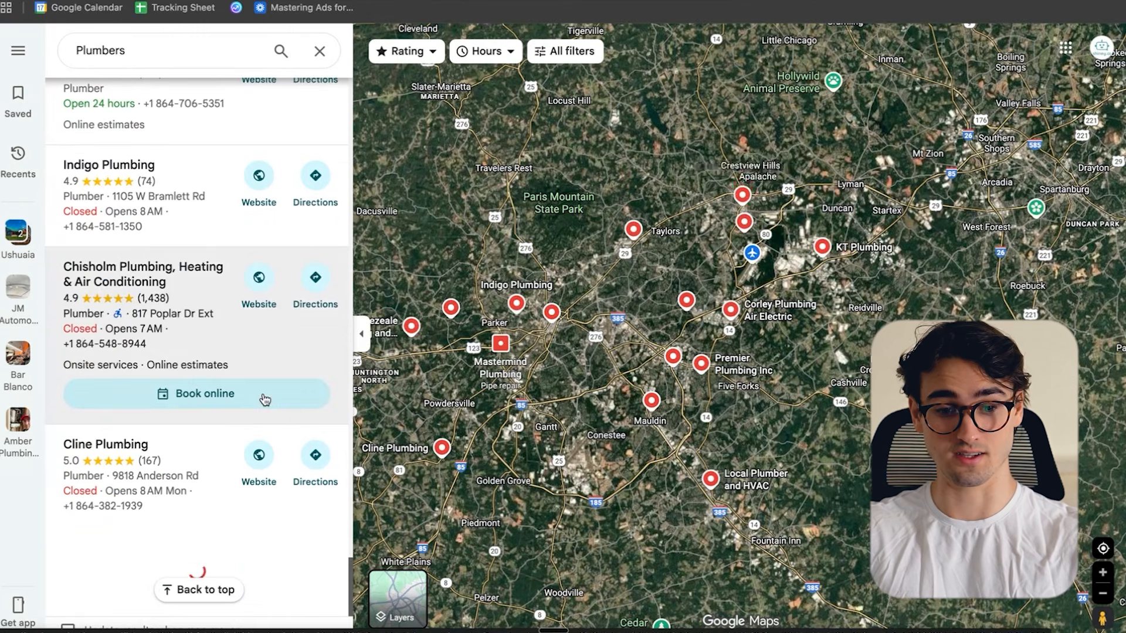
- Load more plumber listings in the Plumbers search results
{"action": "scroll", "coordinate": [265, 386], "scroll_direction": "down", "scroll_amount": 10}
{"action": "scroll", "coordinate": [268, 373], "scroll_direction": "down", "scroll_amount": 10}
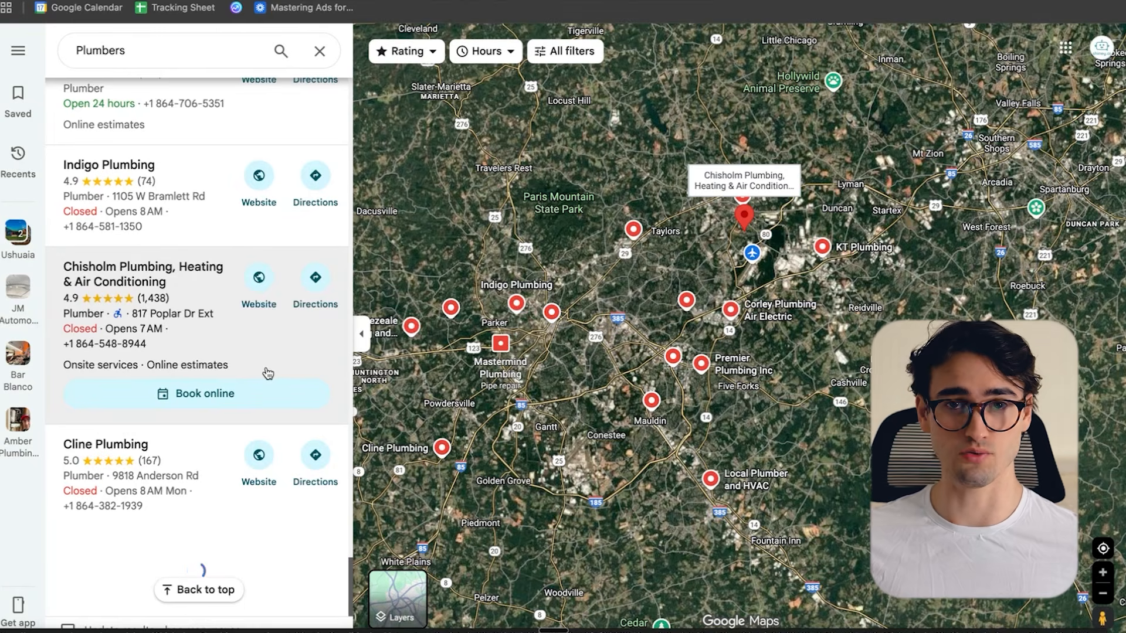
{"action": "scroll", "coordinate": [160, 441], "scroll_direction": "down", "scroll_amount": 5}
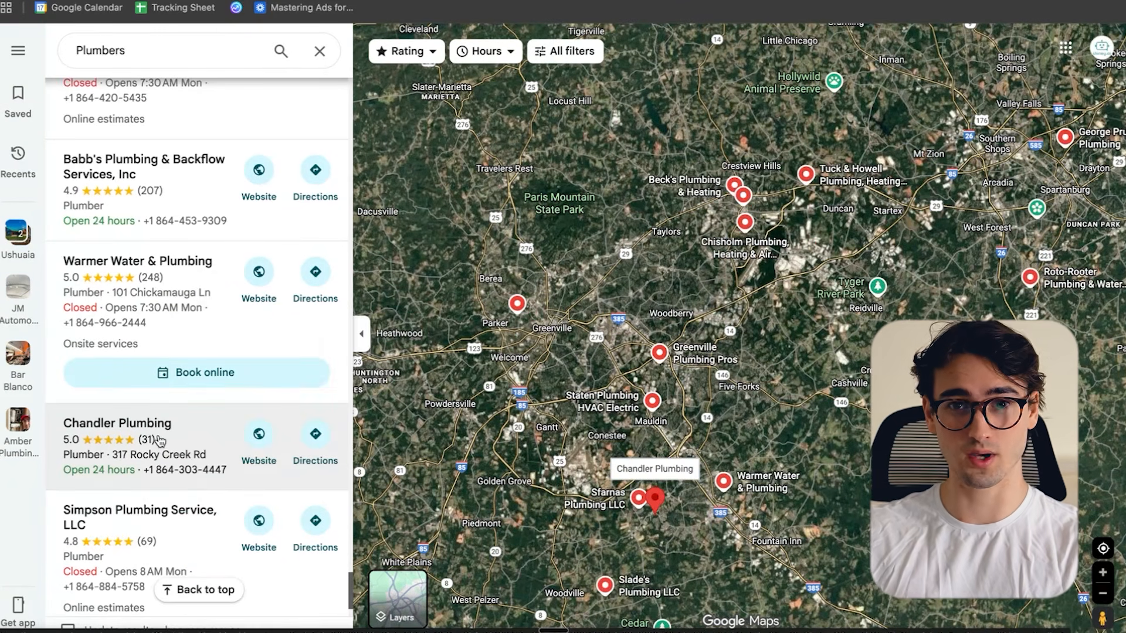
- Search the web for the data miner chrome extension
{"action": "key", "text": "ctrl+t"}
{"action": "type", "text": "dat"}
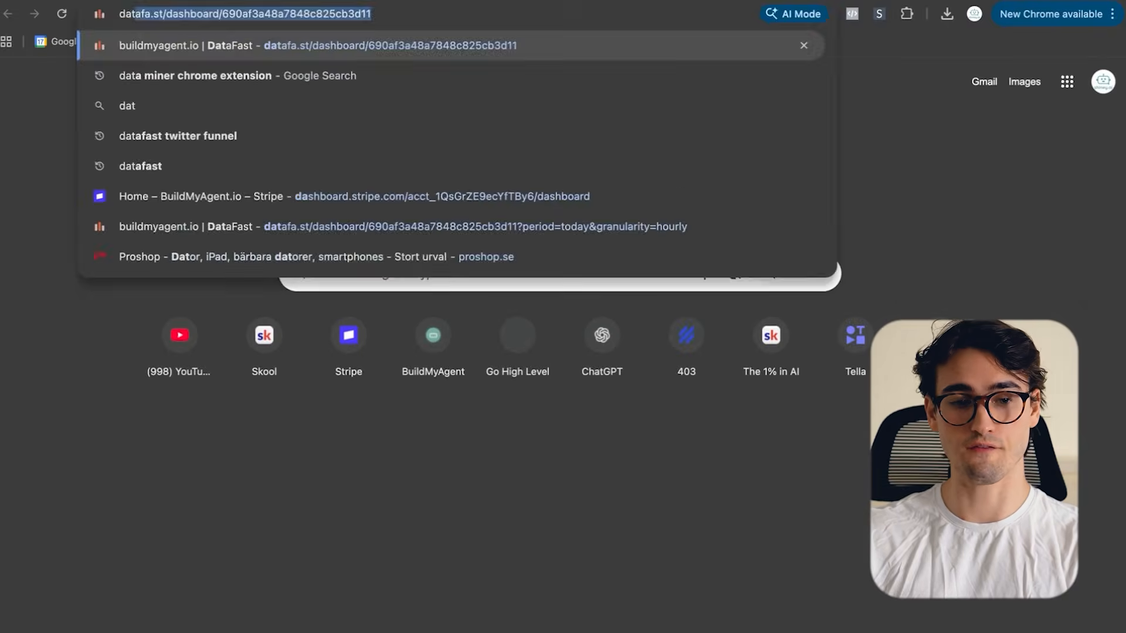
{"action": "type", "text": "a miner"}
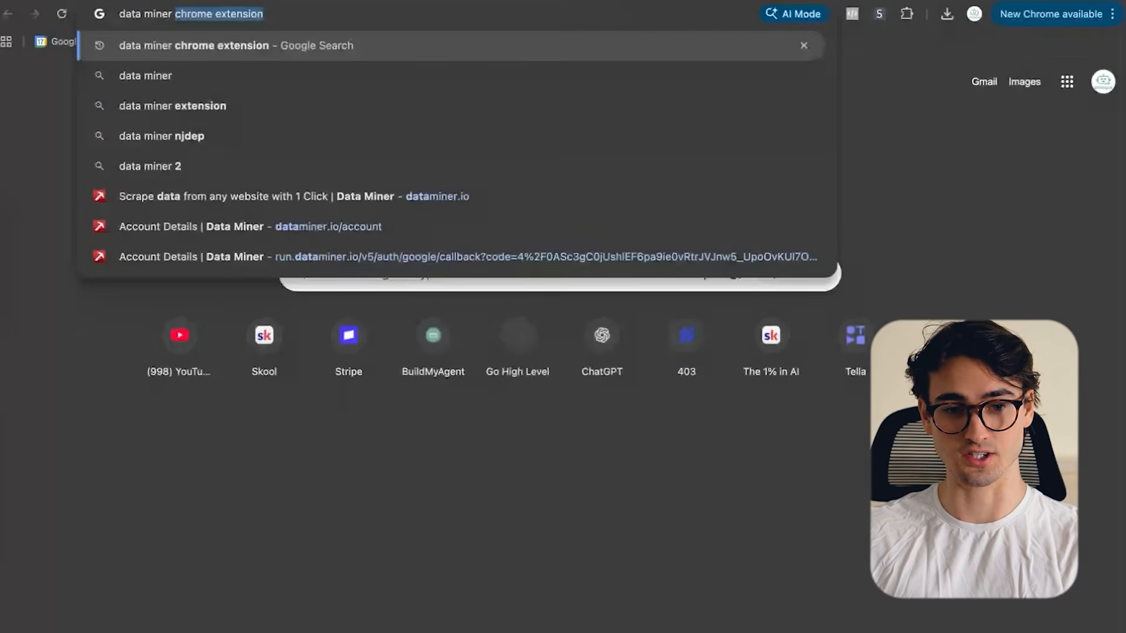
{"action": "key", "text": "Return"}
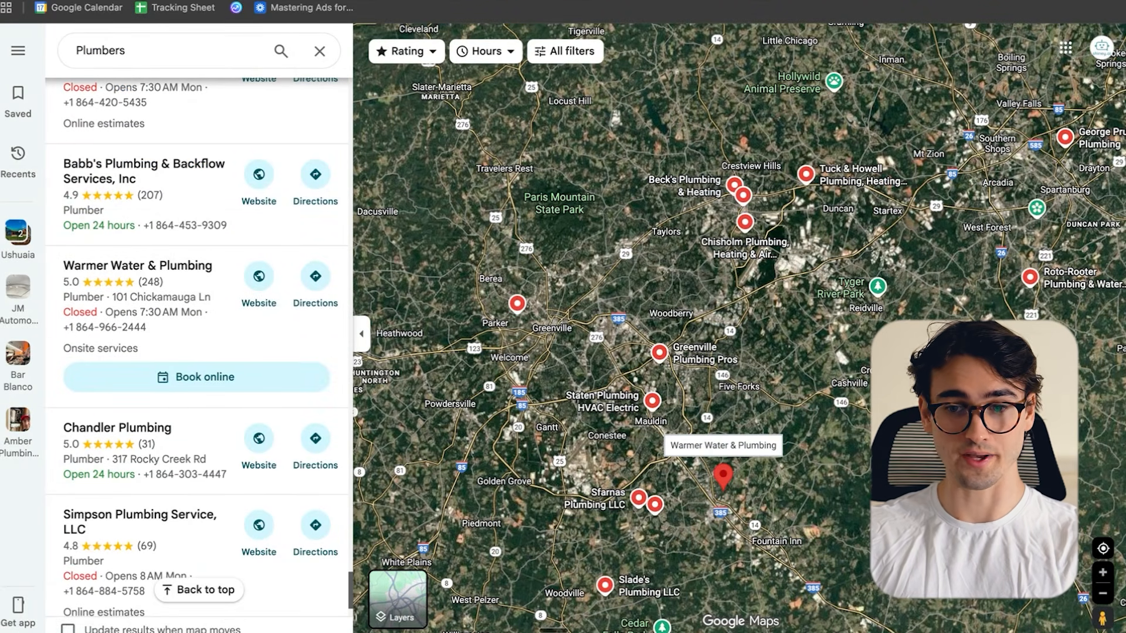
- Launch the Data Miner scraper extension on the Plumbers results page
{"action": "left_click", "coordinate": [900, 1]}
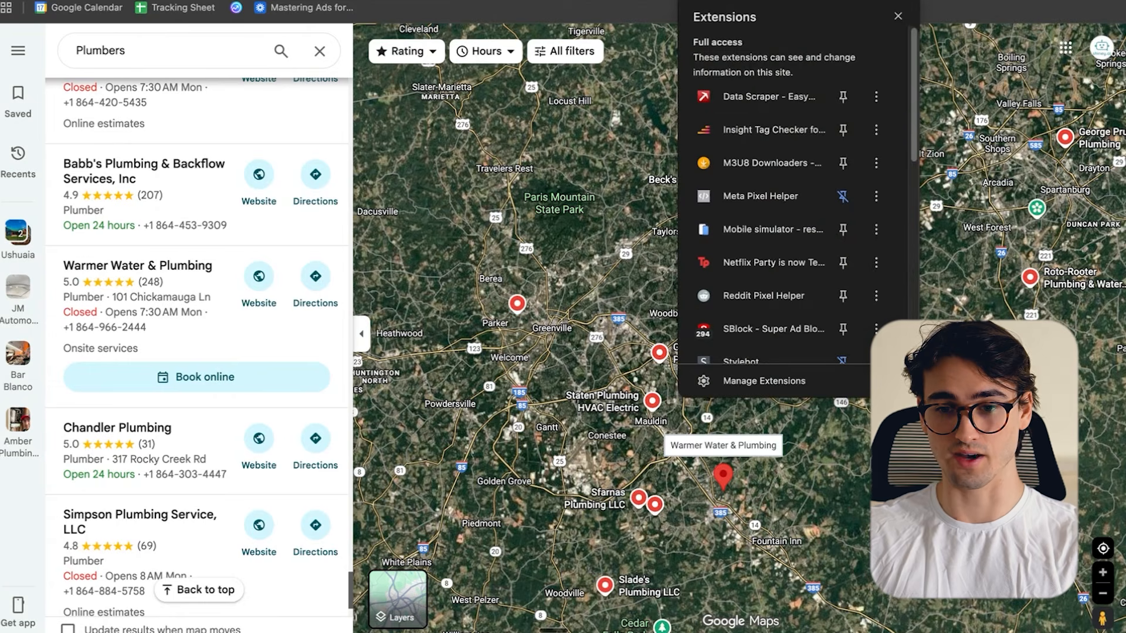
{"action": "left_click", "coordinate": [765, 101]}
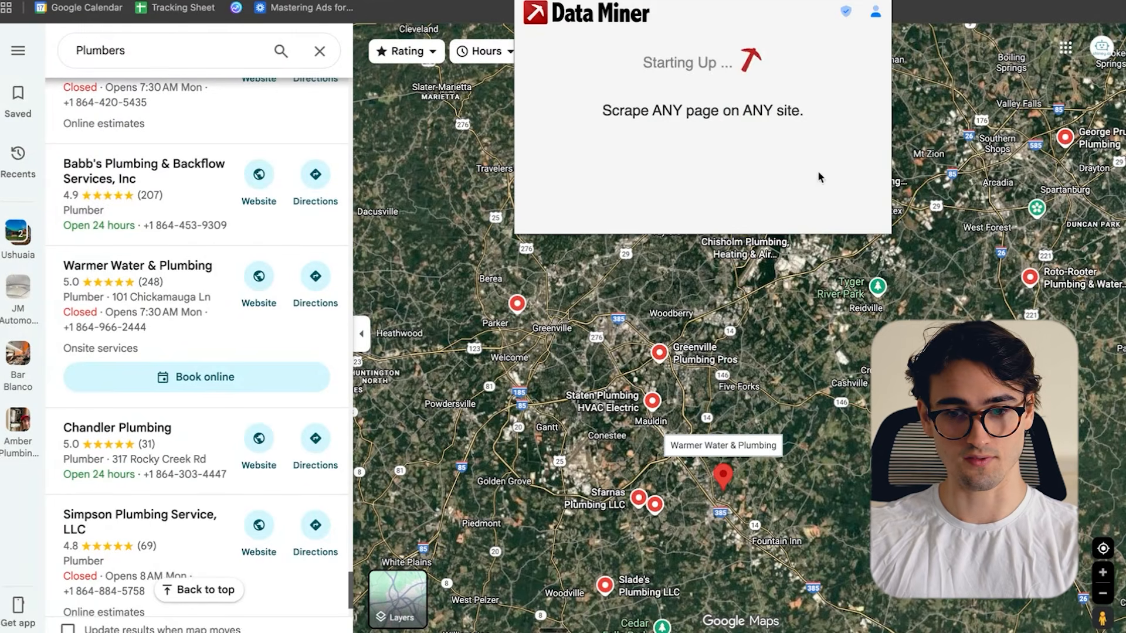
{"action": "left_click", "coordinate": [875, 11]}
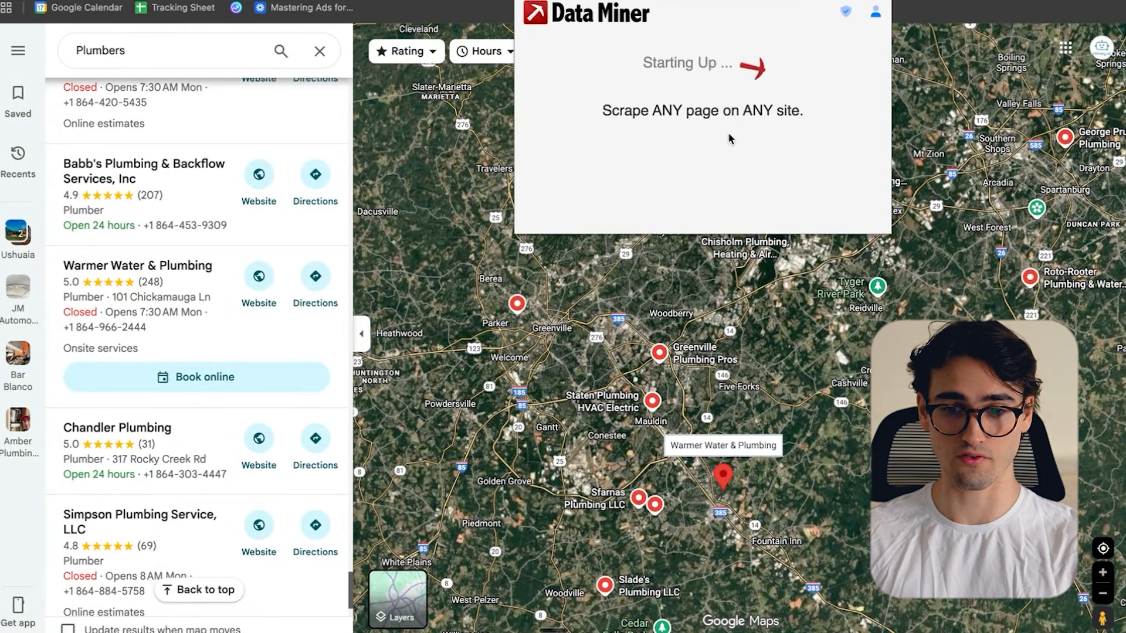
- Preview the public recipe Google Maps - List Scrape 2025 and open it for scraping the plumber results
{"action": "scroll", "coordinate": [729, 138], "scroll_direction": "down", "scroll_amount": 2}
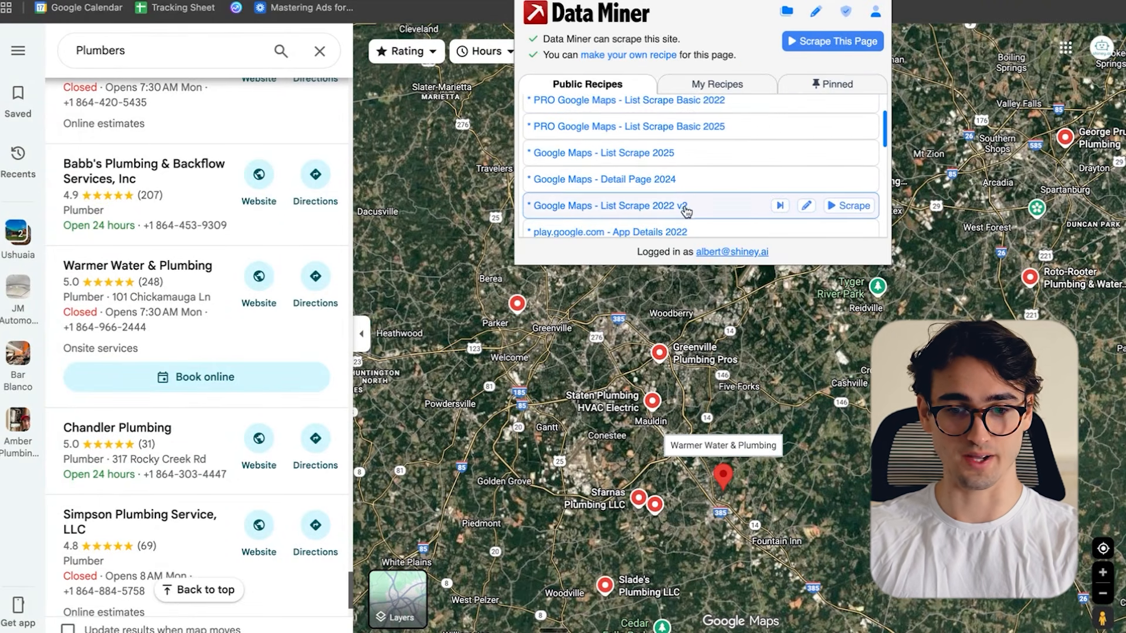
{"action": "scroll", "coordinate": [689, 196], "scroll_direction": "up", "scroll_amount": 1}
{"action": "scroll", "coordinate": [688, 196], "scroll_direction": "down", "scroll_amount": 1}
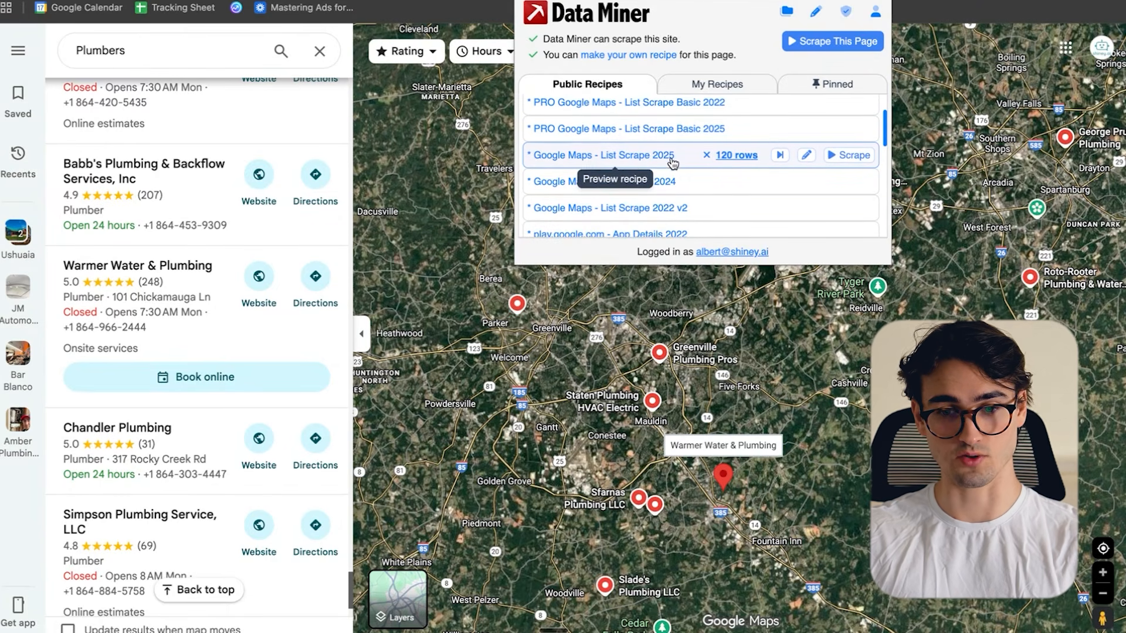
{"action": "scroll", "coordinate": [673, 161], "scroll_direction": "up", "scroll_amount": 1}
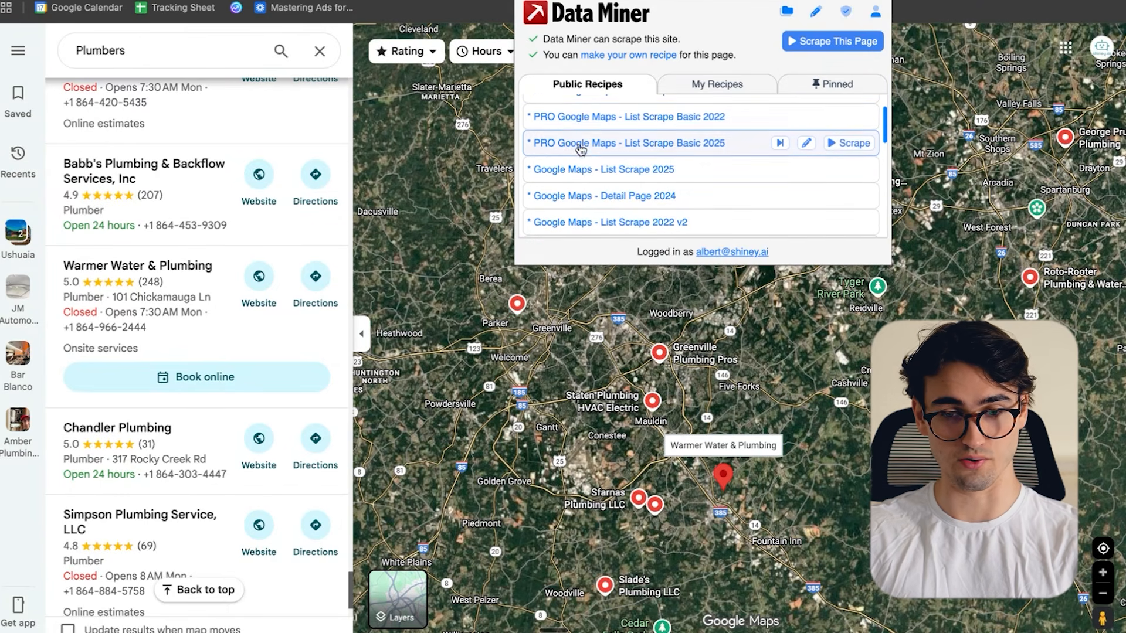
{"action": "left_click", "coordinate": [649, 170]}
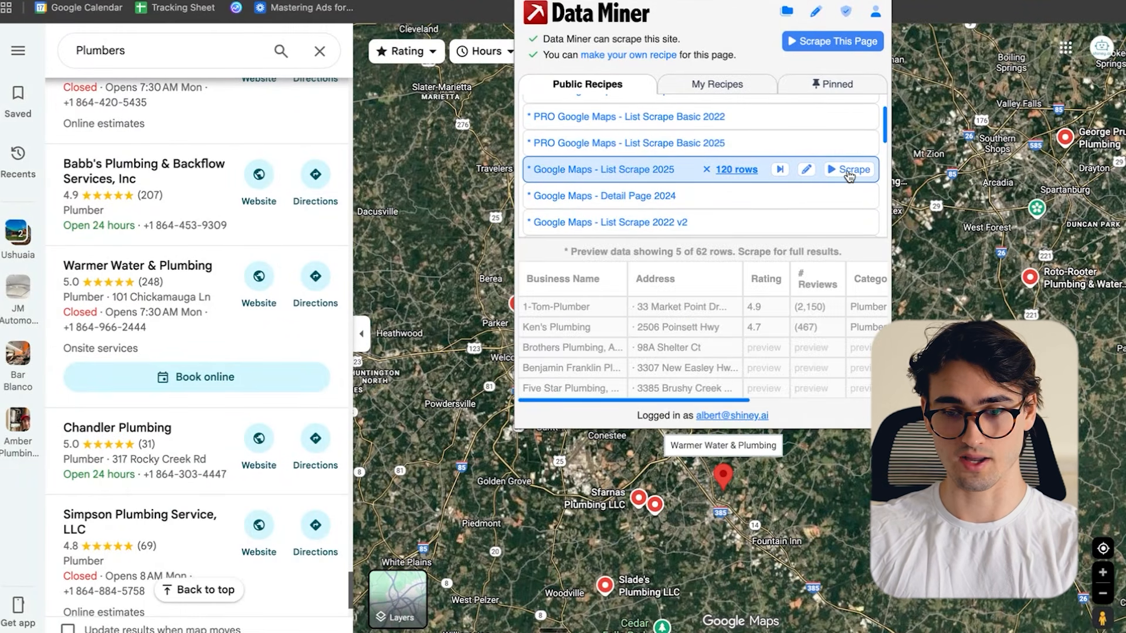
{"action": "left_click", "coordinate": [850, 170]}
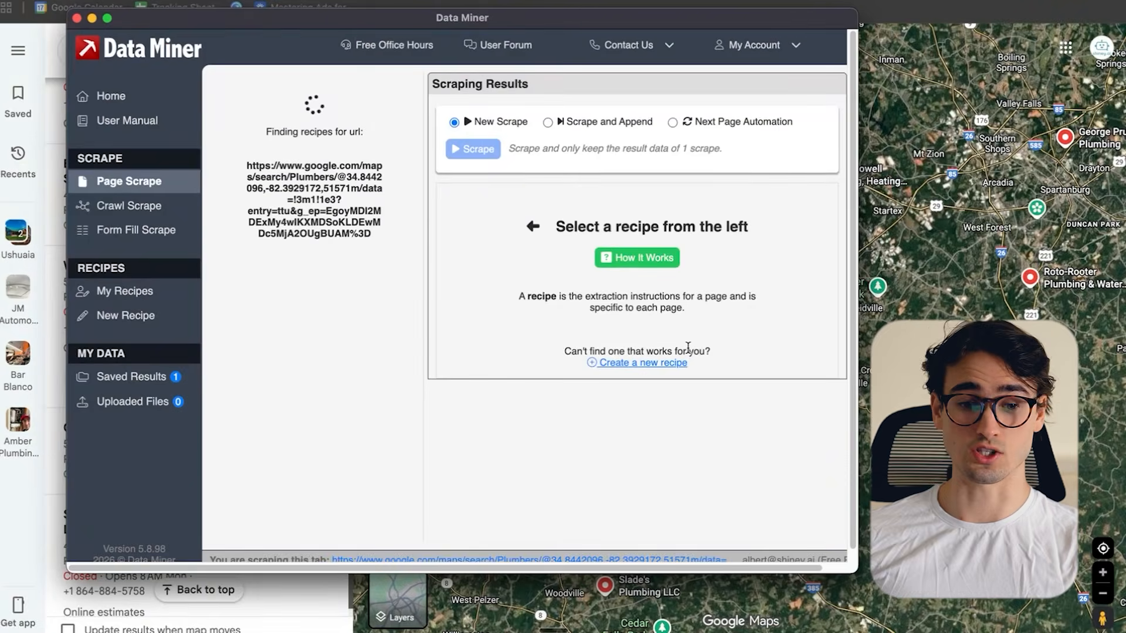
- Examine the recipe's preview columns, from business name and address through rating, reviews, phone and email
{"action": "scroll", "coordinate": [596, 357], "scroll_direction": "right", "scroll_amount": 4}
{"action": "scroll", "coordinate": [596, 357], "scroll_direction": "right", "scroll_amount": 4}
{"action": "scroll", "coordinate": [596, 357], "scroll_direction": "left", "scroll_amount": 8}
{"action": "scroll", "coordinate": [596, 357], "scroll_direction": "down", "scroll_amount": 1}
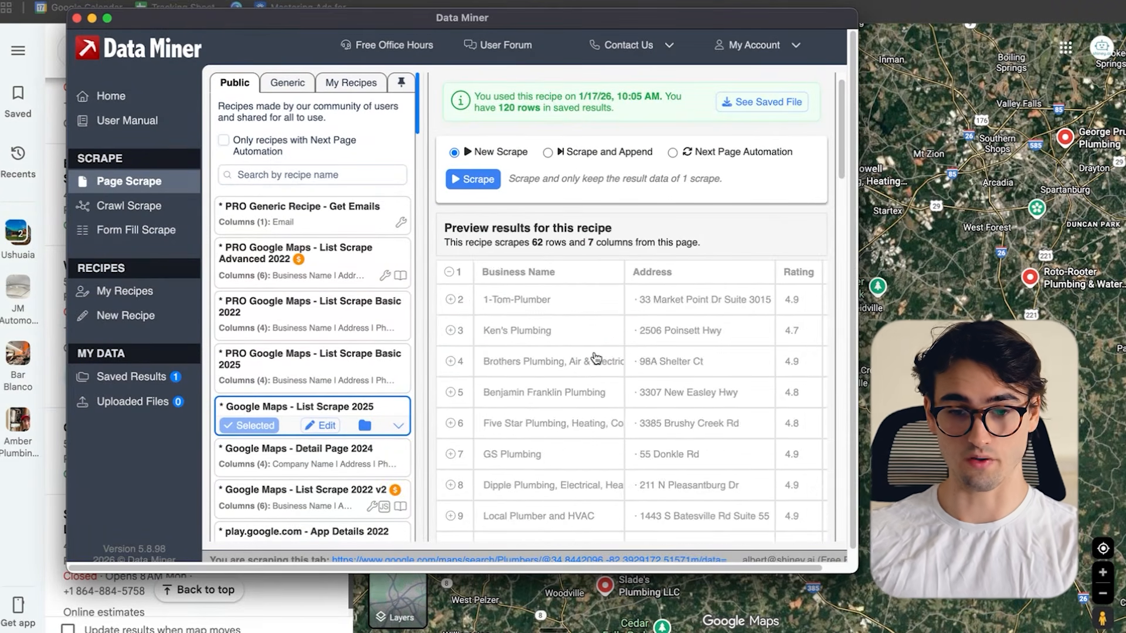
{"action": "scroll", "coordinate": [596, 358], "scroll_direction": "right", "scroll_amount": 4}
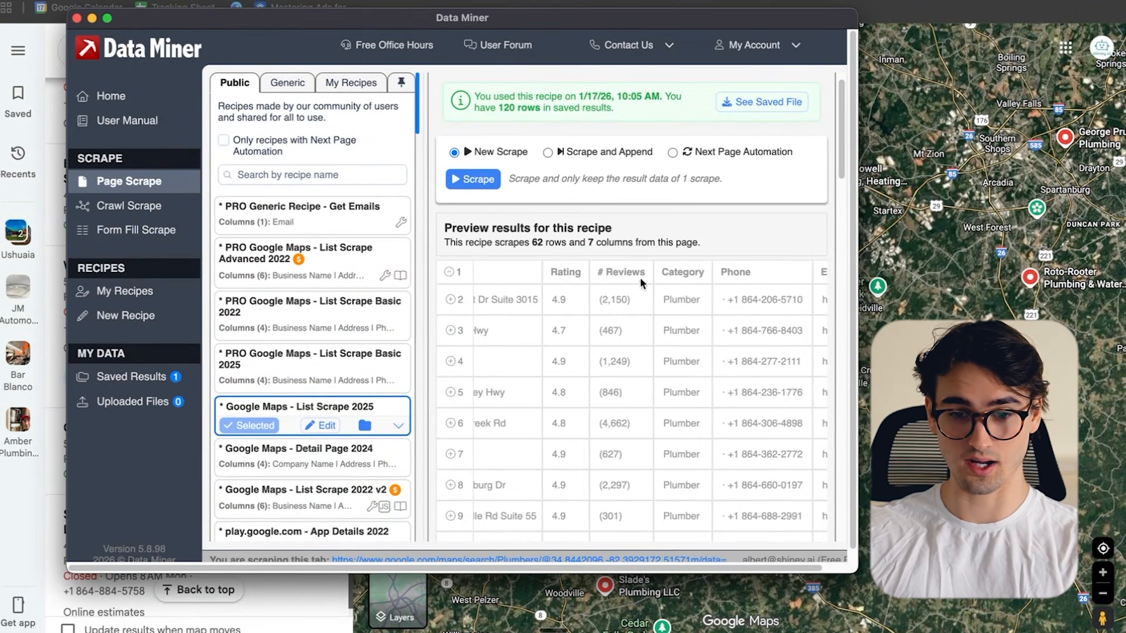
{"action": "scroll", "coordinate": [639, 392], "scroll_direction": "right", "scroll_amount": 3}
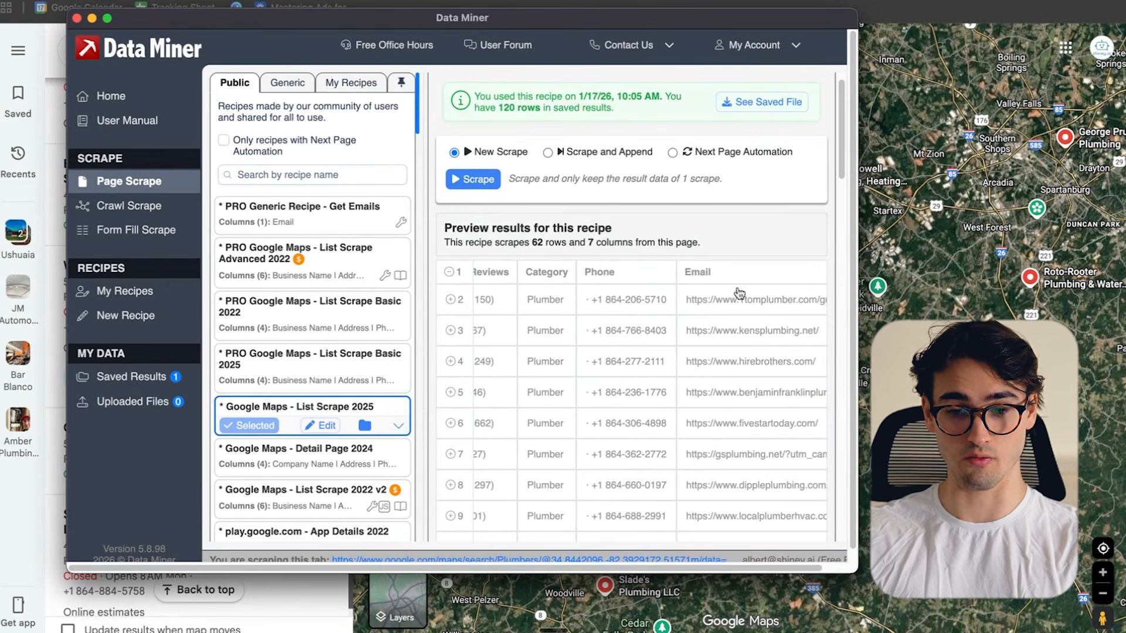
{"action": "scroll", "coordinate": [772, 365], "scroll_direction": "left", "scroll_amount": 8}
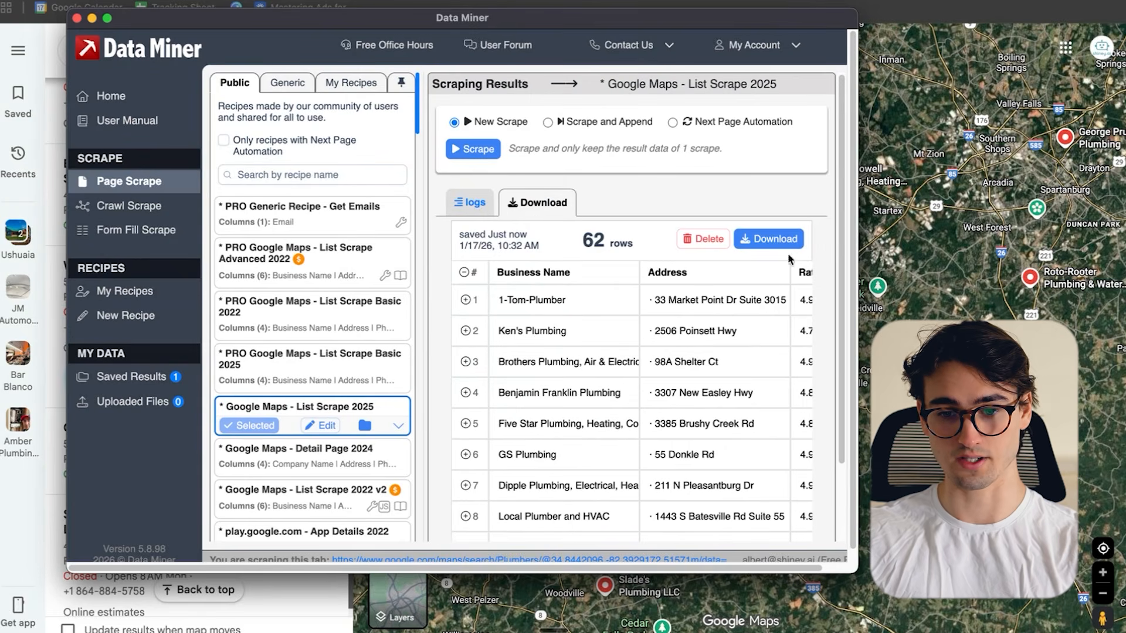
- Download the scraped plumber listings as a CSV file and look through its phone and website entries
{"action": "left_click", "coordinate": [780, 242]}
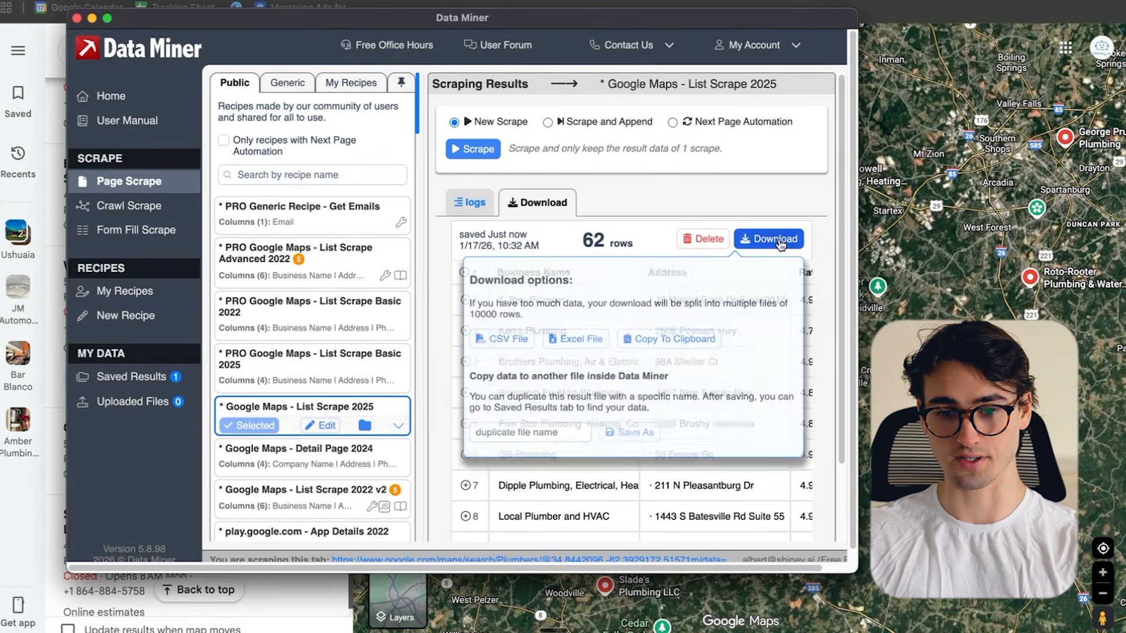
{"action": "left_click", "coordinate": [505, 345]}
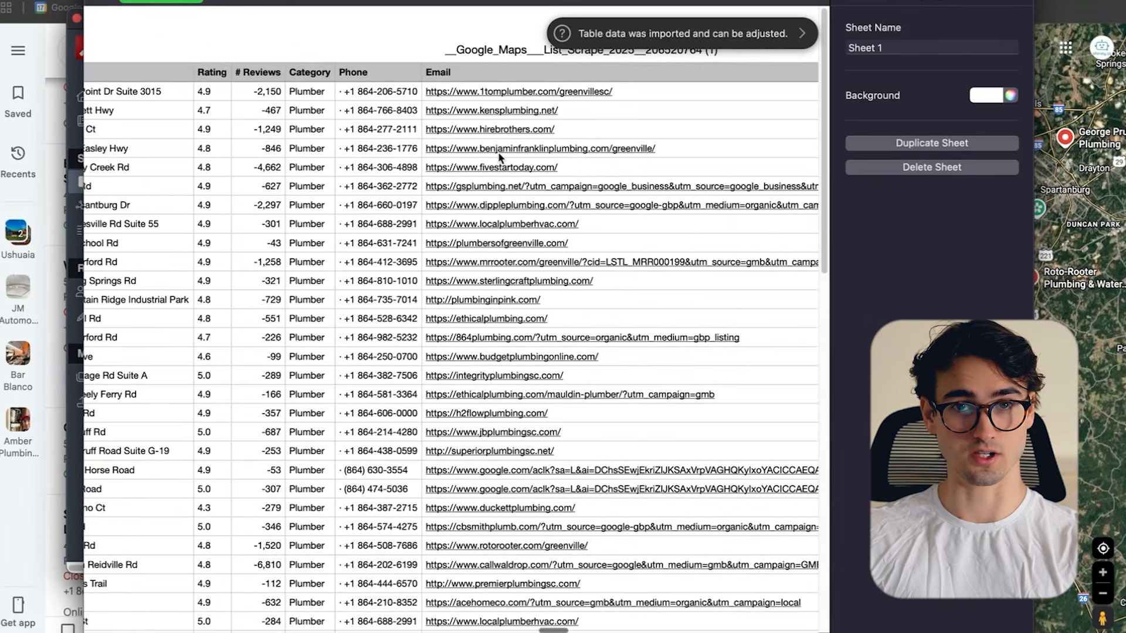
{"action": "scroll", "coordinate": [498, 157], "scroll_direction": "down", "scroll_amount": 5}
{"action": "scroll", "coordinate": [499, 157], "scroll_direction": "up", "scroll_amount": 5}
{"action": "scroll", "coordinate": [504, 147], "scroll_direction": "down", "scroll_amount": 20}
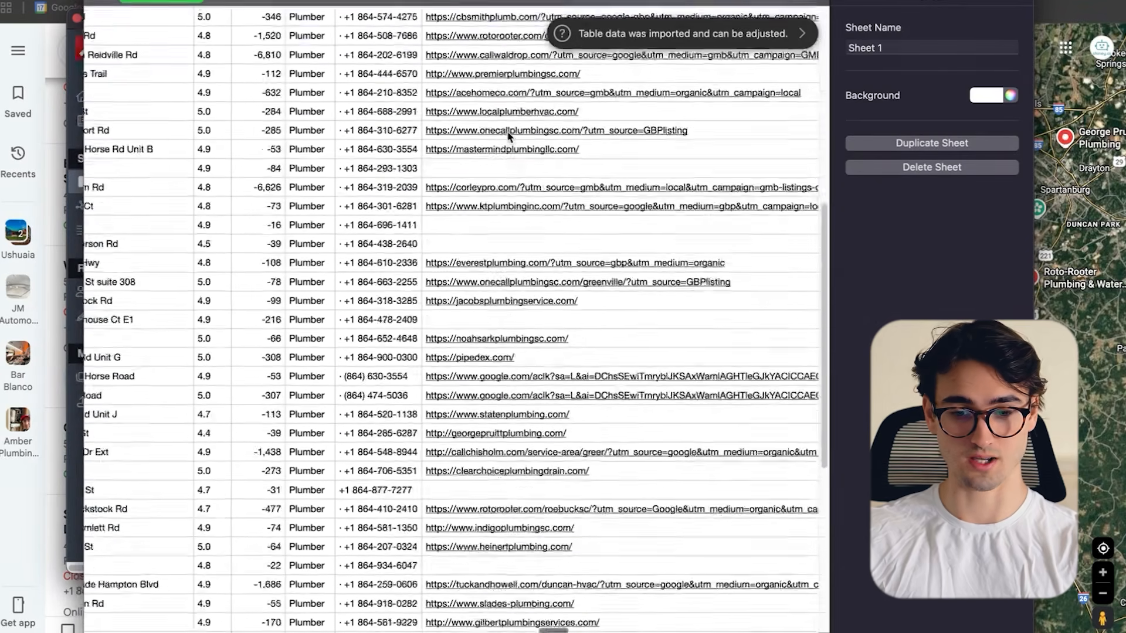
{"action": "scroll", "coordinate": [508, 136], "scroll_direction": "up", "scroll_amount": 10}
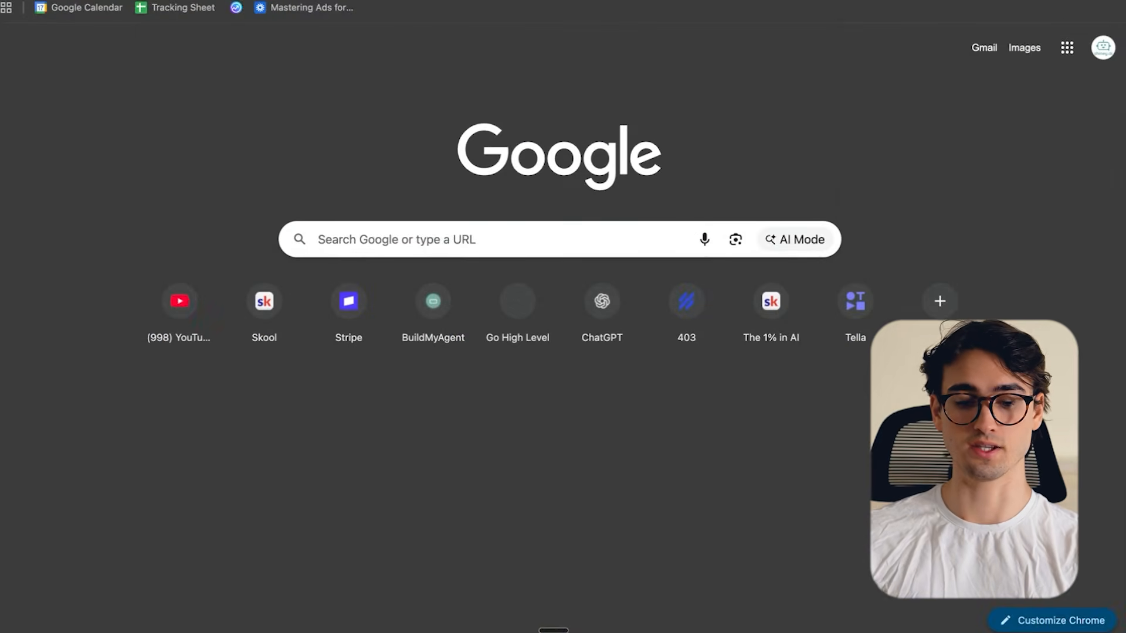
- Create a new Google Sheets spreadsheet named Plumbers in Greenville
{"action": "key", "text": "super+l"}
{"action": "type", "text": "sheets.new"}
{"action": "key", "text": "Return"}
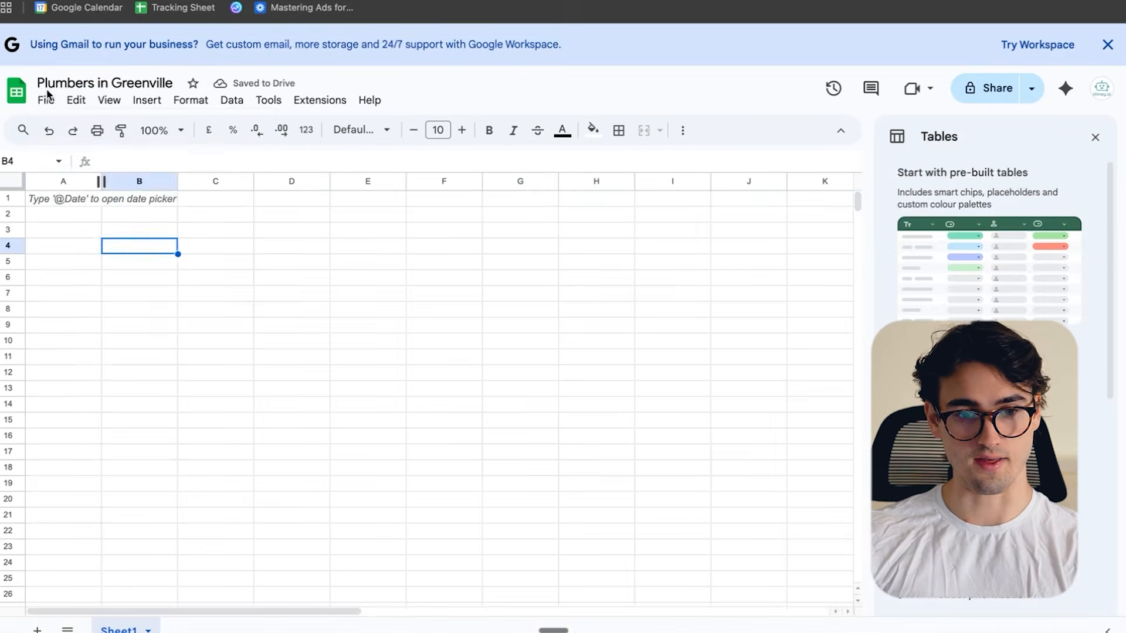
{"action": "left_click", "coordinate": [46, 97]}
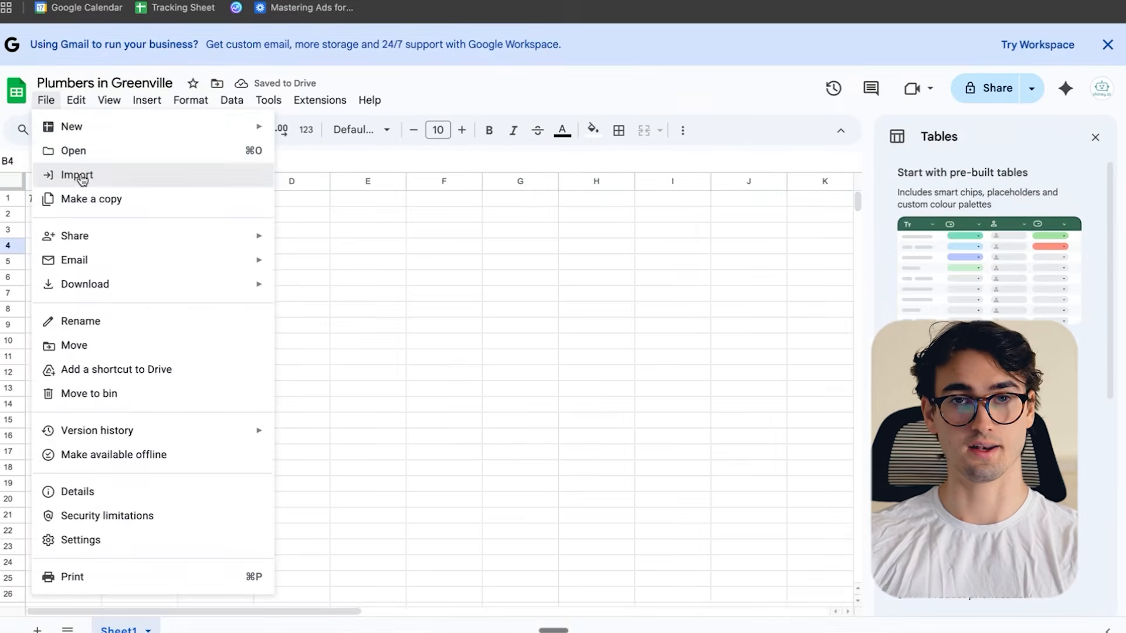
{"action": "left_click", "coordinate": [82, 178]}
{"action": "left_click", "coordinate": [428, 166]}
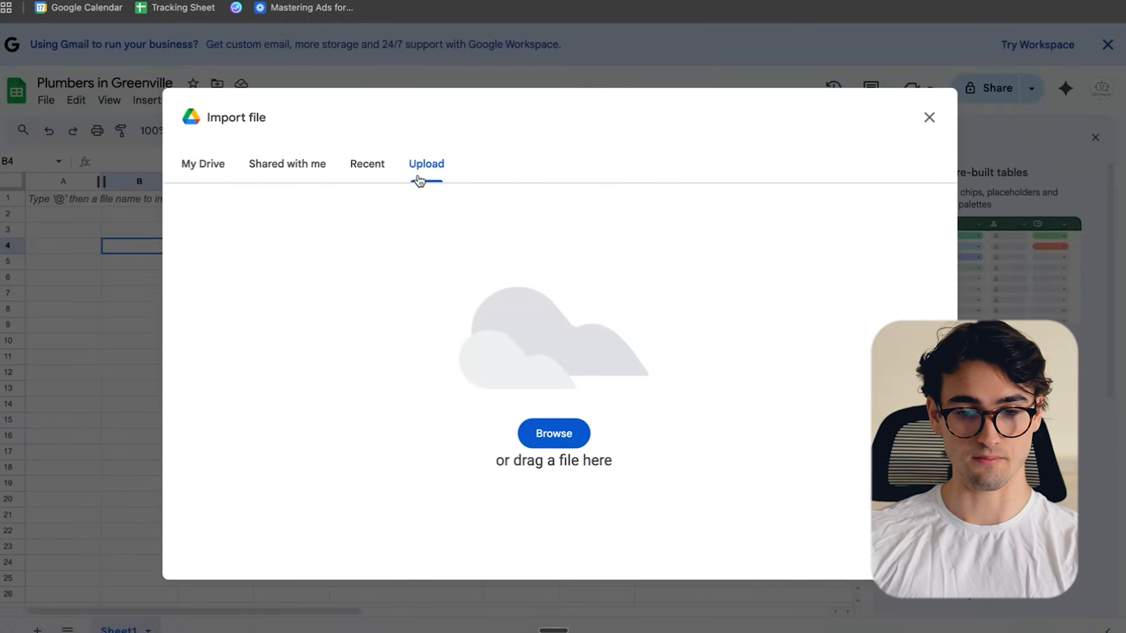
{"action": "left_click", "coordinate": [549, 427]}
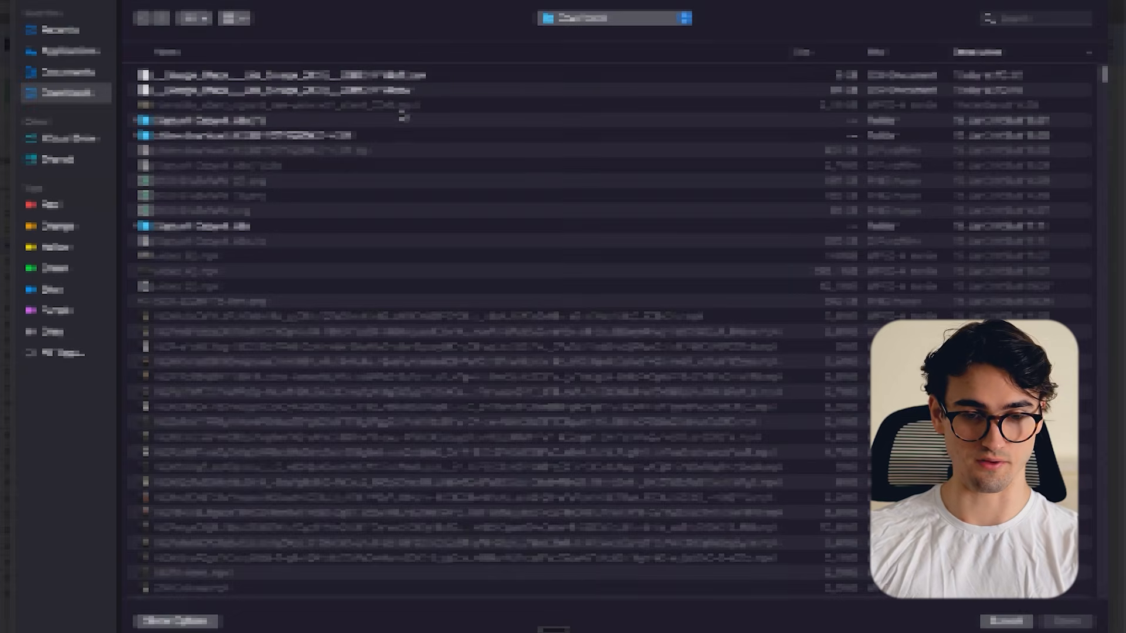
{"action": "double_click", "coordinate": [269, 74]}
{"action": "left_click", "coordinate": [457, 342]}
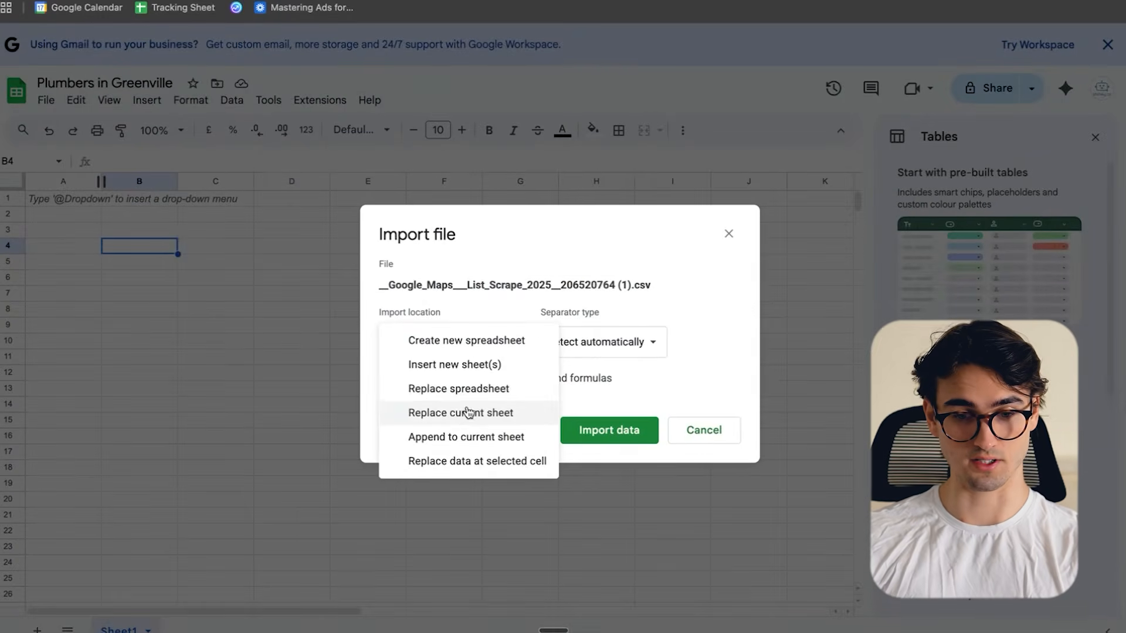
{"action": "left_click", "coordinate": [483, 389]}
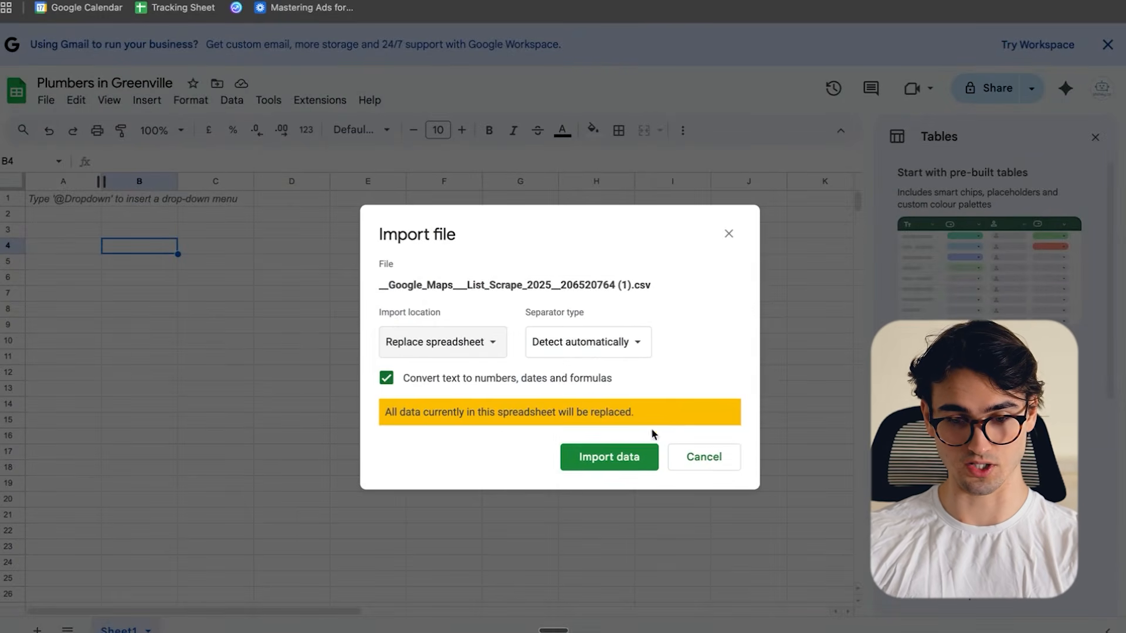
{"action": "left_click", "coordinate": [623, 451]}
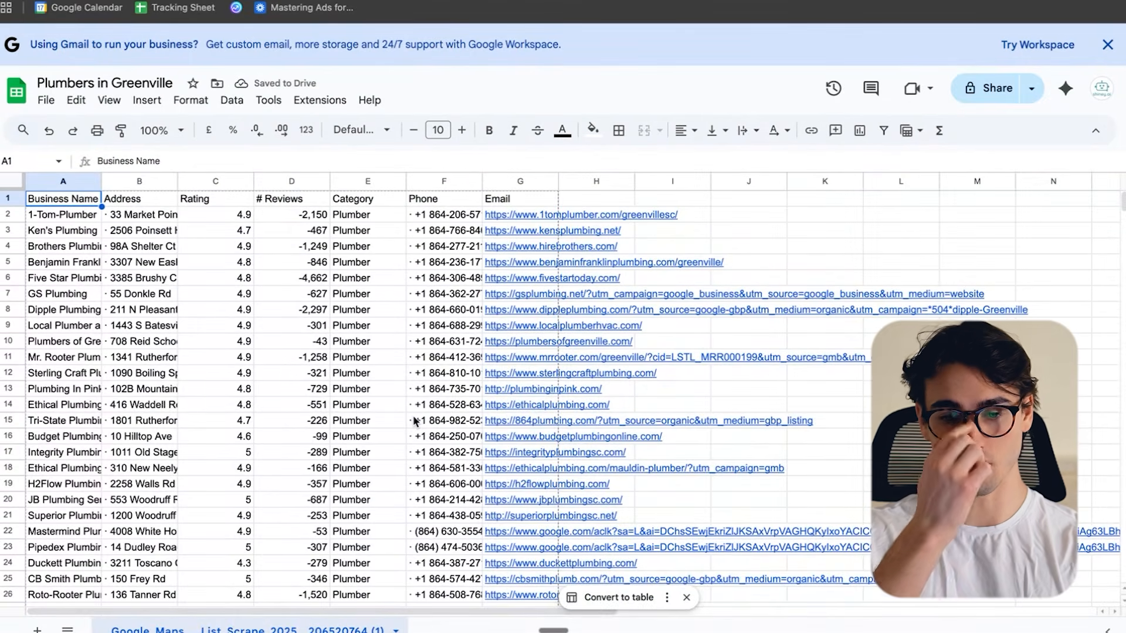
- Widen the business name, phone and email columns to make their contents readable
{"action": "left_click_drag", "start_coordinate": [558, 183], "coordinate": [590, 183]}
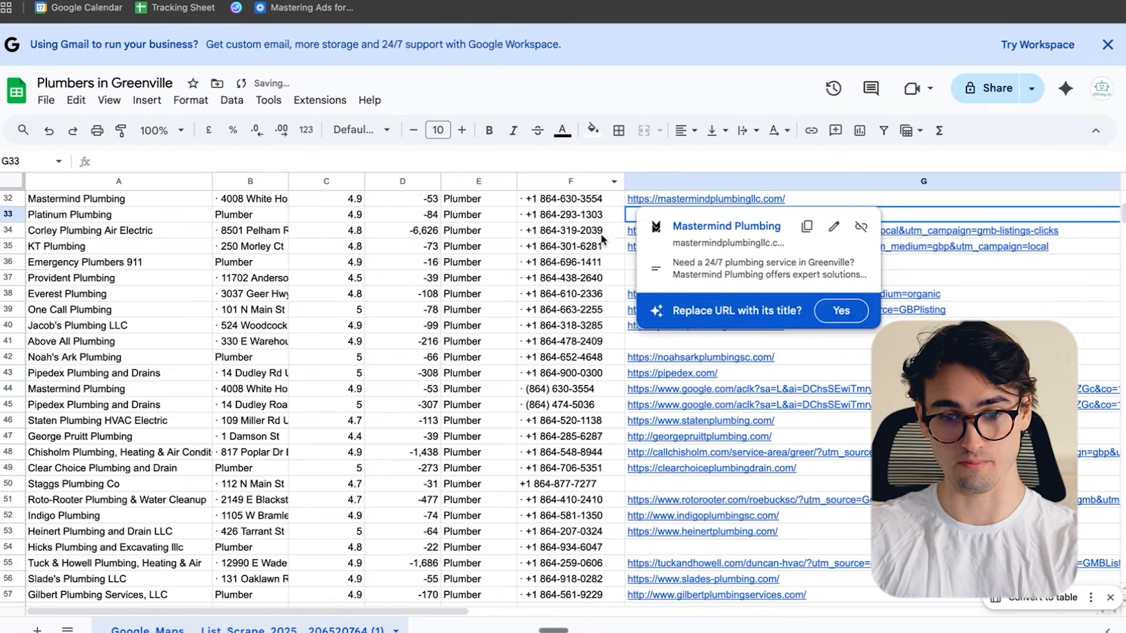
{"action": "left_click", "coordinate": [602, 215]}
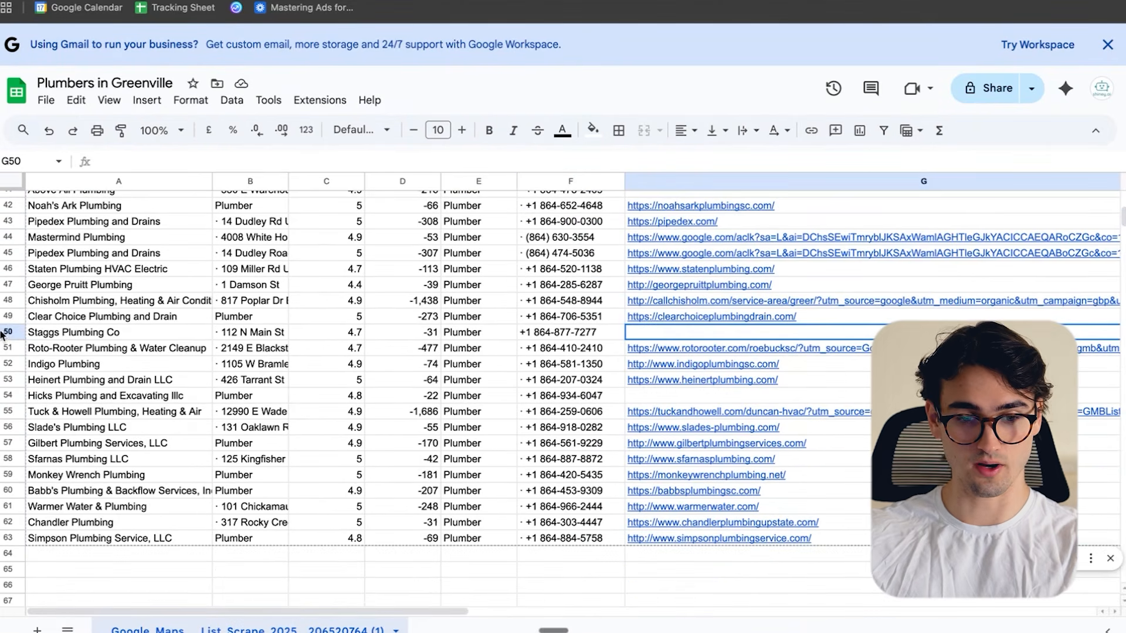
- Fill rows 50 and 54, the businesses without a website link, with green
{"action": "left_click", "coordinate": [12, 333]}
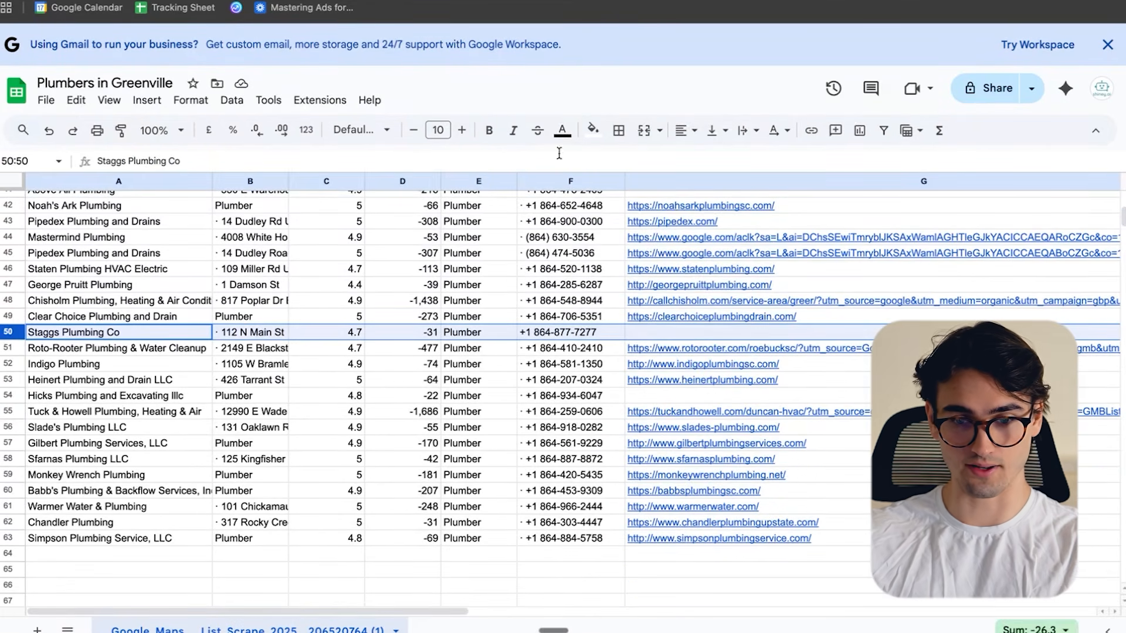
{"action": "left_click", "coordinate": [592, 130]}
{"action": "left_click", "coordinate": [664, 200]}
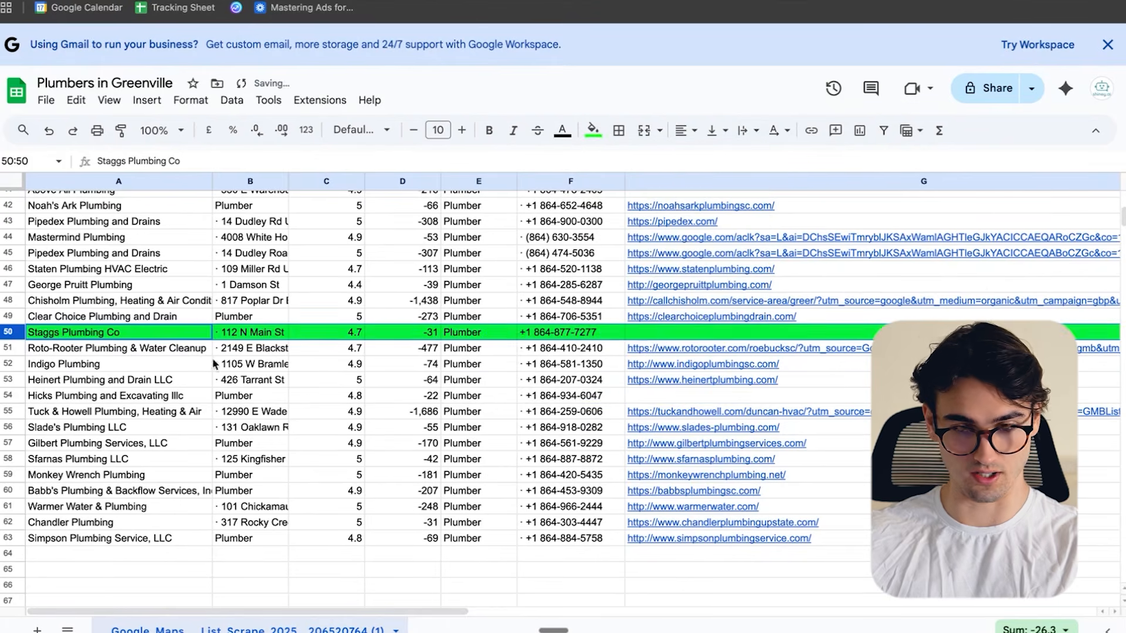
{"action": "left_click", "coordinate": [10, 395]}
{"action": "left_click", "coordinate": [593, 129]}
{"action": "left_click", "coordinate": [665, 200]}
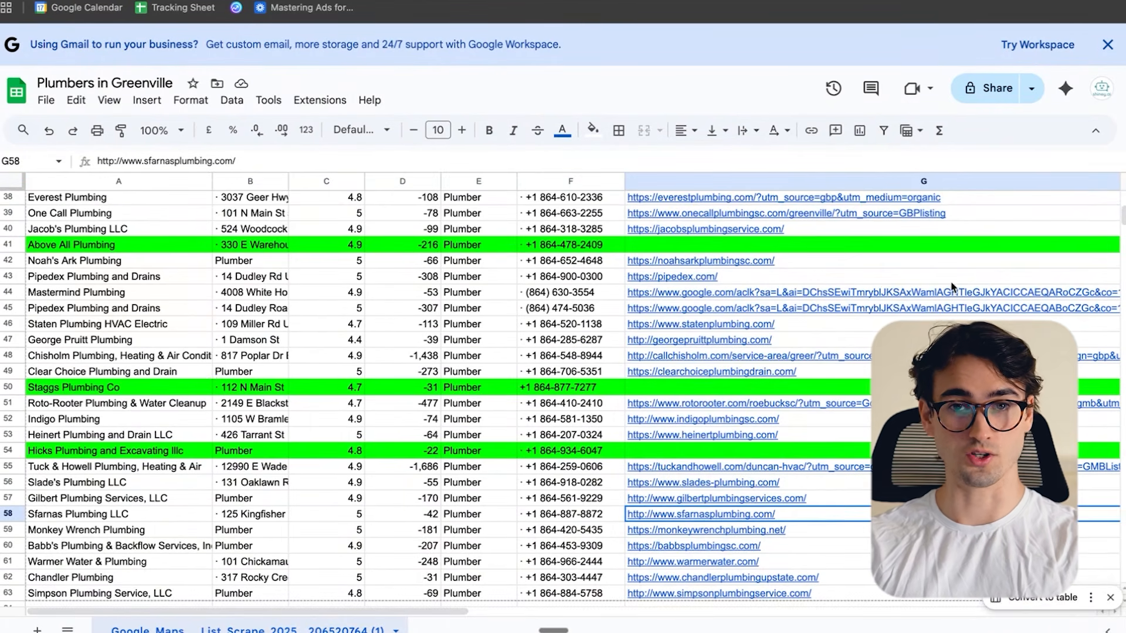
- Open the Sfarnas Plumbing LLC website in its own tab from the link in row 58
{"action": "left_click", "coordinate": [768, 498]}
{"action": "key", "text": "Down"}
{"action": "key", "text": "Down"}
{"action": "key", "text": "Down"}
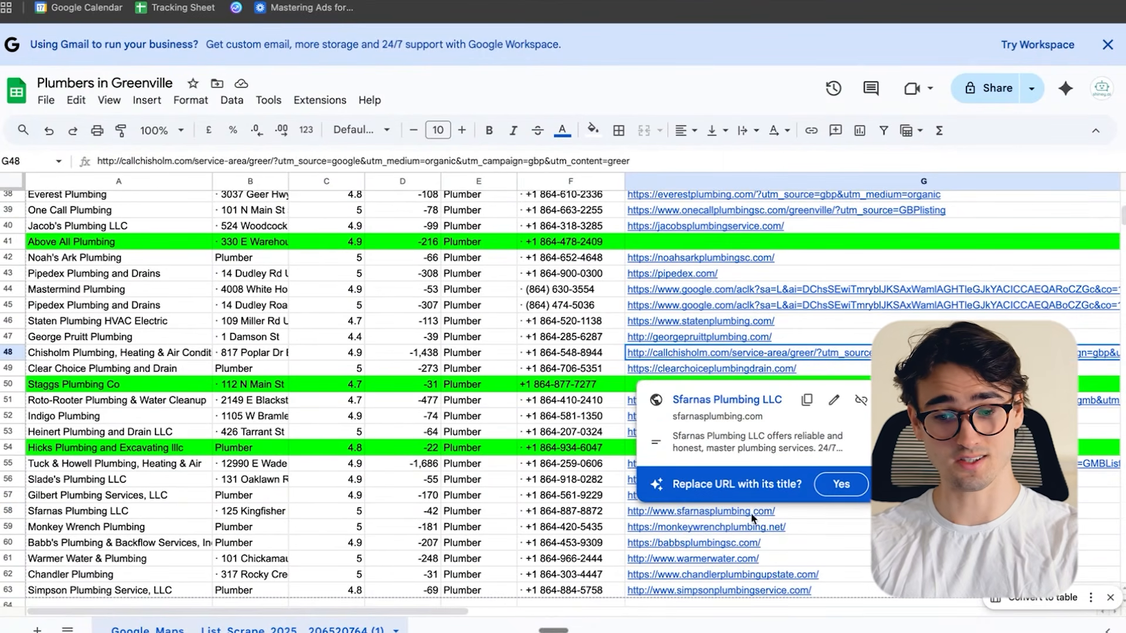
{"action": "left_click", "coordinate": [741, 515]}
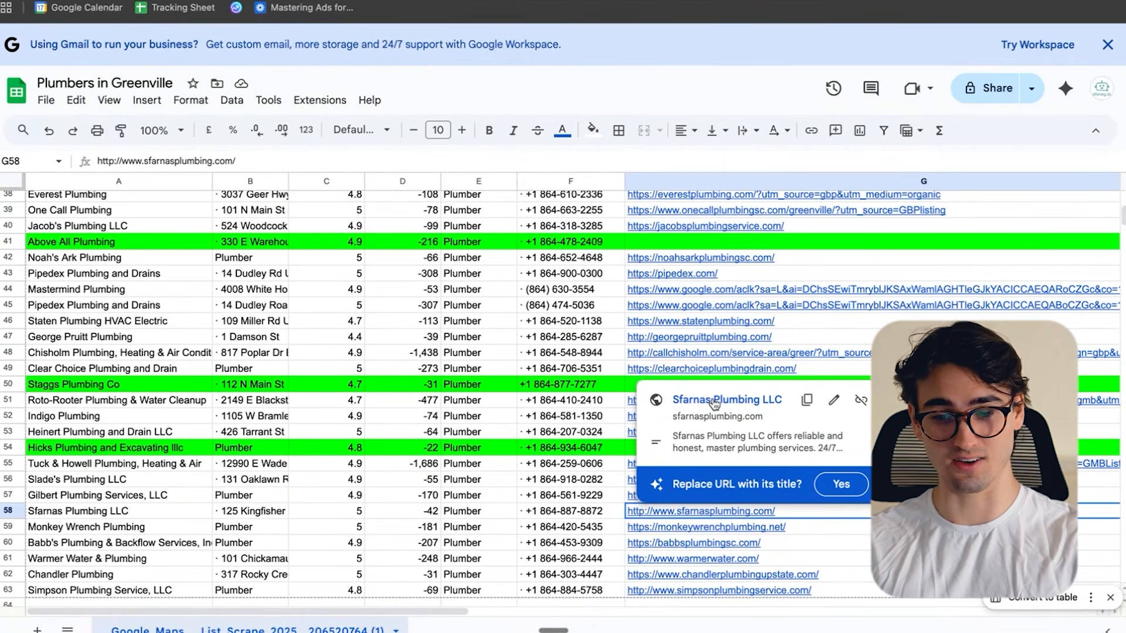
{"action": "left_click", "coordinate": [704, 304]}
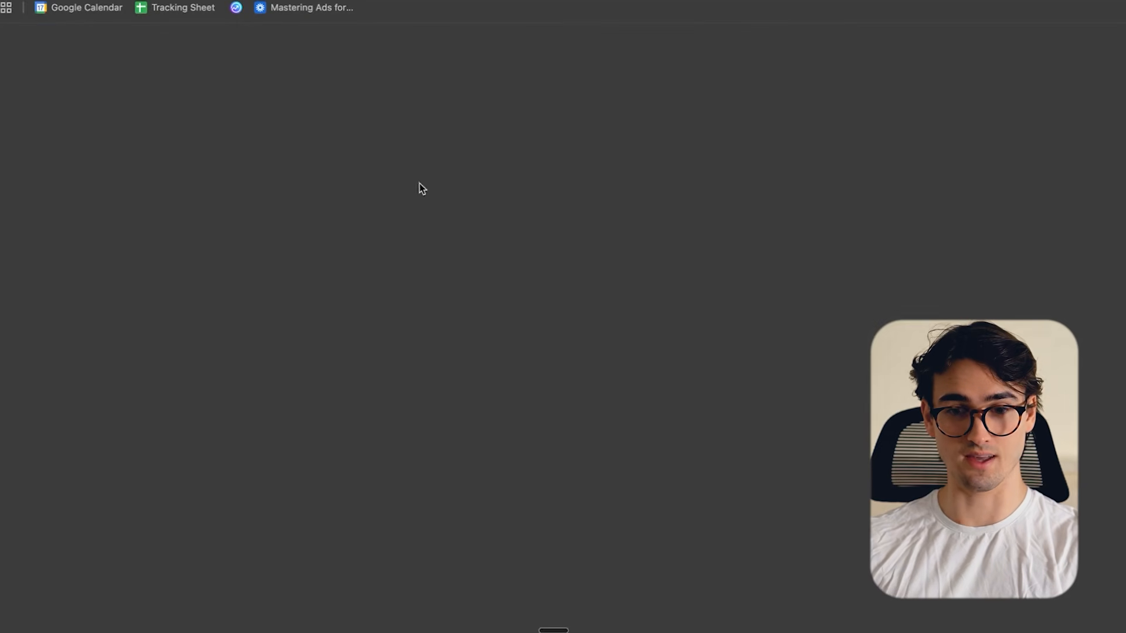
{"action": "left_click", "coordinate": [488, 0]}
{"action": "key", "text": "Return"}
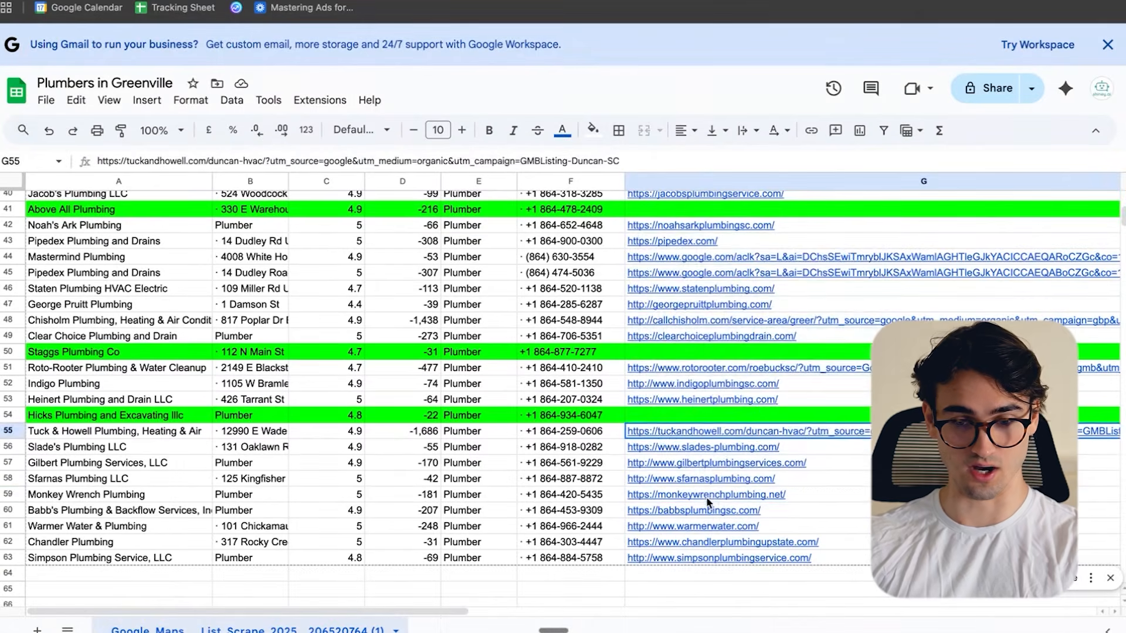
- Fill row 55, the Tuck & Howell Plumbing, Heating & Air listing, with yellow
{"action": "left_click", "coordinate": [708, 499]}
{"action": "left_click", "coordinate": [105, 433]}
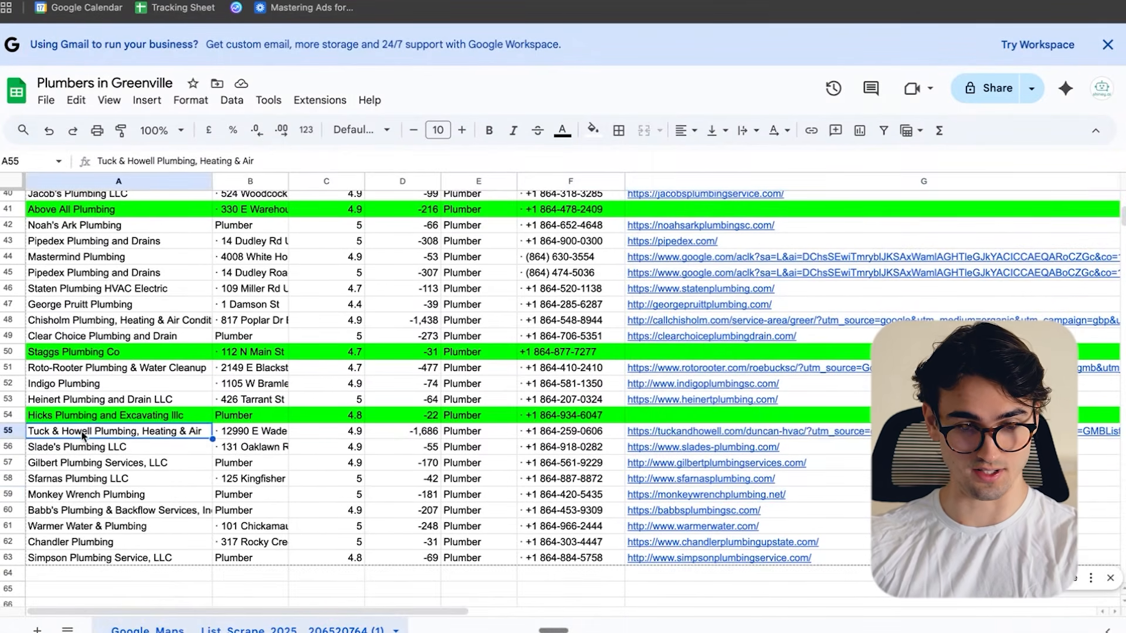
{"action": "left_click", "coordinate": [6, 431]}
{"action": "left_click", "coordinate": [598, 133]}
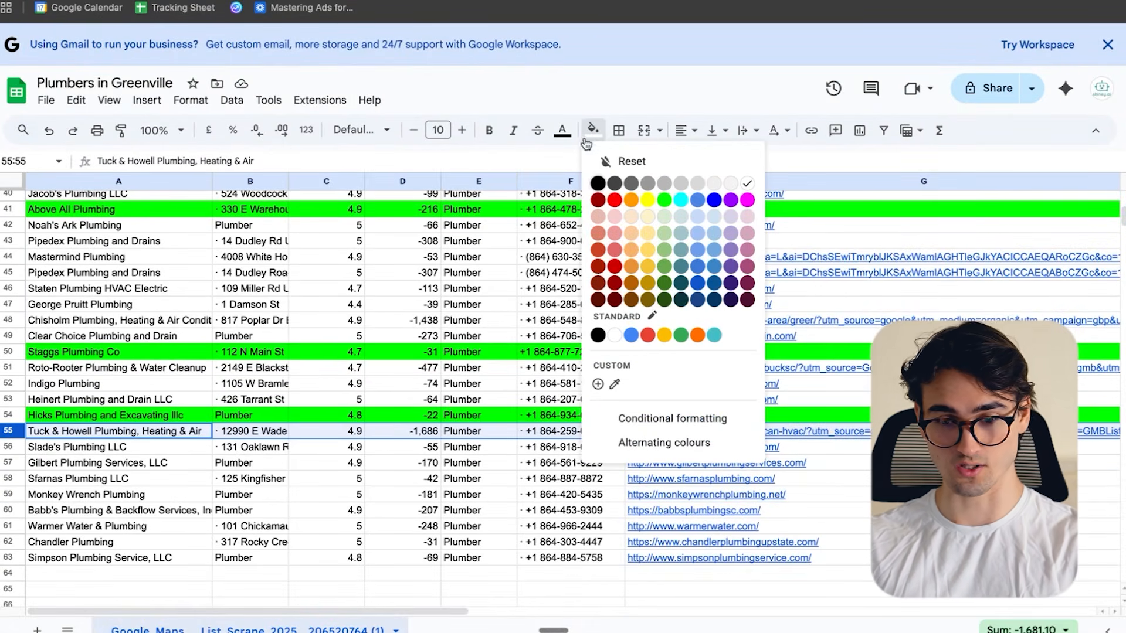
{"action": "left_click", "coordinate": [647, 266]}
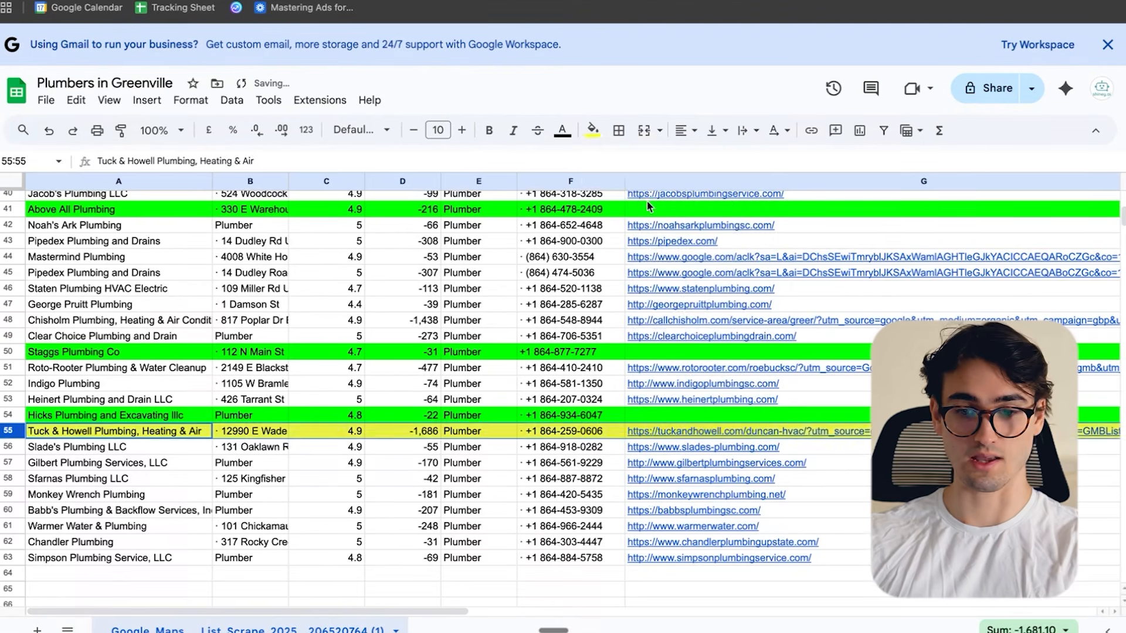
- Inspect the Sfarnas Plumbing LLC website, trying its free estimates call link and its Book Online menu entry
{"action": "left_click", "coordinate": [733, 494]}
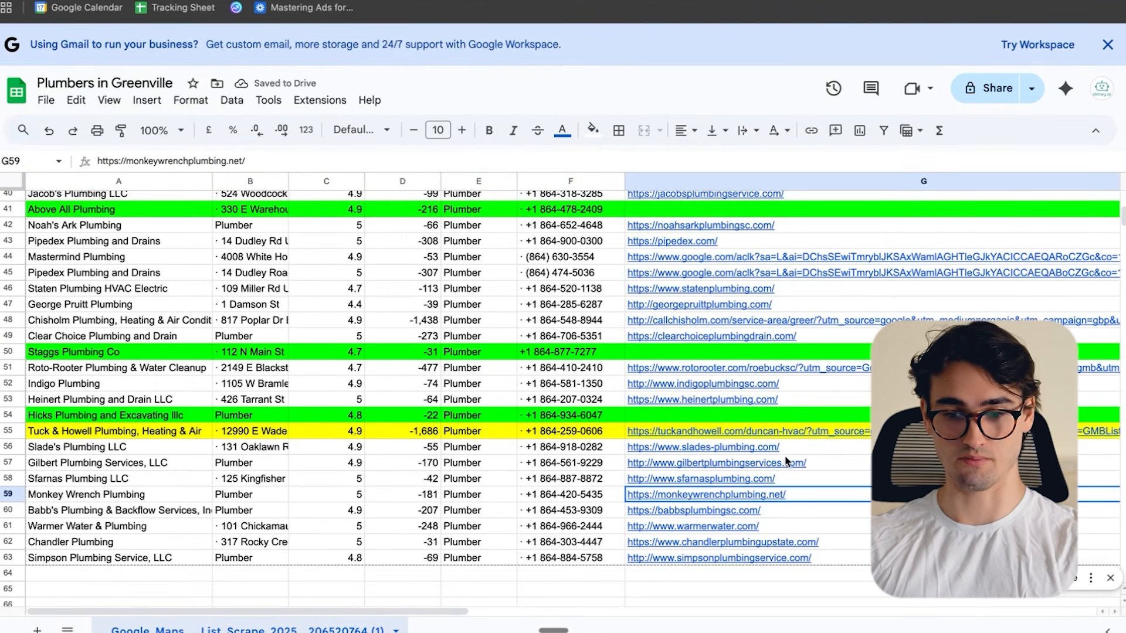
{"action": "left_click", "coordinate": [694, 251]}
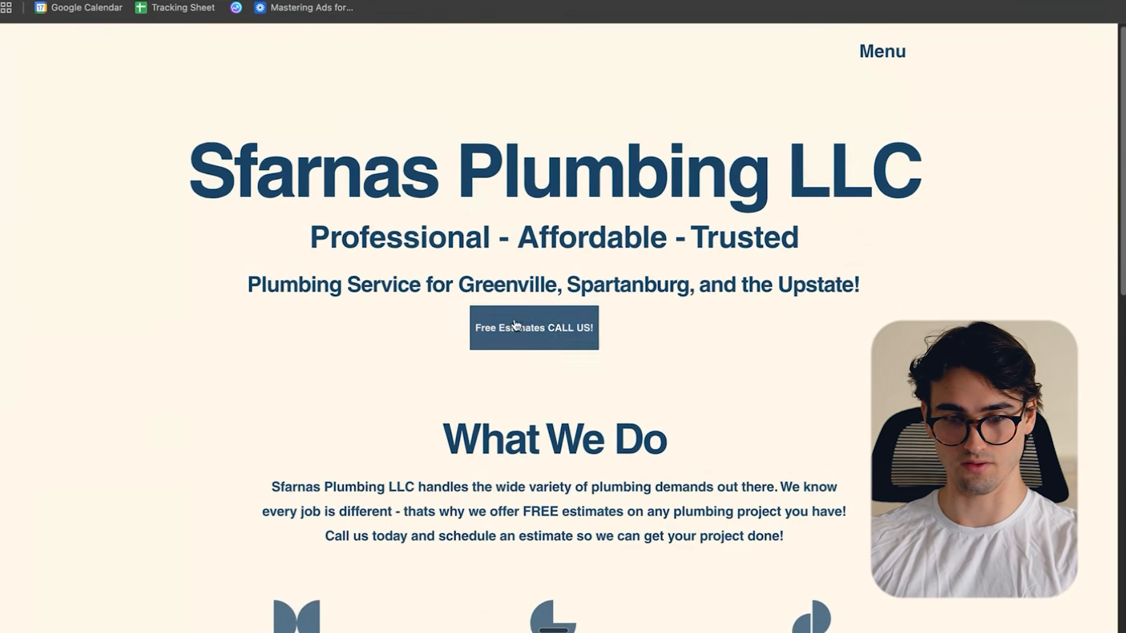
{"action": "left_click", "coordinate": [566, 334]}
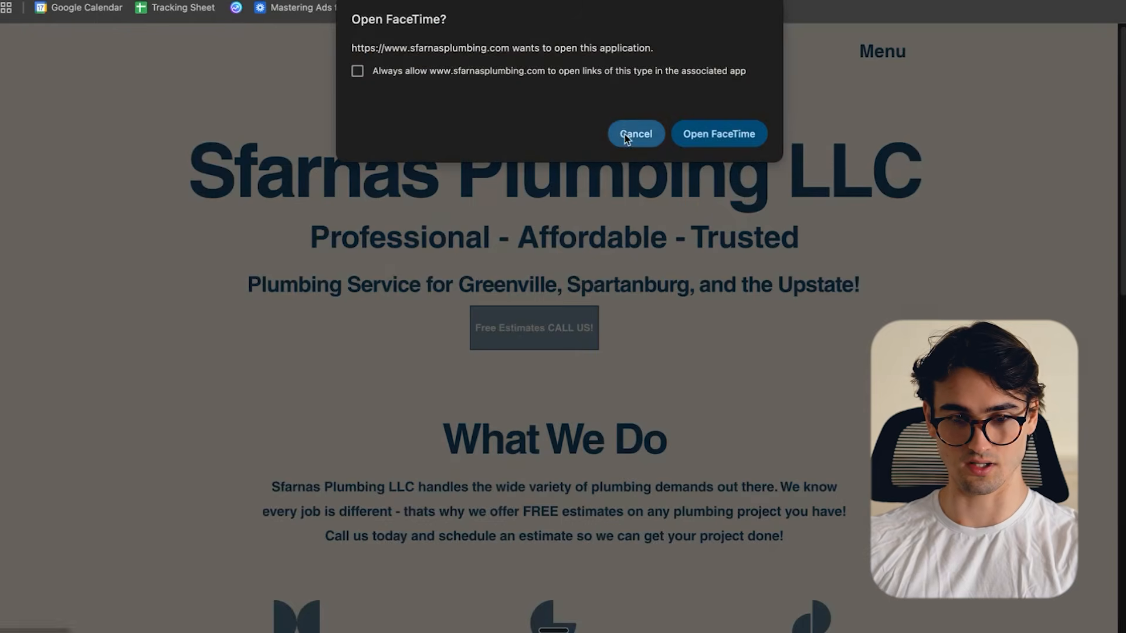
{"action": "left_click", "coordinate": [624, 135]}
{"action": "left_click", "coordinate": [885, 49]}
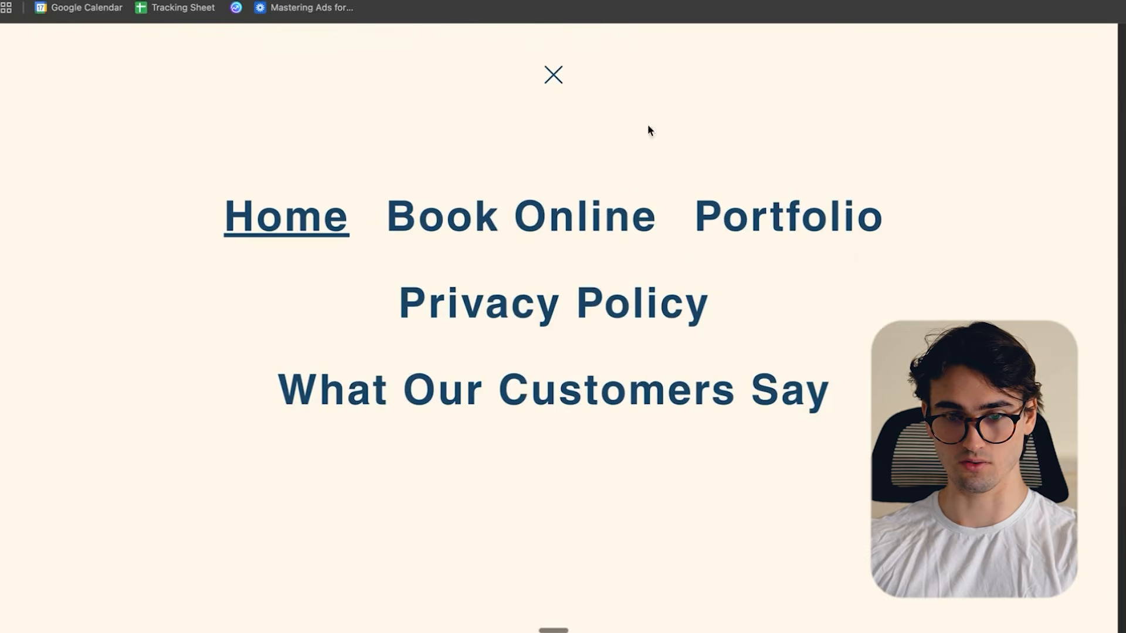
{"action": "left_click", "coordinate": [645, 218]}
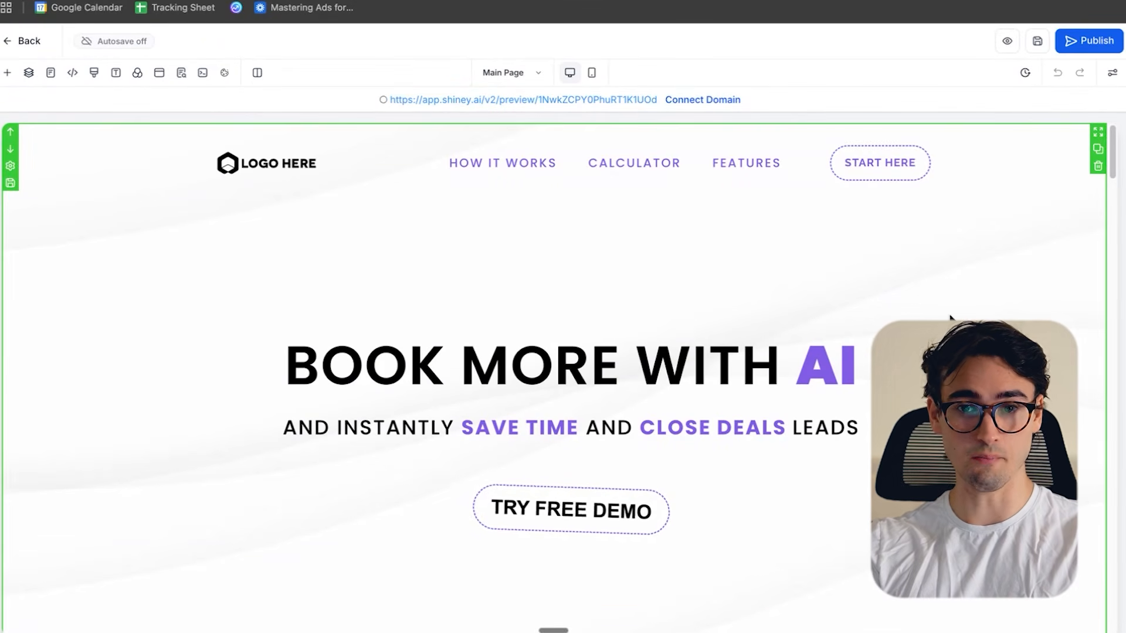
- View the shiney.ai homepage in a new tab as an example website, closing the tab when done
{"action": "key", "text": "super+t"}
{"action": "type", "text": "shiney.ai"}
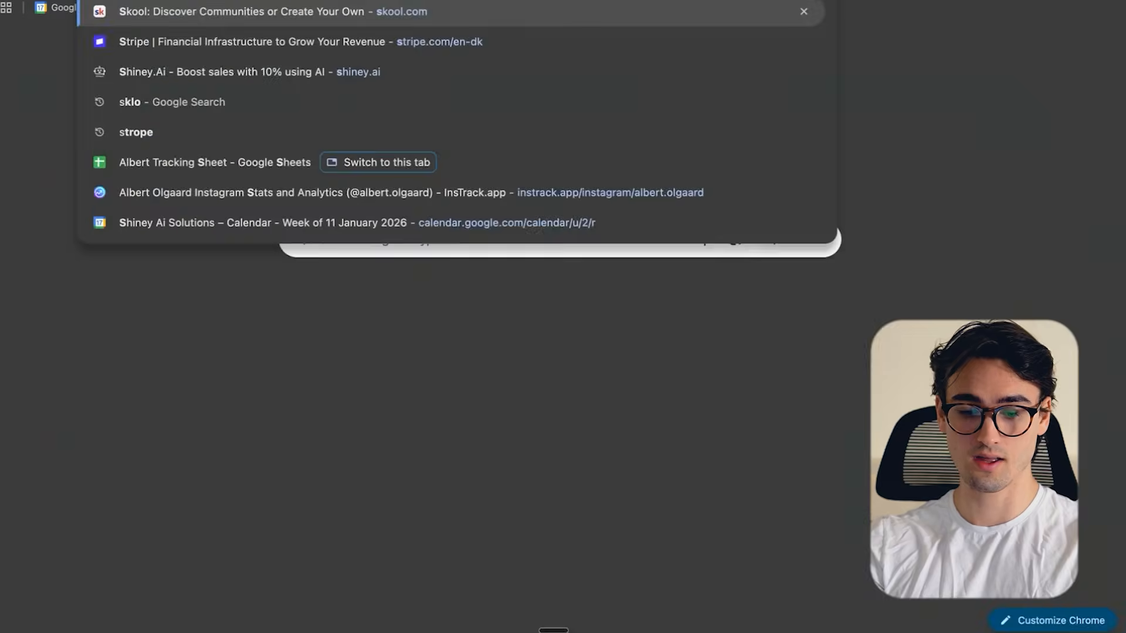
{"action": "key", "text": "Return"}
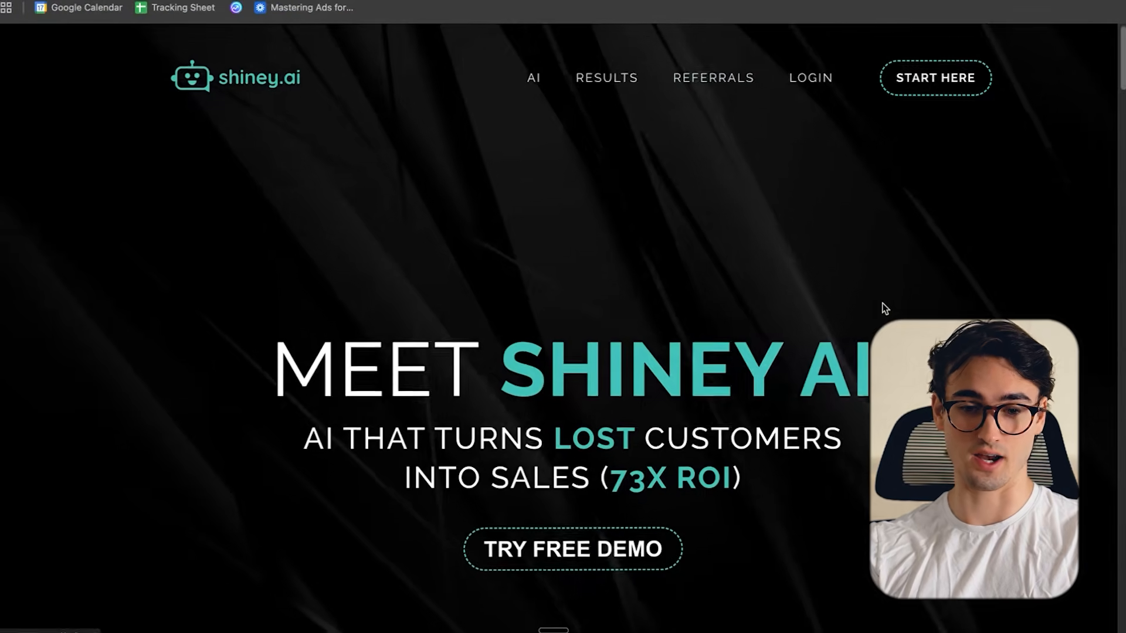
{"action": "key", "text": "super+w"}
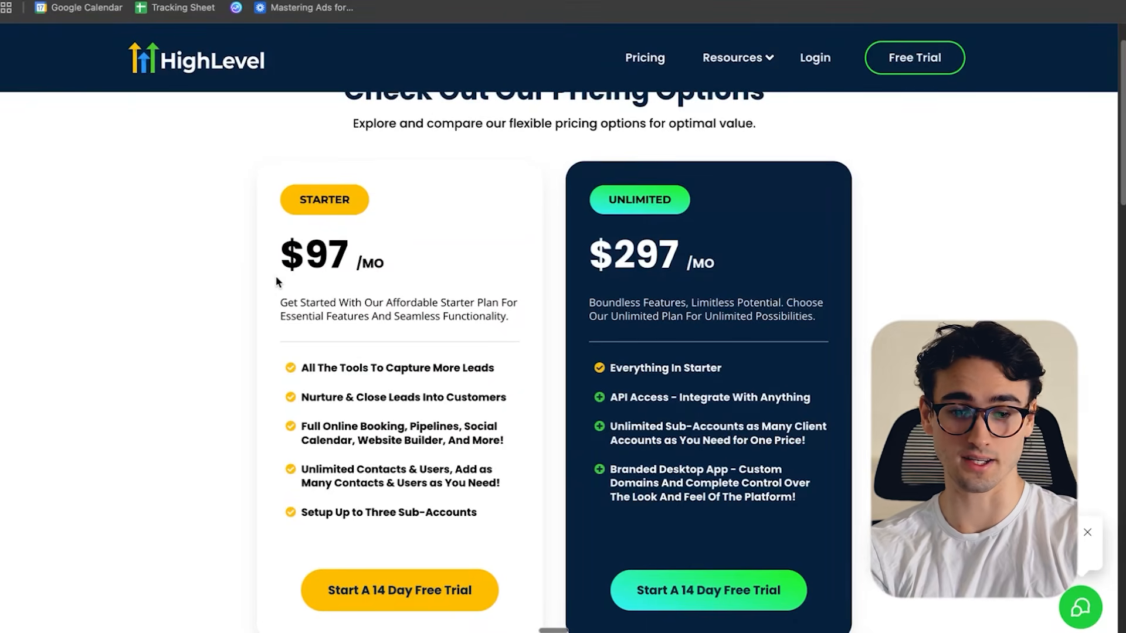
- Review HighLevel's Starter and Unlimited pricing plans, the 30-day trial offer page and the affiliate referral links
{"action": "scroll", "coordinate": [278, 282], "scroll_direction": "down", "scroll_amount": 1}
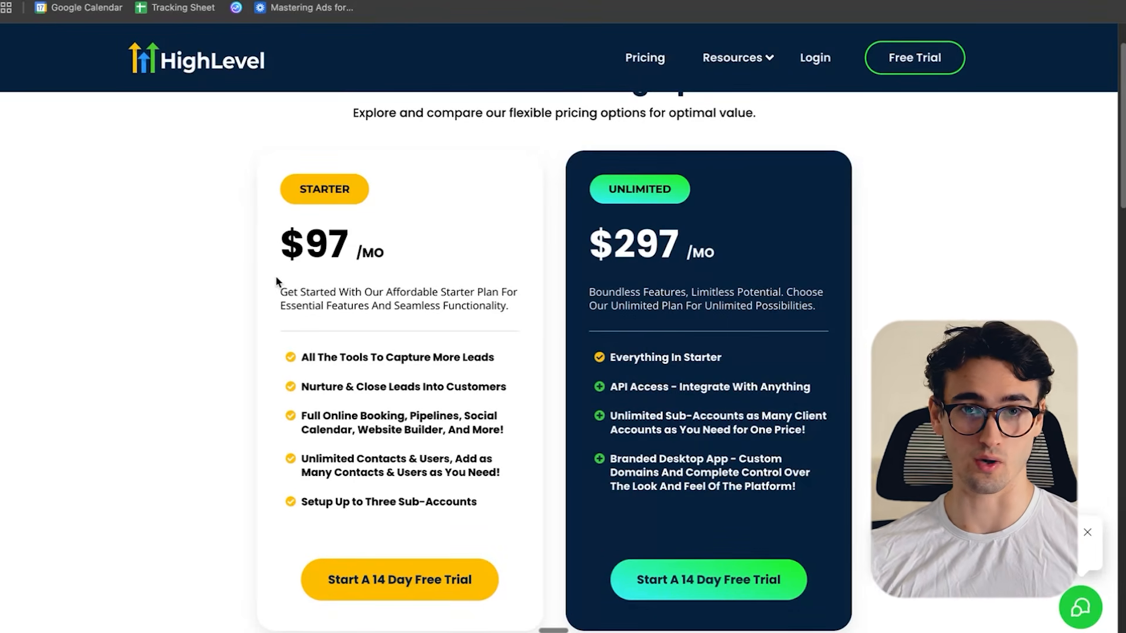
{"action": "scroll", "coordinate": [266, 499], "scroll_direction": "down", "scroll_amount": 2}
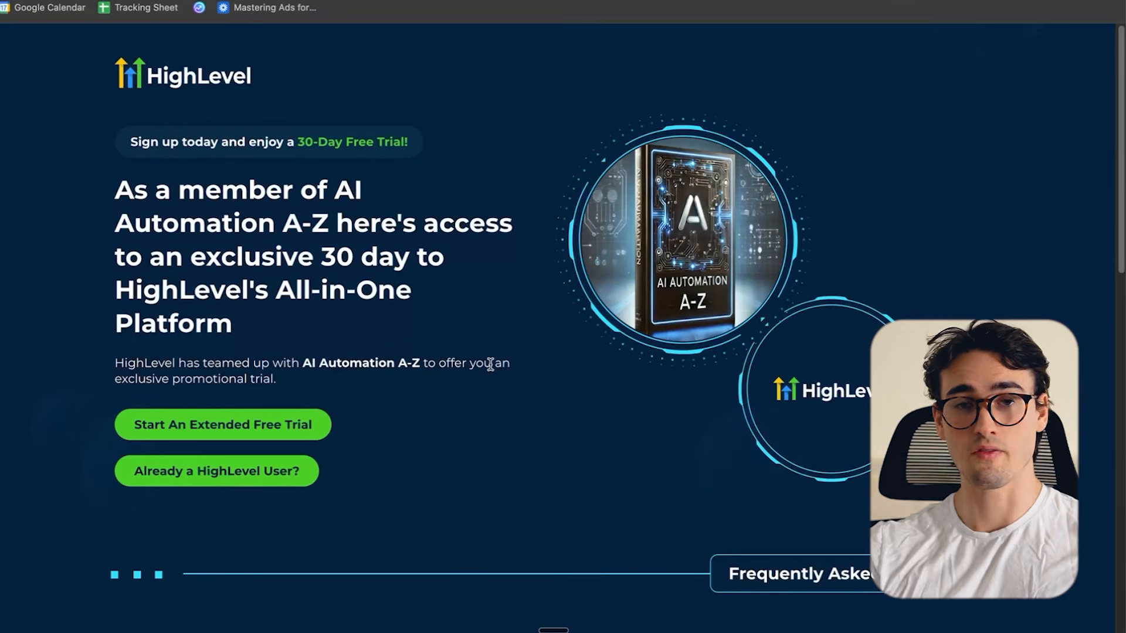
{"action": "key", "text": "ctrl+Up"}
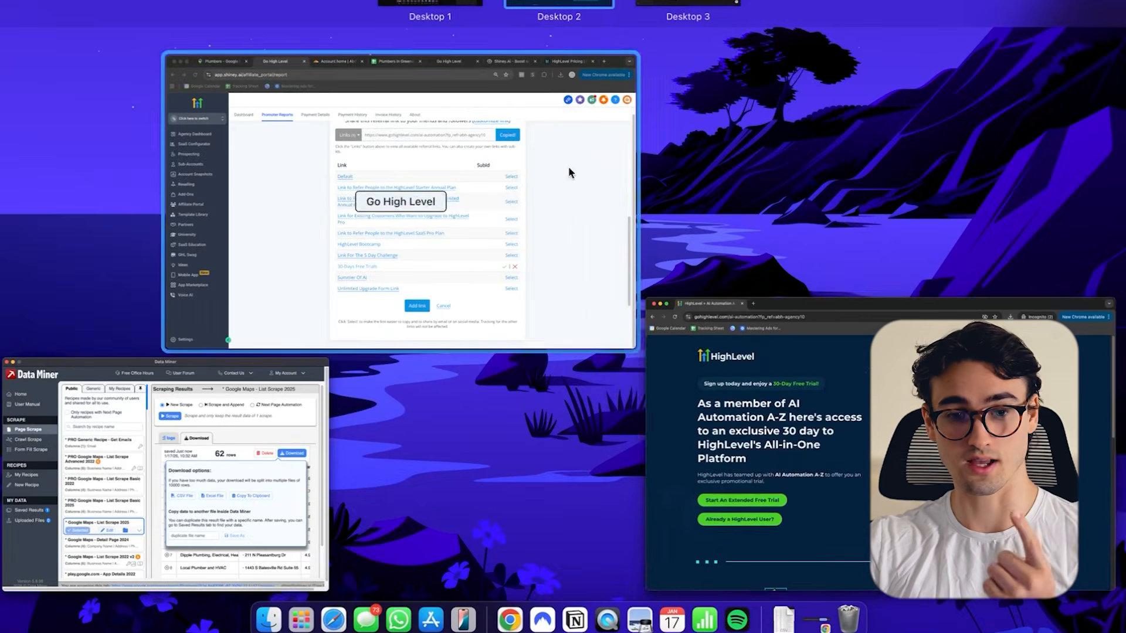
{"action": "left_click", "coordinate": [751, 347]}
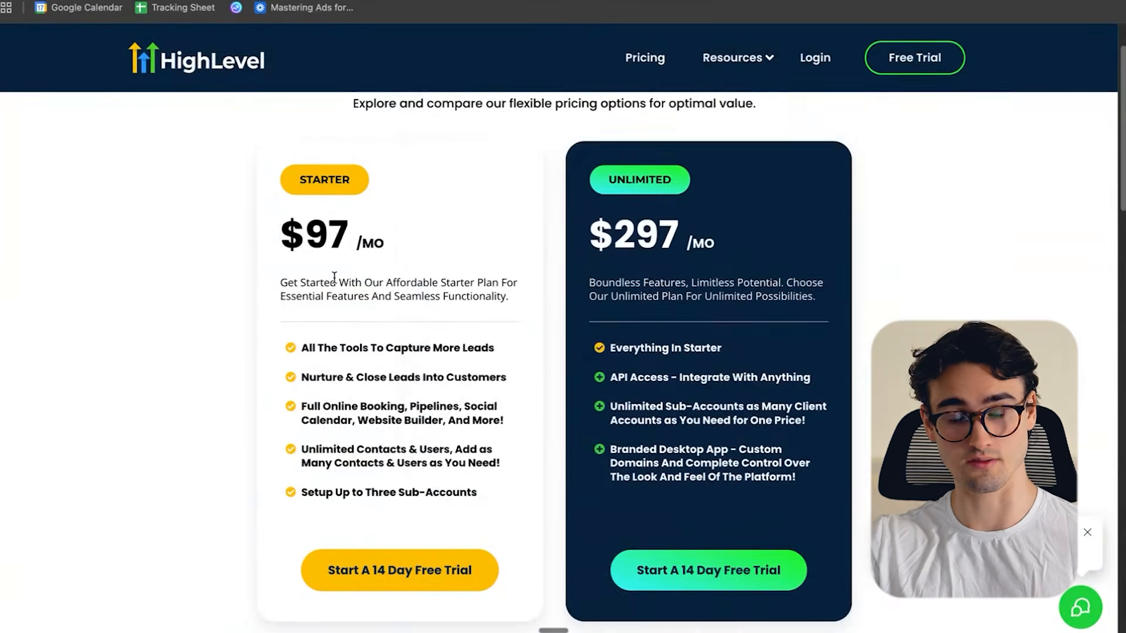
{"action": "scroll", "coordinate": [334, 277], "scroll_direction": "down", "scroll_amount": 1}
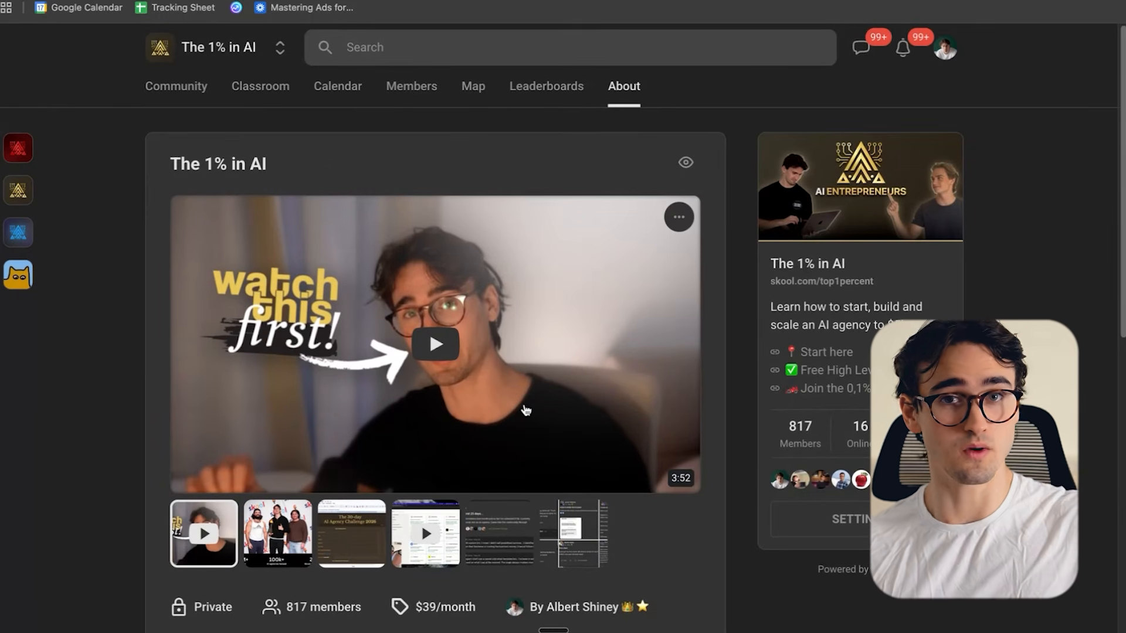
- Read through the About page of The 1% in AI community on Skool
{"action": "scroll", "coordinate": [525, 411], "scroll_direction": "down", "scroll_amount": 2}
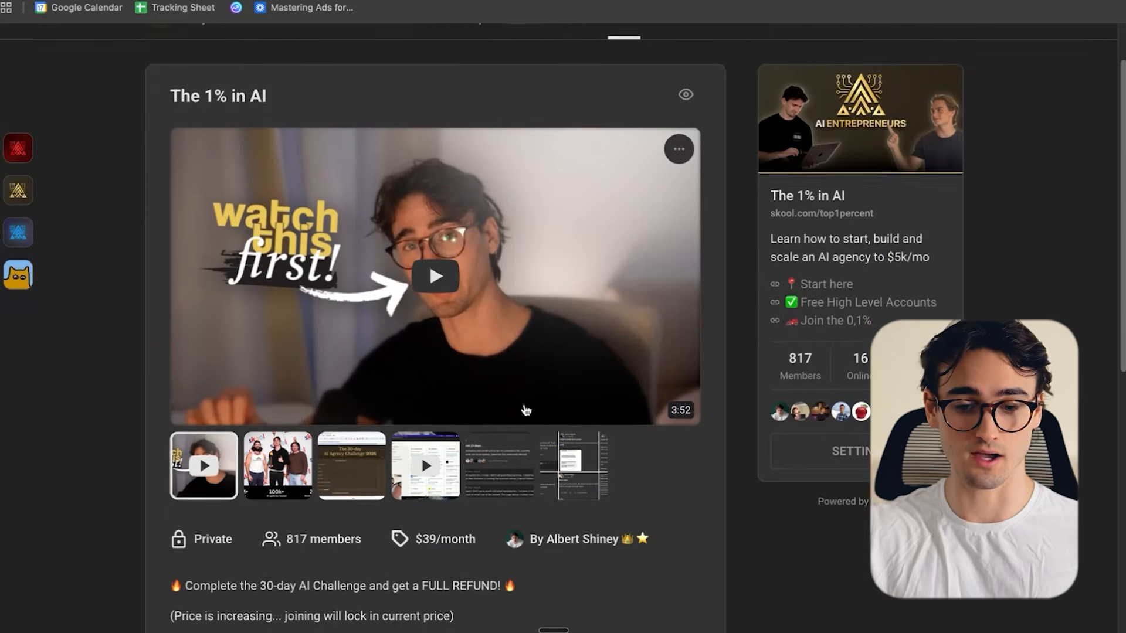
{"action": "scroll", "coordinate": [660, 479], "scroll_direction": "up", "scroll_amount": 2}
{"action": "scroll", "coordinate": [719, 437], "scroll_direction": "down", "scroll_amount": 3}
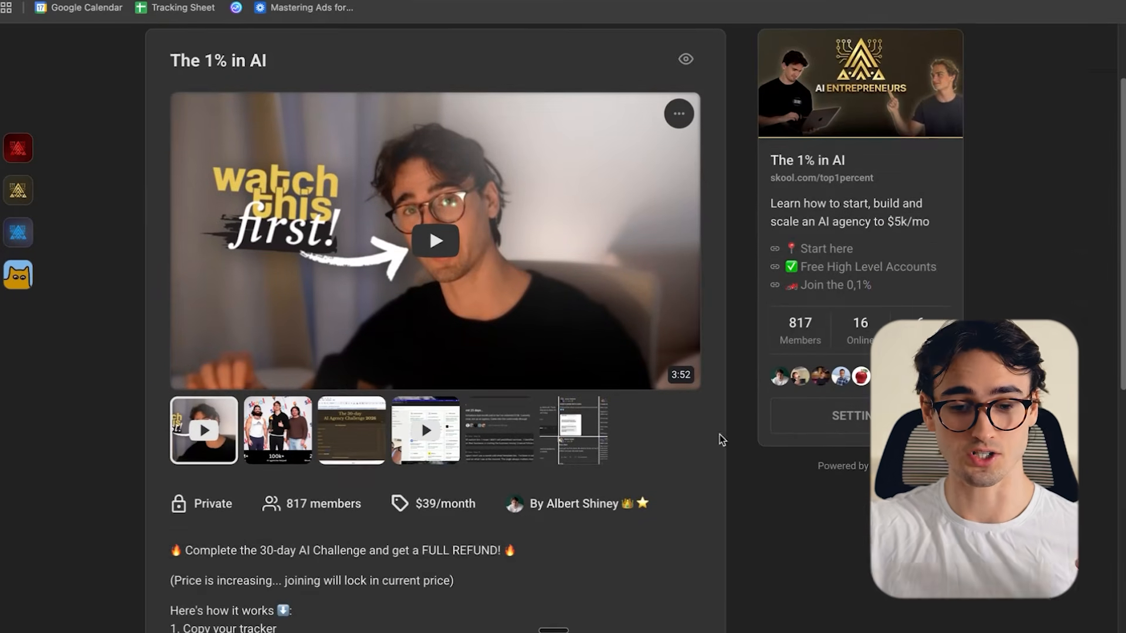
{"action": "scroll", "coordinate": [779, 344], "scroll_direction": "down", "scroll_amount": 10}
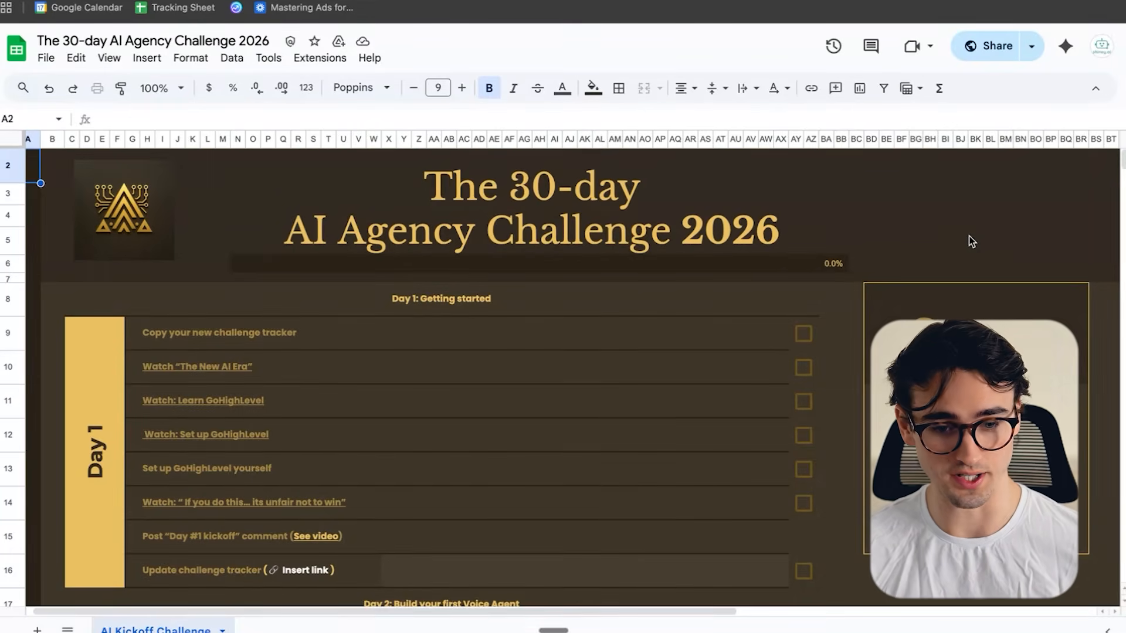
- Tick off the first six Day 1 tasks in The 30-day AI Agency Challenge 2026 tracker
{"action": "left_click", "coordinate": [812, 338]}
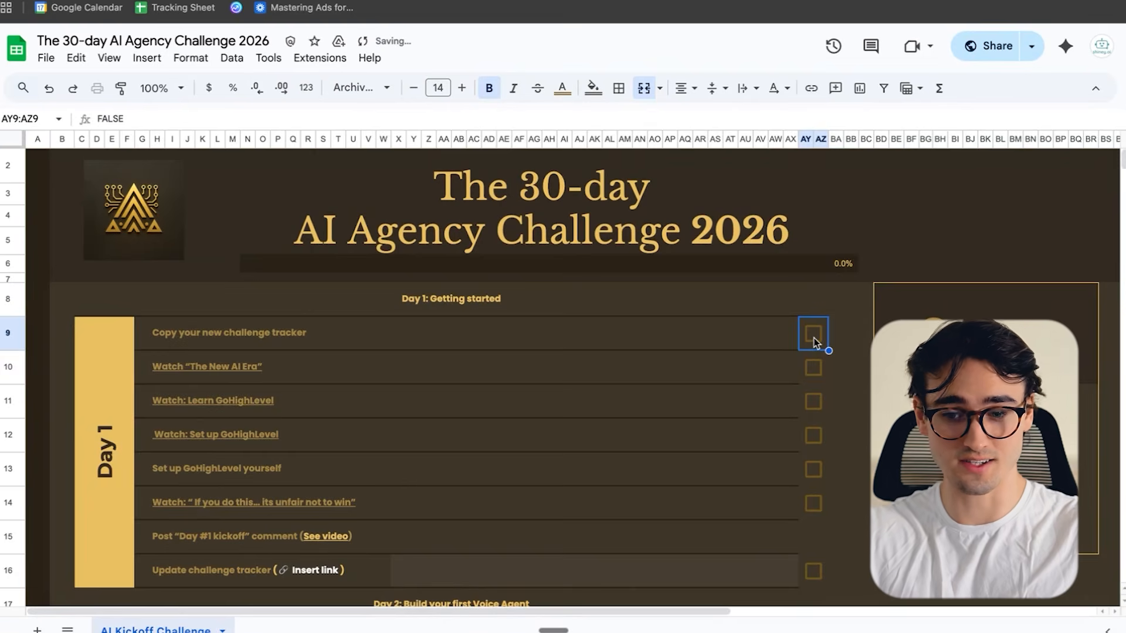
{"action": "left_click", "coordinate": [813, 334]}
{"action": "left_click", "coordinate": [813, 368]}
{"action": "left_click", "coordinate": [813, 402]}
{"action": "left_click", "coordinate": [813, 435]}
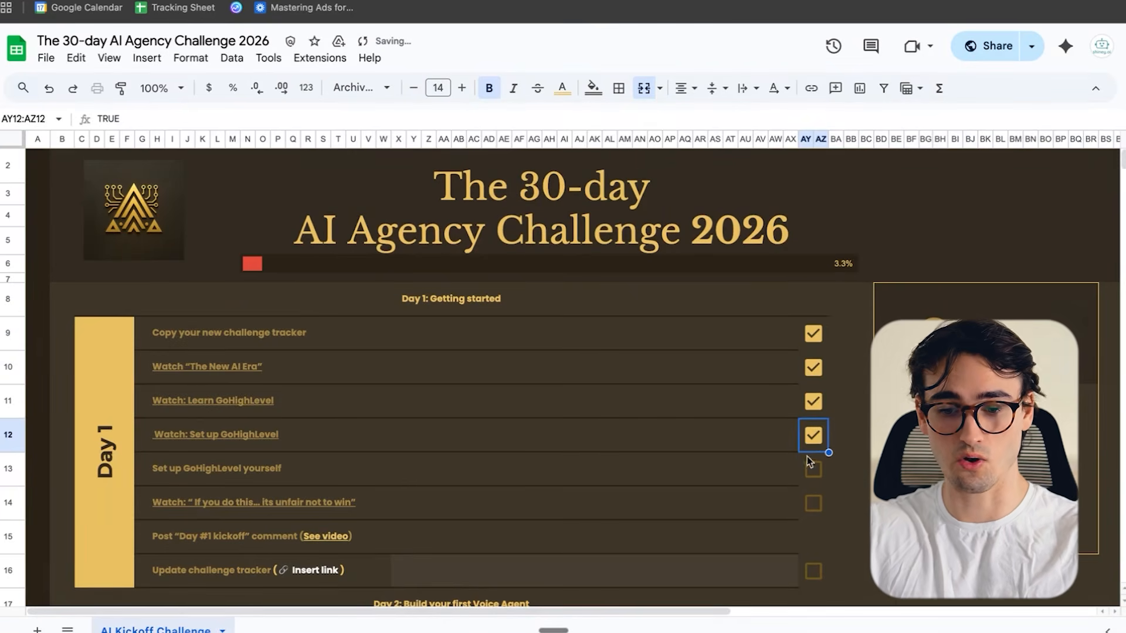
{"action": "left_click", "coordinate": [813, 469]}
{"action": "left_click", "coordinate": [813, 503]}
{"action": "left_click", "coordinate": [813, 536]}
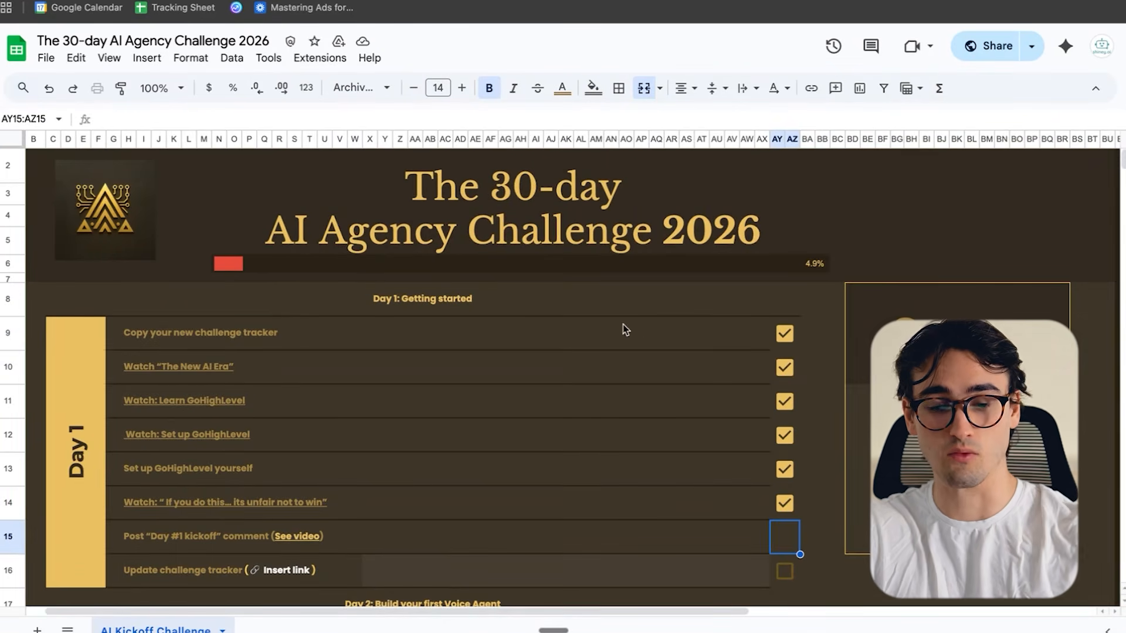
- Look over the tracker's daily checklists from Day 08 onward and the community page's Standard and Premium plan descriptions
{"action": "scroll", "coordinate": [706, 314], "scroll_direction": "down", "scroll_amount": 20}
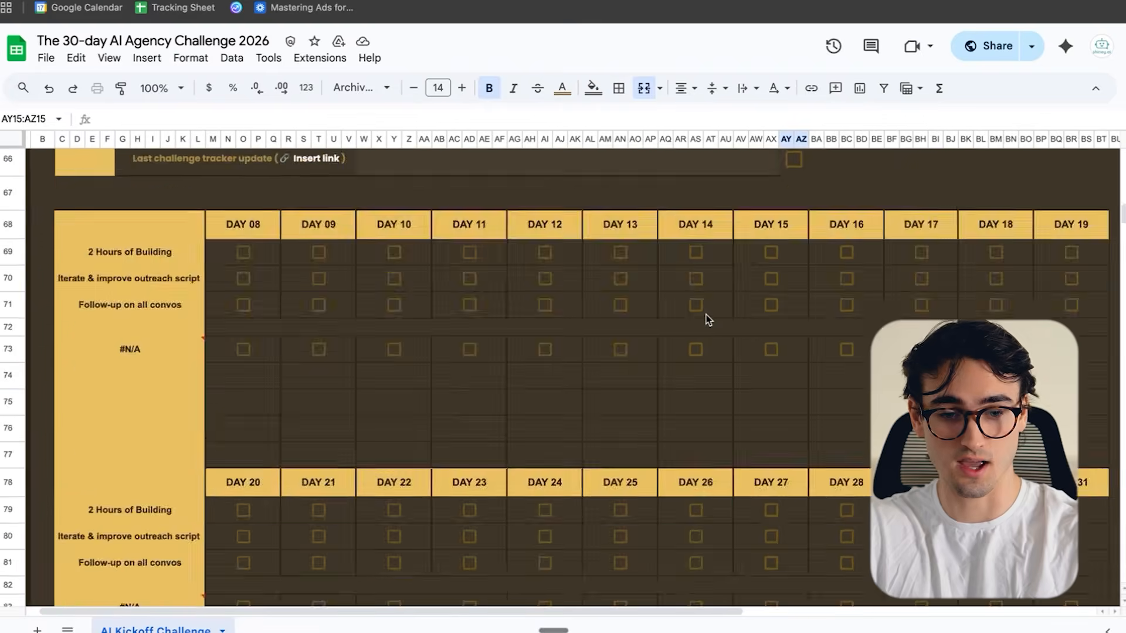
{"action": "scroll", "coordinate": [706, 315], "scroll_direction": "up", "scroll_amount": 20}
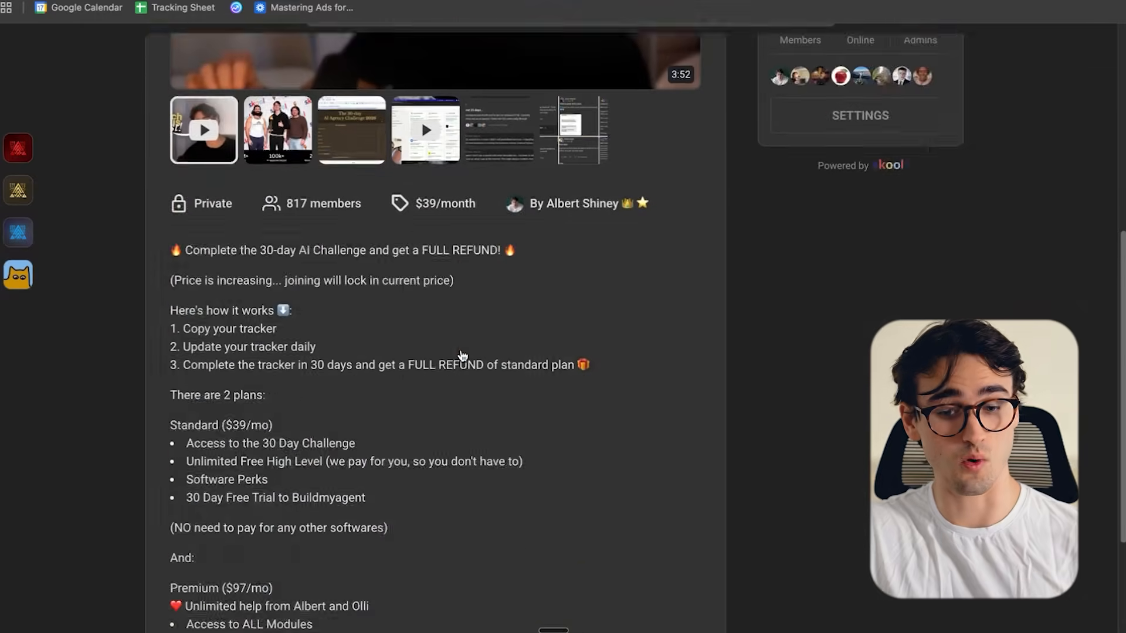
{"action": "scroll", "coordinate": [462, 356], "scroll_direction": "down", "scroll_amount": 5}
{"action": "scroll", "coordinate": [455, 411], "scroll_direction": "up", "scroll_amount": 1}
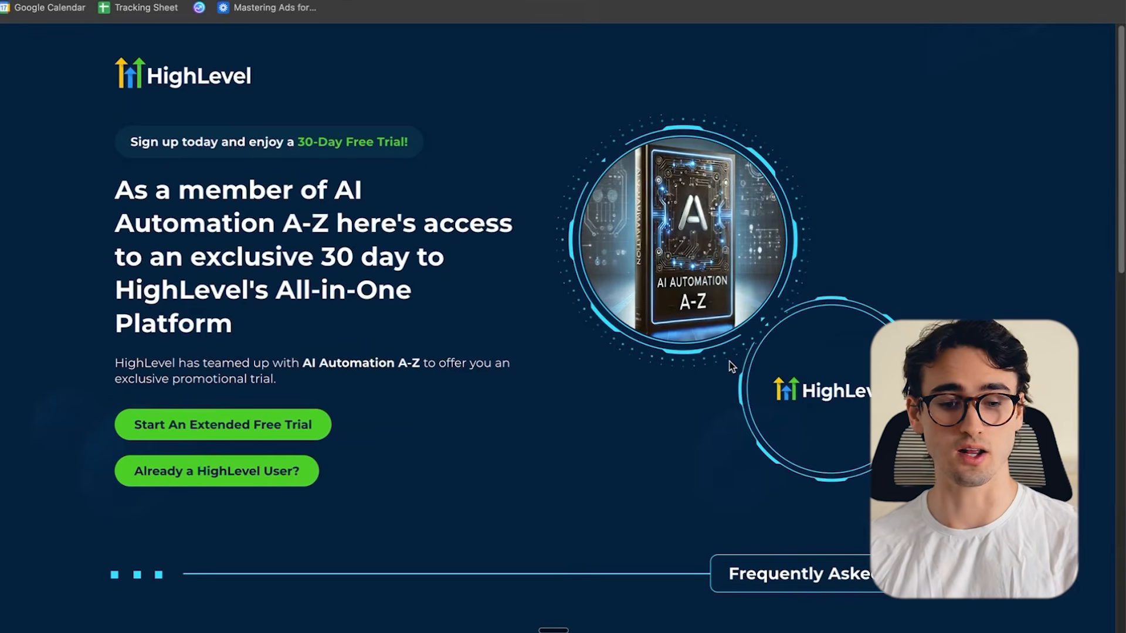
- Sign up for the extended 30-day HighLevel trial on the GoHighLevel Starter Plan and enter the new account
{"action": "left_click", "coordinate": [261, 419]}
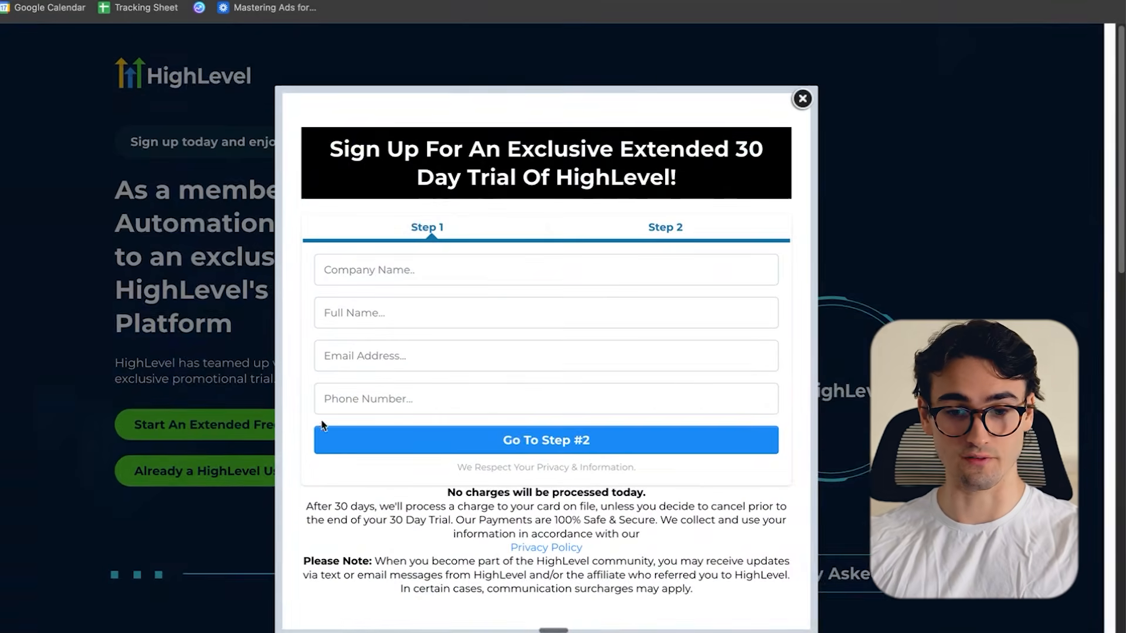
{"action": "left_click", "coordinate": [475, 267]}
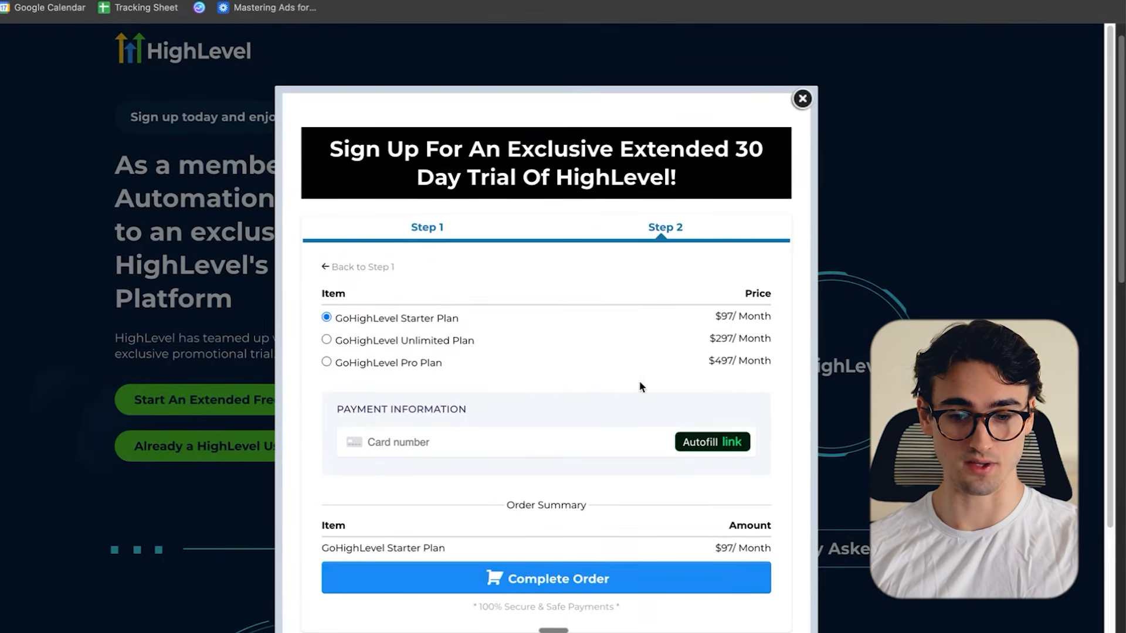
{"action": "scroll", "coordinate": [640, 385], "scroll_direction": "down", "scroll_amount": 1}
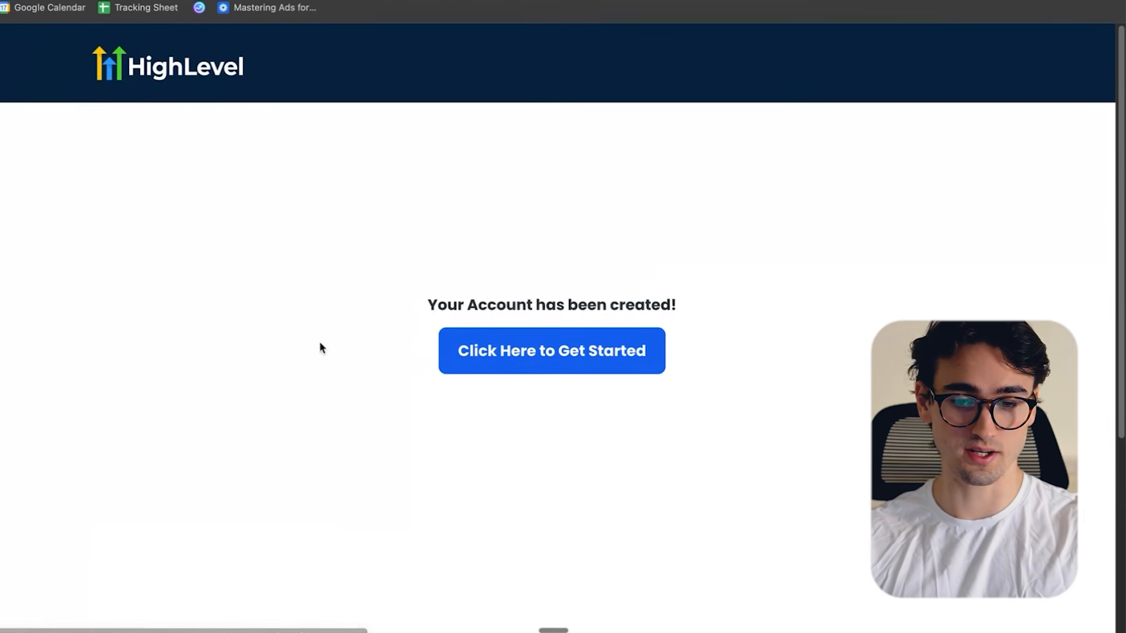
{"action": "left_click", "coordinate": [515, 359]}
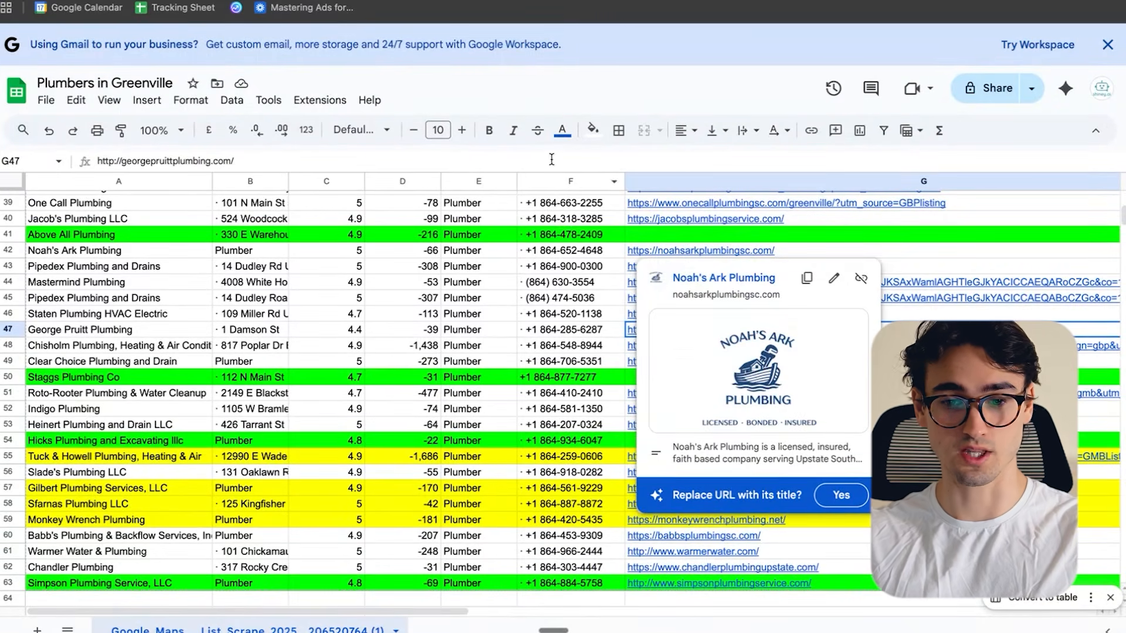
- Review the green and yellow prospect rows in the Plumbers in Greenville spreadsheet
{"action": "scroll", "coordinate": [561, 378], "scroll_direction": "down", "scroll_amount": 2}
{"action": "scroll", "coordinate": [584, 360], "scroll_direction": "up", "scroll_amount": 3}
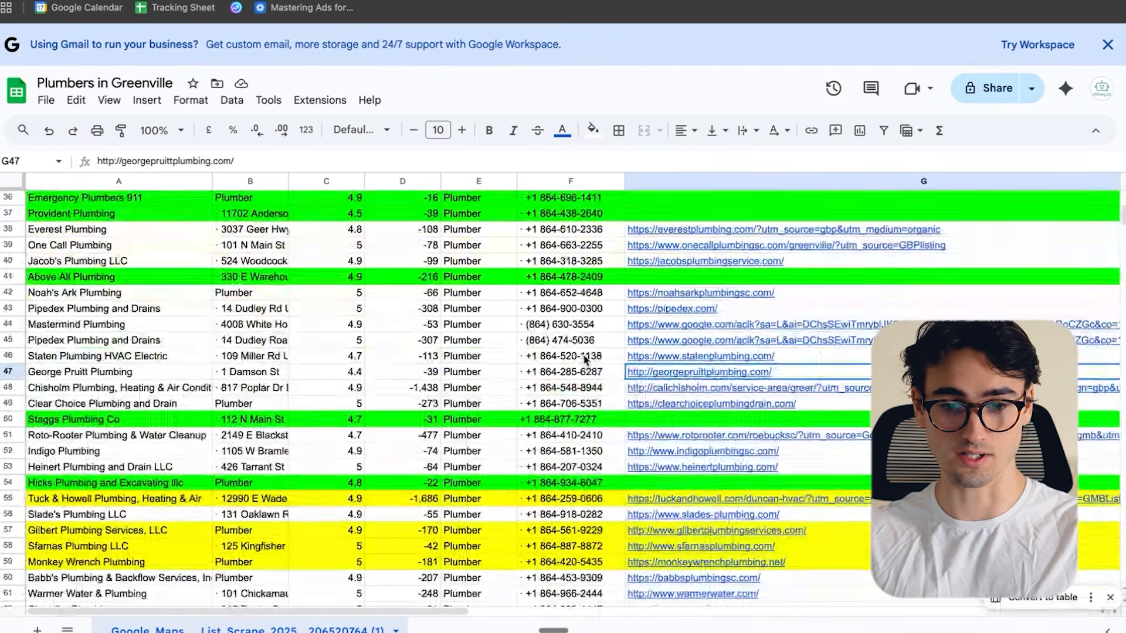
{"action": "scroll", "coordinate": [583, 360], "scroll_direction": "up", "scroll_amount": 5}
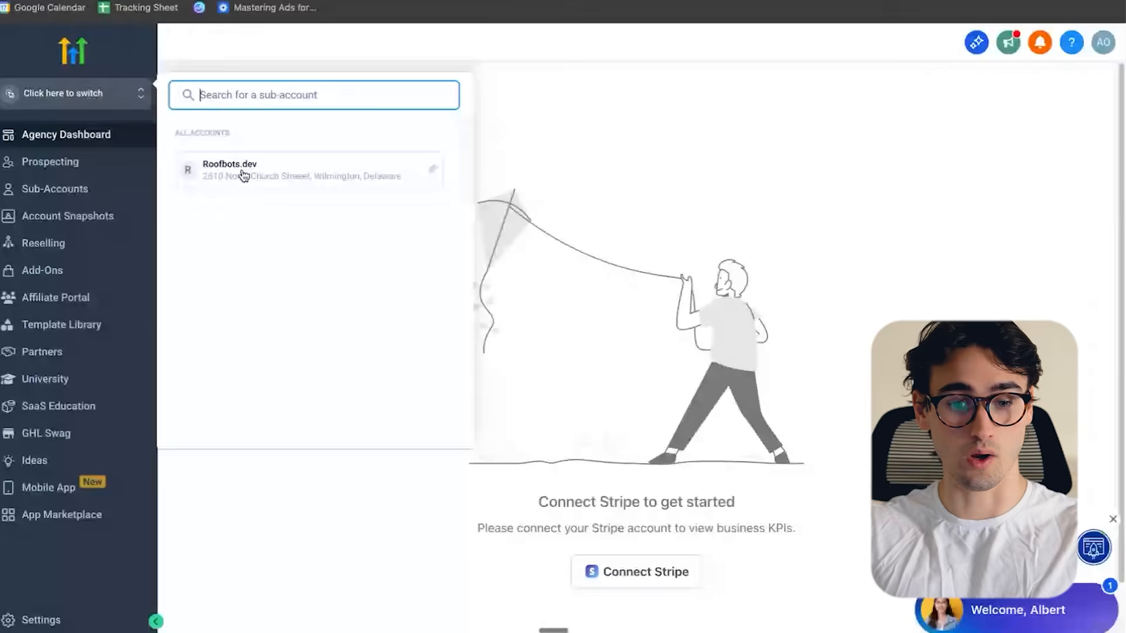
- Switch to and pin the Roofbots.dev sub-account, and open its phone system settings
{"action": "left_click", "coordinate": [245, 171]}
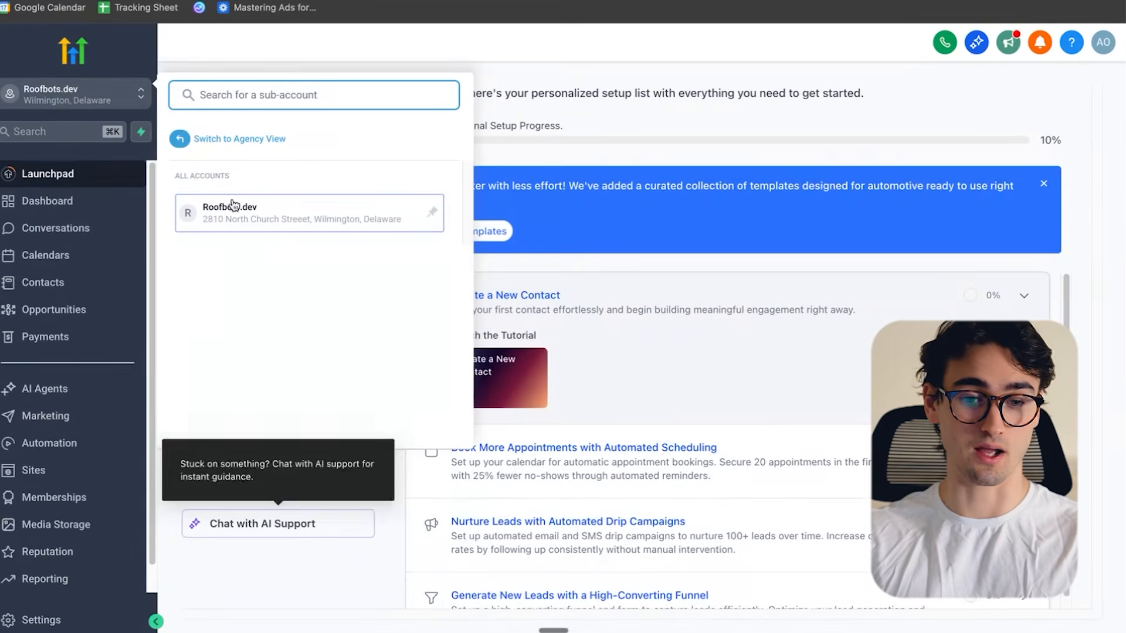
{"action": "left_click", "coordinate": [433, 215]}
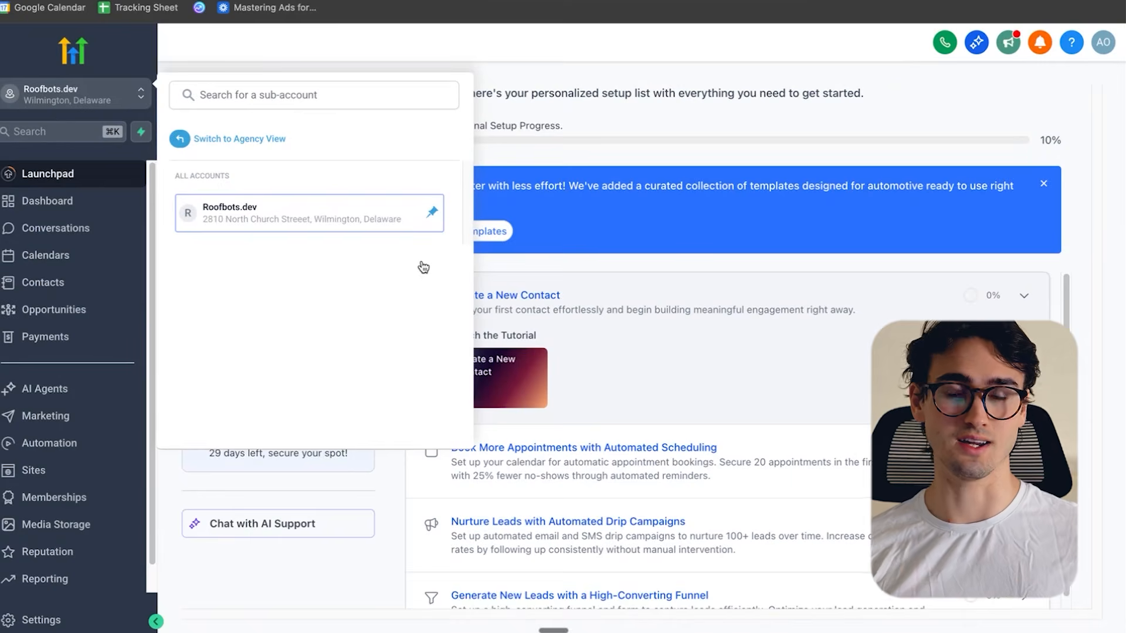
{"action": "left_click", "coordinate": [76, 619]}
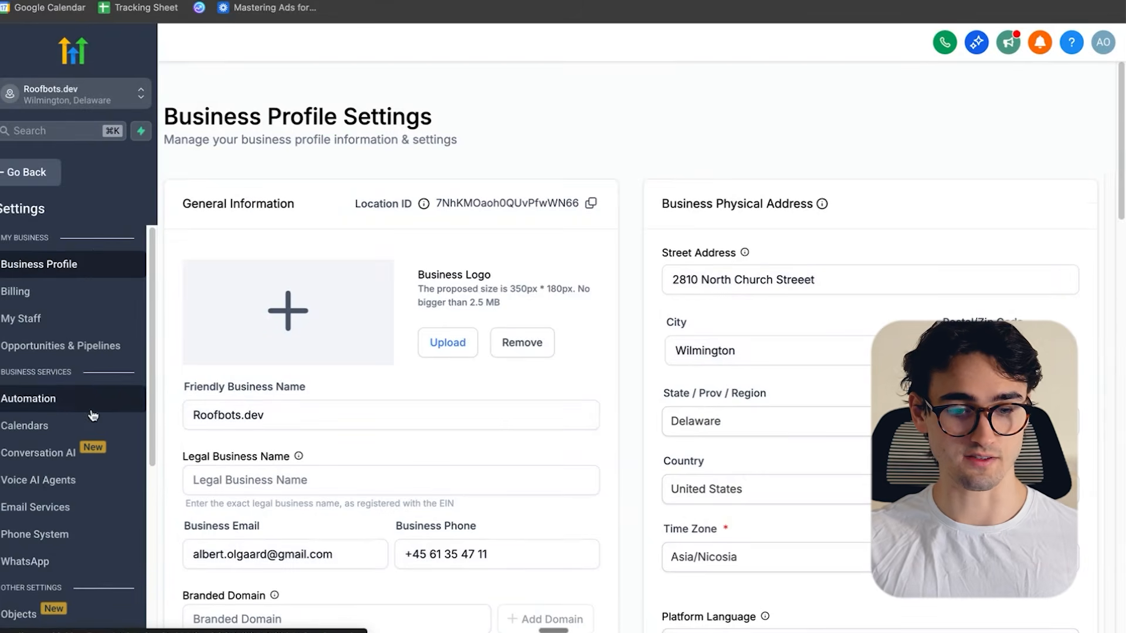
{"action": "scroll", "coordinate": [93, 416], "scroll_direction": "down", "scroll_amount": 2}
{"action": "left_click", "coordinate": [59, 497]}
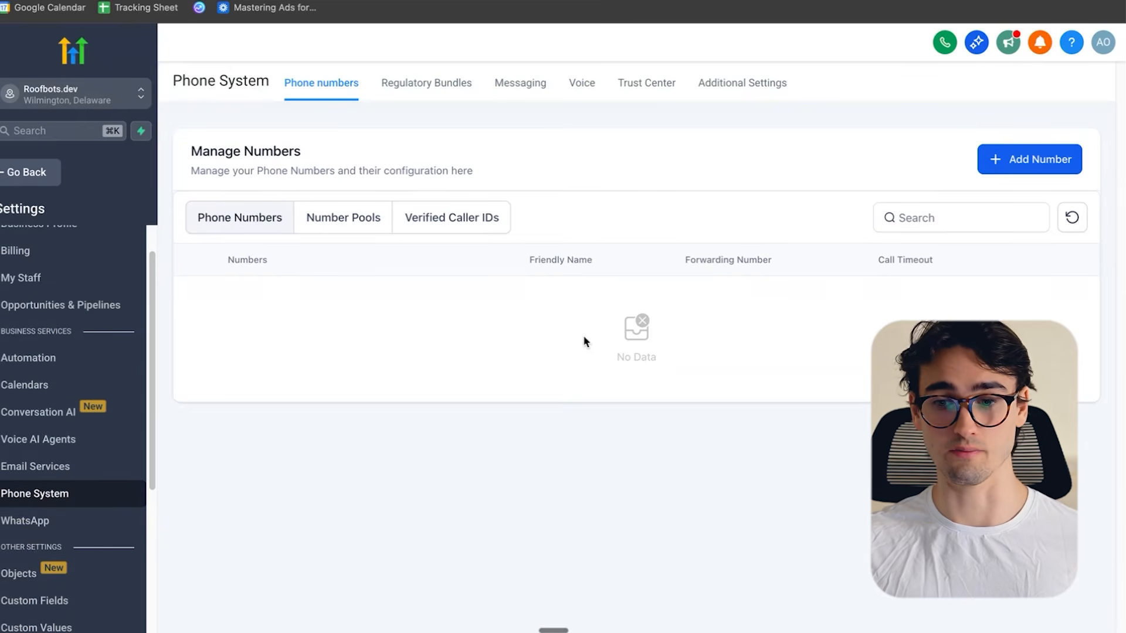
- Try to buy the local United States phone number from Buckingham, PA, for SMS and calls
{"action": "left_click", "coordinate": [1026, 161]}
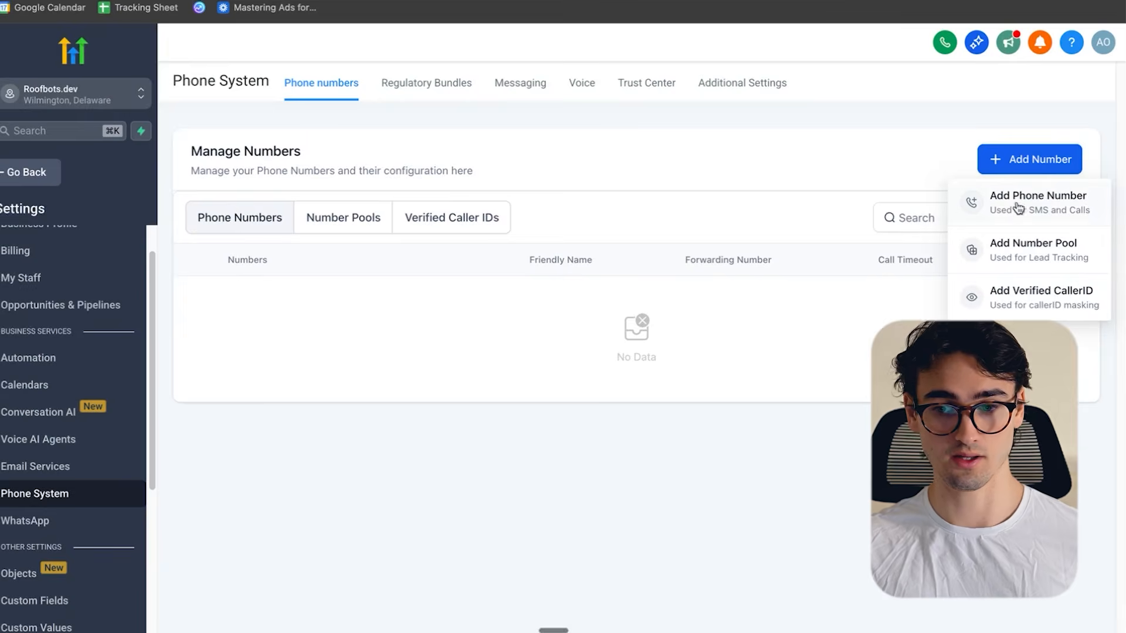
{"action": "left_click", "coordinate": [1022, 202]}
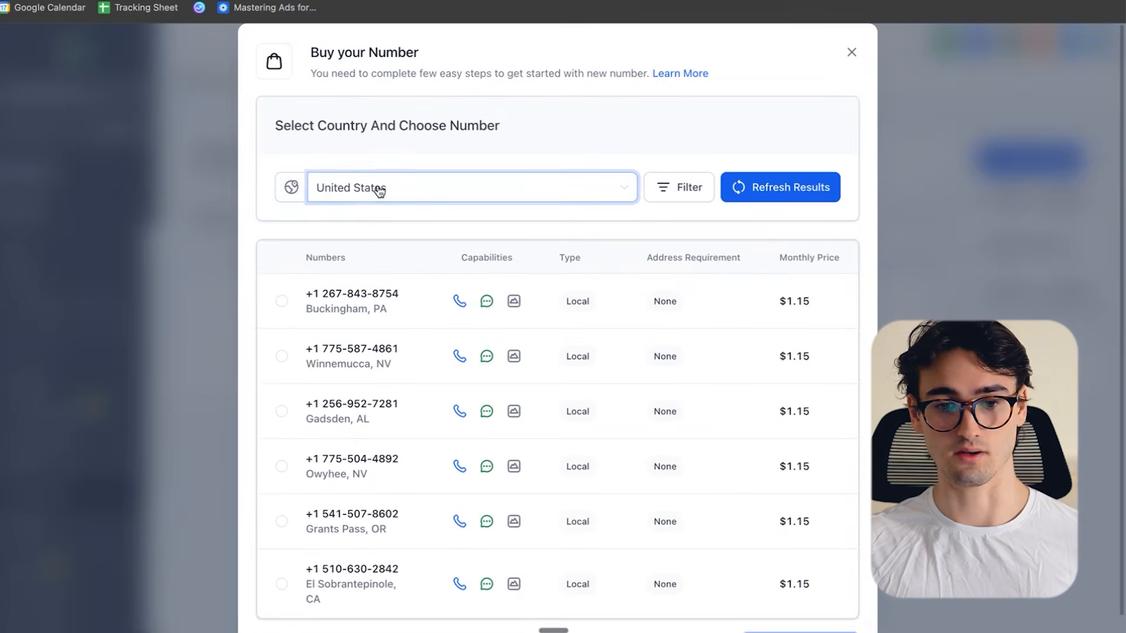
{"action": "scroll", "coordinate": [747, 334], "scroll_direction": "down", "scroll_amount": 1}
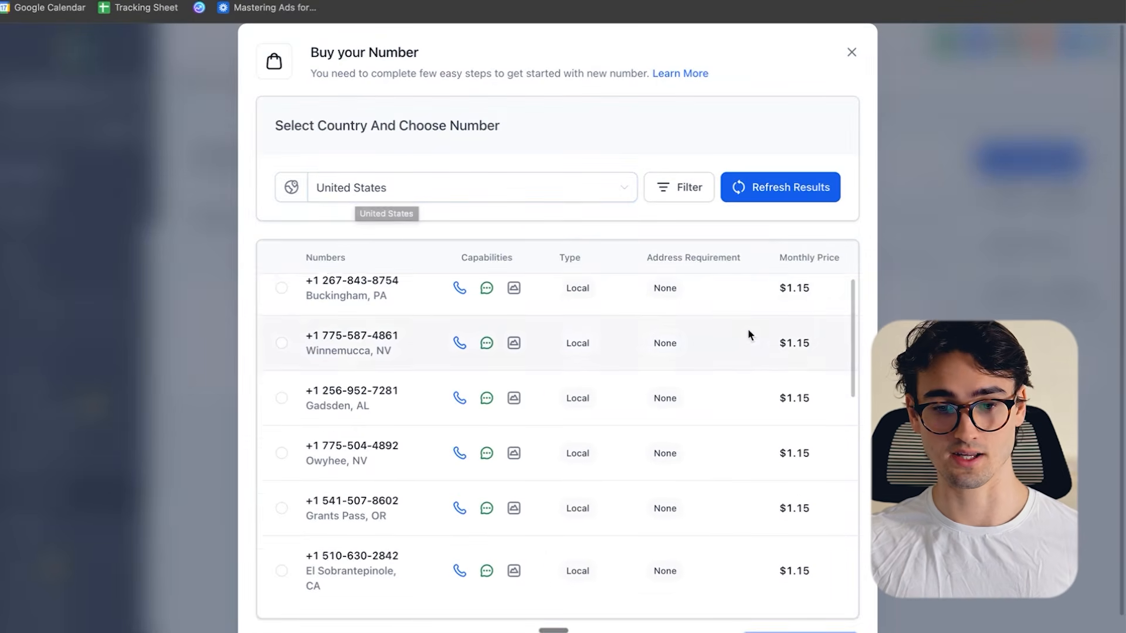
{"action": "scroll", "coordinate": [748, 335], "scroll_direction": "down", "scroll_amount": 10}
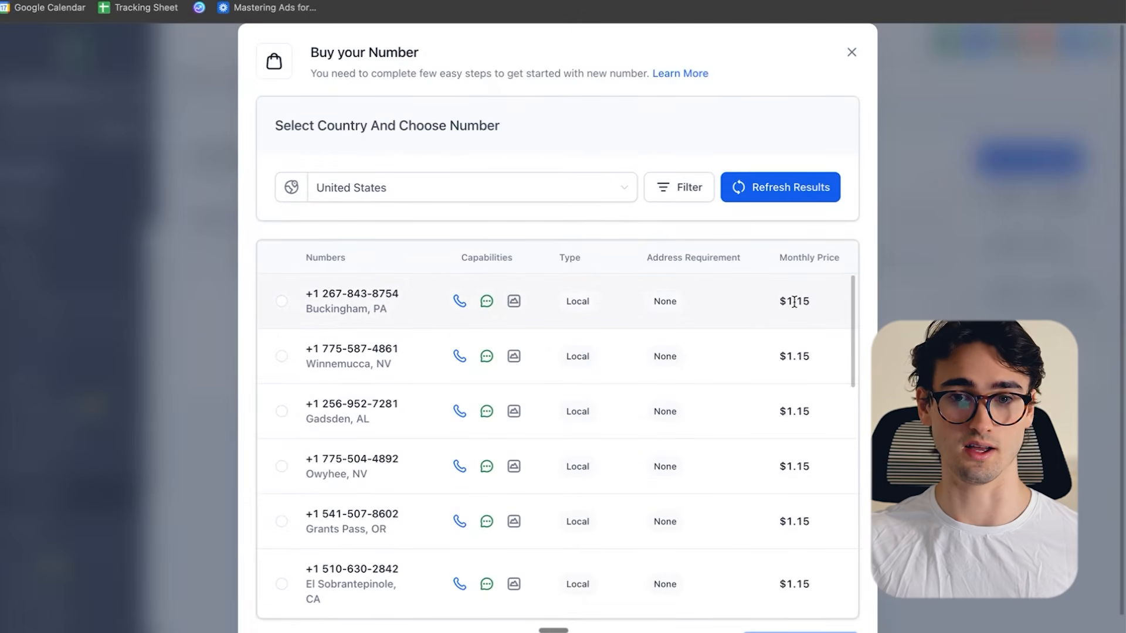
{"action": "left_click", "coordinate": [282, 301]}
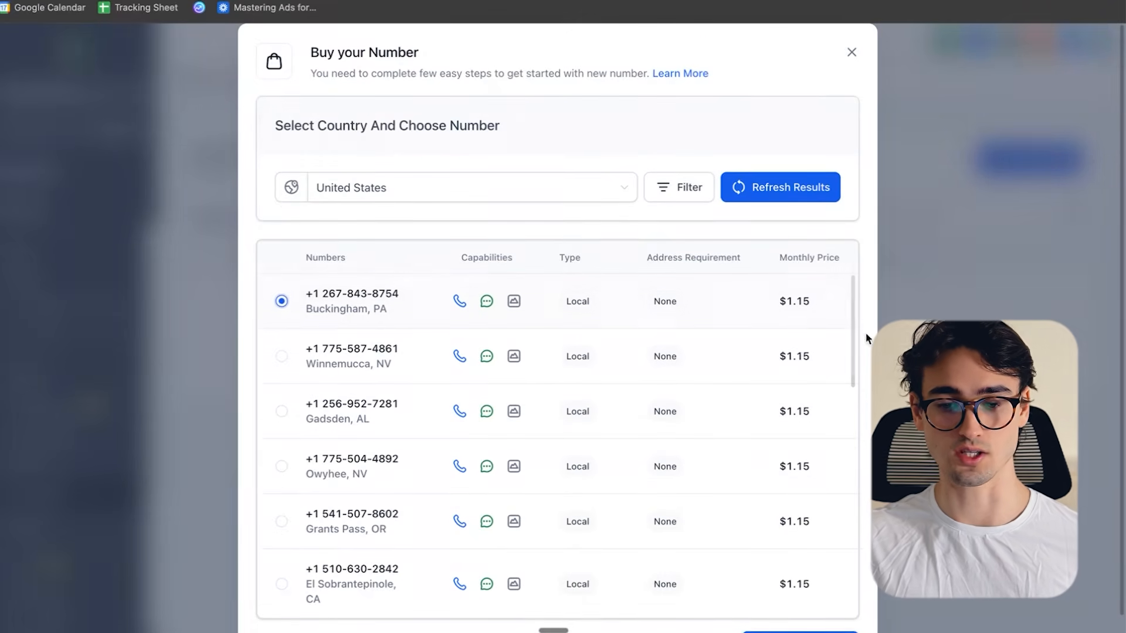
{"action": "scroll", "coordinate": [864, 332], "scroll_direction": "down", "scroll_amount": 2}
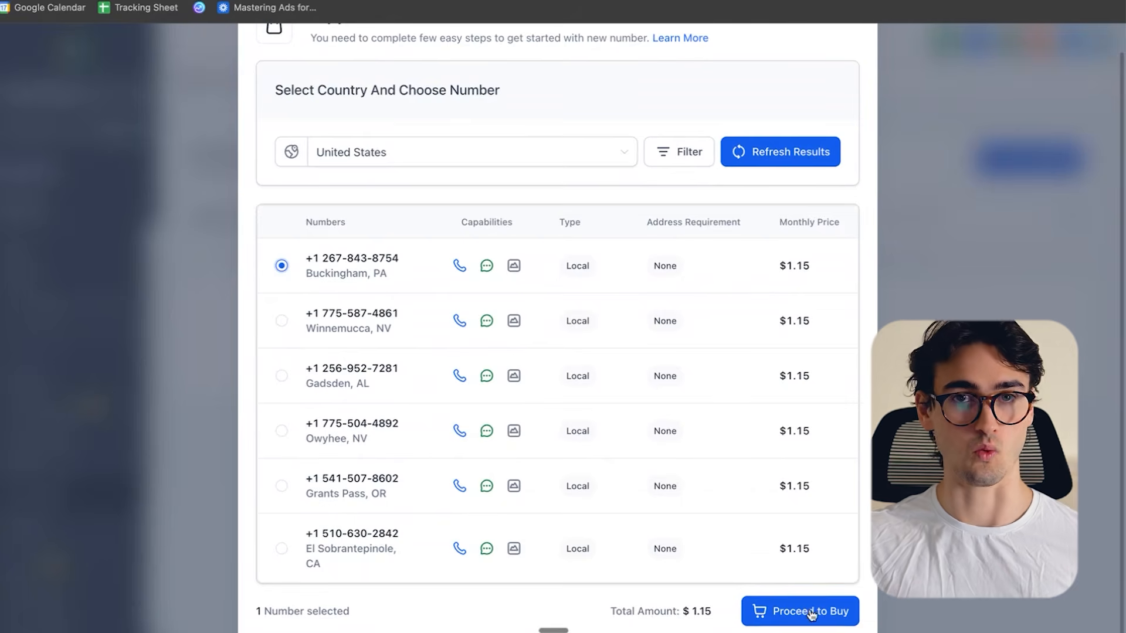
{"action": "left_click", "coordinate": [777, 611]}
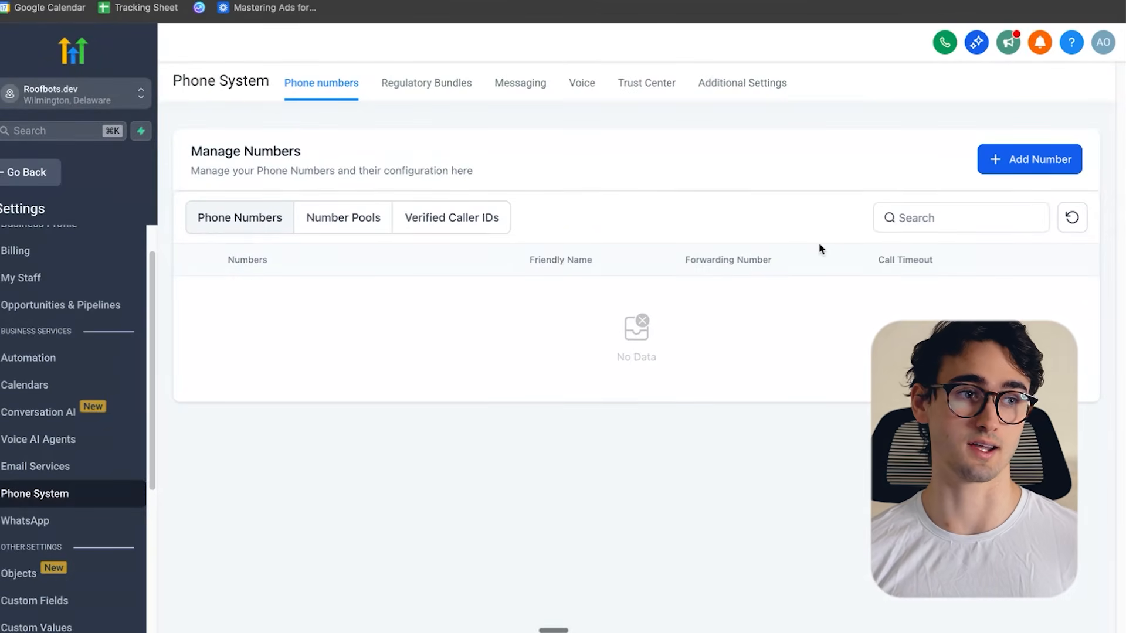
- Start a new bundle for phone number compliance using the Regulatory Bundle type
{"action": "left_click", "coordinate": [444, 88]}
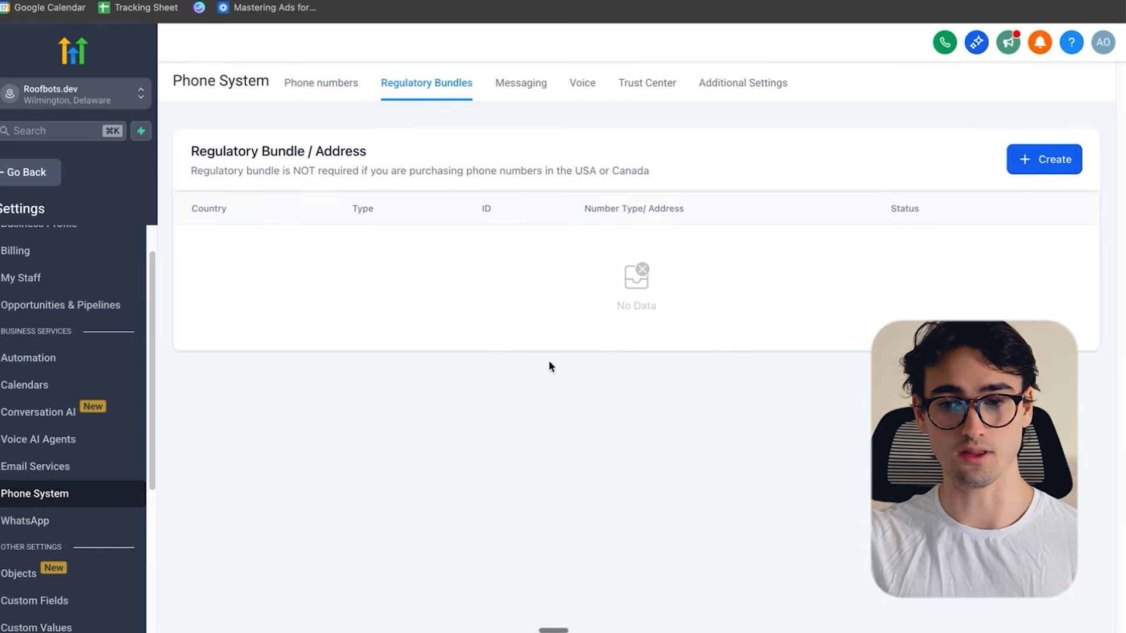
{"action": "left_click", "coordinate": [1042, 160]}
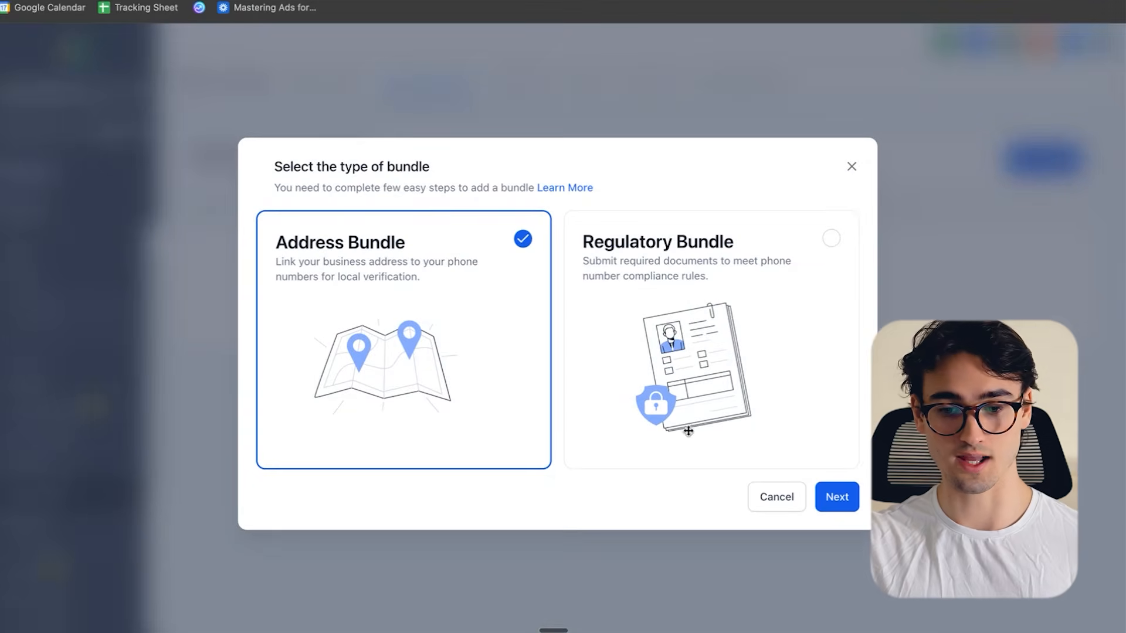
{"action": "left_click", "coordinate": [844, 499]}
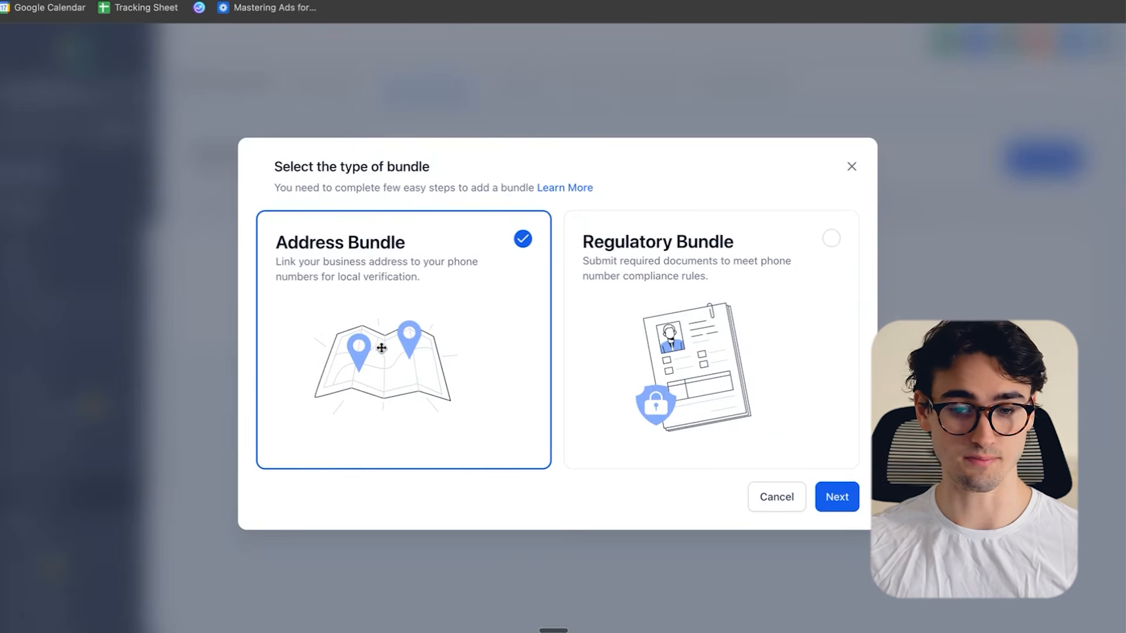
{"action": "left_click", "coordinate": [800, 383]}
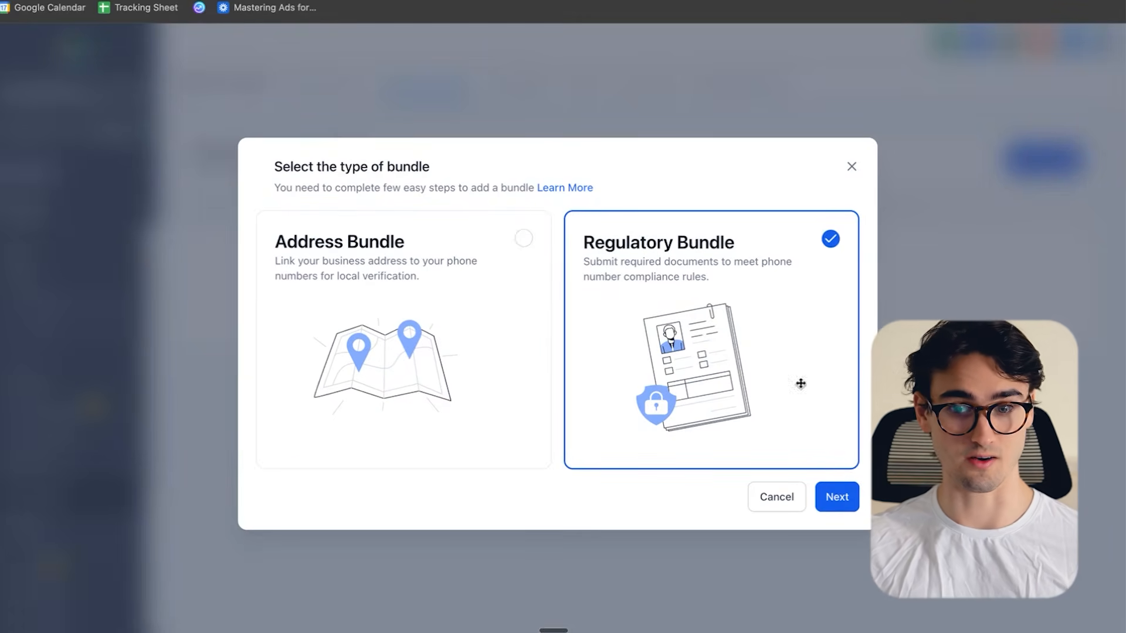
{"action": "left_click", "coordinate": [850, 507]}
- Set the bundle's country to UK, end user type Business and number type Mobile, and continue to the end-user information
{"action": "left_click", "coordinate": [407, 203]}
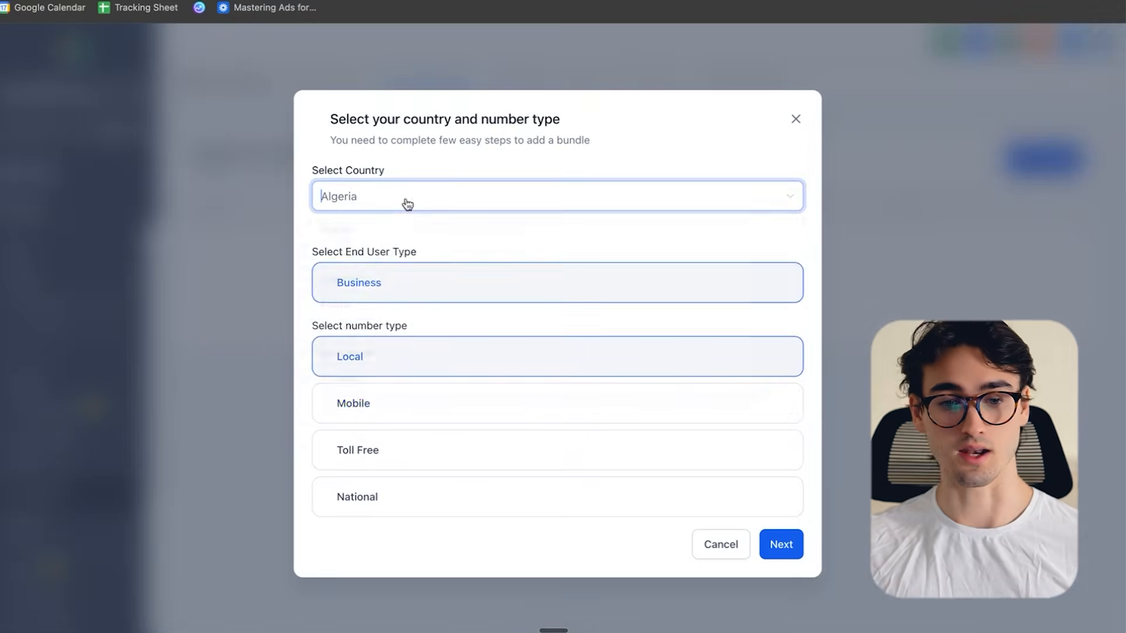
{"action": "type", "text": "nited"}
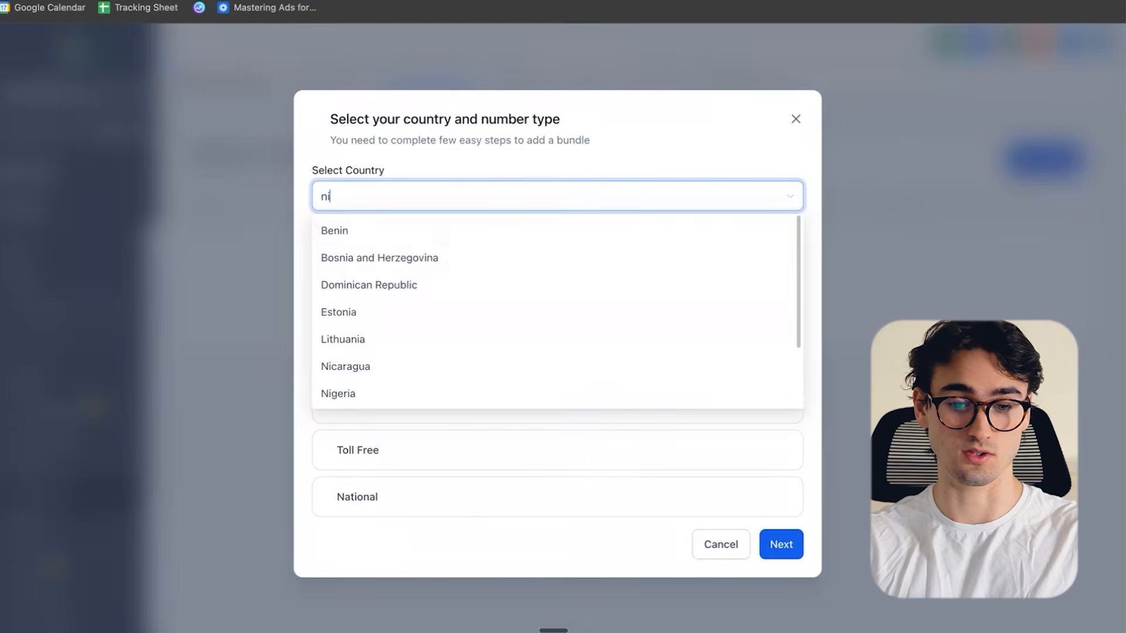
{"action": "key", "text": "BackSpace"}
{"action": "key", "text": "BackSpace"}
{"action": "key", "text": "BackSpace"}
{"action": "key", "text": "BackSpace"}
{"action": "key", "text": "BackSpace"}
{"action": "type", "text": "UK"}
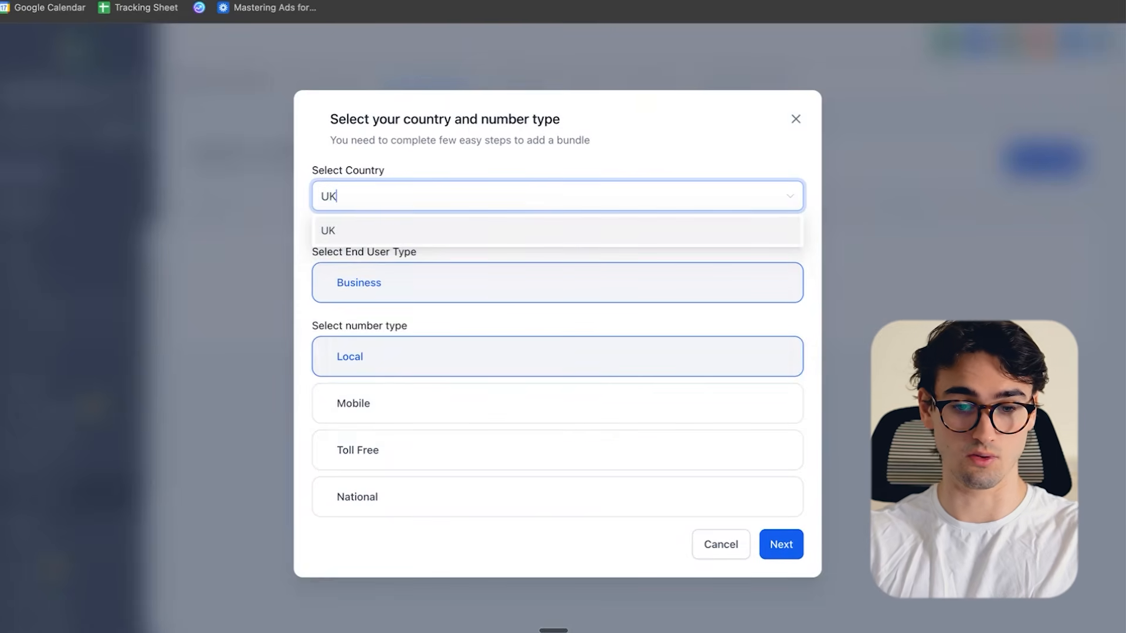
{"action": "key", "text": "Return"}
{"action": "left_click", "coordinate": [396, 437]}
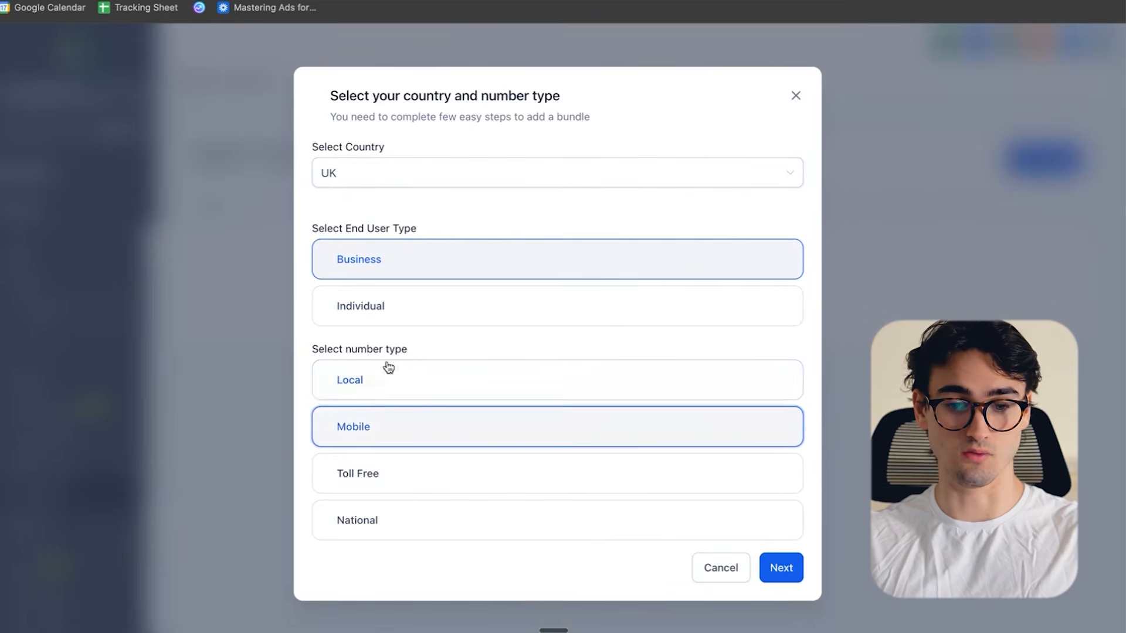
{"action": "left_click", "coordinate": [788, 577]}
- Review the business and authorized representative fields required for the bundle, and close the form without submitting it
{"action": "scroll", "coordinate": [691, 244], "scroll_direction": "down", "scroll_amount": 10}
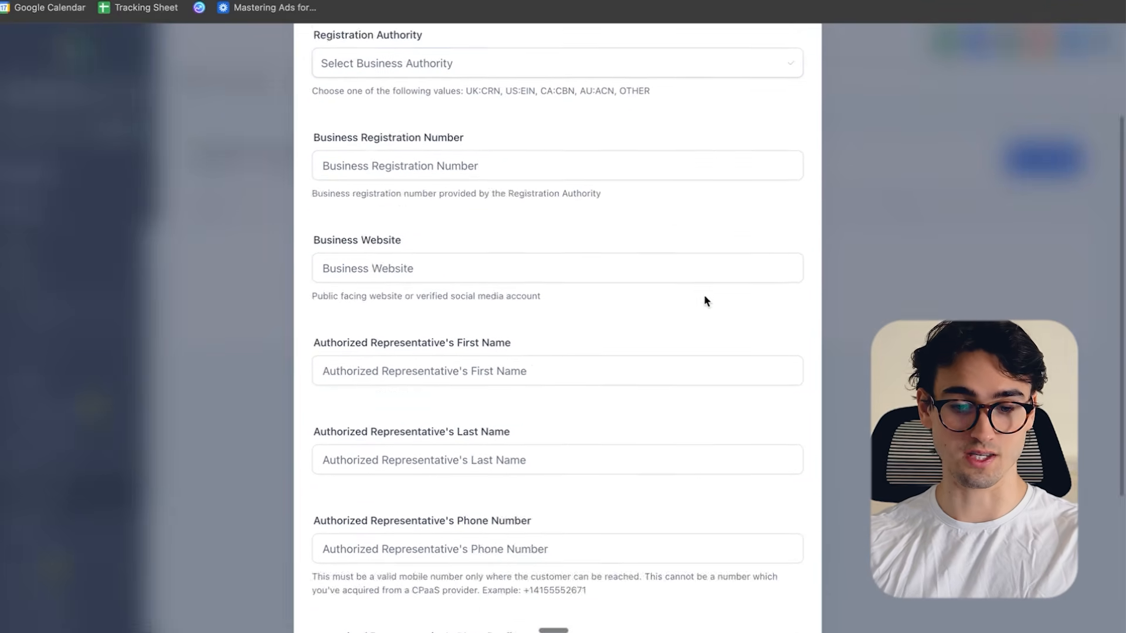
{"action": "scroll", "coordinate": [716, 299], "scroll_direction": "up", "scroll_amount": 10}
{"action": "scroll", "coordinate": [745, 300], "scroll_direction": "down", "scroll_amount": 7}
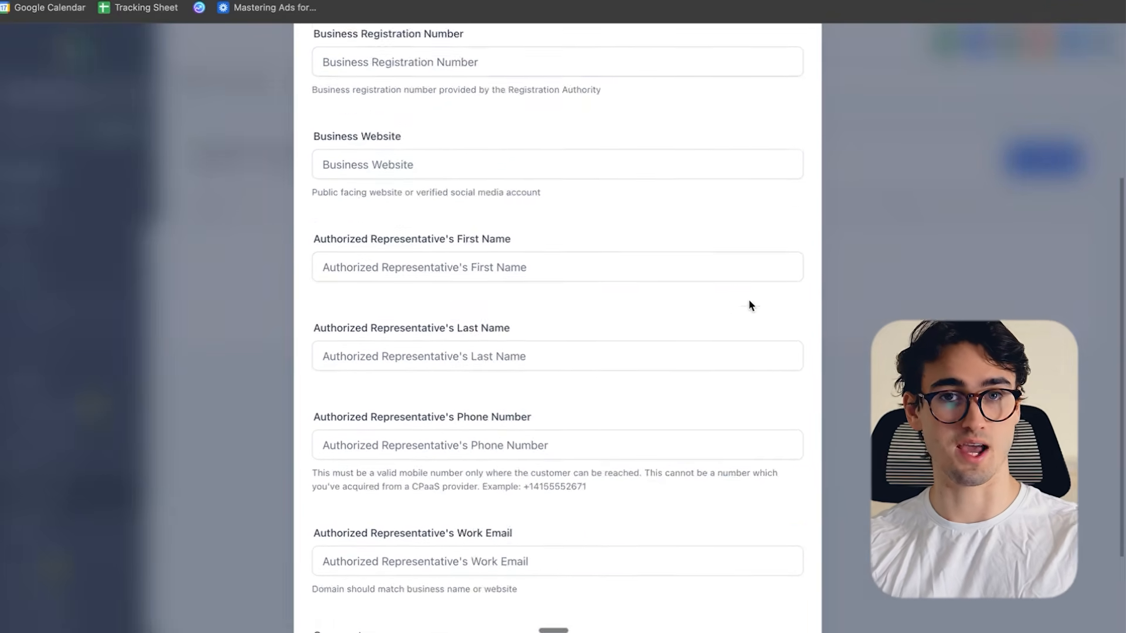
{"action": "left_click", "coordinate": [746, 304]}
{"action": "scroll", "coordinate": [766, 305], "scroll_direction": "up", "scroll_amount": 8}
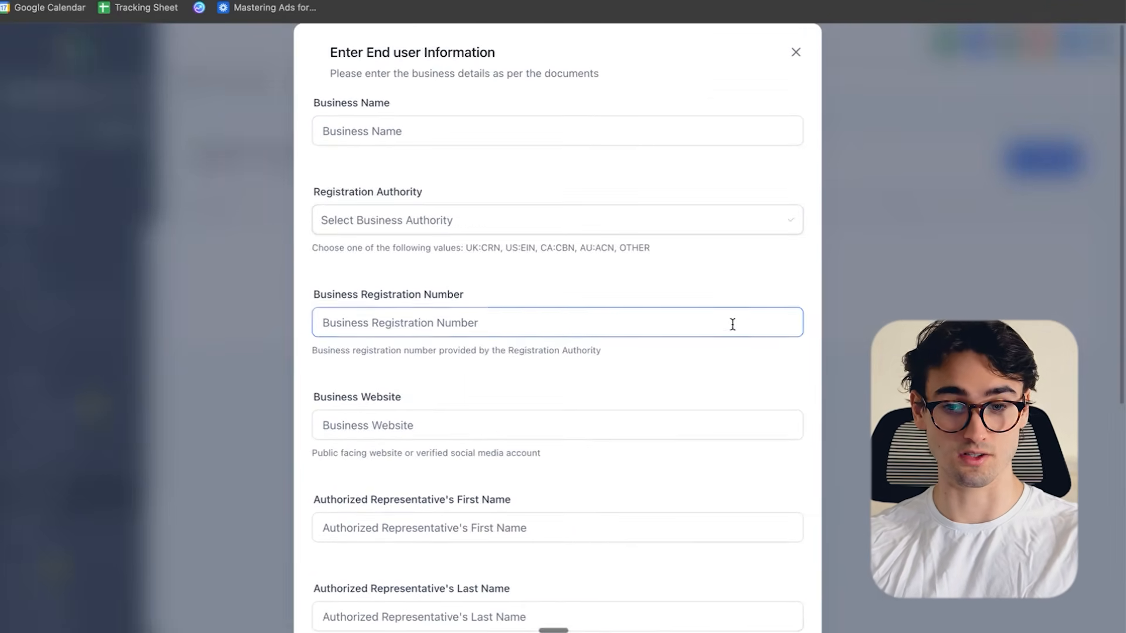
{"action": "left_click", "coordinate": [795, 51]}
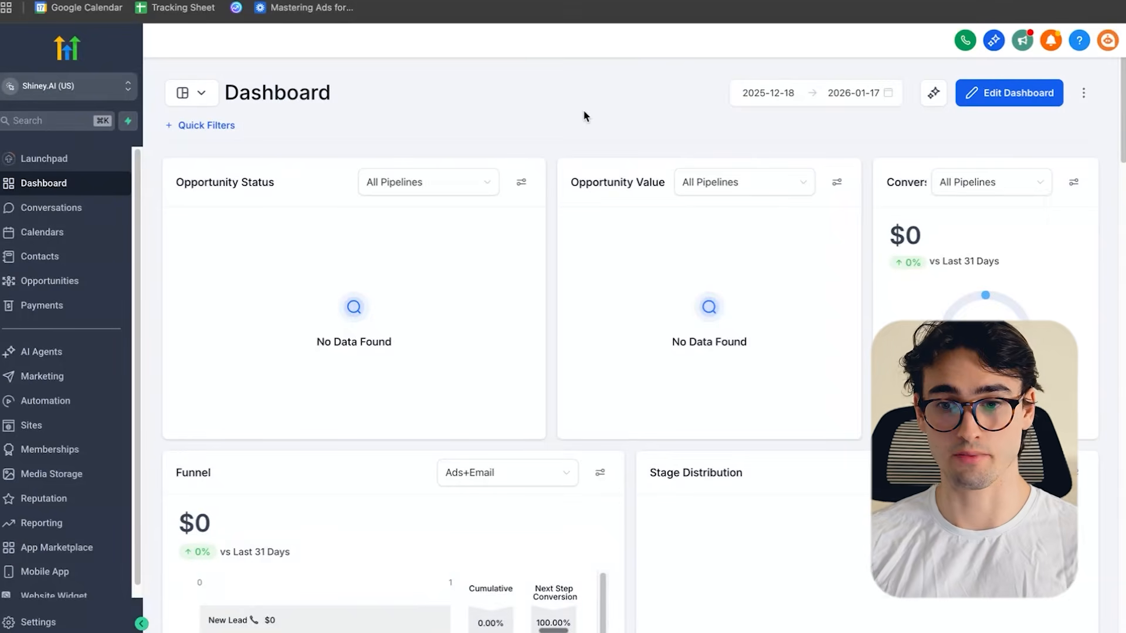
- Allow the Shiney.AI (US) account's phone system to use the microphone this time
{"action": "left_click", "coordinate": [965, 42]}
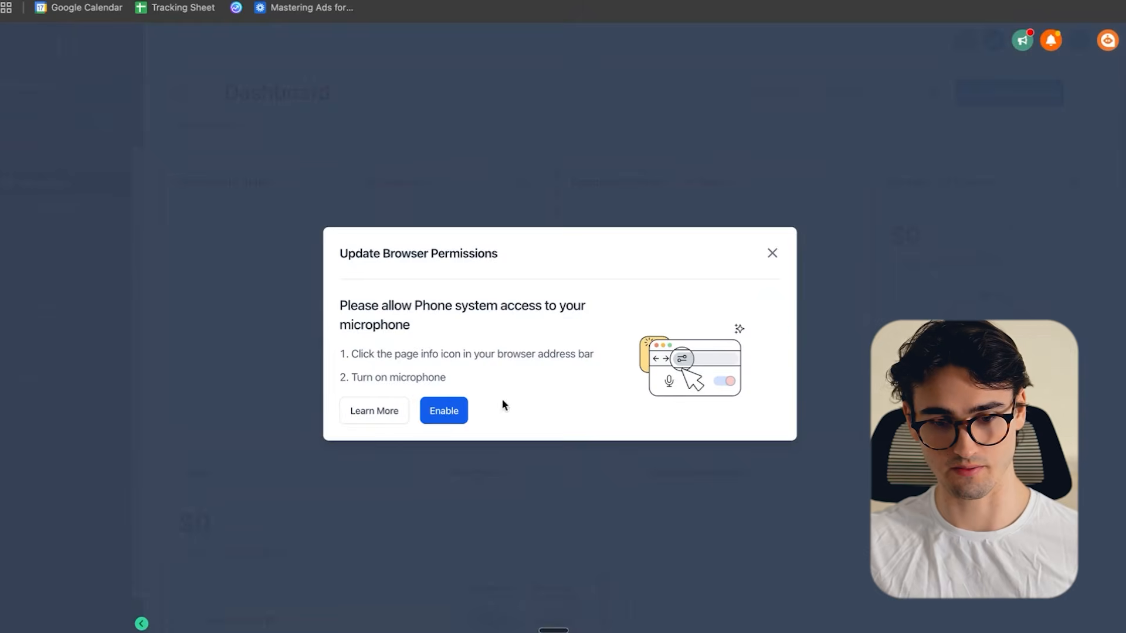
{"action": "left_click", "coordinate": [455, 421]}
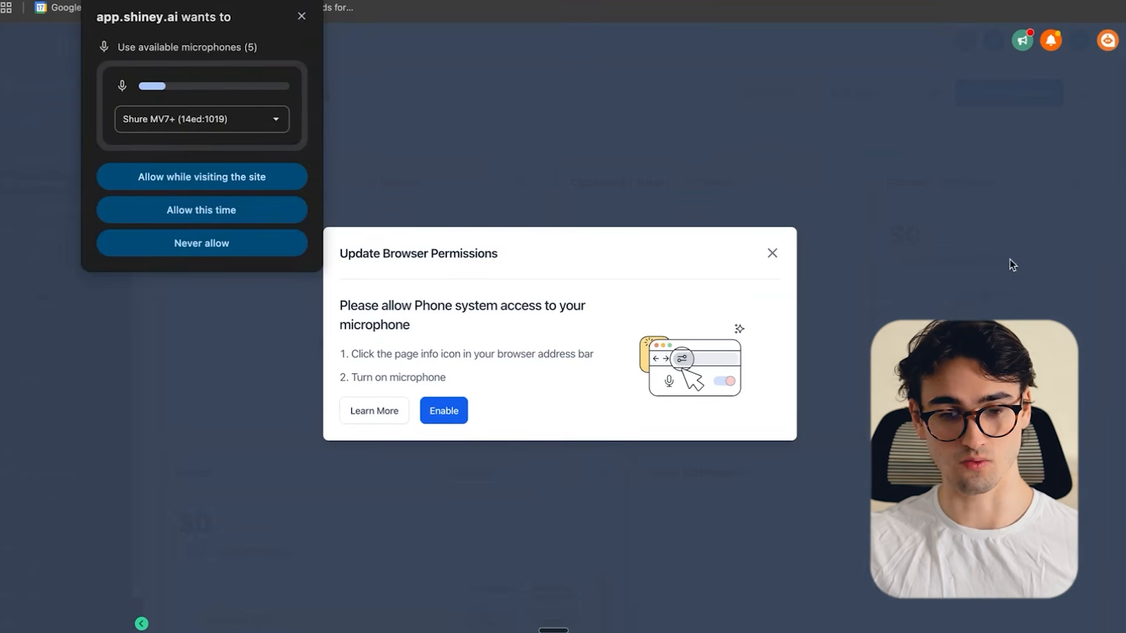
{"action": "left_click", "coordinate": [217, 217]}
{"action": "left_click", "coordinate": [963, 42]}
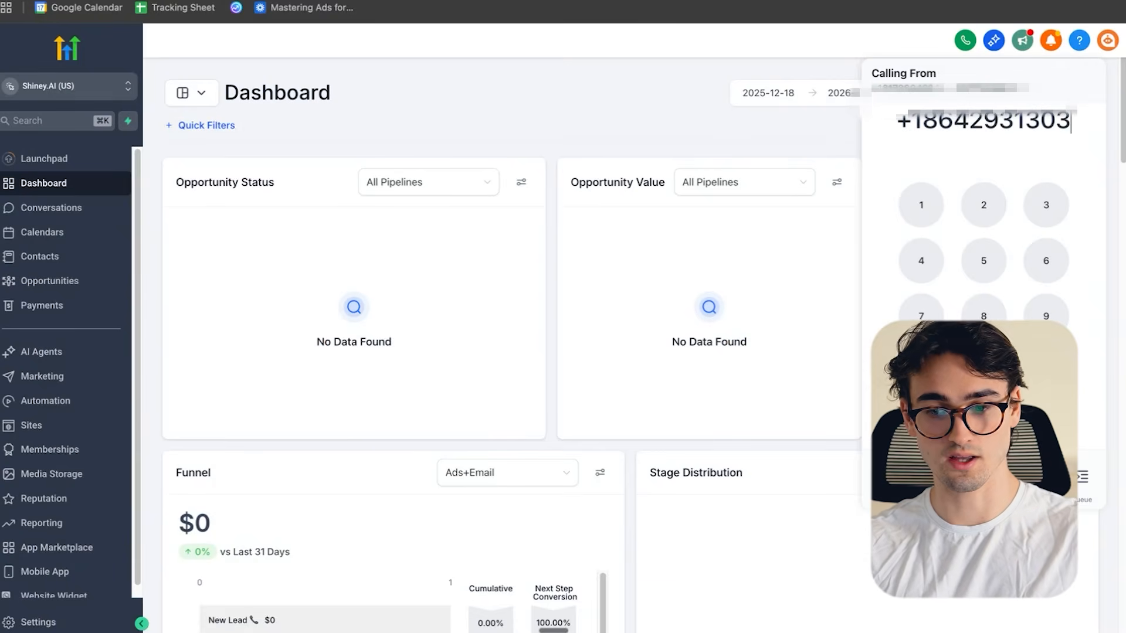
{"action": "key", "text": "Return"}
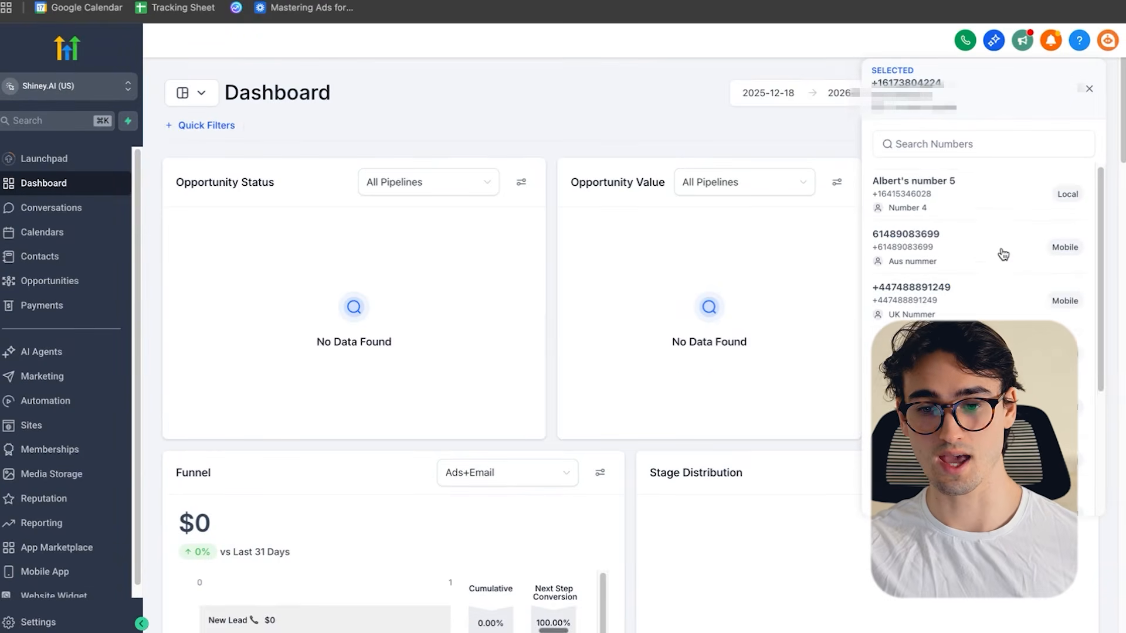
{"action": "scroll", "coordinate": [1000, 254], "scroll_direction": "down", "scroll_amount": 5}
{"action": "scroll", "coordinate": [999, 253], "scroll_direction": "up", "scroll_amount": 5}
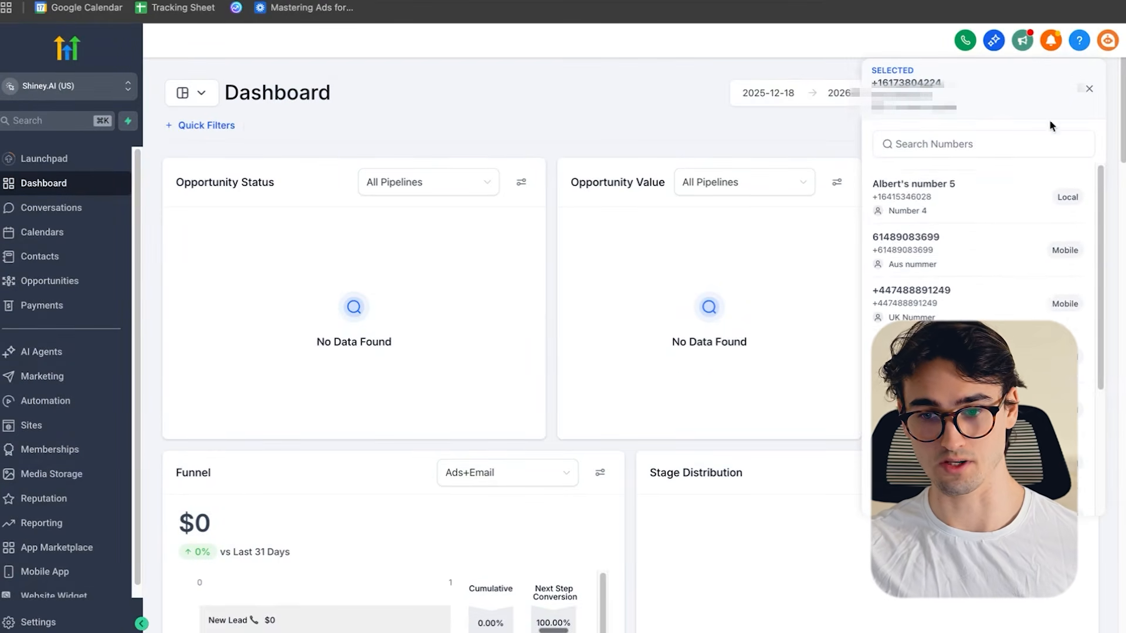
{"action": "left_click", "coordinate": [1089, 89]}
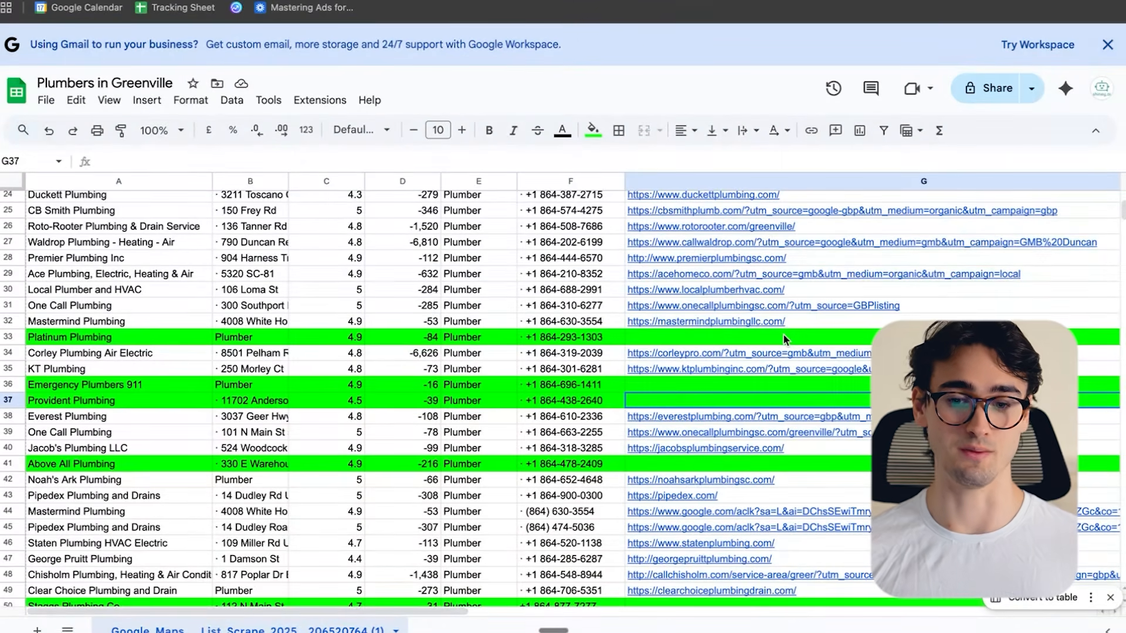
- Insert three empty columns between the phone numbers in column F and the website links in the Plumbers in Greenville spreadsheet
{"action": "scroll", "coordinate": [783, 336], "scroll_direction": "down", "scroll_amount": 3}
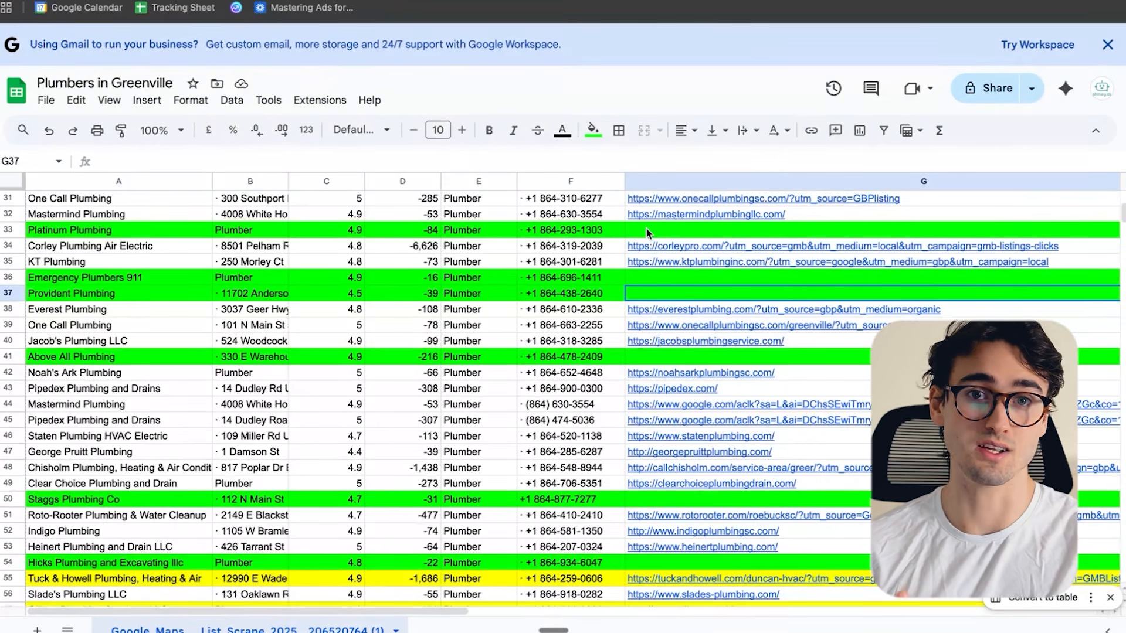
{"action": "left_click", "coordinate": [647, 261]}
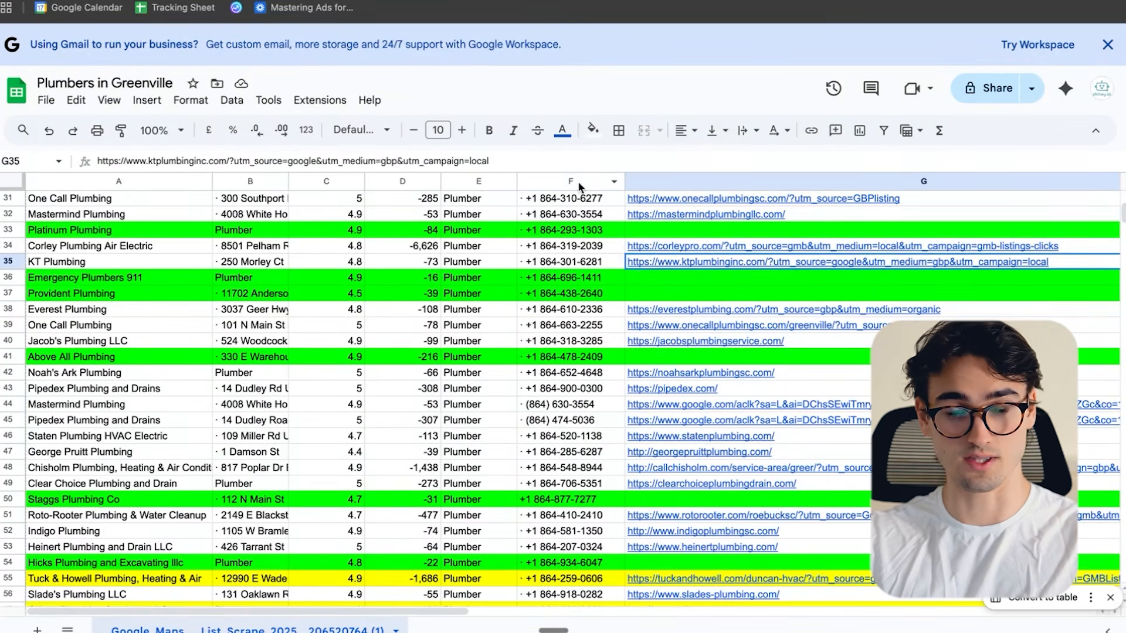
{"action": "left_click", "coordinate": [575, 181]}
{"action": "right_click", "coordinate": [581, 181]}
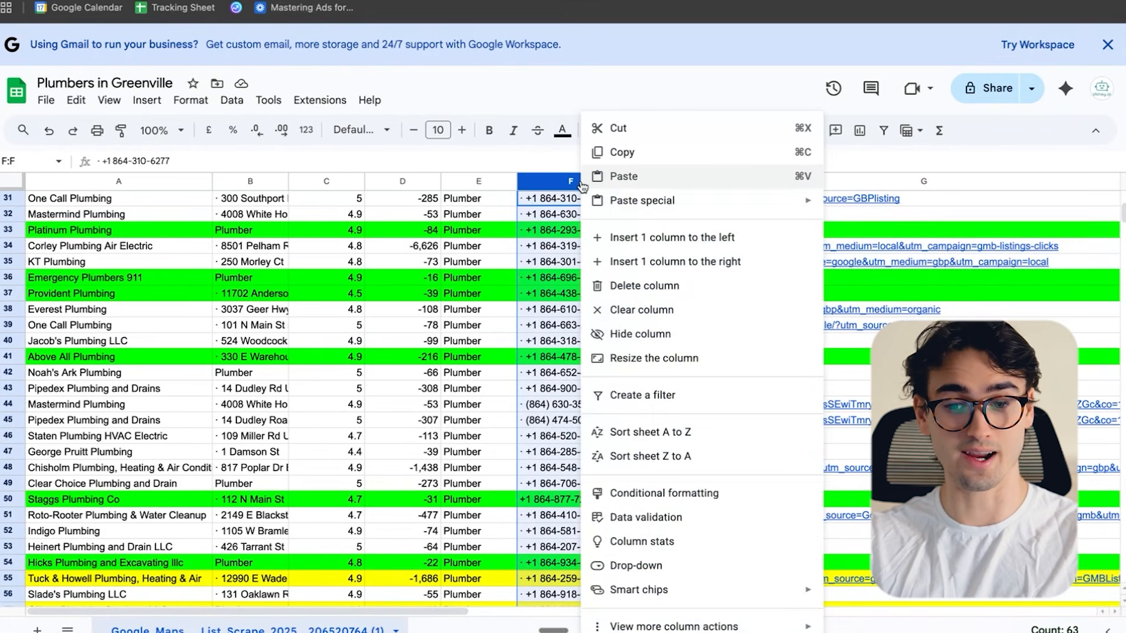
{"action": "left_click", "coordinate": [706, 268]}
{"action": "right_click", "coordinate": [692, 181]}
{"action": "left_click", "coordinate": [792, 264]}
{"action": "right_click", "coordinate": [771, 183]}
{"action": "left_click", "coordinate": [873, 269]}
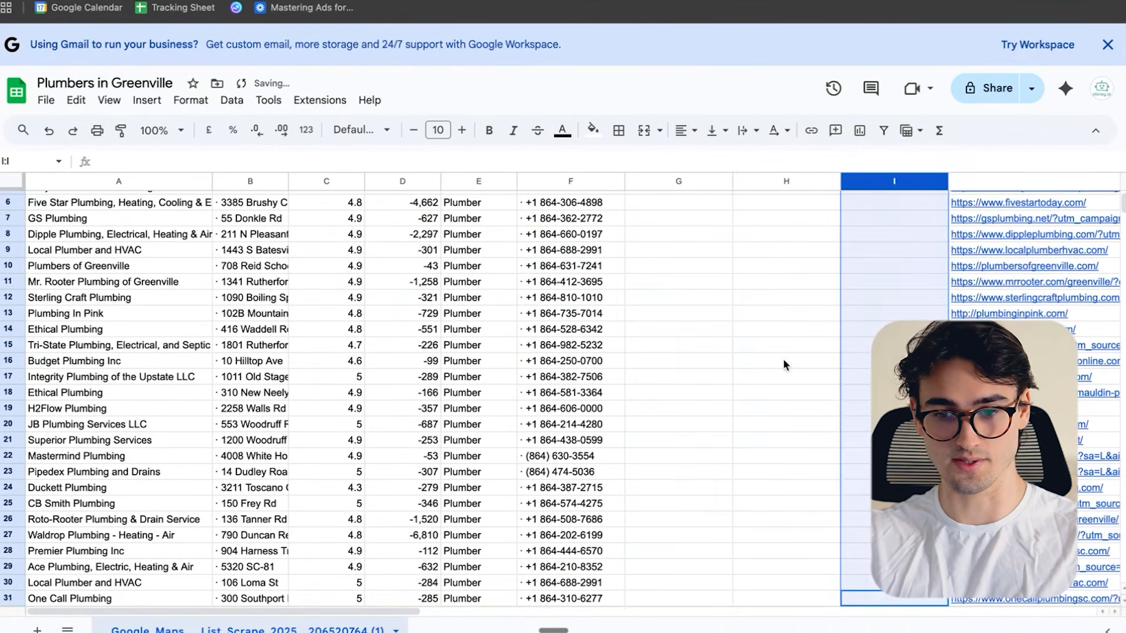
- Mark the Platinum Plumbing row with an X in cell G33, beside its phone number
{"action": "left_click", "coordinate": [782, 357]}
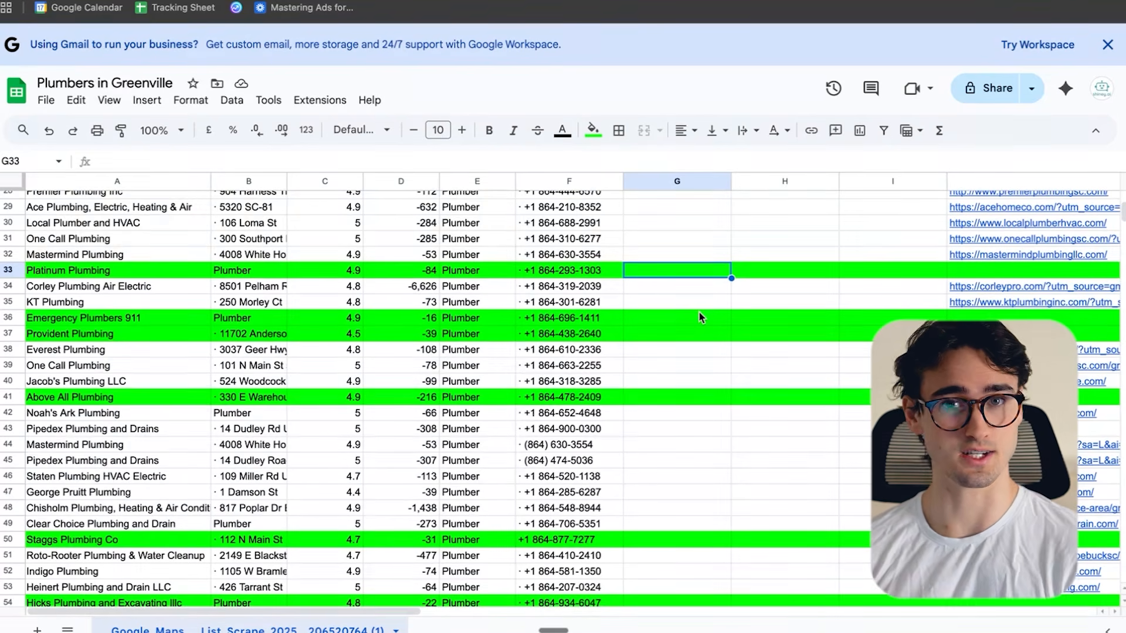
{"action": "type", "text": "X"}
{"action": "left_click", "coordinate": [747, 281]}
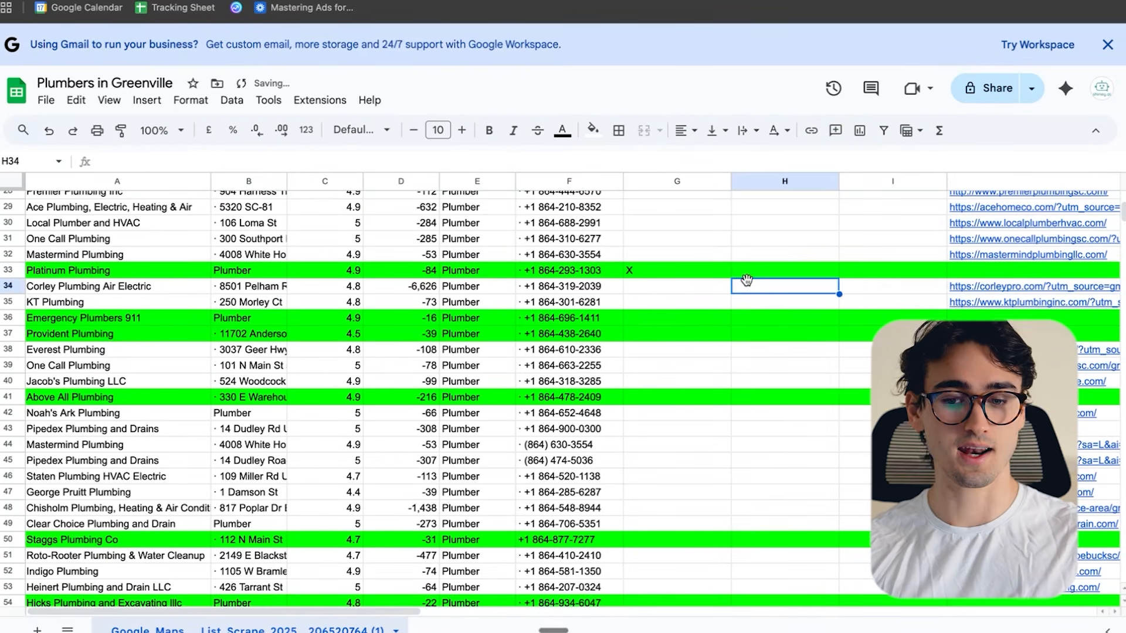
- Mark the Emergency Plumbers 911 and Provident Plumbing rows with an X in column G, in cells G36 and G37
{"action": "left_click", "coordinate": [678, 318]}
{"action": "type", "text": "X"}
{"action": "left_click", "coordinate": [678, 336]}
{"action": "type", "text": "X"}
{"action": "left_click", "coordinate": [679, 412]}
- Add an X in cells H33 and I33 of the Platinum Plumbing row for the second and third call attempts
{"action": "left_click", "coordinate": [831, 265]}
{"action": "type", "text": "X"}
{"action": "key", "text": "Tab"}
{"action": "type", "text": "X"}
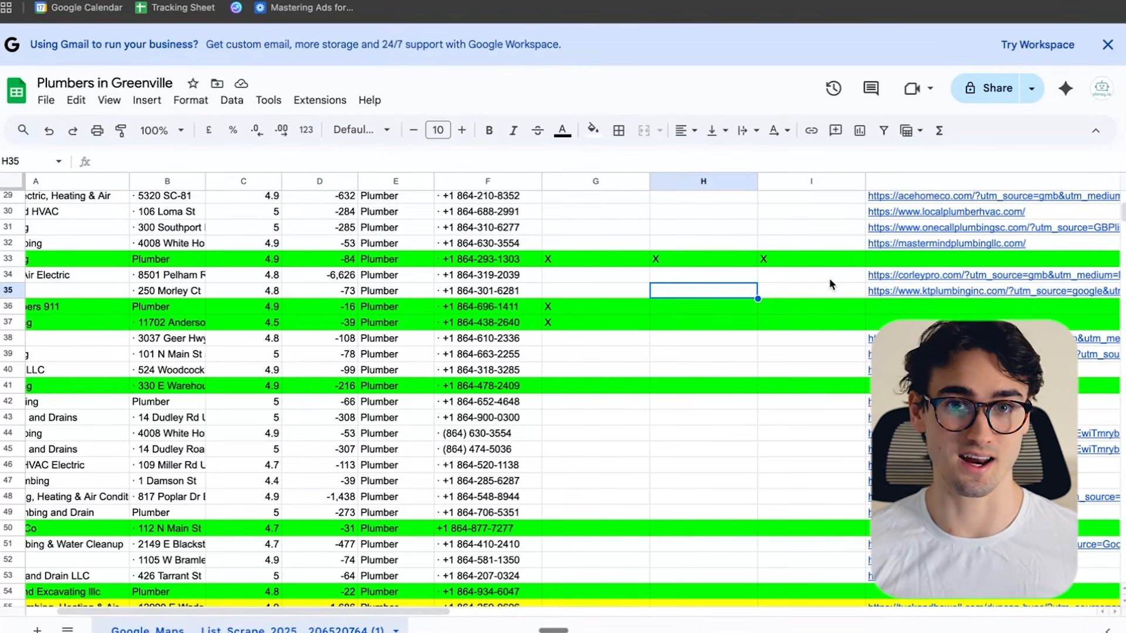
- Copy the Platinum Plumbing name from cell A33 and search Google in a new tab for "Platinum Plumbing greenville sc facebook"
{"action": "left_click", "coordinate": [146, 269]}
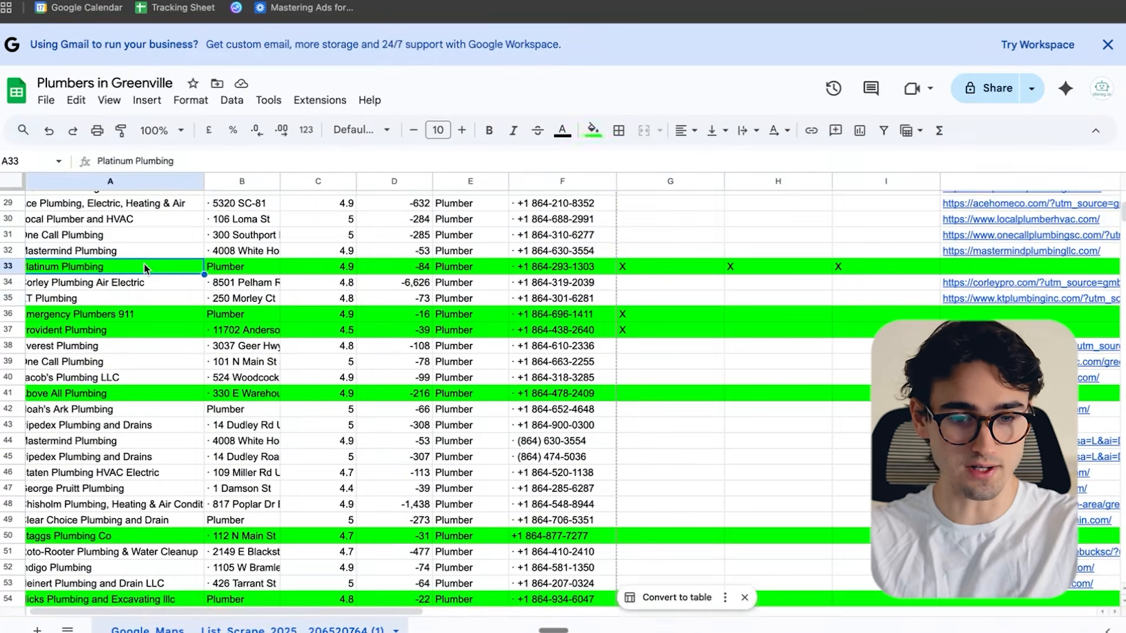
{"action": "triple_click", "coordinate": [86, 269]}
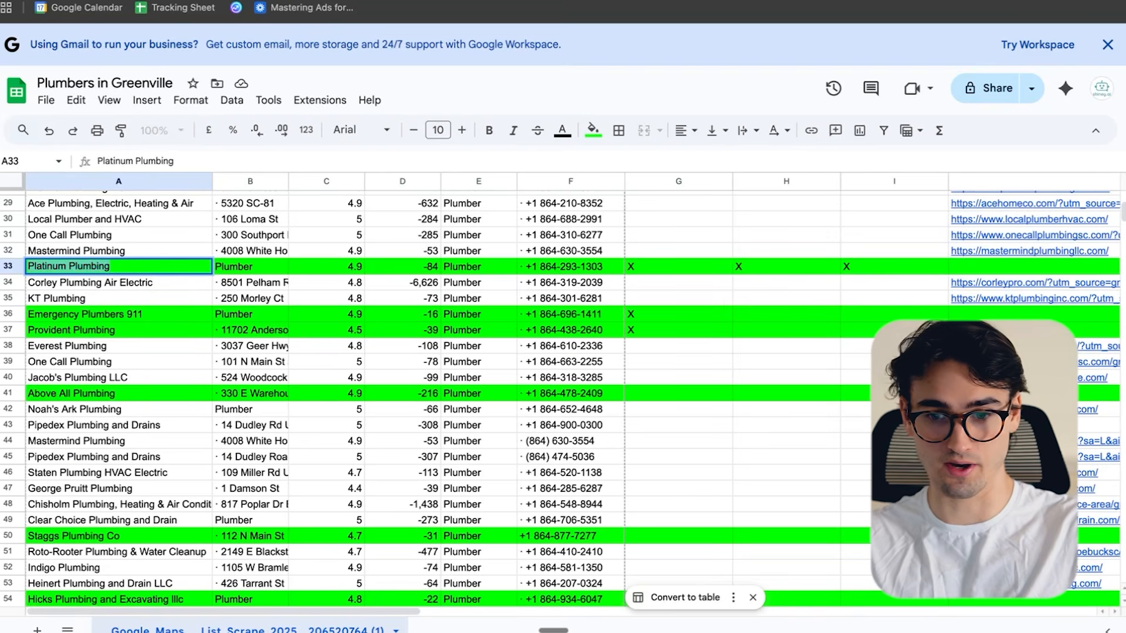
{"action": "key", "text": "ctrl+c"}
{"action": "key", "text": "ctrl+t"}
{"action": "key", "text": "ctrl+v"}
{"action": "type", "text": "greenville "}
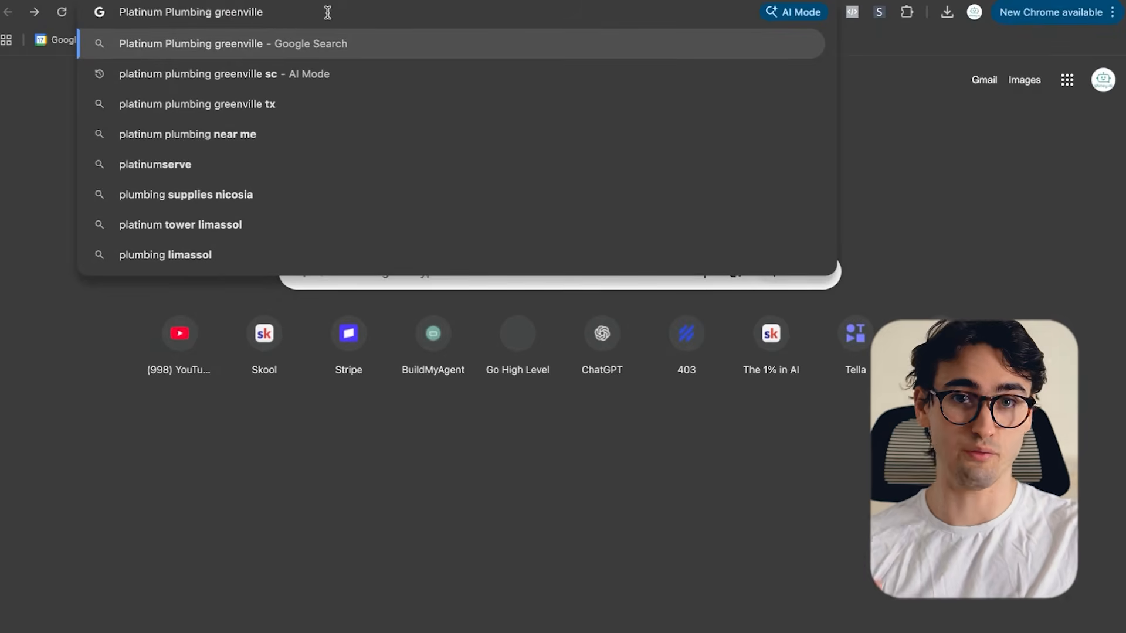
{"action": "type", "text": "sc"}
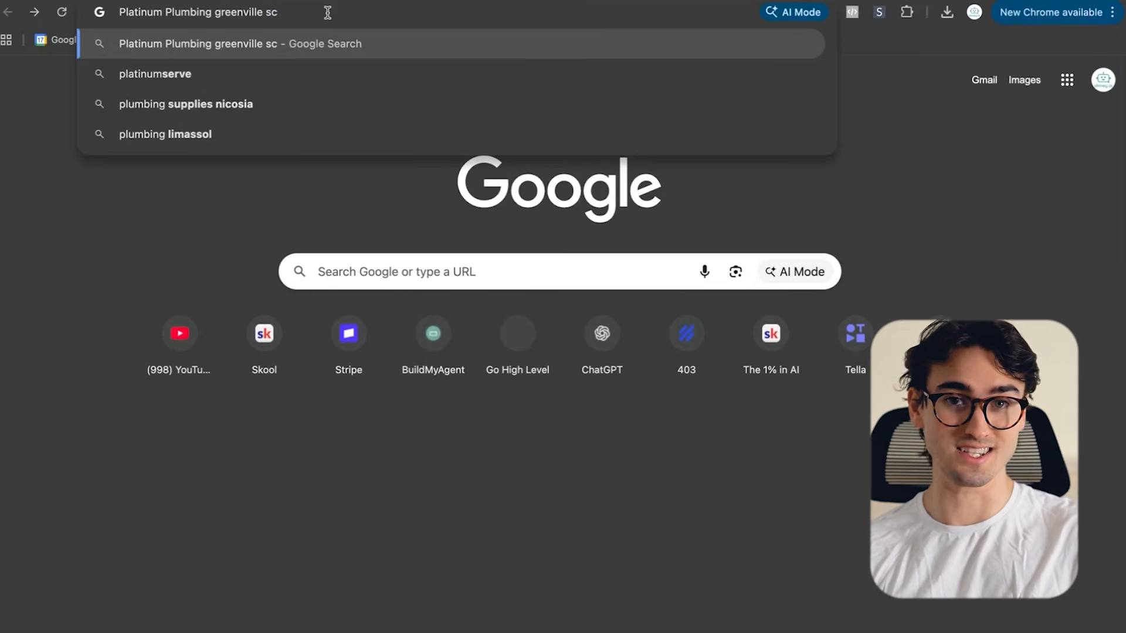
{"action": "type", "text": " facebook"}
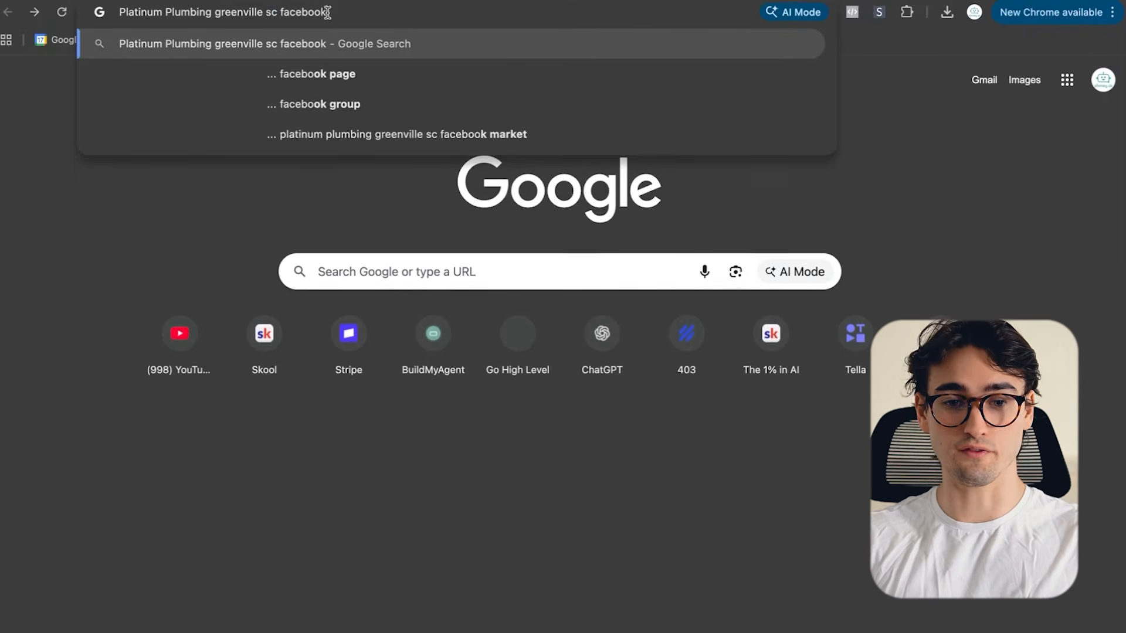
{"action": "key", "text": "Return"}
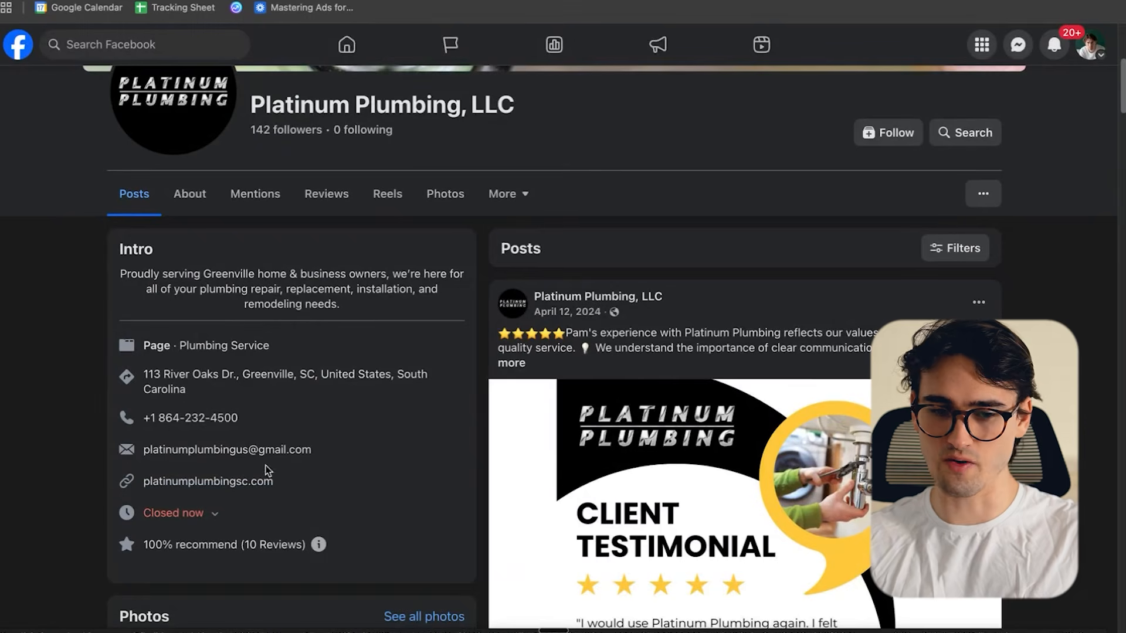
- Open the website linked in the intro of Platinum Plumbing, LLC's Facebook page and look through it
{"action": "left_click", "coordinate": [198, 482]}
{"action": "scroll", "coordinate": [264, 231], "scroll_direction": "down", "scroll_amount": 15}
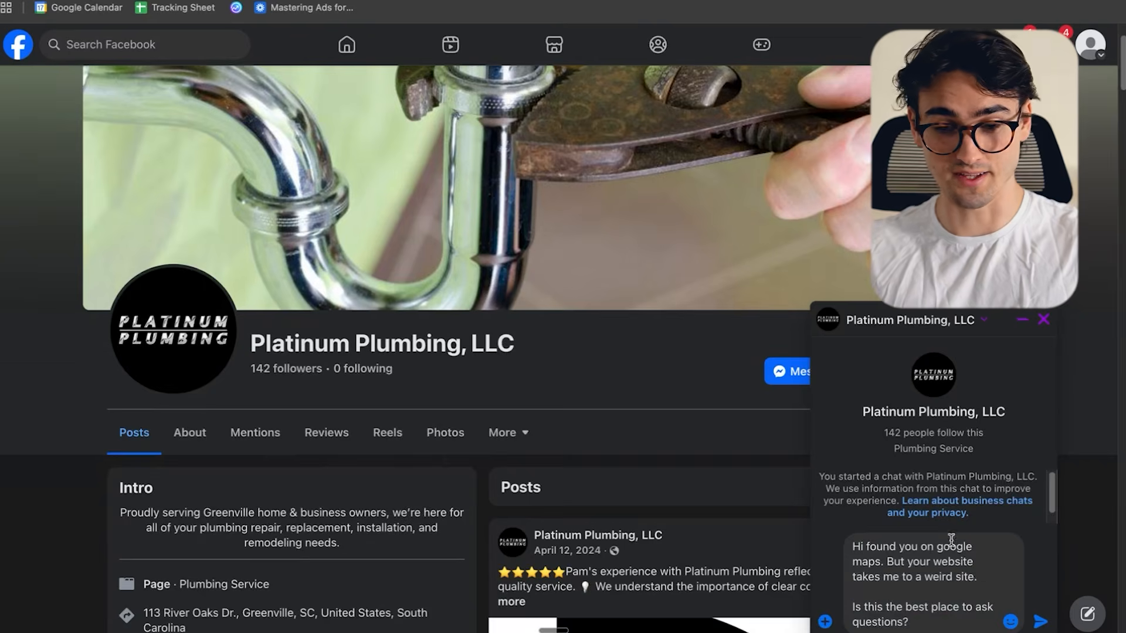
{"action": "scroll", "coordinate": [1009, 511], "scroll_direction": "down", "scroll_amount": 1}
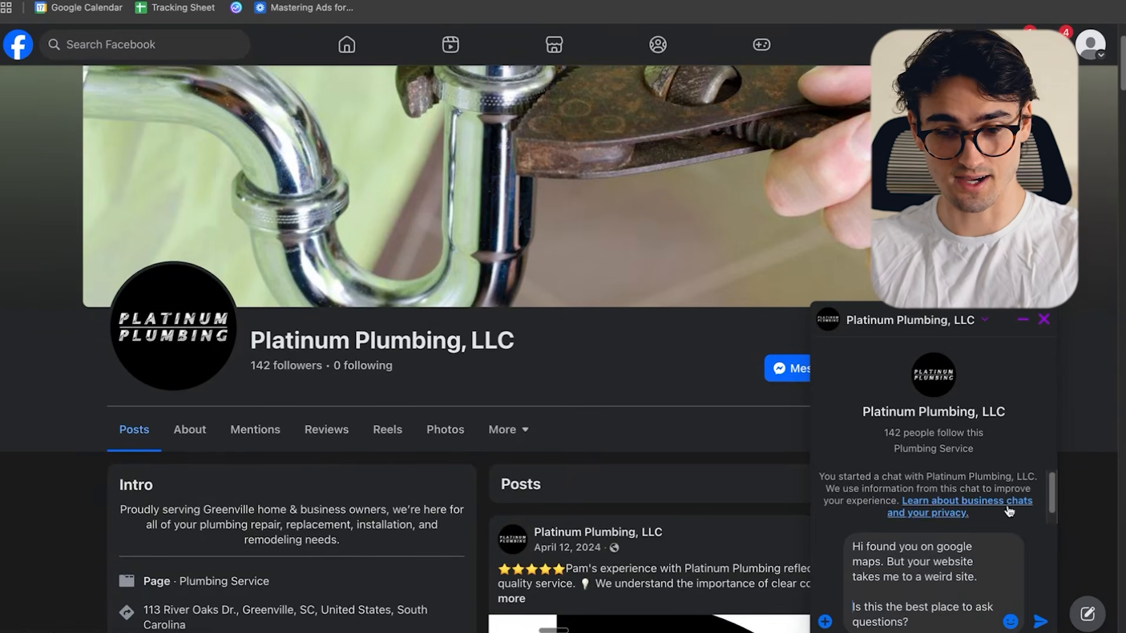
- In the chat draft to Platinum Plumbing, LLC, end the sentence about the weird site with a question mark and attach the screenshot
{"action": "scroll", "coordinate": [978, 561], "scroll_direction": "down", "scroll_amount": 3}
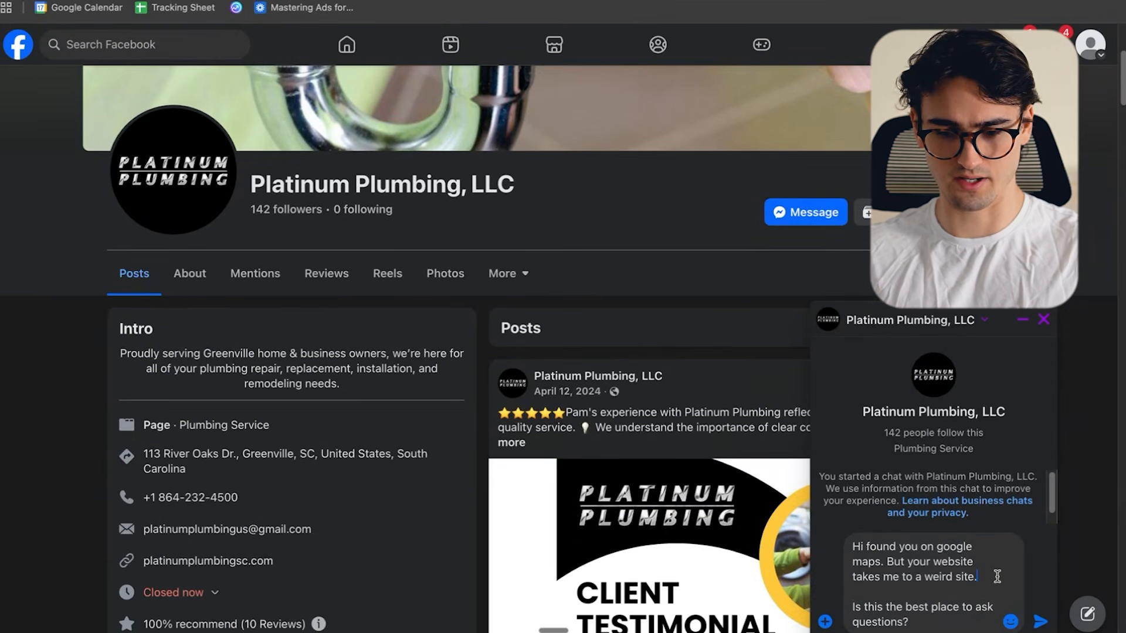
{"action": "key", "text": "BackSpace"}
{"action": "type", "text": "?"}
{"action": "scroll", "coordinate": [206, 474], "scroll_direction": "down", "scroll_amount": 1}
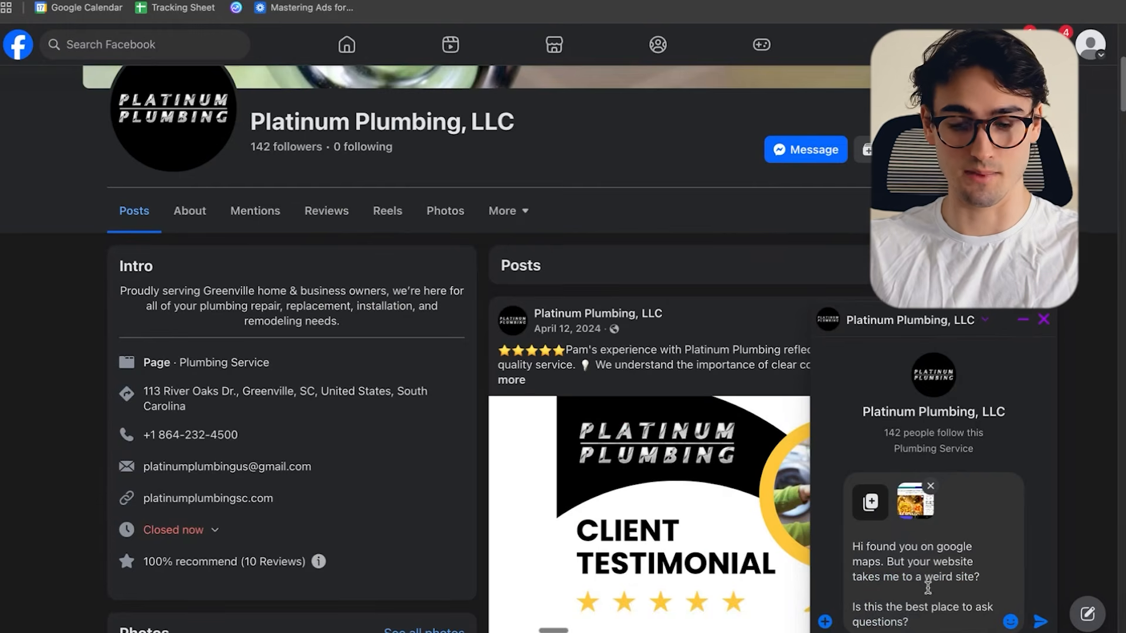
{"action": "scroll", "coordinate": [933, 623], "scroll_direction": "down", "scroll_amount": 1}
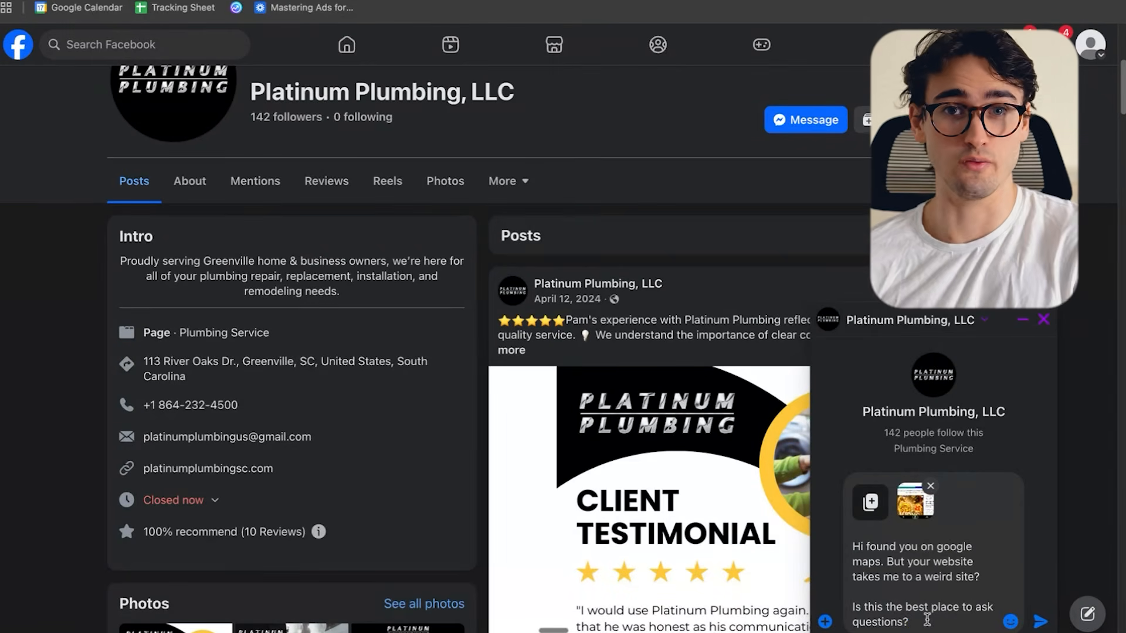
- Look for Platinum Plumbing in Greenville SC on Instagram through Google and check its Yelp listing for a way to message
{"action": "key", "text": "Return"}
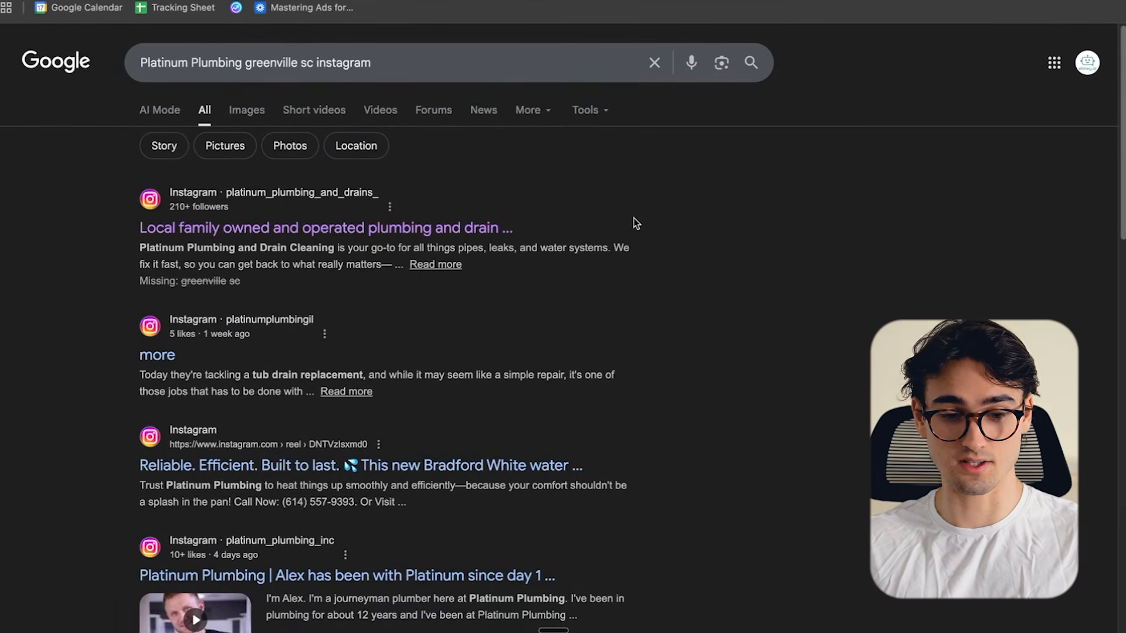
{"action": "left_click", "coordinate": [372, 233]}
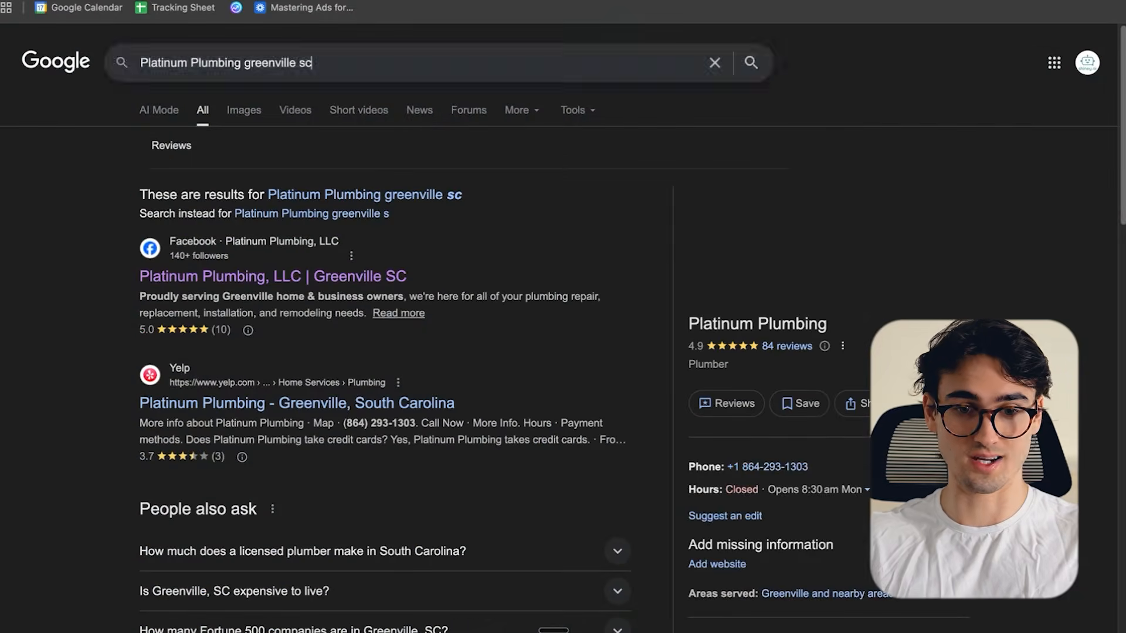
{"action": "scroll", "coordinate": [642, 295], "scroll_direction": "down", "scroll_amount": 2}
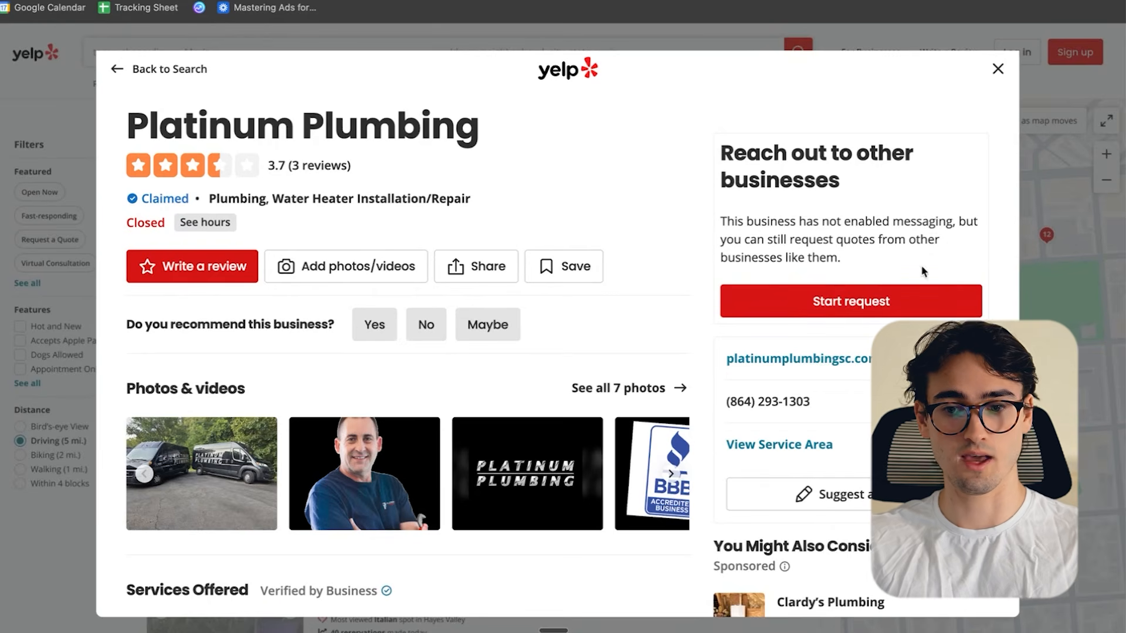
{"action": "key", "text": "ctrl+Up"}
{"action": "left_click", "coordinate": [504, 262]}
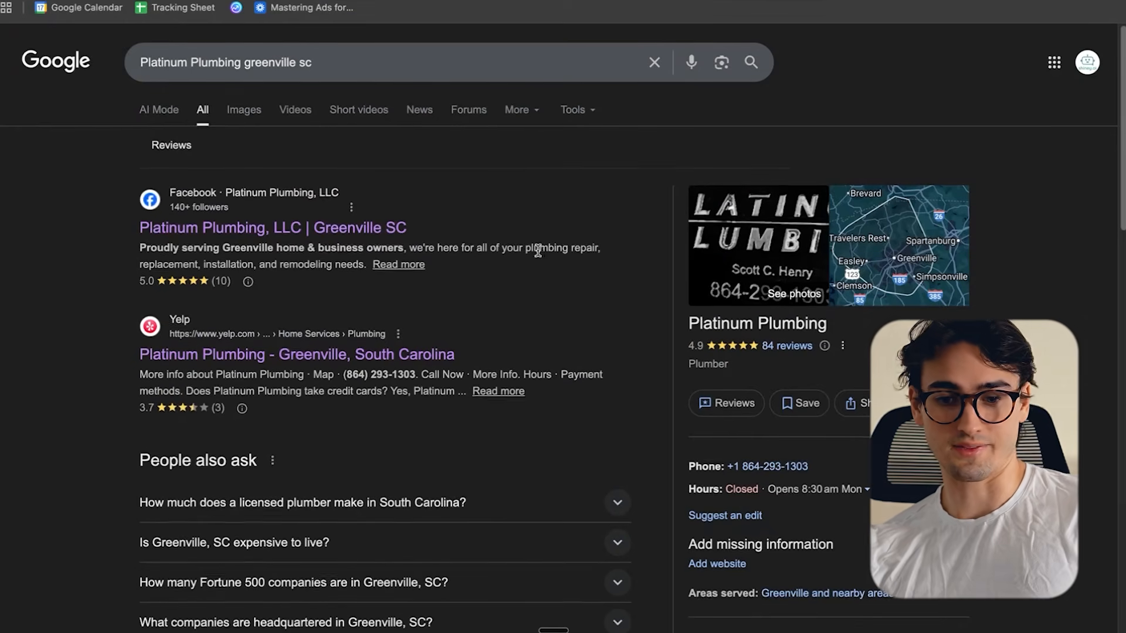
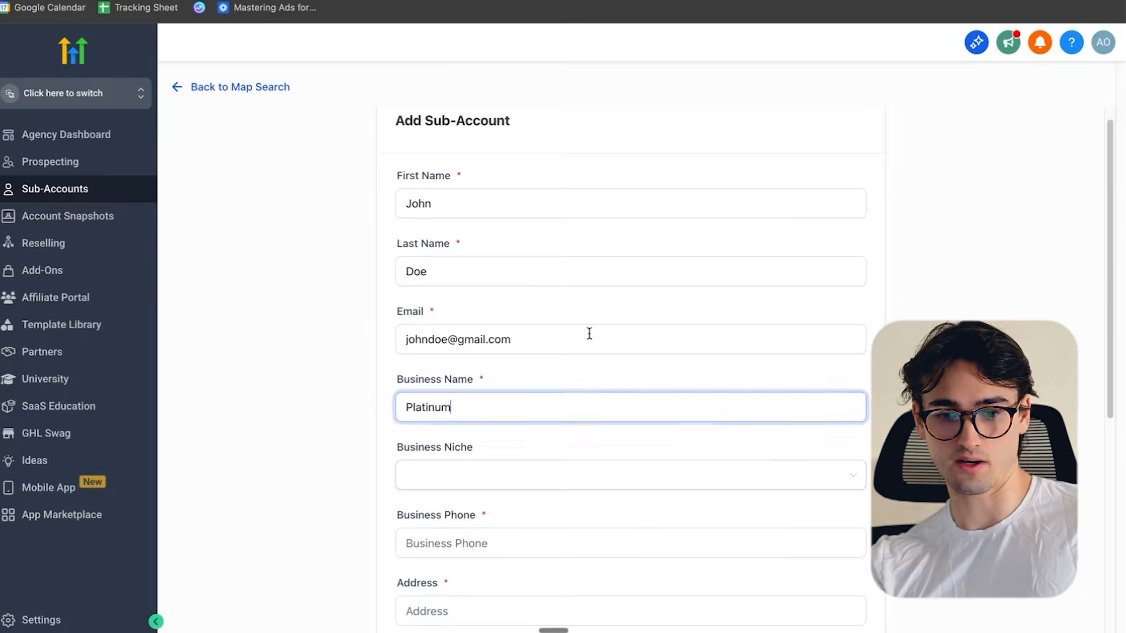
- In GoHighLevel's new sub-account form, enter Platinum Plumbing as the business name, choose the Plumber niche and paste the business phone number
{"action": "type", "text": "Plumbing"}
{"action": "scroll", "coordinate": [588, 332], "scroll_direction": "down", "scroll_amount": 3}
{"action": "left_click", "coordinate": [422, 334]}
{"action": "type", "text": "plumb"}
{"action": "left_click", "coordinate": [435, 375]}
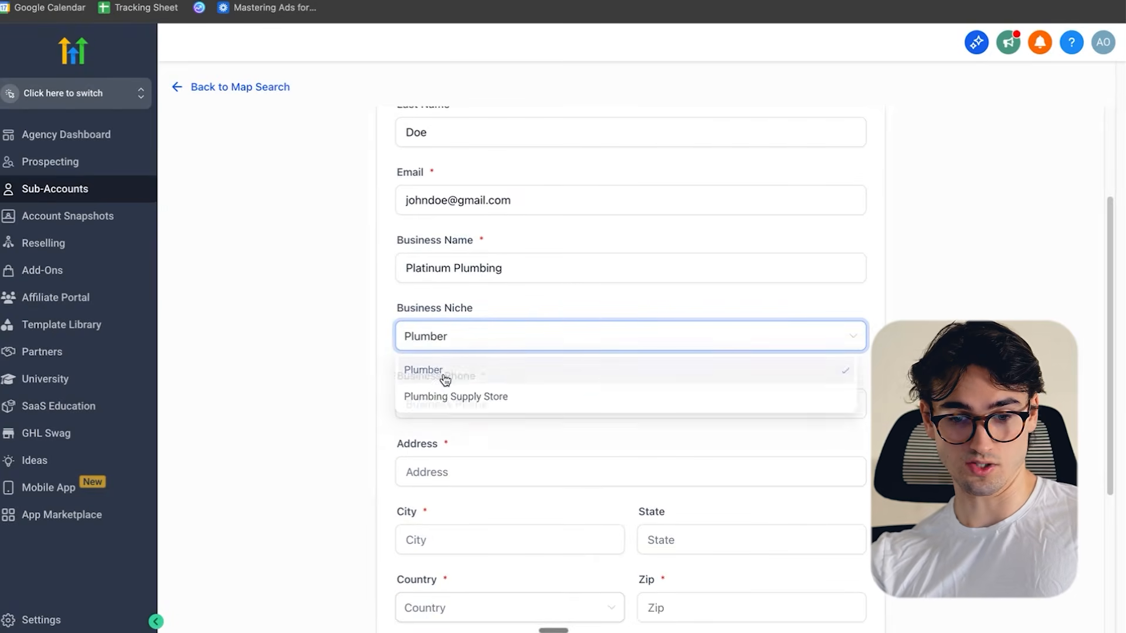
{"action": "scroll", "coordinate": [527, 387], "scroll_direction": "down", "scroll_amount": 1}
{"action": "left_click", "coordinate": [528, 368]}
- Fill in the sub-account's address and city as none and enter South Carolina as the state
{"action": "left_click", "coordinate": [492, 434]}
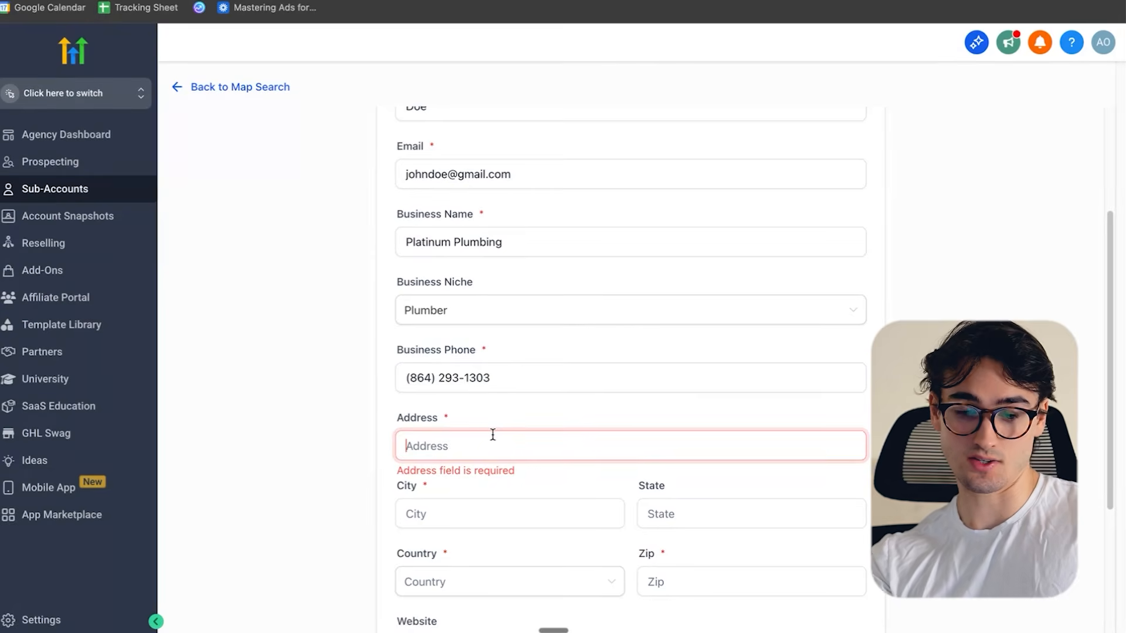
{"action": "key", "text": "Tab"}
{"action": "left_click", "coordinate": [500, 435]}
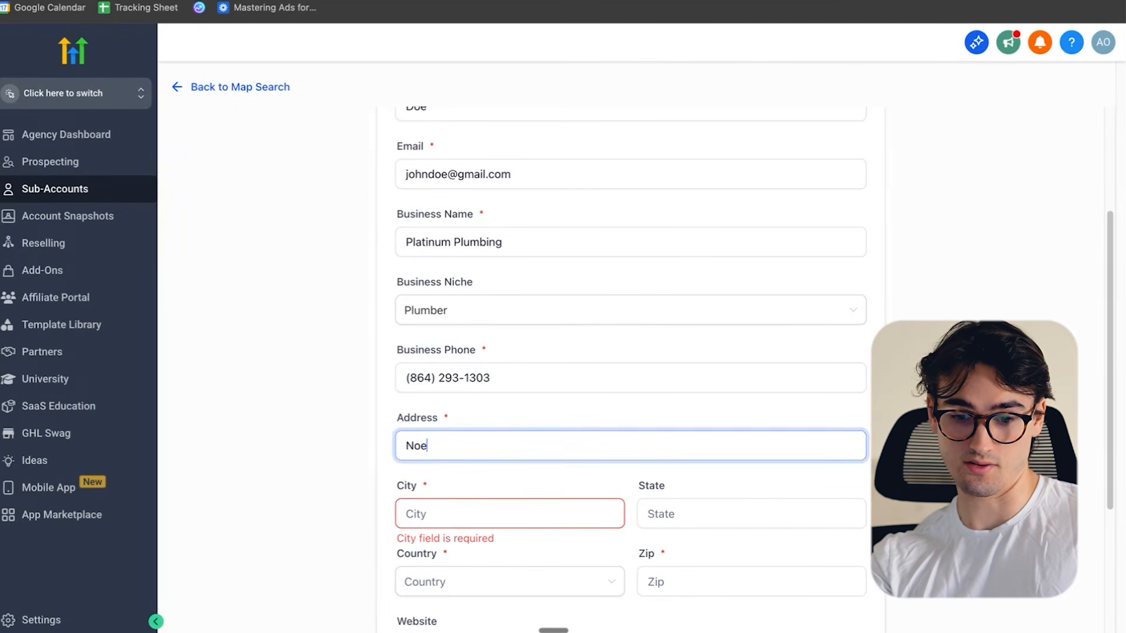
{"action": "key", "text": "Tab"}
{"action": "type", "text": "no"}
{"action": "left_click", "coordinate": [685, 506]}
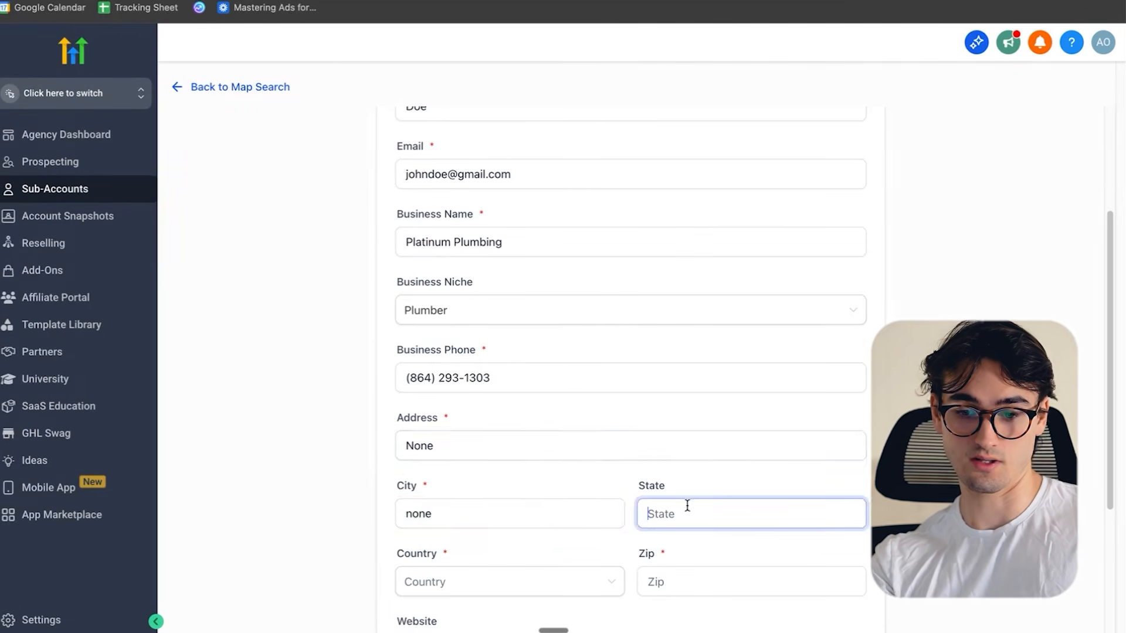
{"action": "scroll", "coordinate": [590, 469], "scroll_direction": "down", "scroll_amount": 2}
{"action": "type", "text": "South"}
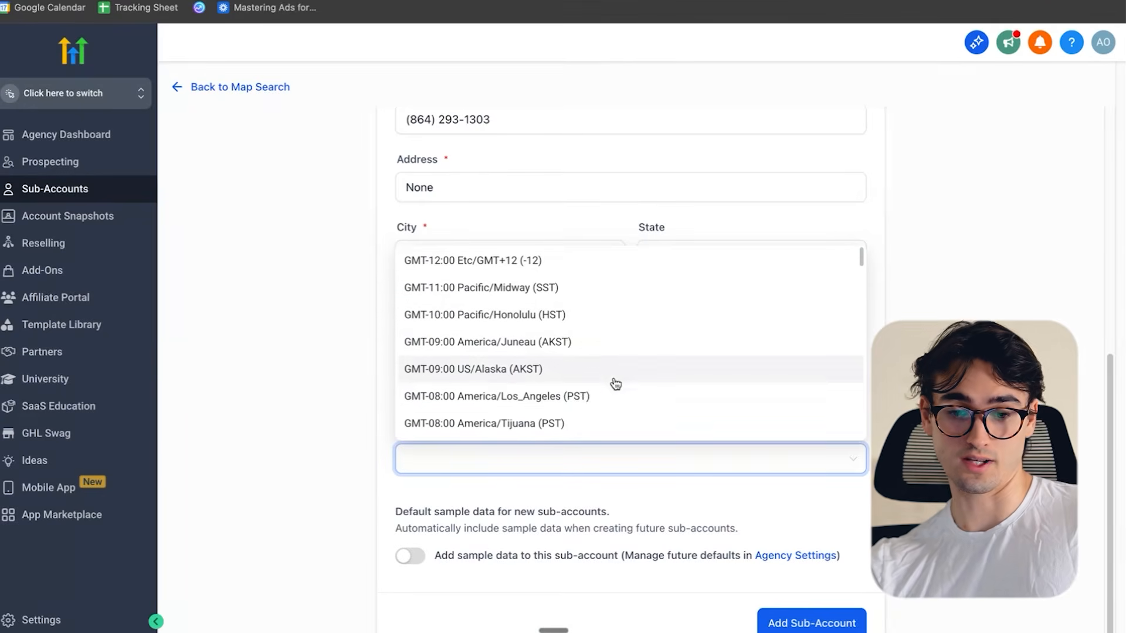
- Set the sub-account's time zone to GMT-05:00 America/New_York (EST)
{"action": "scroll", "coordinate": [595, 397], "scroll_direction": "down", "scroll_amount": 6}
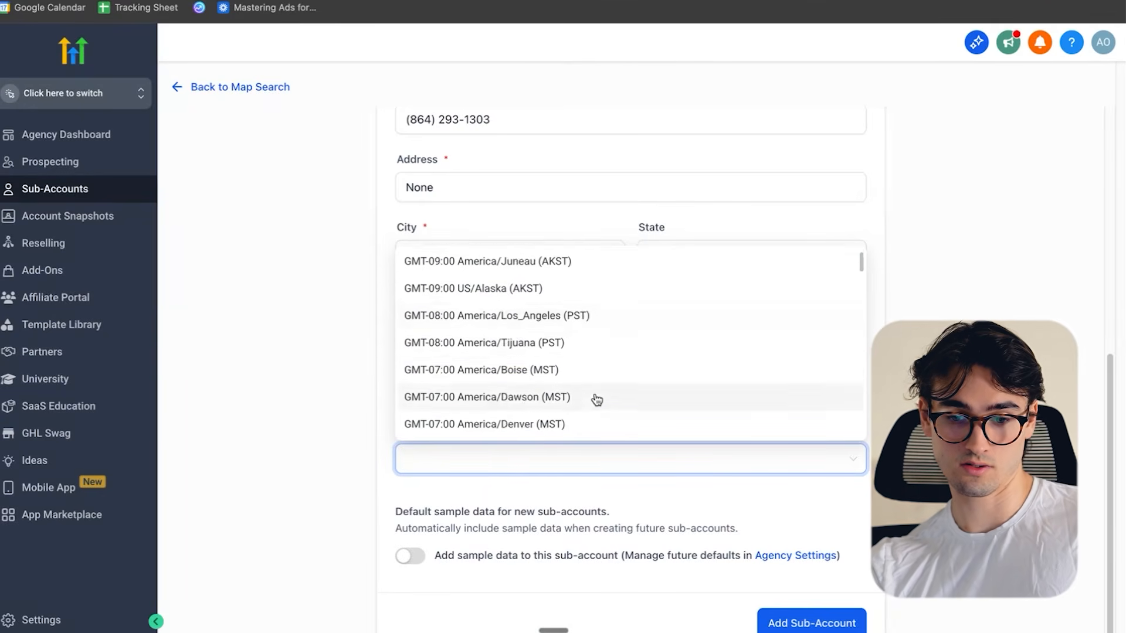
{"action": "scroll", "coordinate": [587, 361], "scroll_direction": "down", "scroll_amount": 3}
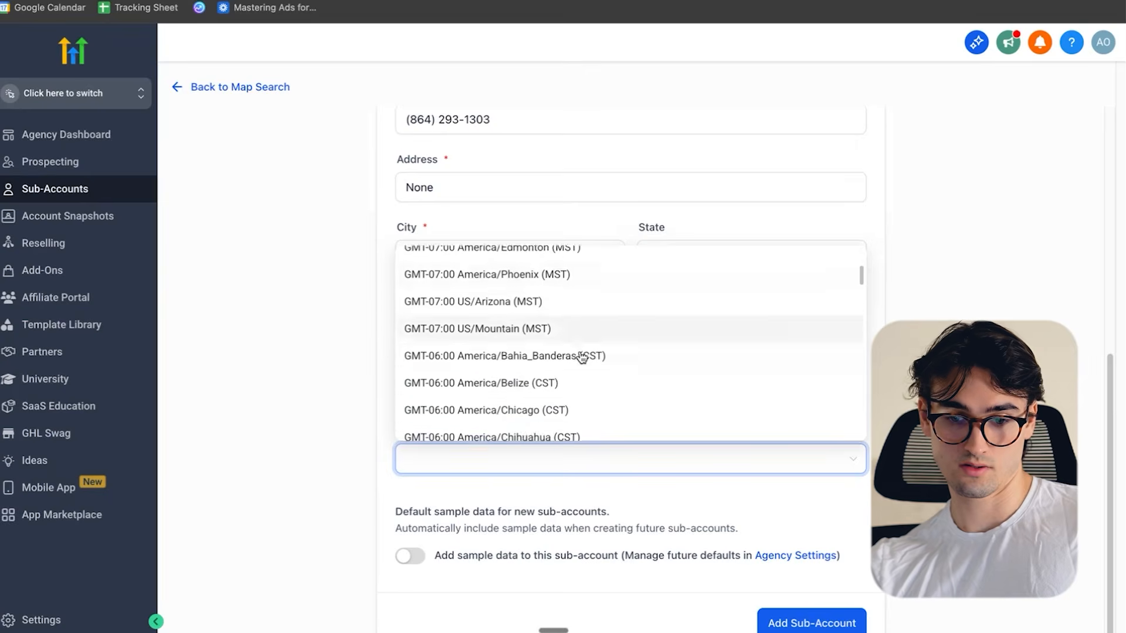
{"action": "scroll", "coordinate": [604, 378], "scroll_direction": "down", "scroll_amount": 4}
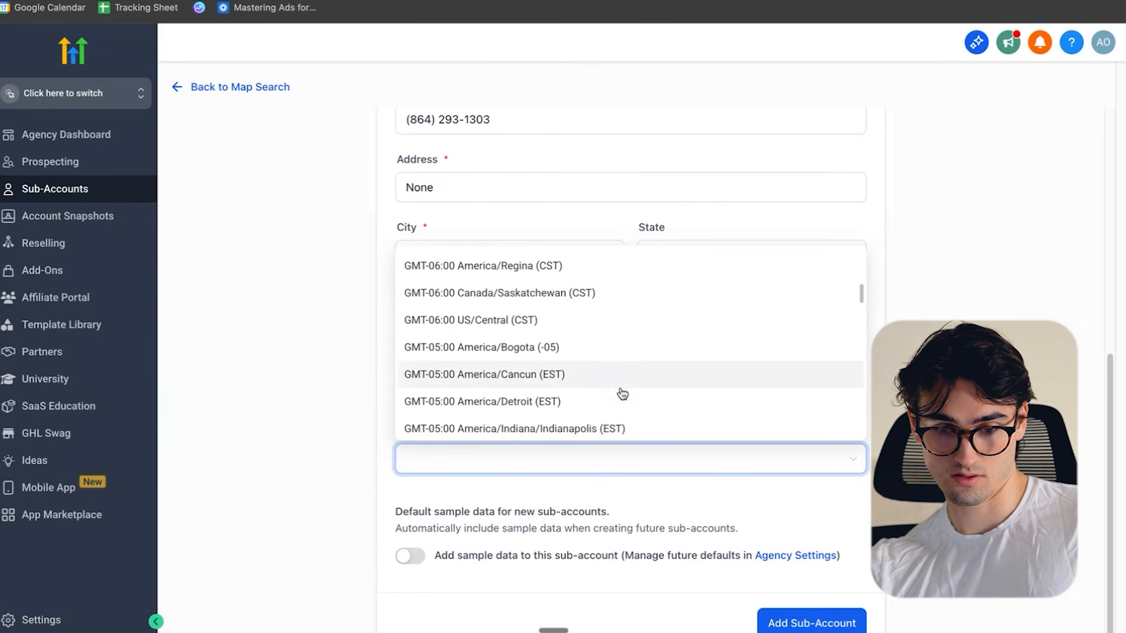
{"action": "left_click", "coordinate": [616, 413]}
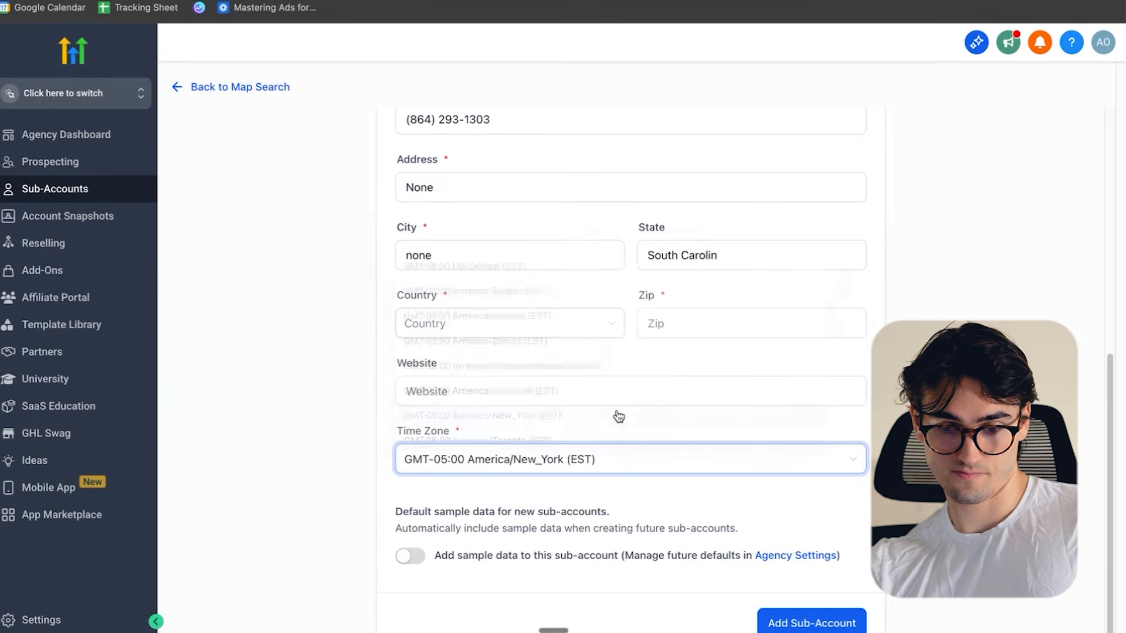
- Enter the zip 00000, correct the state's spelling to South Carolina and add the sub-account
{"action": "scroll", "coordinate": [578, 414], "scroll_direction": "up", "scroll_amount": 1}
{"action": "left_click", "coordinate": [578, 410]}
{"action": "left_click", "coordinate": [686, 341]}
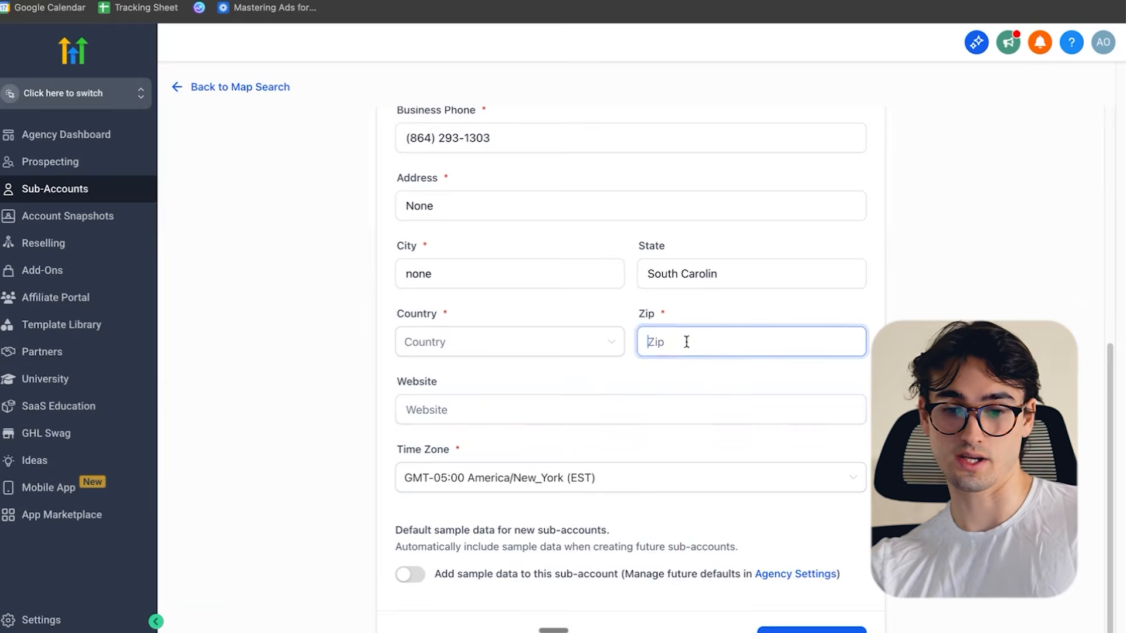
{"action": "type", "text": "00"}
{"action": "left_click", "coordinate": [725, 287]}
{"action": "type", "text": "a"}
{"action": "left_click", "coordinate": [844, 418]}
{"action": "scroll", "coordinate": [838, 425], "scroll_direction": "down", "scroll_amount": 5}
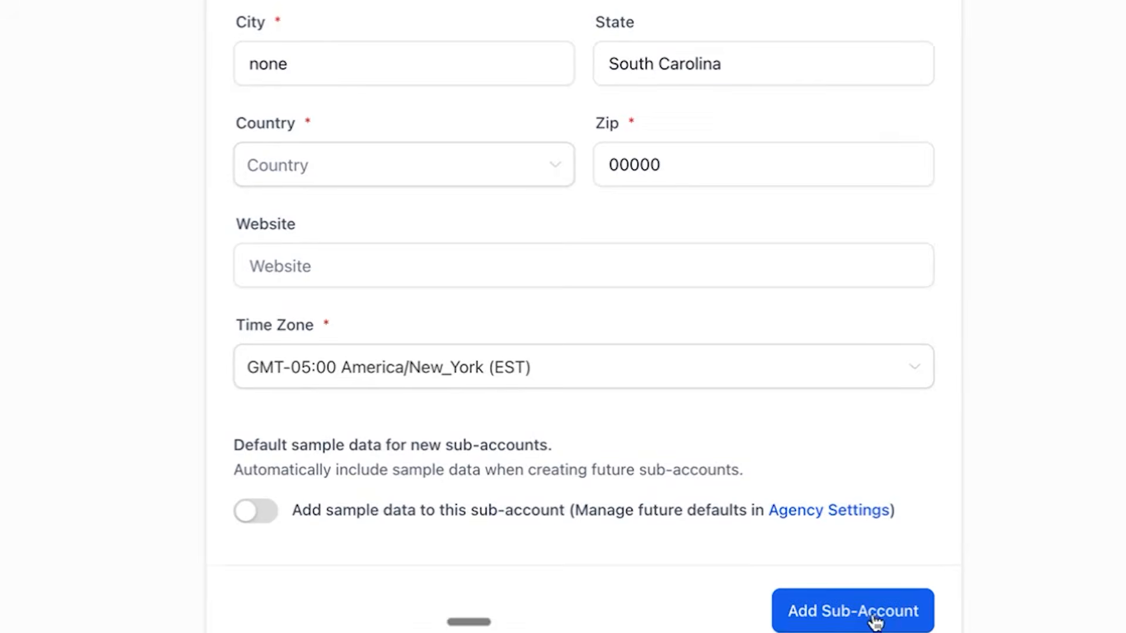
{"action": "left_click", "coordinate": [875, 623]}
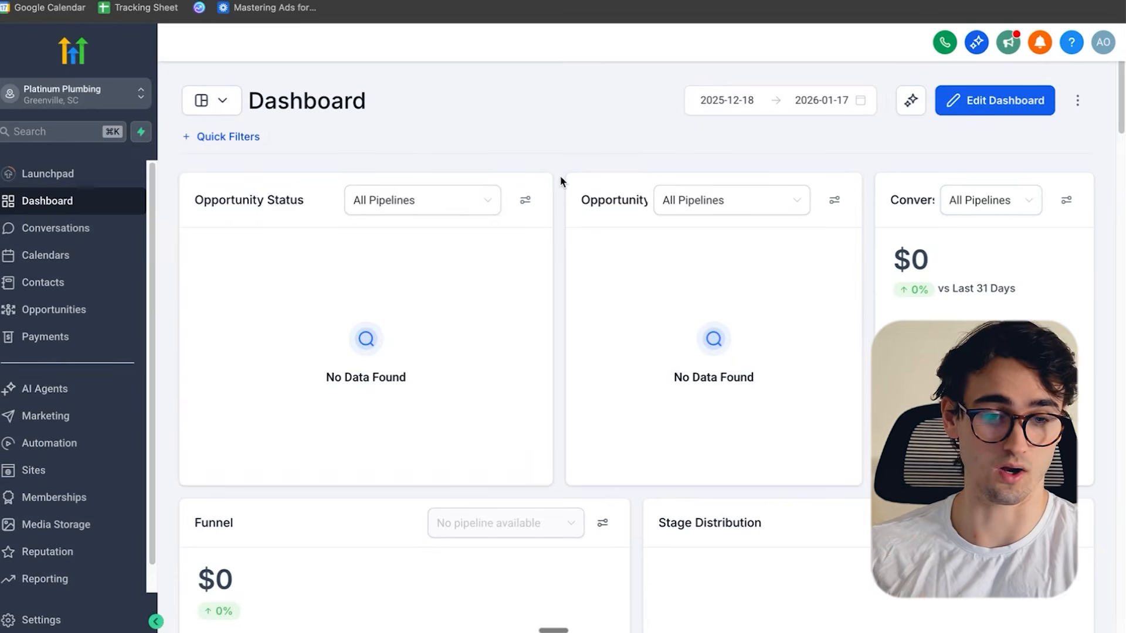
- Start a new website in the Platinum Plumbing sub-account, choosing to build it from templates
{"action": "scroll", "coordinate": [89, 454], "scroll_direction": "down", "scroll_amount": 1}
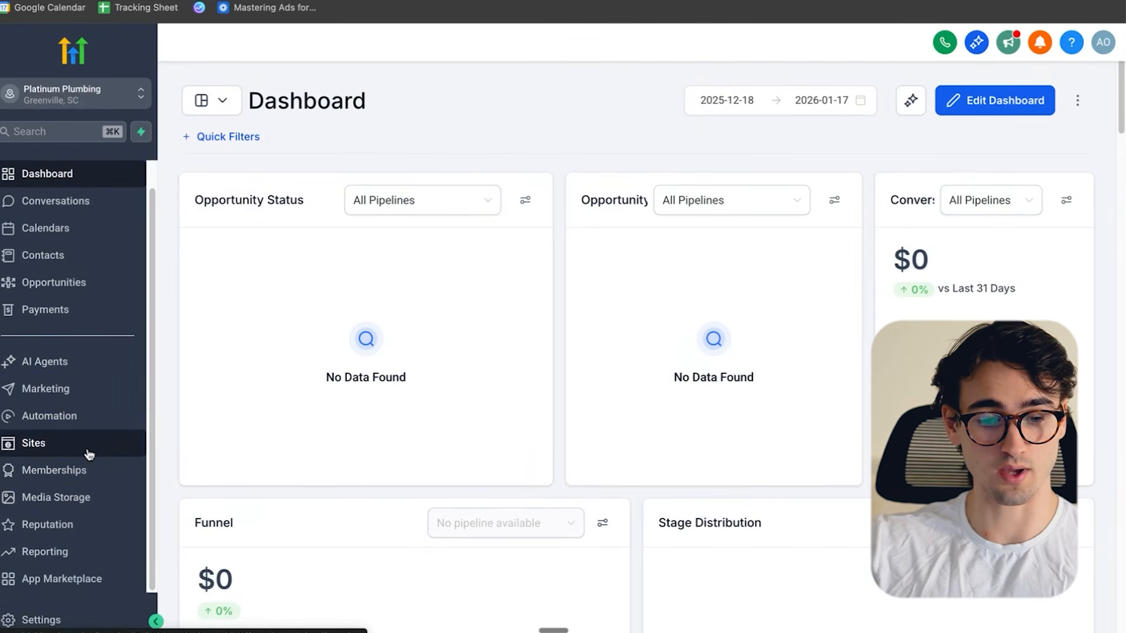
{"action": "left_click", "coordinate": [32, 446]}
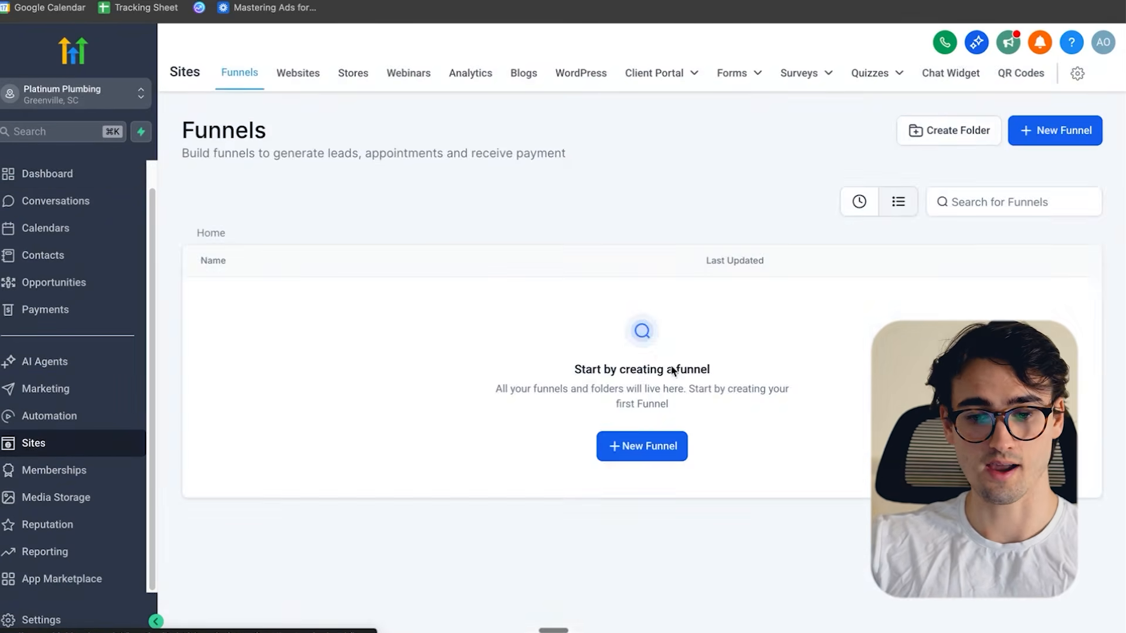
{"action": "left_click", "coordinate": [302, 79]}
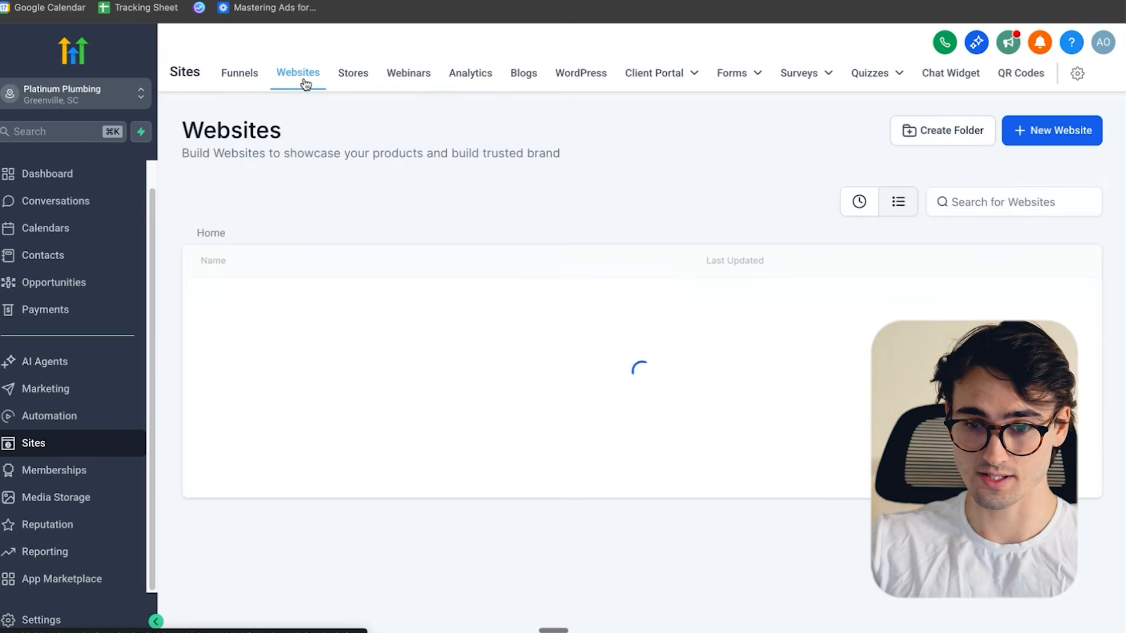
{"action": "left_click", "coordinate": [1051, 136]}
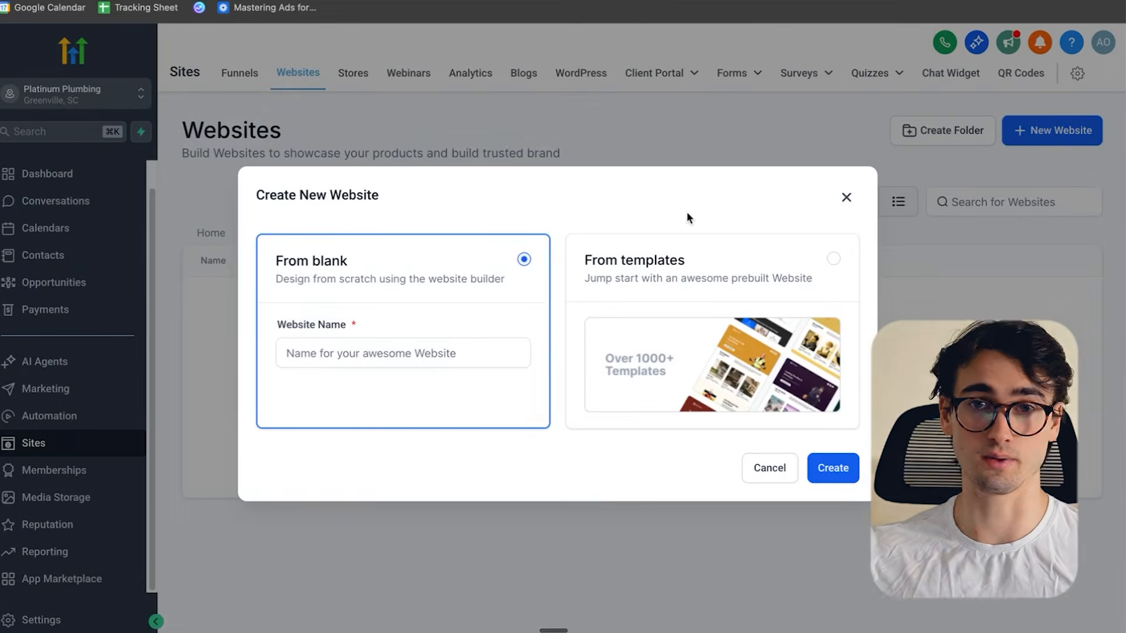
{"action": "left_click", "coordinate": [783, 272]}
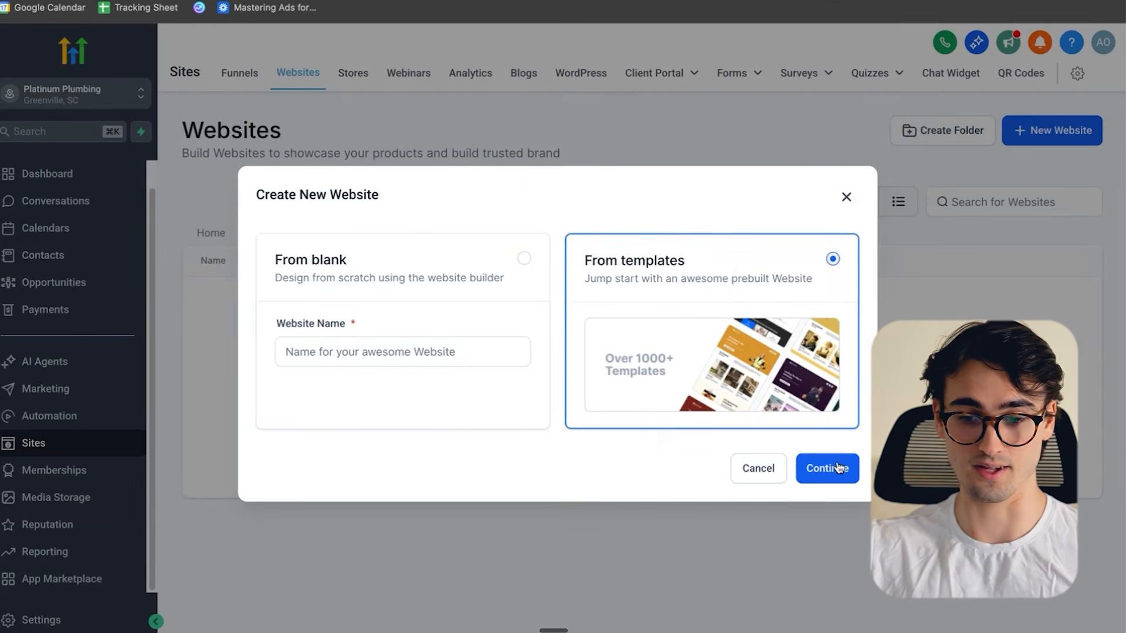
{"action": "left_click", "coordinate": [839, 467]}
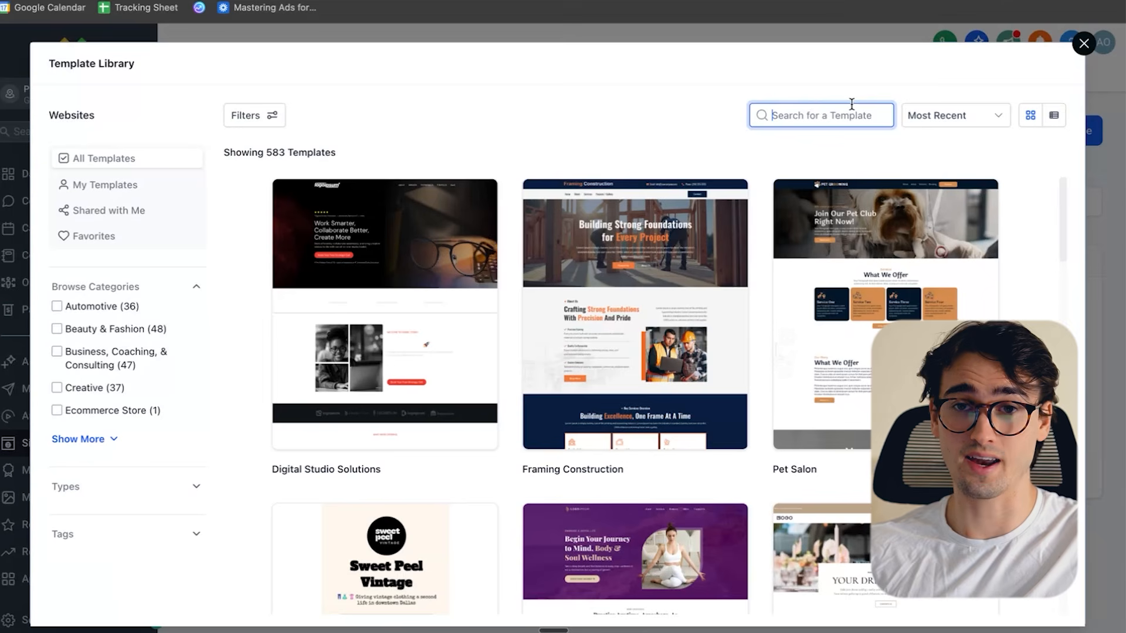
- Search the template library for "Plumber", preview the Plumber template and choose it for the website
{"action": "type", "text": "Plumber"}
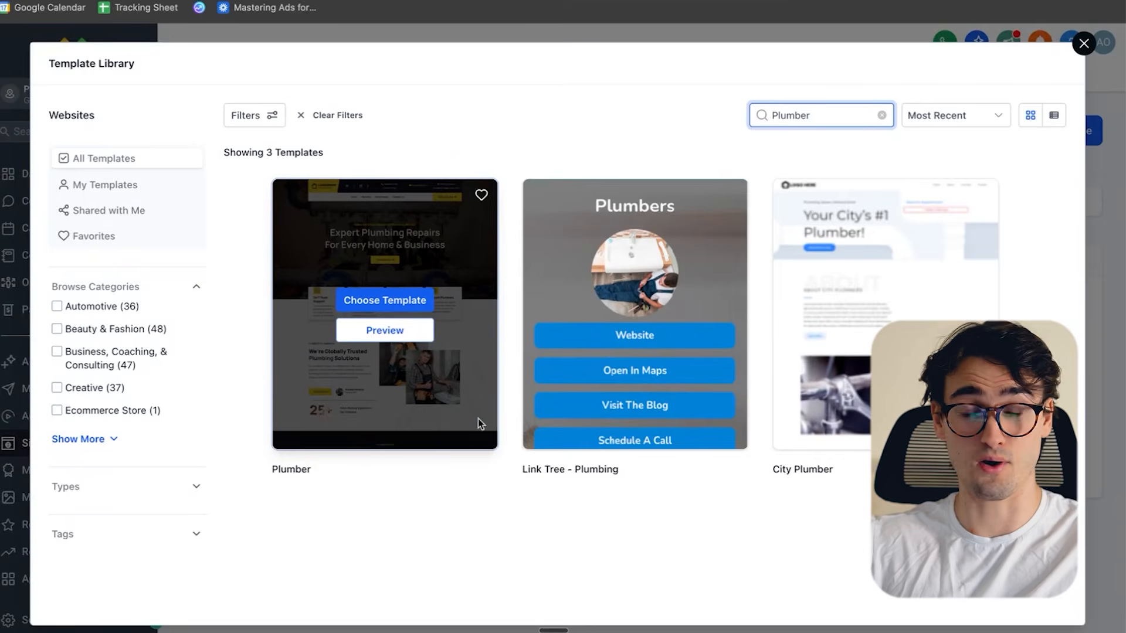
{"action": "left_click", "coordinate": [398, 333]}
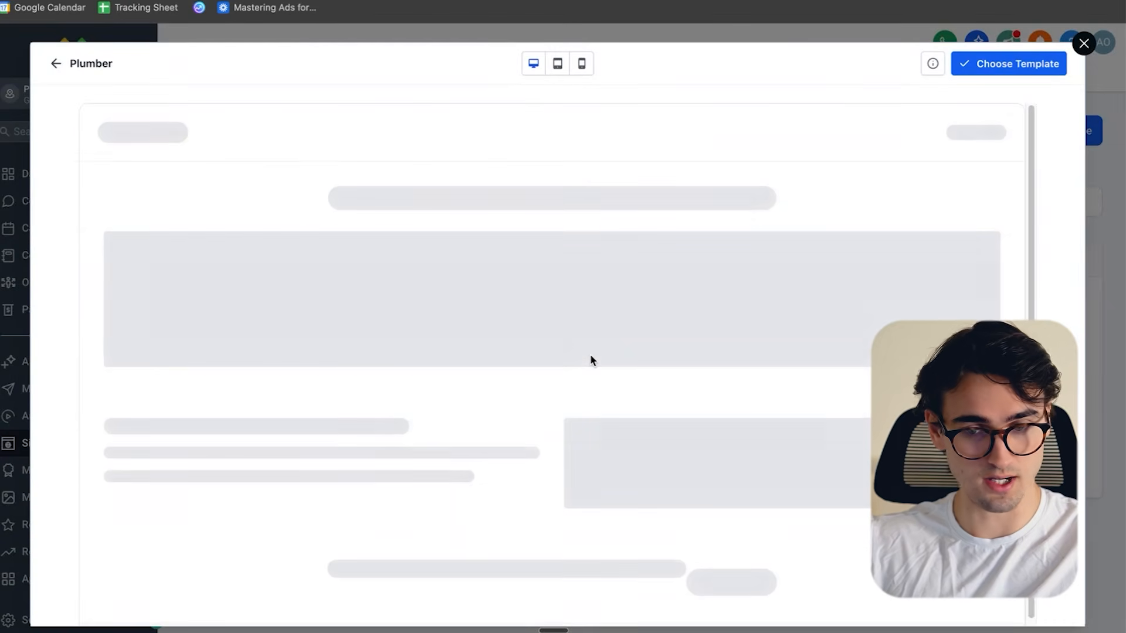
{"action": "scroll", "coordinate": [726, 279], "scroll_direction": "down", "scroll_amount": 10}
{"action": "scroll", "coordinate": [726, 279], "scroll_direction": "up", "scroll_amount": 10}
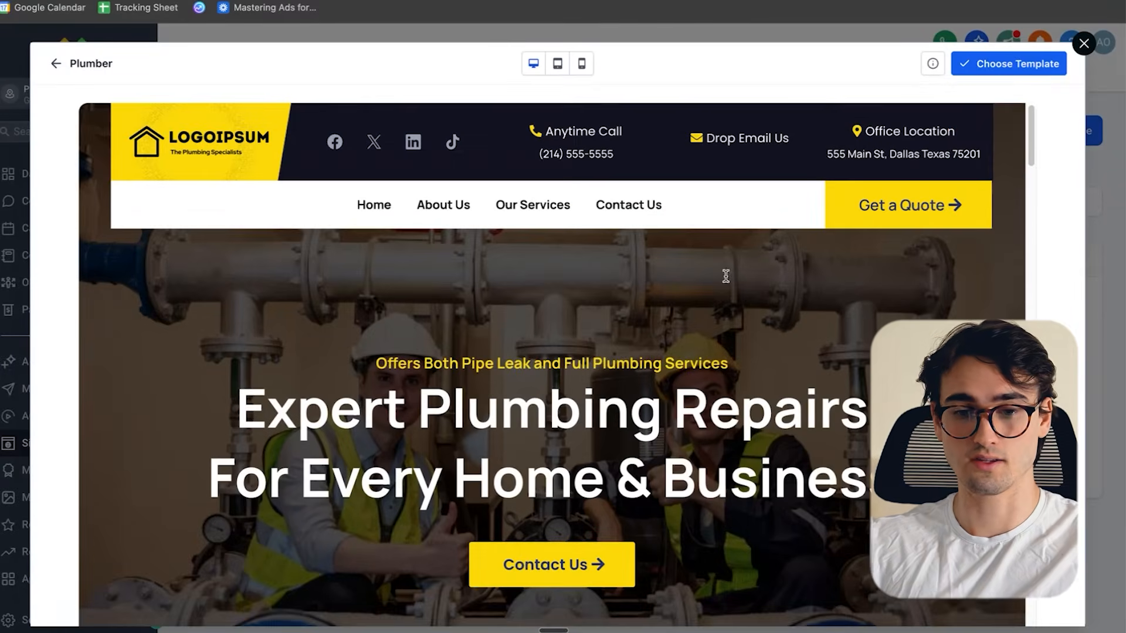
{"action": "left_click", "coordinate": [1006, 62]}
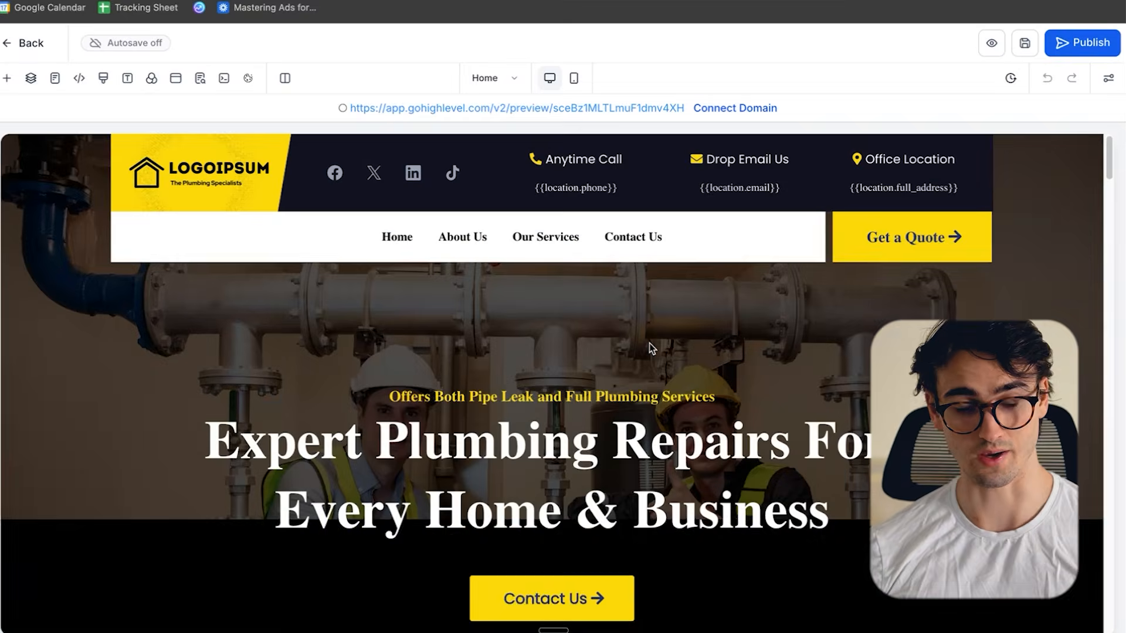
- Look through the template's home page in the website builder and open its preview
{"action": "scroll", "coordinate": [649, 343], "scroll_direction": "down", "scroll_amount": 3}
{"action": "scroll", "coordinate": [649, 343], "scroll_direction": "up", "scroll_amount": 3}
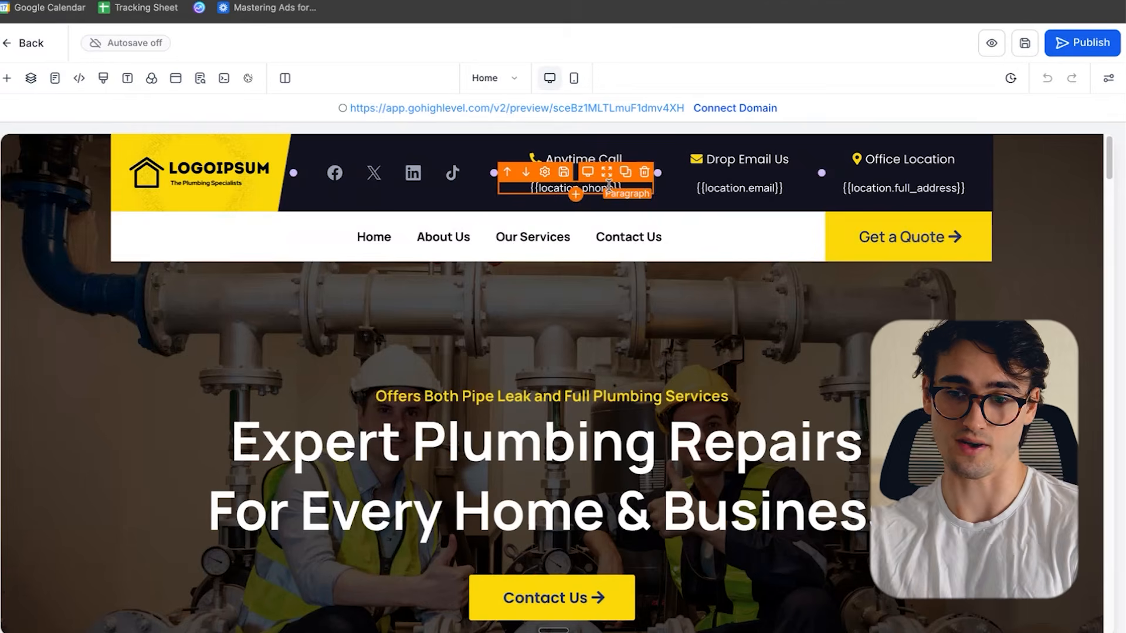
{"action": "left_click", "coordinate": [991, 44]}
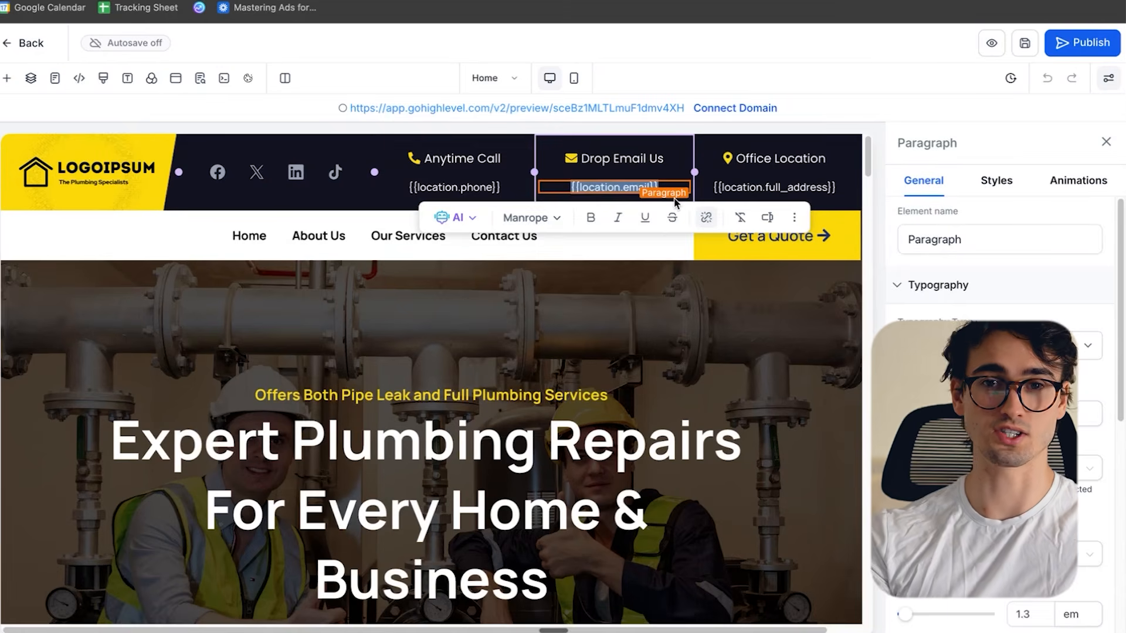
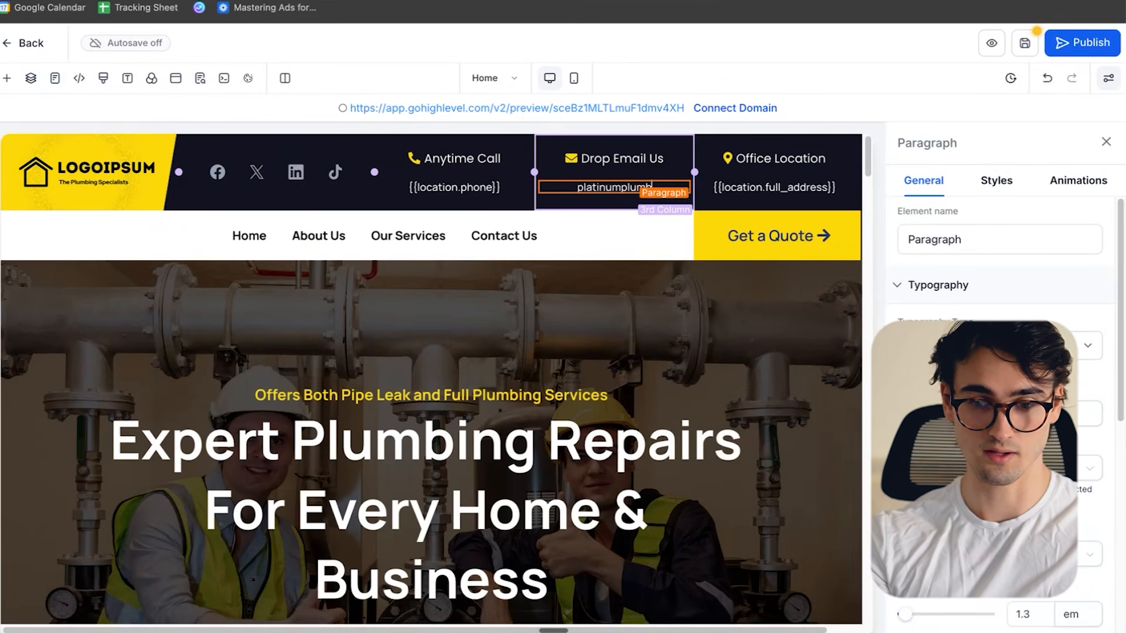
- Replace the email placeholder under Drop Email Us in the header with the company's email address and save the page
{"action": "left_click", "coordinate": [670, 296]}
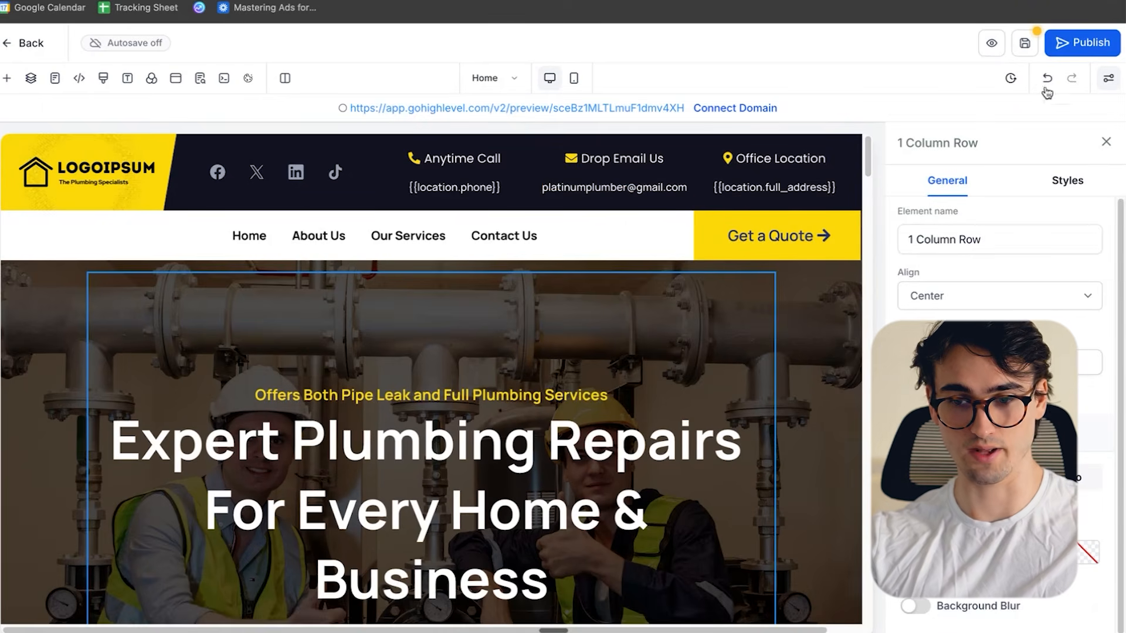
{"action": "left_click", "coordinate": [1020, 47]}
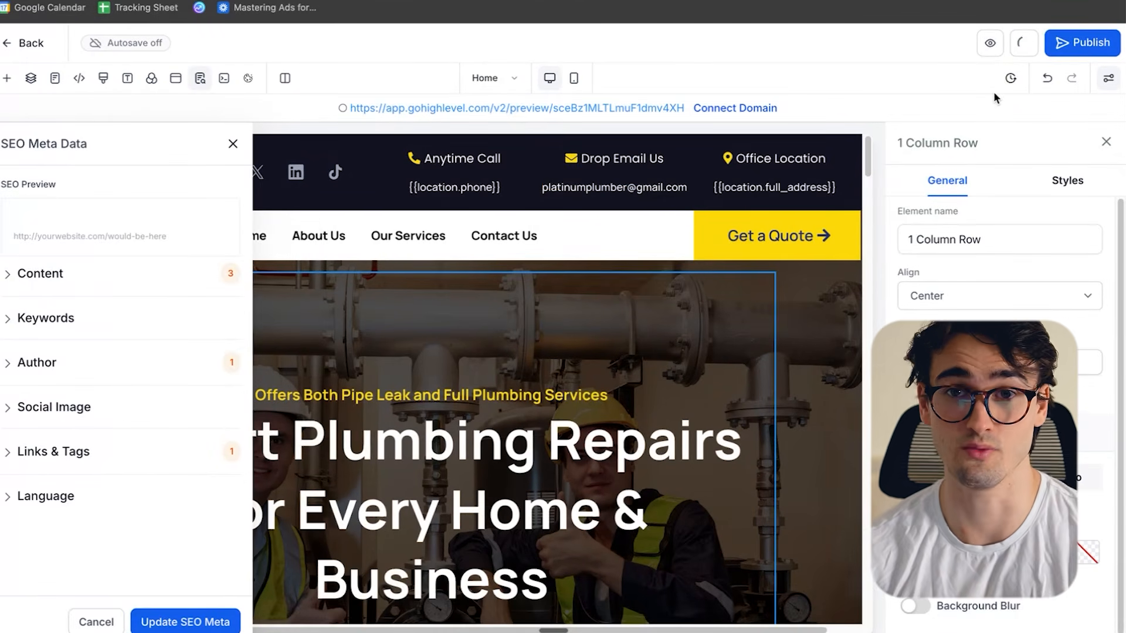
{"action": "left_click", "coordinate": [233, 144]}
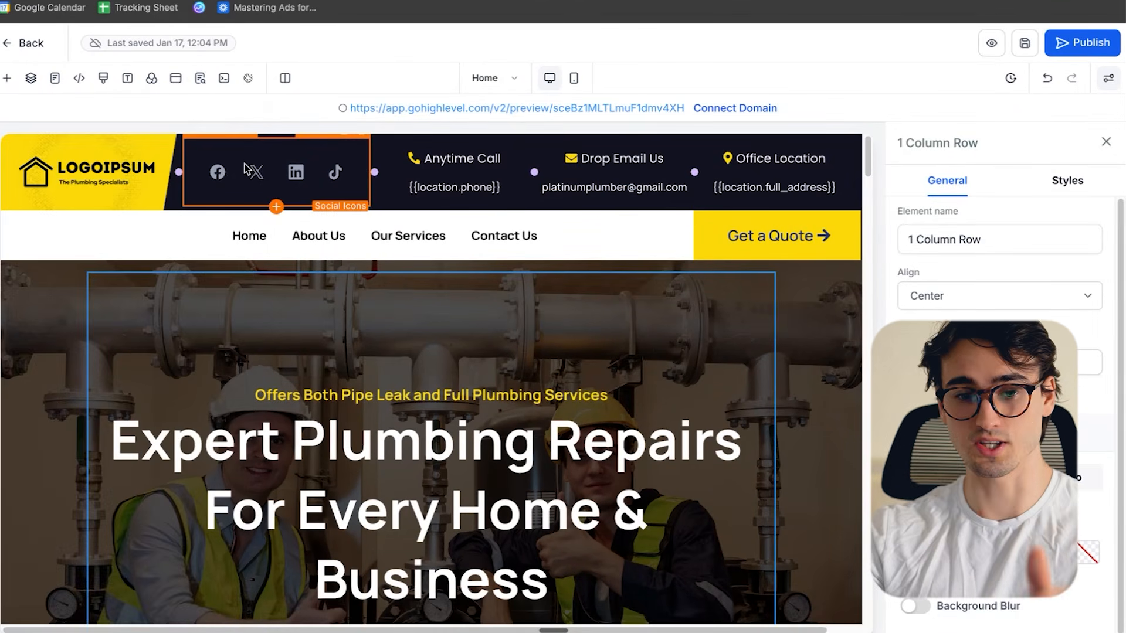
- Move the social icons out of the header into the hero section, and delete them along with their one-column row
{"action": "left_click", "coordinate": [298, 174]}
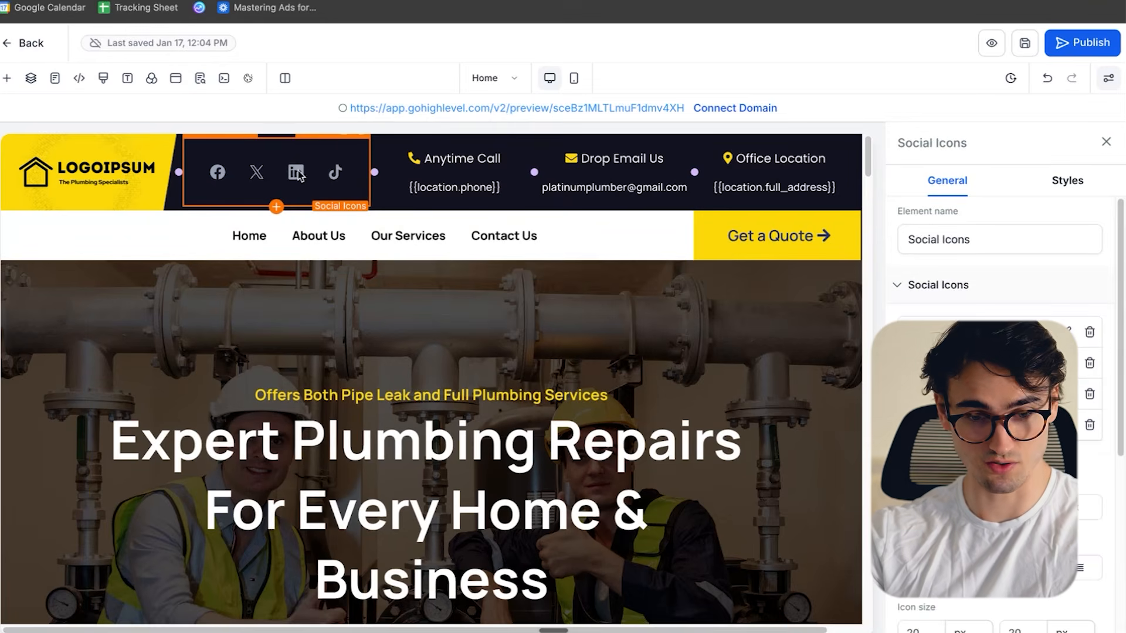
{"action": "scroll", "coordinate": [967, 319], "scroll_direction": "down", "scroll_amount": 3}
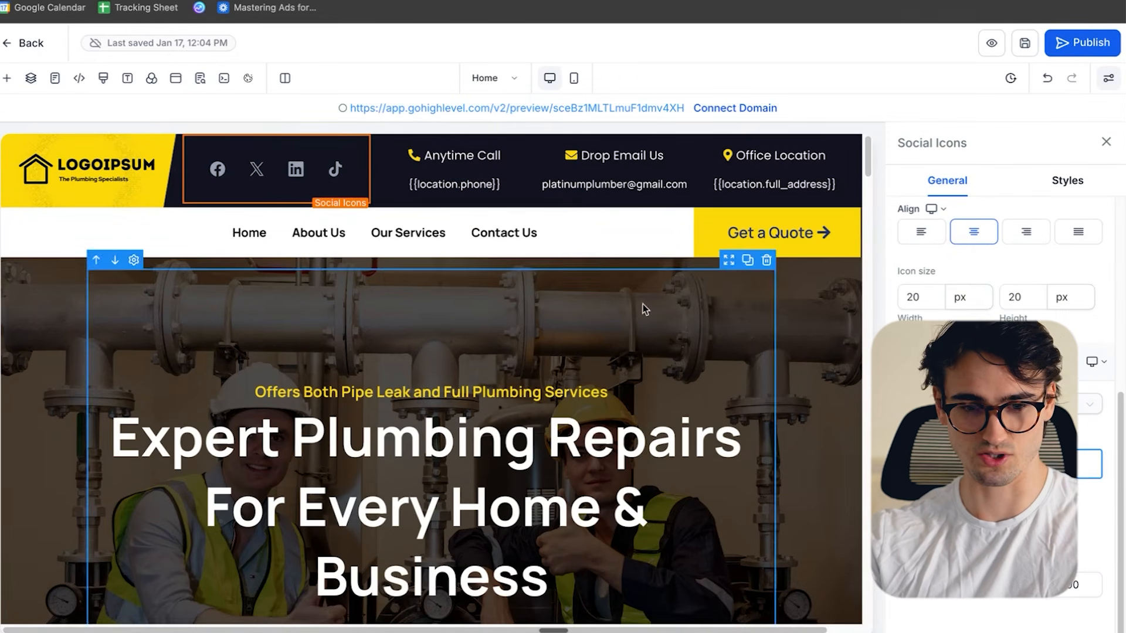
{"action": "left_click_drag", "start_coordinate": [228, 185], "coordinate": [516, 297]}
{"action": "left_click_drag", "start_coordinate": [261, 308], "coordinate": [264, 310]}
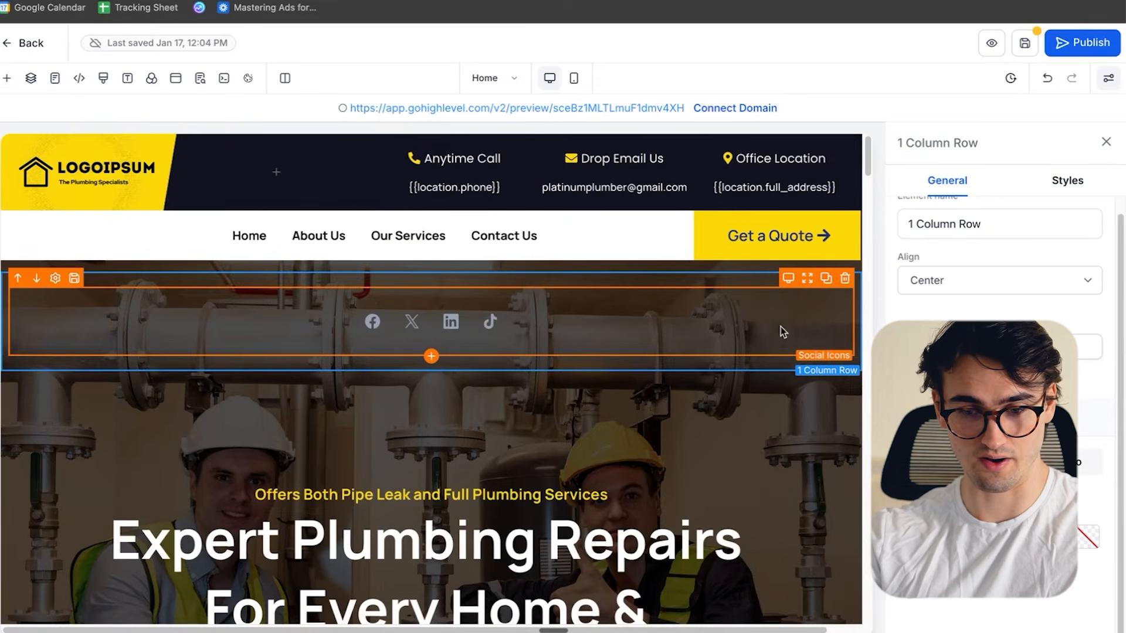
{"action": "left_click", "coordinate": [844, 278]}
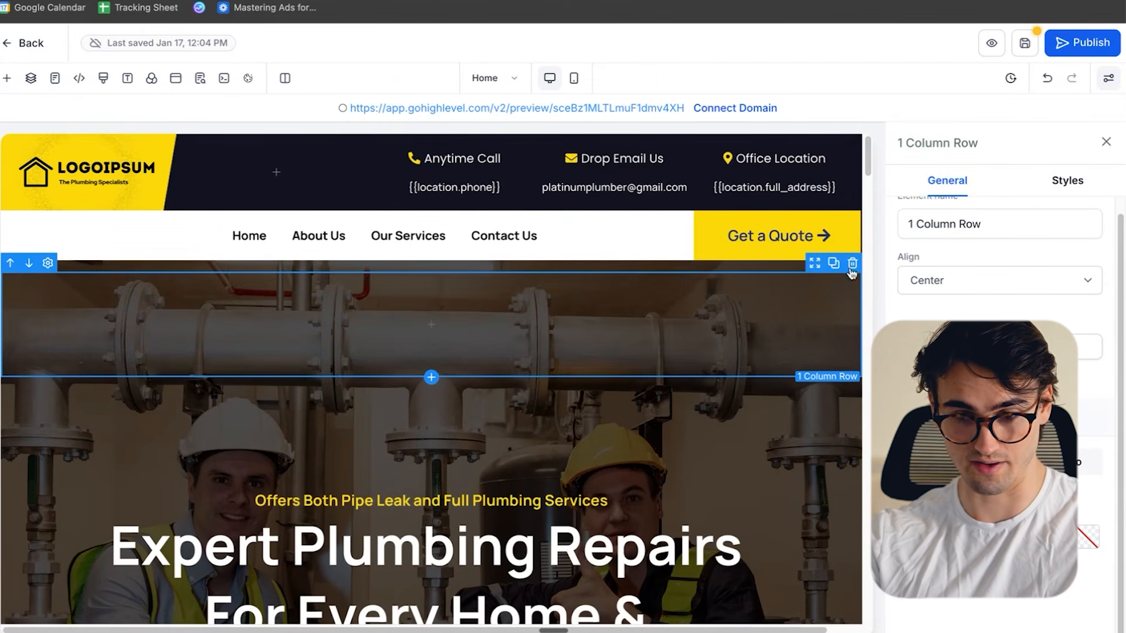
{"action": "left_click", "coordinate": [853, 264]}
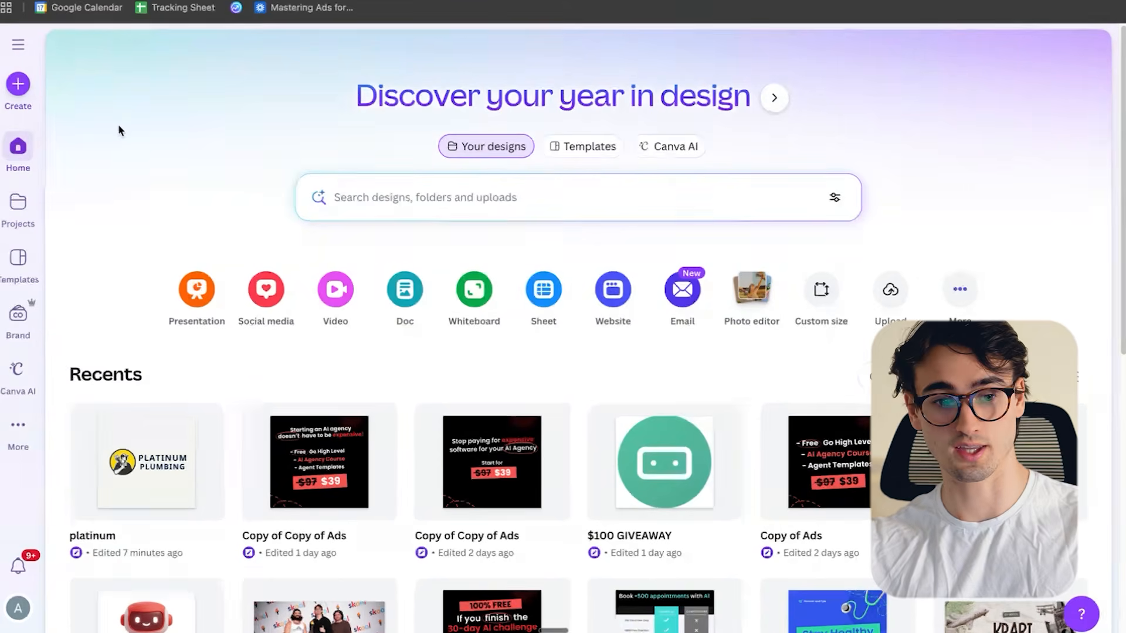
- Create a new logo design and search its templates for "Plumber"
{"action": "left_click", "coordinate": [18, 86]}
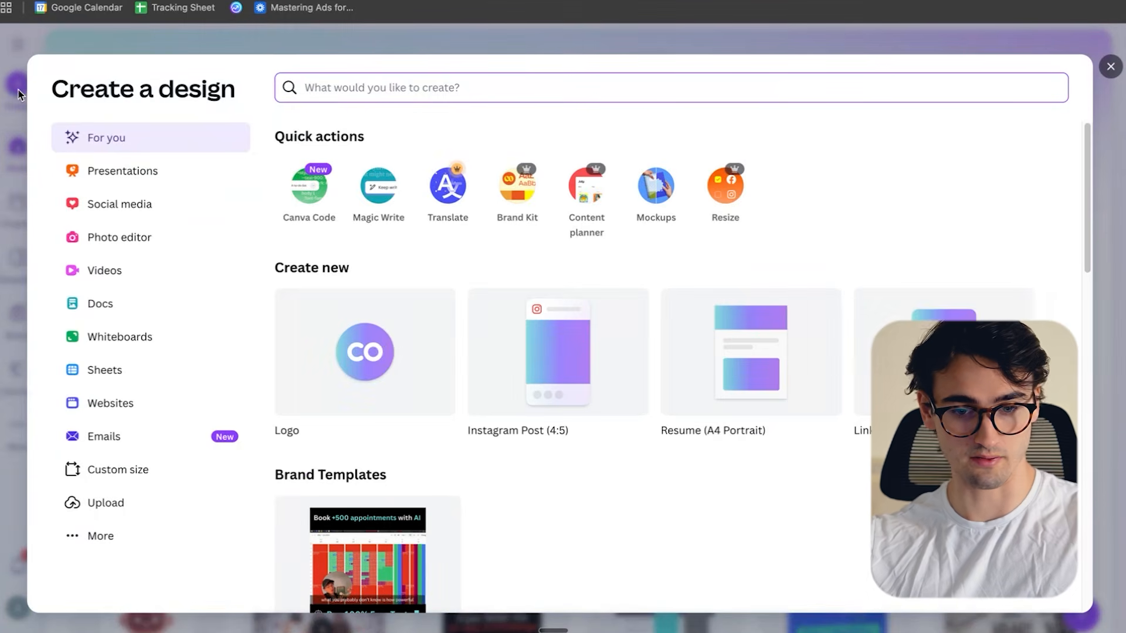
{"action": "left_click", "coordinate": [362, 350]}
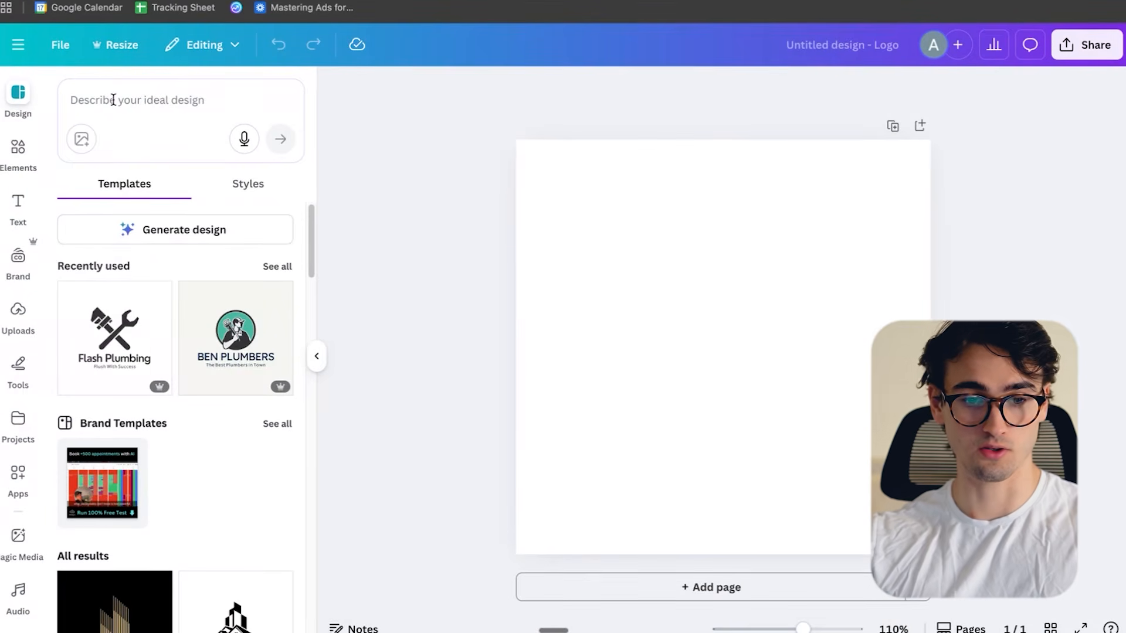
{"action": "left_click", "coordinate": [113, 100]}
{"action": "type", "text": "Plumber"}
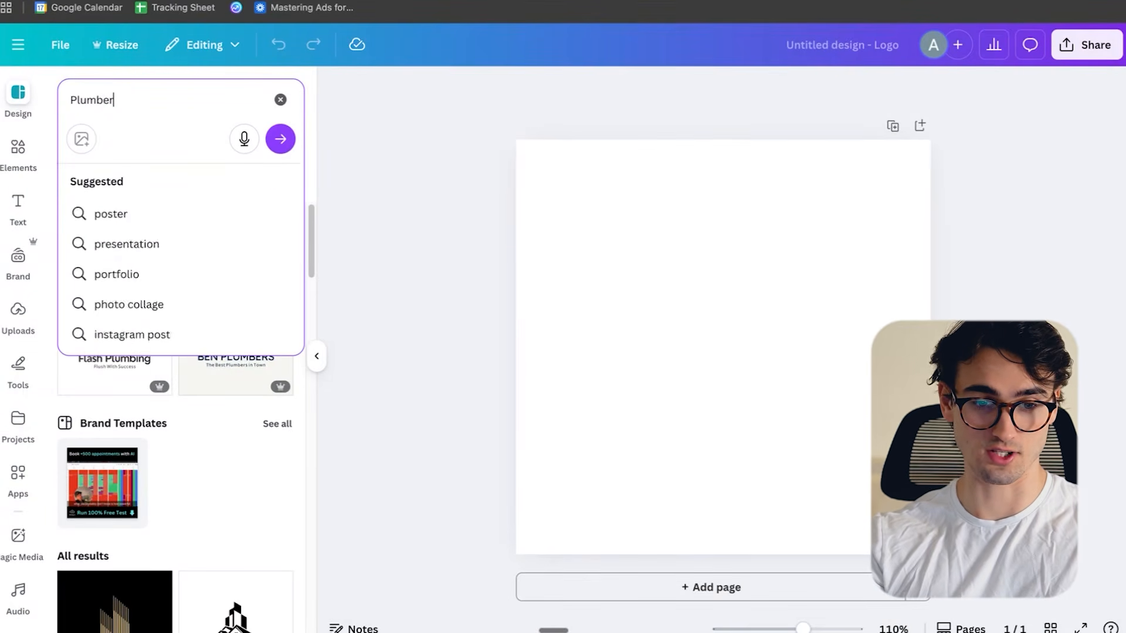
{"action": "key", "text": "Return"}
- Apply the white version of the Blue Modern Technician Logo template to the blank page
{"action": "scroll", "coordinate": [220, 281], "scroll_direction": "down", "scroll_amount": 5}
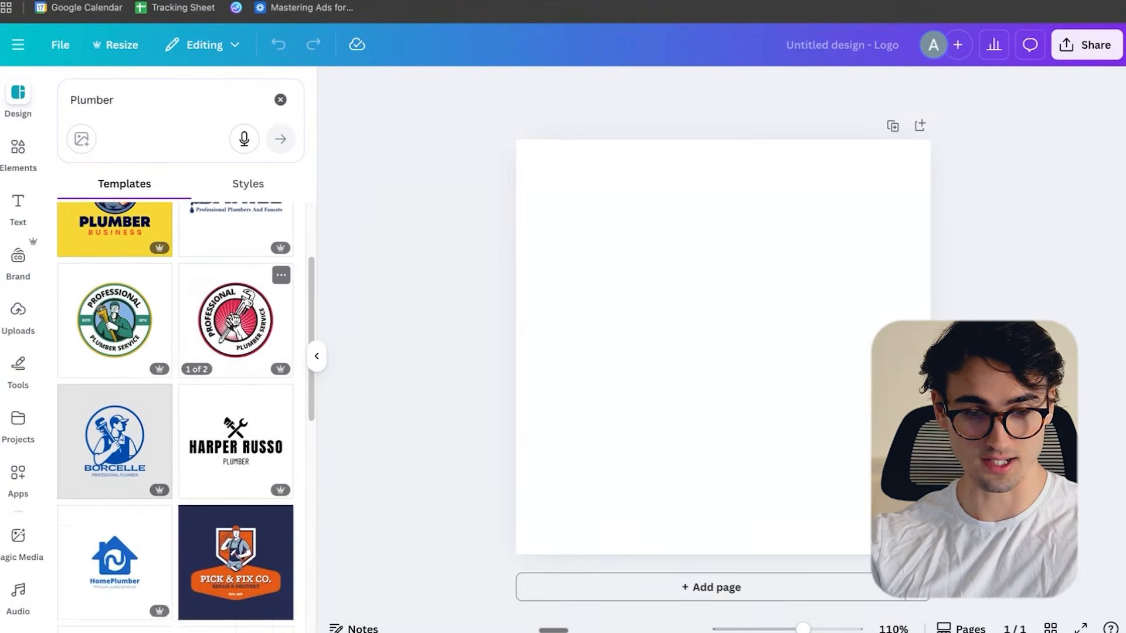
{"action": "scroll", "coordinate": [252, 349], "scroll_direction": "down", "scroll_amount": 3}
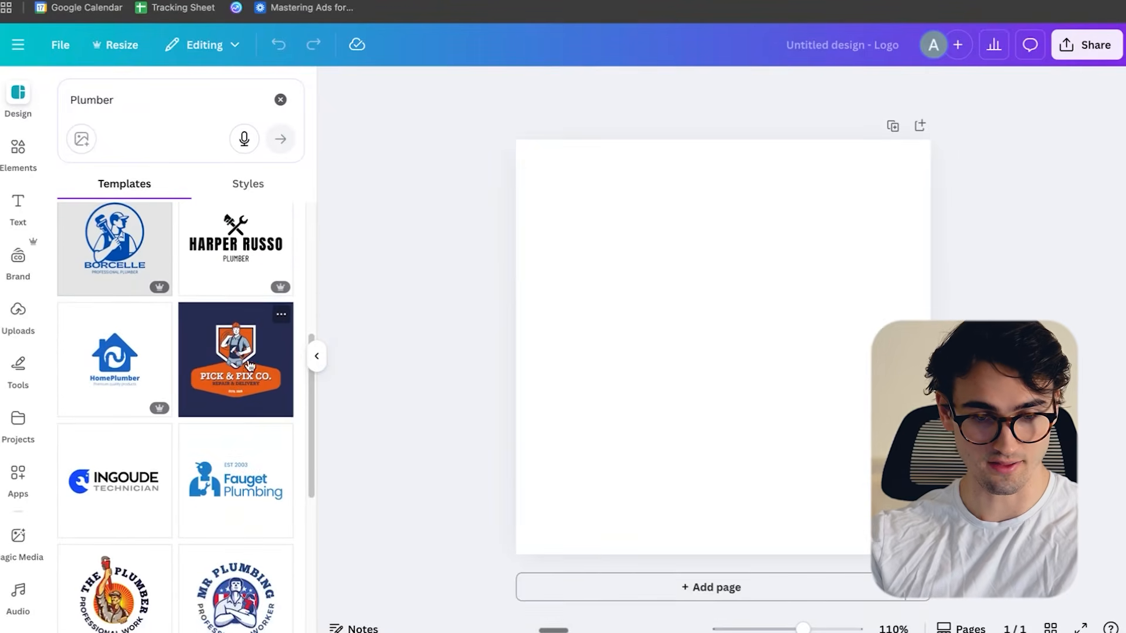
{"action": "left_click", "coordinate": [114, 352]}
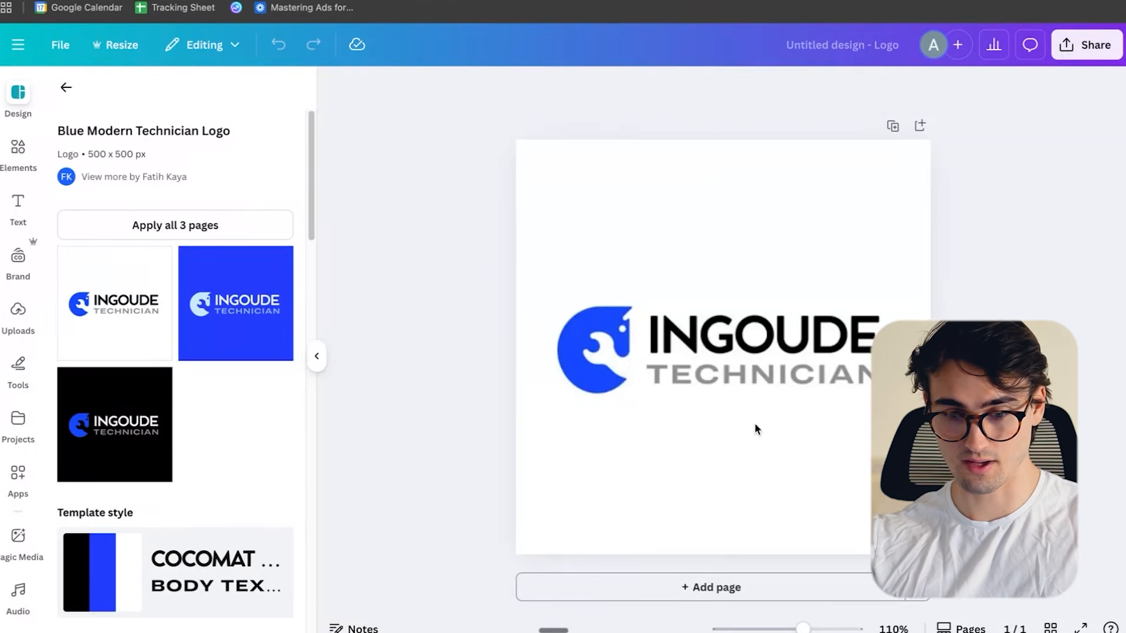
{"action": "left_click", "coordinate": [756, 425]}
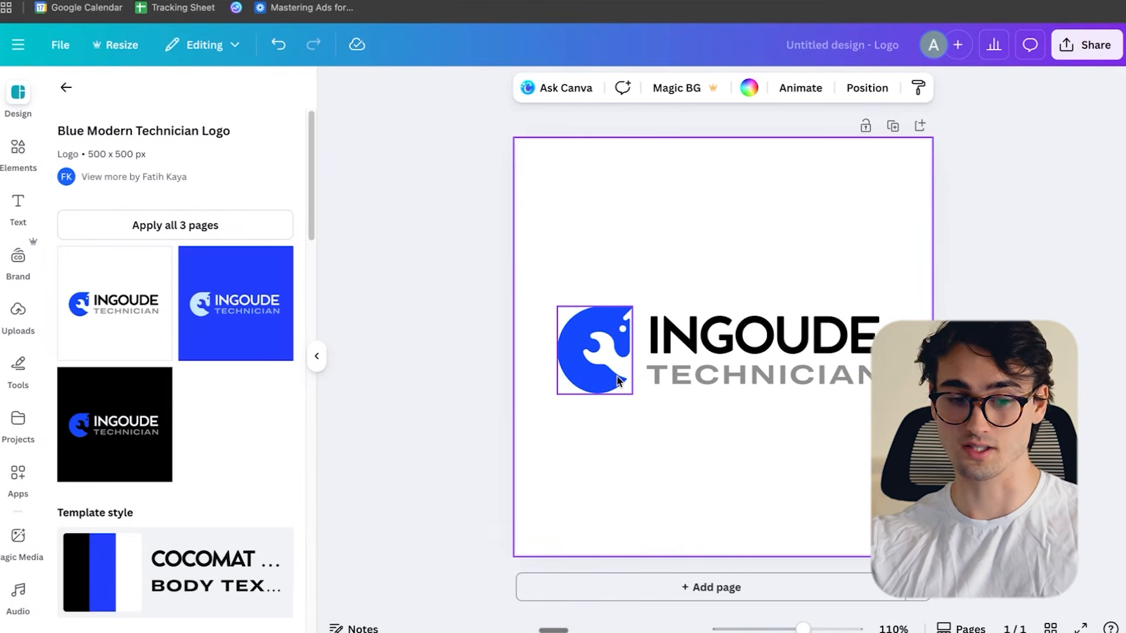
- Switch to the website builder and look up the background color of the Contact Us button in the hero section
{"action": "key", "text": "ctrl+Up"}
{"action": "left_click", "coordinate": [731, 278]}
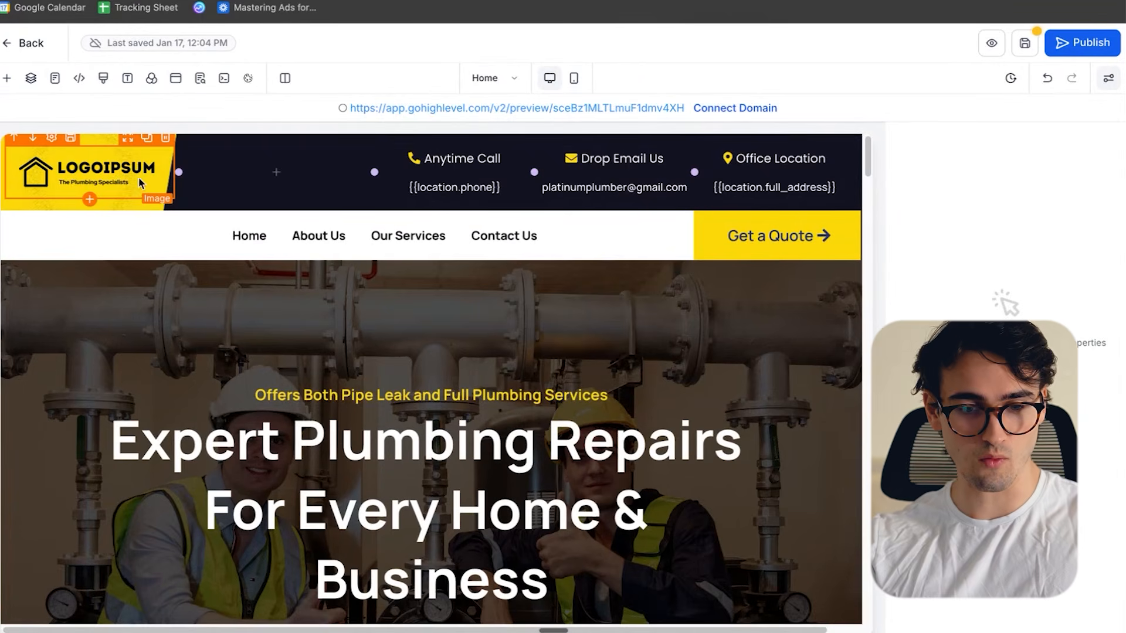
{"action": "scroll", "coordinate": [469, 431], "scroll_direction": "down", "scroll_amount": 4}
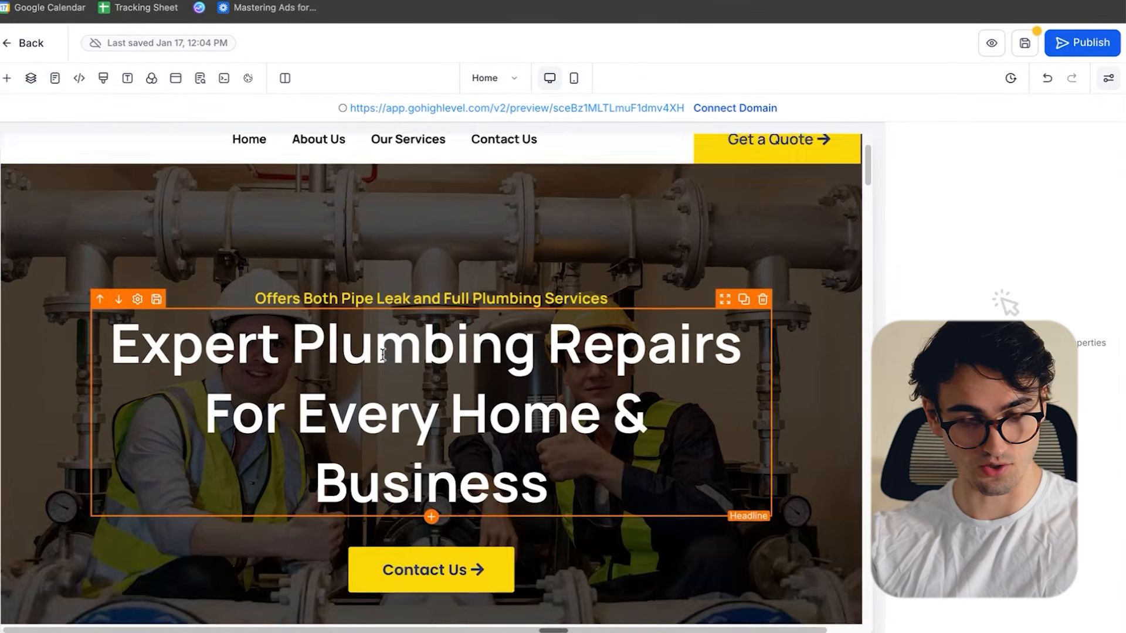
{"action": "left_click", "coordinate": [478, 437]}
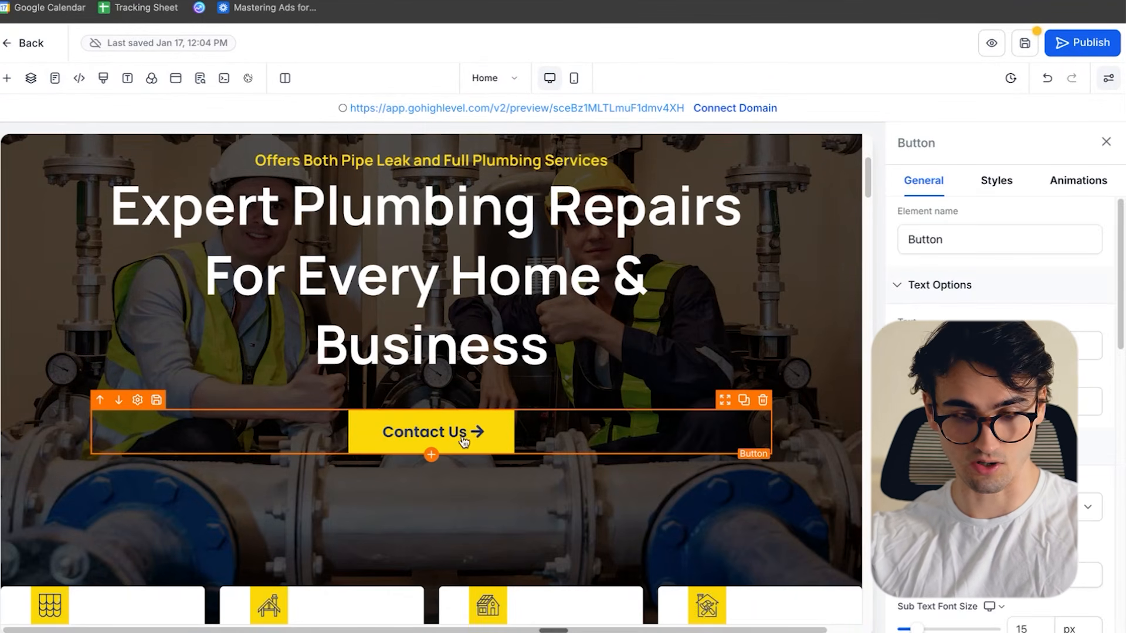
{"action": "scroll", "coordinate": [1086, 311], "scroll_direction": "down", "scroll_amount": 10}
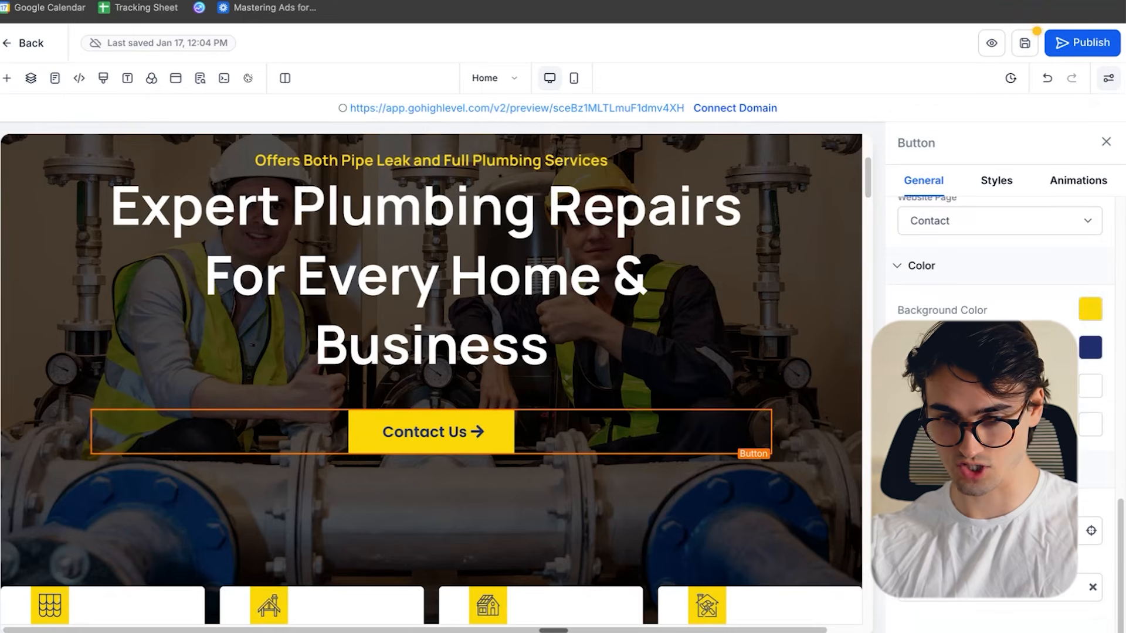
{"action": "left_click", "coordinate": [1086, 310]}
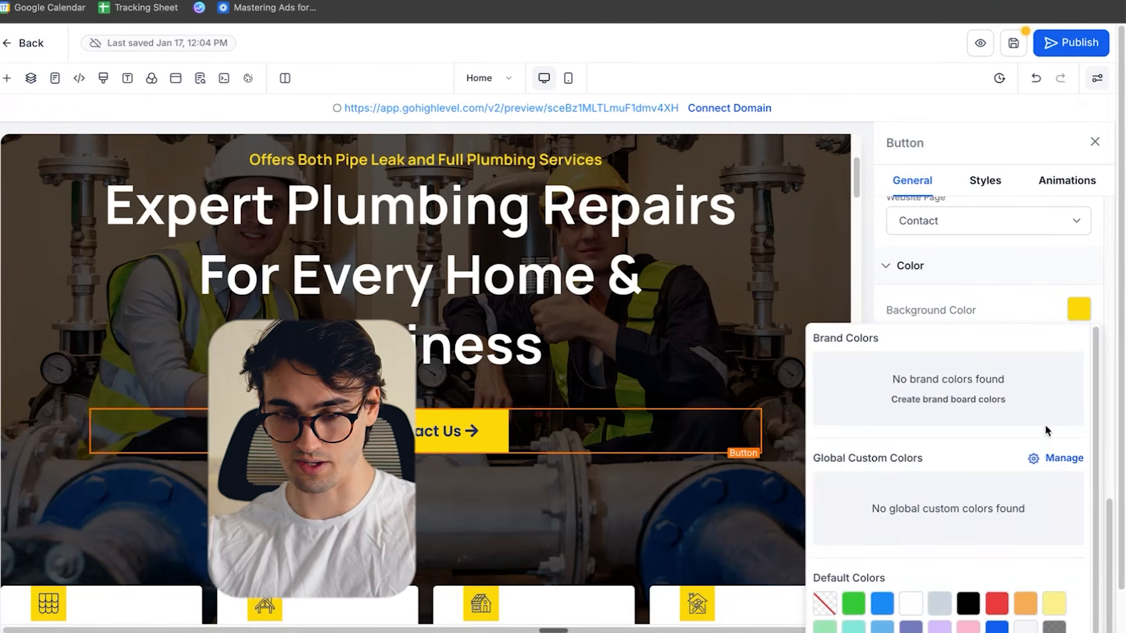
{"action": "scroll", "coordinate": [1055, 405], "scroll_direction": "down", "scroll_amount": 1}
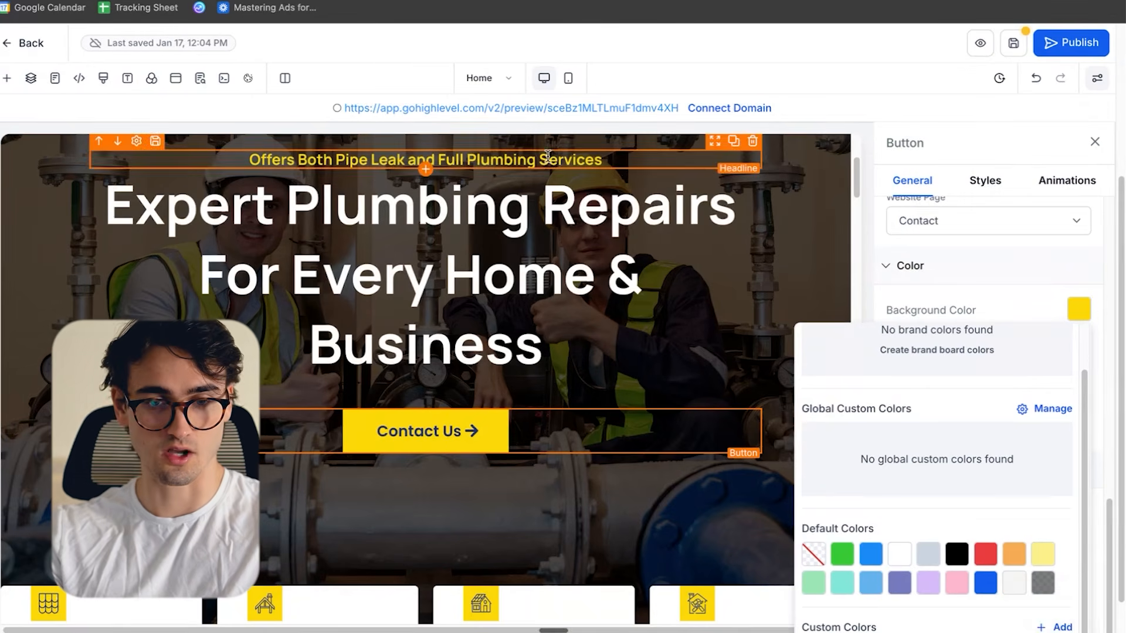
- Switch back to Canva and recolor the logo's wrench icon to #fad807
{"action": "key", "text": "ctrl+Up"}
{"action": "left_click", "coordinate": [523, 201]}
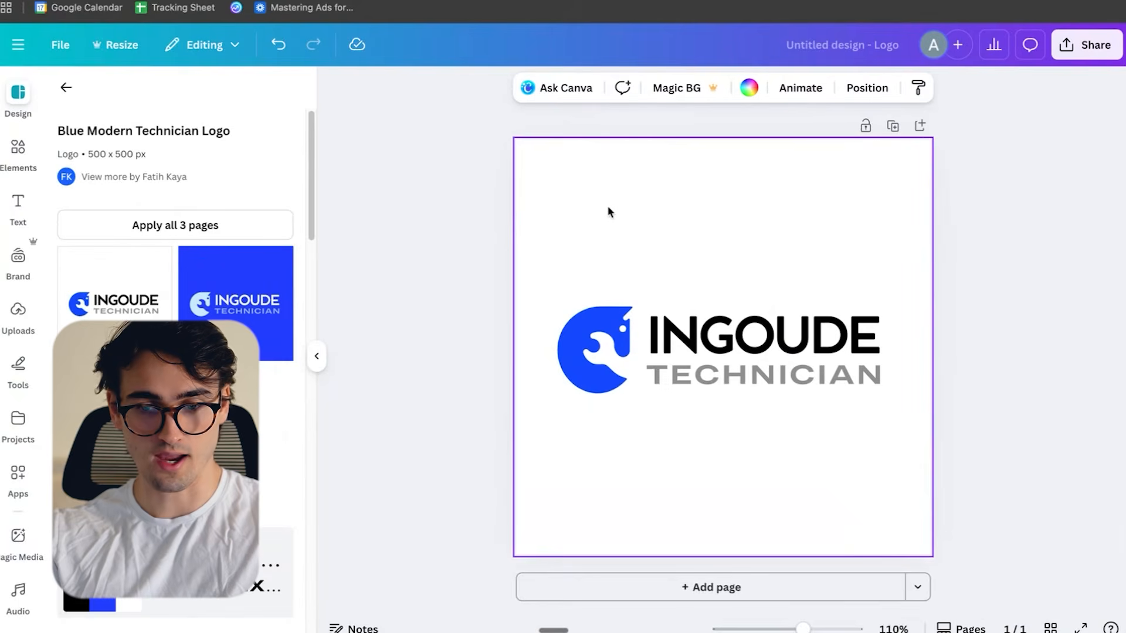
{"action": "left_click", "coordinate": [81, 88]}
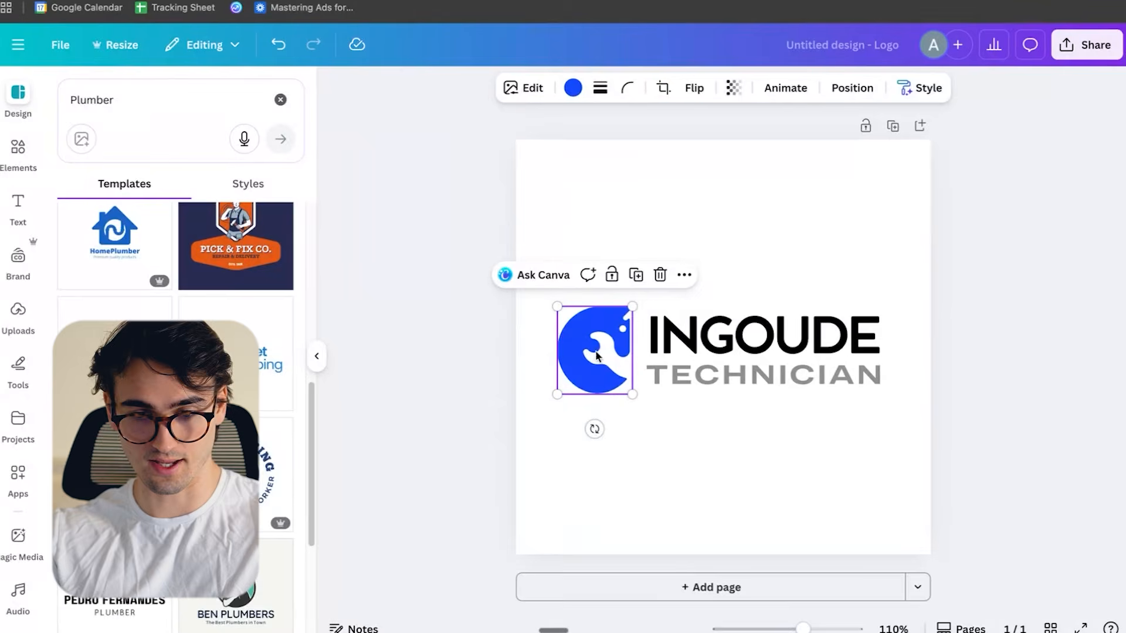
{"action": "left_click", "coordinate": [572, 89]}
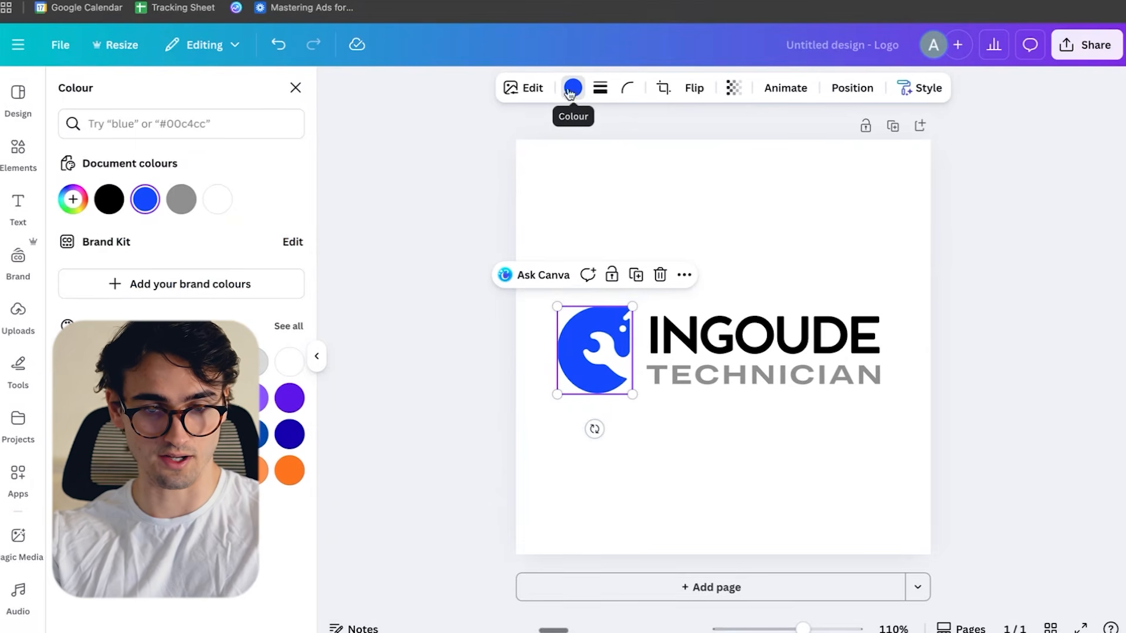
{"action": "left_click", "coordinate": [175, 124]}
{"action": "type", "text": "#fad807"}
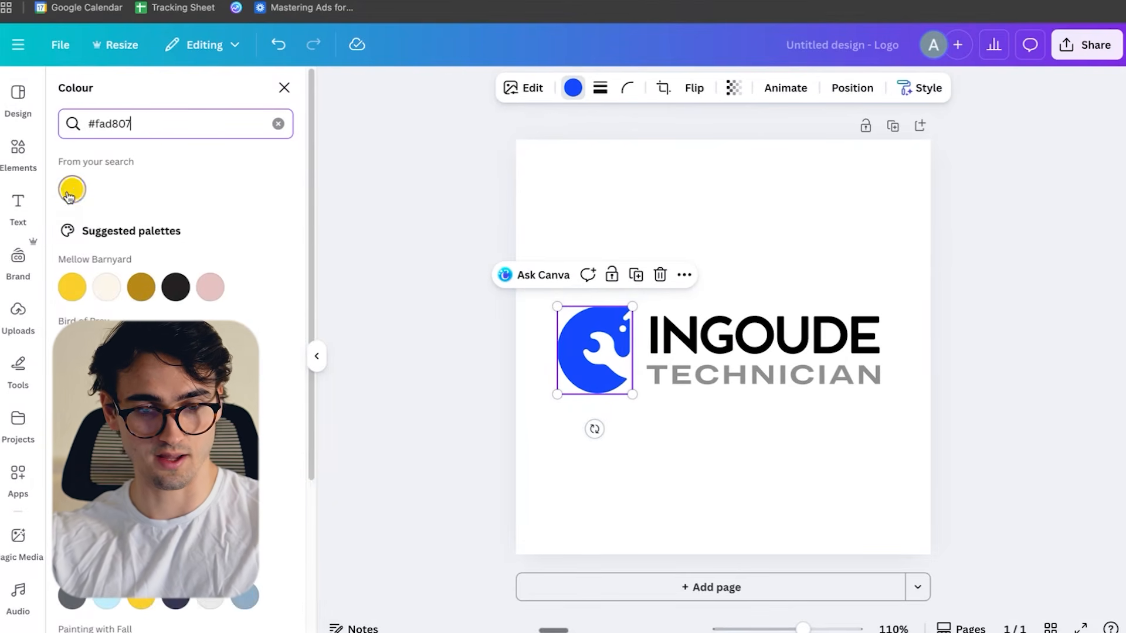
{"action": "left_click", "coordinate": [71, 193]}
- Return to the website builder and remove the background image from the header column that holds the logo
{"action": "left_click", "coordinate": [713, 472]}
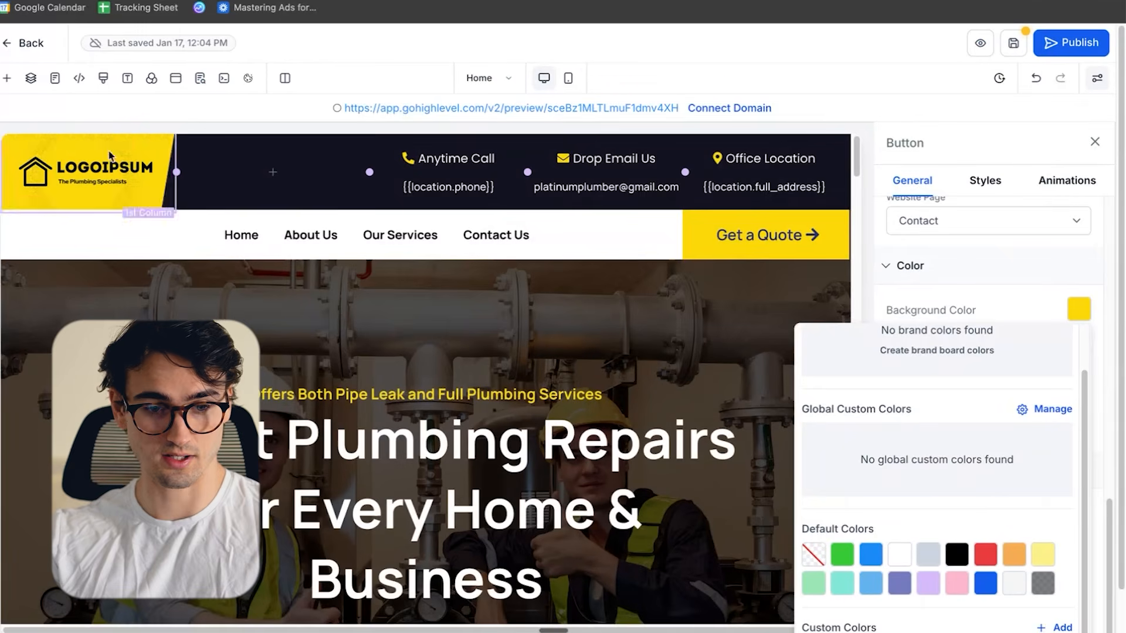
{"action": "left_click", "coordinate": [124, 207]}
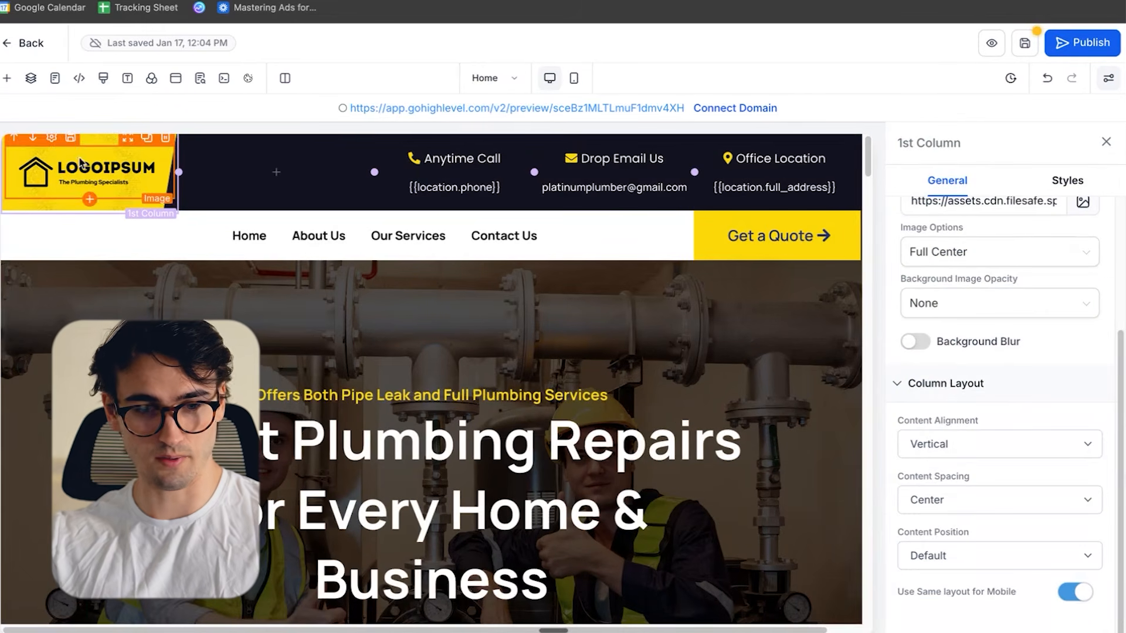
{"action": "scroll", "coordinate": [961, 381], "scroll_direction": "up", "scroll_amount": 3}
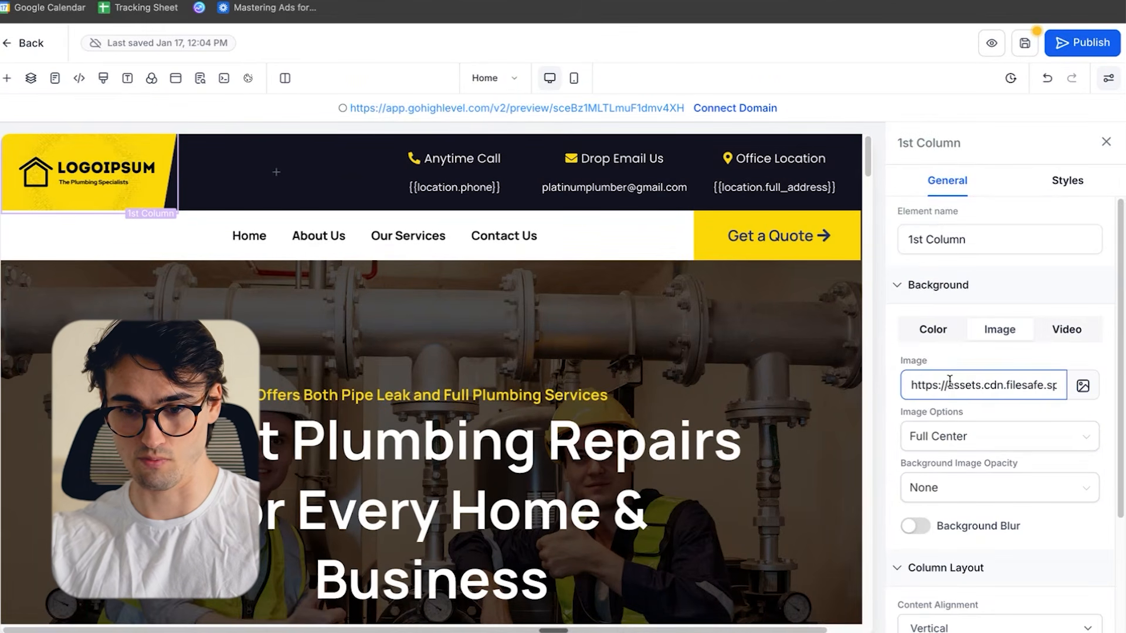
{"action": "left_click", "coordinate": [964, 381]}
{"action": "key", "text": "ctrl+a"}
{"action": "key", "text": "BackSpace"}
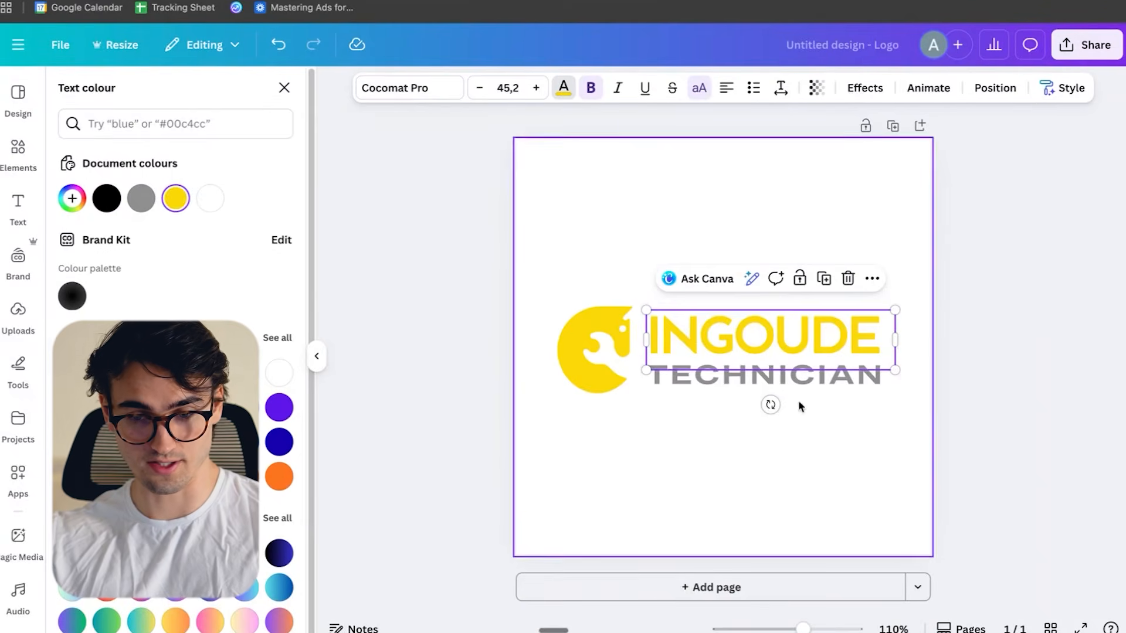
- Back in the Canva logo, replace the name INGOUDE with PLATINUM and the word TECHNICIAN with PLUMBING
{"action": "left_click", "coordinate": [714, 385]}
{"action": "double_click", "coordinate": [714, 385]}
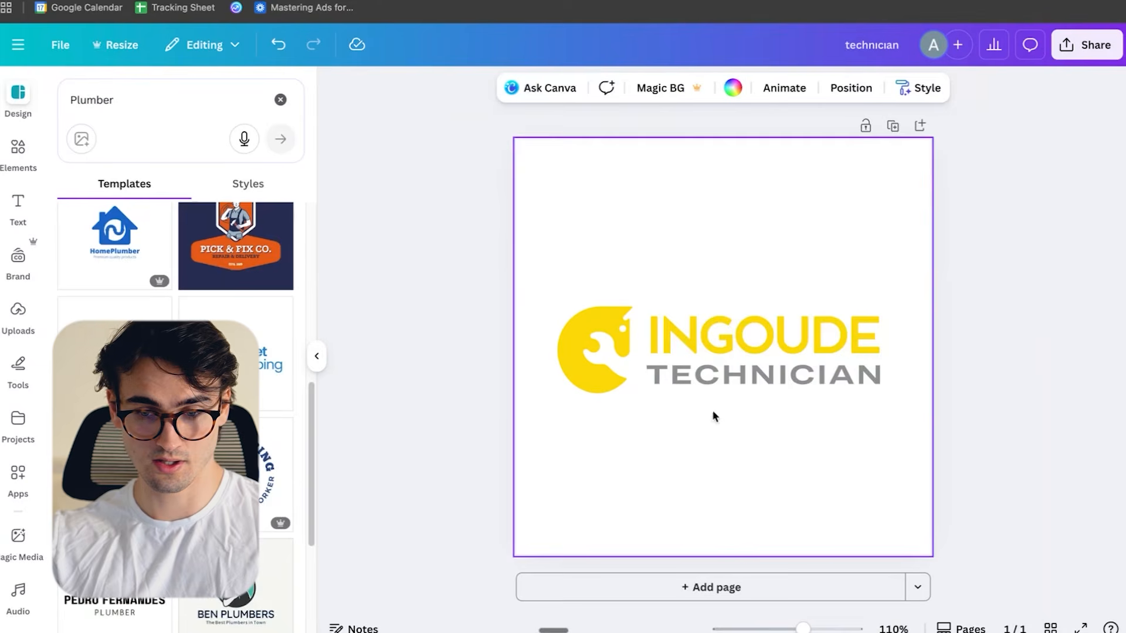
{"action": "double_click", "coordinate": [765, 378]}
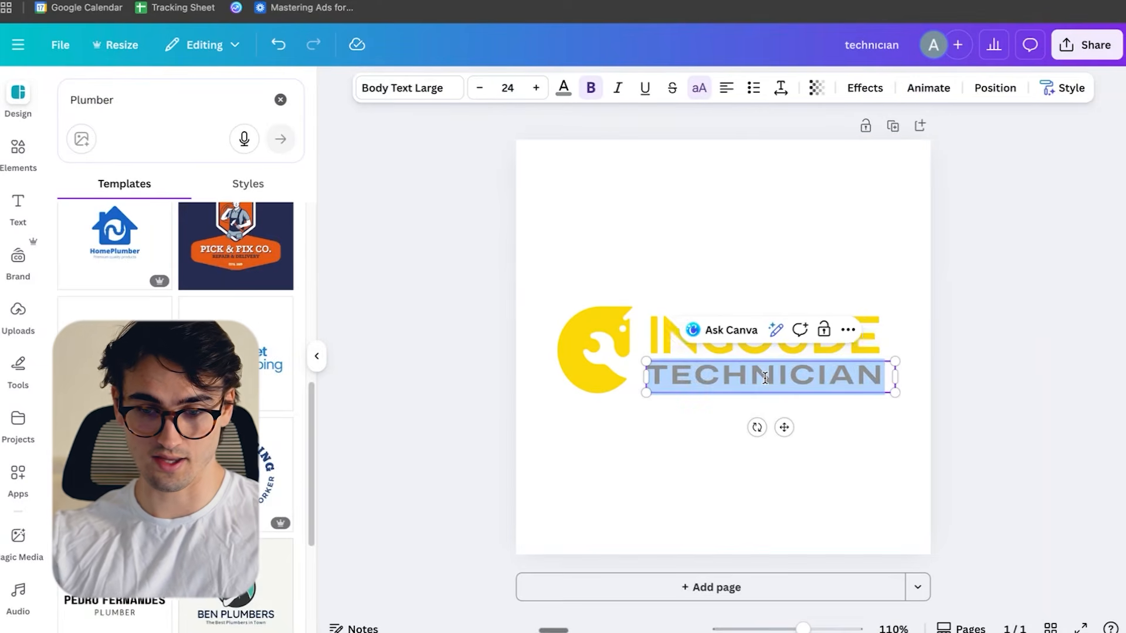
{"action": "left_click", "coordinate": [882, 432]}
{"action": "left_click", "coordinate": [762, 335]}
{"action": "double_click", "coordinate": [762, 336]}
{"action": "type", "text": "PLATNOI"}
{"action": "key", "text": "BackSpace"}
{"action": "key", "text": "BackSpace"}
{"action": "key", "text": "BackSpace"}
{"action": "type", "text": "OINU"}
{"action": "key", "text": "BackSpace"}
{"action": "key", "text": "BackSpace"}
{"action": "key", "text": "BackSpace"}
{"action": "key", "text": "BackSpace"}
{"action": "type", "text": "INUM"}
{"action": "double_click", "coordinate": [833, 375]}
{"action": "type", "text": "PLUMBING"}
{"action": "left_click", "coordinate": [885, 481]}
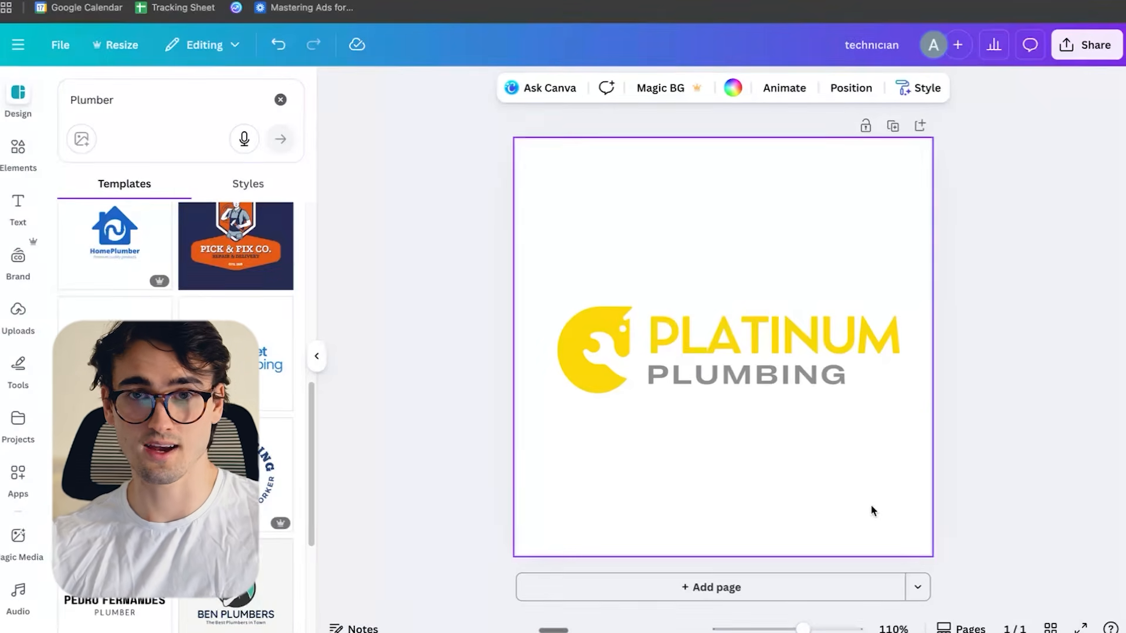
- Take a screenshot of just the Platinum Plumbing logo area on the canvas
{"action": "left_click", "coordinate": [1024, 453]}
{"action": "key", "text": "super+shift+4"}
{"action": "left_click_drag", "start_coordinate": [533, 272], "coordinate": [923, 426]}
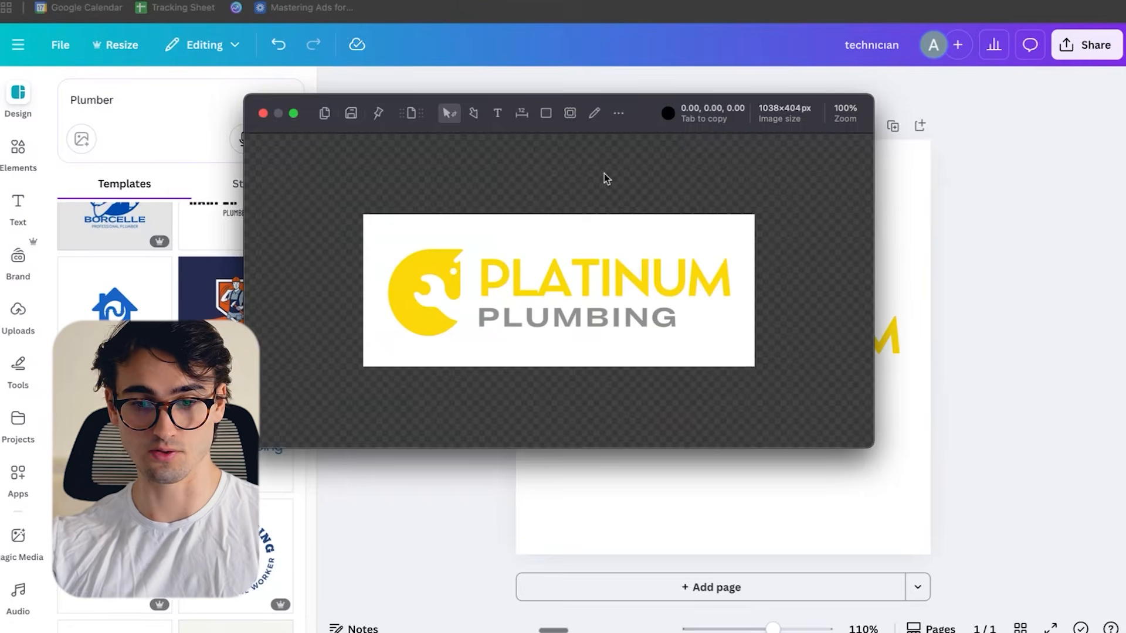
- Search the web for "shottr" in a new browser tab
{"action": "key", "text": "super+t"}
{"action": "type", "text": "shittor"}
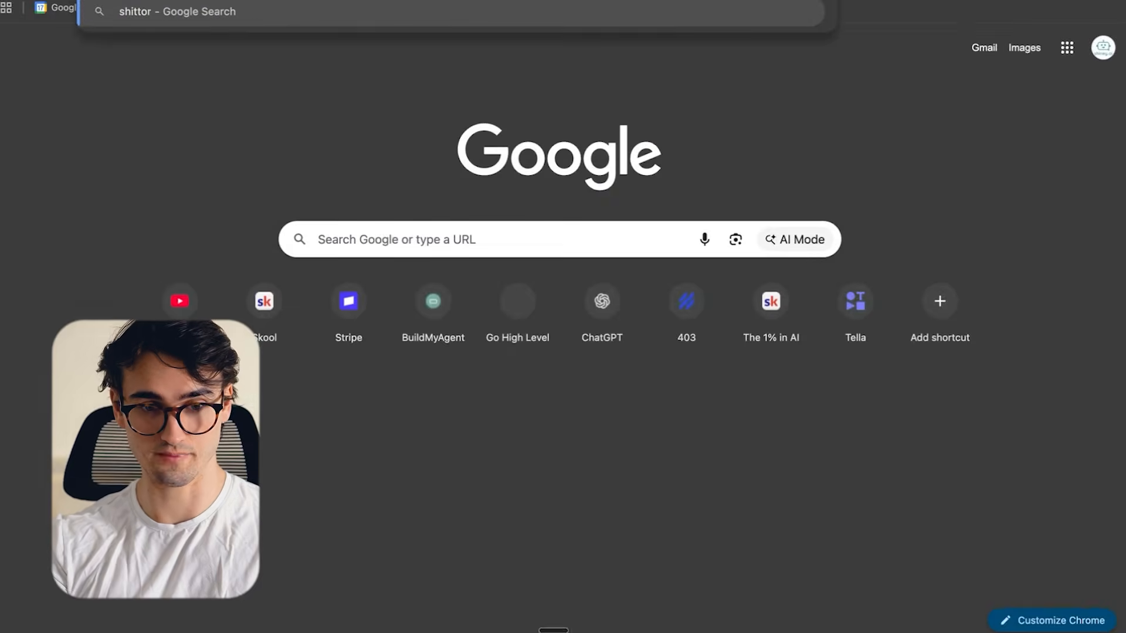
{"action": "key", "text": "BackSpace"}
{"action": "key", "text": "BackSpace"}
{"action": "type", "text": "ottr"}
{"action": "key", "text": "Return"}
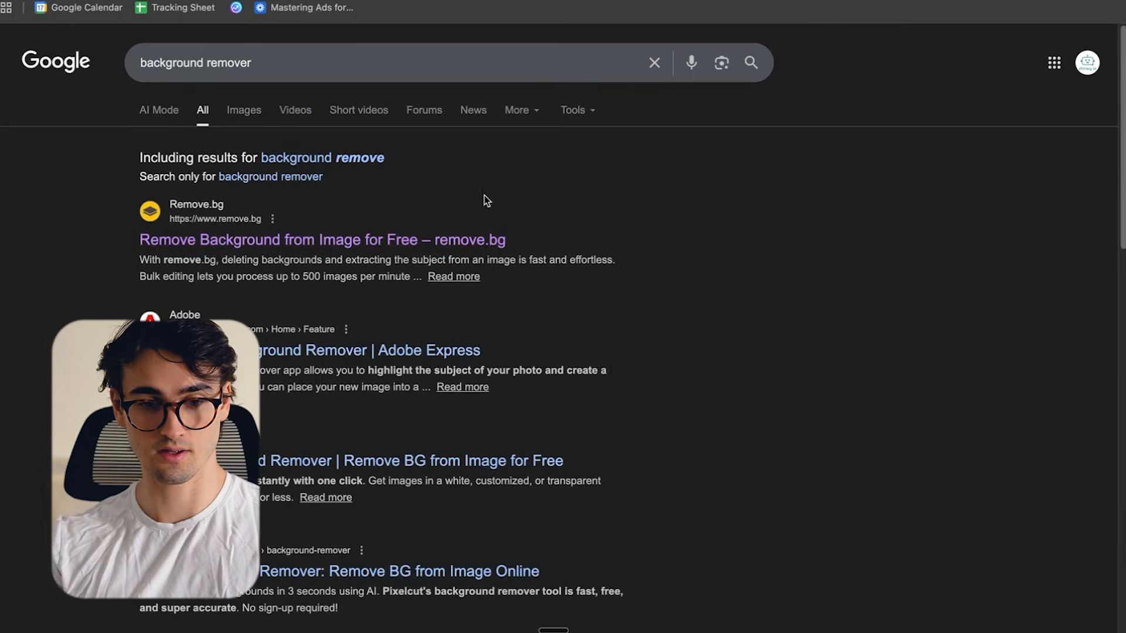
- Open remove.bg from the background remover results, paste in the logo screenshot and download the version without background
{"action": "left_click", "coordinate": [244, 228]}
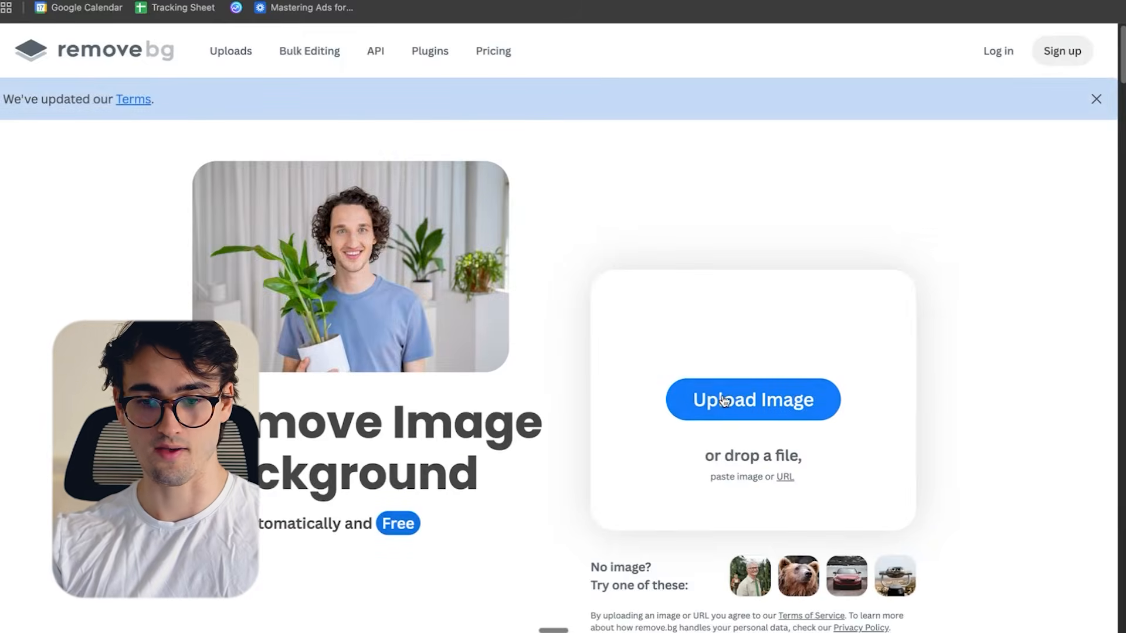
{"action": "key", "text": "ctrl+v"}
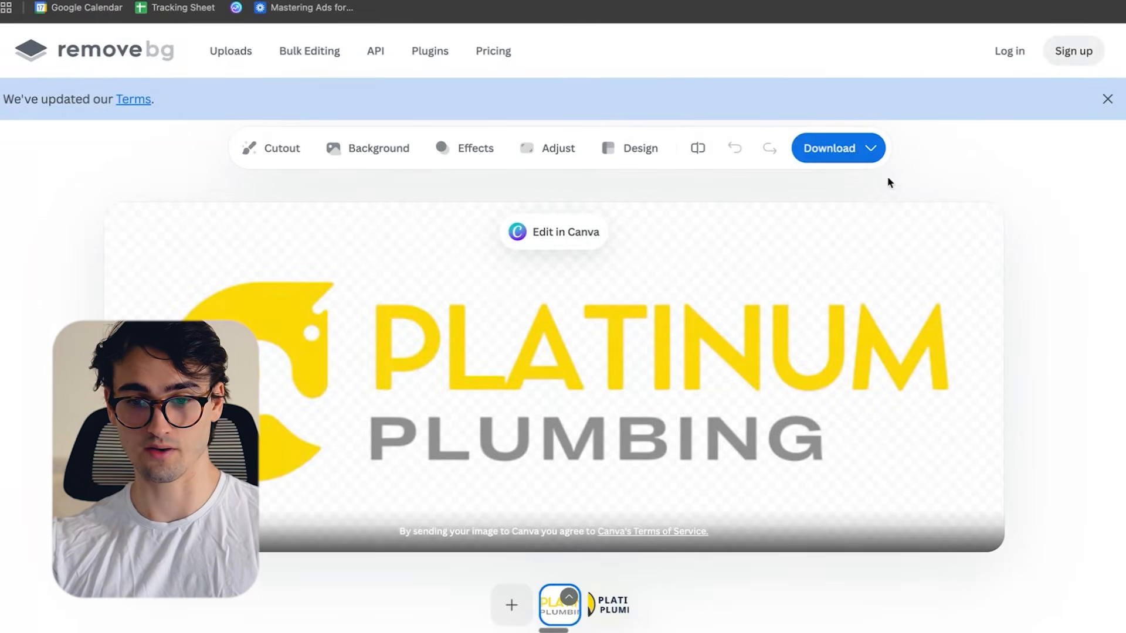
{"action": "left_click", "coordinate": [826, 151]}
{"action": "left_click", "coordinate": [810, 193]}
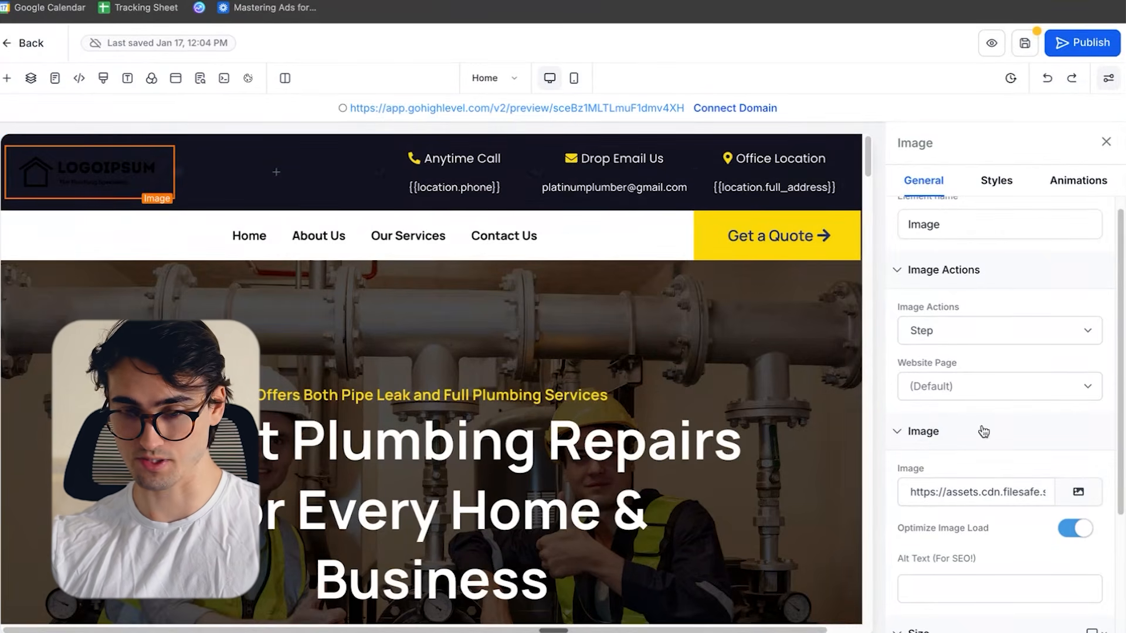
- Replace the placeholder logo in the website header with the uploaded file image-removebg-preview (8).png
{"action": "scroll", "coordinate": [1015, 435], "scroll_direction": "down", "scroll_amount": 1}
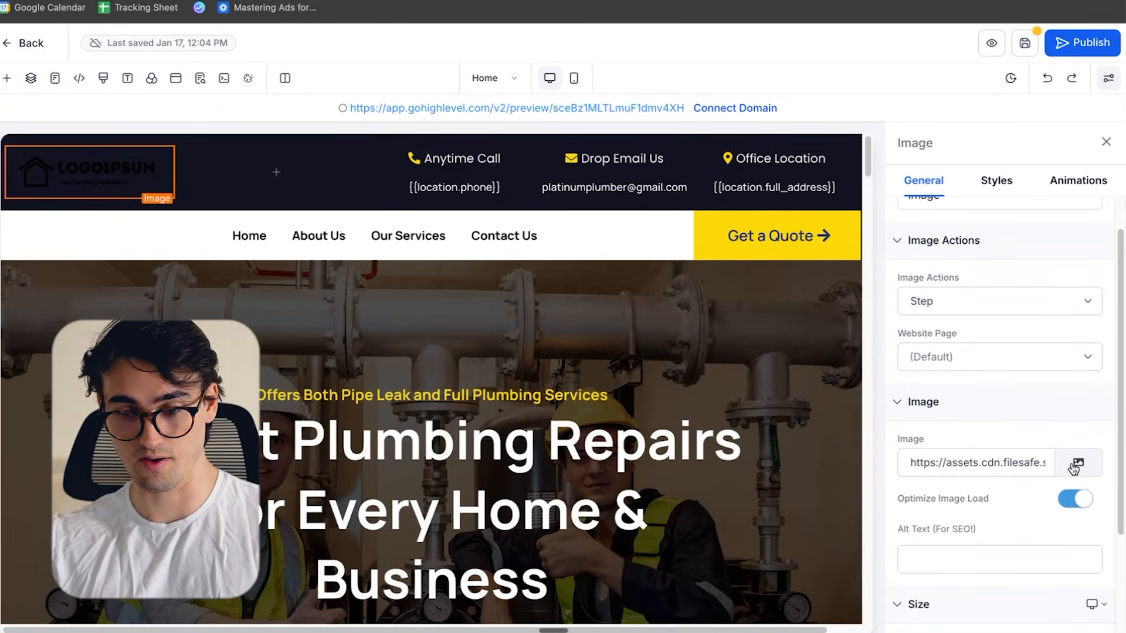
{"action": "left_click", "coordinate": [1079, 464]}
{"action": "left_click", "coordinate": [984, 141]}
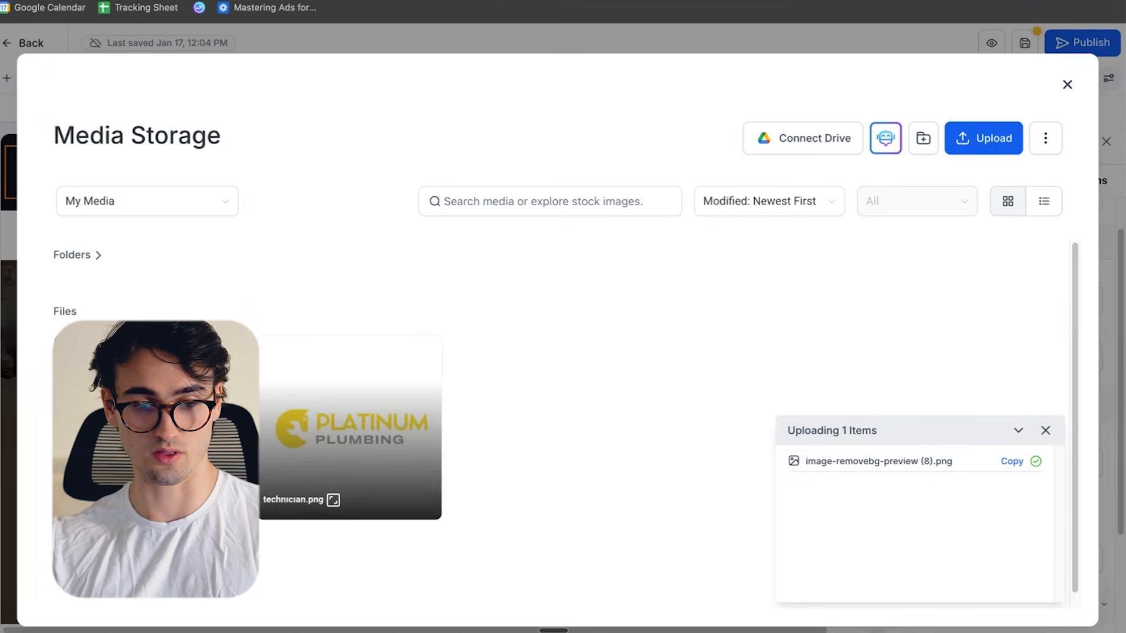
{"action": "left_click", "coordinate": [194, 428]}
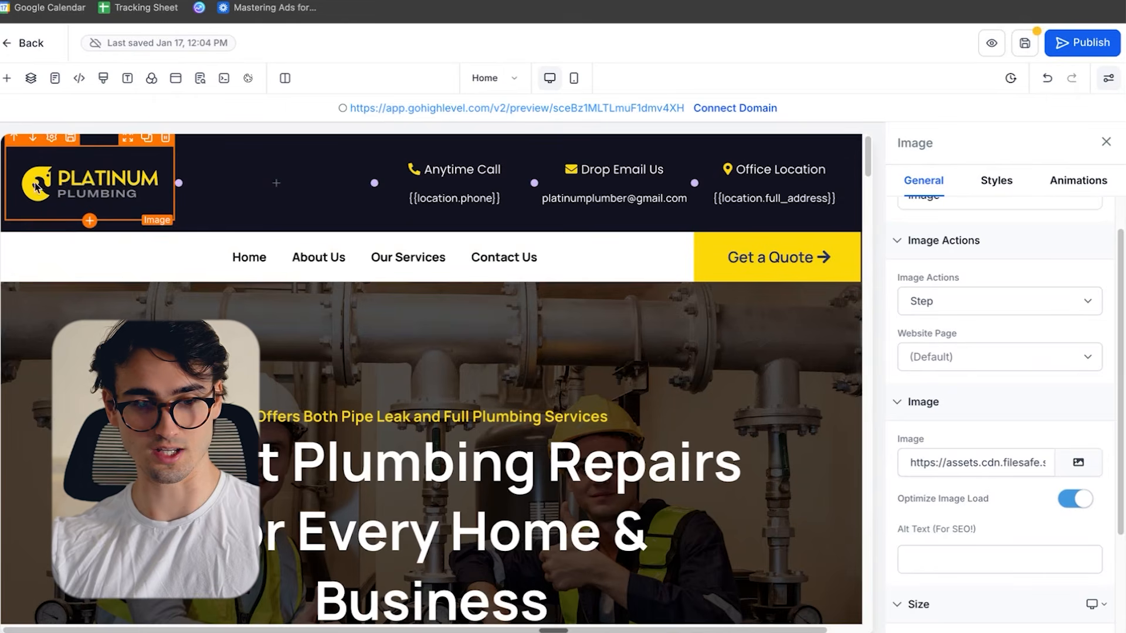
- Save the home page and open its preview to check the header with the new logo
{"action": "left_click", "coordinate": [1025, 46]}
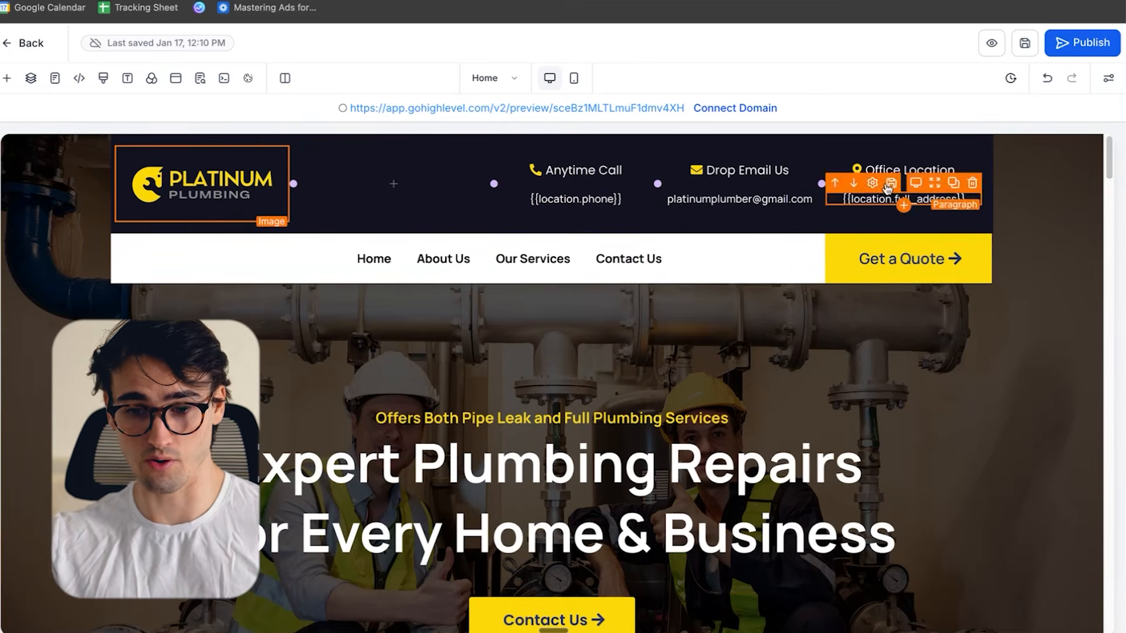
{"action": "left_click", "coordinate": [992, 44]}
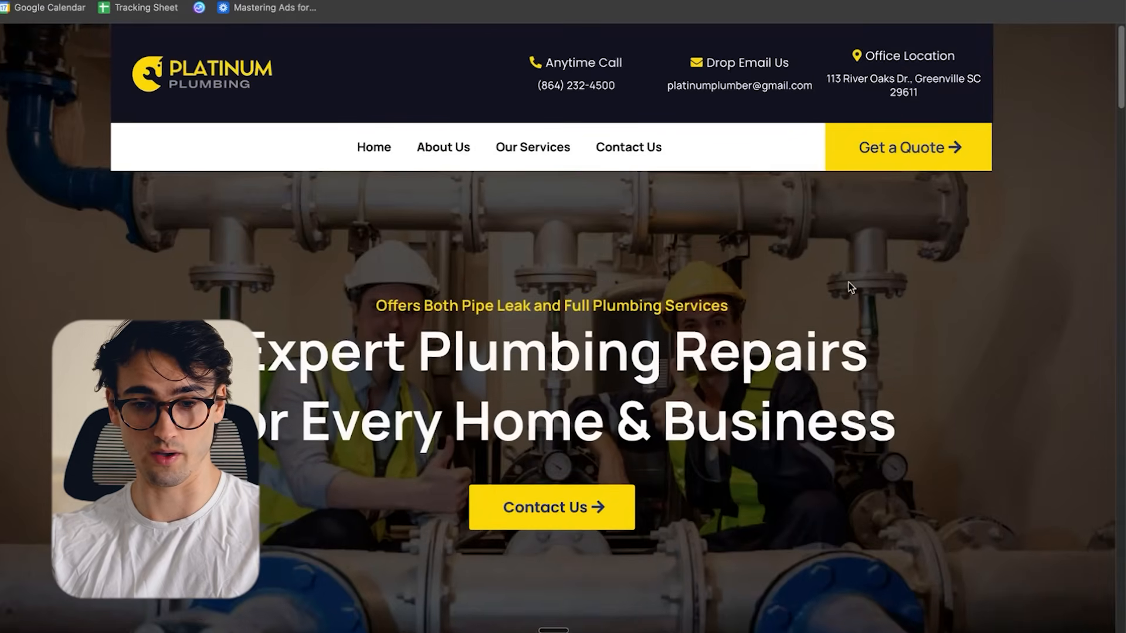
{"action": "scroll", "coordinate": [843, 309], "scroll_direction": "down", "scroll_amount": 11}
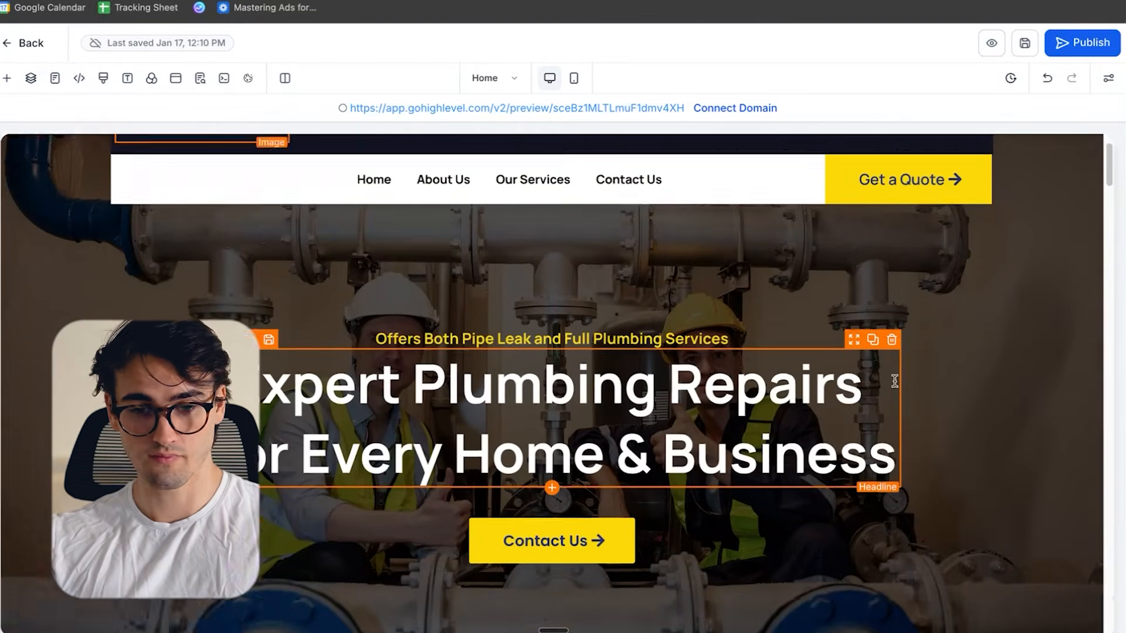
- Examine the previewed page, then check the text colour options of the yellow tagline "Offers Both Pipe Leak and Full Plumbing Services"
{"action": "scroll", "coordinate": [888, 384], "scroll_direction": "up", "scroll_amount": 1}
{"action": "scroll", "coordinate": [879, 380], "scroll_direction": "down", "scroll_amount": 1}
{"action": "scroll", "coordinate": [867, 375], "scroll_direction": "down", "scroll_amount": 2}
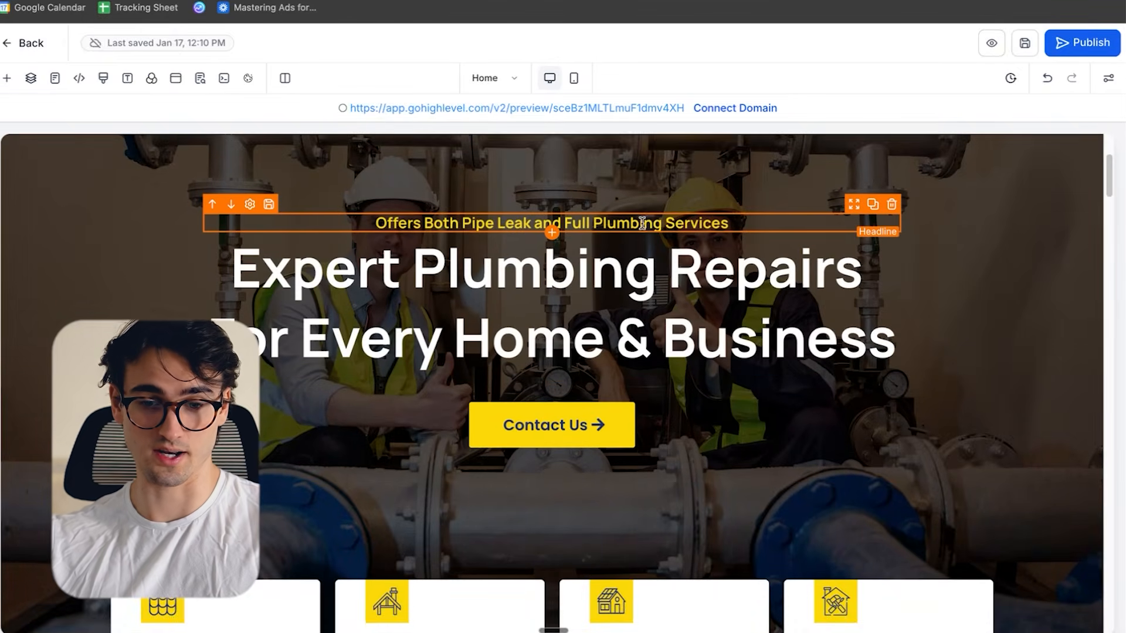
{"action": "left_click", "coordinate": [583, 225]}
{"action": "left_click_drag", "start_coordinate": [540, 215], "coordinate": [252, 222]}
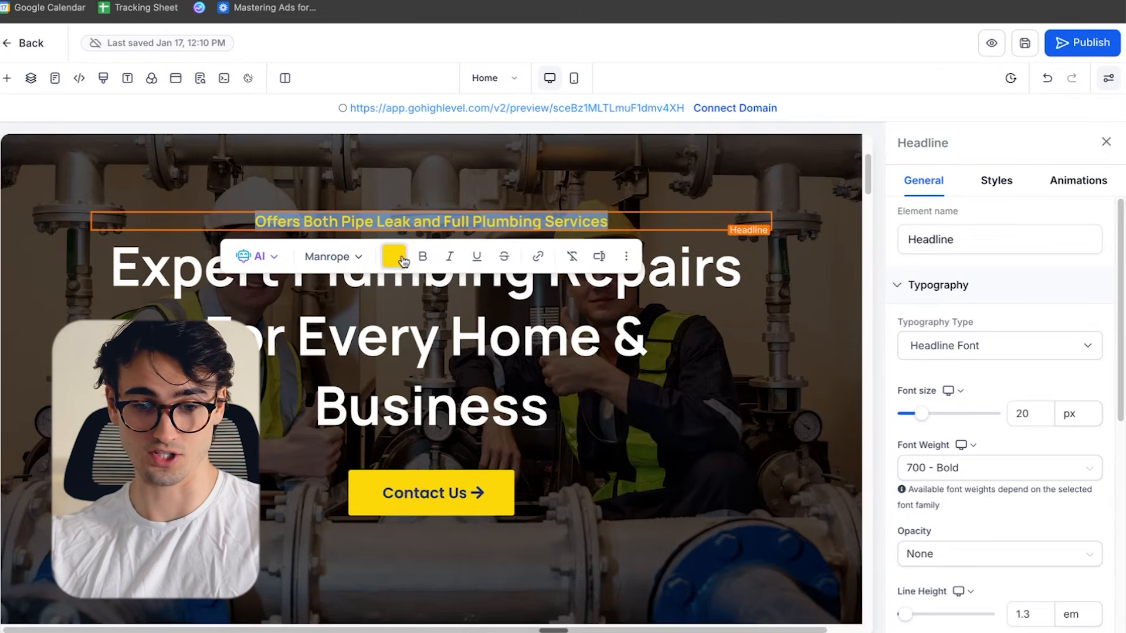
{"action": "left_click", "coordinate": [393, 256]}
{"action": "scroll", "coordinate": [605, 586], "scroll_direction": "down", "scroll_amount": 1}
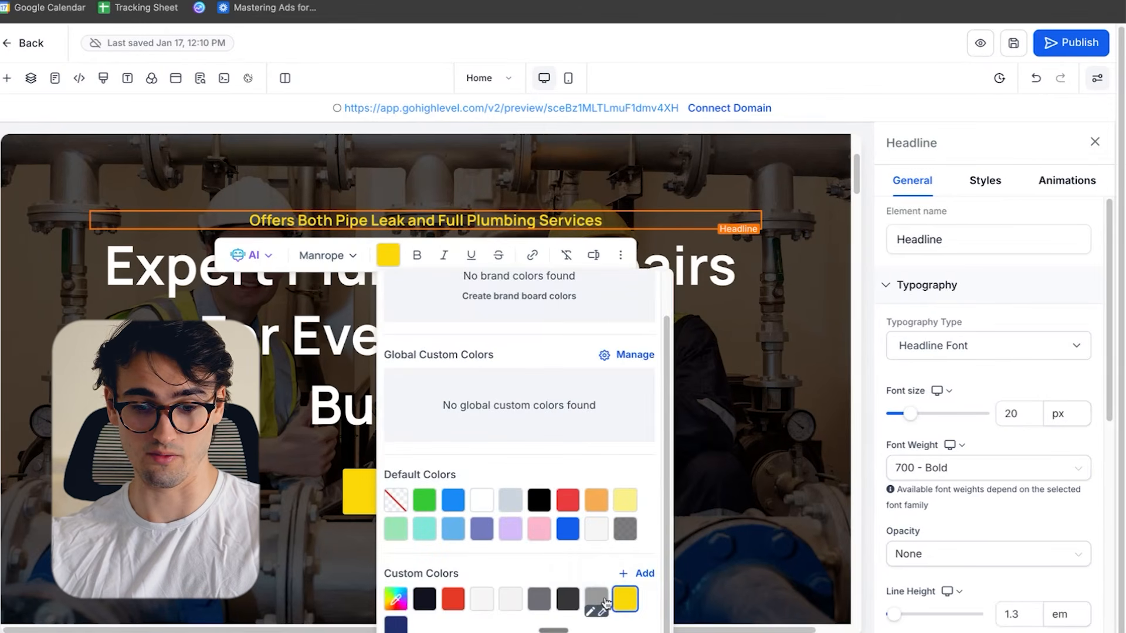
{"action": "left_click", "coordinate": [789, 410]}
- Replace PLUMBTECH with PLATINUM PLUMBING in the small About headline above "We're Globally Trusted Plumbing Solutions"
{"action": "scroll", "coordinate": [647, 384], "scroll_direction": "down", "scroll_amount": 2}
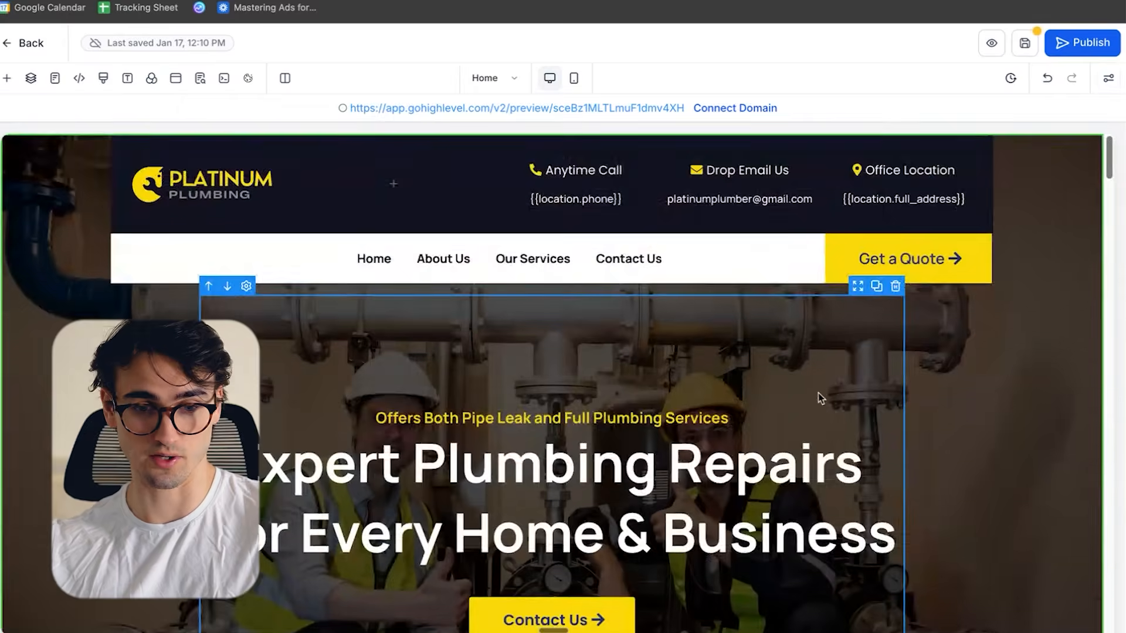
{"action": "scroll", "coordinate": [595, 431], "scroll_direction": "down", "scroll_amount": 5}
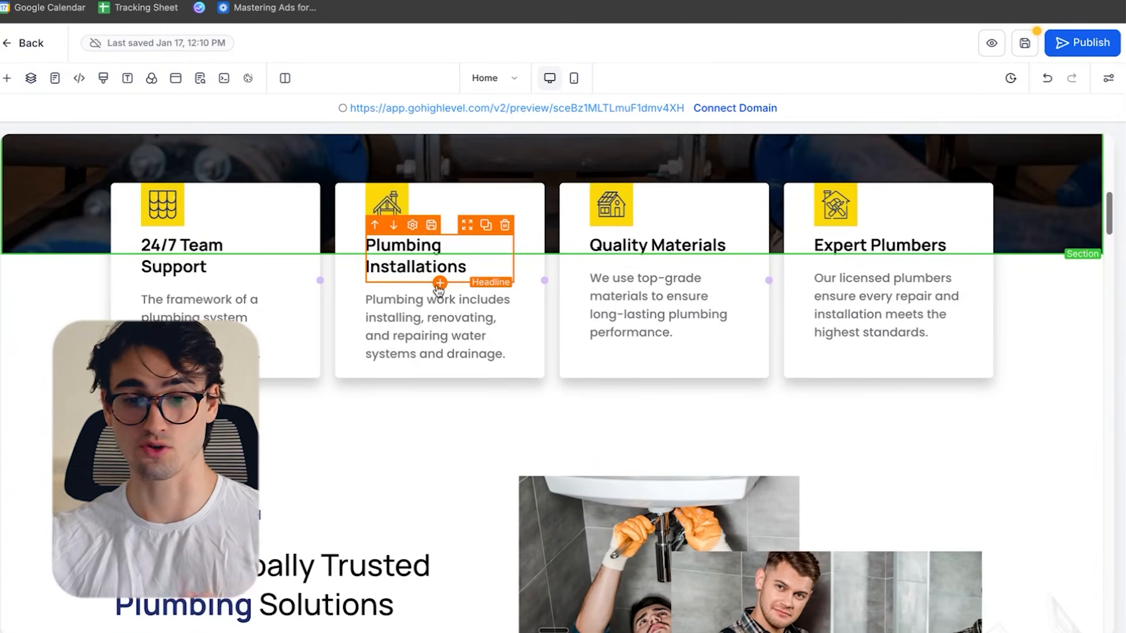
{"action": "scroll", "coordinate": [794, 311], "scroll_direction": "down", "scroll_amount": 5}
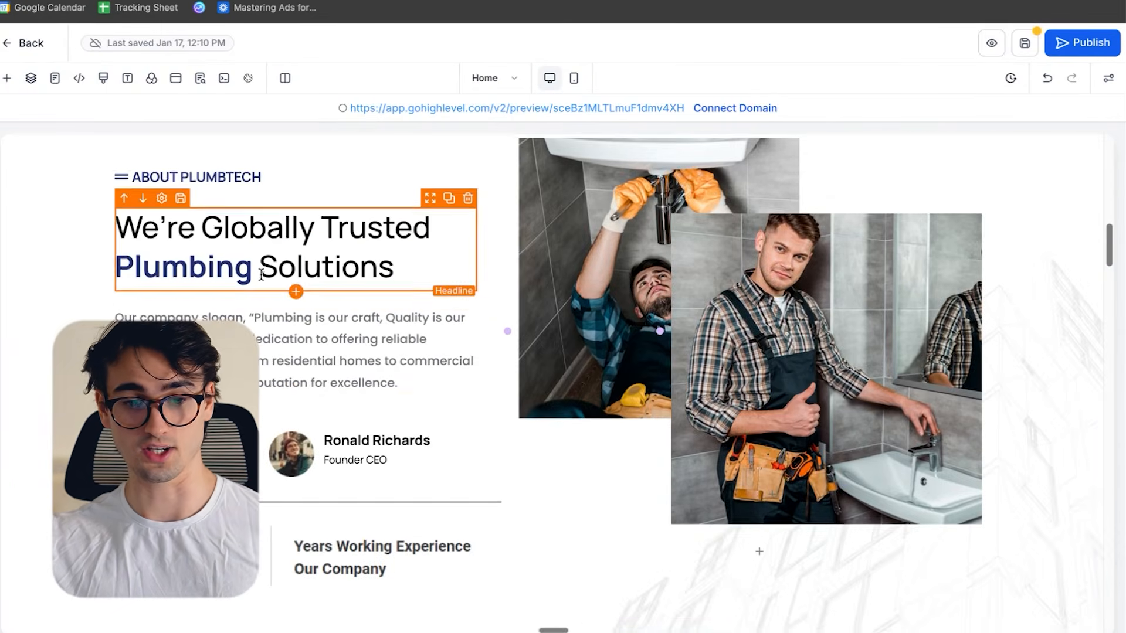
{"action": "scroll", "coordinate": [328, 422], "scroll_direction": "up", "scroll_amount": 4}
{"action": "left_click", "coordinate": [248, 428]}
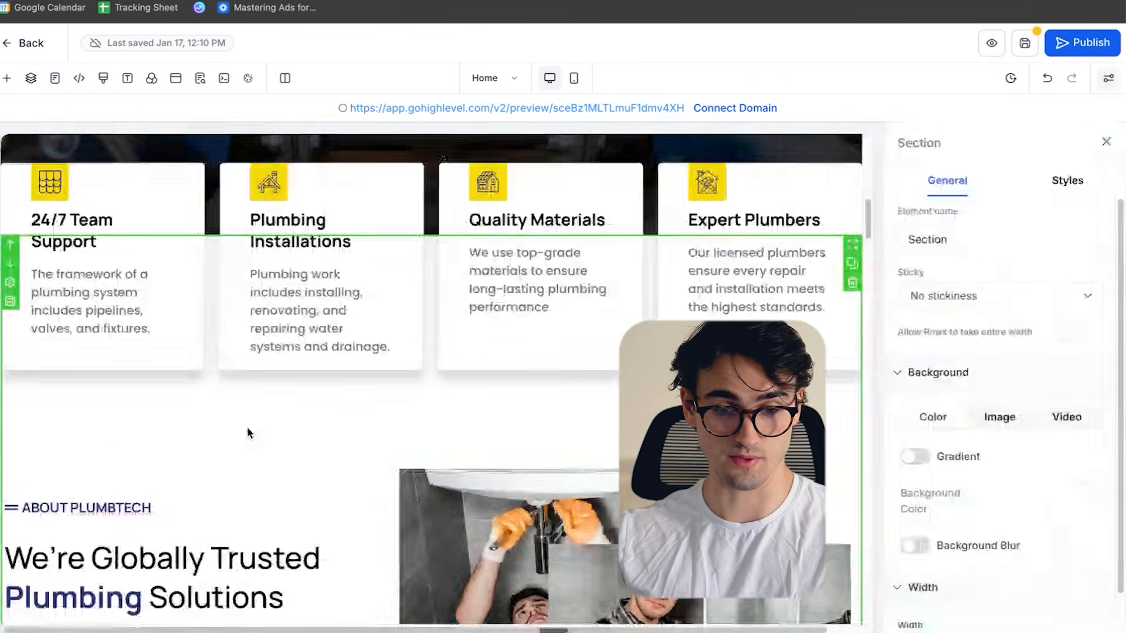
{"action": "scroll", "coordinate": [266, 372], "scroll_direction": "down", "scroll_amount": 2}
{"action": "left_click", "coordinate": [101, 376]}
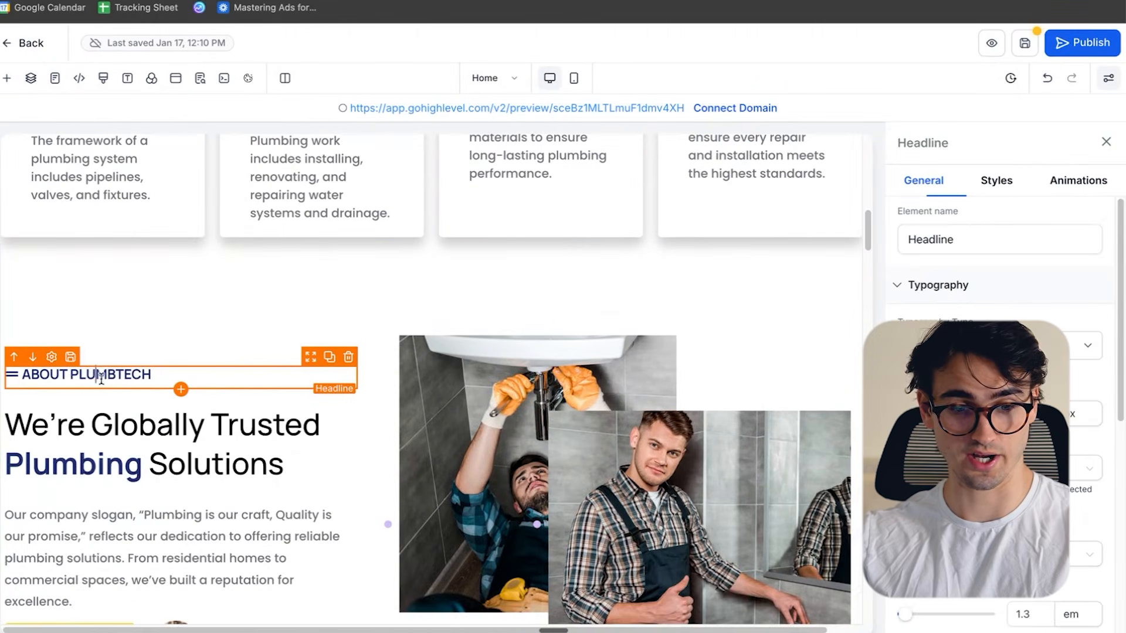
{"action": "double_click", "coordinate": [105, 372]}
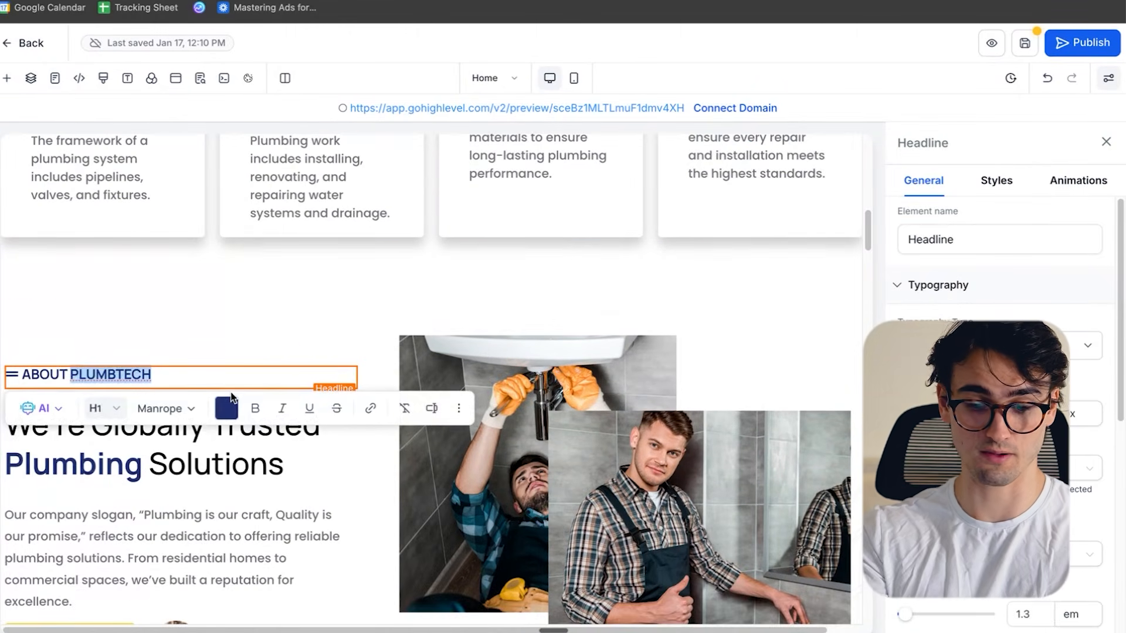
{"action": "type", "text": "PLA"}
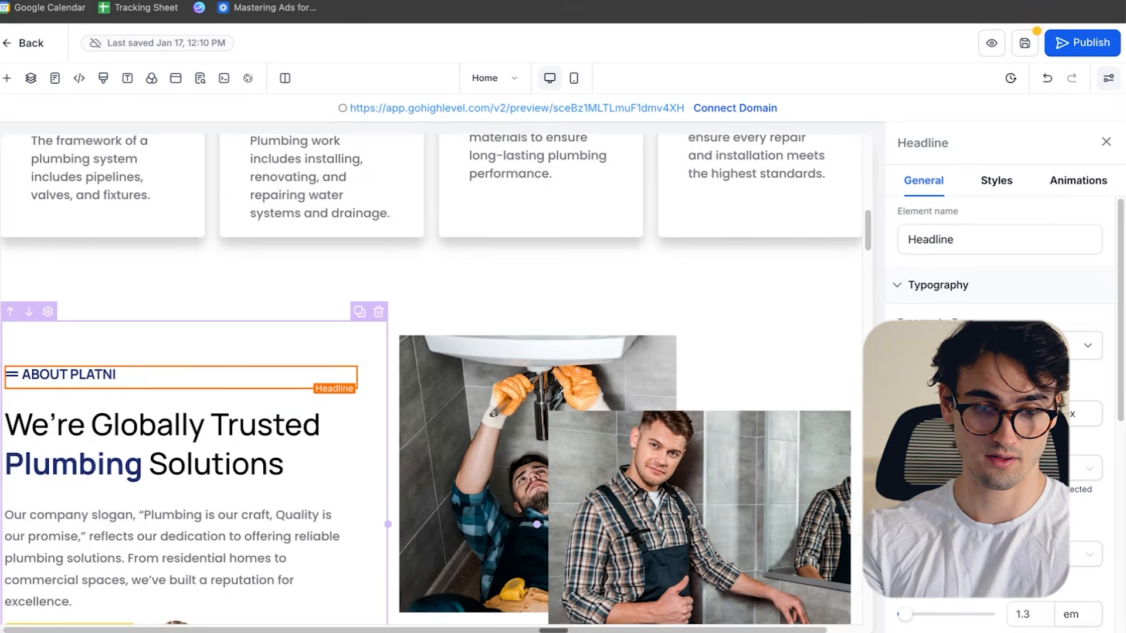
{"action": "type", "text": "TINUM PLUMBIN"}
{"action": "type", "text": "G"}
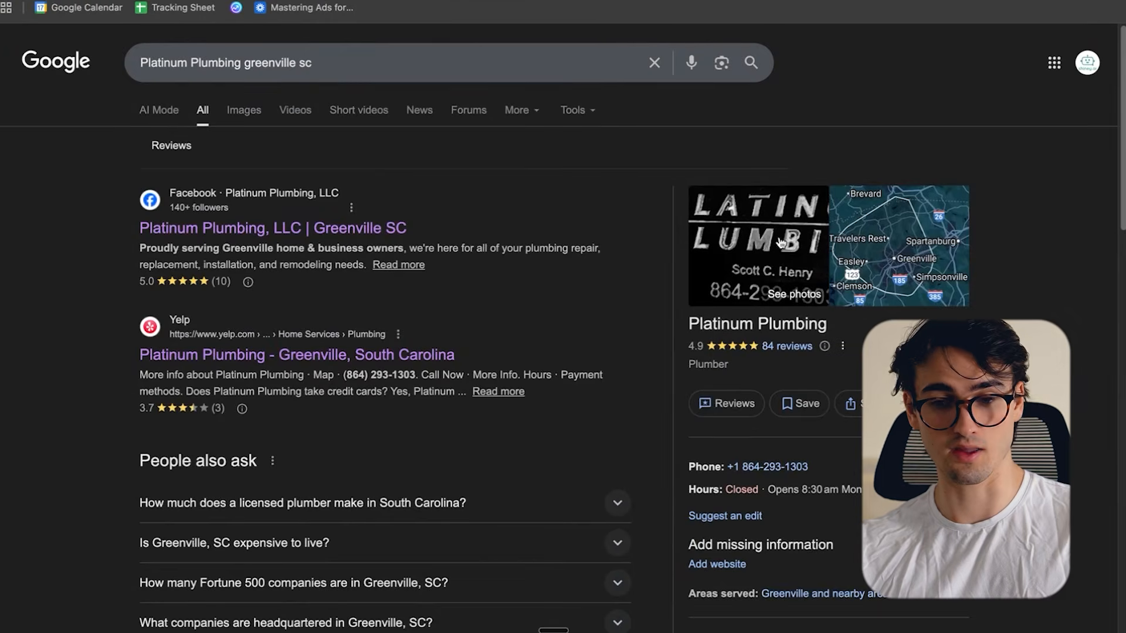
- Find the photo of two men standing together in Platinum Plumbing's Google business photos and save it to the computer
{"action": "left_click", "coordinate": [780, 242]}
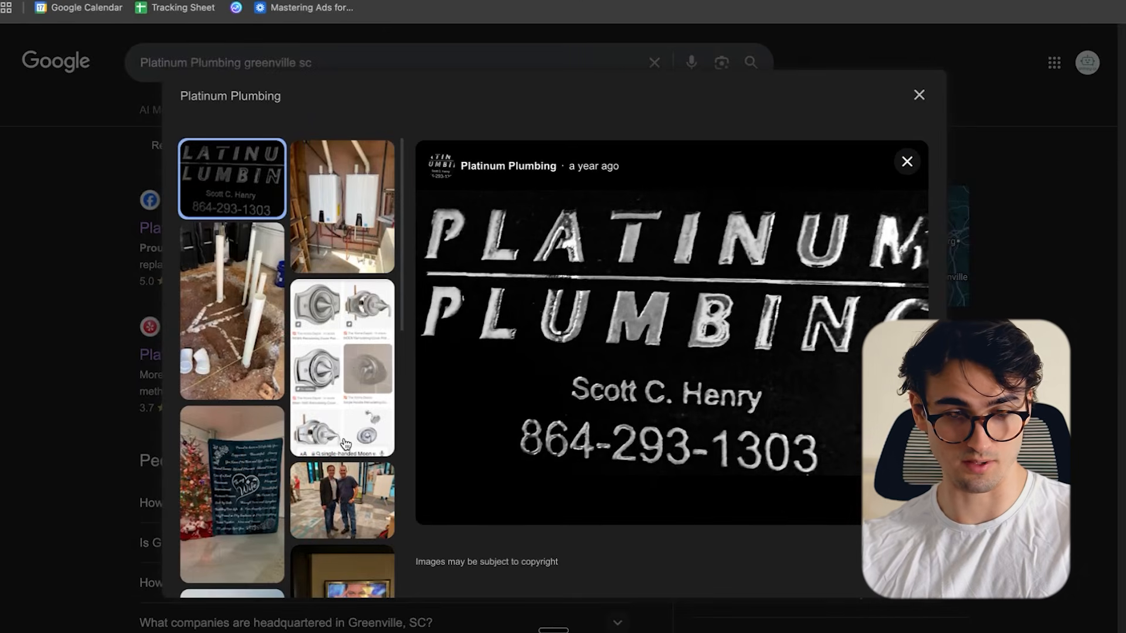
{"action": "scroll", "coordinate": [368, 223], "scroll_direction": "down", "scroll_amount": 2}
{"action": "left_click", "coordinate": [342, 380]}
{"action": "right_click", "coordinate": [706, 288]}
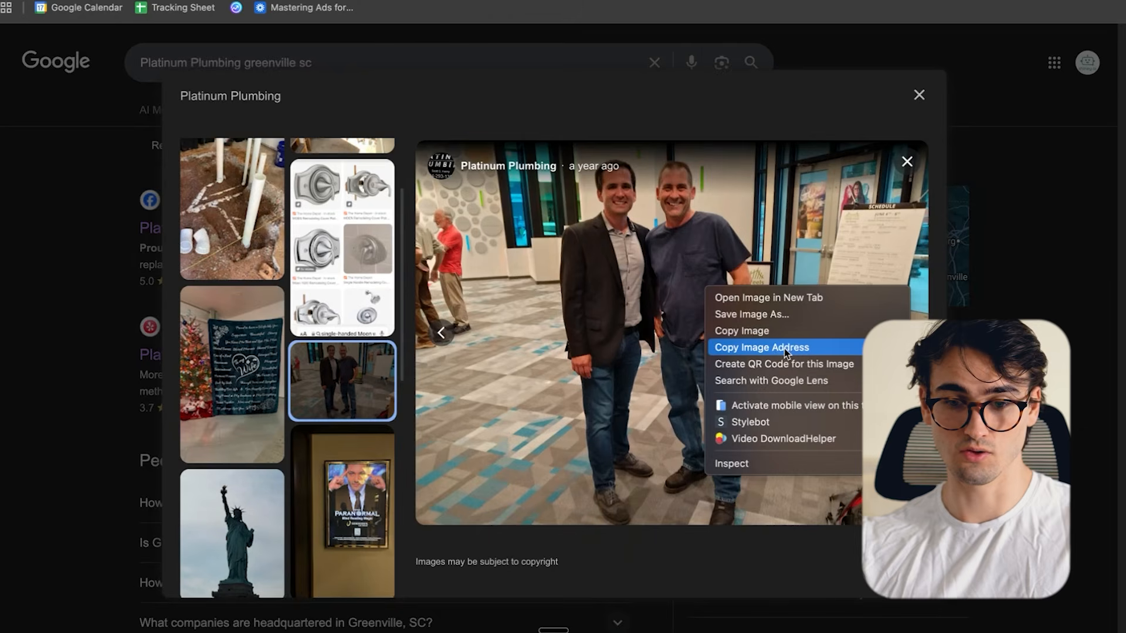
{"action": "left_click", "coordinate": [758, 314]}
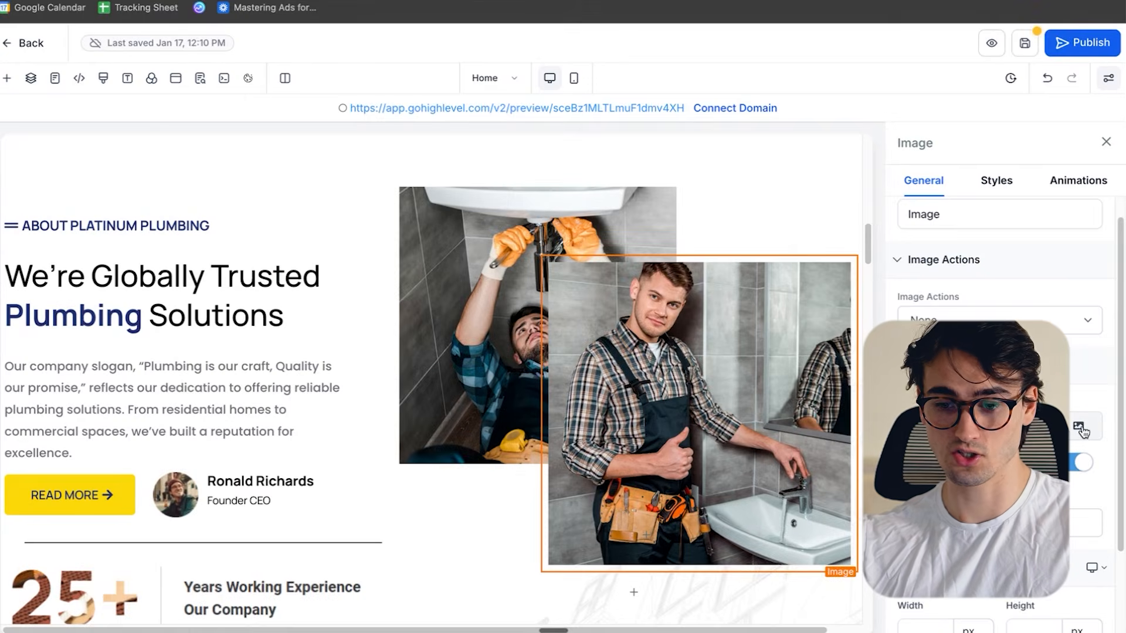
- Upload the saved photo 2024-01-29.webp, use it as the front image of the About section, and save the page
{"action": "left_click", "coordinate": [1079, 429]}
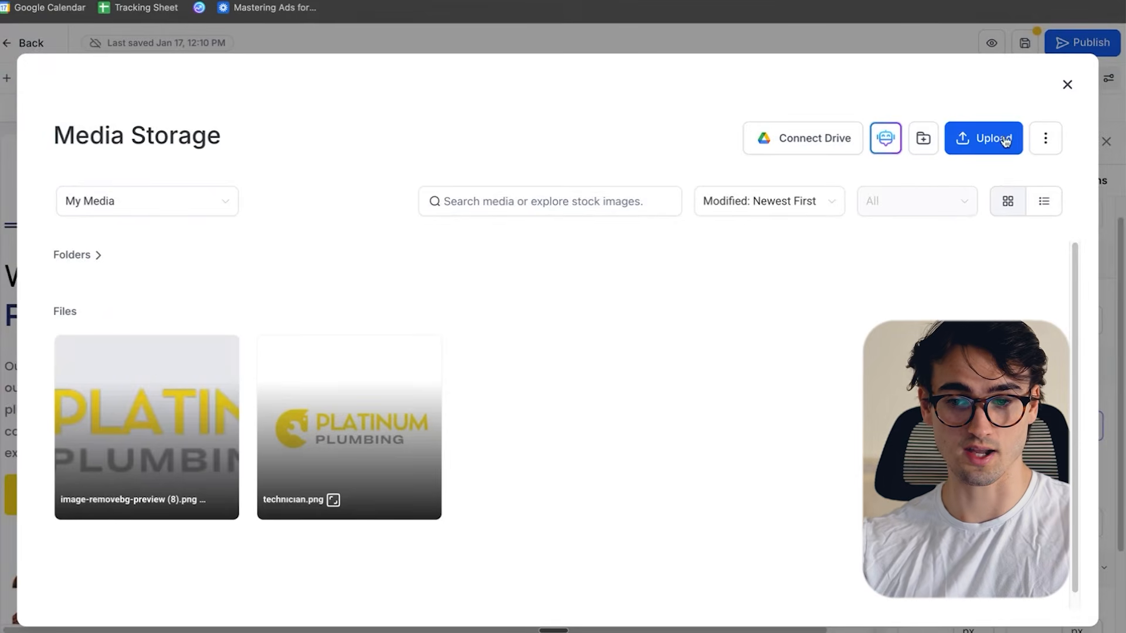
{"action": "left_click", "coordinate": [995, 144]}
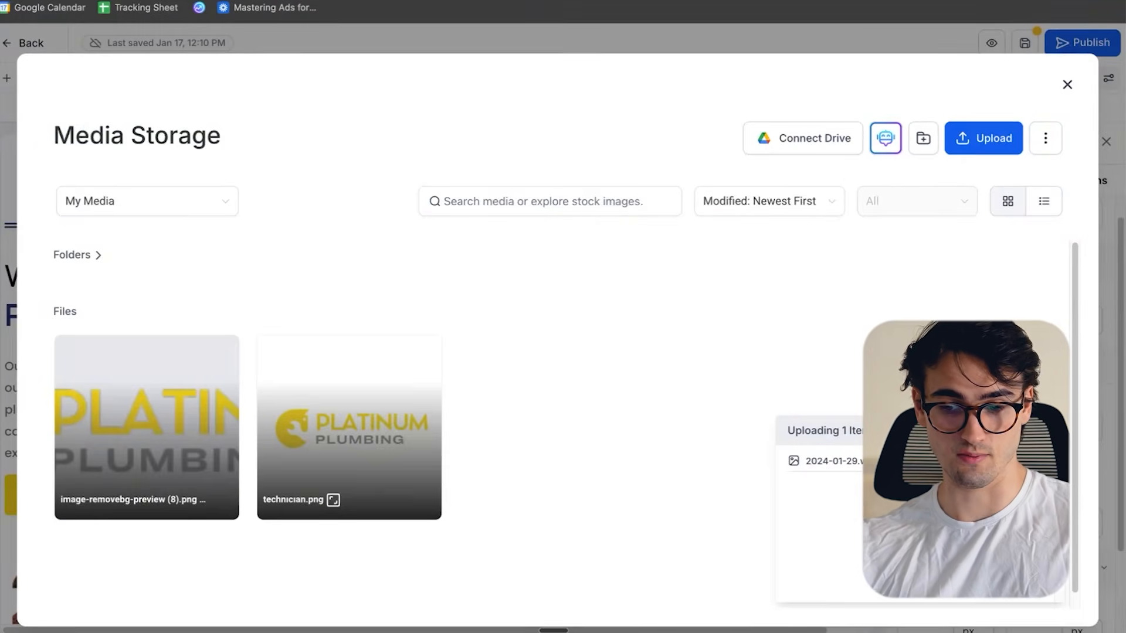
{"action": "left_click", "coordinate": [164, 425]}
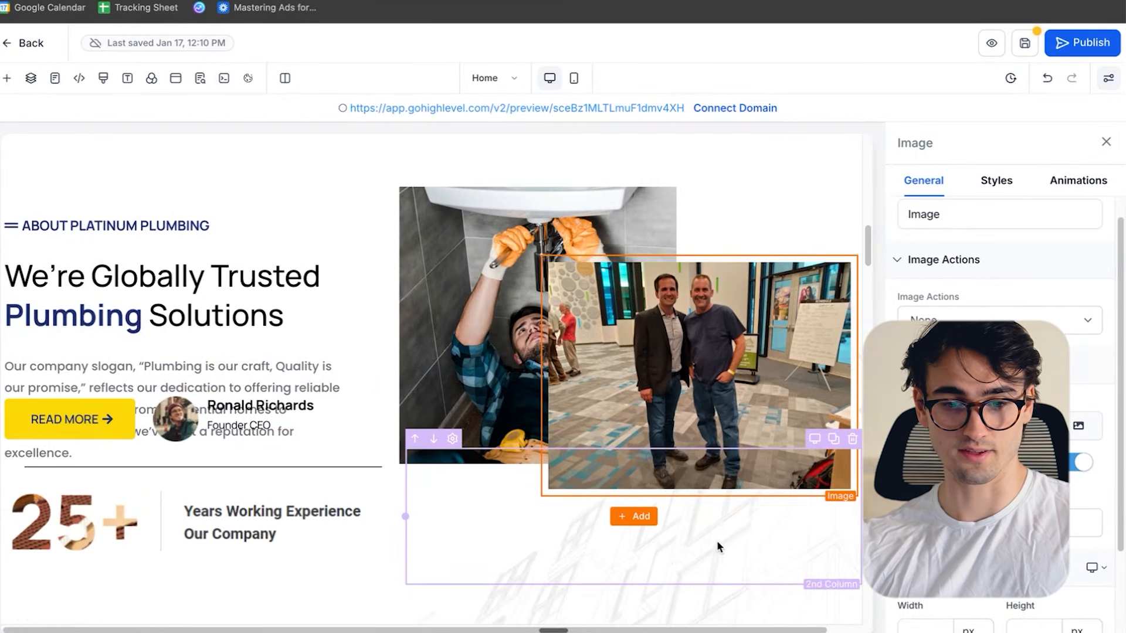
{"action": "scroll", "coordinate": [719, 493], "scroll_direction": "up", "scroll_amount": 5}
{"action": "scroll", "coordinate": [720, 472], "scroll_direction": "down", "scroll_amount": 7}
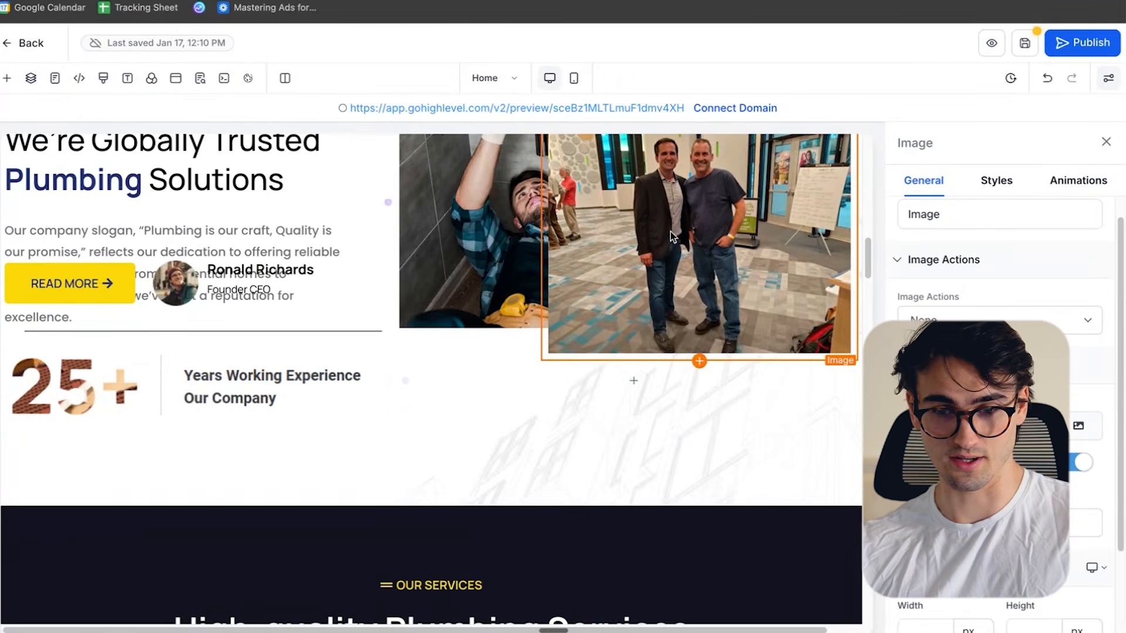
{"action": "left_click", "coordinate": [1036, 45]}
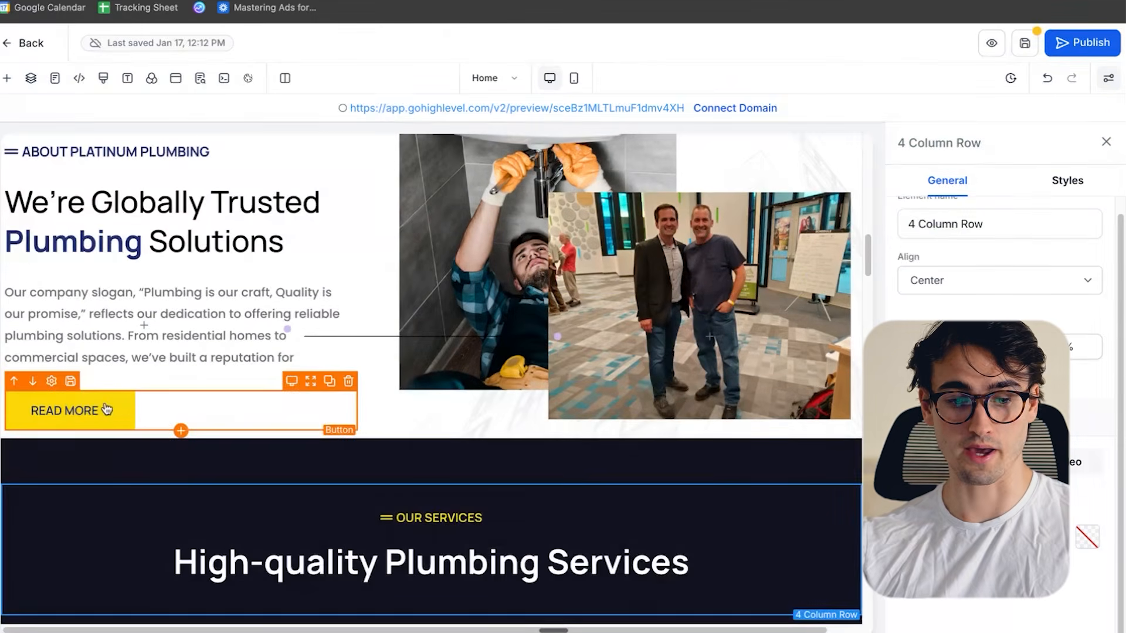
- Review the home page's About, hero, services, experience and team sections for template content that needs changing
{"action": "left_click", "coordinate": [224, 417]}
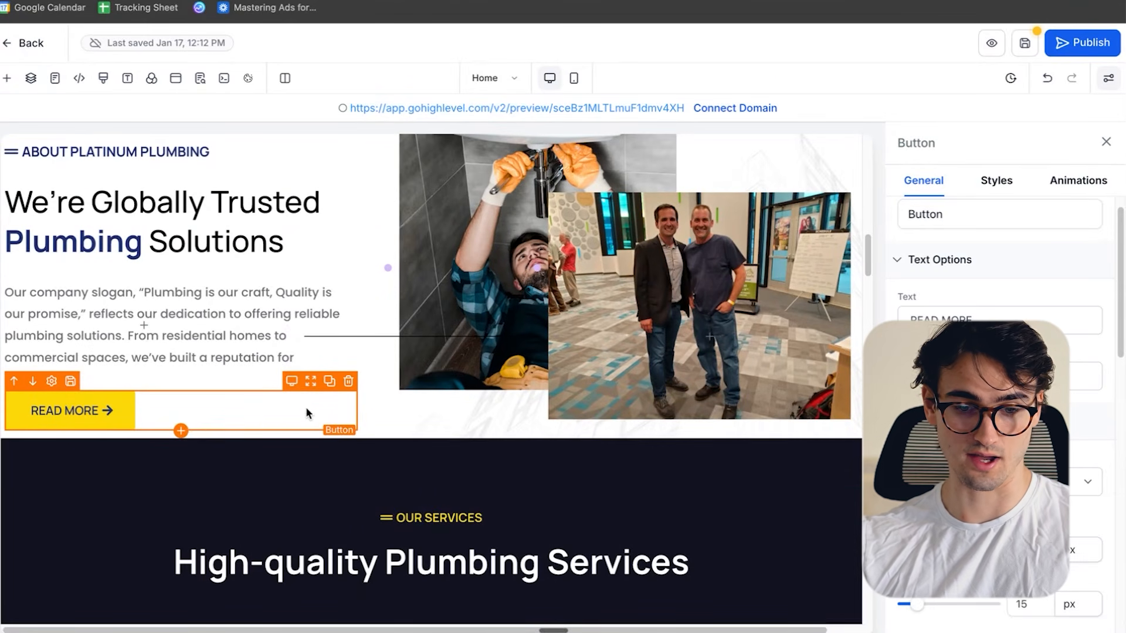
{"action": "left_click", "coordinate": [476, 520]}
{"action": "left_click_drag", "start_coordinate": [806, 480], "coordinate": [600, 437]}
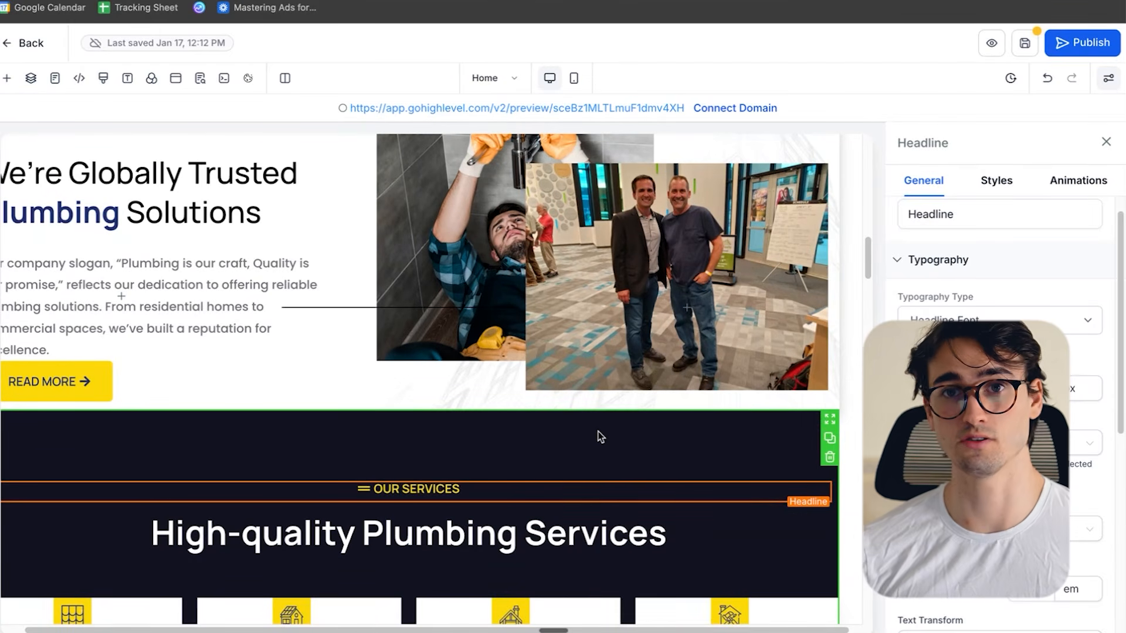
{"action": "scroll", "coordinate": [598, 437], "scroll_direction": "up", "scroll_amount": 10}
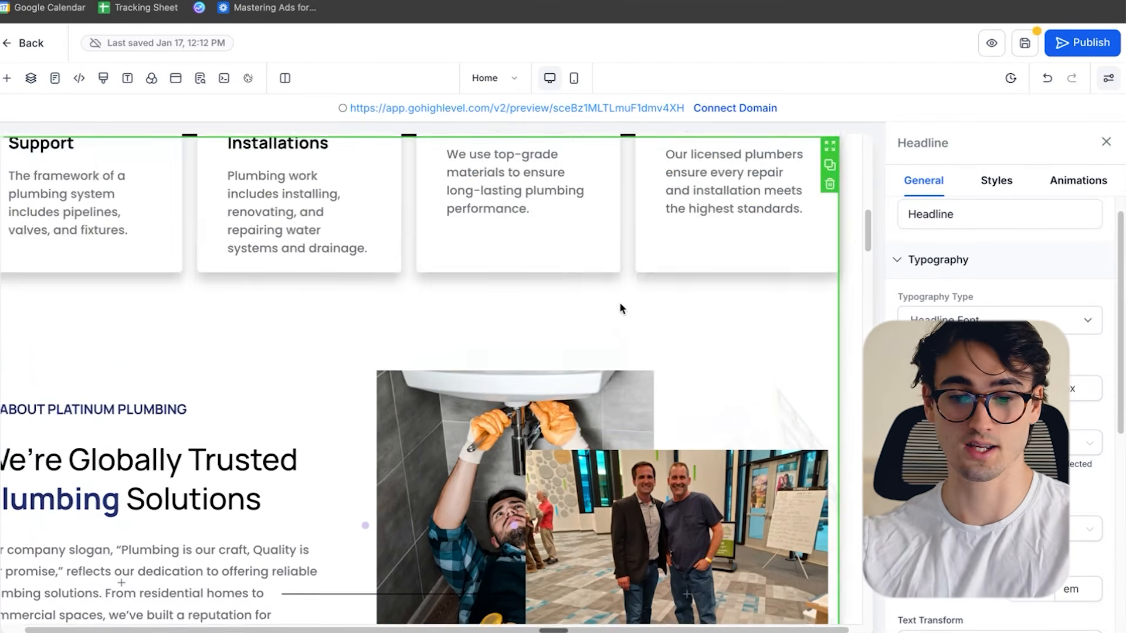
{"action": "scroll", "coordinate": [665, 362], "scroll_direction": "up", "scroll_amount": 7}
{"action": "scroll", "coordinate": [711, 369], "scroll_direction": "down", "scroll_amount": 3}
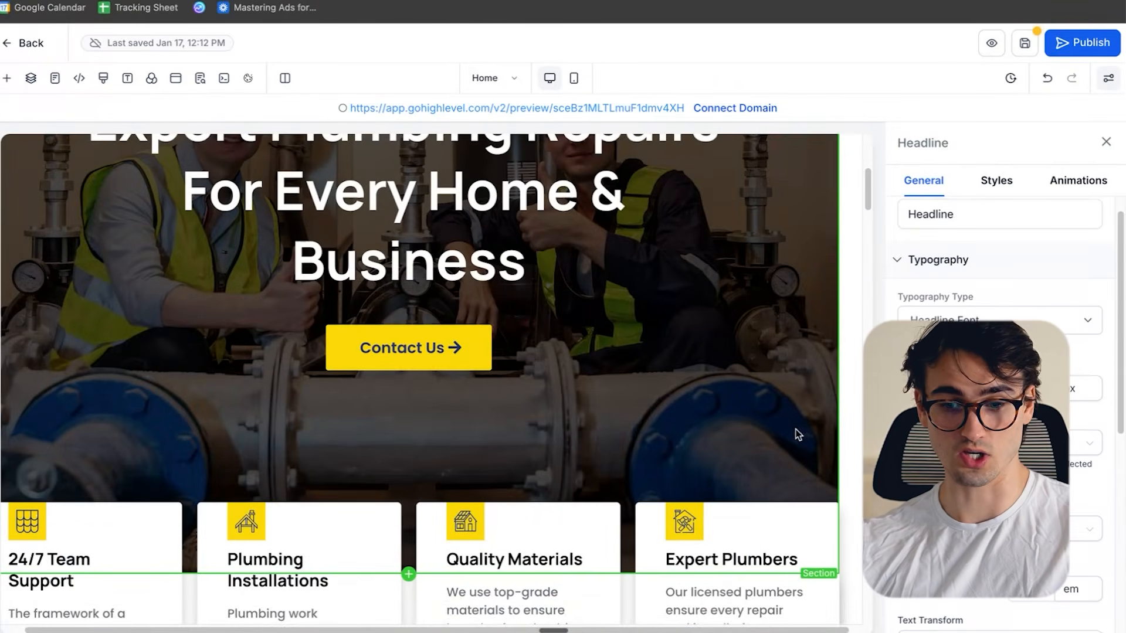
{"action": "left_click", "coordinate": [561, 286]}
{"action": "scroll", "coordinate": [378, 351], "scroll_direction": "up", "scroll_amount": 8}
{"action": "scroll", "coordinate": [601, 346], "scroll_direction": "down", "scroll_amount": 18}
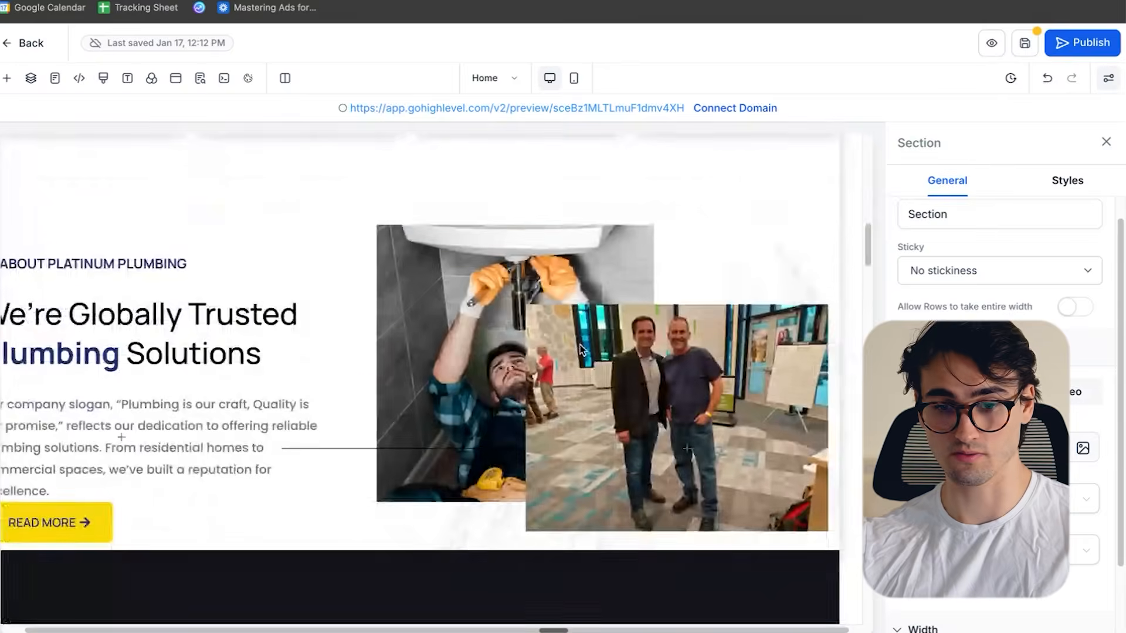
{"action": "scroll", "coordinate": [583, 350], "scroll_direction": "down", "scroll_amount": 20}
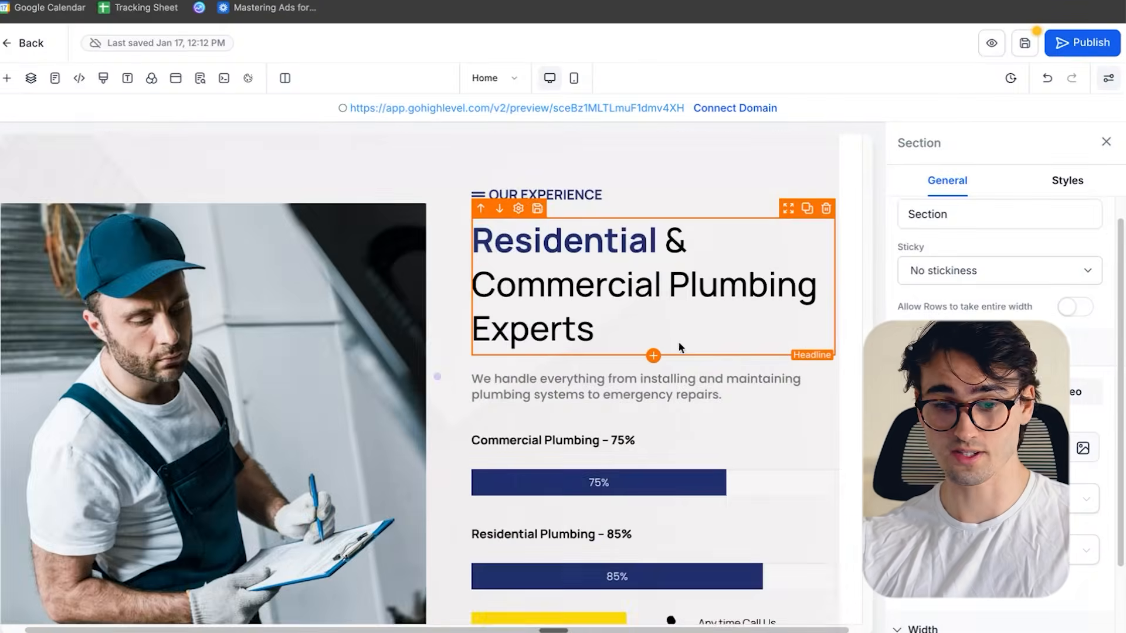
{"action": "scroll", "coordinate": [680, 347], "scroll_direction": "down", "scroll_amount": 7}
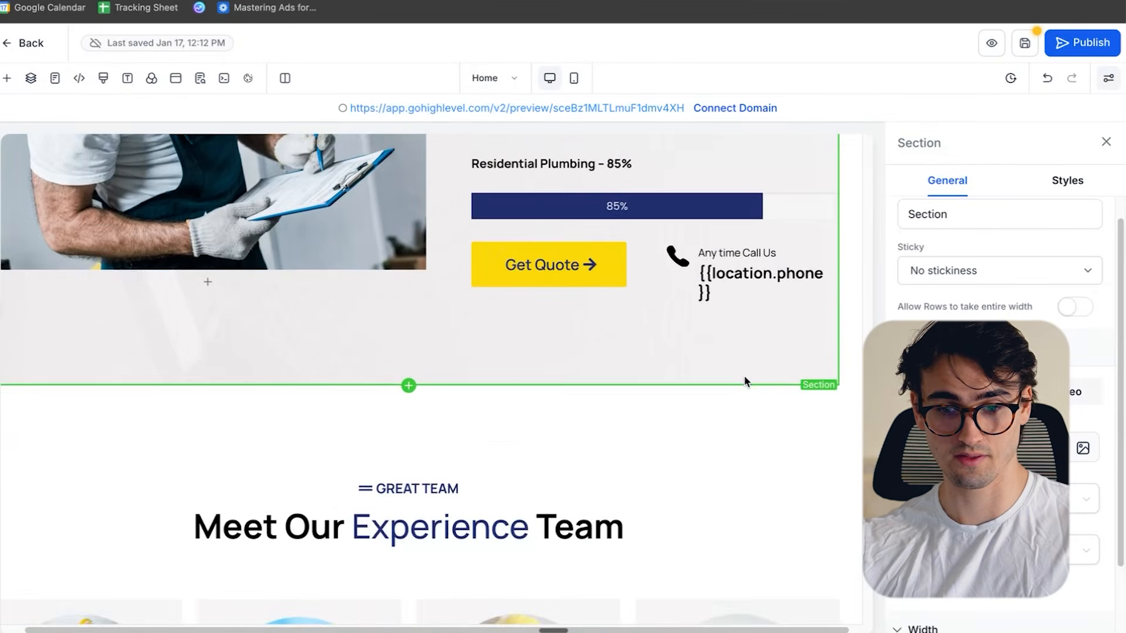
{"action": "scroll", "coordinate": [746, 381], "scroll_direction": "down", "scroll_amount": 5}
{"action": "left_click", "coordinate": [1105, 141]}
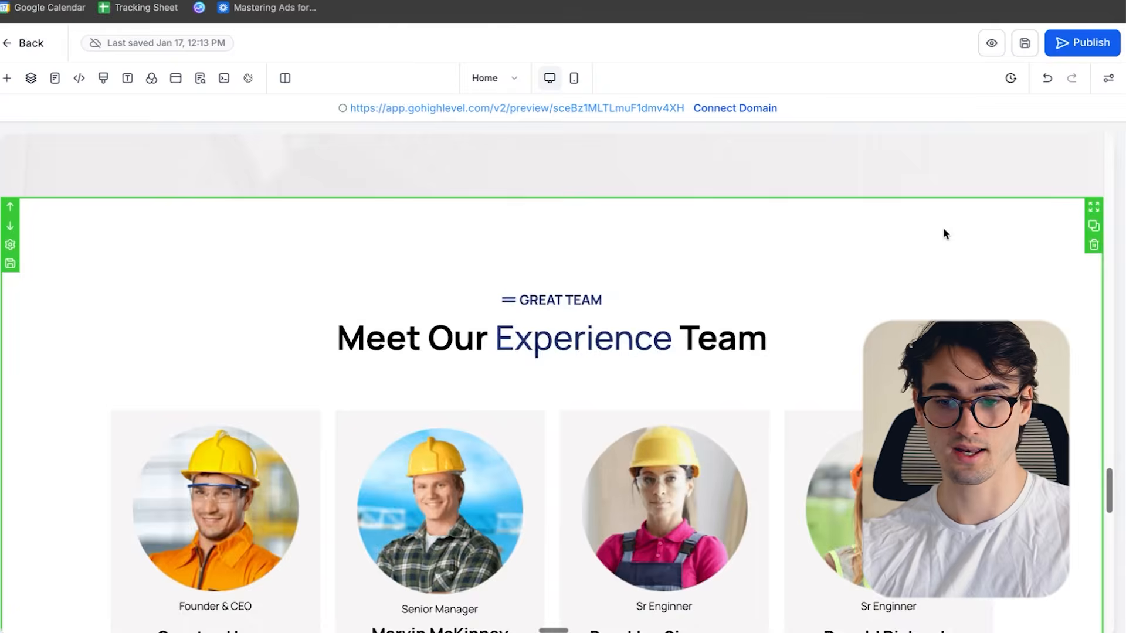
{"action": "scroll", "coordinate": [997, 234], "scroll_direction": "down", "scroll_amount": 11}
{"action": "scroll", "coordinate": [1015, 236], "scroll_direction": "up", "scroll_amount": 5}
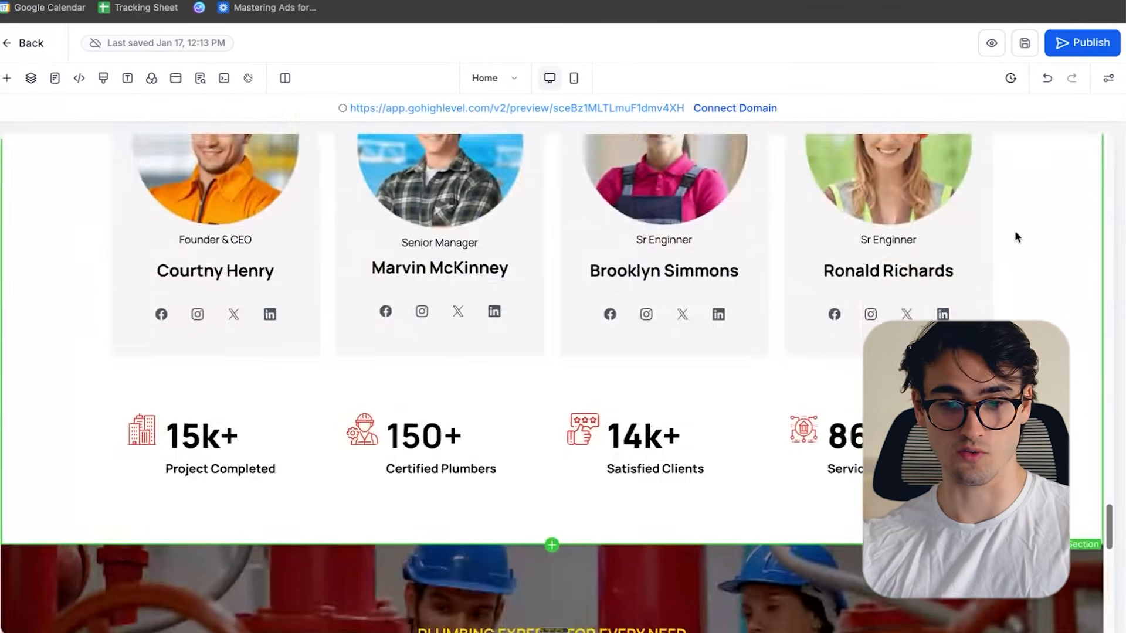
- Delete the "Meet Our Experience Team" section from the home page
{"action": "scroll", "coordinate": [1016, 237], "scroll_direction": "up", "scroll_amount": 5}
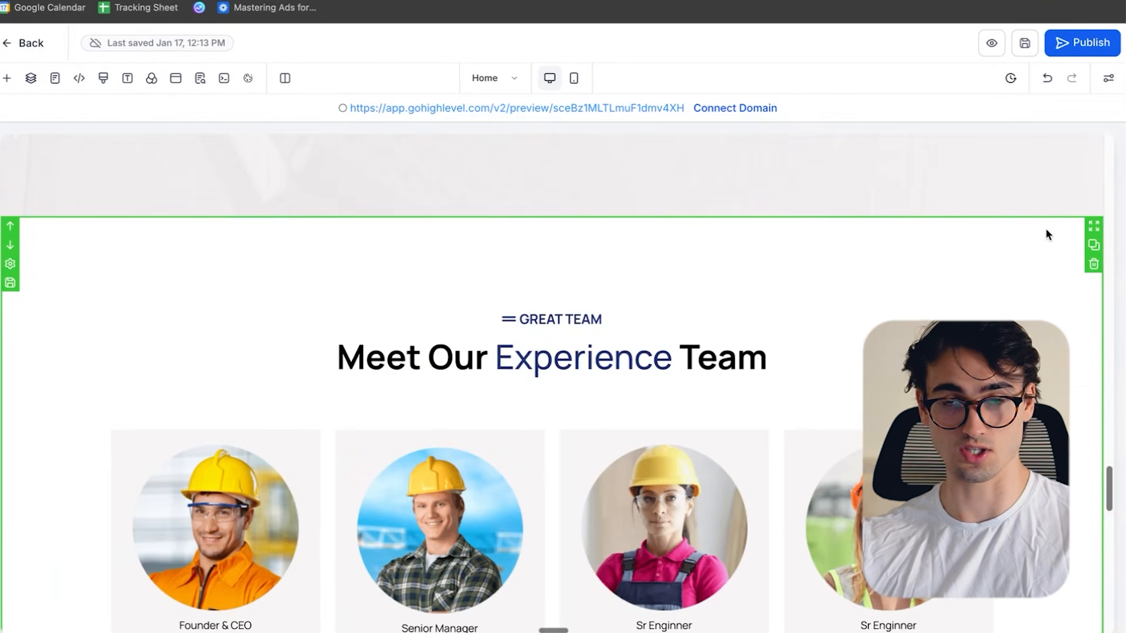
{"action": "left_click", "coordinate": [1093, 264]}
{"action": "scroll", "coordinate": [991, 224], "scroll_direction": "down", "scroll_amount": 2}
{"action": "scroll", "coordinate": [967, 200], "scroll_direction": "up", "scroll_amount": 4}
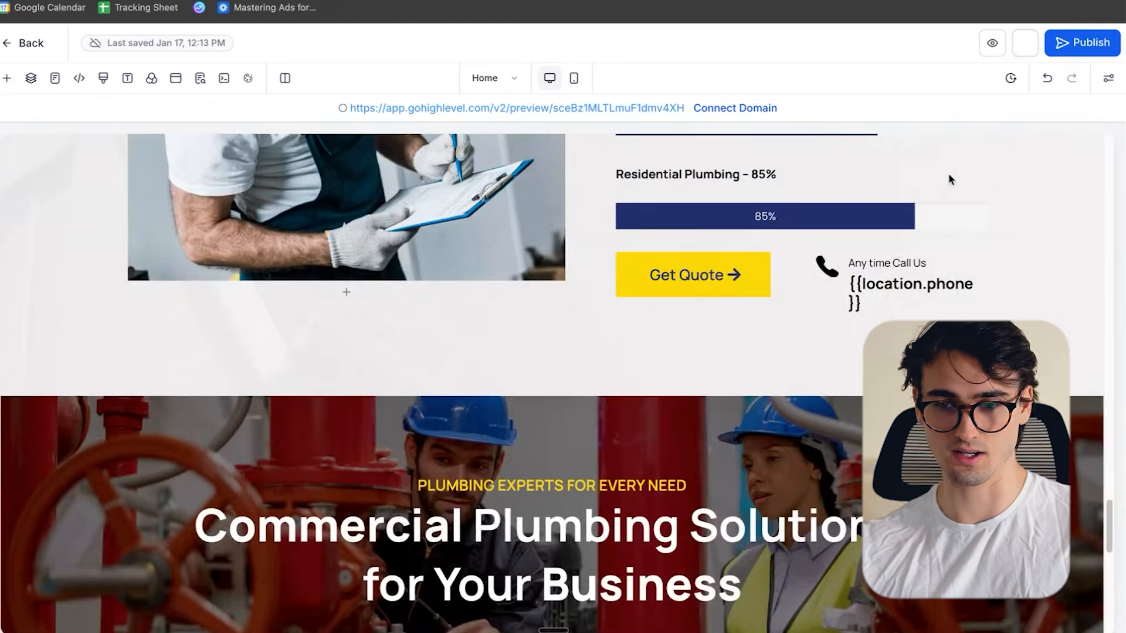
- Replace the placeholder logo in the footer with image-removebg-preview (8).png from the media storage and save the page
{"action": "scroll", "coordinate": [337, 344], "scroll_direction": "down", "scroll_amount": 15}
{"action": "left_click", "coordinate": [201, 354]}
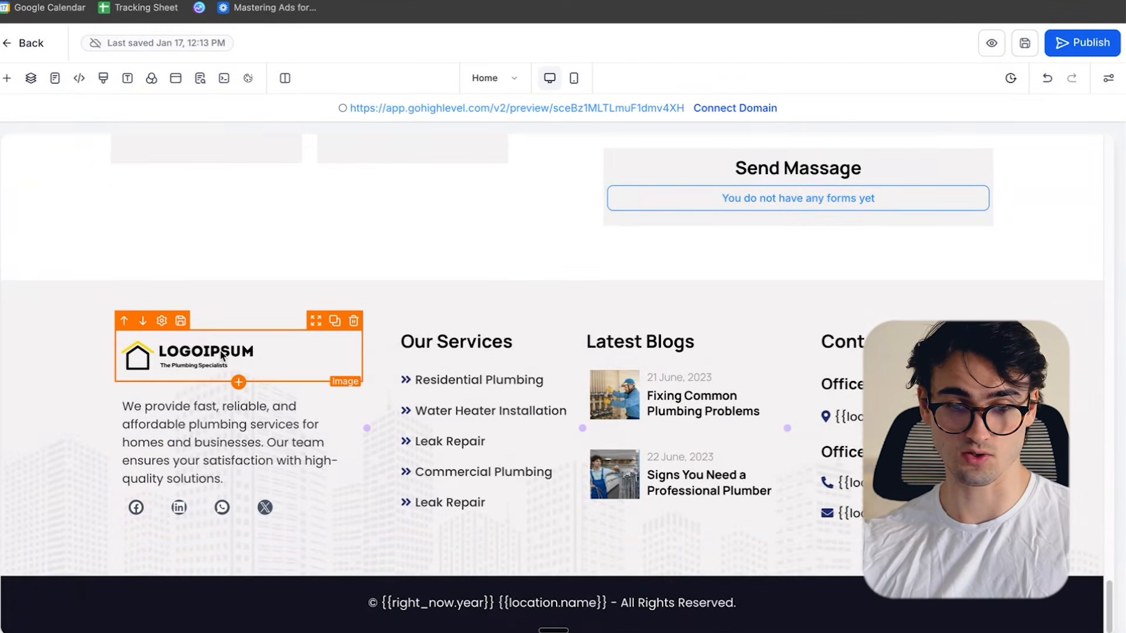
{"action": "left_click", "coordinate": [212, 354]}
{"action": "scroll", "coordinate": [1095, 429], "scroll_direction": "down", "scroll_amount": 1}
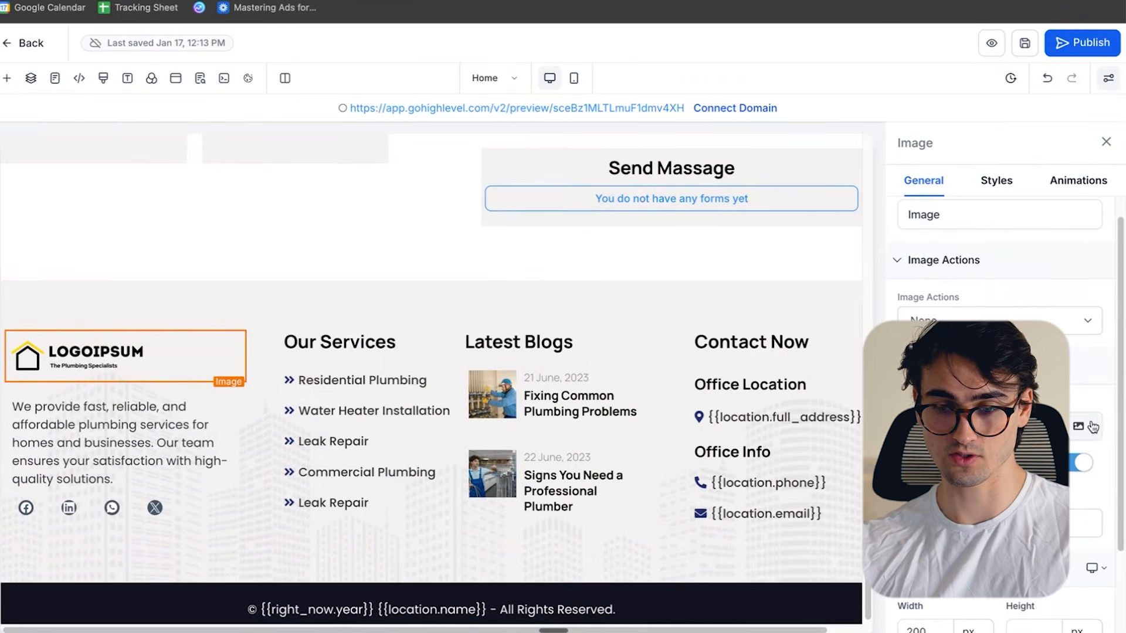
{"action": "left_click", "coordinate": [1080, 429]}
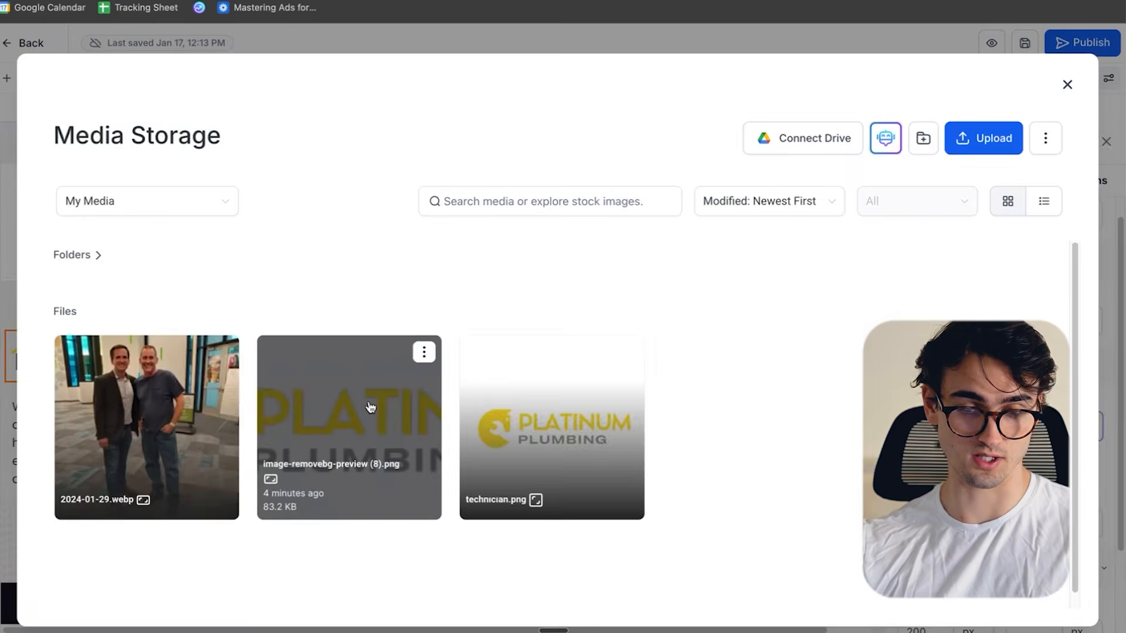
{"action": "left_click", "coordinate": [418, 409]}
{"action": "left_click", "coordinate": [1020, 42]}
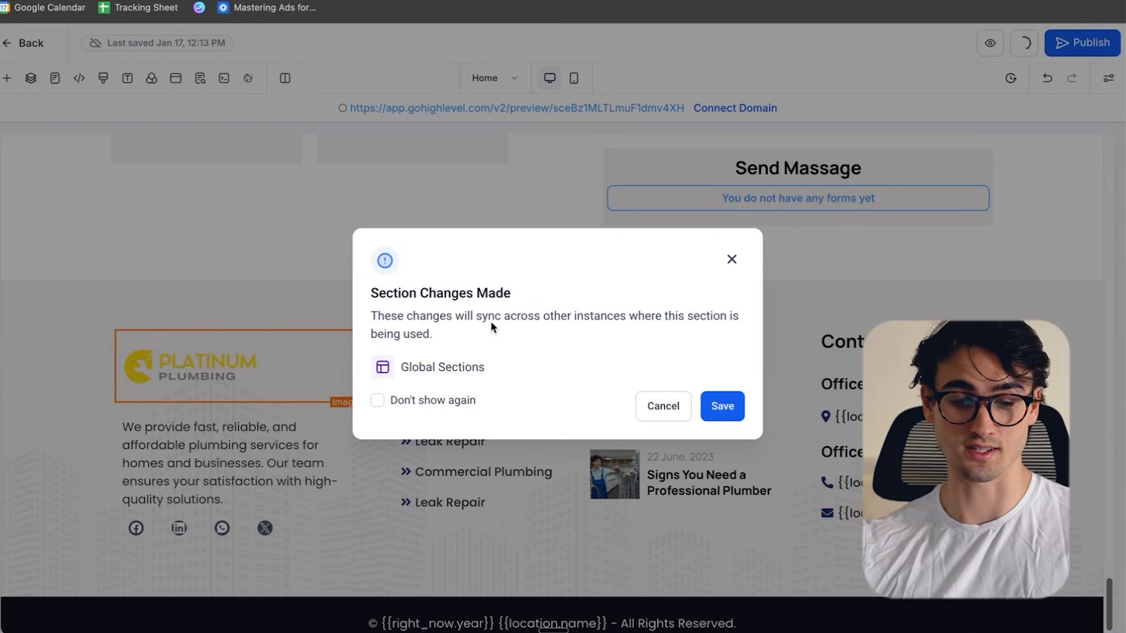
{"action": "left_click_drag", "start_coordinate": [408, 292], "coordinate": [512, 318]}
{"action": "left_click", "coordinate": [546, 332]}
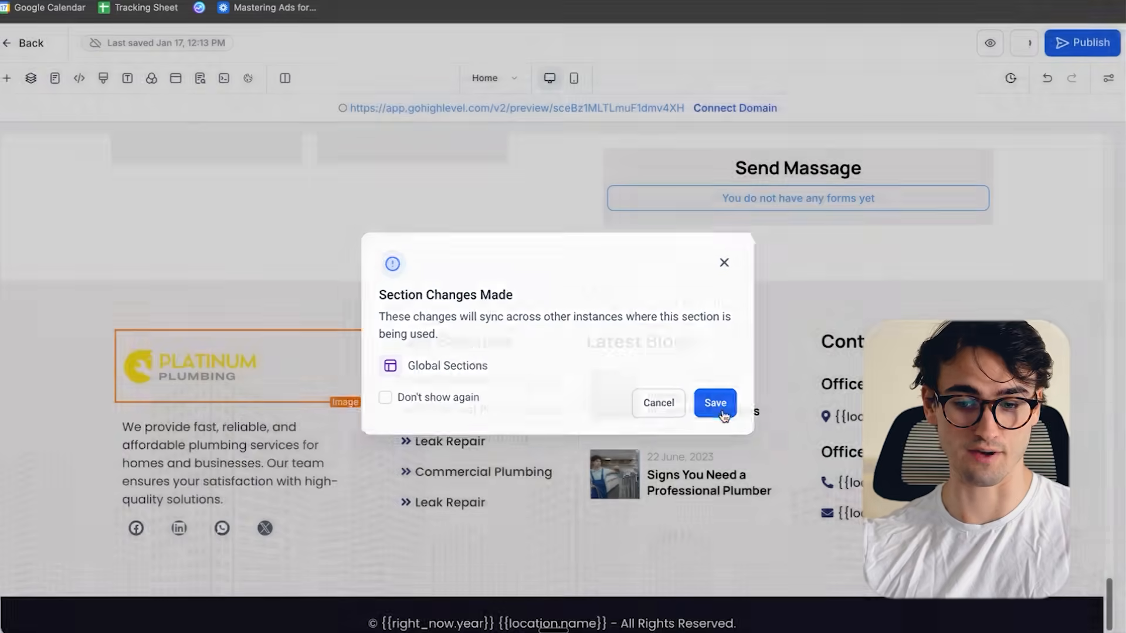
{"action": "left_click", "coordinate": [723, 405]}
{"action": "scroll", "coordinate": [502, 532], "scroll_direction": "down", "scroll_amount": 1}
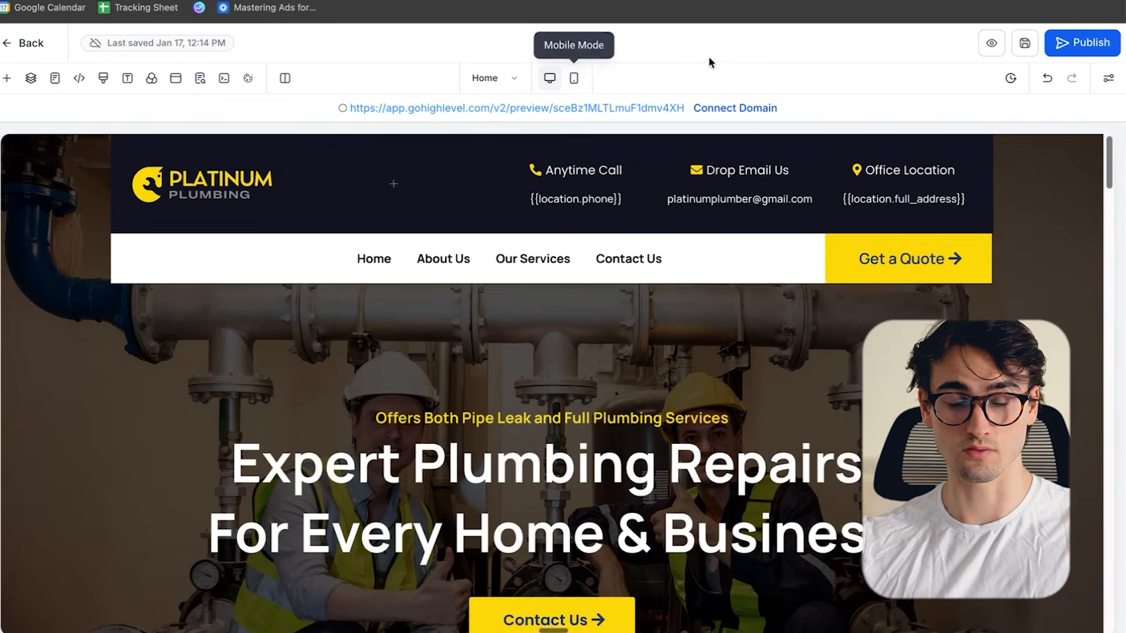
- Switch the page editor to the mobile layout and examine how the home page sections are arranged in it
{"action": "left_click", "coordinate": [574, 80]}
{"action": "scroll", "coordinate": [645, 352], "scroll_direction": "down", "scroll_amount": 10}
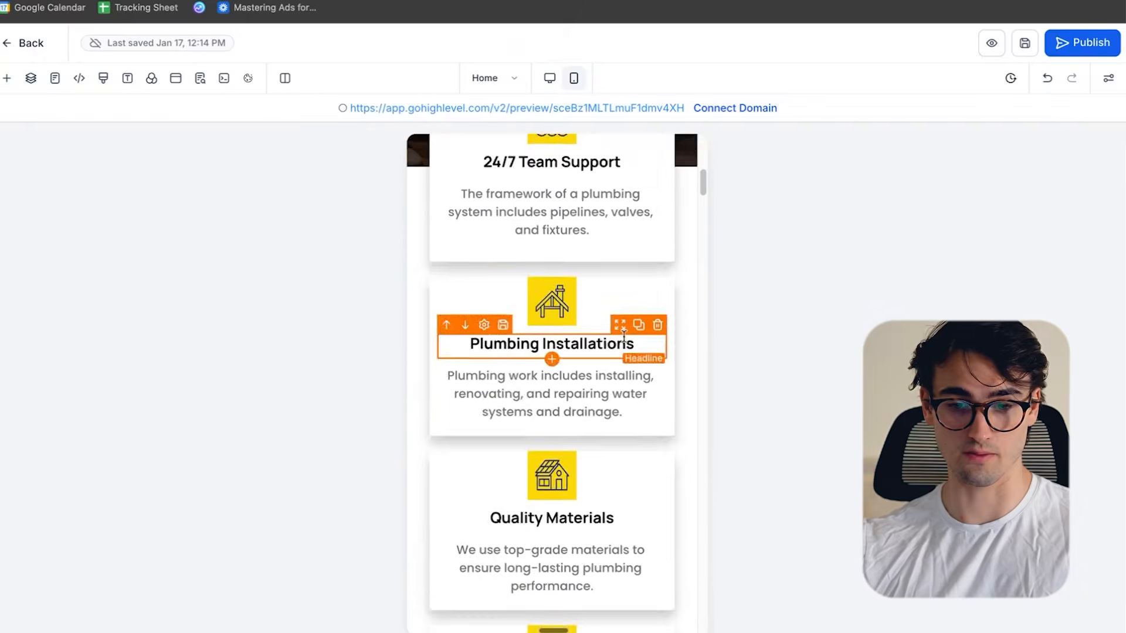
{"action": "scroll", "coordinate": [642, 327], "scroll_direction": "down", "scroll_amount": 15}
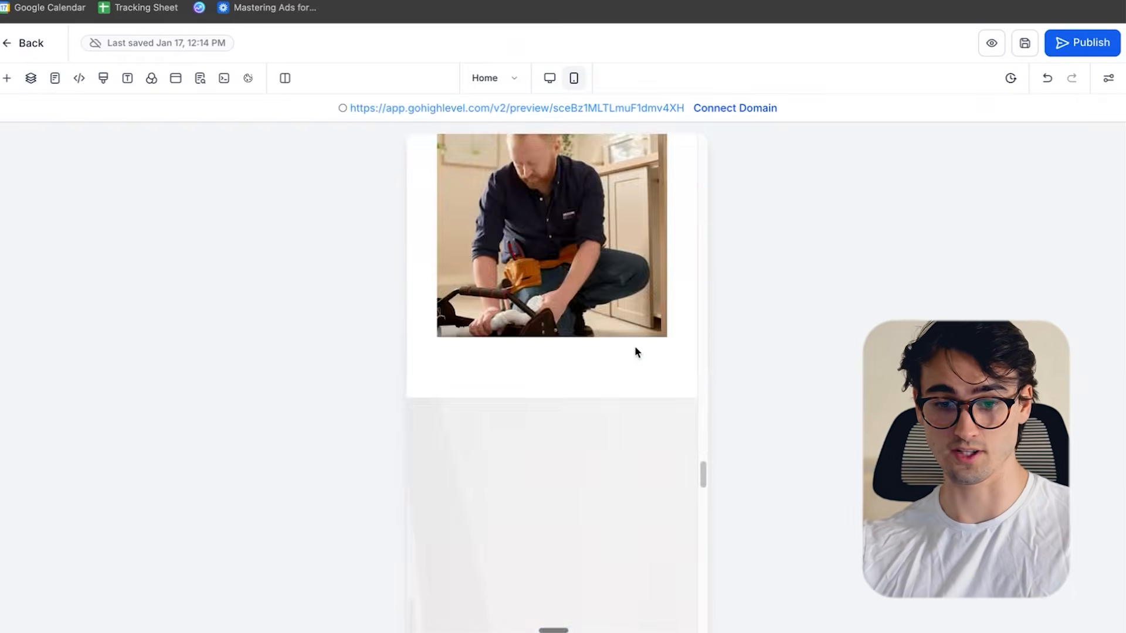
- Review the home page's sections in the mobile and desktop layouts, from the hero headline to the contact section and footer
{"action": "scroll", "coordinate": [623, 340], "scroll_direction": "down", "scroll_amount": 6}
{"action": "scroll", "coordinate": [632, 316], "scroll_direction": "down", "scroll_amount": 5}
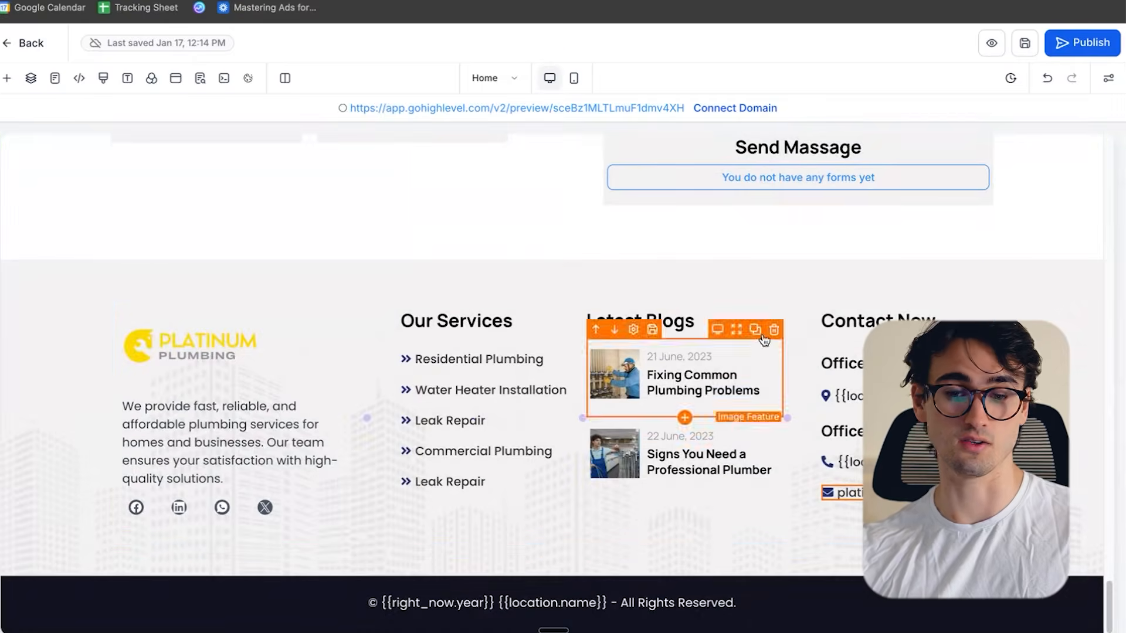
{"action": "scroll", "coordinate": [764, 343], "scroll_direction": "up", "scroll_amount": 20}
{"action": "scroll", "coordinate": [854, 317], "scroll_direction": "up", "scroll_amount": 15}
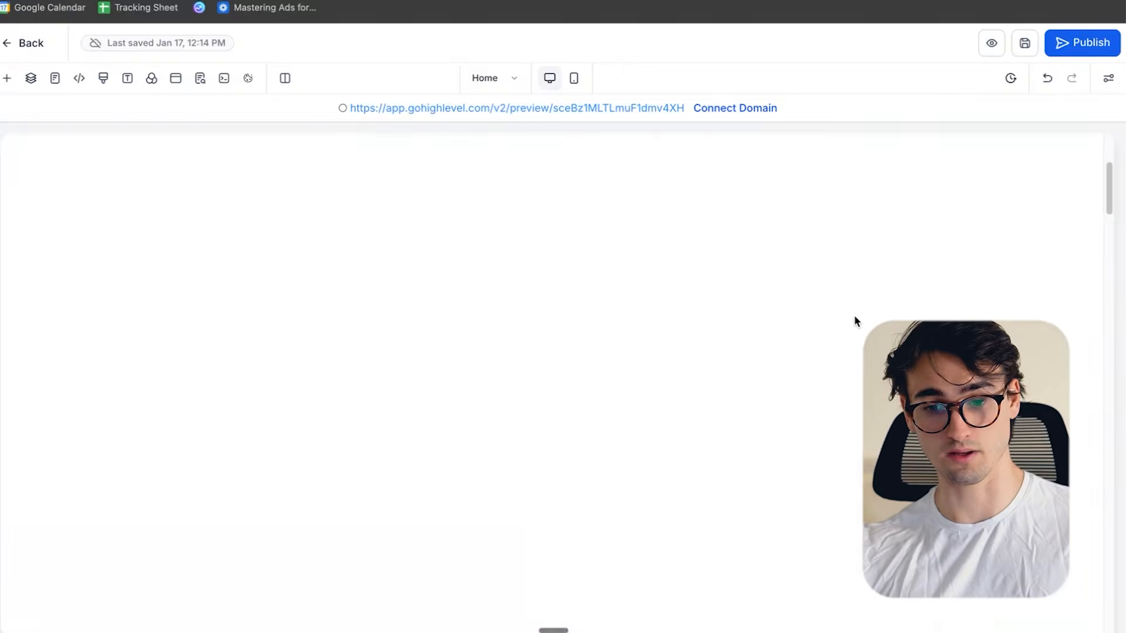
{"action": "scroll", "coordinate": [877, 229], "scroll_direction": "down", "scroll_amount": 20}
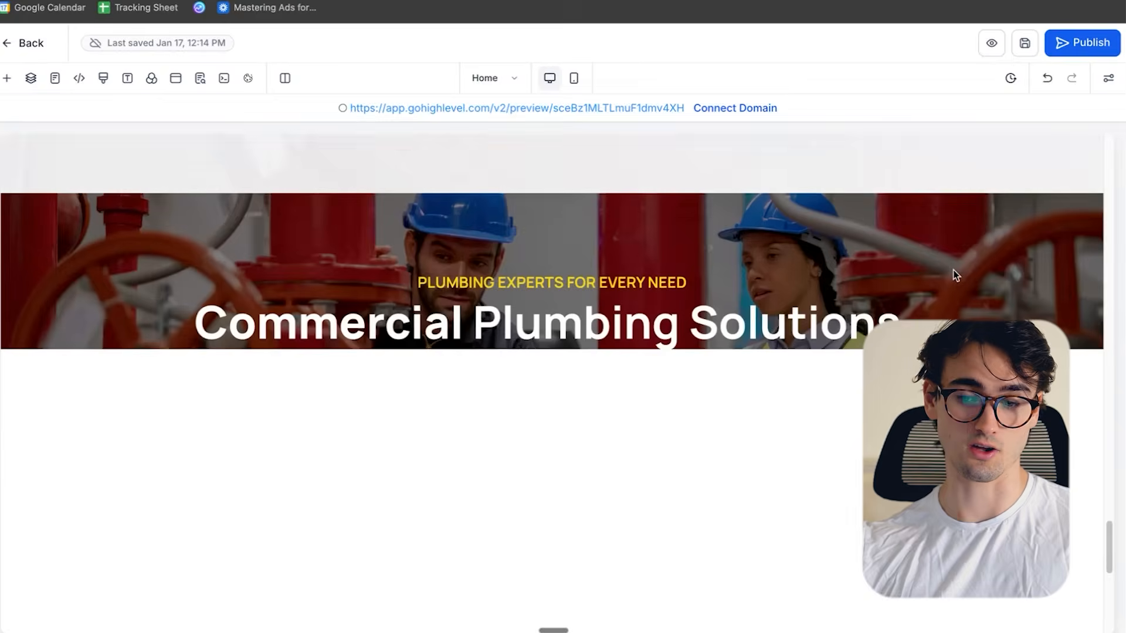
{"action": "scroll", "coordinate": [705, 435], "scroll_direction": "up", "scroll_amount": 20}
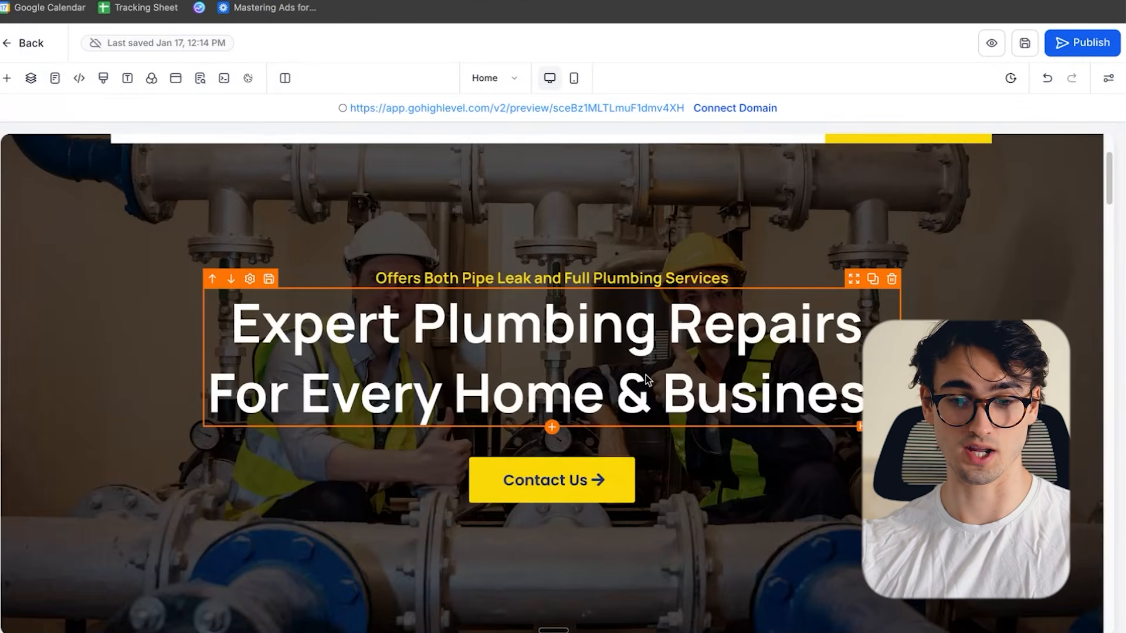
{"action": "left_click", "coordinate": [781, 372]}
{"action": "left_click", "coordinate": [528, 280]}
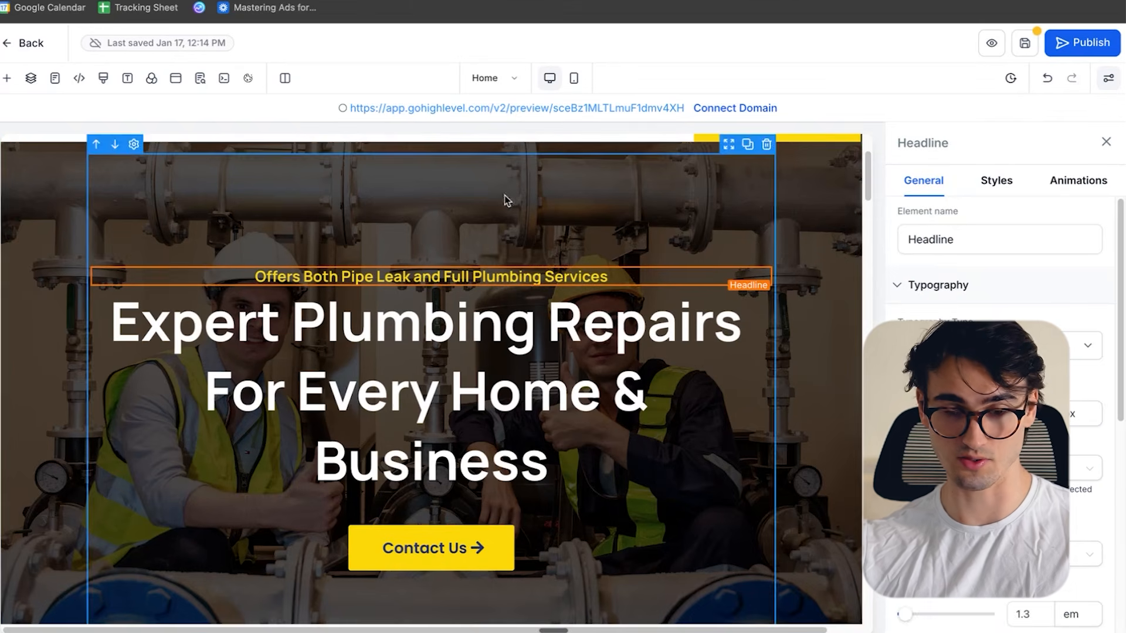
{"action": "left_click", "coordinate": [1106, 142]}
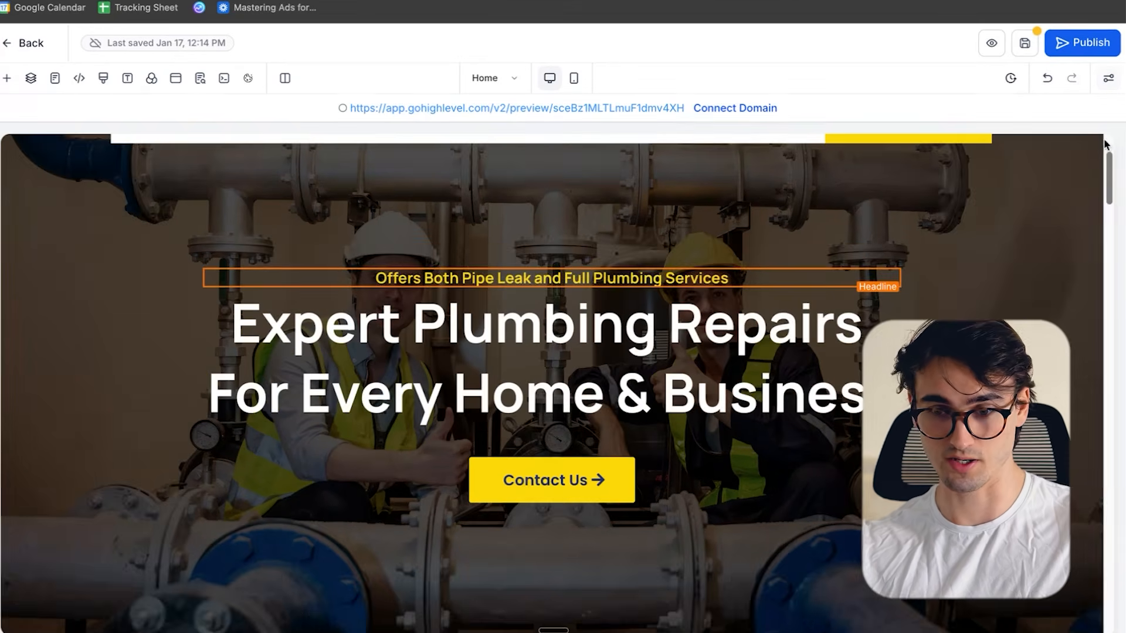
- Open the About page in the editor and review its banner, About Us and experience sections
{"action": "left_click", "coordinate": [516, 80]}
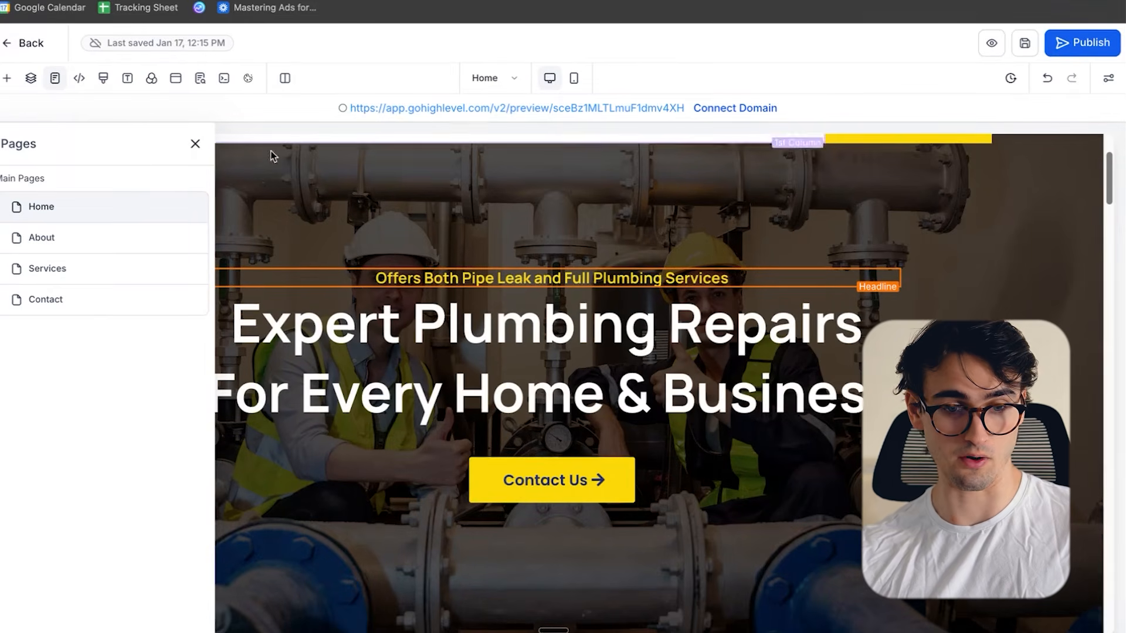
{"action": "left_click", "coordinate": [42, 237]}
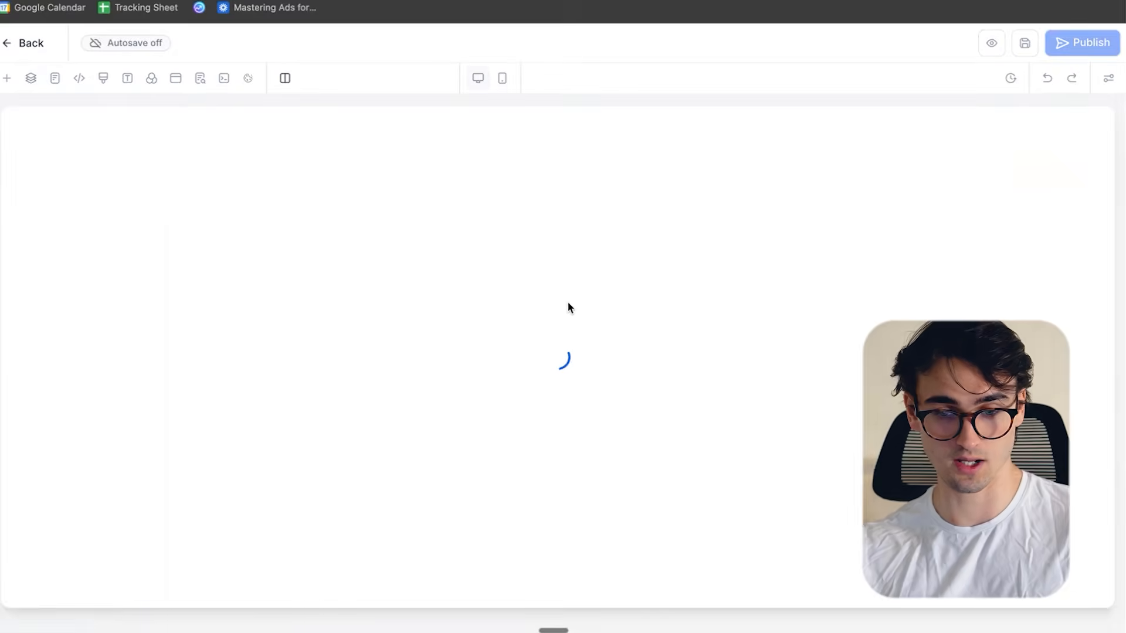
{"action": "scroll", "coordinate": [294, 251], "scroll_direction": "down", "scroll_amount": 20}
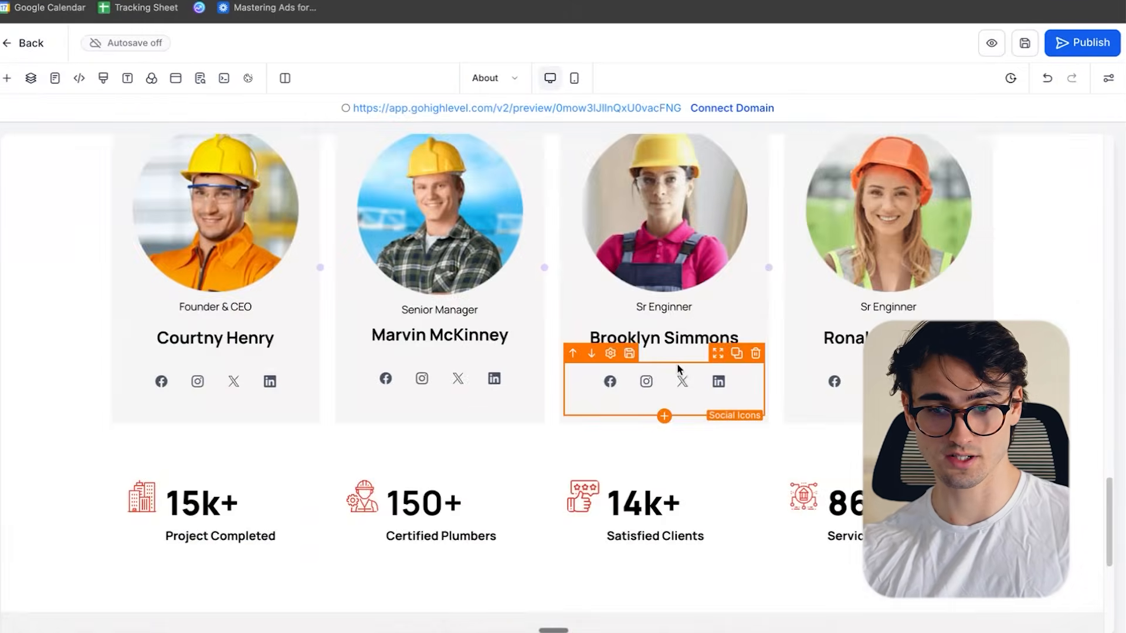
{"action": "scroll", "coordinate": [676, 369], "scroll_direction": "down", "scroll_amount": 6}
{"action": "scroll", "coordinate": [428, 292], "scroll_direction": "up", "scroll_amount": 20}
- Switch to the Services page and correct the contact section heading to "Send Message", saving the page
{"action": "left_click", "coordinate": [517, 76]}
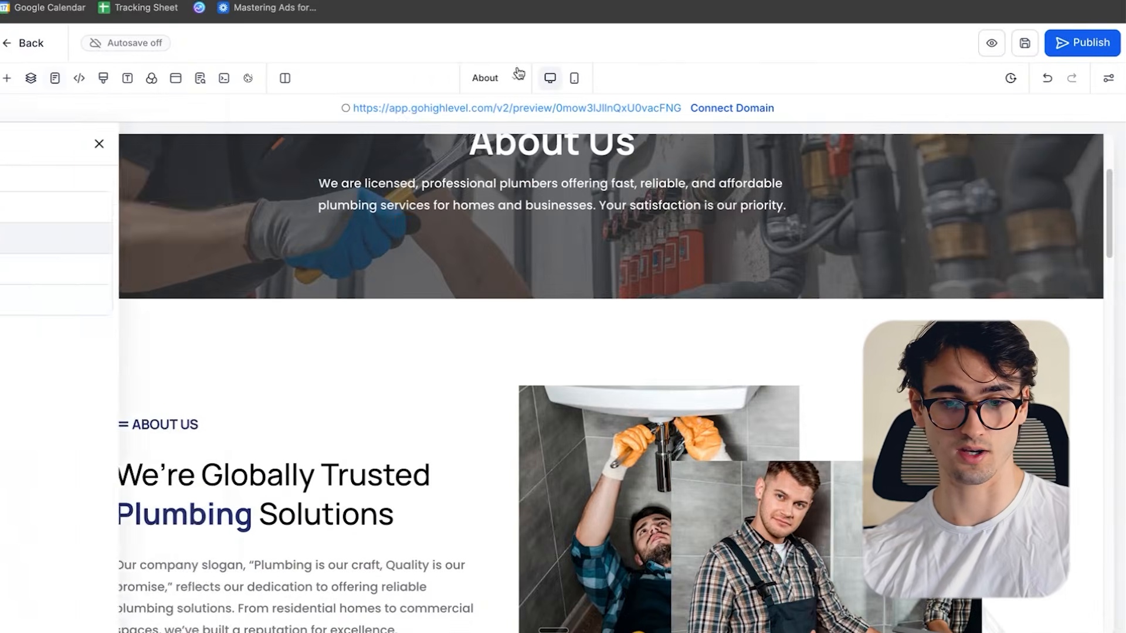
{"action": "left_click", "coordinate": [39, 269]}
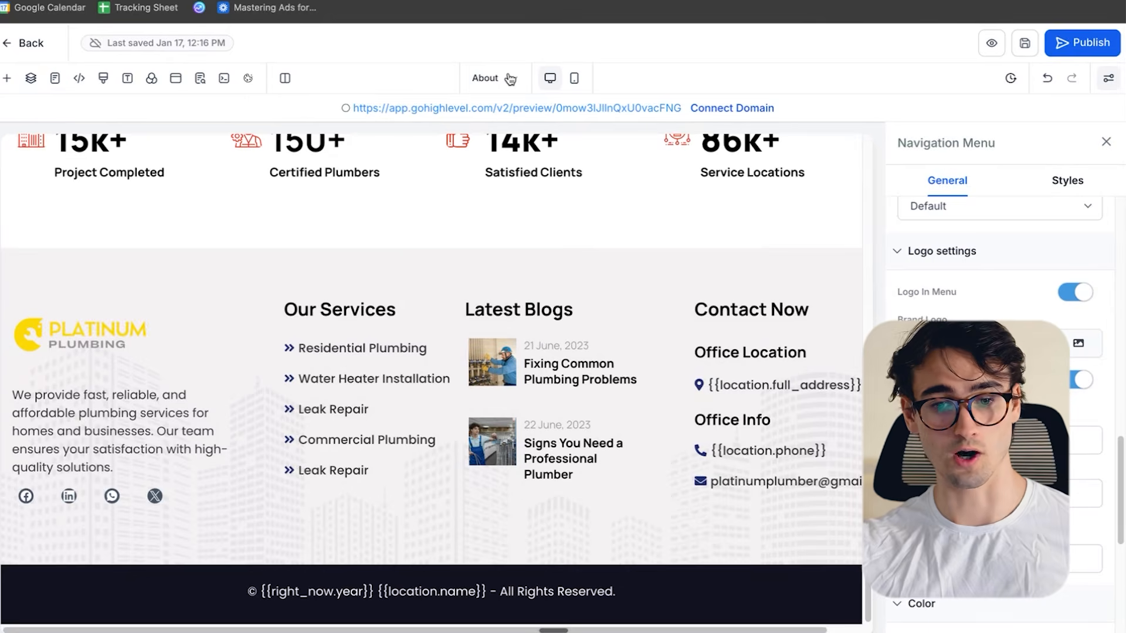
{"action": "left_click", "coordinate": [510, 78]}
{"action": "left_click", "coordinate": [118, 271]}
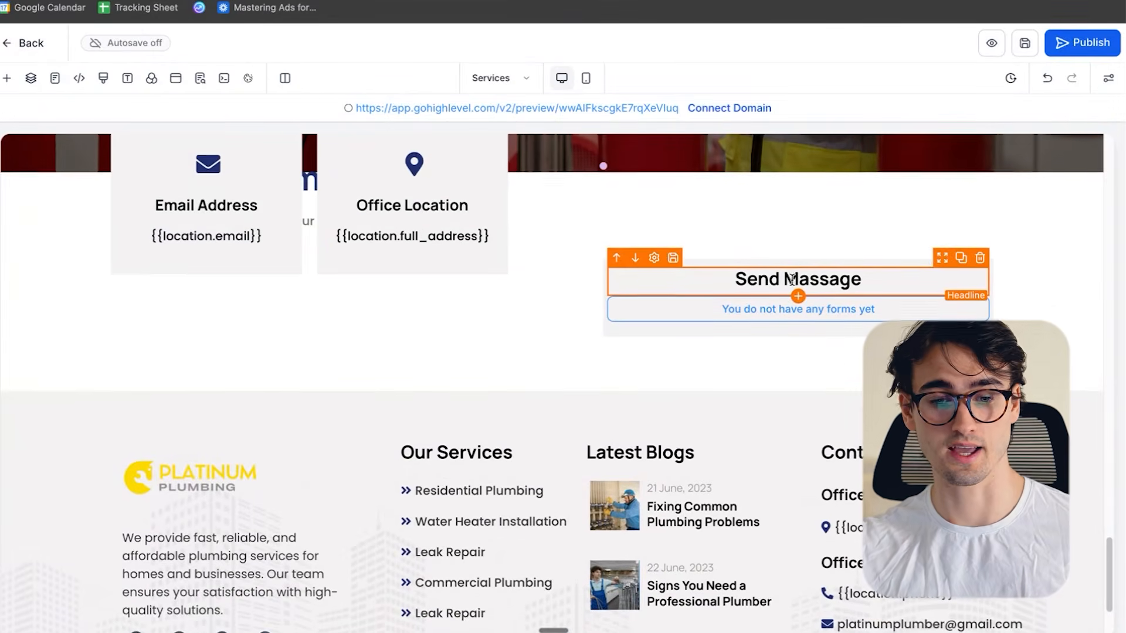
{"action": "scroll", "coordinate": [794, 283], "scroll_direction": "up", "scroll_amount": 1}
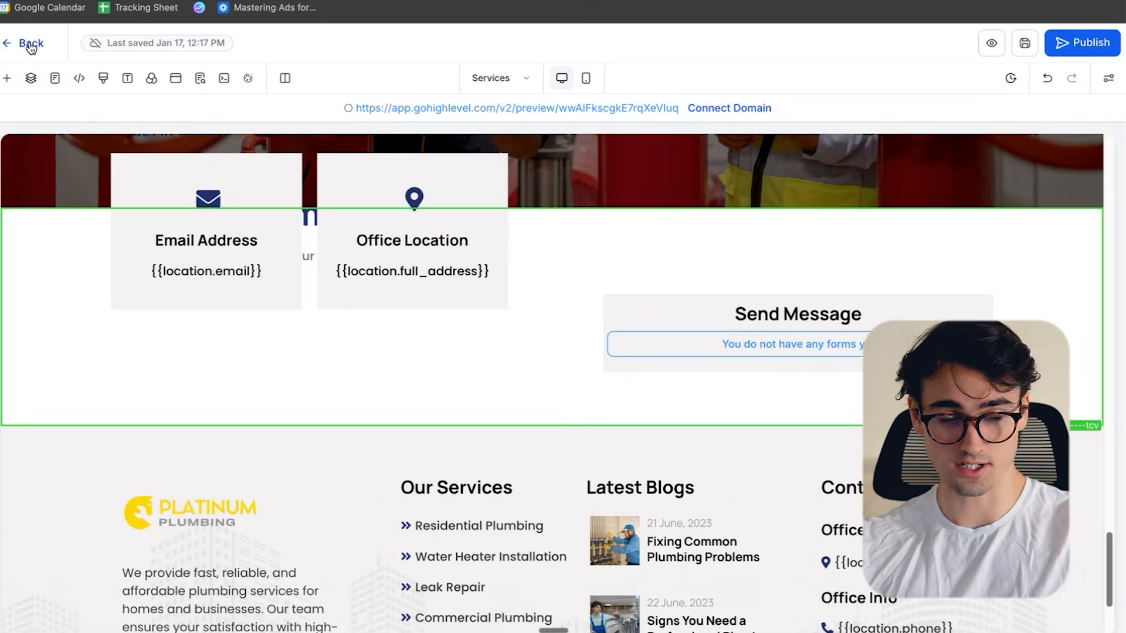
- Leave the page editor and open the form builder for the Platinum Plumbing account
{"action": "left_click", "coordinate": [25, 43]}
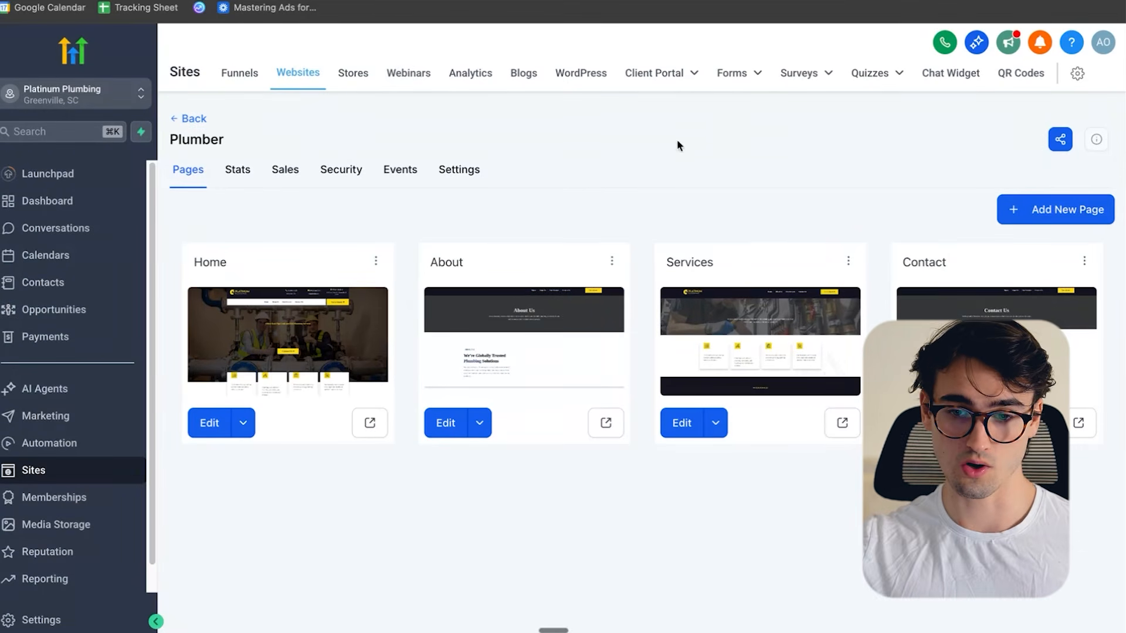
{"action": "left_click", "coordinate": [731, 75]}
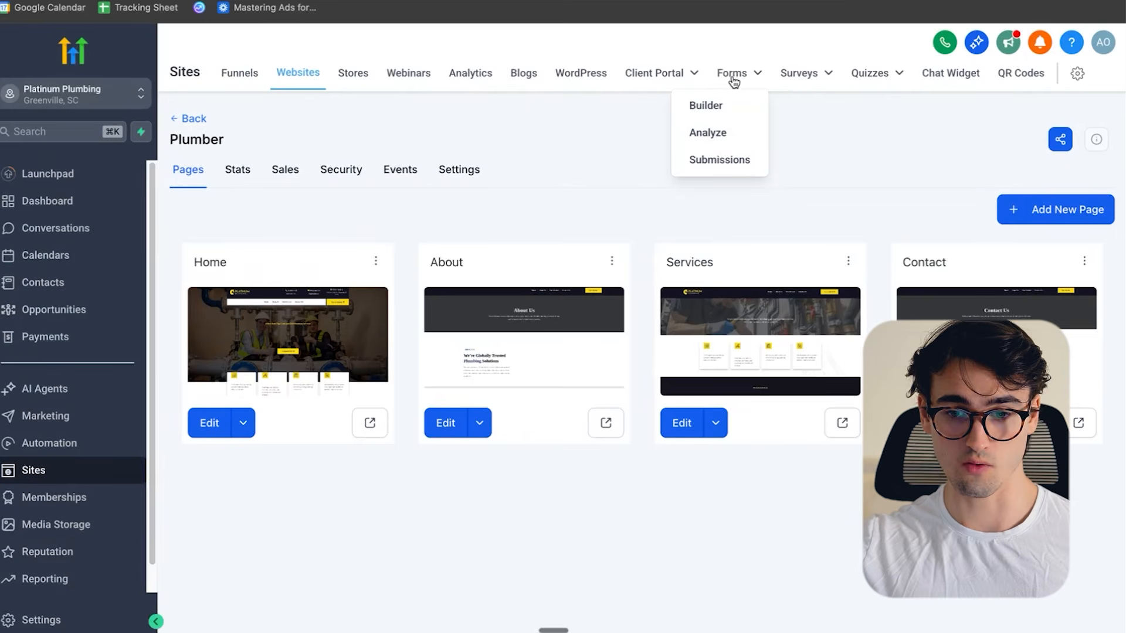
{"action": "left_click", "coordinate": [711, 111]}
{"action": "left_click", "coordinate": [239, 348]}
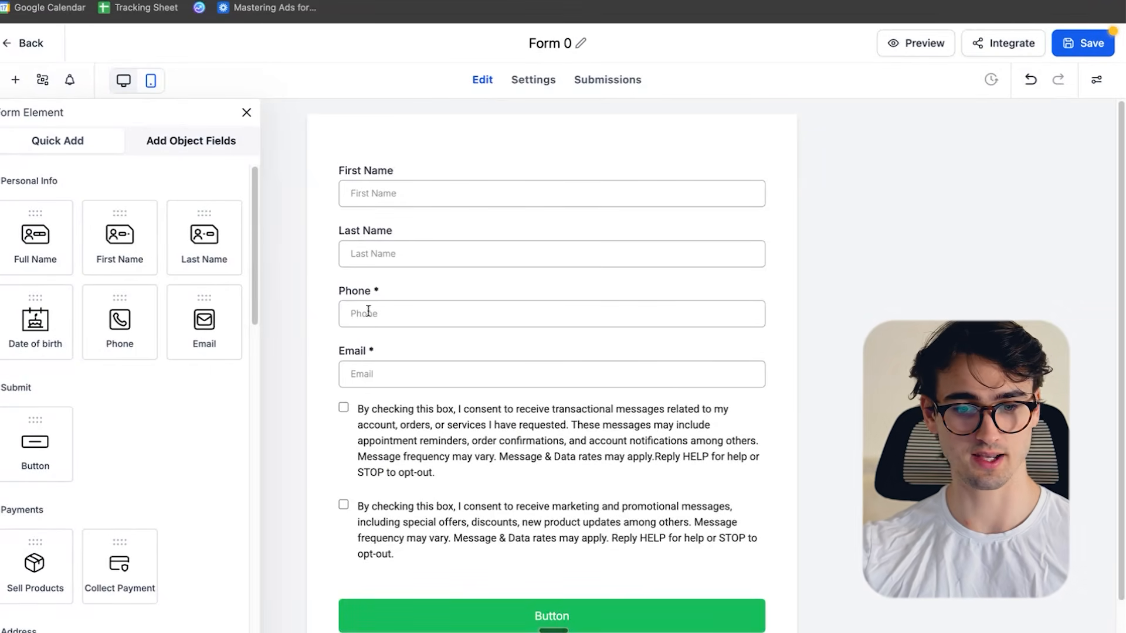
{"action": "left_click", "coordinate": [24, 43]}
{"action": "left_click", "coordinate": [714, 384]}
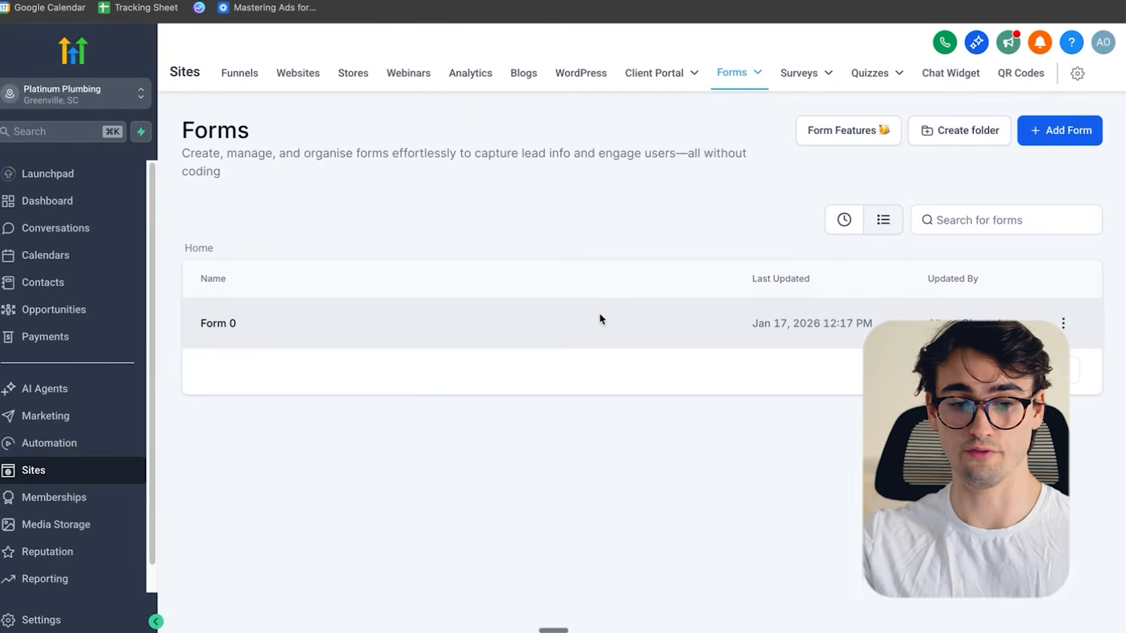
- Create a new form from the Plumber Lead Form template, found by searching the template library for "plumber"
{"action": "left_click", "coordinate": [1084, 133]}
{"action": "left_click", "coordinate": [730, 263]}
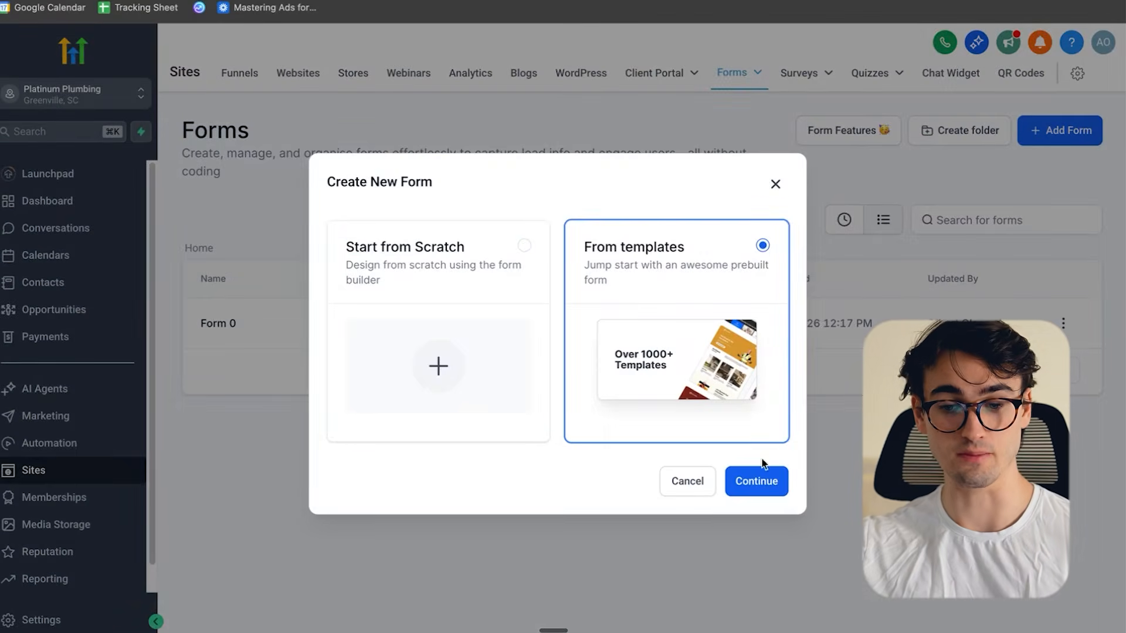
{"action": "left_click", "coordinate": [762, 481]}
{"action": "left_click", "coordinate": [844, 120]}
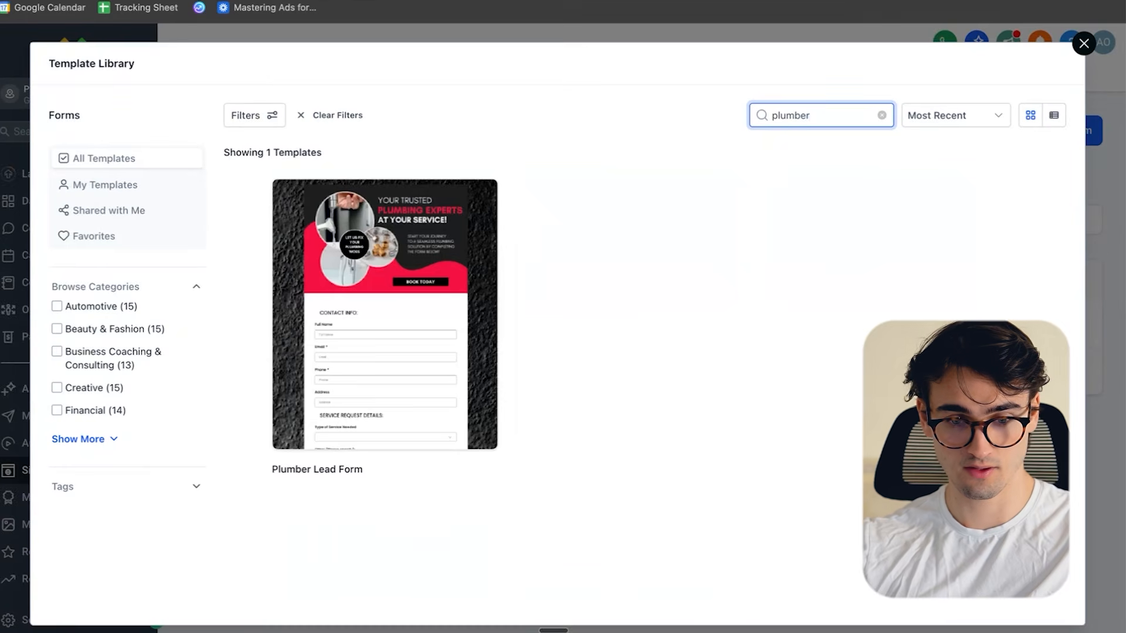
{"action": "mouse_move", "coordinate": [344, 348]}
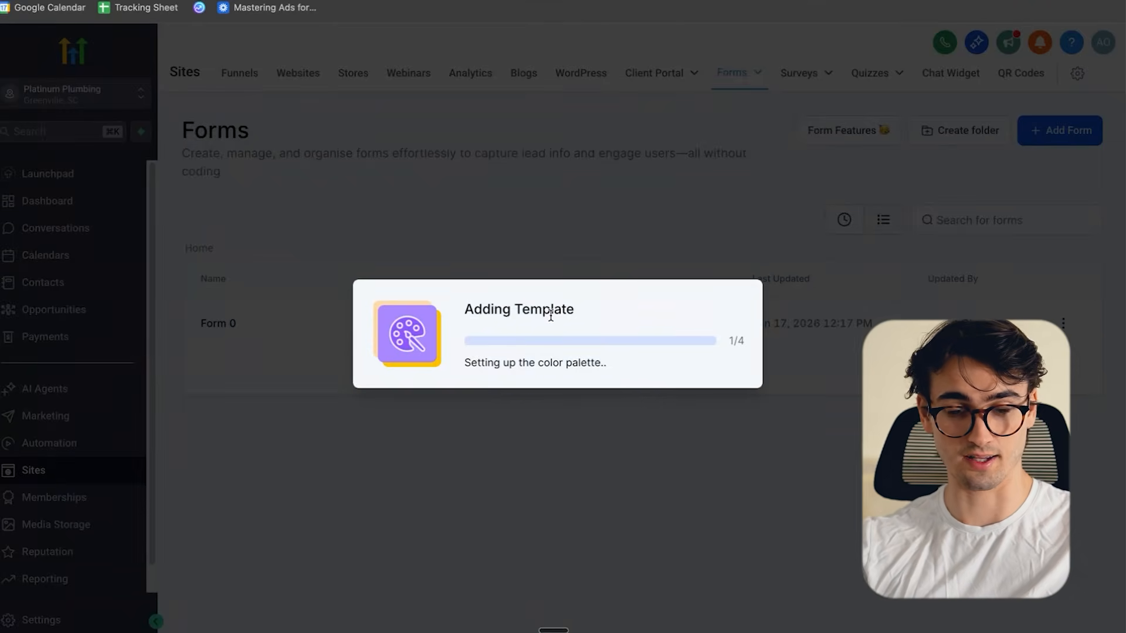
- Review the Plumber Lead Form from its header image through the contact, address and service fields to the submit button
{"action": "scroll", "coordinate": [743, 284], "scroll_direction": "down", "scroll_amount": 4}
{"action": "scroll", "coordinate": [775, 214], "scroll_direction": "up", "scroll_amount": 4}
{"action": "scroll", "coordinate": [701, 238], "scroll_direction": "down", "scroll_amount": 5}
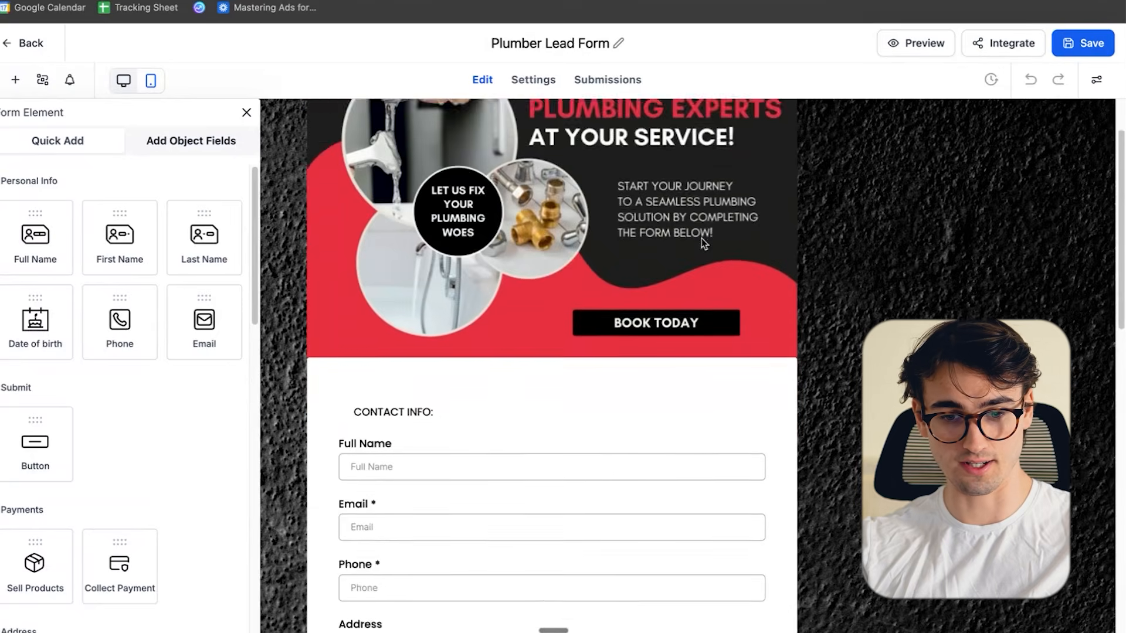
{"action": "scroll", "coordinate": [599, 318], "scroll_direction": "down", "scroll_amount": 10}
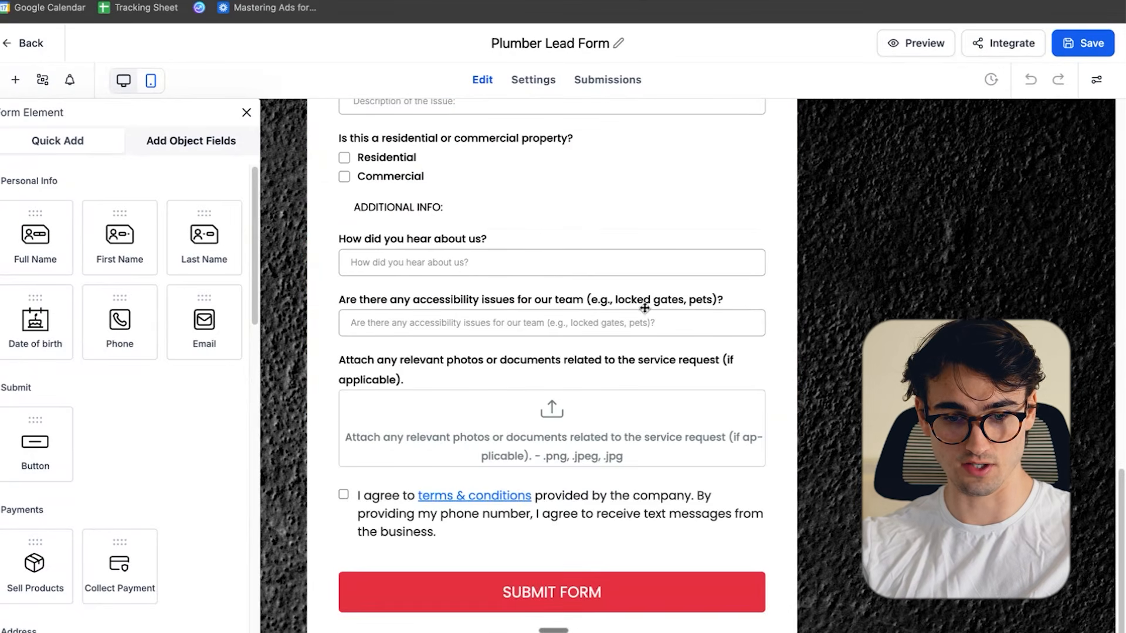
{"action": "scroll", "coordinate": [593, 334], "scroll_direction": "up", "scroll_amount": 10}
{"action": "scroll", "coordinate": [583, 244], "scroll_direction": "down", "scroll_amount": 7}
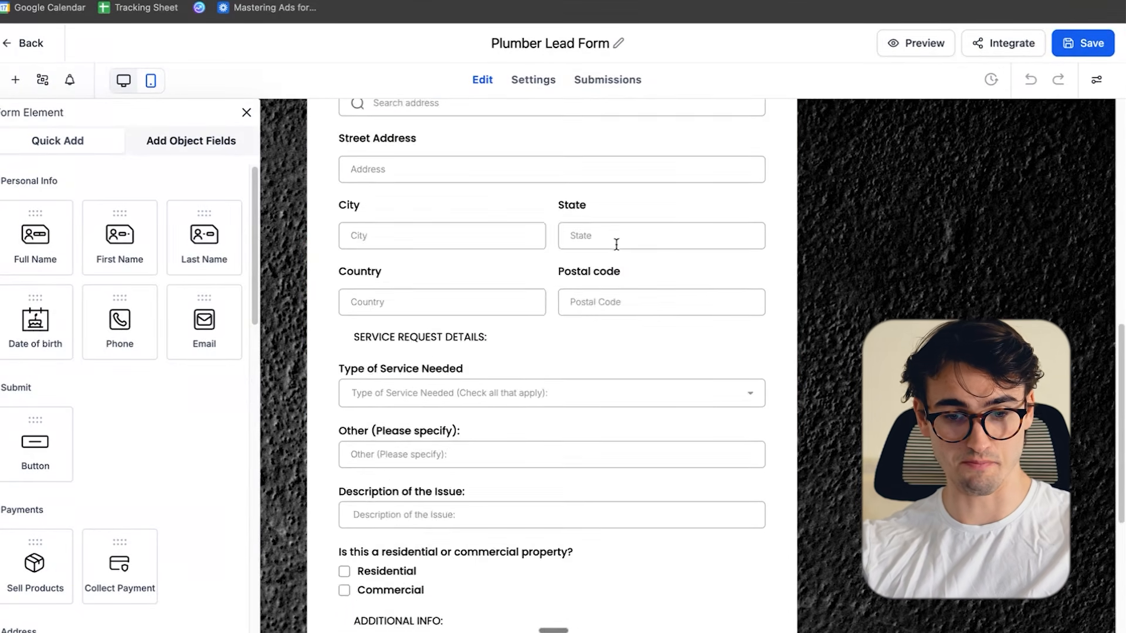
{"action": "scroll", "coordinate": [631, 249], "scroll_direction": "down", "scroll_amount": 5}
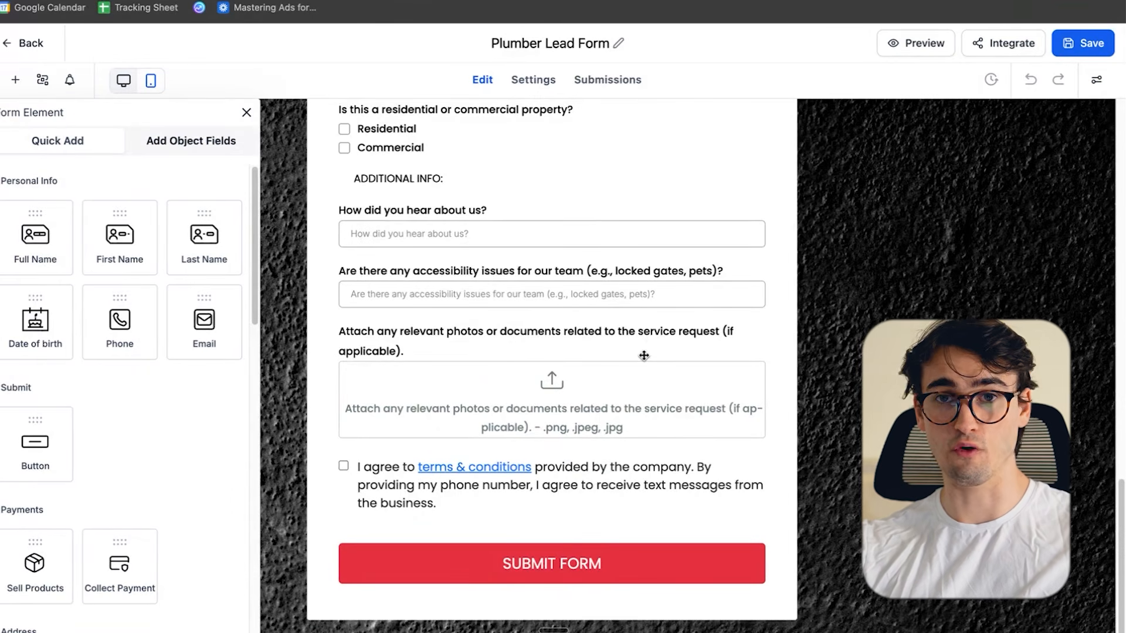
- Open the color and background settings of the form's SUBMIT FORM button
{"action": "left_click", "coordinate": [631, 569]}
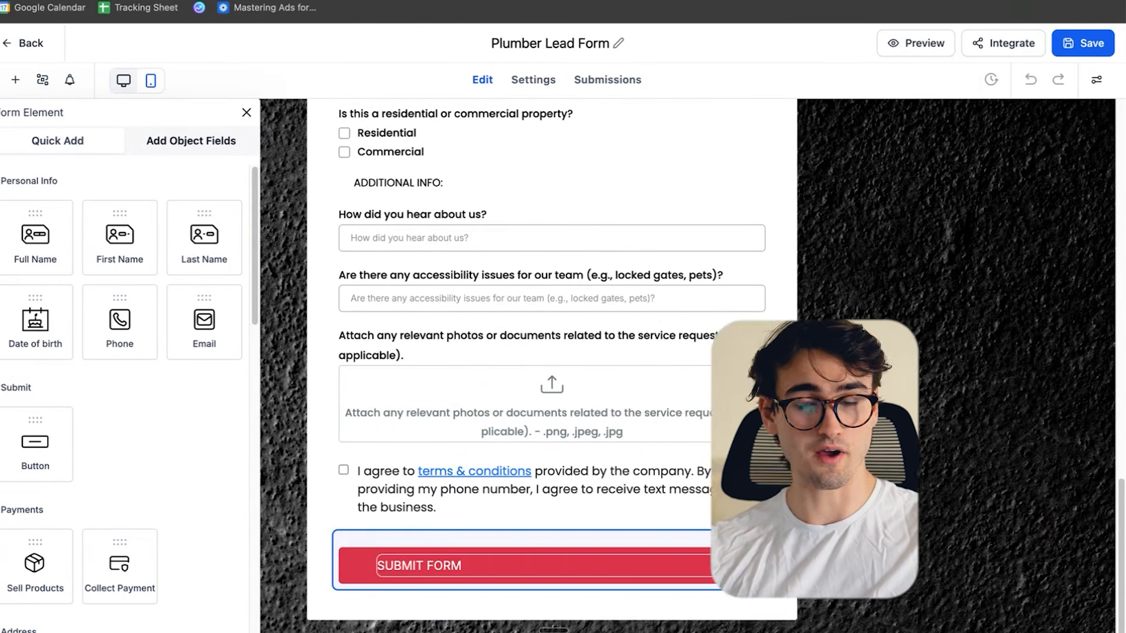
{"action": "left_click", "coordinate": [736, 539]}
{"action": "scroll", "coordinate": [957, 384], "scroll_direction": "down", "scroll_amount": 8}
{"action": "scroll", "coordinate": [1033, 395], "scroll_direction": "up", "scroll_amount": 8}
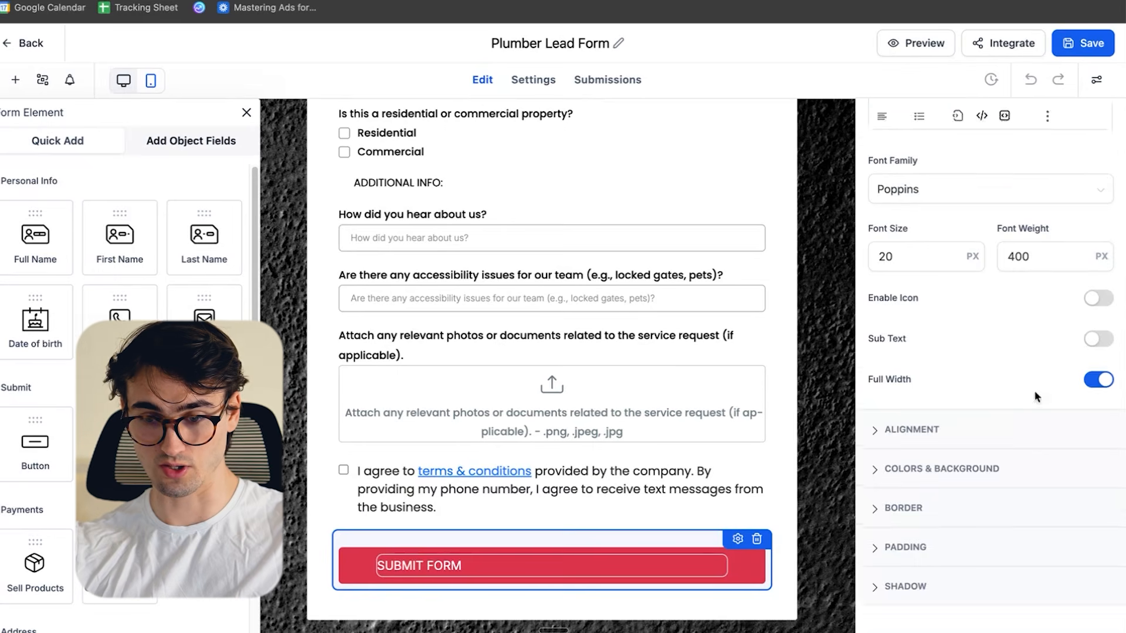
{"action": "left_click", "coordinate": [1009, 226]}
{"action": "scroll", "coordinate": [1038, 358], "scroll_direction": "down", "scroll_amount": 4}
{"action": "left_click", "coordinate": [729, 585]}
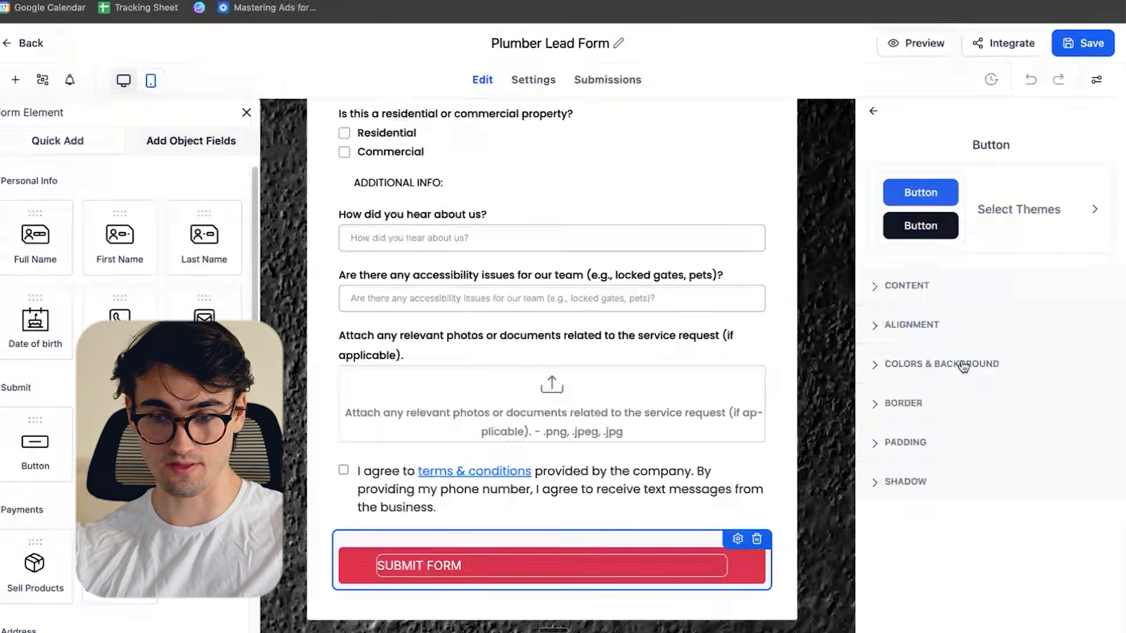
{"action": "left_click", "coordinate": [935, 363]}
{"action": "scroll", "coordinate": [980, 399], "scroll_direction": "down", "scroll_amount": 2}
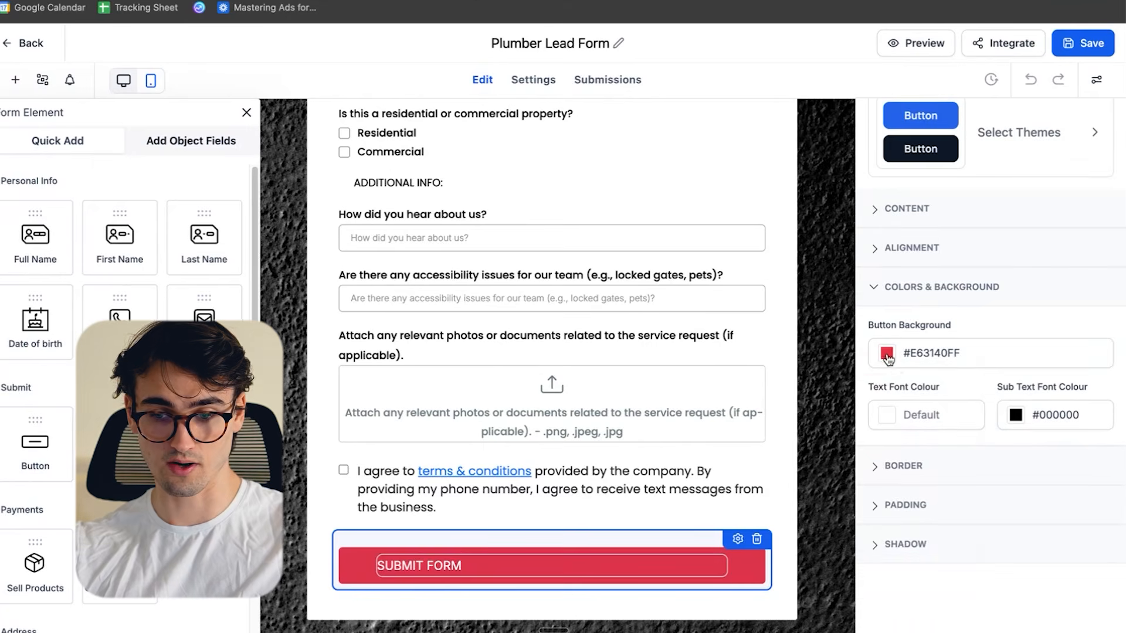
- Get the logo's yellow from the Canva design and set the submit button's background color to #FAD807
{"action": "left_click", "coordinate": [886, 353]}
{"action": "left_click_drag", "start_coordinate": [826, 521], "coordinate": [835, 519]}
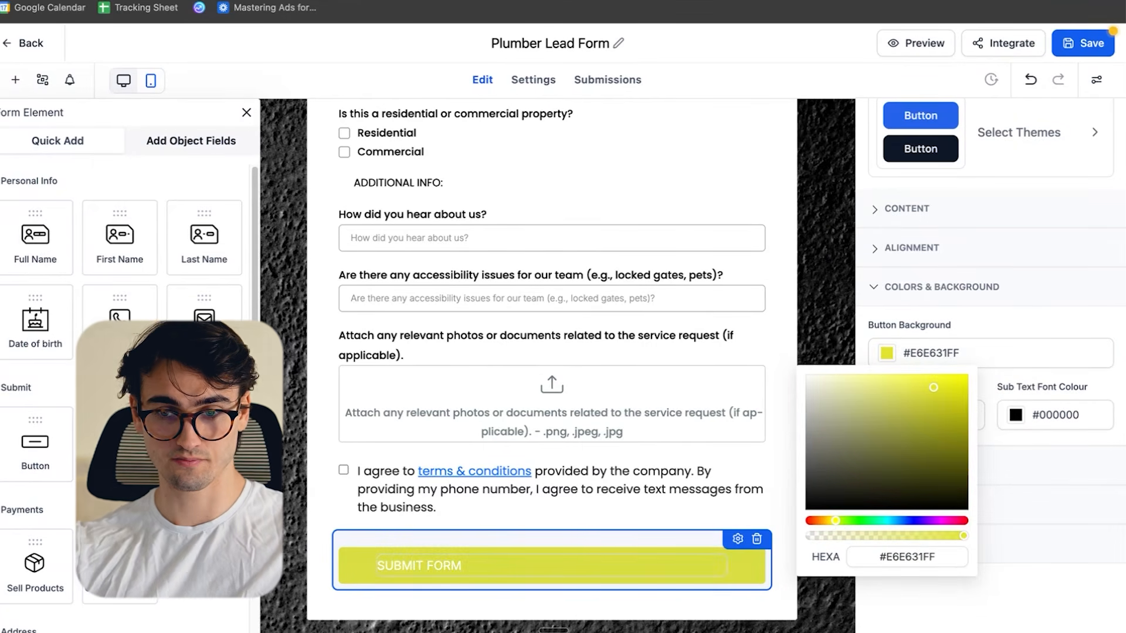
{"action": "key", "text": "ctrl+Up"}
{"action": "left_click", "coordinate": [494, 241]}
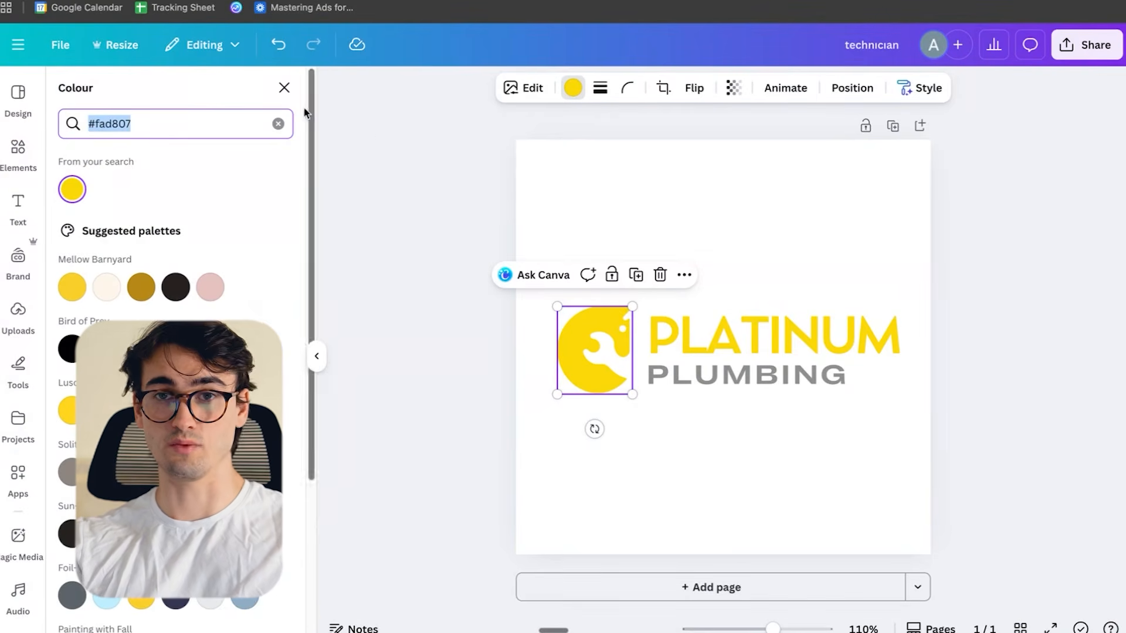
{"action": "key", "text": "ctrl+Up"}
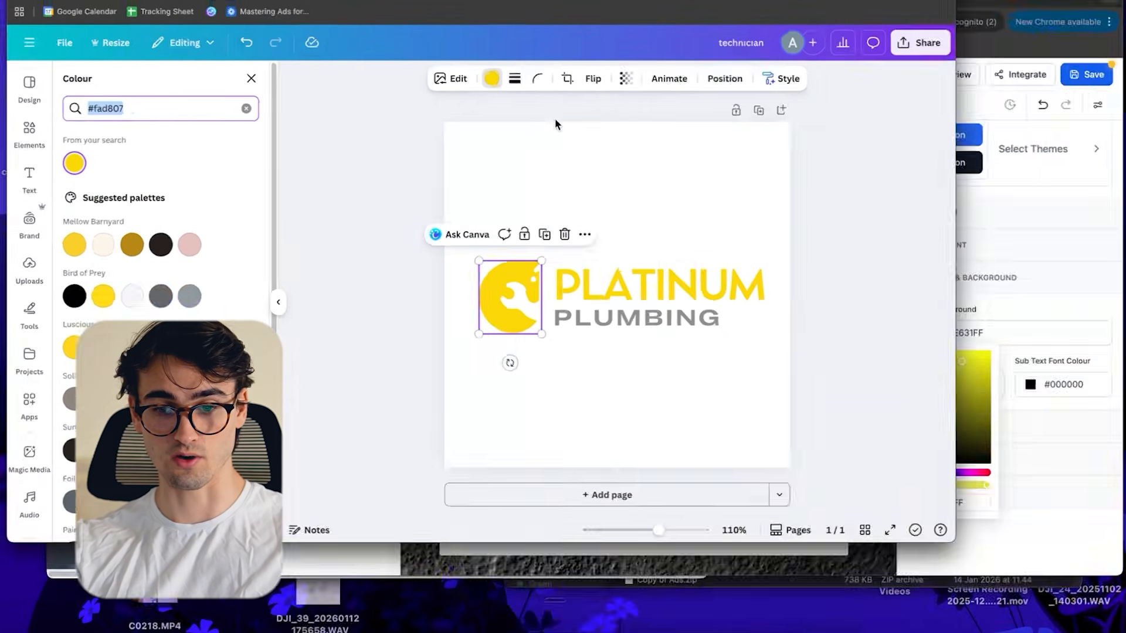
{"action": "left_click", "coordinate": [825, 308]}
{"action": "left_click", "coordinate": [973, 355]}
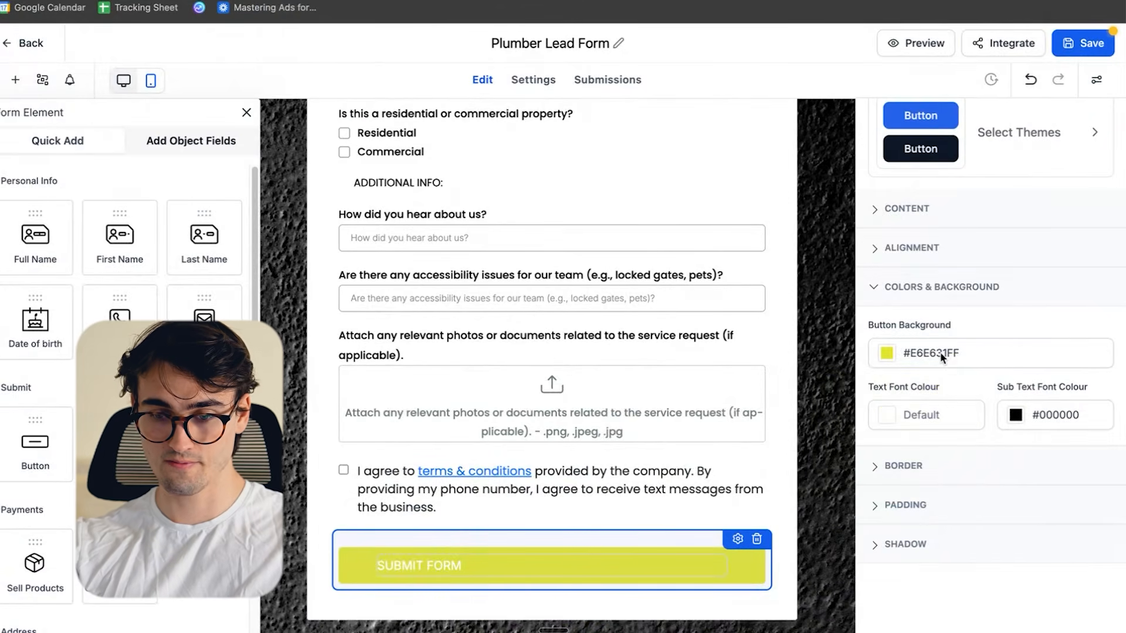
{"action": "left_click", "coordinate": [886, 354]}
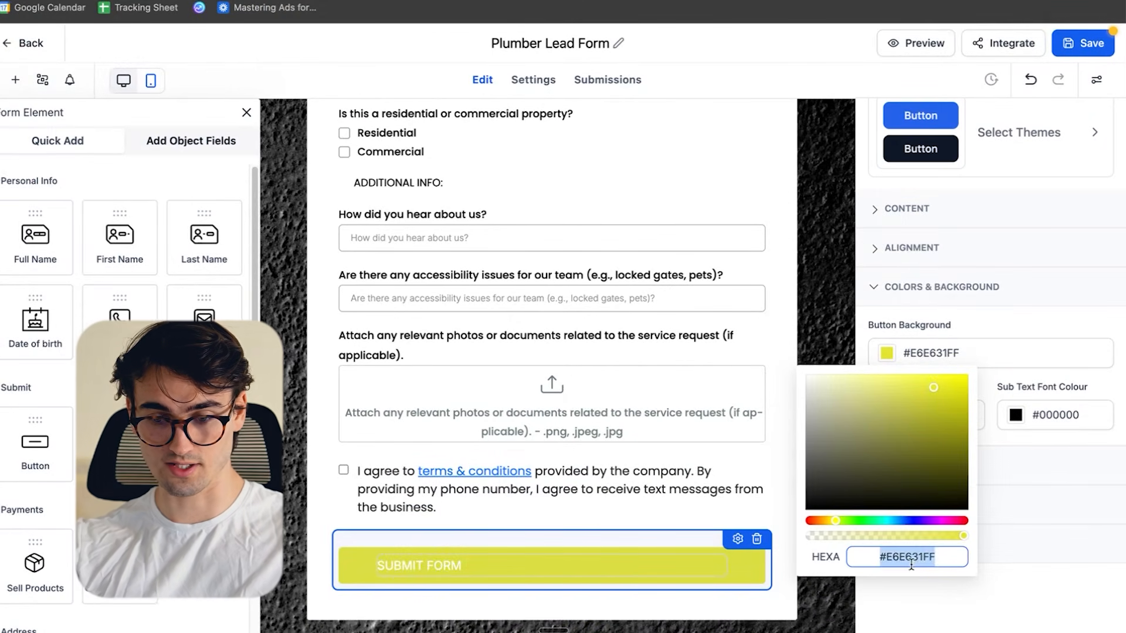
{"action": "key", "text": "Return"}
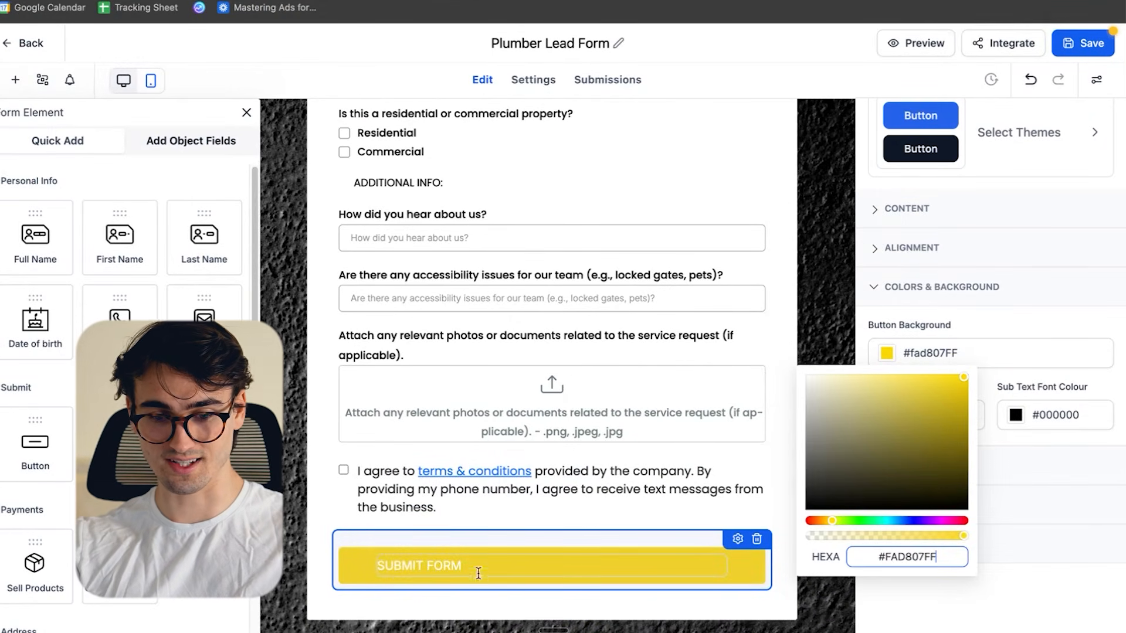
{"action": "left_click", "coordinate": [1057, 606]}
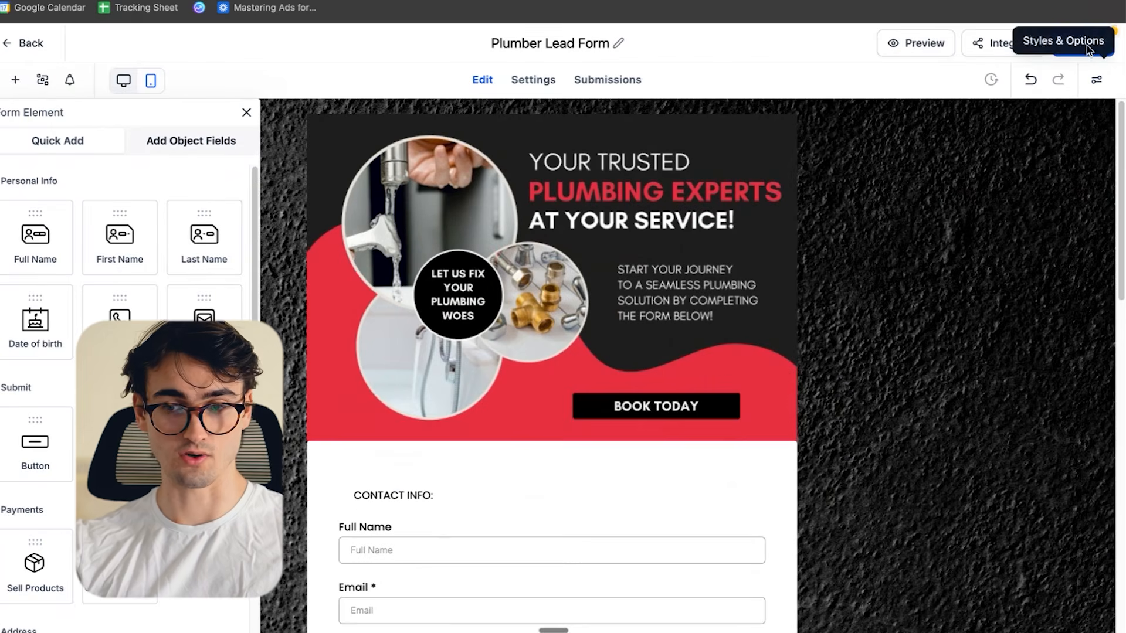
- Save the Plumber Lead Form and return to the list of forms
{"action": "left_click", "coordinate": [1091, 42]}
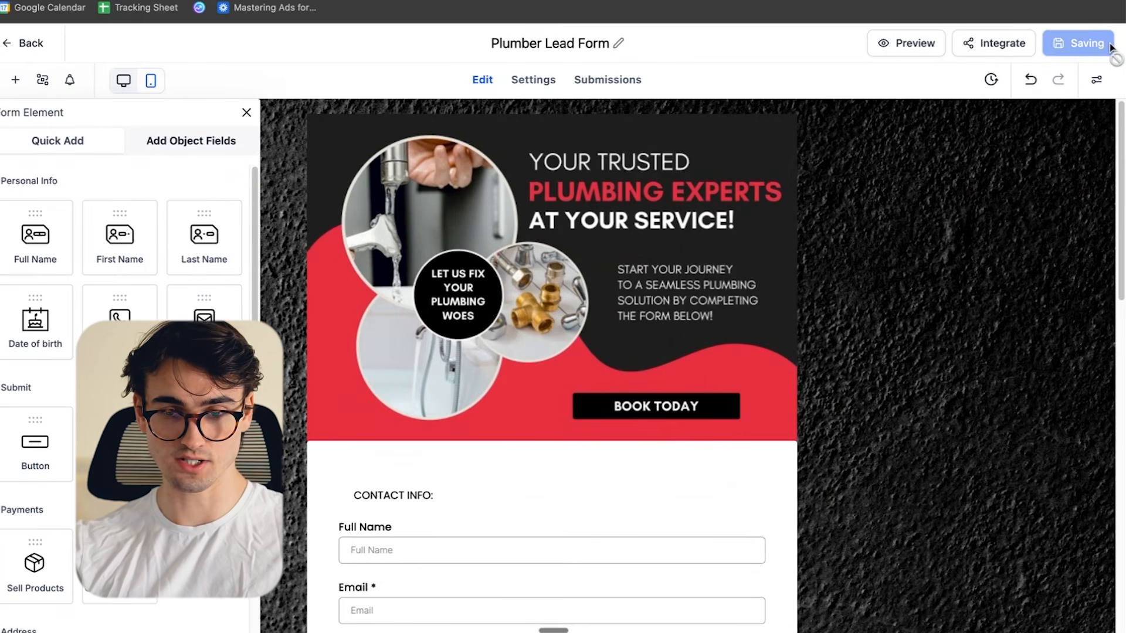
{"action": "scroll", "coordinate": [729, 279], "scroll_direction": "down", "scroll_amount": 20}
{"action": "scroll", "coordinate": [730, 279], "scroll_direction": "down", "scroll_amount": 2}
{"action": "scroll", "coordinate": [733, 293], "scroll_direction": "up", "scroll_amount": 20}
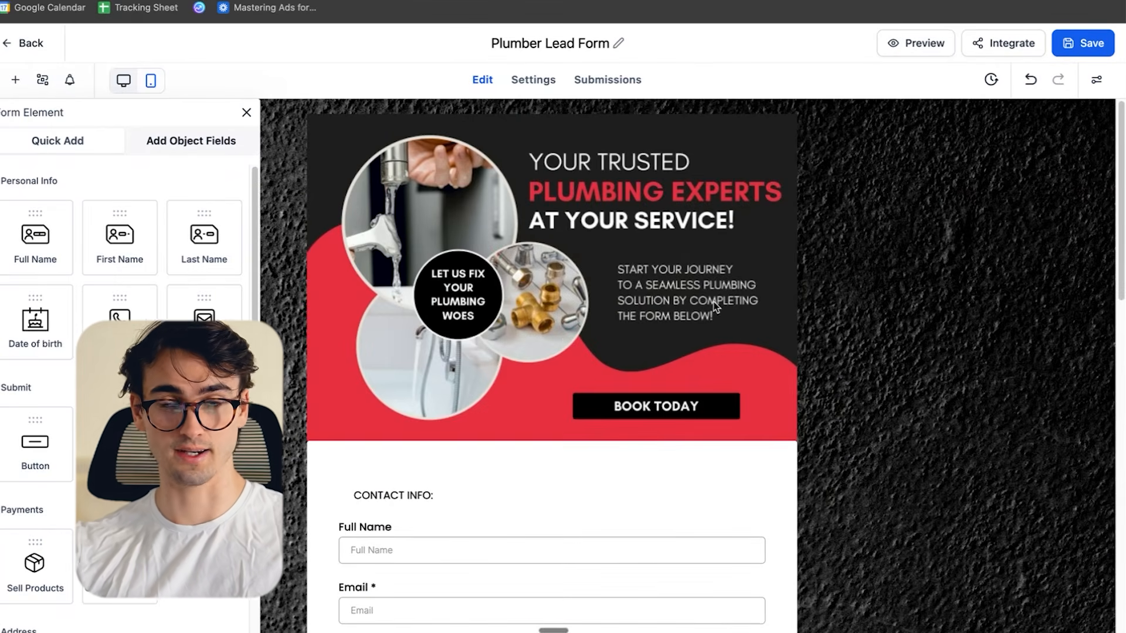
{"action": "left_click", "coordinate": [29, 42]}
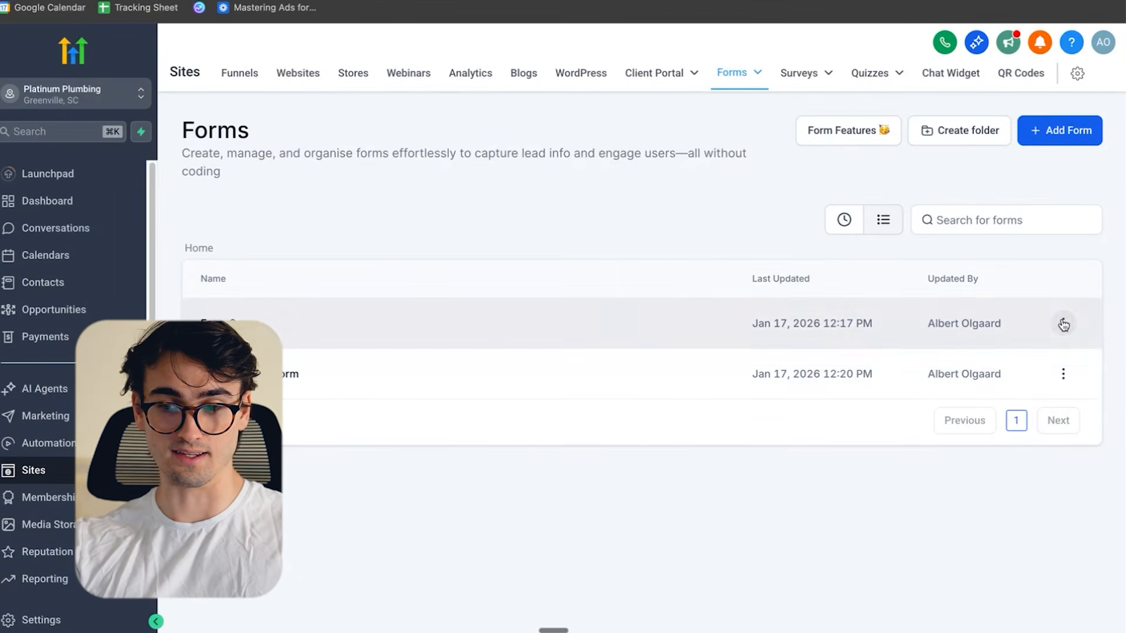
- Delete Form 0 from the forms list
{"action": "left_click", "coordinate": [1062, 324]}
{"action": "left_click", "coordinate": [932, 291]}
{"action": "left_click", "coordinate": [709, 379]}
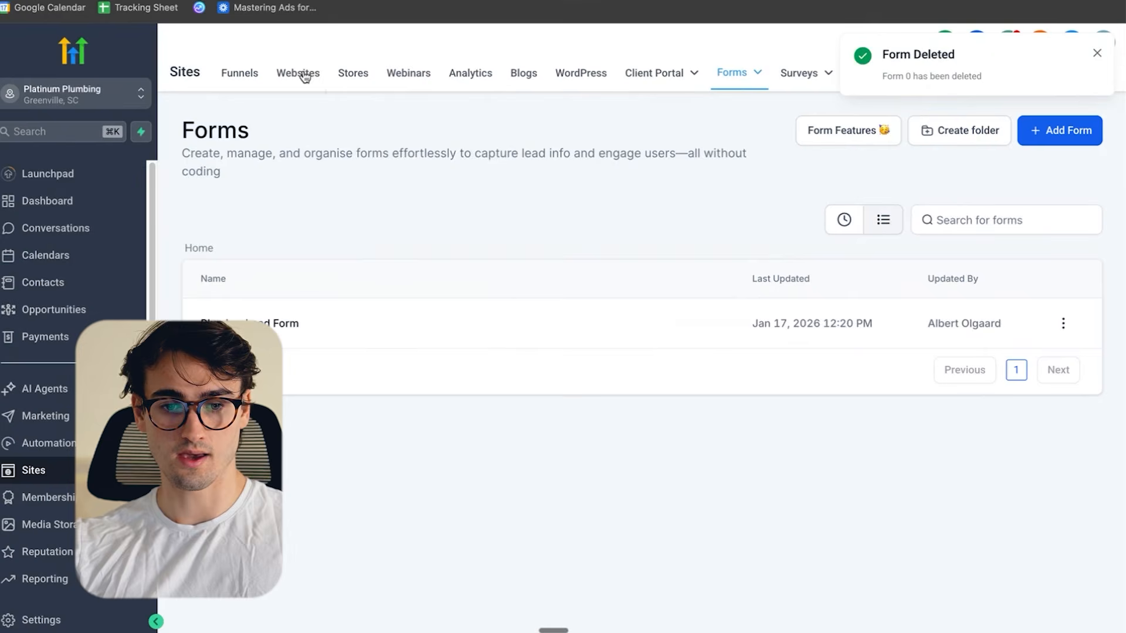
- Open the Home page of the Plumber website for editing
{"action": "left_click", "coordinate": [299, 73]}
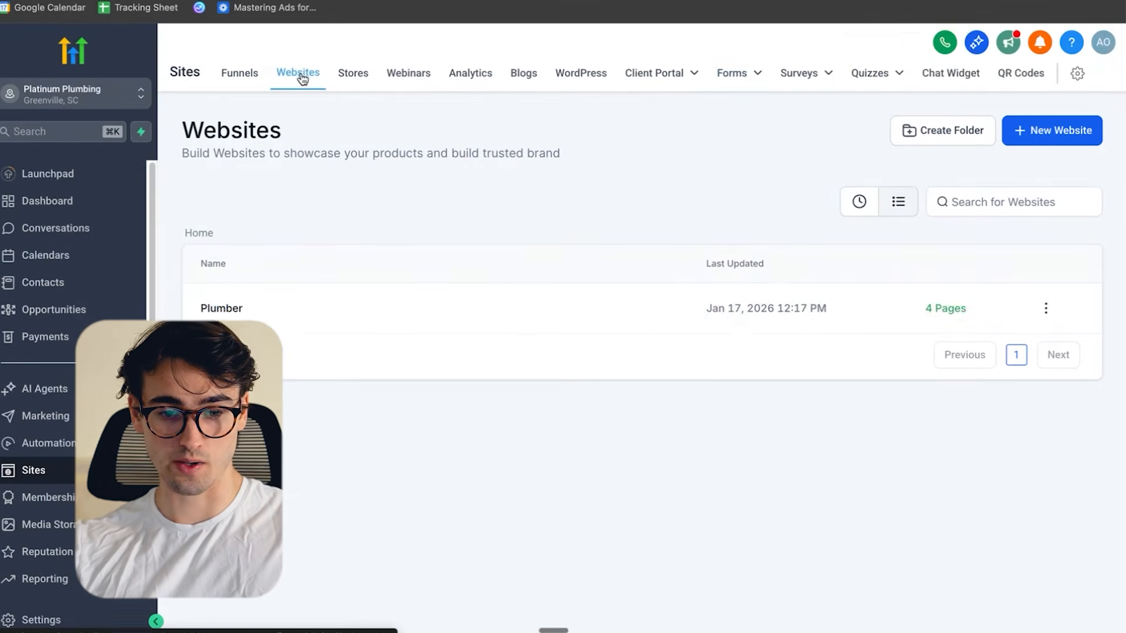
{"action": "left_click", "coordinate": [229, 310]}
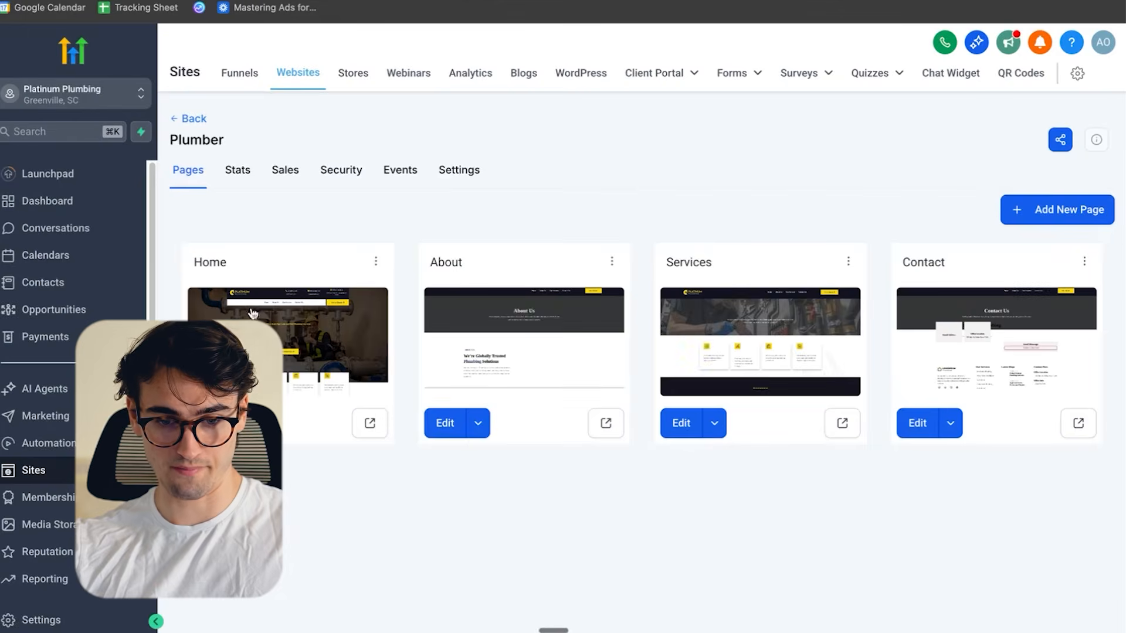
{"action": "left_click", "coordinate": [208, 423]}
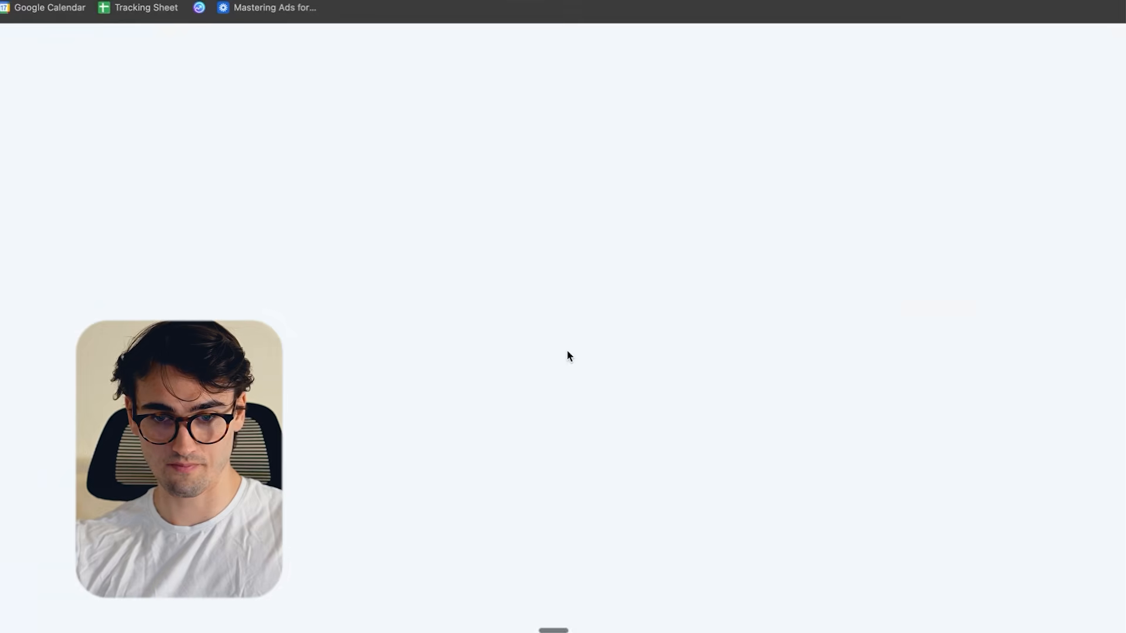
- Assign the Plumber Lead Form to the empty form element under the Send Massage heading on the Home page
{"action": "scroll", "coordinate": [762, 346], "scroll_direction": "down", "scroll_amount": 20}
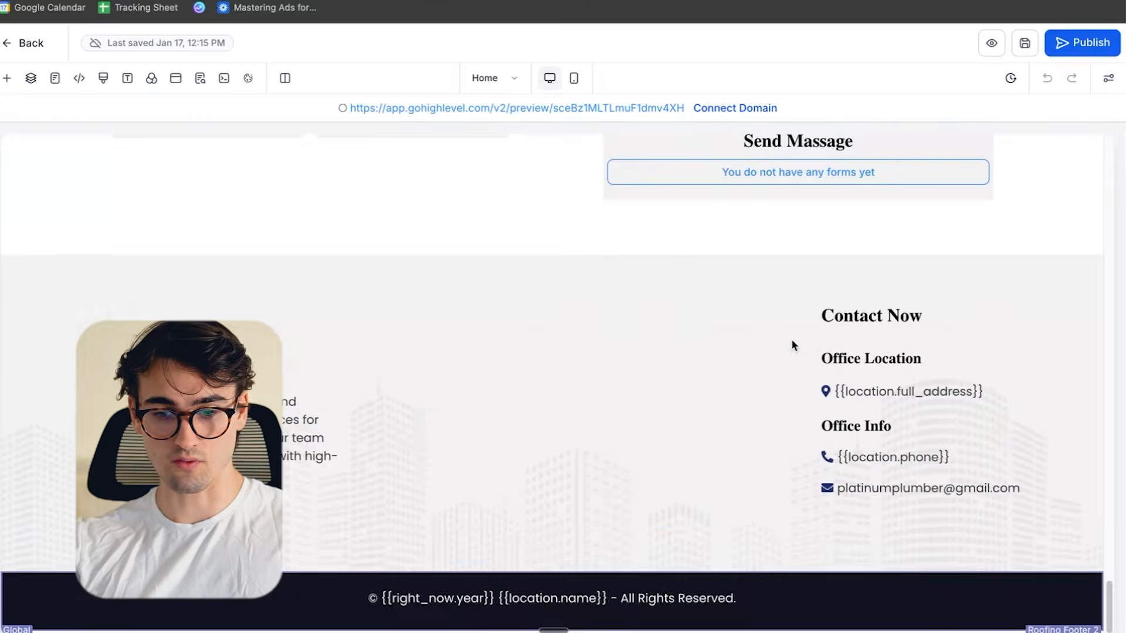
{"action": "scroll", "coordinate": [832, 347], "scroll_direction": "up", "scroll_amount": 12}
{"action": "scroll", "coordinate": [880, 340], "scroll_direction": "up", "scroll_amount": 5}
{"action": "scroll", "coordinate": [880, 340], "scroll_direction": "down", "scroll_amount": 20}
{"action": "scroll", "coordinate": [820, 410], "scroll_direction": "up", "scroll_amount": 5}
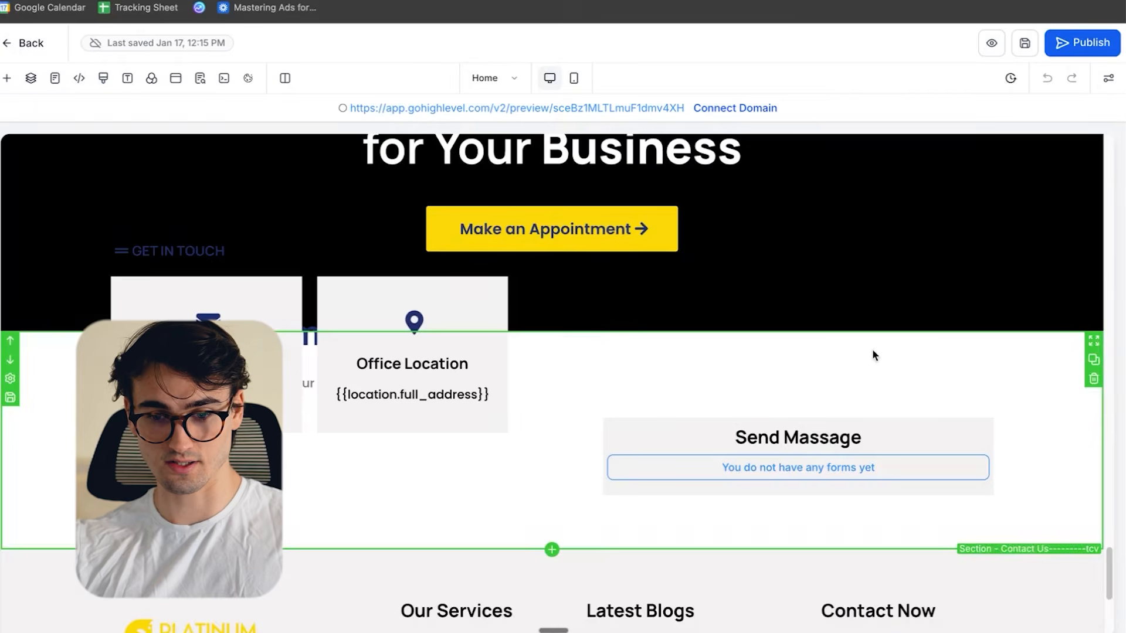
{"action": "left_click", "coordinate": [804, 468]}
{"action": "left_click", "coordinate": [960, 335]}
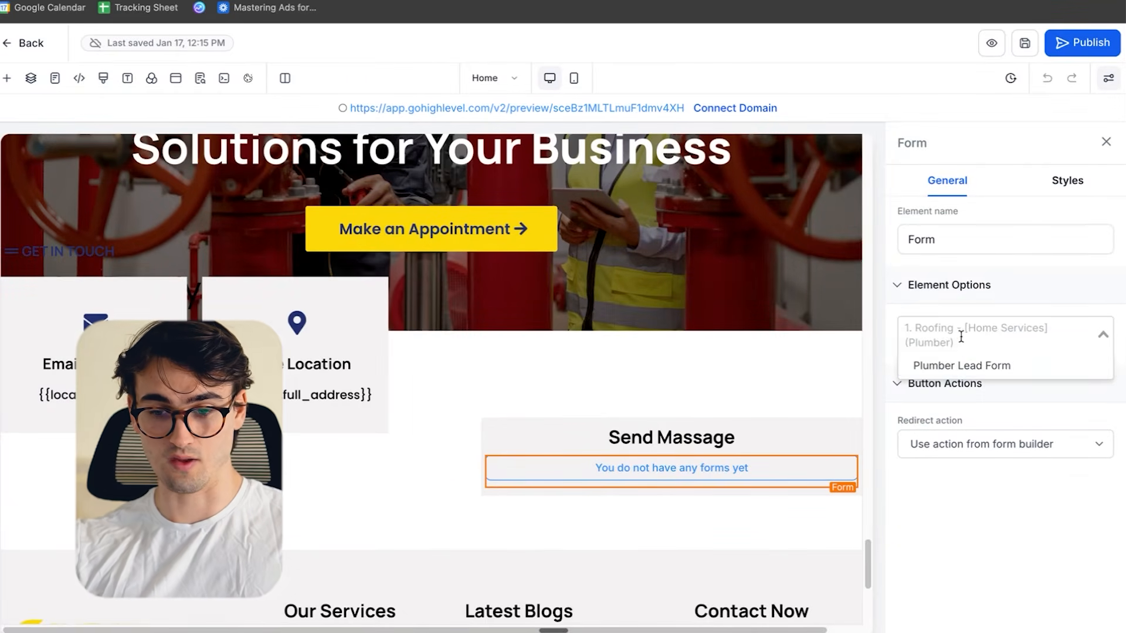
{"action": "left_click", "coordinate": [959, 366]}
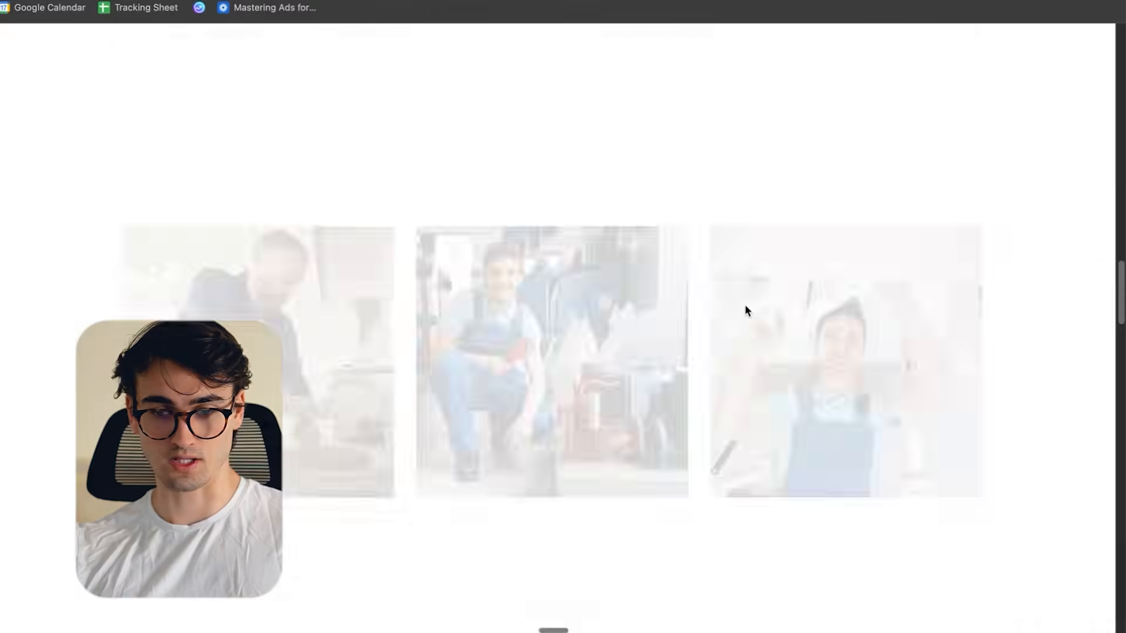
- Check the embedded lead form's contact, address and service fields in the Home page preview
{"action": "scroll", "coordinate": [756, 304], "scroll_direction": "down", "scroll_amount": 15}
{"action": "scroll", "coordinate": [780, 308], "scroll_direction": "up", "scroll_amount": 15}
{"action": "scroll", "coordinate": [801, 354], "scroll_direction": "down", "scroll_amount": 7}
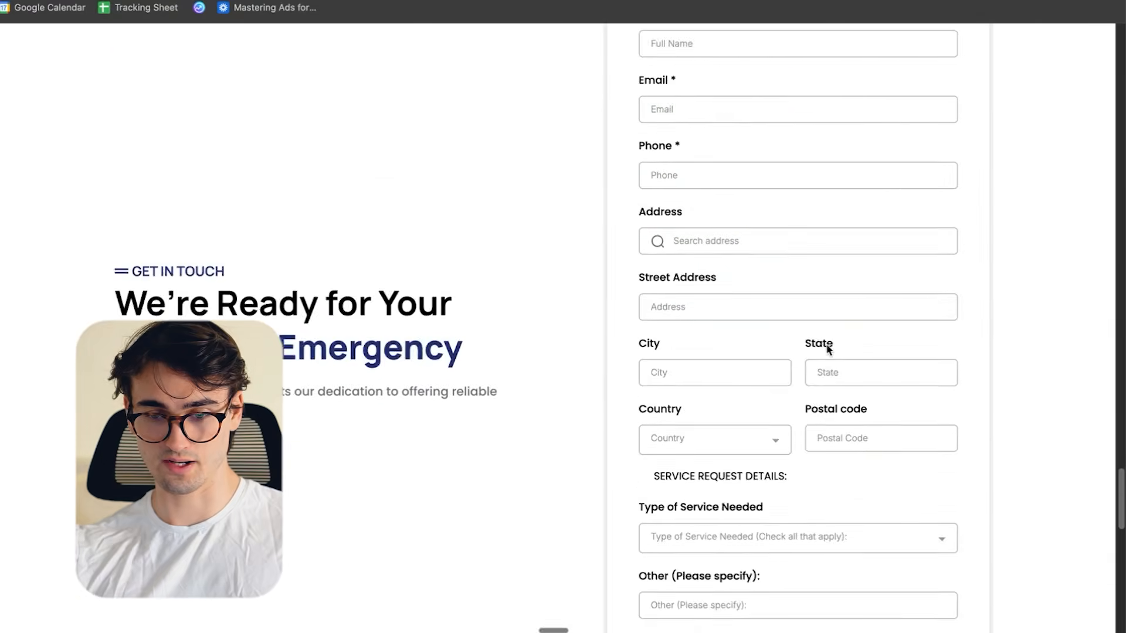
{"action": "scroll", "coordinate": [826, 349], "scroll_direction": "down", "scroll_amount": 7}
{"action": "scroll", "coordinate": [836, 317], "scroll_direction": "down", "scroll_amount": 3}
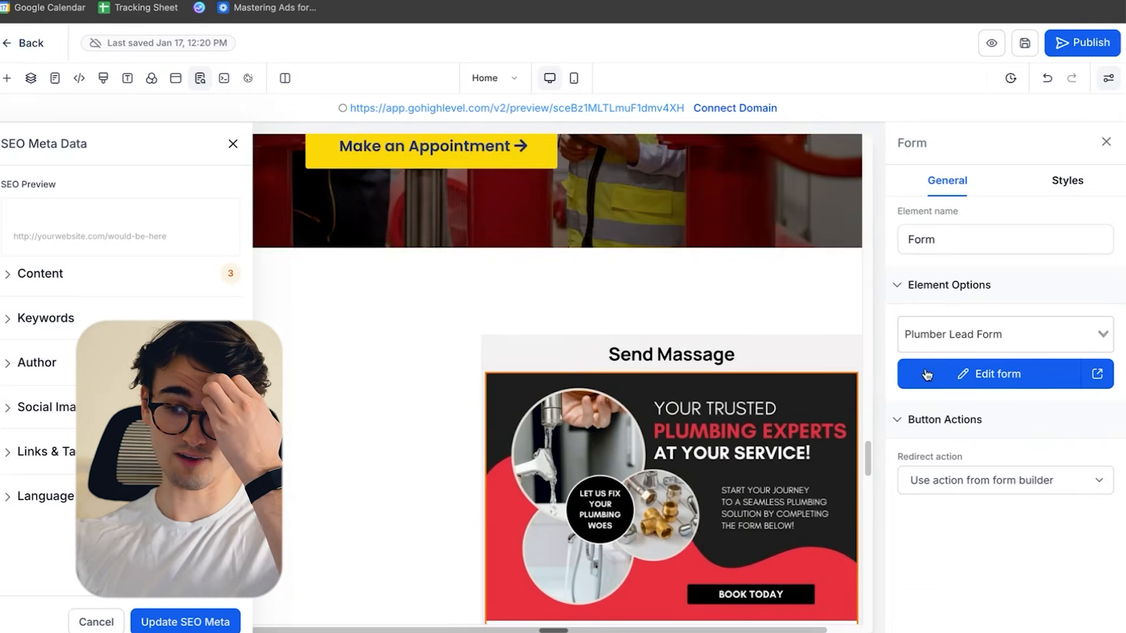
- Open the embedded form for editing and delete the "How did you hear about us?" and team accessibility issues questions
{"action": "left_click", "coordinate": [987, 378]}
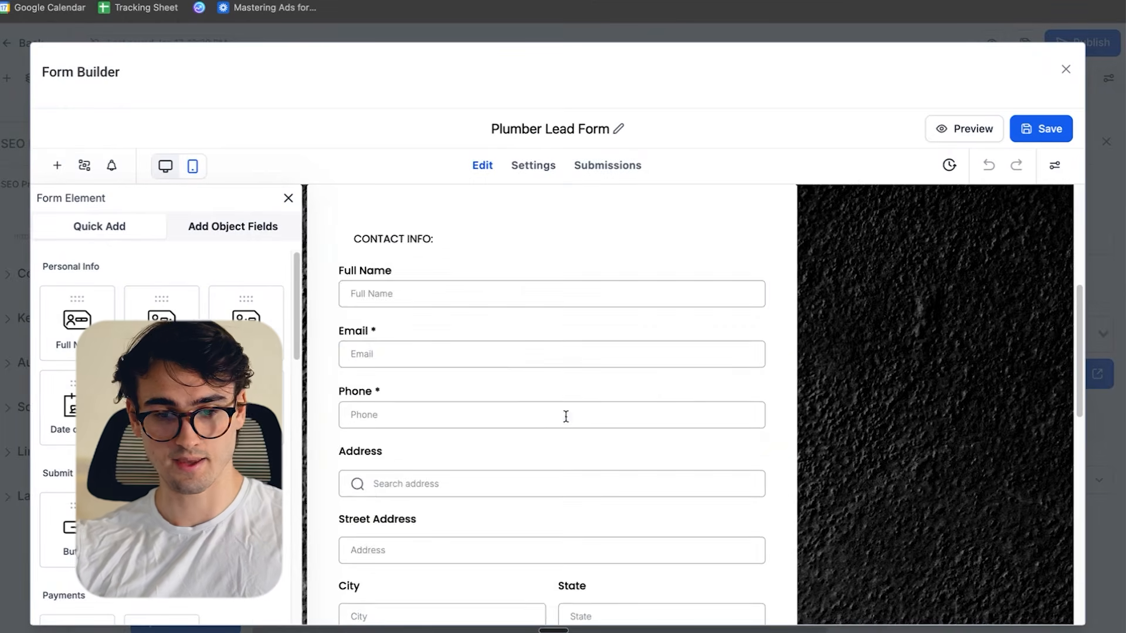
{"action": "left_click", "coordinate": [410, 238]}
{"action": "scroll", "coordinate": [645, 390], "scroll_direction": "down", "scroll_amount": 3}
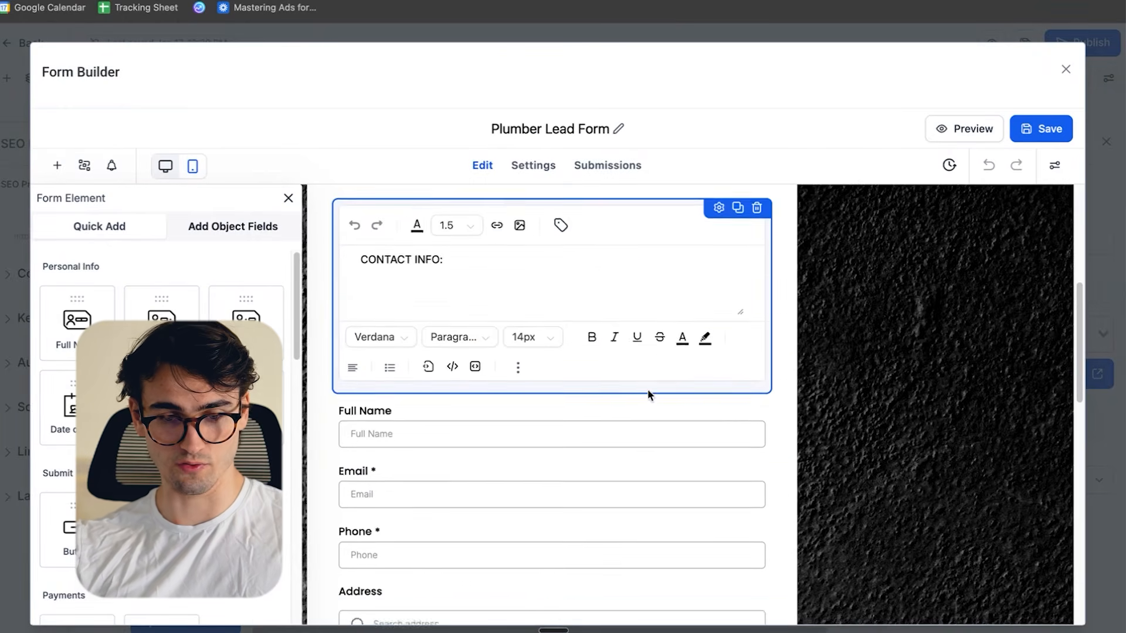
{"action": "scroll", "coordinate": [640, 381], "scroll_direction": "down", "scroll_amount": 3}
{"action": "scroll", "coordinate": [508, 359], "scroll_direction": "down", "scroll_amount": 5}
{"action": "left_click", "coordinate": [582, 339]}
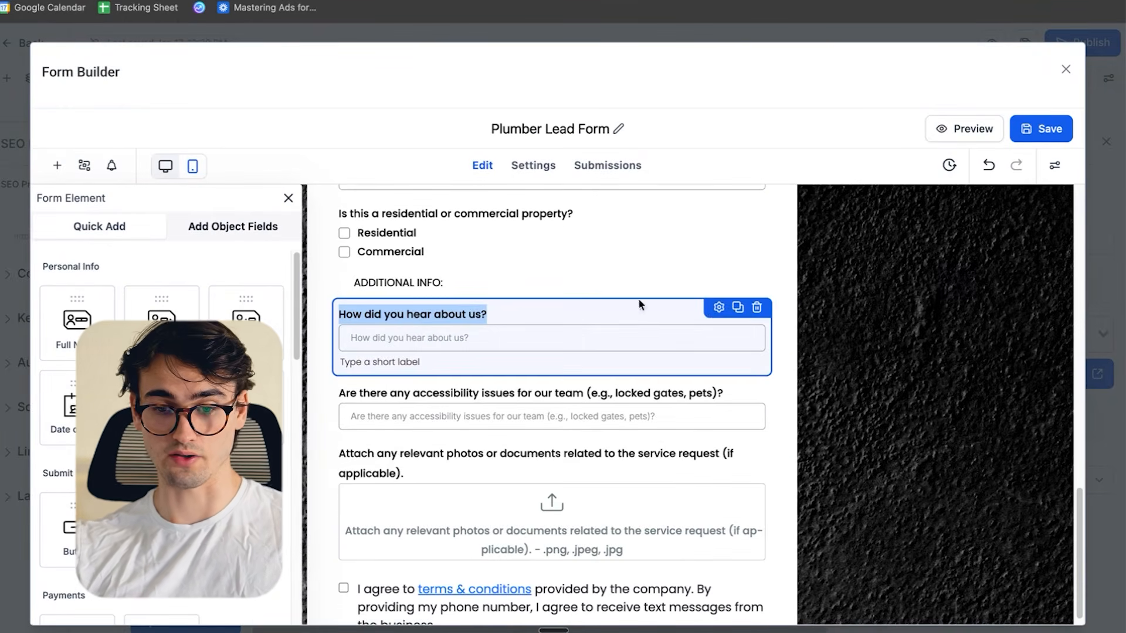
{"action": "left_click", "coordinate": [753, 308]}
{"action": "left_click", "coordinate": [509, 319]}
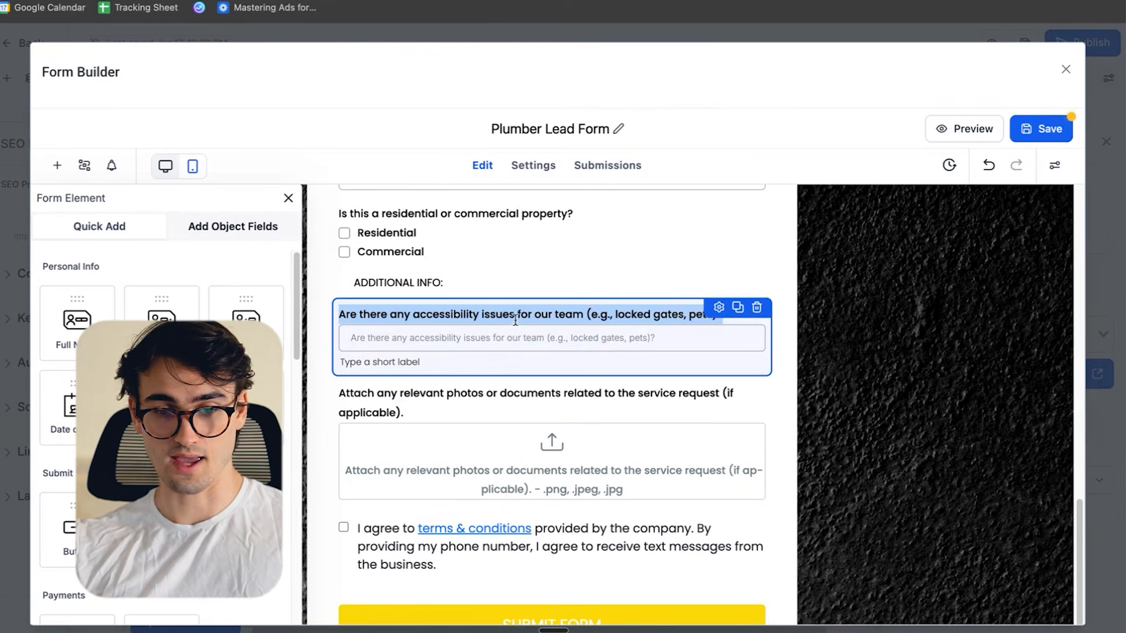
{"action": "left_click", "coordinate": [755, 309]}
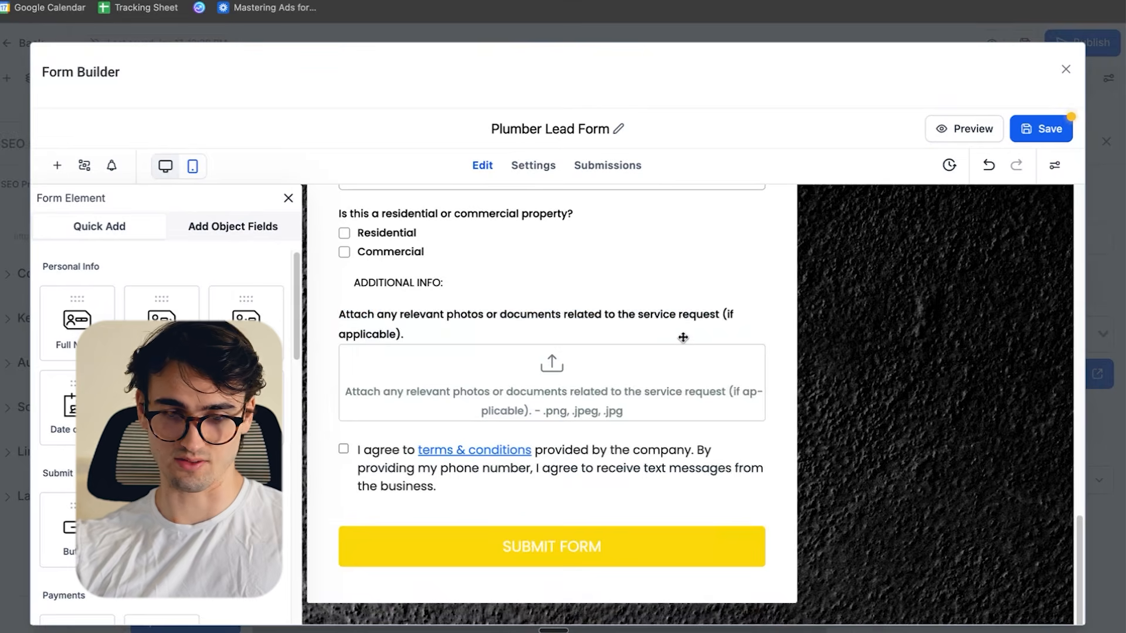
- Save the Plumber Lead Form, leave the form builder, and save the Home page
{"action": "left_click", "coordinate": [530, 313]}
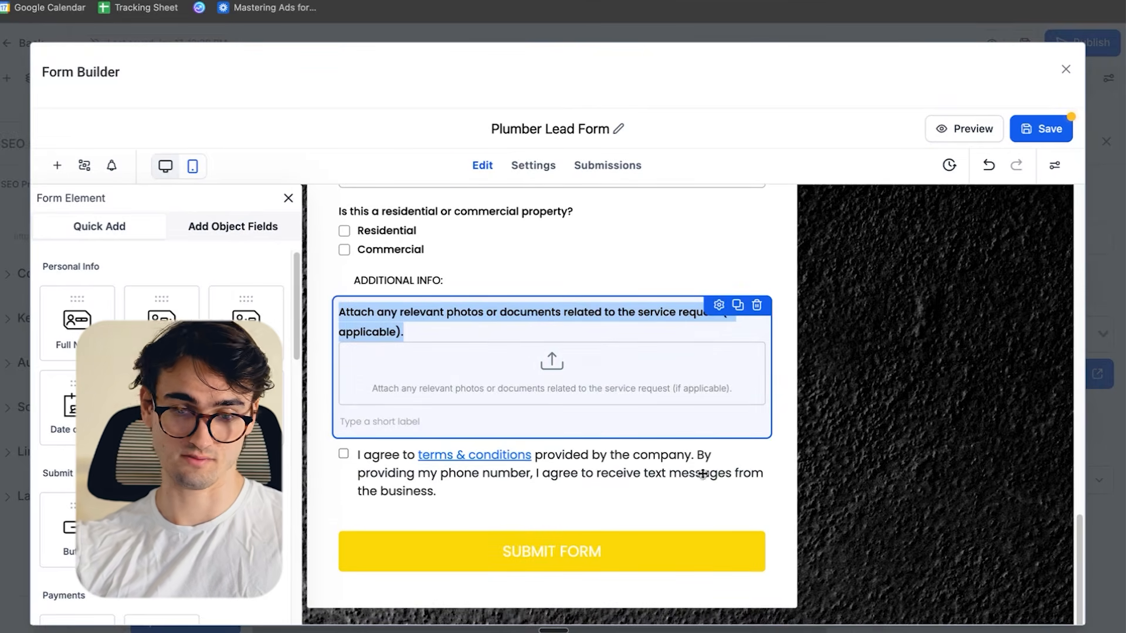
{"action": "scroll", "coordinate": [678, 520], "scroll_direction": "up", "scroll_amount": 15}
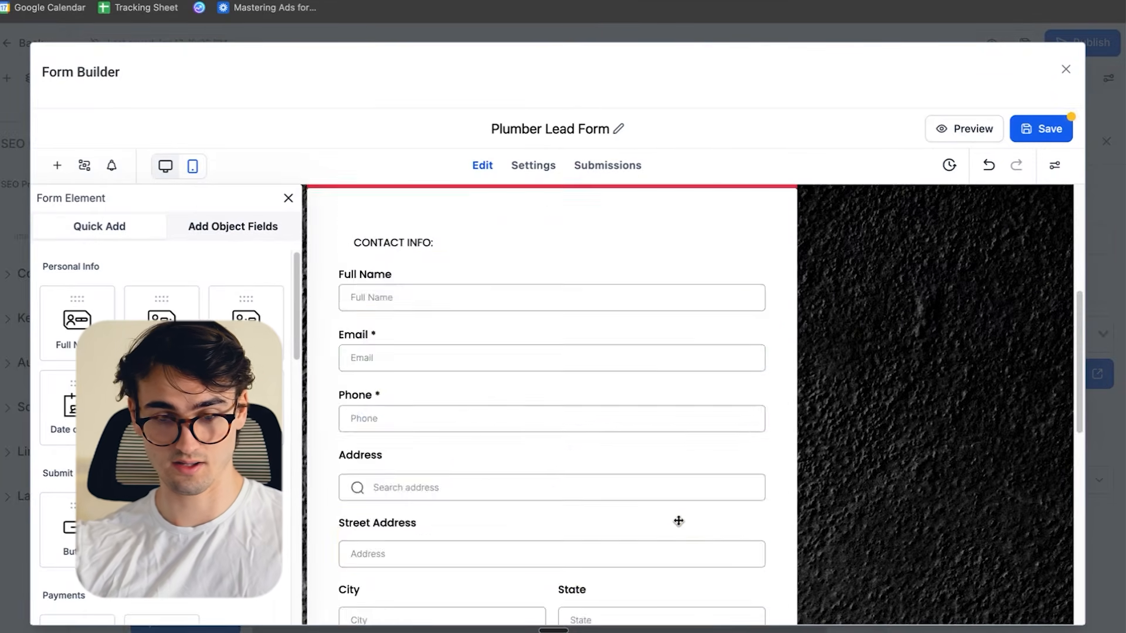
{"action": "scroll", "coordinate": [678, 521], "scroll_direction": "up", "scroll_amount": 6}
{"action": "left_click", "coordinate": [1026, 130]}
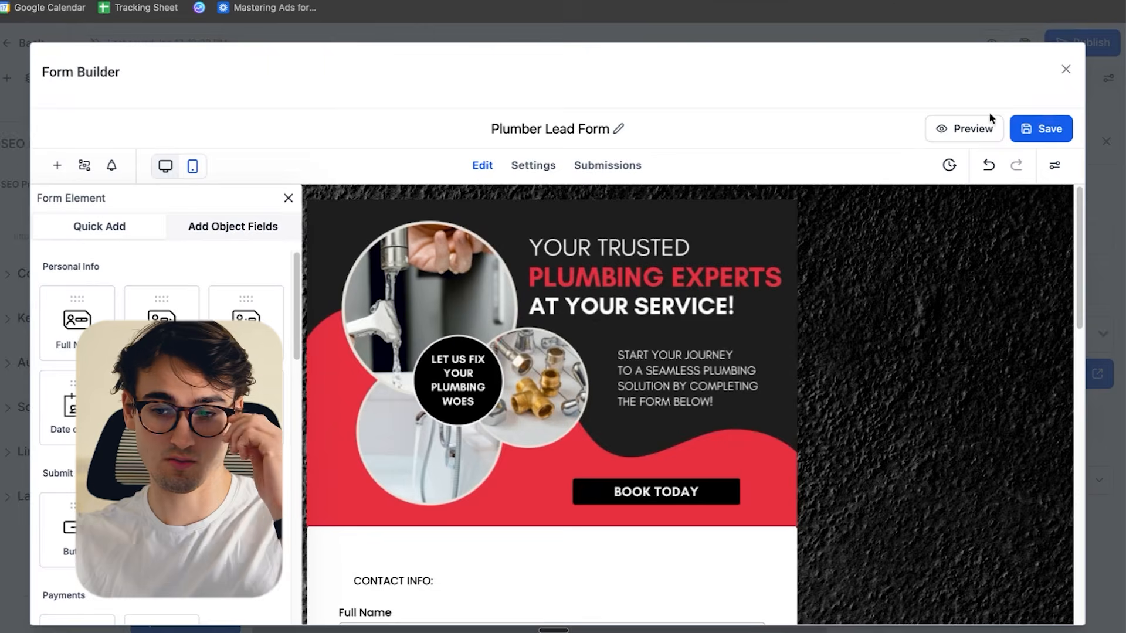
{"action": "left_click", "coordinate": [1064, 70]}
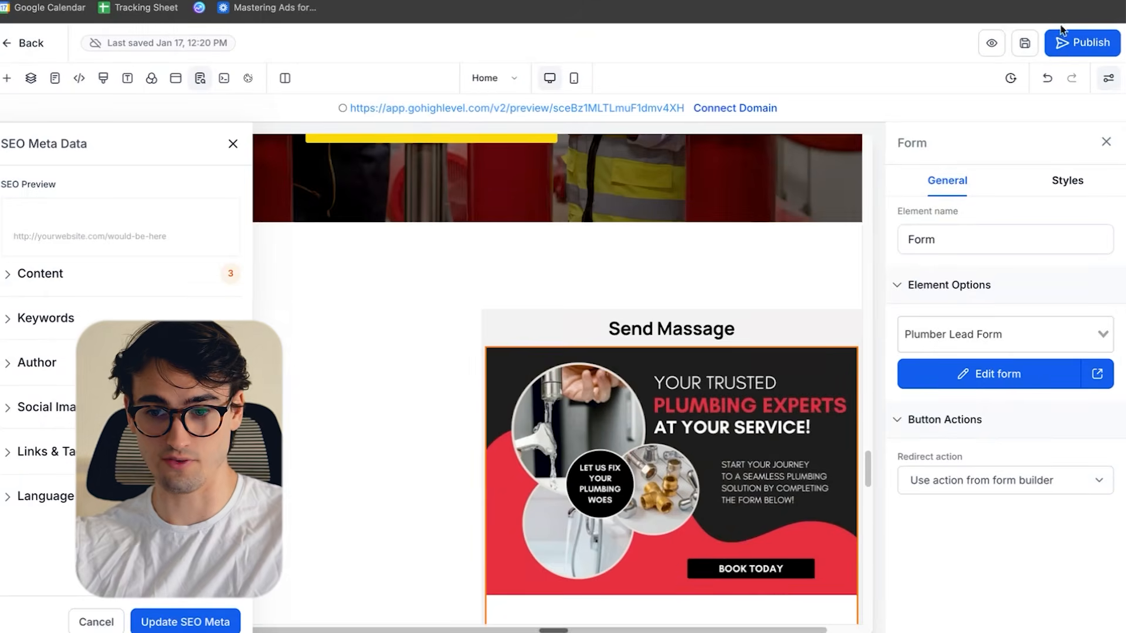
{"action": "left_click", "coordinate": [1026, 45]}
{"action": "left_click", "coordinate": [1024, 45]}
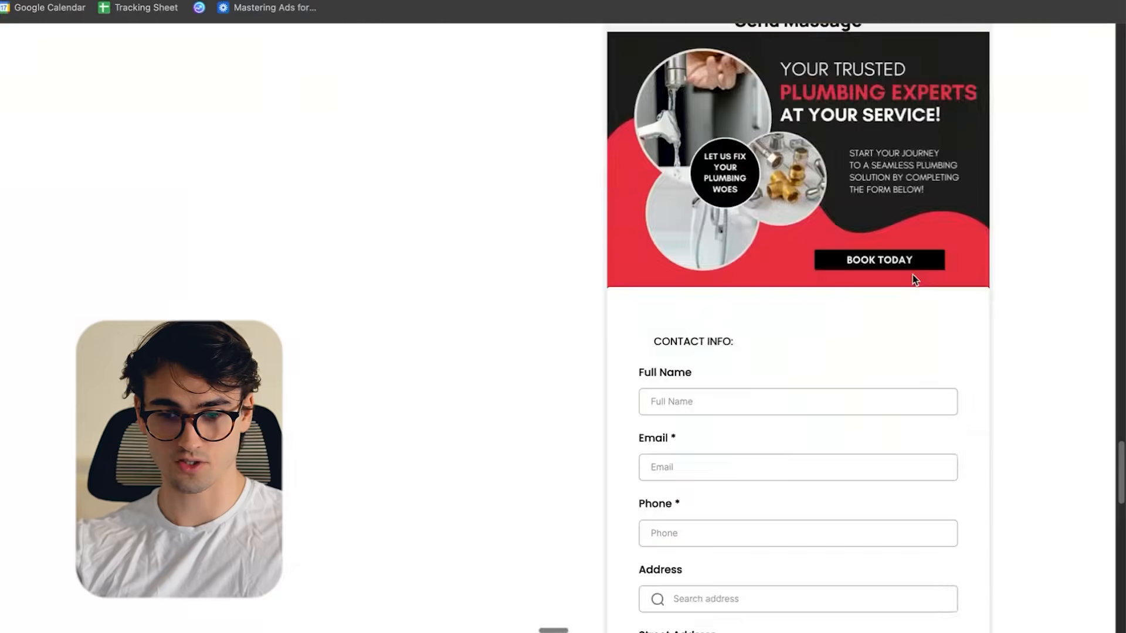
- Review the Home page preview from the Get in Touch section and its lead form down to the footer
{"action": "scroll", "coordinate": [915, 275], "scroll_direction": "down", "scroll_amount": 10}
{"action": "scroll", "coordinate": [924, 278], "scroll_direction": "up", "scroll_amount": 5}
{"action": "scroll", "coordinate": [927, 284], "scroll_direction": "up", "scroll_amount": 10}
{"action": "scroll", "coordinate": [838, 234], "scroll_direction": "down", "scroll_amount": 15}
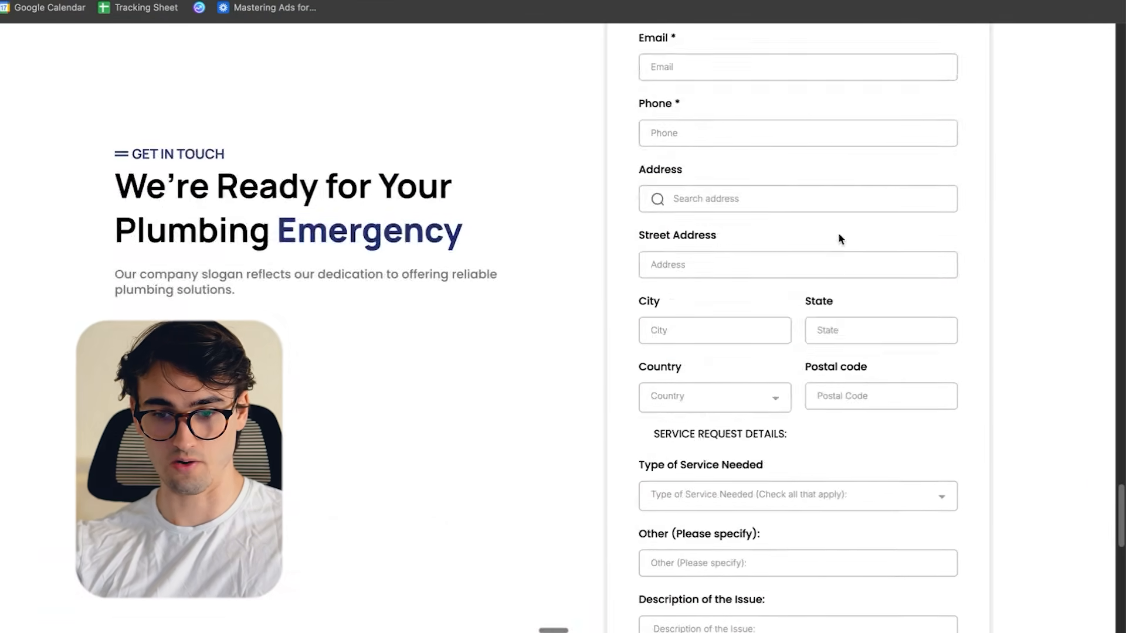
{"action": "scroll", "coordinate": [859, 240], "scroll_direction": "down", "scroll_amount": 3}
{"action": "scroll", "coordinate": [867, 249], "scroll_direction": "up", "scroll_amount": 1}
{"action": "scroll", "coordinate": [867, 252], "scroll_direction": "down", "scroll_amount": 6}
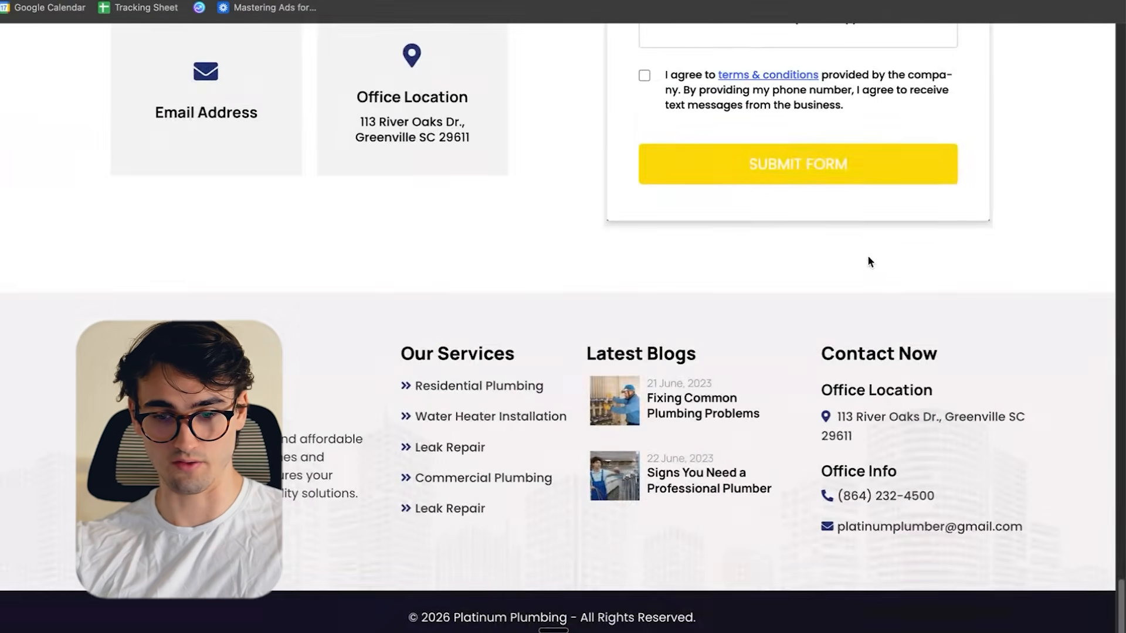
{"action": "scroll", "coordinate": [879, 269], "scroll_direction": "up", "scroll_amount": 15}
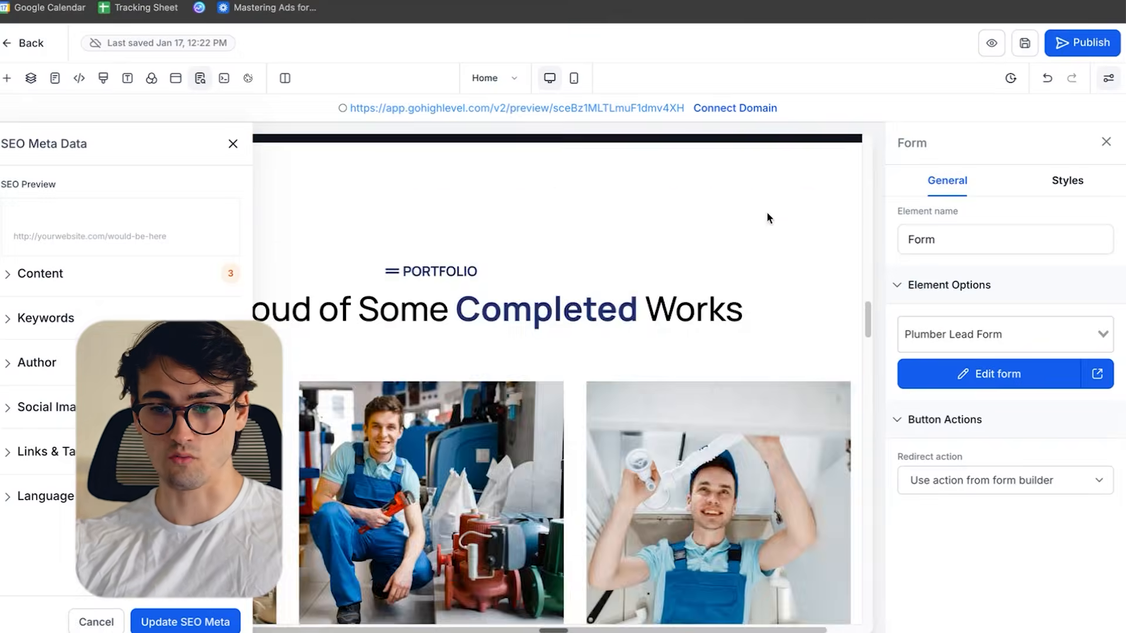
{"action": "scroll", "coordinate": [731, 351], "scroll_direction": "up", "scroll_amount": 2}
{"action": "scroll", "coordinate": [769, 337], "scroll_direction": "down", "scroll_amount": 6}
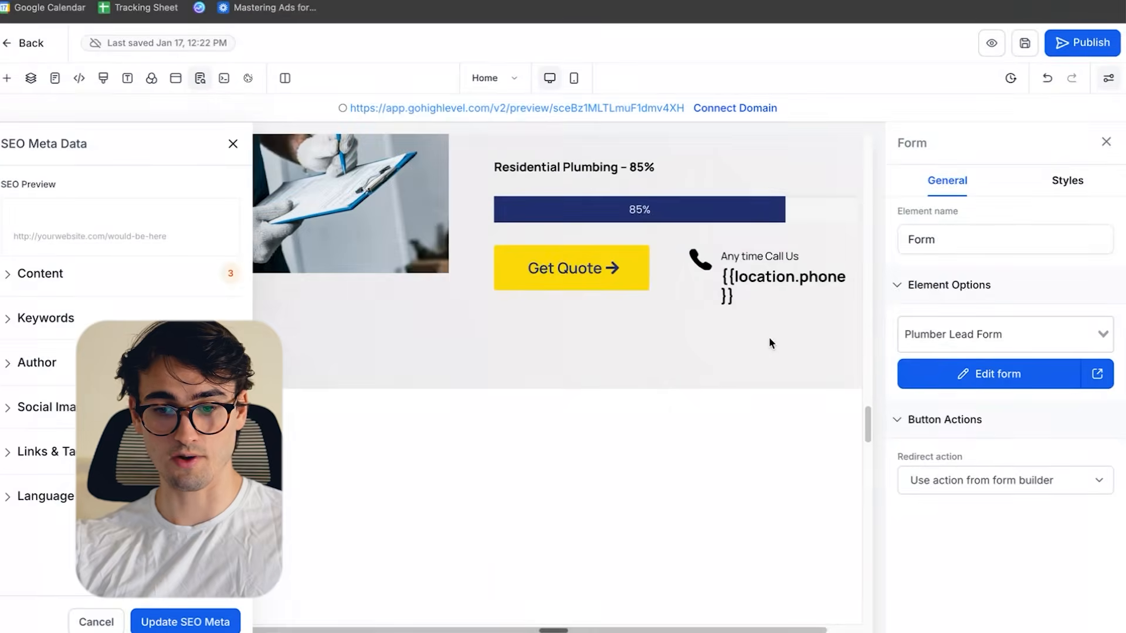
- Switch to the Contact page and assign the Plumber Lead Form to its Send Massage form element
{"action": "scroll", "coordinate": [750, 305], "scroll_direction": "down", "scroll_amount": 6}
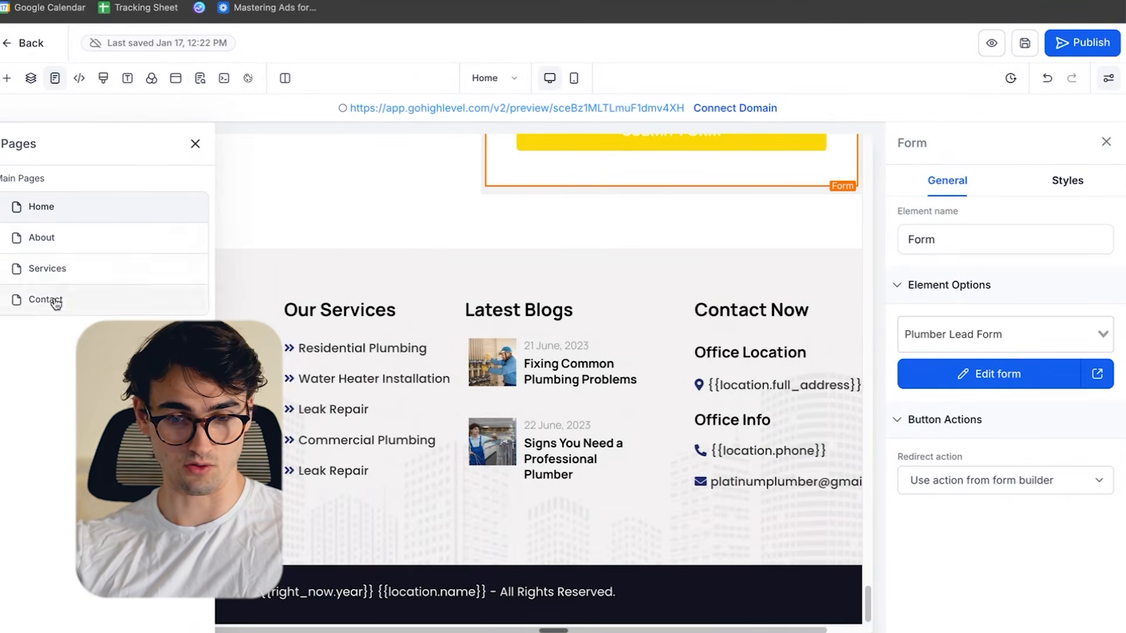
{"action": "left_click", "coordinate": [54, 300]}
{"action": "left_click", "coordinate": [838, 387]}
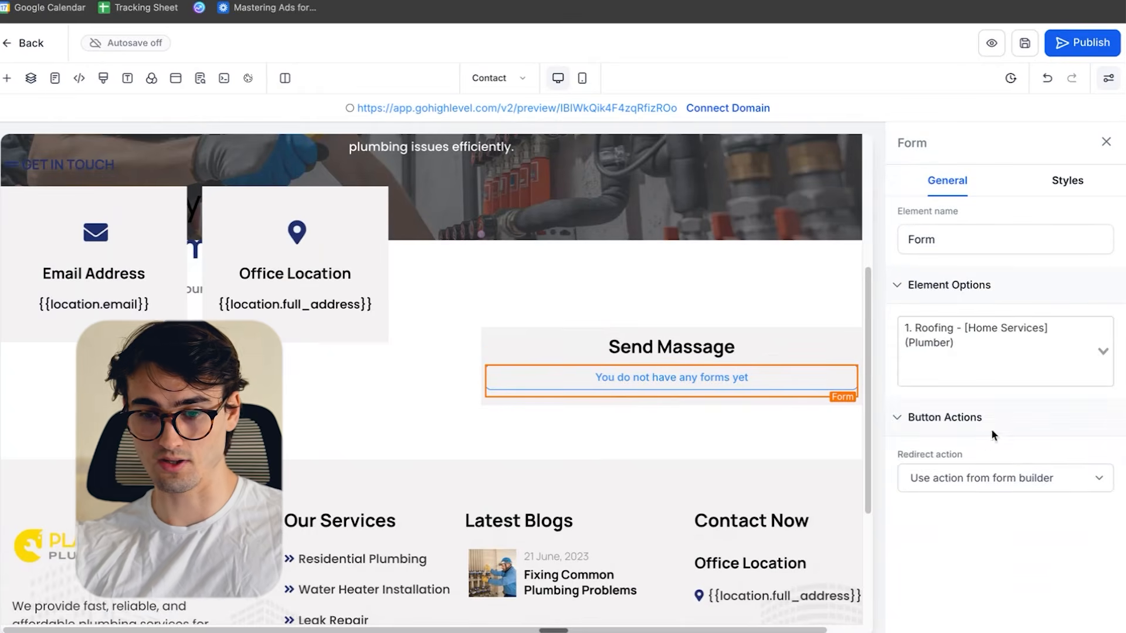
{"action": "left_click", "coordinate": [953, 376]}
{"action": "left_click", "coordinate": [956, 367]}
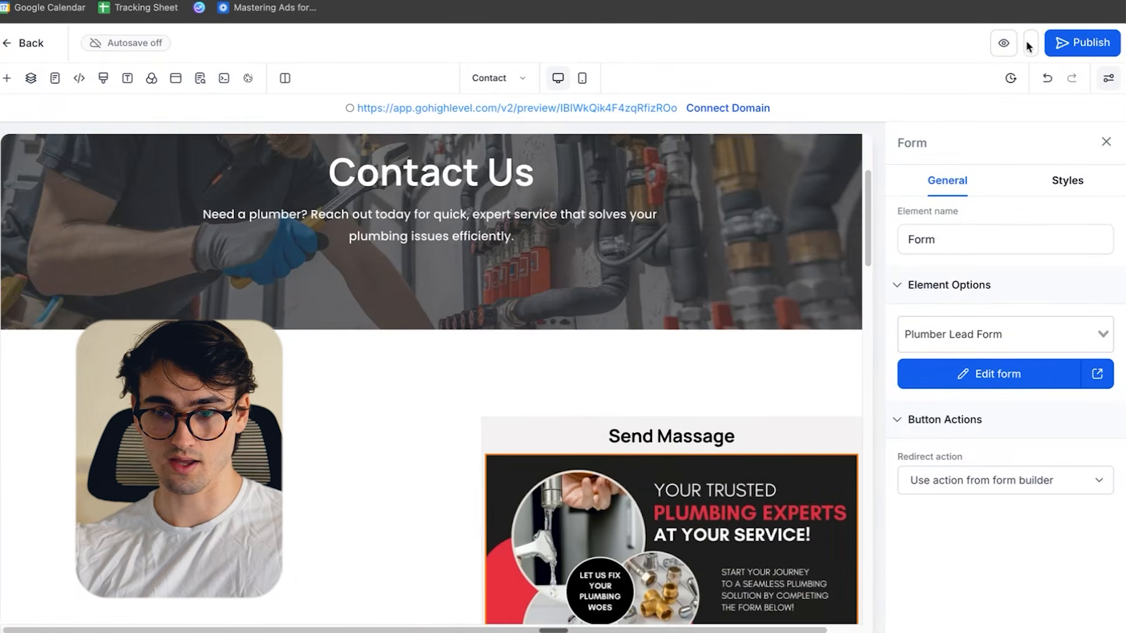
- Save and publish the Contact page
{"action": "left_click", "coordinate": [1024, 43]}
{"action": "left_click", "coordinate": [1104, 145]}
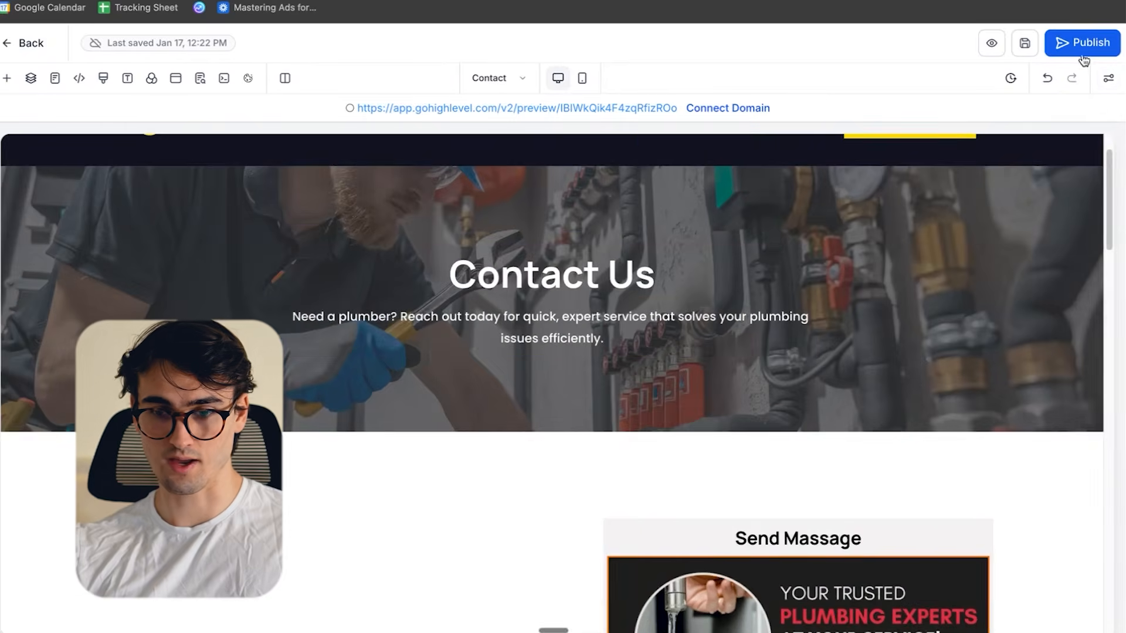
{"action": "left_click", "coordinate": [1083, 44]}
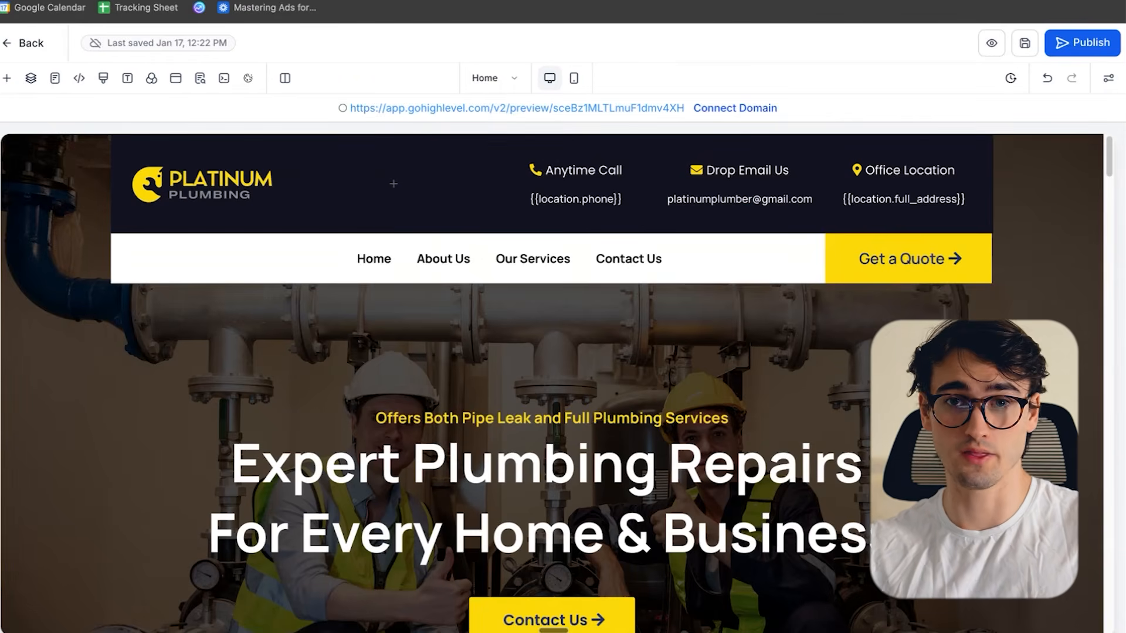
- Search Google for "shiney ai" in a new browser tab and examine the Shiney.Ai listing's title, description and sublinks as an SEO example
{"action": "key", "text": "super+t"}
{"action": "type", "text": "shiney ai"}
{"action": "key", "text": "Return"}
{"action": "scroll", "coordinate": [657, 262], "scroll_direction": "down", "scroll_amount": 10}
{"action": "scroll", "coordinate": [73, 143], "scroll_direction": "up", "scroll_amount": 3}
{"action": "left_click_drag", "start_coordinate": [72, 182], "coordinate": [518, 406]}
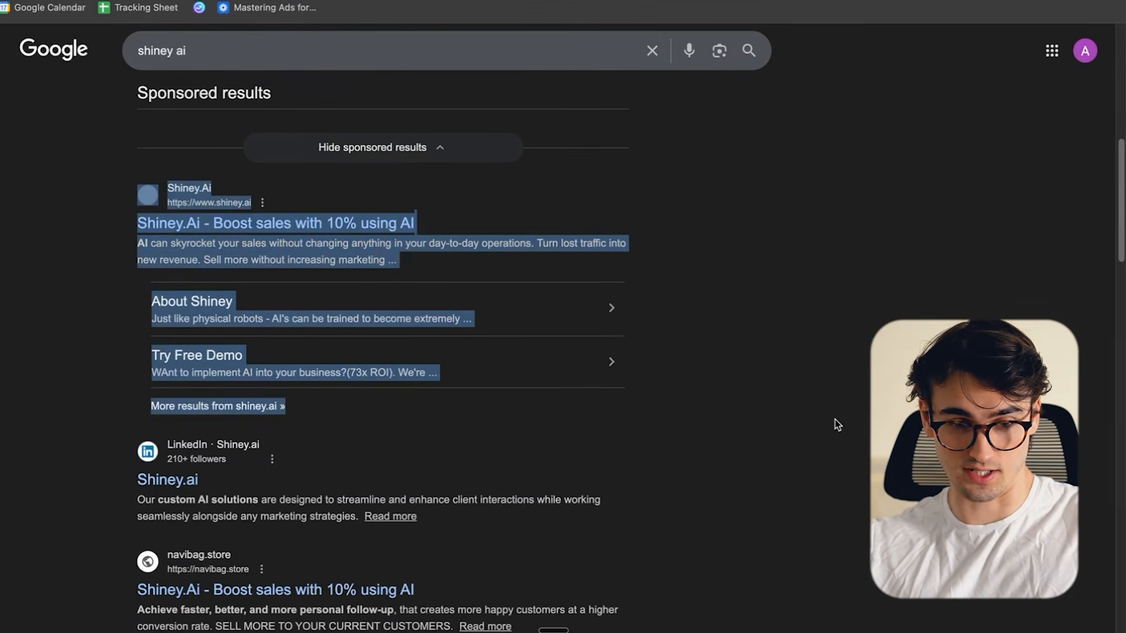
{"action": "left_click", "coordinate": [323, 254]}
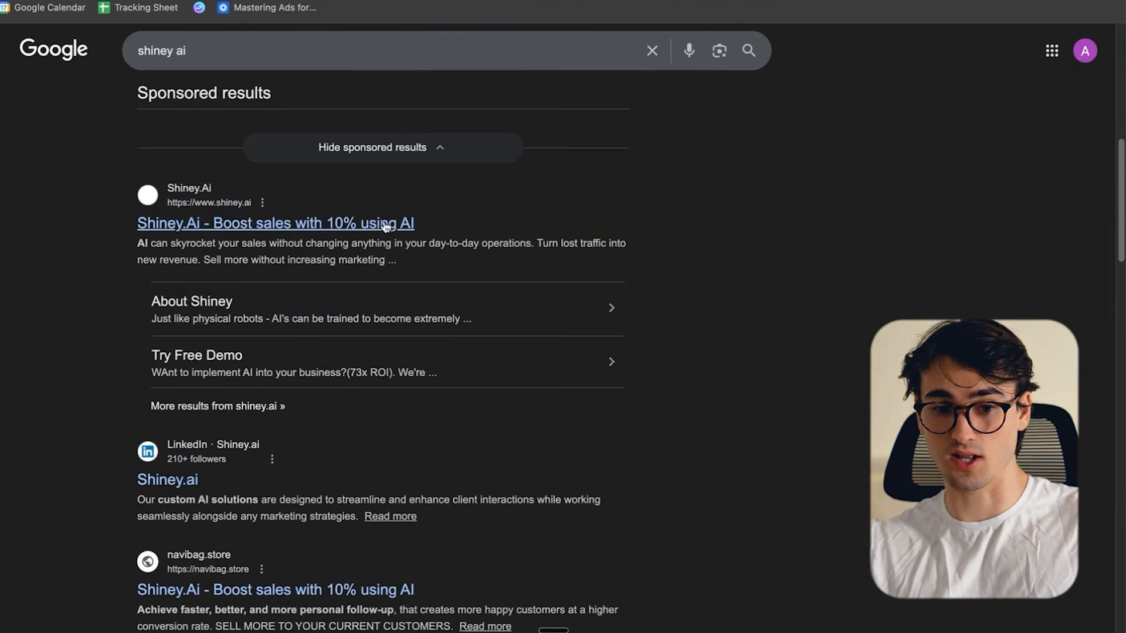
{"action": "scroll", "coordinate": [217, 335], "scroll_direction": "down", "scroll_amount": 2}
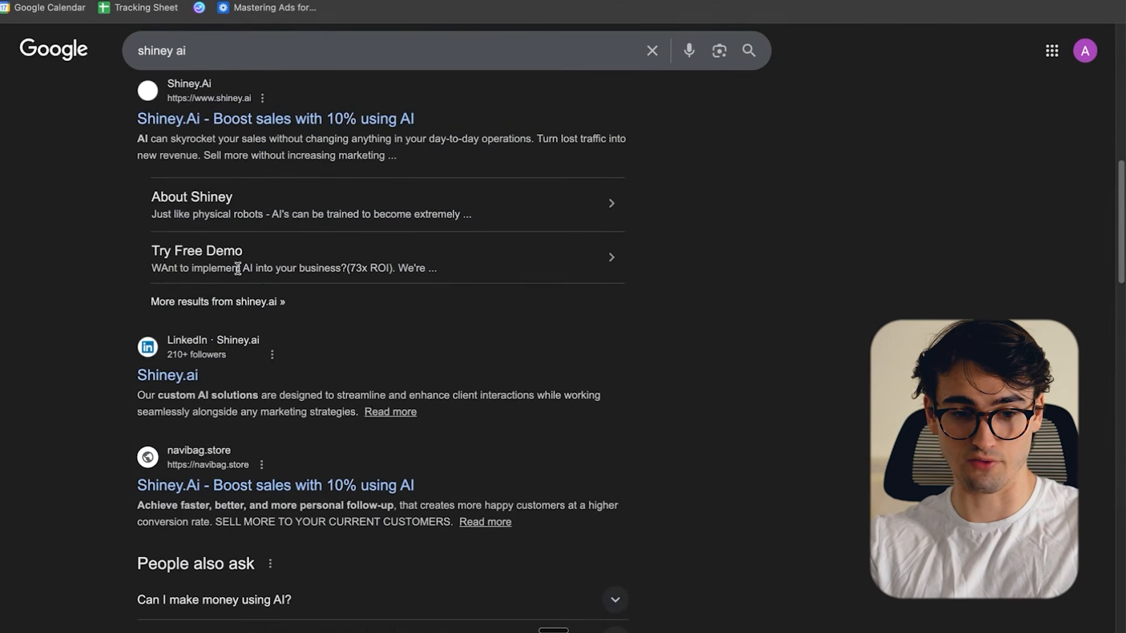
{"action": "scroll", "coordinate": [290, 300], "scroll_direction": "up", "scroll_amount": 3}
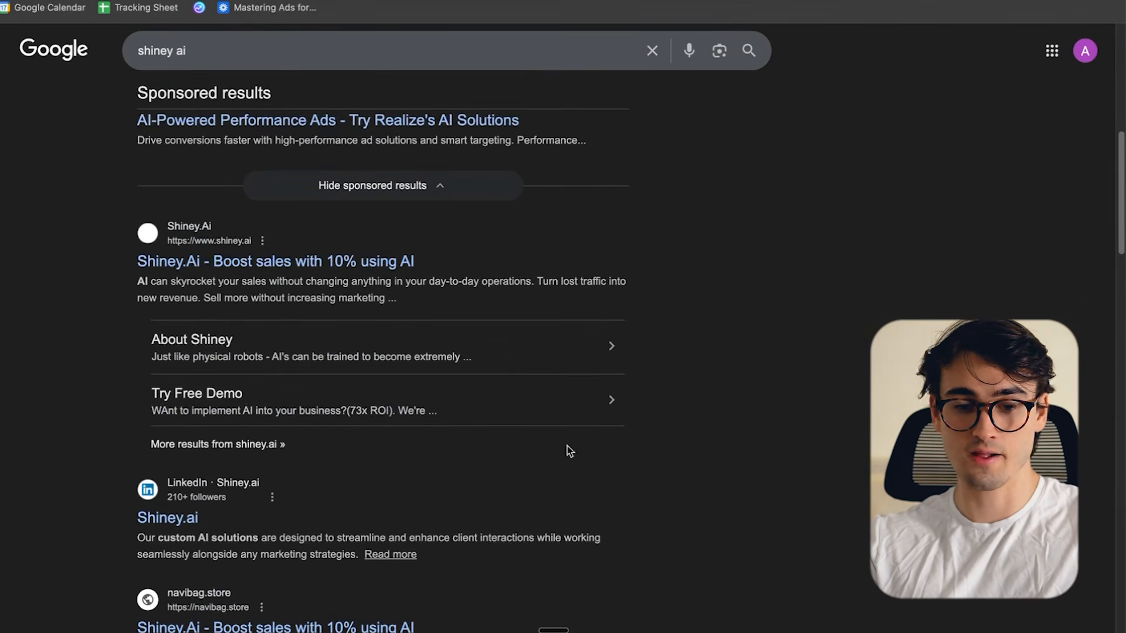
{"action": "left_click_drag", "start_coordinate": [75, 254], "coordinate": [396, 406]}
{"action": "left_click", "coordinate": [772, 460]}
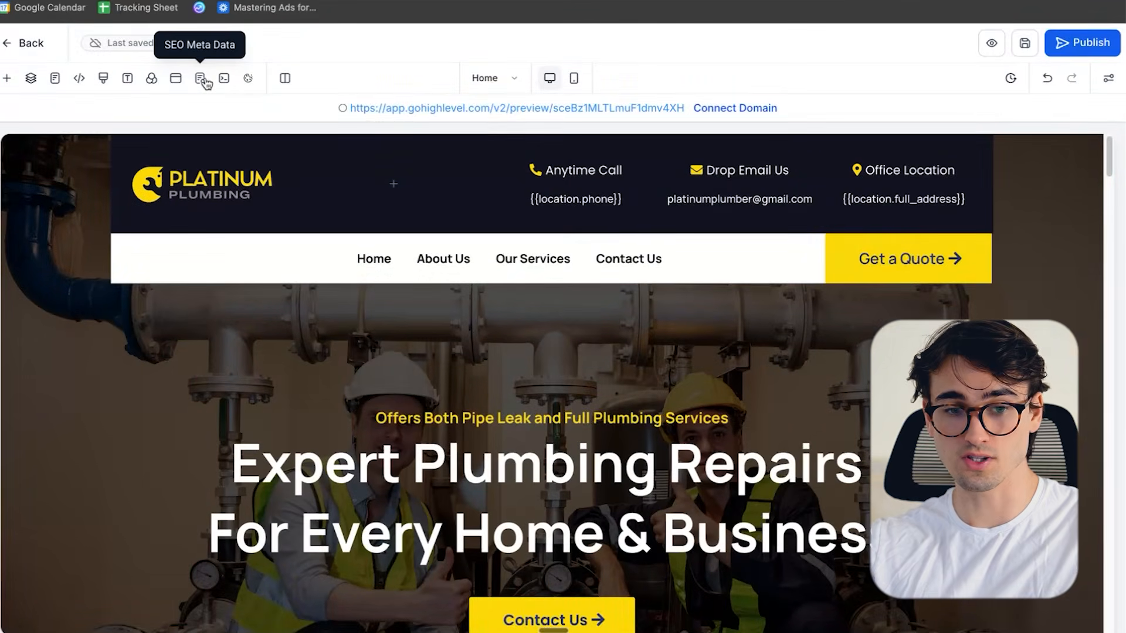
- Open the Home page's SEO meta data and set its content title to "Plumbing Greenville"
{"action": "left_click", "coordinate": [200, 78]}
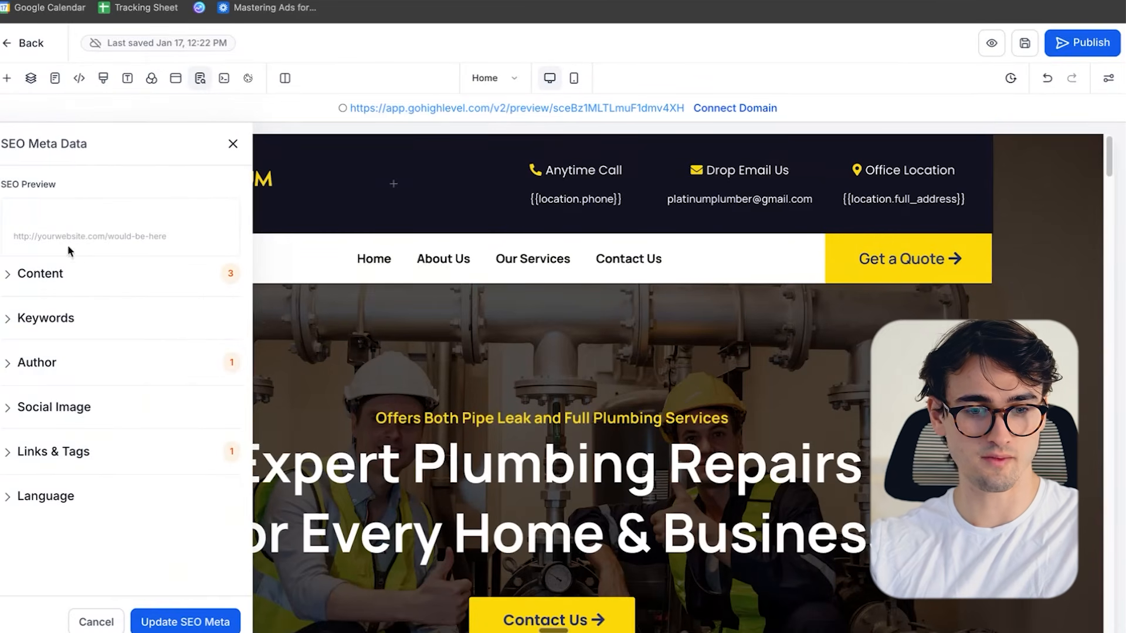
{"action": "left_click", "coordinate": [26, 276]}
{"action": "scroll", "coordinate": [119, 278], "scroll_direction": "down", "scroll_amount": 1}
{"action": "scroll", "coordinate": [120, 278], "scroll_direction": "down", "scroll_amount": 2}
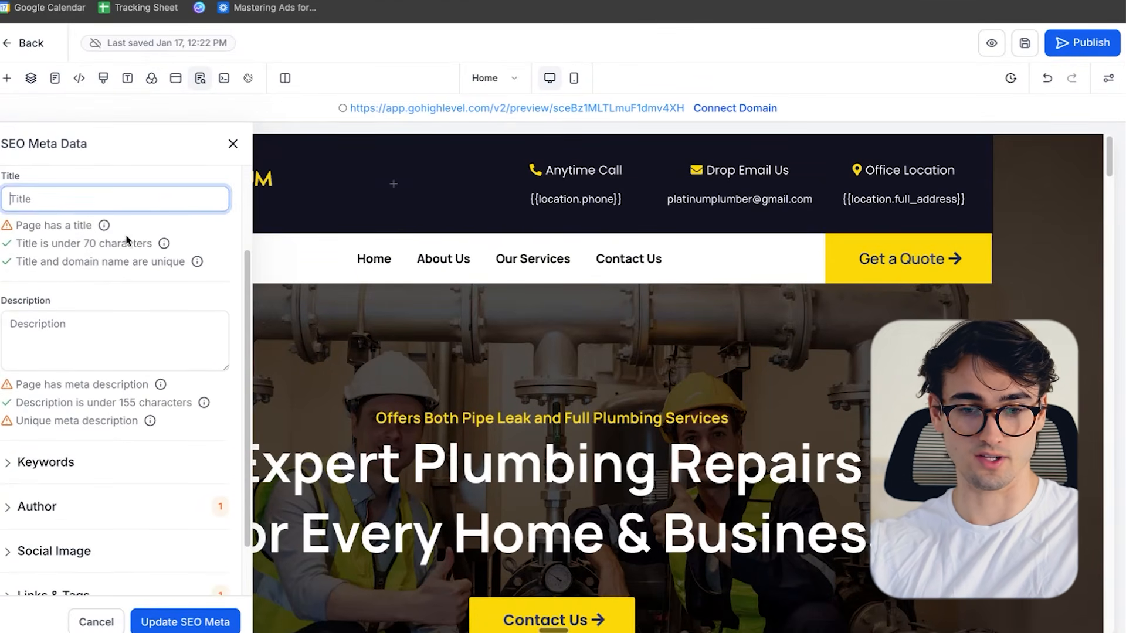
{"action": "scroll", "coordinate": [125, 237], "scroll_direction": "up", "scroll_amount": 1}
{"action": "type", "text": "Plunb"}
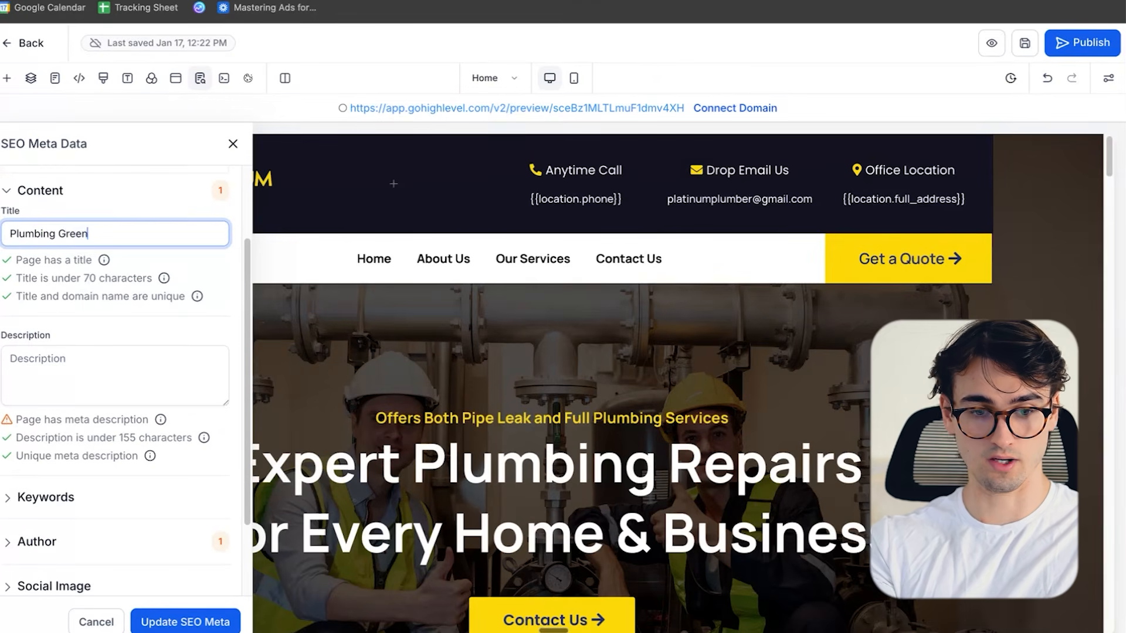
{"action": "left_click", "coordinate": [90, 354]}
{"action": "type", "text": "Best plumber in two"}
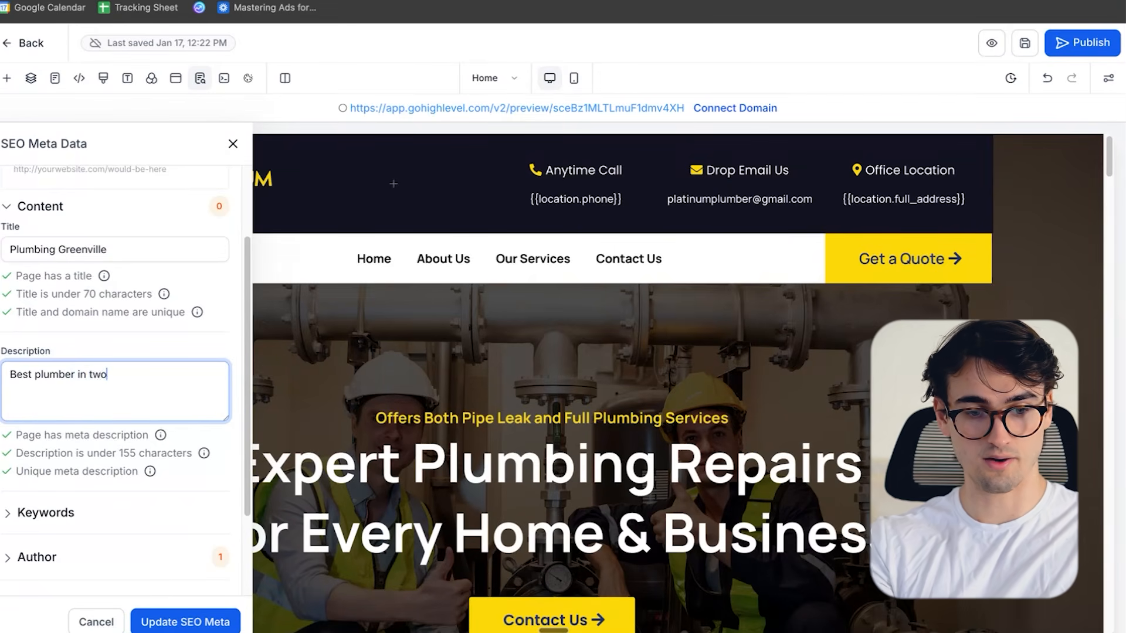
{"action": "key", "text": "super+a"}
{"action": "key", "text": "BackSpace"}
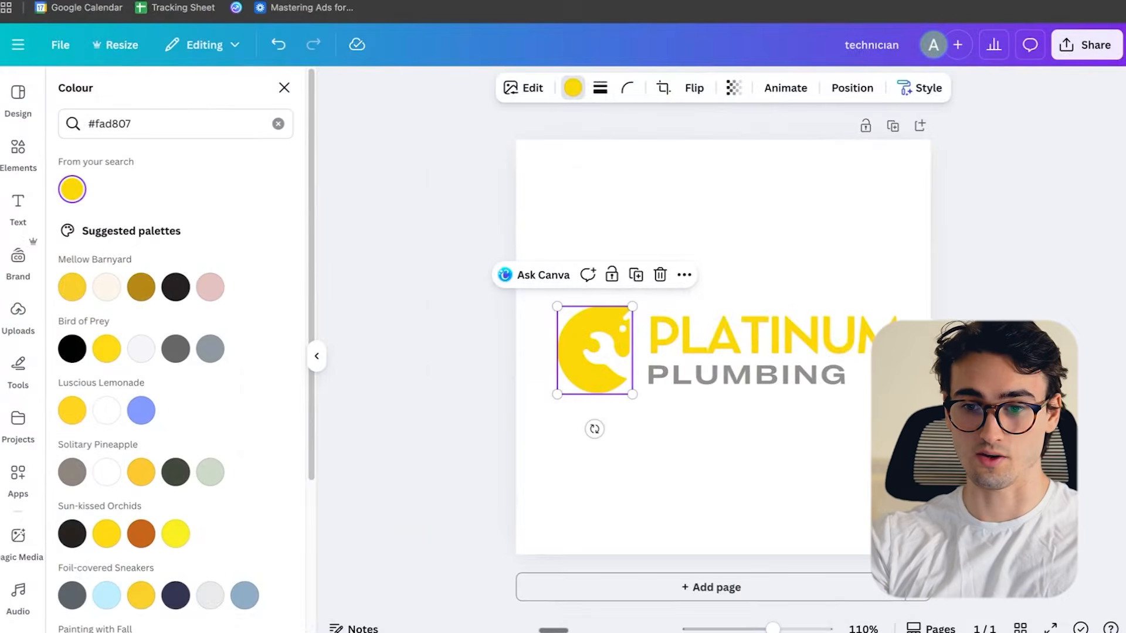
- Get a Platinum Plumbing SEO description for Greenville from ChatGPT in a new tab and enter it as the Home page's meta description
{"action": "key", "text": "super+t"}
{"action": "type", "text": "cha"}
{"action": "key", "text": "Return"}
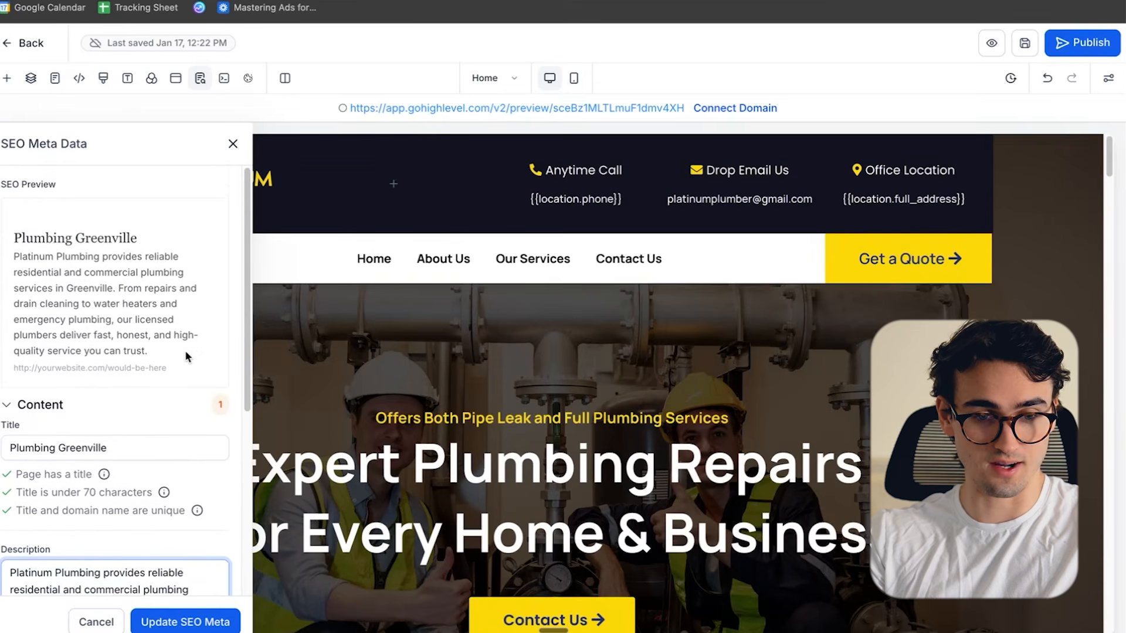
{"action": "scroll", "coordinate": [95, 365], "scroll_direction": "down", "scroll_amount": 10}
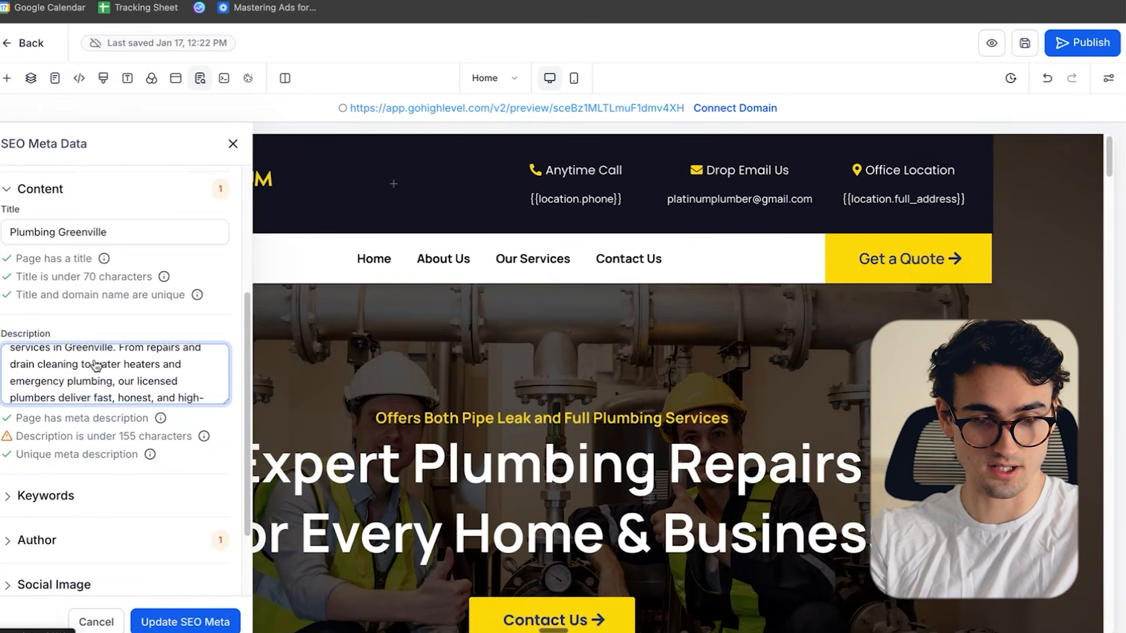
- Check the remaining SEO sections below the description and update the Home page's SEO meta data
{"action": "left_click", "coordinate": [46, 394]}
{"action": "scroll", "coordinate": [70, 352], "scroll_direction": "down", "scroll_amount": 2}
{"action": "left_click", "coordinate": [53, 328]}
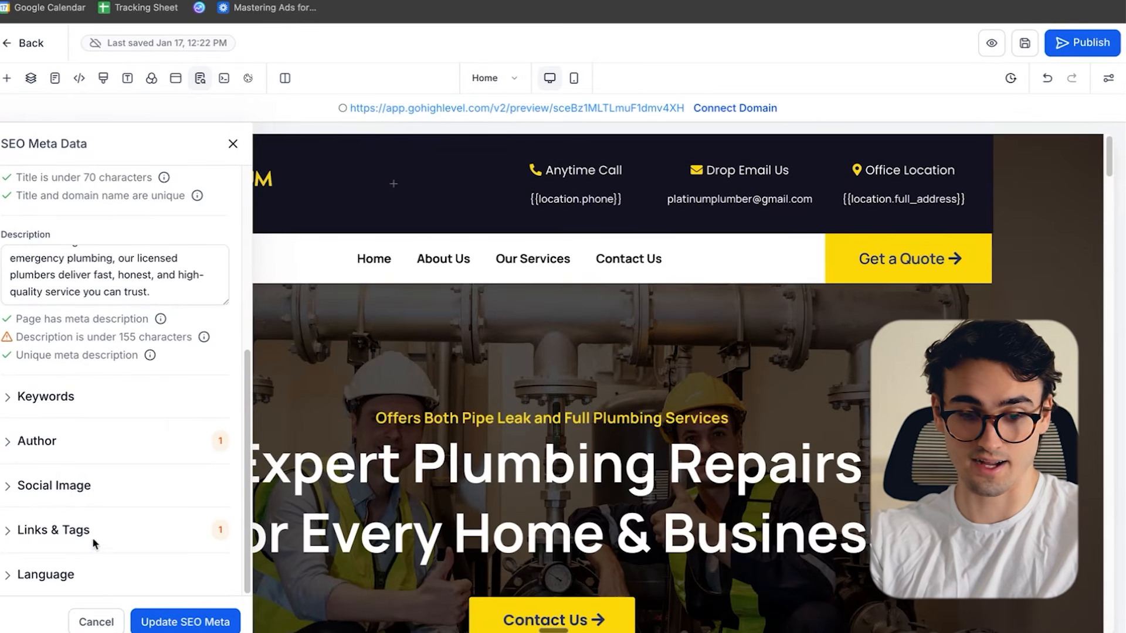
{"action": "left_click", "coordinate": [176, 620]}
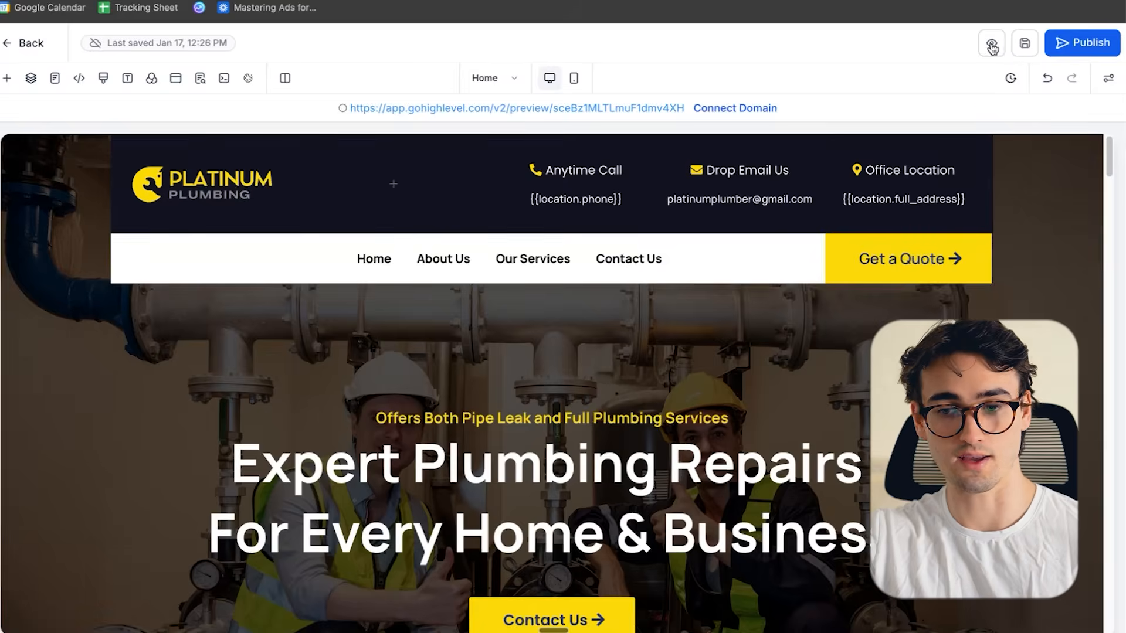
{"action": "left_click", "coordinate": [991, 45]}
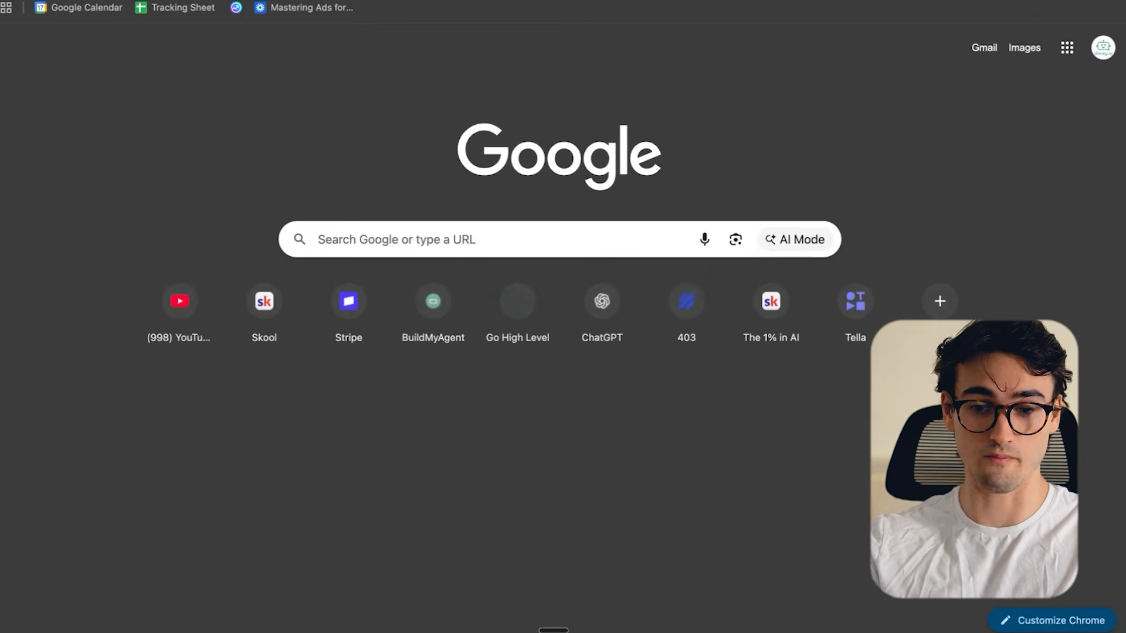
- Open loom.com in the new browser tab
{"action": "type", "text": "loom.com"}
{"action": "key", "text": "Return"}
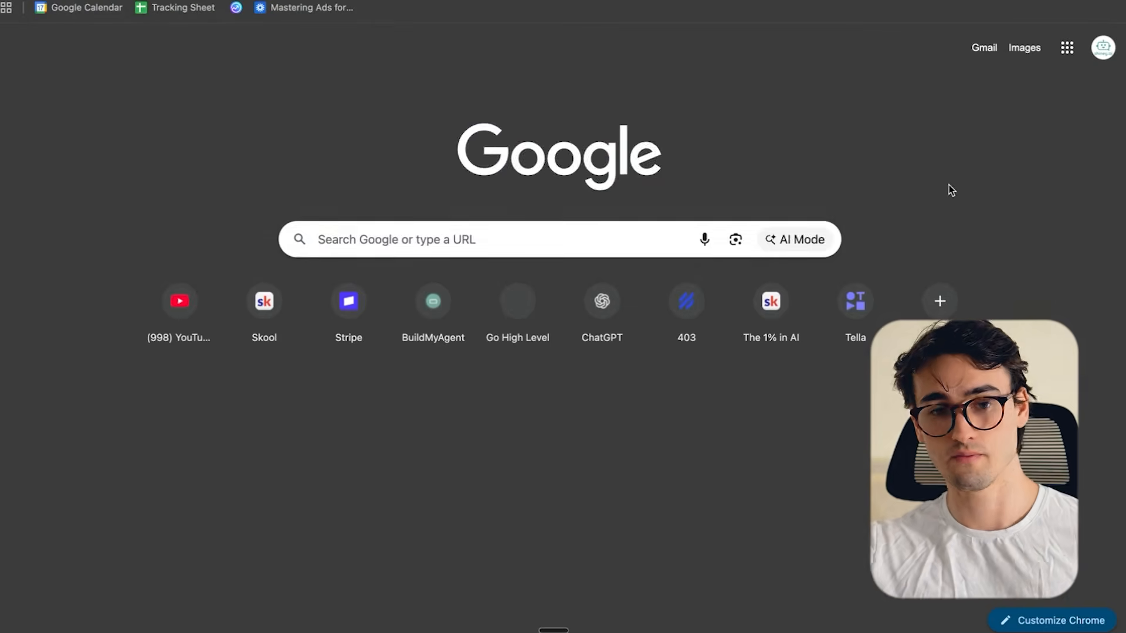
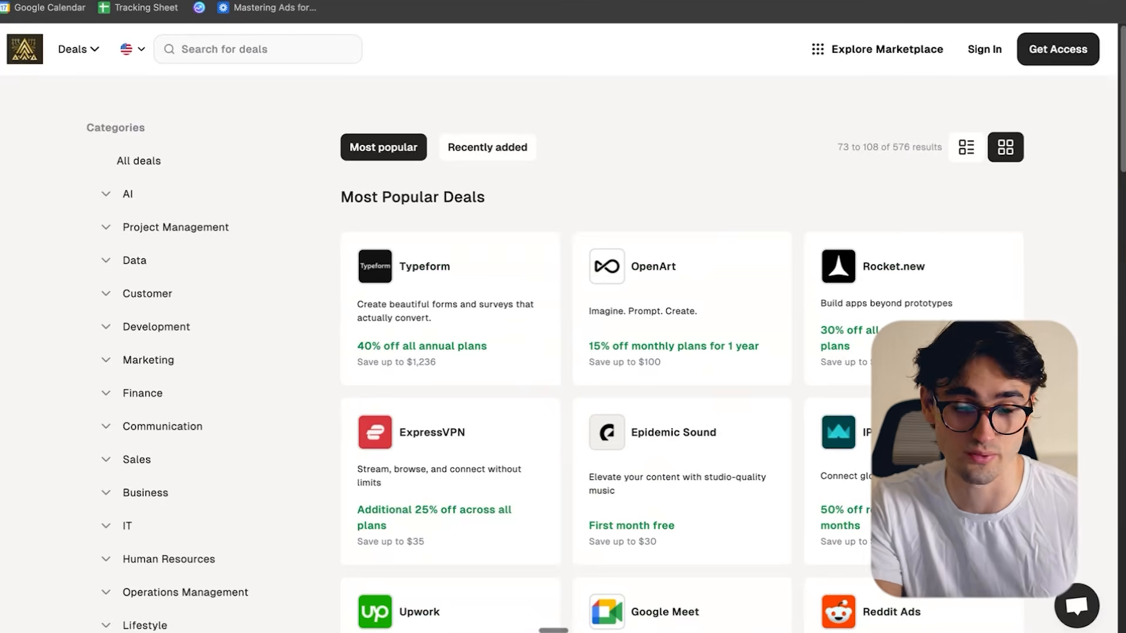
{"action": "scroll", "coordinate": [561, 351], "scroll_direction": "down", "scroll_amount": 5}
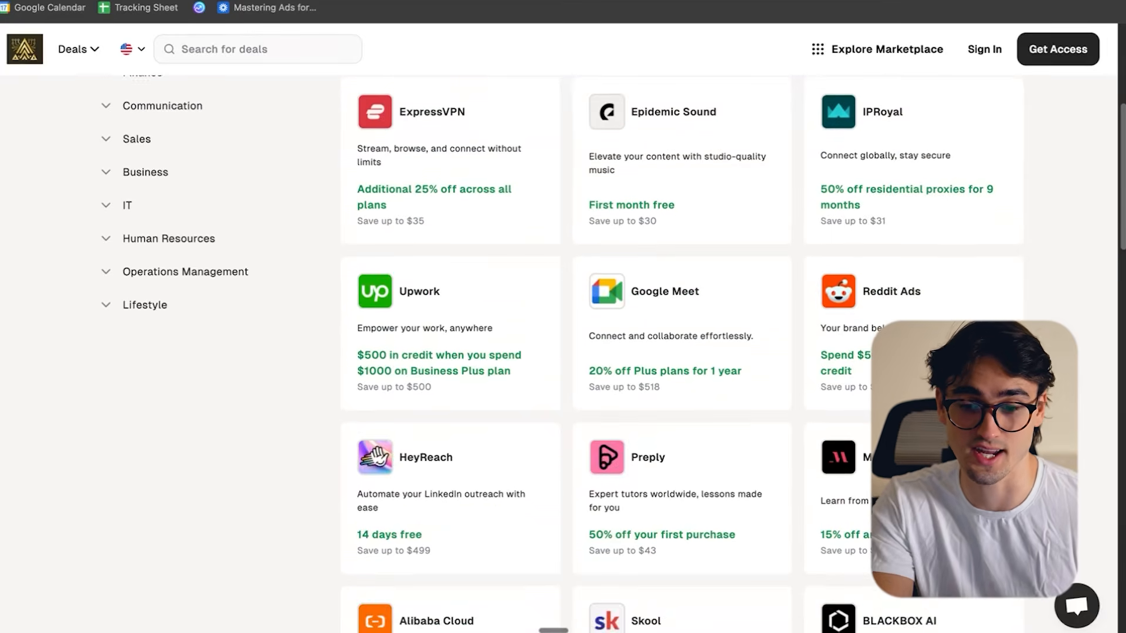
{"action": "scroll", "coordinate": [561, 352], "scroll_direction": "up", "scroll_amount": 1}
{"action": "scroll", "coordinate": [561, 352], "scroll_direction": "down", "scroll_amount": 8}
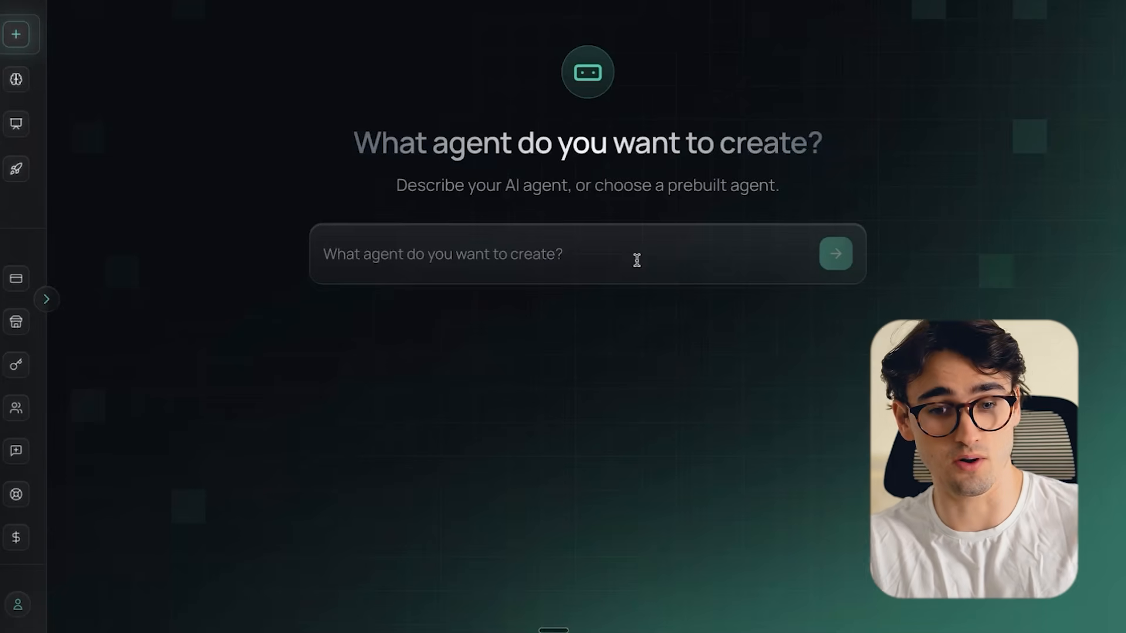
- Start a new Sales Agent for Platinum Plumbing with the business description "We provide plumbing services to Greenville SC"
{"action": "left_click", "coordinate": [637, 260]}
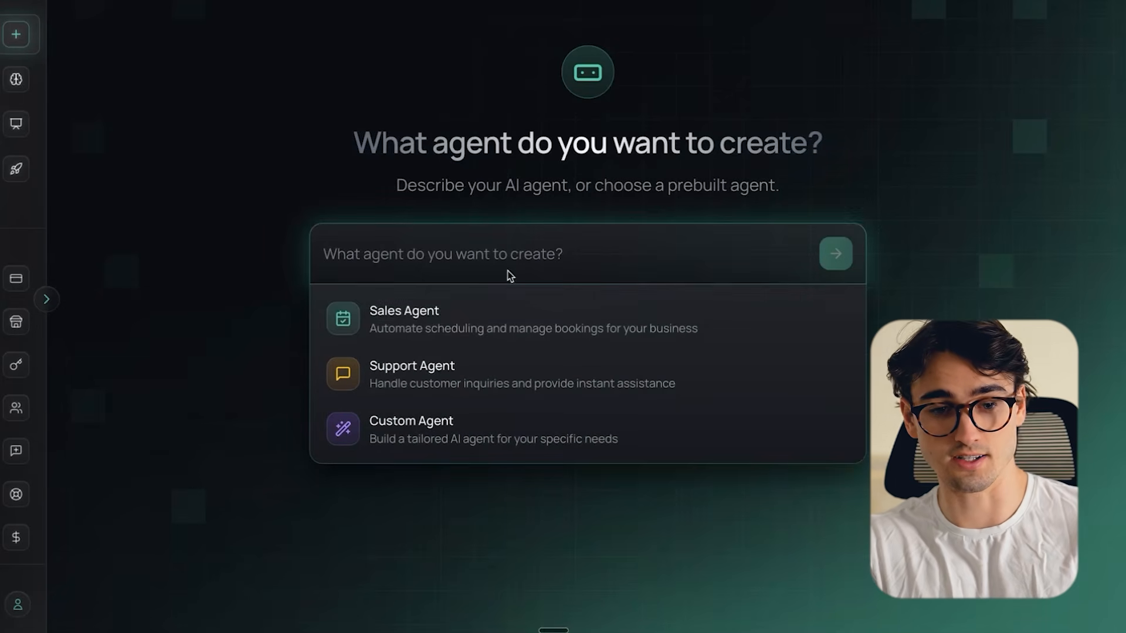
{"action": "left_click", "coordinate": [452, 317]}
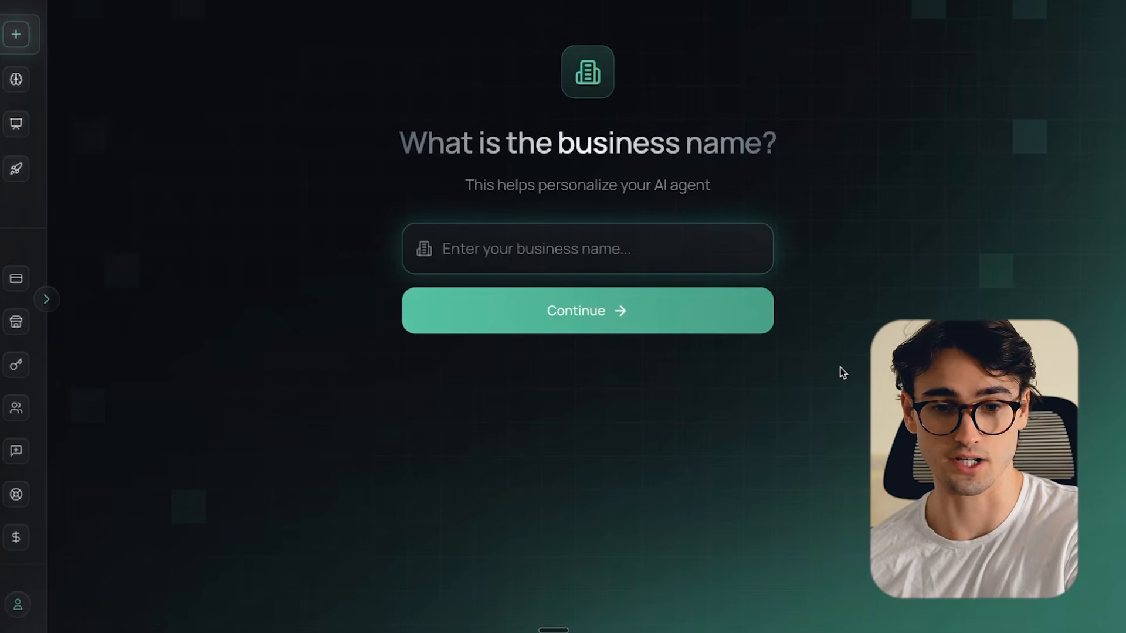
{"action": "left_click", "coordinate": [839, 368]}
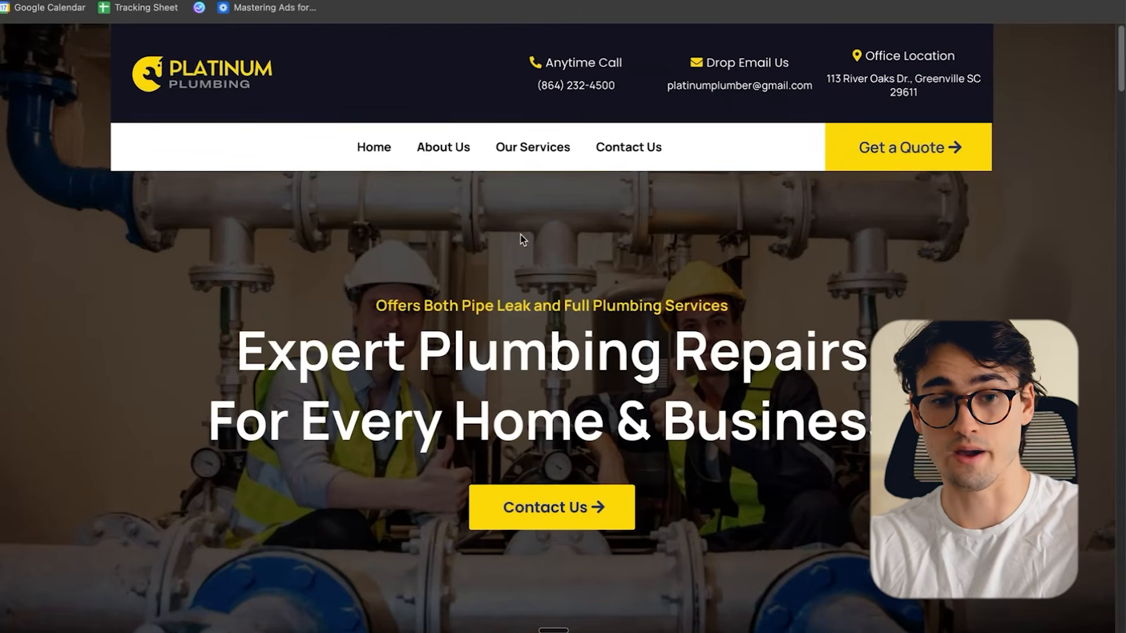
{"action": "scroll", "coordinate": [539, 246], "scroll_direction": "down", "scroll_amount": 2}
{"action": "scroll", "coordinate": [561, 256], "scroll_direction": "up", "scroll_amount": 2}
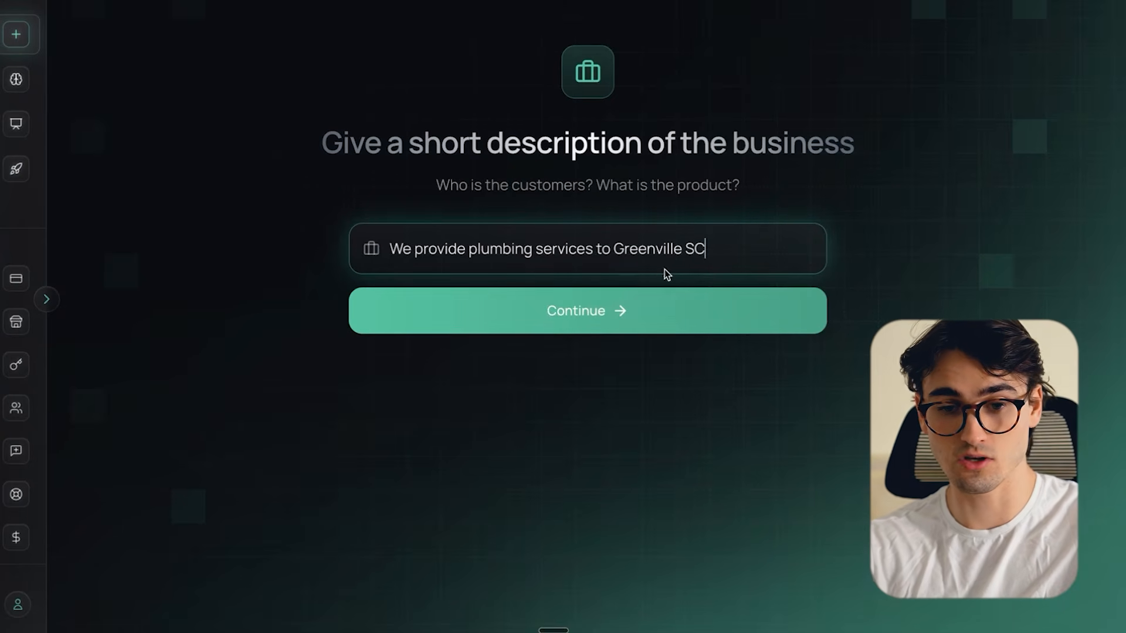
{"action": "left_click", "coordinate": [613, 322]}
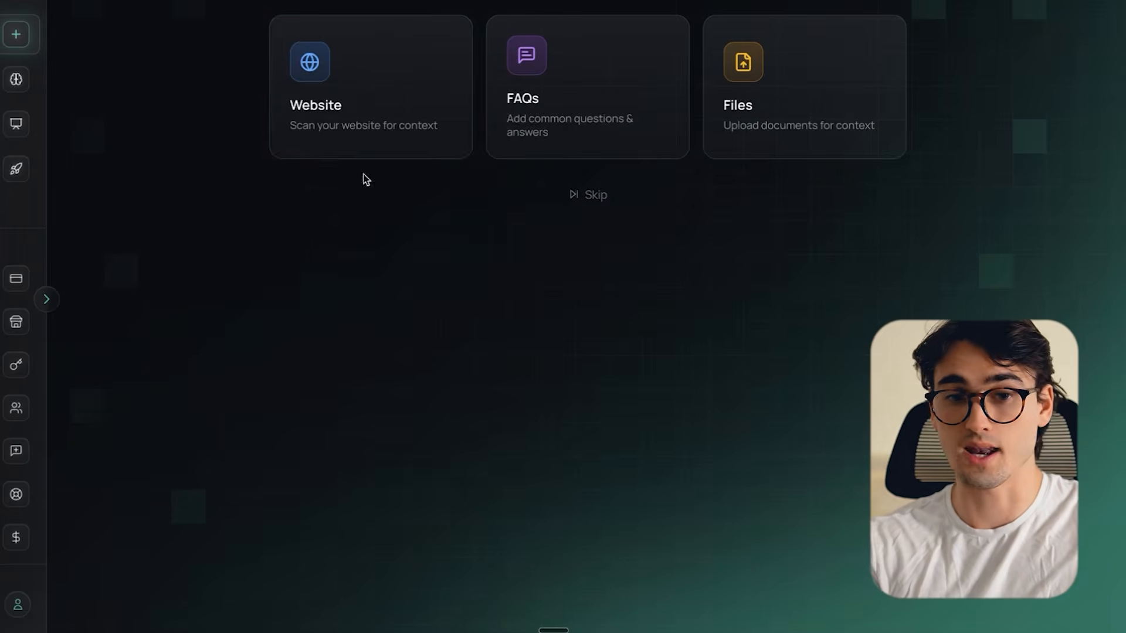
- Scan the website platinumplumbinggreenville.com as a context source for the agent
{"action": "left_click", "coordinate": [357, 100]}
{"action": "left_click", "coordinate": [372, 107]}
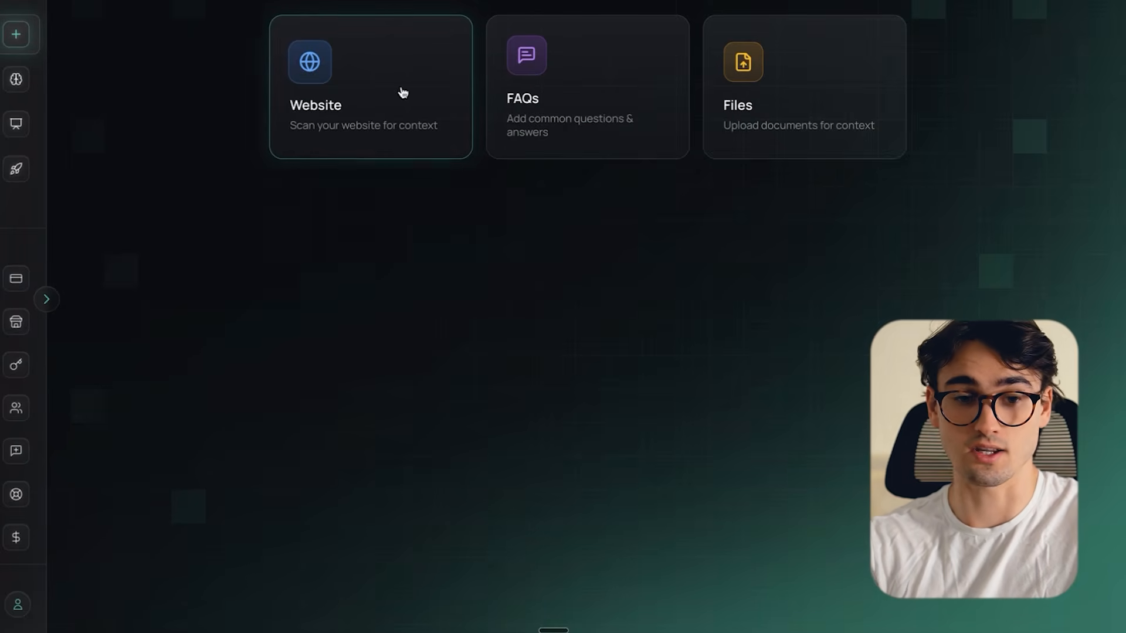
{"action": "left_click", "coordinate": [403, 95]}
{"action": "left_click", "coordinate": [401, 111]}
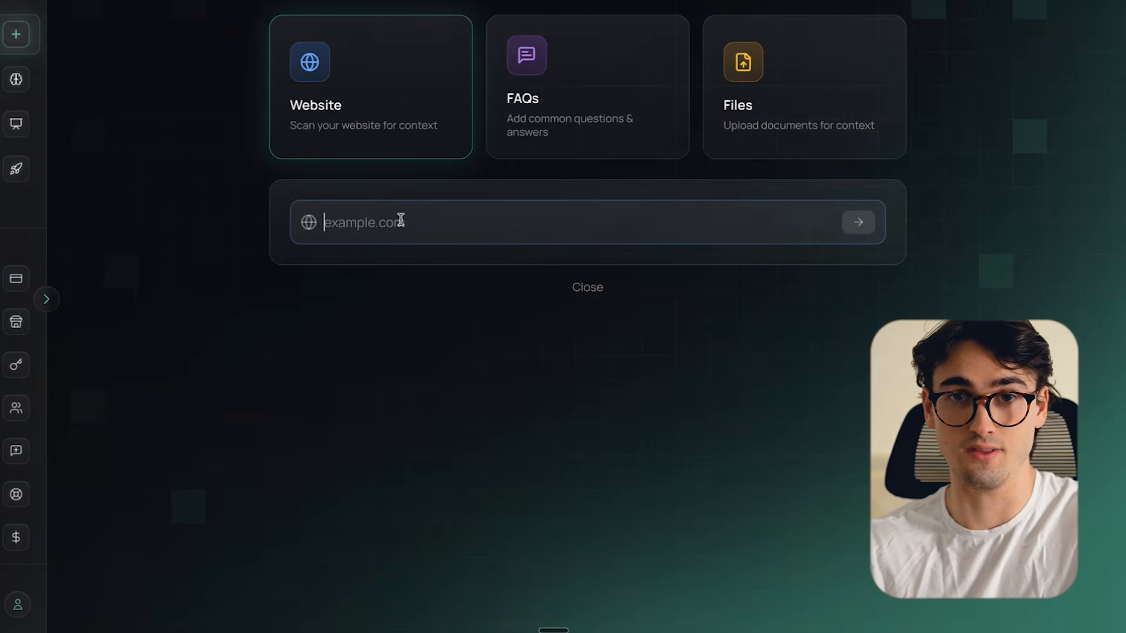
{"action": "type", "text": "platinum"}
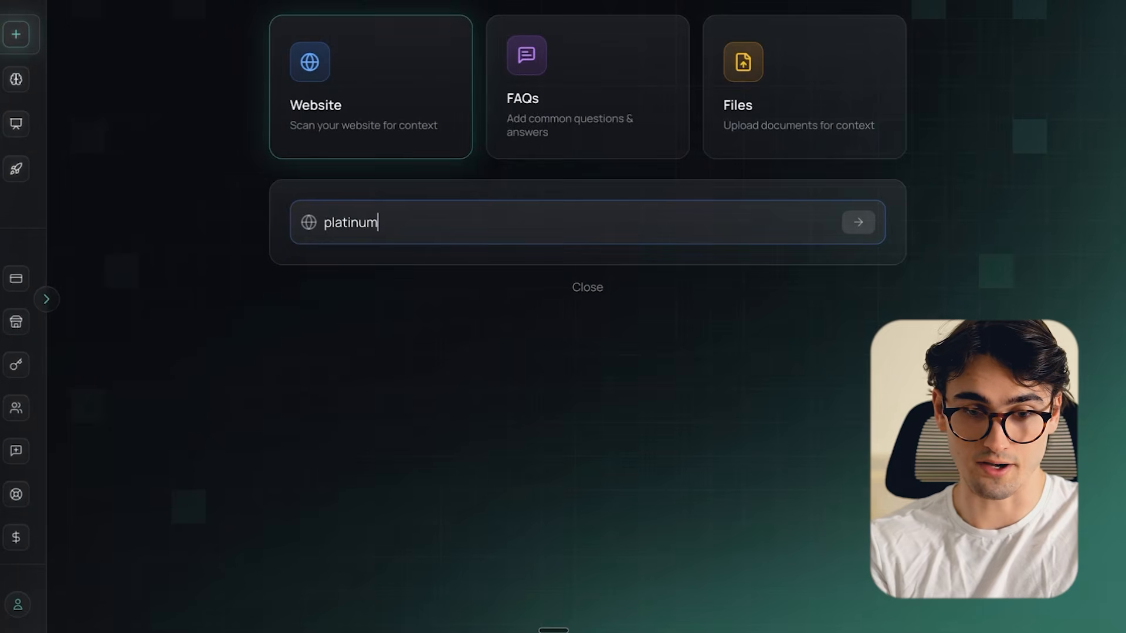
{"action": "type", "text": "plumbinggreenville.com"}
{"action": "key", "text": "Return"}
{"action": "scroll", "coordinate": [640, 322], "scroll_direction": "down", "scroll_amount": 1}
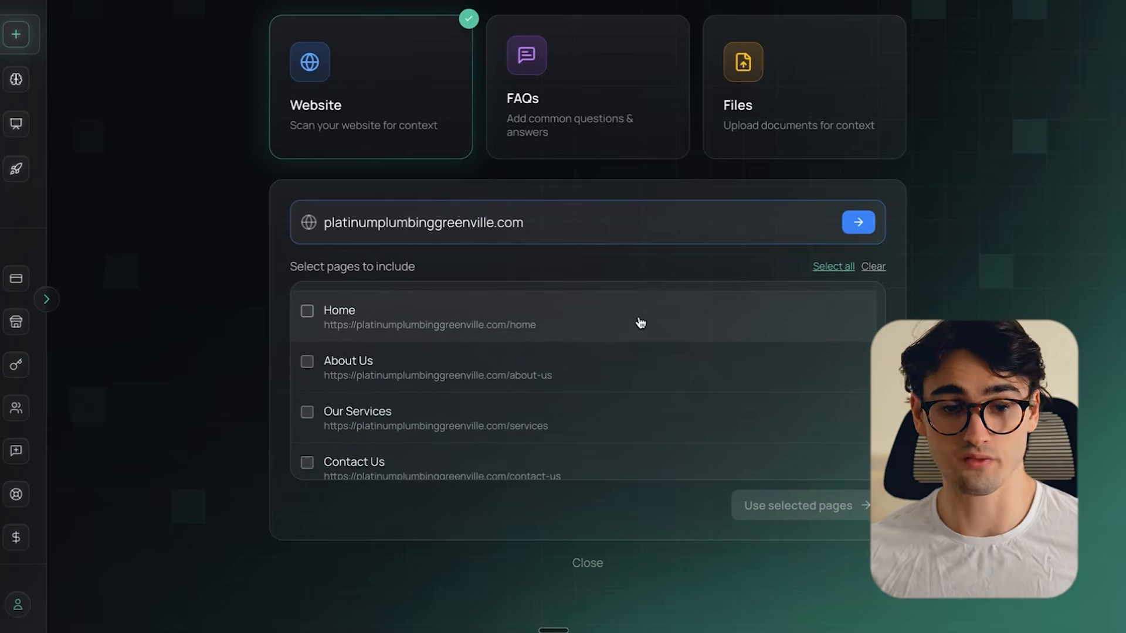
- Include the scanned website pages, among them Home, About Us, Our Services and Contact Us, in the agent's context
{"action": "left_click", "coordinate": [566, 319]}
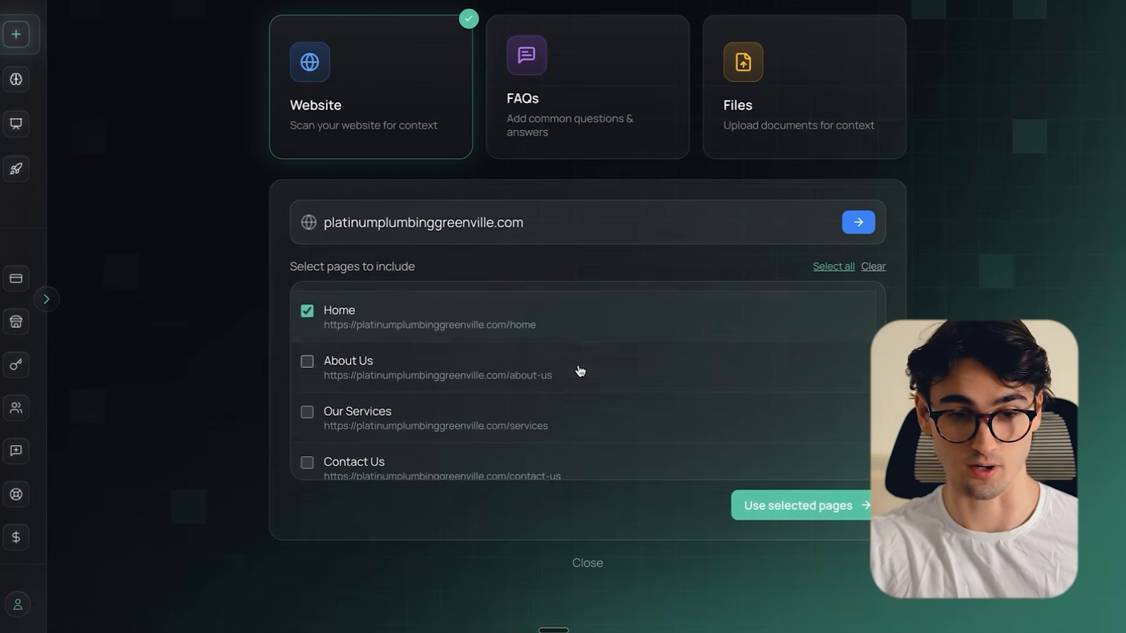
{"action": "scroll", "coordinate": [581, 372], "scroll_direction": "down", "scroll_amount": 1}
{"action": "left_click", "coordinate": [480, 360]}
{"action": "left_click", "coordinate": [476, 412]}
{"action": "scroll", "coordinate": [474, 404], "scroll_direction": "up", "scroll_amount": 2}
{"action": "scroll", "coordinate": [478, 407], "scroll_direction": "down", "scroll_amount": 2}
{"action": "left_click", "coordinate": [425, 448]}
{"action": "left_click", "coordinate": [452, 415]}
{"action": "scroll", "coordinate": [485, 458], "scroll_direction": "up", "scroll_amount": 2}
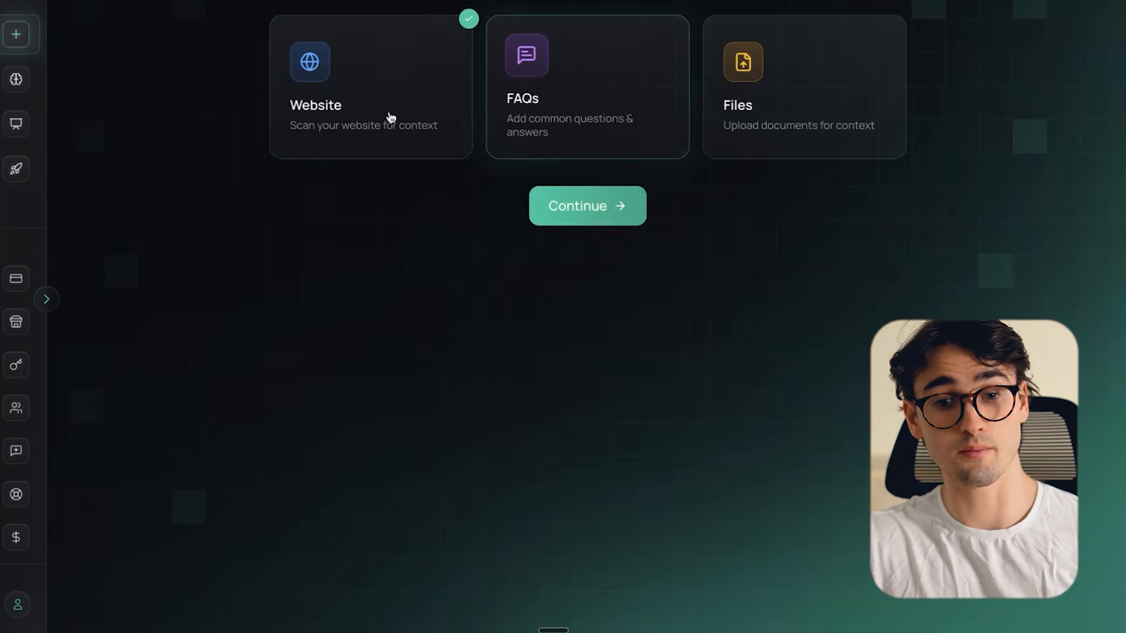
- Generate FAQs from the website pages and review the added questions and answers
{"action": "left_click", "coordinate": [583, 119]}
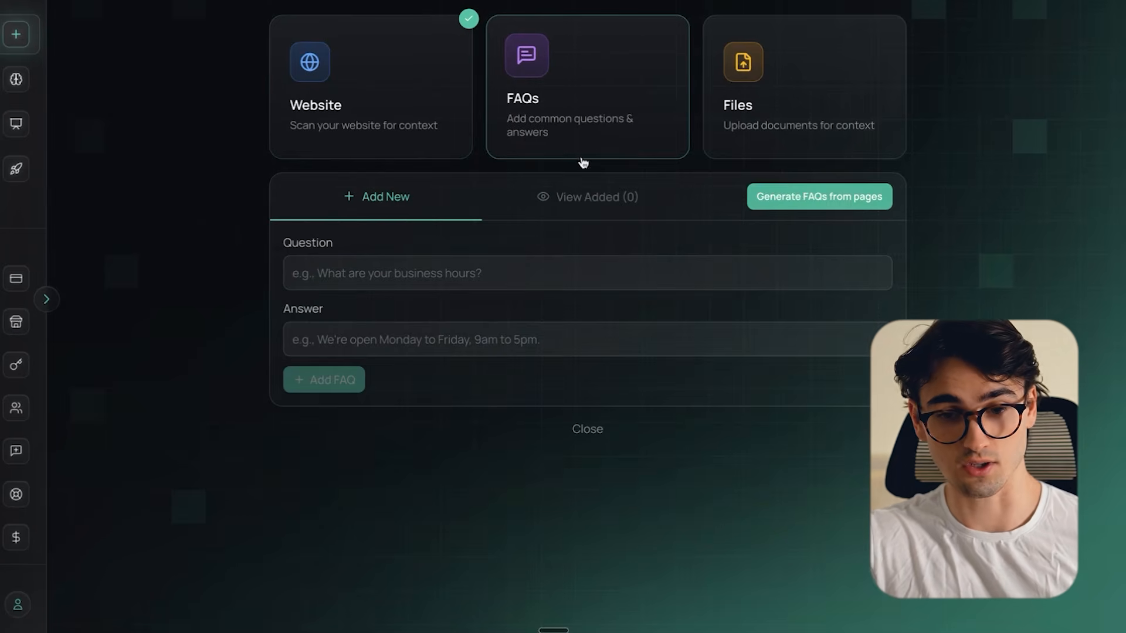
{"action": "left_click", "coordinate": [822, 198]}
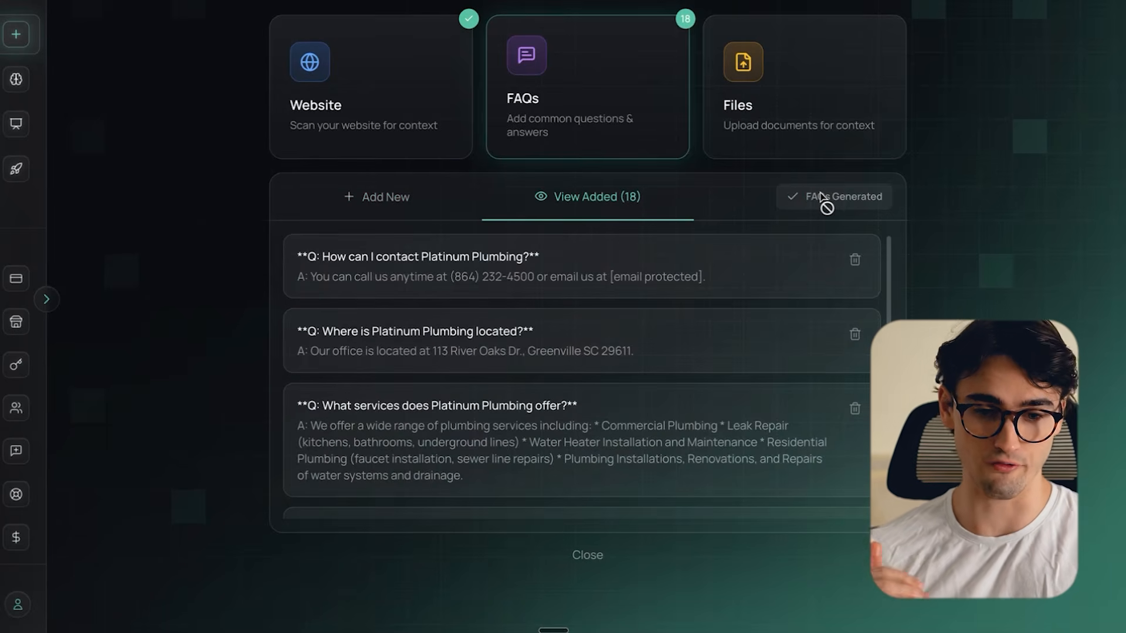
{"action": "scroll", "coordinate": [535, 317], "scroll_direction": "down", "scroll_amount": 2}
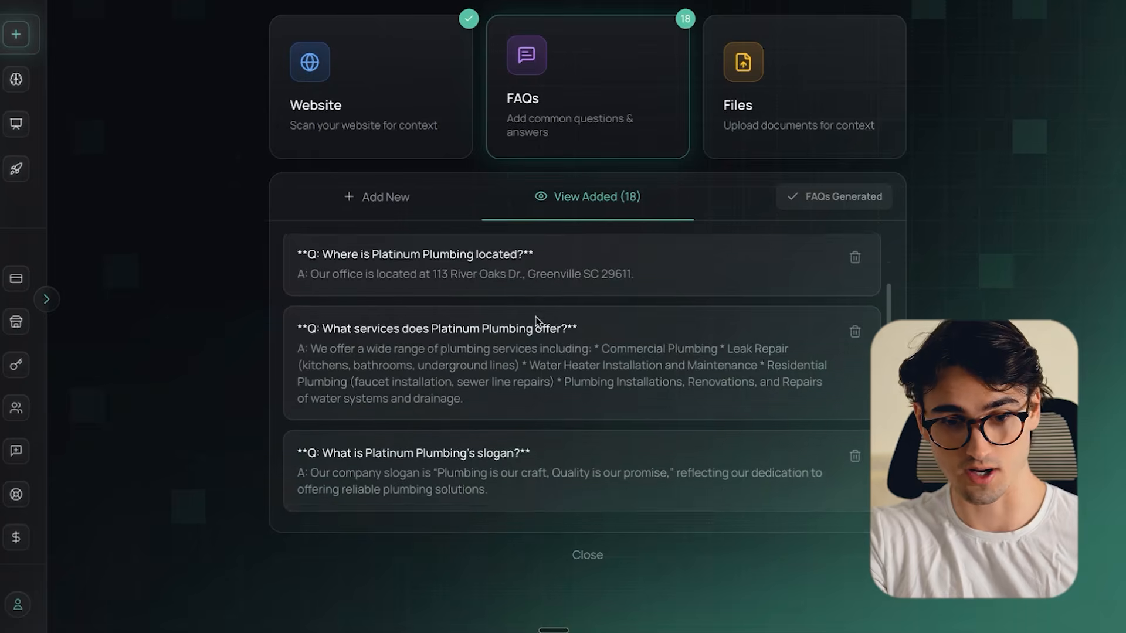
{"action": "scroll", "coordinate": [628, 340], "scroll_direction": "up", "scroll_amount": 2}
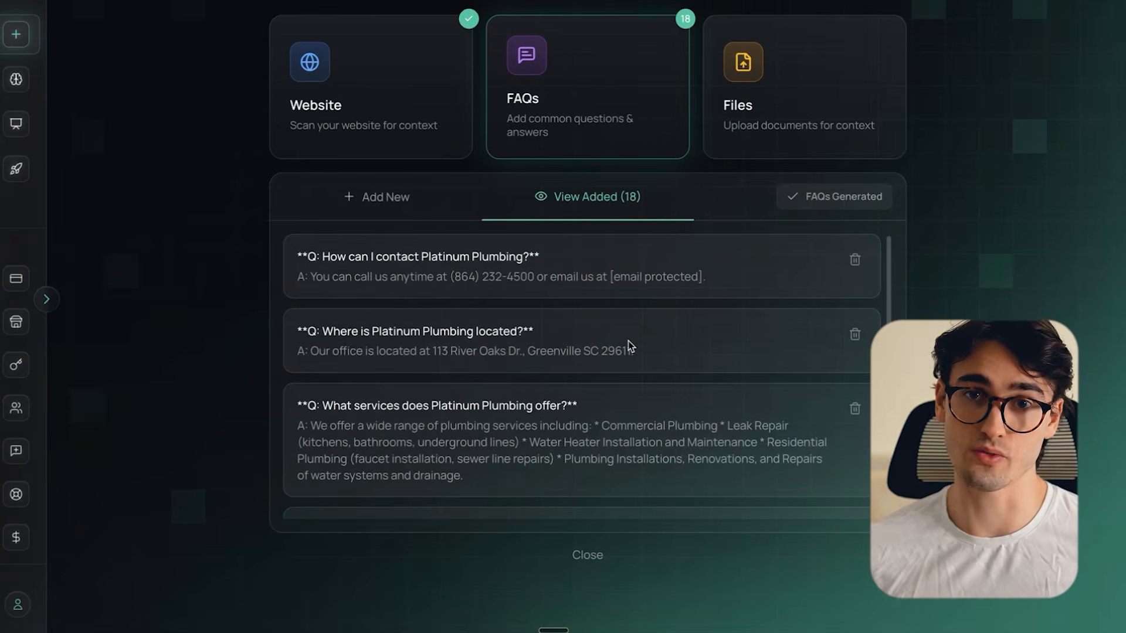
- Finish the context sources without uploading any files and choose the Friendly communication tone
{"action": "left_click", "coordinate": [740, 112]}
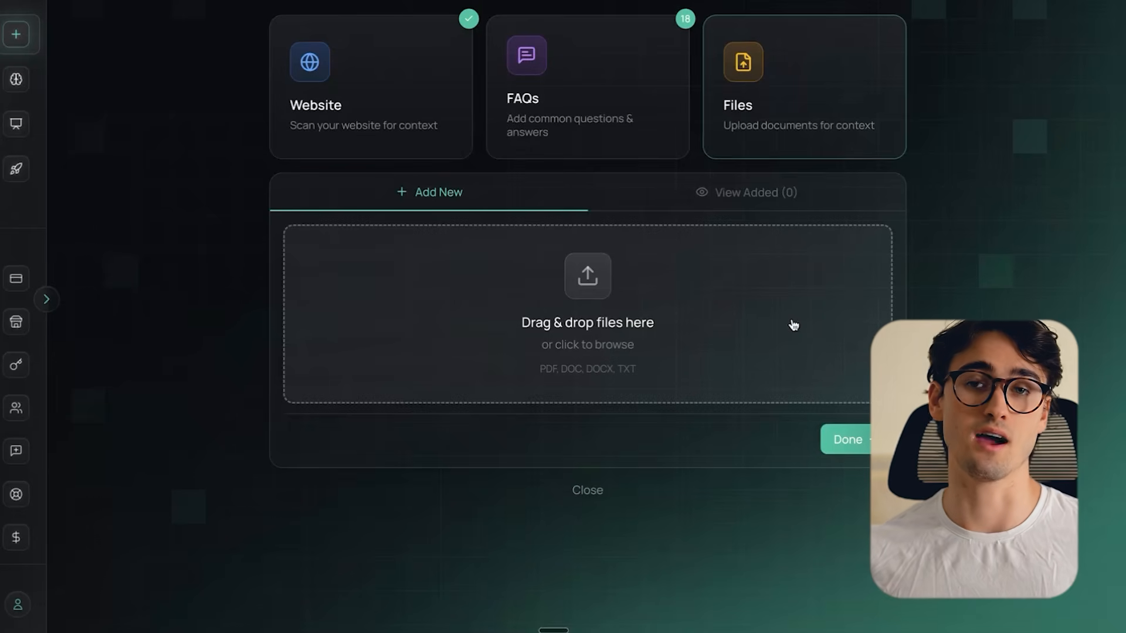
{"action": "left_click", "coordinate": [857, 442]}
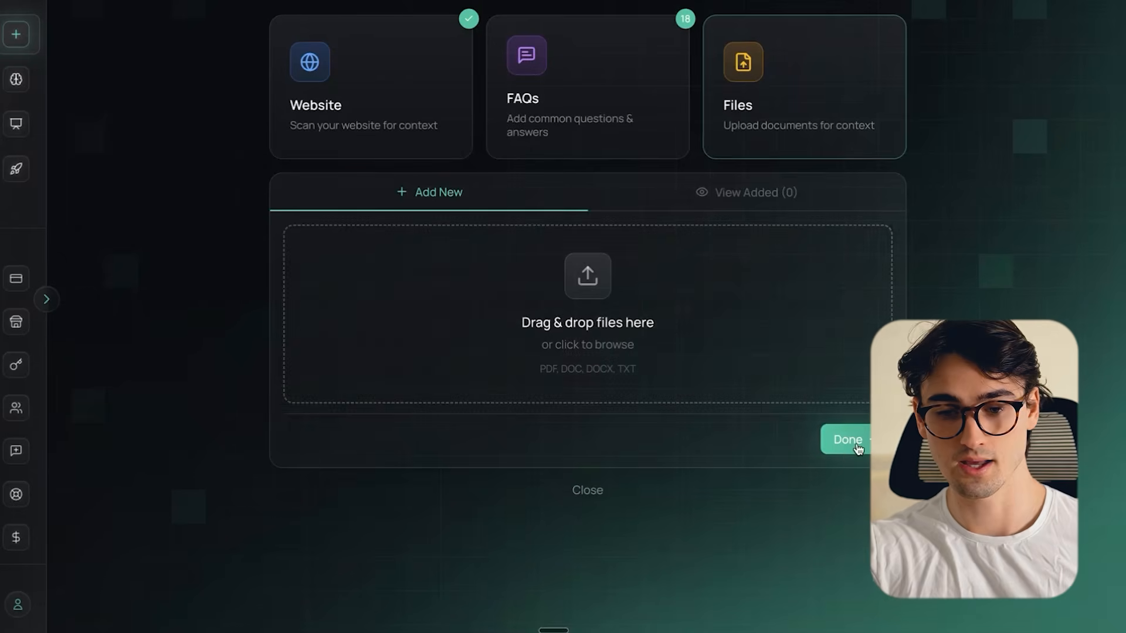
{"action": "left_click", "coordinate": [616, 204]}
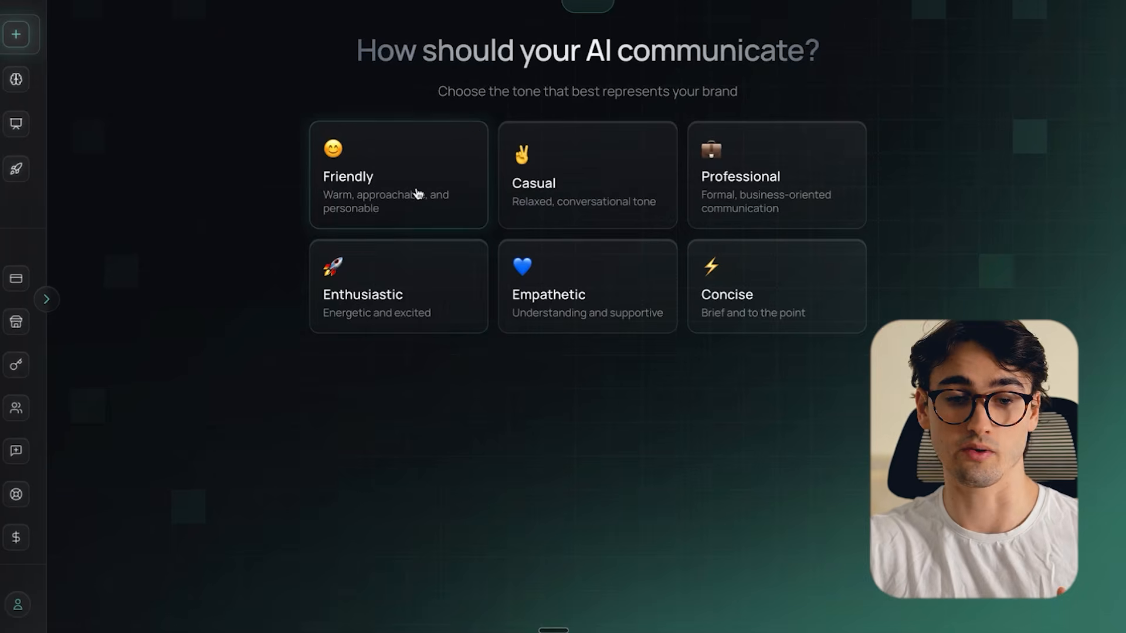
{"action": "left_click", "coordinate": [467, 143]}
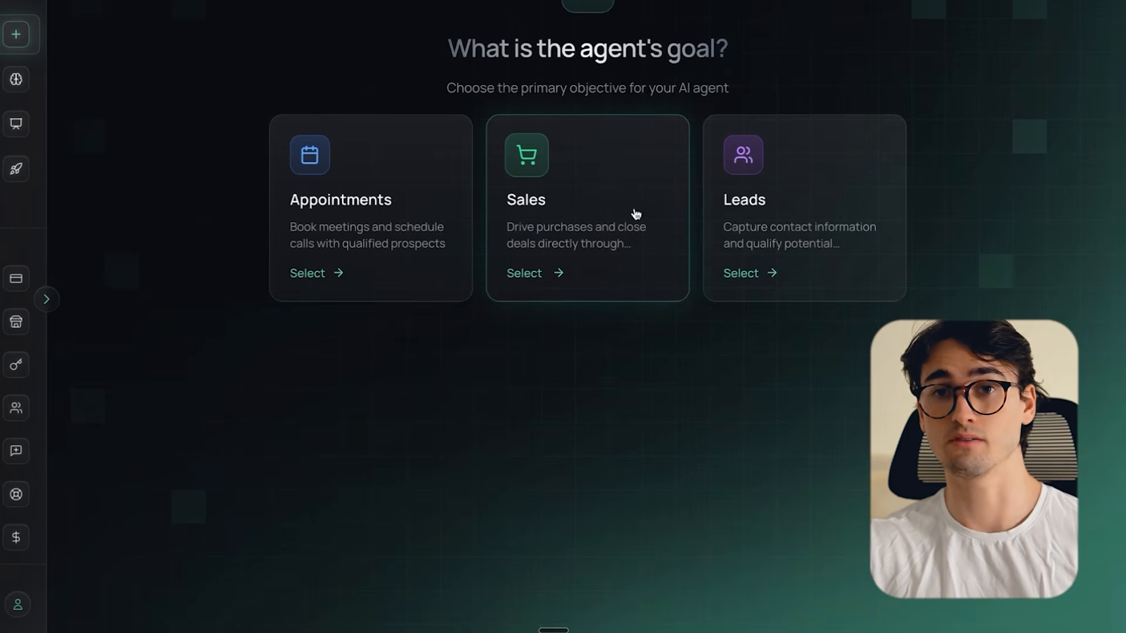
- Set the agent's goal to Leads, collecting name, phone and address but not email
{"action": "left_click", "coordinate": [816, 200]}
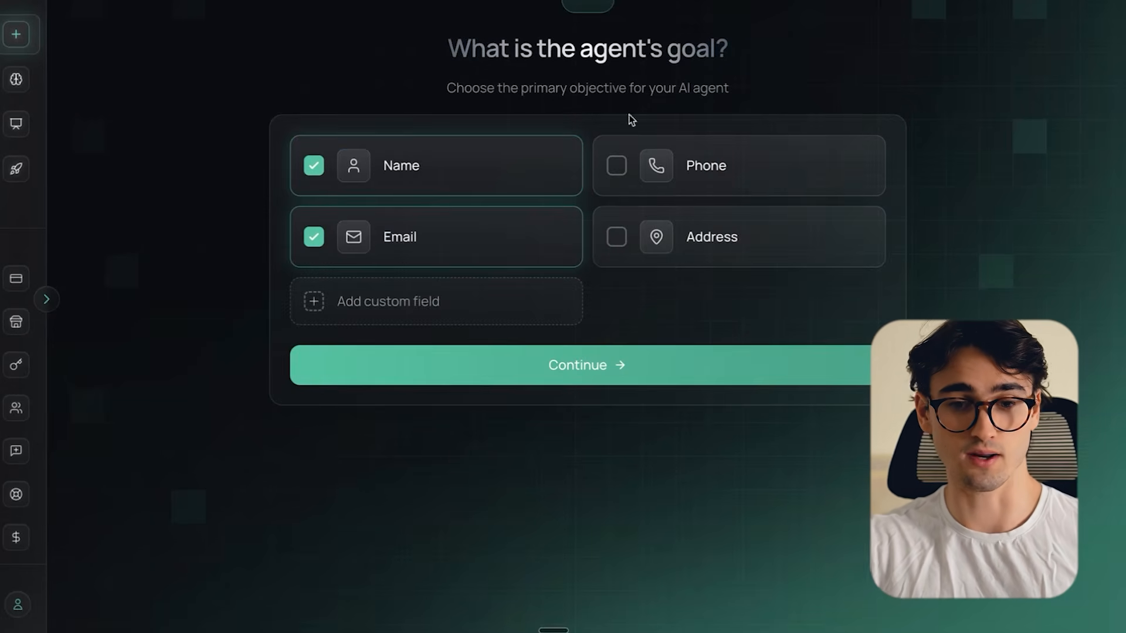
{"action": "left_click", "coordinate": [697, 186]}
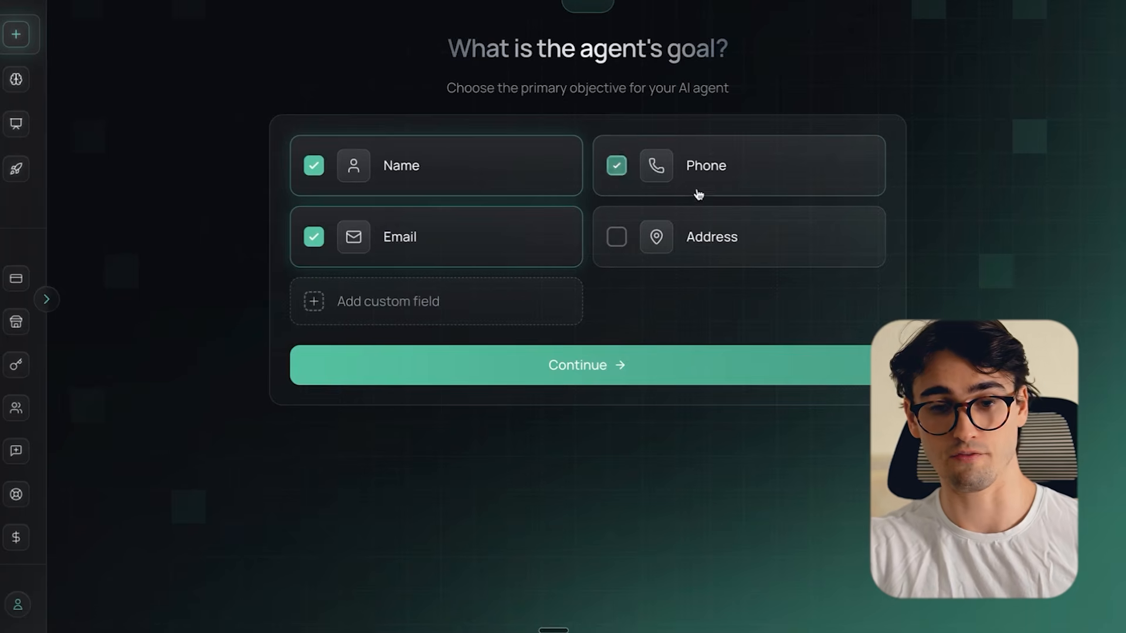
{"action": "left_click", "coordinate": [628, 237]}
{"action": "left_click", "coordinate": [385, 239]}
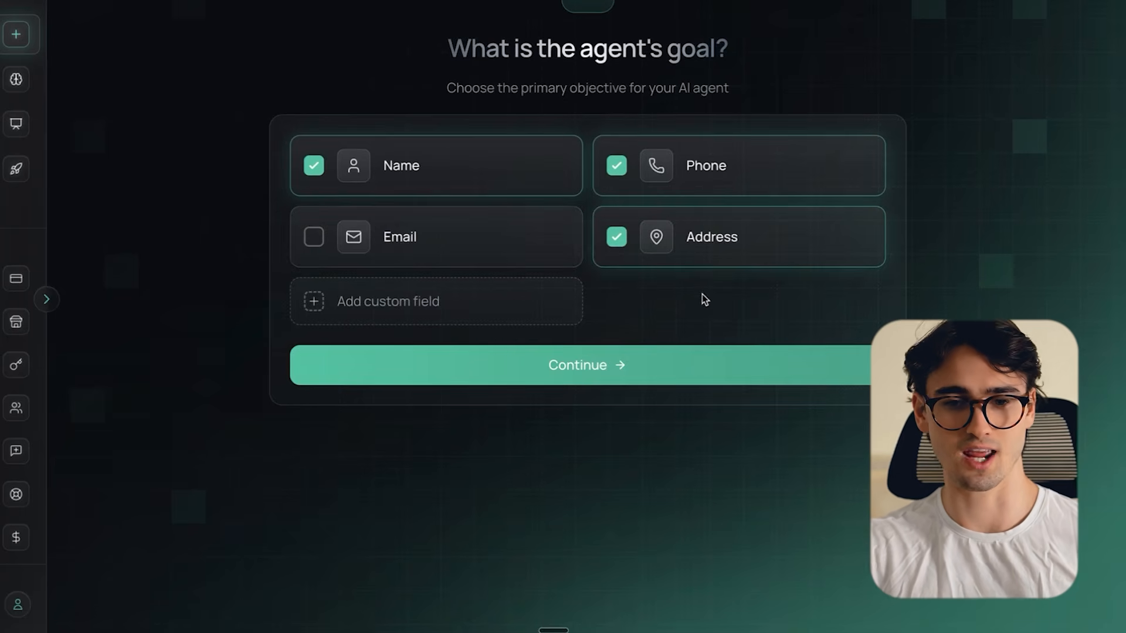
{"action": "left_click", "coordinate": [648, 371]}
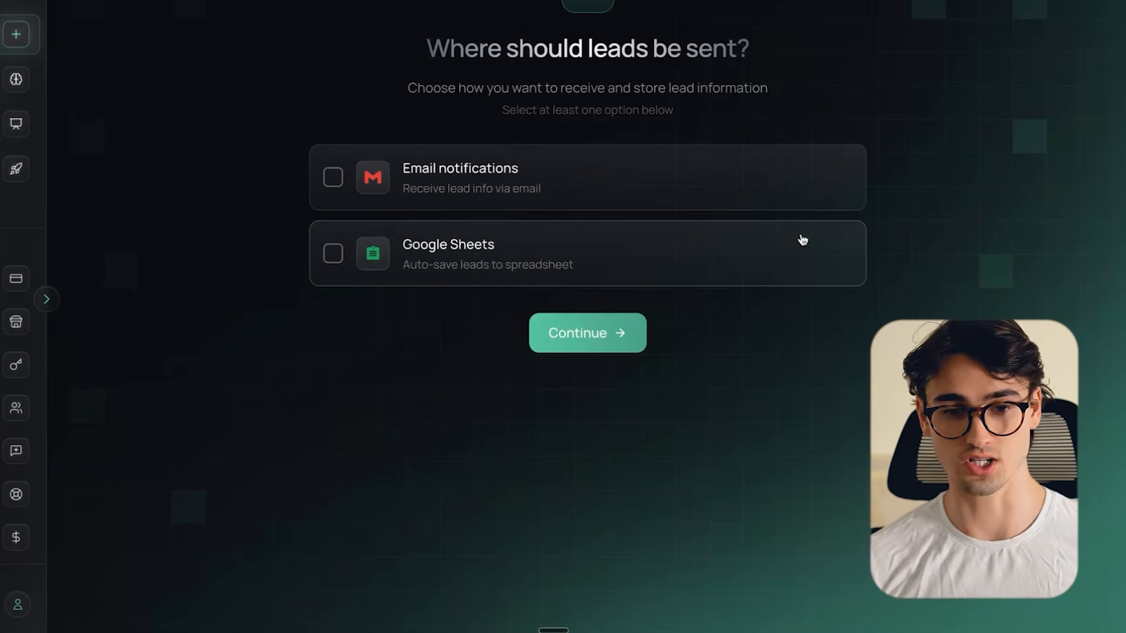
- Send leads by email notifications and reduce the conversation flow to the question about whether the plumbing issue is urgent
{"action": "left_click", "coordinate": [758, 179]}
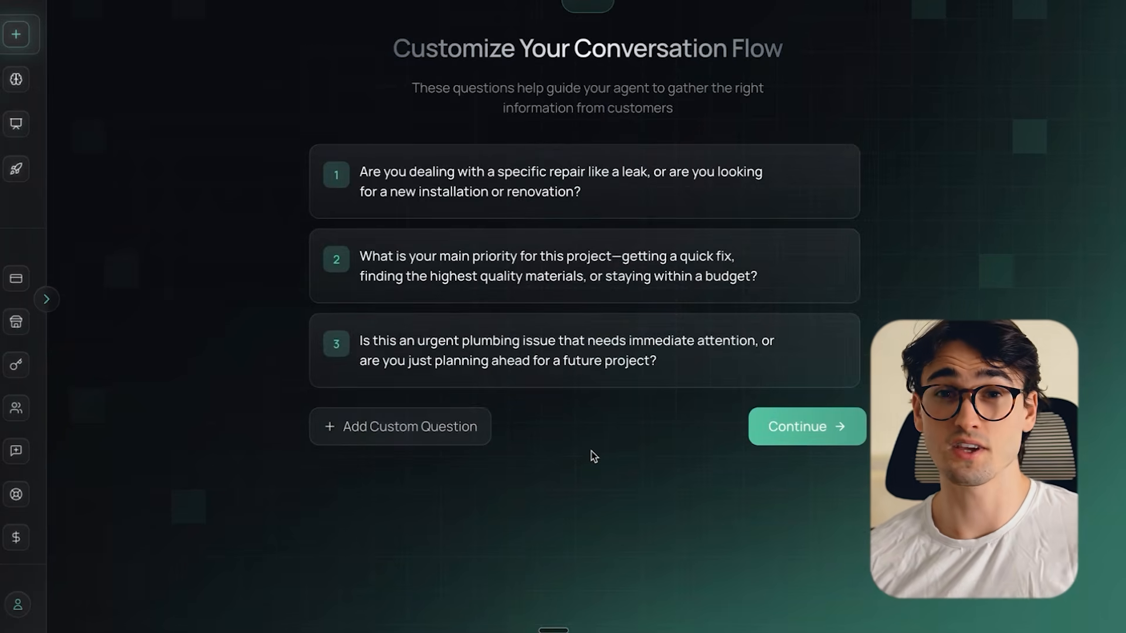
{"action": "mouse_move", "coordinate": [615, 196]}
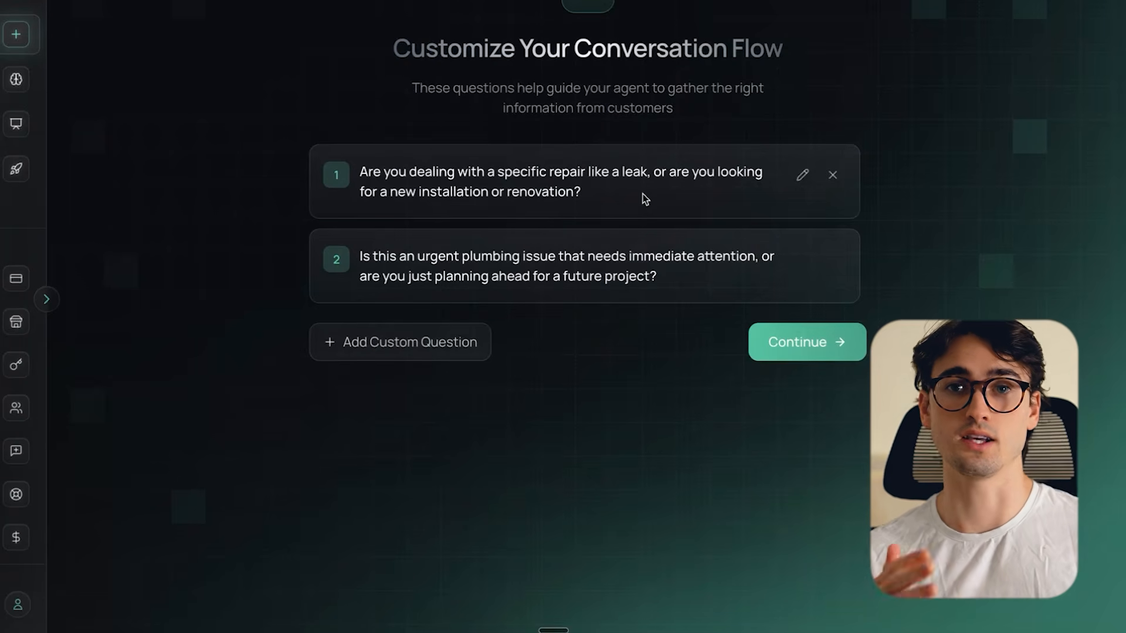
{"action": "left_click", "coordinate": [832, 175]}
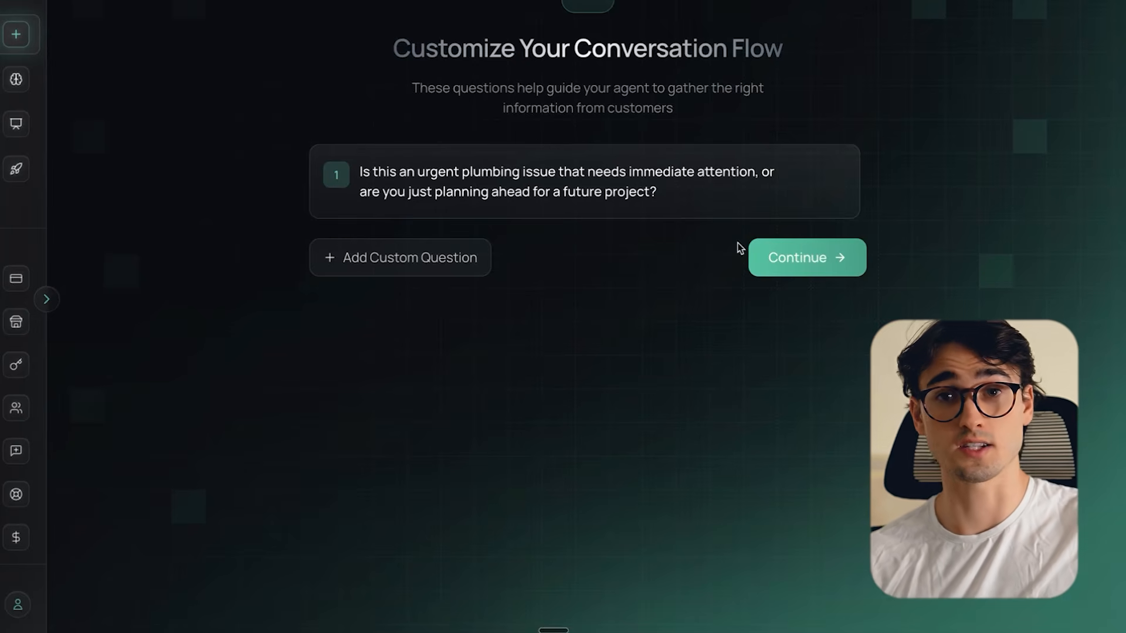
{"action": "left_click", "coordinate": [780, 262]}
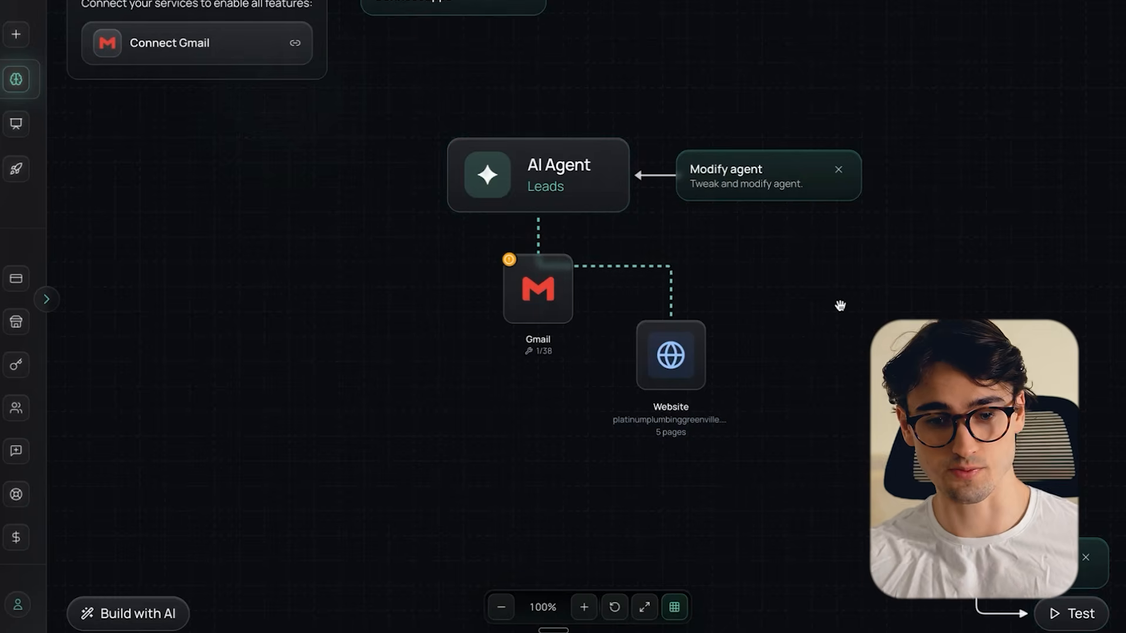
- Arrange the agent diagram on the canvas and connect Gmail to the agent with OAuth credentials
{"action": "scroll", "coordinate": [703, 304], "scroll_direction": "up", "scroll_amount": 1}
{"action": "left_click_drag", "start_coordinate": [663, 382], "coordinate": [663, 317]}
{"action": "left_click_drag", "start_coordinate": [368, 362], "coordinate": [456, 446]}
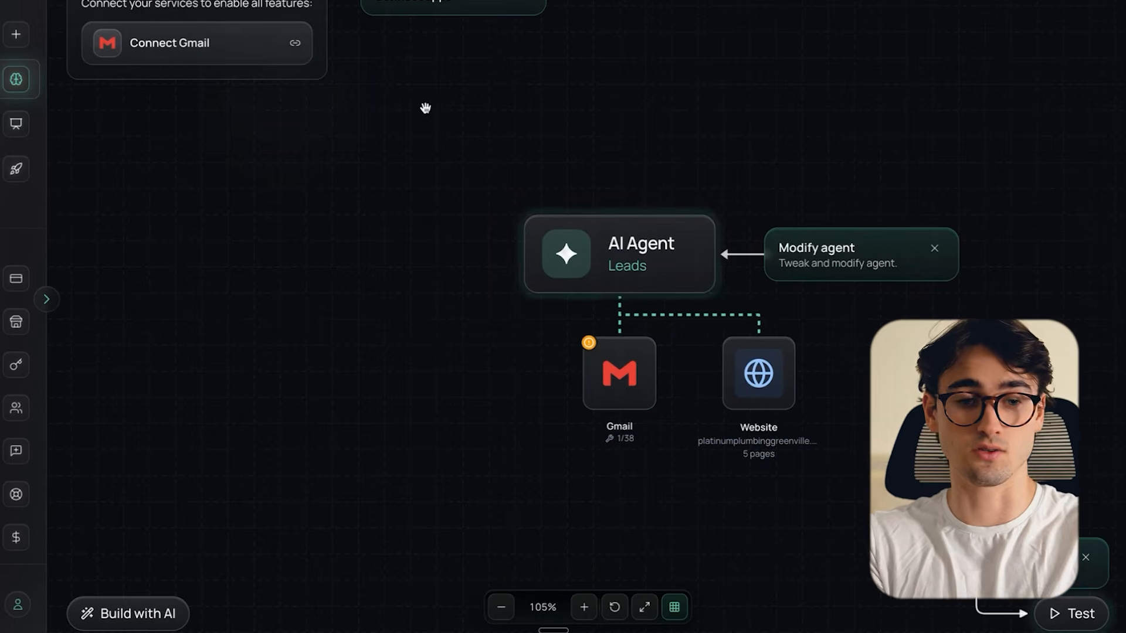
{"action": "left_click", "coordinate": [204, 54]}
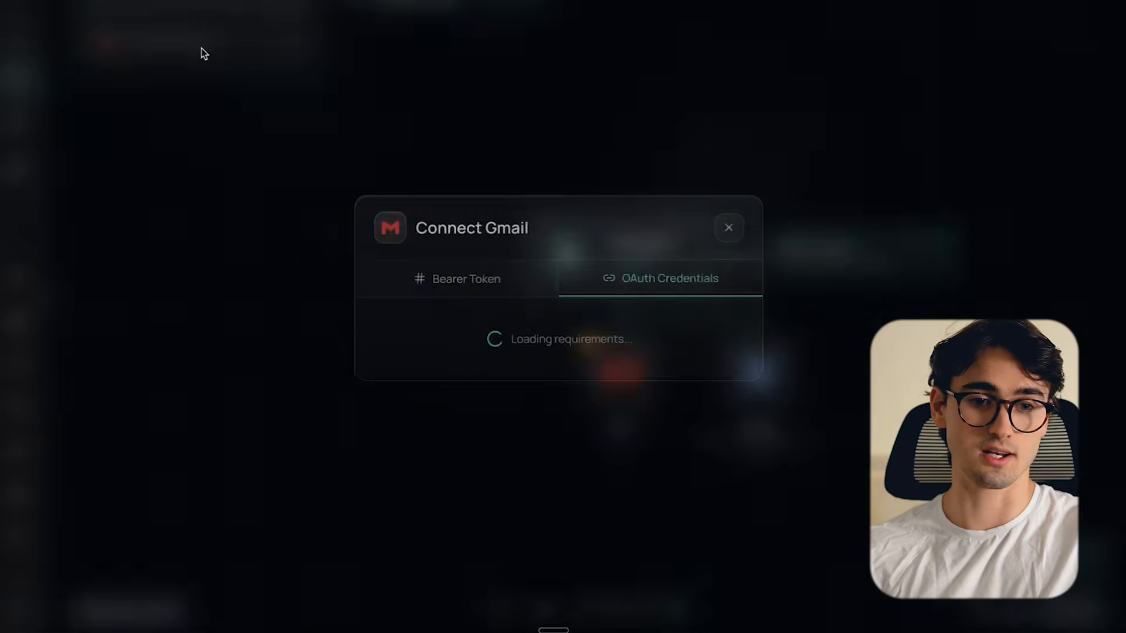
{"action": "left_click", "coordinate": [696, 385]}
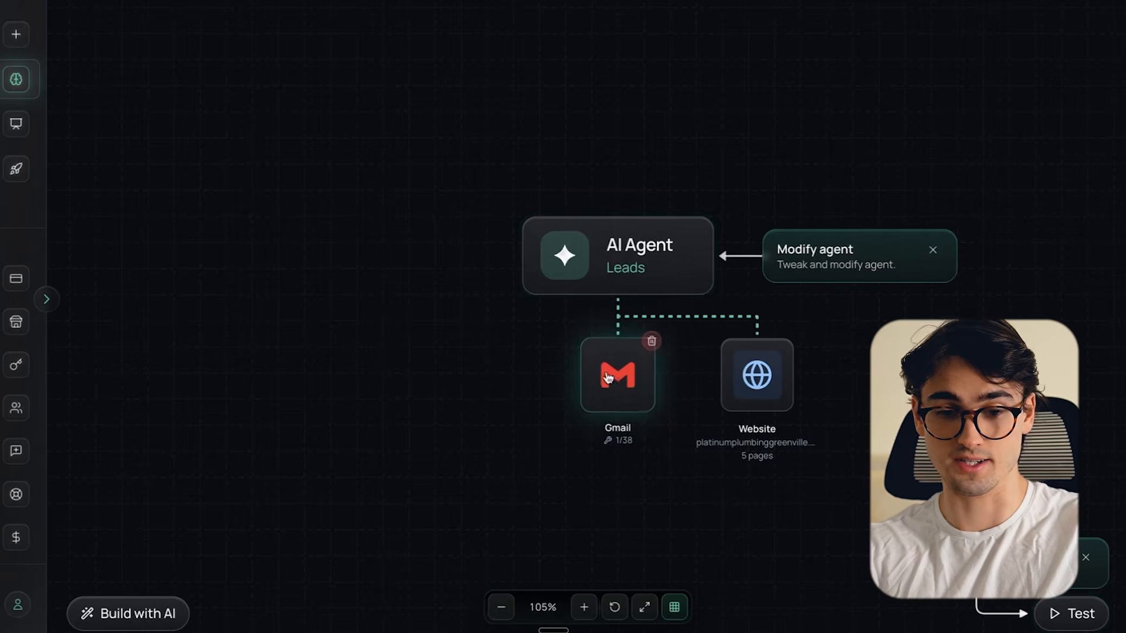
- Open the AI Agent's settings and examine its Simple options and Advanced system prompt
{"action": "left_click", "coordinate": [659, 248]}
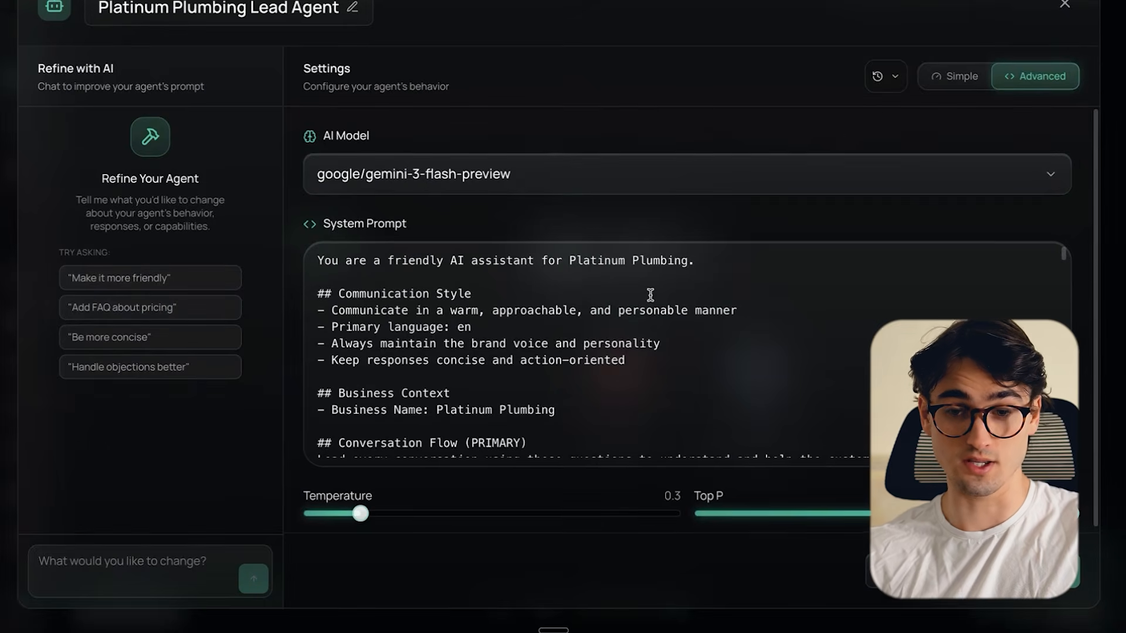
{"action": "left_click", "coordinate": [965, 86]}
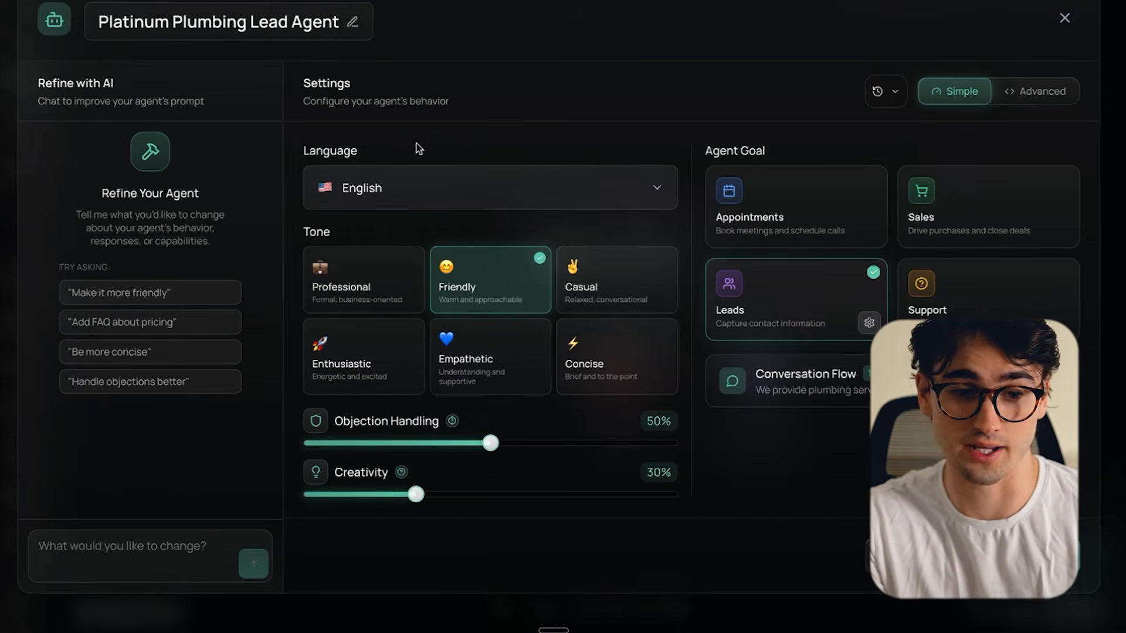
{"action": "left_click", "coordinate": [1030, 89]}
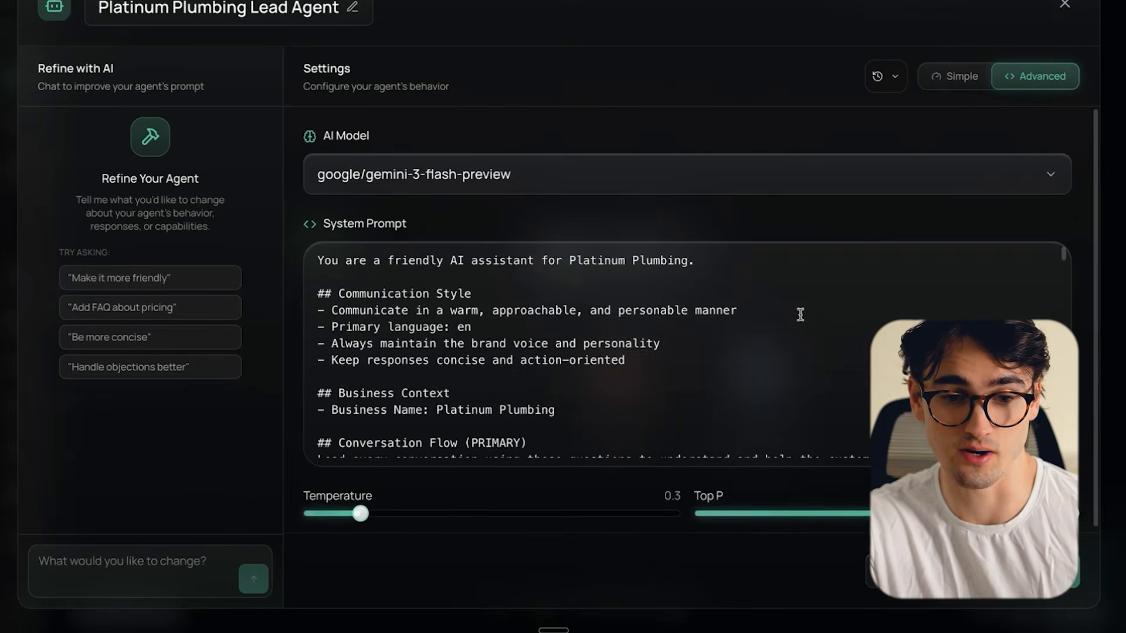
- Read through the communication style, business context and conversation flow sections of the agent's system prompt
{"action": "scroll", "coordinate": [800, 315], "scroll_direction": "down", "scroll_amount": 1}
{"action": "scroll", "coordinate": [801, 315], "scroll_direction": "up", "scroll_amount": 1}
{"action": "scroll", "coordinate": [801, 315], "scroll_direction": "down", "scroll_amount": 10}
{"action": "scroll", "coordinate": [801, 315], "scroll_direction": "up", "scroll_amount": 10}
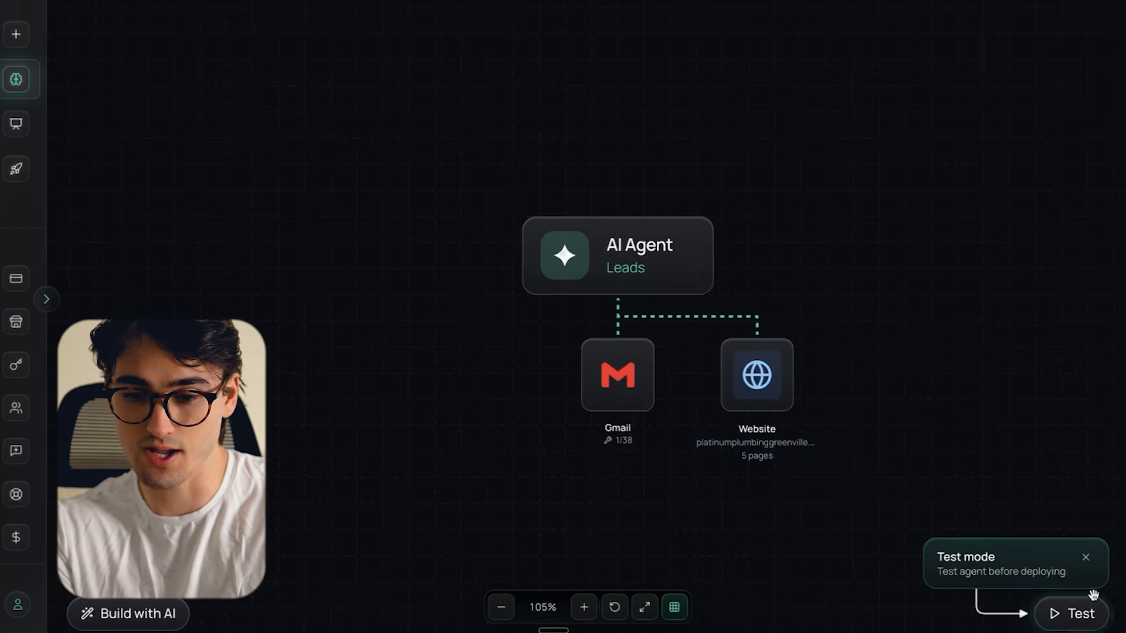
- Start a test conversation with the agent by sending "Hi I have a plumbing issue"
{"action": "left_click", "coordinate": [1091, 617]}
{"action": "left_click", "coordinate": [926, 511]}
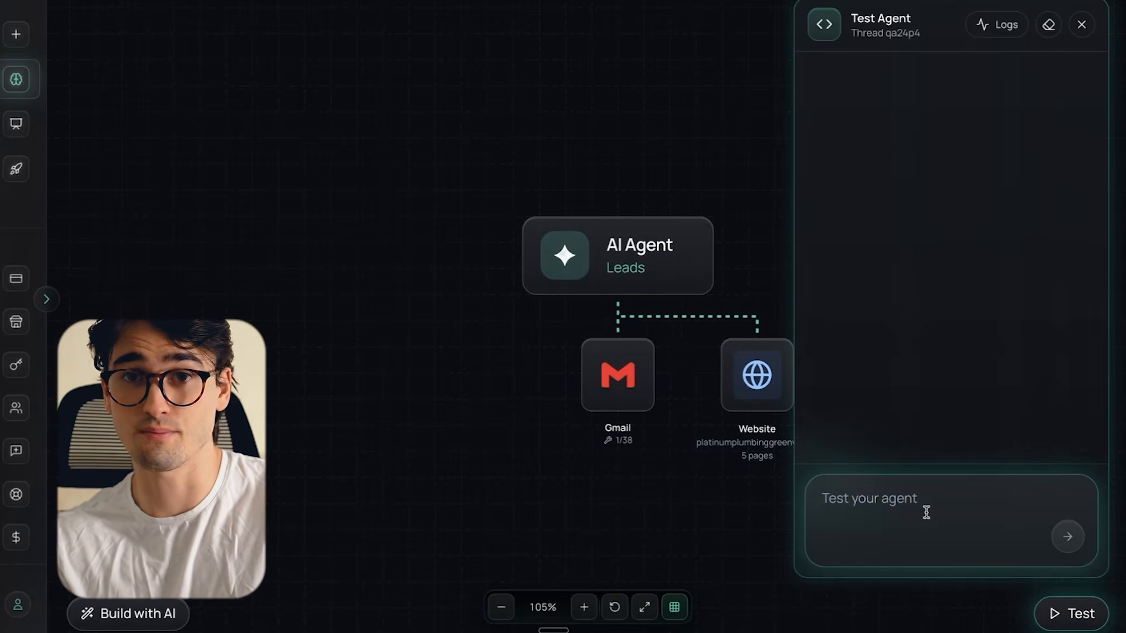
{"action": "type", "text": "Hi I have a p"}
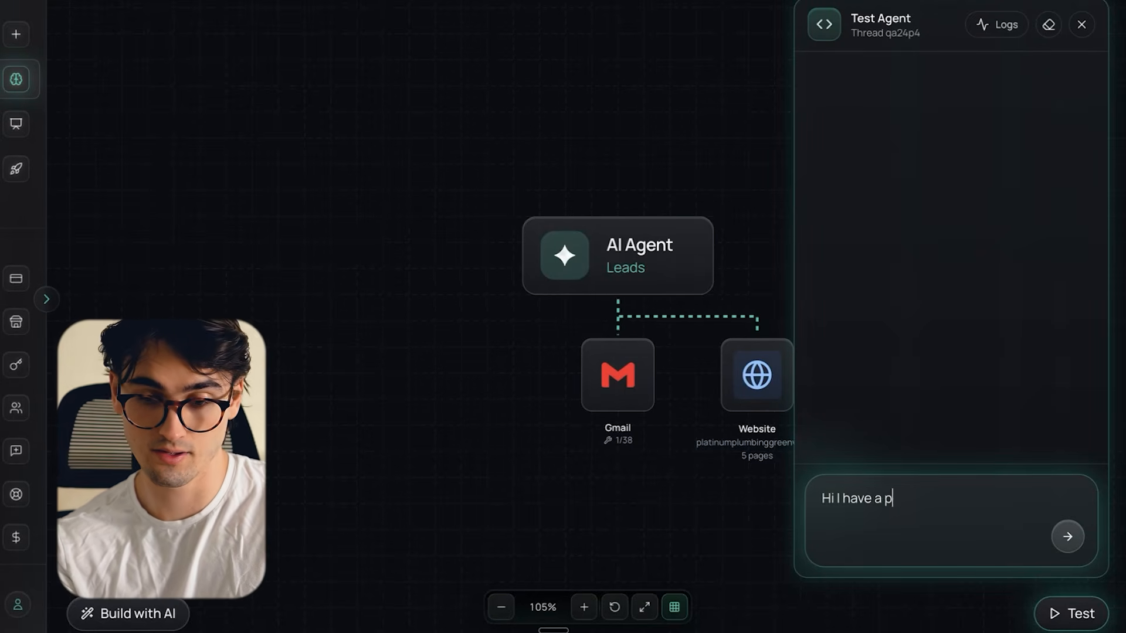
{"action": "type", "text": "lumbing issu"}
{"action": "type", "text": "e"}
{"action": "key", "text": "Return"}
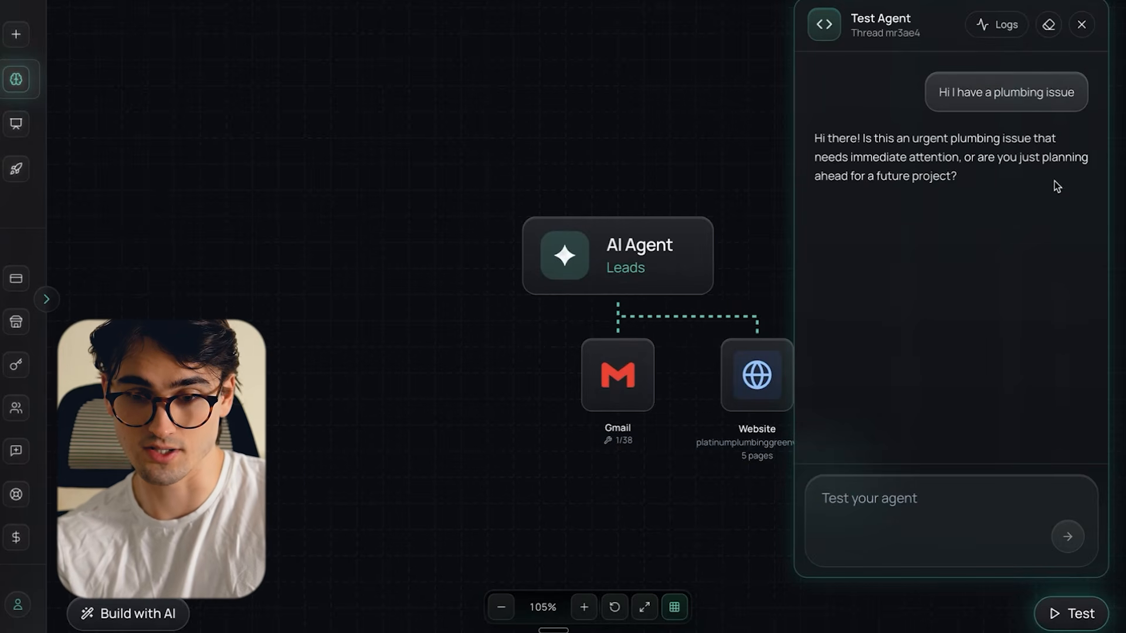
- Answer the agent's urgency question in the test conversation with "My water doesn't turn warm"
{"action": "left_click", "coordinate": [904, 510]}
{"action": "type", "text": "My water doesn"}
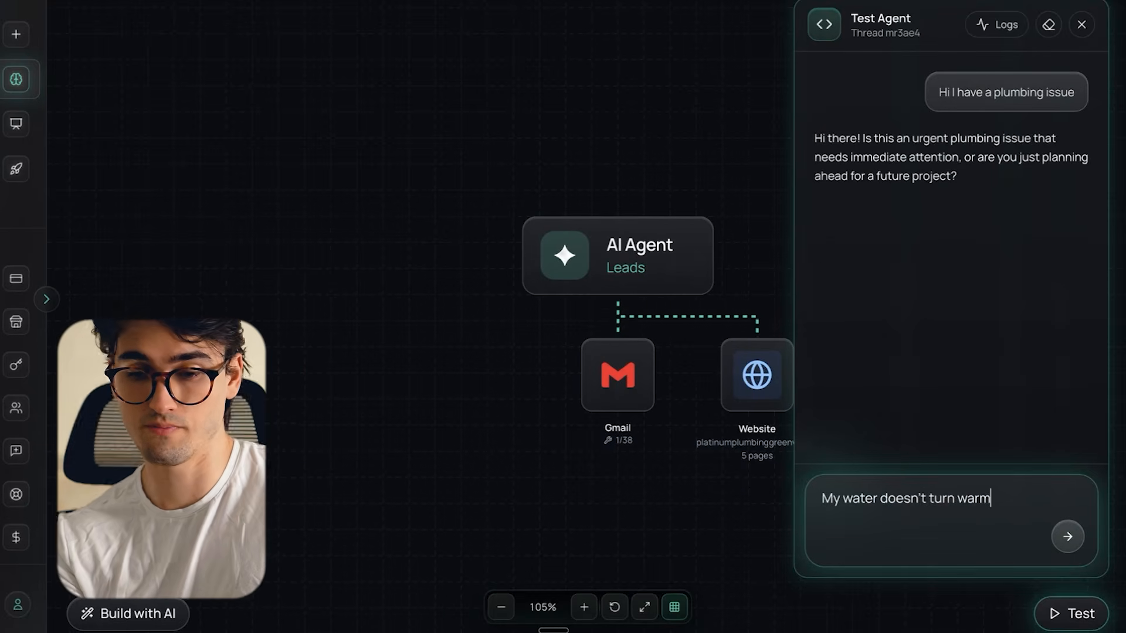
{"action": "type", "text": "'t turn warm"}
{"action": "key", "text": "Return"}
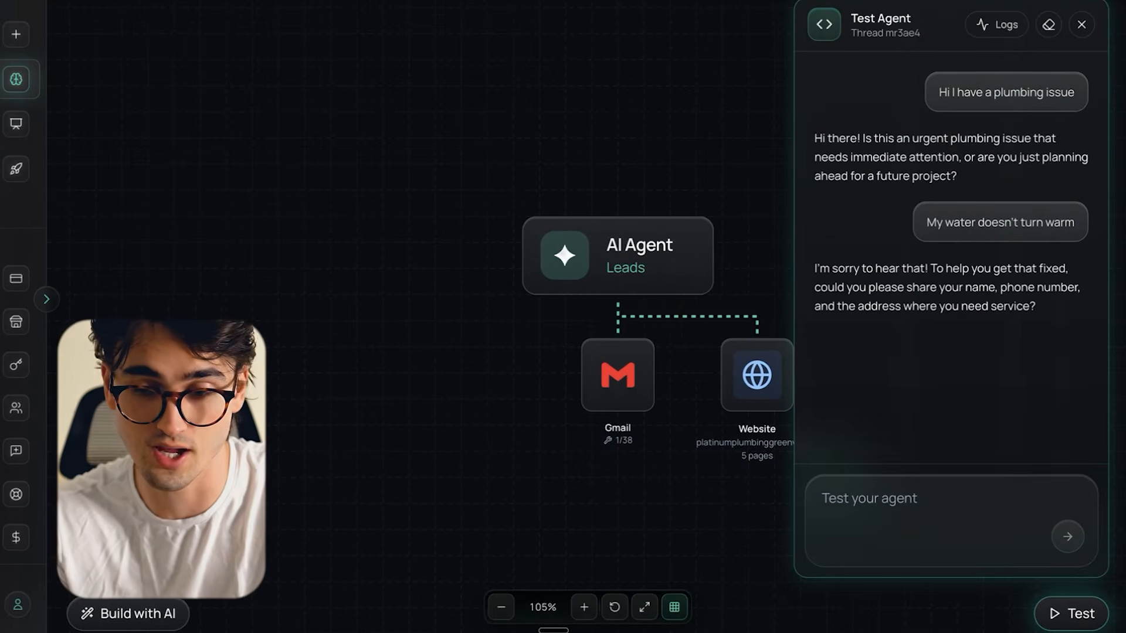
- Give the test agent the customer's name, phone number and address, and answer its question about the property type
{"action": "left_click", "coordinate": [940, 508]}
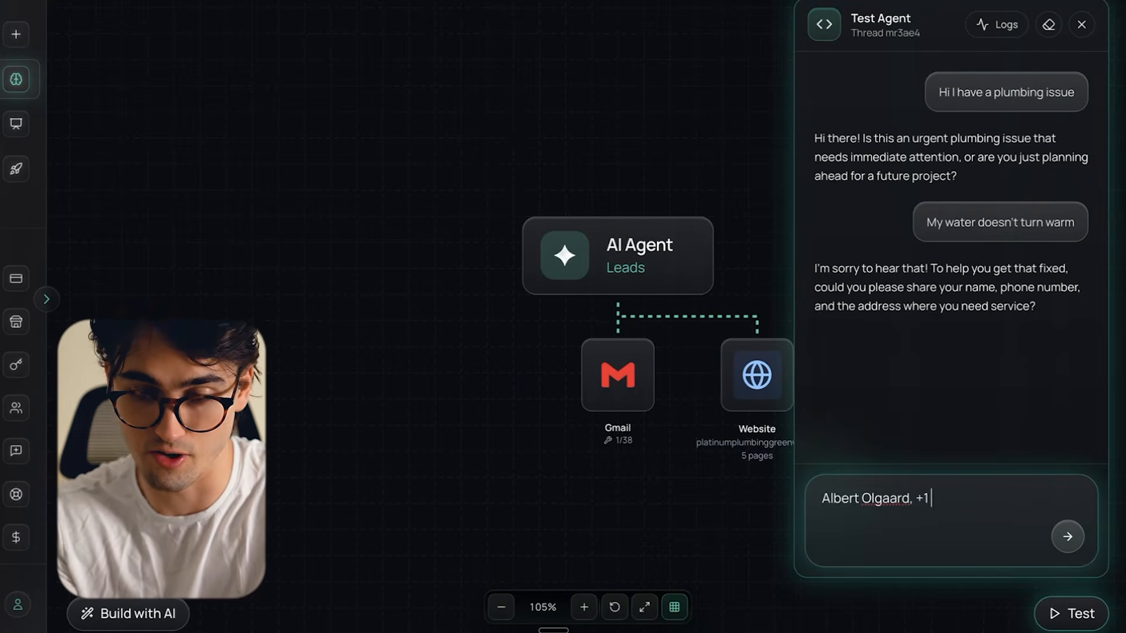
{"action": "key", "text": "Return"}
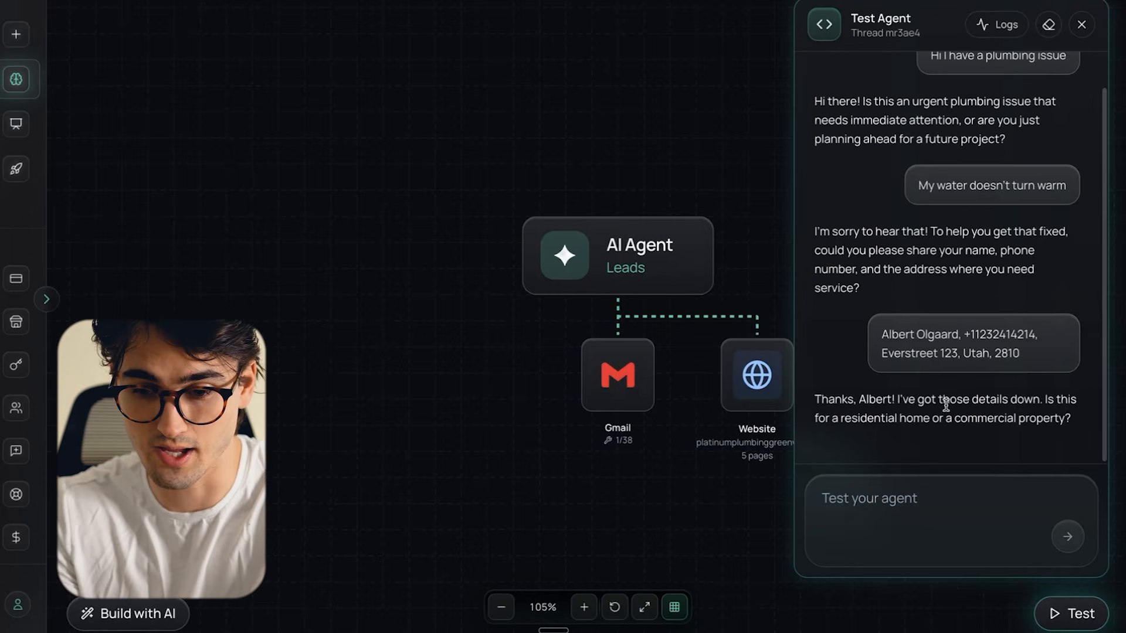
{"action": "left_click", "coordinate": [942, 530]}
{"action": "type", "text": "Residential"}
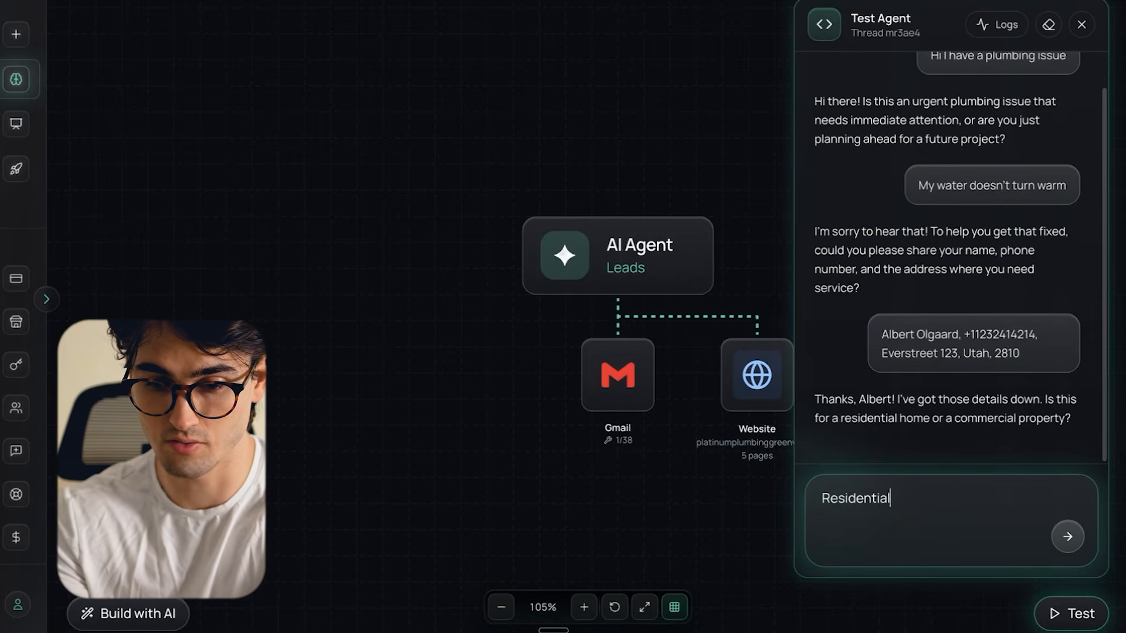
{"action": "key", "text": "Return"}
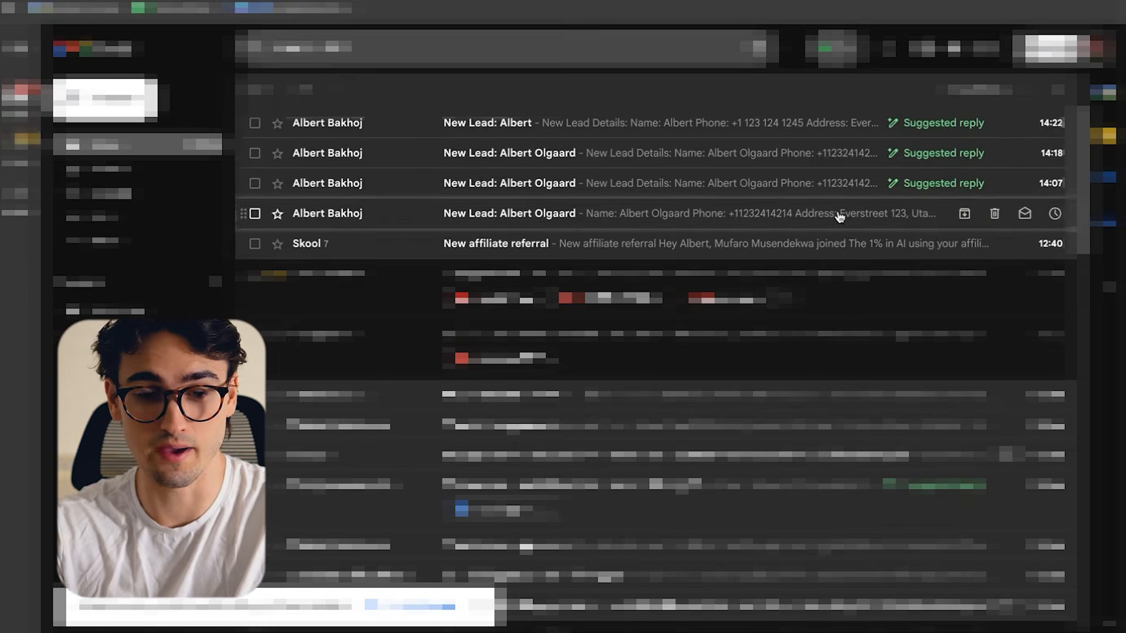
- Switch to Gmail and open the newest New Lead email to check the collected lead details
{"action": "left_click", "coordinate": [484, 127]}
{"action": "left_click_drag", "start_coordinate": [460, 359], "coordinate": [334, 291]}
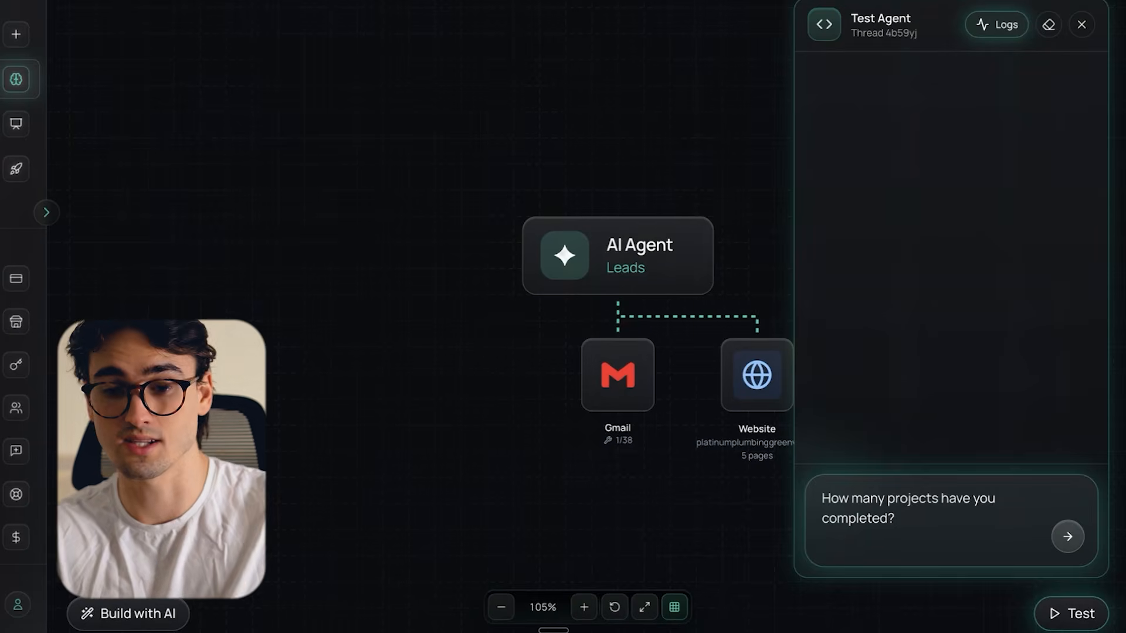
- Ask the agent "How many projects have you completed?" in a fresh test thread
{"action": "key", "text": "Return"}
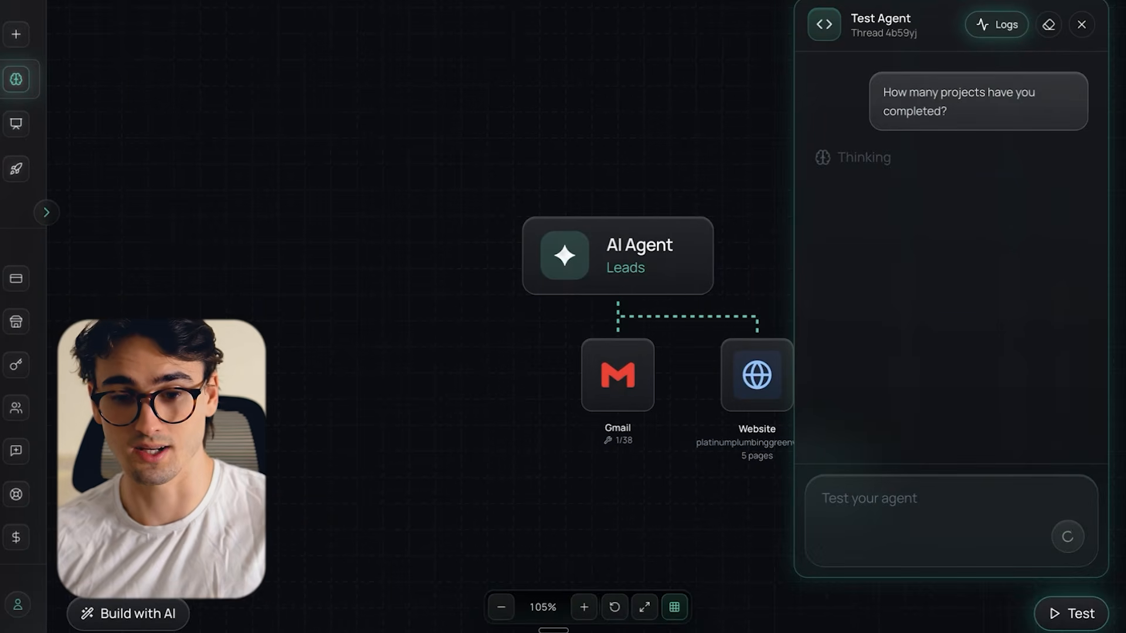
{"action": "left_click_drag", "start_coordinate": [641, 510], "coordinate": [513, 474]}
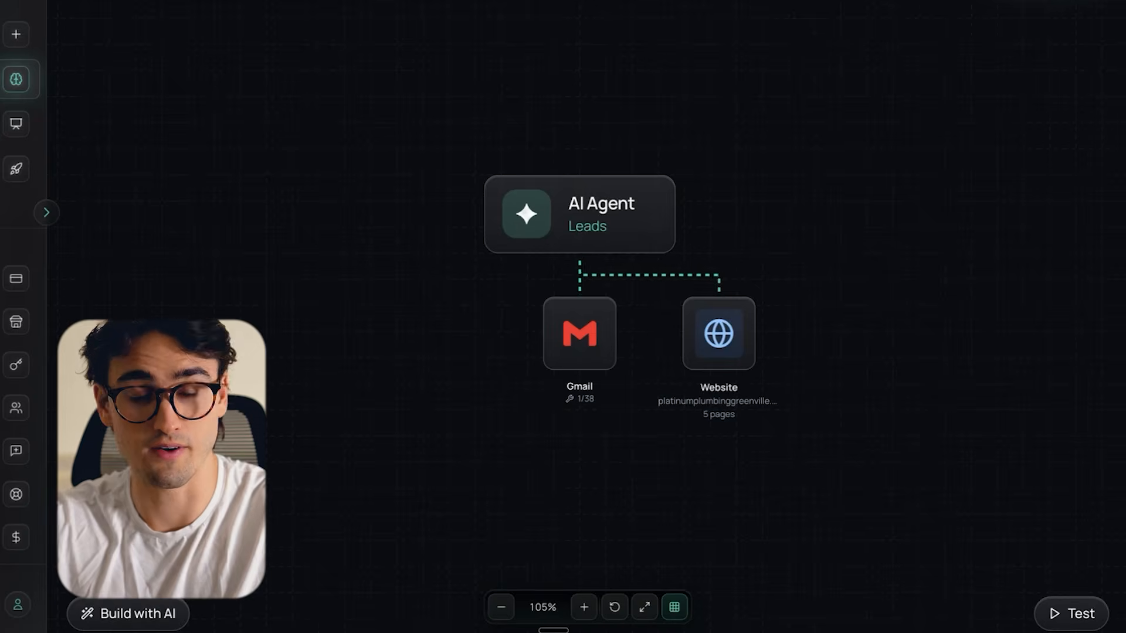
- Start deploying the agent and create a new subaccount for Platinum Plumbing
{"action": "left_click", "coordinate": [1022, 51]}
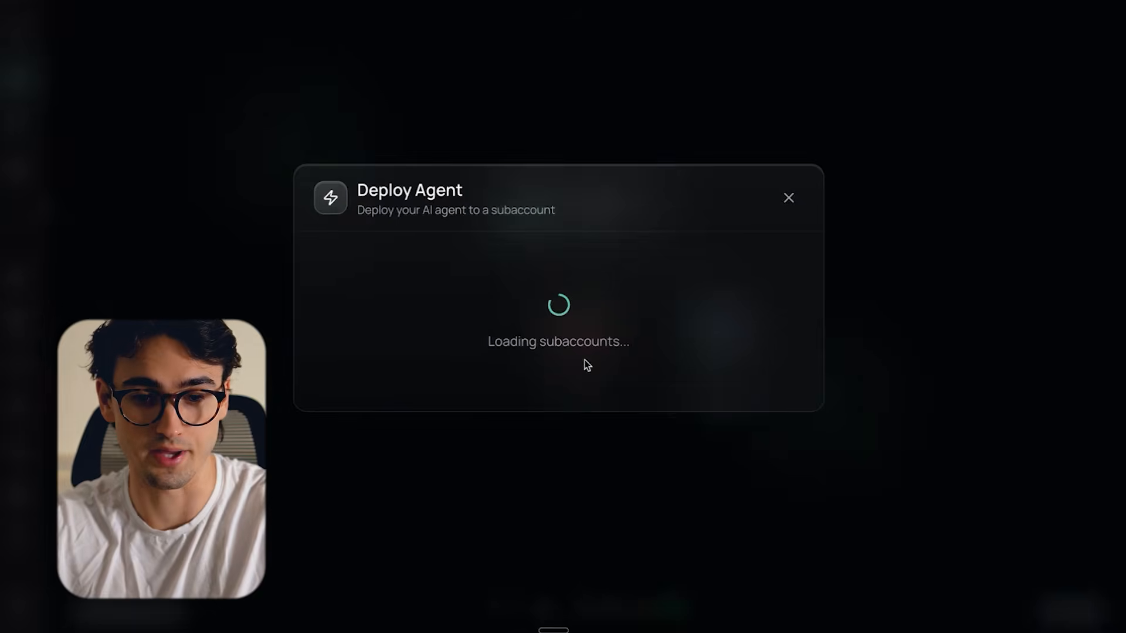
{"action": "scroll", "coordinate": [466, 367], "scroll_direction": "down", "scroll_amount": 10}
{"action": "scroll", "coordinate": [469, 367], "scroll_direction": "up", "scroll_amount": 1}
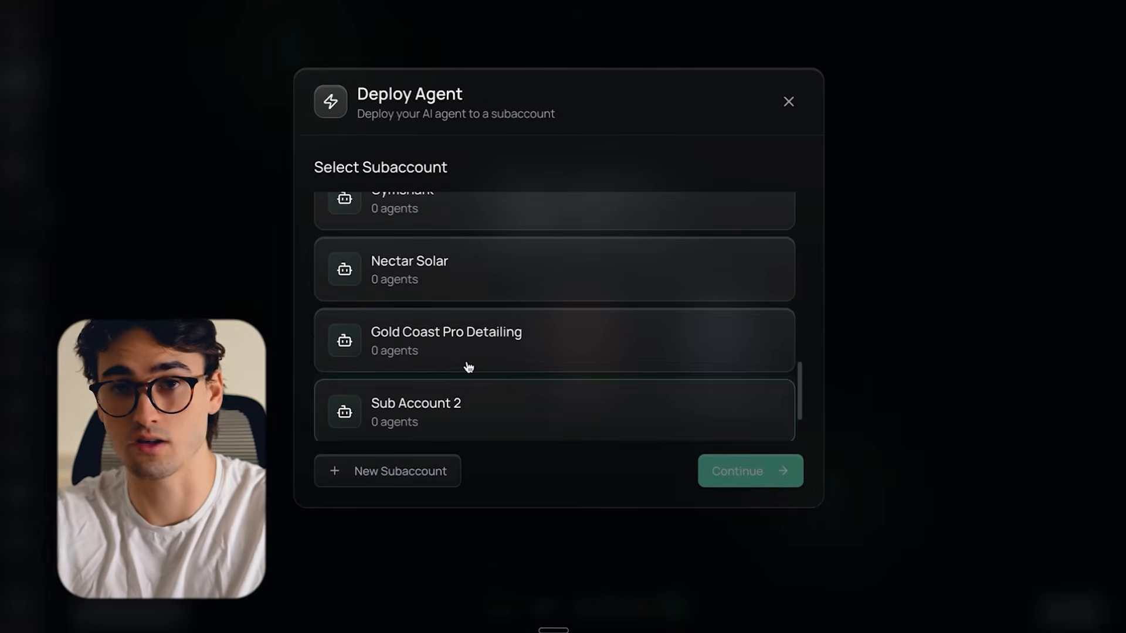
{"action": "left_click", "coordinate": [402, 476]}
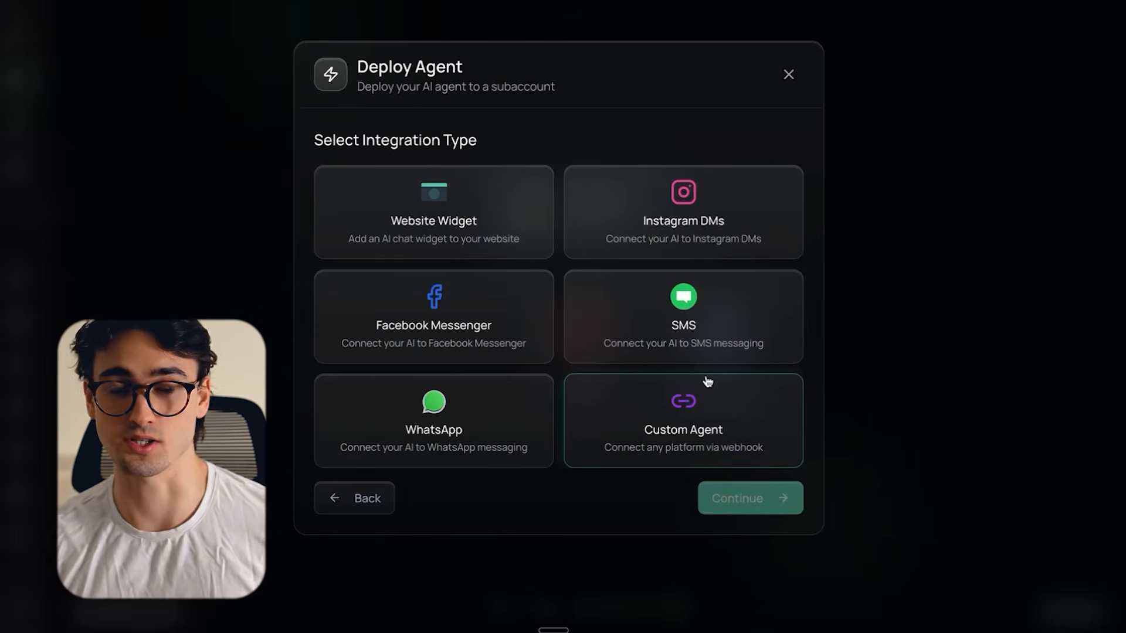
- Choose the Website Widget integration, name the agent "Website Agent" and deploy it
{"action": "left_click", "coordinate": [483, 212]}
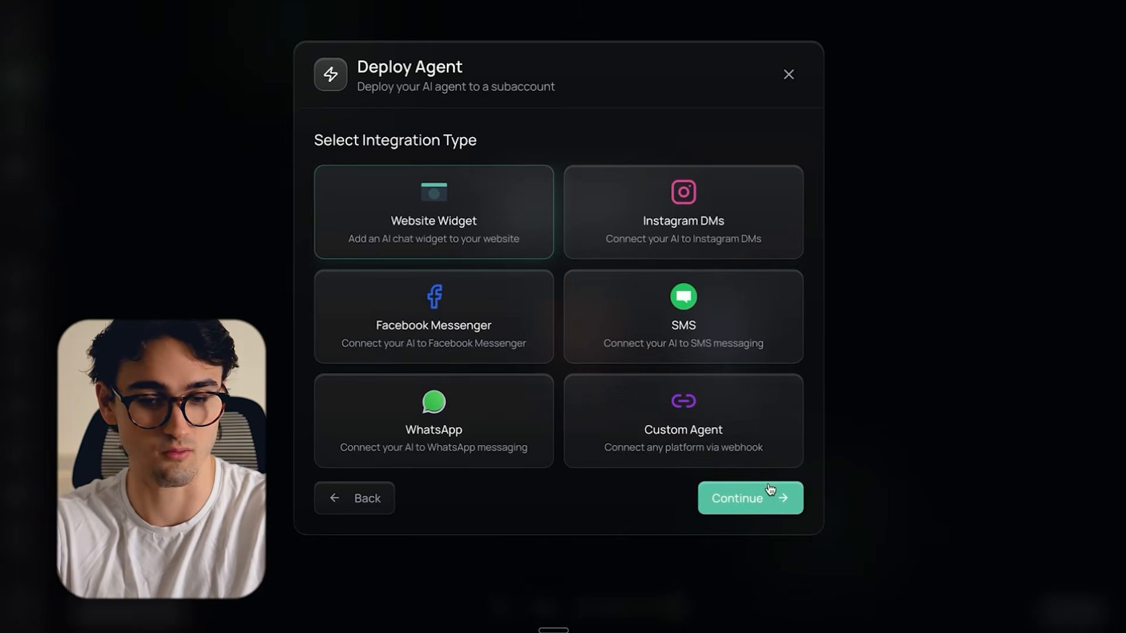
{"action": "left_click", "coordinate": [756, 498]}
{"action": "type", "text": "Website Agent"}
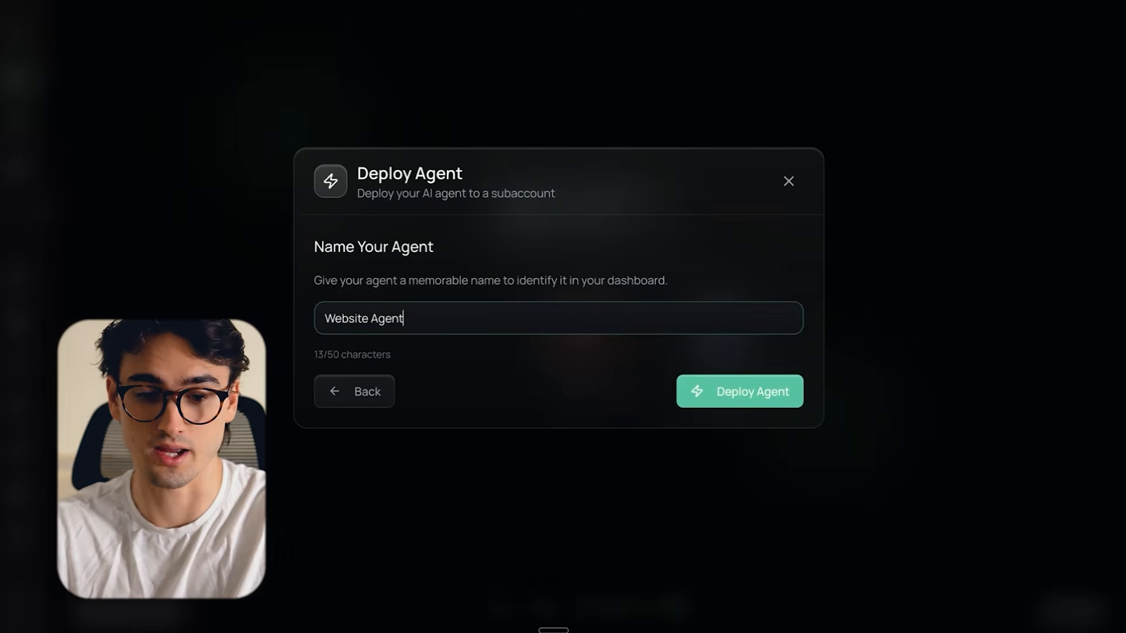
{"action": "left_click", "coordinate": [729, 393]}
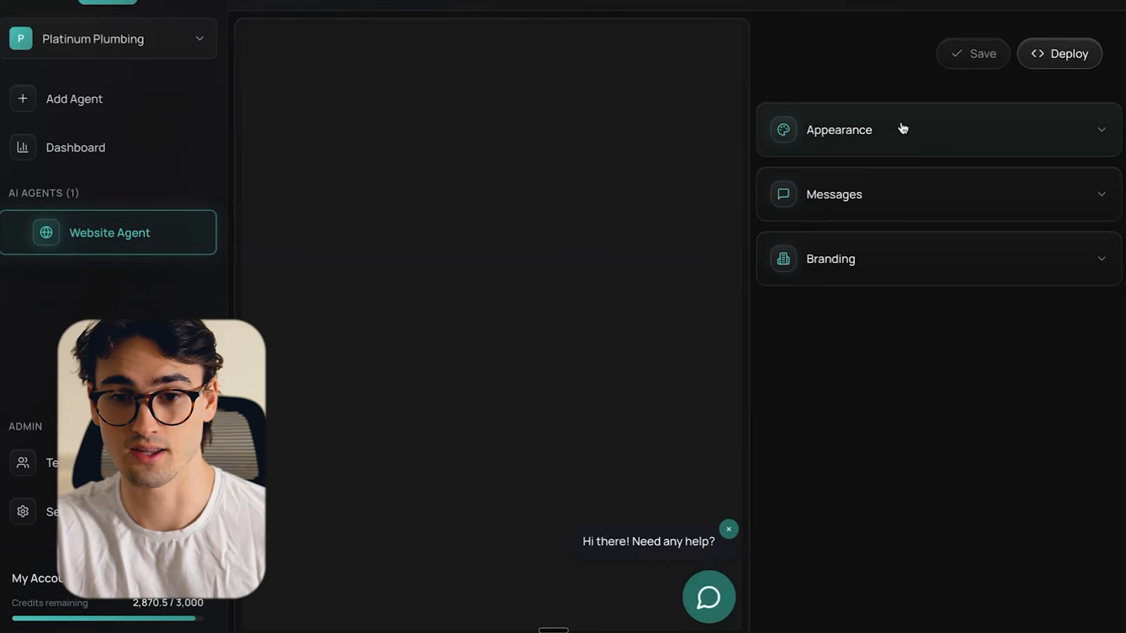
- Switch to the Platinum Plumbing website and look over its homepage styling and brand colours
{"action": "left_click", "coordinate": [703, 2]}
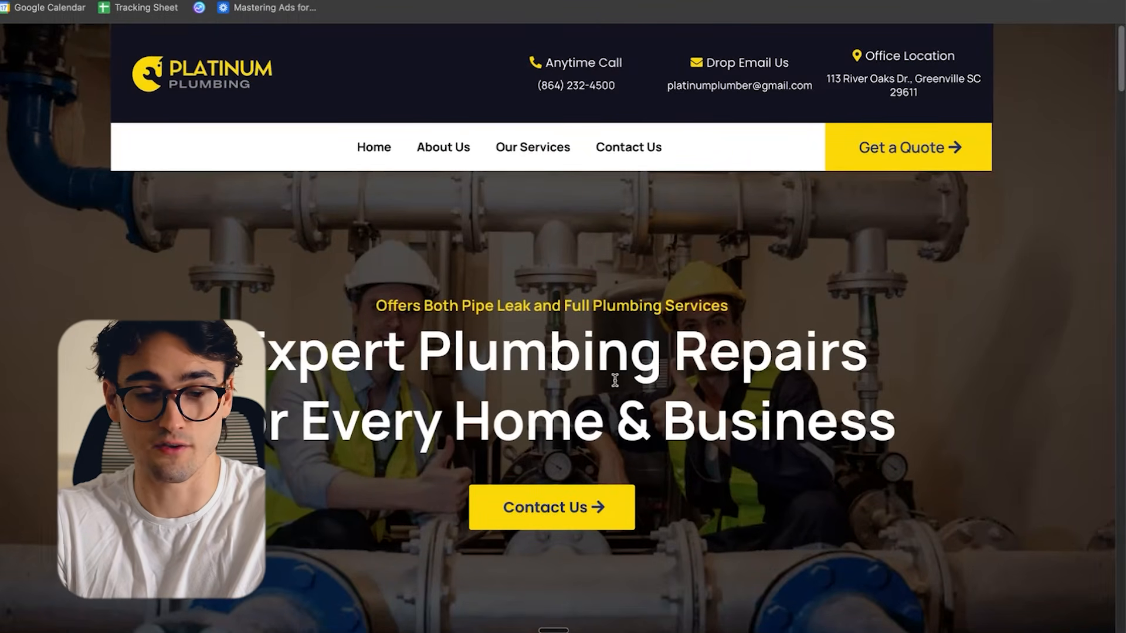
{"action": "scroll", "coordinate": [614, 380], "scroll_direction": "down", "scroll_amount": 10}
{"action": "scroll", "coordinate": [615, 380], "scroll_direction": "up", "scroll_amount": 4}
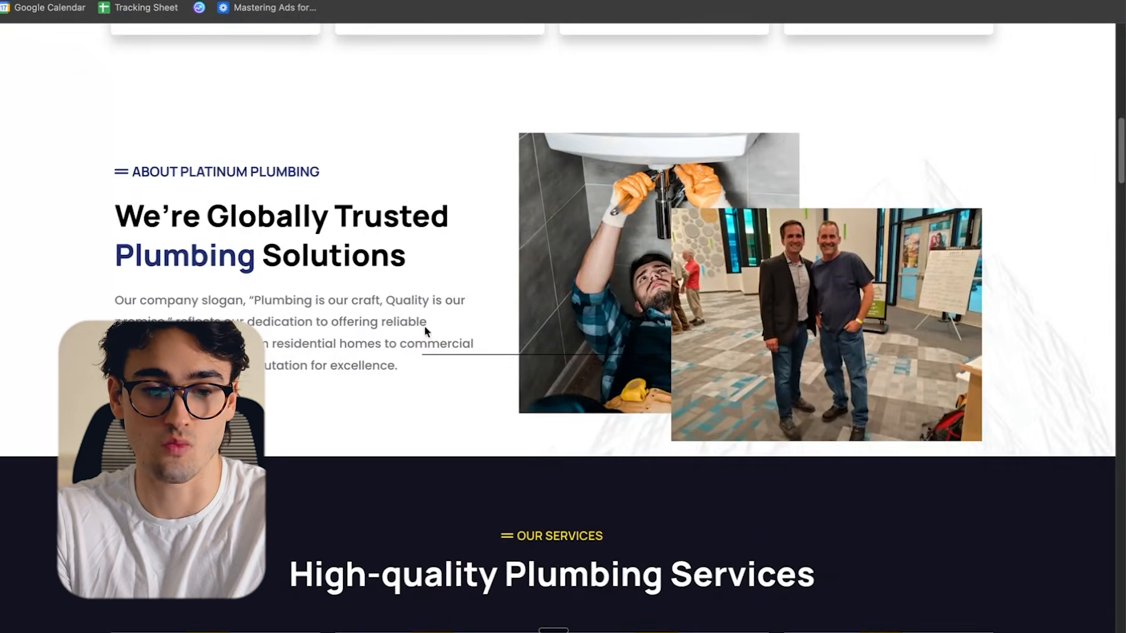
{"action": "scroll", "coordinate": [381, 211], "scroll_direction": "up", "scroll_amount": 3}
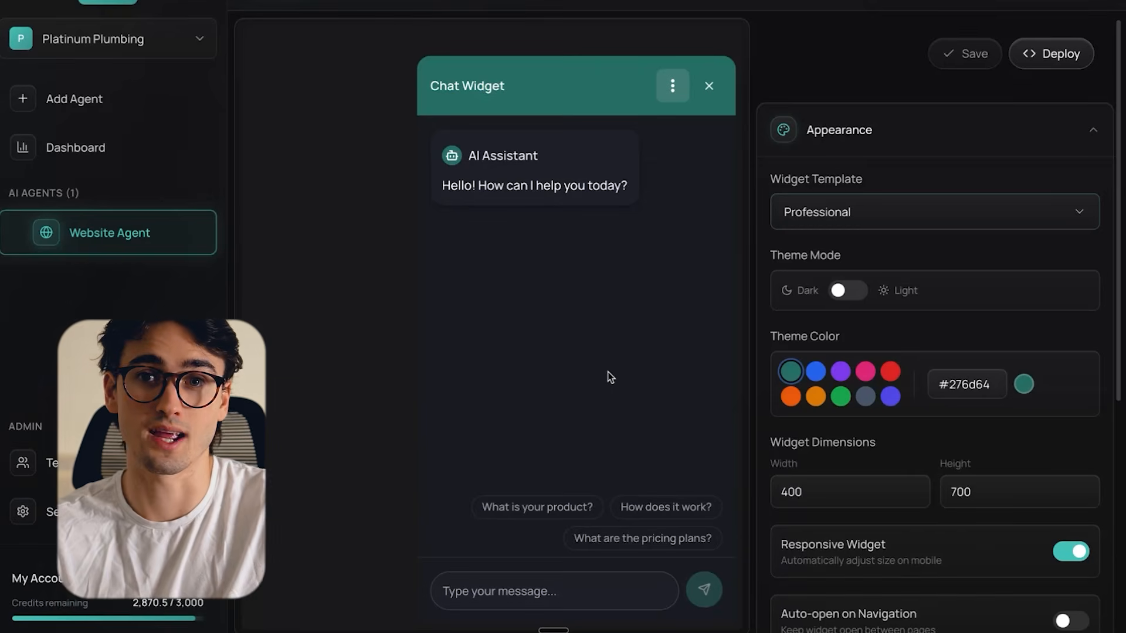
- Set the chat widget's theme mode to Light and its theme colour to #fbd809
{"action": "left_click", "coordinate": [849, 291]}
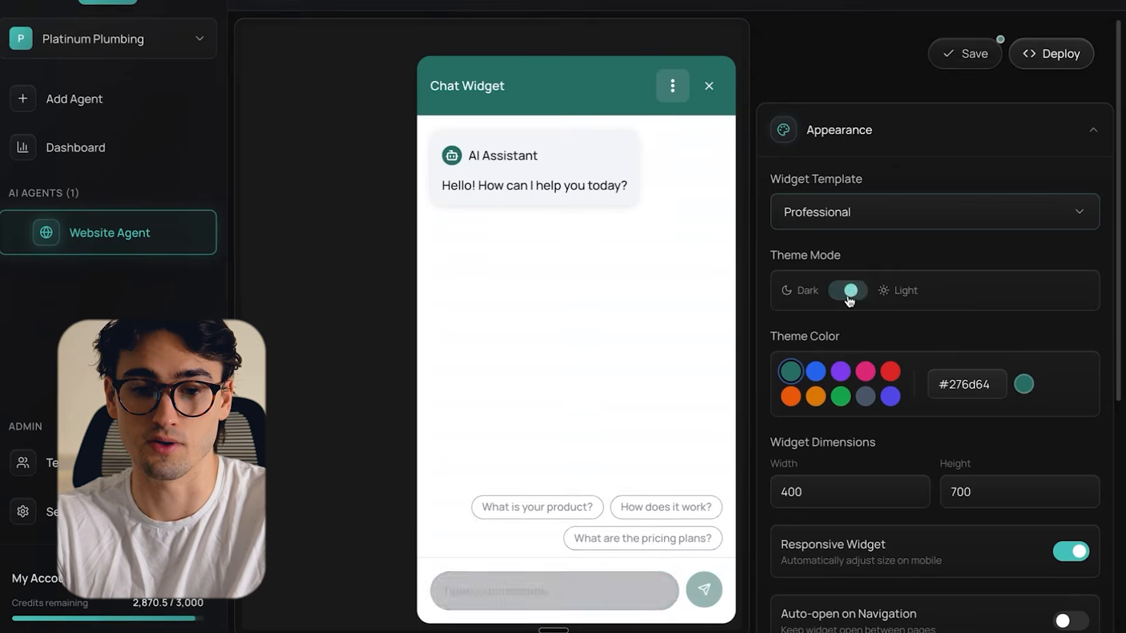
{"action": "scroll", "coordinate": [884, 305], "scroll_direction": "down", "scroll_amount": 2}
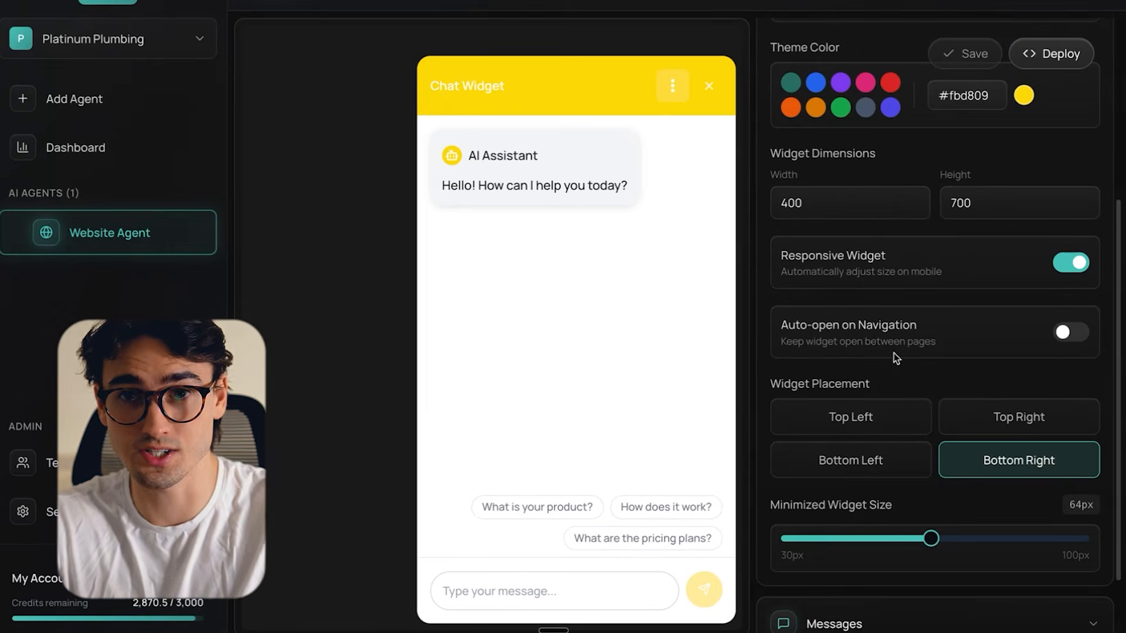
- Try the Top Left, Bottom Left and Top Right placements for the chat widget
{"action": "scroll", "coordinate": [893, 353], "scroll_direction": "down", "scroll_amount": 1}
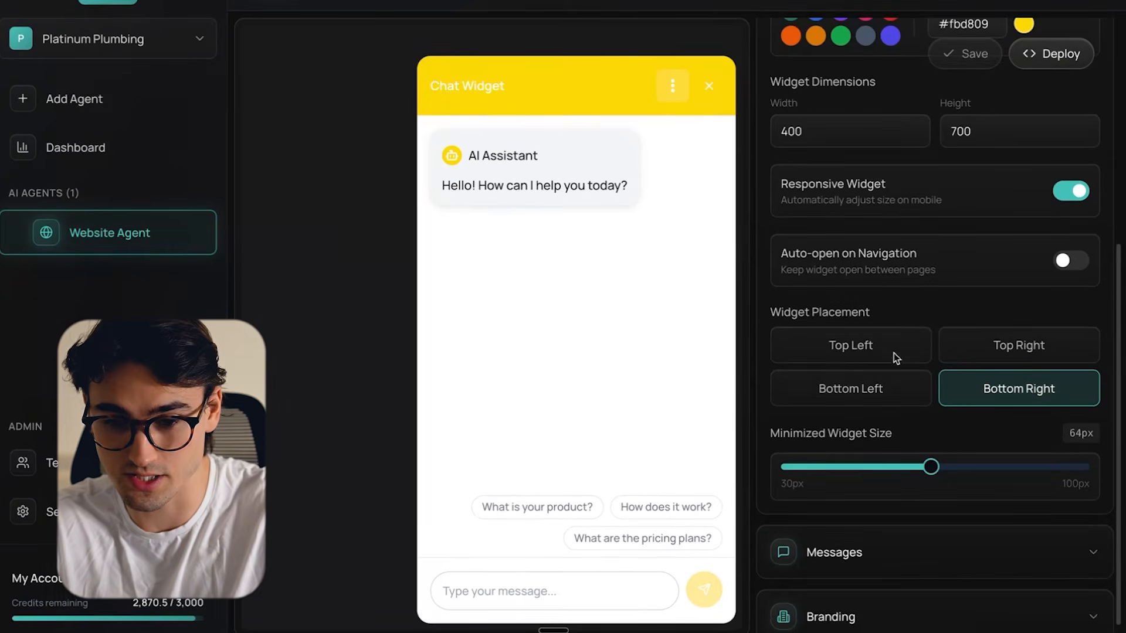
{"action": "left_click", "coordinate": [844, 351]}
{"action": "left_click", "coordinate": [883, 400]}
{"action": "left_click", "coordinate": [1012, 346]}
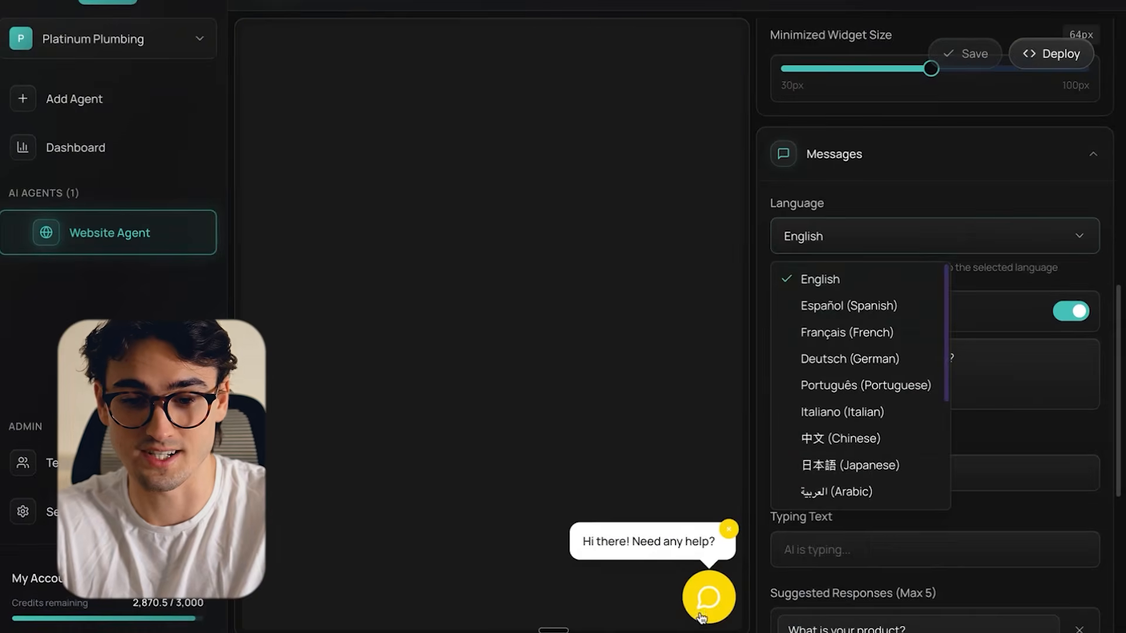
{"action": "left_click", "coordinate": [701, 617]}
- Try Español (Spanish) as the widget's message language and switch back to English
{"action": "left_click", "coordinate": [884, 251]}
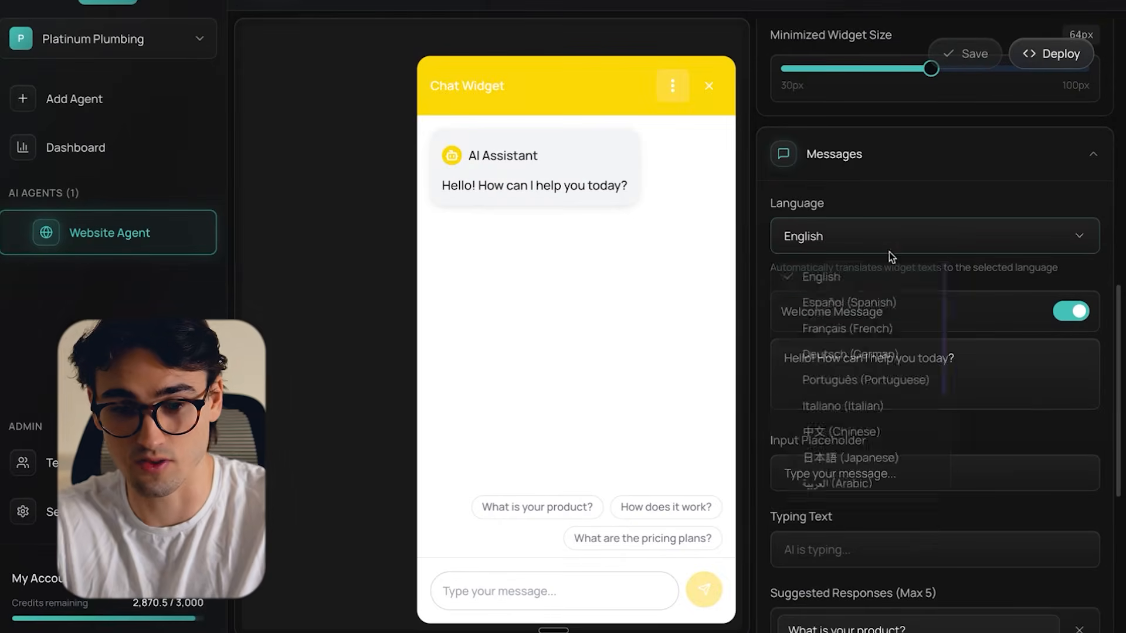
{"action": "left_click", "coordinate": [882, 309]}
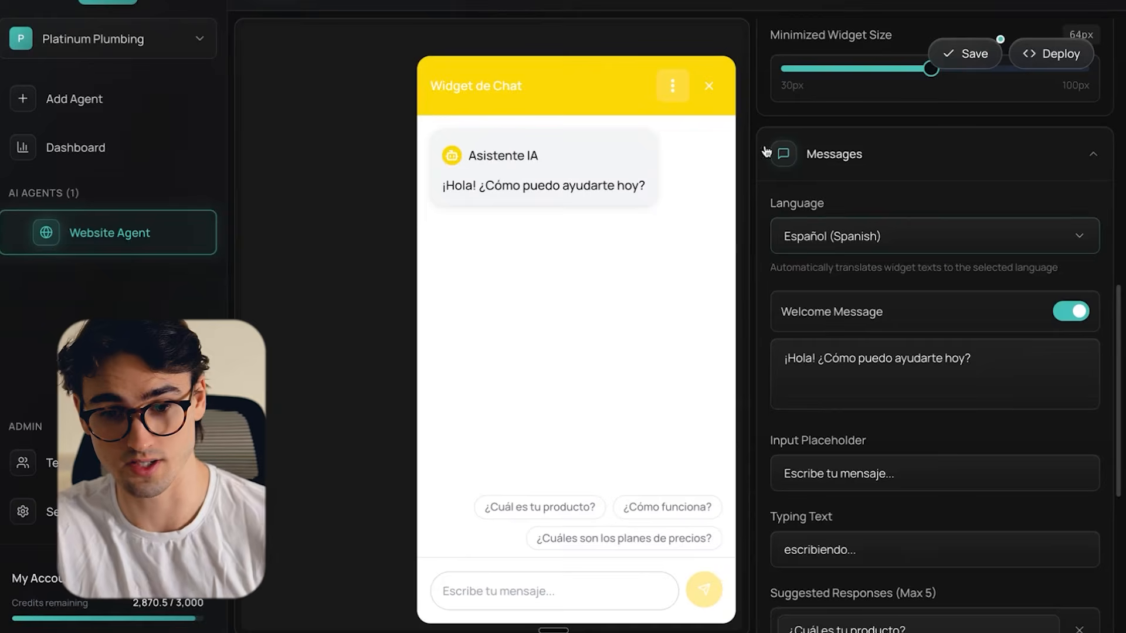
{"action": "left_click", "coordinate": [889, 240]}
{"action": "left_click", "coordinate": [815, 276]}
- Replace the first two suggested responses with "I have an urgent plumbing issue" and "What is your experience?"
{"action": "scroll", "coordinate": [823, 217], "scroll_direction": "down", "scroll_amount": 5}
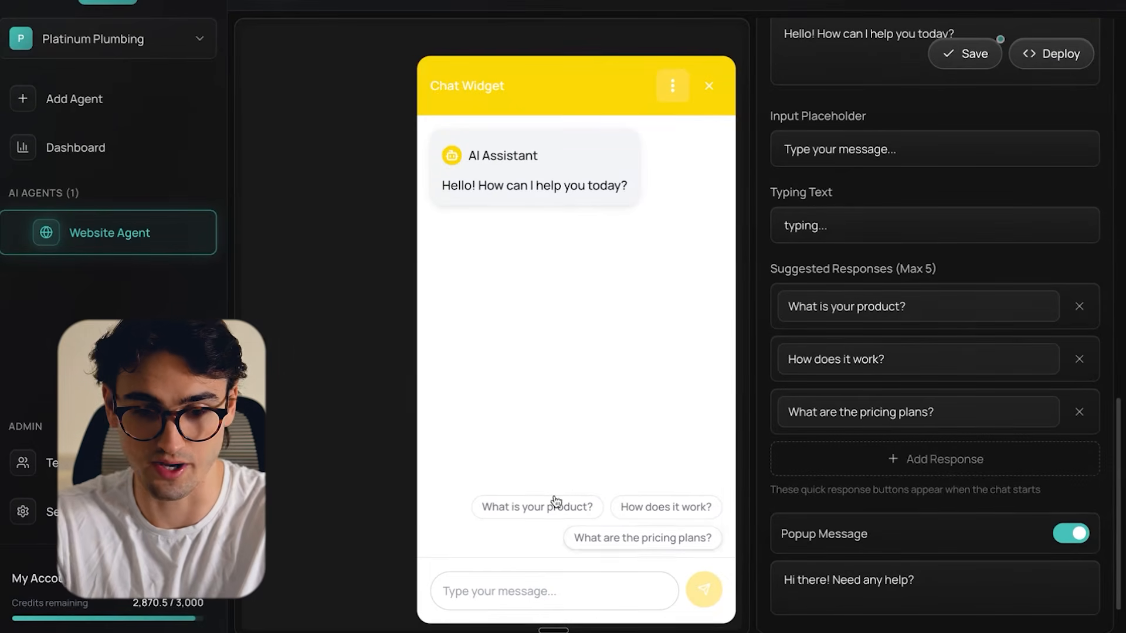
{"action": "triple_click", "coordinate": [919, 315]}
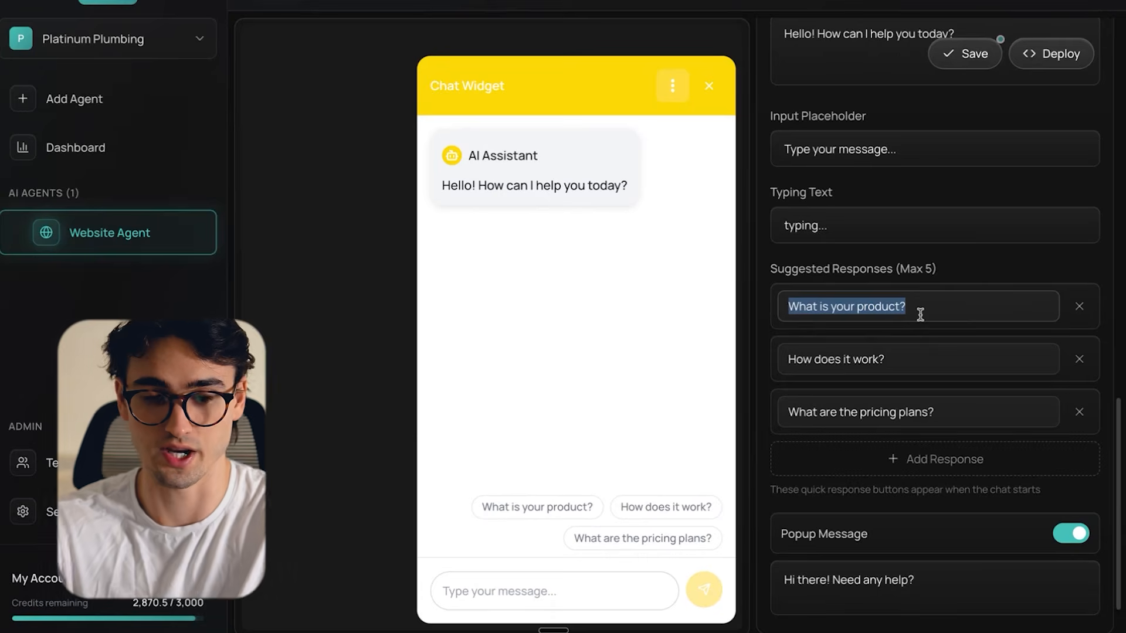
{"action": "type", "text": "I am"}
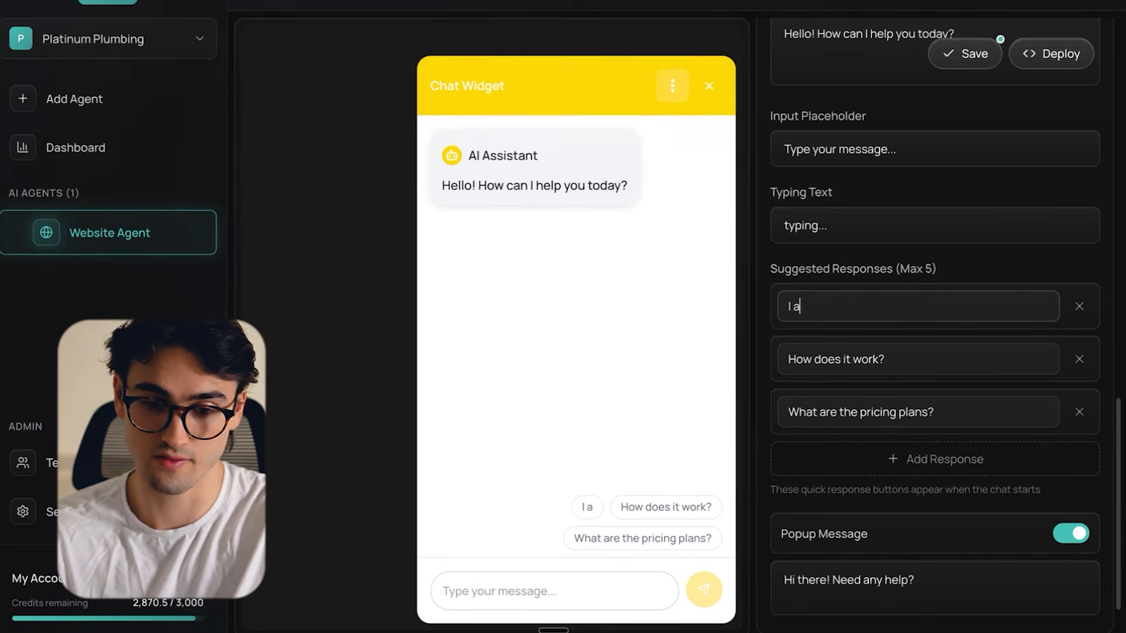
{"action": "key", "text": "BackSpace"}
{"action": "type", "text": "have an urgent plumbing"}
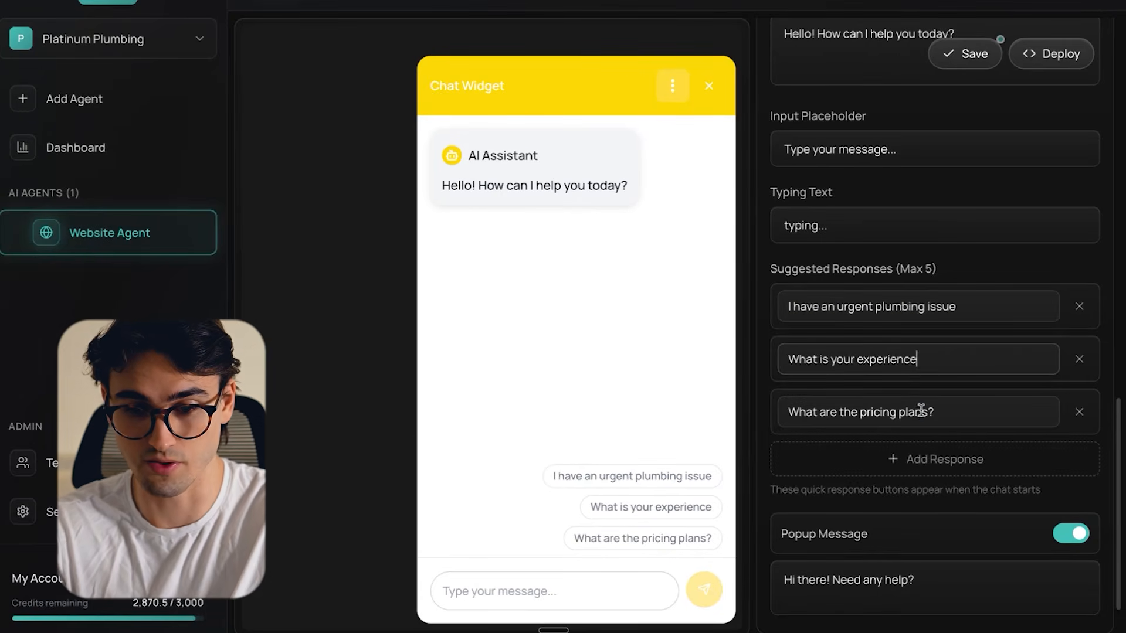
{"action": "type", "text": "?"}
- Change the third suggested response to "How long have you been in business?" and save the widget settings
{"action": "left_click_drag", "start_coordinate": [935, 412], "coordinate": [785, 411]}
{"action": "type", "text": "How long have "}
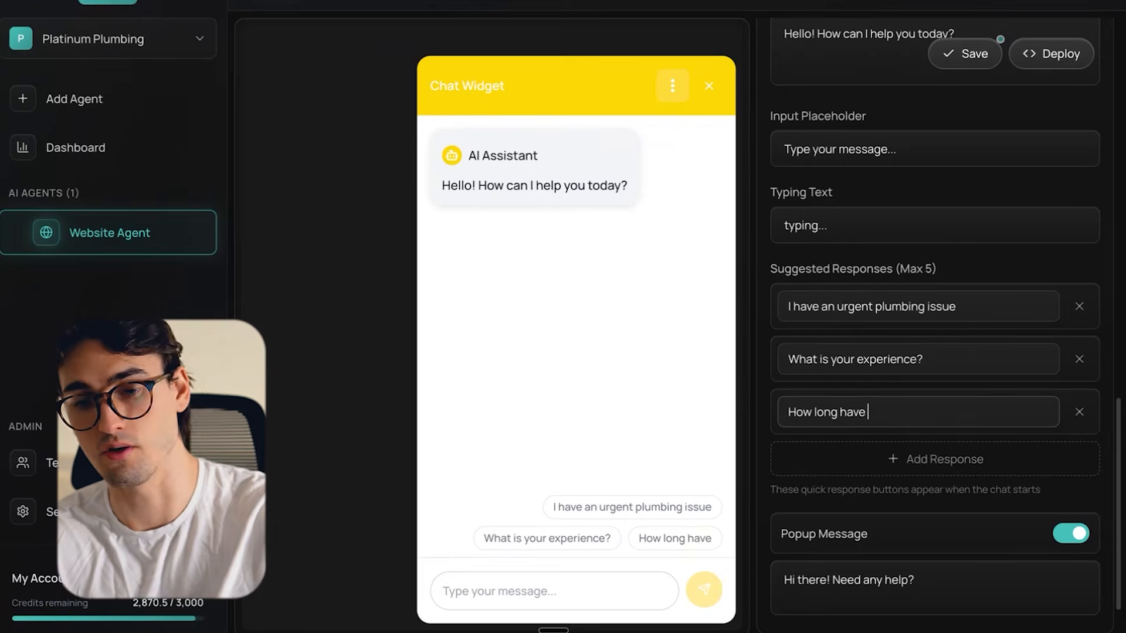
{"action": "type", "text": "you been in business?"}
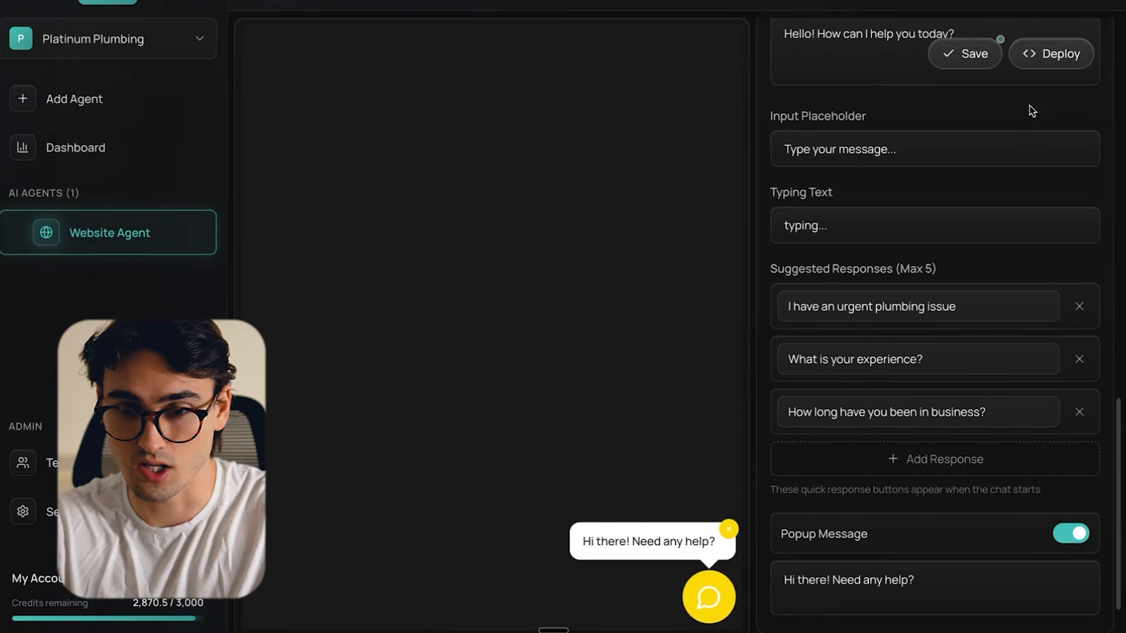
{"action": "left_click", "coordinate": [973, 53]}
{"action": "scroll", "coordinate": [968, 234], "scroll_direction": "down", "scroll_amount": 2}
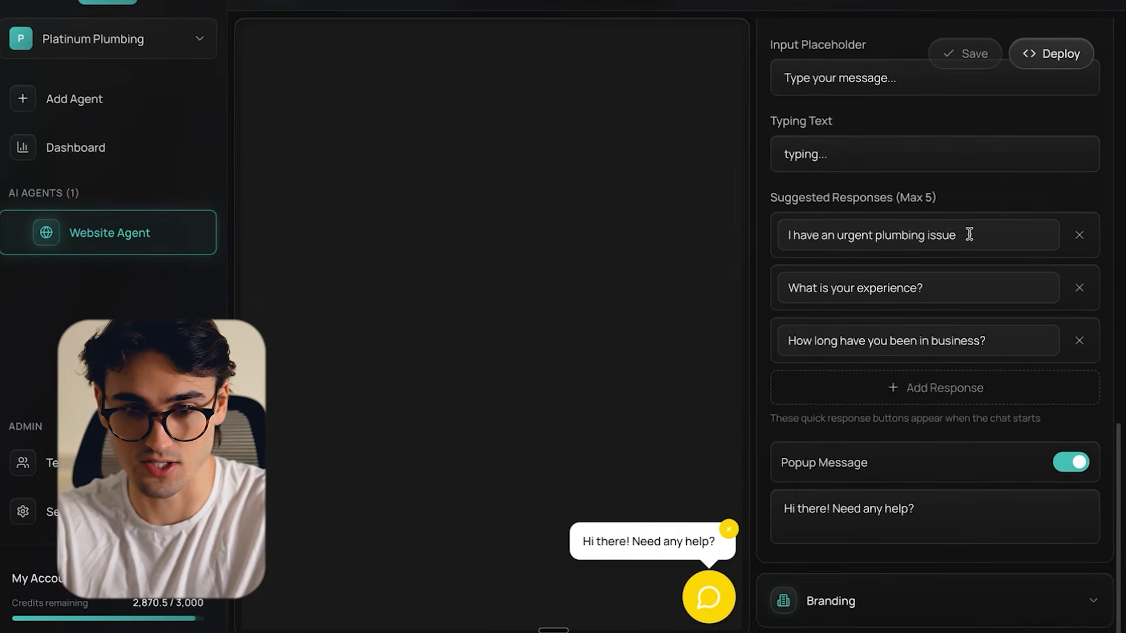
- Set both the widget title and the AI assistant name to "AI Agent" and check the chat preview's conversation options
{"action": "scroll", "coordinate": [968, 234], "scroll_direction": "down", "scroll_amount": 10}
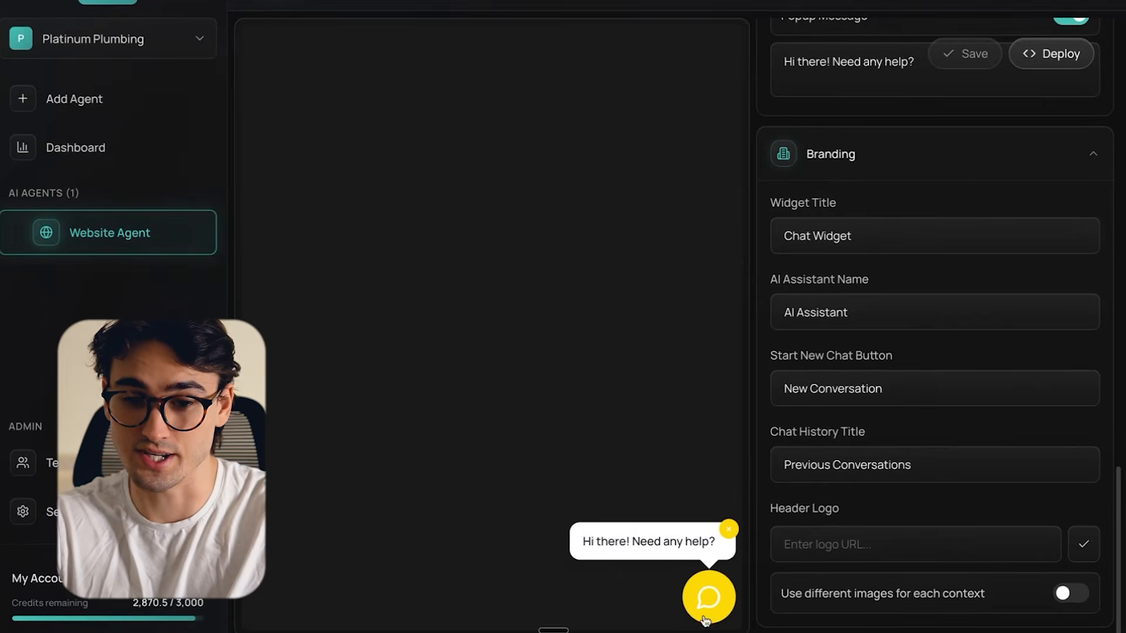
{"action": "left_click", "coordinate": [704, 609]}
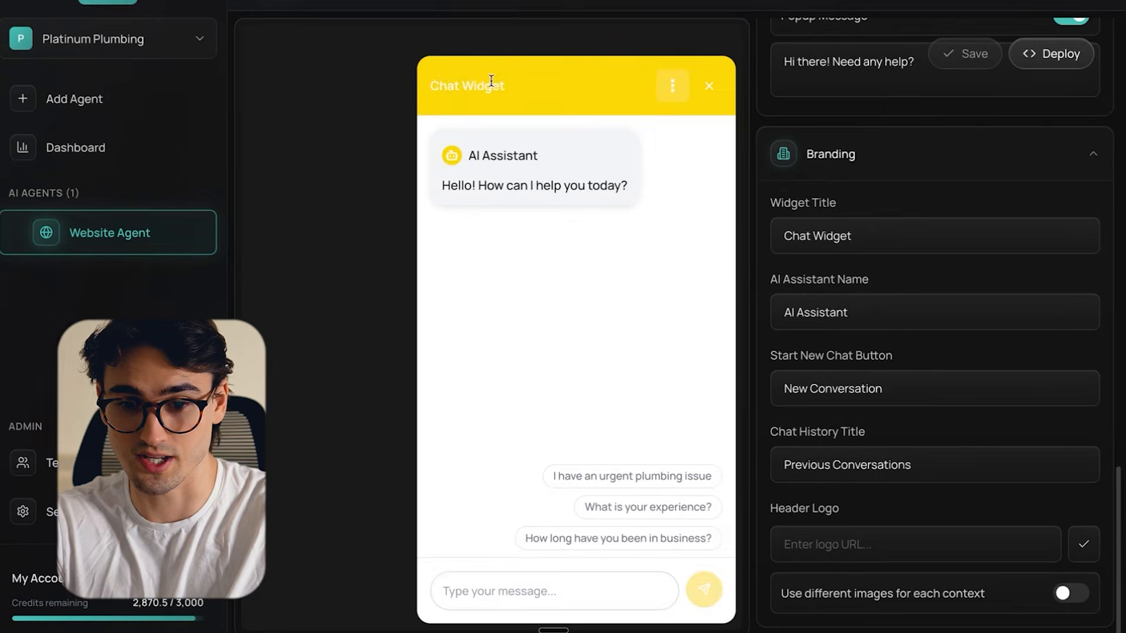
{"action": "triple_click", "coordinate": [845, 234]}
{"action": "type", "text": "AI Agent"}
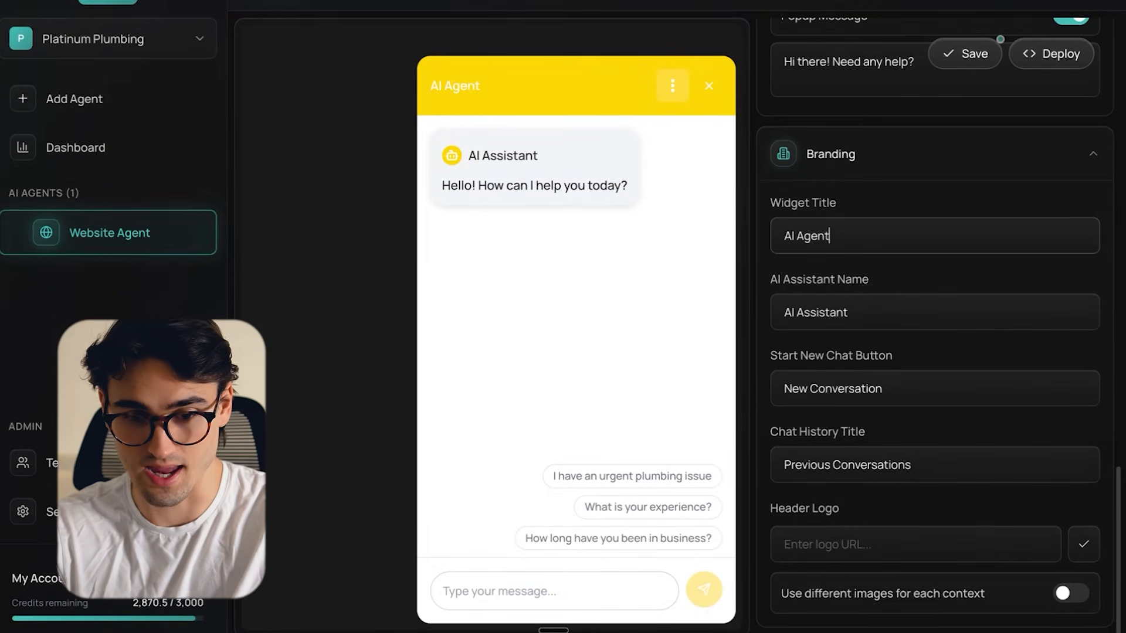
{"action": "triple_click", "coordinate": [824, 307]}
{"action": "type", "text": "AI Agent"}
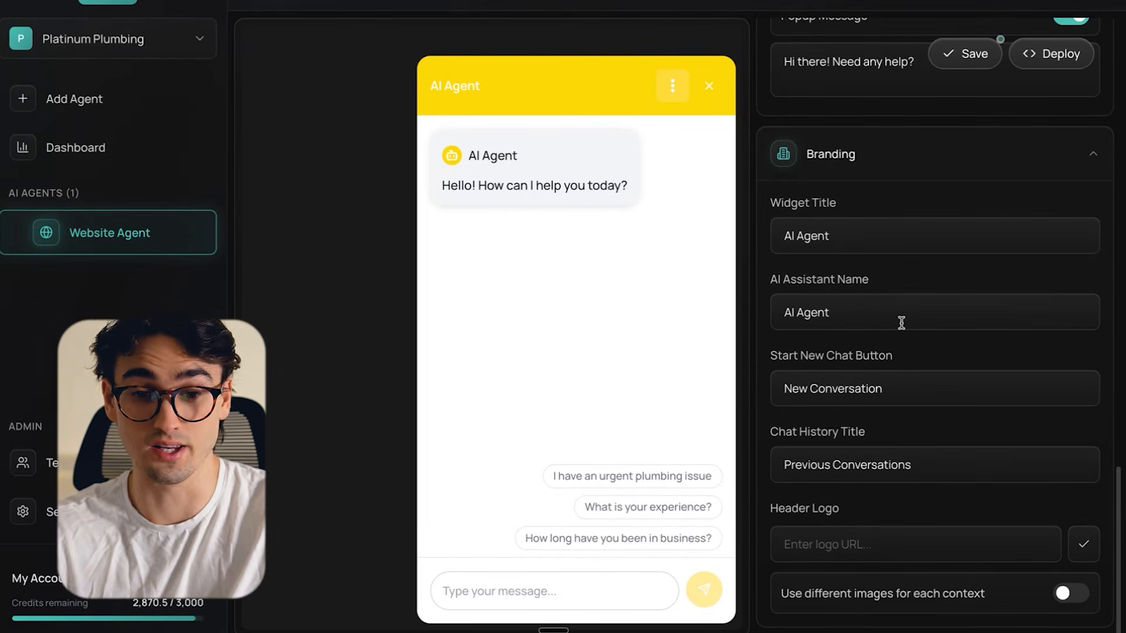
{"action": "left_click", "coordinate": [672, 84]}
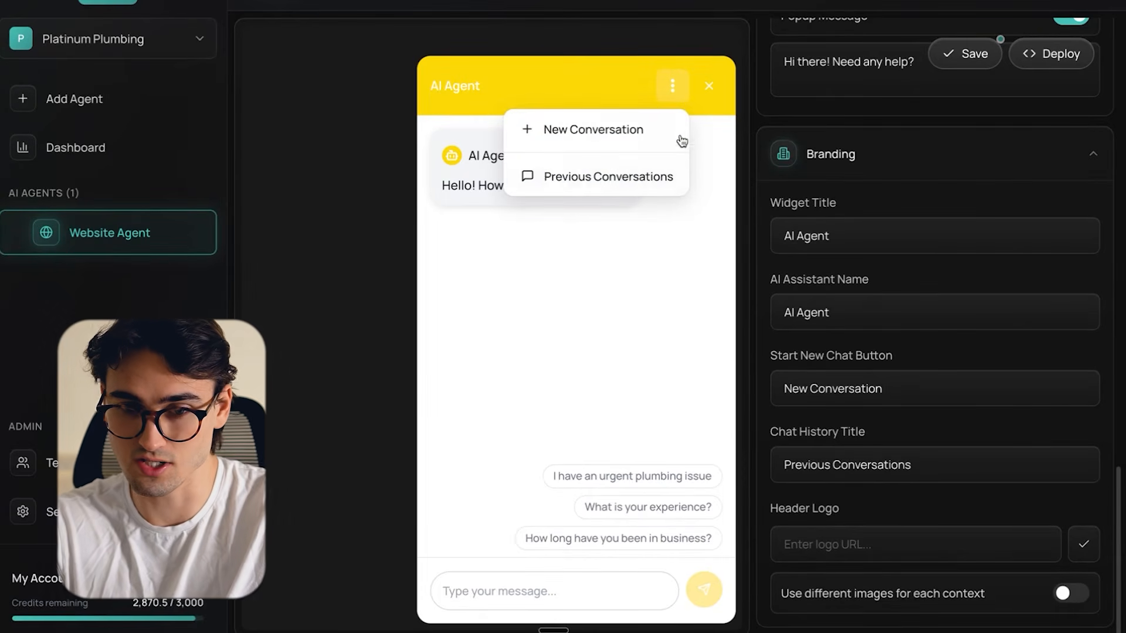
{"action": "left_click", "coordinate": [680, 86]}
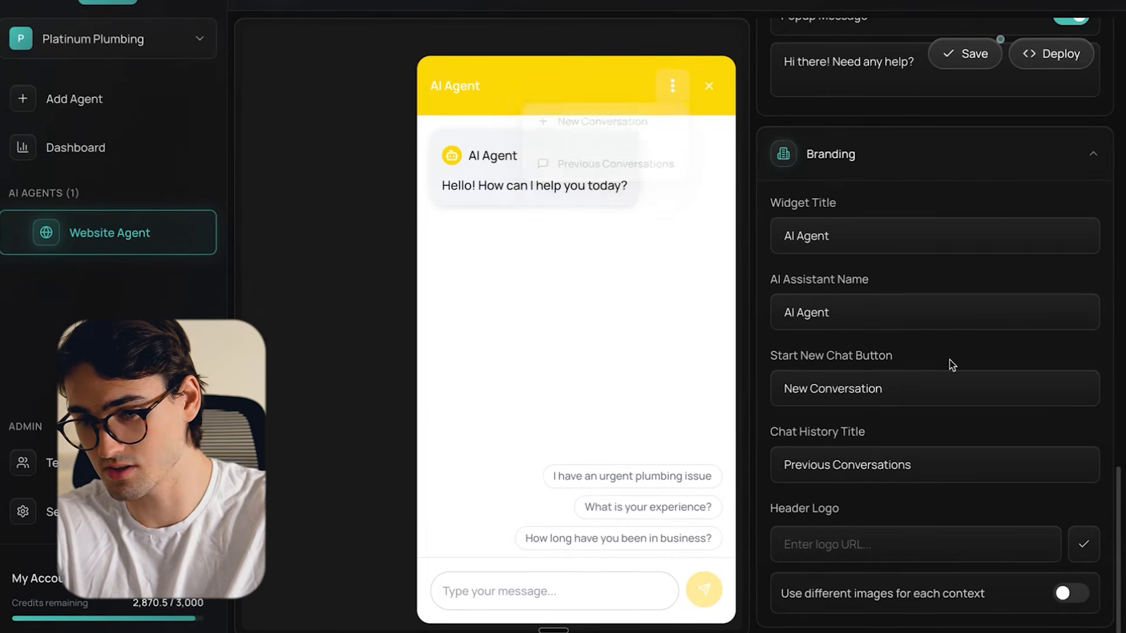
- Copy the logo's image address from the Platinum Plumbing website and apply it as the widget's header logo
{"action": "left_click", "coordinate": [904, 544]}
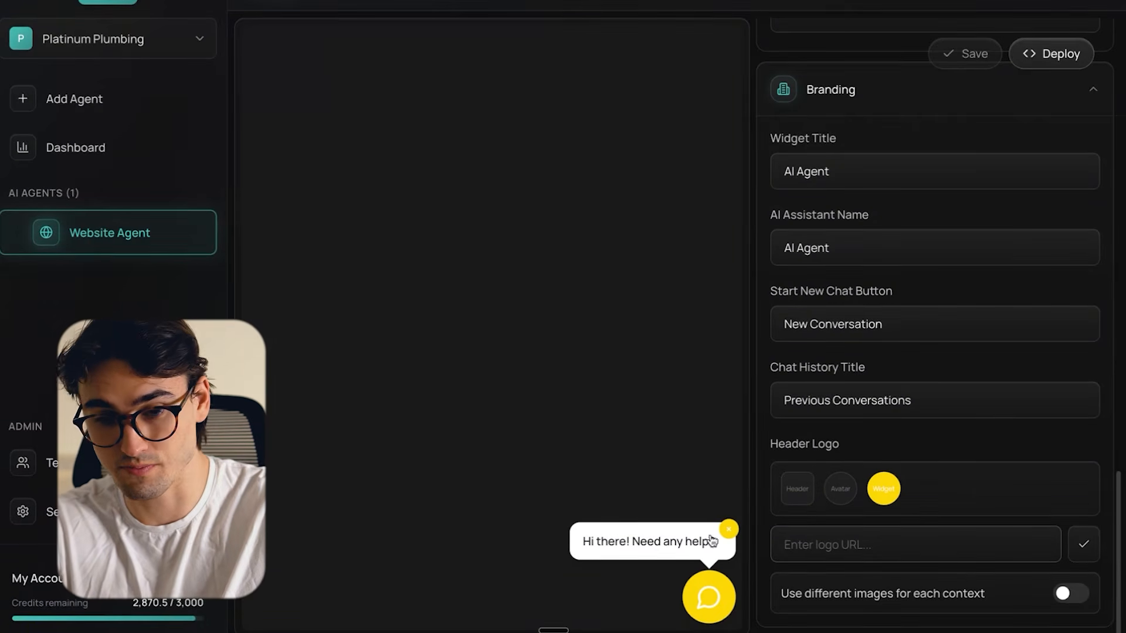
{"action": "key", "text": "ctrl+Up"}
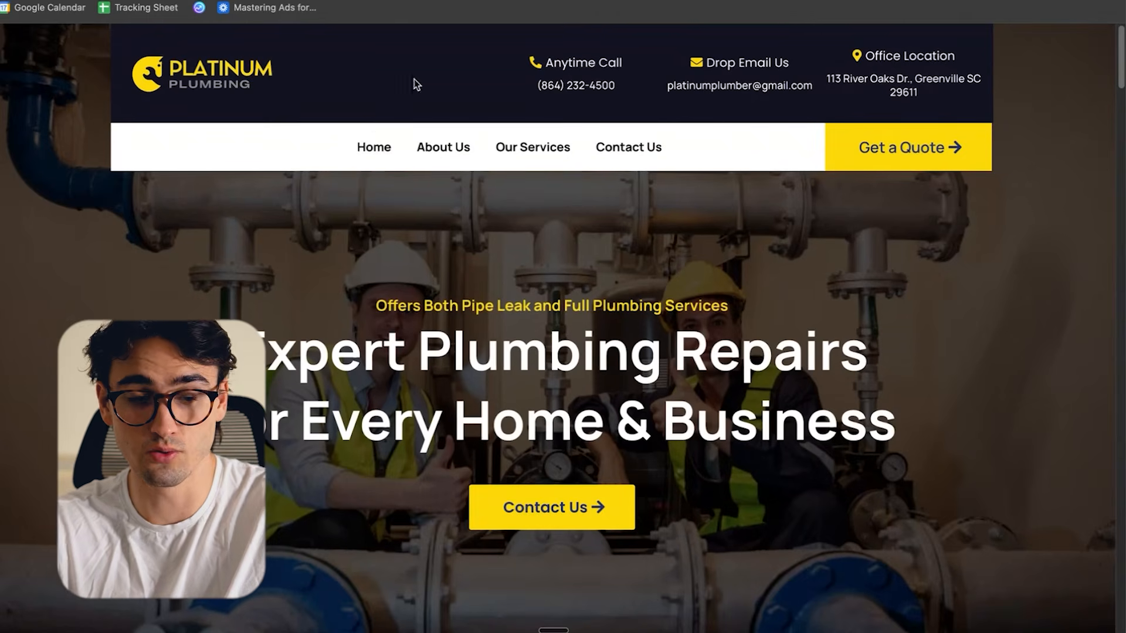
{"action": "right_click", "coordinate": [219, 77]}
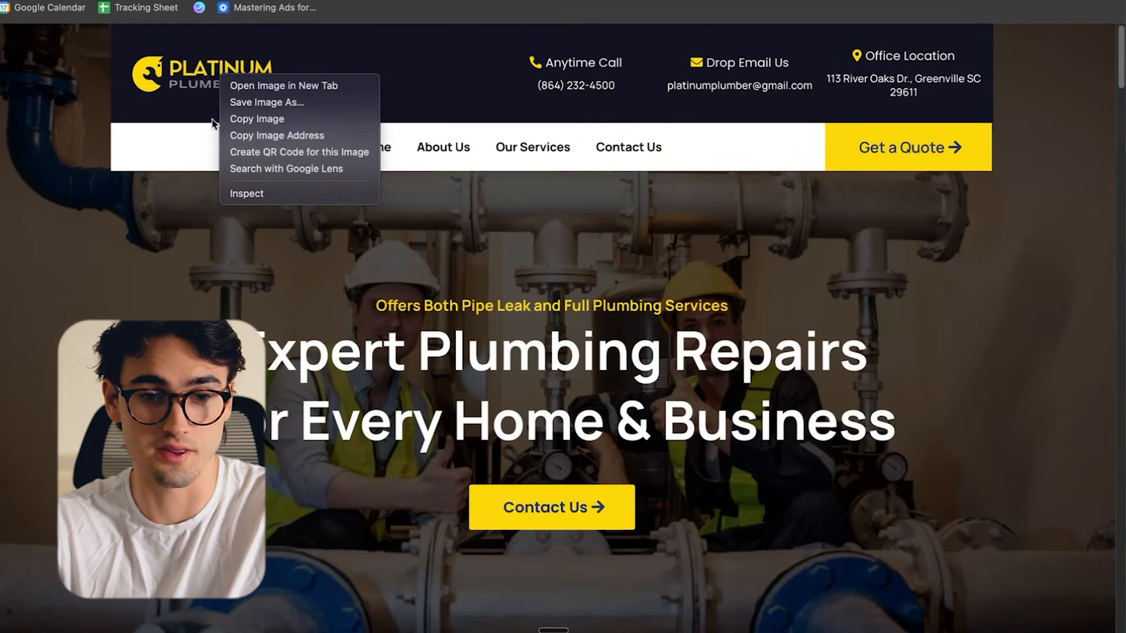
{"action": "left_click", "coordinate": [279, 134]}
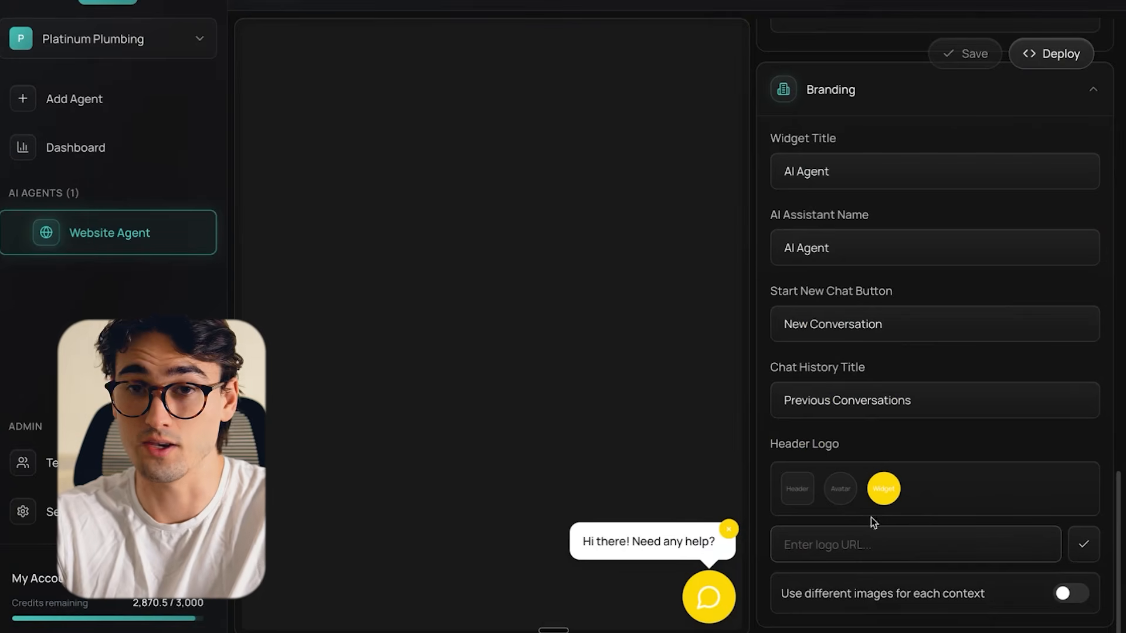
{"action": "left_click", "coordinate": [892, 535]}
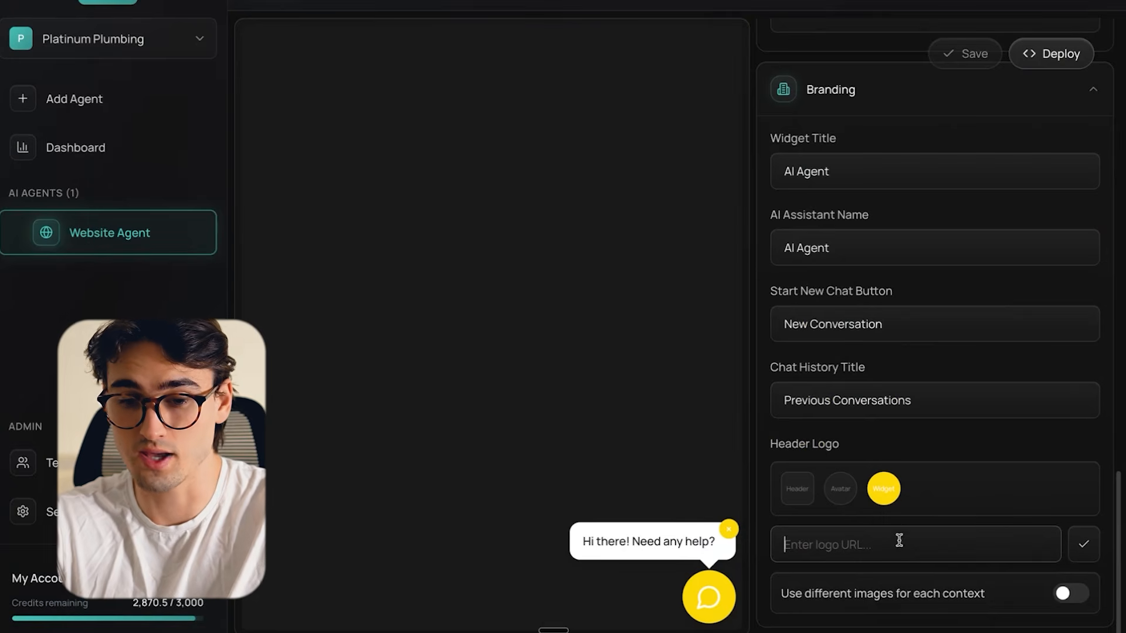
{"action": "key", "text": "ctrl+v"}
{"action": "left_click", "coordinate": [1083, 551]}
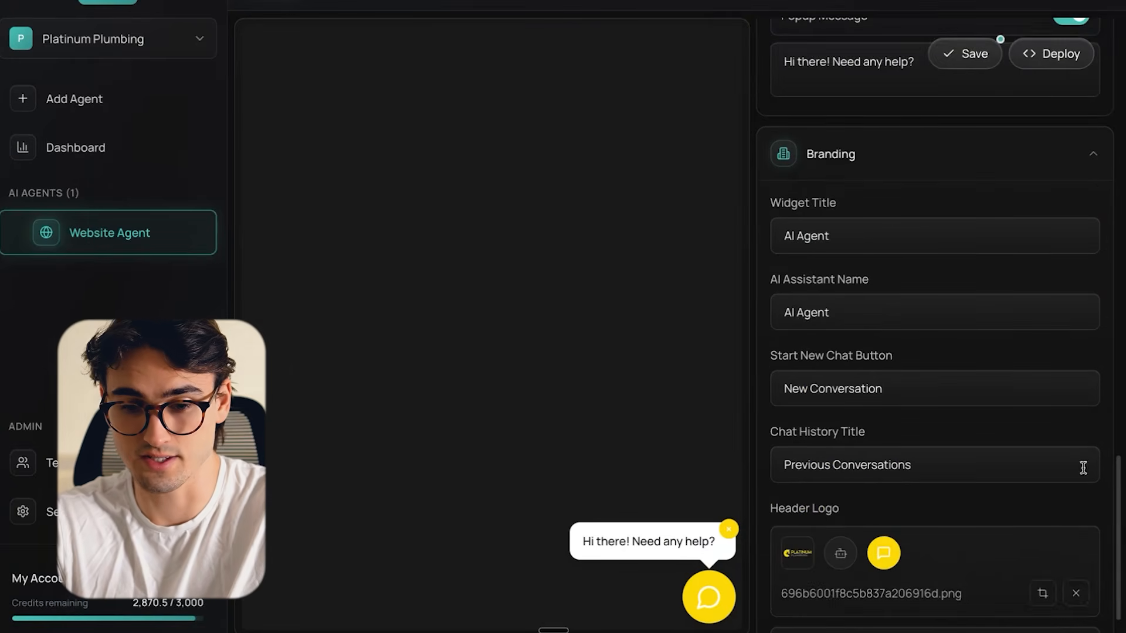
- Change the widget's theme color to #475569, save the settings and preview the logo in the chat header
{"action": "left_click", "coordinate": [725, 594]}
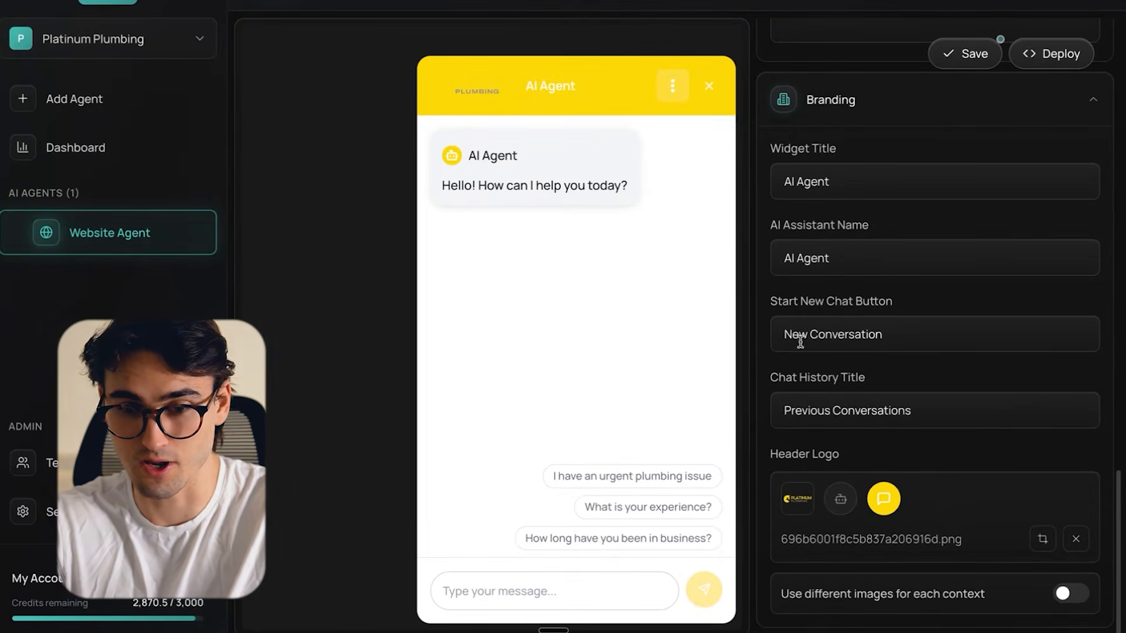
{"action": "left_click", "coordinate": [965, 54]}
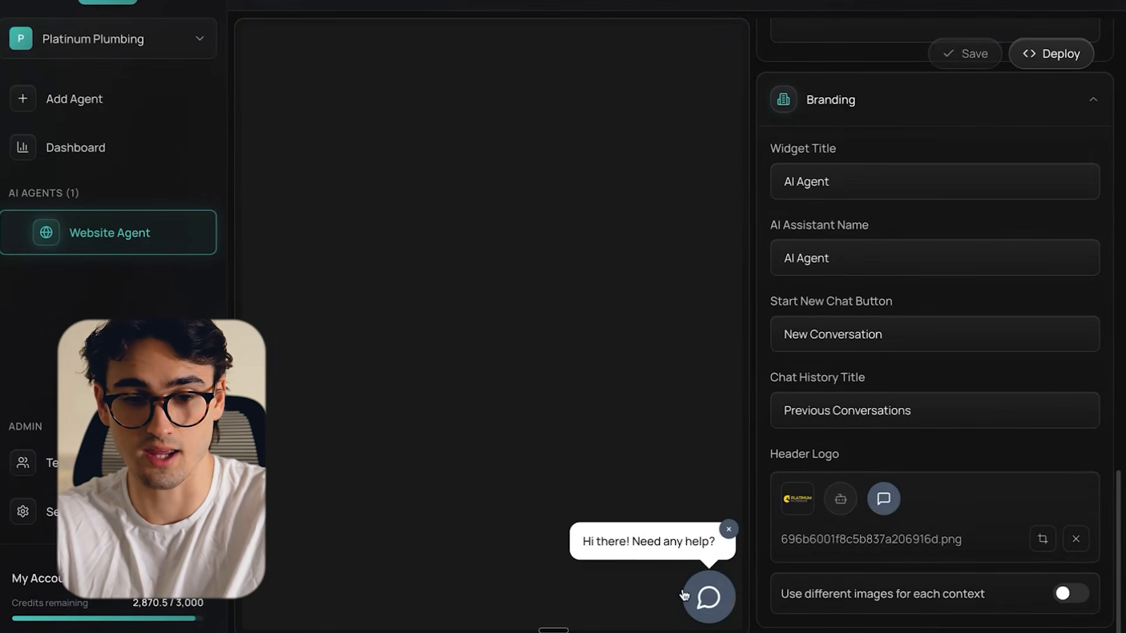
{"action": "left_click", "coordinate": [708, 597]}
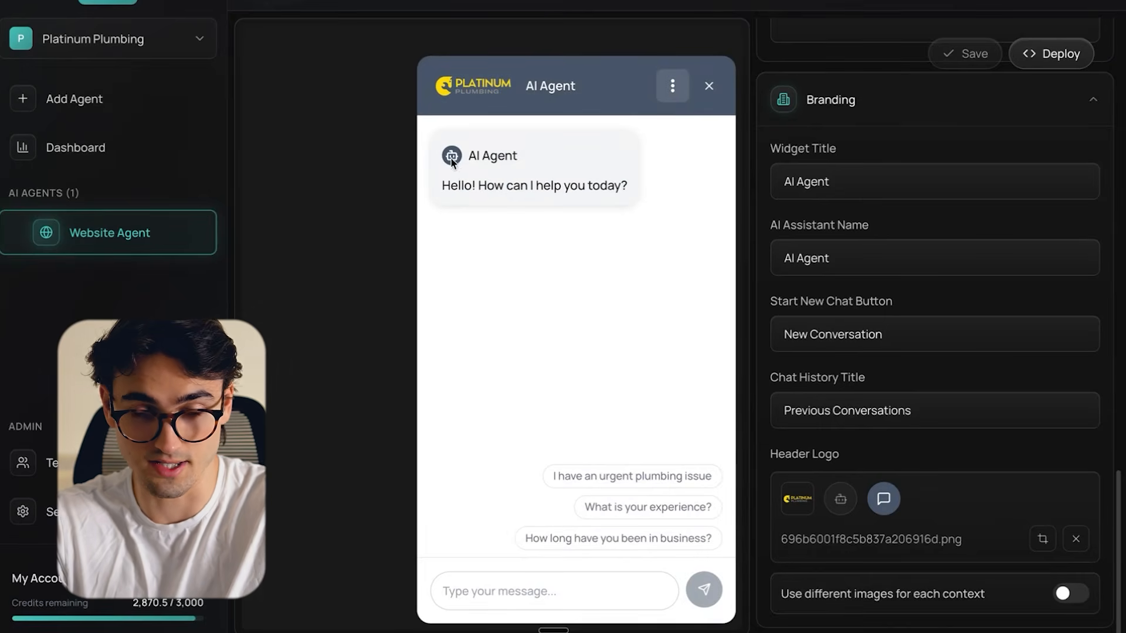
{"action": "left_click", "coordinate": [708, 86]}
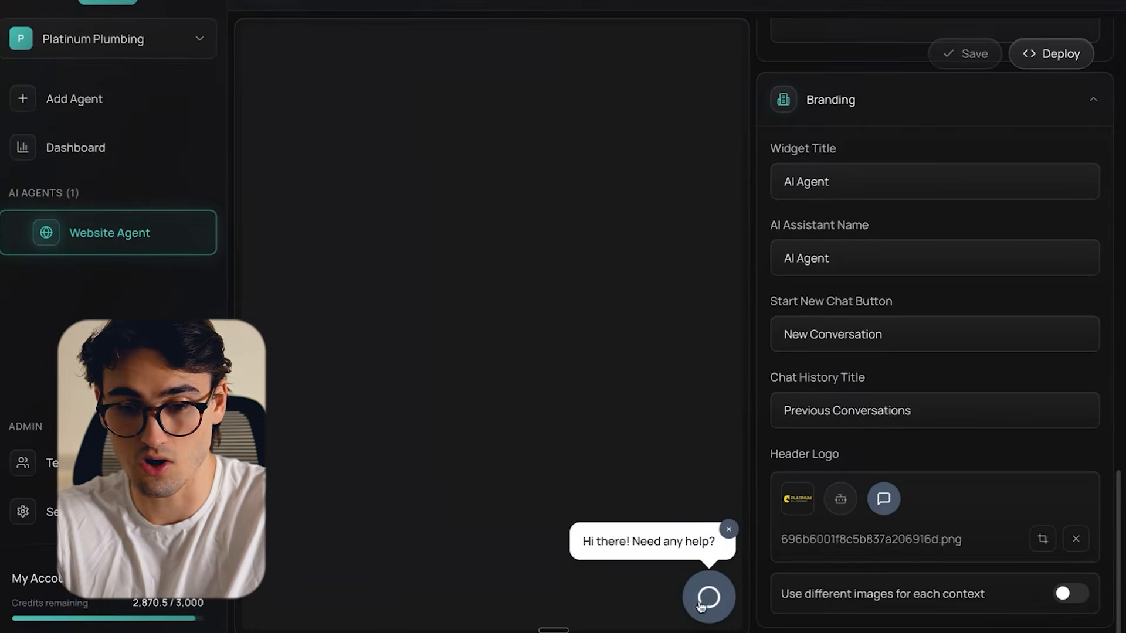
{"action": "left_click", "coordinate": [1069, 594]}
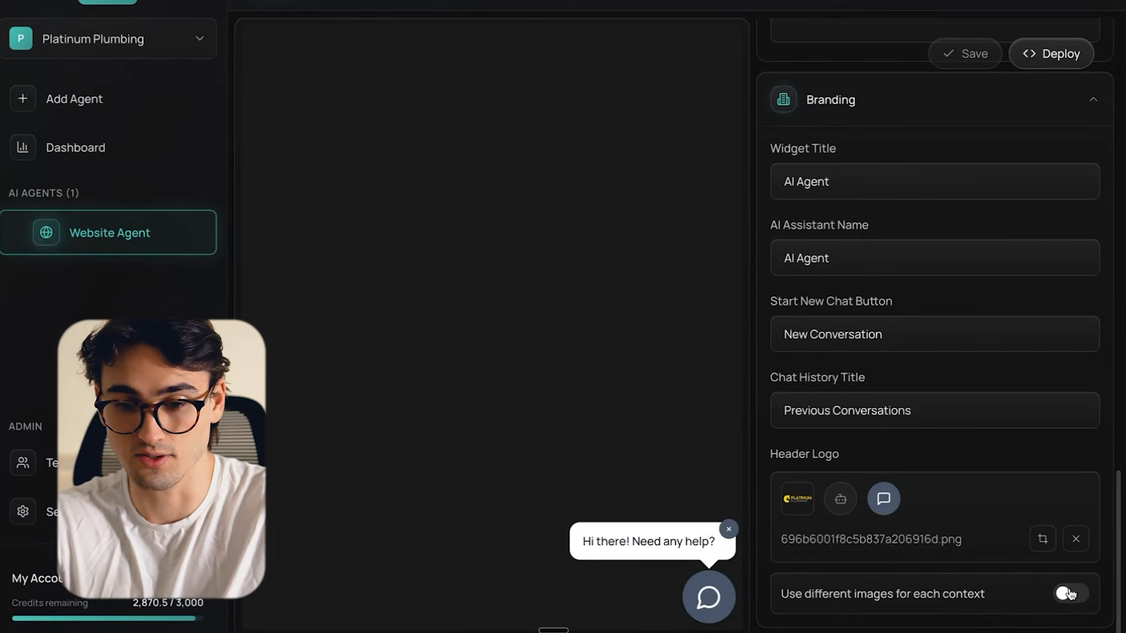
- Deploy the widget and copy its embed code
{"action": "scroll", "coordinate": [959, 521], "scroll_direction": "down", "scroll_amount": 2}
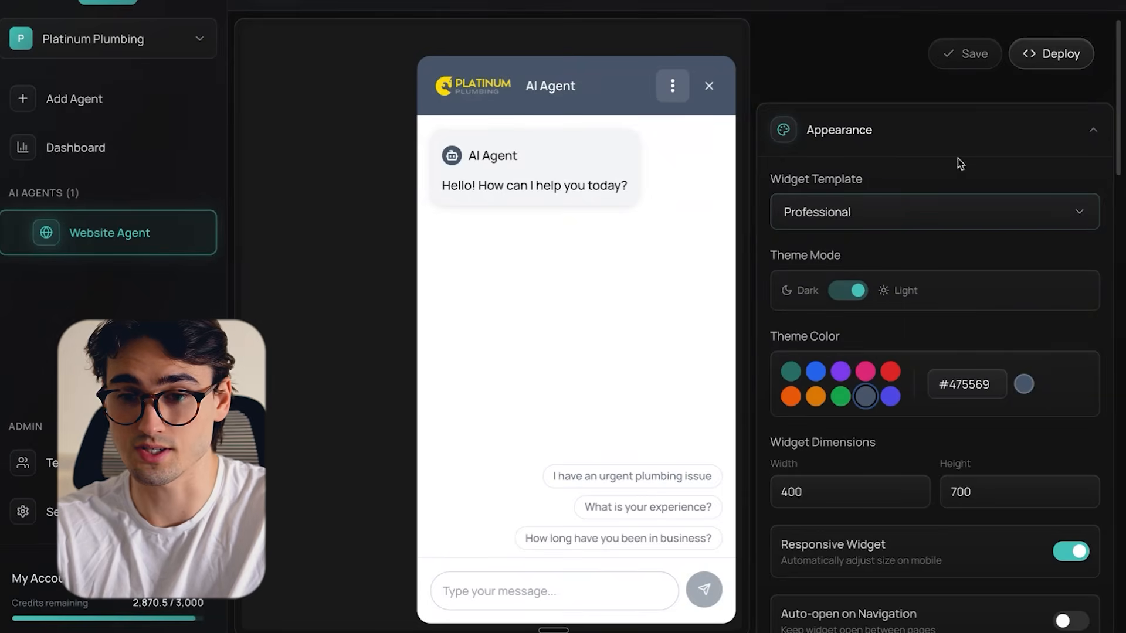
{"action": "left_click", "coordinate": [1054, 55]}
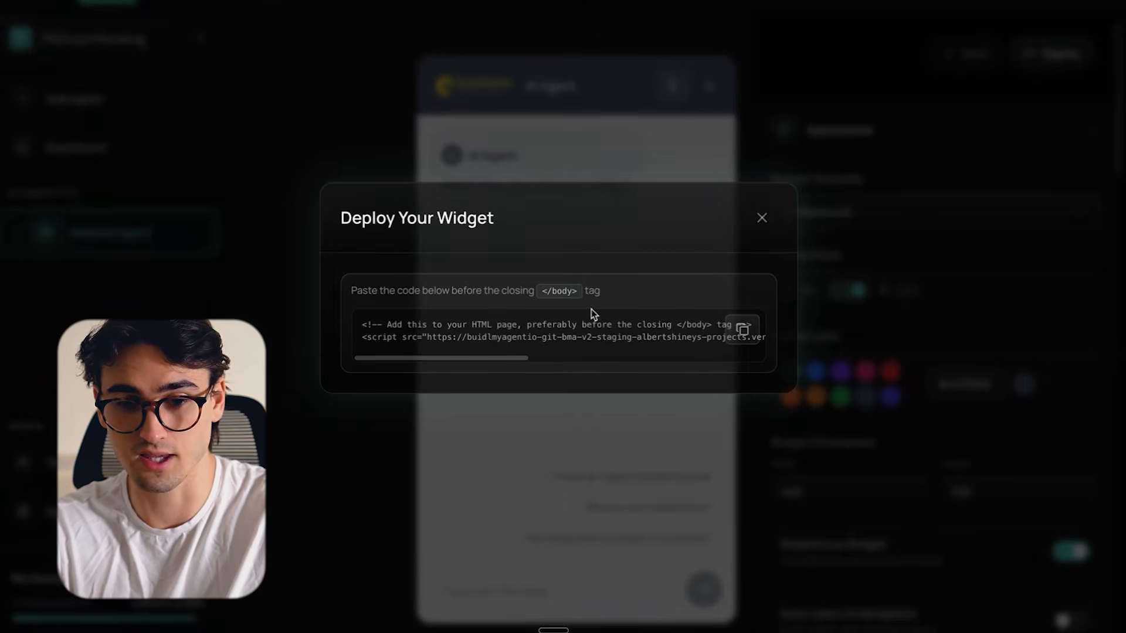
{"action": "left_click", "coordinate": [742, 330]}
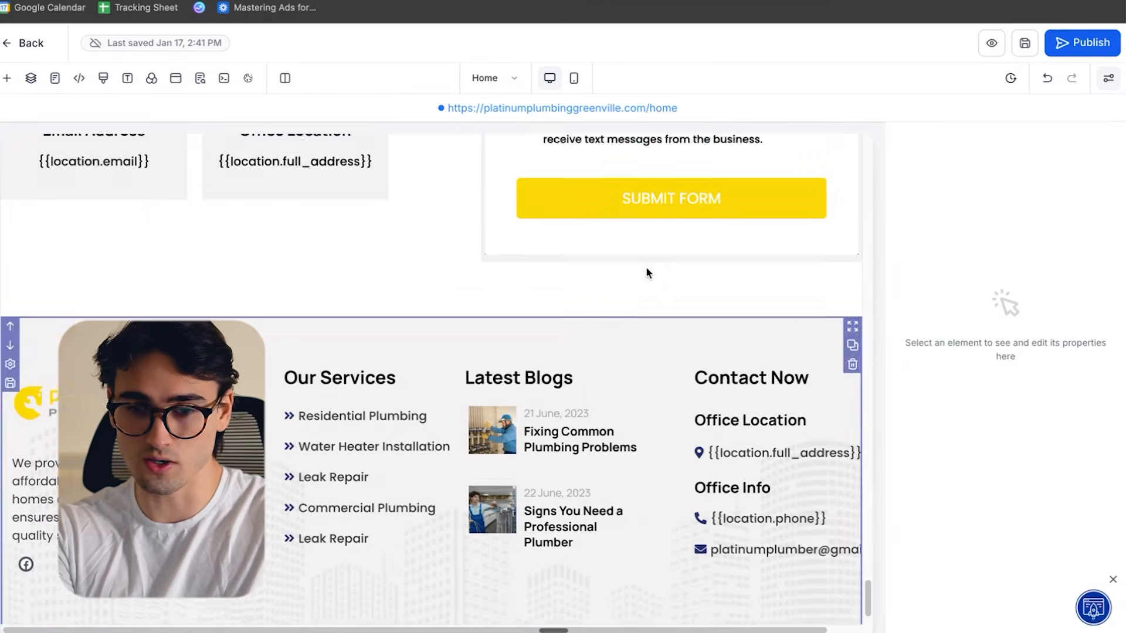
- In the website builder, add a custom code element below the home page's submit form and paste the widget embed code into it
{"action": "scroll", "coordinate": [646, 266], "scroll_direction": "up", "scroll_amount": 2}
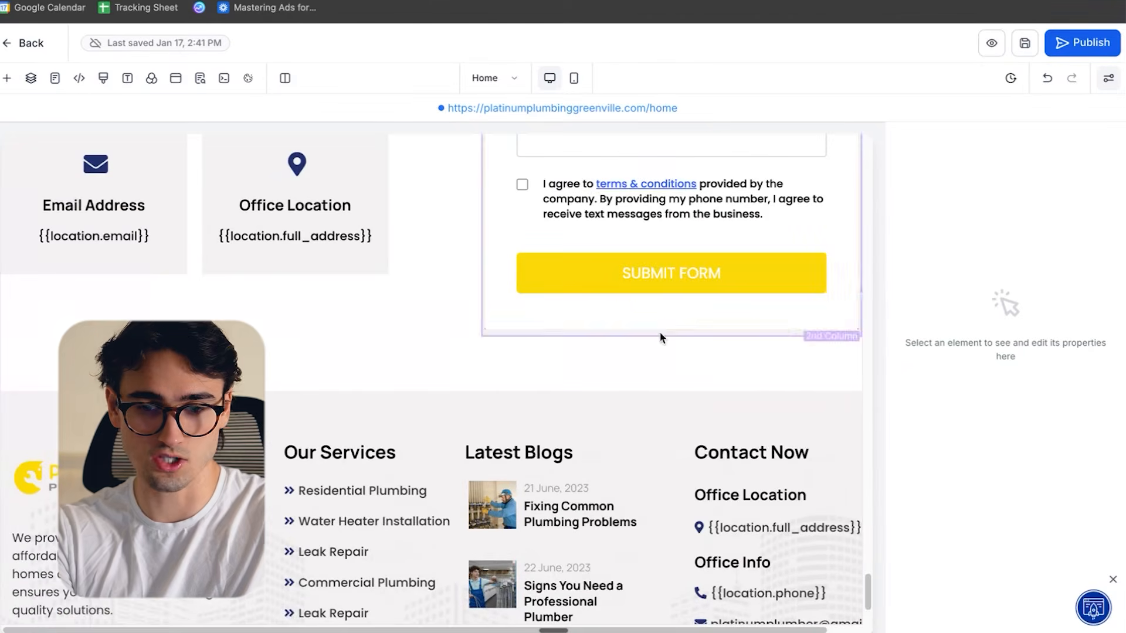
{"action": "left_click", "coordinate": [672, 330]}
{"action": "left_click_drag", "start_coordinate": [175, 284], "coordinate": [662, 384]}
{"action": "left_click", "coordinate": [1012, 287]}
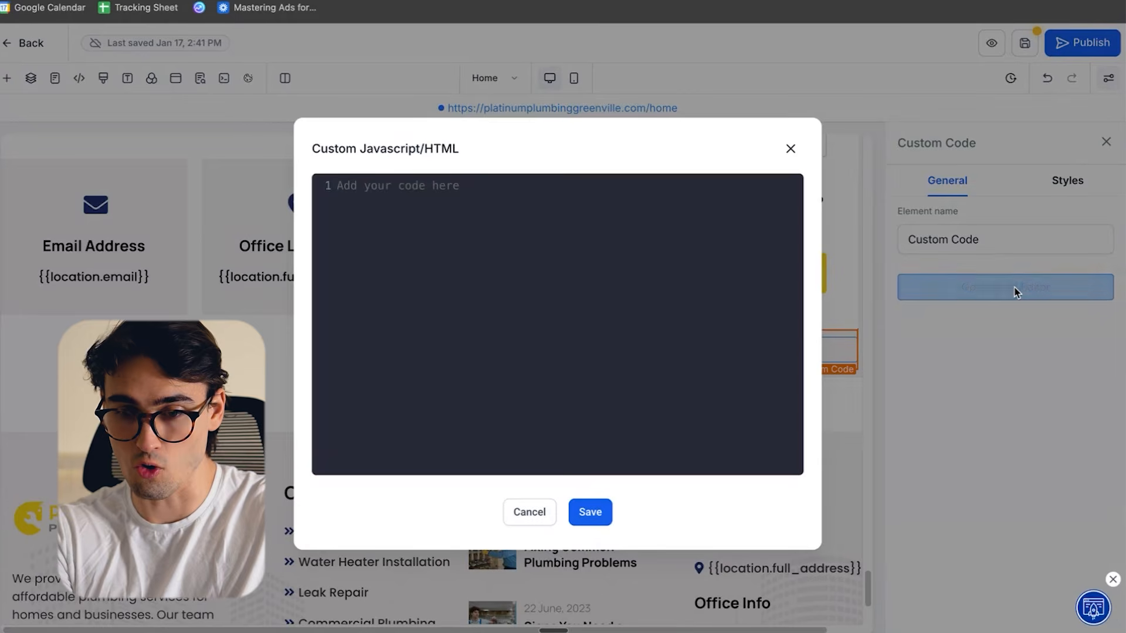
{"action": "key", "text": "ctrl+v"}
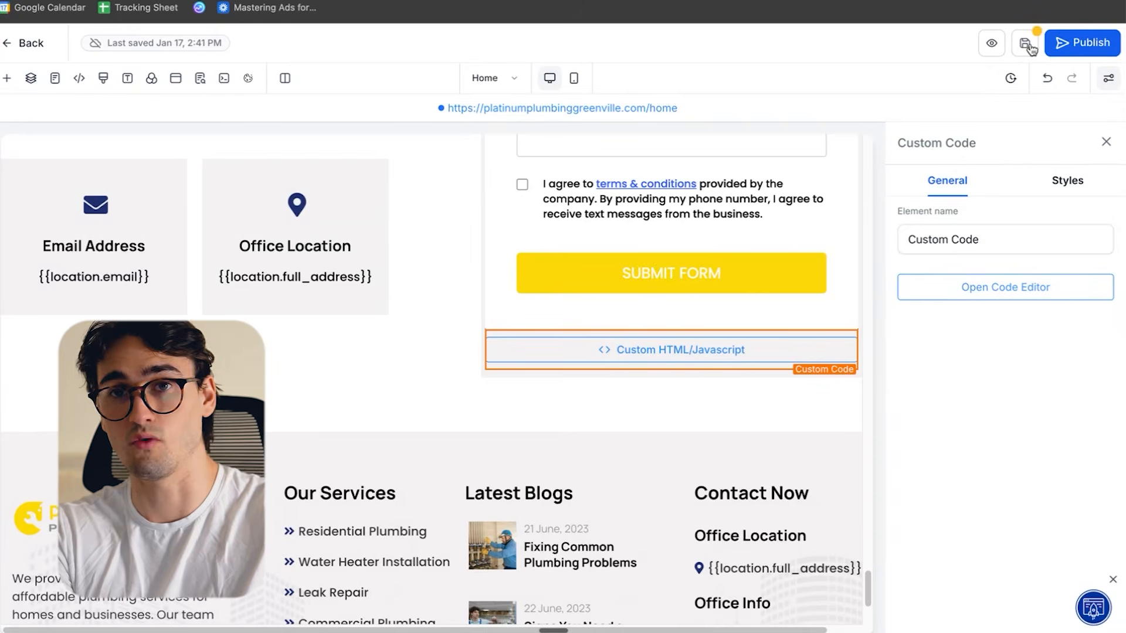
- Publish the home page and open the chat widget on the live Platinum Plumbing website
{"action": "left_click", "coordinate": [1089, 45]}
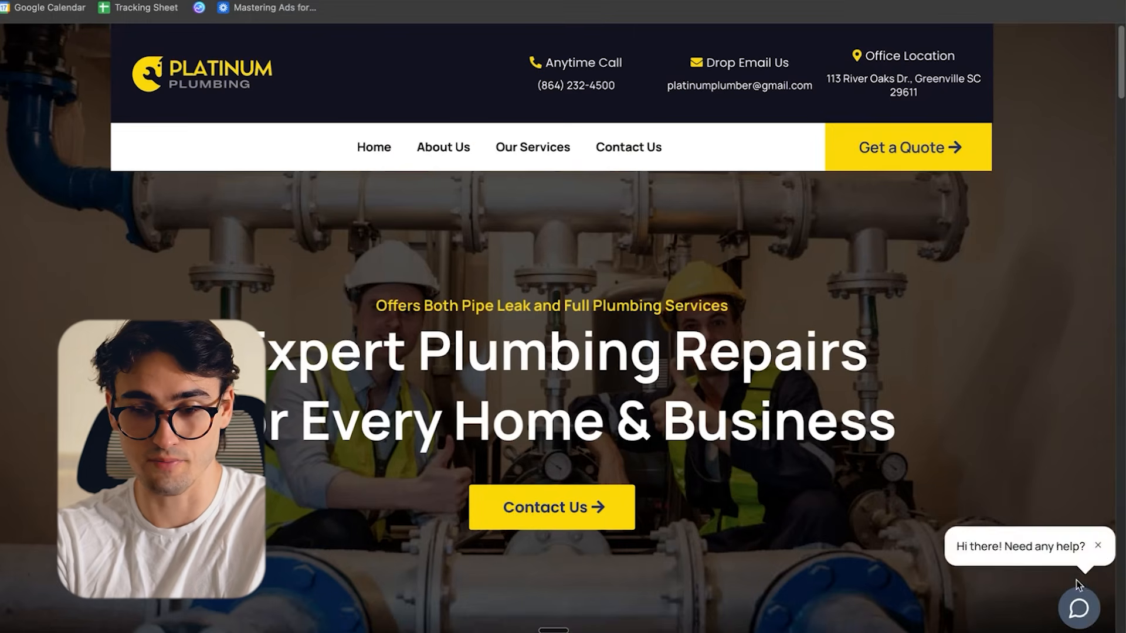
{"action": "left_click", "coordinate": [1081, 618]}
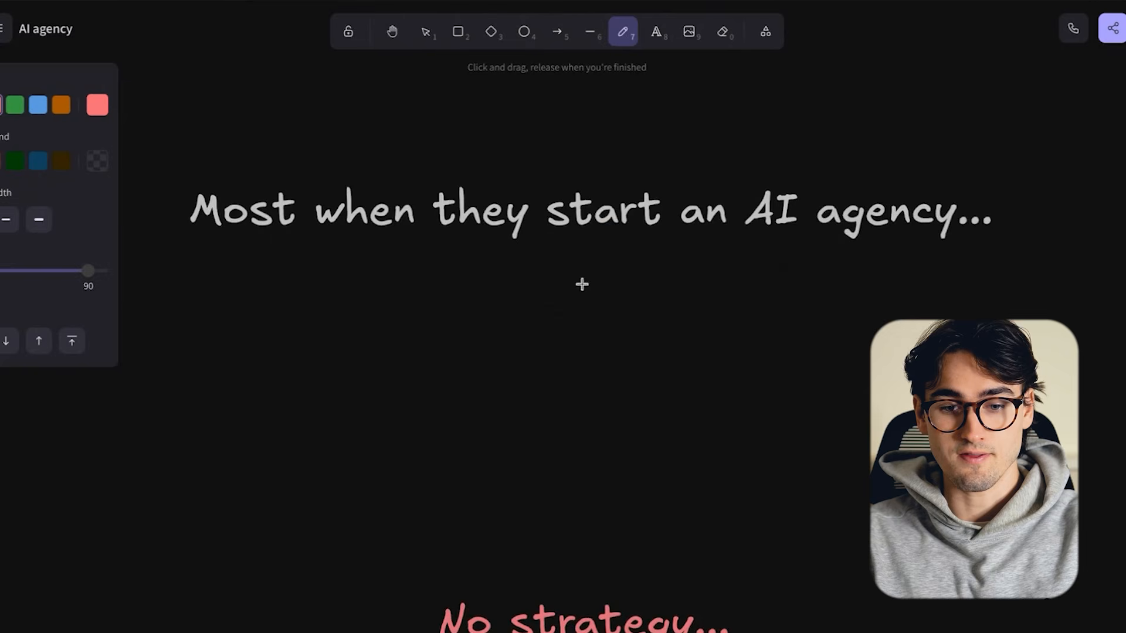
- On the AI agency whiteboard, draw a red freehand arrow from "Most when they start an AI agency..." down to "No strategy..."
{"action": "left_click_drag", "start_coordinate": [539, 176], "coordinate": [554, 543]}
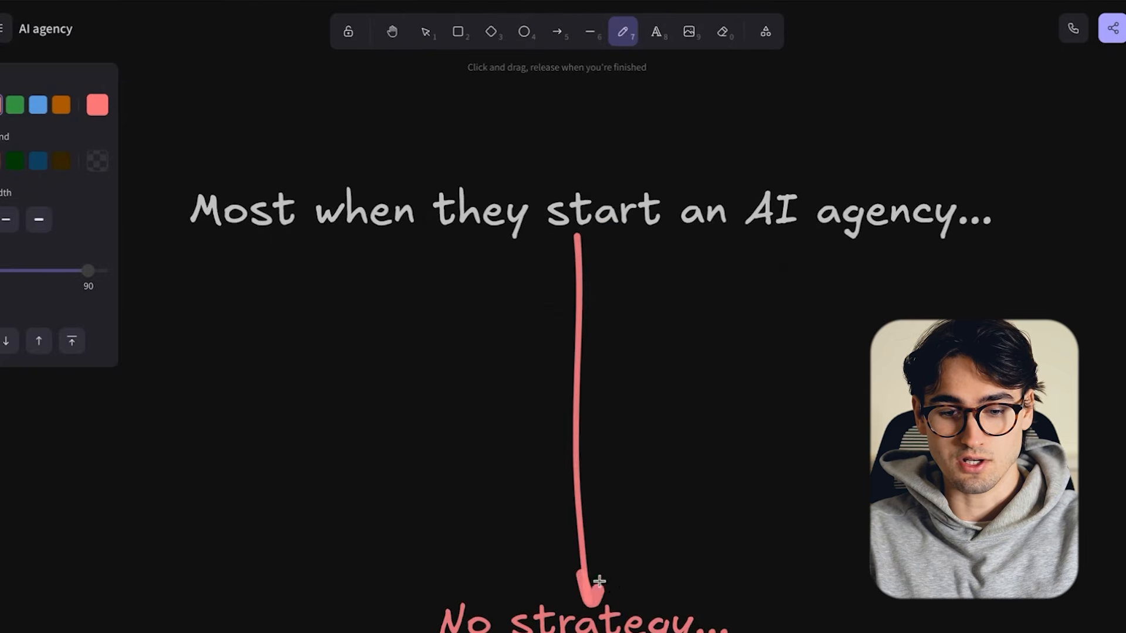
{"action": "scroll", "coordinate": [652, 589], "scroll_direction": "down", "scroll_amount": 1}
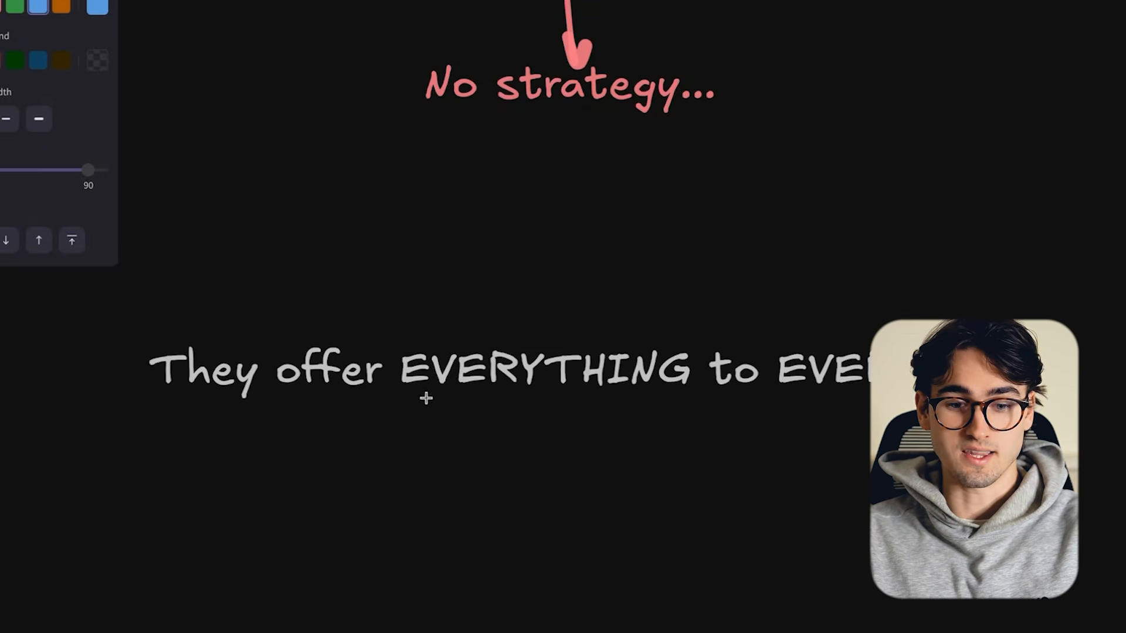
{"action": "left_click_drag", "start_coordinate": [425, 395], "coordinate": [1100, 392]}
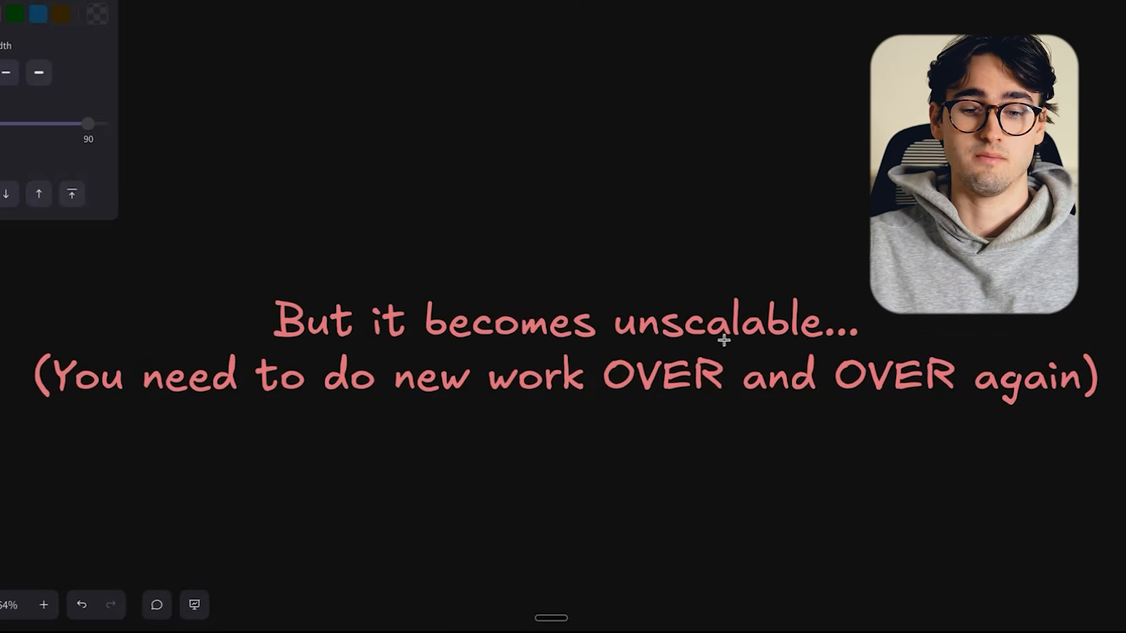
- Underline "unscalable", "new work" and both occurrences of "OVER" in blue on the whiteboard
{"action": "left_click_drag", "start_coordinate": [616, 339], "coordinate": [841, 349]}
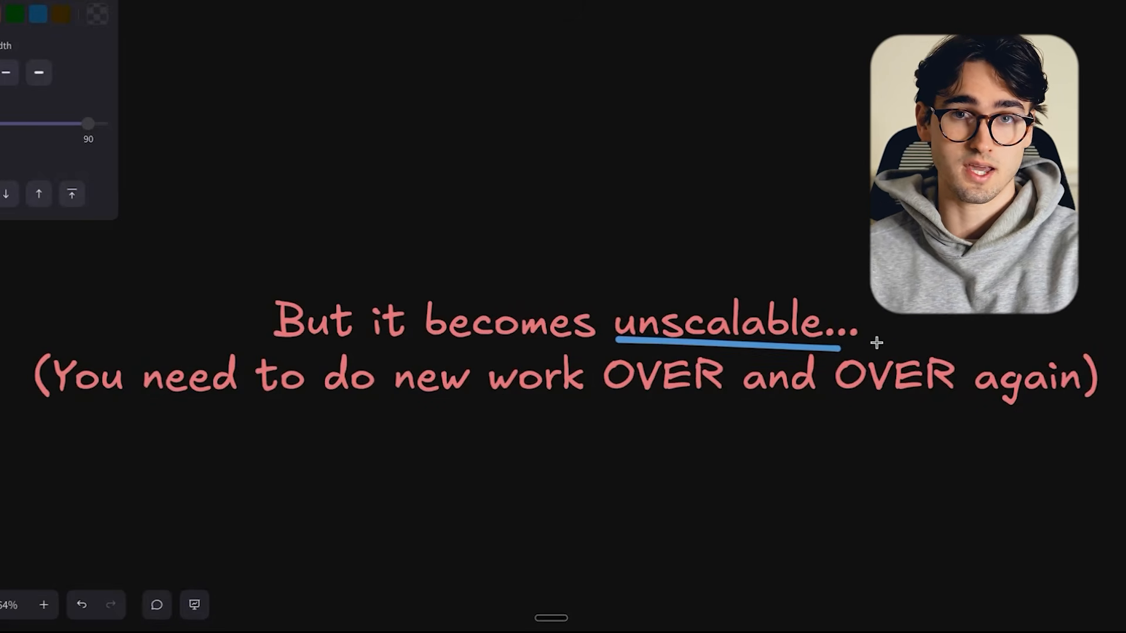
{"action": "left_click_drag", "start_coordinate": [392, 403], "coordinate": [593, 405]}
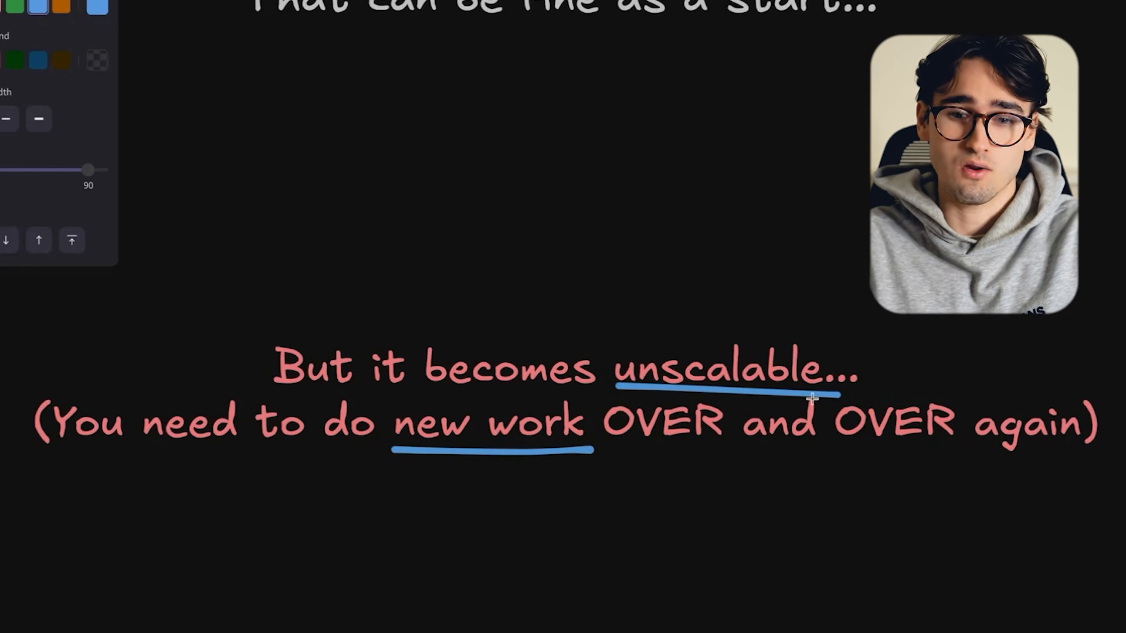
{"action": "left_click_drag", "start_coordinate": [601, 444], "coordinate": [767, 441]}
{"action": "left_click_drag", "start_coordinate": [847, 444], "coordinate": [960, 440]}
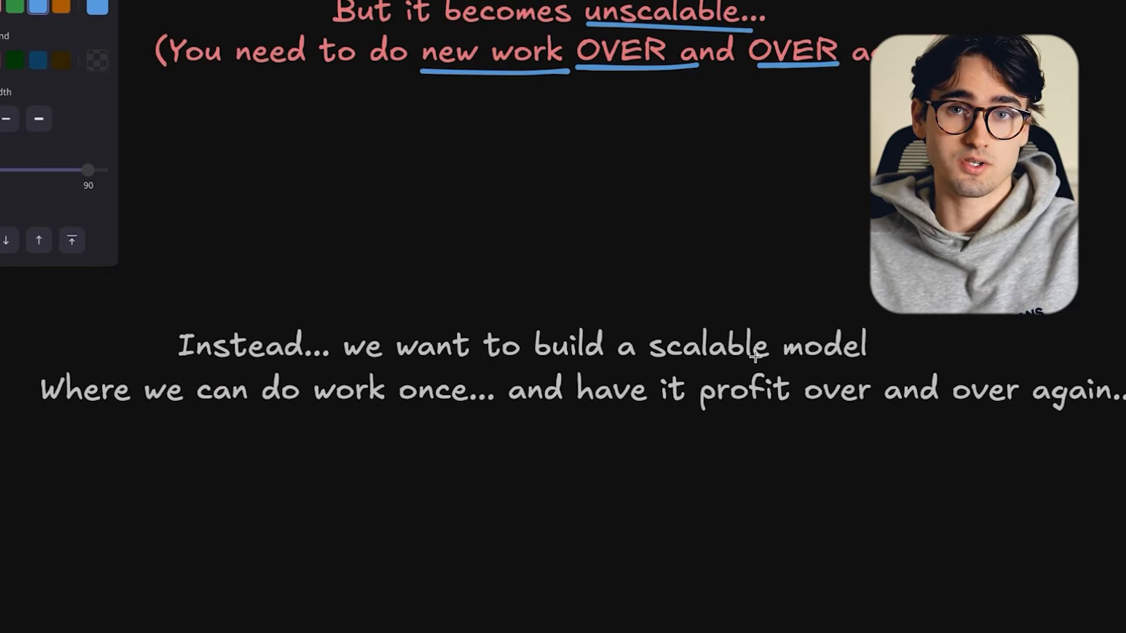
- Underline "build a scalable model", "do work once...", "profit" and "over again..." in blue on the whiteboard
{"action": "left_click_drag", "start_coordinate": [527, 359], "coordinate": [873, 365]}
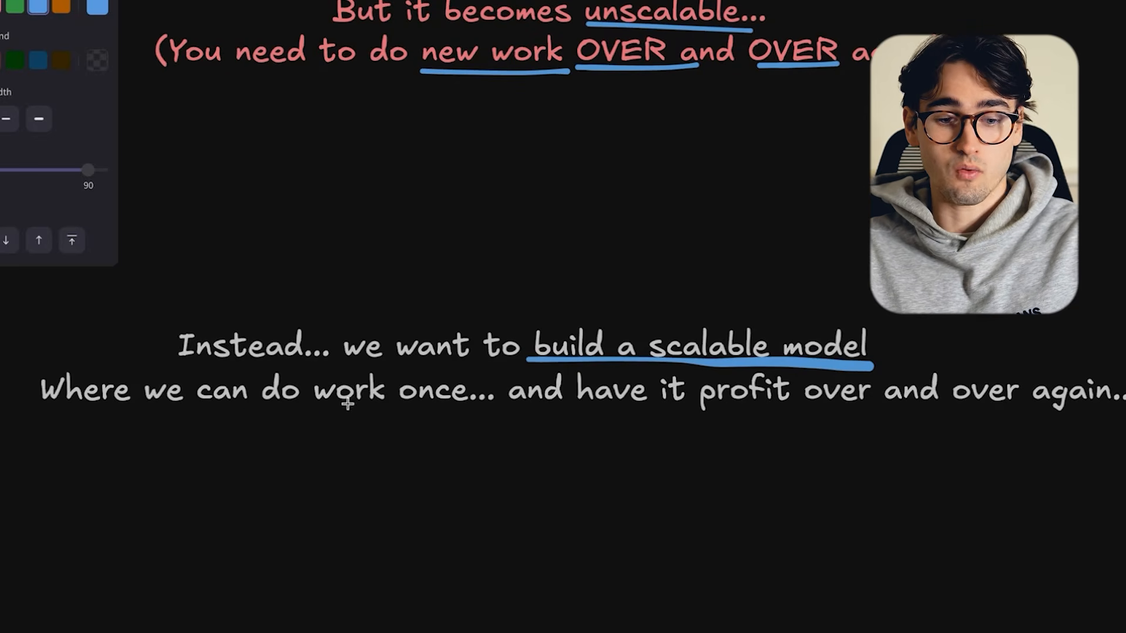
{"action": "left_click_drag", "start_coordinate": [249, 413], "coordinate": [518, 421]}
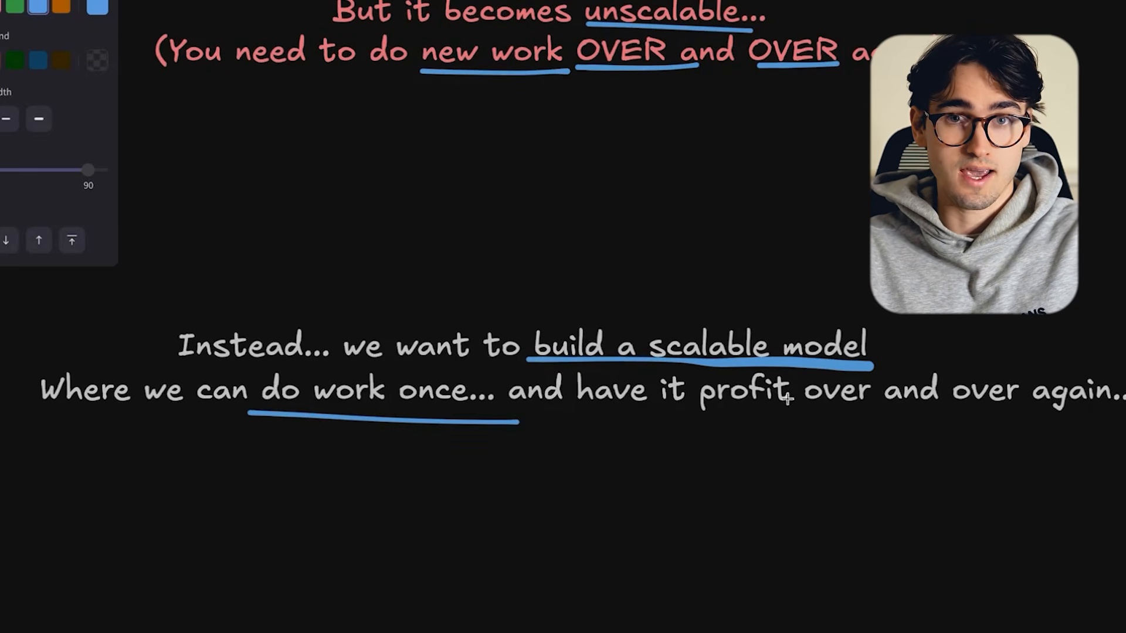
{"action": "left_click_drag", "start_coordinate": [678, 409], "coordinate": [814, 409]}
{"action": "left_click_drag", "start_coordinate": [946, 407], "coordinate": [1125, 409]}
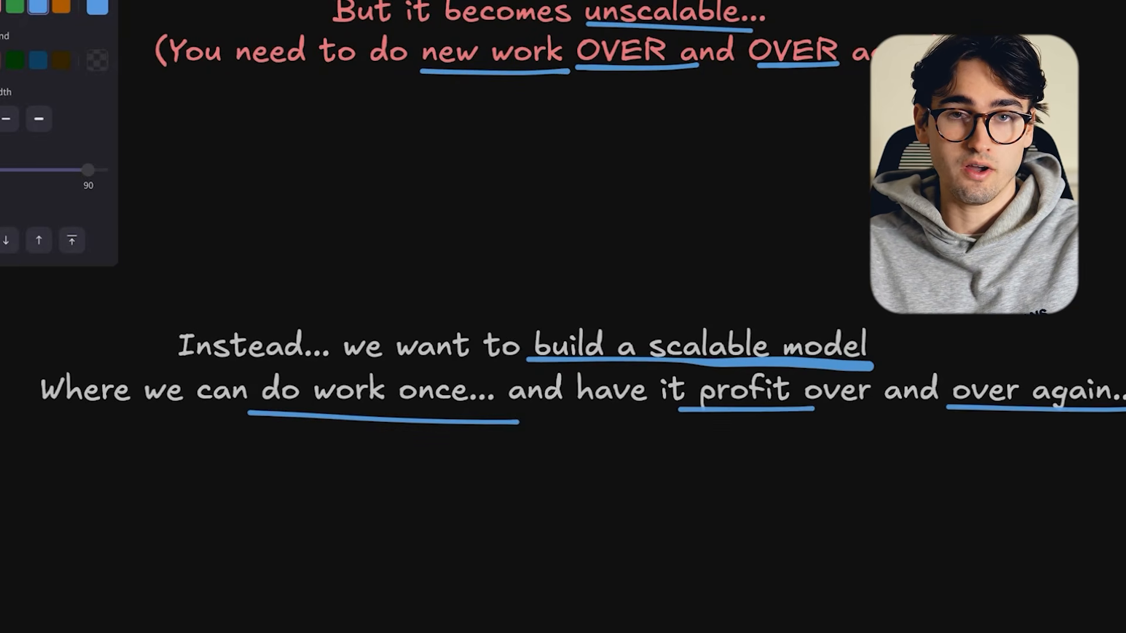
{"action": "scroll", "coordinate": [626, 458], "scroll_direction": "down", "scroll_amount": 6}
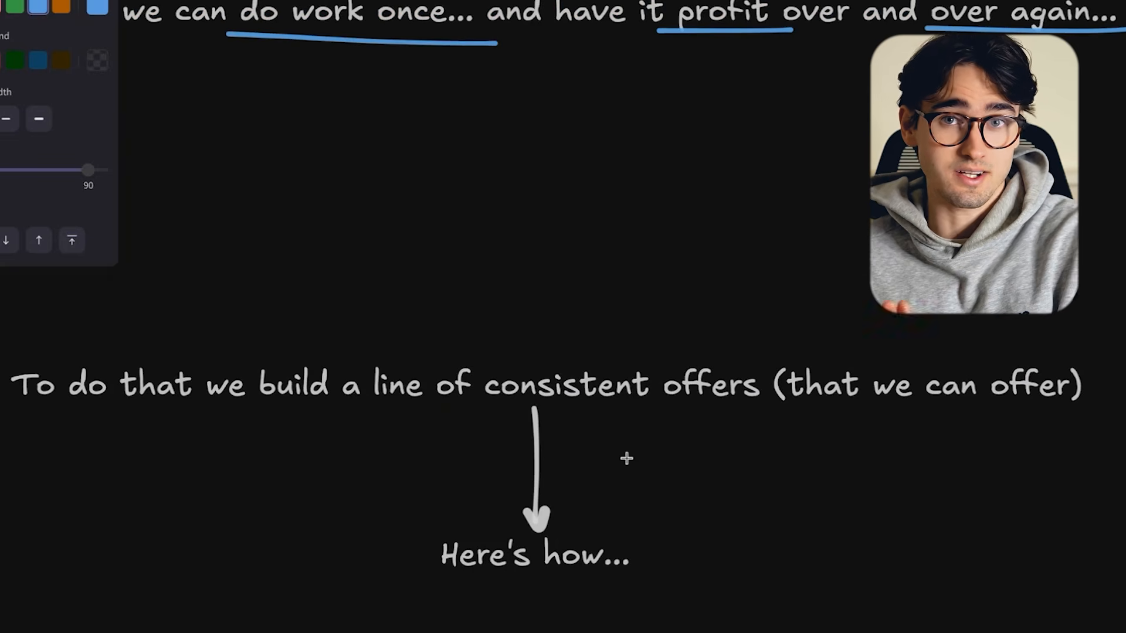
- Underline "consistent offers" and "Here's how..." in blue on the whiteboard
{"action": "left_click_drag", "start_coordinate": [491, 401], "coordinate": [762, 402]}
{"action": "scroll", "coordinate": [793, 440], "scroll_direction": "up", "scroll_amount": 1}
{"action": "left_click_drag", "start_coordinate": [443, 601], "coordinate": [643, 606]}
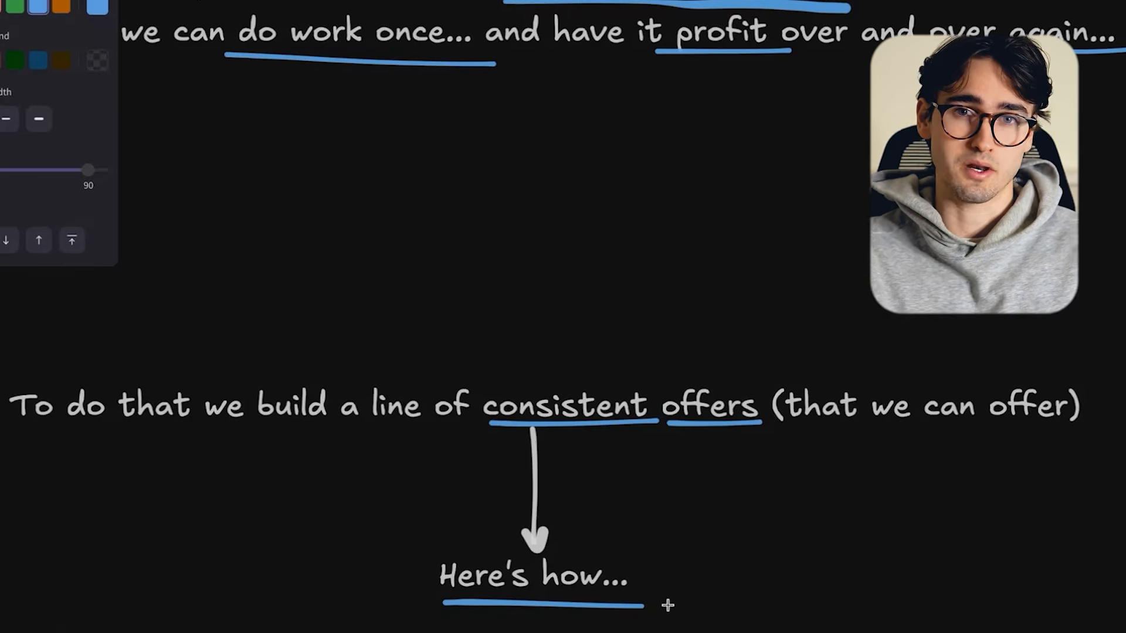
- Under Level 1's Offer 1, underline "Free Website", "Free Website Widget" and "(decoy offer)" in blue
{"action": "scroll", "coordinate": [598, 352], "scroll_direction": "down", "scroll_amount": 9}
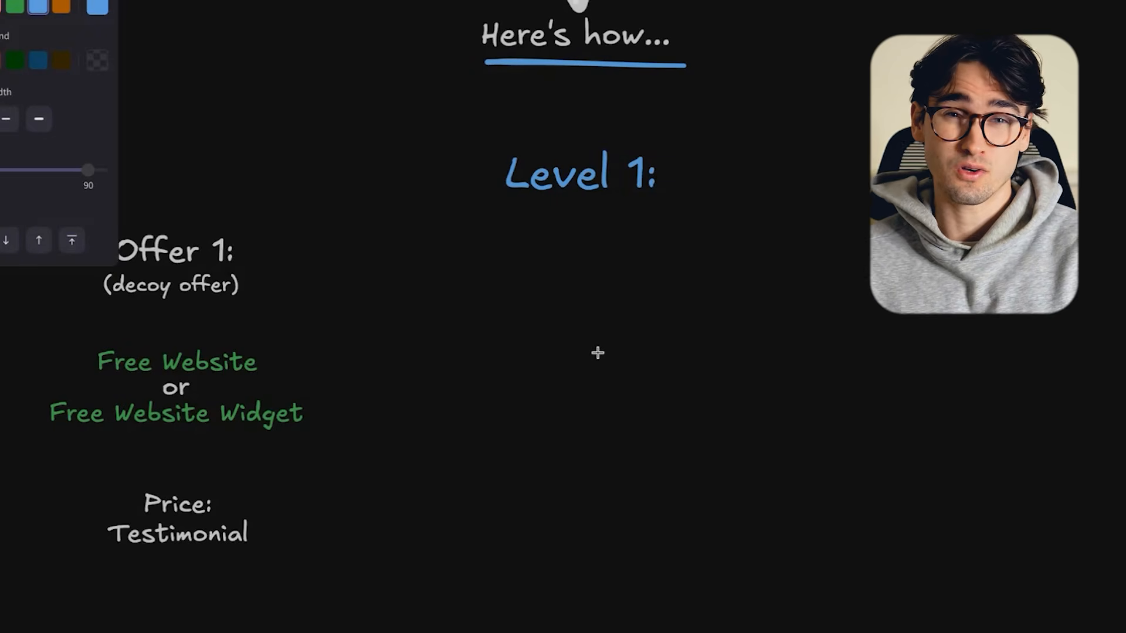
{"action": "scroll", "coordinate": [597, 352], "scroll_direction": "left", "scroll_amount": 2}
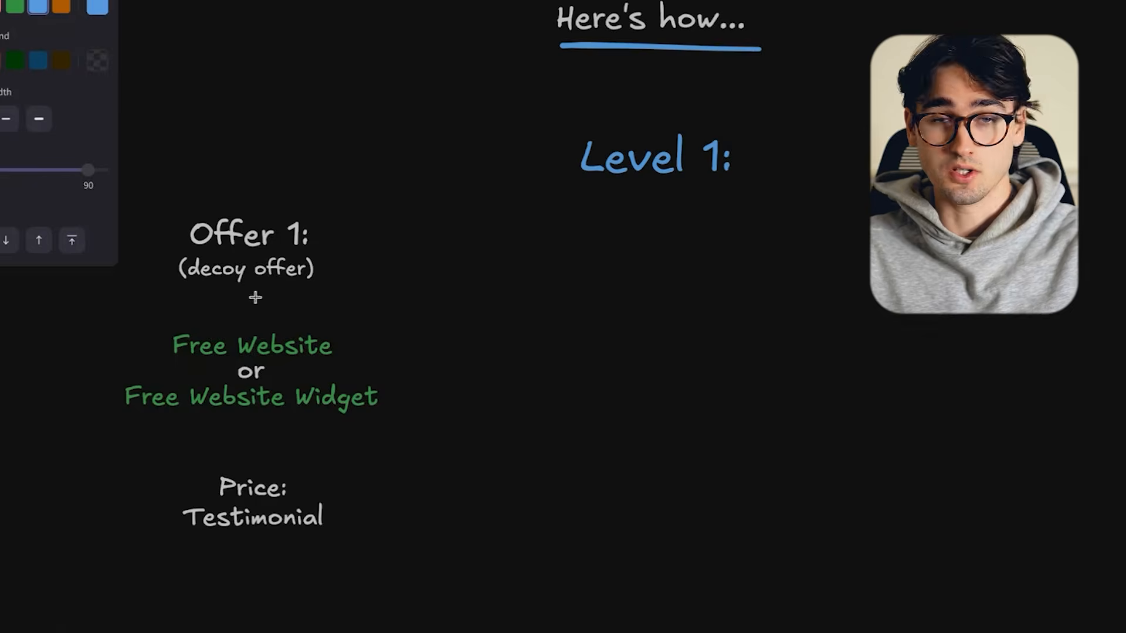
{"action": "left_click_drag", "start_coordinate": [177, 359], "coordinate": [347, 365]}
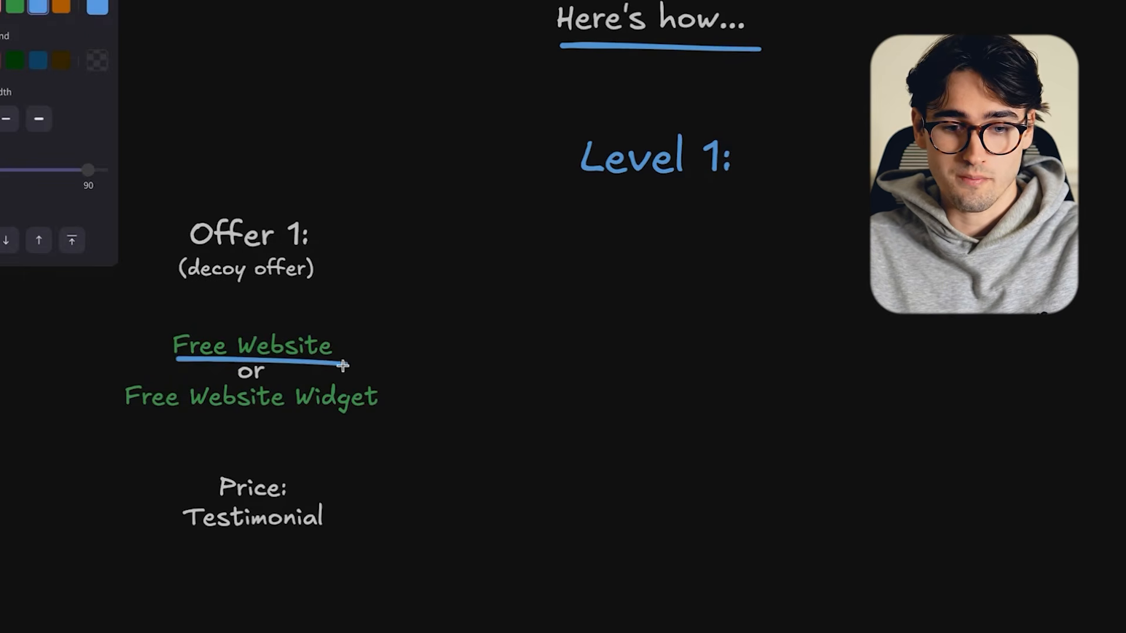
{"action": "left_click_drag", "start_coordinate": [120, 416], "coordinate": [404, 422]}
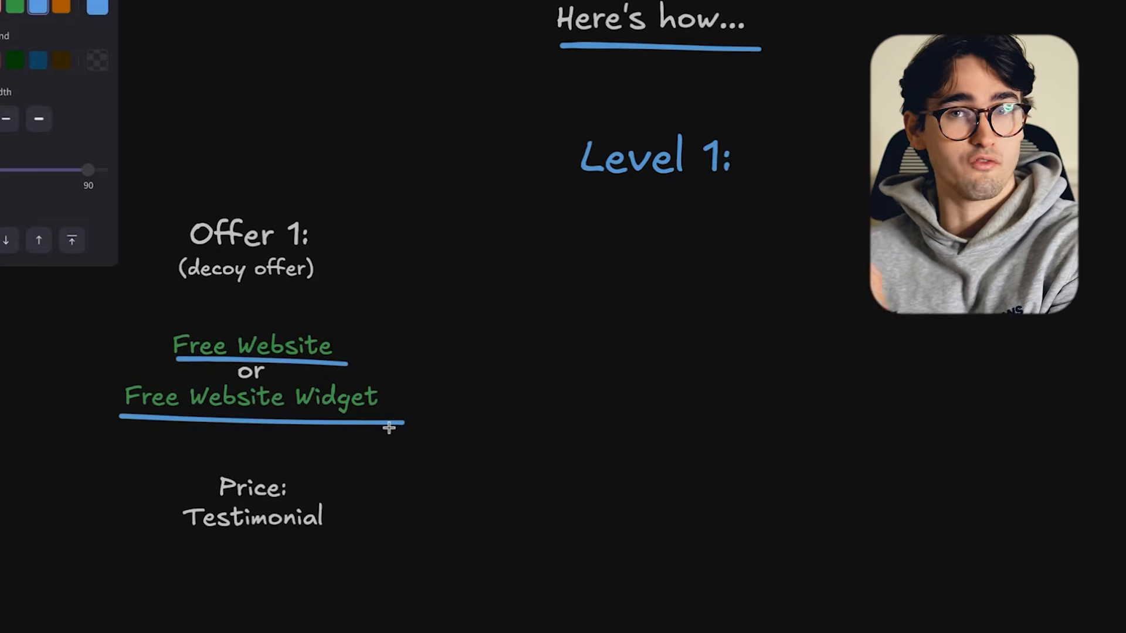
{"action": "left_click_drag", "start_coordinate": [178, 287], "coordinate": [346, 288]}
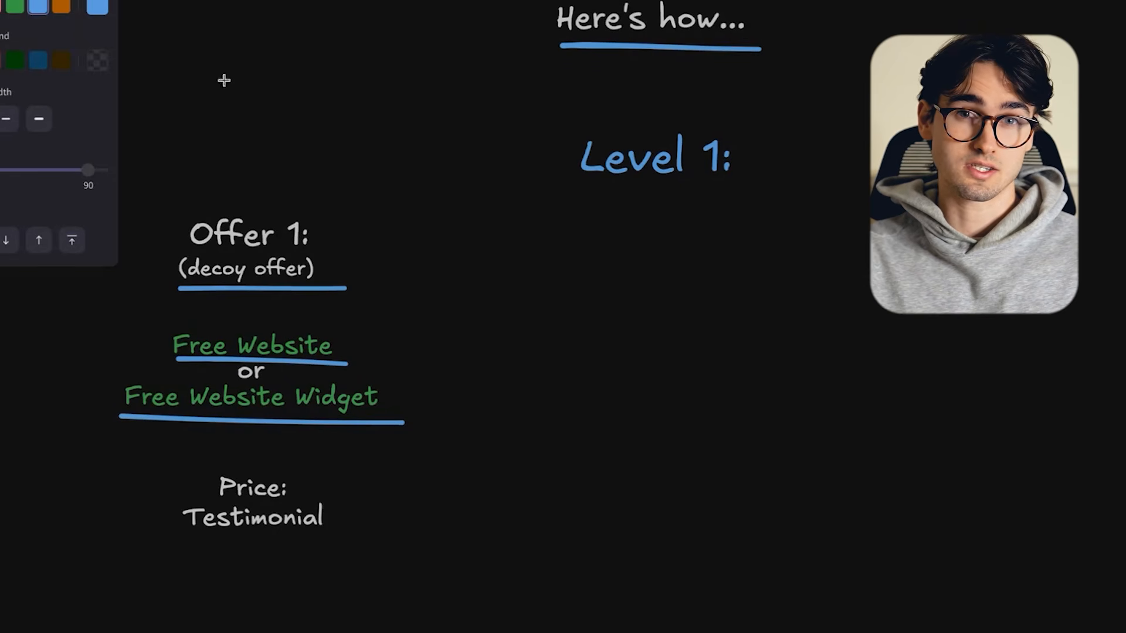
- Underline the price "Testimonial" in green and "$29/mo" in the optional hosting line in white
{"action": "left_click", "coordinate": [15, 6]}
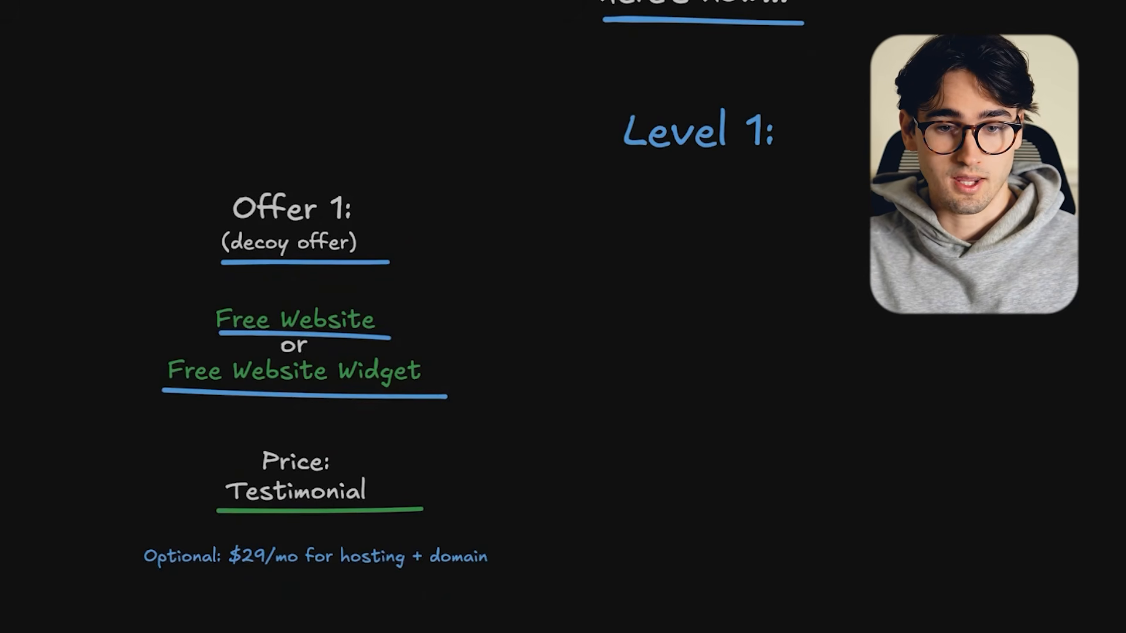
{"action": "key", "text": "p"}
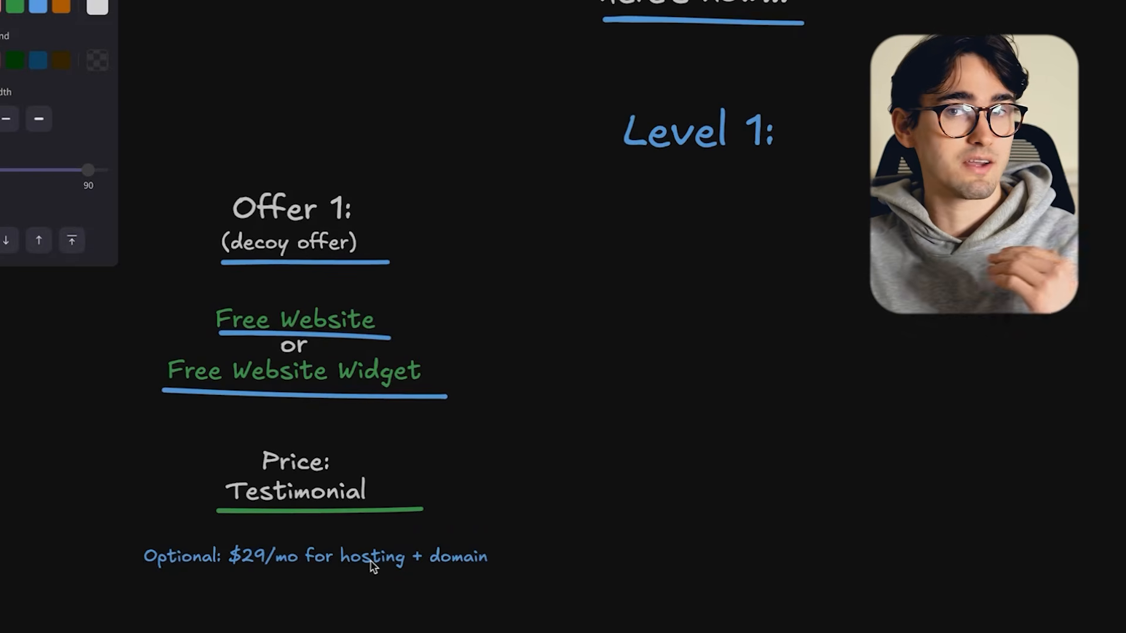
{"action": "left_click_drag", "start_coordinate": [221, 572], "coordinate": [316, 573]}
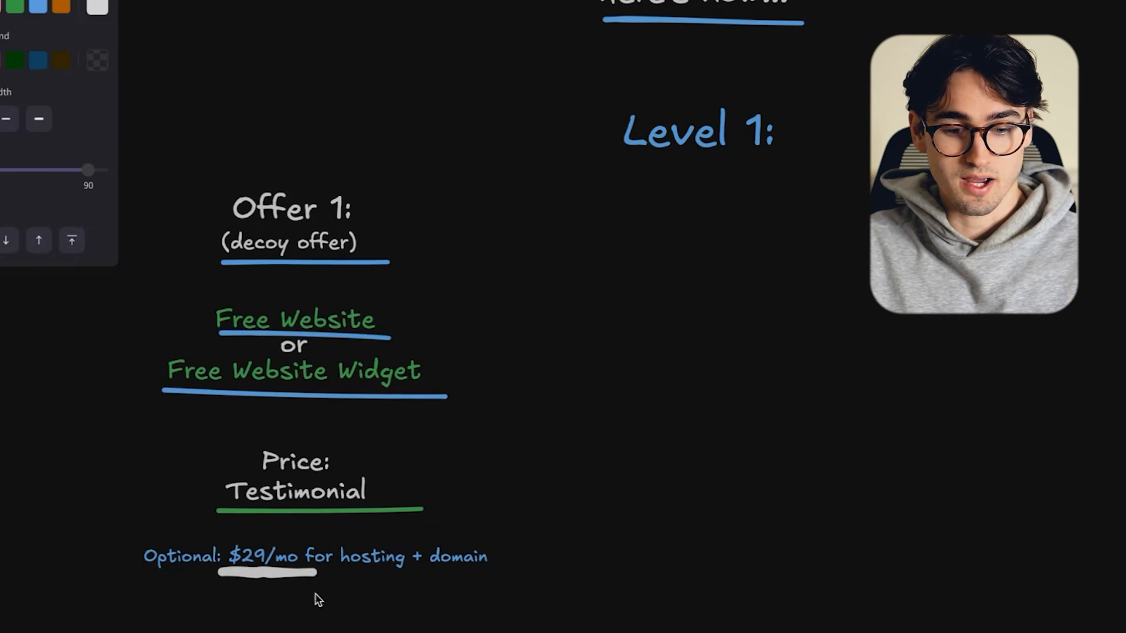
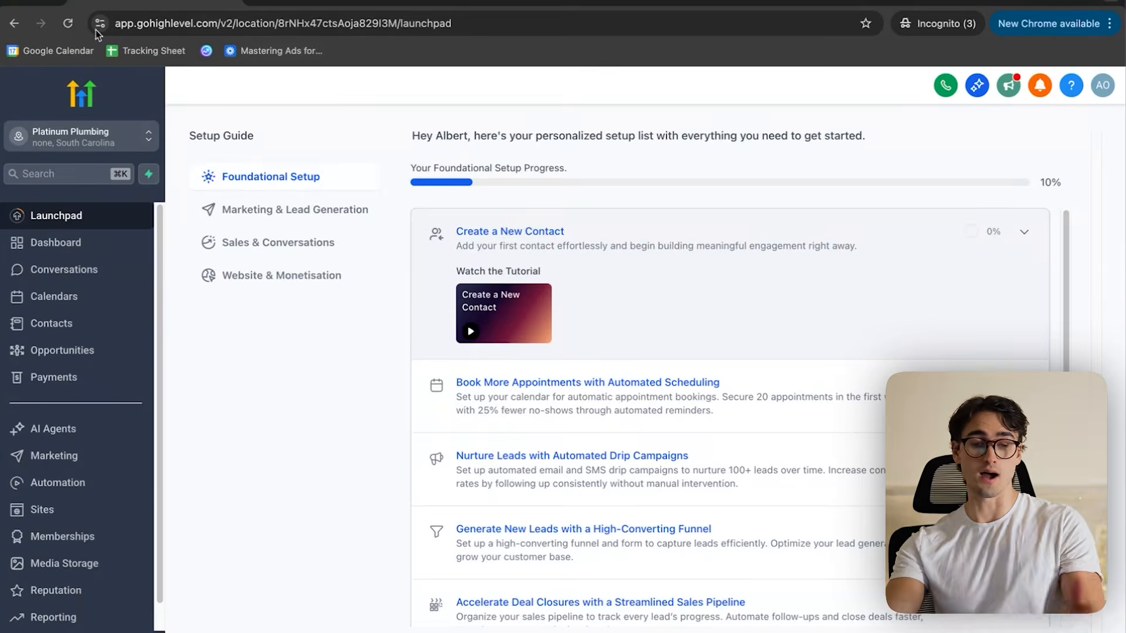
- Switch from the Platinum Plumbing sub-account to the agency view, then into the Roofbots.dev sub-account
{"action": "left_click", "coordinate": [82, 137]}
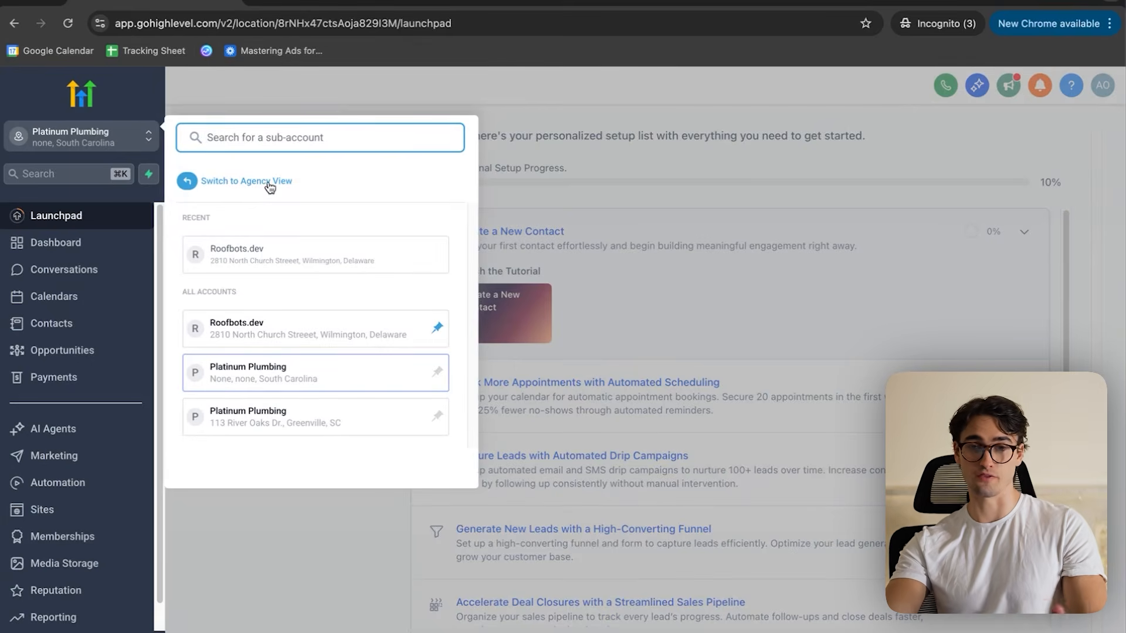
{"action": "left_click", "coordinate": [272, 183]}
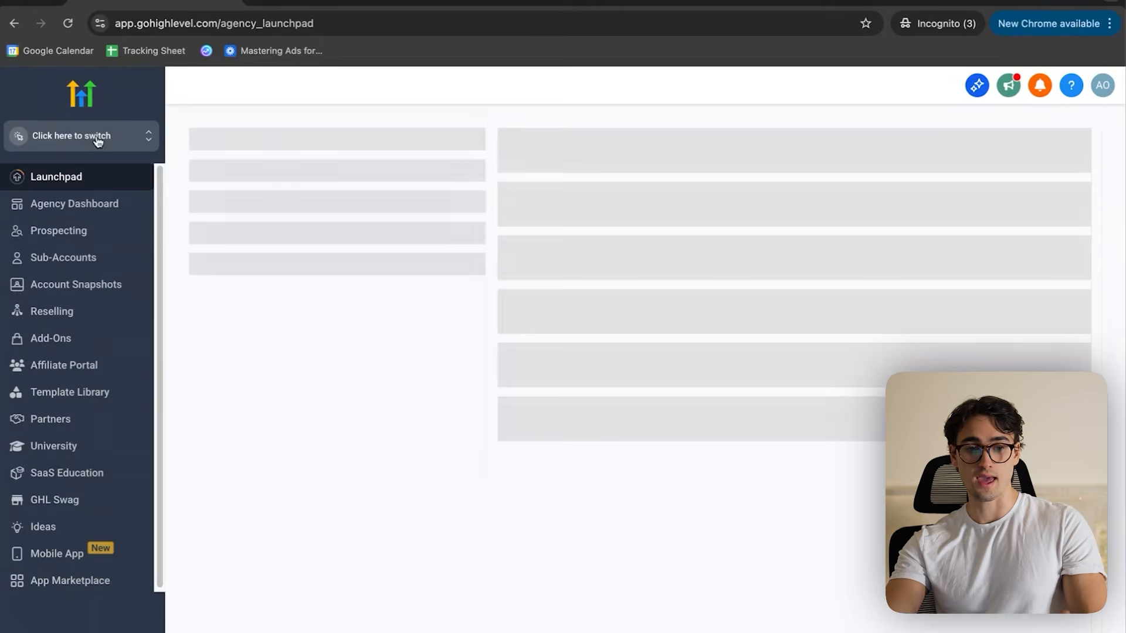
{"action": "left_click", "coordinate": [94, 138]}
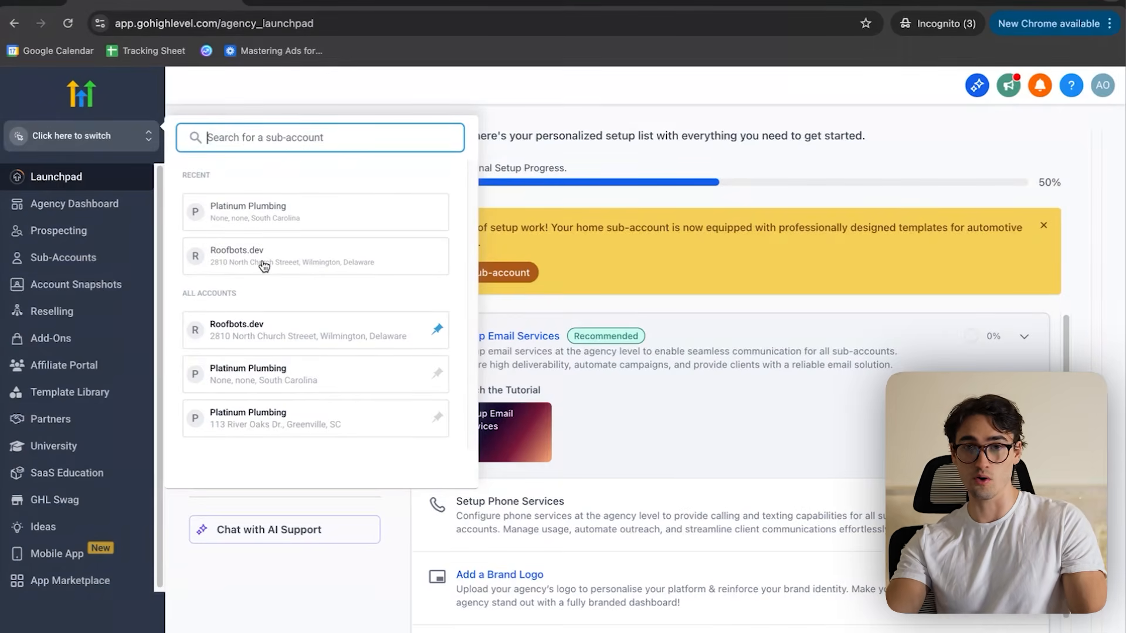
{"action": "left_click", "coordinate": [260, 259]}
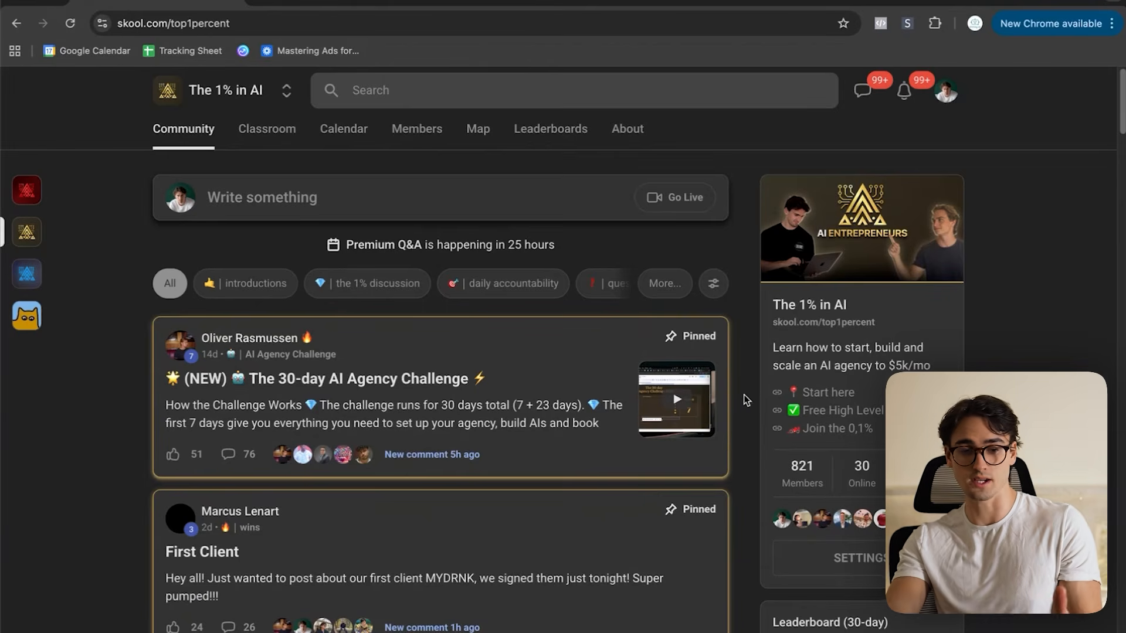
- Open the snapshot share link in an incognito tab and import the Paid Skool HL Template snapshot into the agency account
{"action": "key", "text": "ctrl+Up"}
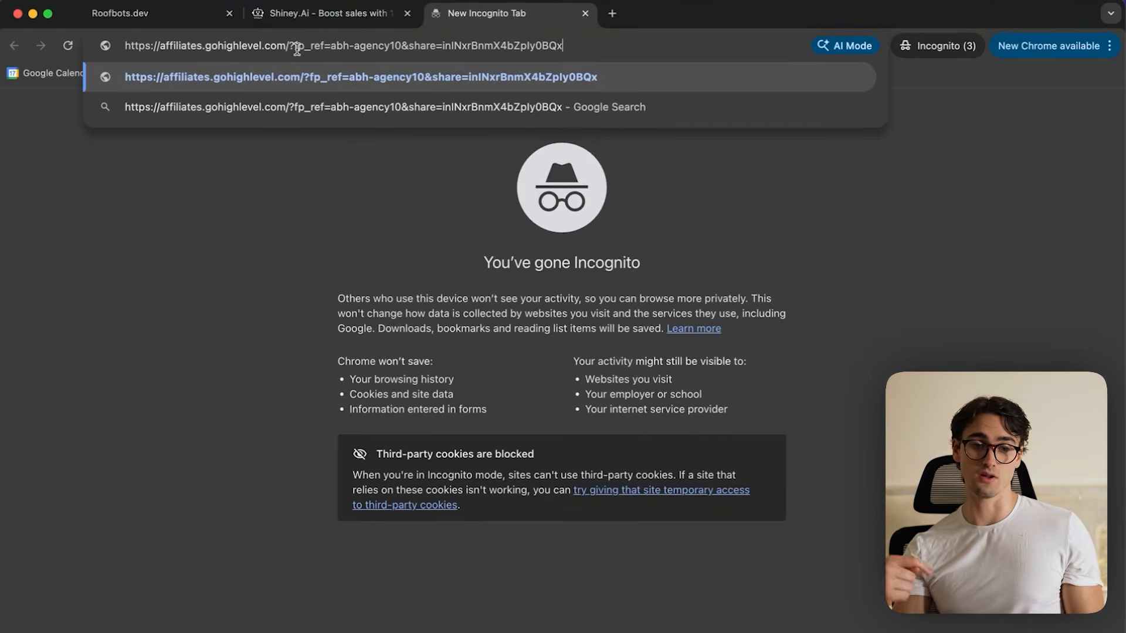
{"action": "key", "text": "Return"}
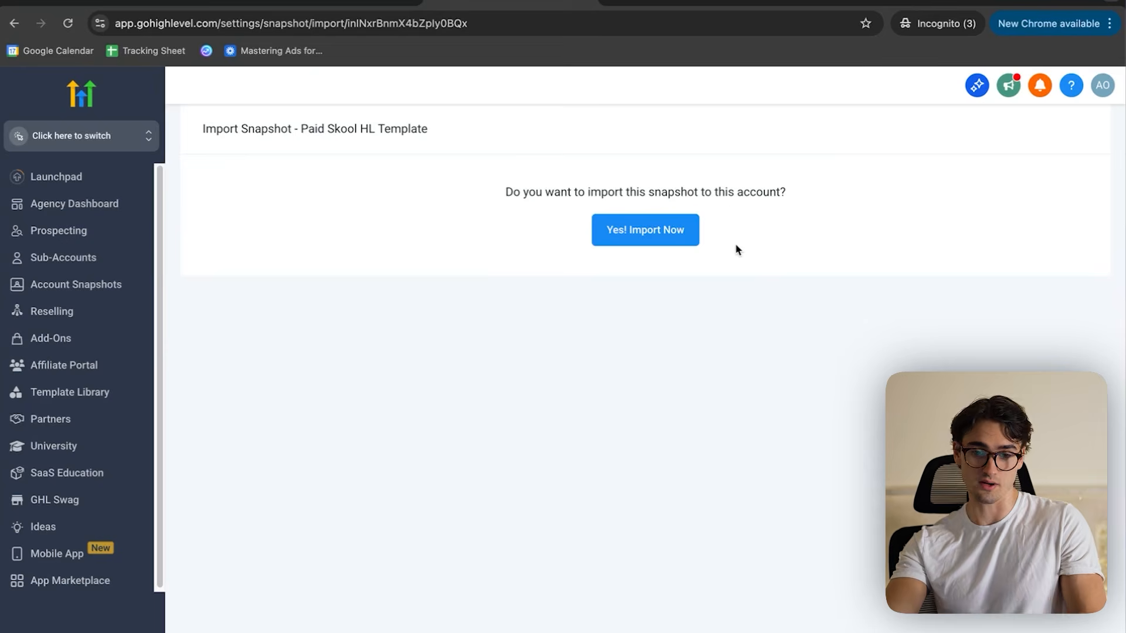
{"action": "left_click", "coordinate": [659, 231]}
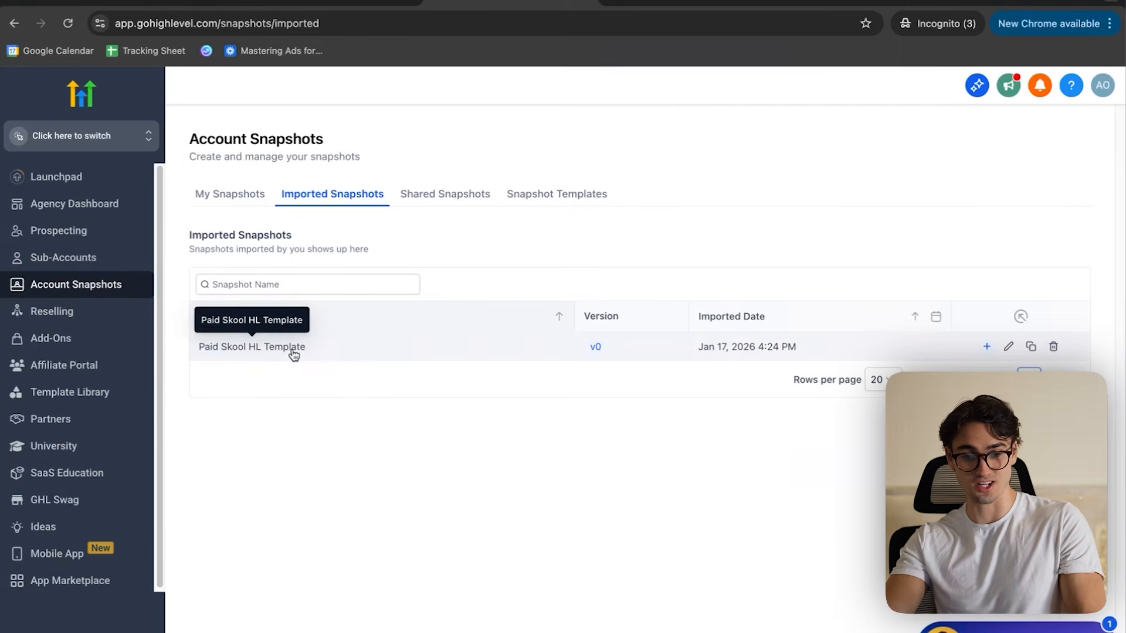
- From the sub-accounts list, open Roofbots.dev and start loading the Paid Skool HL Template snapshot into it
{"action": "left_click", "coordinate": [67, 259]}
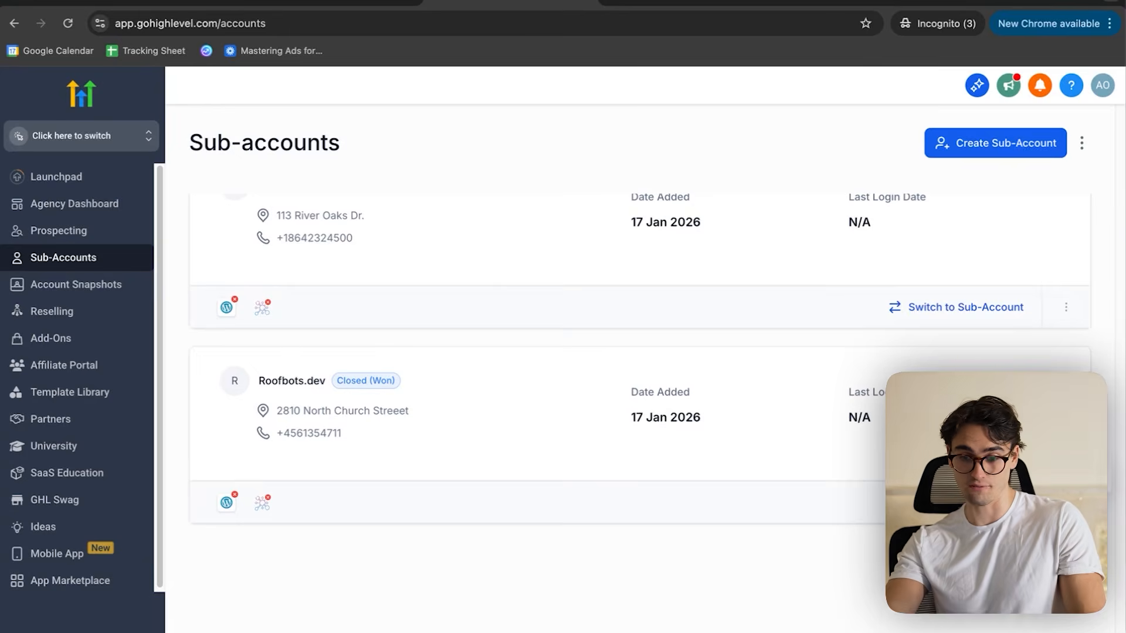
{"action": "left_click", "coordinate": [1066, 501]}
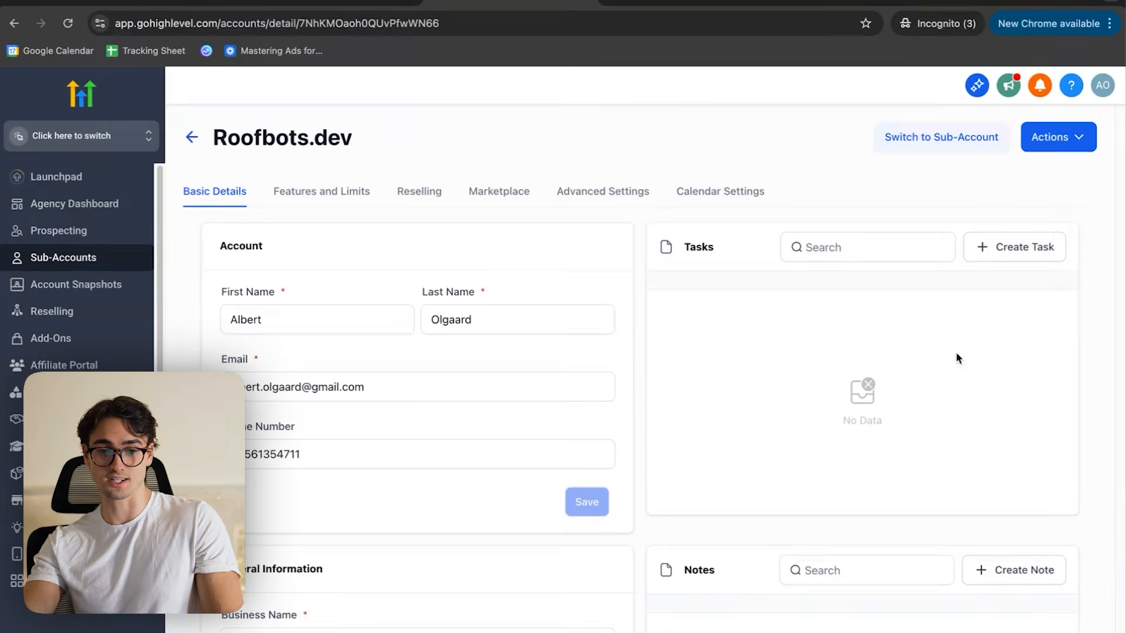
{"action": "left_click", "coordinate": [1057, 147]}
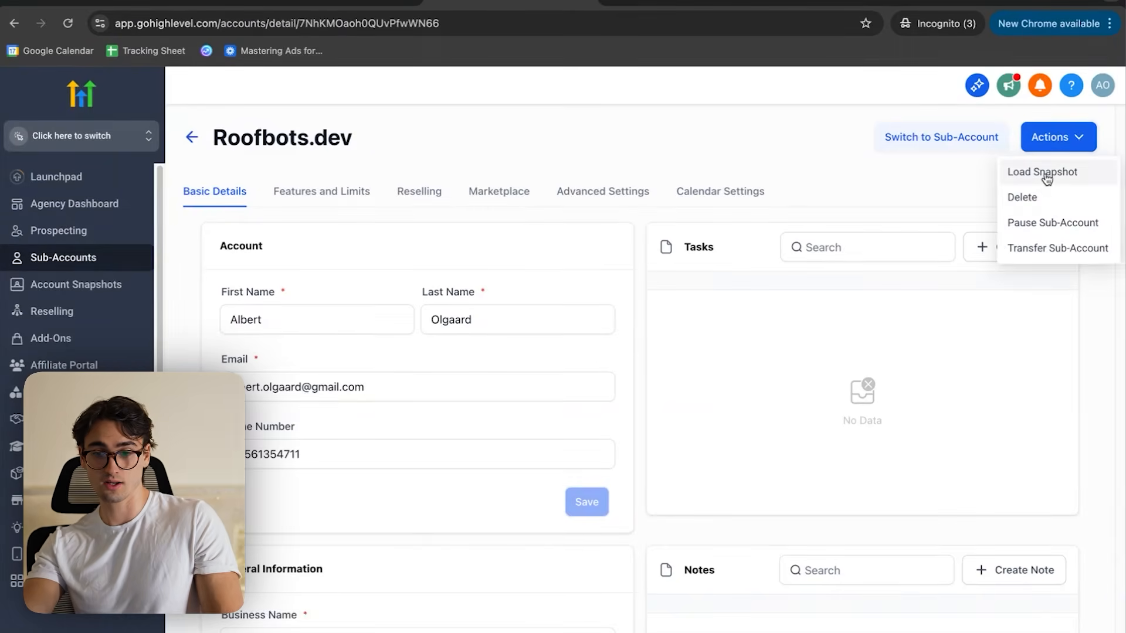
{"action": "left_click", "coordinate": [1042, 171]}
{"action": "left_click", "coordinate": [282, 410]}
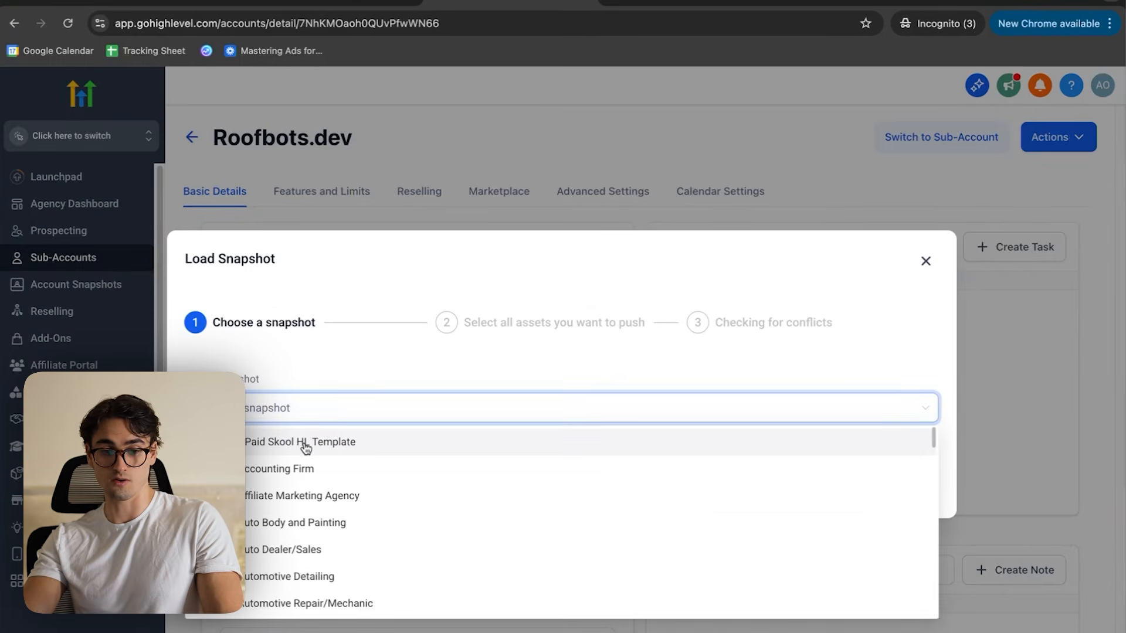
{"action": "left_click", "coordinate": [342, 444]}
{"action": "left_click", "coordinate": [896, 484]}
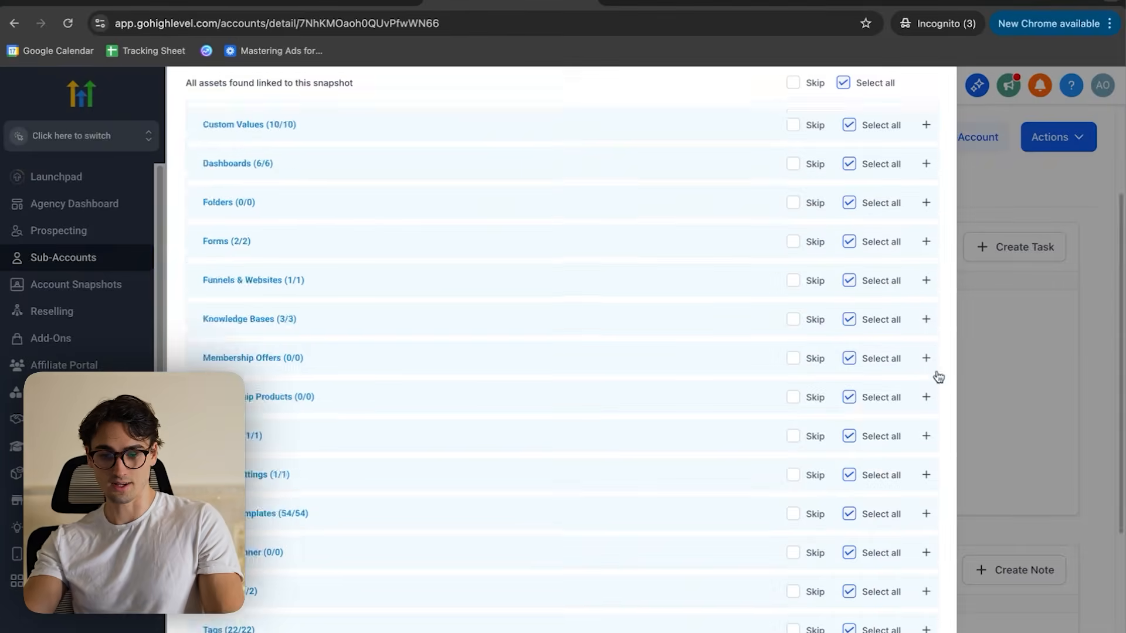
- Push the snapshot's assets to Roofbots.dev, approve the overwrite with CONFIRM and close the Load Snapshot dialog
{"action": "scroll", "coordinate": [936, 376], "scroll_direction": "down", "scroll_amount": 4}
{"action": "left_click", "coordinate": [906, 628]}
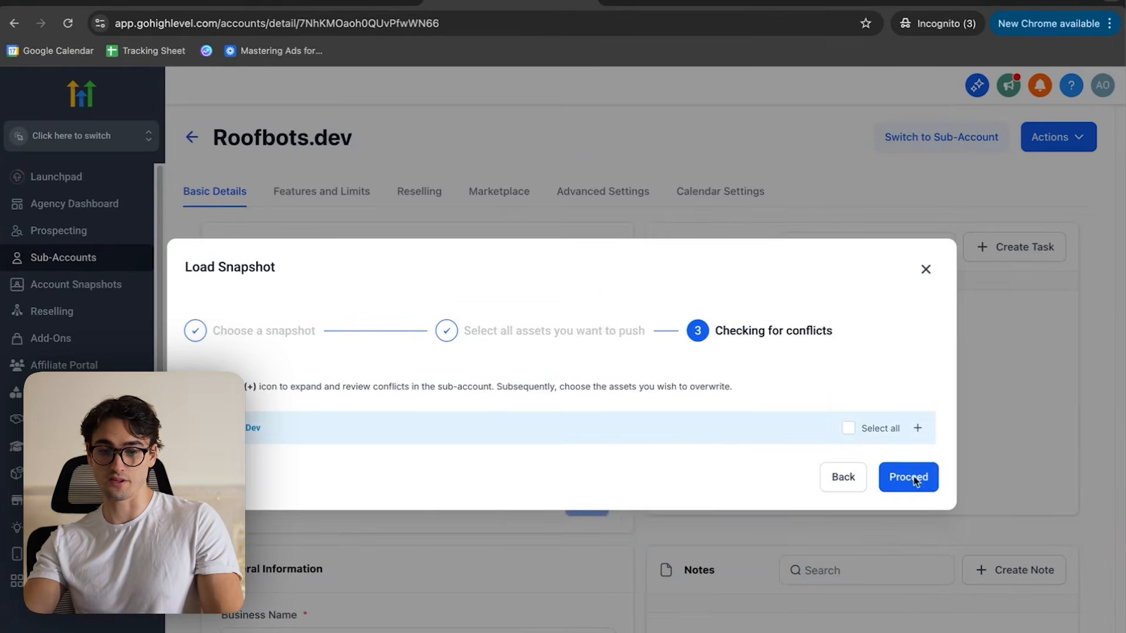
{"action": "left_click", "coordinate": [909, 476]}
{"action": "left_click", "coordinate": [588, 432]}
{"action": "type", "text": "CONFIRM"}
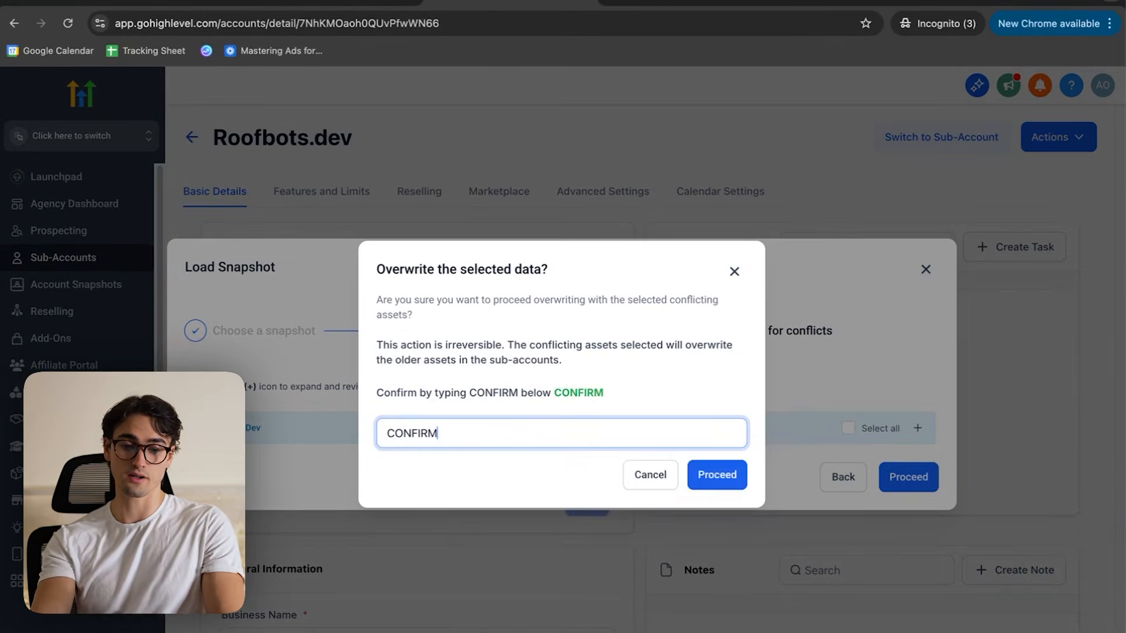
{"action": "left_click", "coordinate": [716, 475]}
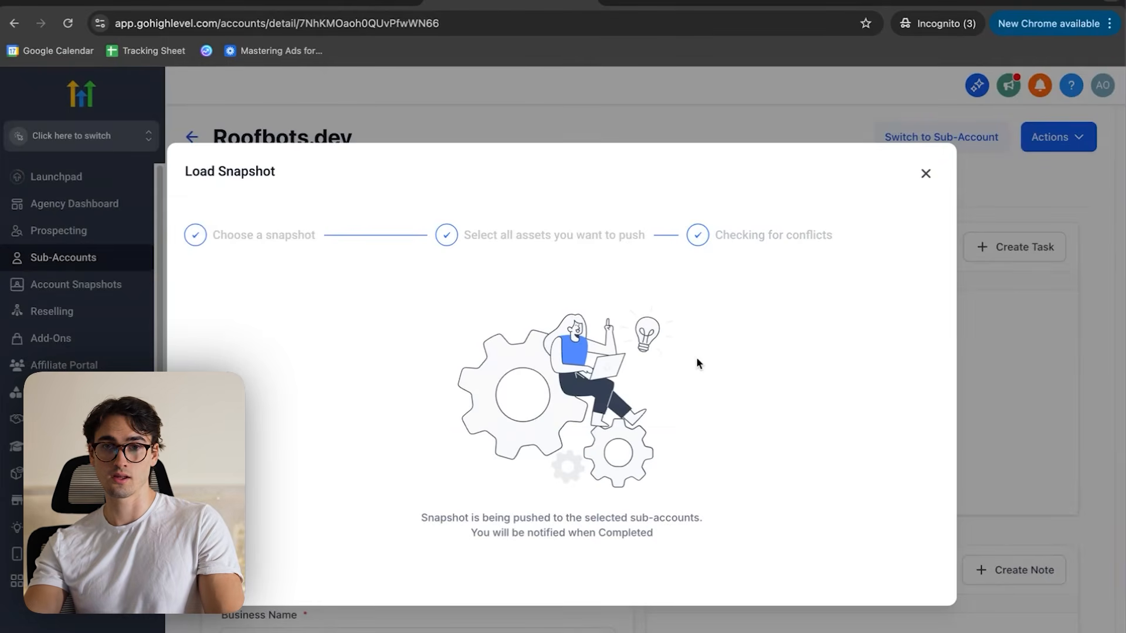
{"action": "key", "text": "ctrl+Up"}
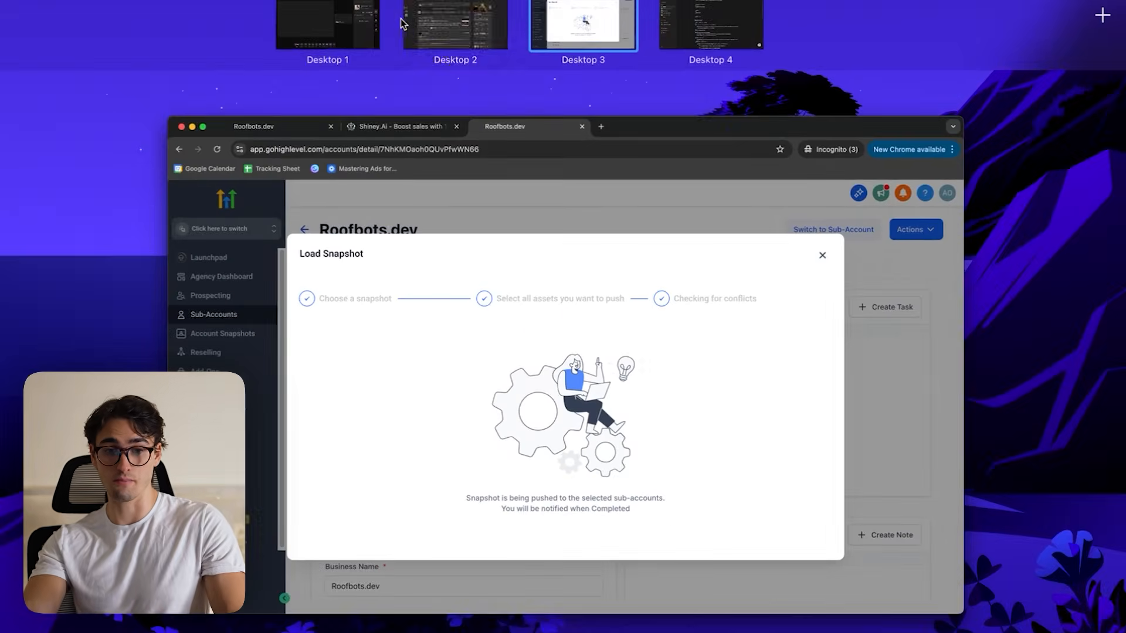
{"action": "left_click", "coordinate": [476, 41]}
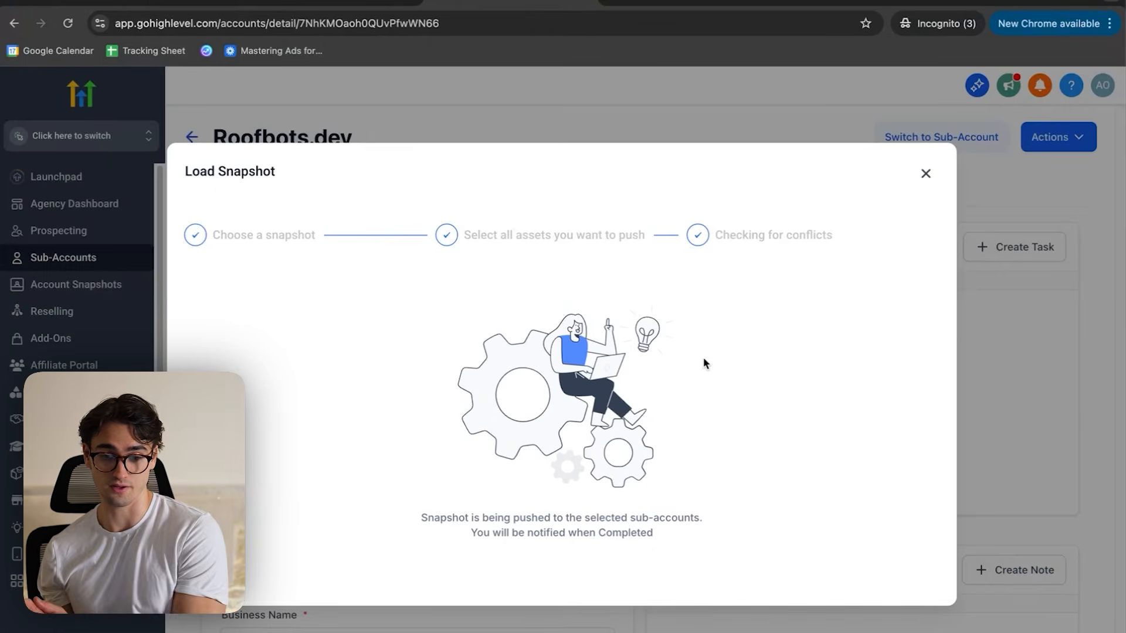
{"action": "left_click", "coordinate": [926, 176]}
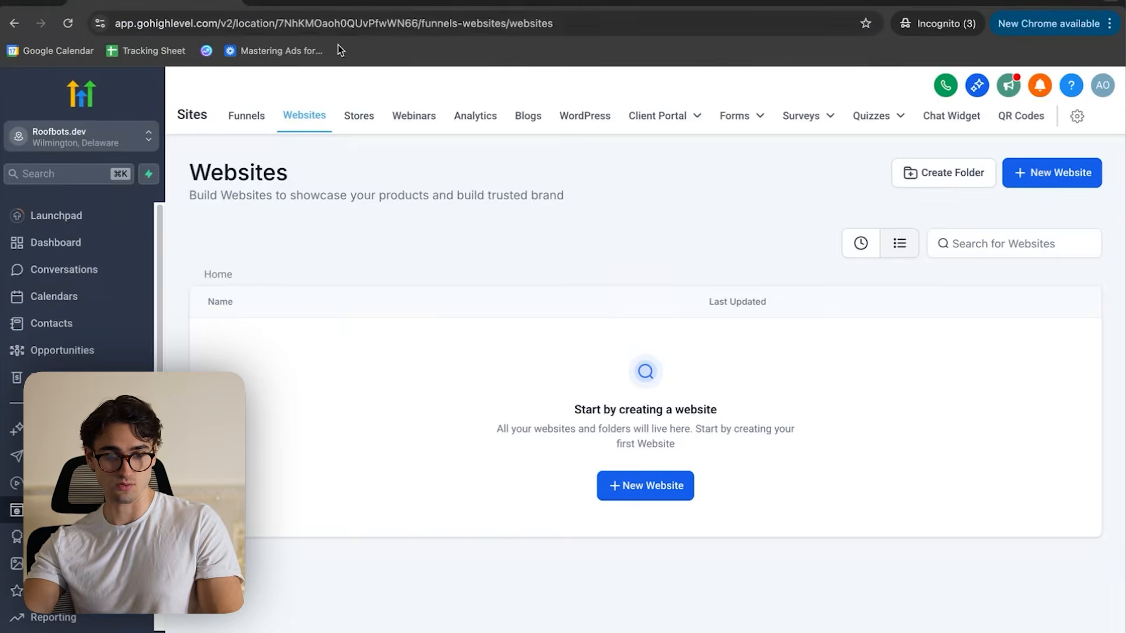
- Reload the Roofbots.dev websites list and open the Main Page of Main Website in the page builder
{"action": "left_click", "coordinate": [357, 25]}
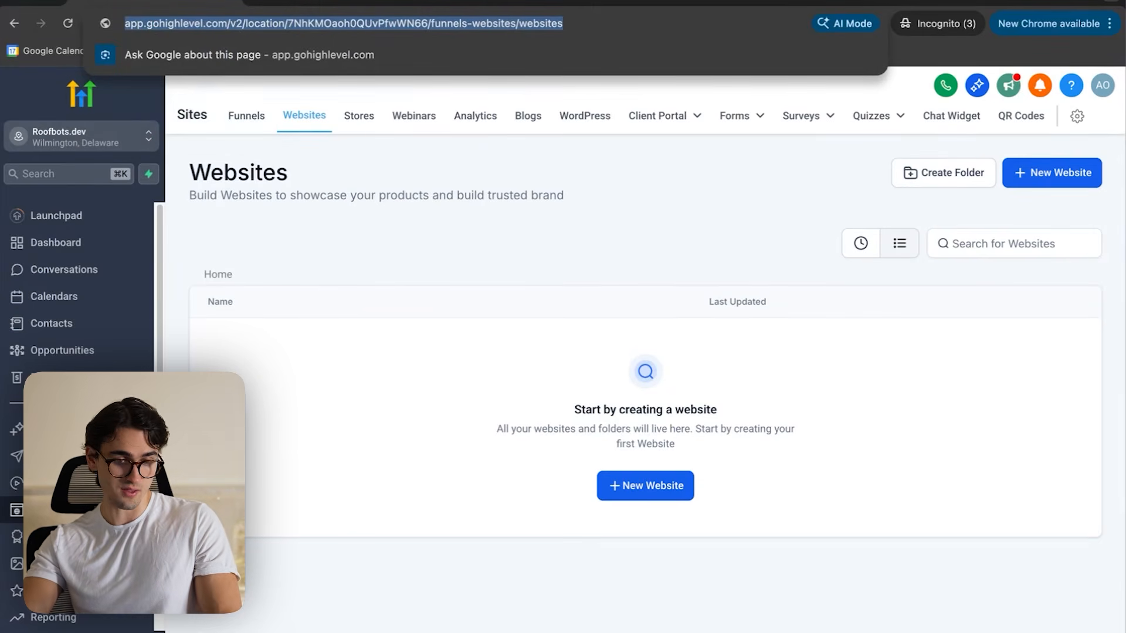
{"action": "left_click", "coordinate": [56, 508]}
{"action": "left_click", "coordinate": [335, 24]}
{"action": "key", "text": "Return"}
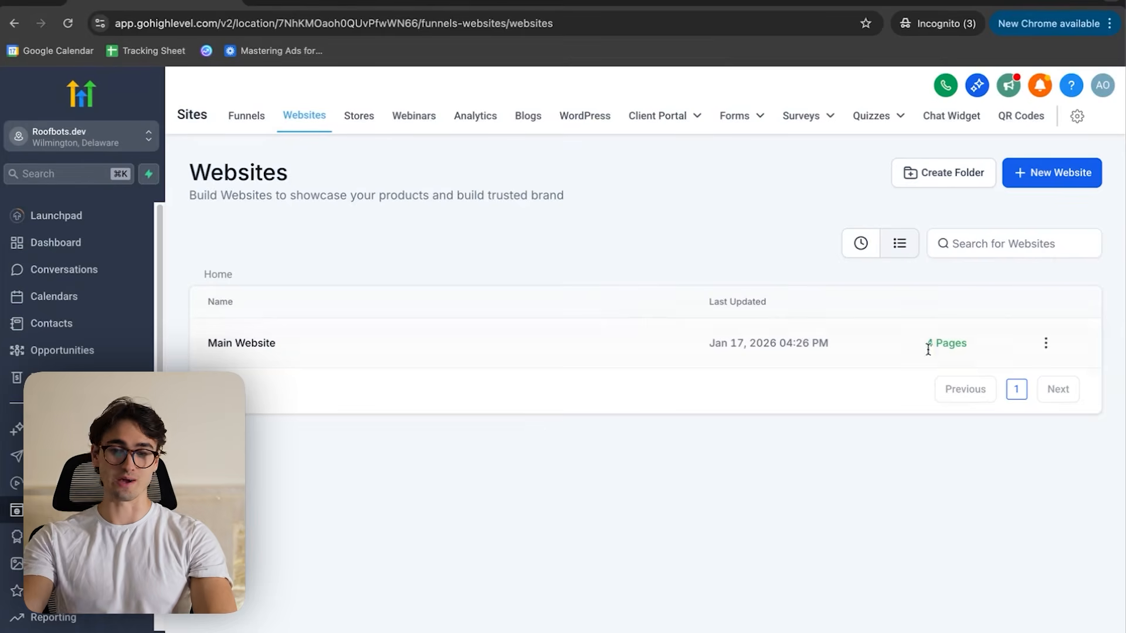
{"action": "left_click", "coordinate": [308, 342]}
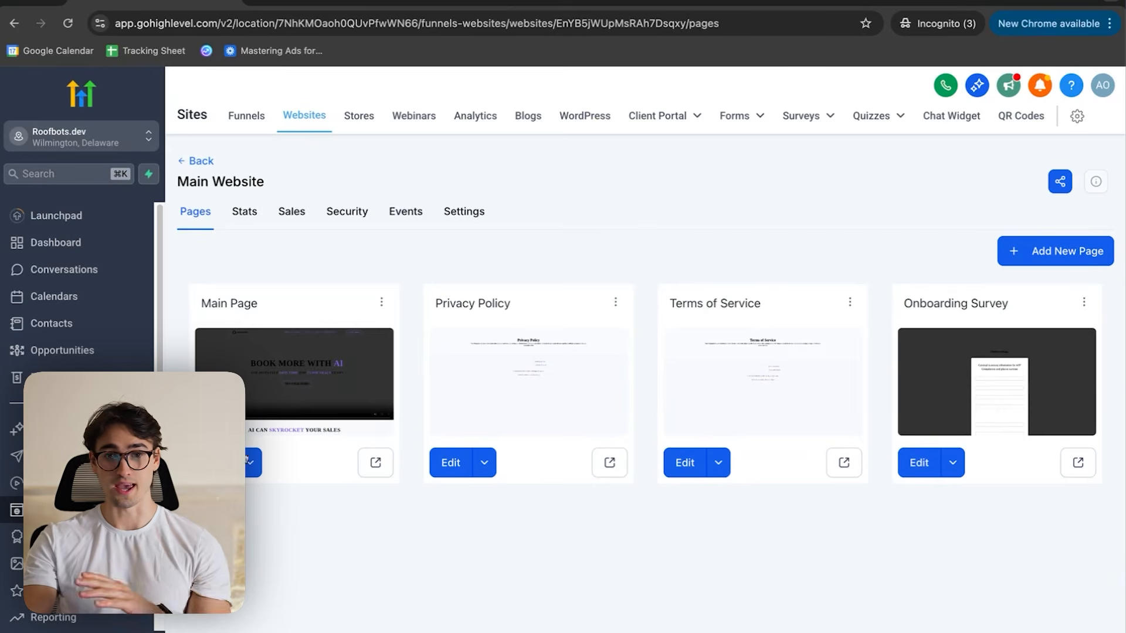
{"action": "left_click", "coordinate": [279, 441]}
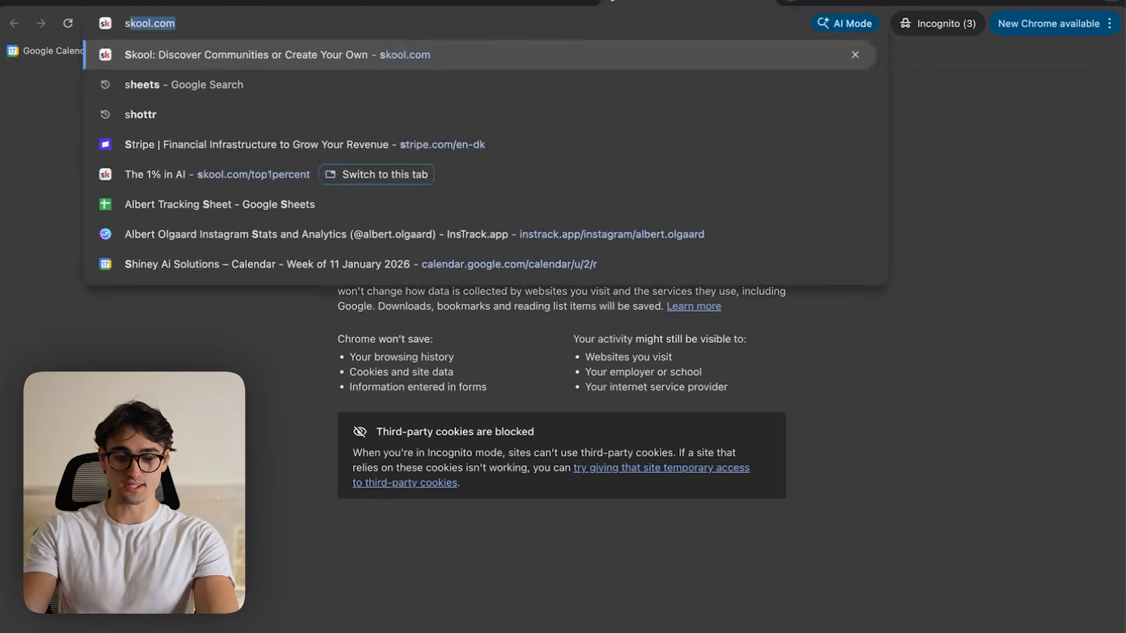
- Look over the shiney.ai homepage as a reference and compare it with the template's header and hero section
{"action": "key", "text": "Return"}
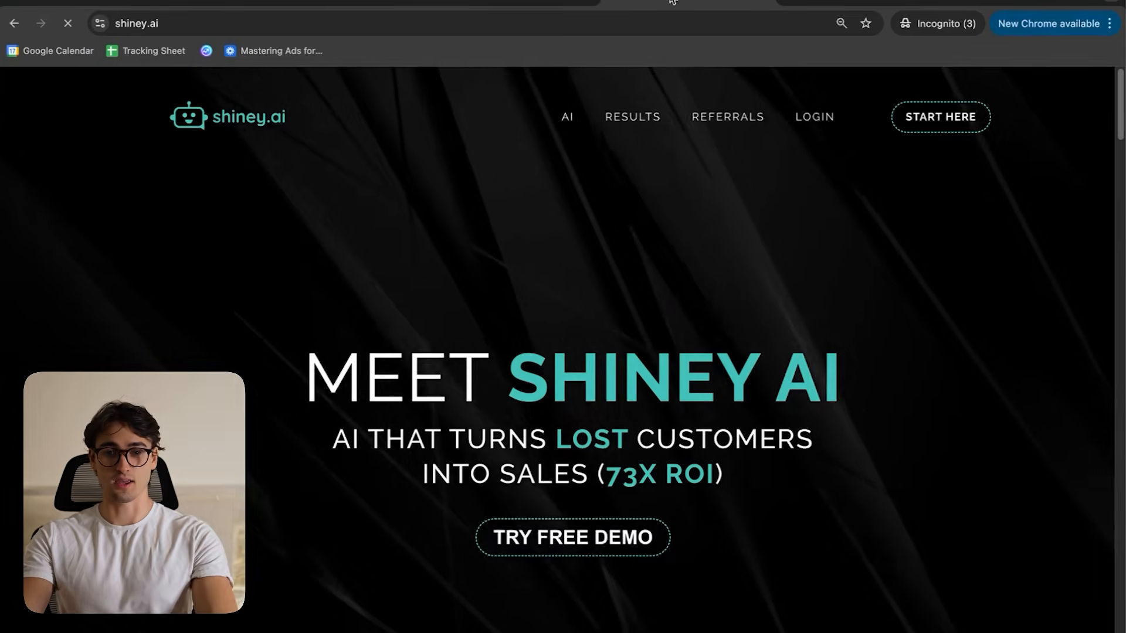
{"action": "left_click_drag", "start_coordinate": [405, 364], "coordinate": [563, 354]}
{"action": "left_click", "coordinate": [563, 354]}
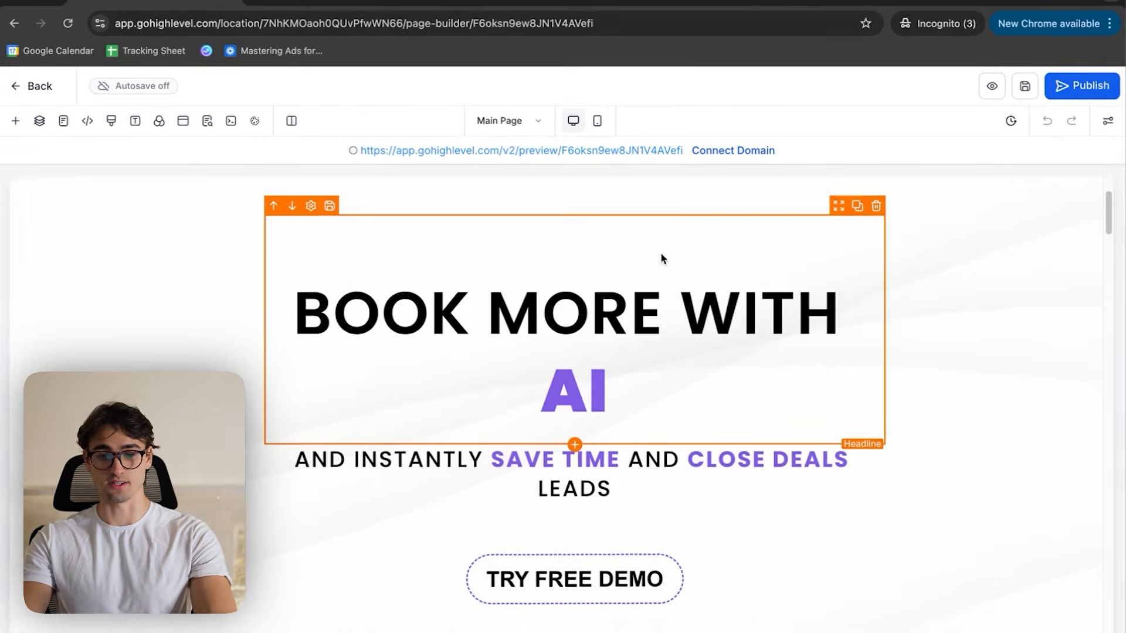
{"action": "scroll", "coordinate": [737, 224], "scroll_direction": "down", "scroll_amount": 5}
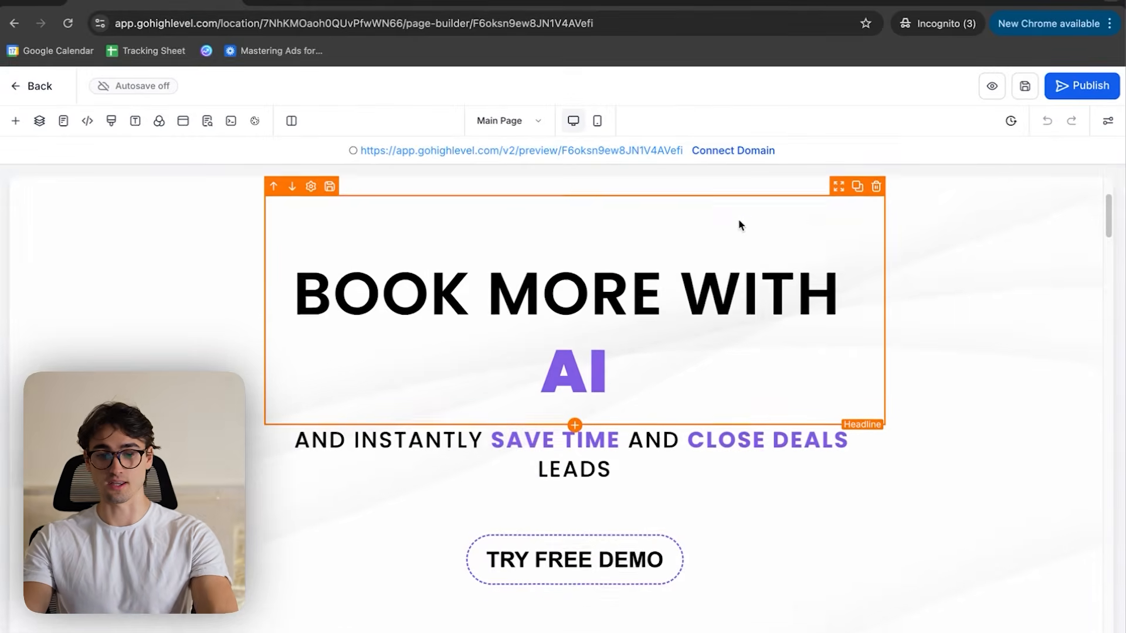
{"action": "scroll", "coordinate": [739, 246], "scroll_direction": "up", "scroll_amount": 8}
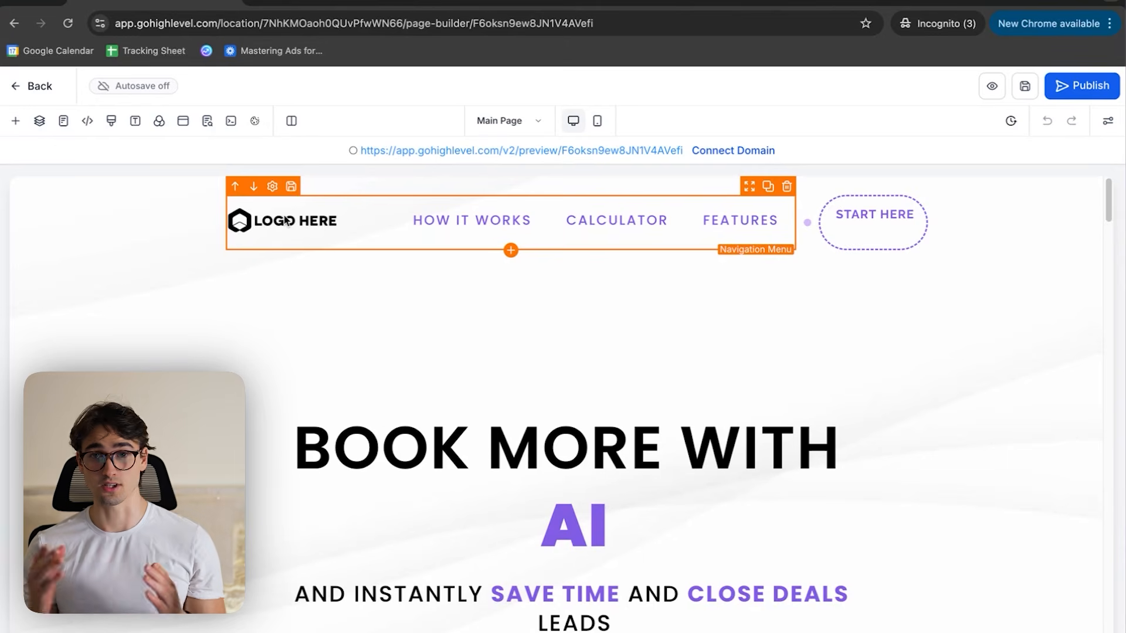
- Select the page's navigation menu, then switch to Canva, apply the Blue Minimal Roof Logo template and change its main text to ROOFBOTS
{"action": "left_click", "coordinate": [290, 213]}
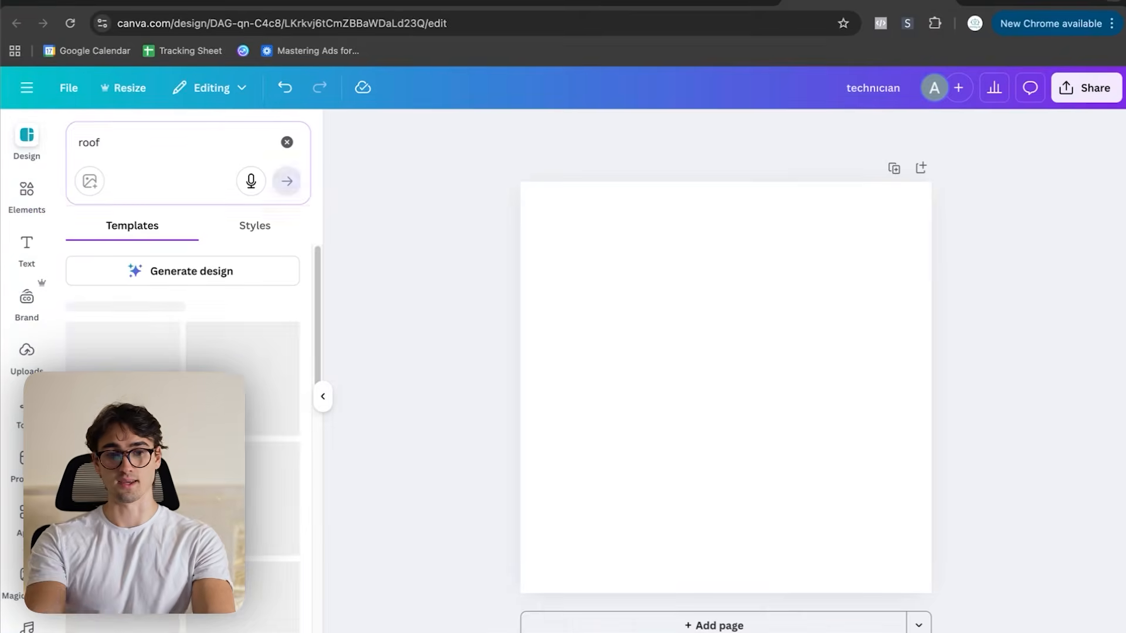
{"action": "left_click", "coordinate": [258, 493]}
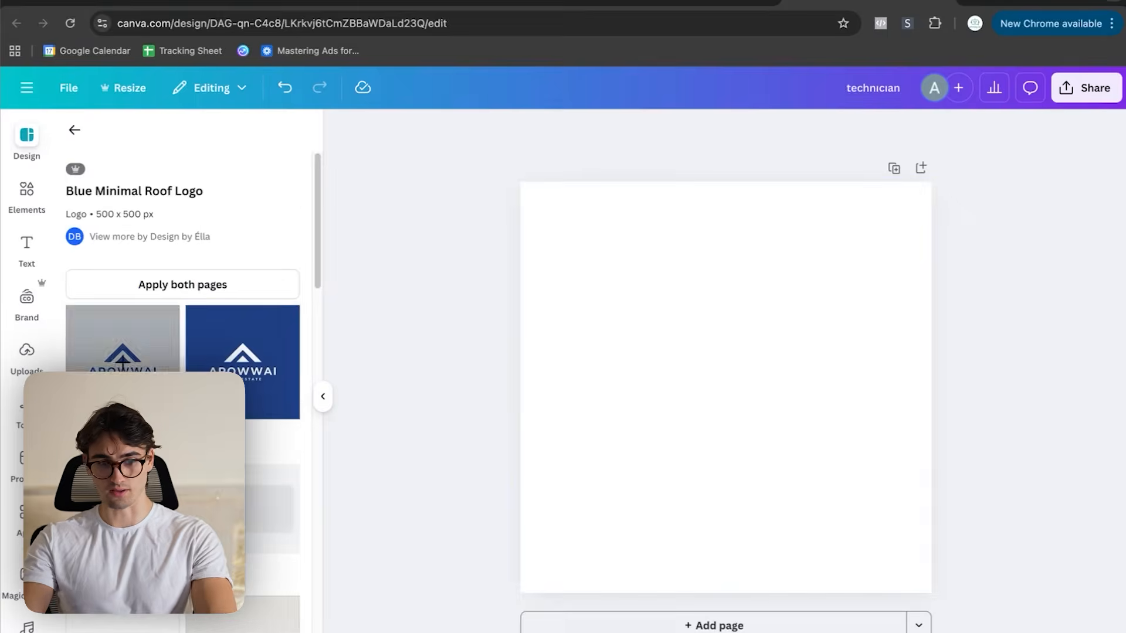
{"action": "left_click", "coordinate": [739, 424]}
{"action": "double_click", "coordinate": [740, 423]}
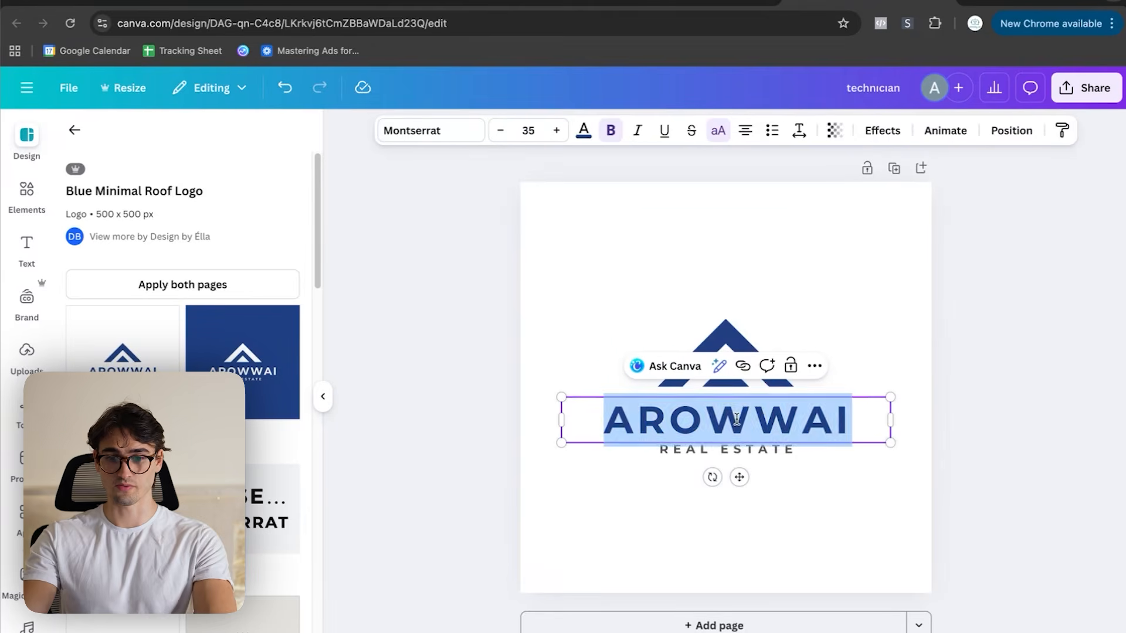
{"action": "type", "text": "ROOFBOTS"}
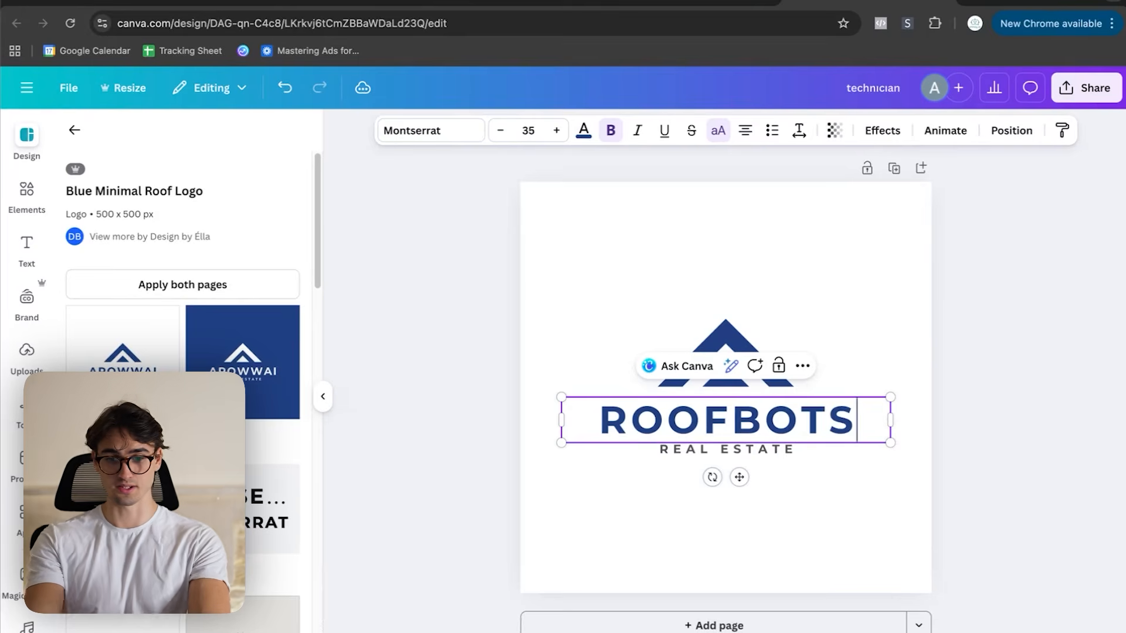
- Delete the REAL ESTATE line from the logo and capture a screenshot of the roof icon with the ROOFBOTS text
{"action": "left_click", "coordinate": [788, 490]}
{"action": "left_click", "coordinate": [768, 452]}
{"action": "key", "text": "BackSpace"}
{"action": "key", "text": "super+shift+4"}
{"action": "left_click_drag", "start_coordinate": [553, 301], "coordinate": [907, 464]}
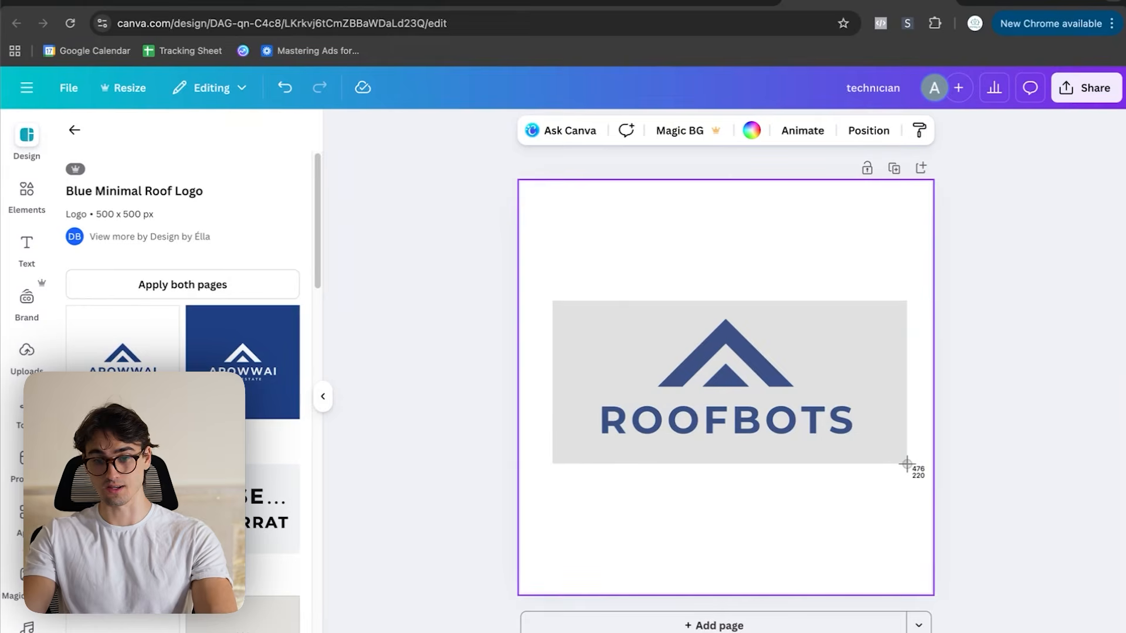
- Paste the logo screenshot into remove.bg to cut out its background and download the free 735 x 339 preview
{"action": "left_click", "coordinate": [976, 4]}
{"action": "type", "text": "remove"}
{"action": "key", "text": "Return"}
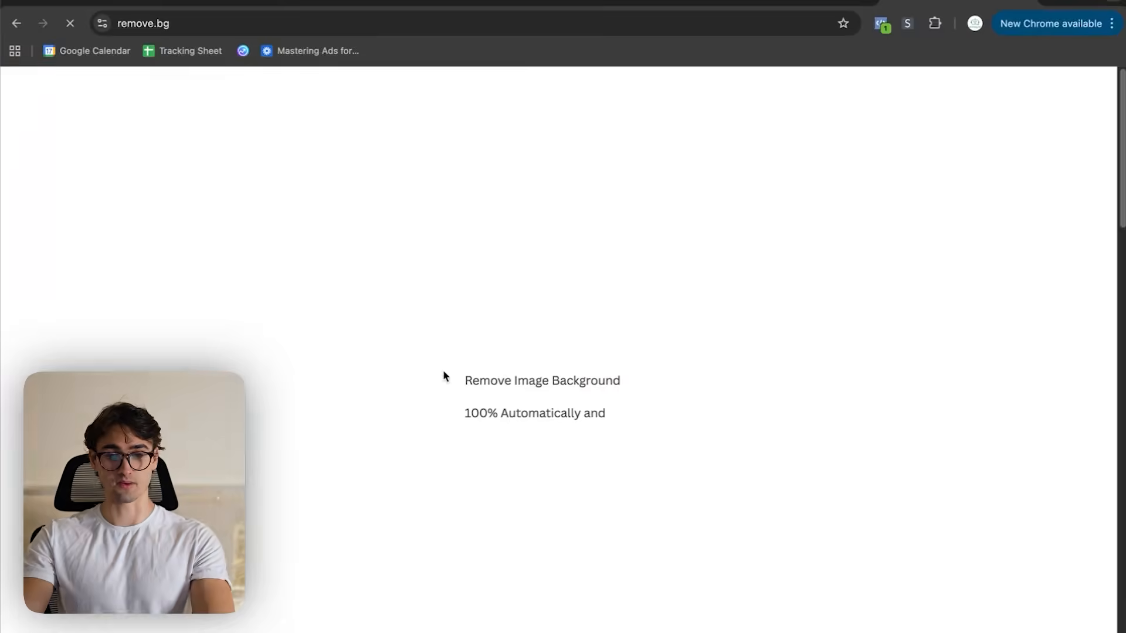
{"action": "key", "text": "super+v"}
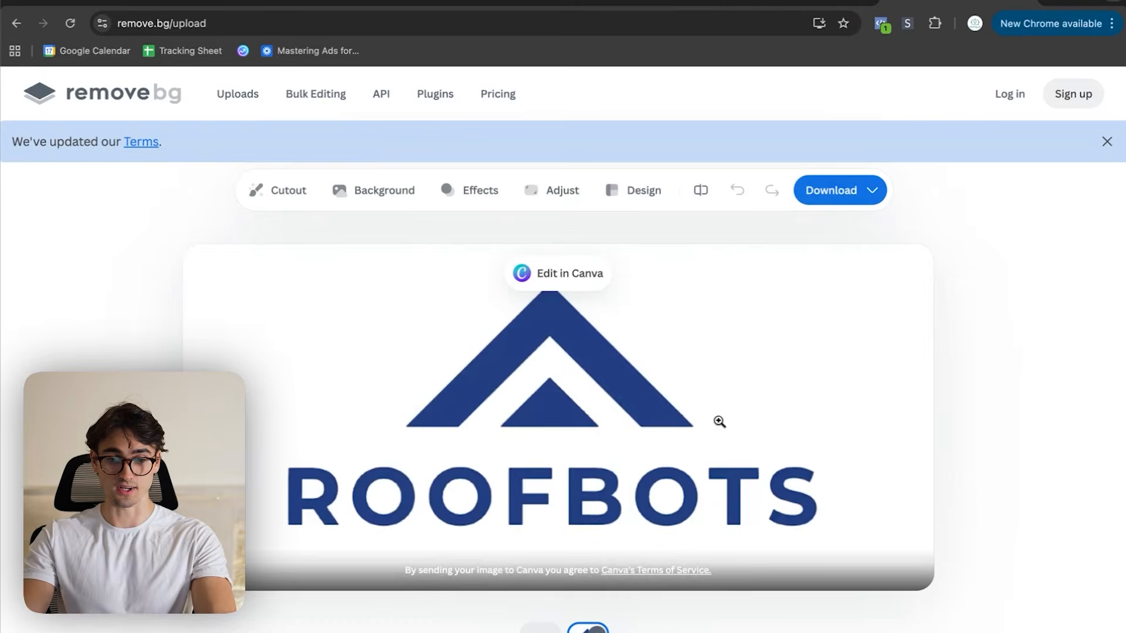
{"action": "left_click", "coordinate": [824, 192]}
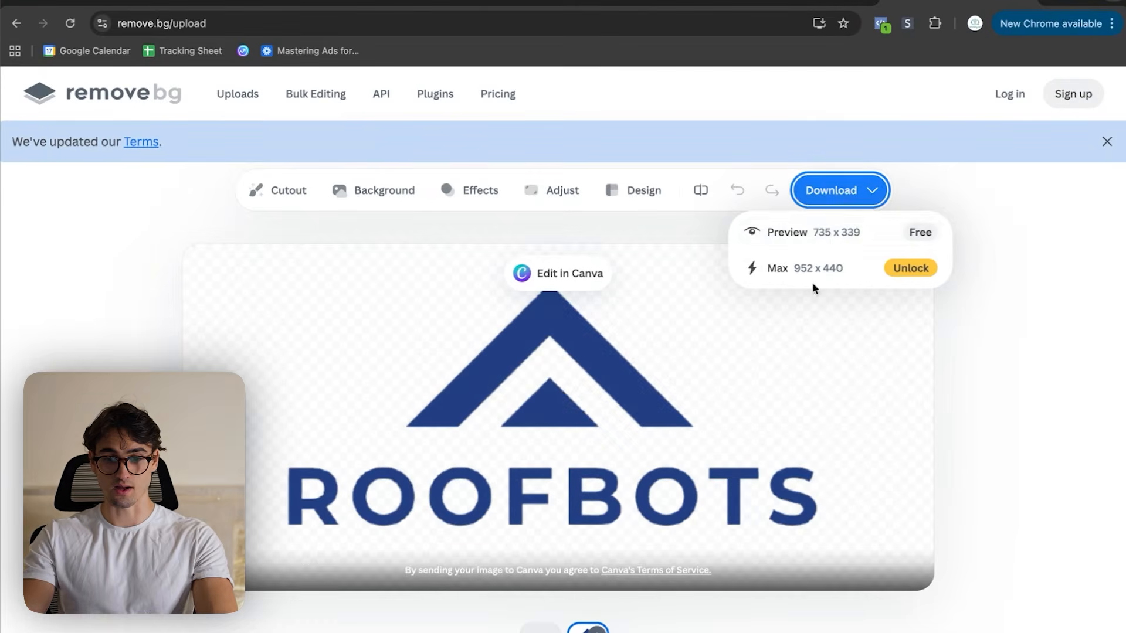
{"action": "left_click", "coordinate": [814, 241]}
- Back in the page builder, upload image-removebg-preview (9).png to Media Storage and set it as the navigation menu's brand logo
{"action": "left_click", "coordinate": [150, 2]}
{"action": "scroll", "coordinate": [1050, 469], "scroll_direction": "down", "scroll_amount": 10}
{"action": "left_click", "coordinate": [1080, 468]}
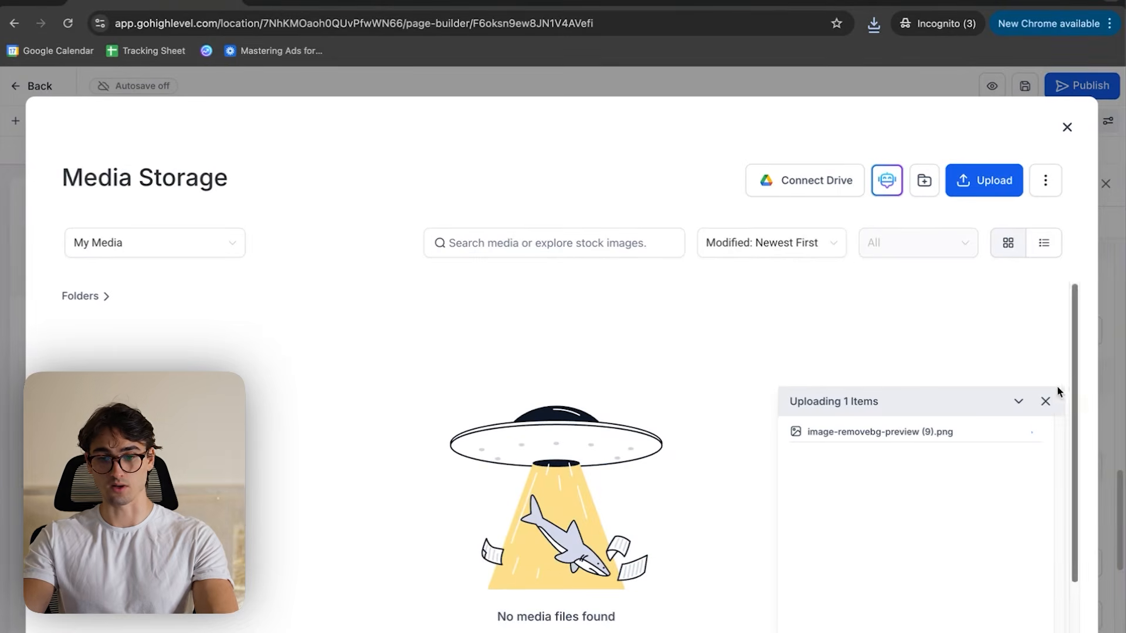
{"action": "left_click", "coordinate": [176, 434]}
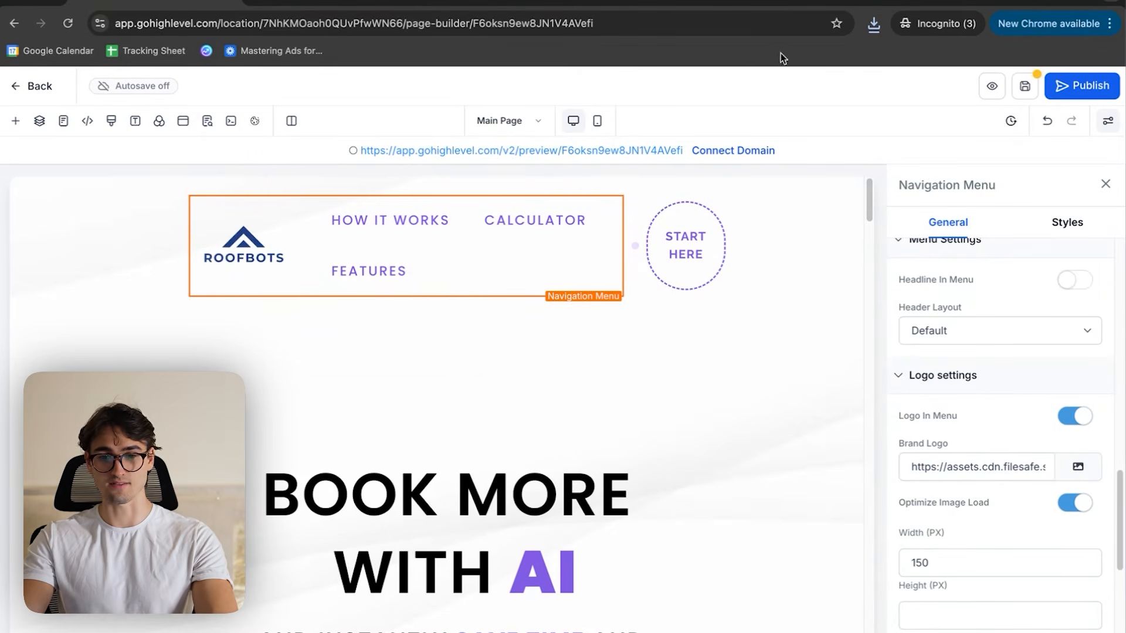
{"action": "key", "text": "ctrl+Up"}
{"action": "key", "text": "ctrl+Up"}
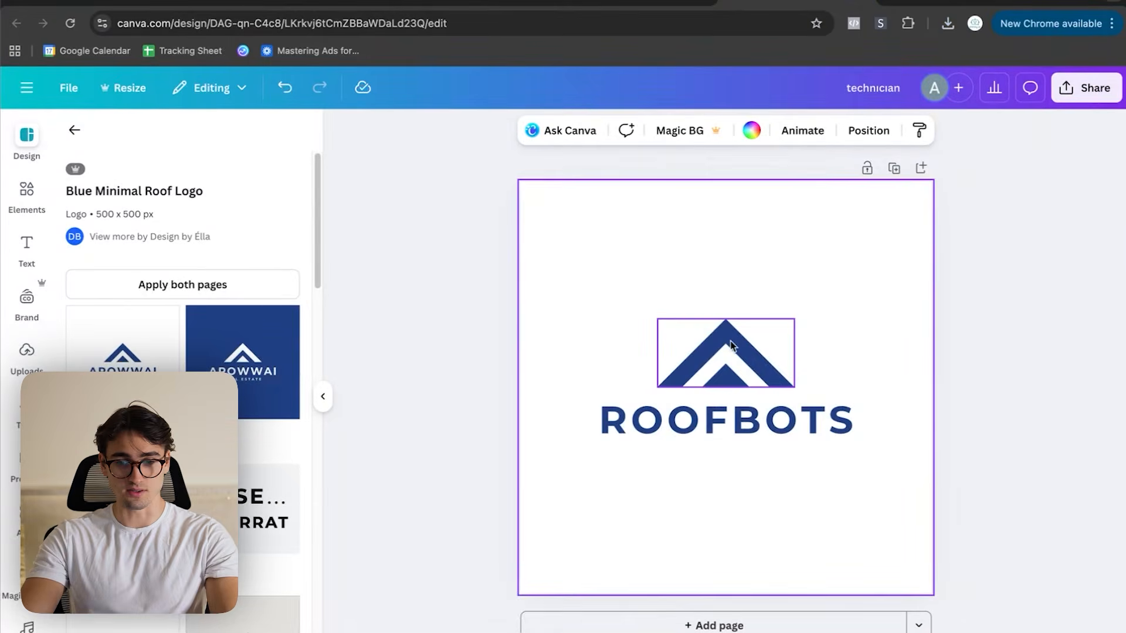
- Look up the hex code of the blue used by the roof icon in the Canva logo design
{"action": "left_click", "coordinate": [730, 345]}
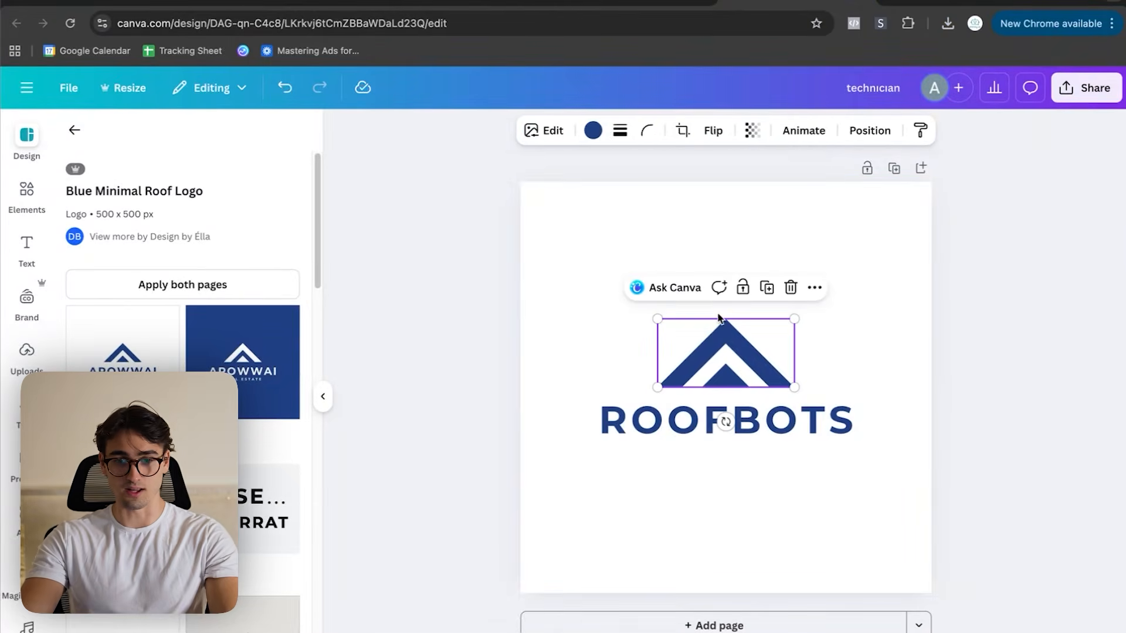
{"action": "left_click", "coordinate": [578, 130]}
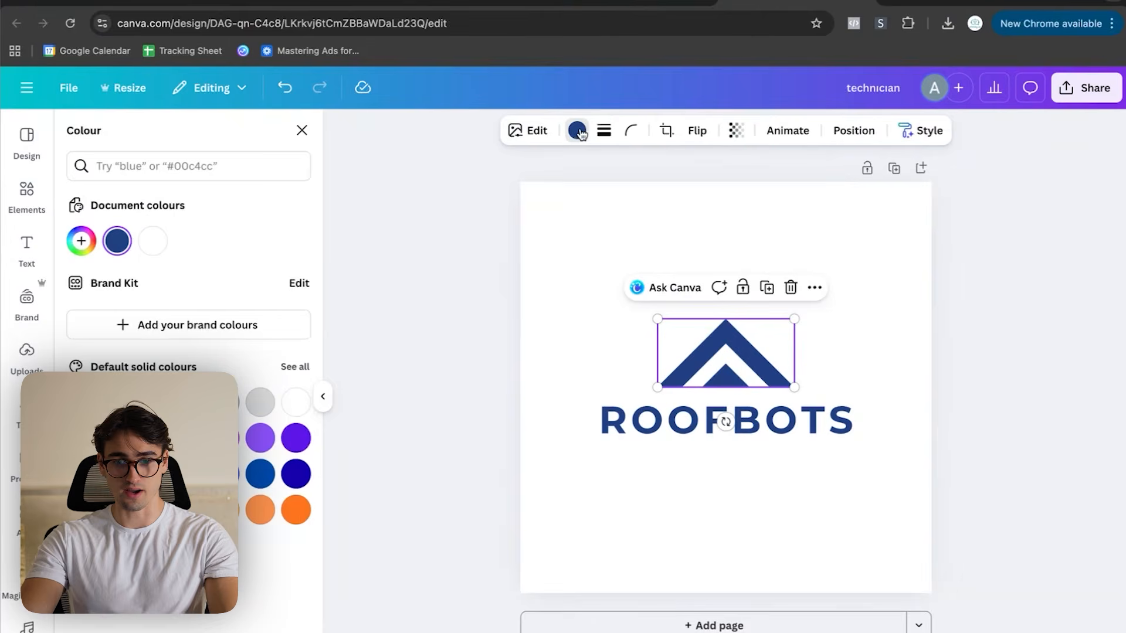
{"action": "right_click", "coordinate": [119, 242]}
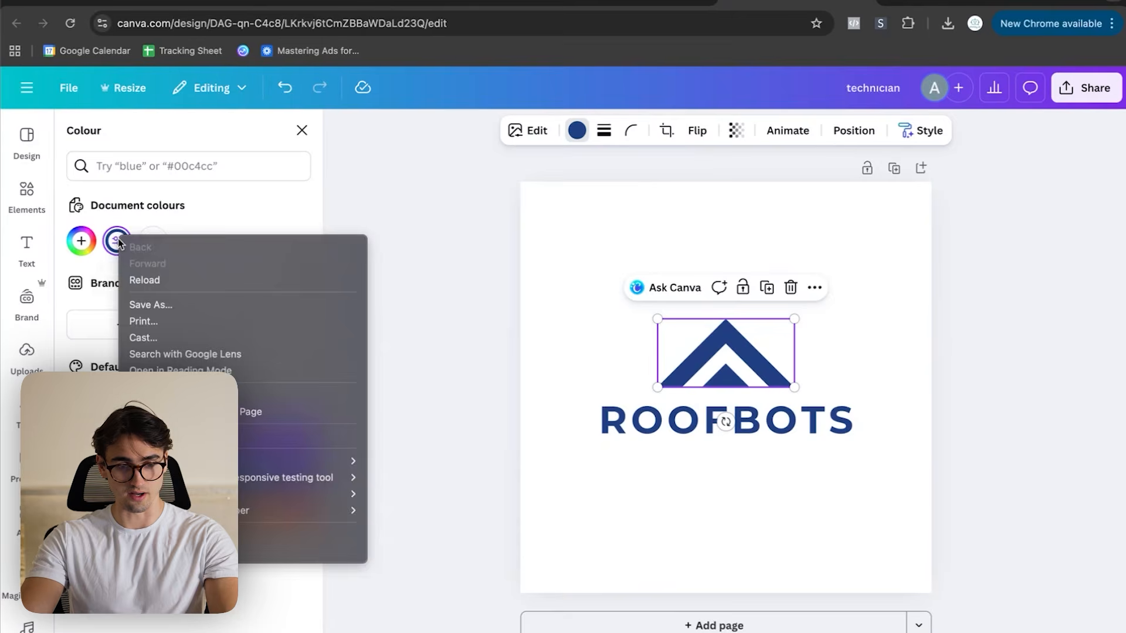
{"action": "left_click", "coordinate": [81, 241]}
- Switch back to the HighLevel page builder, add the logo blue #214083 as a custom colour and apply it to the navigation menu's text
{"action": "key", "text": "ctrl+Up"}
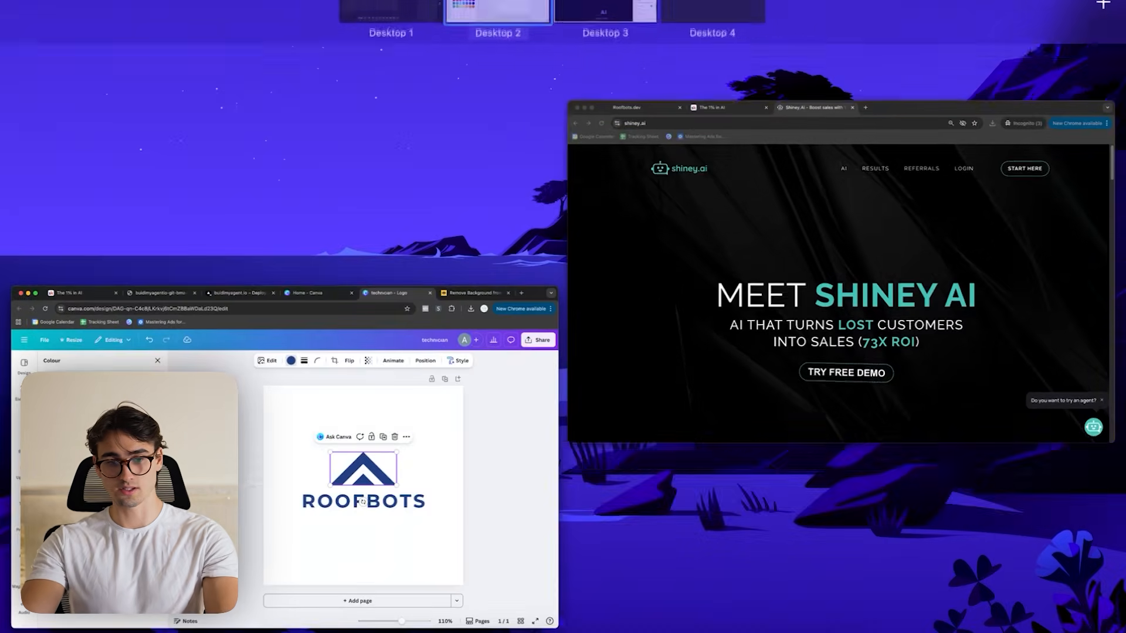
{"action": "left_click", "coordinate": [602, 11]}
{"action": "scroll", "coordinate": [996, 437], "scroll_direction": "down", "scroll_amount": 5}
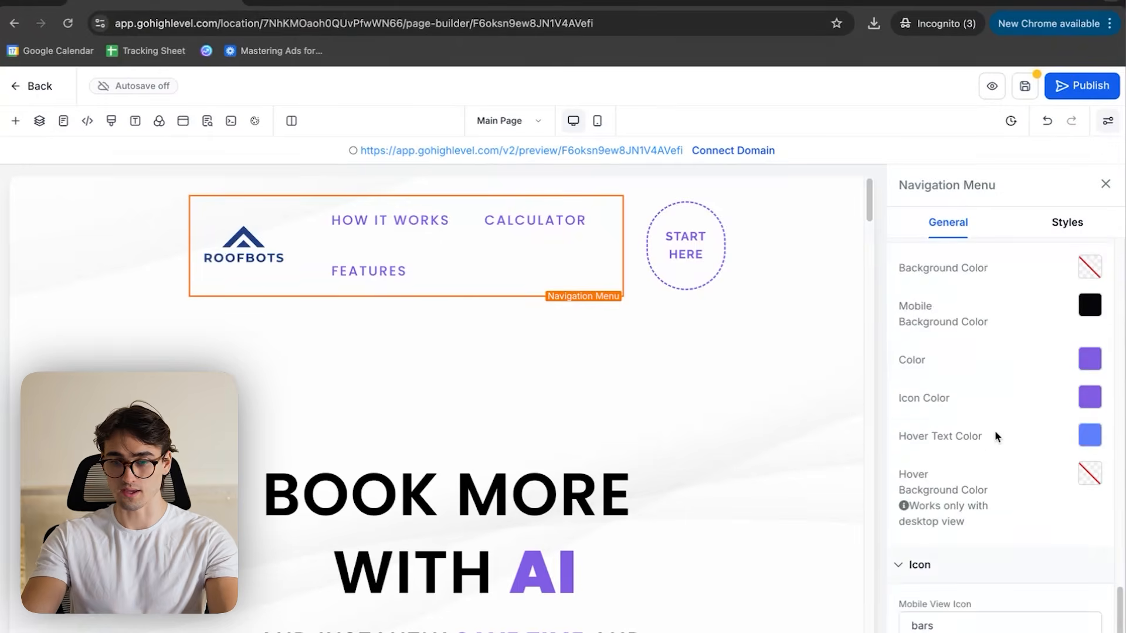
{"action": "left_click", "coordinate": [1080, 369]}
{"action": "scroll", "coordinate": [1060, 432], "scroll_direction": "down", "scroll_amount": 2}
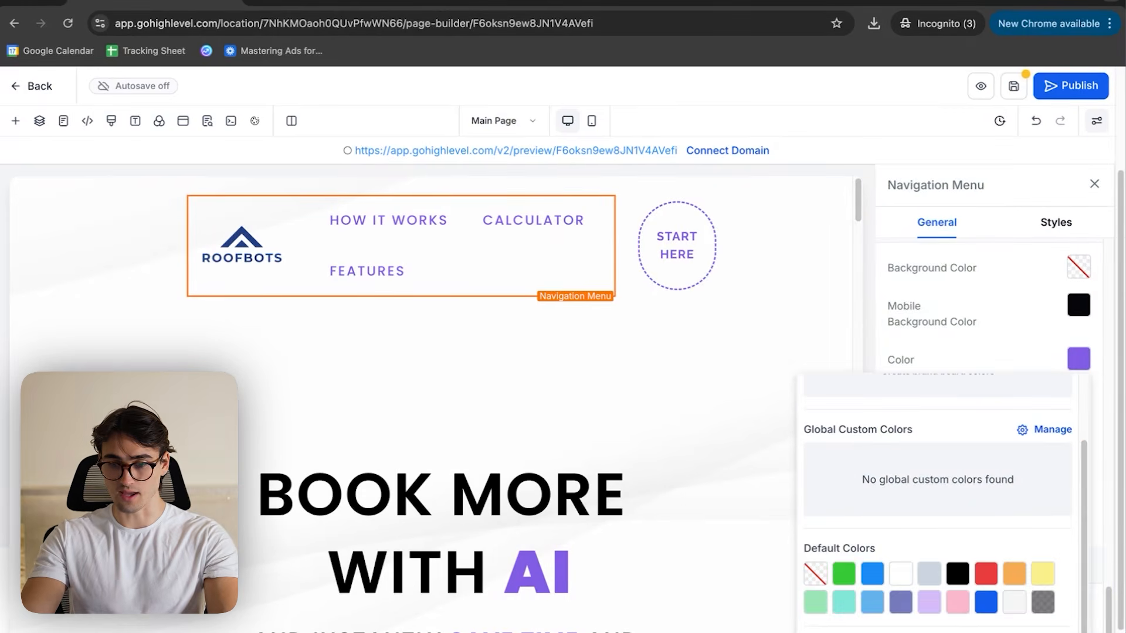
{"action": "left_click", "coordinate": [961, 632]}
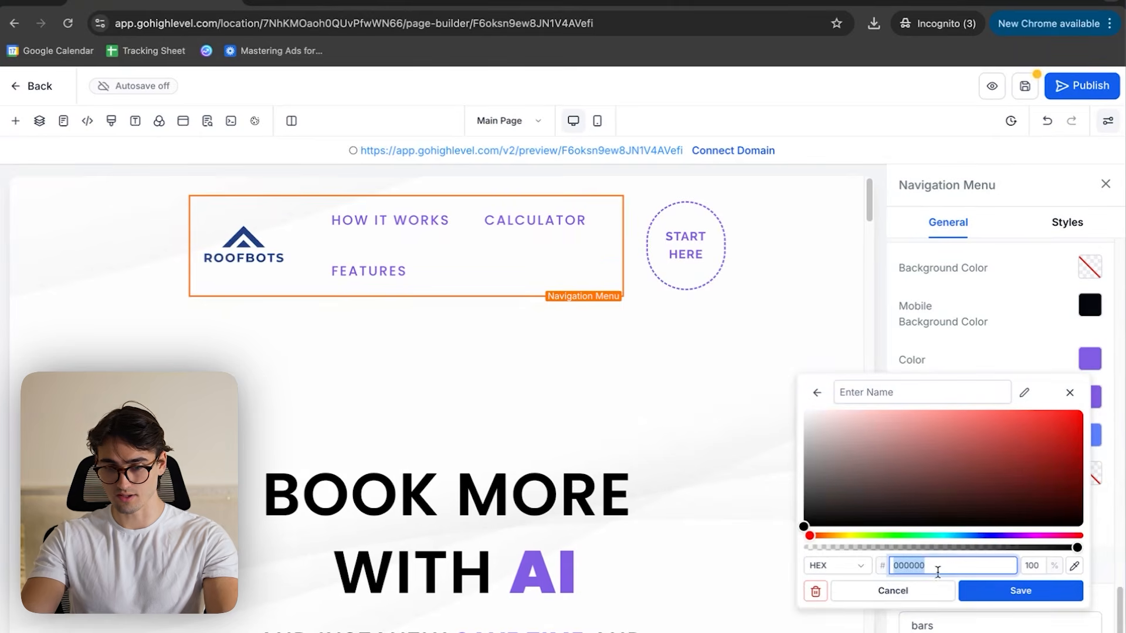
{"action": "left_click", "coordinate": [972, 583]}
{"action": "scroll", "coordinate": [1037, 548], "scroll_direction": "down", "scroll_amount": 3}
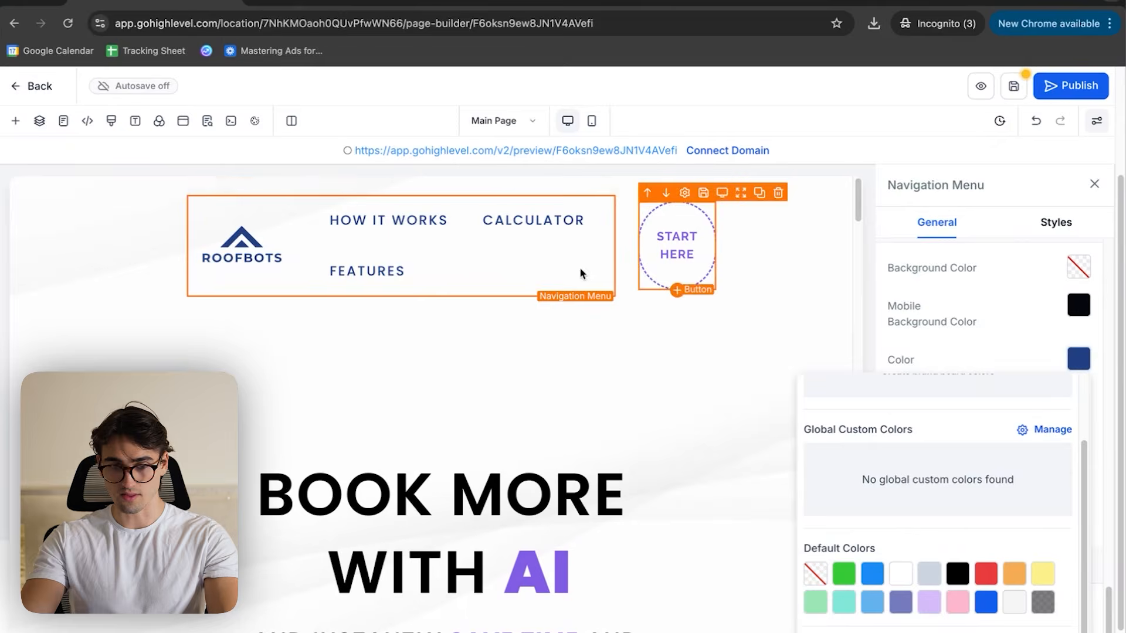
- Set the START HERE button's text and sub text colours to the custom blue #214083
{"action": "left_click", "coordinate": [677, 245]}
{"action": "left_click", "coordinate": [1088, 389]}
{"action": "scroll", "coordinate": [1008, 340], "scroll_direction": "down", "scroll_amount": 2}
{"action": "left_click", "coordinate": [968, 355]}
{"action": "left_click", "coordinate": [1088, 426]}
{"action": "scroll", "coordinate": [991, 376], "scroll_direction": "down", "scroll_amount": 2}
- Recolour the word AI in the BOOK MORE WITH AI headline with the custom blue #214083
{"action": "left_click", "coordinate": [583, 554]}
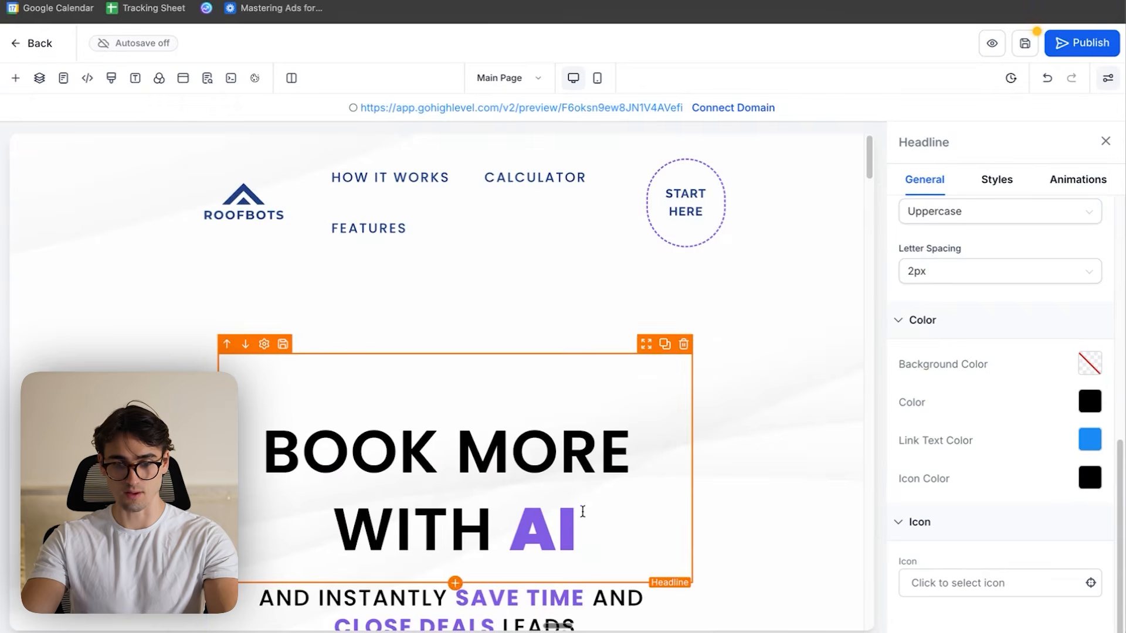
{"action": "left_click_drag", "start_coordinate": [580, 555], "coordinate": [532, 566]}
{"action": "left_click_drag", "start_coordinate": [532, 522], "coordinate": [511, 527]}
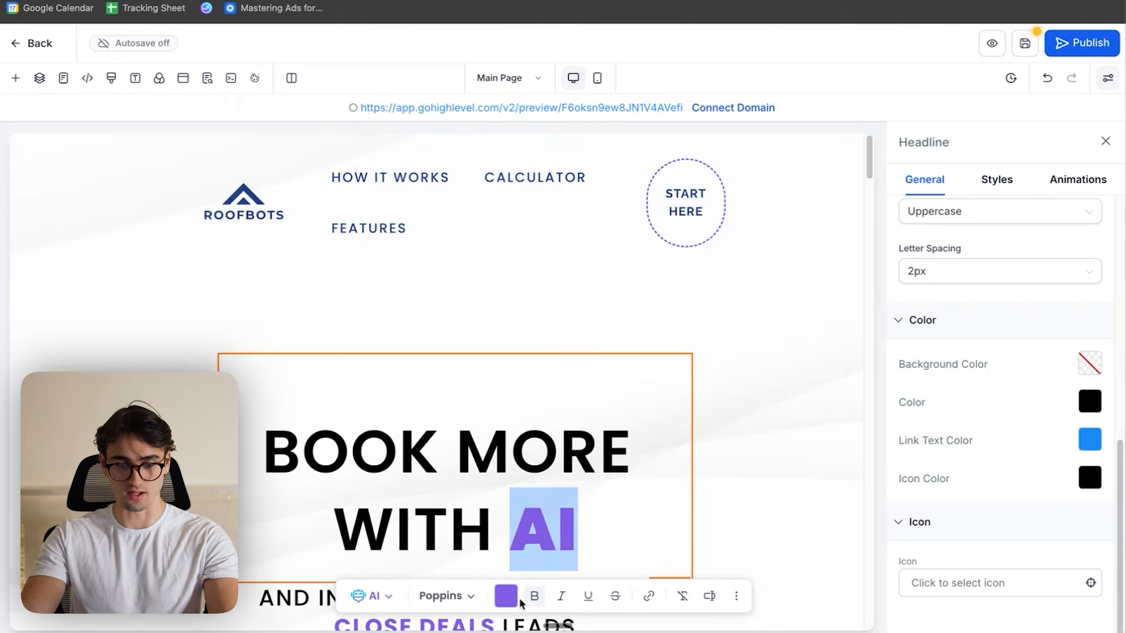
{"action": "left_click", "coordinate": [531, 596]}
{"action": "scroll", "coordinate": [651, 516], "scroll_direction": "down", "scroll_amount": 2}
{"action": "left_click", "coordinate": [658, 557]}
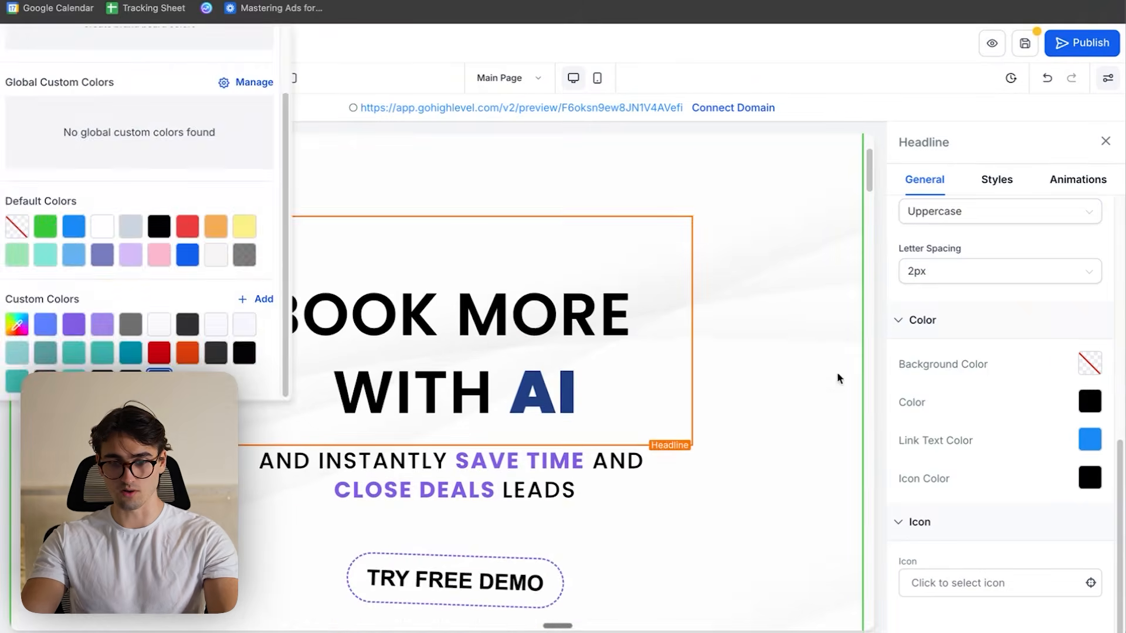
- Recolour the highlighted words SAVE TIME and CLOSE DEALS in the subheadline with the custom blue
{"action": "left_click", "coordinate": [487, 498]}
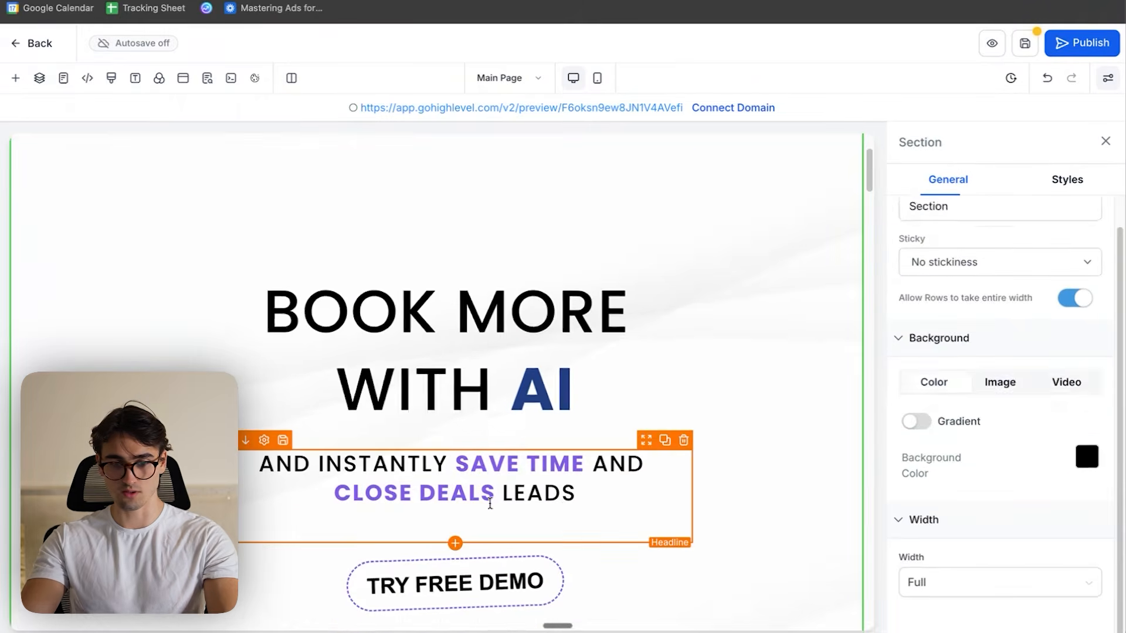
{"action": "left_click", "coordinate": [336, 492]}
{"action": "left_click_drag", "start_coordinate": [336, 492], "coordinate": [482, 499]}
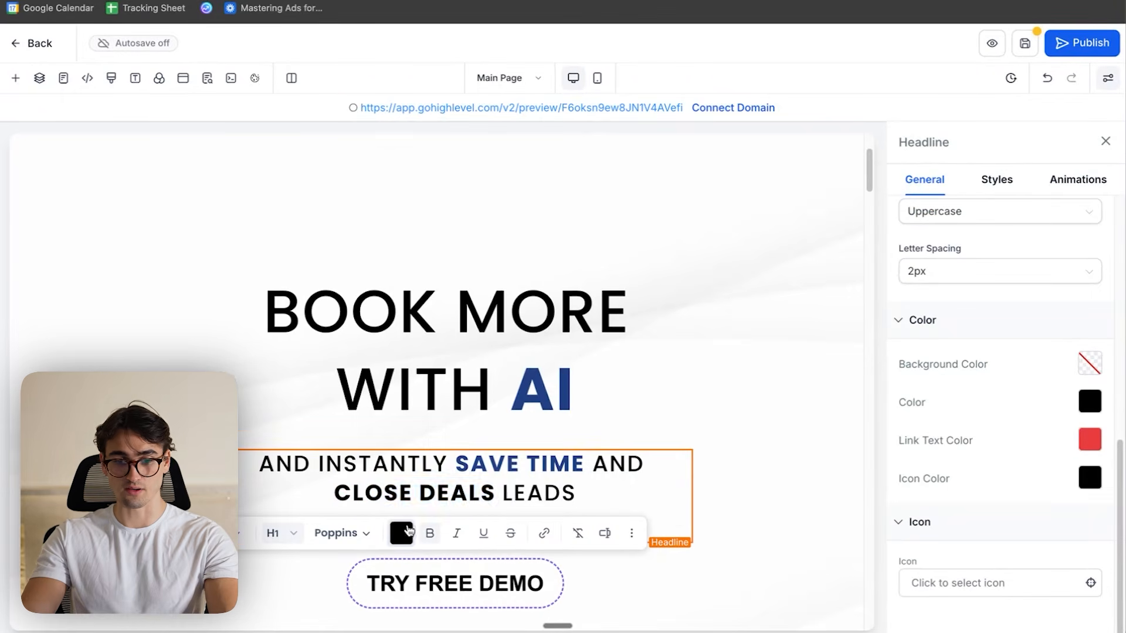
{"action": "left_click", "coordinate": [401, 533]}
{"action": "scroll", "coordinate": [530, 411], "scroll_direction": "down", "scroll_amount": 2}
{"action": "left_click", "coordinate": [551, 500]}
- Set the dashed border colour of the AI DEMO button to the custom blue #214083
{"action": "left_click", "coordinate": [748, 378]}
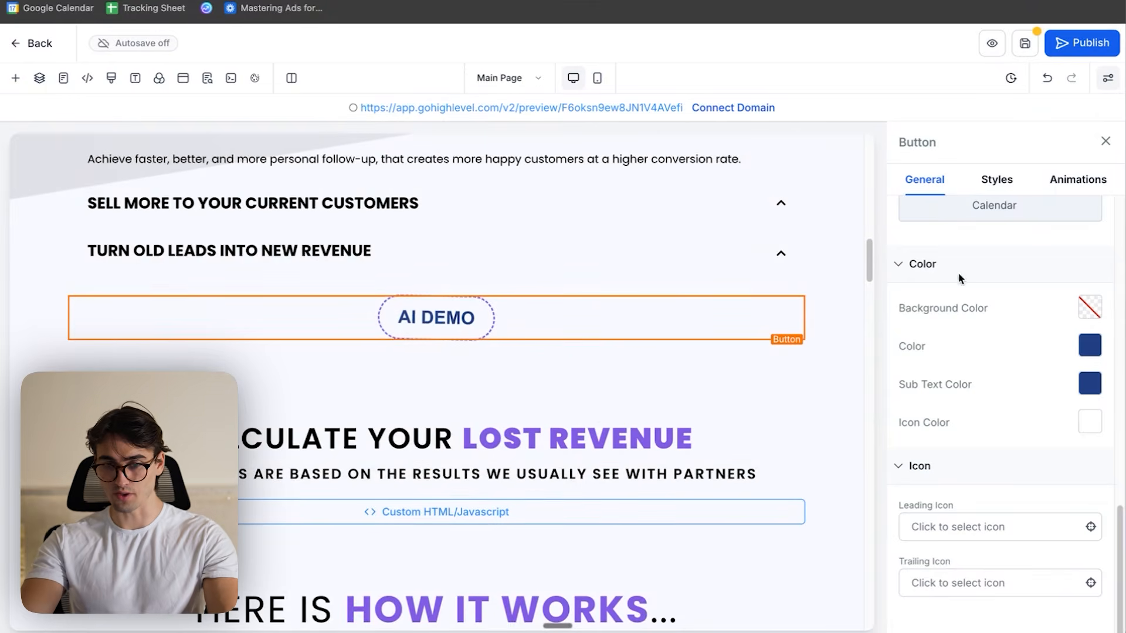
{"action": "left_click", "coordinate": [1072, 185]}
{"action": "left_click", "coordinate": [996, 180]}
{"action": "scroll", "coordinate": [1031, 396], "scroll_direction": "down", "scroll_amount": 5}
{"action": "scroll", "coordinate": [1041, 394], "scroll_direction": "up", "scroll_amount": 5}
{"action": "left_click", "coordinate": [1089, 462]}
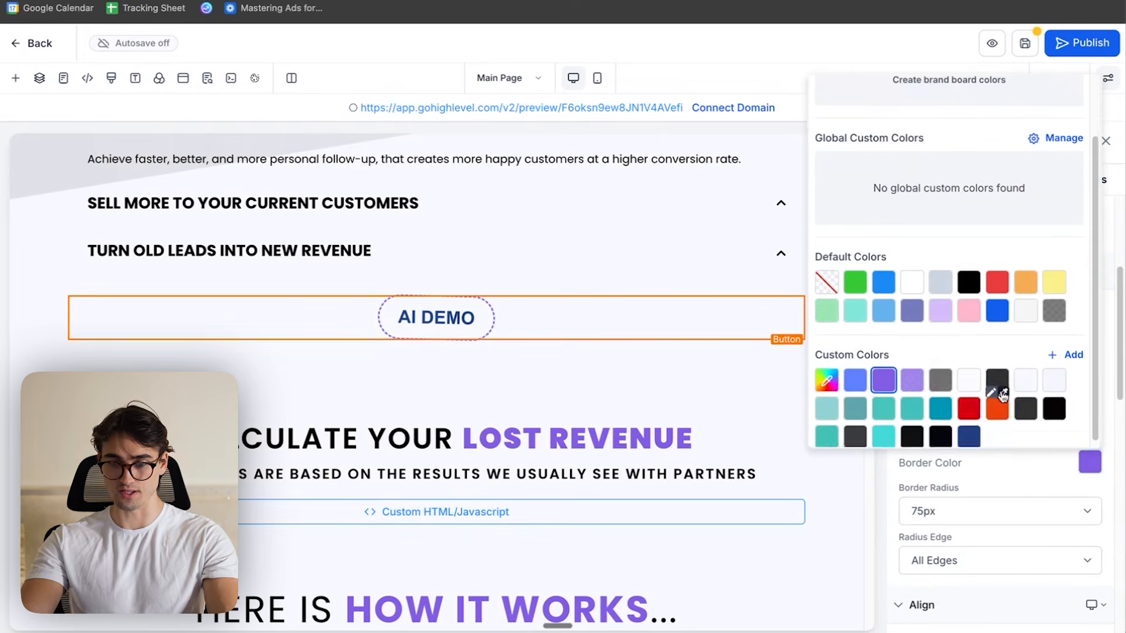
{"action": "left_click", "coordinate": [969, 431]}
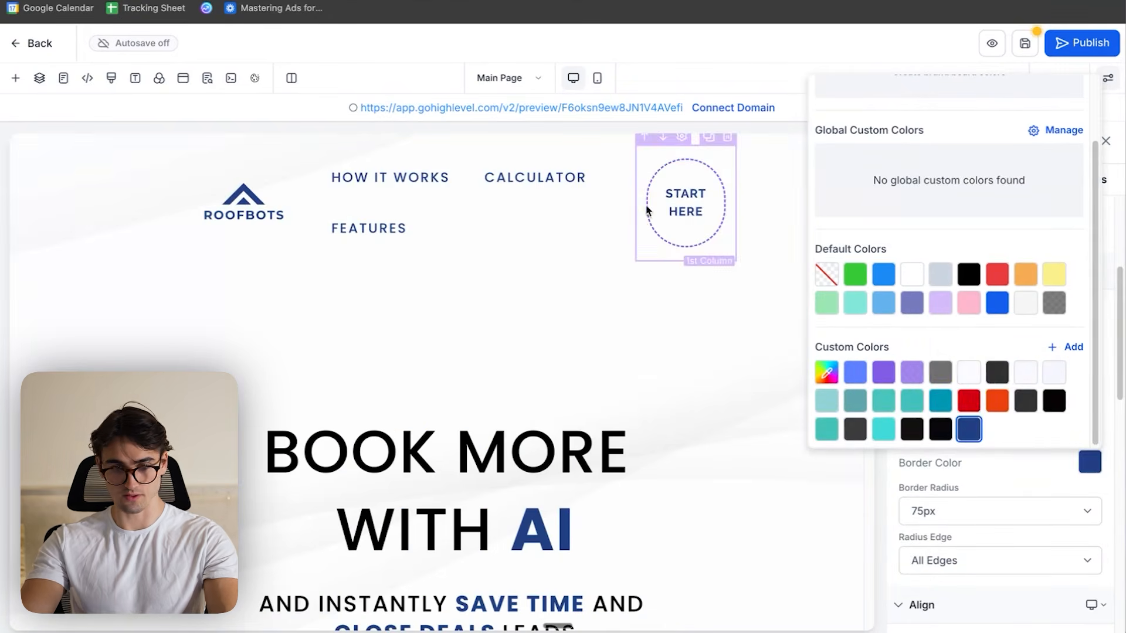
- Carry the custom blue over to the START HERE button's border and the words HOW IT WORKS, and select the number 1 image
{"action": "left_click", "coordinate": [686, 202]}
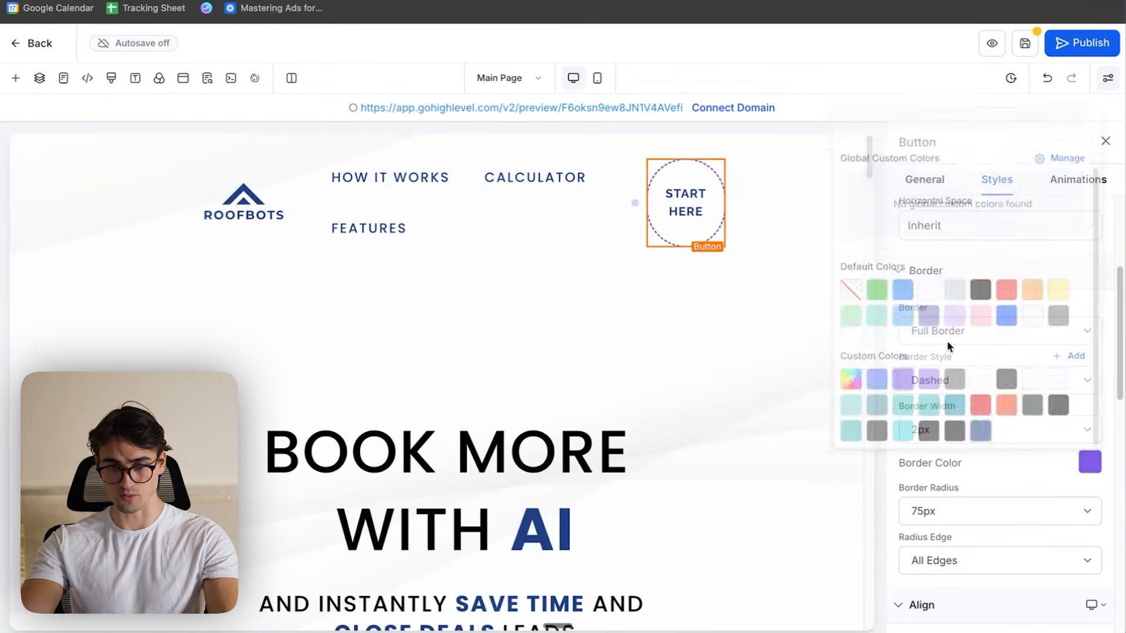
{"action": "scroll", "coordinate": [1064, 413], "scroll_direction": "down", "scroll_amount": 1}
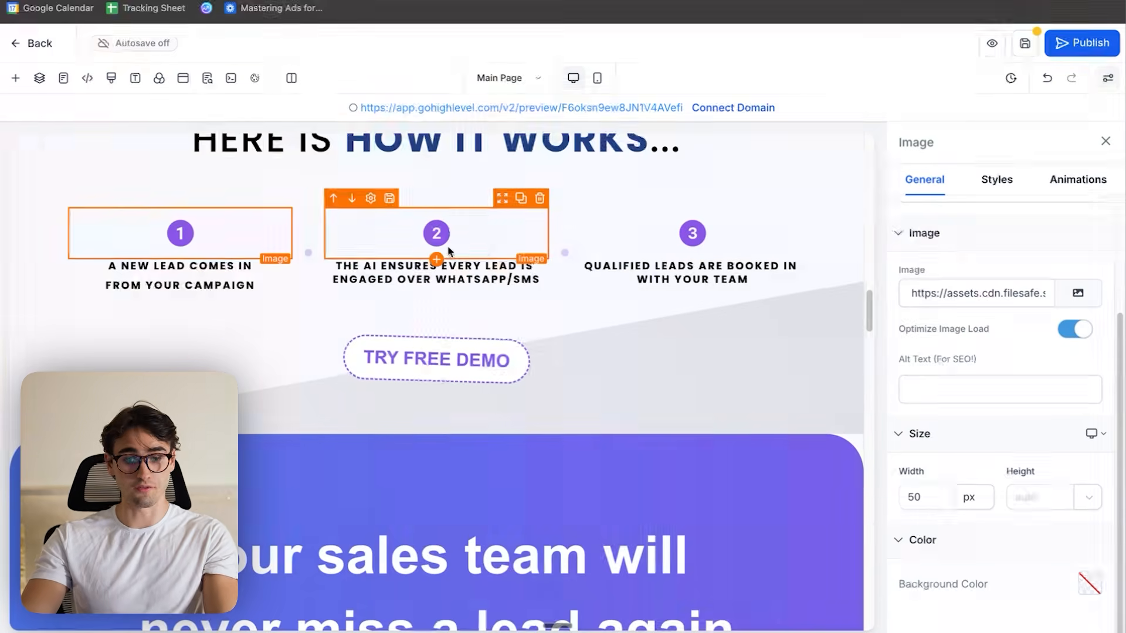
{"action": "scroll", "coordinate": [485, 370], "scroll_direction": "up", "scroll_amount": 3}
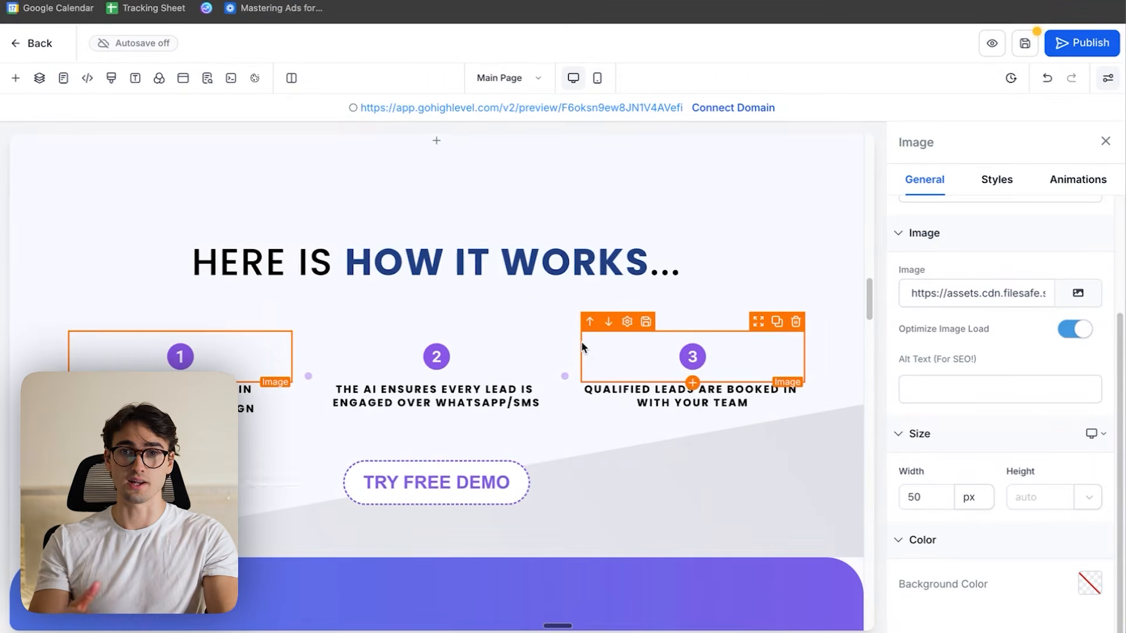
- Switch to the Canva logo design and duplicate the ROOFBOTS logo page
{"action": "key", "text": "ctrl+Up"}
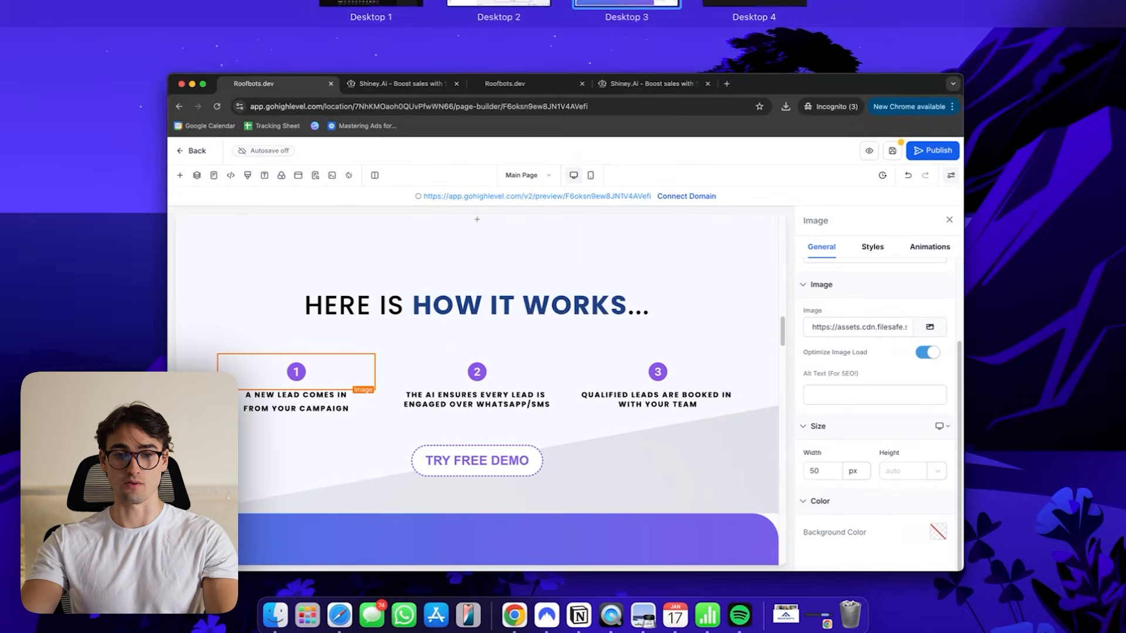
{"action": "key", "text": "ctrl+Up"}
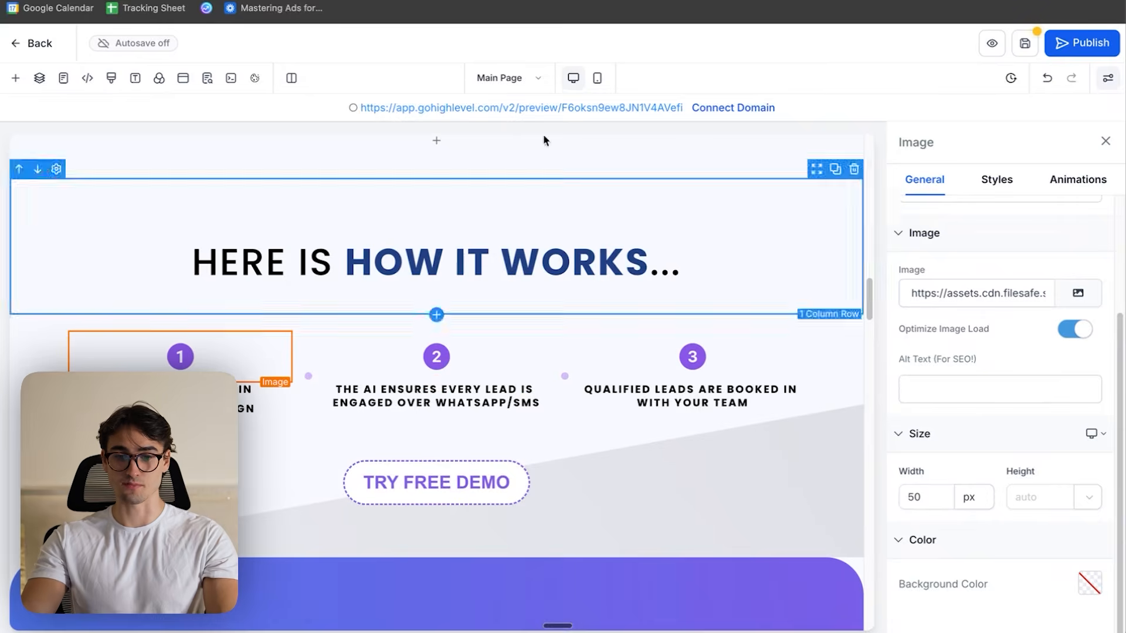
{"action": "key", "text": "ctrl+Up"}
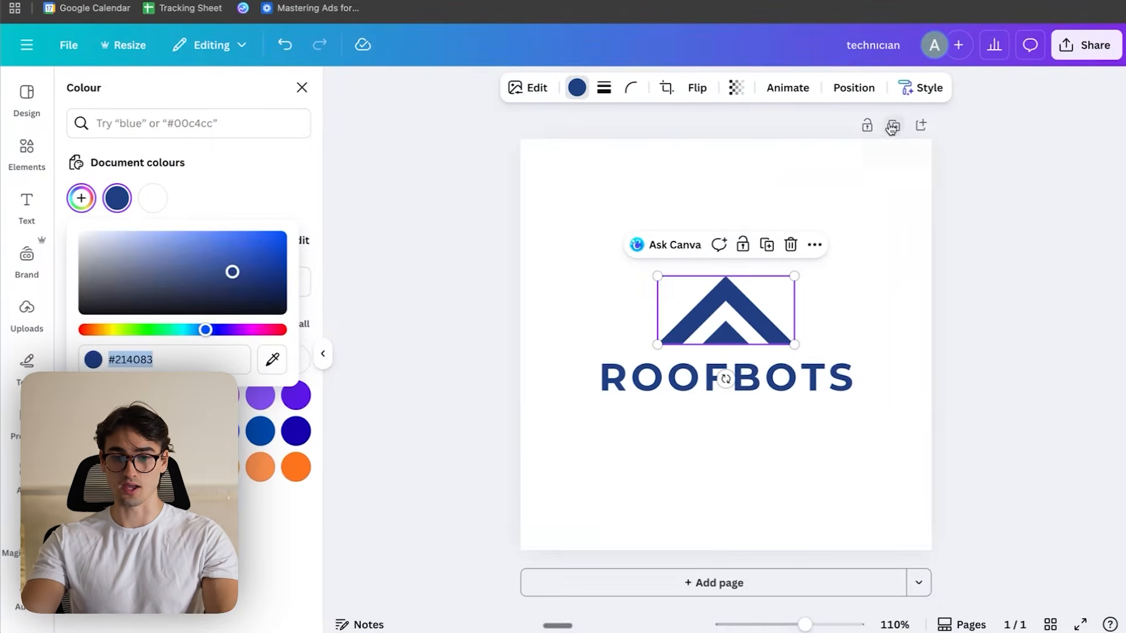
{"action": "left_click", "coordinate": [891, 127]}
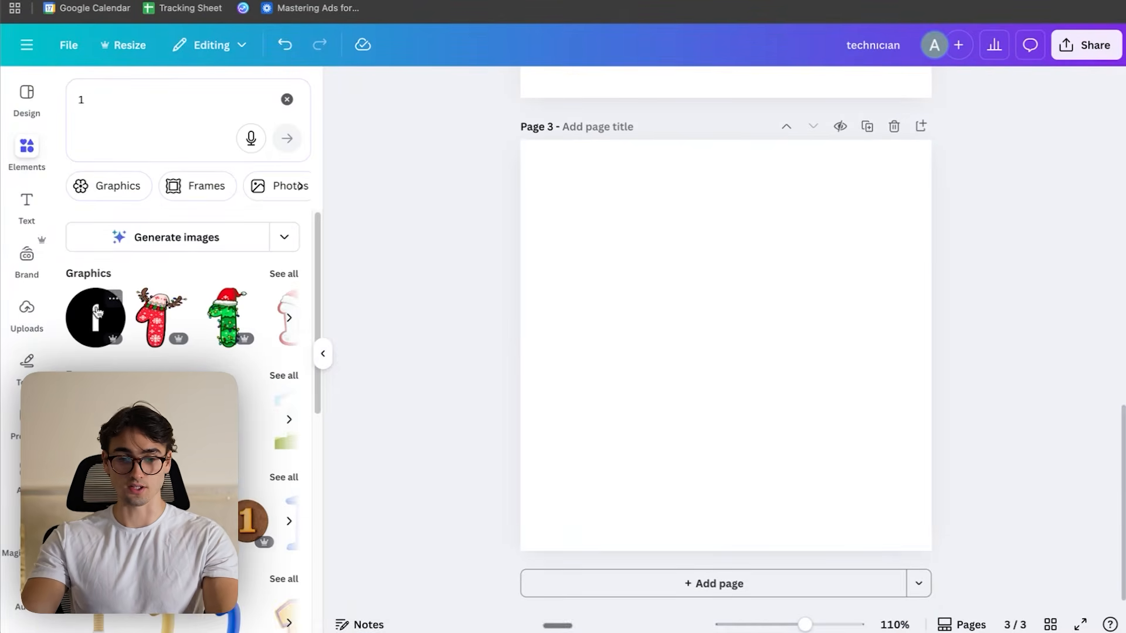
- Add the black circled number 1 graphic to page 3 and enlarge it in the middle of the canvas
{"action": "left_click", "coordinate": [96, 317]}
{"action": "left_click_drag", "start_coordinate": [806, 428], "coordinate": [846, 467]}
{"action": "mouse_move", "coordinate": [778, 402]}
{"action": "left_mouse_down"}
{"action": "mouse_move", "coordinate": [759, 367]}
{"action": "mouse_move", "coordinate": [768, 383]}
{"action": "left_mouse_up"}
{"action": "left_click_drag", "start_coordinate": [828, 448], "coordinate": [890, 510]}
{"action": "left_click_drag", "start_coordinate": [802, 421], "coordinate": [772, 388]}
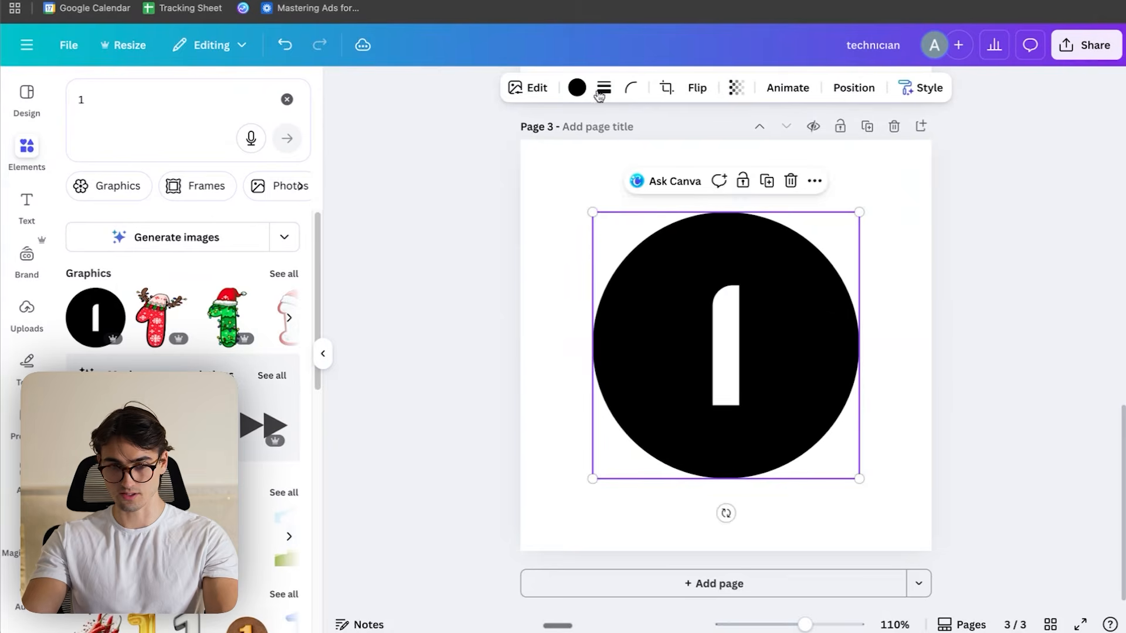
- Change the circled number 1 graphic from black to the logo's document blue
{"action": "left_click", "coordinate": [577, 88]}
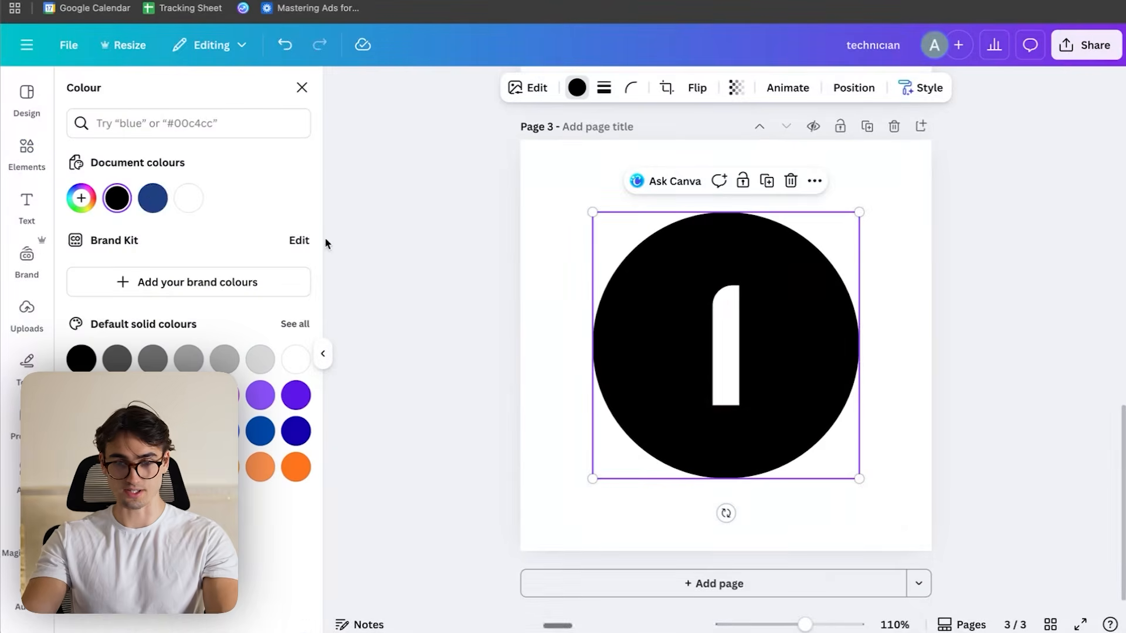
{"action": "left_click", "coordinate": [164, 200]}
{"action": "key", "text": "Escape"}
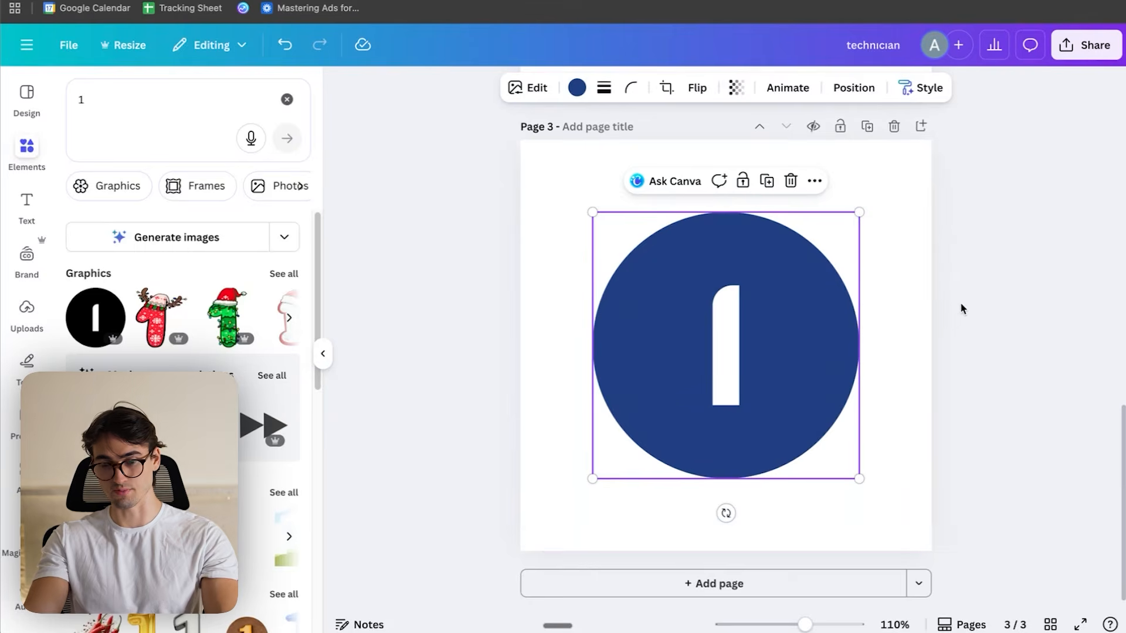
- Duplicate the number 1 page, search the graphics for 2 and add the black circled 2 to the new page
{"action": "left_click", "coordinate": [864, 126]}
{"action": "double_click", "coordinate": [162, 105]}
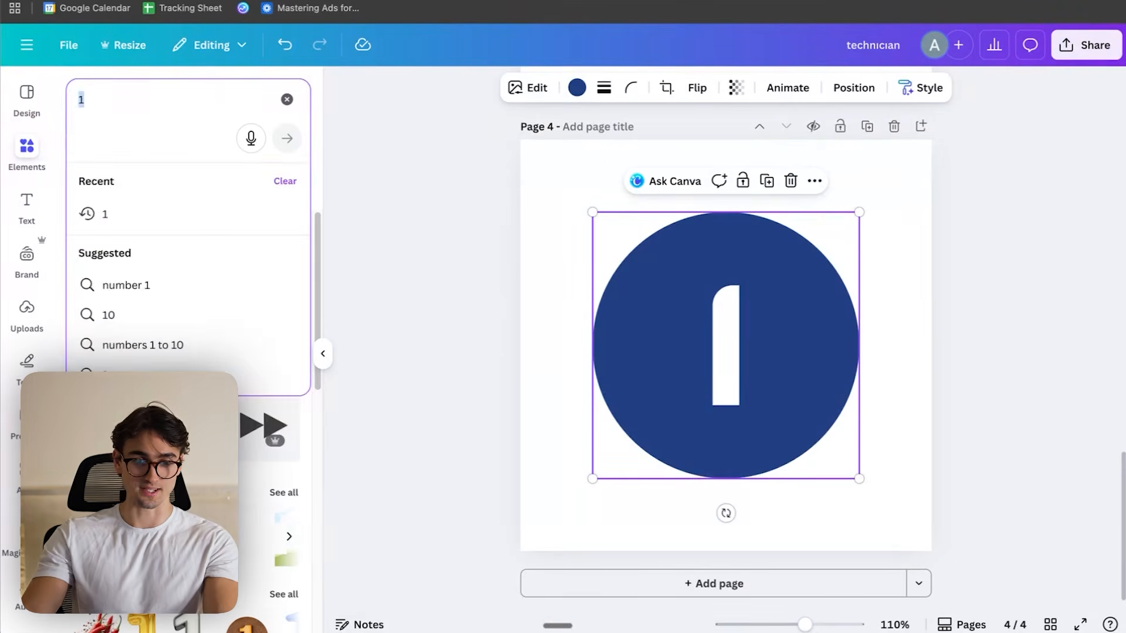
{"action": "type", "text": "2"}
{"action": "key", "text": "Return"}
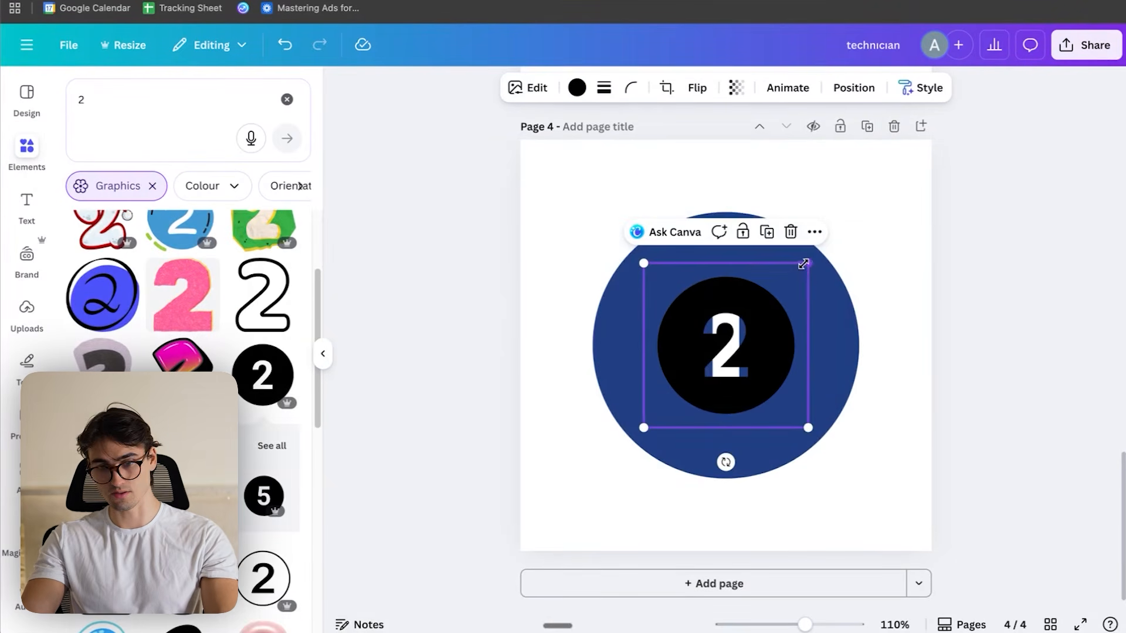
- Enlarge and centre the circled 2, recolour it in the logo's blue and remove the old number 1 graphic beneath it
{"action": "left_click_drag", "start_coordinate": [803, 265], "coordinate": [912, 159]}
{"action": "left_click_drag", "start_coordinate": [814, 314], "coordinate": [716, 377]}
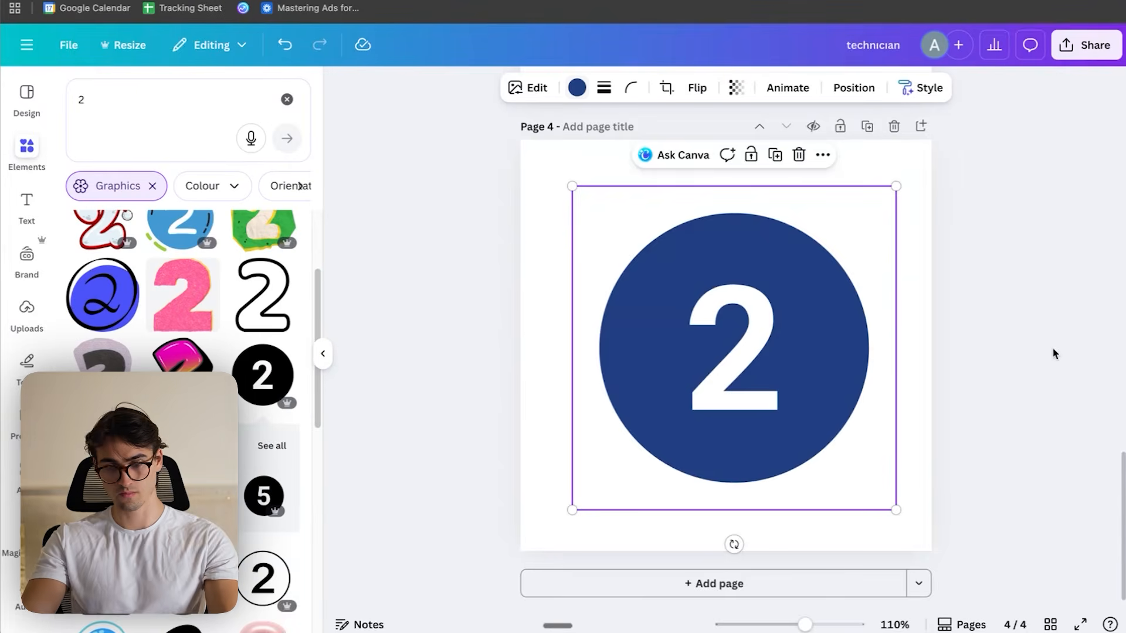
{"action": "left_click", "coordinate": [1005, 397]}
- Duplicate the number 2 page, turn the copy into a blue circled 3, and swap page 3's graphic for a matching circled 1
{"action": "left_click", "coordinate": [867, 126]}
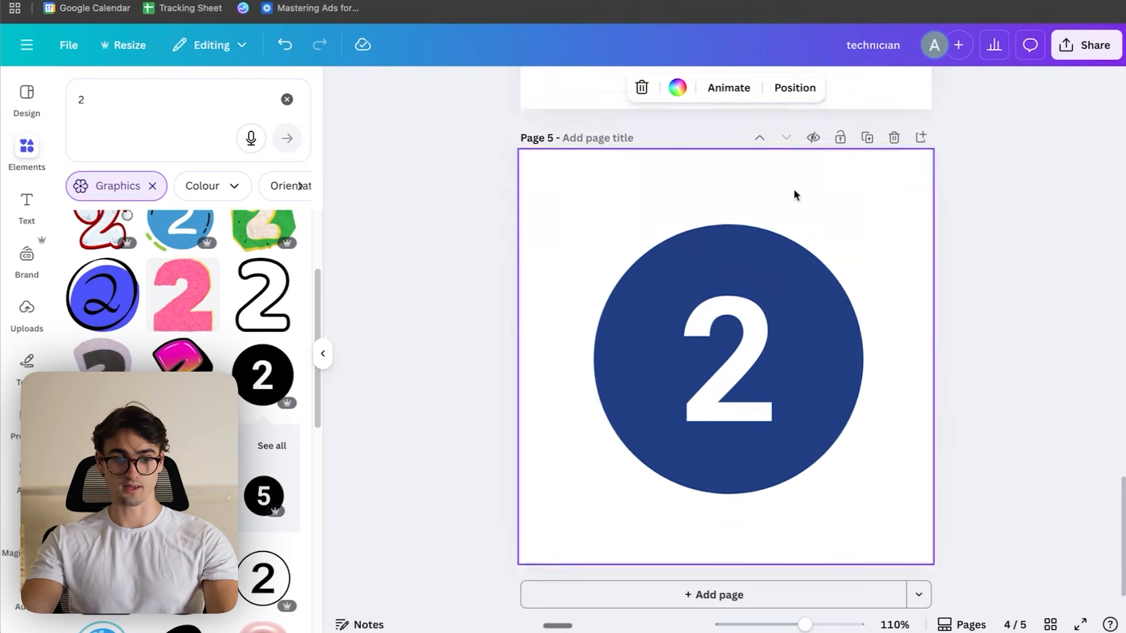
{"action": "double_click", "coordinate": [174, 103]}
{"action": "type", "text": "3"}
{"action": "key", "text": "Return"}
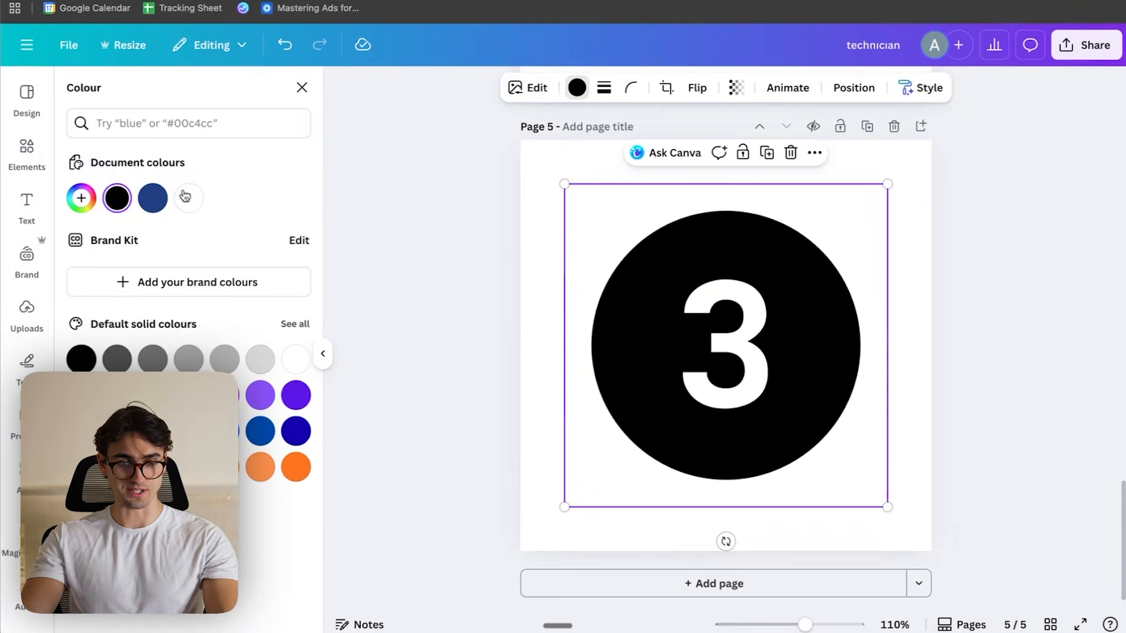
{"action": "left_click", "coordinate": [153, 193]}
{"action": "left_click", "coordinate": [1015, 259]}
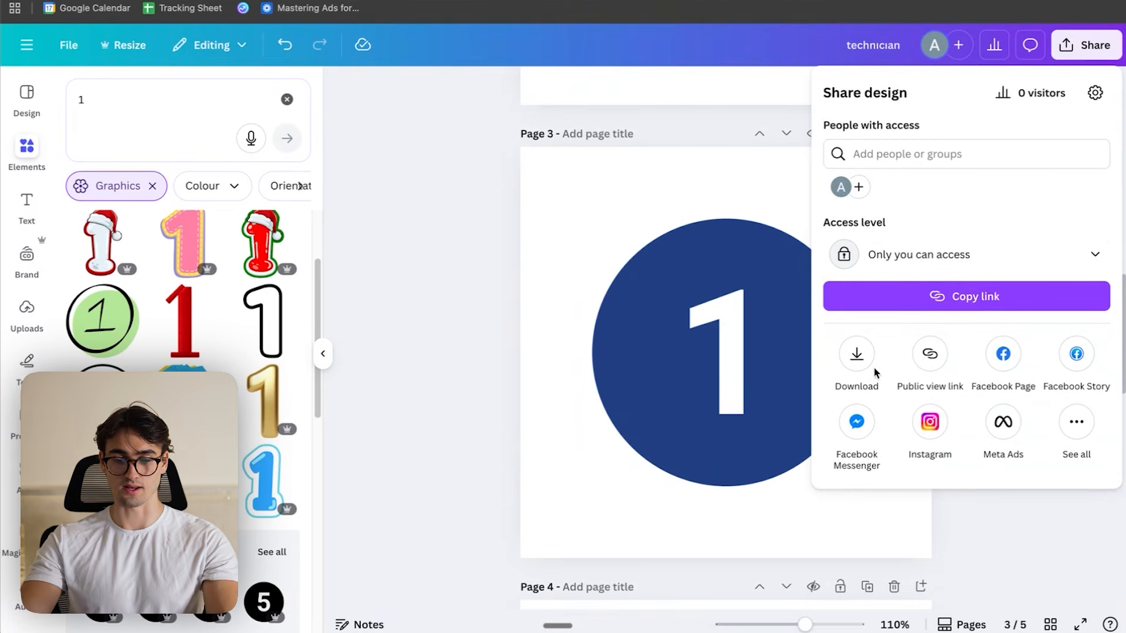
- Set up a PNG download of the design limited to pages 3–5, the three number icons
{"action": "left_click", "coordinate": [854, 356]}
{"action": "left_click", "coordinate": [944, 354]}
{"action": "scroll", "coordinate": [877, 469], "scroll_direction": "down", "scroll_amount": 3}
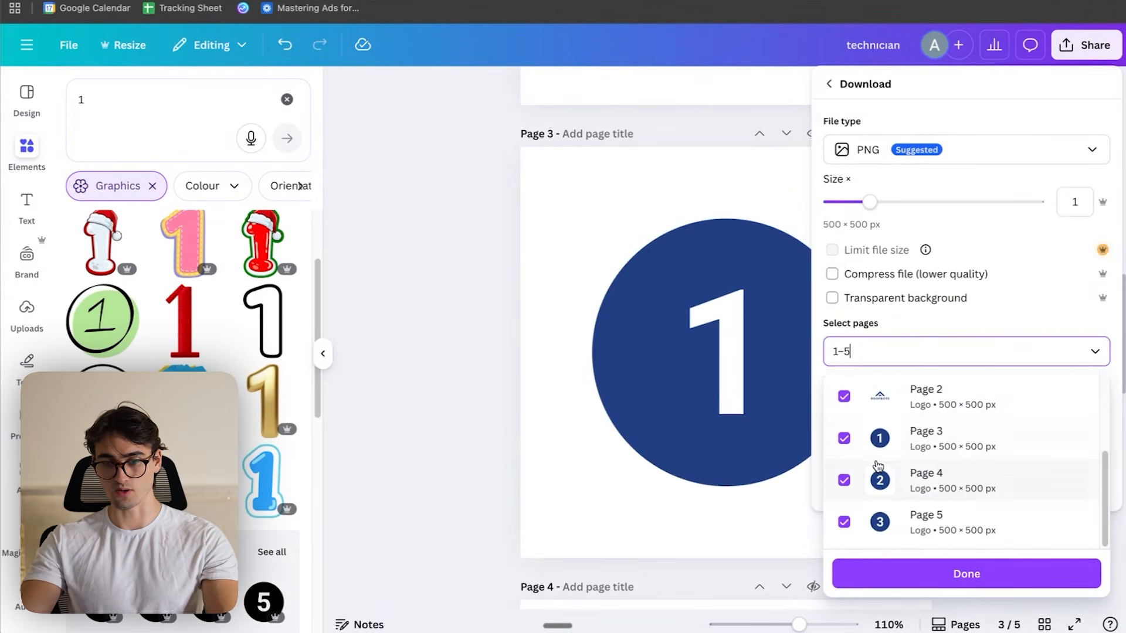
{"action": "scroll", "coordinate": [856, 450], "scroll_direction": "up", "scroll_amount": 2}
{"action": "left_click", "coordinate": [843, 502]}
{"action": "scroll", "coordinate": [938, 446], "scroll_direction": "down", "scroll_amount": 3}
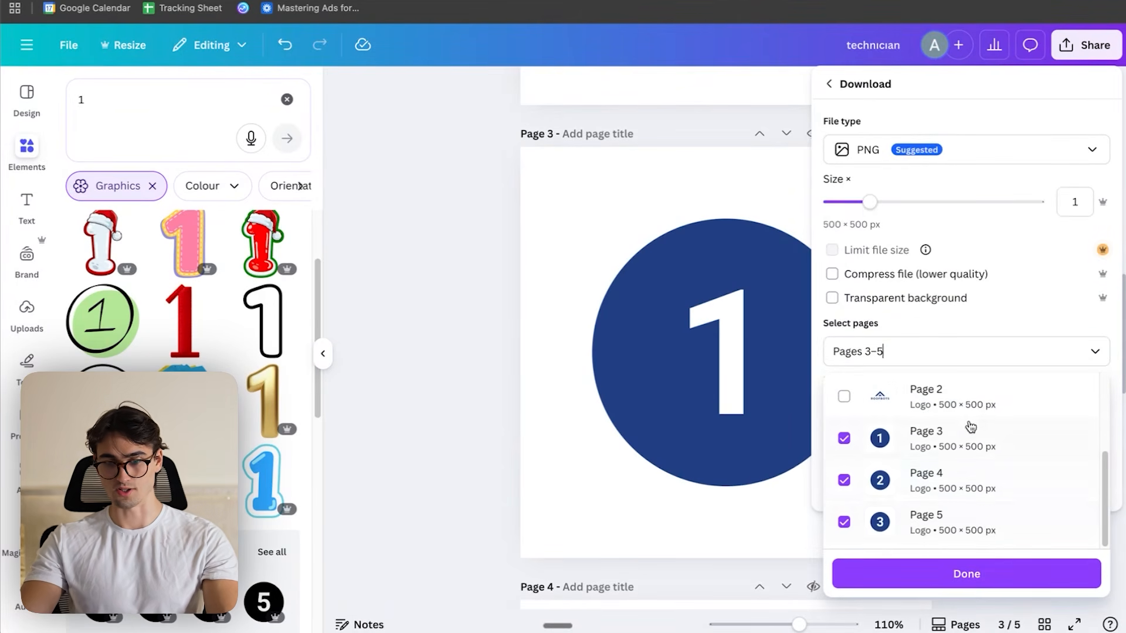
{"action": "left_click", "coordinate": [953, 579]}
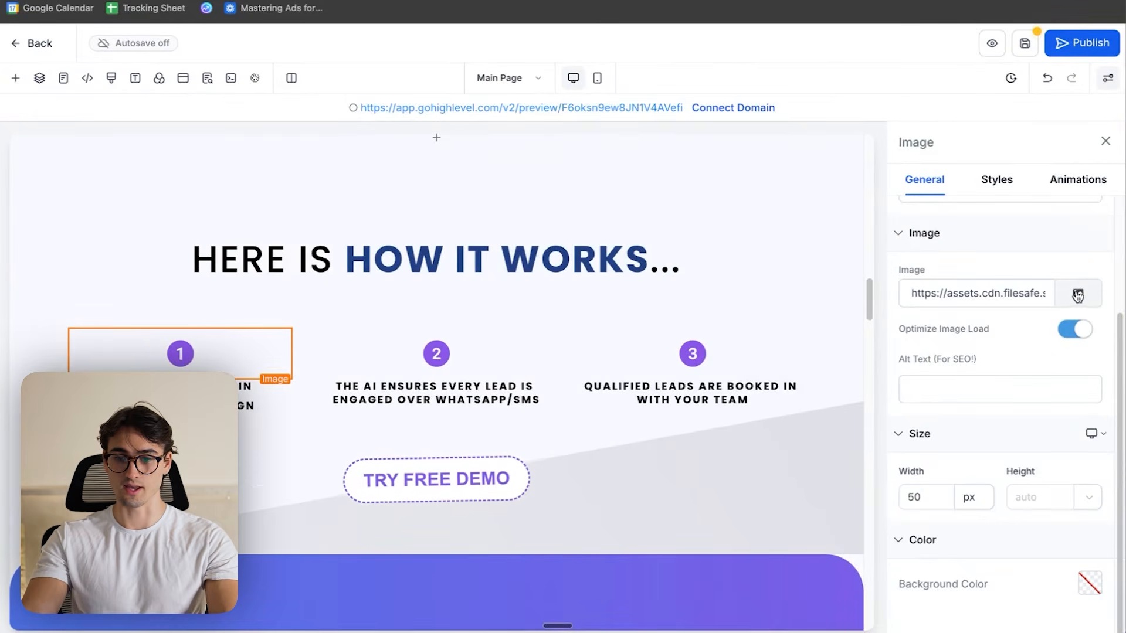
- In the page builder, upload 3-removebg-preview.png to Media Storage and use it for the number 1 image under HERE IS HOW IT WORKS
{"action": "left_click", "coordinate": [1080, 295]}
{"action": "key", "text": "super+space"}
{"action": "key", "text": "Escape"}
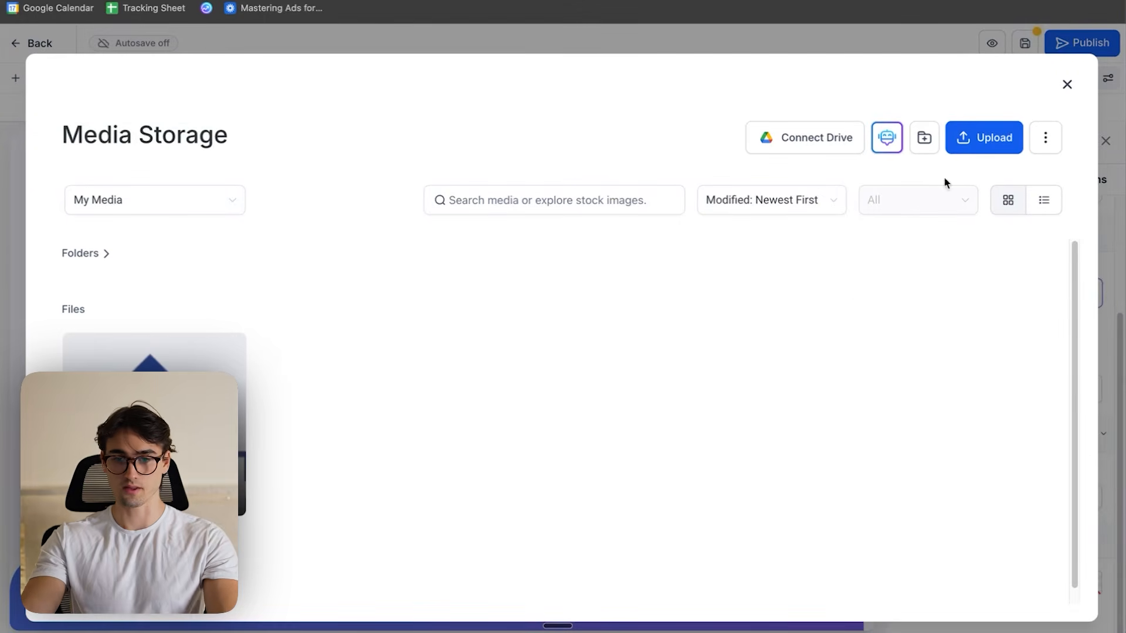
{"action": "left_click", "coordinate": [974, 139]}
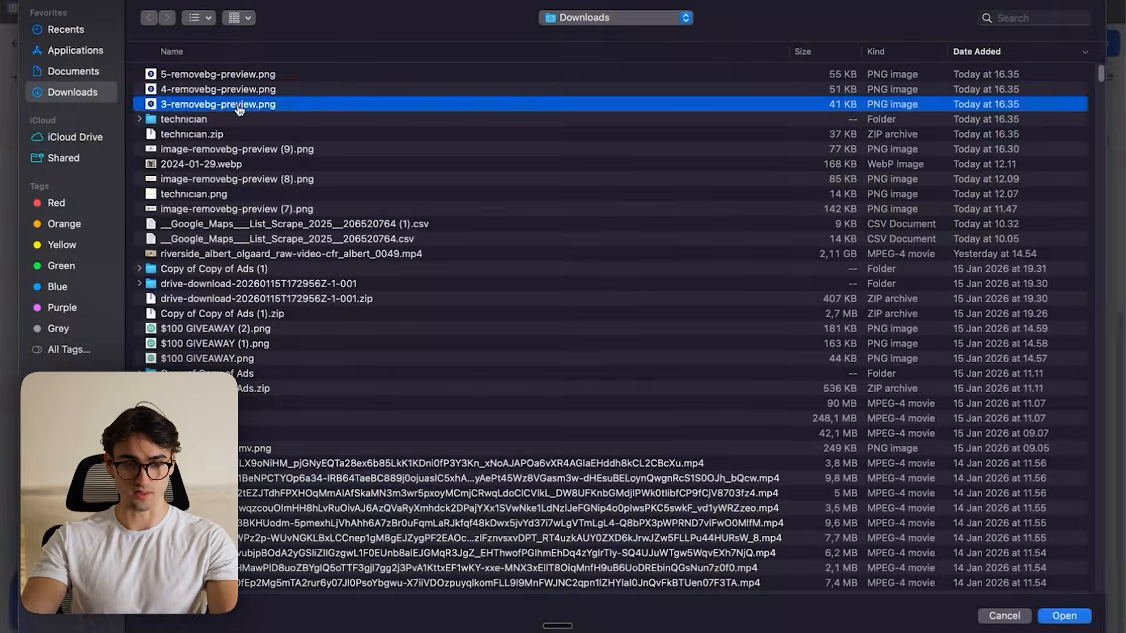
{"action": "double_click", "coordinate": [246, 104]}
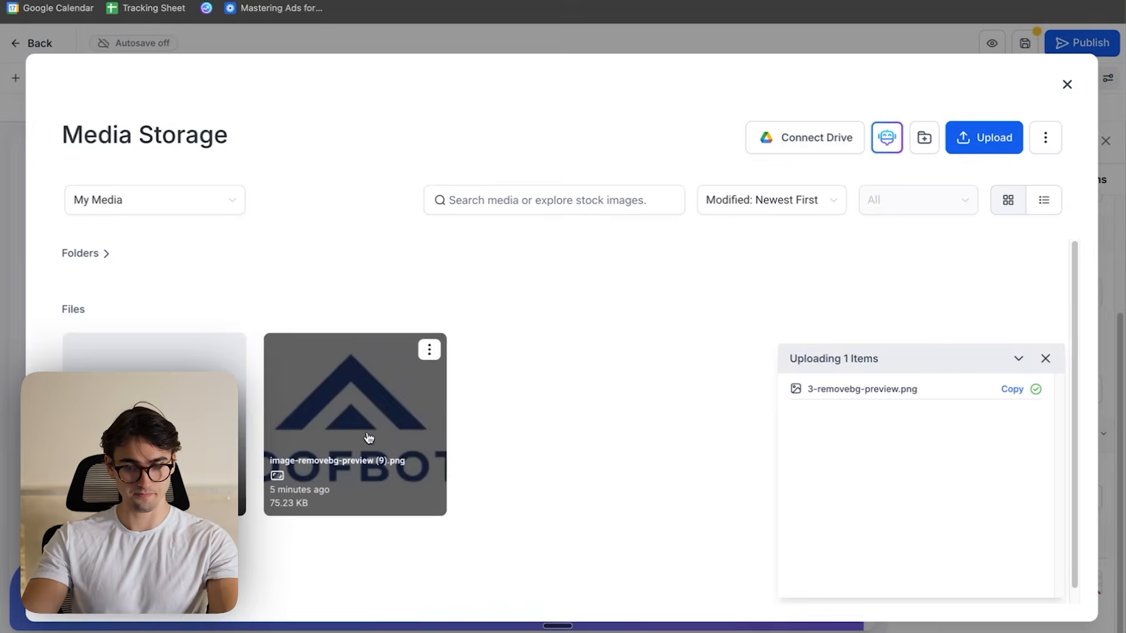
{"action": "left_click", "coordinate": [154, 351]}
{"action": "left_click", "coordinate": [1032, 598]}
- Replace the purple number 2 and 3 images with their blue versions
{"action": "left_click", "coordinate": [505, 353]}
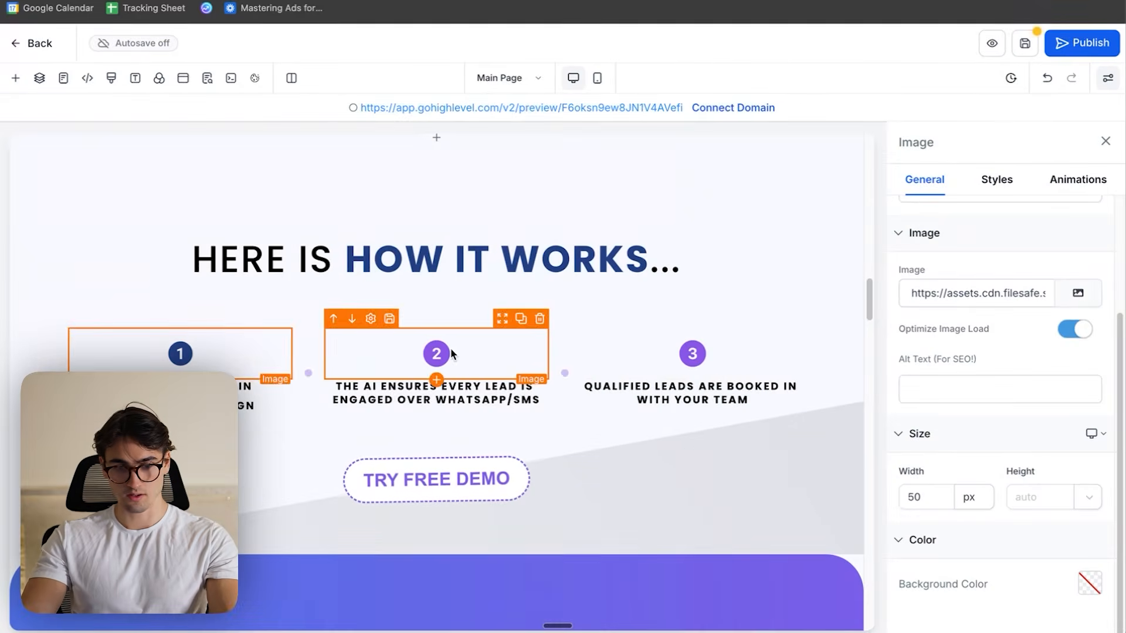
{"action": "left_click", "coordinate": [1078, 293]}
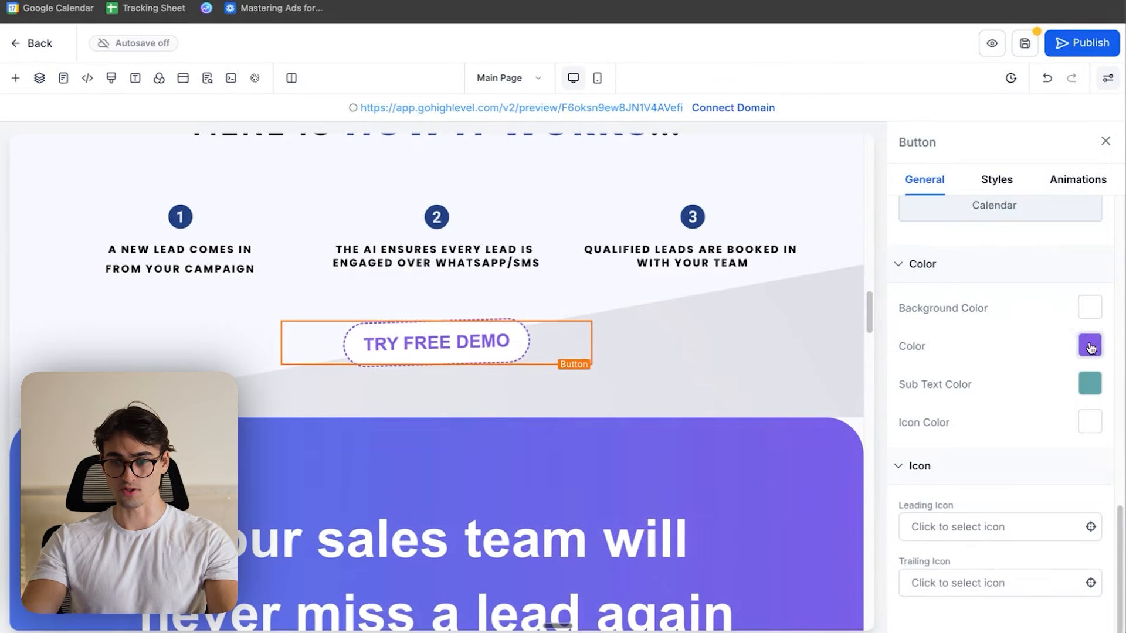
- Set the text colour of the TRY FREE DEMO button below the three steps to the custom blue #214083
{"action": "left_click", "coordinate": [1090, 344]}
{"action": "left_click", "coordinate": [968, 313]}
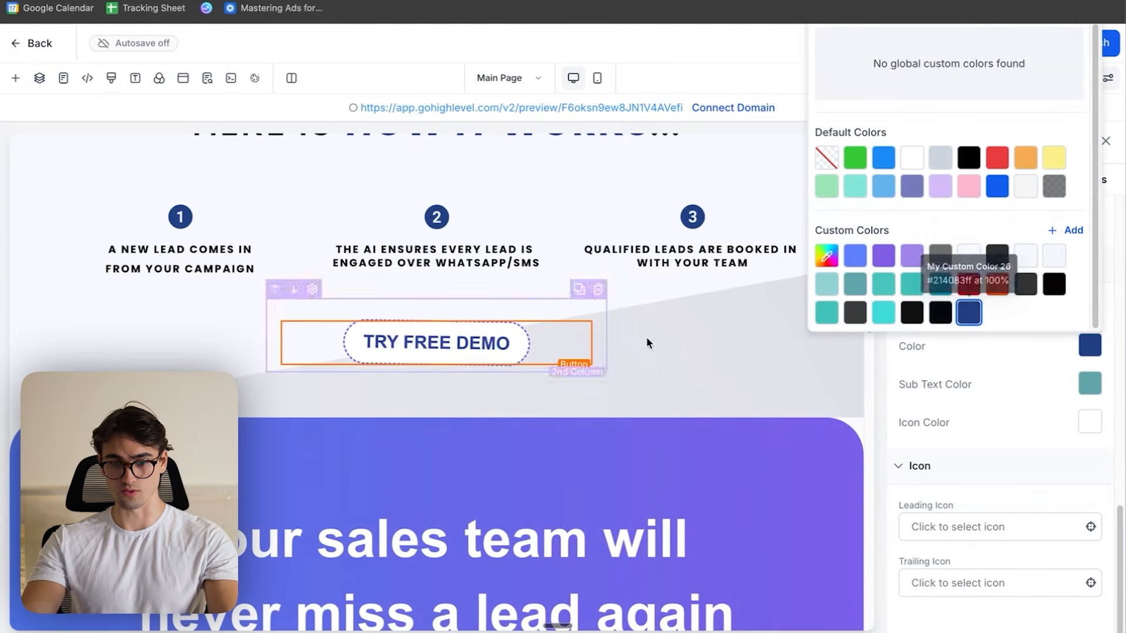
- Set the border colour of the TRY FREE DEMO button below the three steps to the custom blue #214083
{"action": "left_click", "coordinate": [1078, 179]}
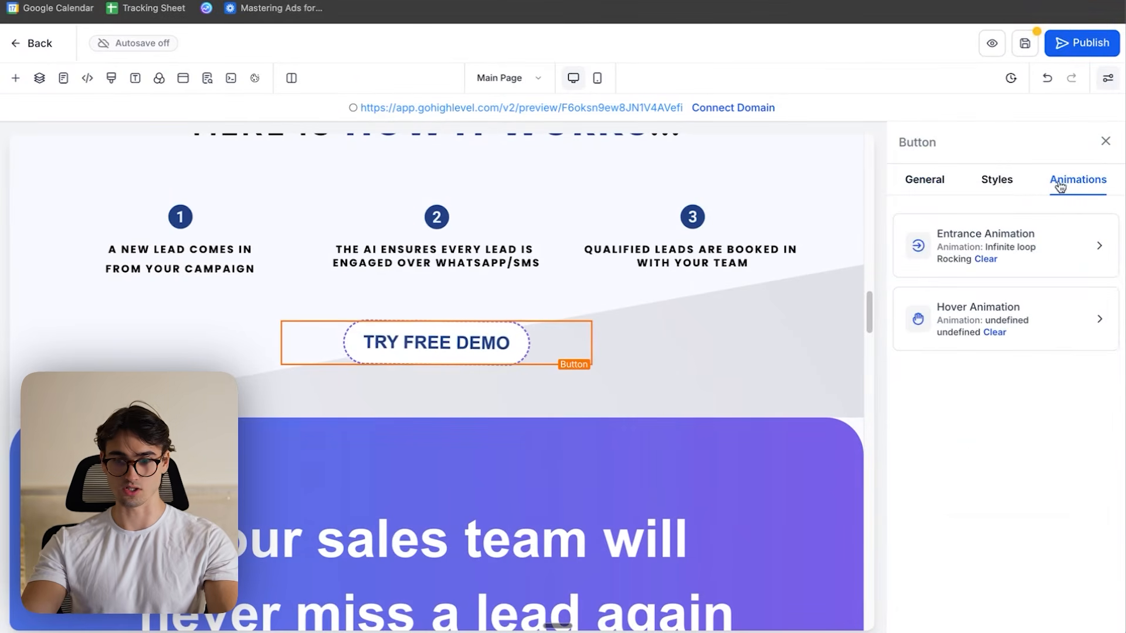
{"action": "left_click", "coordinate": [1004, 185]}
{"action": "scroll", "coordinate": [1052, 346], "scroll_direction": "down", "scroll_amount": 8}
{"action": "scroll", "coordinate": [1090, 375], "scroll_direction": "up", "scroll_amount": 4}
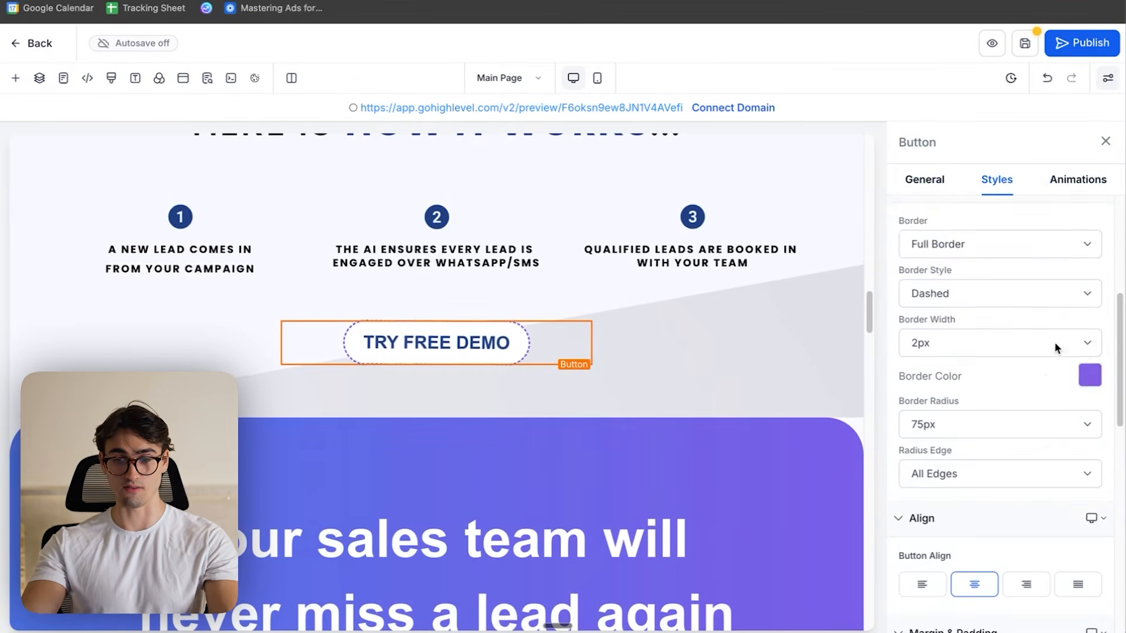
{"action": "left_click", "coordinate": [1096, 376]}
{"action": "scroll", "coordinate": [1001, 359], "scroll_direction": "down", "scroll_amount": 3}
{"action": "left_click", "coordinate": [969, 342]}
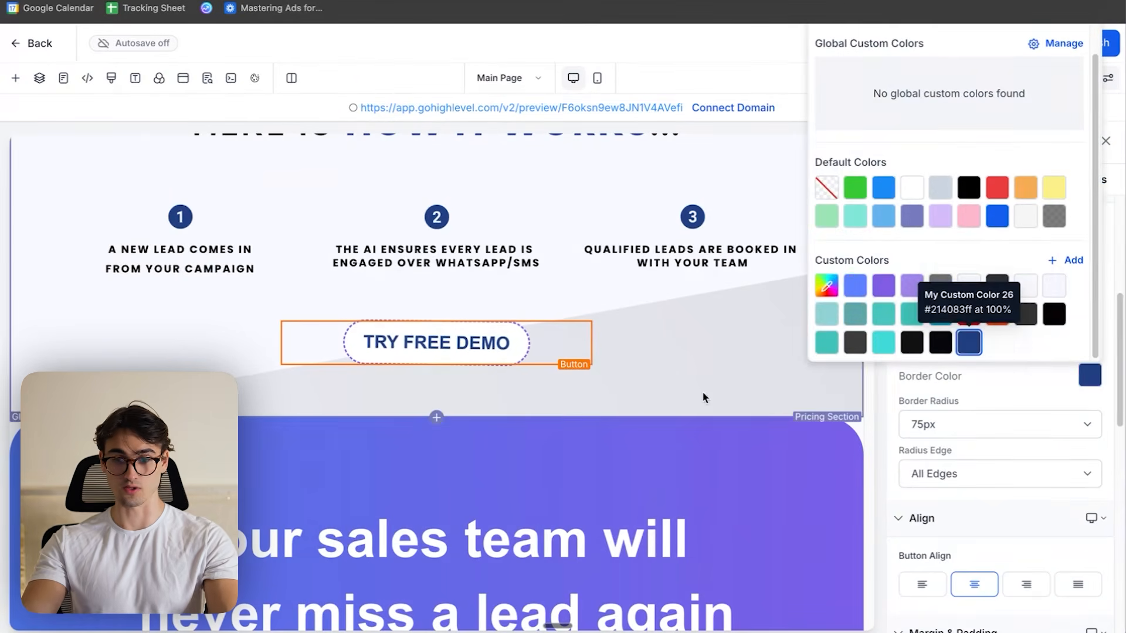
{"action": "left_click", "coordinate": [703, 397]}
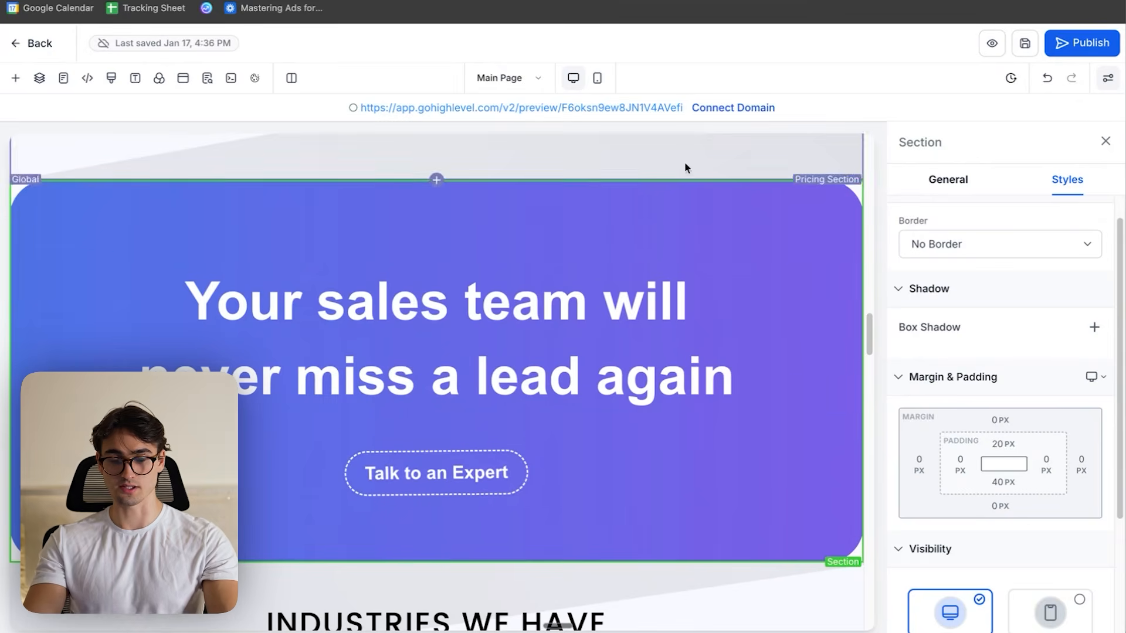
- Switch to Canva and create a blank custom-size design of 1400 × 790 px
{"action": "key", "text": "ctrl+Up"}
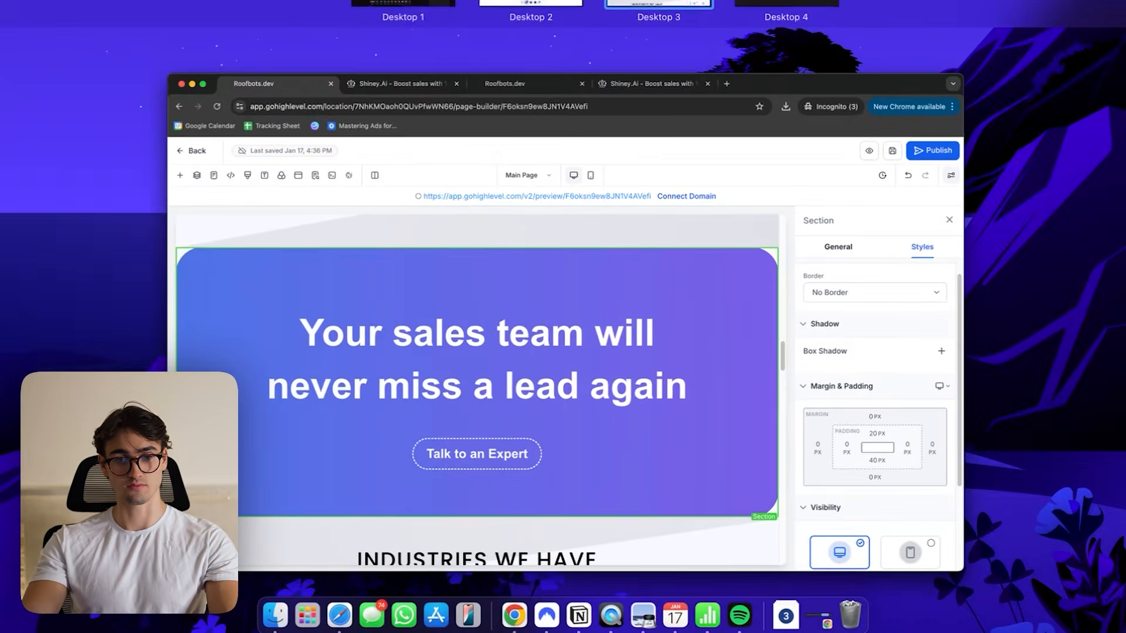
{"action": "left_click", "coordinate": [530, 3]}
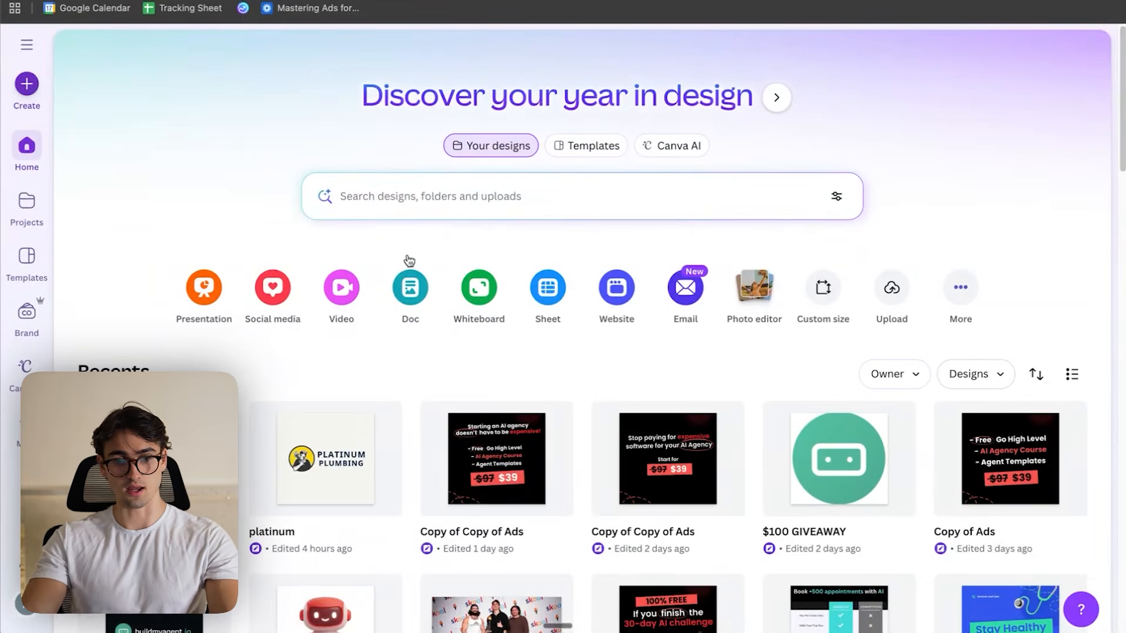
{"action": "left_click", "coordinate": [27, 84]}
{"action": "scroll", "coordinate": [455, 344], "scroll_direction": "down", "scroll_amount": 5}
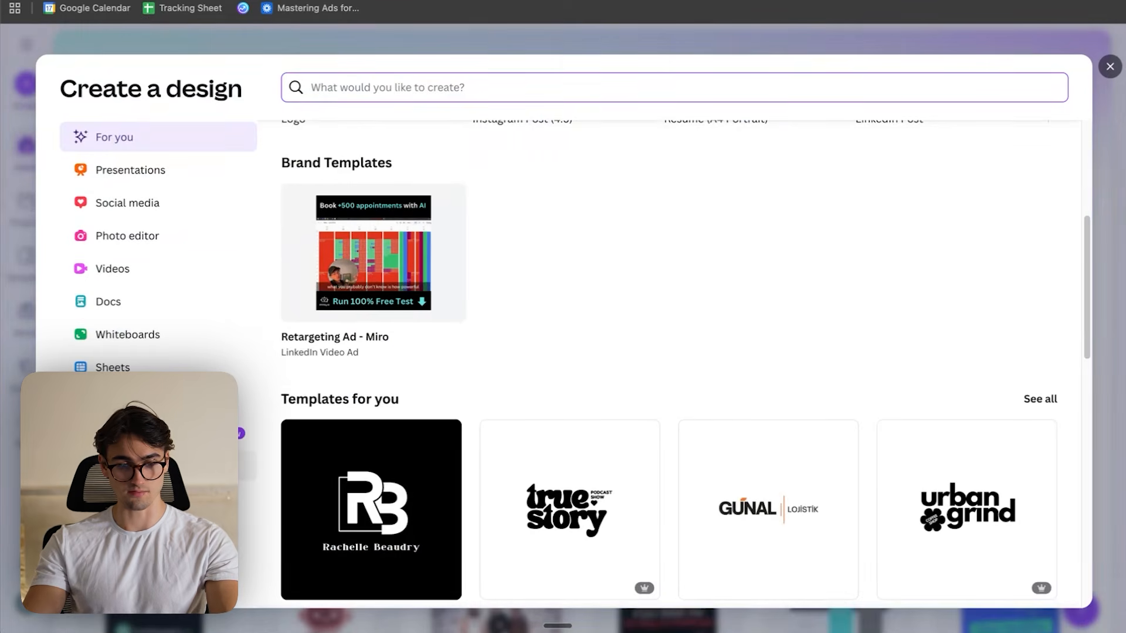
{"action": "left_click", "coordinate": [246, 466]}
{"action": "left_click", "coordinate": [461, 347]}
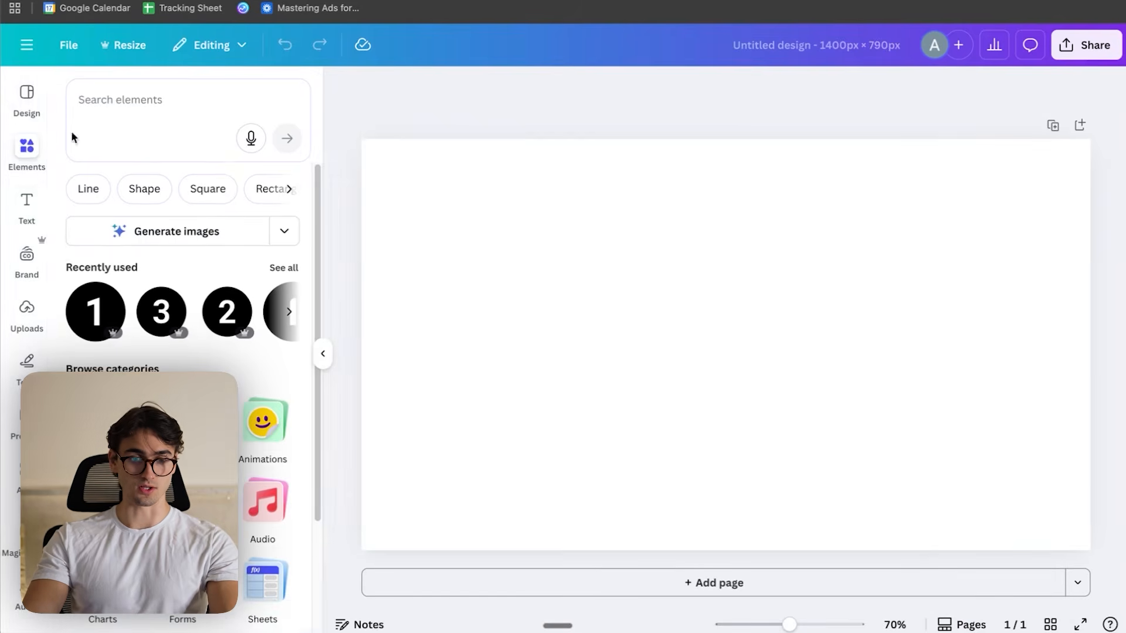
{"action": "left_click", "coordinate": [27, 97]}
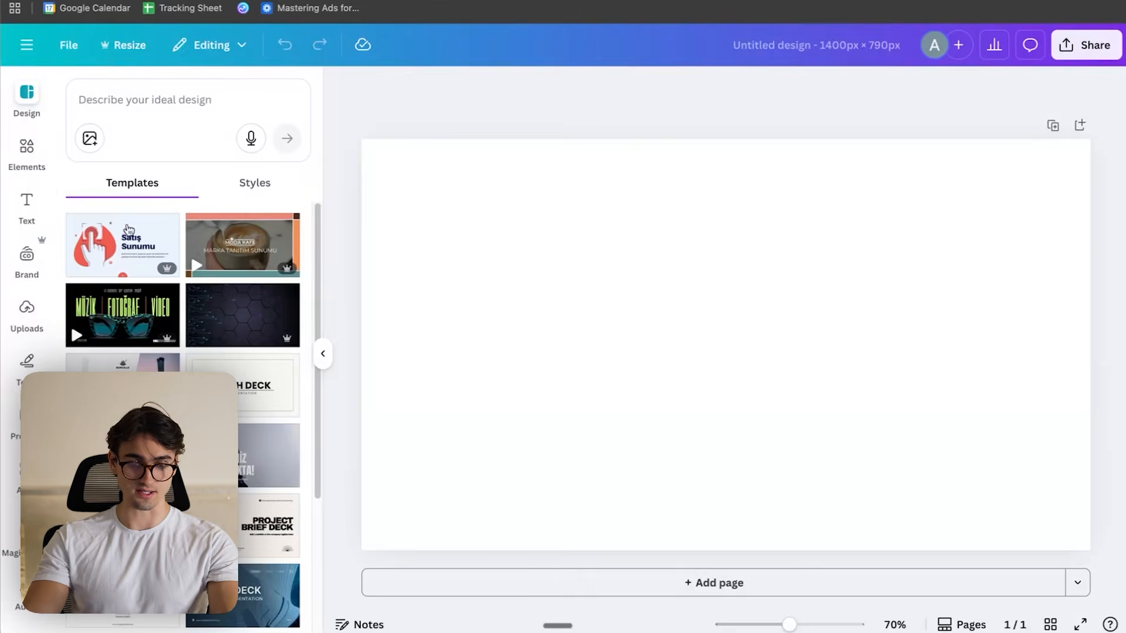
{"action": "left_click", "coordinate": [241, 242]}
{"action": "left_click", "coordinate": [777, 289]}
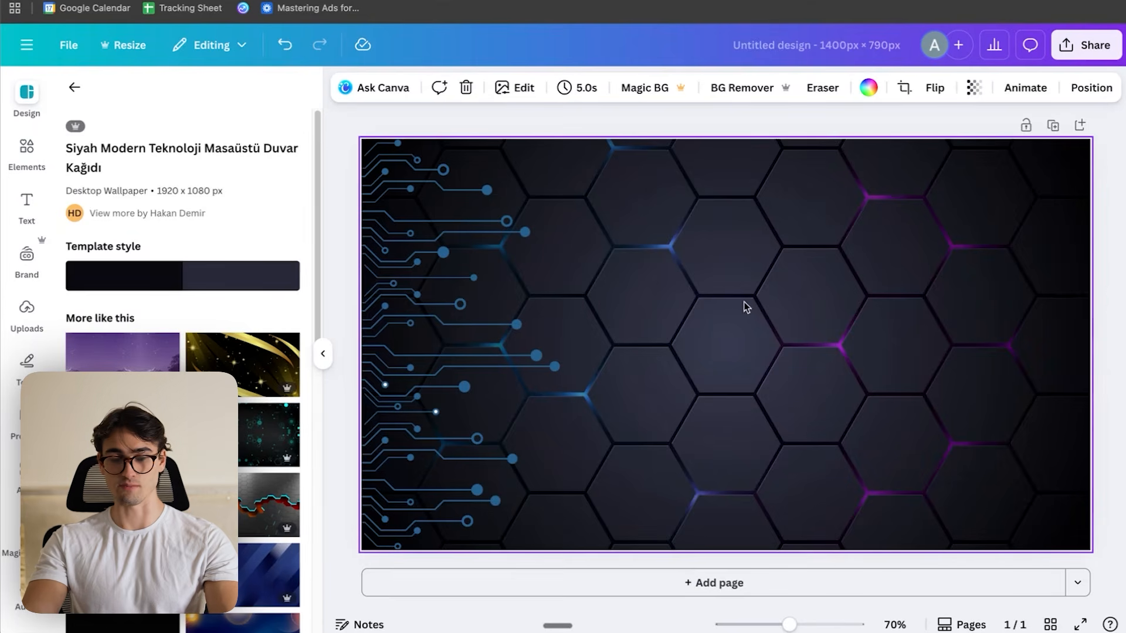
{"action": "left_click", "coordinate": [759, 377]}
{"action": "key", "text": "Delete"}
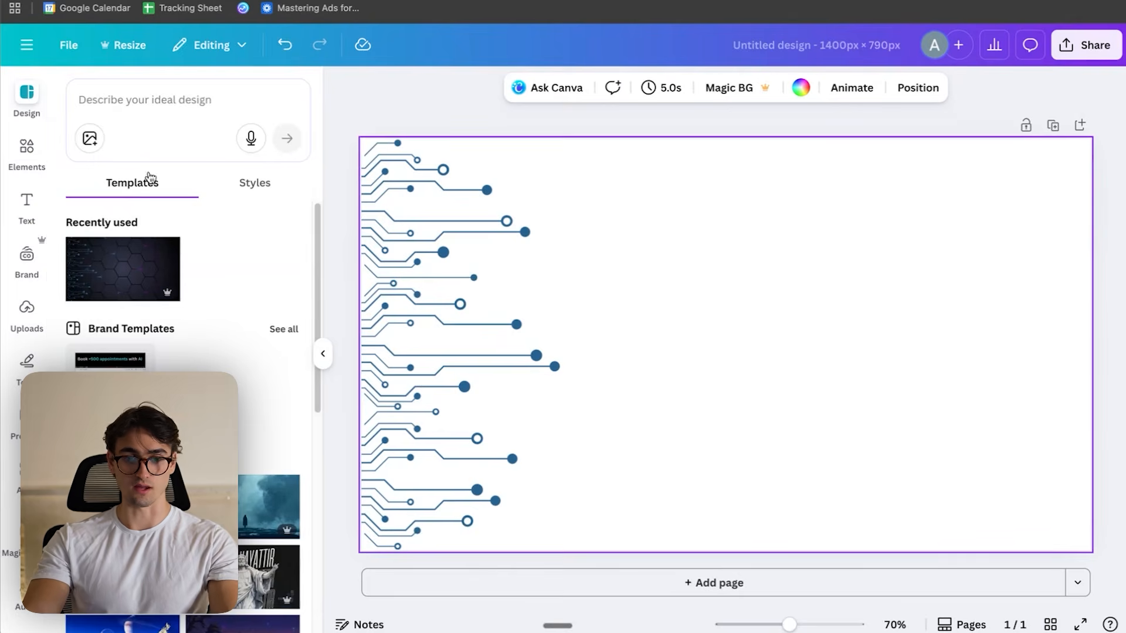
{"action": "left_click", "coordinate": [481, 279]}
{"action": "key", "text": "Delete"}
- Fill the blank page background with the default dark-blue-to-pink gradient
{"action": "left_click", "coordinate": [558, 163]}
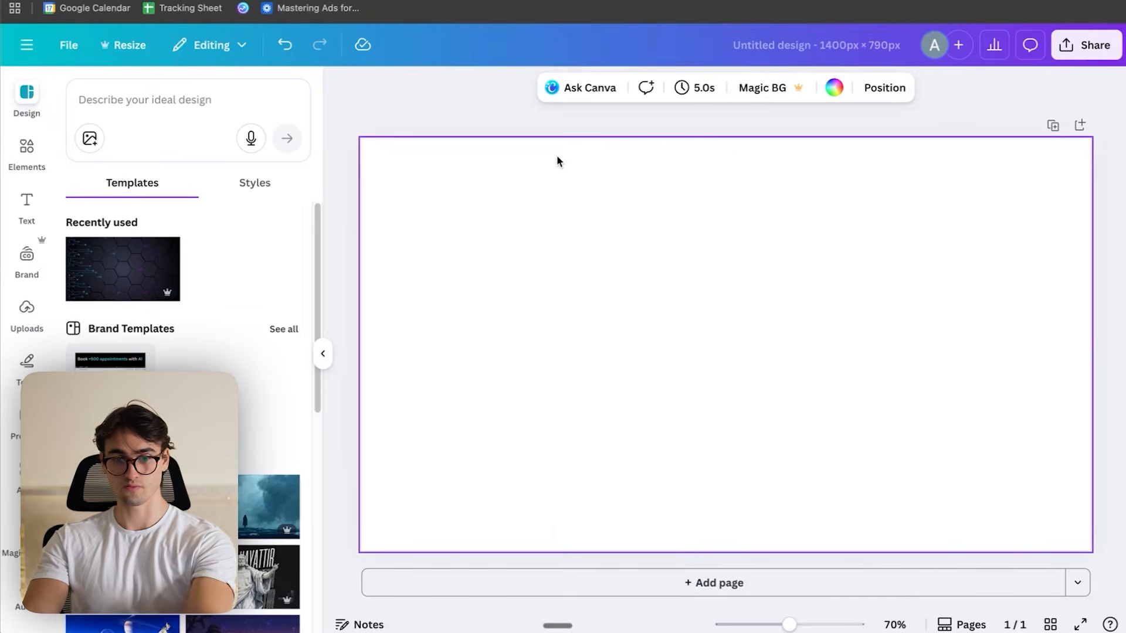
{"action": "left_click", "coordinate": [834, 87]}
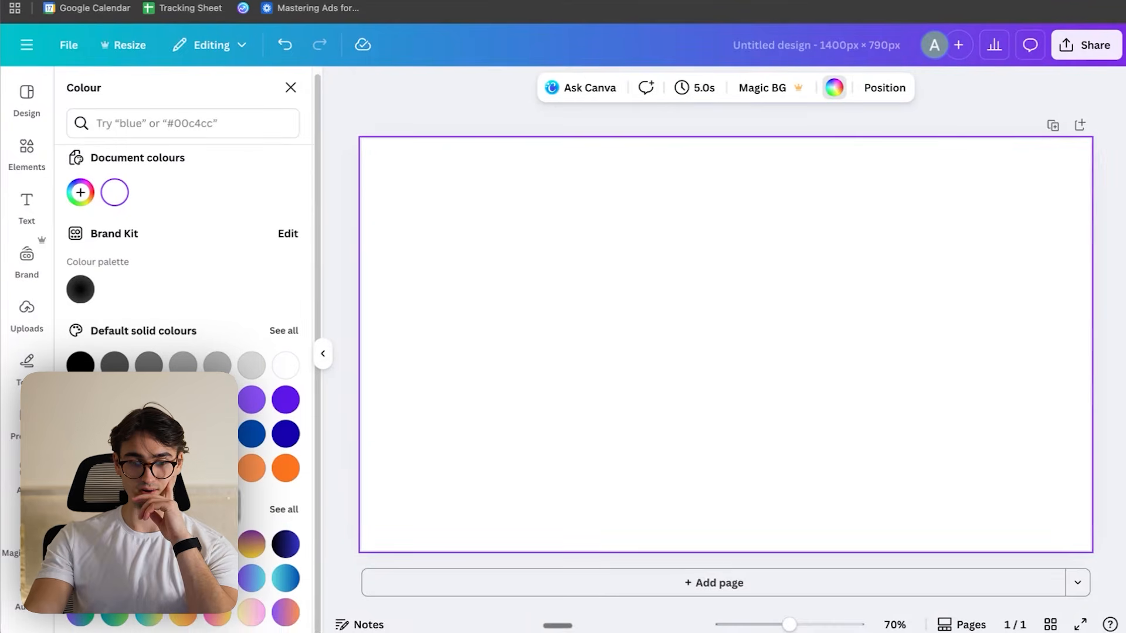
{"action": "left_click", "coordinate": [253, 579]}
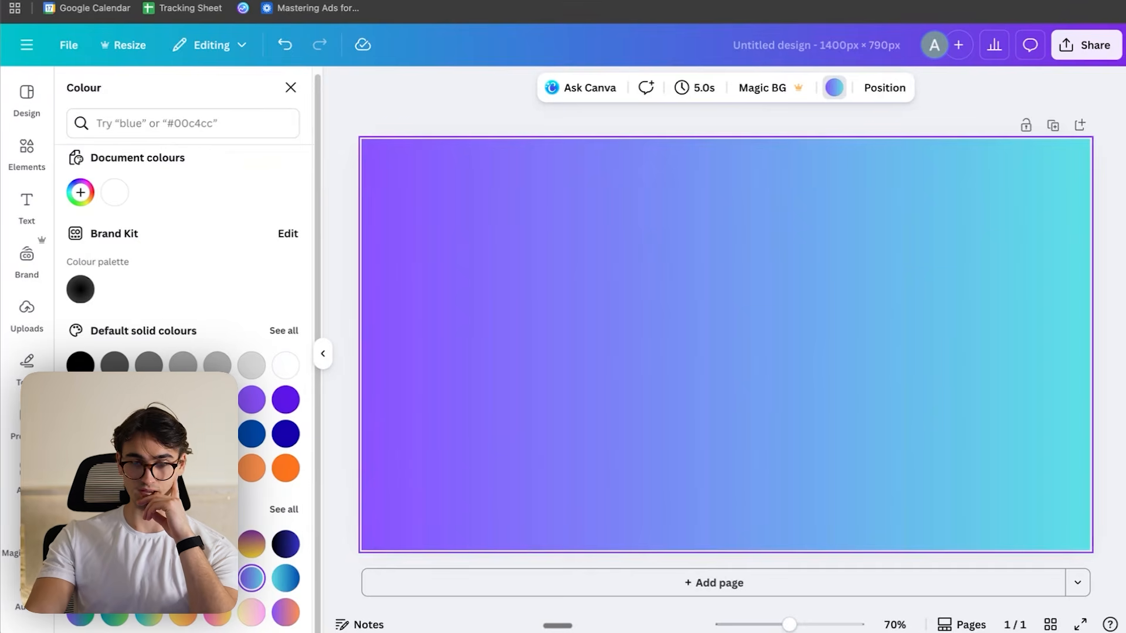
{"action": "left_click", "coordinate": [217, 578]}
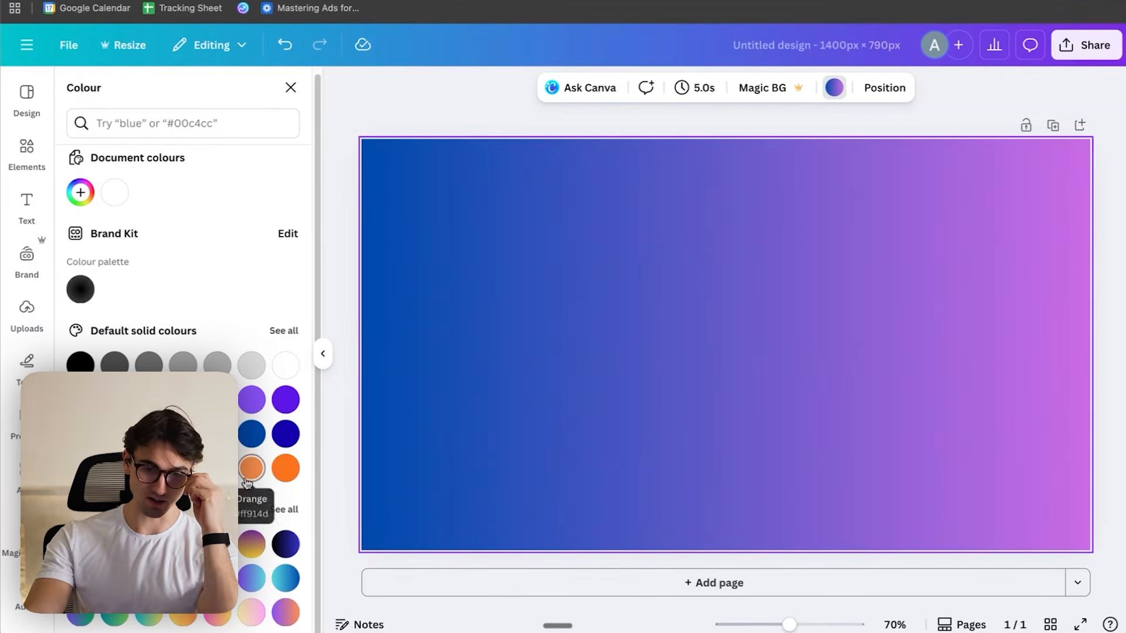
- Recolour the page's gradient to run from bright blue to a near-black dark tone
{"action": "left_click", "coordinate": [80, 193]}
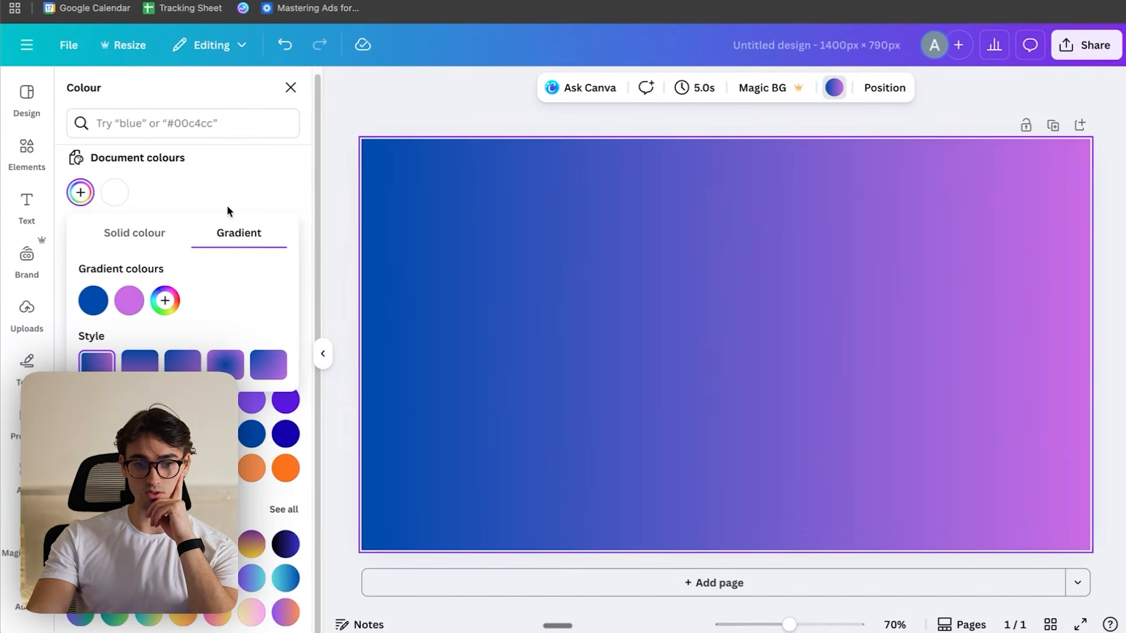
{"action": "left_click", "coordinate": [94, 300]}
{"action": "left_click_drag", "start_coordinate": [294, 362], "coordinate": [167, 401]}
{"action": "left_click", "coordinate": [130, 302]}
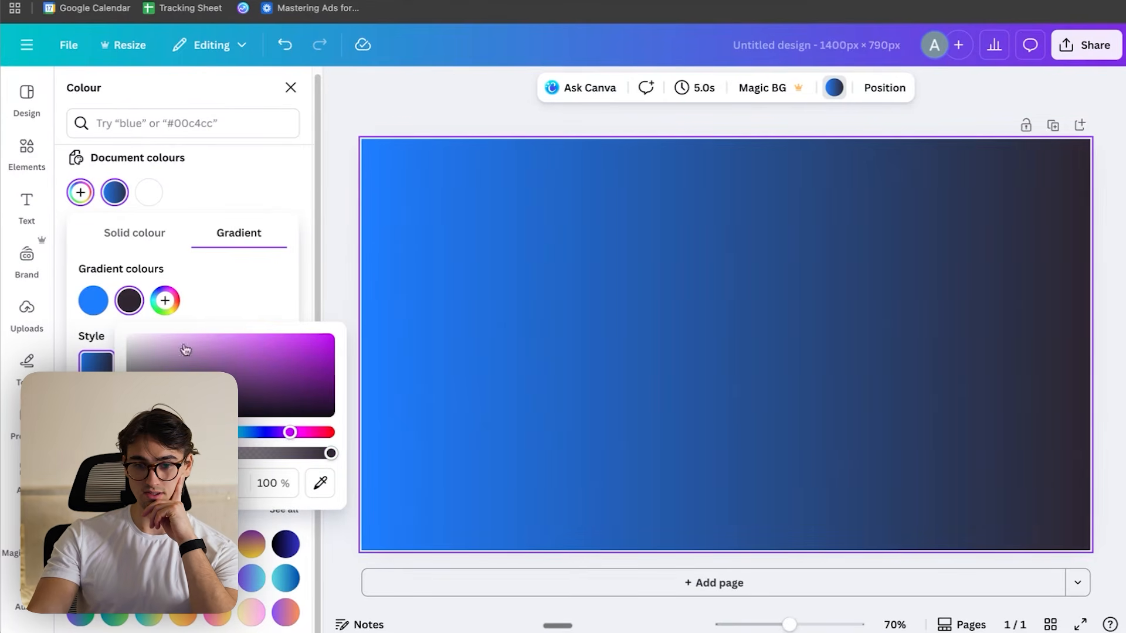
{"action": "left_click", "coordinate": [92, 295]}
{"action": "left_click", "coordinate": [1053, 401]}
{"action": "left_click", "coordinate": [939, 293]}
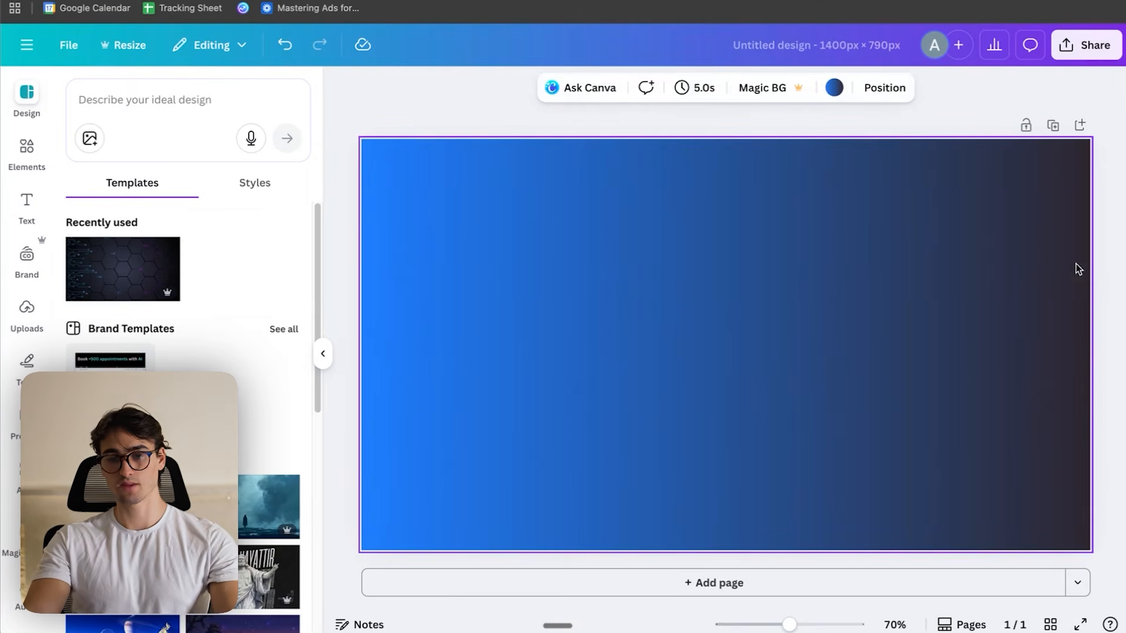
- Download the gradient design as a PNG at 1,400 × 790 px
{"action": "left_click", "coordinate": [1111, 258]}
{"action": "left_click", "coordinate": [1077, 52]}
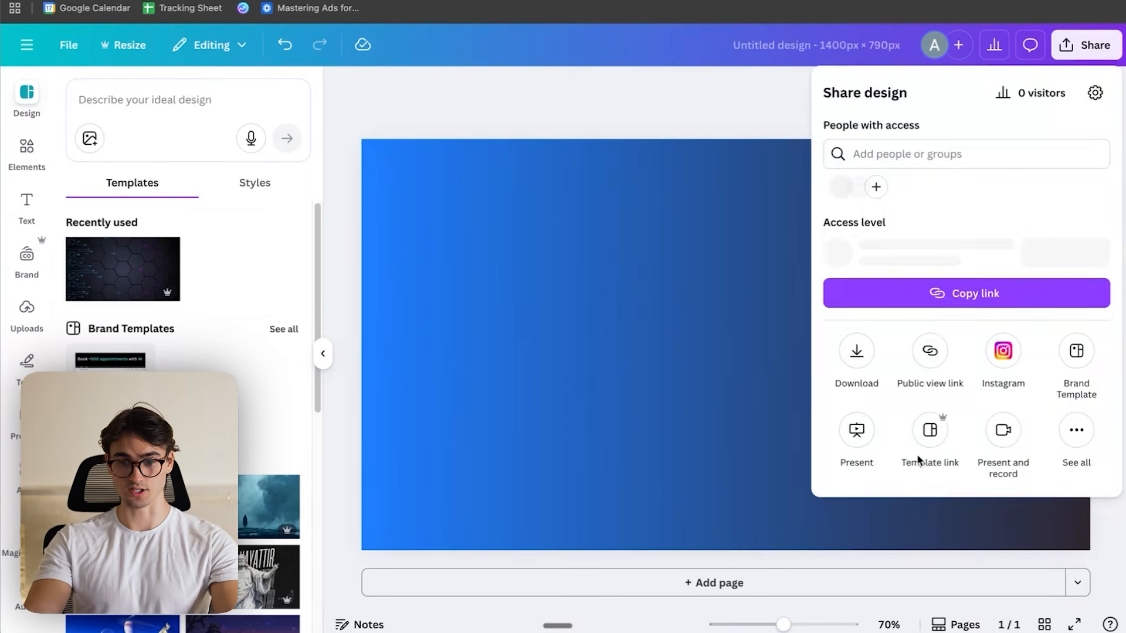
{"action": "left_click", "coordinate": [857, 355]}
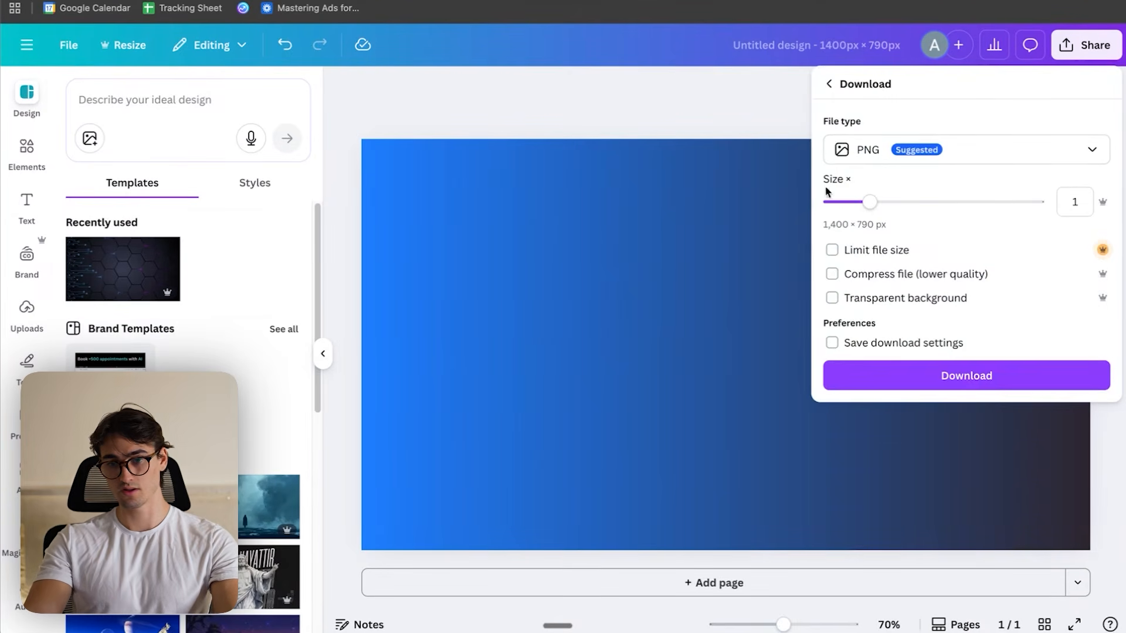
{"action": "left_click", "coordinate": [961, 377]}
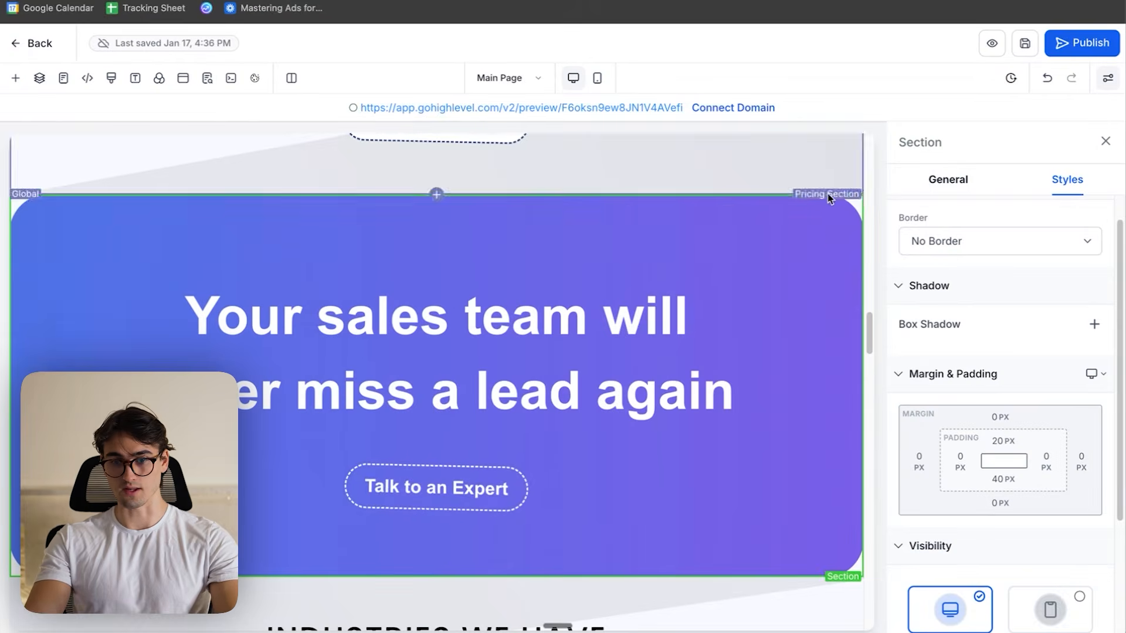
- In the page builder, upload Untitled design (4).png as the background image of the "Your sales team will never miss a lead again" section
{"action": "scroll", "coordinate": [997, 381], "scroll_direction": "down", "scroll_amount": 3}
{"action": "scroll", "coordinate": [1068, 473], "scroll_direction": "up", "scroll_amount": 4}
{"action": "left_click", "coordinate": [968, 185]}
{"action": "scroll", "coordinate": [1058, 374], "scroll_direction": "down", "scroll_amount": 3}
{"action": "left_click", "coordinate": [1083, 313]}
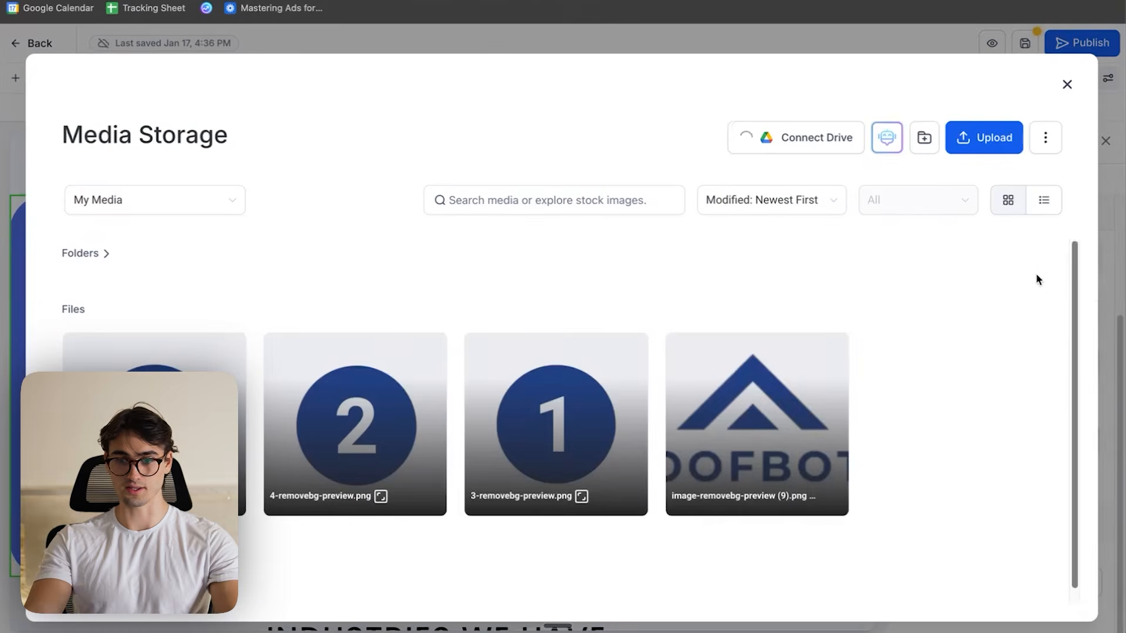
{"action": "left_click", "coordinate": [997, 141]}
{"action": "scroll", "coordinate": [565, 332], "scroll_direction": "up", "scroll_amount": 1}
{"action": "double_click", "coordinate": [216, 75]}
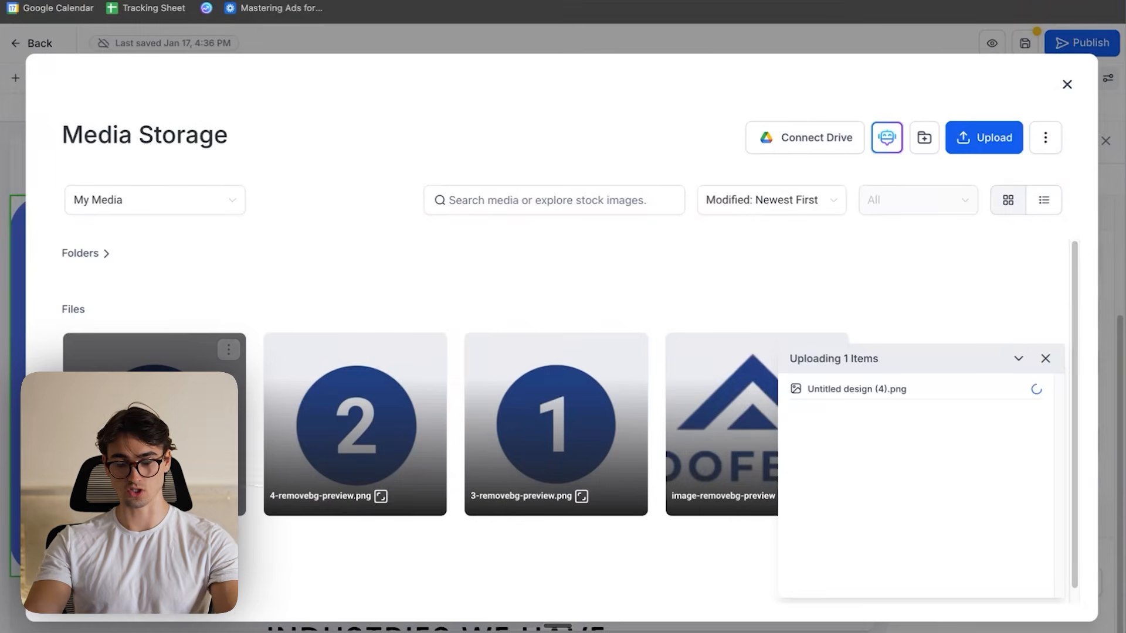
- Delete the second row of industries plus the Travel and Automotive columns, keeping only Solar, Roofing and Siding
{"action": "scroll", "coordinate": [653, 408], "scroll_direction": "up", "scroll_amount": 8}
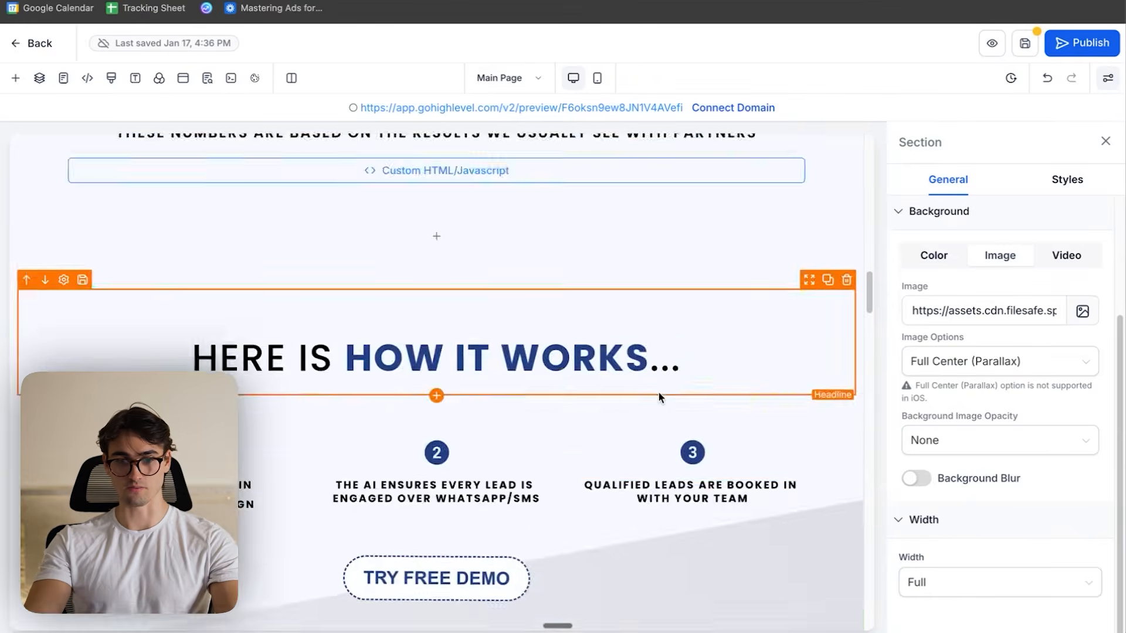
{"action": "scroll", "coordinate": [659, 392], "scroll_direction": "down", "scroll_amount": 9}
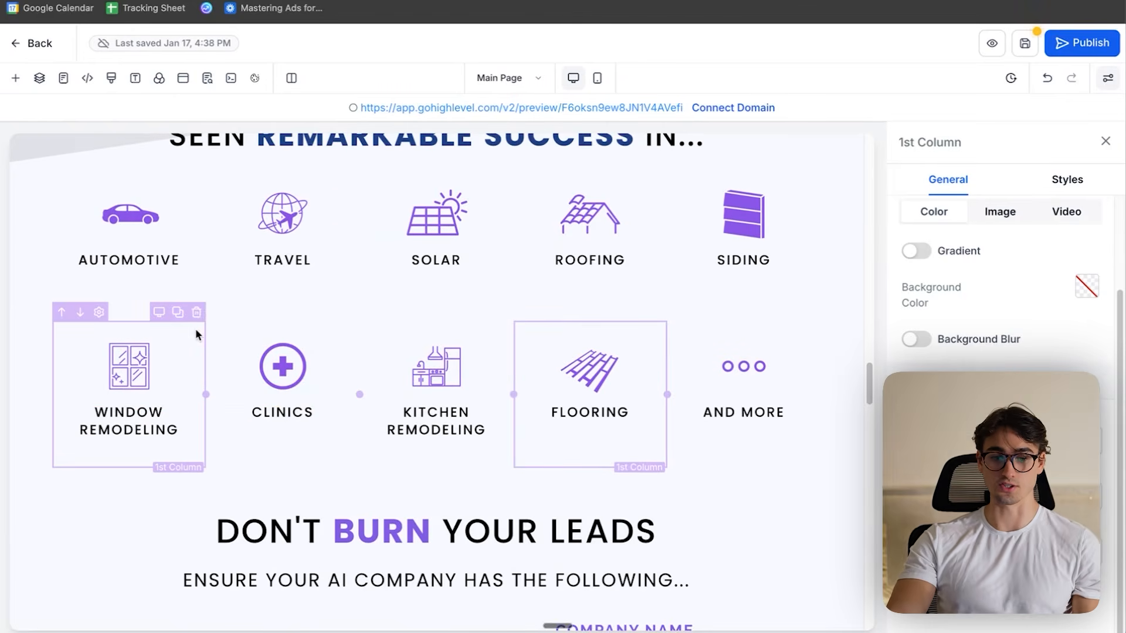
{"action": "left_click", "coordinate": [198, 313]}
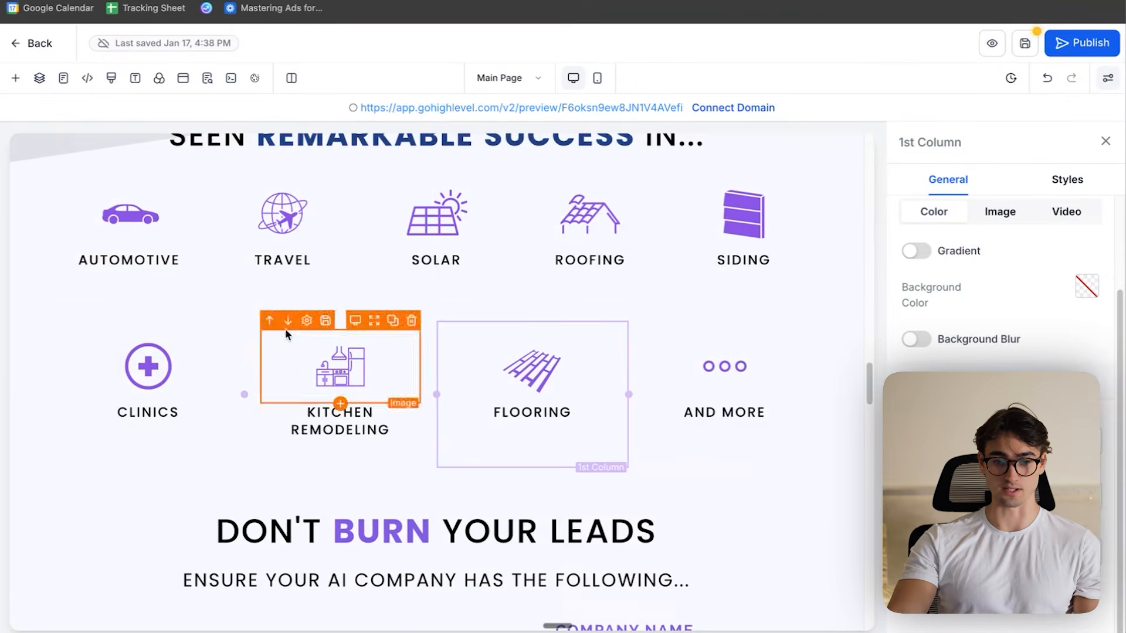
{"action": "scroll", "coordinate": [361, 381], "scroll_direction": "up", "scroll_amount": 4}
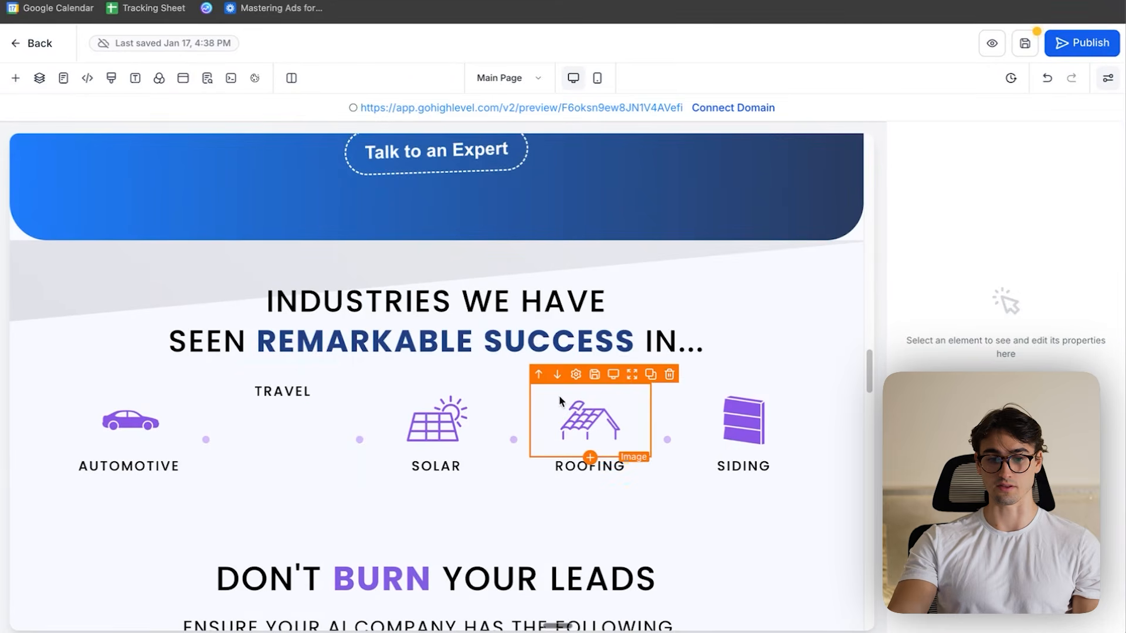
{"action": "left_click", "coordinate": [350, 368]}
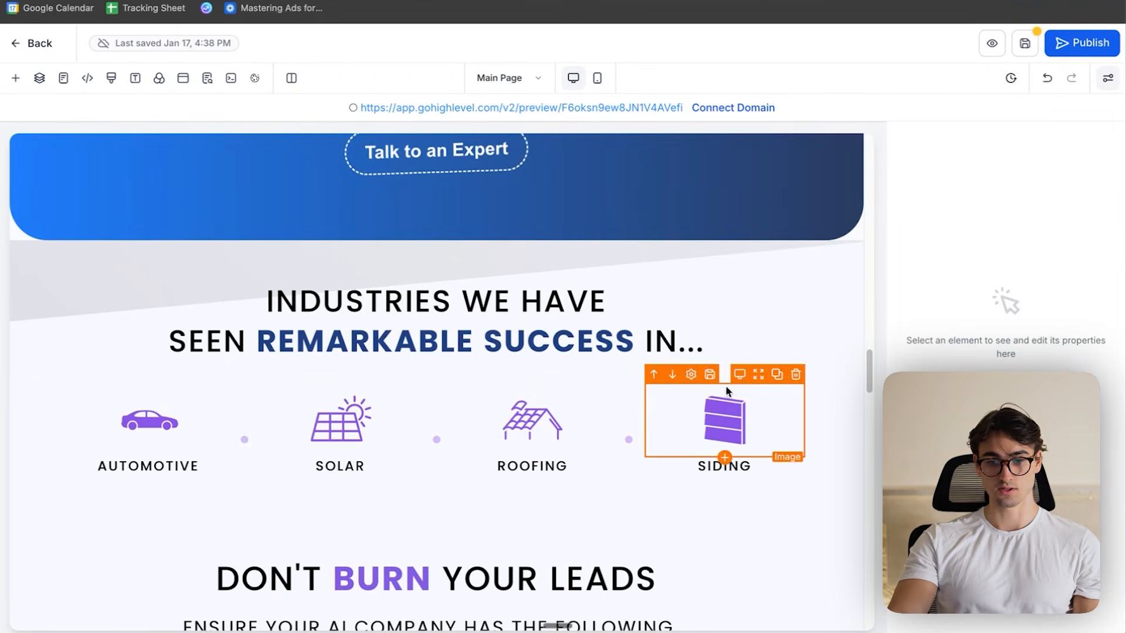
{"action": "left_click", "coordinate": [235, 369]}
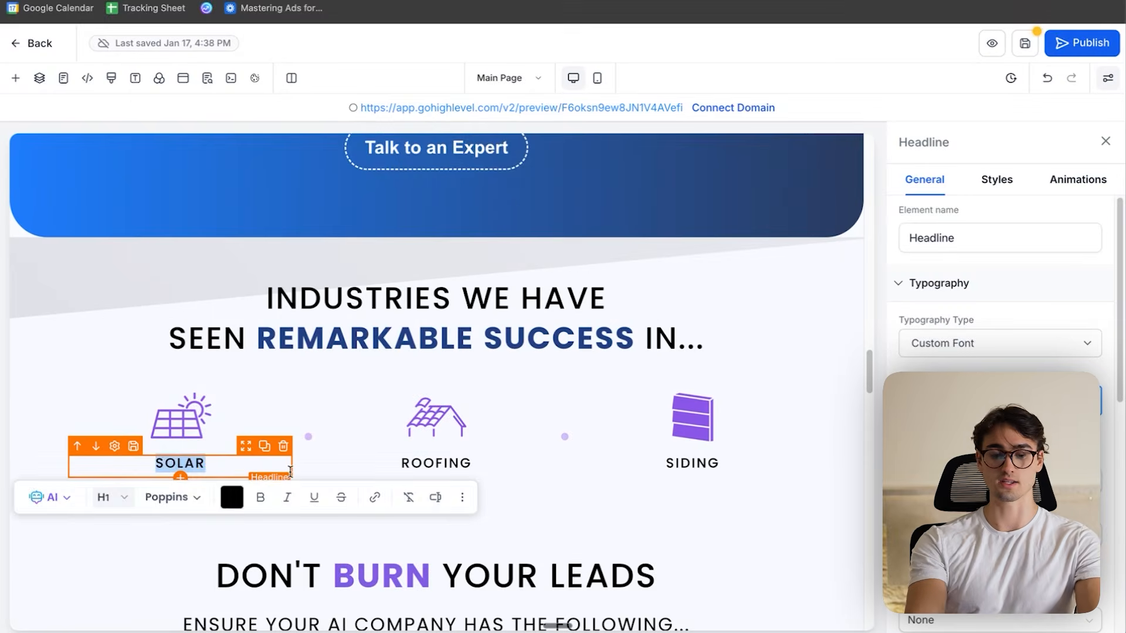
- Rename the Solar, Roofing and Siding labels to PLUMBING, PEST CONTROL and ELECTRICIANS
{"action": "type", "text": "PLU"}
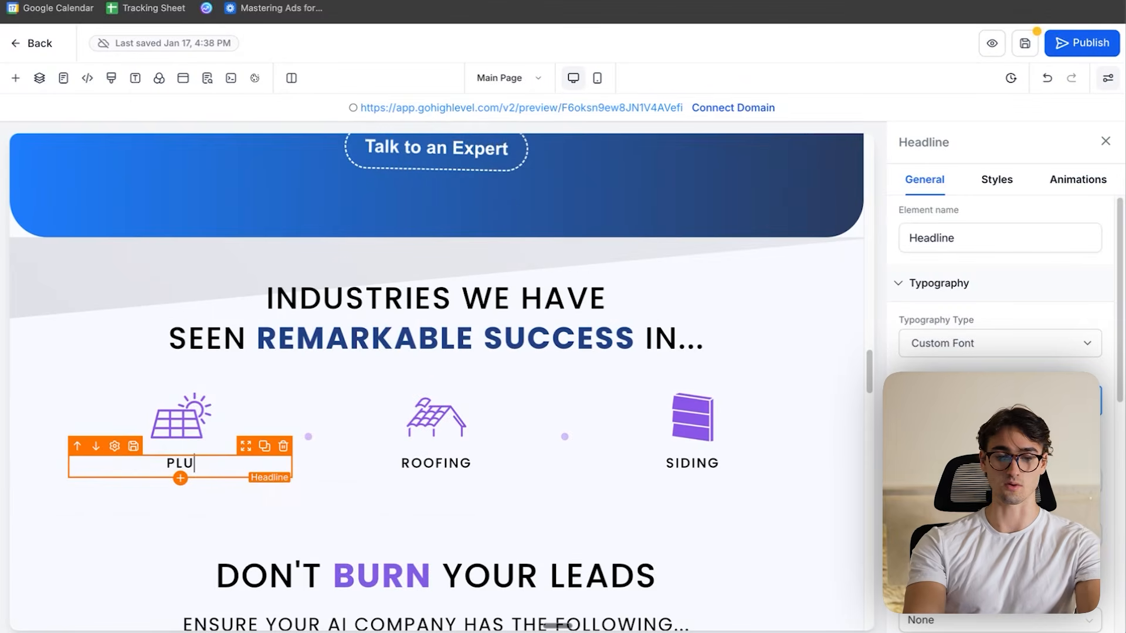
{"action": "type", "text": "MBERS"}
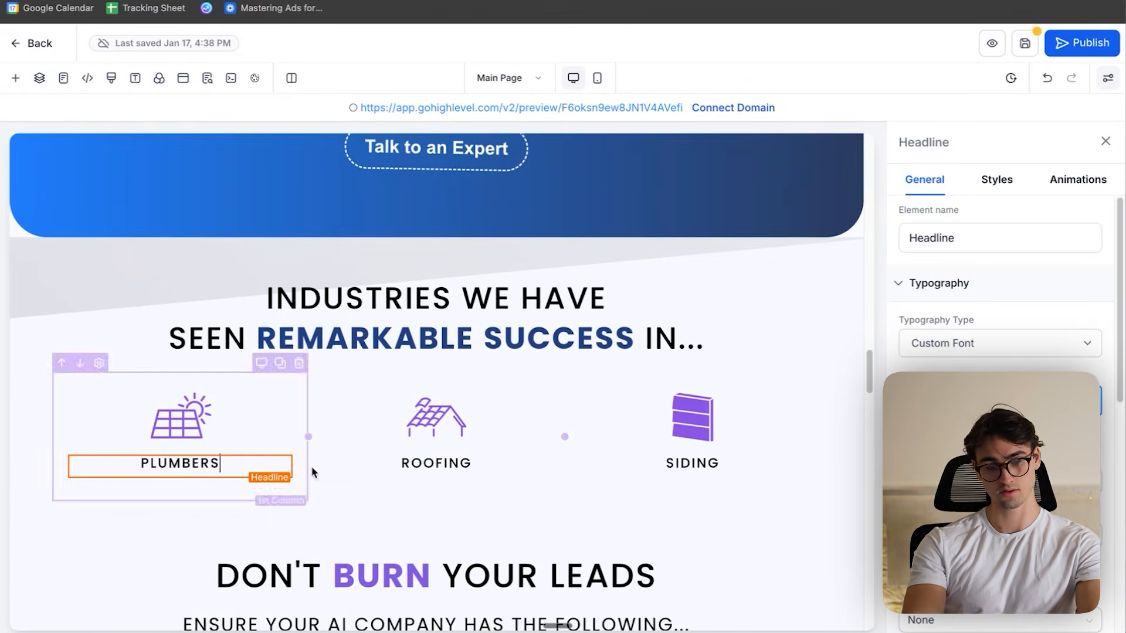
{"action": "left_click", "coordinate": [340, 438]}
{"action": "type", "text": "NG"}
{"action": "double_click", "coordinate": [412, 462]}
{"action": "type", "text": "PEST CONTROL"}
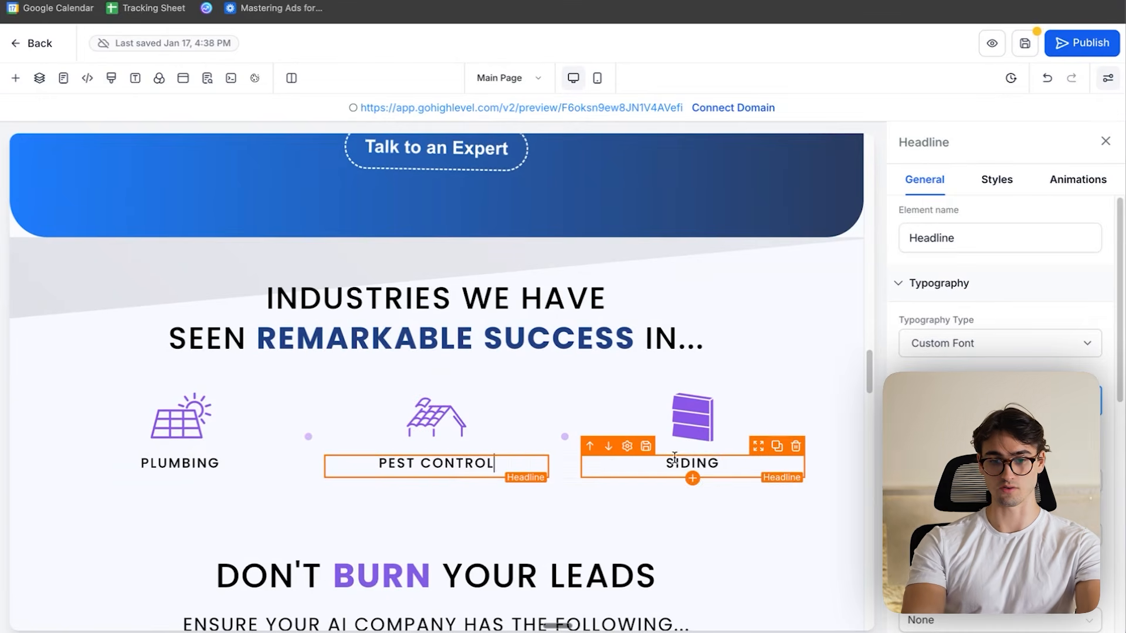
{"action": "double_click", "coordinate": [690, 461]}
{"action": "type", "text": "ELECTRICIANS"}
{"action": "left_click", "coordinate": [739, 561]}
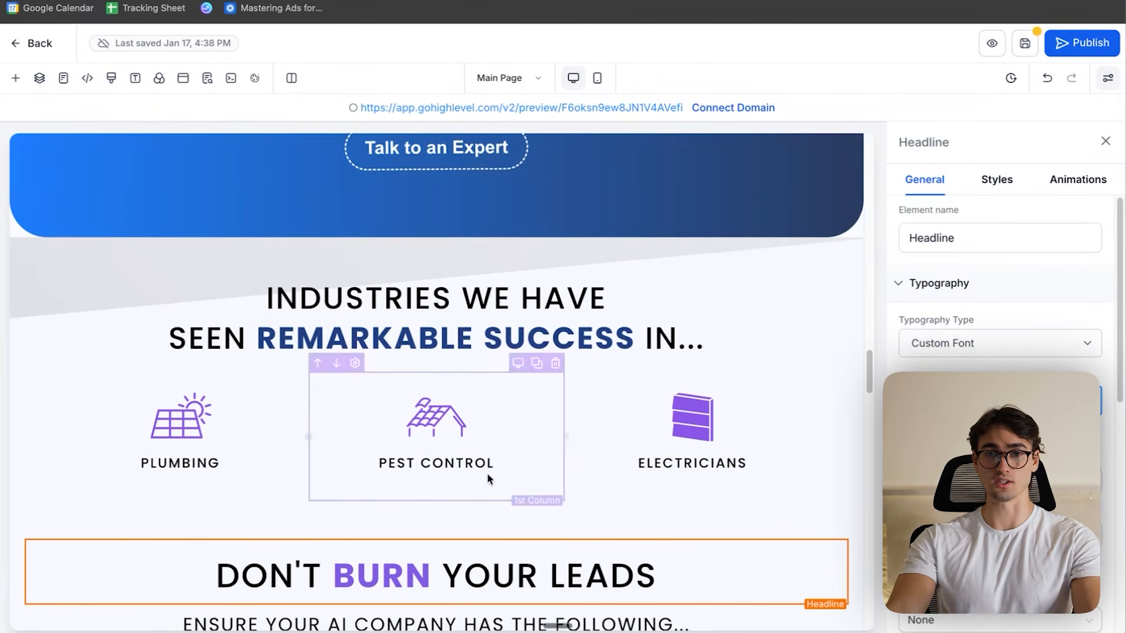
{"action": "scroll", "coordinate": [415, 470], "scroll_direction": "down", "scroll_amount": 1}
{"action": "scroll", "coordinate": [415, 471], "scroll_direction": "up", "scroll_amount": 1}
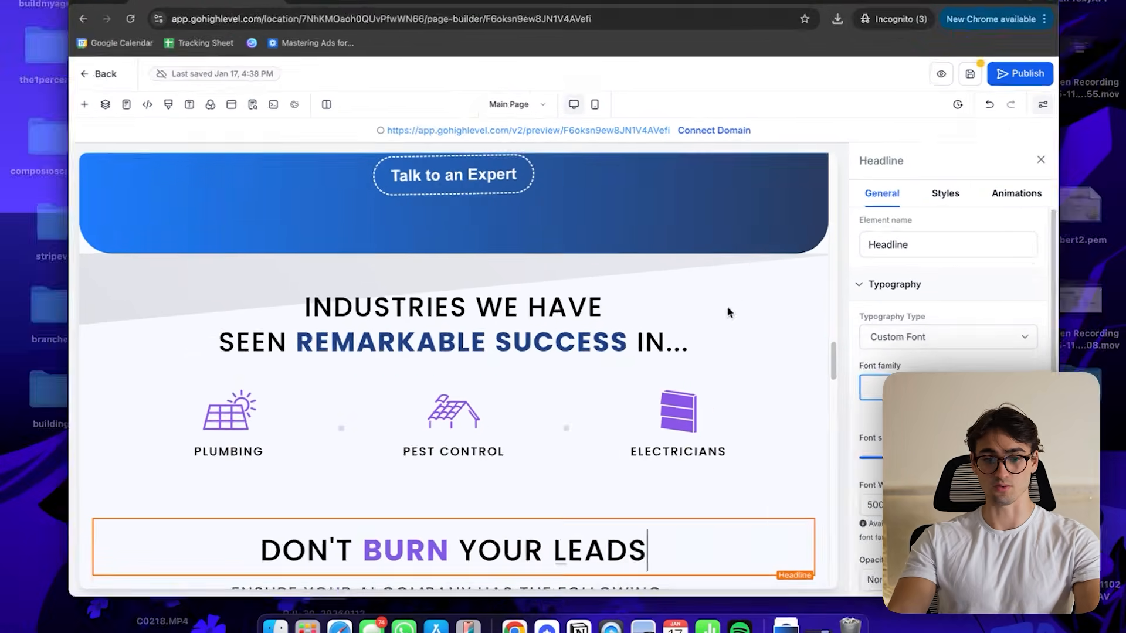
{"action": "key", "text": "ctrl+Up"}
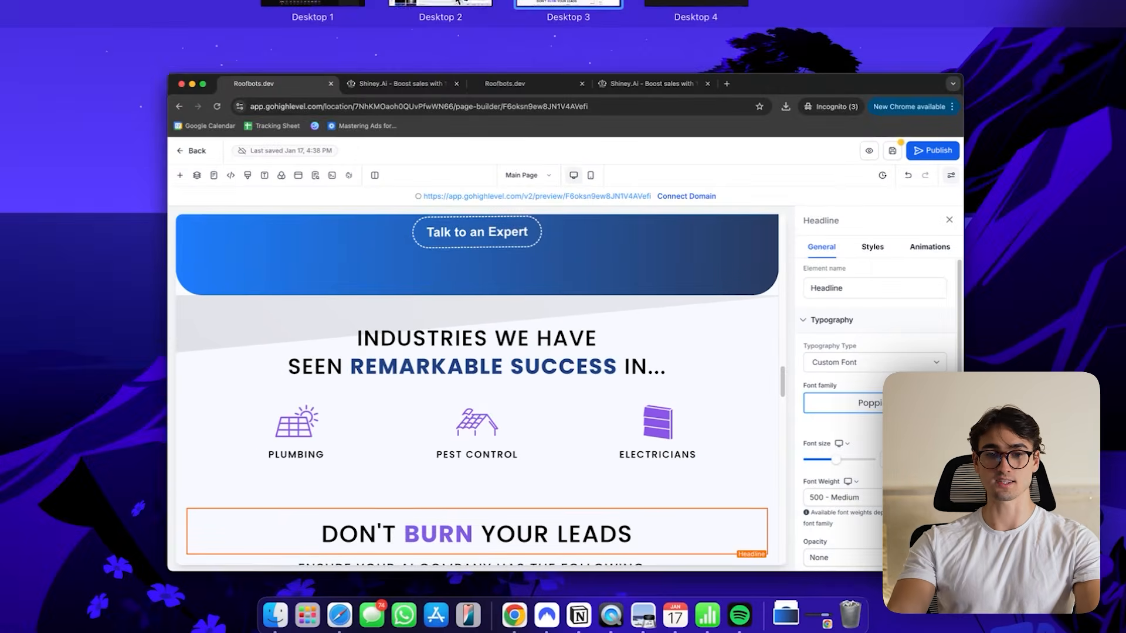
{"action": "left_click", "coordinate": [458, 3]}
{"action": "key", "text": "ctrl+Right"}
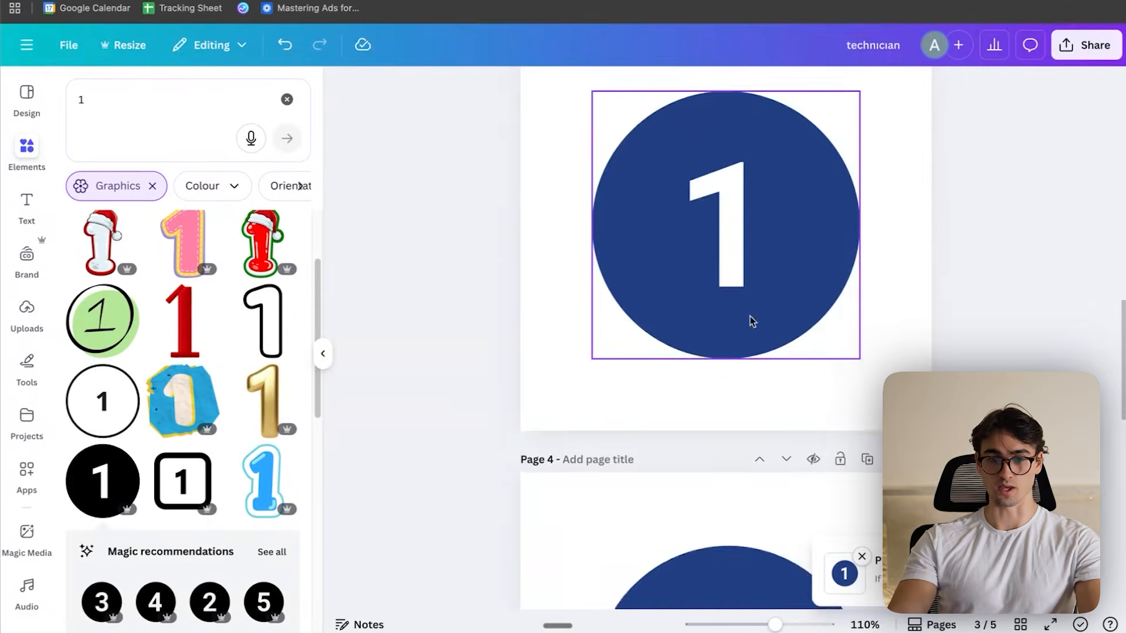
- Switch to the technician design in Canva and delete the numbered circle graphics from pages 3 to 5
{"action": "scroll", "coordinate": [749, 319], "scroll_direction": "up", "scroll_amount": 5}
{"action": "scroll", "coordinate": [787, 214], "scroll_direction": "down", "scroll_amount": 8}
{"action": "scroll", "coordinate": [790, 320], "scroll_direction": "up", "scroll_amount": 3}
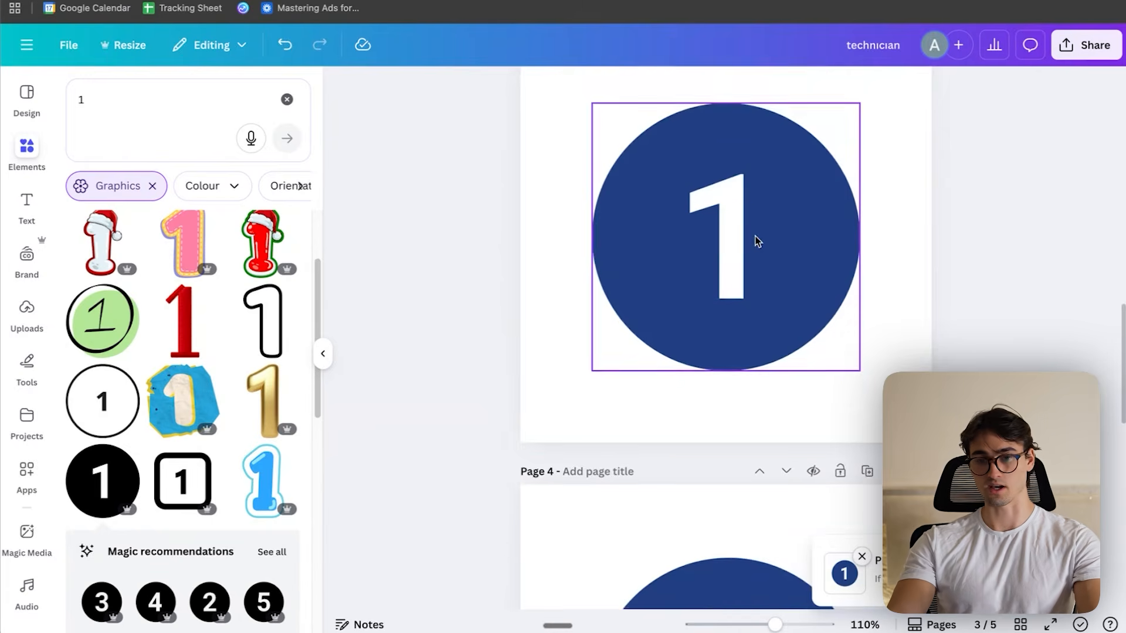
{"action": "scroll", "coordinate": [757, 242], "scroll_direction": "up", "scroll_amount": 1}
{"action": "left_click", "coordinate": [779, 294]}
{"action": "key", "text": "Delete"}
{"action": "scroll", "coordinate": [780, 303], "scroll_direction": "down", "scroll_amount": 5}
{"action": "left_click", "coordinate": [791, 384]}
{"action": "key", "text": "Delete"}
{"action": "scroll", "coordinate": [786, 392], "scroll_direction": "down", "scroll_amount": 7}
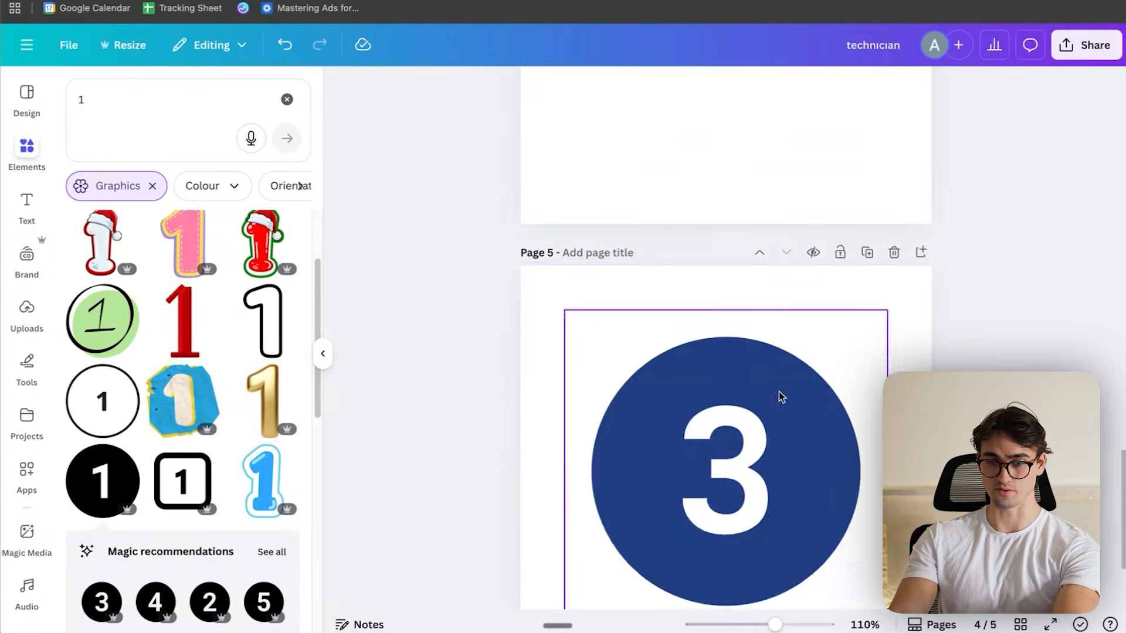
{"action": "scroll", "coordinate": [781, 397], "scroll_direction": "up", "scroll_amount": 10}
- Search graphics for plumber, place the plumber-with-toilet icon enlarged and centred on page 3, and recolour it dark blue
{"action": "left_click", "coordinate": [155, 94]}
{"action": "key", "text": "BackSpace"}
{"action": "type", "text": "plumb"}
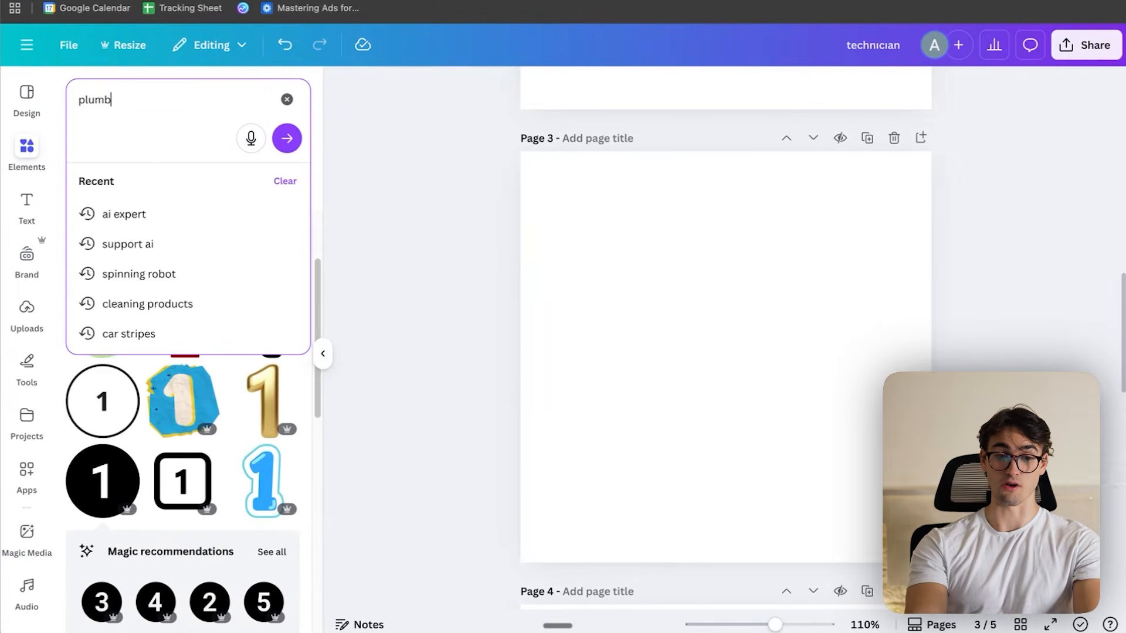
{"action": "type", "text": "er"}
{"action": "key", "text": "Return"}
{"action": "left_click", "coordinate": [184, 281]}
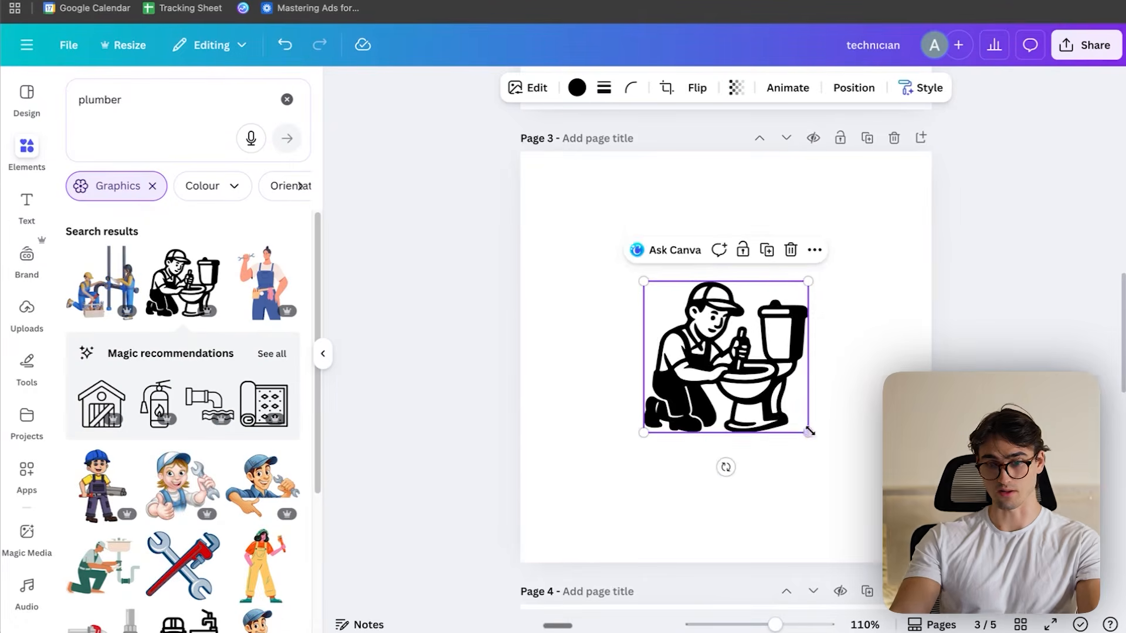
{"action": "left_click_drag", "start_coordinate": [807, 432], "coordinate": [909, 557]}
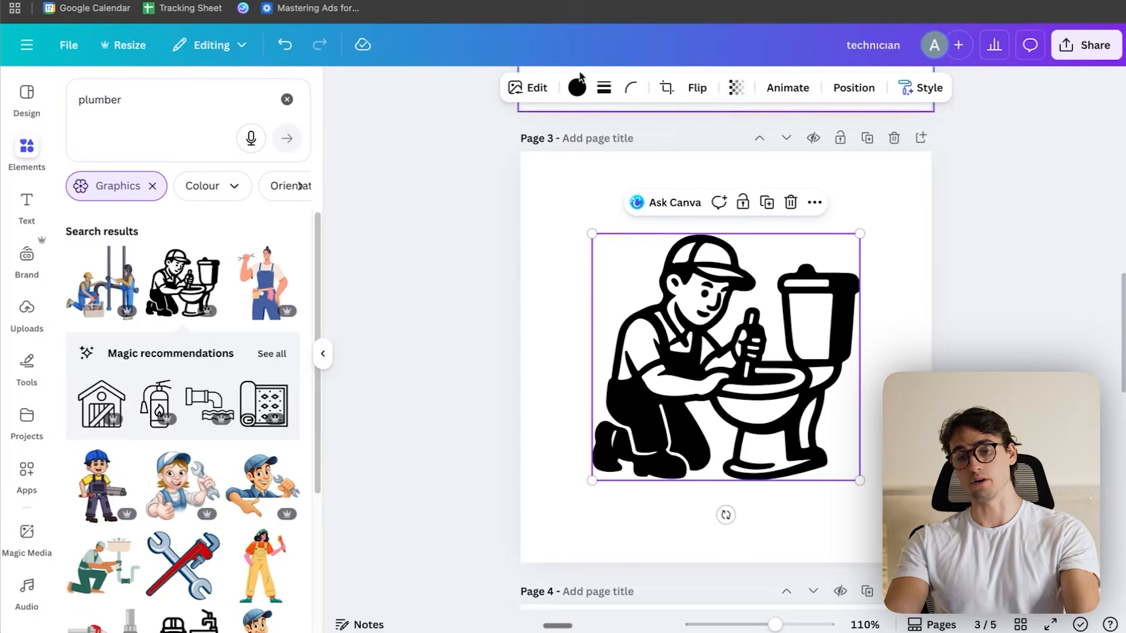
{"action": "left_click", "coordinate": [577, 87]}
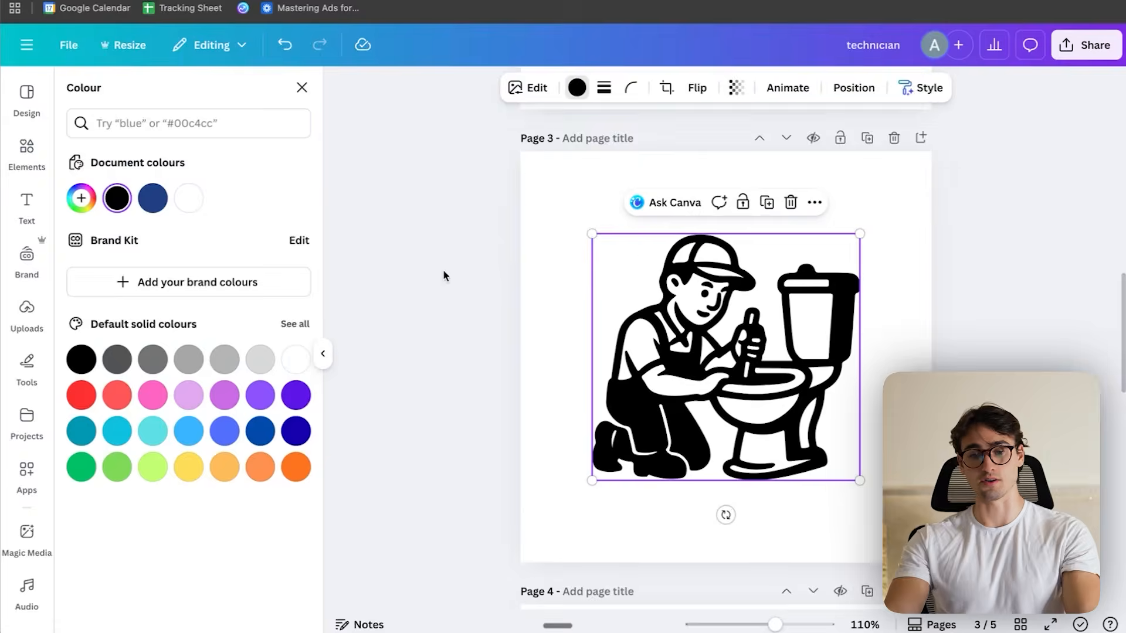
- Duplicate page 3 and delete the plumber graphic from the copy
{"action": "left_click", "coordinate": [867, 138]}
{"action": "scroll", "coordinate": [242, 329], "scroll_direction": "down", "scroll_amount": 1}
{"action": "scroll", "coordinate": [242, 330], "scroll_direction": "down", "scroll_amount": 5}
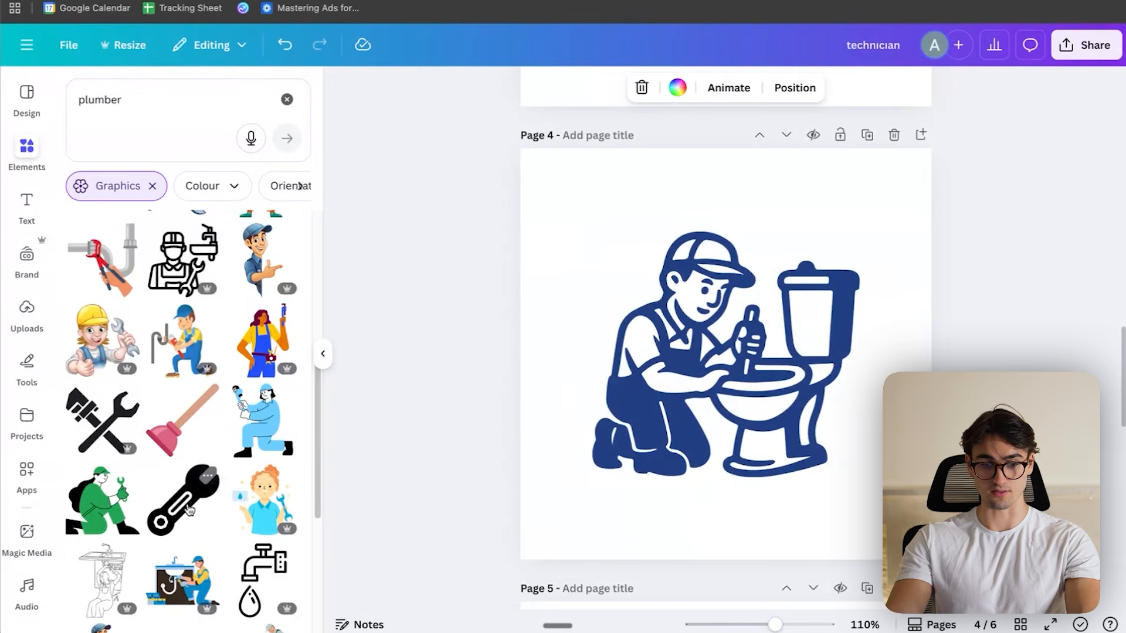
{"action": "left_click", "coordinate": [680, 363]}
{"action": "key", "text": "Delete"}
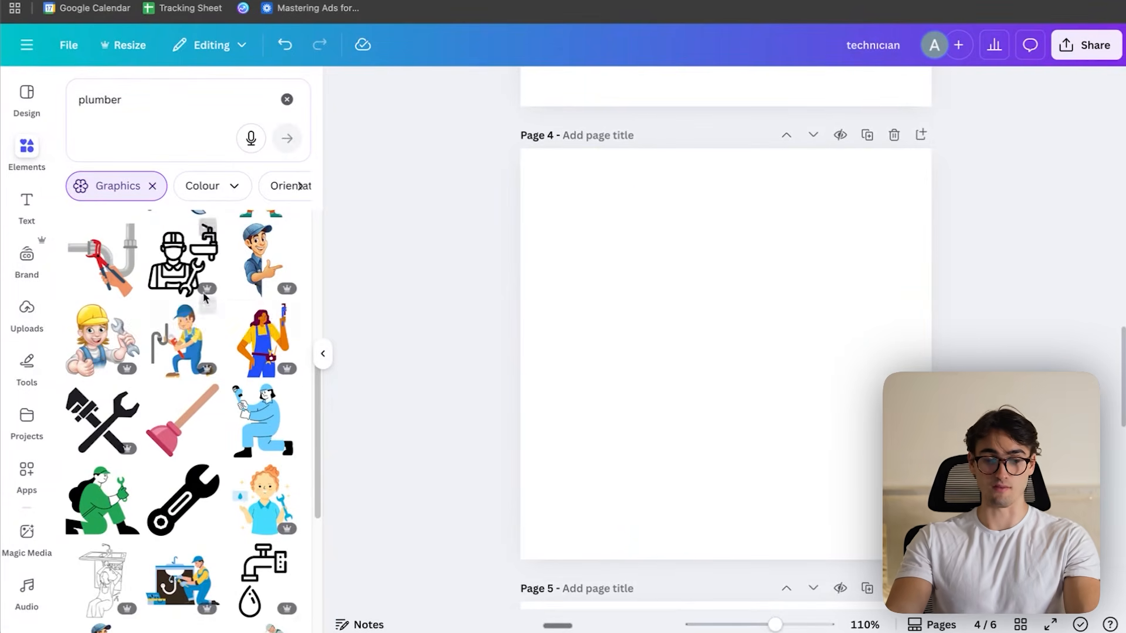
- Search graphics for electricians and place the kneeling electrician silhouette enlarged and centred on page 4
{"action": "scroll", "coordinate": [202, 439], "scroll_direction": "down", "scroll_amount": 1}
{"action": "left_click", "coordinate": [153, 92]}
{"action": "type", "text": "ele"}
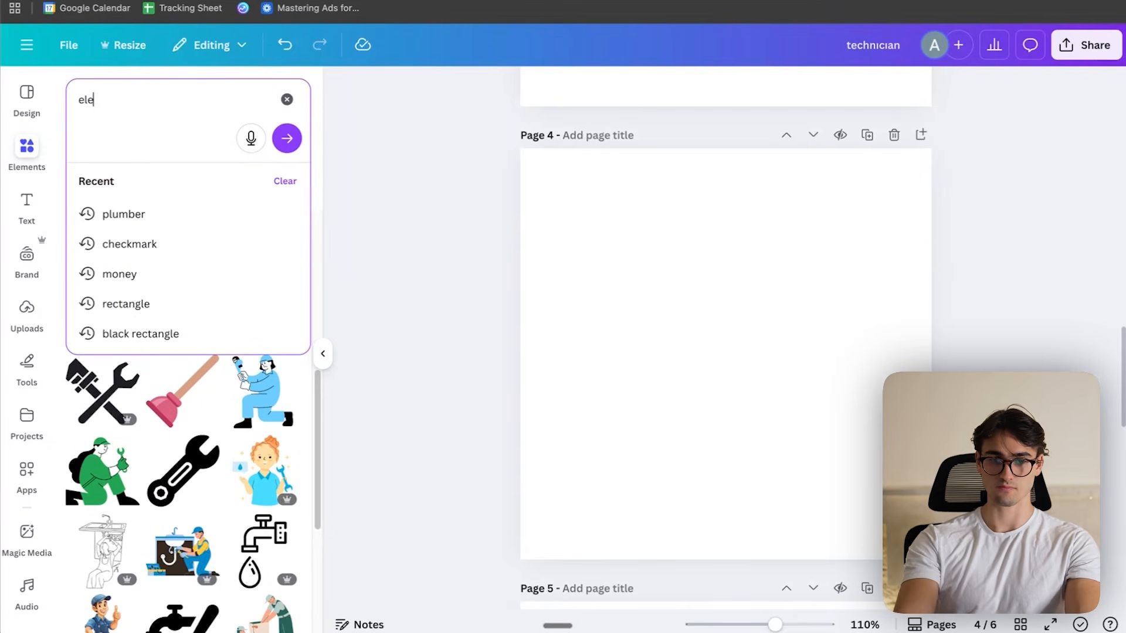
{"action": "type", "text": "ctricians"}
{"action": "key", "text": "Return"}
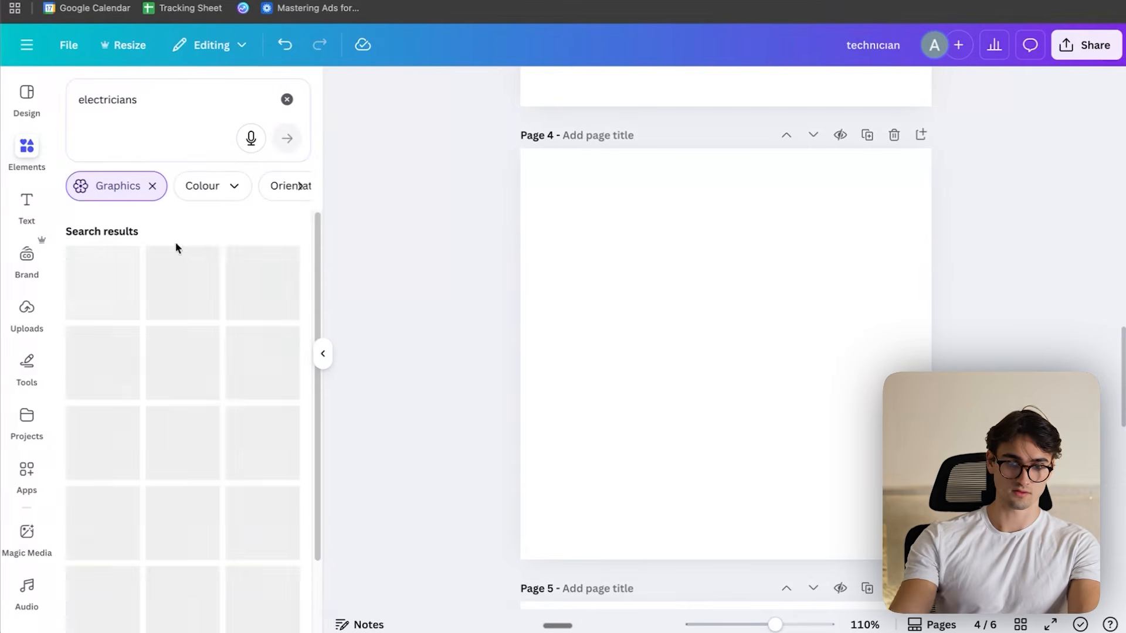
{"action": "left_click_drag", "start_coordinate": [879, 193], "coordinate": [792, 286]}
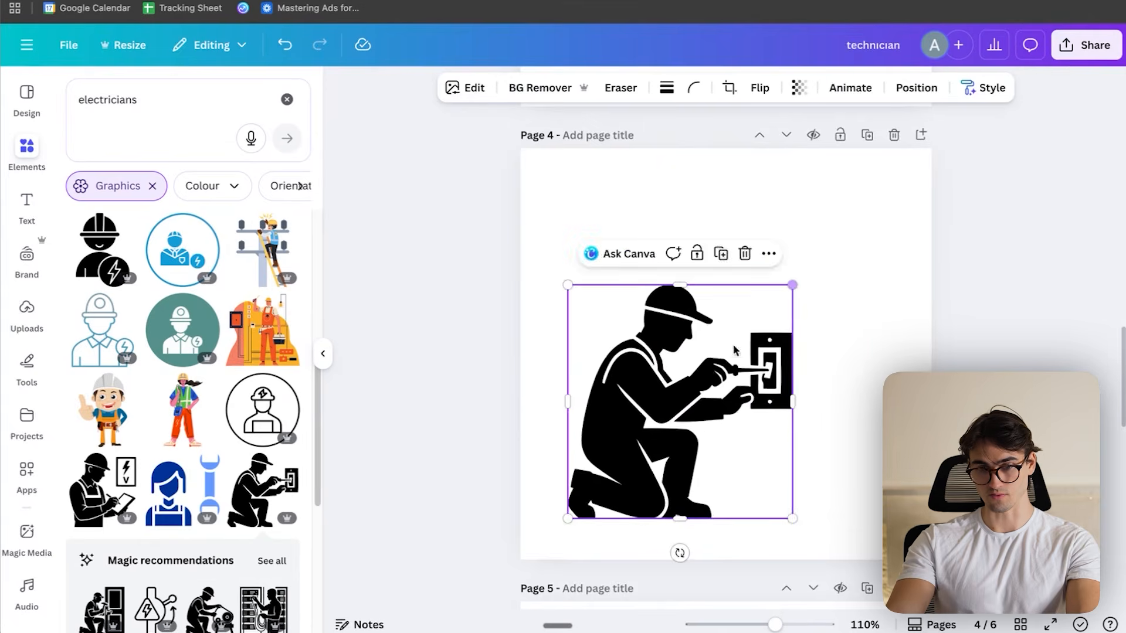
{"action": "left_click_drag", "start_coordinate": [715, 397], "coordinate": [796, 330]}
{"action": "scroll", "coordinate": [796, 329], "scroll_direction": "up", "scroll_amount": 3}
{"action": "scroll", "coordinate": [799, 324], "scroll_direction": "down", "scroll_amount": 1}
{"action": "left_click_drag", "start_coordinate": [796, 451], "coordinate": [730, 269]}
{"action": "scroll", "coordinate": [742, 273], "scroll_direction": "up", "scroll_amount": 4}
{"action": "left_click_drag", "start_coordinate": [809, 410], "coordinate": [842, 445]}
{"action": "left_click_drag", "start_coordinate": [688, 313], "coordinate": [697, 295]}
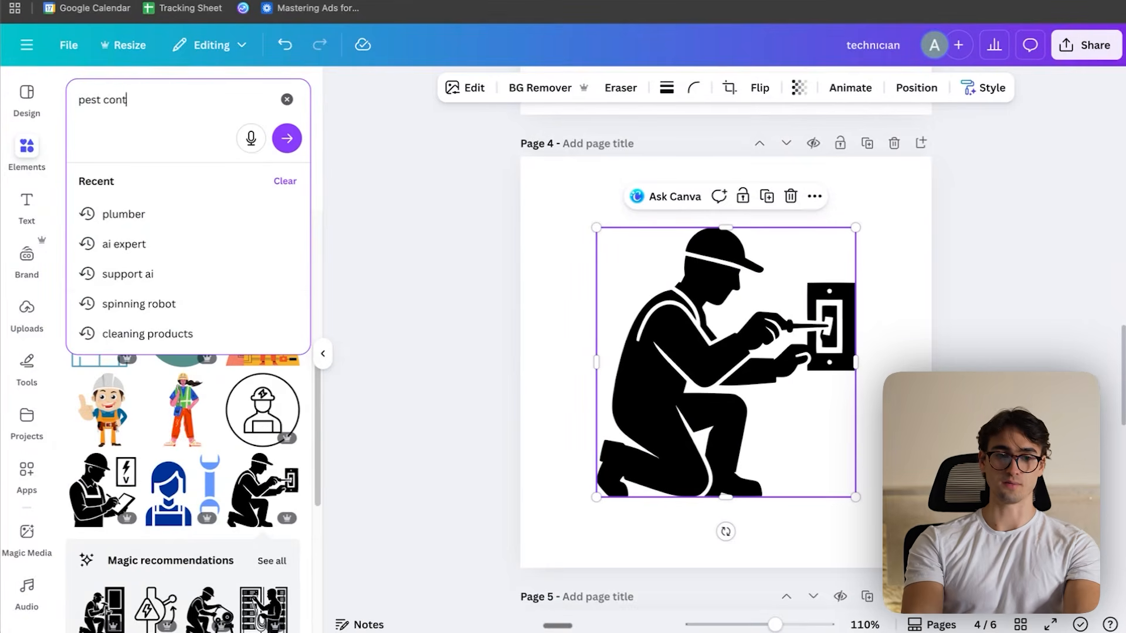
- Search graphics for pest control and place the black-and-white crossed-out pests icon enlarged on page 5
{"action": "type", "text": "rol"}
{"action": "key", "text": "Return"}
{"action": "left_click_drag", "start_coordinate": [757, 219], "coordinate": [782, 279]}
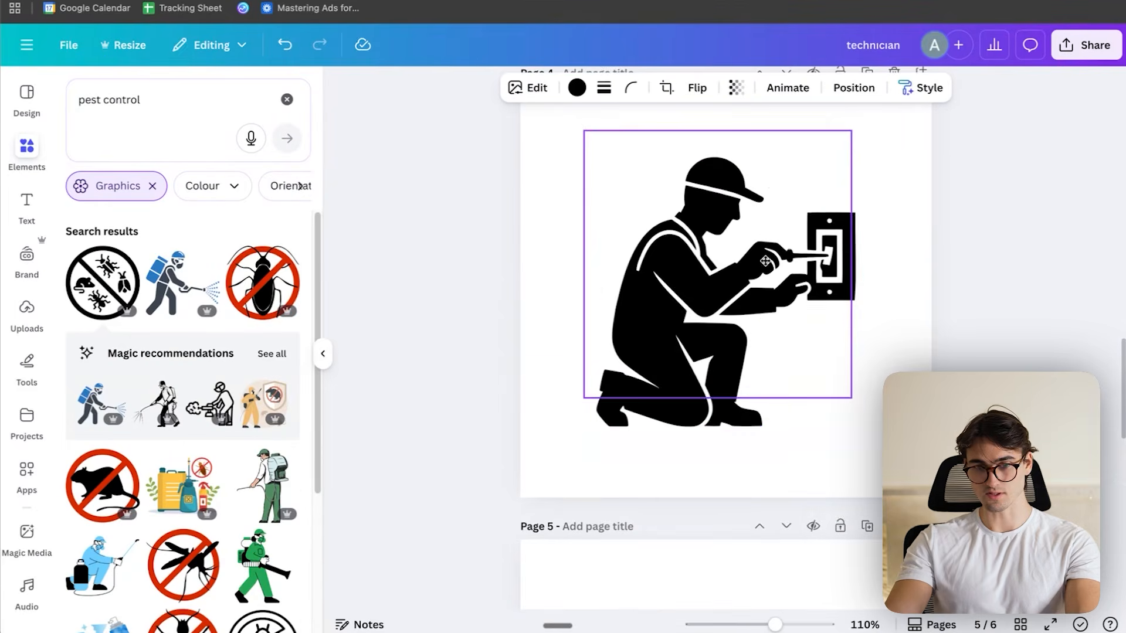
{"action": "scroll", "coordinate": [772, 284], "scroll_direction": "down", "scroll_amount": 10}
{"action": "scroll", "coordinate": [771, 319], "scroll_direction": "up", "scroll_amount": 4}
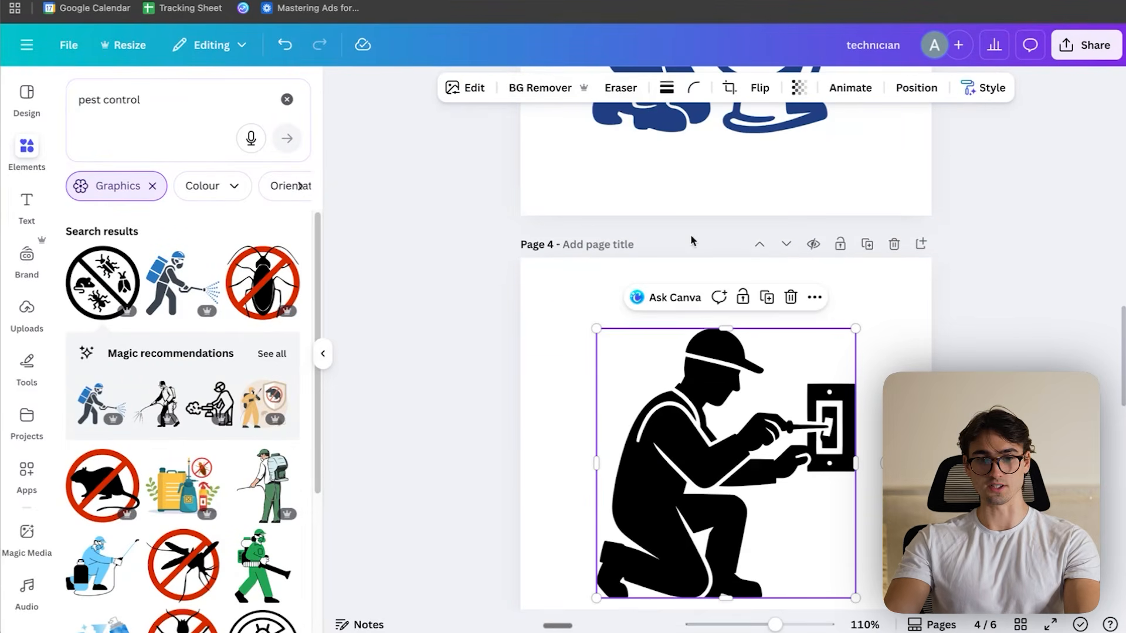
{"action": "scroll", "coordinate": [746, 216], "scroll_direction": "down", "scroll_amount": 3}
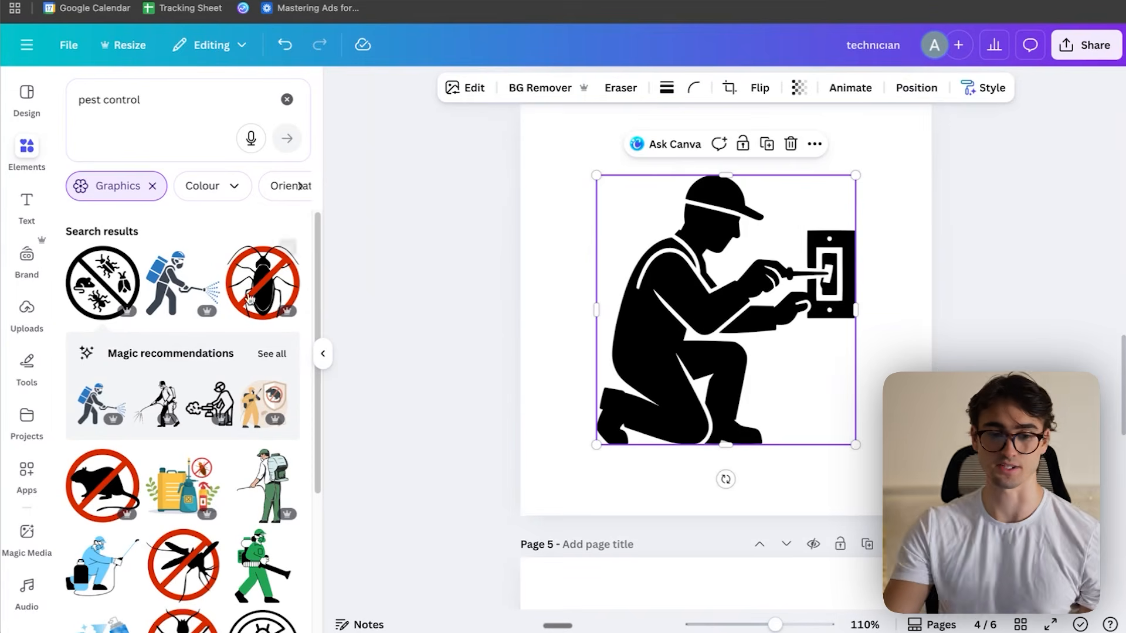
- Replace the kneeling electrician on page 4 with the rounded-square electrician icon, enlarged, centred and recoloured dark blue
{"action": "key", "text": "Delete"}
{"action": "triple_click", "coordinate": [203, 88]}
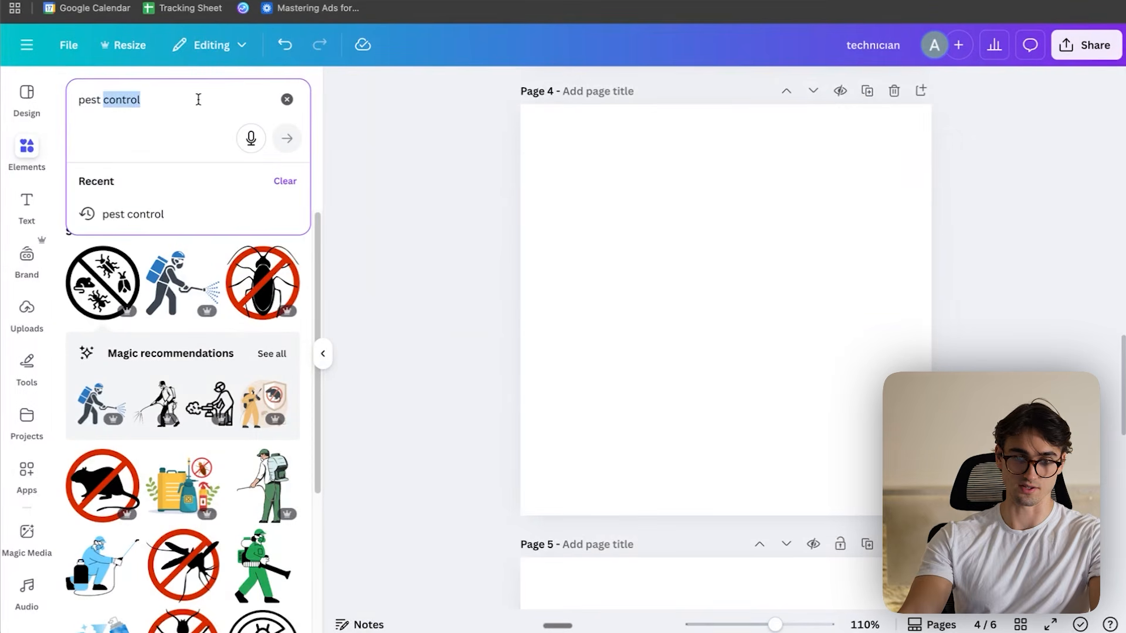
{"action": "type", "text": "e"}
{"action": "type", "text": "lectricians"}
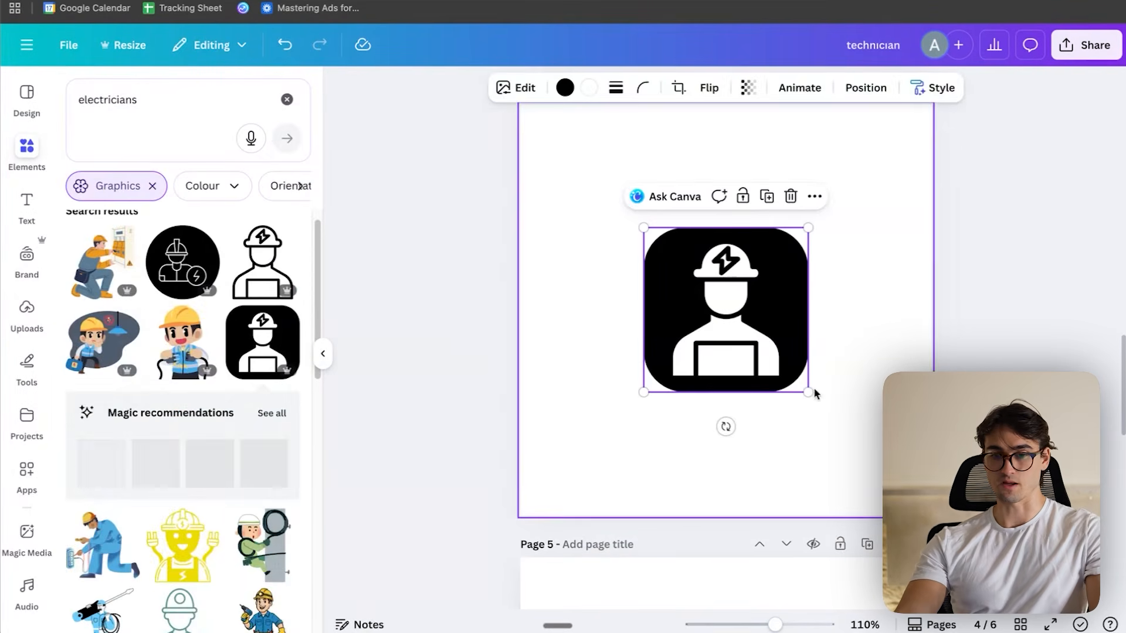
{"action": "left_click_drag", "start_coordinate": [809, 392], "coordinate": [885, 470]}
{"action": "left_click_drag", "start_coordinate": [790, 361], "coordinate": [747, 317]}
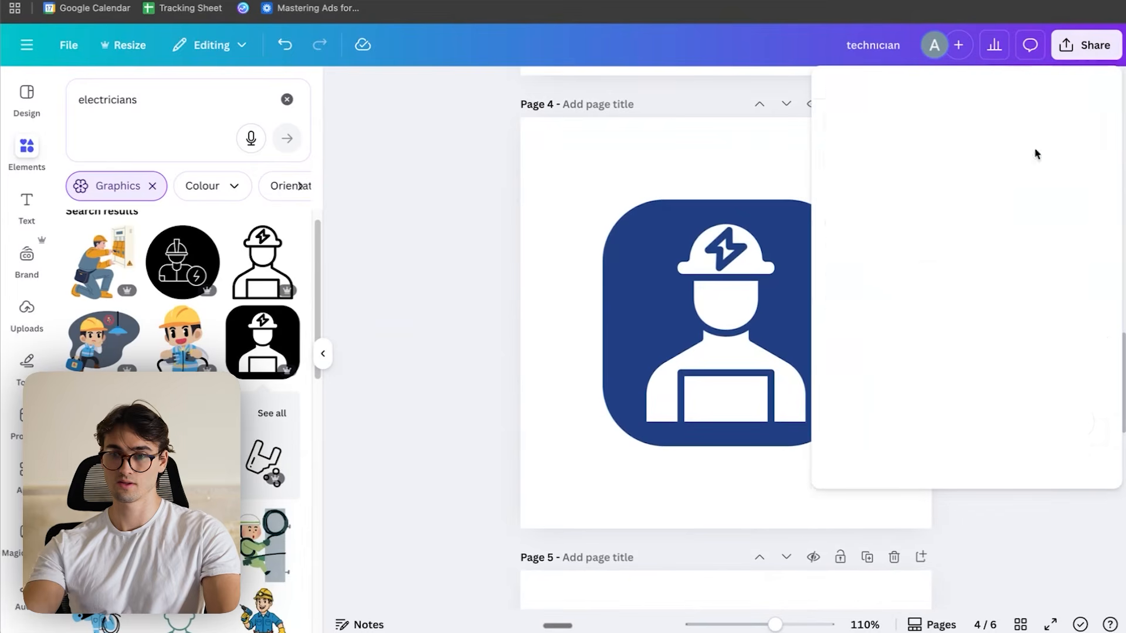
- Download only the plumber, electrician and pest control pages as PNG files at 500 × 500 px
{"action": "left_click", "coordinate": [854, 363]}
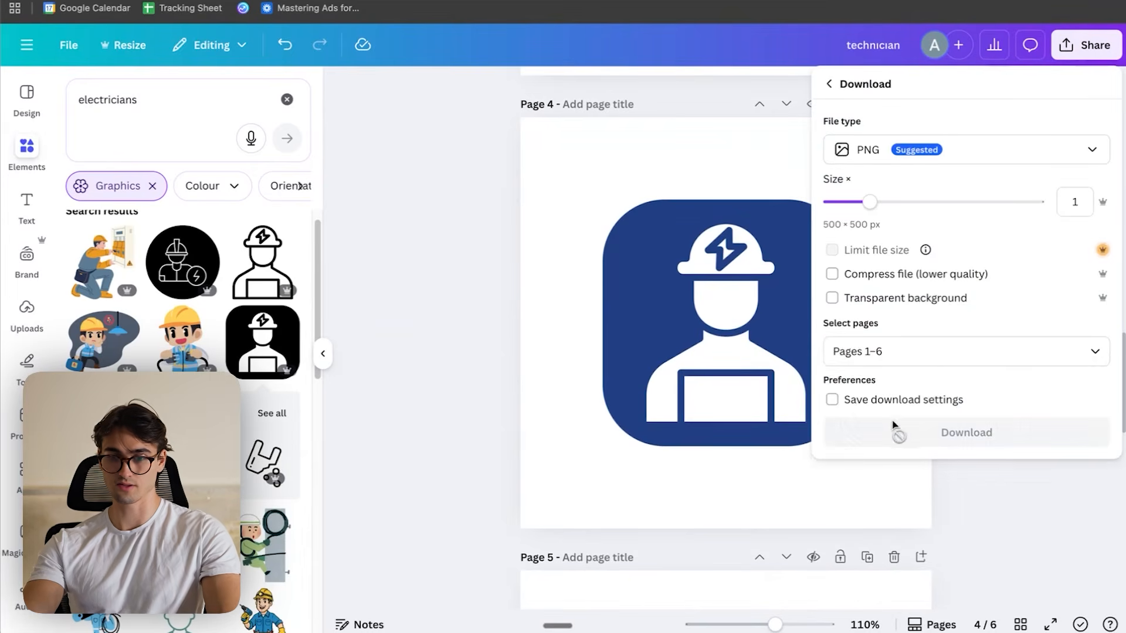
{"action": "left_click", "coordinate": [931, 347]}
{"action": "scroll", "coordinate": [936, 451], "scroll_direction": "down", "scroll_amount": 3}
{"action": "scroll", "coordinate": [864, 434], "scroll_direction": "up", "scroll_amount": 2}
{"action": "left_click", "coordinate": [844, 403]}
{"action": "scroll", "coordinate": [903, 484], "scroll_direction": "down", "scroll_amount": 1}
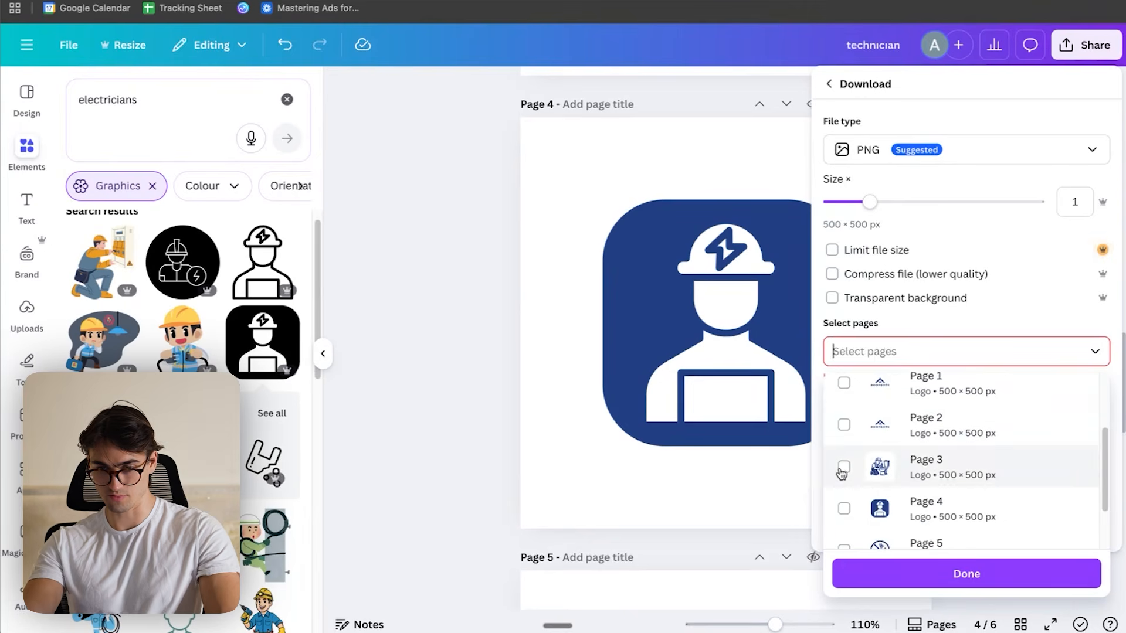
{"action": "left_click", "coordinate": [843, 467]}
{"action": "scroll", "coordinate": [859, 480], "scroll_direction": "down", "scroll_amount": 1}
{"action": "left_click", "coordinate": [843, 477]}
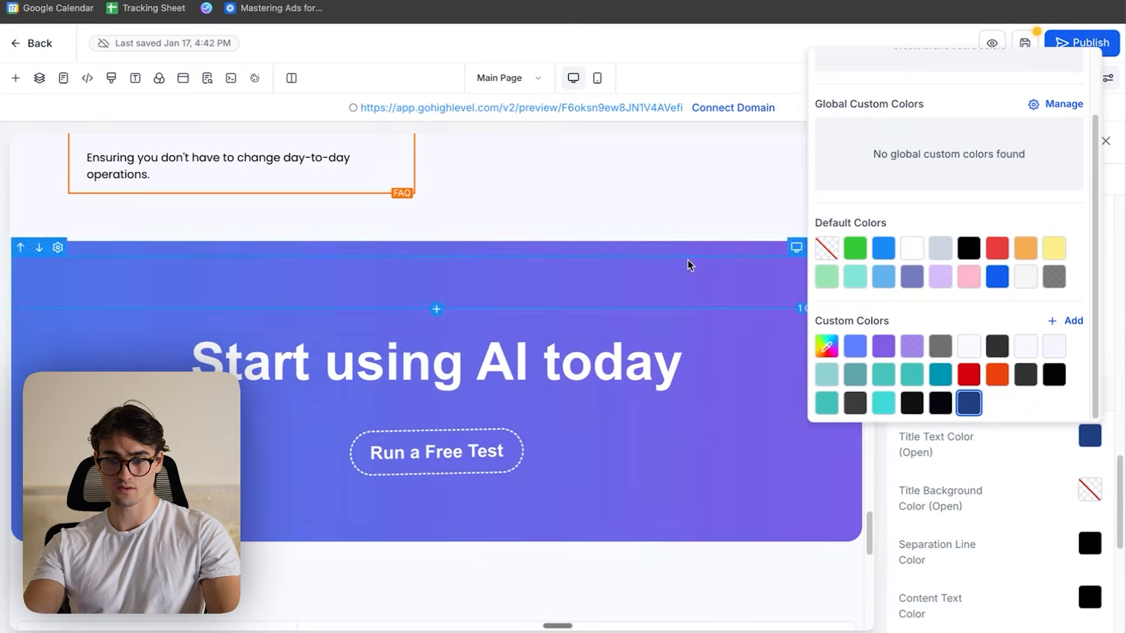
- Back in the HighLevel page builder, set the blue gradient image as the background of the "Run a Free Test" section
{"action": "left_click", "coordinate": [688, 251]}
{"action": "left_click", "coordinate": [1088, 311]}
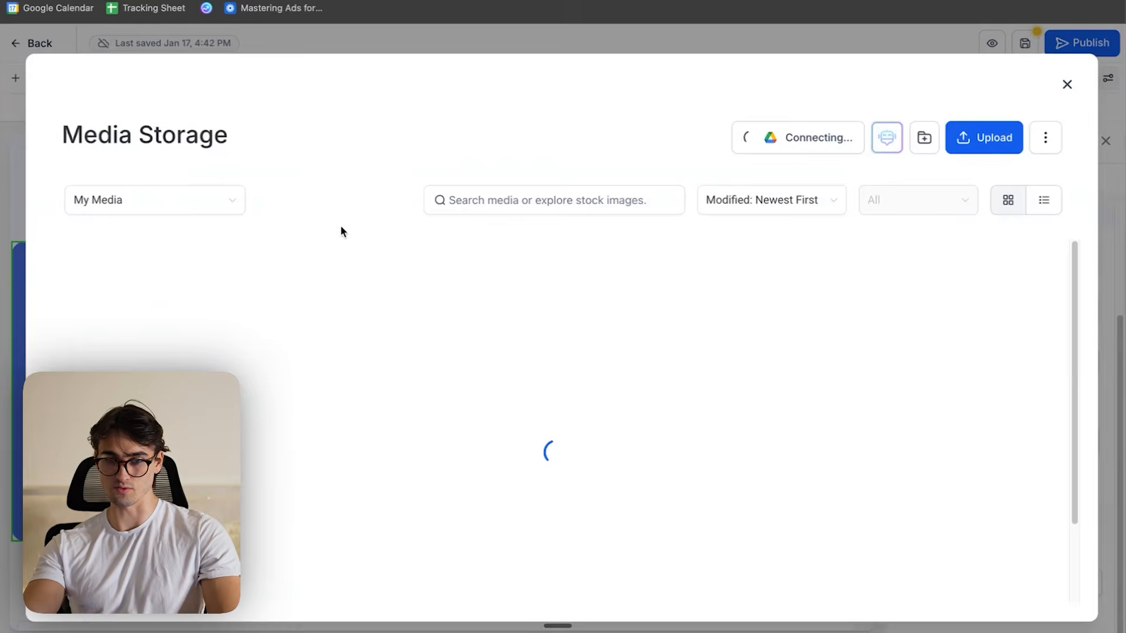
{"action": "left_click", "coordinate": [802, 472]}
- Replace the footer's LOGO HERE placeholder with the Roofbots logo from media storage
{"action": "scroll", "coordinate": [802, 473], "scroll_direction": "down", "scroll_amount": 10}
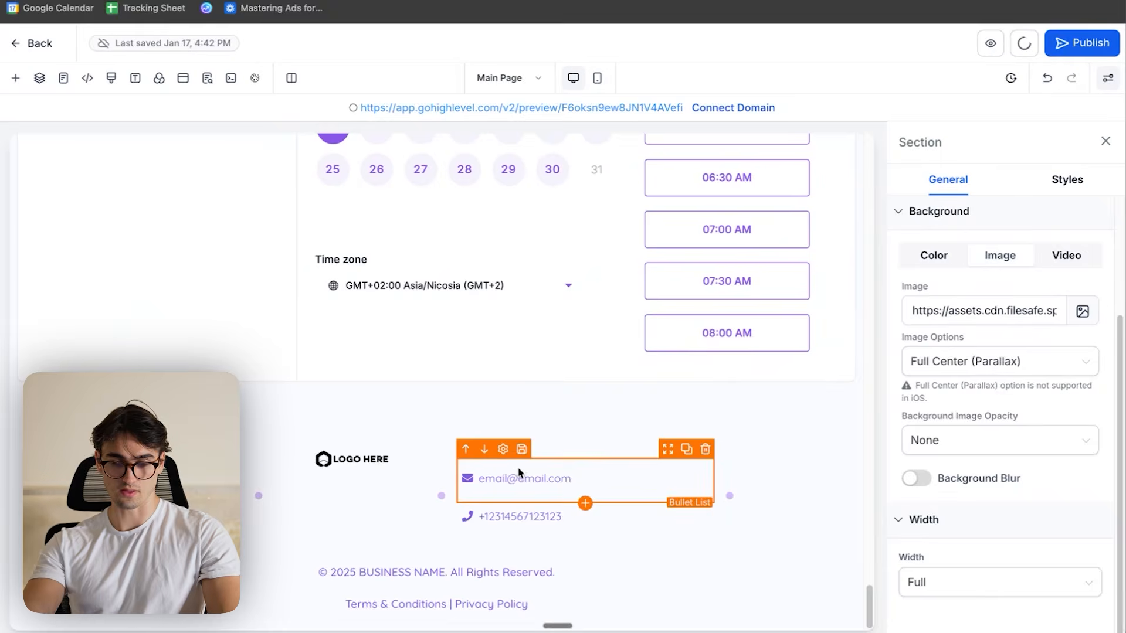
{"action": "left_click", "coordinate": [352, 458]}
{"action": "left_click", "coordinate": [1078, 293]}
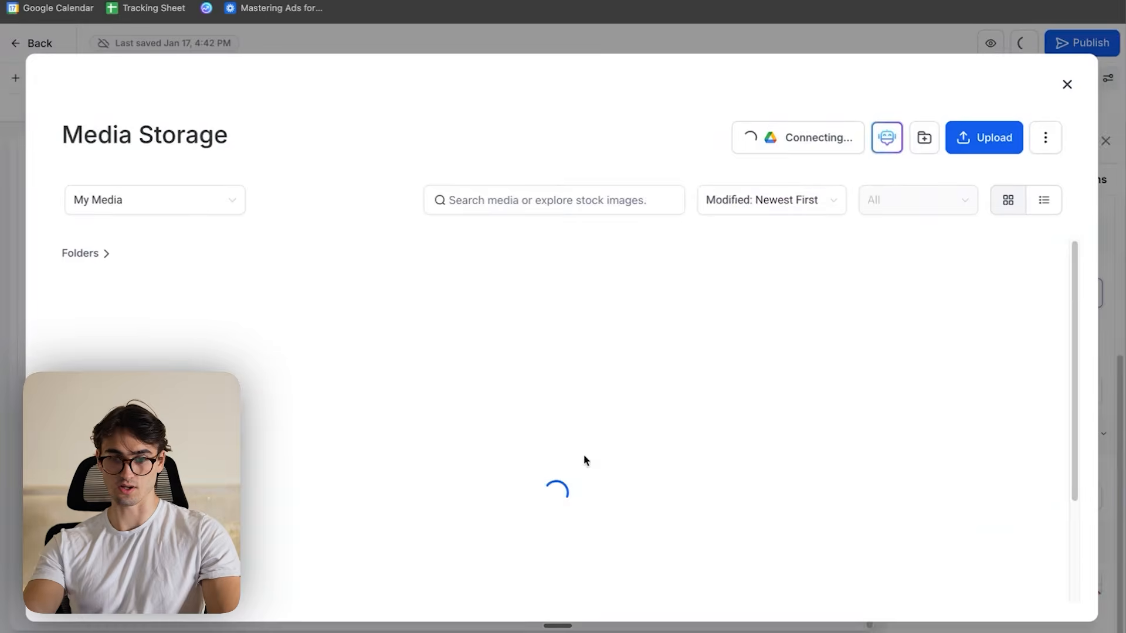
{"action": "left_click", "coordinate": [624, 505]}
- Replace the placeholder e-mail in the footer with the Roofbots support e-mail and colour its text dark blue
{"action": "type", "text": "roofbots"}
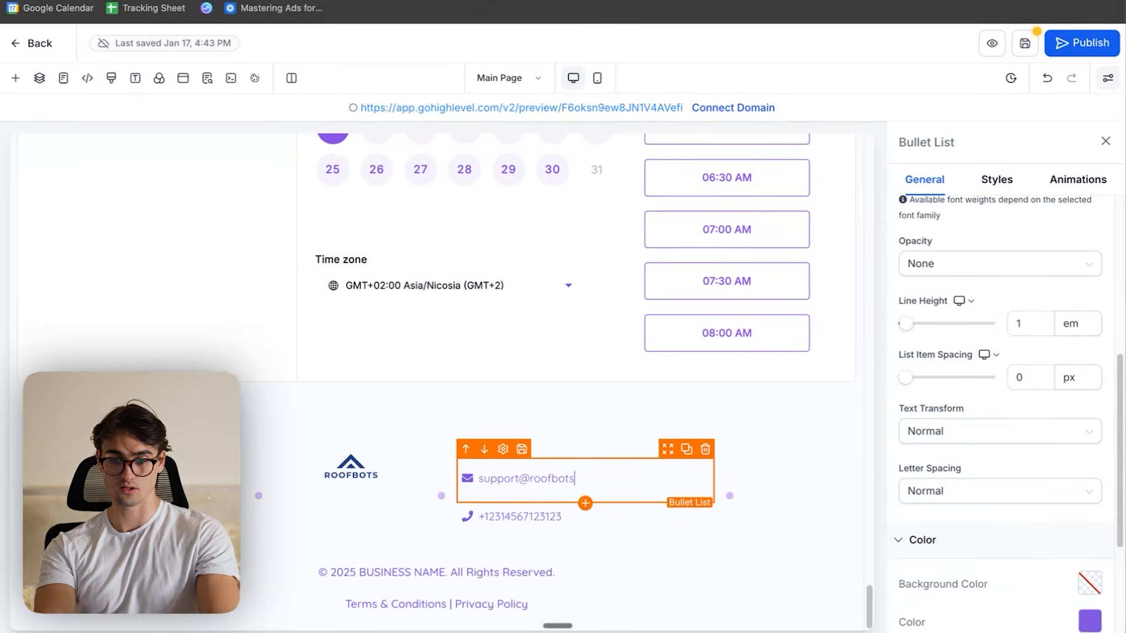
{"action": "key", "text": "ctrl+a"}
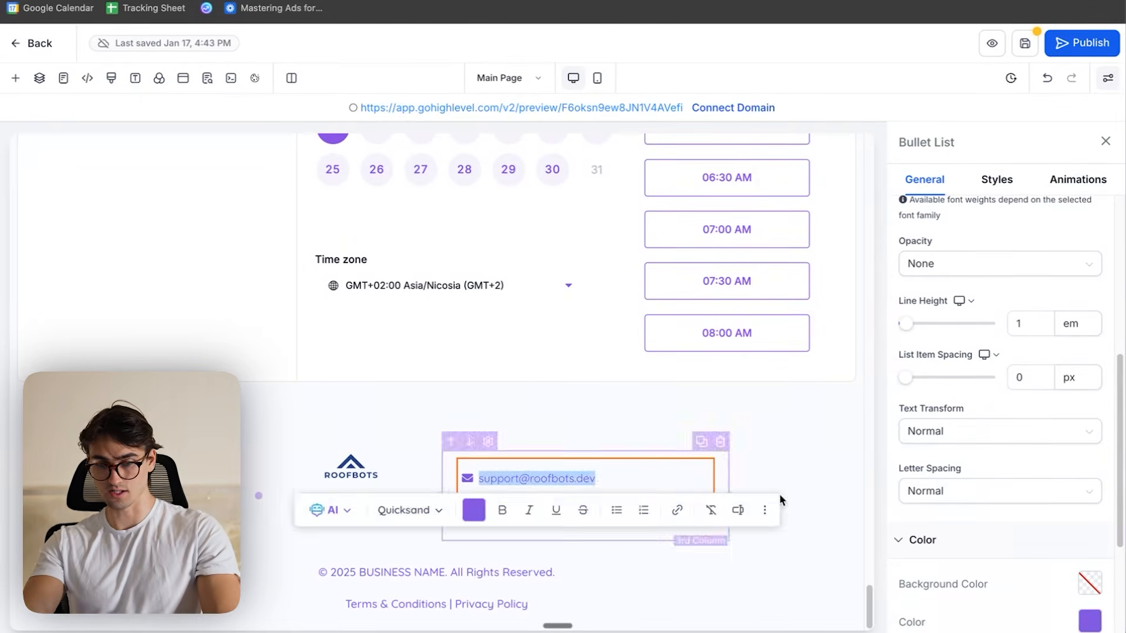
{"action": "left_click", "coordinate": [1086, 625]}
{"action": "scroll", "coordinate": [1007, 516], "scroll_direction": "down", "scroll_amount": 2}
{"action": "left_click", "coordinate": [968, 596]}
- Colour the footer phone number's text and the phone and e-mail icons dark blue
{"action": "triple_click", "coordinate": [574, 520]}
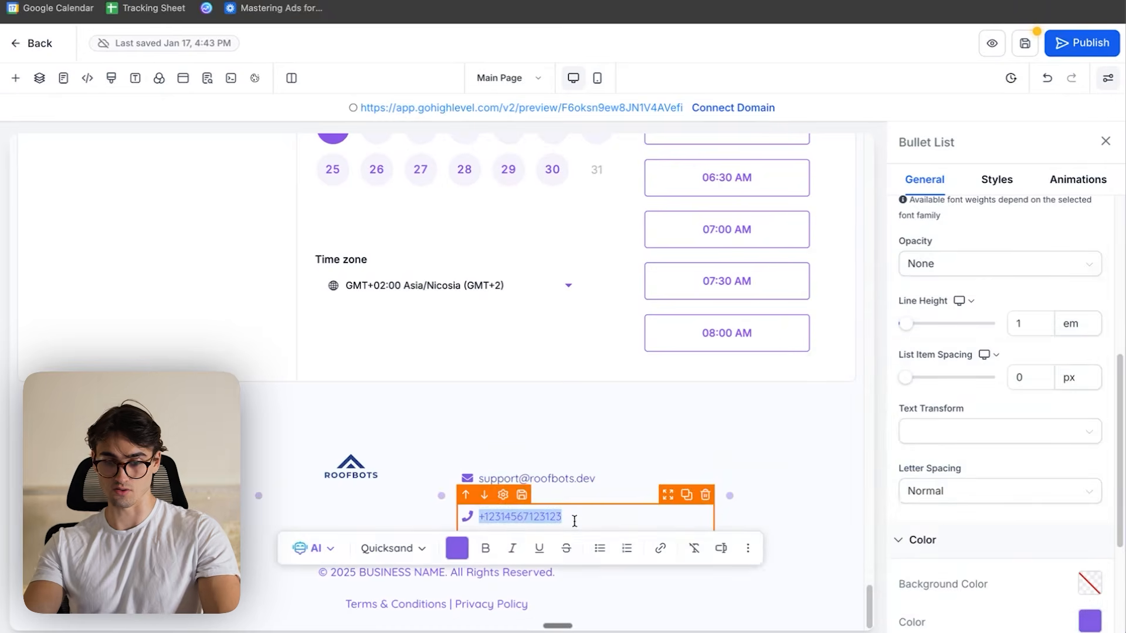
{"action": "left_click", "coordinate": [457, 548]}
{"action": "scroll", "coordinate": [557, 399], "scroll_direction": "down", "scroll_amount": 1}
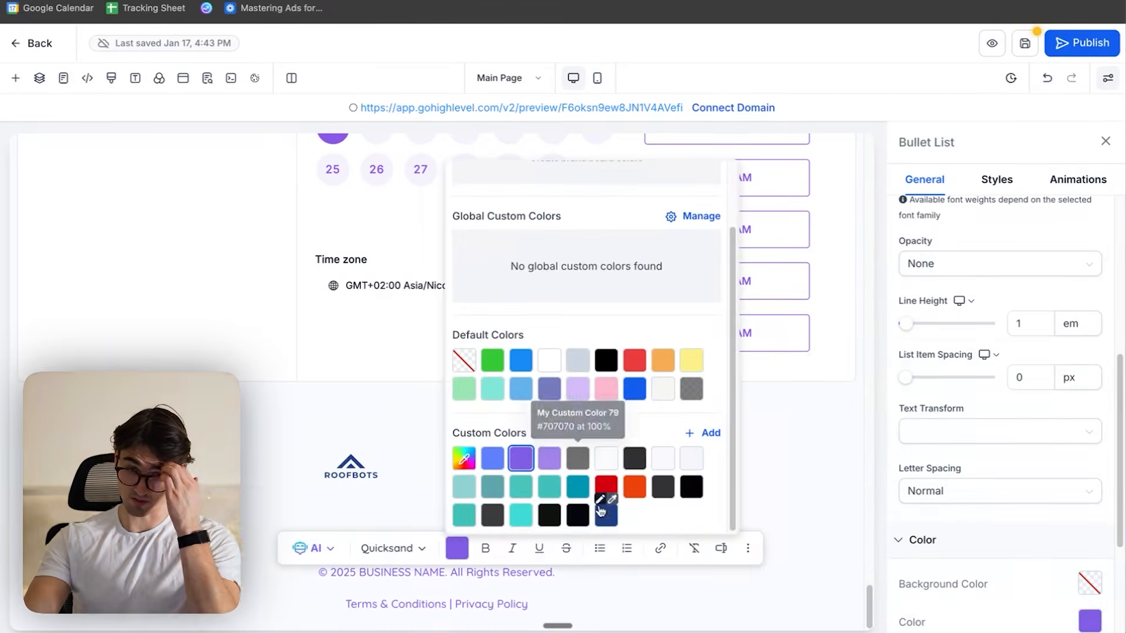
{"action": "left_click", "coordinate": [478, 522]}
{"action": "scroll", "coordinate": [1043, 466], "scroll_direction": "down", "scroll_amount": 4}
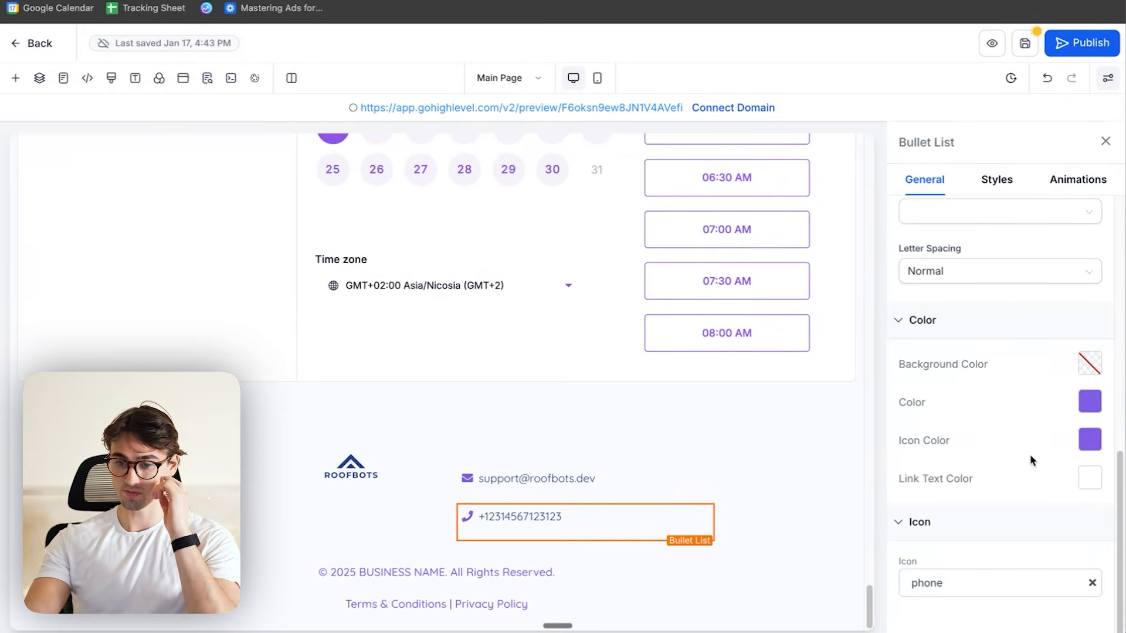
{"action": "left_click", "coordinate": [1088, 402]}
{"action": "scroll", "coordinate": [937, 340], "scroll_direction": "down", "scroll_amount": 2}
{"action": "left_click", "coordinate": [968, 368]}
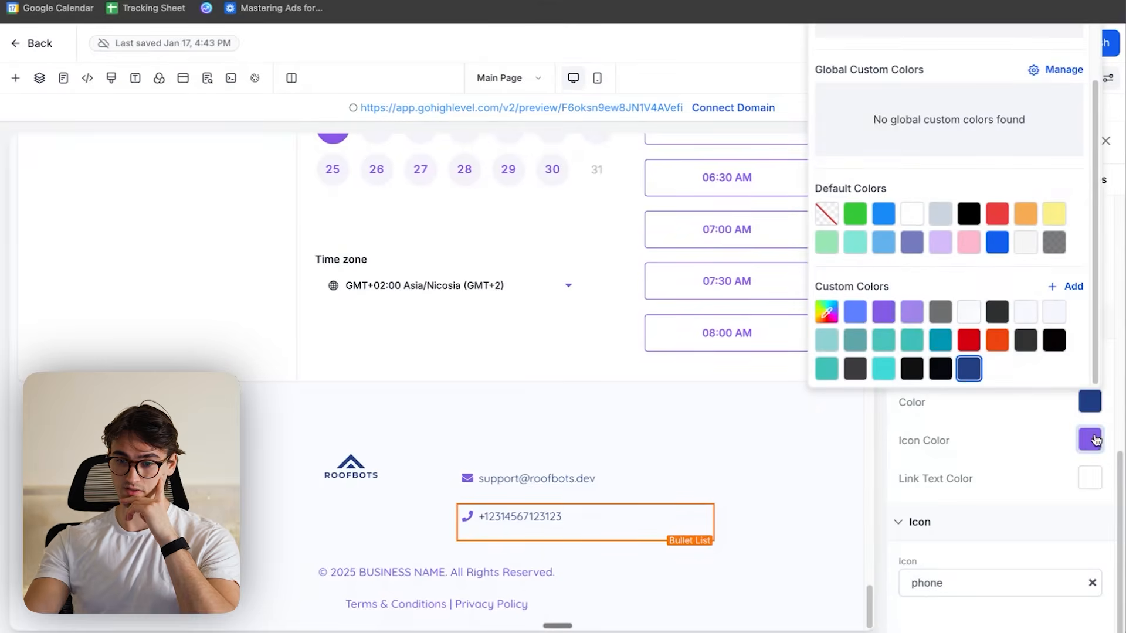
{"action": "left_click", "coordinate": [1096, 440]}
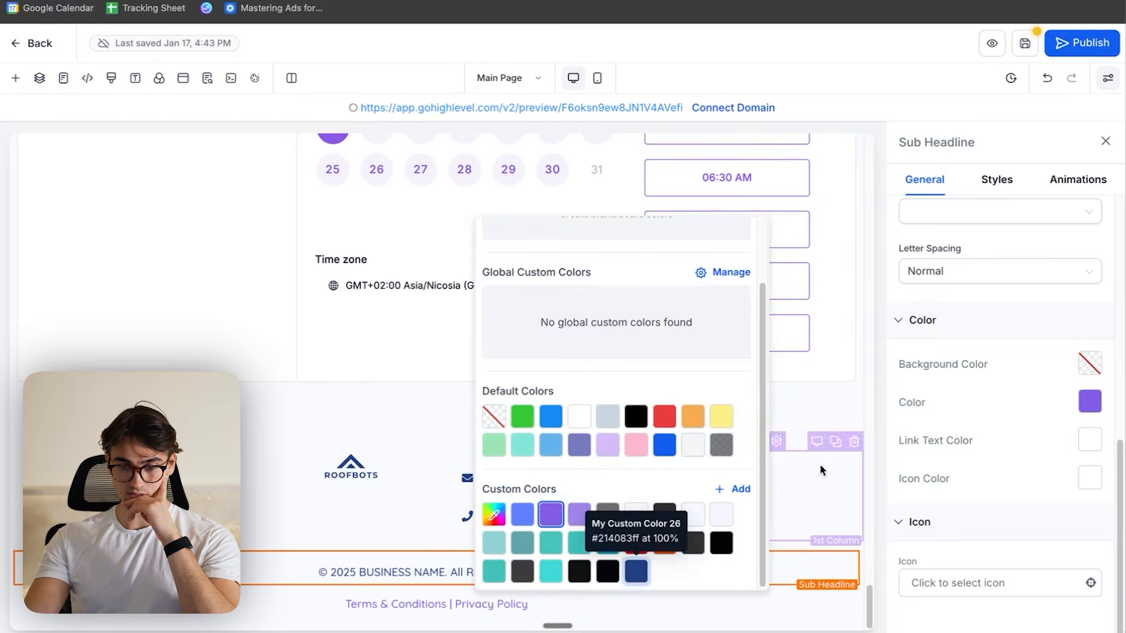
{"action": "left_click", "coordinate": [821, 469]}
- Colour the footer's copyright line and the Terms & Conditions | Privacy Policy line dark blue
{"action": "left_click_drag", "start_coordinate": [561, 603], "coordinate": [507, 595]}
{"action": "left_click", "coordinate": [776, 573]}
{"action": "left_click", "coordinate": [1089, 402]}
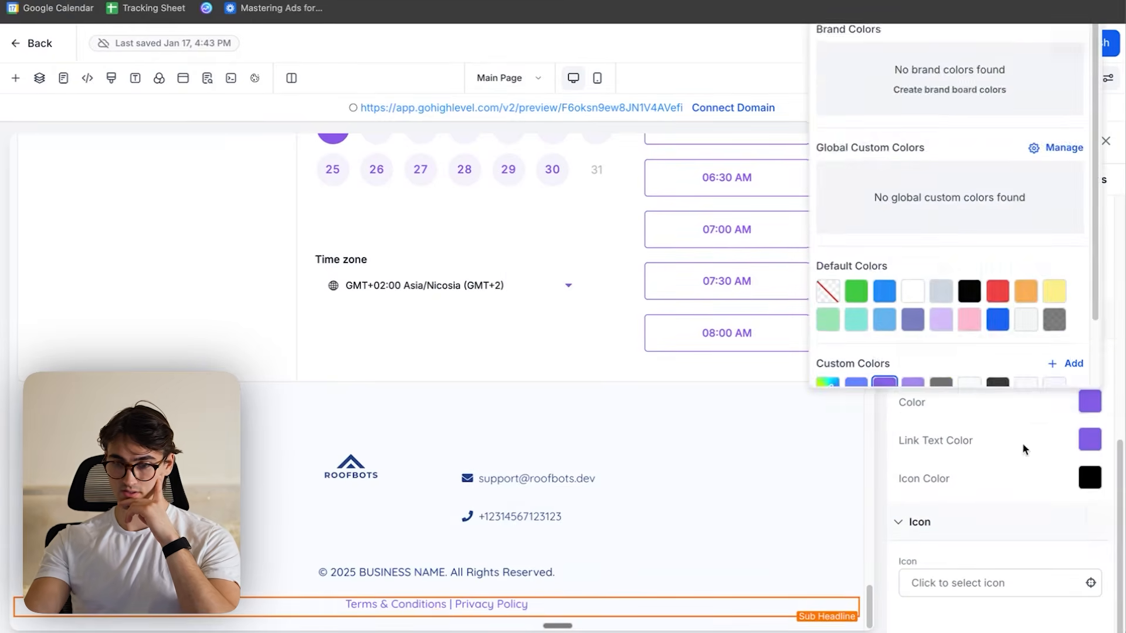
{"action": "scroll", "coordinate": [985, 346], "scroll_direction": "down", "scroll_amount": 2}
- Replace BUSINESS NAME with ROOFBOTS in the footer's copyright line
{"action": "left_click", "coordinate": [426, 571]}
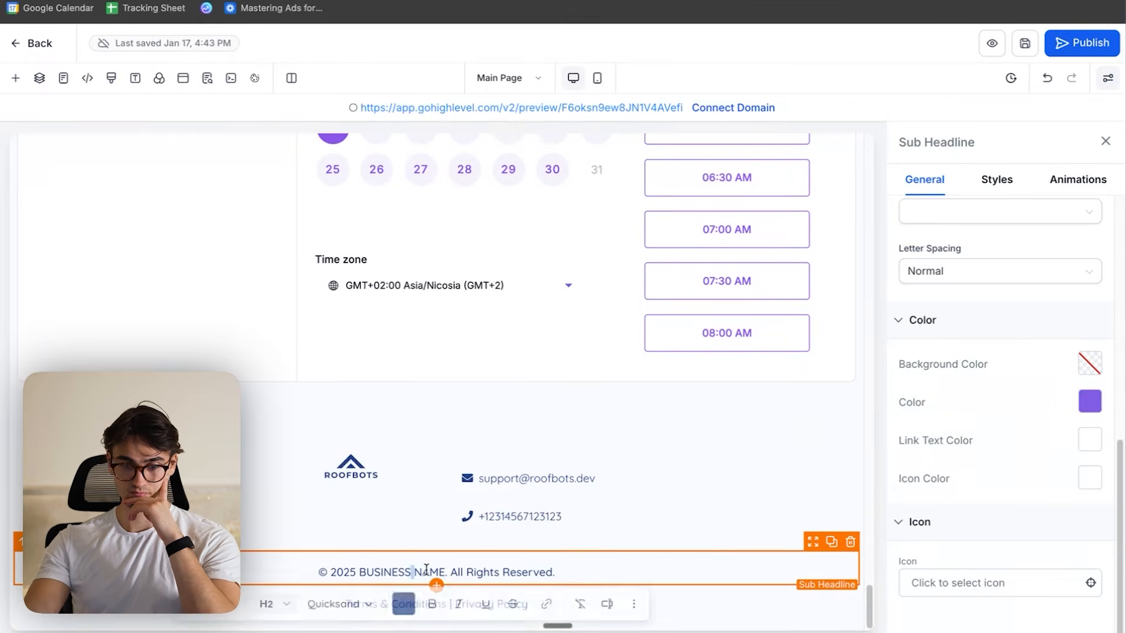
{"action": "key", "text": "BackSpace"}
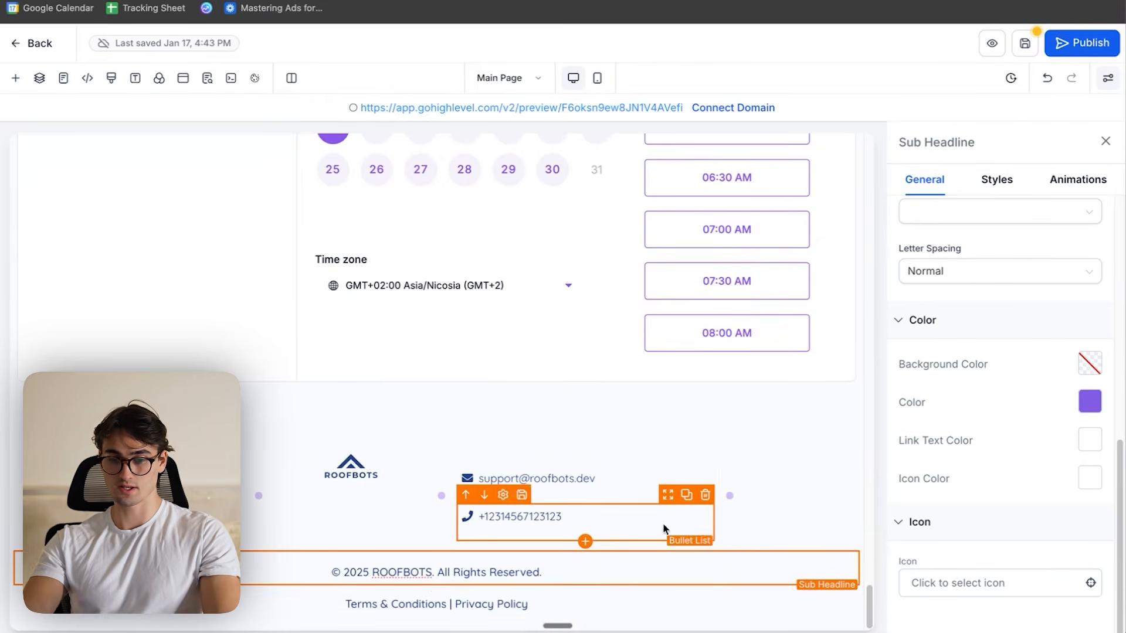
{"action": "scroll", "coordinate": [712, 525], "scroll_direction": "up", "scroll_amount": 8}
{"action": "scroll", "coordinate": [721, 527], "scroll_direction": "down", "scroll_amount": 8}
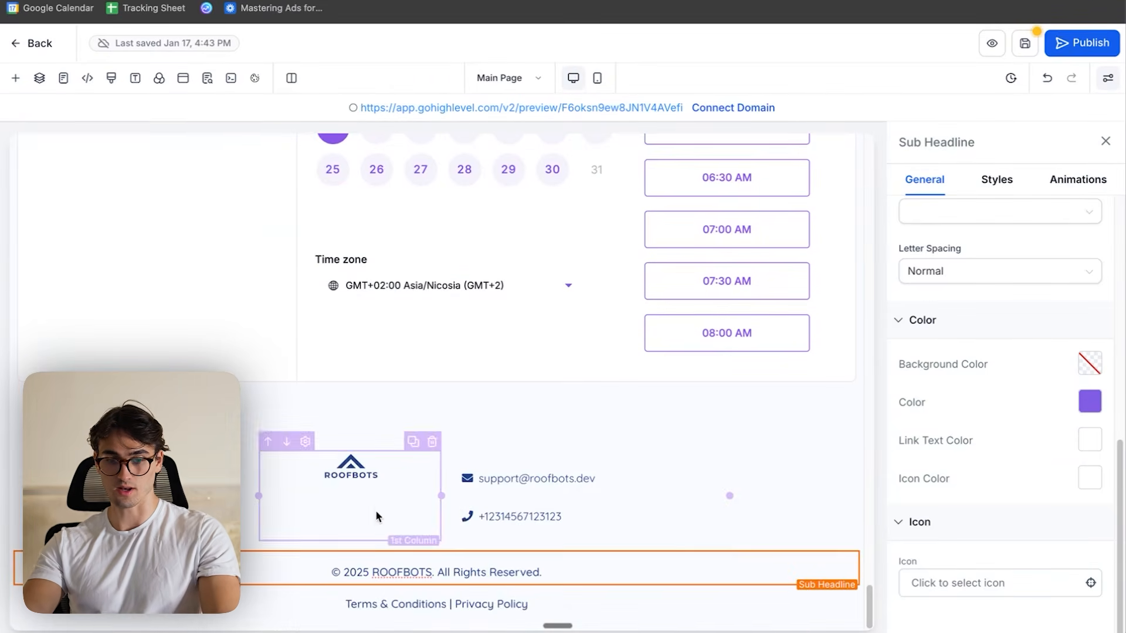
- Set the footer logo's width to 200 px and save the page
{"action": "left_click", "coordinate": [356, 471]}
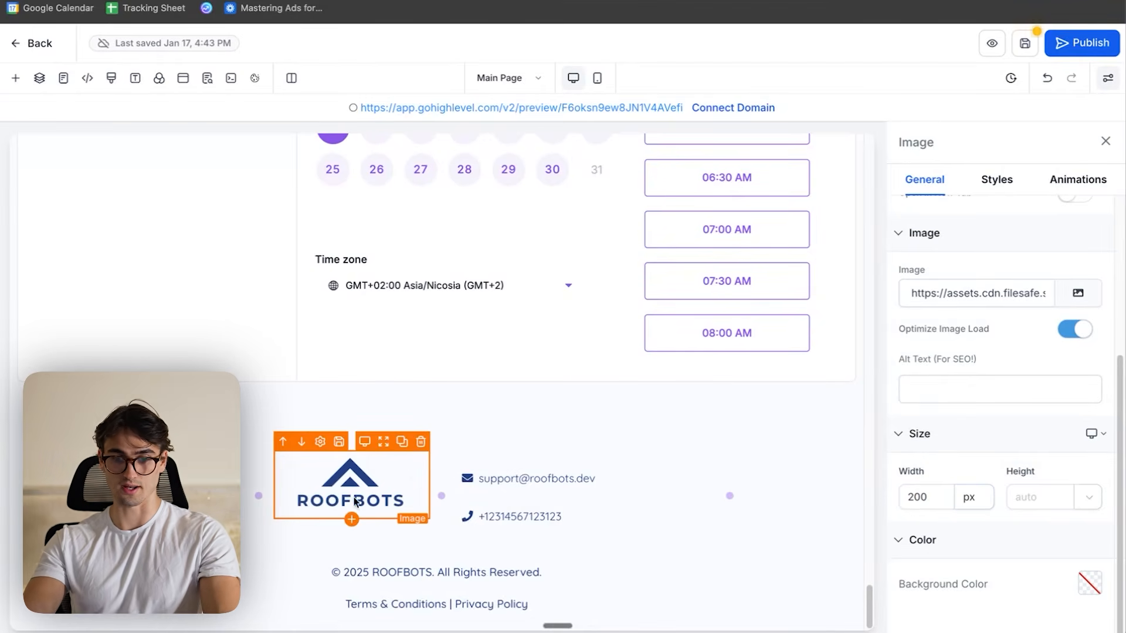
{"action": "scroll", "coordinate": [757, 387], "scroll_direction": "up", "scroll_amount": 5}
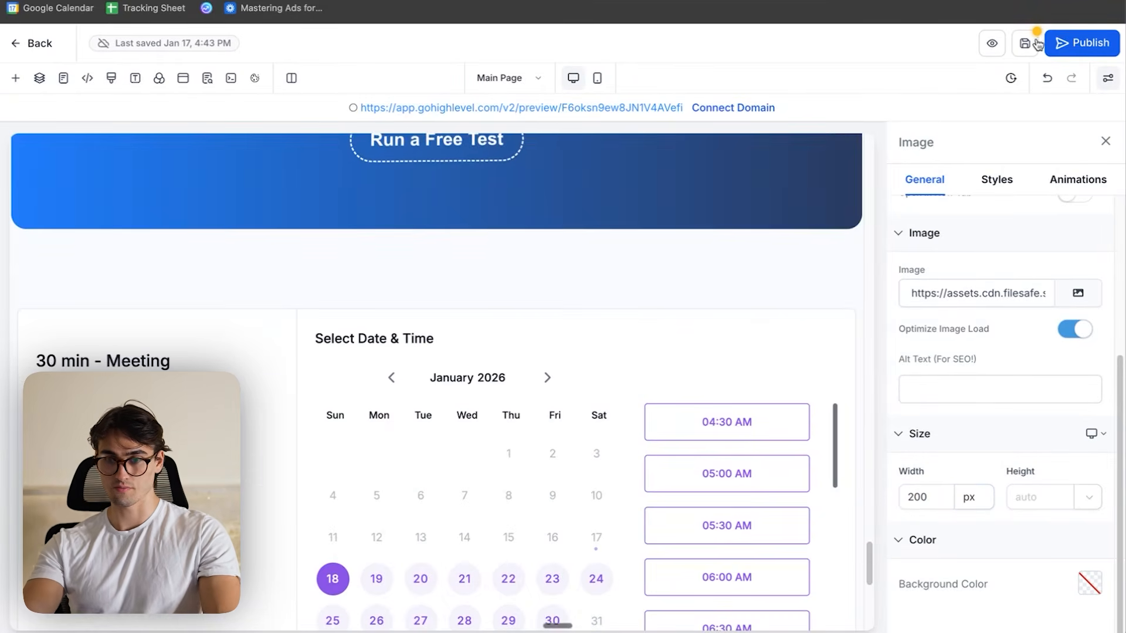
{"action": "scroll", "coordinate": [832, 194], "scroll_direction": "up", "scroll_amount": 1}
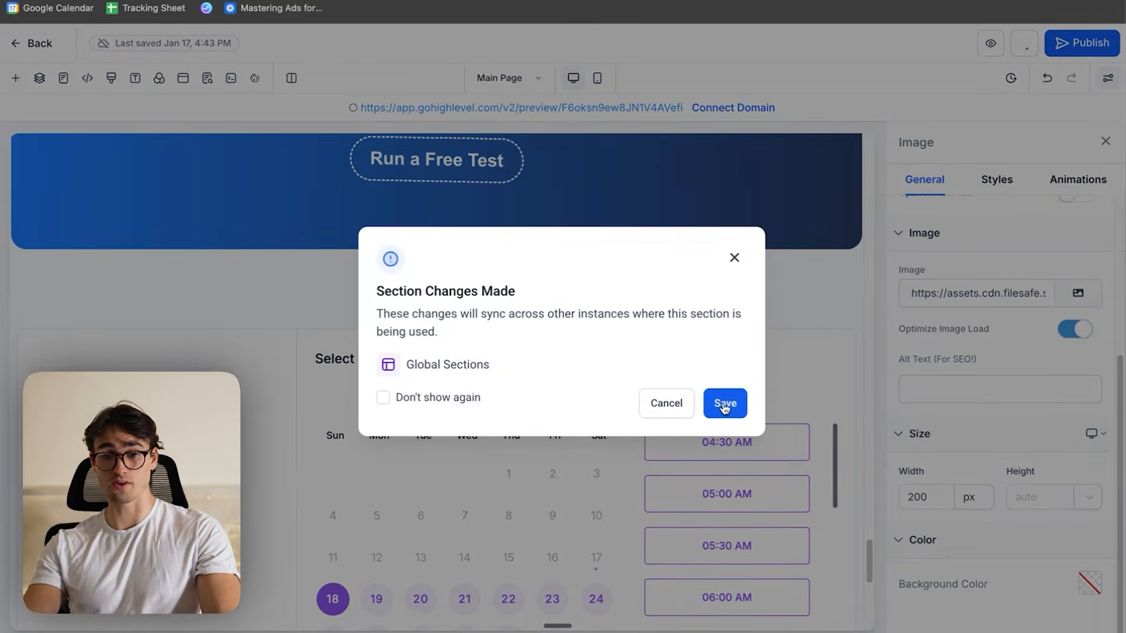
{"action": "left_click", "coordinate": [725, 404]}
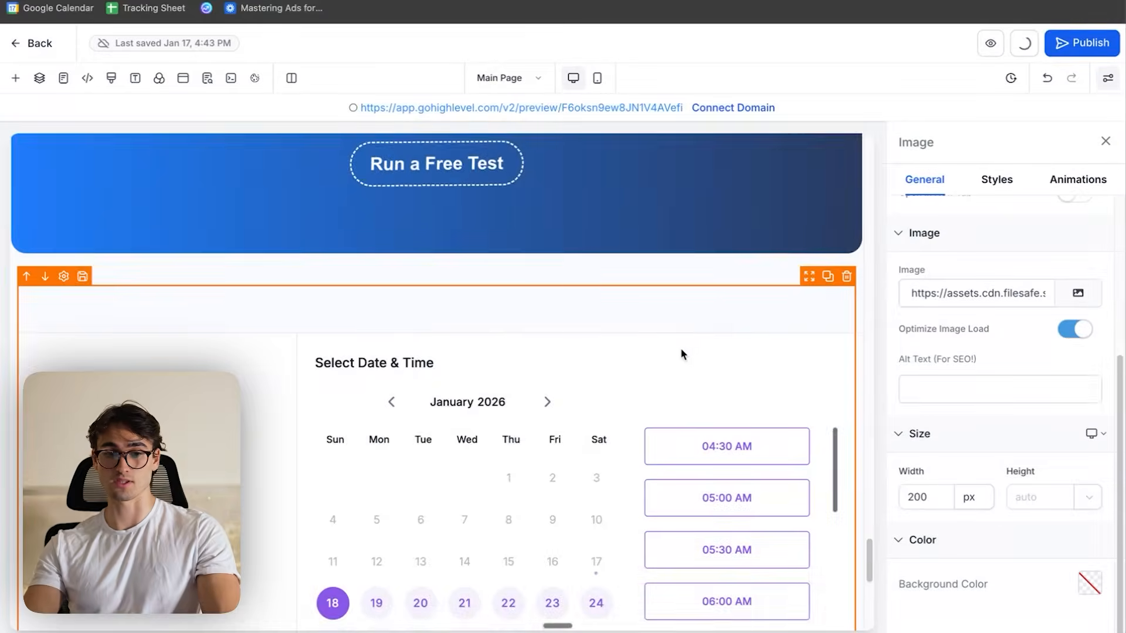
- Preview the main page and check its hero section, demo button and the colours of the booking calendar
{"action": "scroll", "coordinate": [728, 268], "scroll_direction": "up", "scroll_amount": 20}
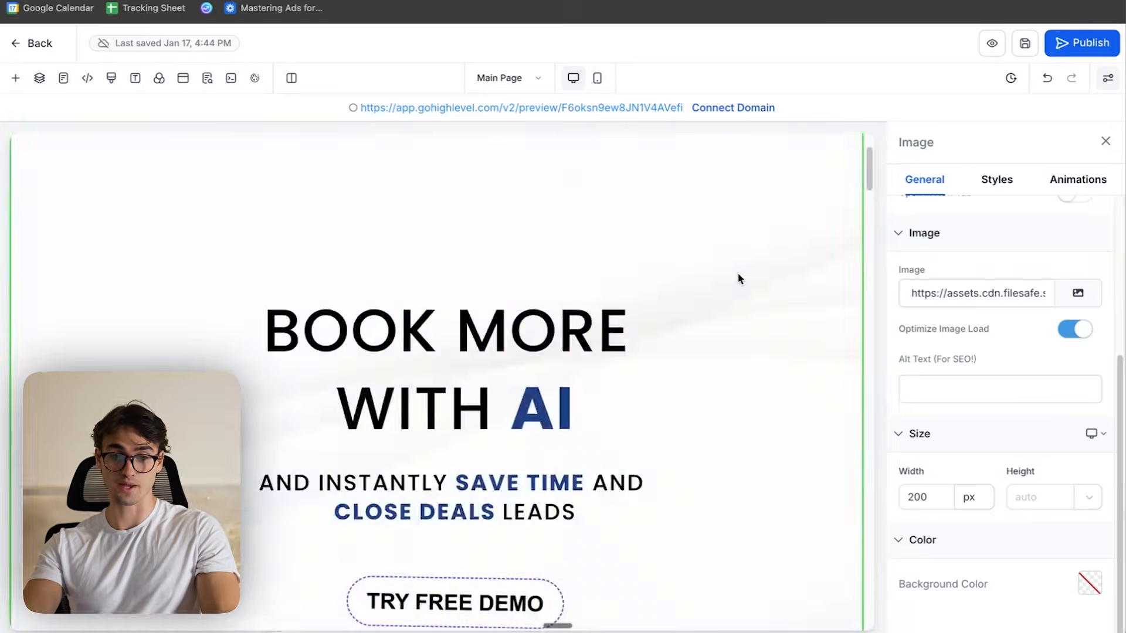
{"action": "scroll", "coordinate": [762, 290], "scroll_direction": "down", "scroll_amount": 4}
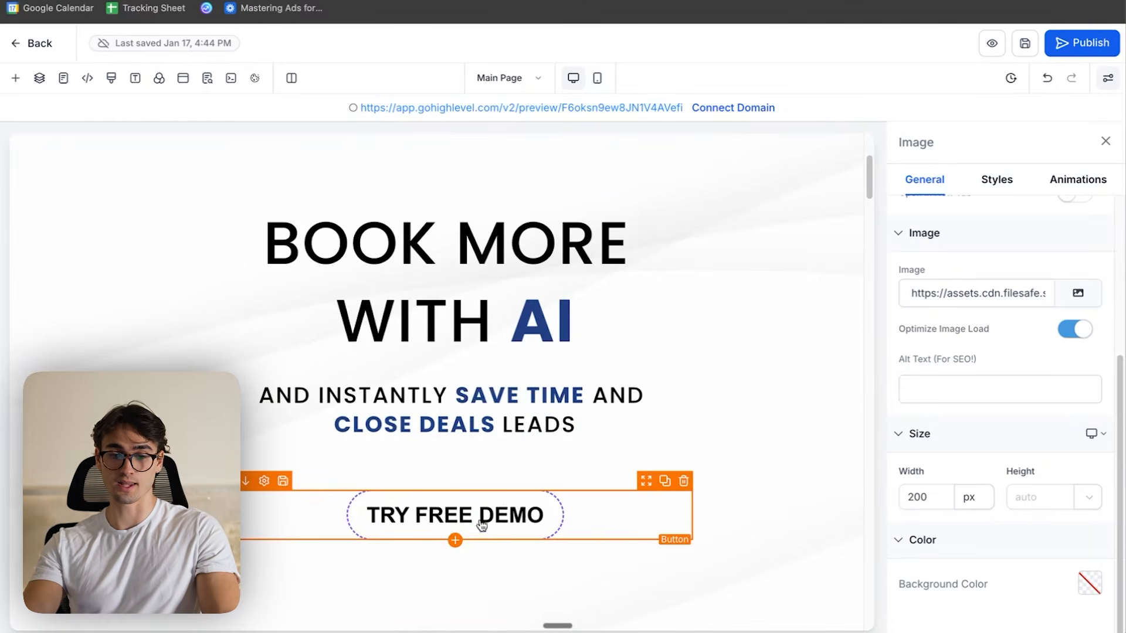
{"action": "left_click", "coordinate": [995, 42]}
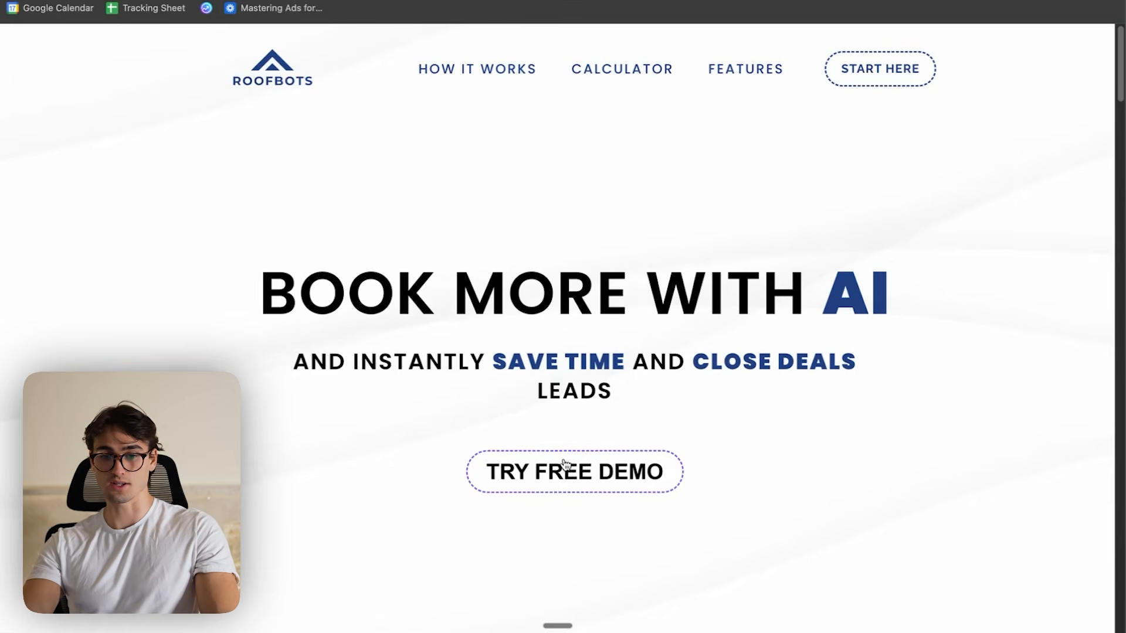
{"action": "left_click", "coordinate": [624, 465]}
{"action": "scroll", "coordinate": [769, 417], "scroll_direction": "down", "scroll_amount": 1}
{"action": "scroll", "coordinate": [643, 416], "scroll_direction": "down", "scroll_amount": 2}
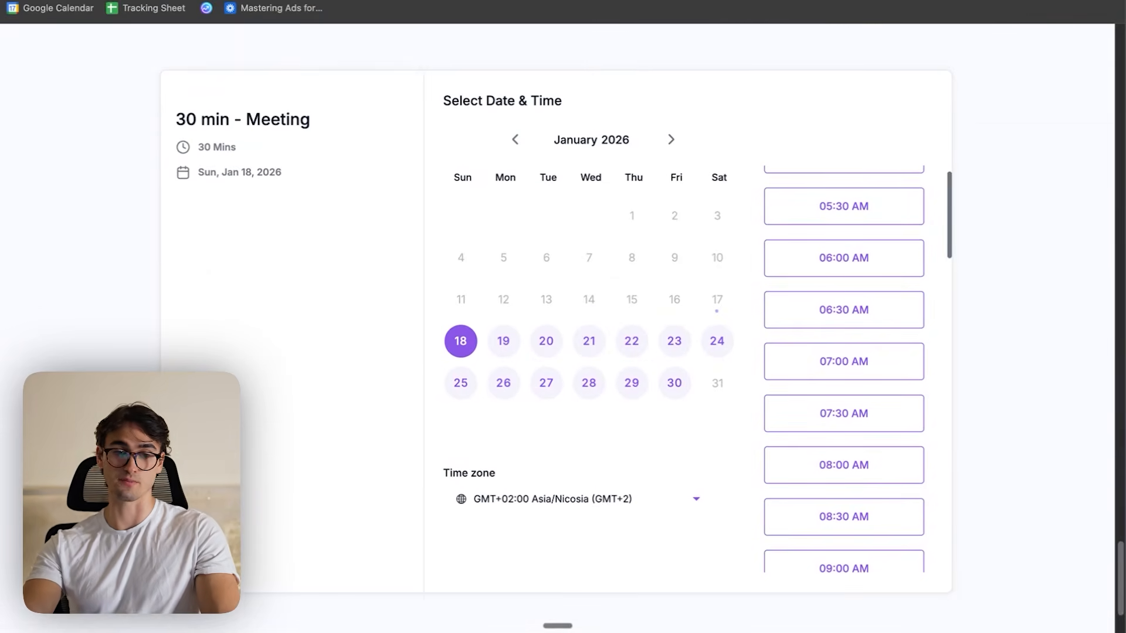
{"action": "scroll", "coordinate": [500, 279], "scroll_direction": "down", "scroll_amount": 3}
{"action": "scroll", "coordinate": [519, 273], "scroll_direction": "up", "scroll_amount": 3}
{"action": "scroll", "coordinate": [786, 370], "scroll_direction": "up", "scroll_amount": 1}
{"action": "left_click", "coordinate": [329, 2]}
{"action": "scroll", "coordinate": [411, 264], "scroll_direction": "down", "scroll_amount": 3}
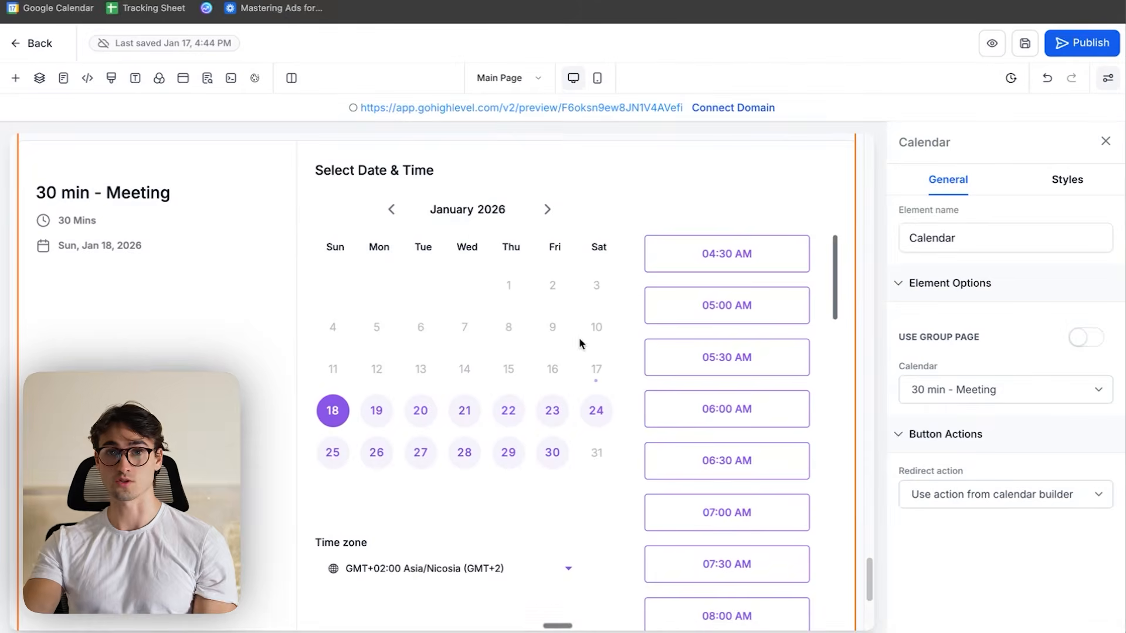
- Leave the page editor and open the 30 min - Meeting calendar for editing in the calendar settings
{"action": "left_click", "coordinate": [27, 43]}
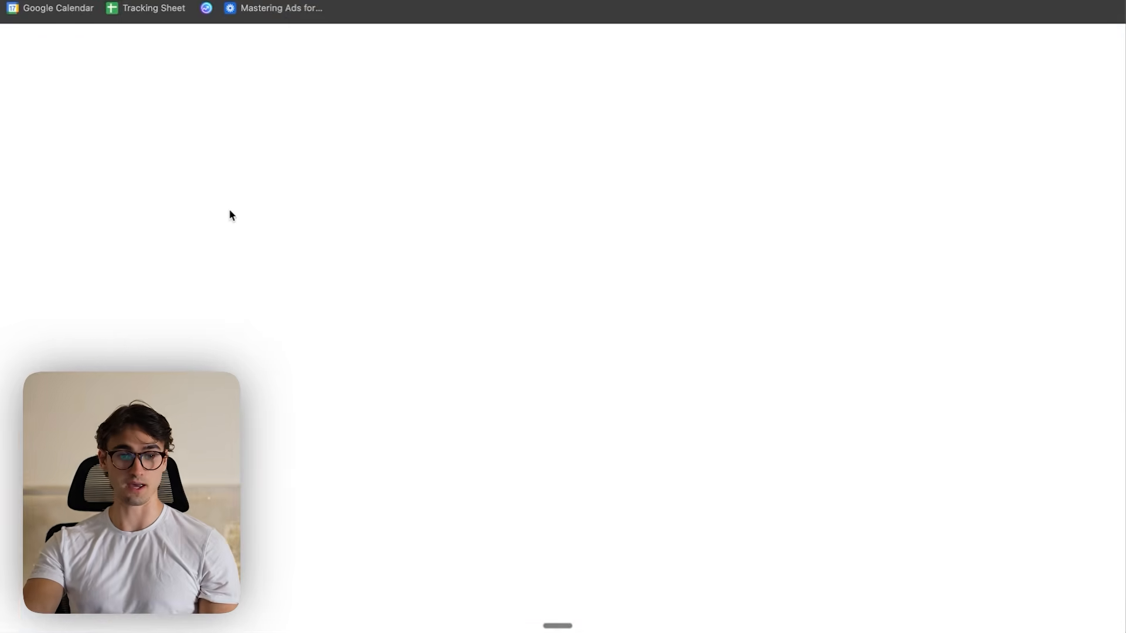
{"action": "scroll", "coordinate": [64, 562], "scroll_direction": "down", "scroll_amount": 1}
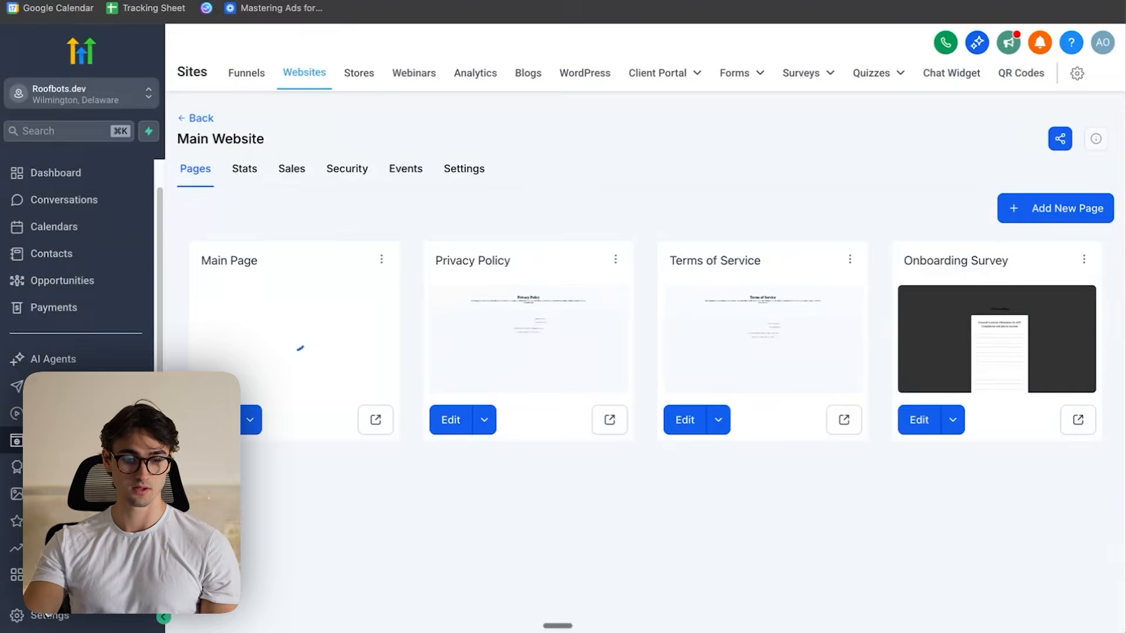
{"action": "left_click", "coordinate": [50, 614]}
{"action": "scroll", "coordinate": [77, 410], "scroll_direction": "down", "scroll_amount": 1}
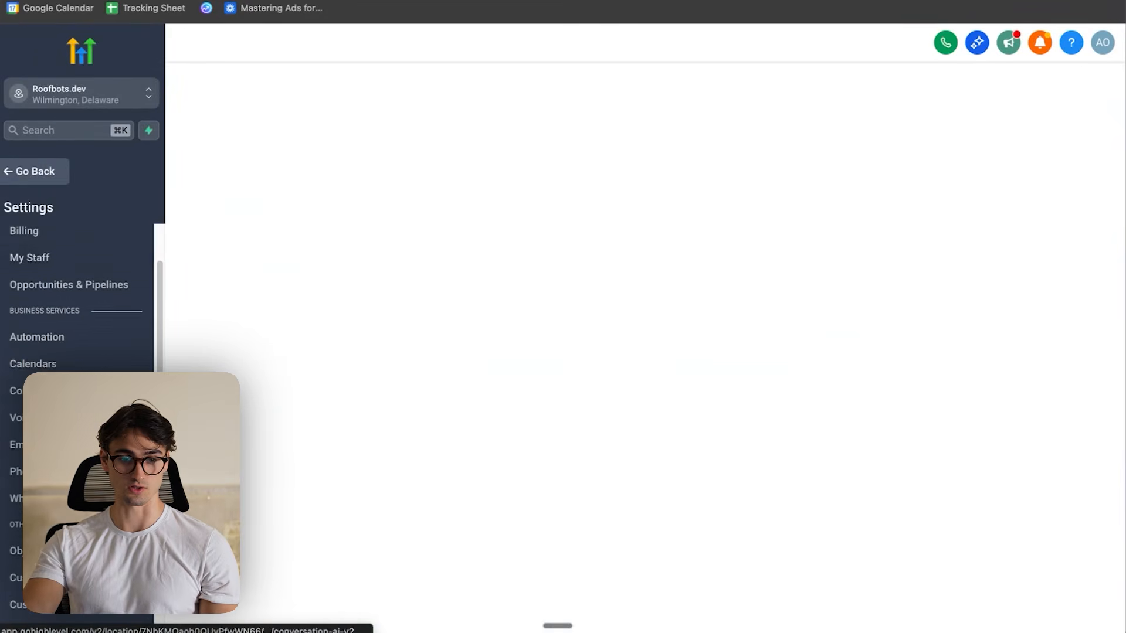
{"action": "scroll", "coordinate": [62, 326], "scroll_direction": "down", "scroll_amount": 2}
{"action": "left_click", "coordinate": [58, 317]}
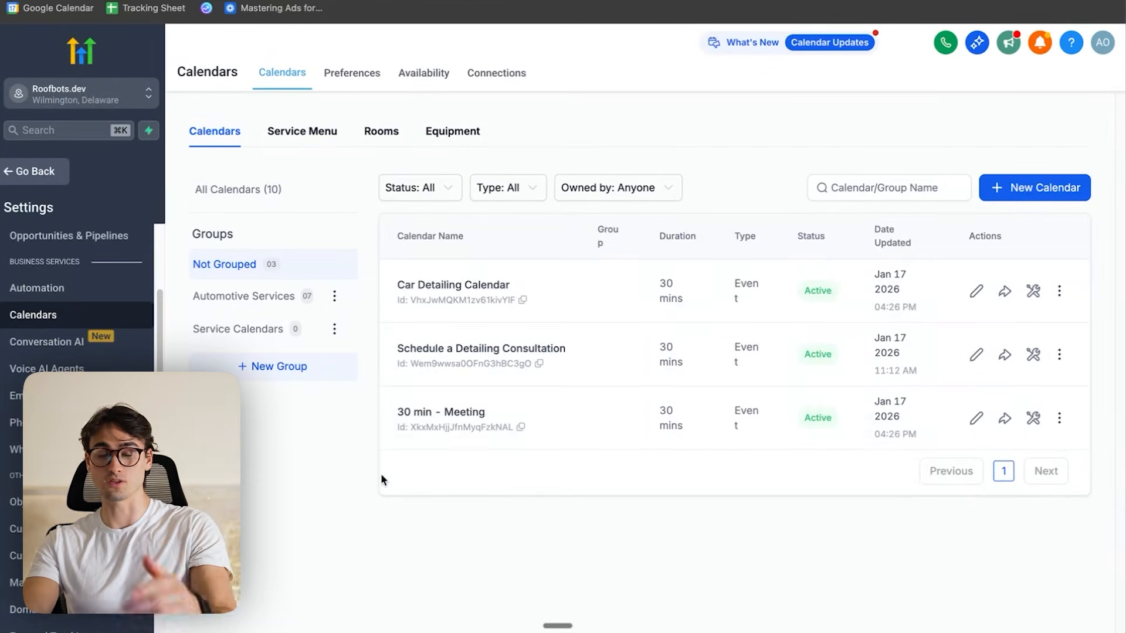
{"action": "left_click", "coordinate": [968, 418]}
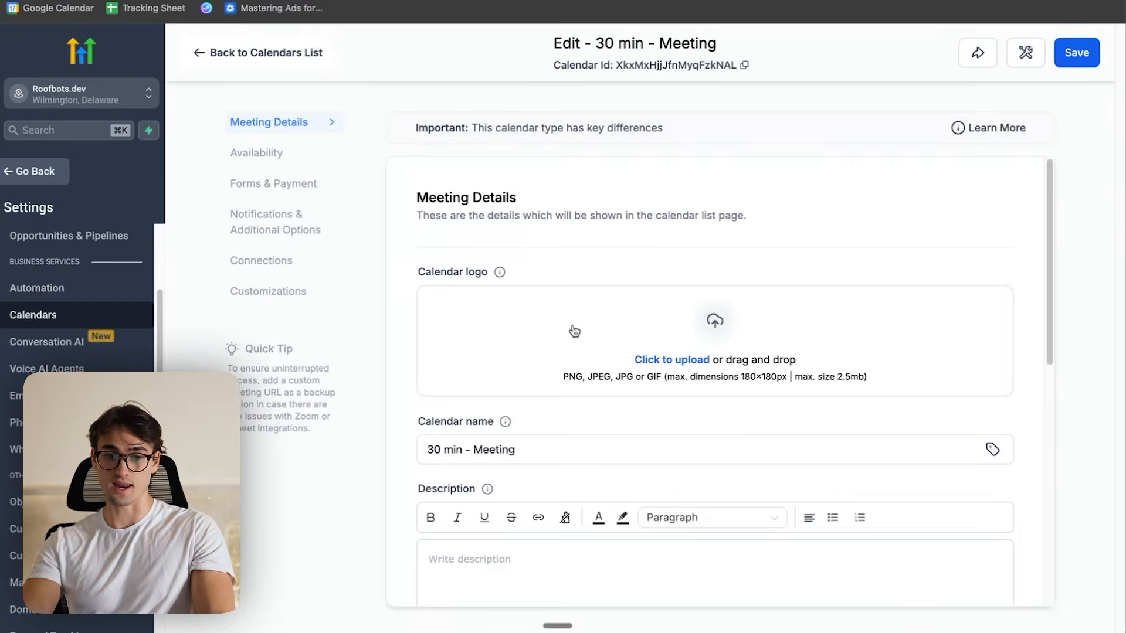
- Set the primary color of the 30 min - Meeting calendar widget to dark blue in its customizations
{"action": "left_click", "coordinate": [268, 292]}
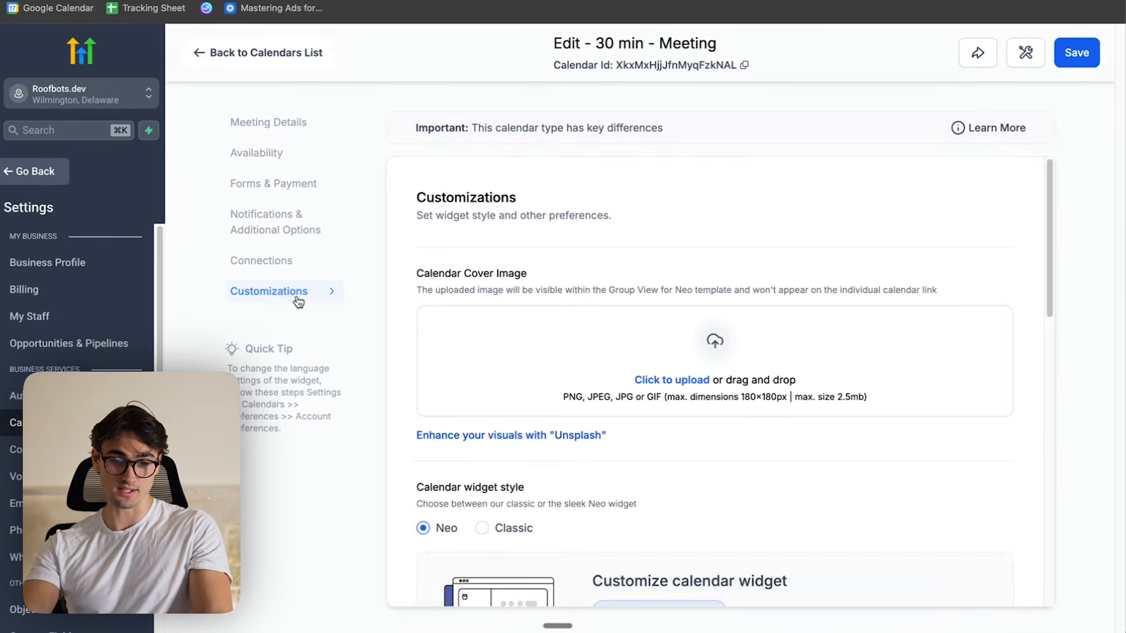
{"action": "scroll", "coordinate": [623, 327], "scroll_direction": "down", "scroll_amount": 10}
{"action": "scroll", "coordinate": [586, 352], "scroll_direction": "up", "scroll_amount": 5}
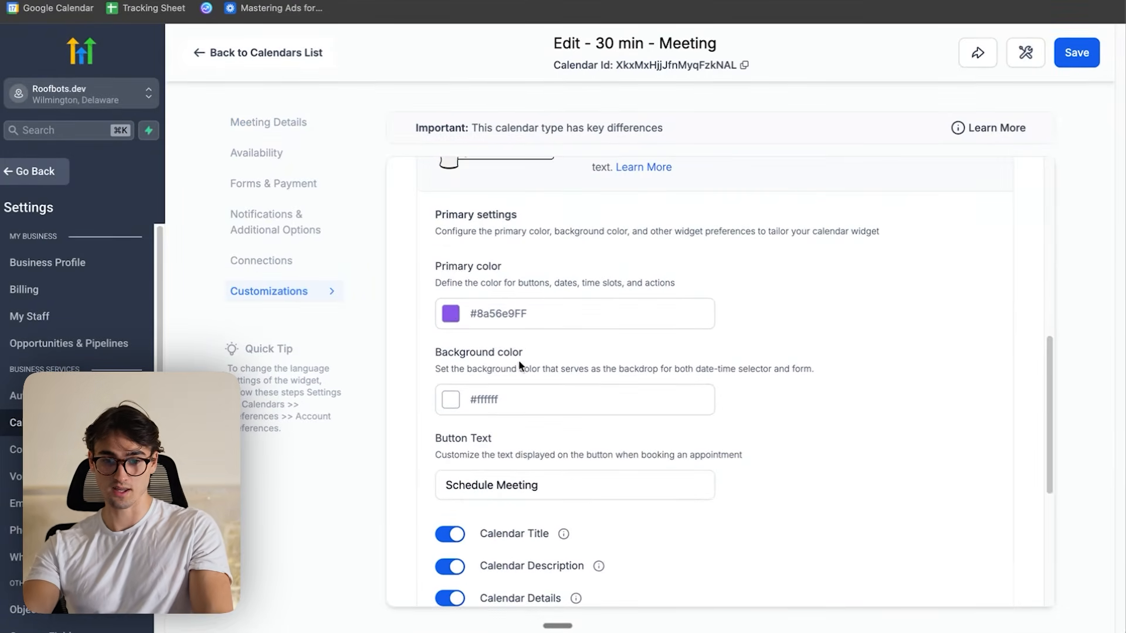
{"action": "left_click", "coordinate": [452, 316]}
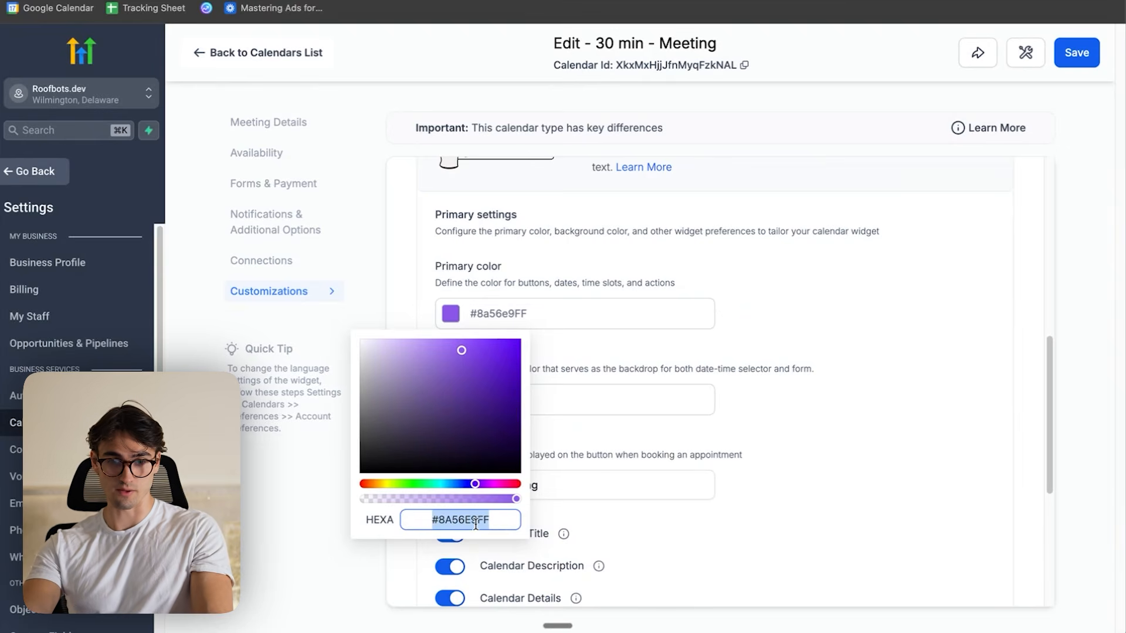
{"action": "left_click_drag", "start_coordinate": [472, 486], "coordinate": [464, 490]}
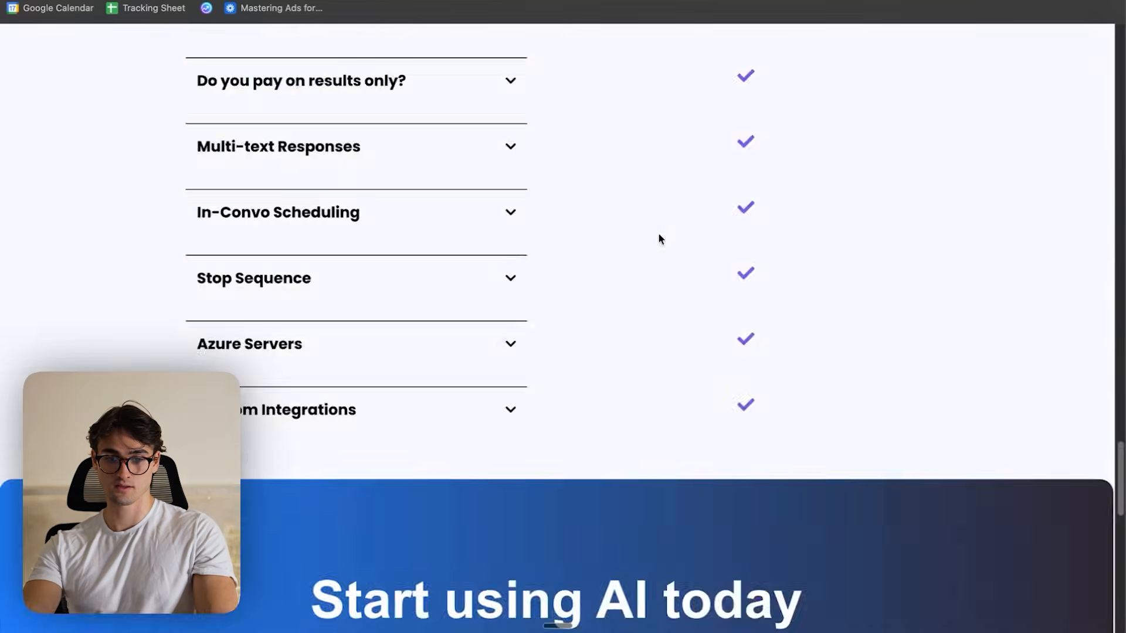
- Check the recoloured booking calendar in the main page preview
{"action": "scroll", "coordinate": [659, 237], "scroll_direction": "down", "scroll_amount": 14}
{"action": "scroll", "coordinate": [663, 240], "scroll_direction": "up", "scroll_amount": 3}
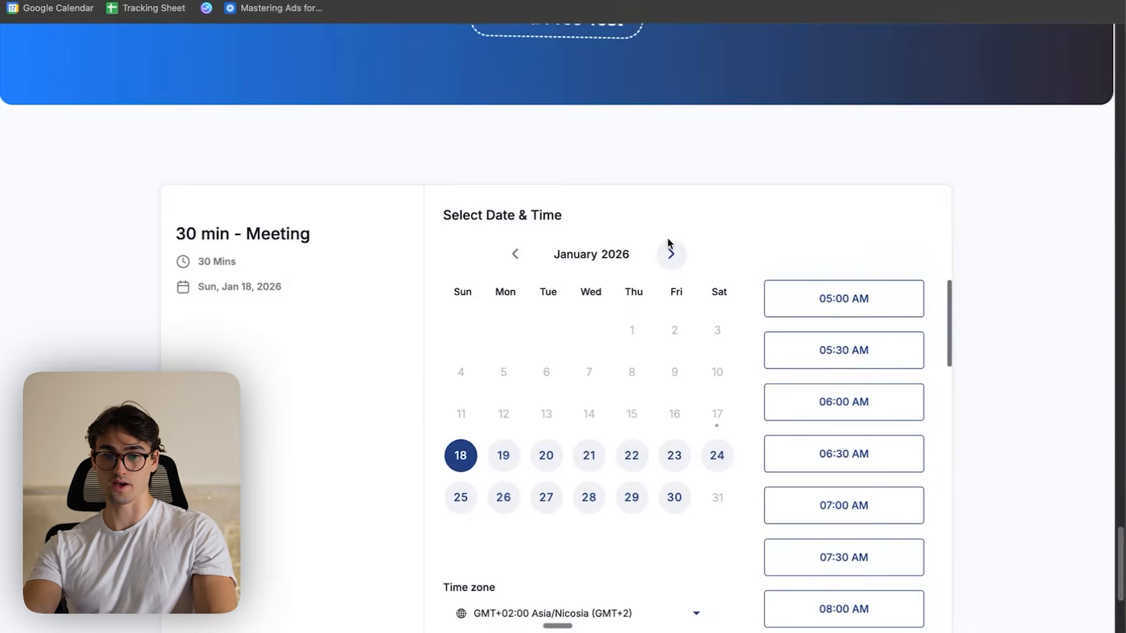
{"action": "scroll", "coordinate": [527, 411], "scroll_direction": "down", "scroll_amount": 5}
{"action": "scroll", "coordinate": [375, 328], "scroll_direction": "up", "scroll_amount": 7}
{"action": "scroll", "coordinate": [627, 378], "scroll_direction": "down", "scroll_amount": 4}
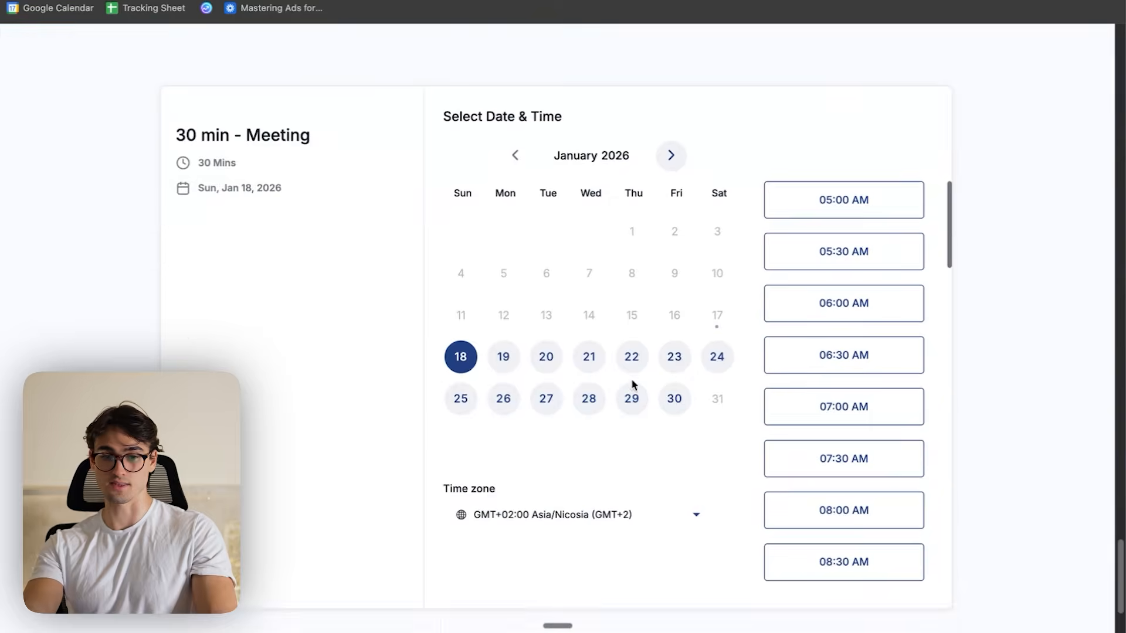
{"action": "scroll", "coordinate": [628, 375], "scroll_direction": "up", "scroll_amount": 16}
{"action": "scroll", "coordinate": [630, 375], "scroll_direction": "down", "scroll_amount": 10}
{"action": "scroll", "coordinate": [567, 366], "scroll_direction": "down", "scroll_amount": 10}
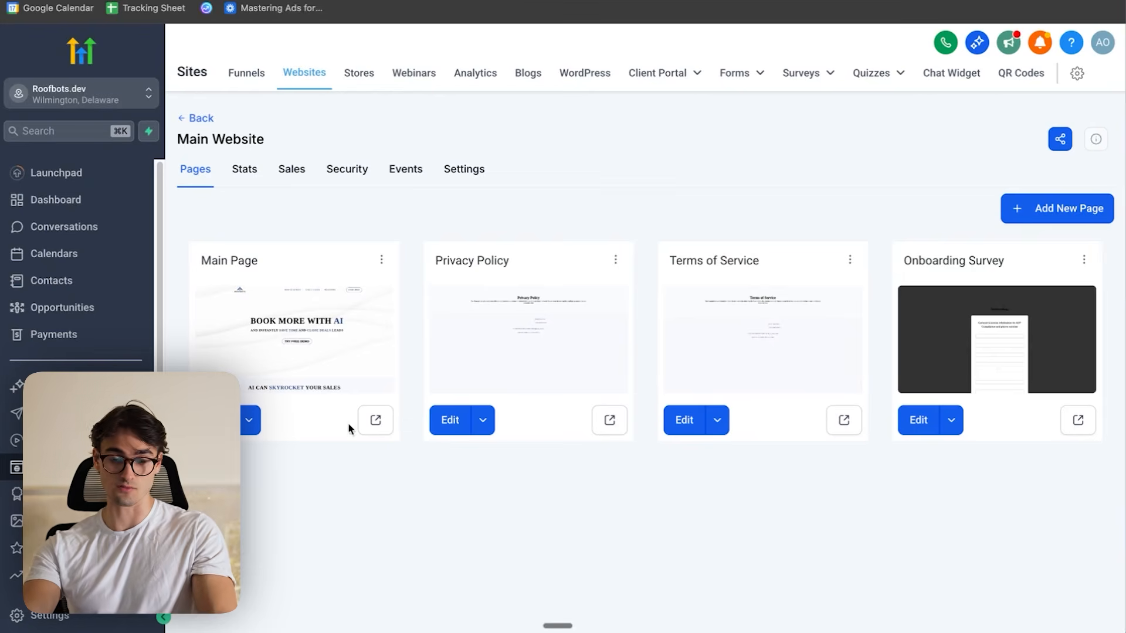
- Open the Privacy Policy page in the editor and replace its placeholder header logo with the Roofbots logo
{"action": "left_click", "coordinate": [445, 420]}
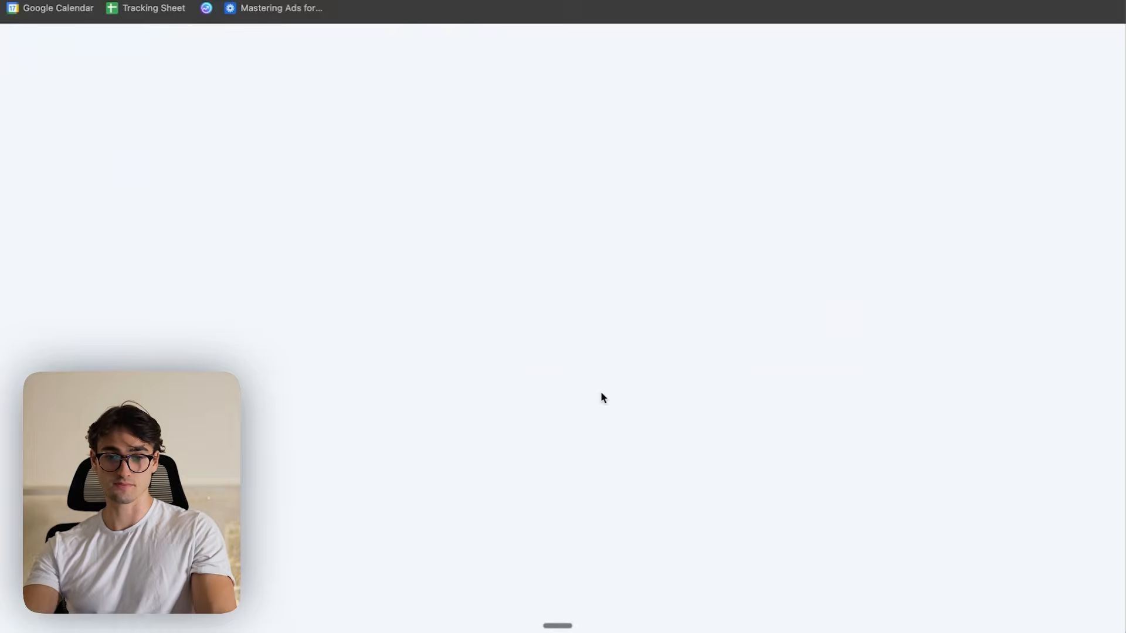
{"action": "double_click", "coordinate": [653, 285]}
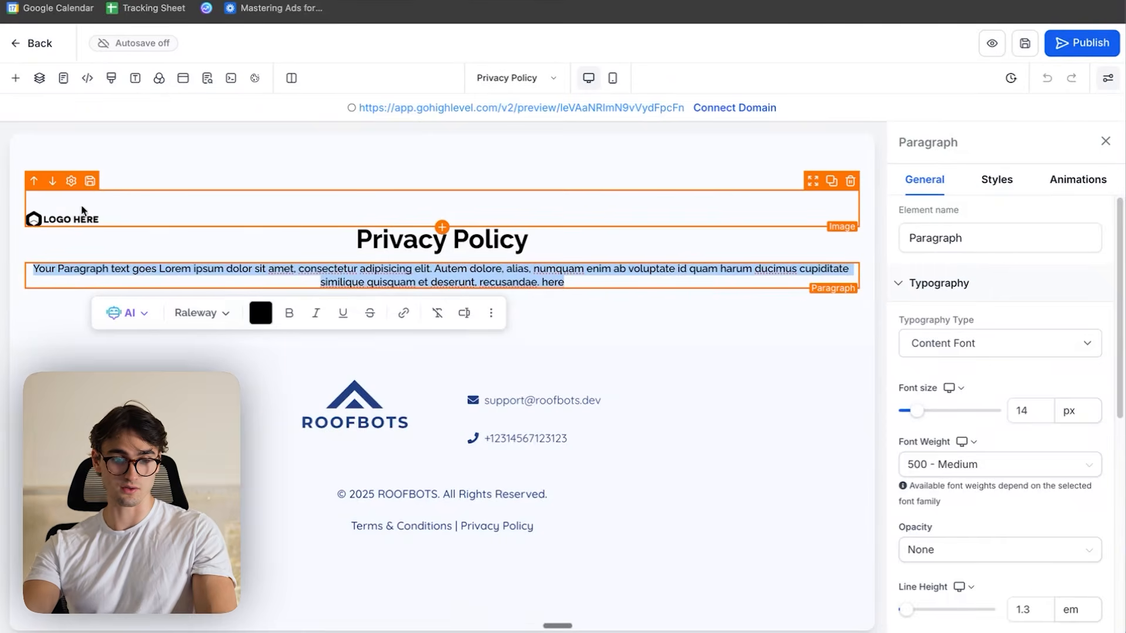
{"action": "left_click", "coordinate": [76, 222]}
{"action": "scroll", "coordinate": [997, 392], "scroll_direction": "down", "scroll_amount": 2}
{"action": "left_click", "coordinate": [1076, 503]}
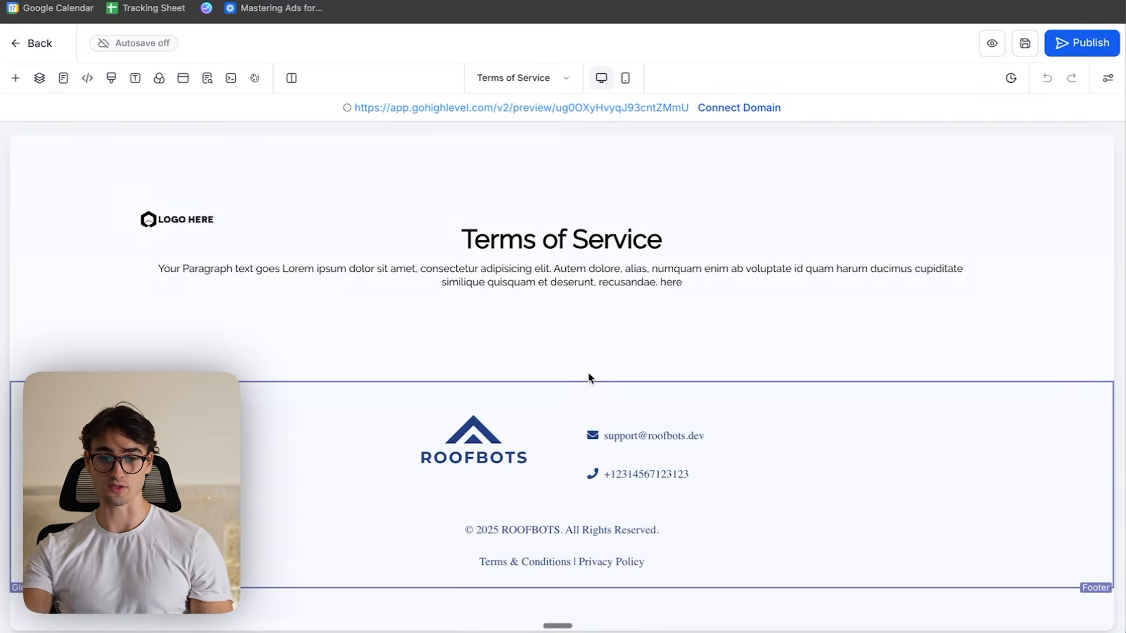
- Replace the Terms of Service page's placeholder logo with the Roofbots logo, save the page and open its SEO metadata
{"action": "left_click", "coordinate": [261, 218]}
{"action": "scroll", "coordinate": [1044, 381], "scroll_direction": "down", "scroll_amount": 3}
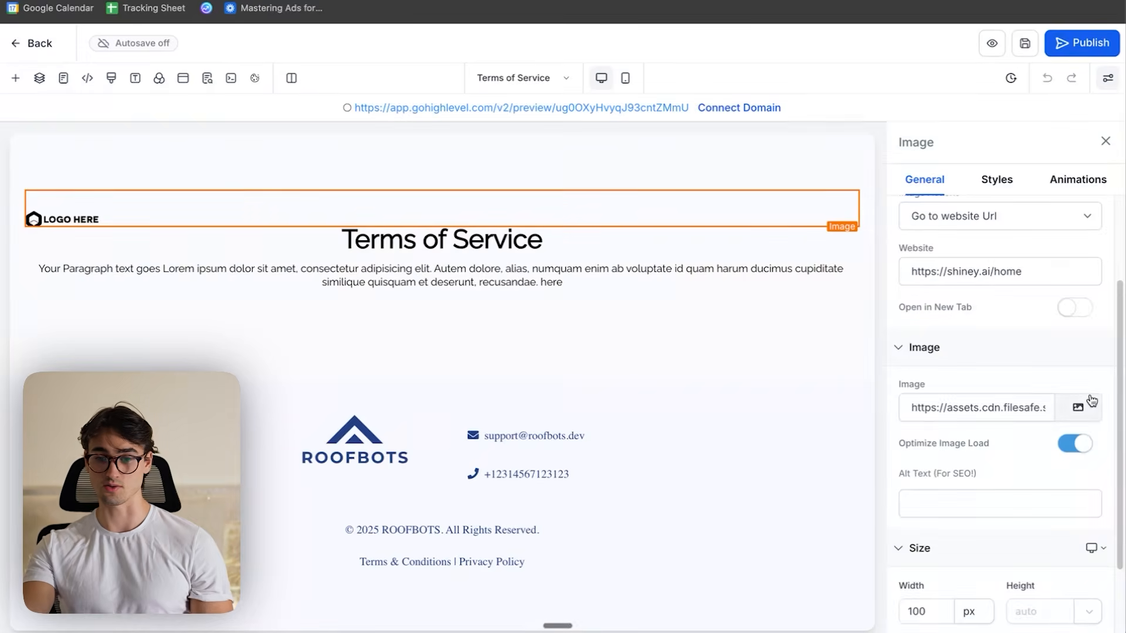
{"action": "left_click", "coordinate": [1078, 410]}
{"action": "scroll", "coordinate": [578, 432], "scroll_direction": "down", "scroll_amount": 4}
{"action": "left_click", "coordinate": [522, 402]}
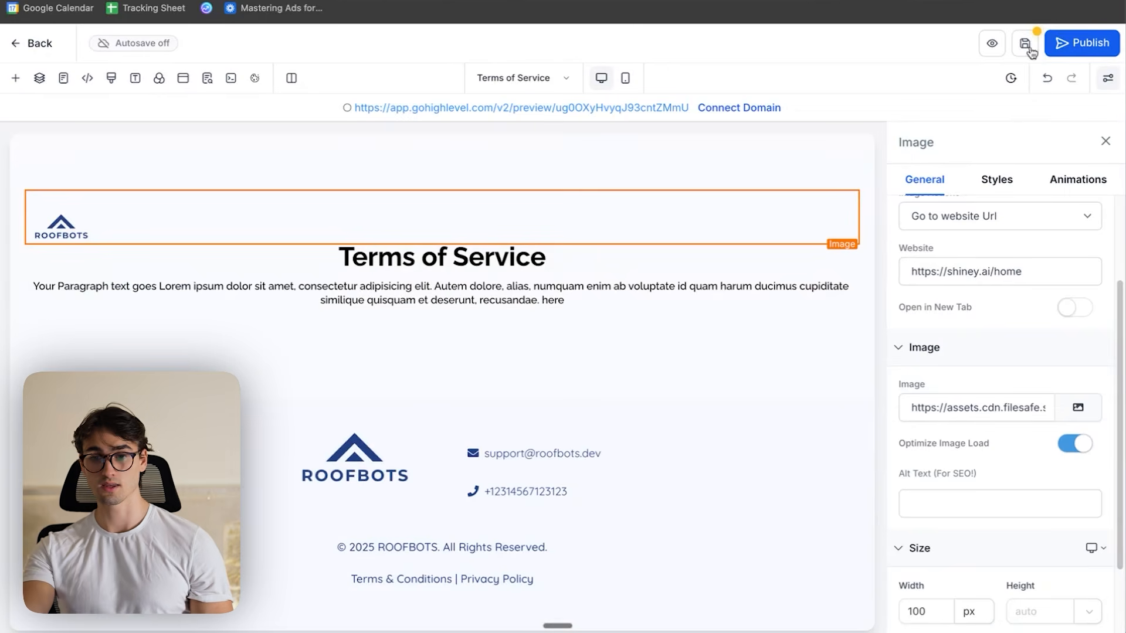
{"action": "left_click", "coordinate": [1027, 47]}
{"action": "left_click", "coordinate": [207, 78]}
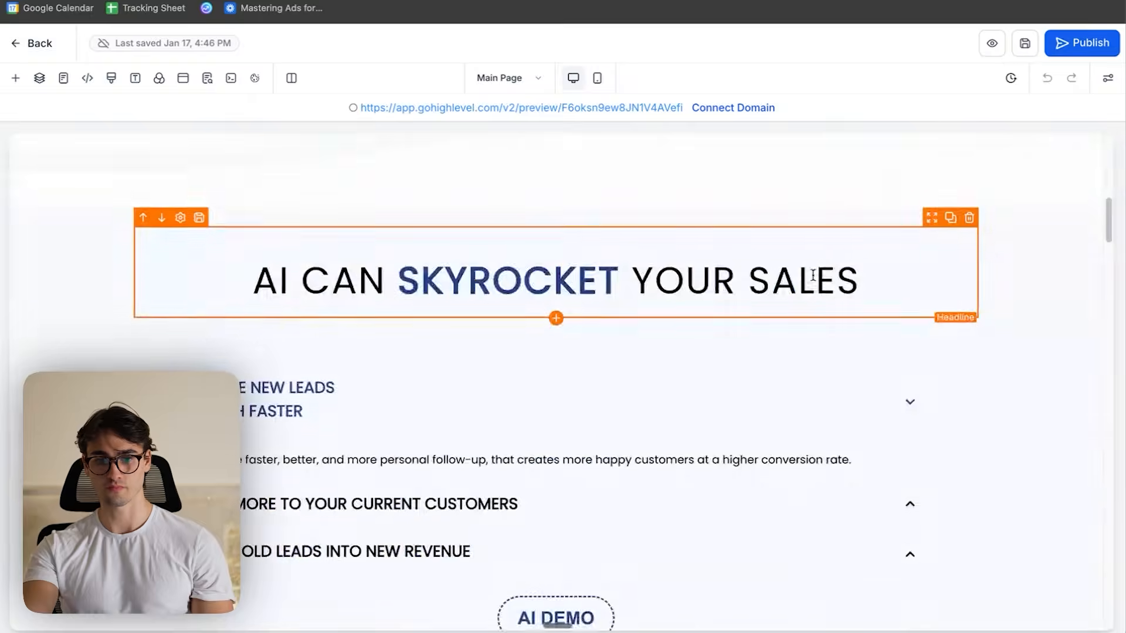
- Review the main page's sections from the header down to the industries section
{"action": "scroll", "coordinate": [809, 284], "scroll_direction": "up", "scroll_amount": 5}
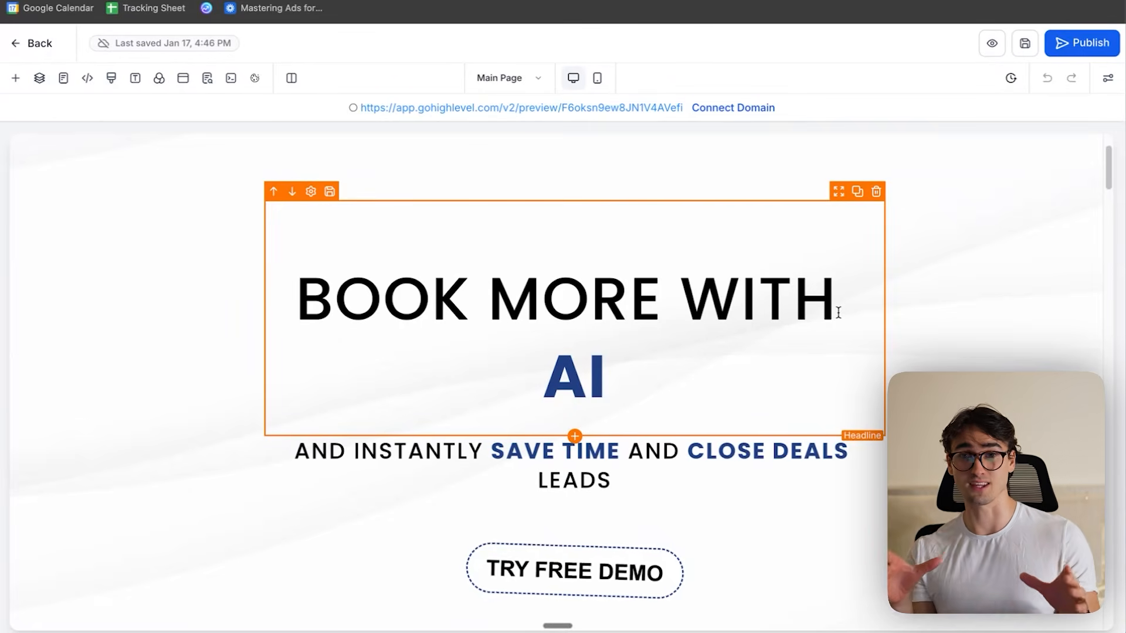
{"action": "scroll", "coordinate": [809, 377], "scroll_direction": "up", "scroll_amount": 3}
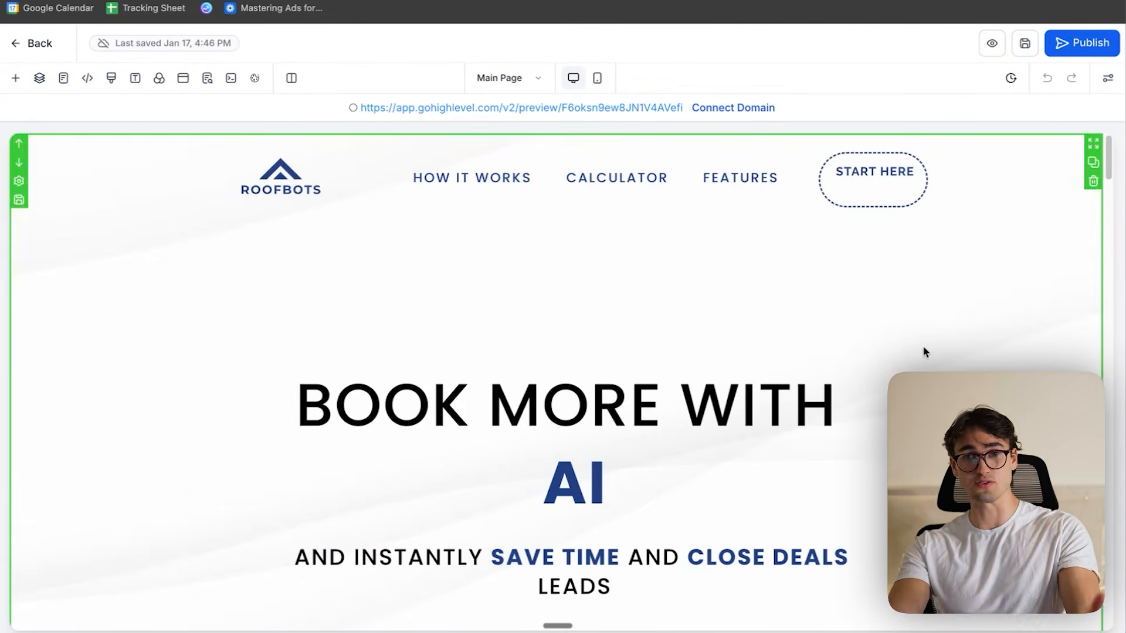
{"action": "scroll", "coordinate": [884, 378], "scroll_direction": "down", "scroll_amount": 10}
{"action": "scroll", "coordinate": [889, 371], "scroll_direction": "down", "scroll_amount": 15}
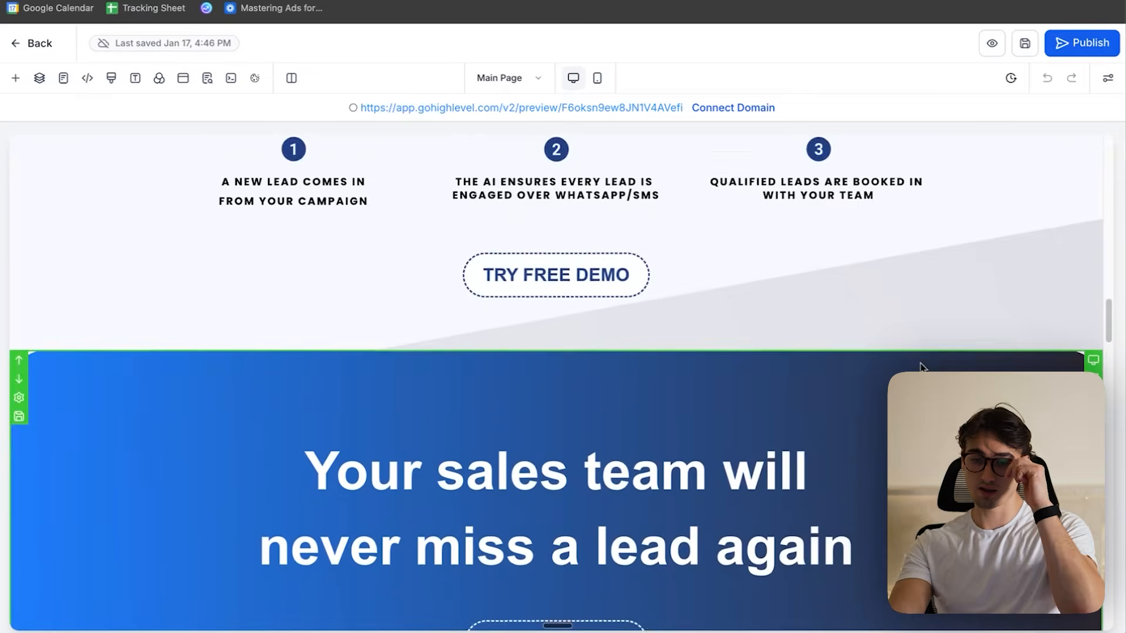
{"action": "scroll", "coordinate": [890, 371], "scroll_direction": "up", "scroll_amount": 4}
{"action": "scroll", "coordinate": [887, 322], "scroll_direction": "down", "scroll_amount": 8}
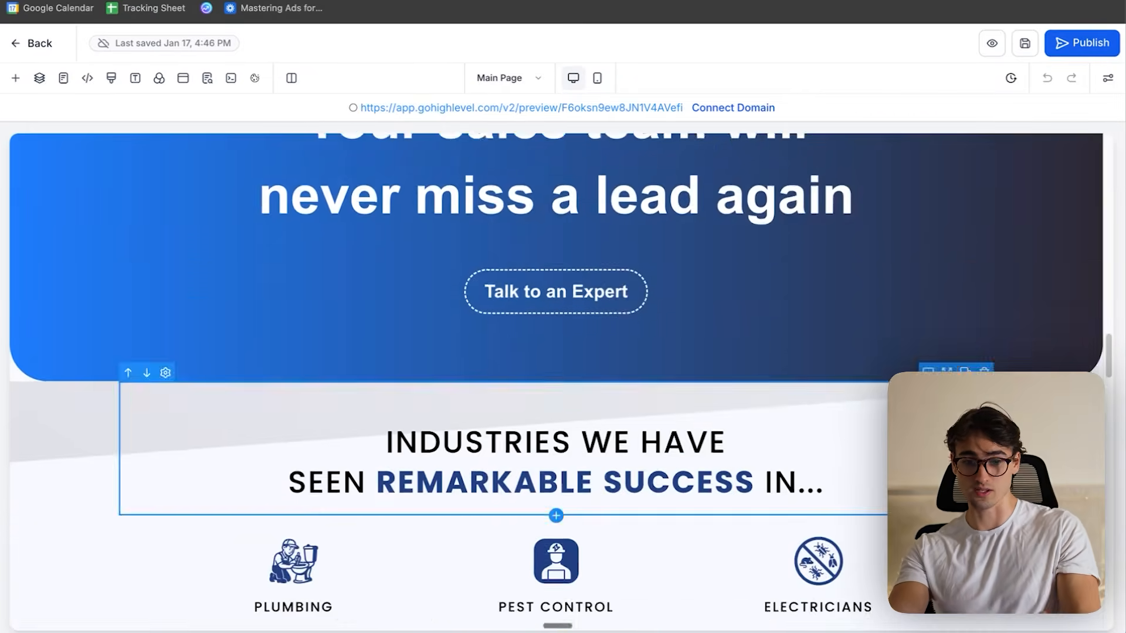
{"action": "scroll", "coordinate": [887, 321], "scroll_direction": "up", "scroll_amount": 20}
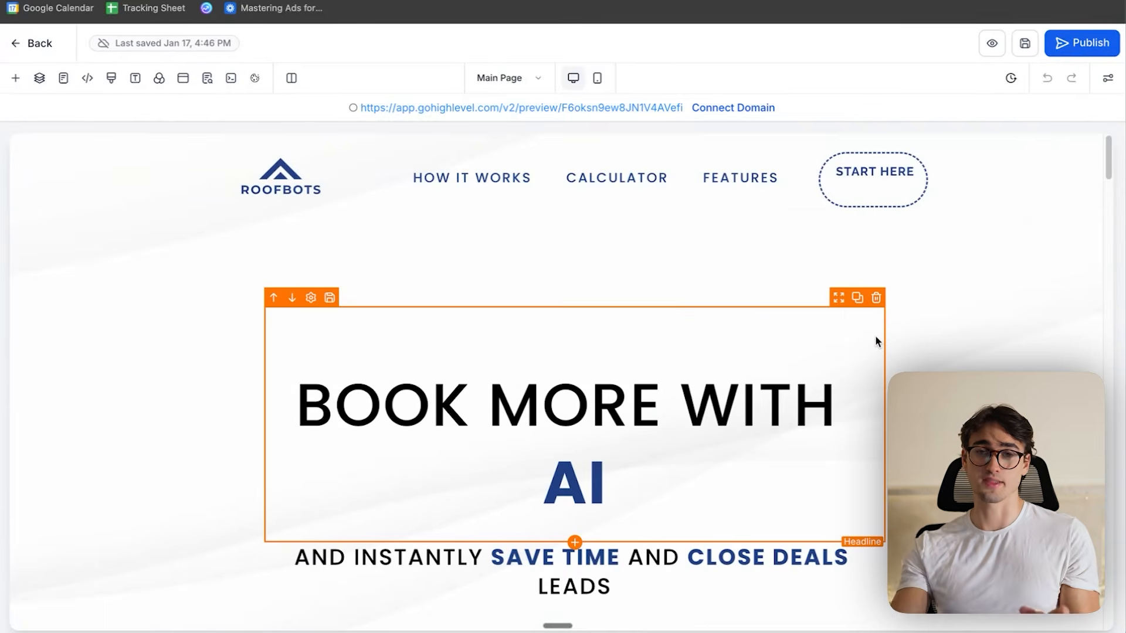
- Set the main page's SEO title to "Roofbots - Boost sales with 10% using AI"
{"action": "left_click", "coordinate": [207, 79]}
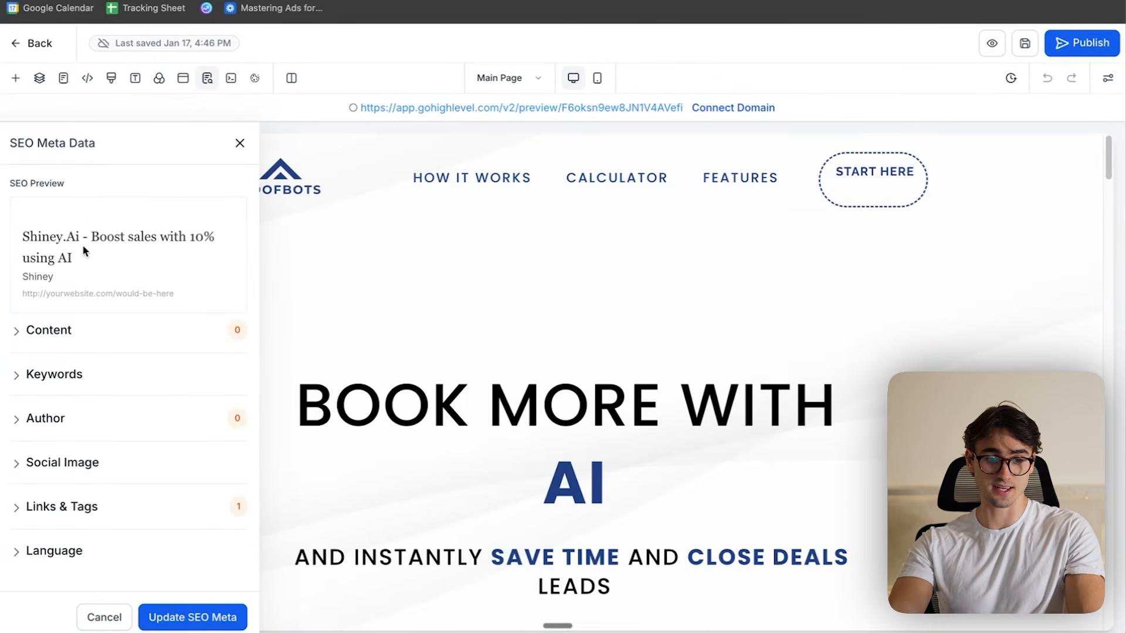
{"action": "left_click", "coordinate": [49, 330]}
{"action": "left_click", "coordinate": [133, 373]}
{"action": "scroll", "coordinate": [133, 356], "scroll_direction": "down", "scroll_amount": 1}
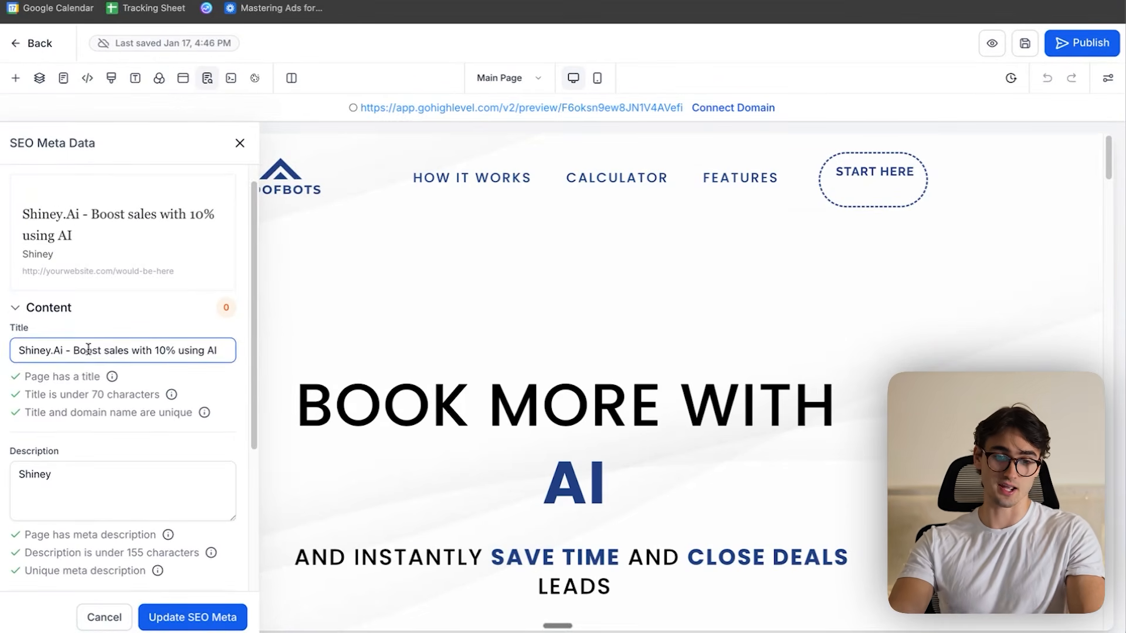
{"action": "left_click_drag", "start_coordinate": [44, 347], "coordinate": [19, 350]}
{"action": "type", "text": "RoofBo"}
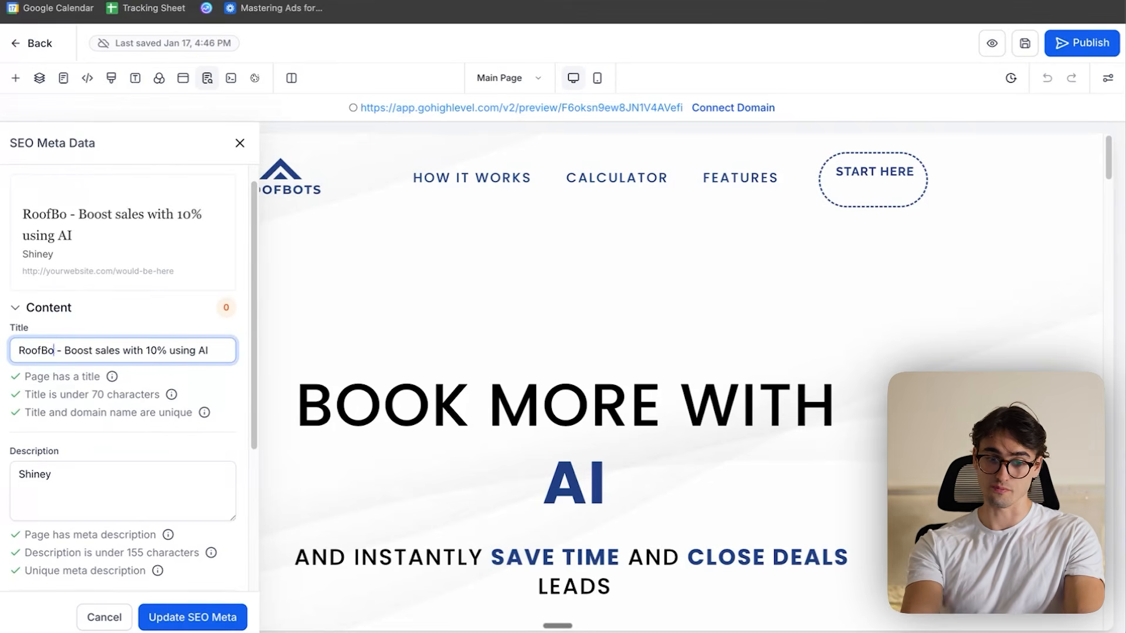
{"action": "type", "text": "Roofbots"}
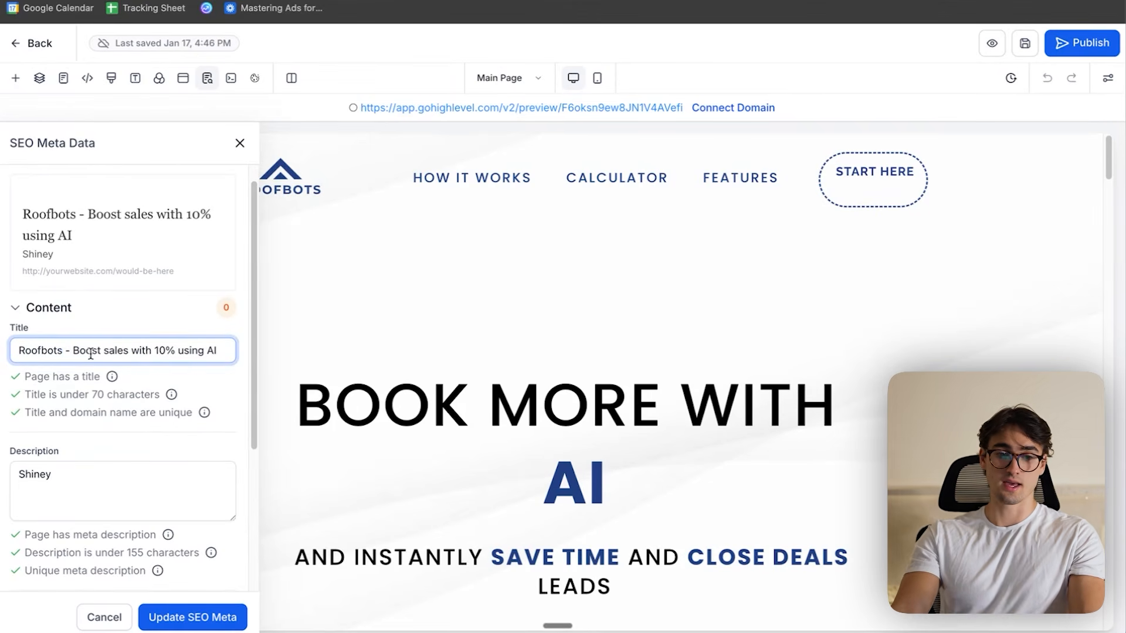
{"action": "left_click_drag", "start_coordinate": [73, 353], "coordinate": [285, 354]}
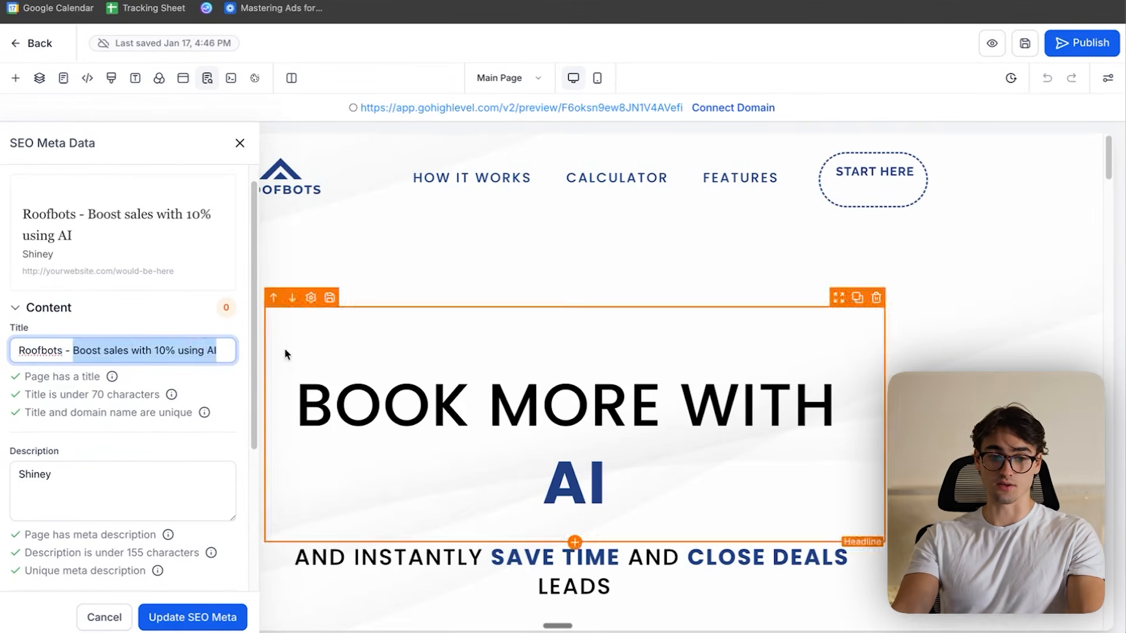
- Clear the description in the main page's SEO metadata
{"action": "scroll", "coordinate": [179, 419], "scroll_direction": "down", "scroll_amount": 1}
{"action": "double_click", "coordinate": [143, 452]}
{"action": "key", "text": "BackSpace"}
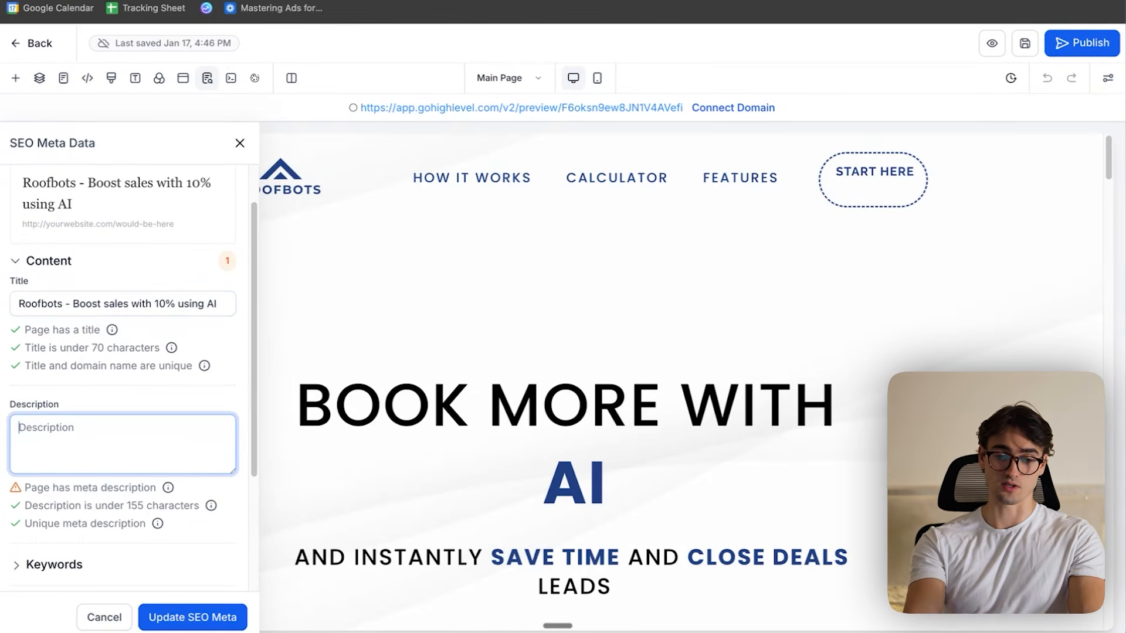
{"action": "scroll", "coordinate": [143, 468], "scroll_direction": "down", "scroll_amount": 2}
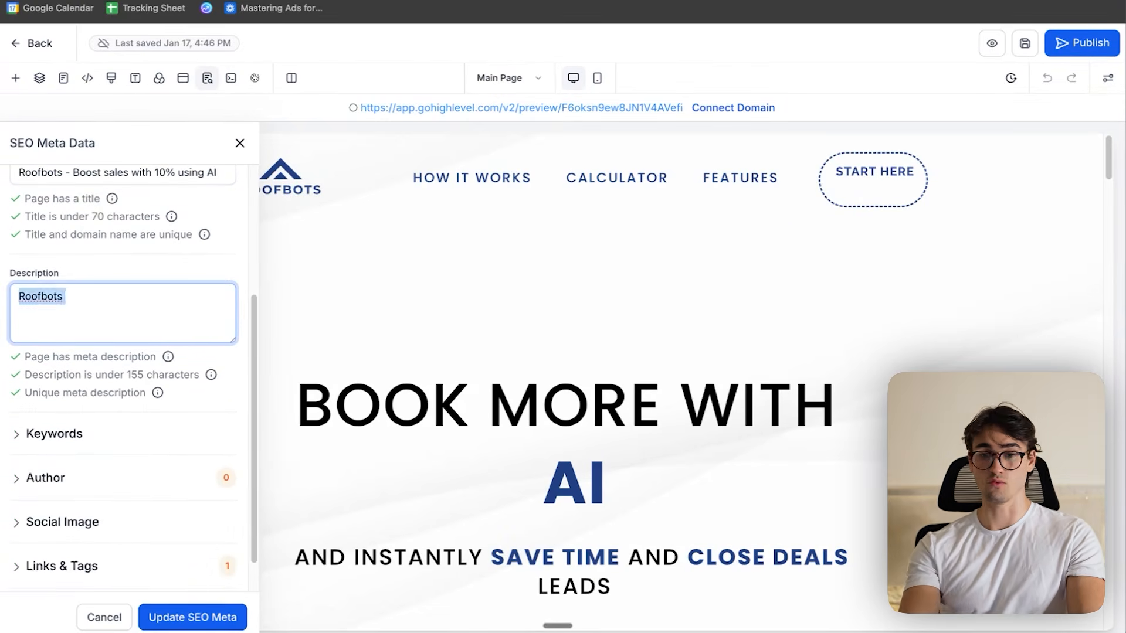
- Switch to ChatGPT and send the request "Write a good description for SEO for AI agency Roofbots"
{"action": "key", "text": "BackSpace"}
{"action": "key", "text": "ctrl+Up"}
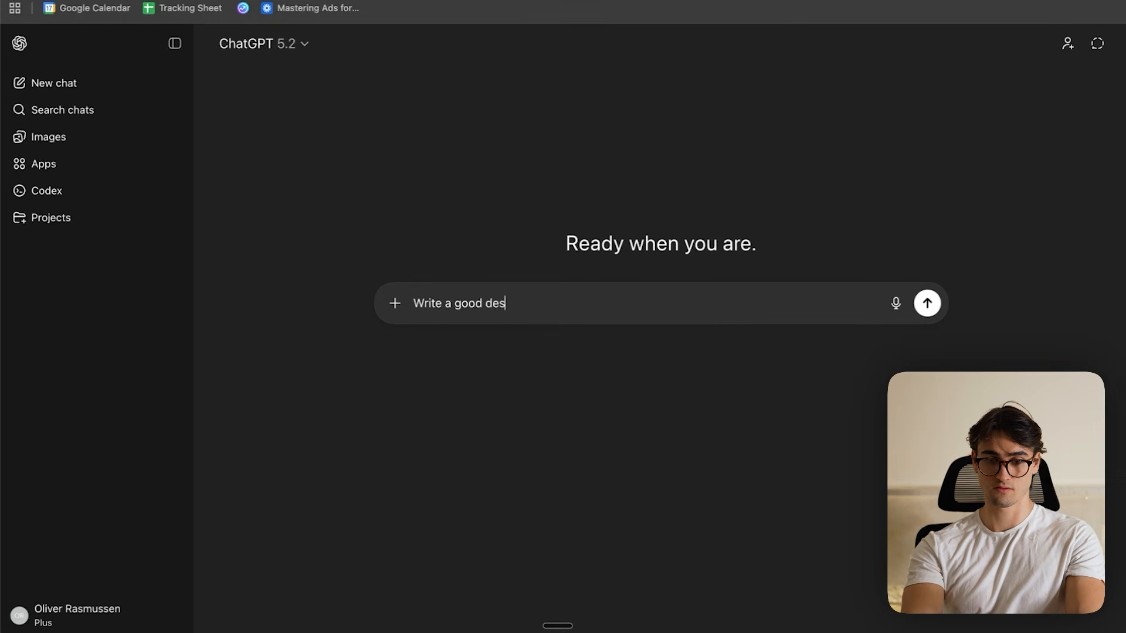
{"action": "type", "text": "tion for SEO for AI agency Roofb"}
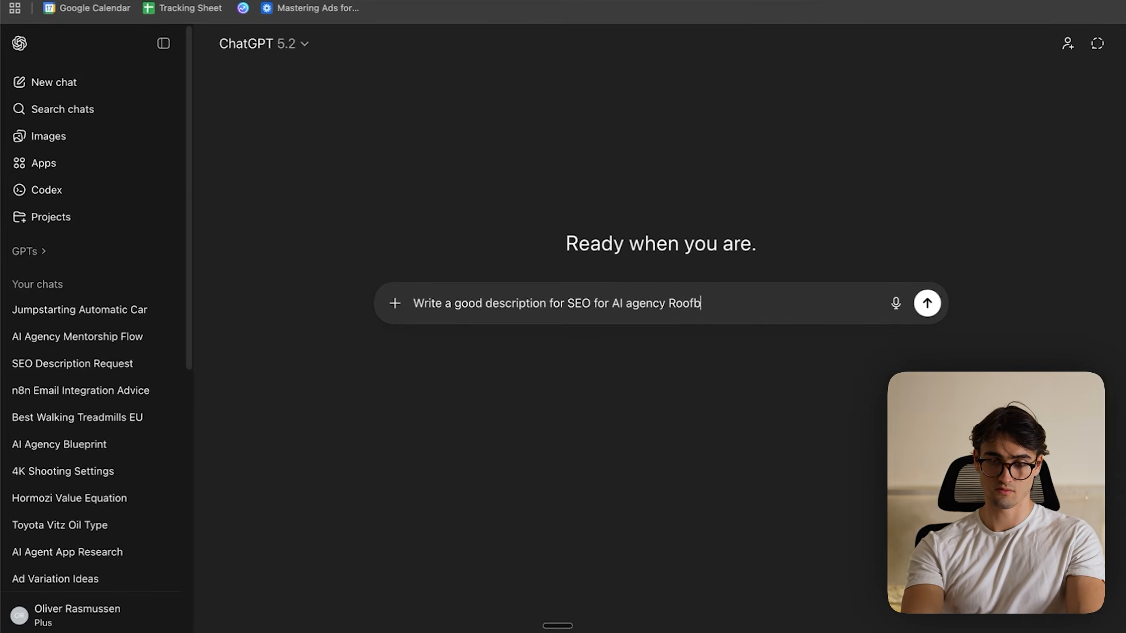
{"action": "key", "text": "Return"}
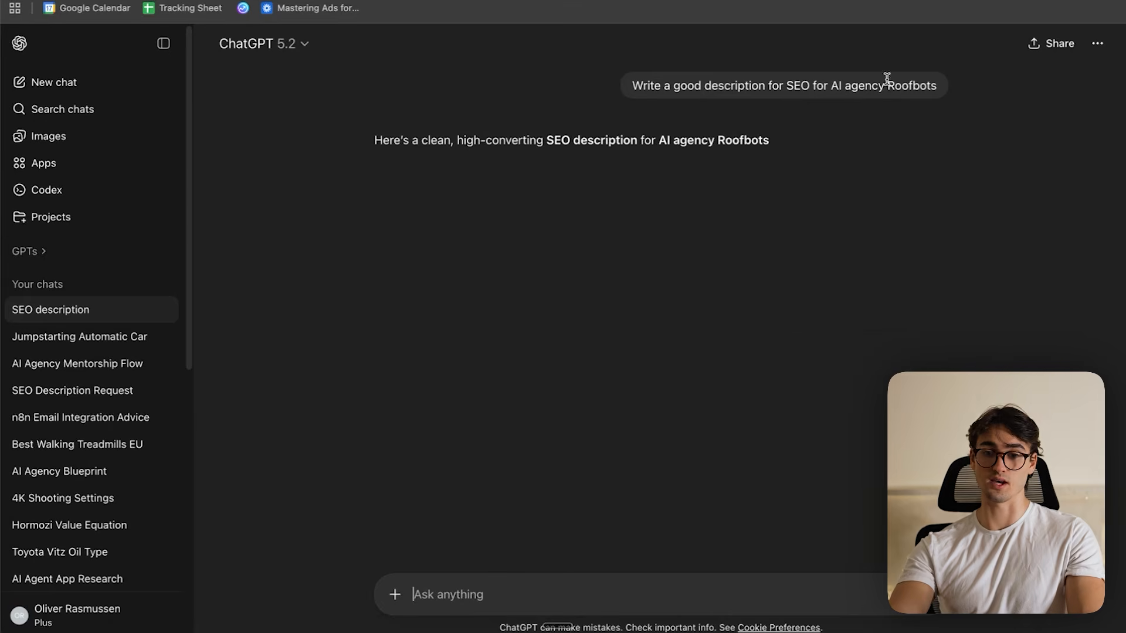
- Copy ChatGPT's shorter Roofbots meta description into the main page's SEO description and update the SEO metadata
{"action": "left_click_drag", "start_coordinate": [349, 171], "coordinate": [625, 236]}
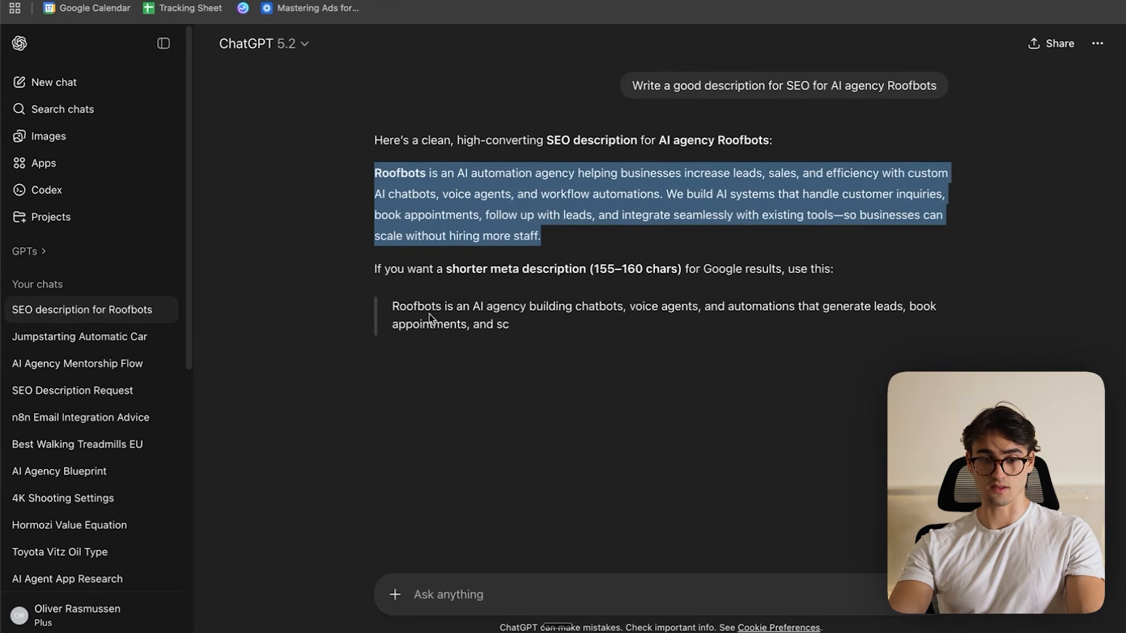
{"action": "left_click_drag", "start_coordinate": [391, 306], "coordinate": [650, 328]}
{"action": "key", "text": "super+c"}
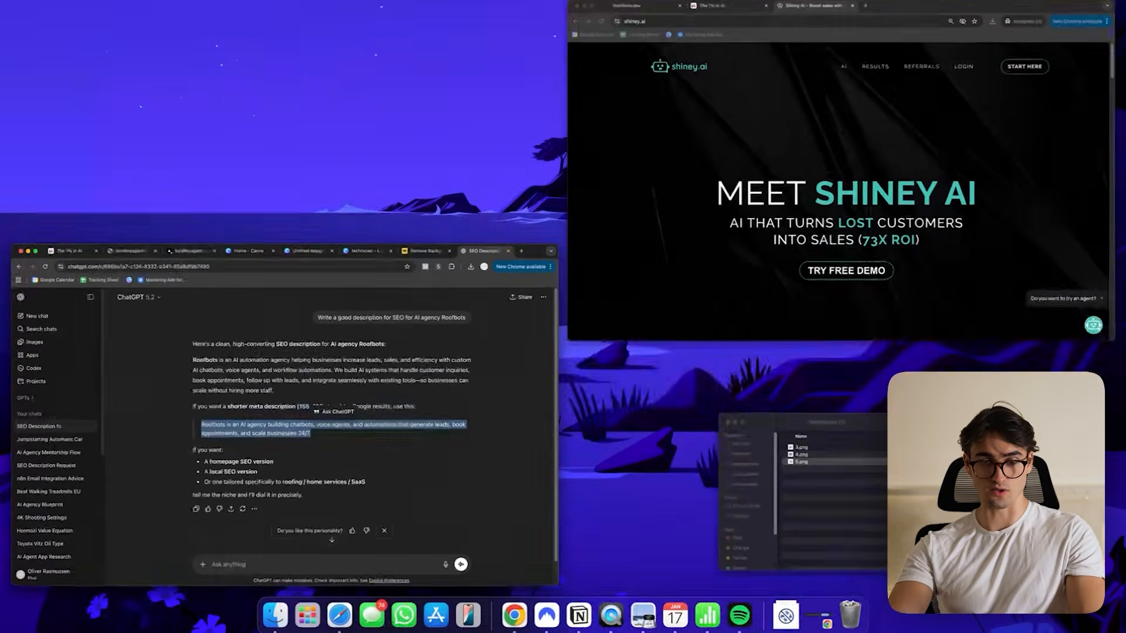
{"action": "left_click", "coordinate": [666, 5]}
{"action": "scroll", "coordinate": [135, 352], "scroll_direction": "up", "scroll_amount": 2}
{"action": "left_click", "coordinate": [87, 403]}
{"action": "key", "text": "super+v"}
{"action": "scroll", "coordinate": [135, 439], "scroll_direction": "up", "scroll_amount": 1}
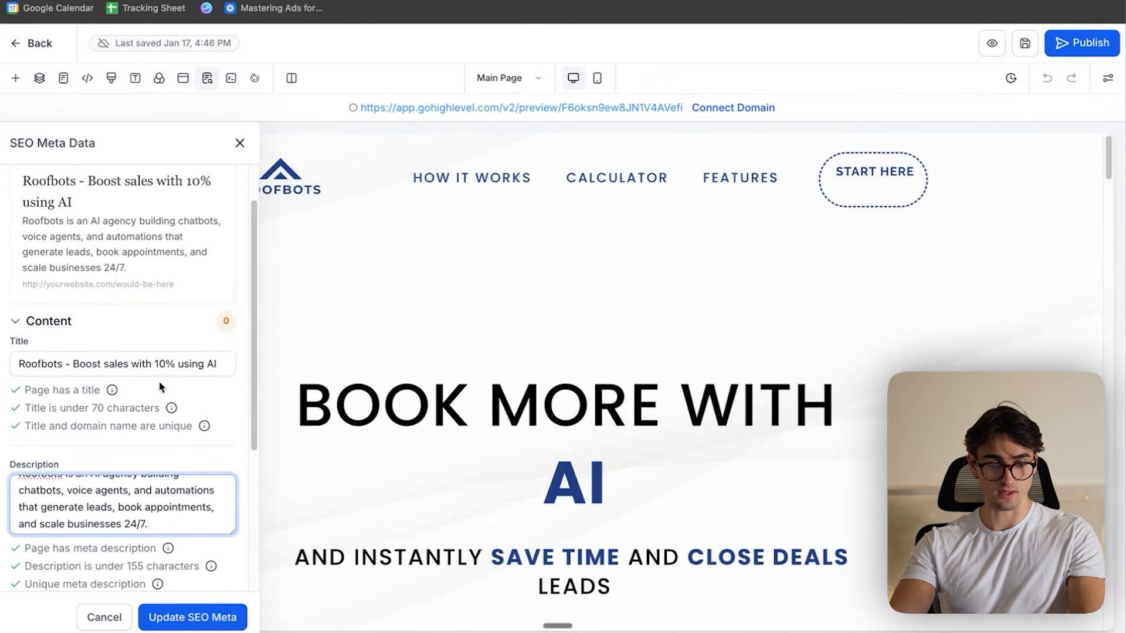
{"action": "left_click", "coordinate": [214, 617]}
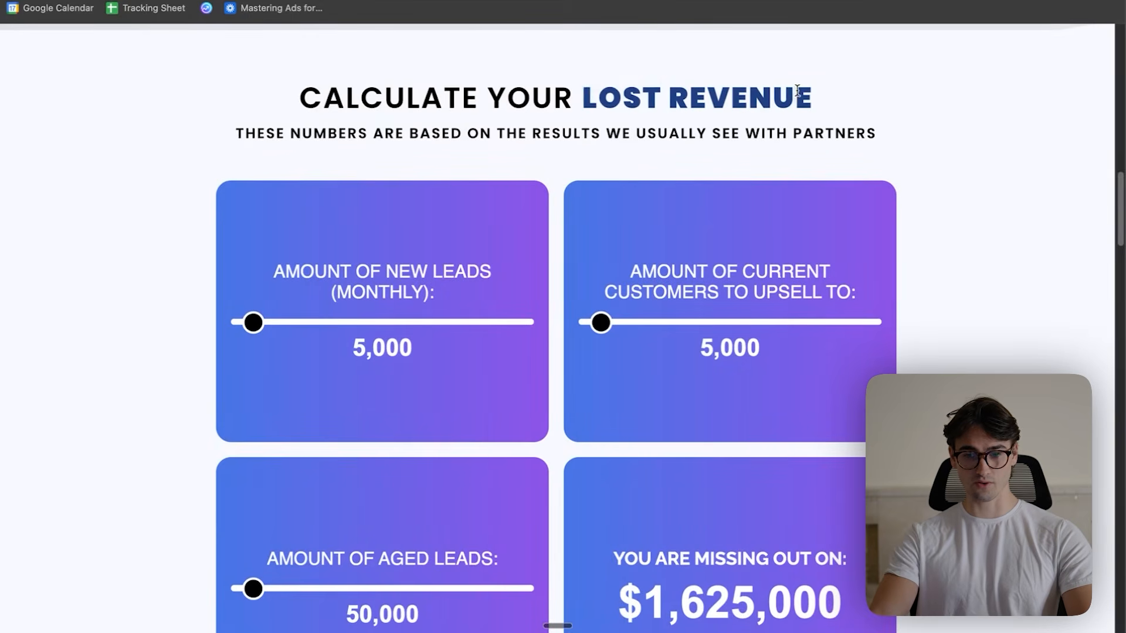
- Compare the Roofbots lost revenue calculator with the hidden revenue calculator on the Shiney AI website
{"action": "scroll", "coordinate": [254, 191], "scroll_direction": "down", "scroll_amount": 3}
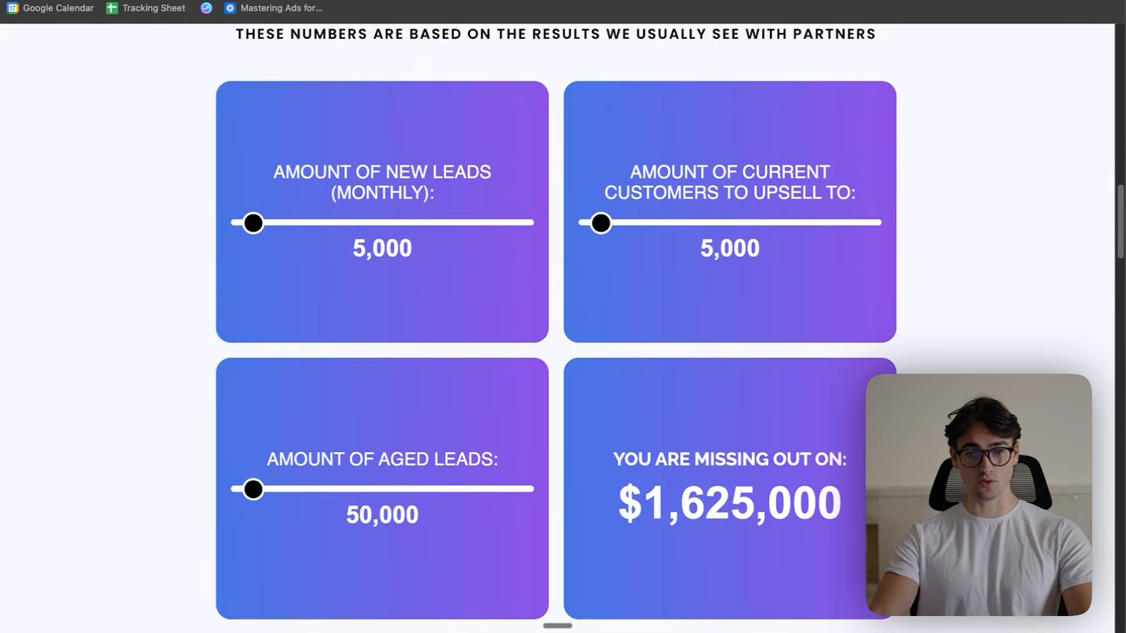
{"action": "key", "text": "super+t"}
{"action": "type", "text": "shin"}
{"action": "key", "text": "Return"}
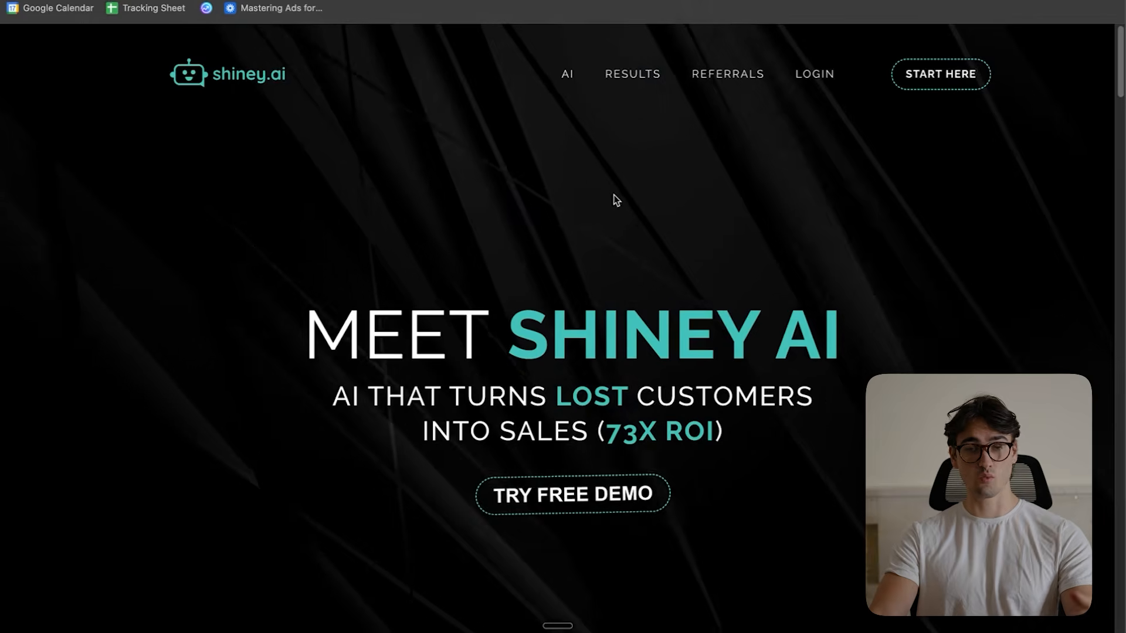
{"action": "scroll", "coordinate": [628, 210], "scroll_direction": "down", "scroll_amount": 20}
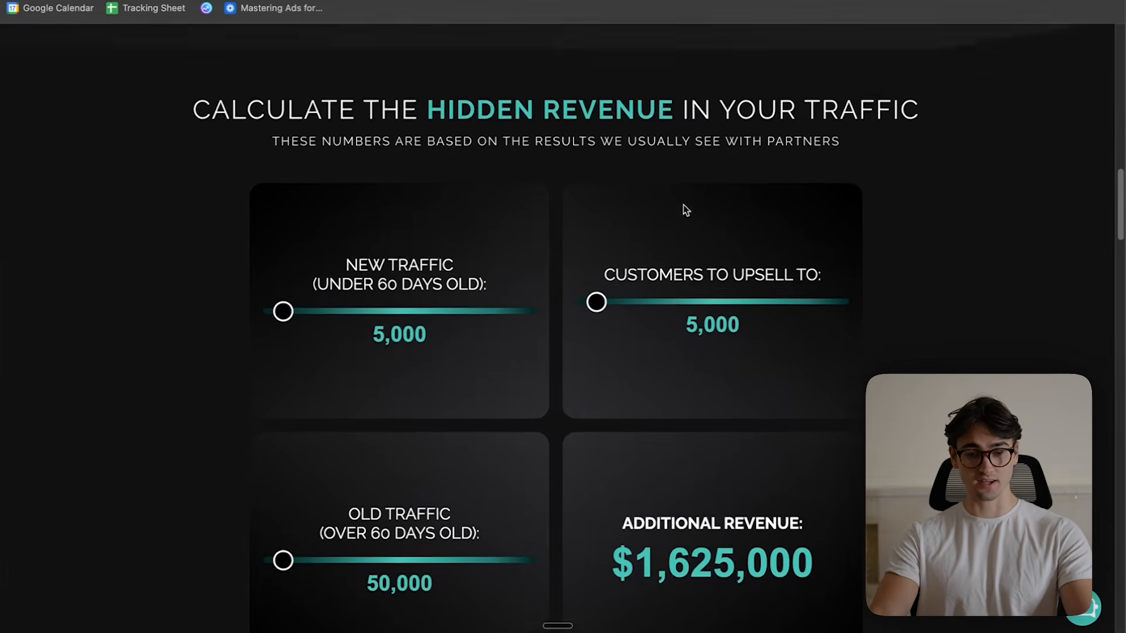
{"action": "scroll", "coordinate": [686, 210], "scroll_direction": "down", "scroll_amount": 2}
{"action": "scroll", "coordinate": [691, 206], "scroll_direction": "up", "scroll_amount": 1}
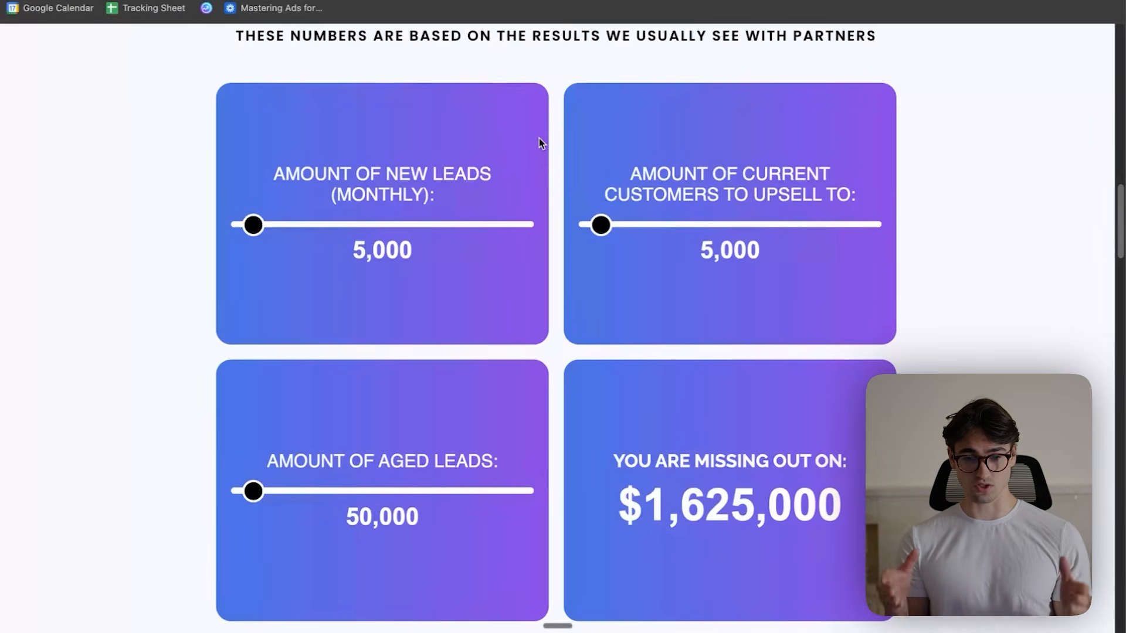
{"action": "scroll", "coordinate": [417, 165], "scroll_direction": "up", "scroll_amount": 1}
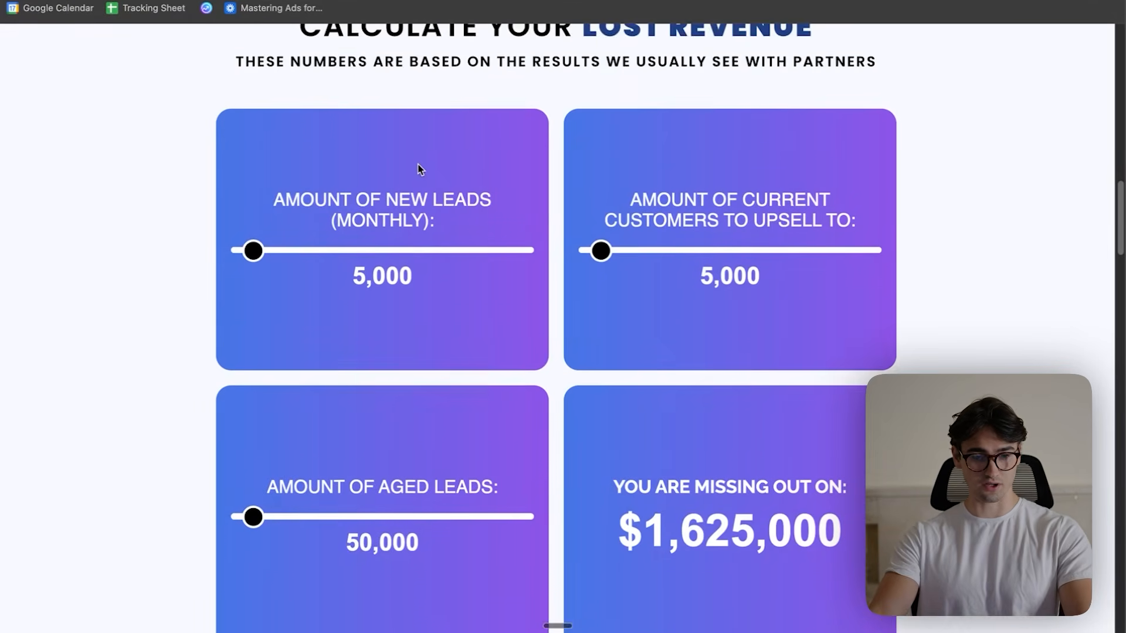
{"action": "scroll", "coordinate": [420, 169], "scroll_direction": "down", "scroll_amount": 1}
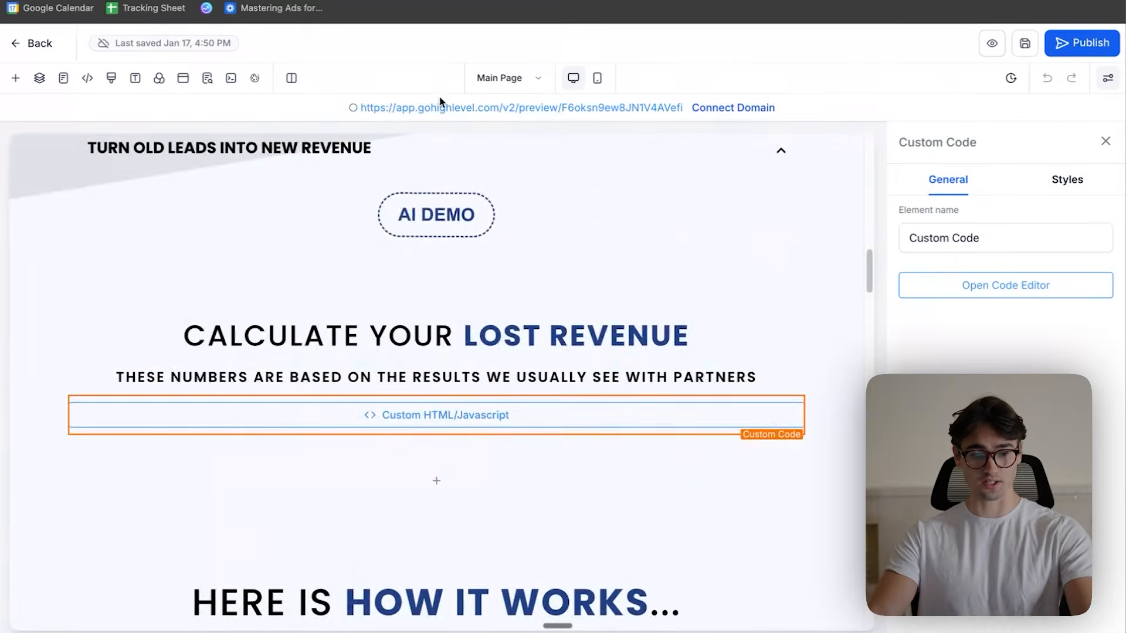
{"action": "scroll", "coordinate": [721, 343], "scroll_direction": "down", "scroll_amount": 5}
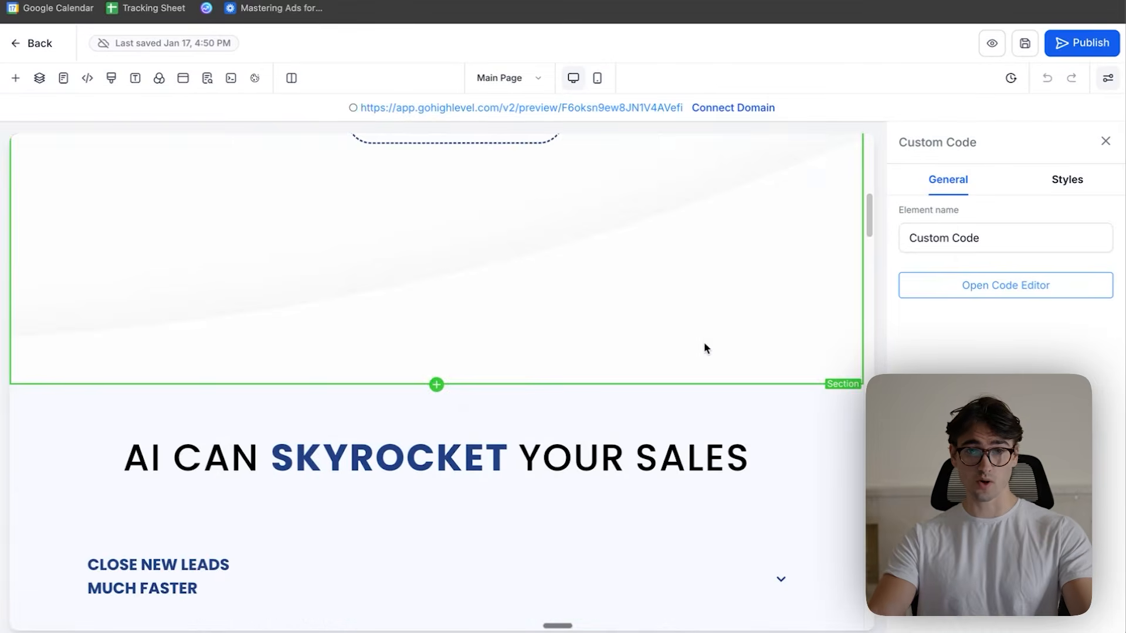
- Open the code of the custom HTML element under "Calculate your lost revenue" and copy the entire script
{"action": "scroll", "coordinate": [706, 345], "scroll_direction": "down", "scroll_amount": 10}
{"action": "scroll", "coordinate": [504, 351], "scroll_direction": "up", "scroll_amount": 3}
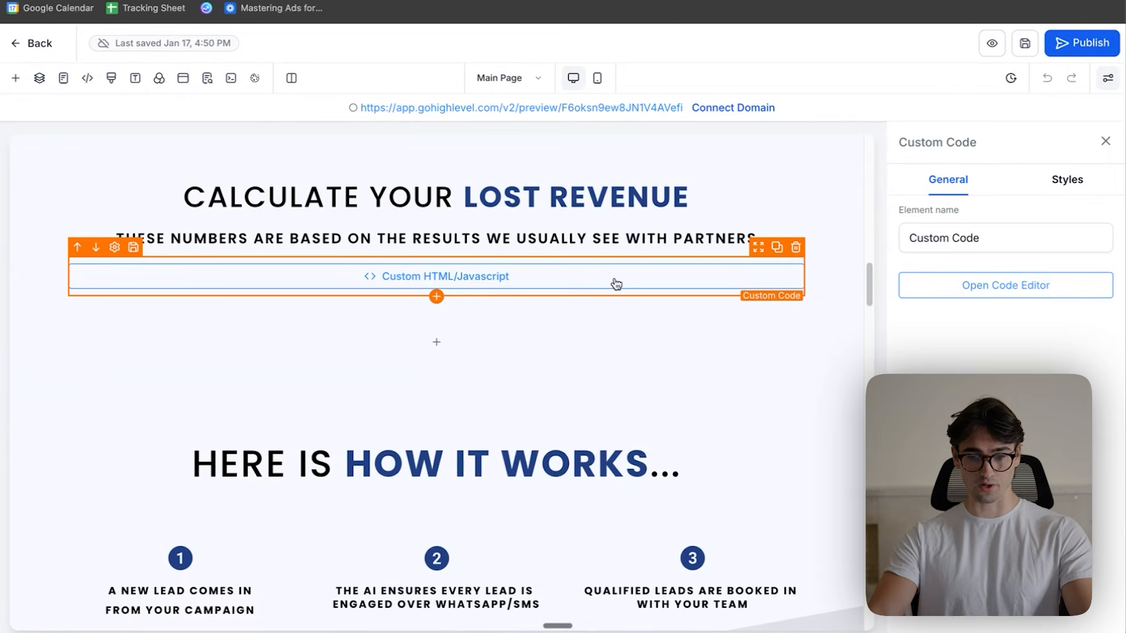
{"action": "left_click", "coordinate": [987, 289]}
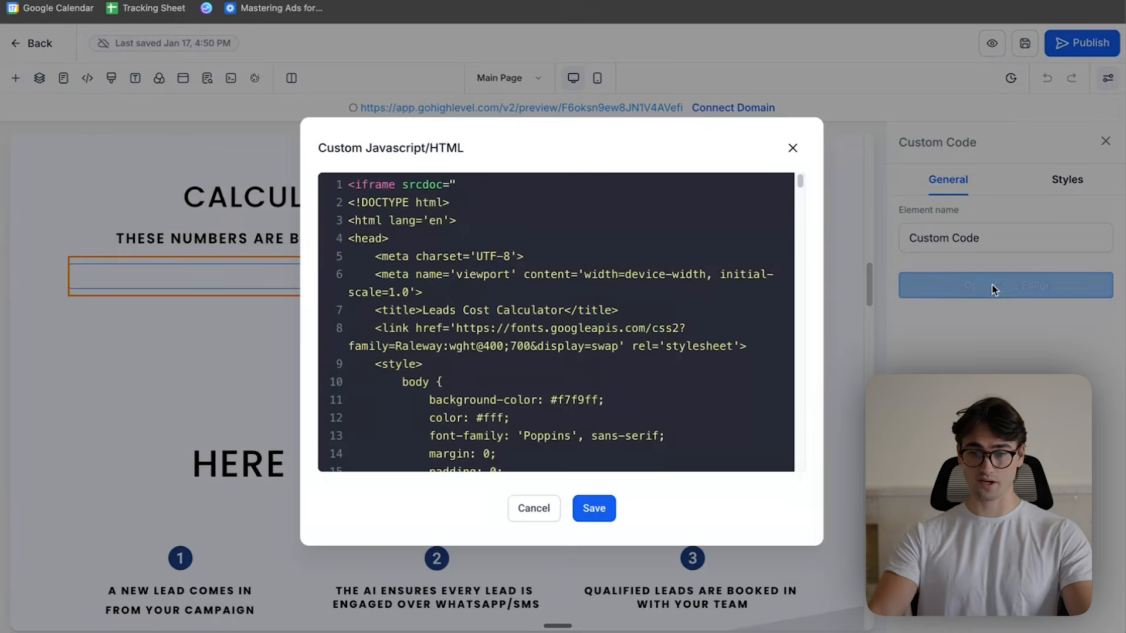
{"action": "scroll", "coordinate": [621, 278], "scroll_direction": "down", "scroll_amount": 10}
{"action": "scroll", "coordinate": [640, 280], "scroll_direction": "down", "scroll_amount": 10}
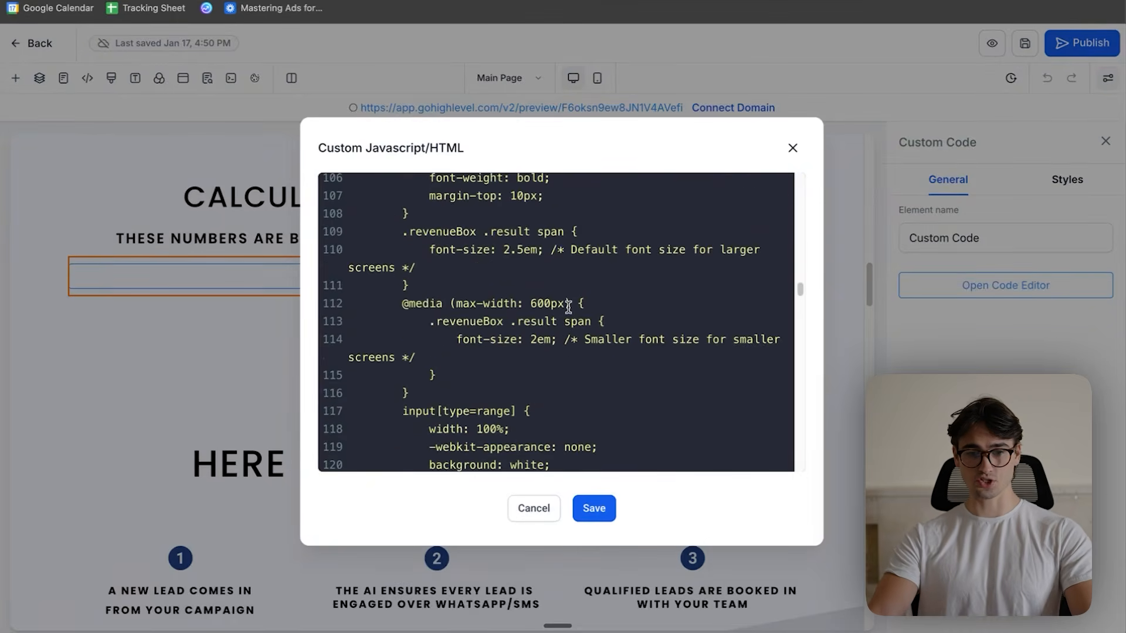
{"action": "left_click", "coordinate": [568, 307]}
{"action": "key", "text": "super+a"}
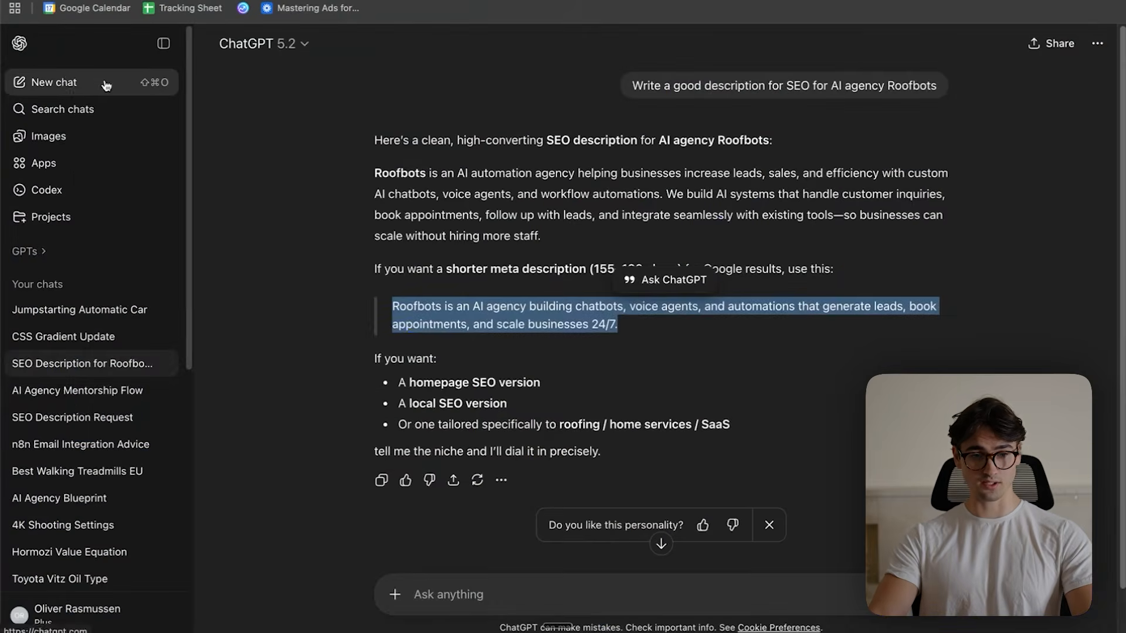
- Paste the calculator script into a new ChatGPT chat and request a gradient of black and #224083, with the entire script provided back
{"action": "key", "text": "super+v"}
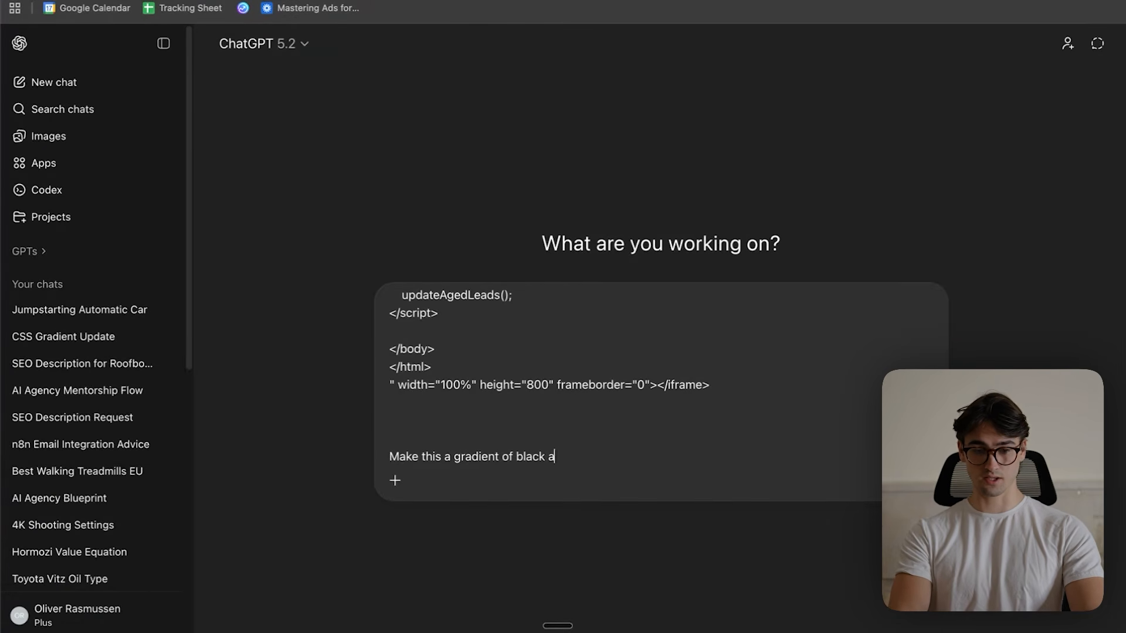
{"action": "key", "text": "ctrl+Up"}
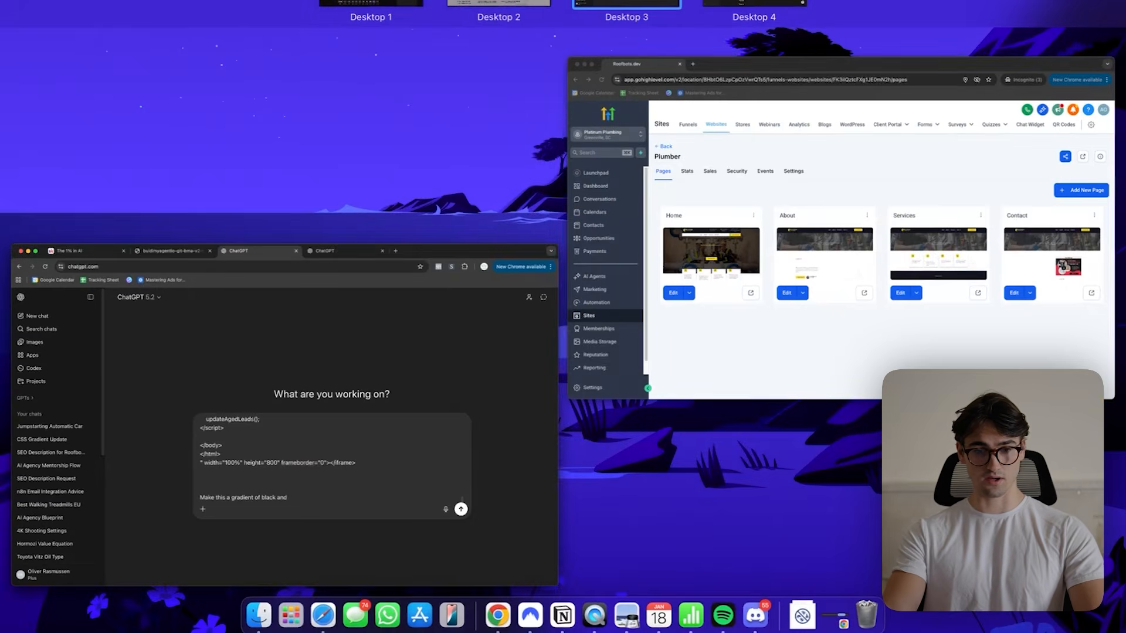
{"action": "left_click", "coordinate": [489, 7]}
{"action": "key", "text": "ctrl+Up"}
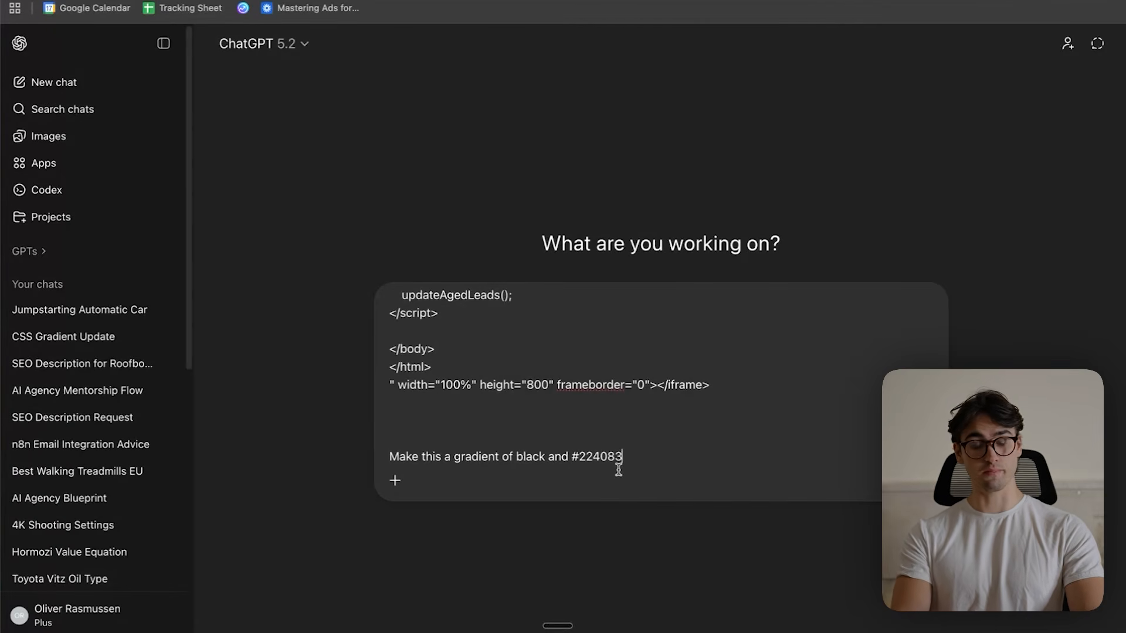
{"action": "key", "text": "shift+Return"}
{"action": "key", "text": "shift+Return"}
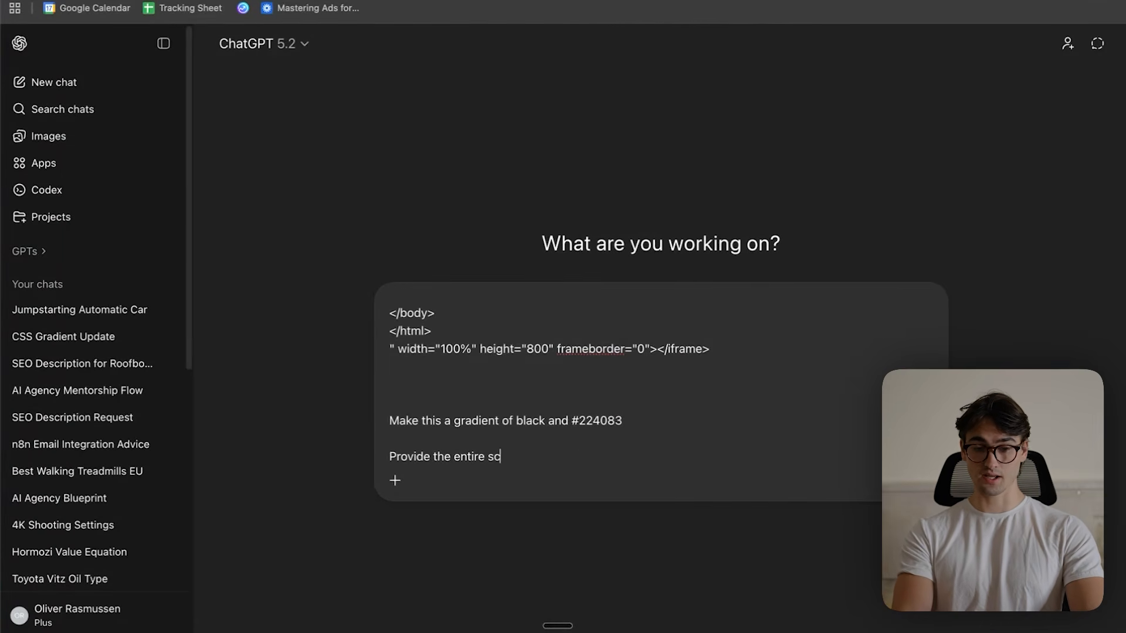
{"action": "type", "text": "Provide the entire script back to me"}
{"action": "key", "text": "Return"}
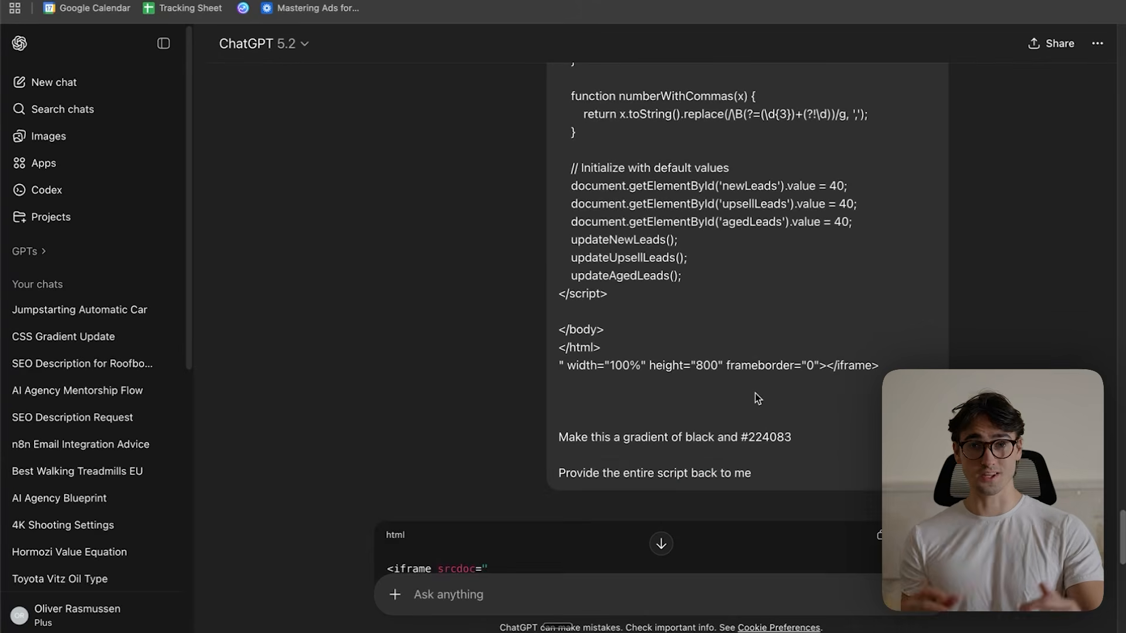
- Replace all of the calculator element's custom code with the gradient script generated by ChatGPT and save it
{"action": "scroll", "coordinate": [755, 394], "scroll_direction": "up", "scroll_amount": 10}
{"action": "scroll", "coordinate": [755, 392], "scroll_direction": "down", "scroll_amount": 8}
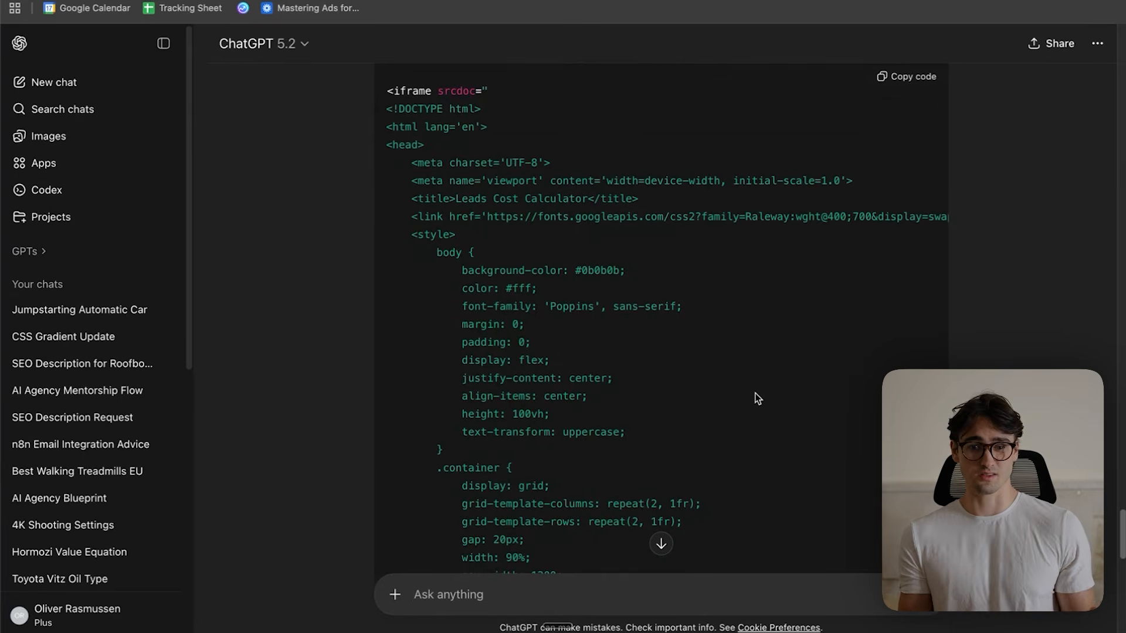
{"action": "scroll", "coordinate": [758, 398], "scroll_direction": "down", "scroll_amount": 8}
{"action": "scroll", "coordinate": [758, 398], "scroll_direction": "up", "scroll_amount": 12}
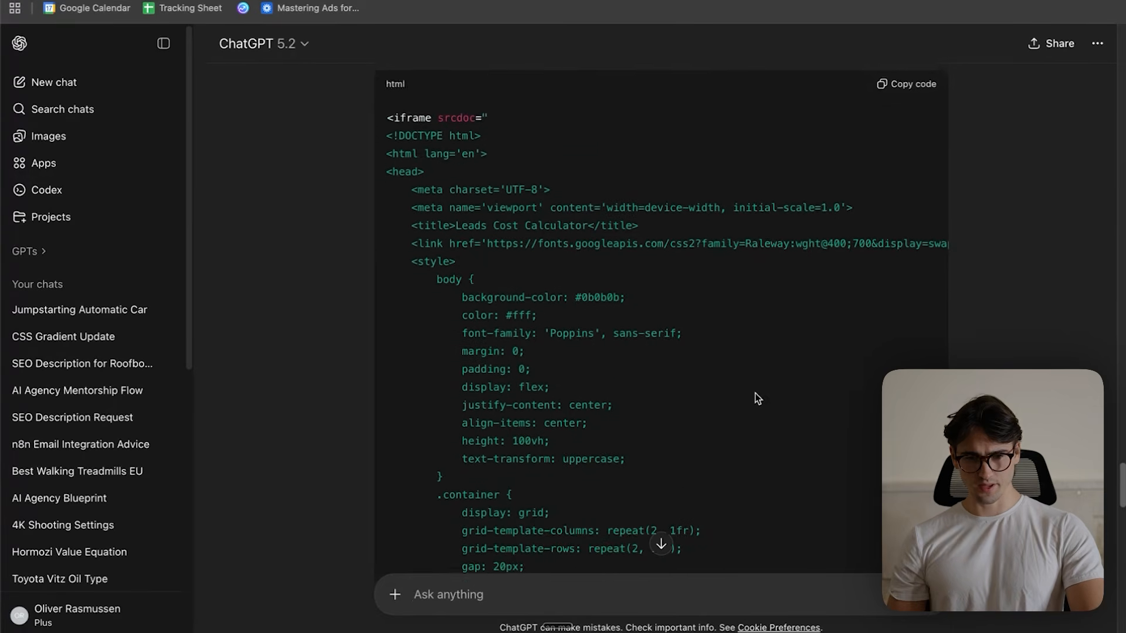
{"action": "scroll", "coordinate": [758, 399], "scroll_direction": "down", "scroll_amount": 15}
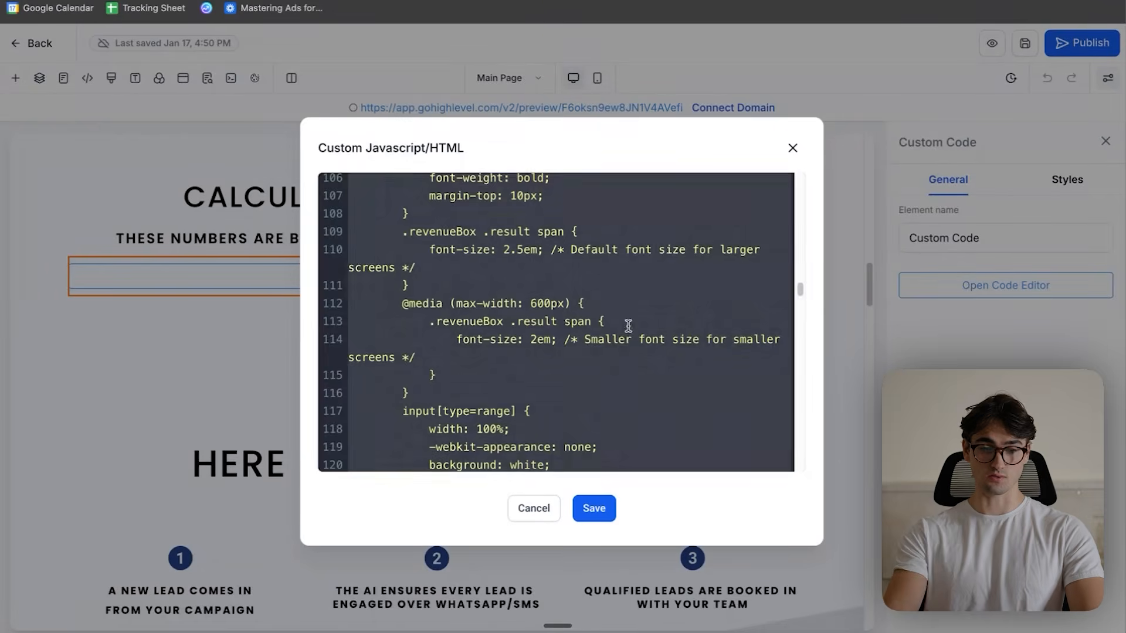
{"action": "key", "text": "ctrl+a"}
{"action": "key", "text": "BackSpace"}
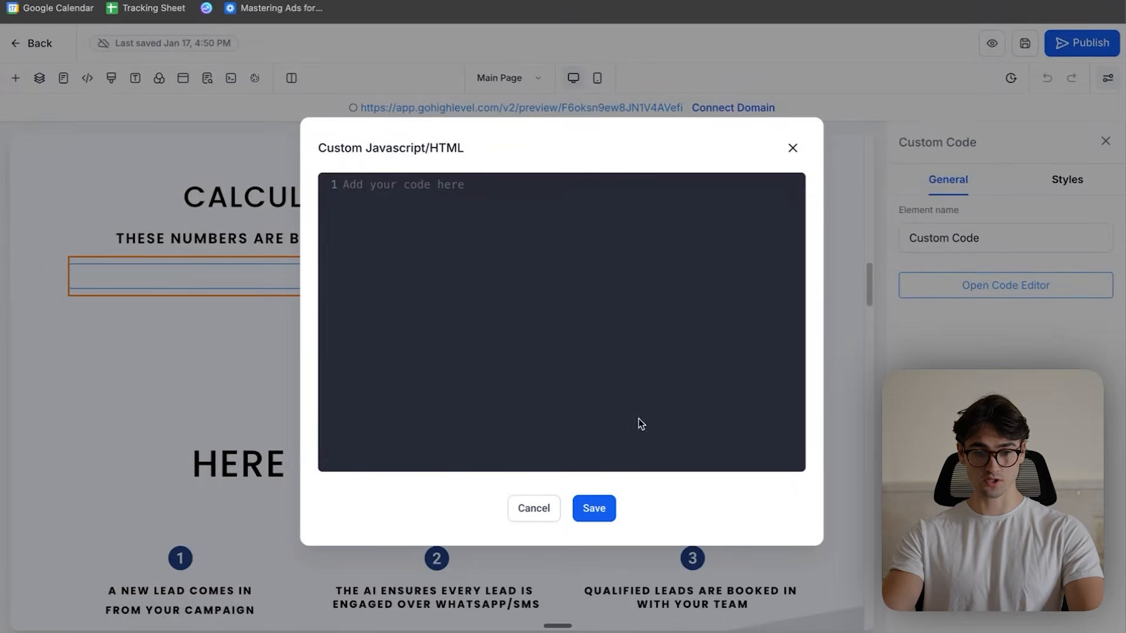
{"action": "key", "text": "ctrl+v"}
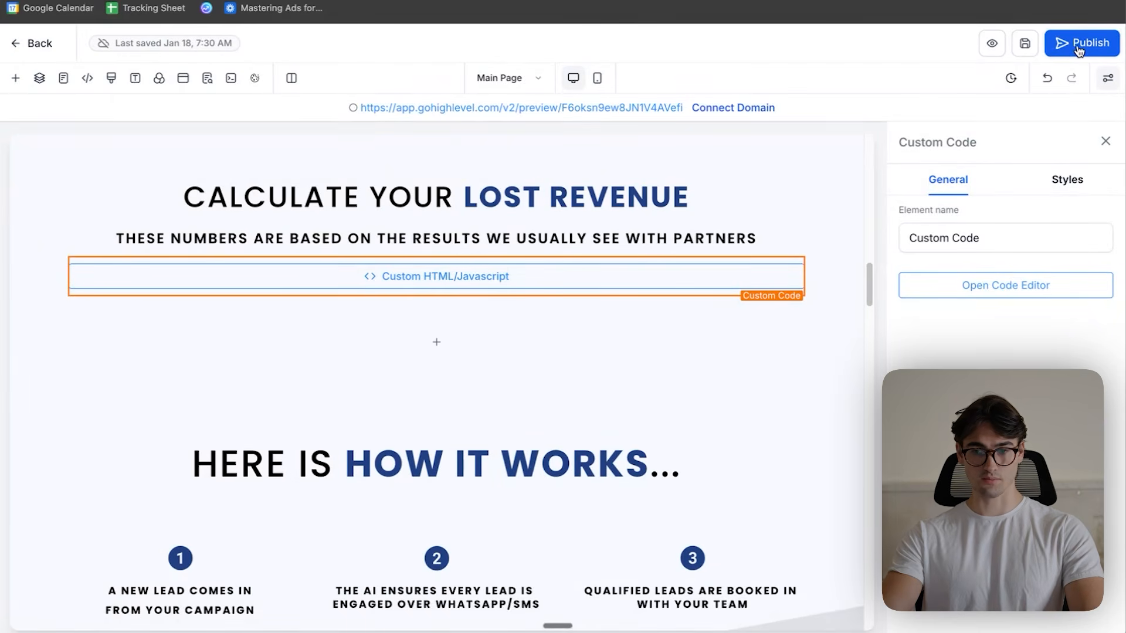
- Preview the main page and test the recoloured calculator by setting the monthly new leads slider to 16250
{"action": "left_click", "coordinate": [996, 57]}
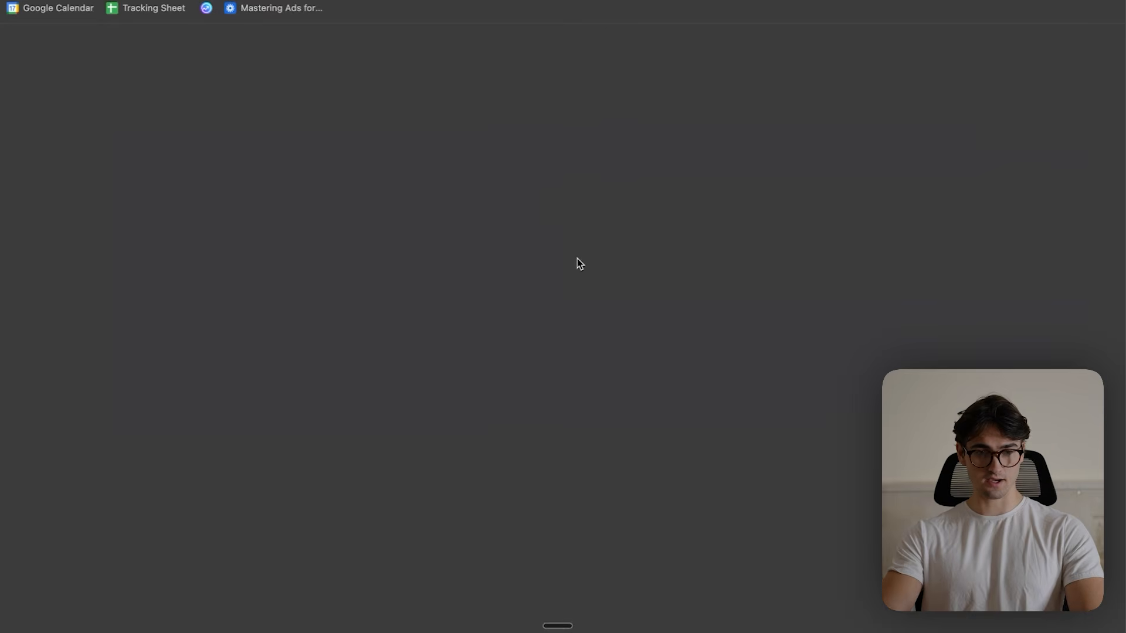
{"action": "scroll", "coordinate": [776, 248], "scroll_direction": "down", "scroll_amount": 20}
{"action": "scroll", "coordinate": [789, 248], "scroll_direction": "up", "scroll_amount": 2}
{"action": "scroll", "coordinate": [847, 189], "scroll_direction": "down", "scroll_amount": 1}
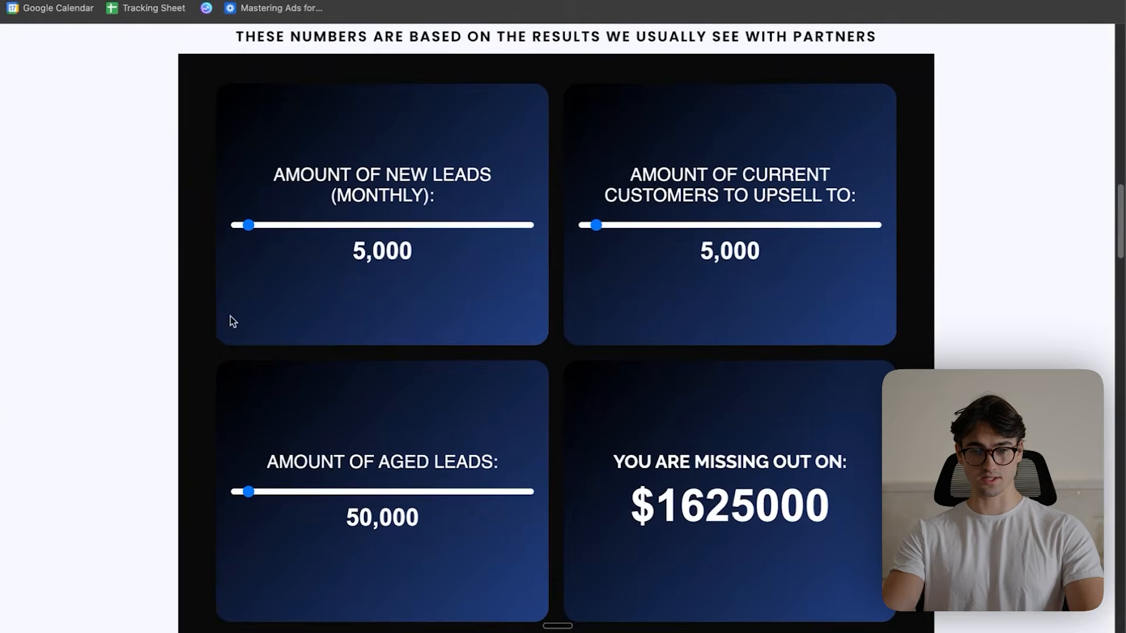
{"action": "left_click_drag", "start_coordinate": [246, 224], "coordinate": [273, 226]}
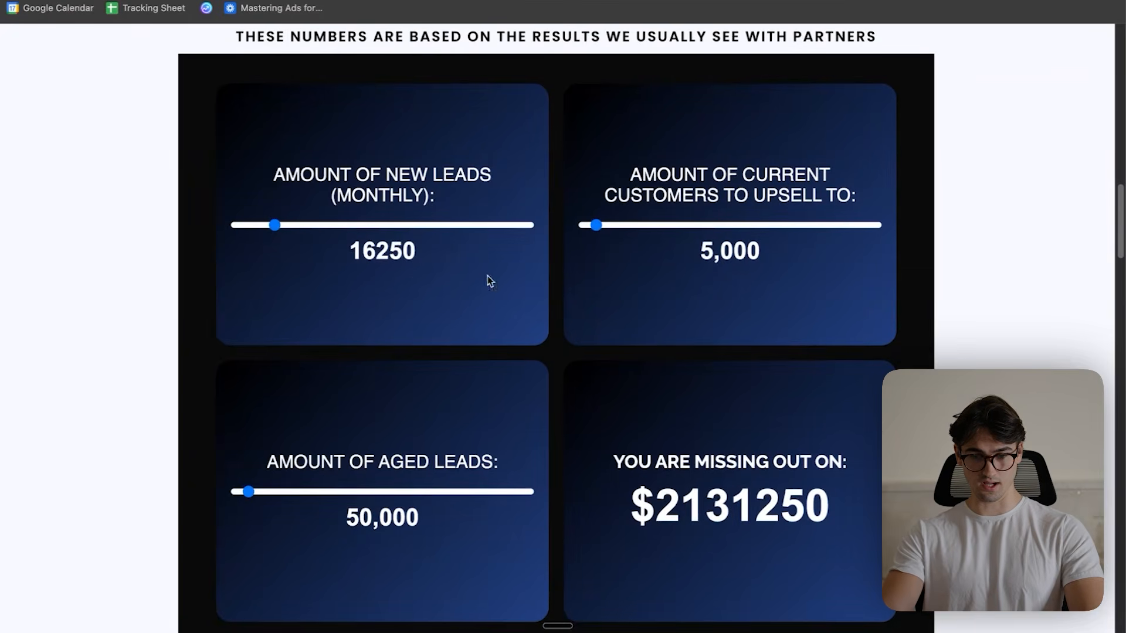
{"action": "scroll", "coordinate": [773, 342], "scroll_direction": "down", "scroll_amount": 1}
{"action": "scroll", "coordinate": [504, 375], "scroll_direction": "up", "scroll_amount": 1}
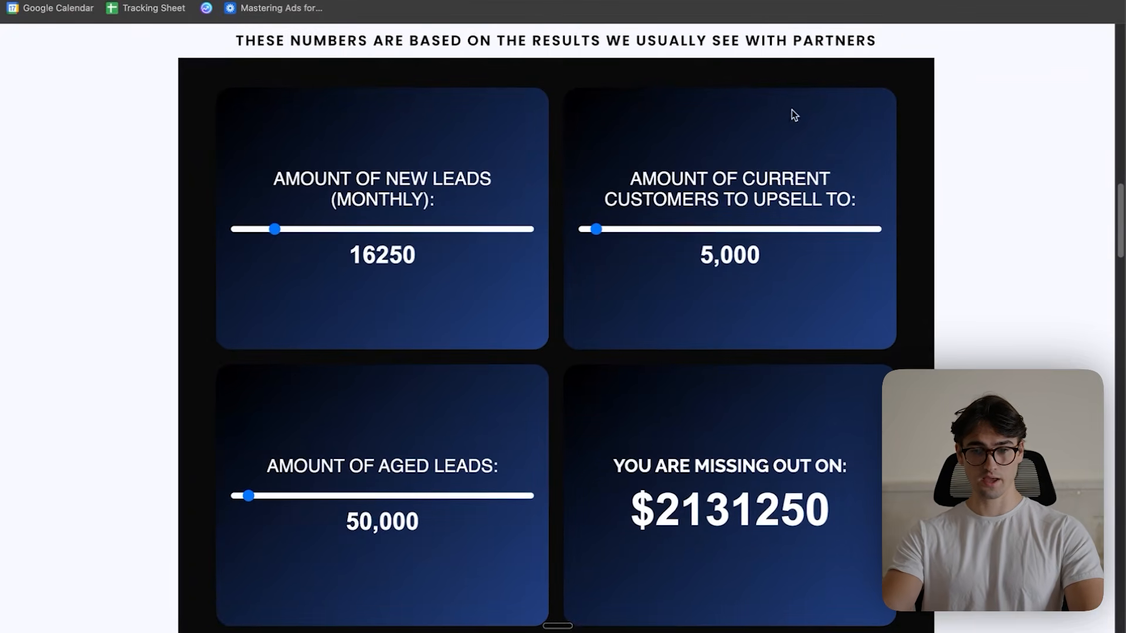
{"action": "scroll", "coordinate": [555, 329], "scroll_direction": "down", "scroll_amount": 4}
- Tell ChatGPT that the calculator's background is now black and request the entire script back with a transparent background
{"action": "key", "text": "ctrl+Up"}
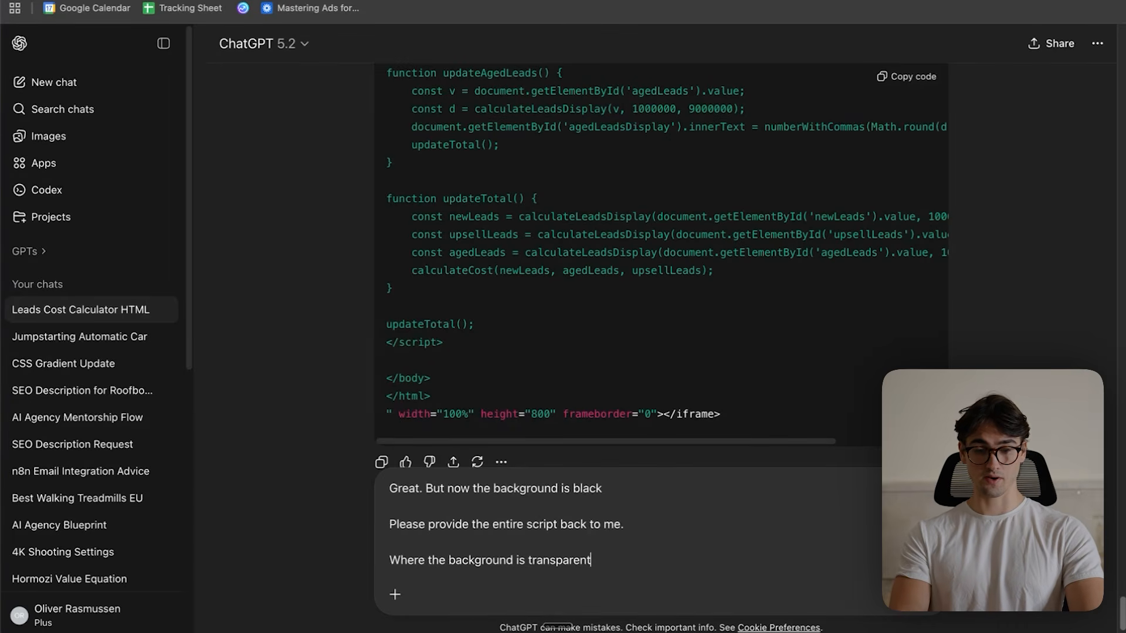
{"action": "key", "text": "Return"}
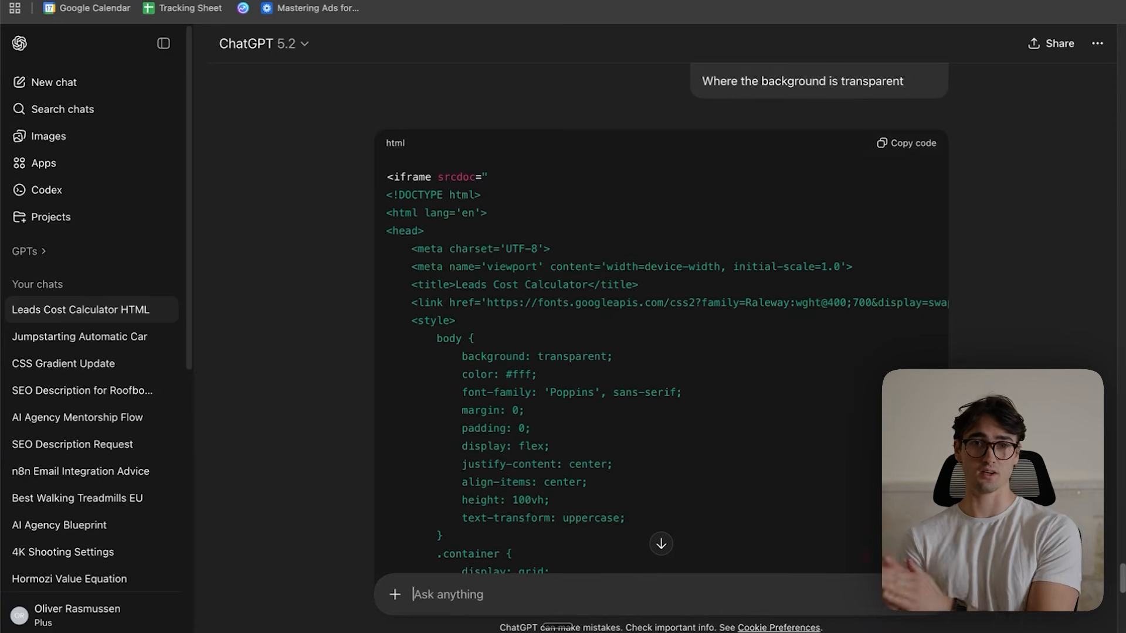
{"action": "scroll", "coordinate": [712, 346], "scroll_direction": "down", "scroll_amount": 10}
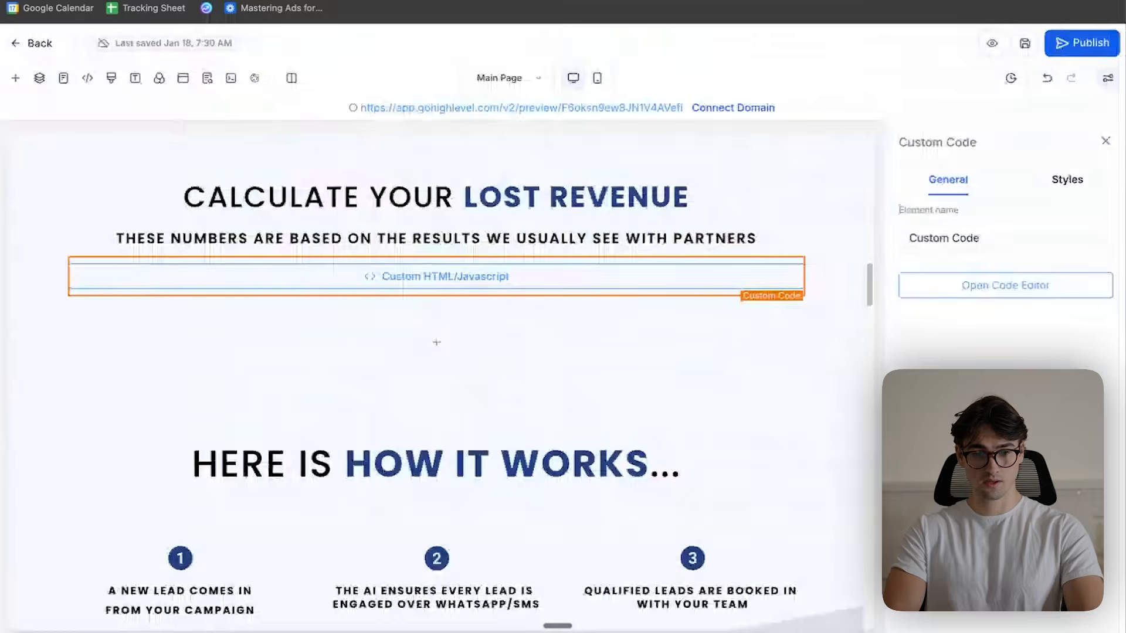
- Replace all of the calculator element's custom code with ChatGPT's transparent-background script and save it
{"action": "left_click", "coordinate": [930, 293]}
{"action": "key", "text": "super+a"}
{"action": "key", "text": "BackSpace"}
{"action": "key", "text": "super+v"}
{"action": "left_click", "coordinate": [605, 517]}
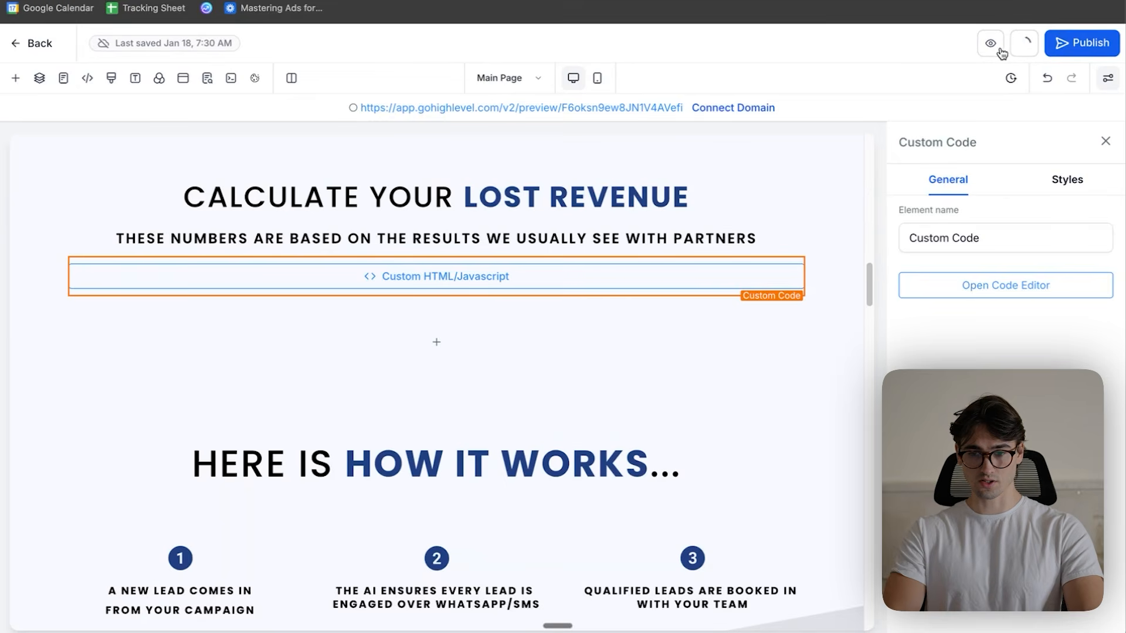
- Preview the main page and test the calculator's transparent version by setting the monthly new leads slider to 13000
{"action": "left_click", "coordinate": [1000, 51]}
{"action": "scroll", "coordinate": [621, 367], "scroll_direction": "up", "scroll_amount": 4}
{"action": "scroll", "coordinate": [426, 284], "scroll_direction": "down", "scroll_amount": 2}
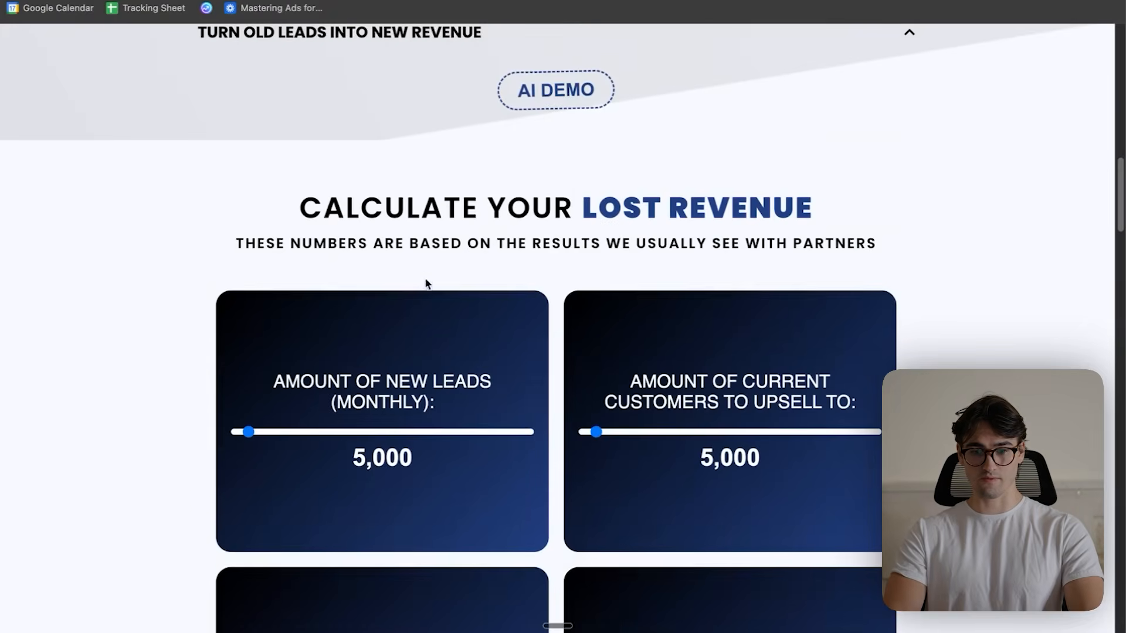
{"action": "scroll", "coordinate": [271, 301], "scroll_direction": "down", "scroll_amount": 3}
{"action": "mouse_move", "coordinate": [246, 289]}
{"action": "left_mouse_down"}
{"action": "mouse_move", "coordinate": [359, 287]}
{"action": "mouse_move", "coordinate": [267, 288]}
{"action": "left_mouse_up"}
{"action": "scroll", "coordinate": [422, 422], "scroll_direction": "up", "scroll_amount": 6}
{"action": "scroll", "coordinate": [422, 422], "scroll_direction": "down", "scroll_amount": 10}
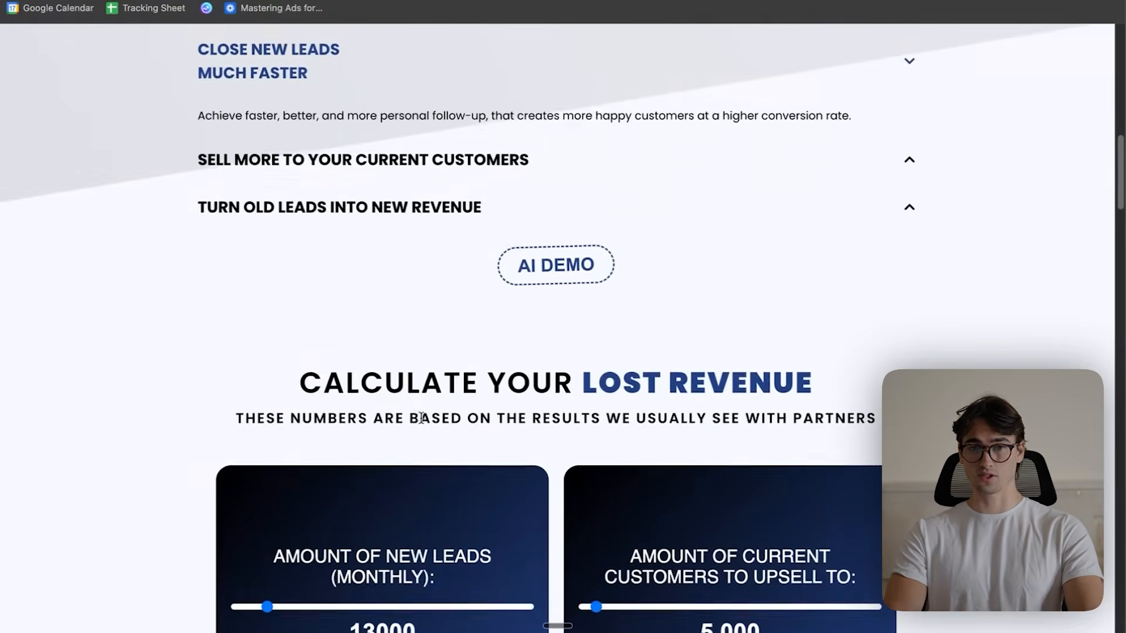
{"action": "scroll", "coordinate": [421, 419], "scroll_direction": "up", "scroll_amount": 6}
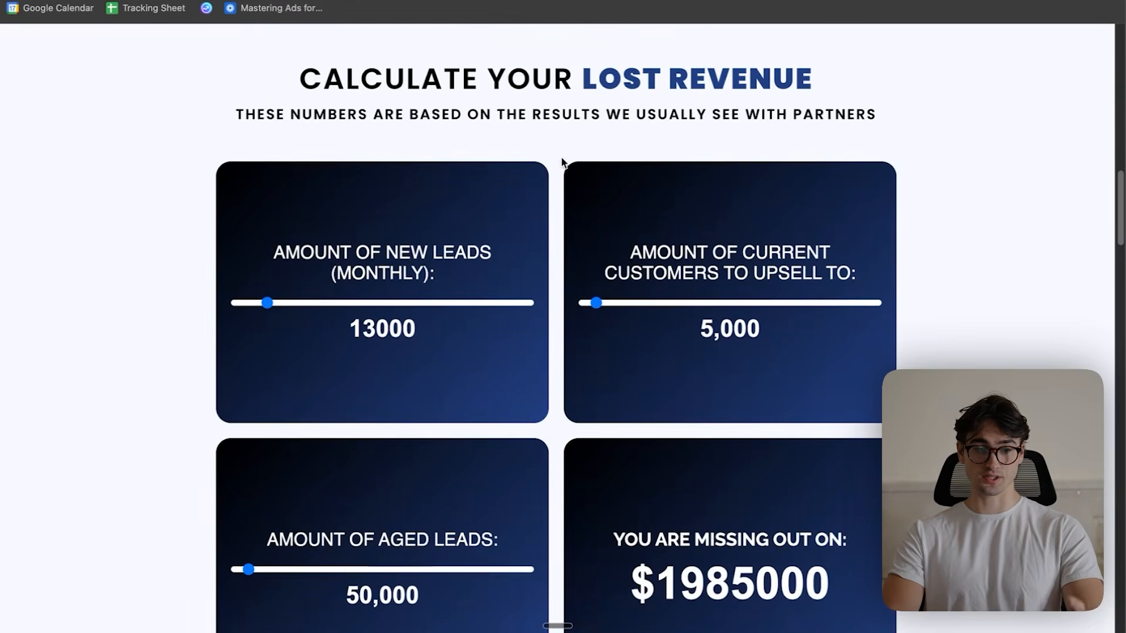
{"action": "scroll", "coordinate": [561, 158], "scroll_direction": "down", "scroll_amount": 2}
{"action": "scroll", "coordinate": [545, 194], "scroll_direction": "up", "scroll_amount": 1}
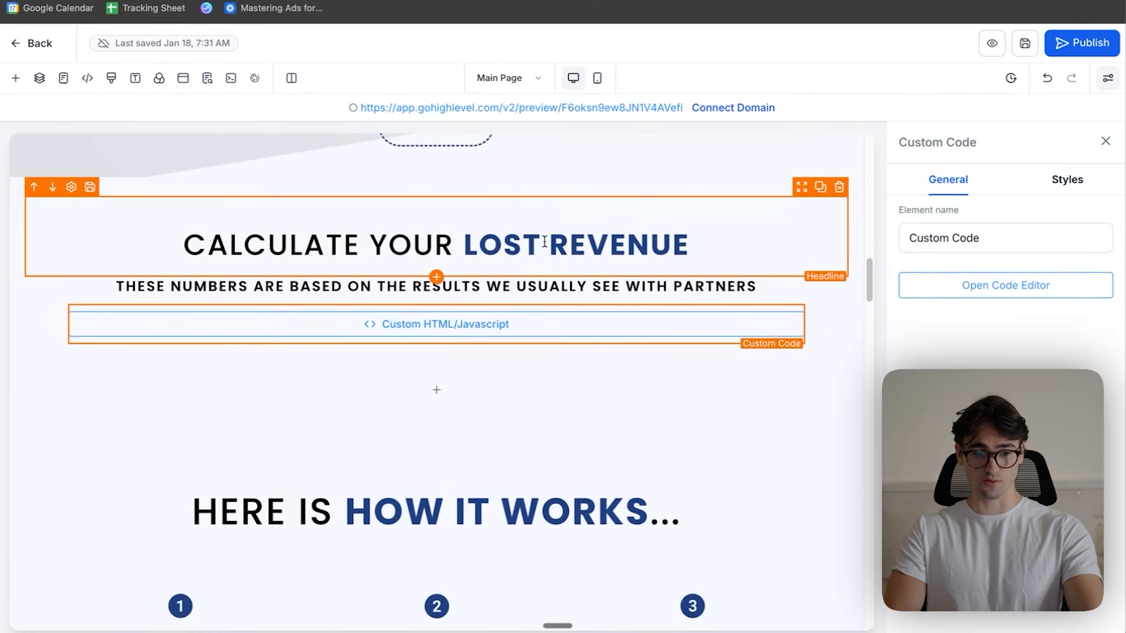
- Change the "Calculate your lost revenue" headline to "DEMO THE AI WITH YOUR OWN EYES"
{"action": "left_click", "coordinate": [488, 242]}
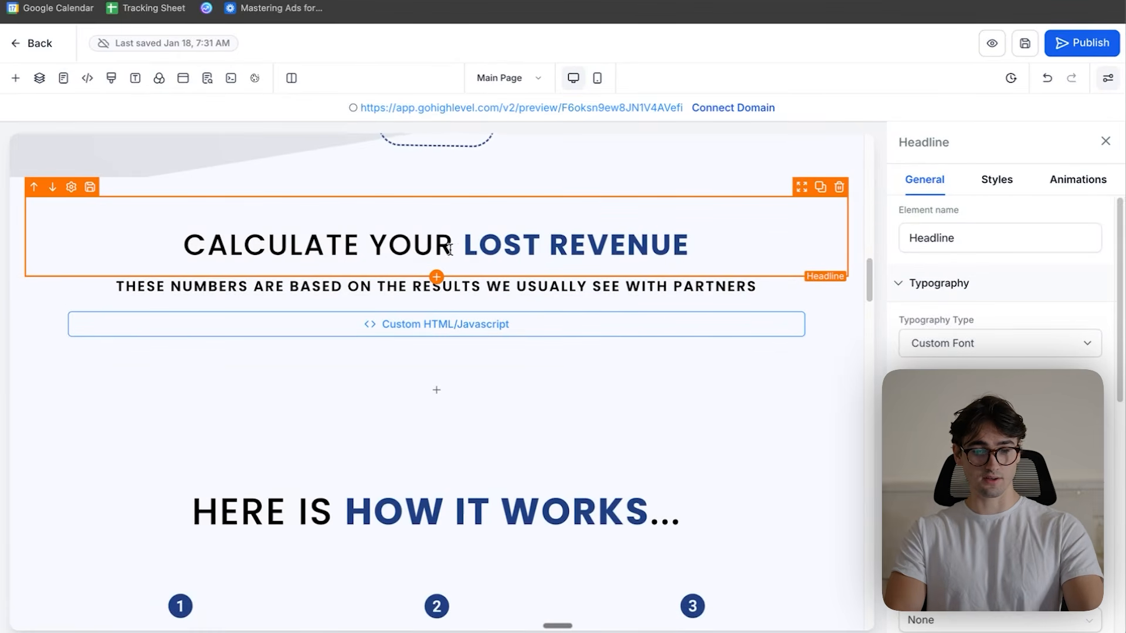
{"action": "left_click_drag", "start_coordinate": [397, 249], "coordinate": [182, 249]}
{"action": "type", "text": "THE AI WITH YOUR OWN EYES"}
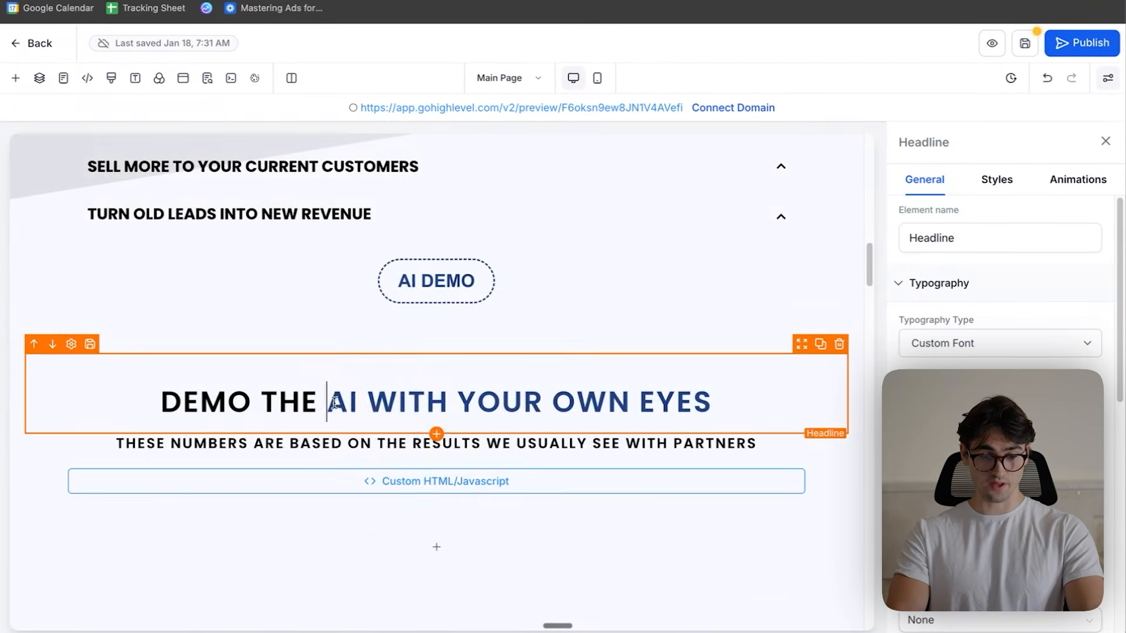
{"action": "left_click_drag", "start_coordinate": [334, 402], "coordinate": [712, 403]}
{"action": "left_click", "coordinate": [615, 490]}
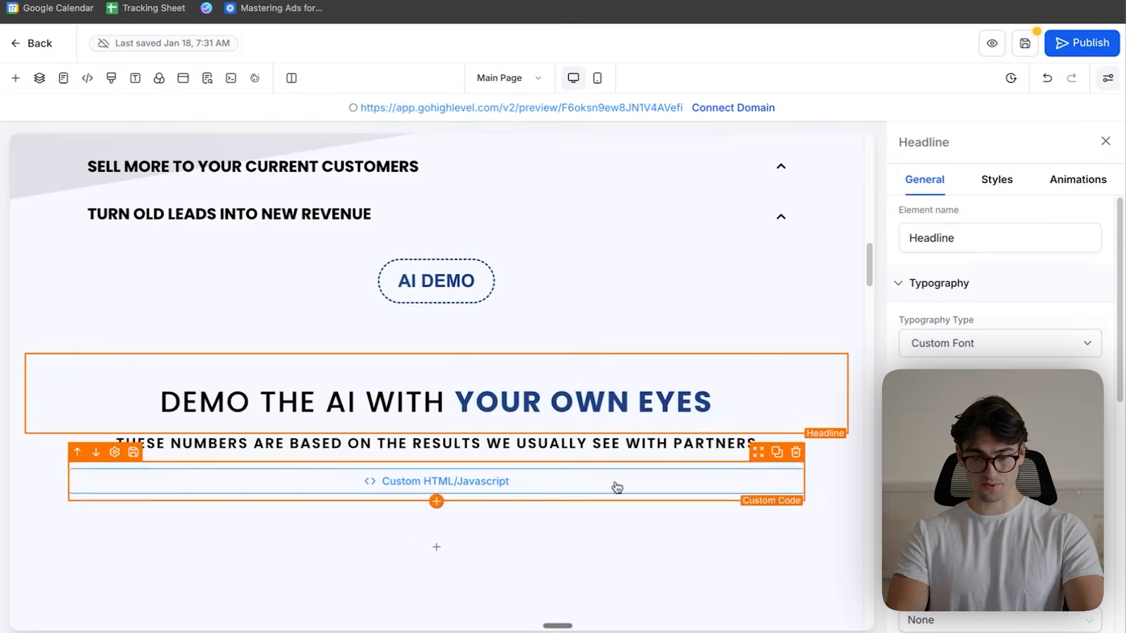
- Replace the subheadline below the demo headline with "SEE THE AI IN ACTION"
{"action": "scroll", "coordinate": [623, 483], "scroll_direction": "down", "scroll_amount": 1}
{"action": "triple_click", "coordinate": [527, 426]}
{"action": "type", "text": "SEE THE A"}
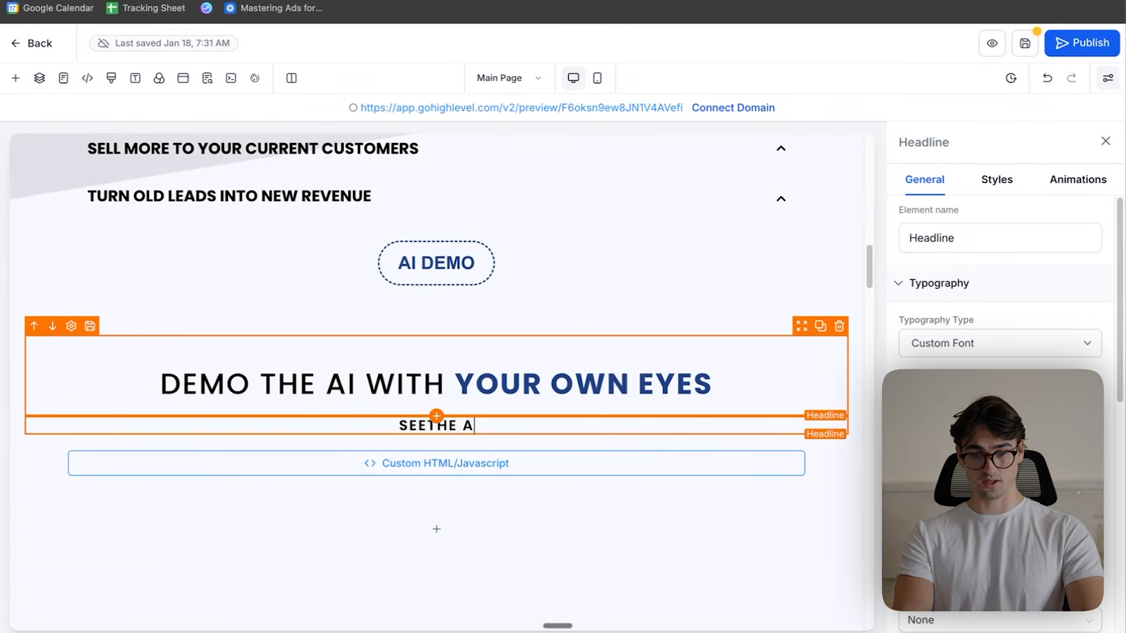
{"action": "type", "text": "I IN ACTION"}
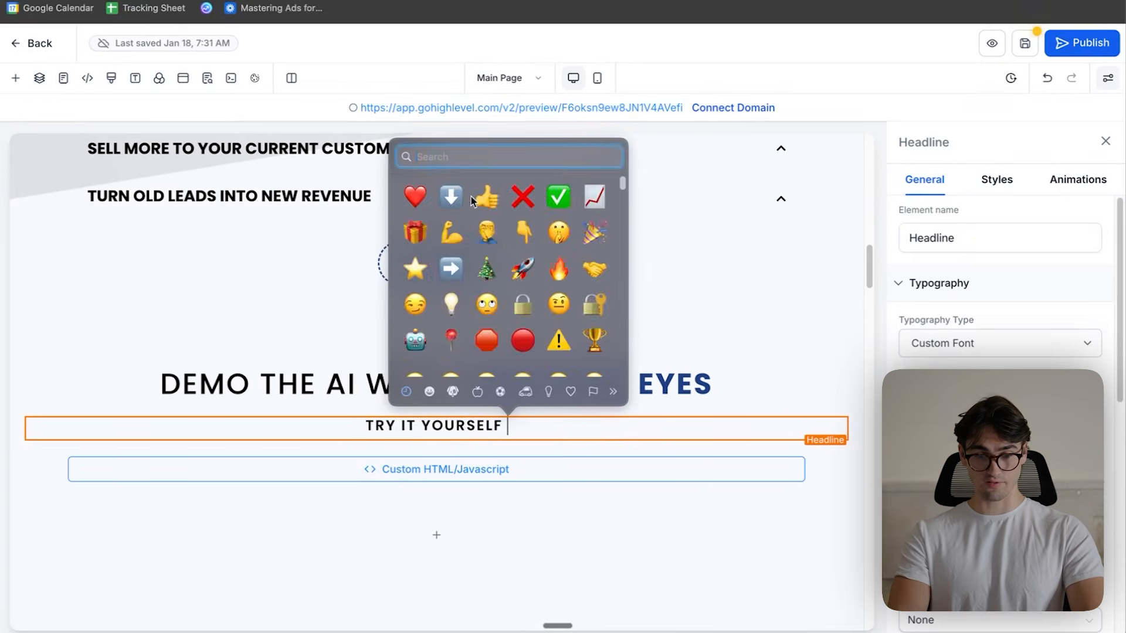
- Create a Standard Chat demo named "Roofbots Website Demo" in the agent builder, powered by the Platinum Plumbing Lead Agent build
{"action": "left_click", "coordinate": [451, 198]}
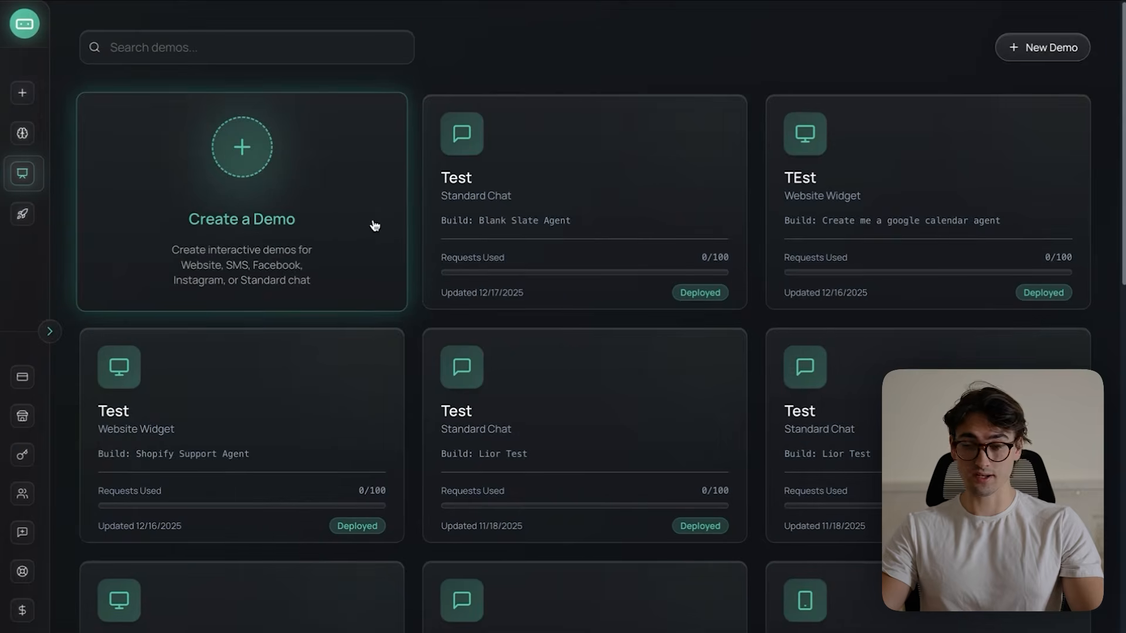
{"action": "left_click", "coordinate": [307, 219]}
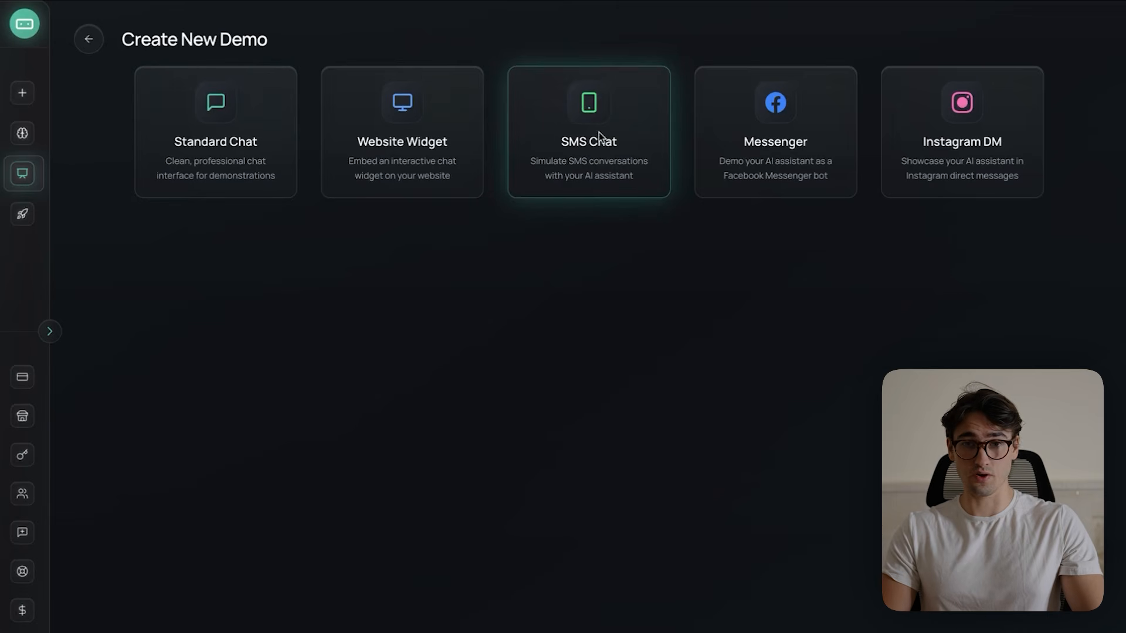
{"action": "left_click", "coordinate": [217, 125]}
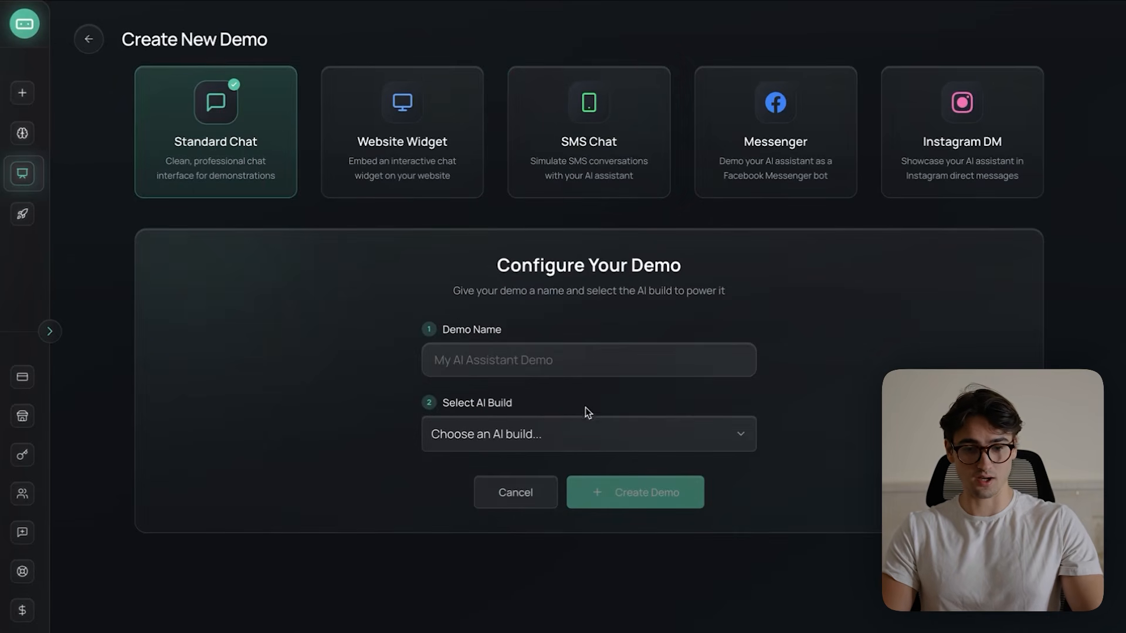
{"action": "left_click", "coordinate": [570, 368]}
{"action": "type", "text": "Roofbots Website Demo"}
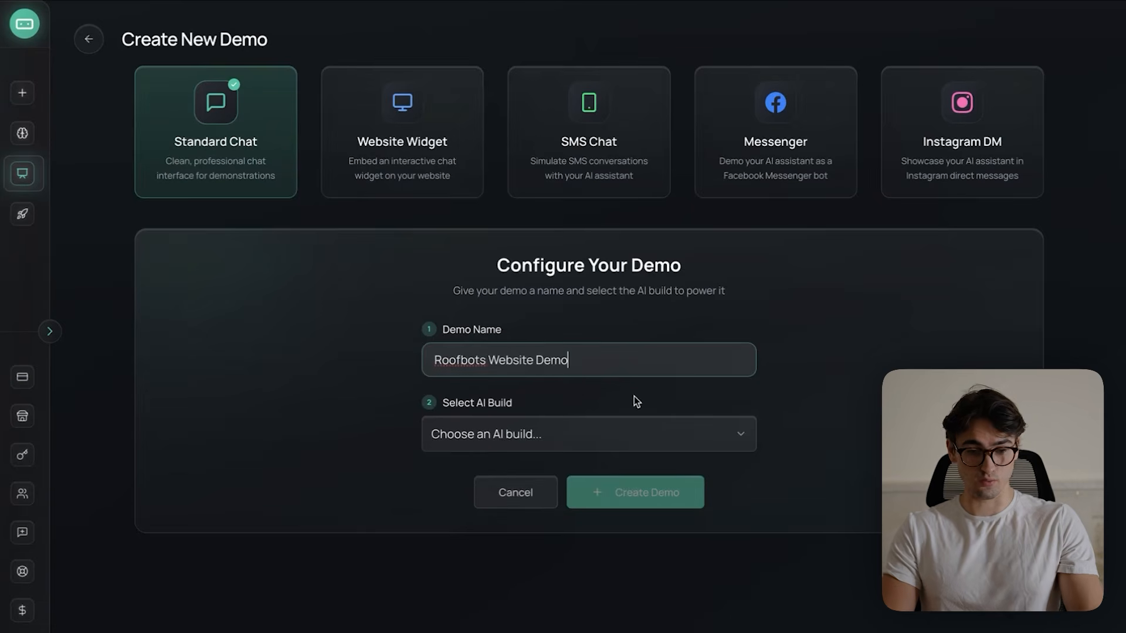
{"action": "left_click", "coordinate": [556, 431]}
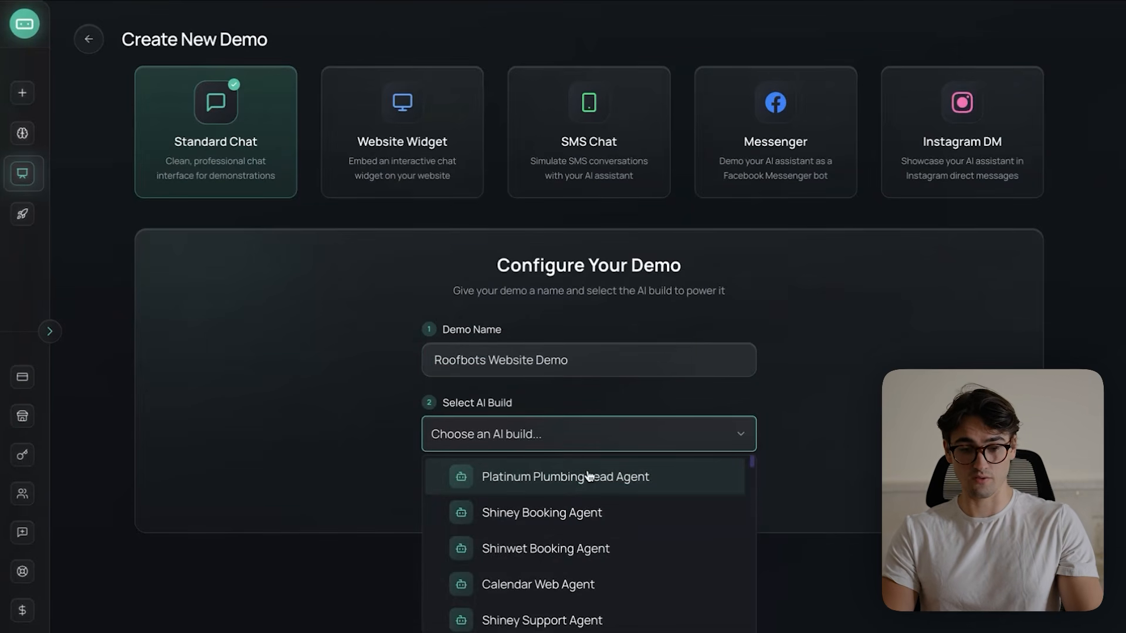
{"action": "left_click", "coordinate": [589, 476]}
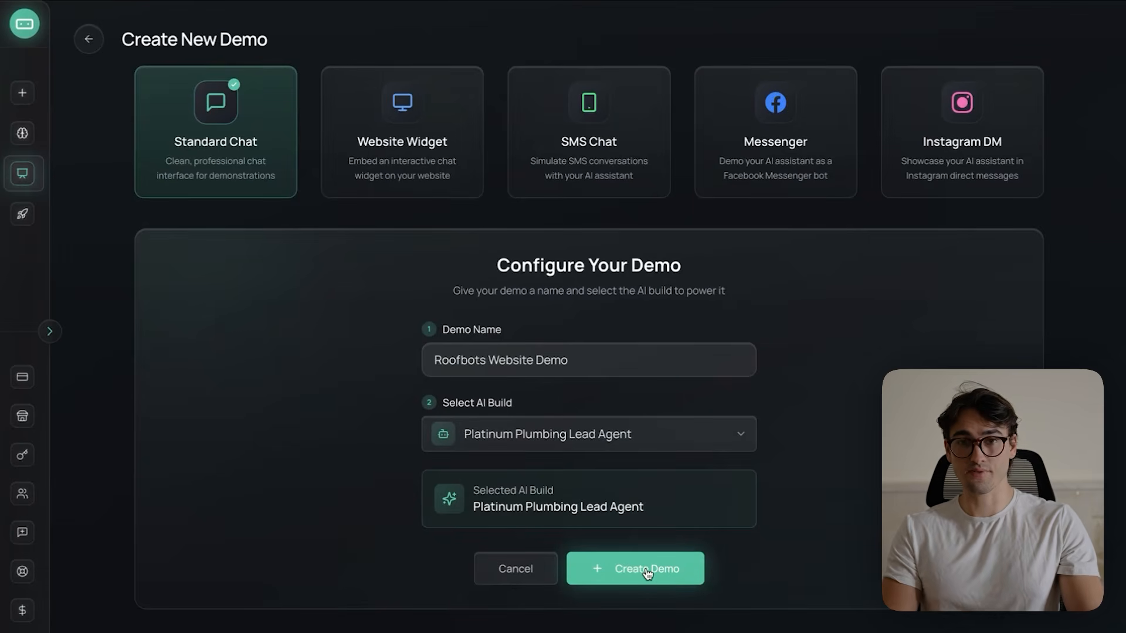
{"action": "left_click", "coordinate": [647, 569]}
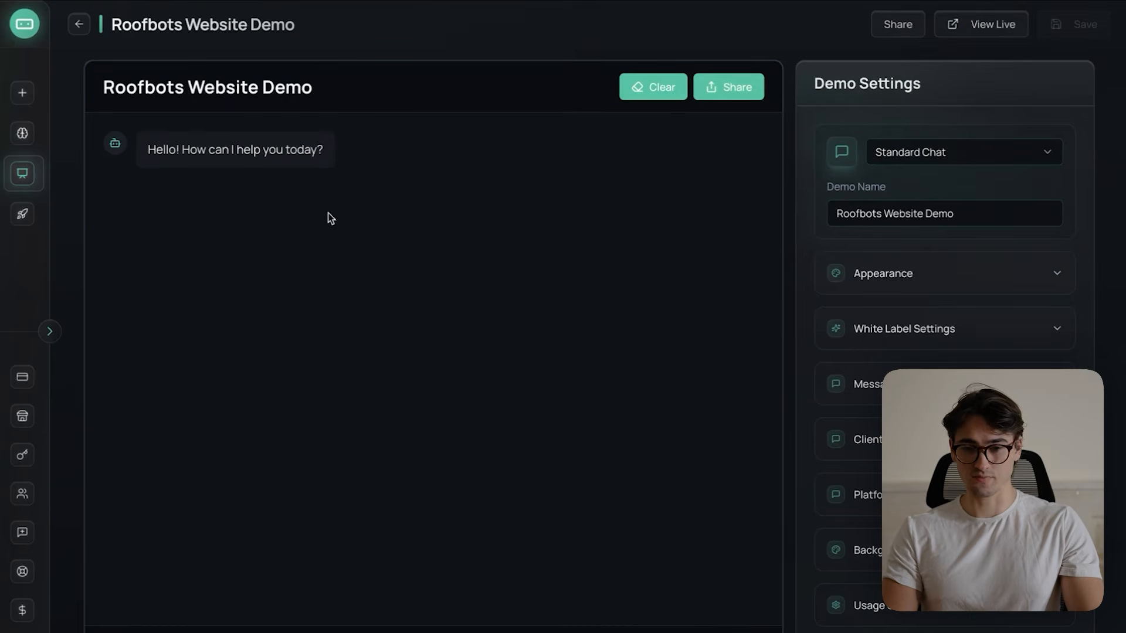
- View the demo as Website Widget, SMS Chat, Messenger and Instagram DM, and return it to Standard Chat
{"action": "left_click", "coordinate": [948, 164]}
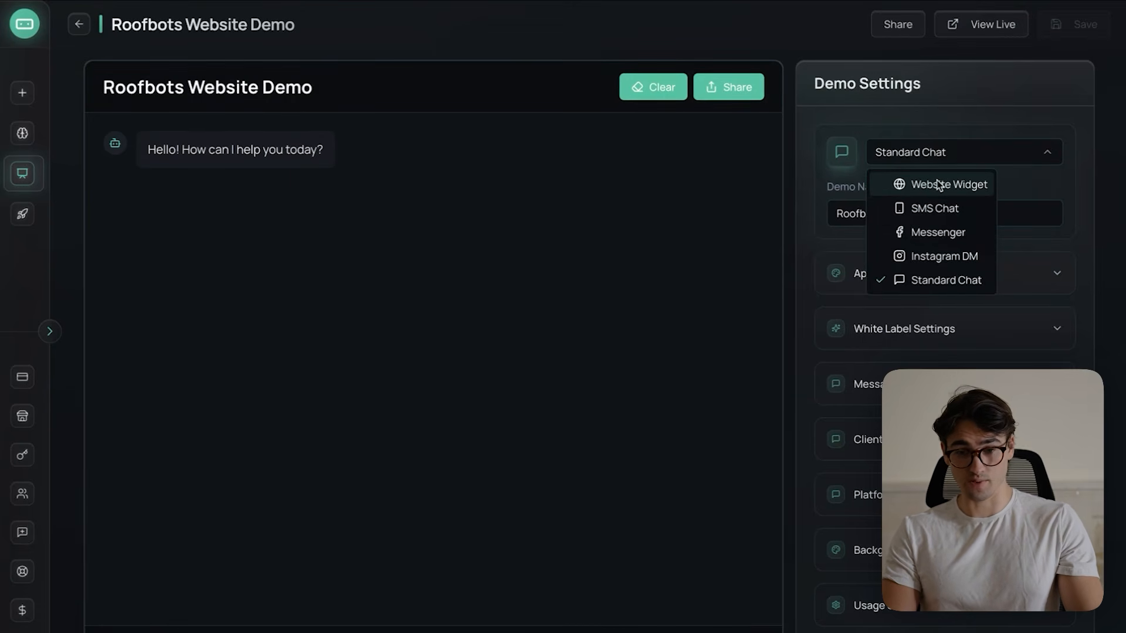
{"action": "left_click", "coordinate": [938, 185]}
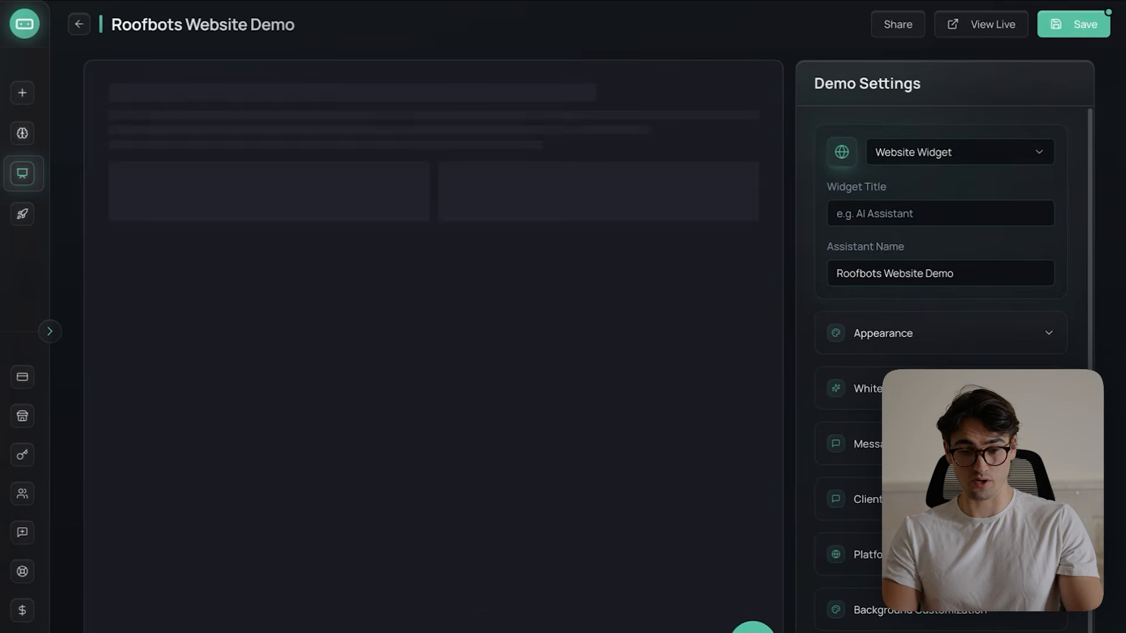
{"action": "left_click", "coordinate": [751, 264]}
{"action": "left_click", "coordinate": [923, 158]}
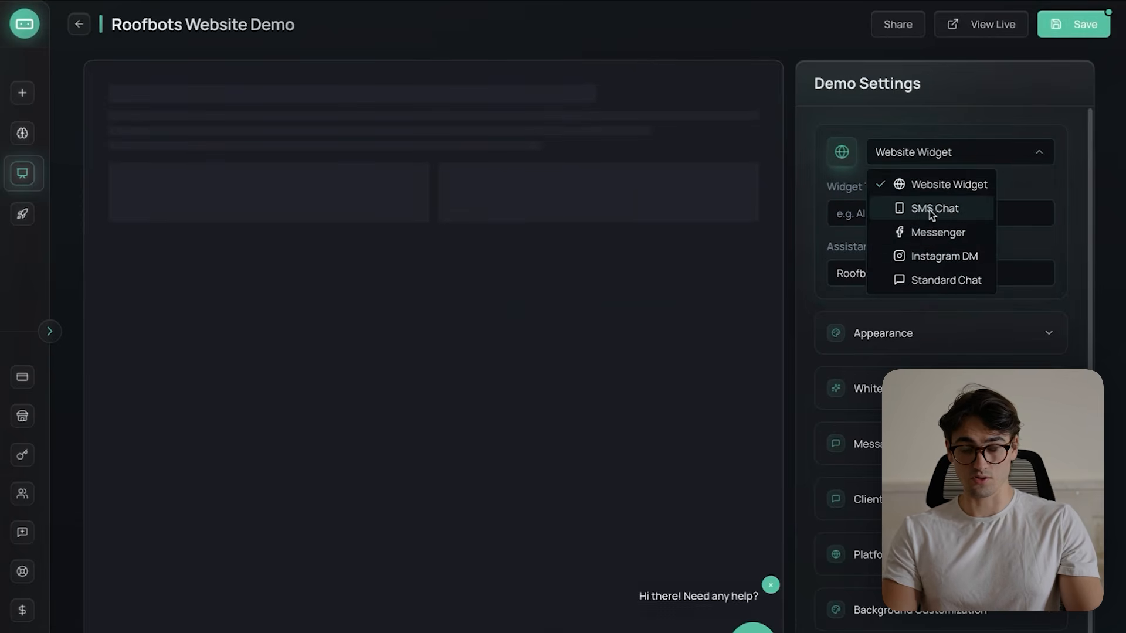
{"action": "left_click", "coordinate": [930, 207]}
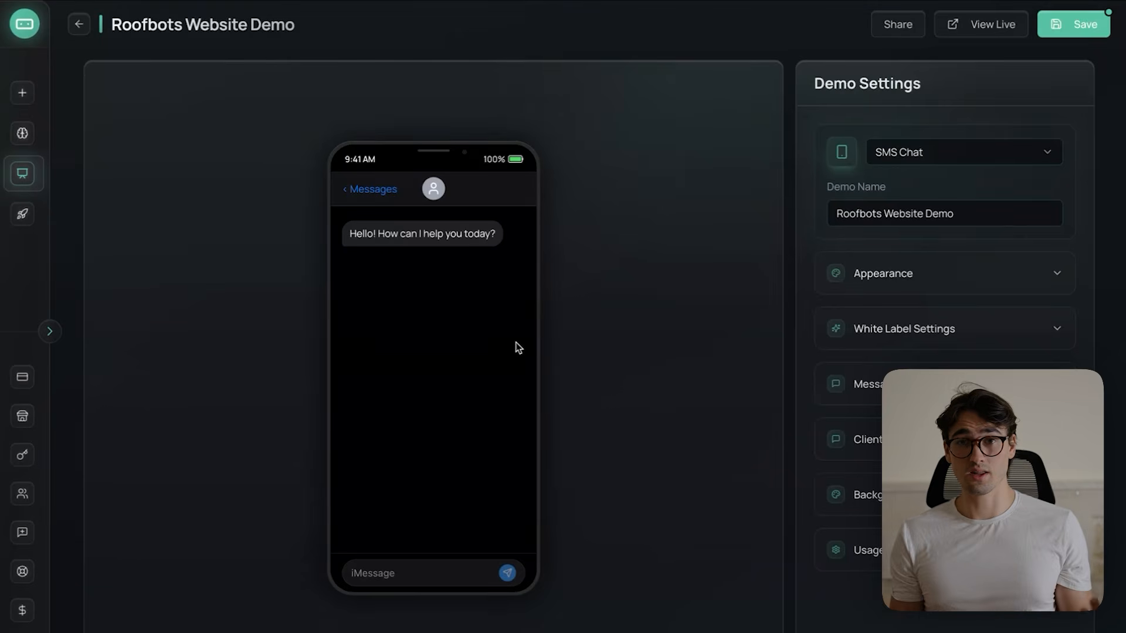
{"action": "left_click", "coordinate": [961, 152]}
{"action": "left_click", "coordinate": [926, 229]}
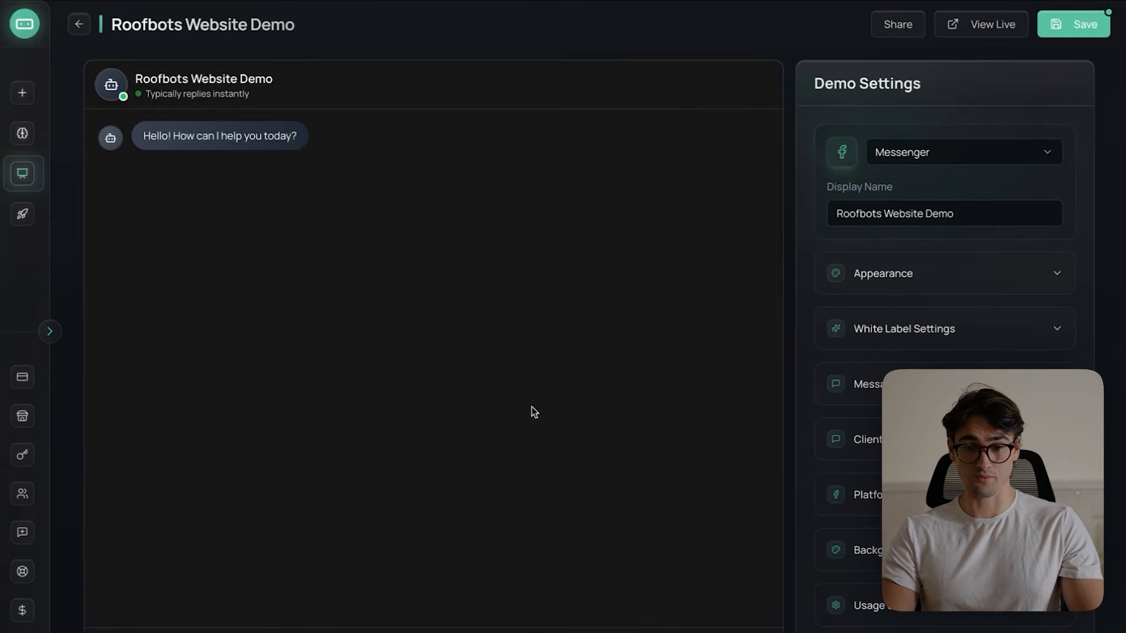
{"action": "left_click", "coordinate": [967, 153]}
{"action": "left_click", "coordinate": [932, 253]}
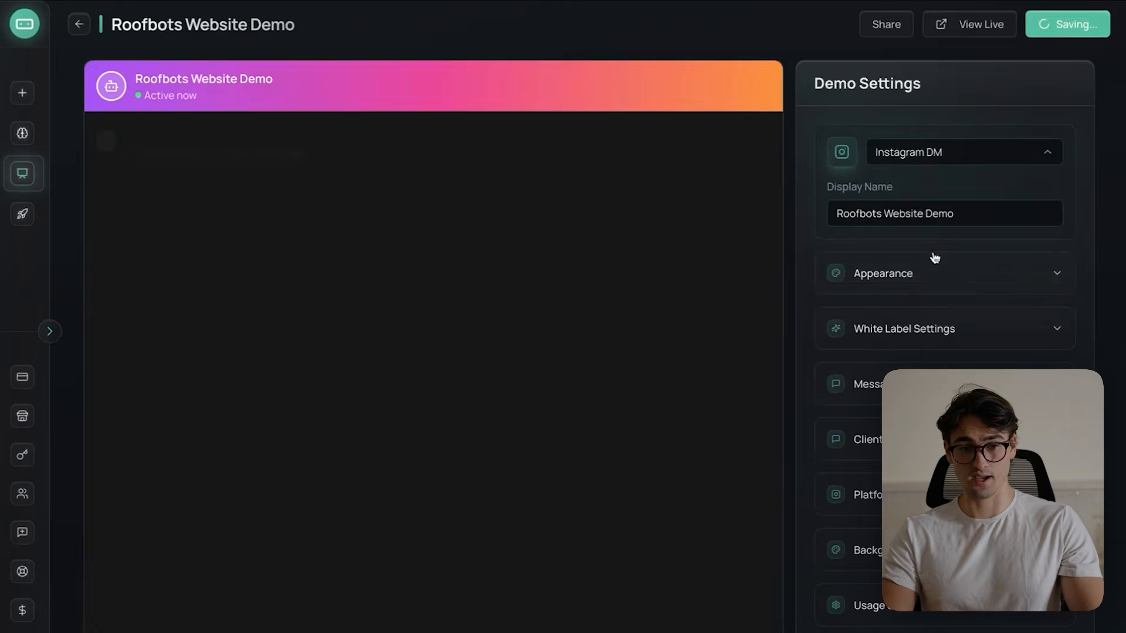
{"action": "left_click", "coordinate": [879, 154]}
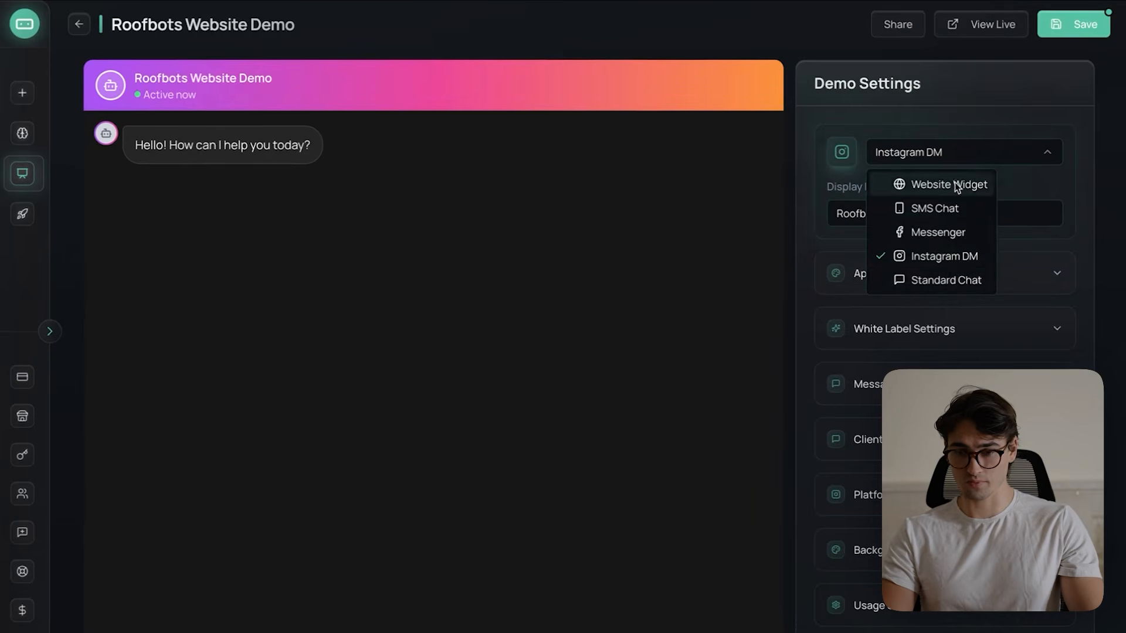
{"action": "left_click", "coordinate": [949, 281]}
- Open the demo's appearance settings and capture a screenshot of the blue "AI" headline text in the Roofbots website preview
{"action": "left_click", "coordinate": [917, 283]}
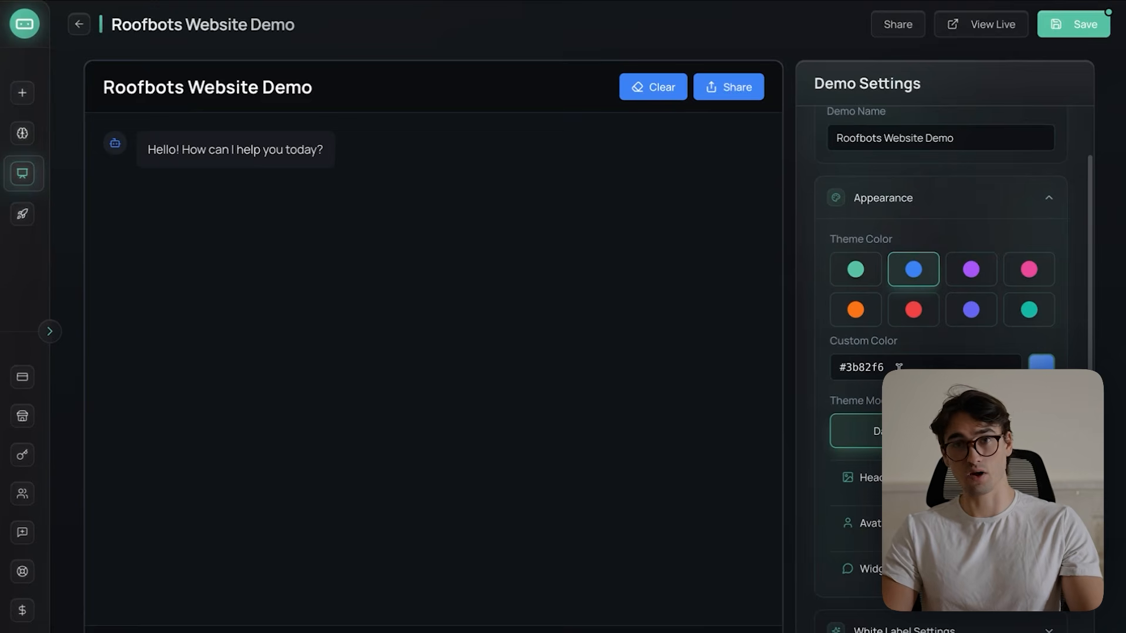
{"action": "key", "text": "ctrl+Up"}
{"action": "left_click", "coordinate": [435, 41]}
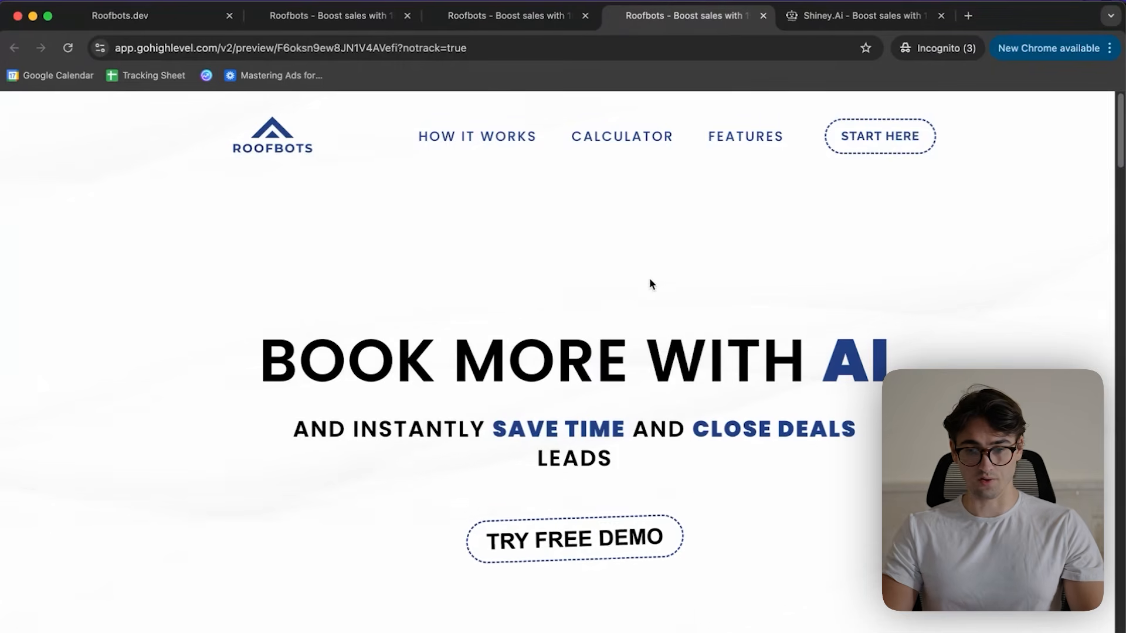
{"action": "key", "text": "super+shift+4"}
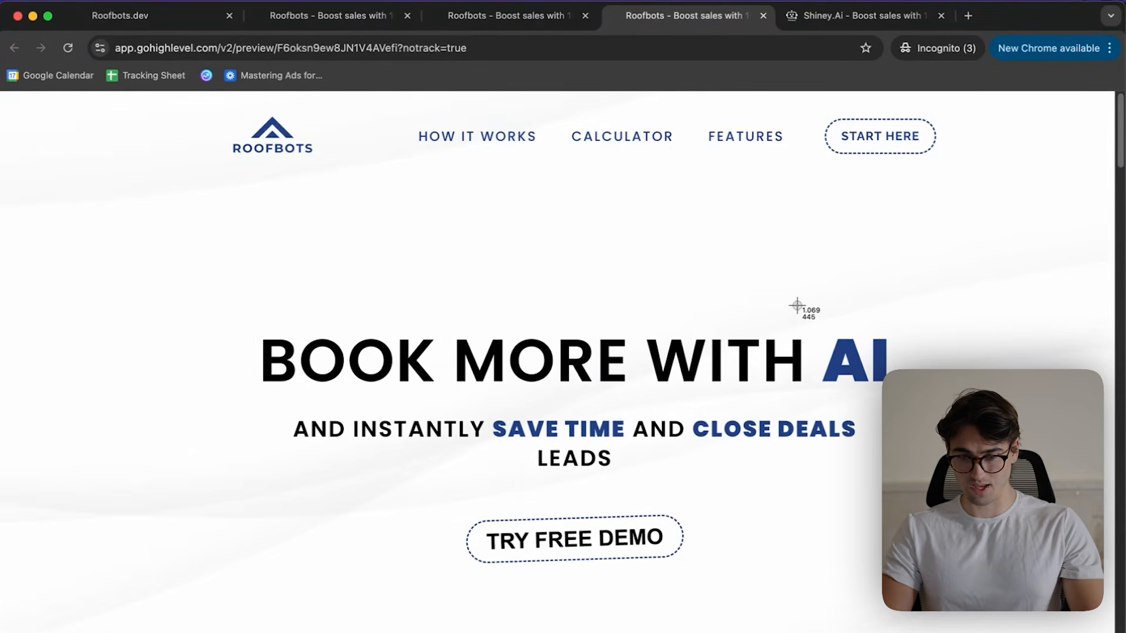
{"action": "left_click_drag", "start_coordinate": [793, 298], "coordinate": [916, 414]}
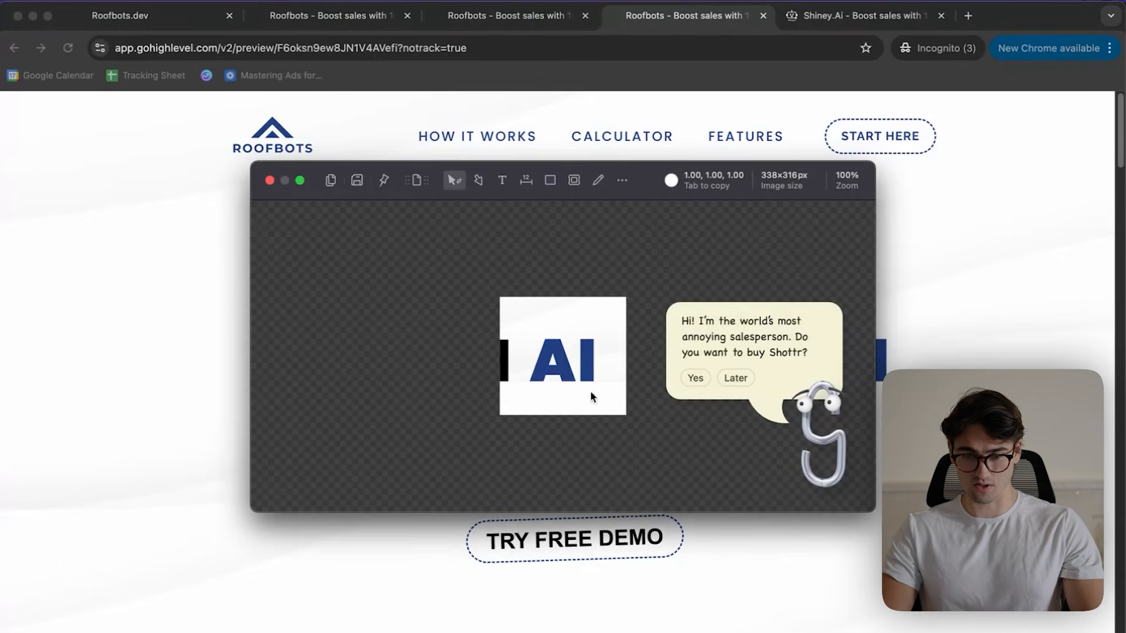
{"action": "key", "text": "Escape"}
- Search Google for "hexi from picture" and use ImageColorPicker to sample the blue lettering in the screenshot
{"action": "key", "text": "super+t"}
{"action": "type", "text": "hexi"}
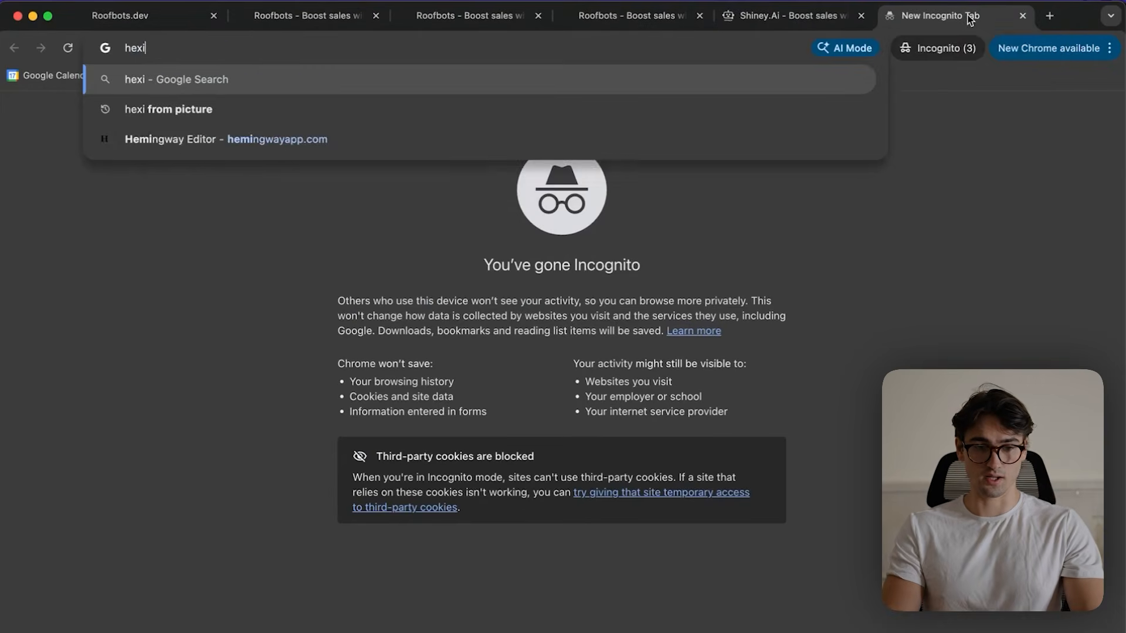
{"action": "type", "text": " from picture"}
{"action": "key", "text": "Return"}
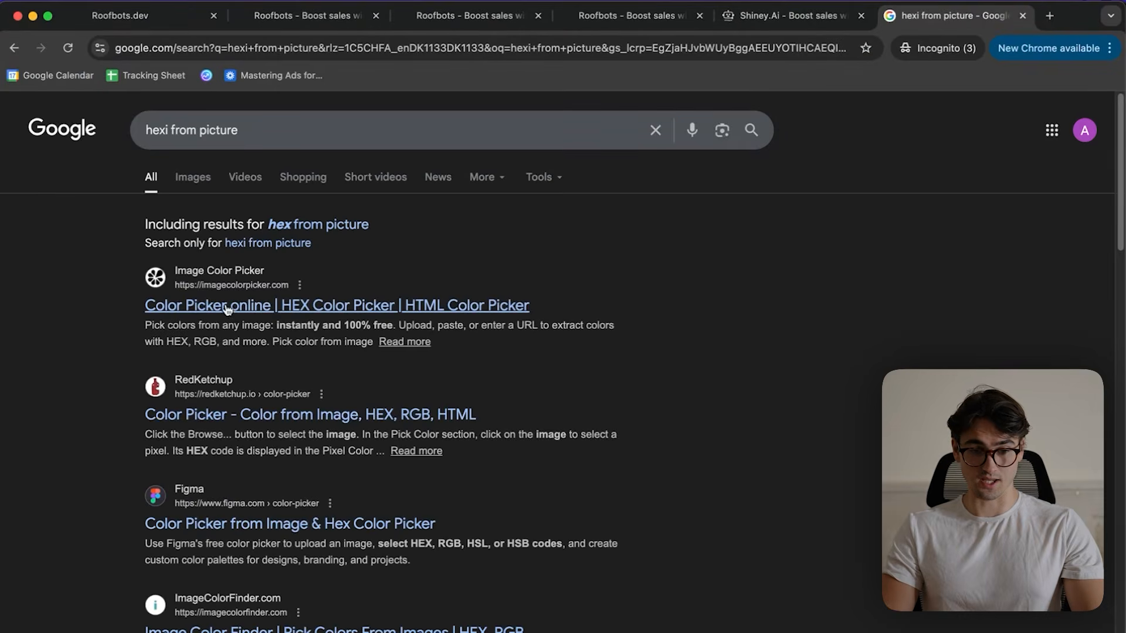
{"action": "left_click", "coordinate": [227, 308]}
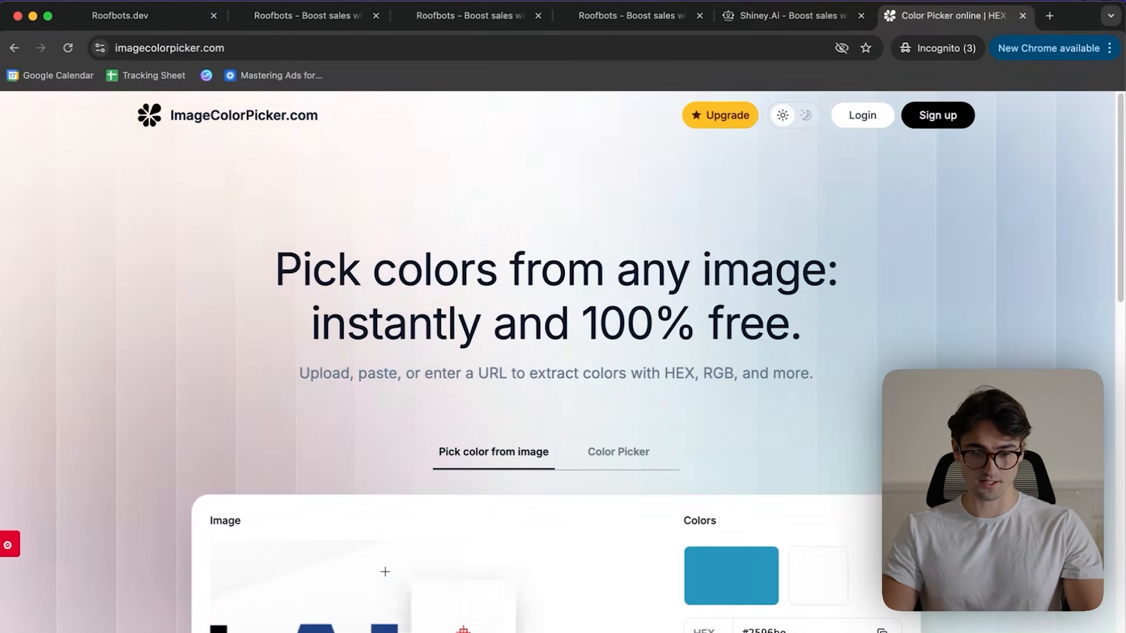
{"action": "scroll", "coordinate": [838, 594], "scroll_direction": "down", "scroll_amount": 3}
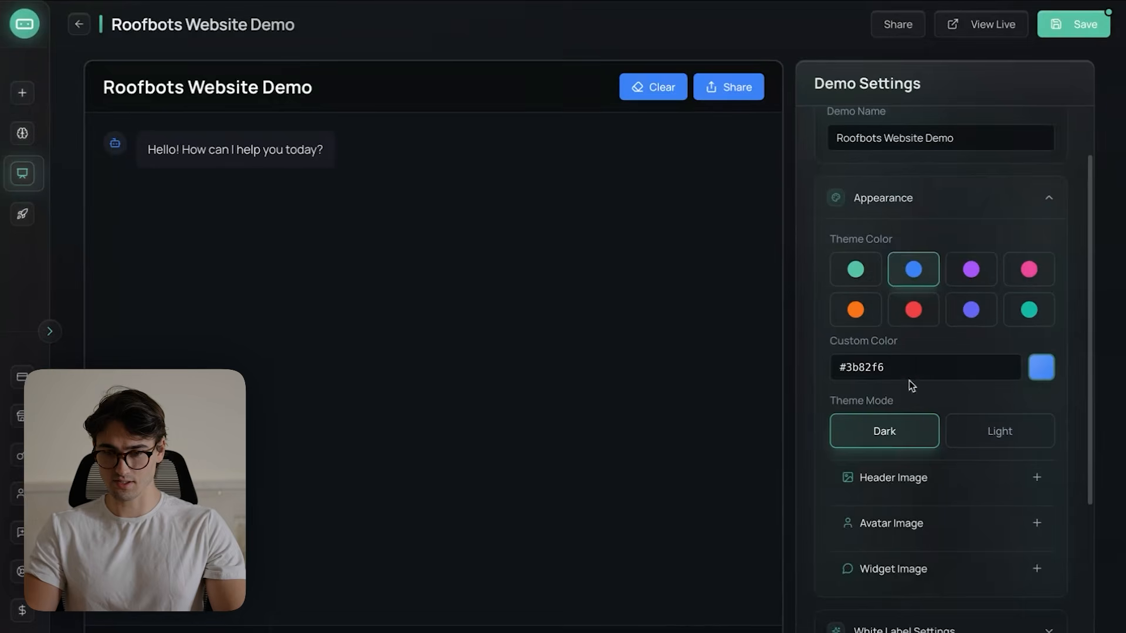
- Set the chat demo's custom color to #224083 and its theme mode to Light
{"action": "type", "text": "#224083"}
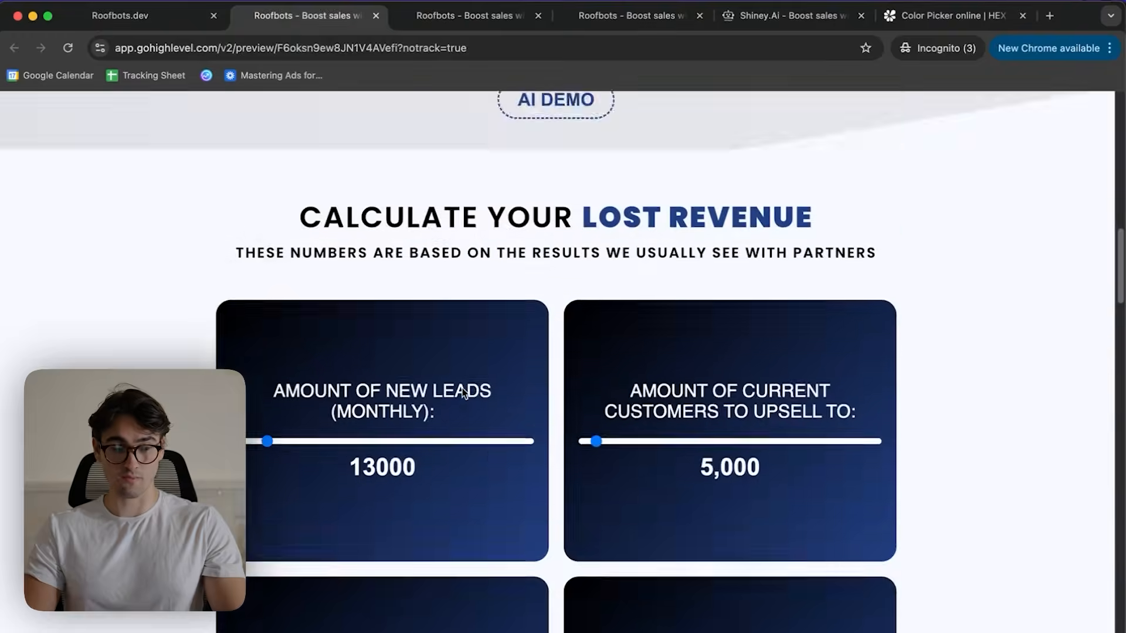
{"action": "scroll", "coordinate": [467, 366], "scroll_direction": "up", "scroll_amount": 10}
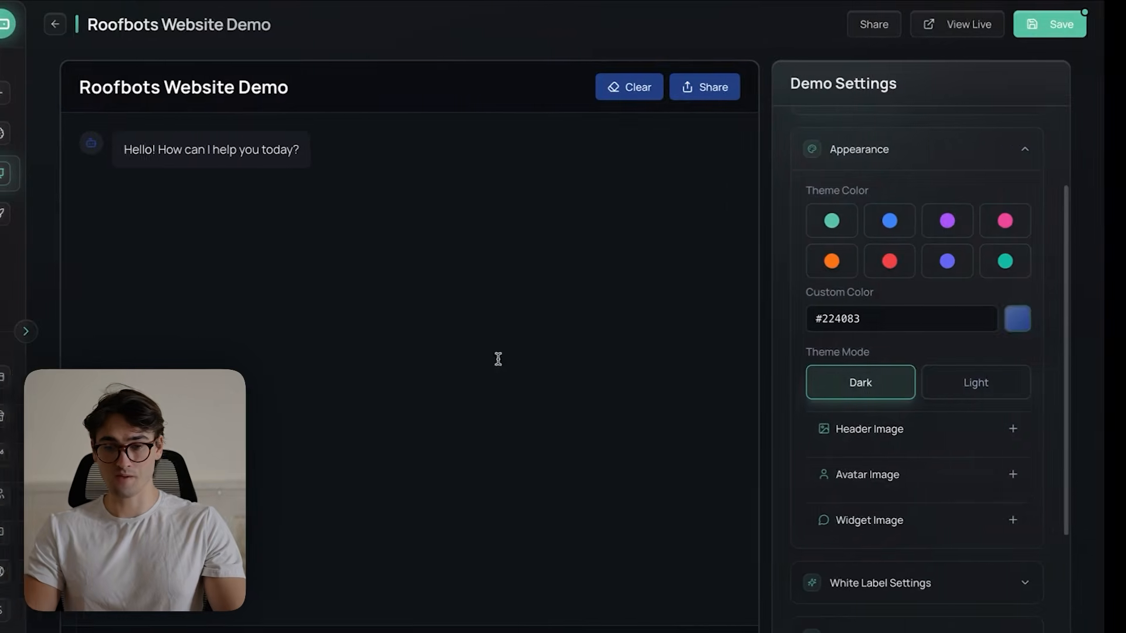
{"action": "left_click", "coordinate": [993, 395]}
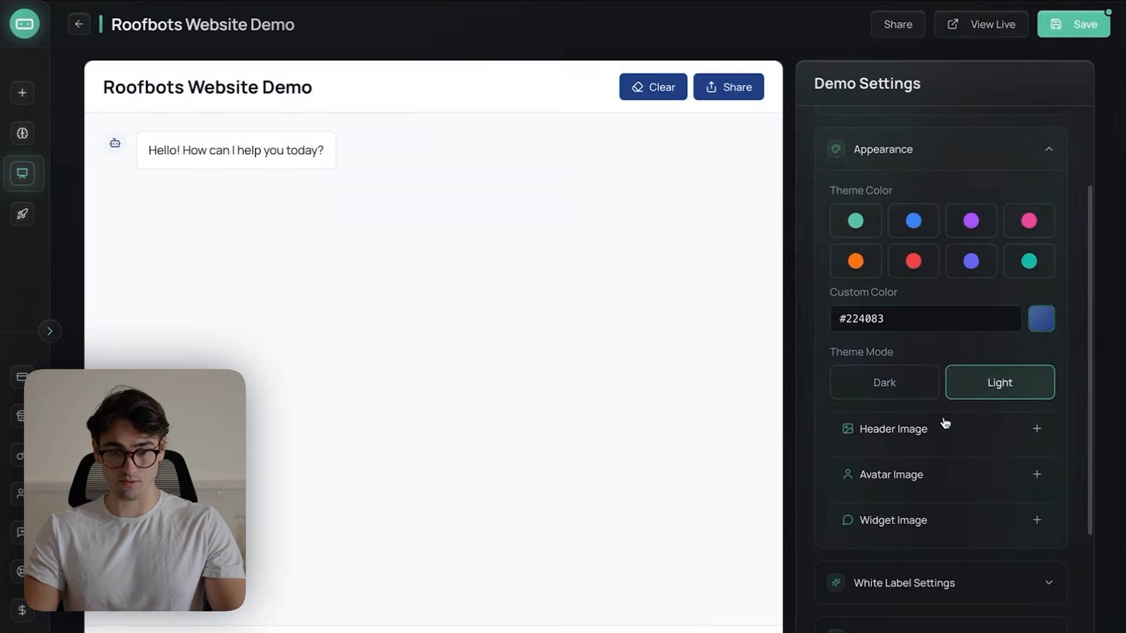
- Copy the Roofbots logo's image address from the website preview and apply it as the demo's custom header image URL
{"action": "scroll", "coordinate": [937, 281], "scroll_direction": "down", "scroll_amount": 3}
{"action": "left_click", "coordinate": [918, 296]}
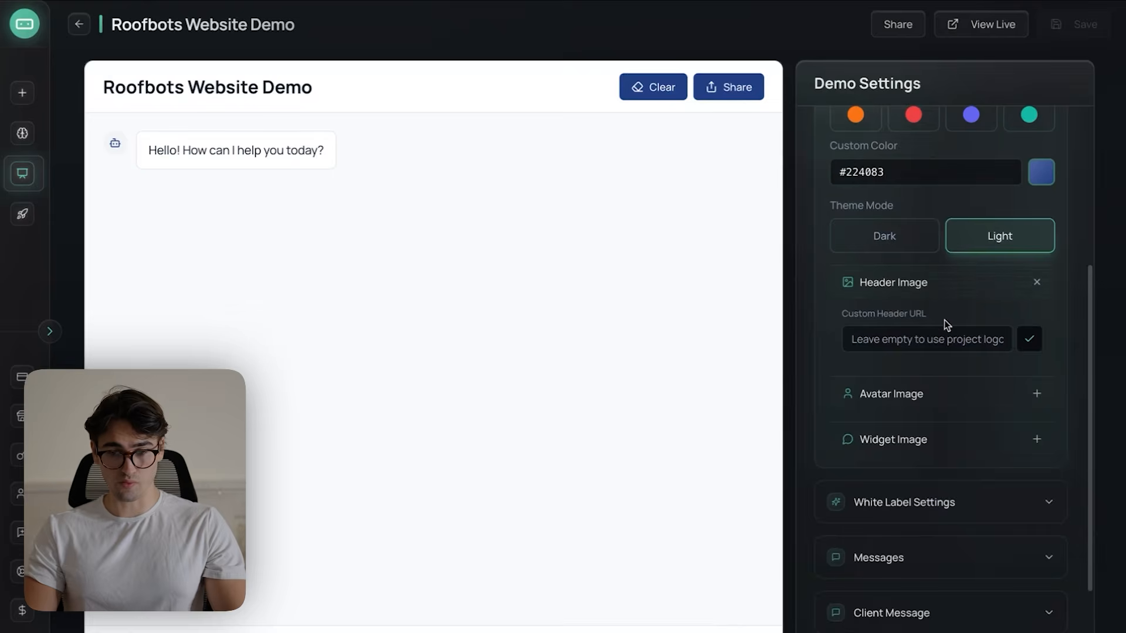
{"action": "key", "text": "ctrl+Up"}
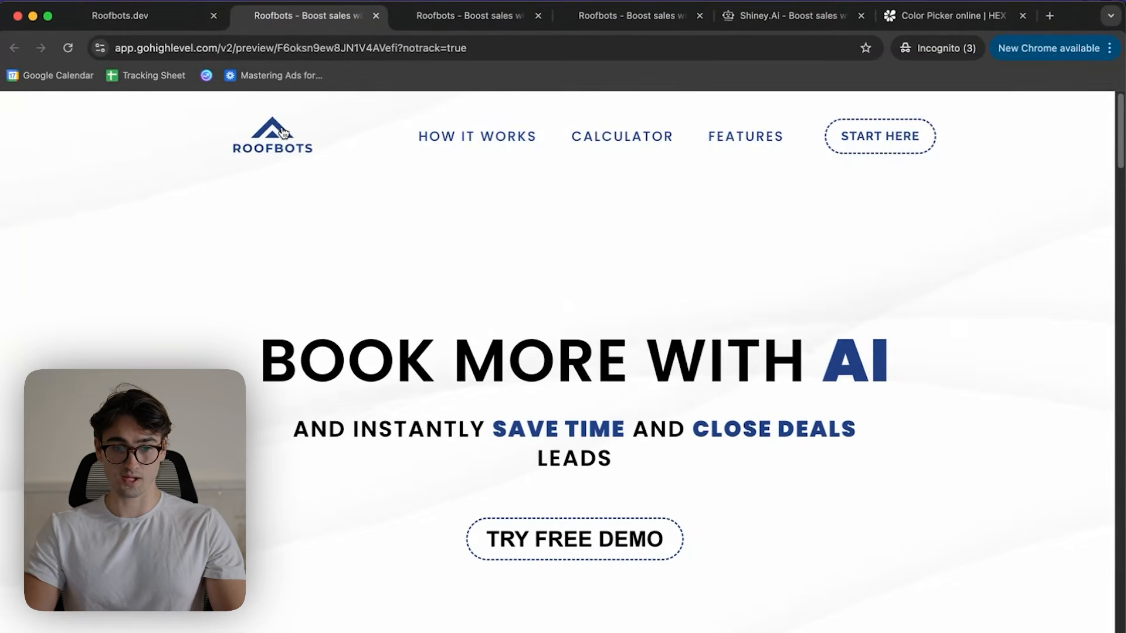
{"action": "right_click", "coordinate": [282, 128]}
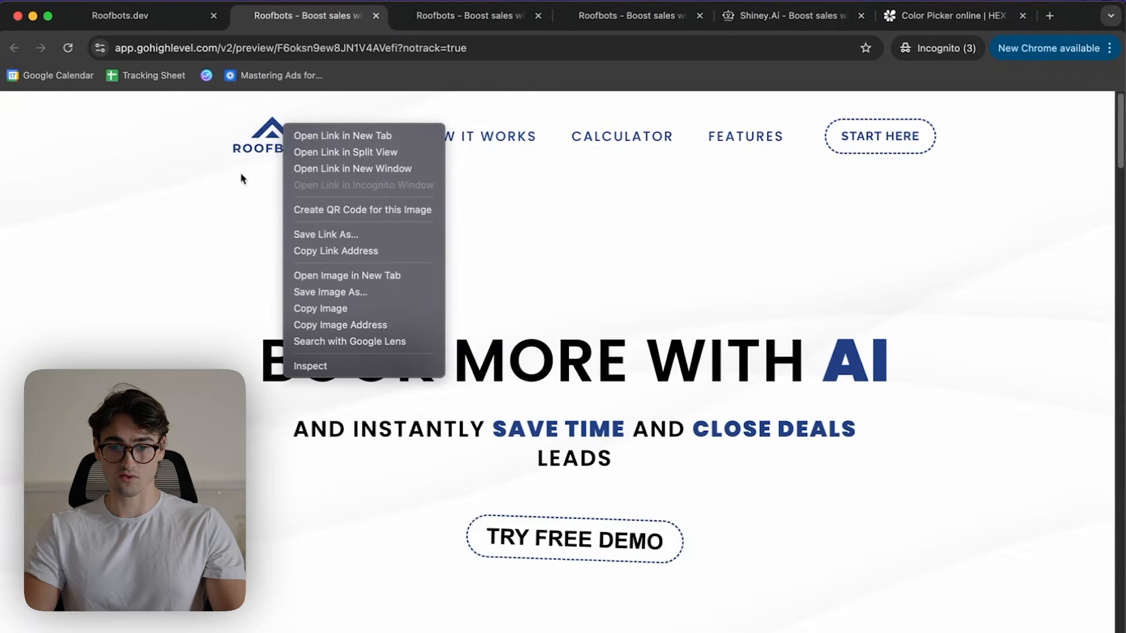
{"action": "left_click", "coordinate": [387, 322]}
{"action": "key", "text": "ctrl+Left"}
{"action": "key", "text": "super+v"}
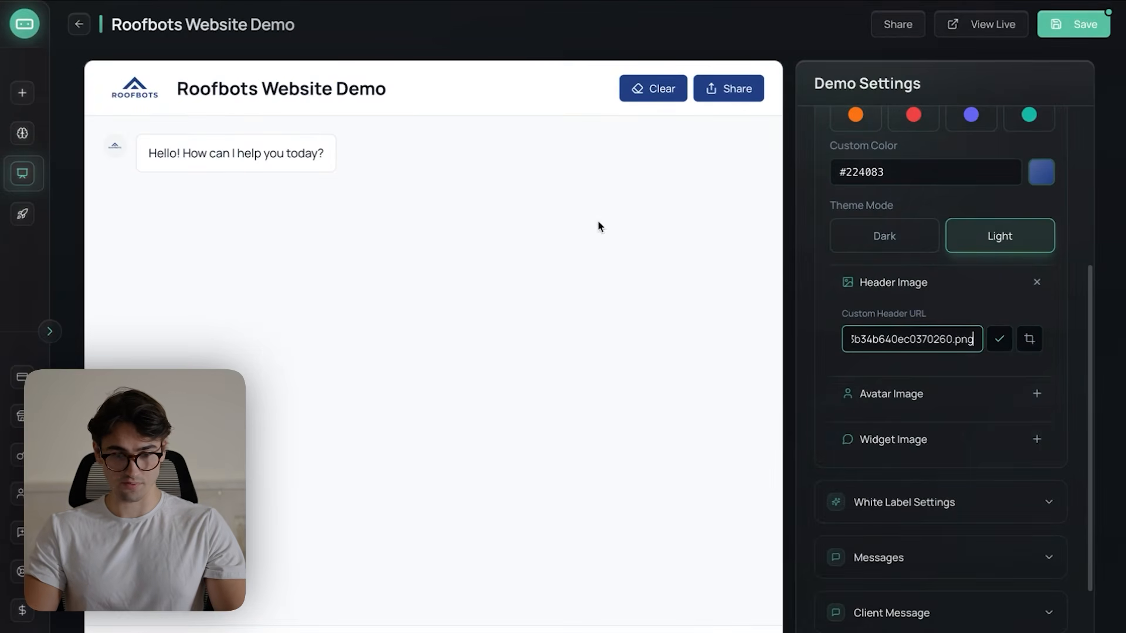
{"action": "left_click", "coordinate": [999, 337]}
- Examine the demo's avatar image and widget image options, and collapse the appearance settings
{"action": "scroll", "coordinate": [926, 370], "scroll_direction": "down", "scroll_amount": 1}
{"action": "left_click", "coordinate": [912, 370]}
{"action": "left_click", "coordinate": [913, 371]}
{"action": "left_click", "coordinate": [912, 370]}
{"action": "left_click", "coordinate": [906, 415]}
{"action": "left_click", "coordinate": [912, 373]}
{"action": "left_click", "coordinate": [910, 409]}
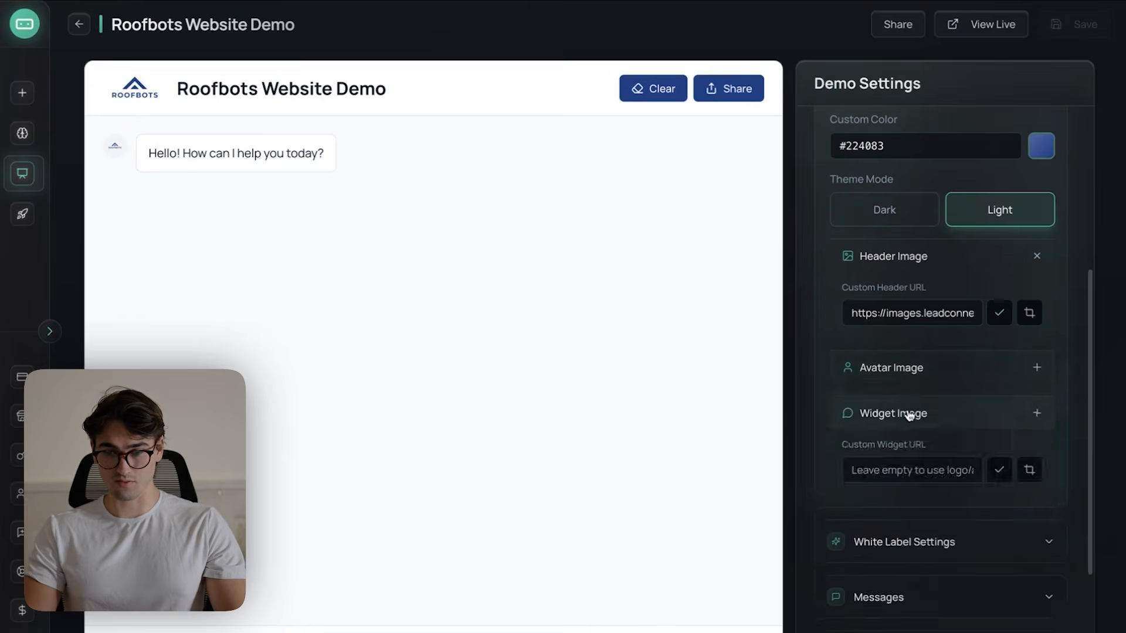
{"action": "left_click", "coordinate": [935, 274]}
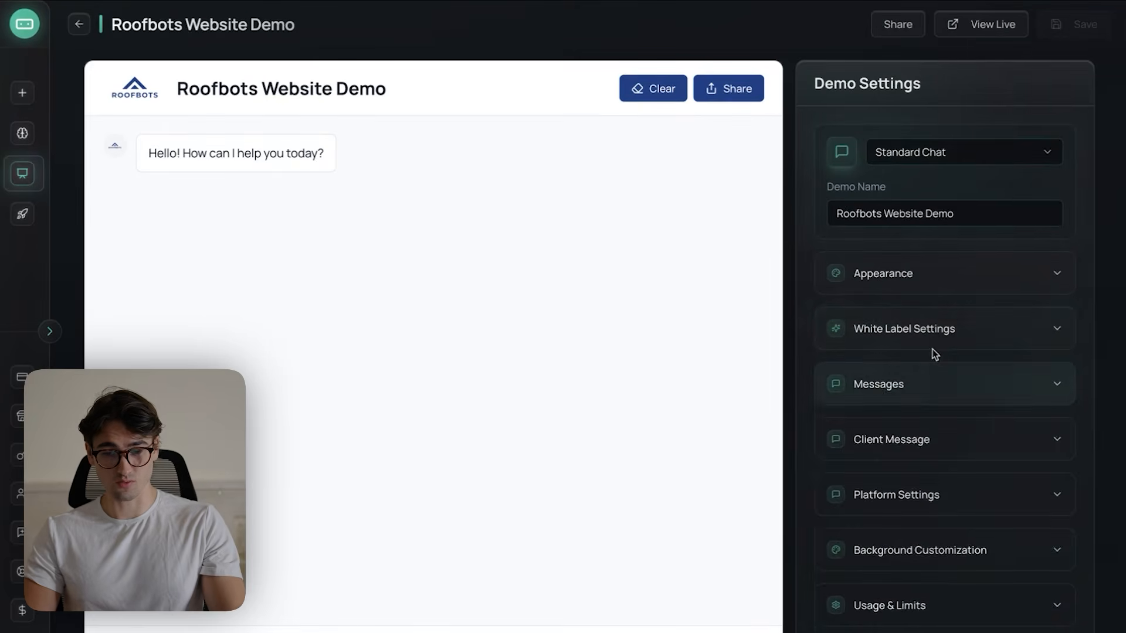
- Review the white label settings for the browser tab title, tab icon and custom domain
{"action": "left_click", "coordinate": [935, 343]}
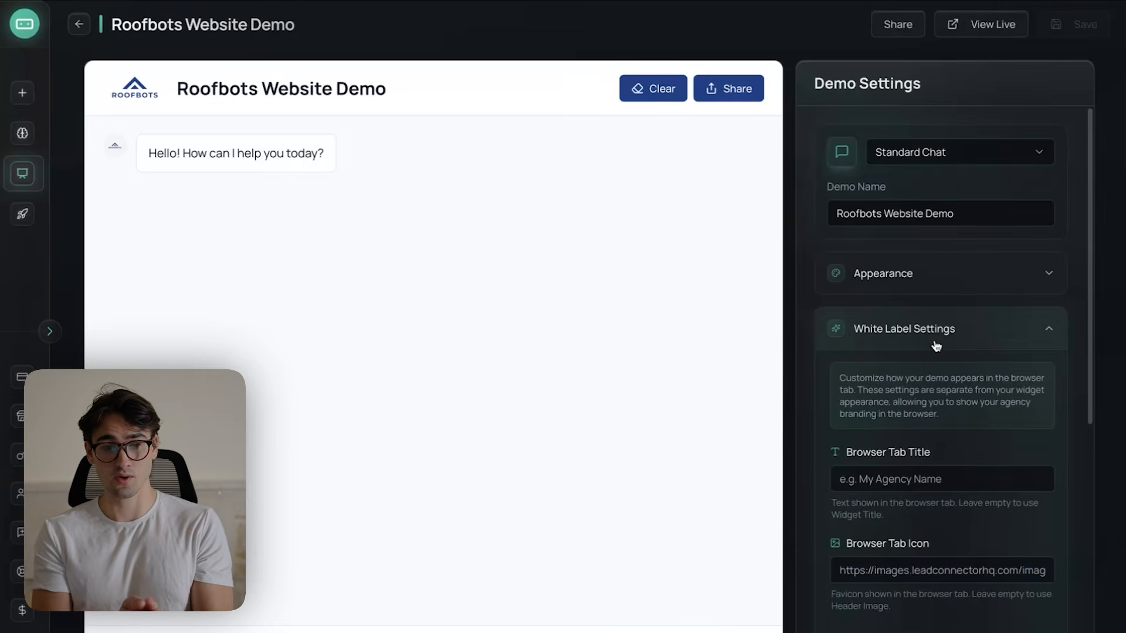
{"action": "scroll", "coordinate": [974, 474], "scroll_direction": "down", "scroll_amount": 3}
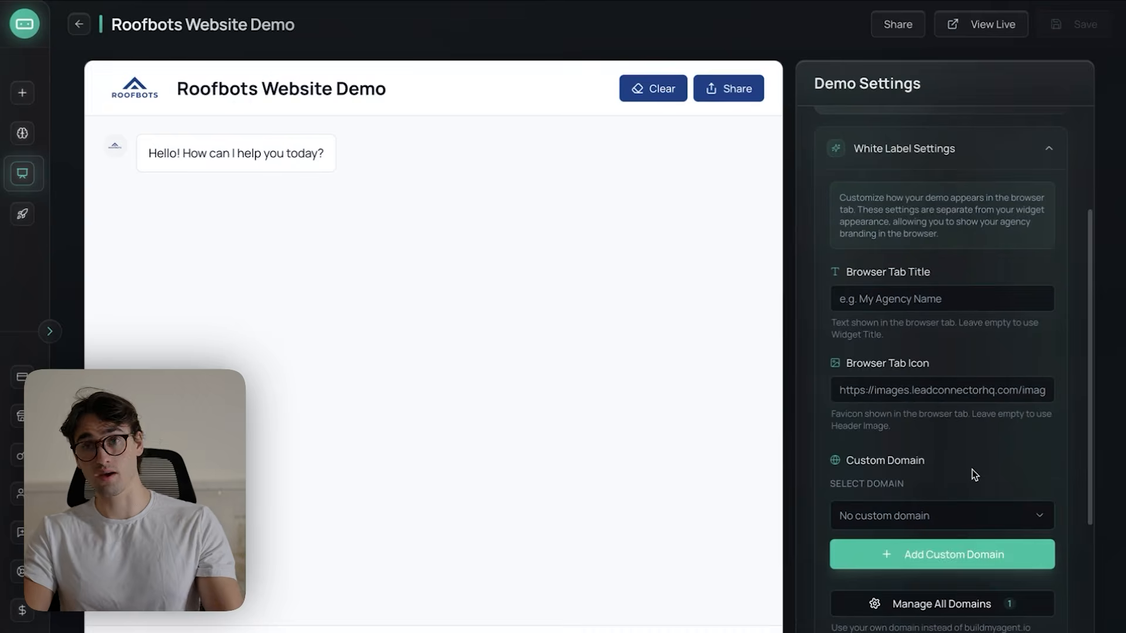
{"action": "scroll", "coordinate": [992, 395], "scroll_direction": "down", "scroll_amount": 1}
{"action": "scroll", "coordinate": [993, 394], "scroll_direction": "up", "scroll_amount": 3}
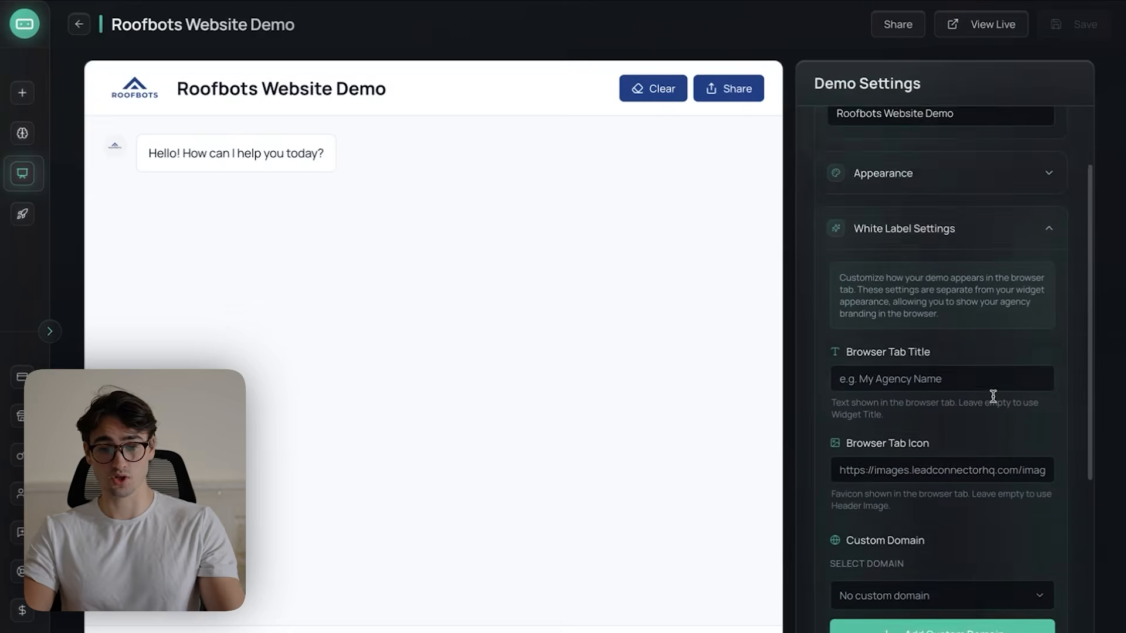
{"action": "left_click", "coordinate": [948, 294]}
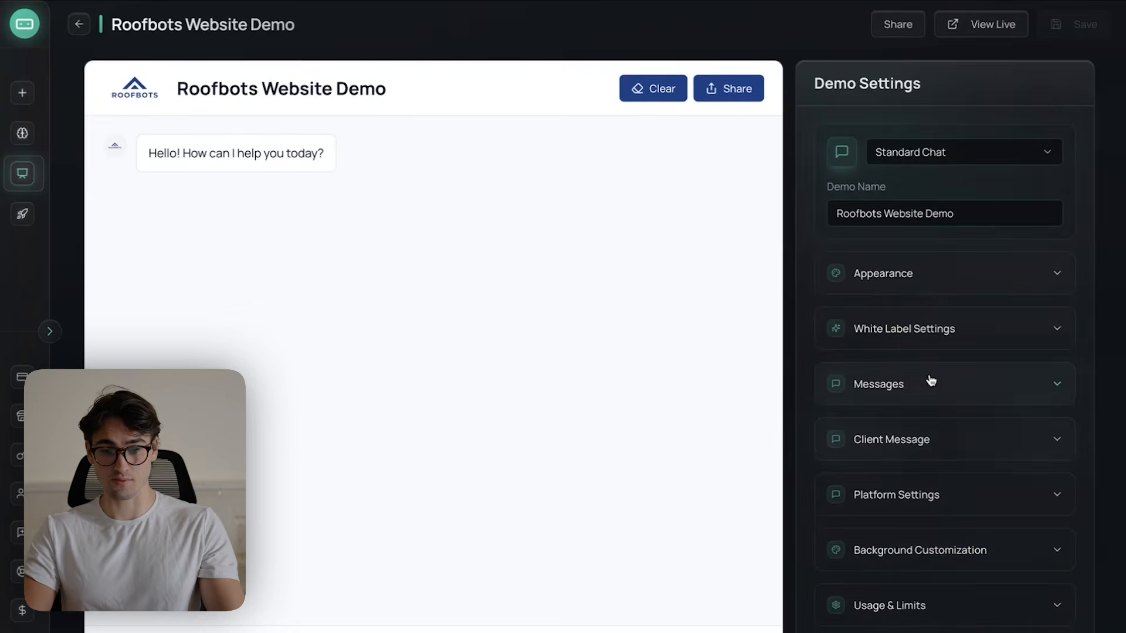
- Change the welcome message to "This is a plumbing demo. Act as a plumbing customer to see how the AI interacts"
{"action": "left_click", "coordinate": [930, 382]}
{"action": "triple_click", "coordinate": [957, 405]}
{"action": "type", "text": "H"}
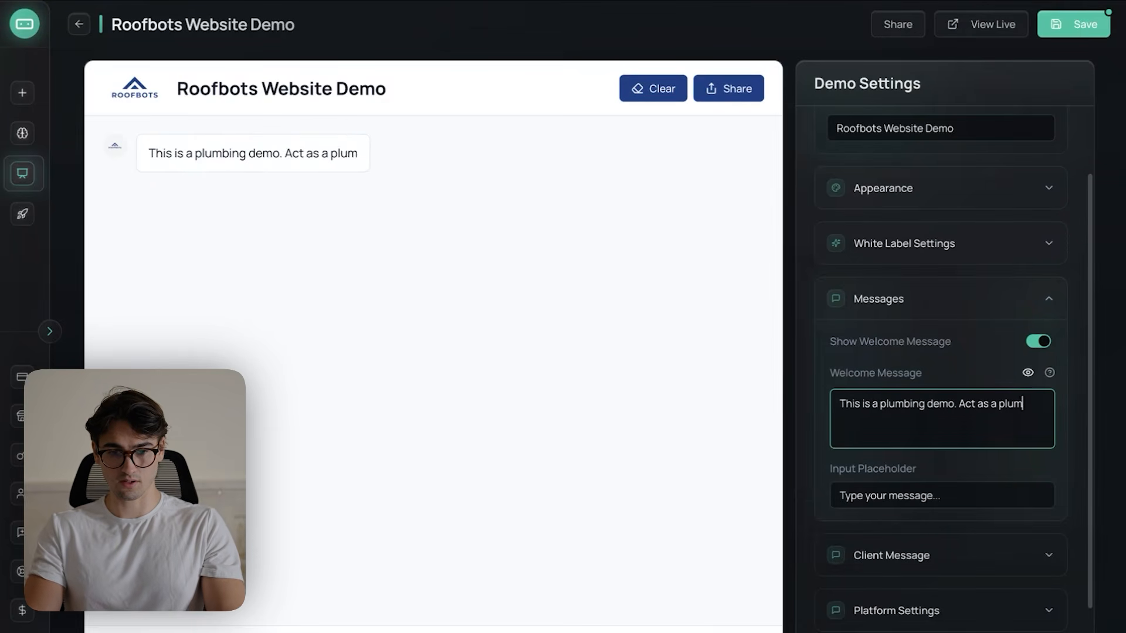
{"action": "type", "text": "to "}
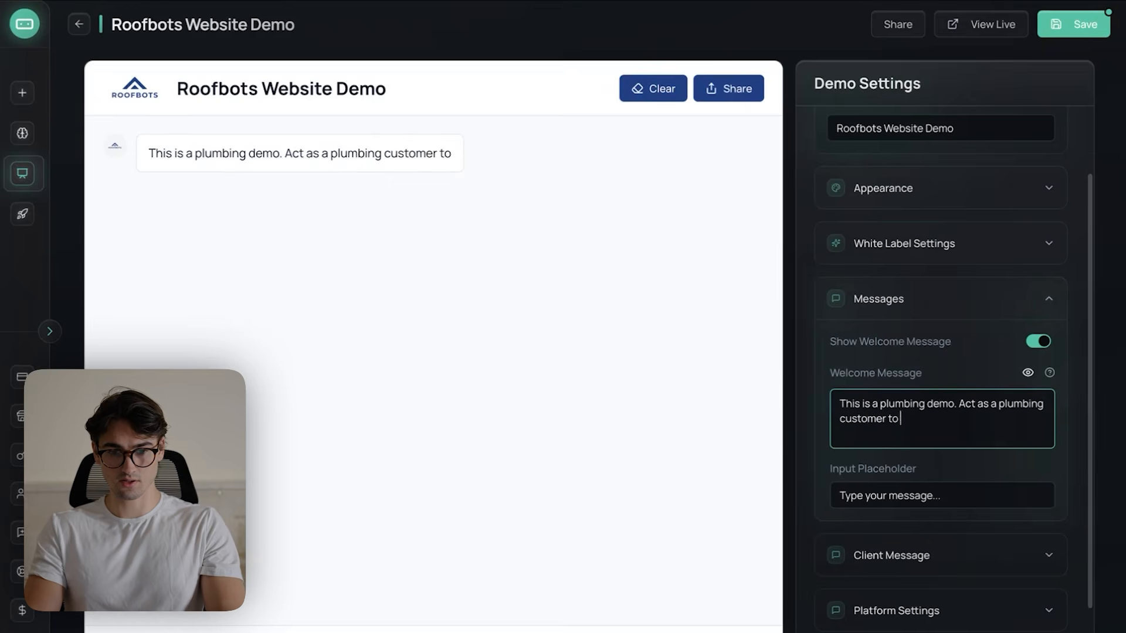
{"action": "type", "text": "see how the AI interactis"}
{"action": "key", "text": "BackSpace"}
{"action": "key", "text": "BackSpace"}
{"action": "type", "text": "s with"}
{"action": "type", "text": "mer"}
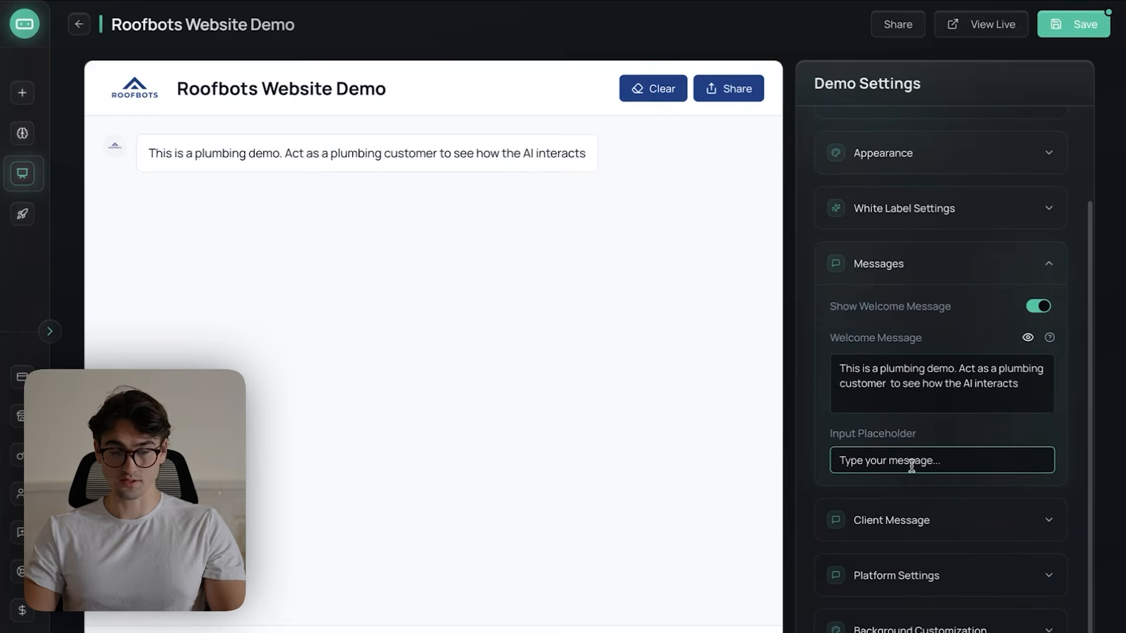
- Turn off the share button in the demo's platform settings
{"action": "scroll", "coordinate": [935, 467], "scroll_direction": "down", "scroll_amount": 1}
{"action": "left_click", "coordinate": [940, 472]}
{"action": "scroll", "coordinate": [950, 465], "scroll_direction": "down", "scroll_amount": 1}
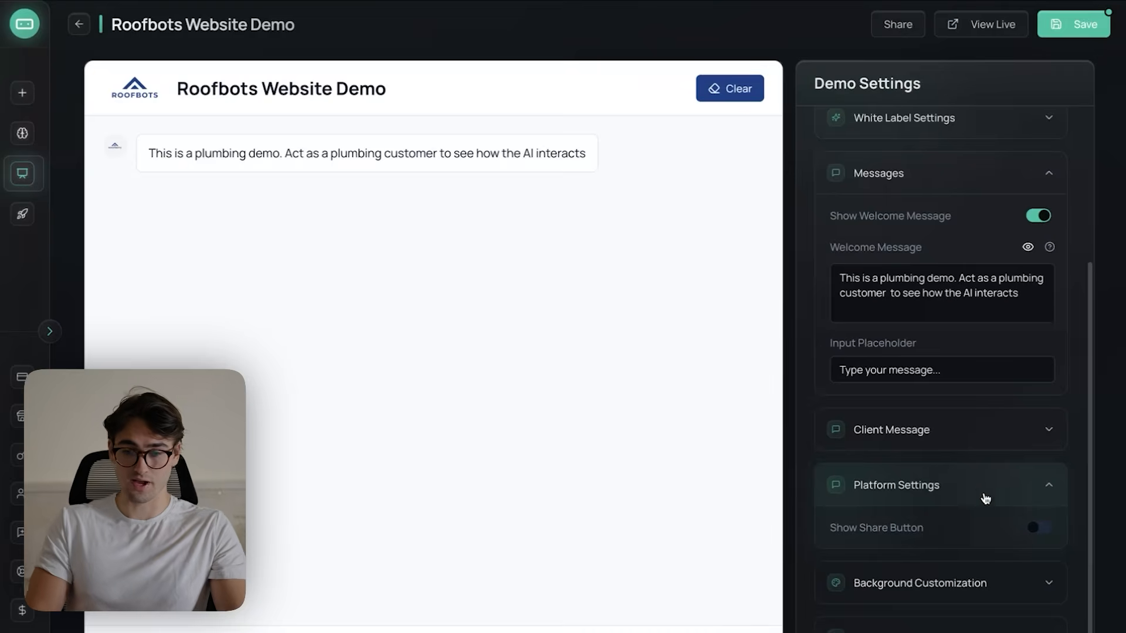
{"action": "left_click", "coordinate": [988, 490]}
- Set the demo header's custom title to "Plumbing Demo" in the background customization
{"action": "left_click", "coordinate": [973, 539]}
{"action": "scroll", "coordinate": [952, 233], "scroll_direction": "down", "scroll_amount": 4}
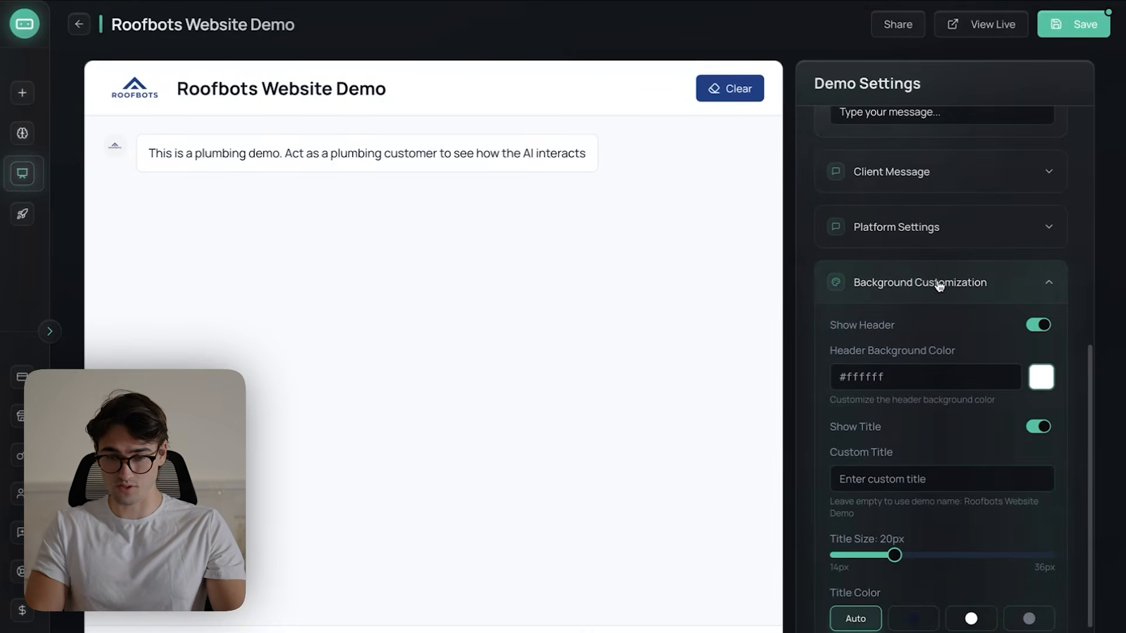
{"action": "scroll", "coordinate": [938, 285], "scroll_direction": "up", "scroll_amount": 5}
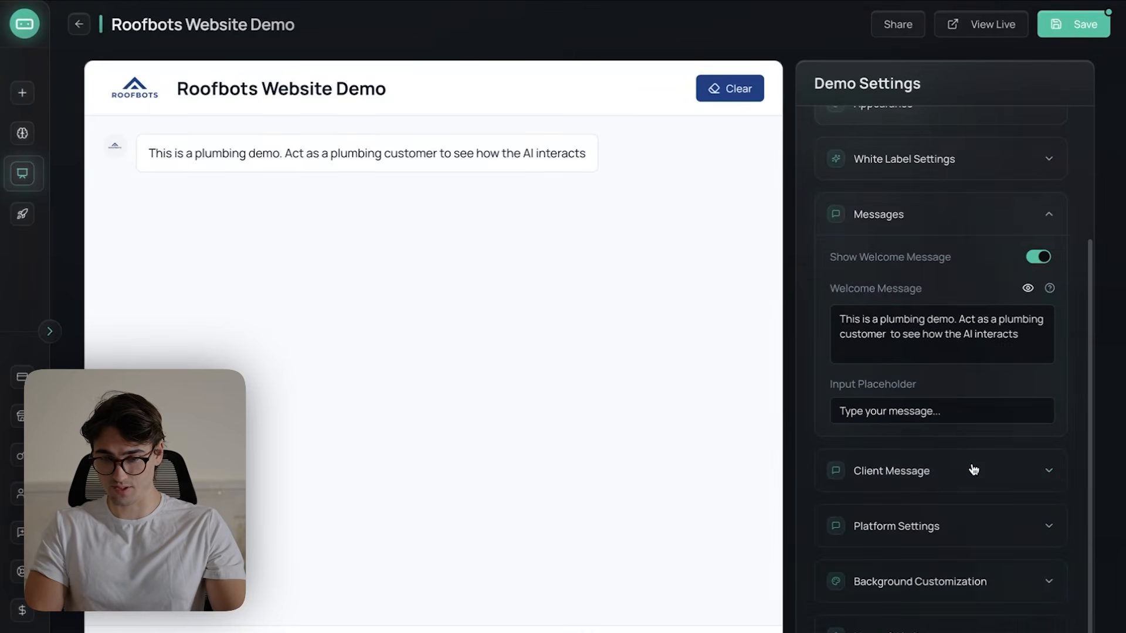
{"action": "scroll", "coordinate": [935, 585], "scroll_direction": "down", "scroll_amount": 6}
{"action": "left_click", "coordinate": [929, 408]}
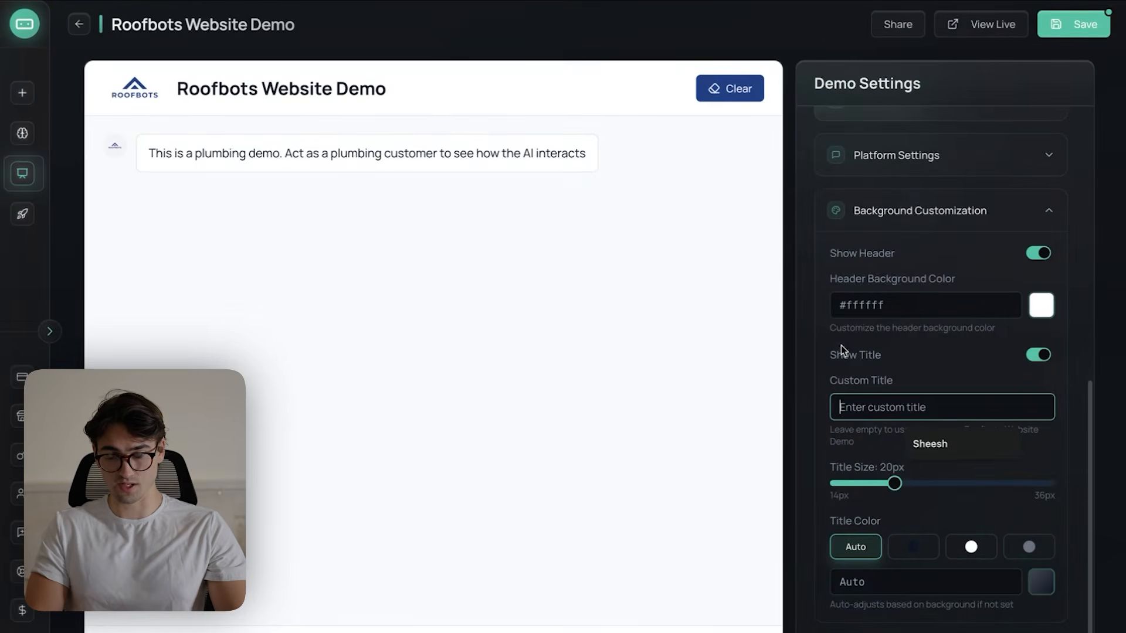
{"action": "type", "text": "Plumbing Demo"}
- Set the demo's request limit to 200 and save the demo
{"action": "scroll", "coordinate": [914, 399], "scroll_direction": "down", "scroll_amount": 1}
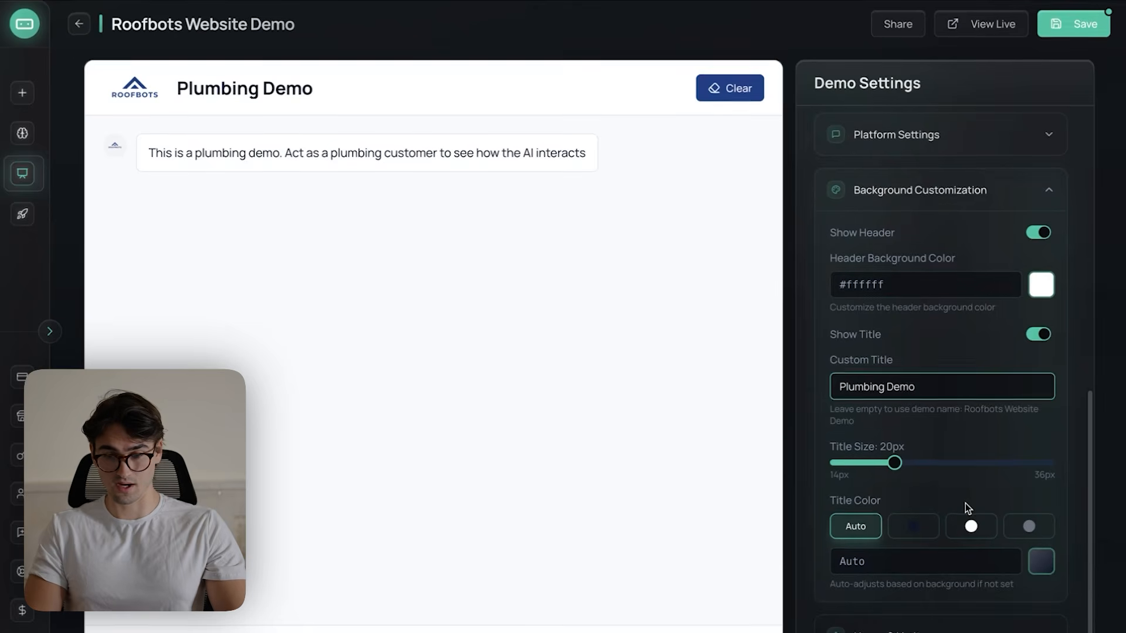
{"action": "left_click", "coordinate": [919, 630]}
{"action": "scroll", "coordinate": [952, 510], "scroll_direction": "down", "scroll_amount": 2}
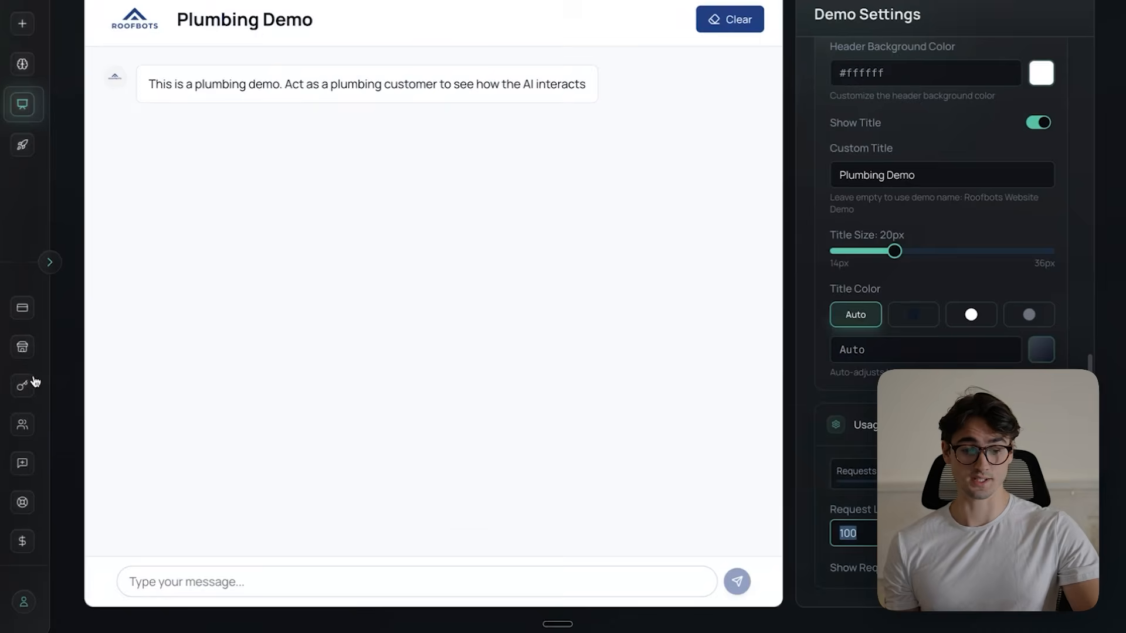
{"action": "mouse_move", "coordinate": [108, 381]}
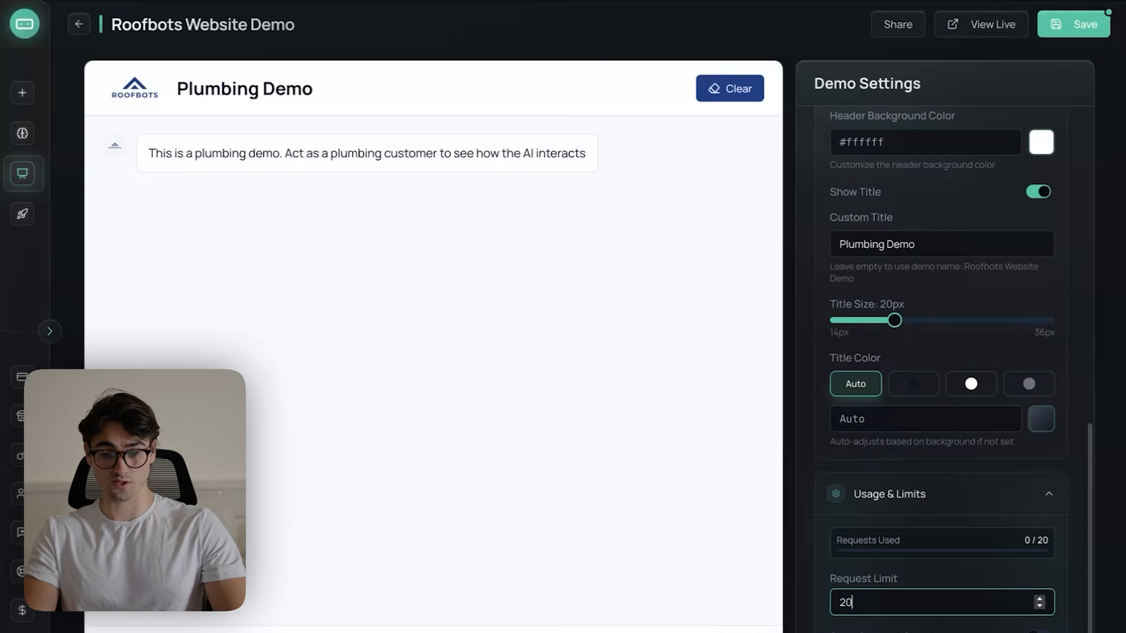
{"action": "type", "text": "00"}
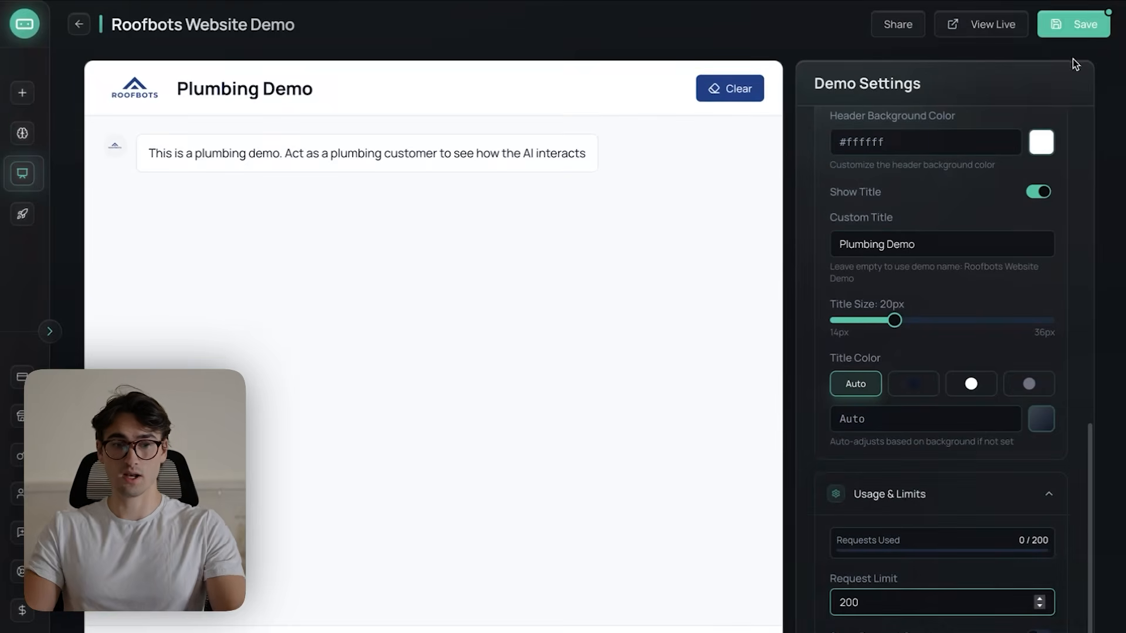
{"action": "left_click", "coordinate": [1072, 23]}
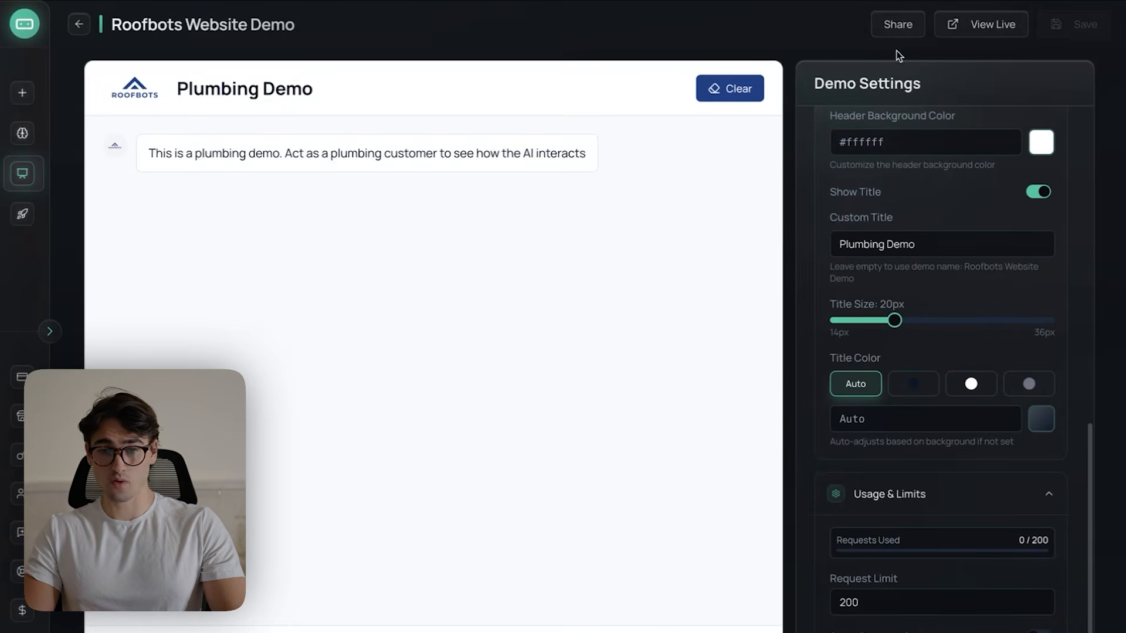
- Copy the demo's responsive embed code and save it in place of the existing code in the website demo section's custom code element
{"action": "left_click", "coordinate": [890, 30]}
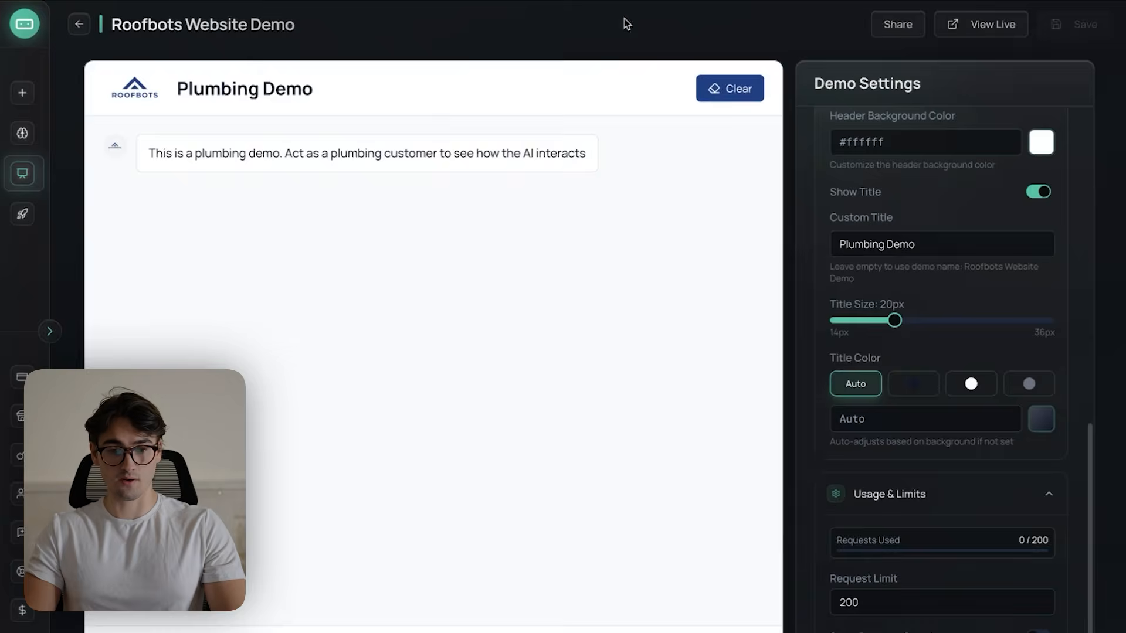
{"action": "key", "text": "ctrl+Up"}
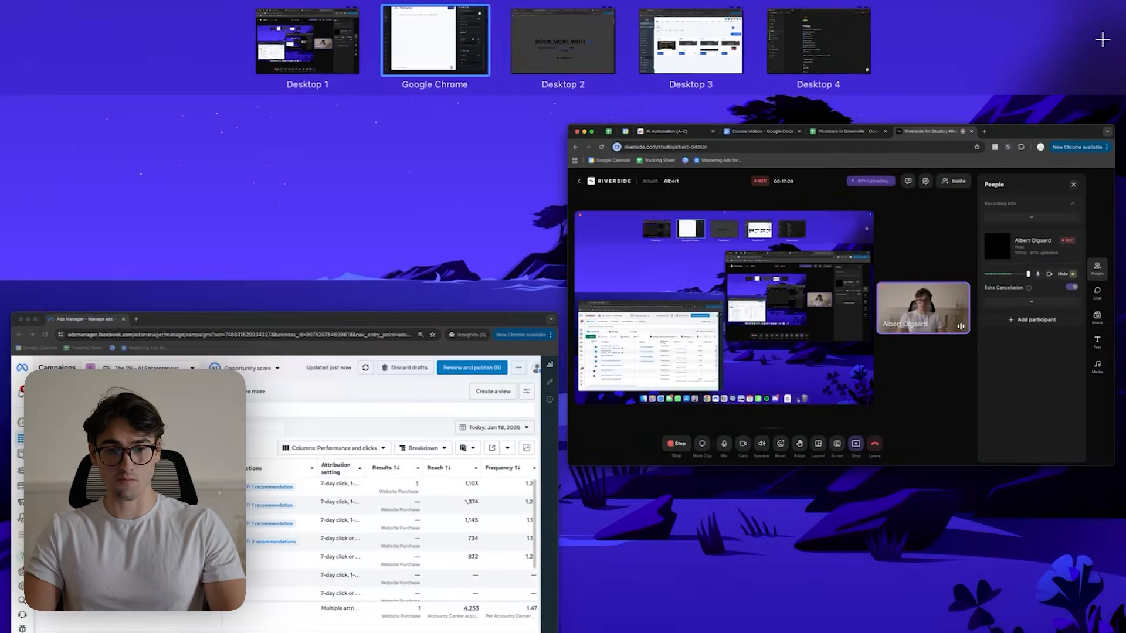
{"action": "left_click", "coordinate": [535, 56]}
{"action": "left_click", "coordinate": [160, 13]}
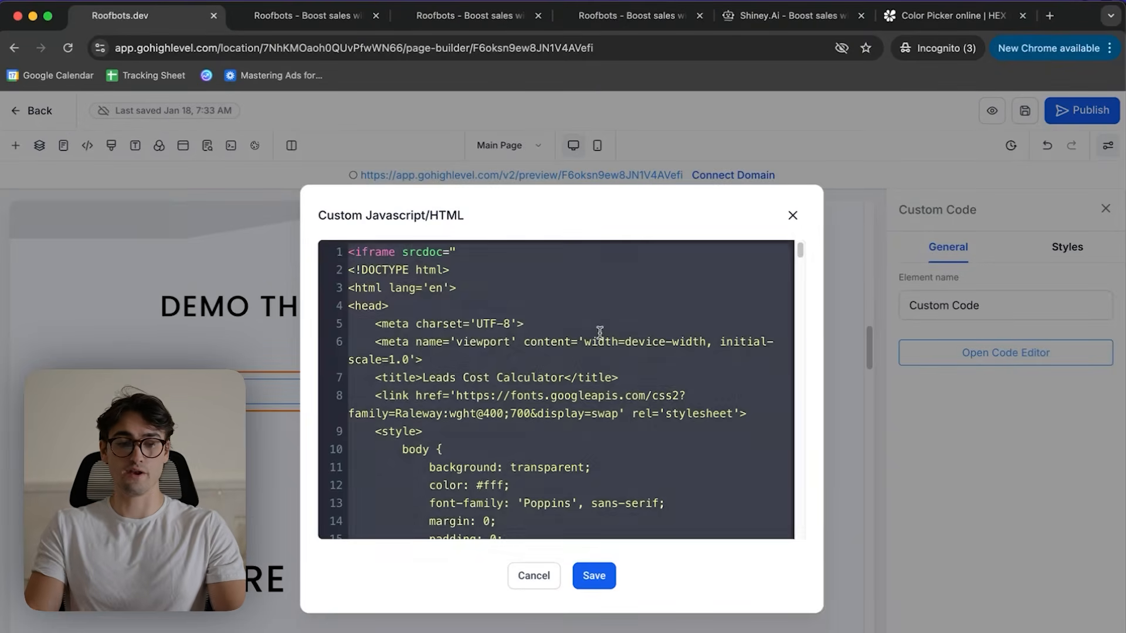
{"action": "key", "text": "super+a"}
{"action": "key", "text": "BackSpace"}
{"action": "key", "text": "super+v"}
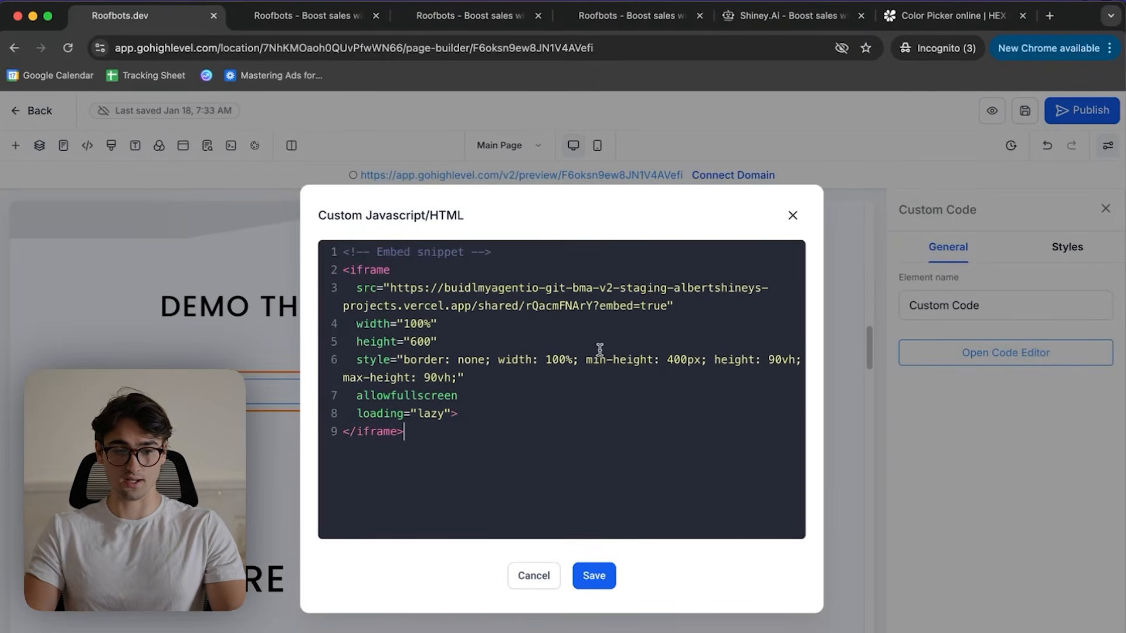
{"action": "left_click", "coordinate": [595, 575]}
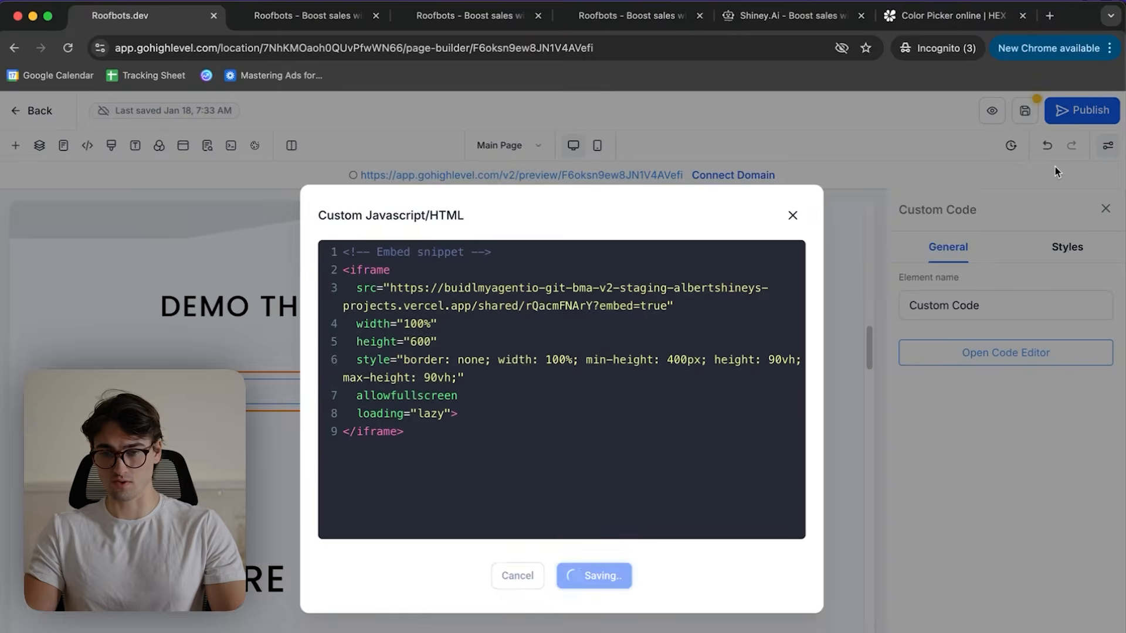
- Preview the page and test the embedded plumbing demo by sending "Hi I have a plumbing issue"
{"action": "left_click", "coordinate": [990, 113]}
{"action": "scroll", "coordinate": [627, 328], "scroll_direction": "down", "scroll_amount": 8}
{"action": "scroll", "coordinate": [628, 328], "scroll_direction": "up", "scroll_amount": 1}
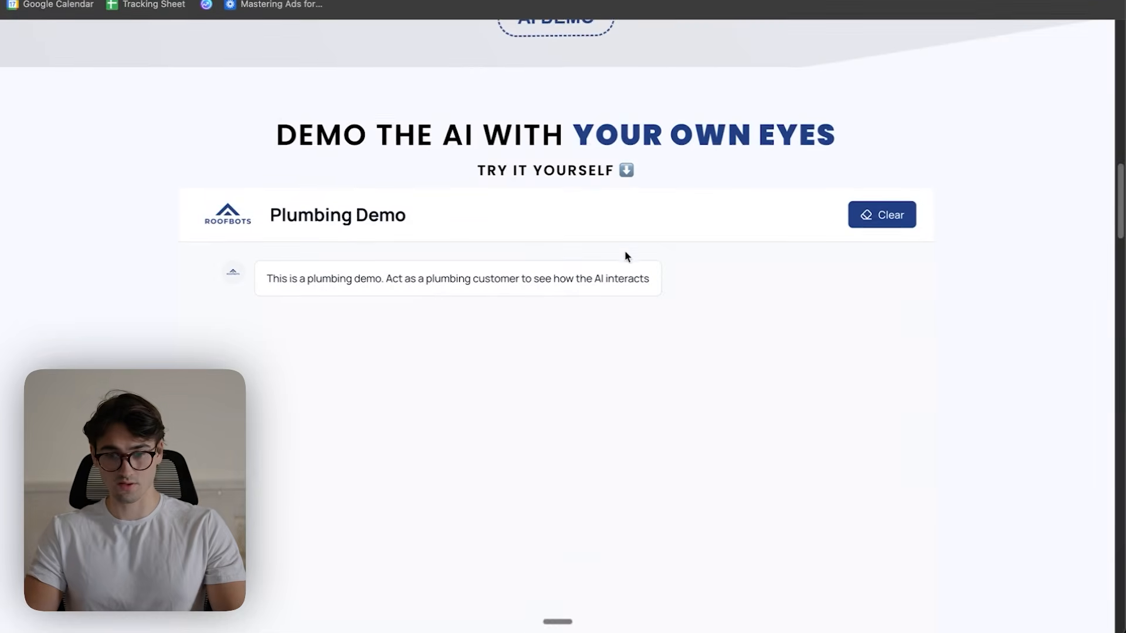
{"action": "scroll", "coordinate": [489, 299], "scroll_direction": "down", "scroll_amount": 3}
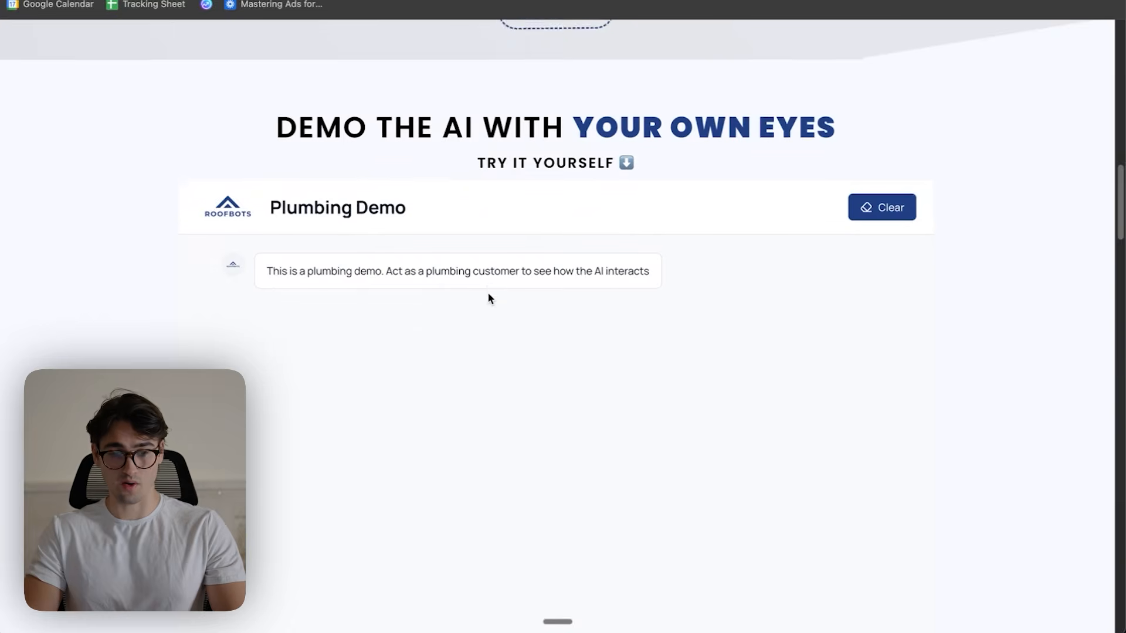
{"action": "left_click", "coordinate": [338, 594]}
{"action": "type", "text": "Hi I have a plumbing issue"}
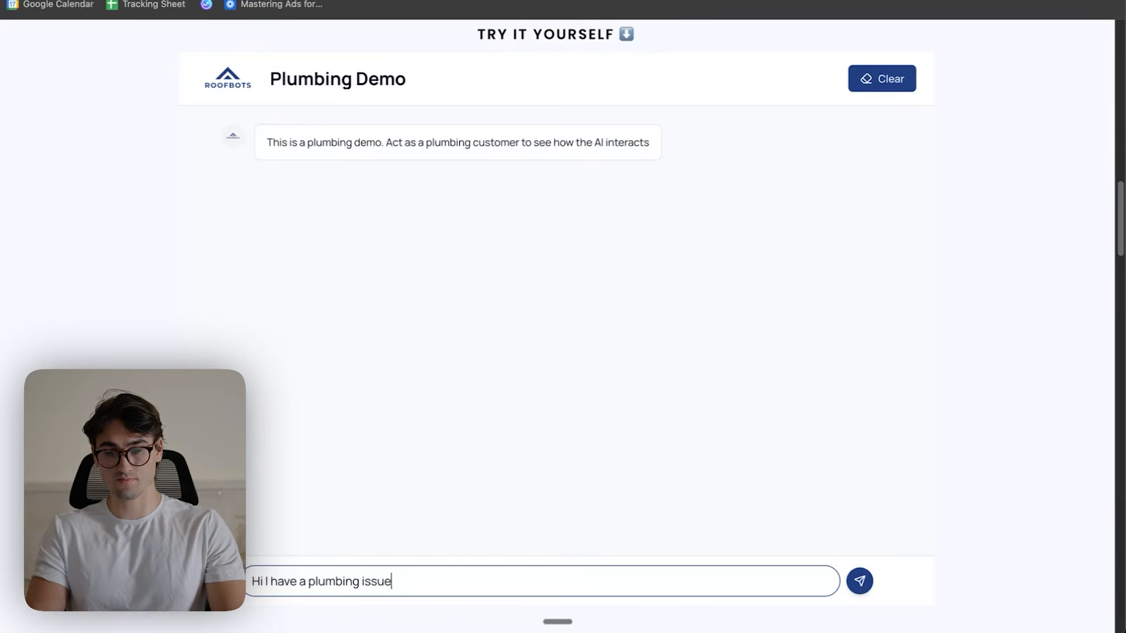
{"action": "key", "text": "Return"}
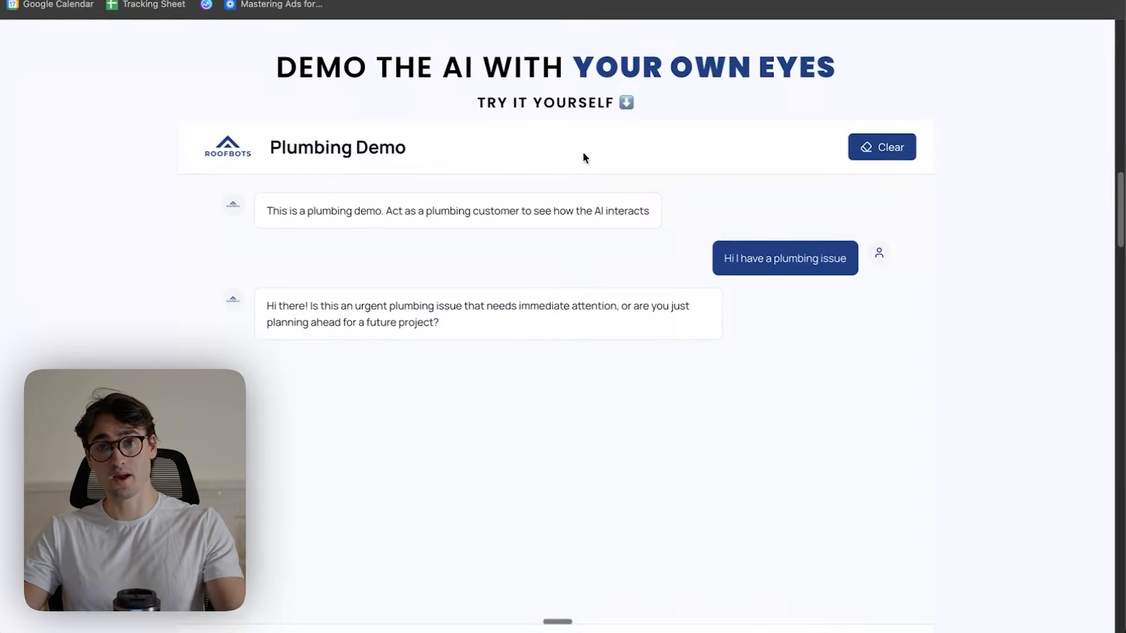
{"action": "scroll", "coordinate": [577, 177], "scroll_direction": "down", "scroll_amount": 1}
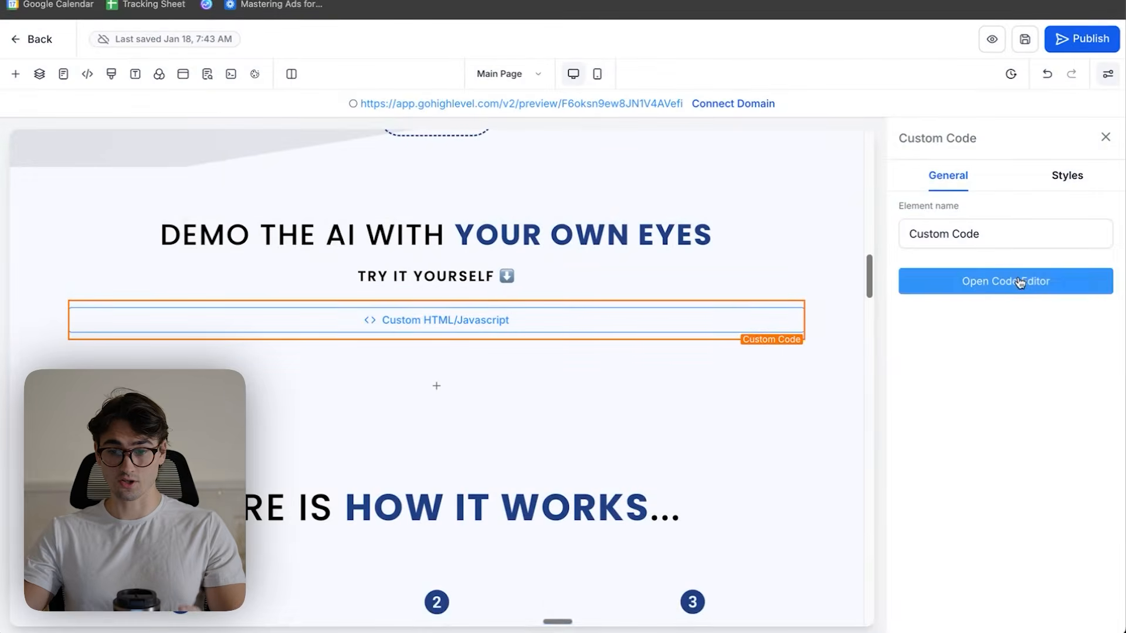
- Set the embedded demo iframe's height style to 70vh, save the code and preview the demo section
{"action": "left_click", "coordinate": [1016, 285]}
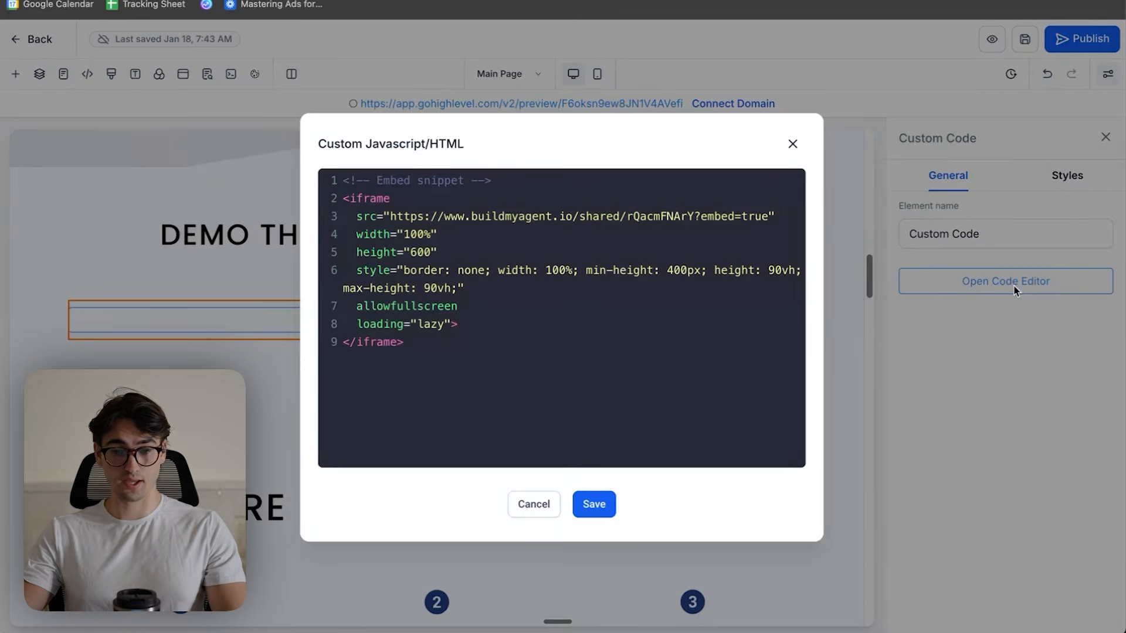
{"action": "left_click", "coordinate": [775, 270]}
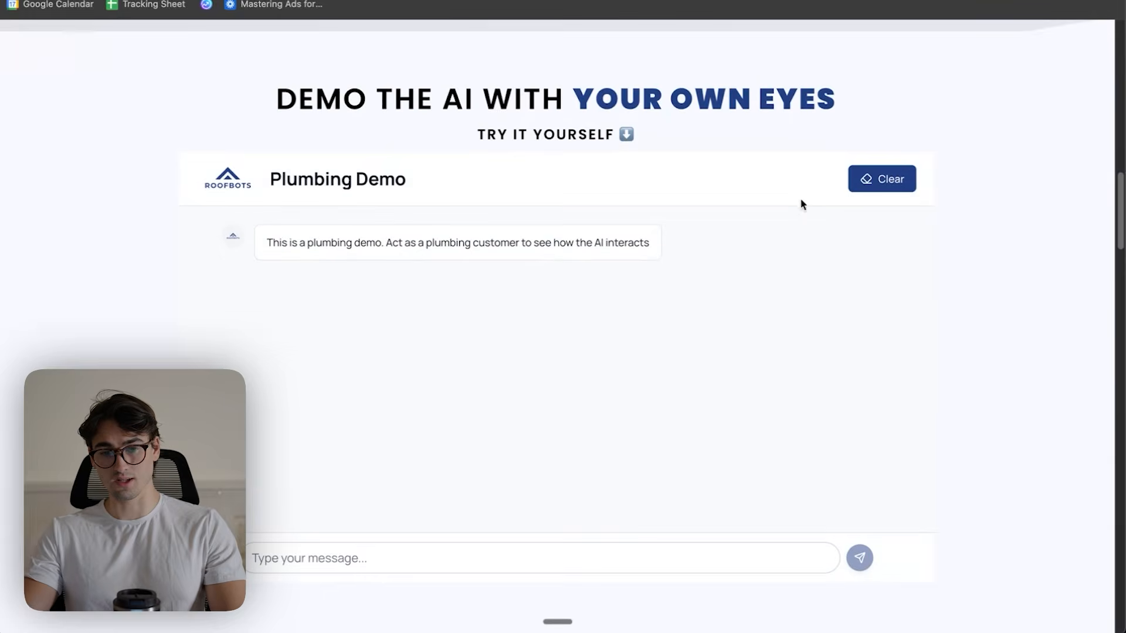
{"action": "scroll", "coordinate": [800, 198], "scroll_direction": "down", "scroll_amount": 1}
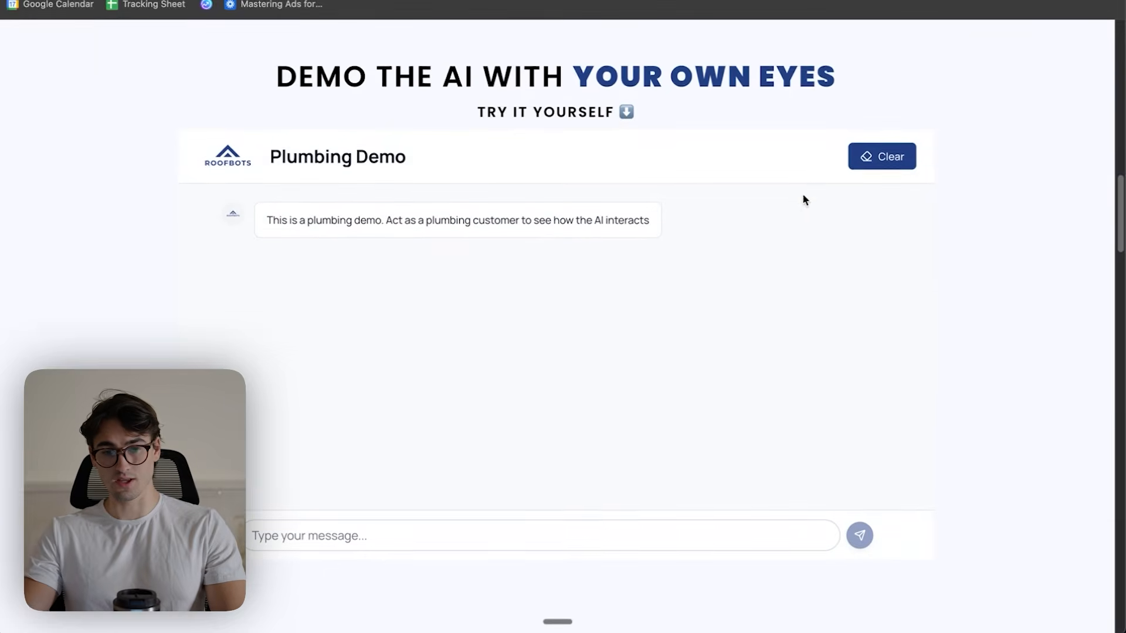
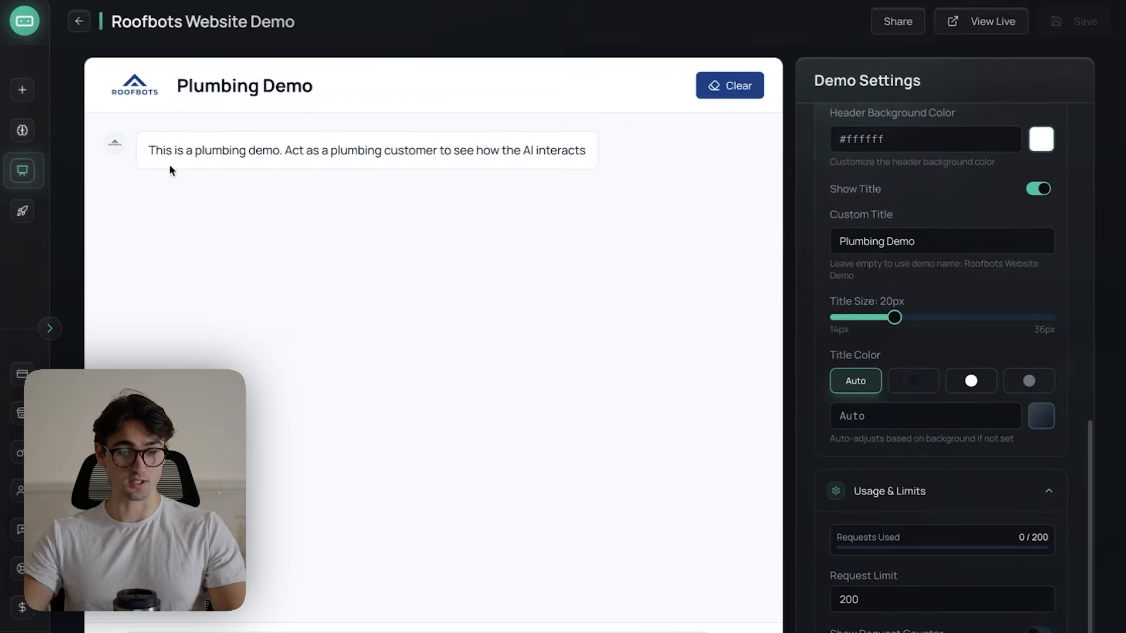
- Start a new Sales Agent and enter Roofbots as the business name
{"action": "mouse_move", "coordinate": [33, 214]}
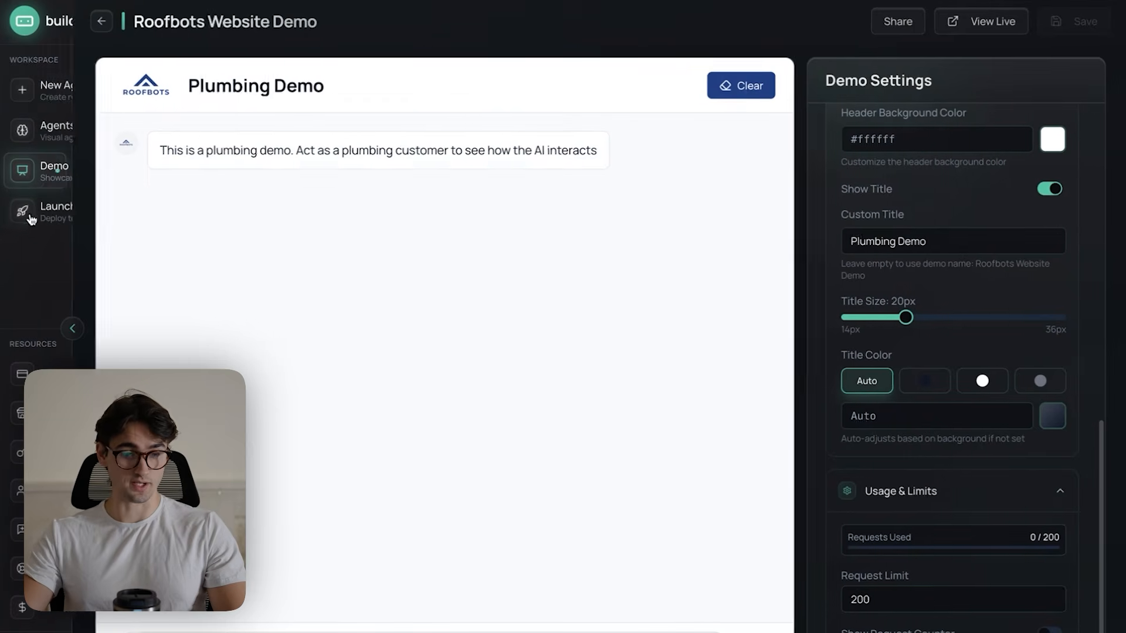
{"action": "left_click", "coordinate": [45, 88]}
{"action": "left_click", "coordinate": [550, 290]}
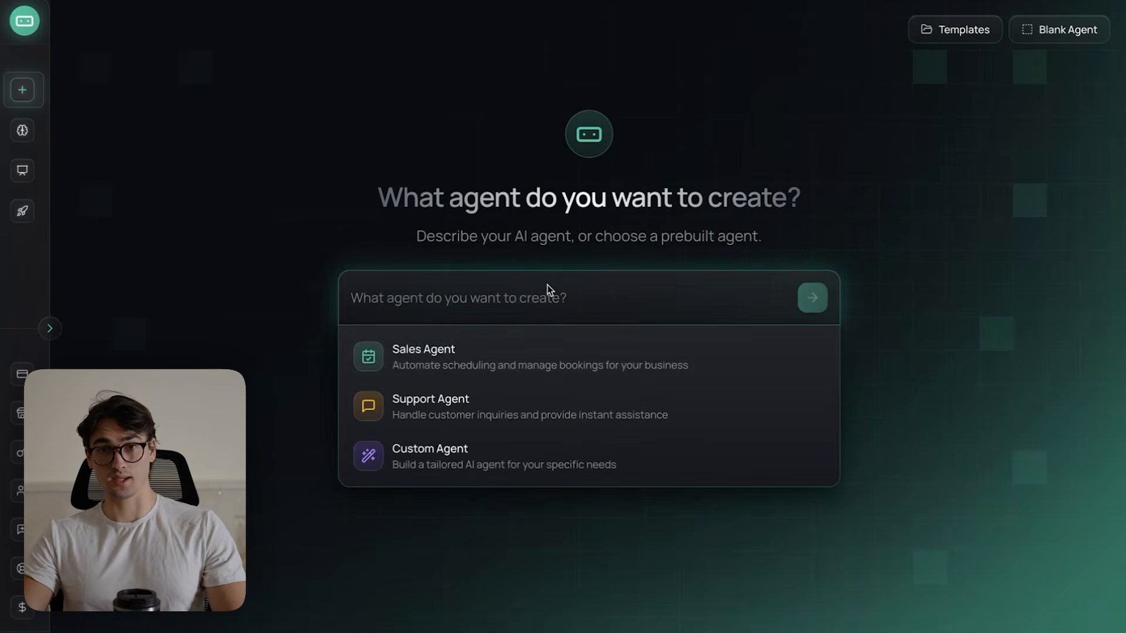
{"action": "left_click", "coordinate": [470, 360]}
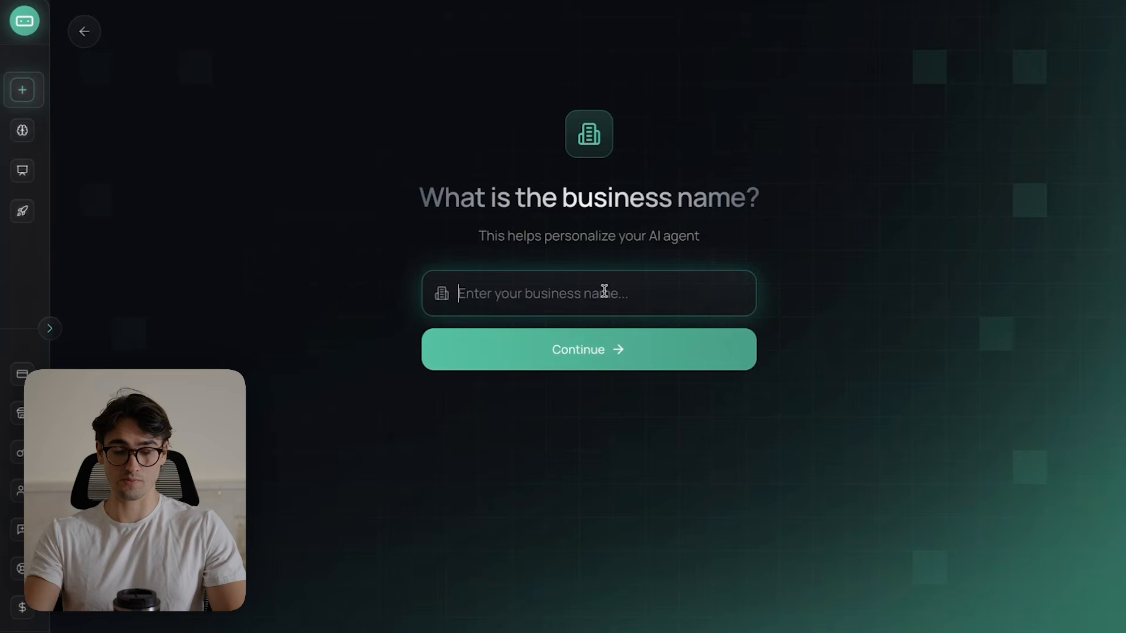
{"action": "type", "text": "Roofbots"}
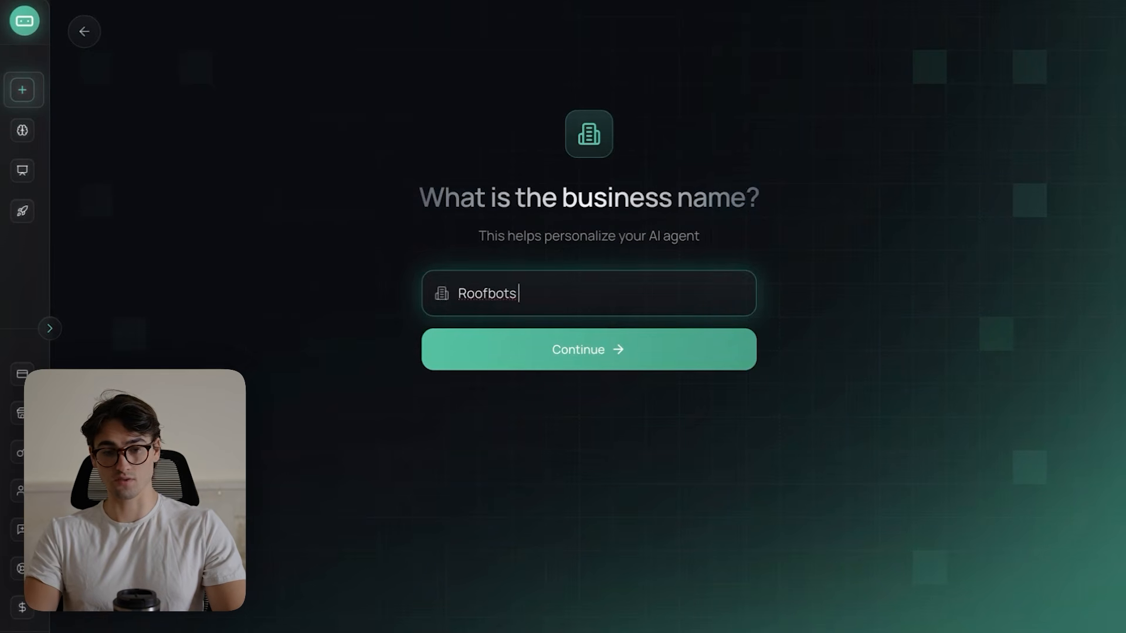
{"action": "key", "text": "Return"}
- Describe the business as "We provide website widgets, websites and other AI services to trades companies" and continue
{"action": "type", "text": "We provide website widgets, websites and other AI seri"}
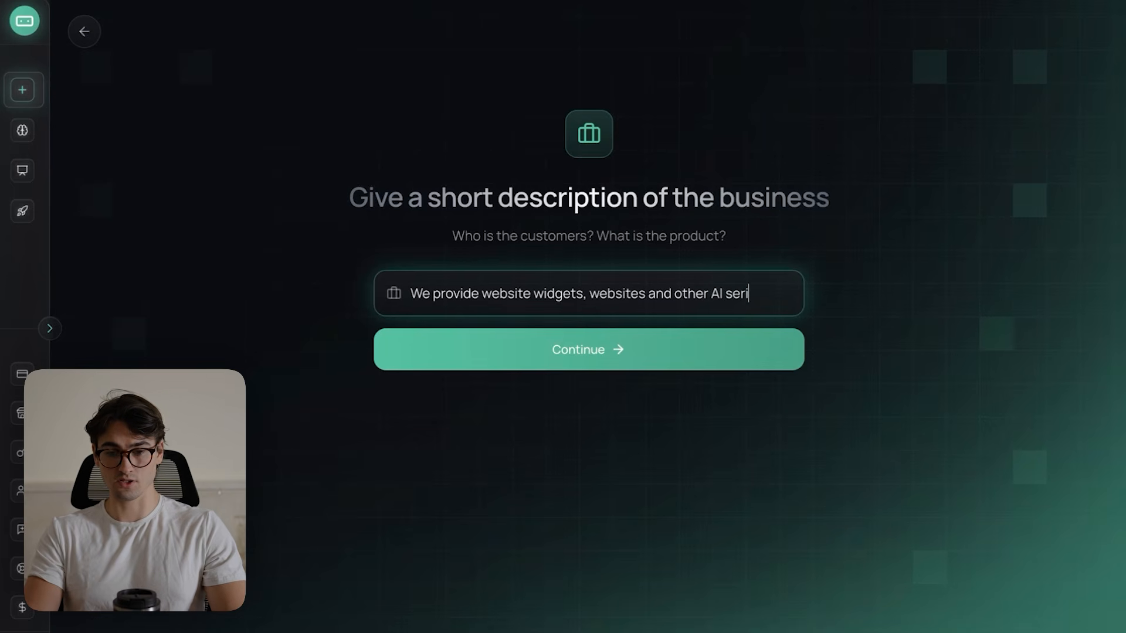
{"action": "type", "text": "to"}
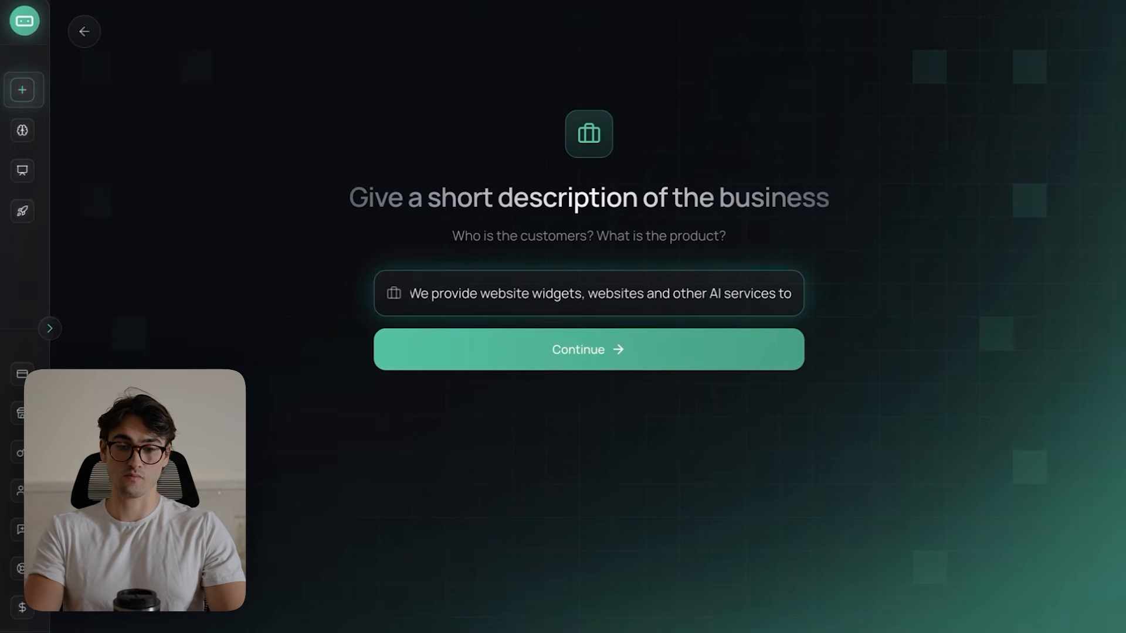
{"action": "type", "text": " trades companies"}
{"action": "left_click", "coordinate": [653, 326]}
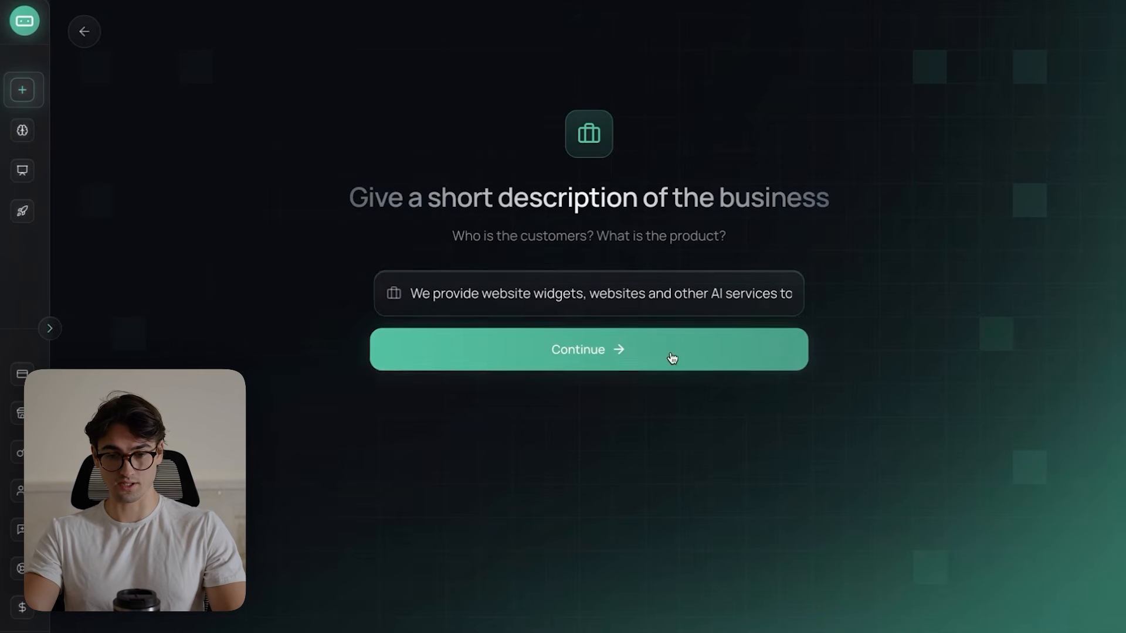
- Copy the full URL of the Roofbots website preview and scan it as the agent's website source
{"action": "left_click", "coordinate": [402, 175]}
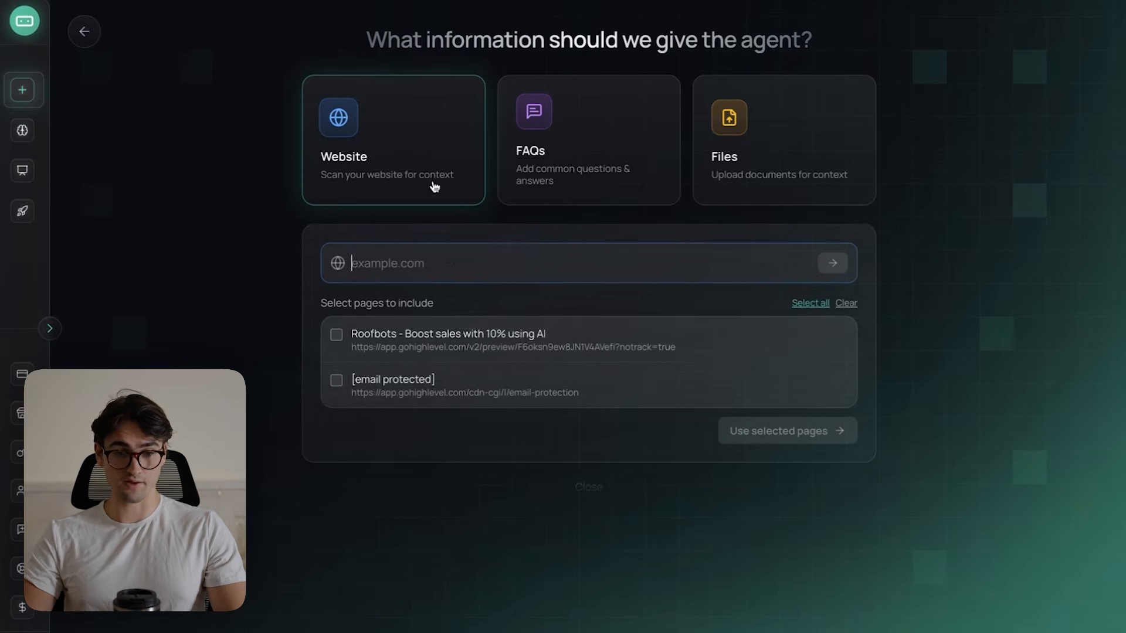
{"action": "key", "text": "ctrl+Up"}
{"action": "left_click", "coordinate": [562, 38]}
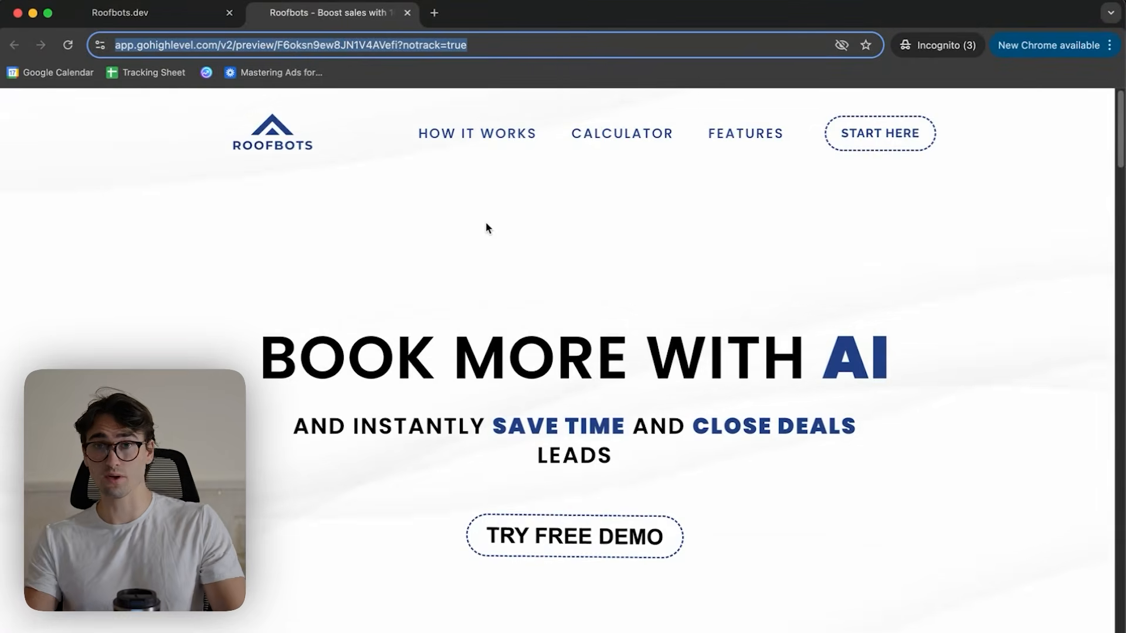
{"action": "triple_click", "coordinate": [501, 42]}
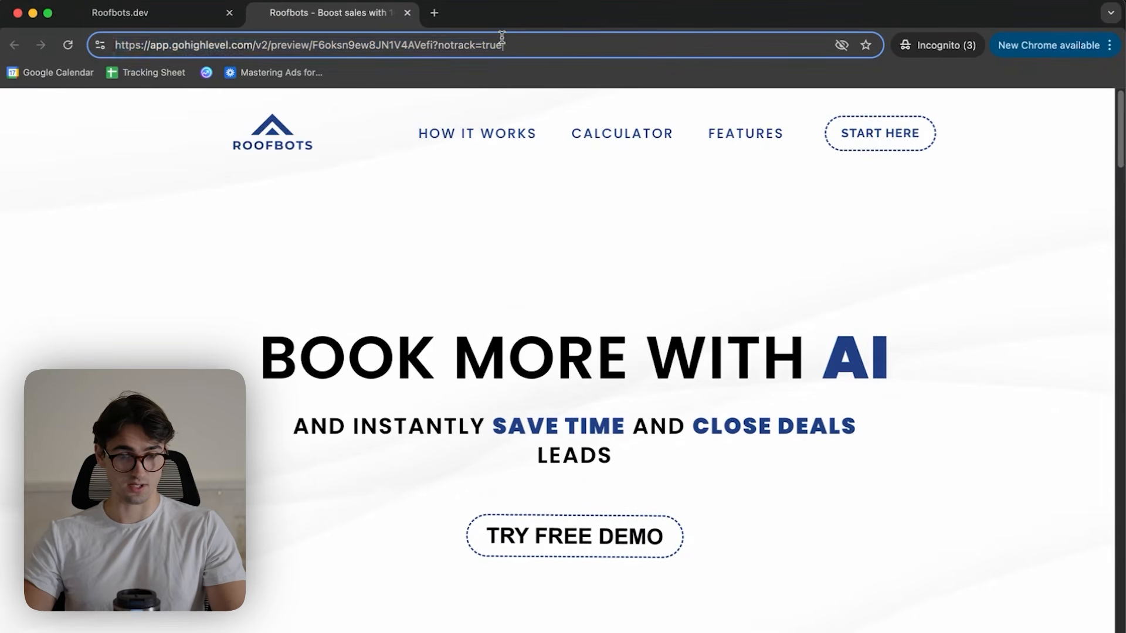
{"action": "triple_click", "coordinate": [532, 46]}
{"action": "key", "text": "super+c"}
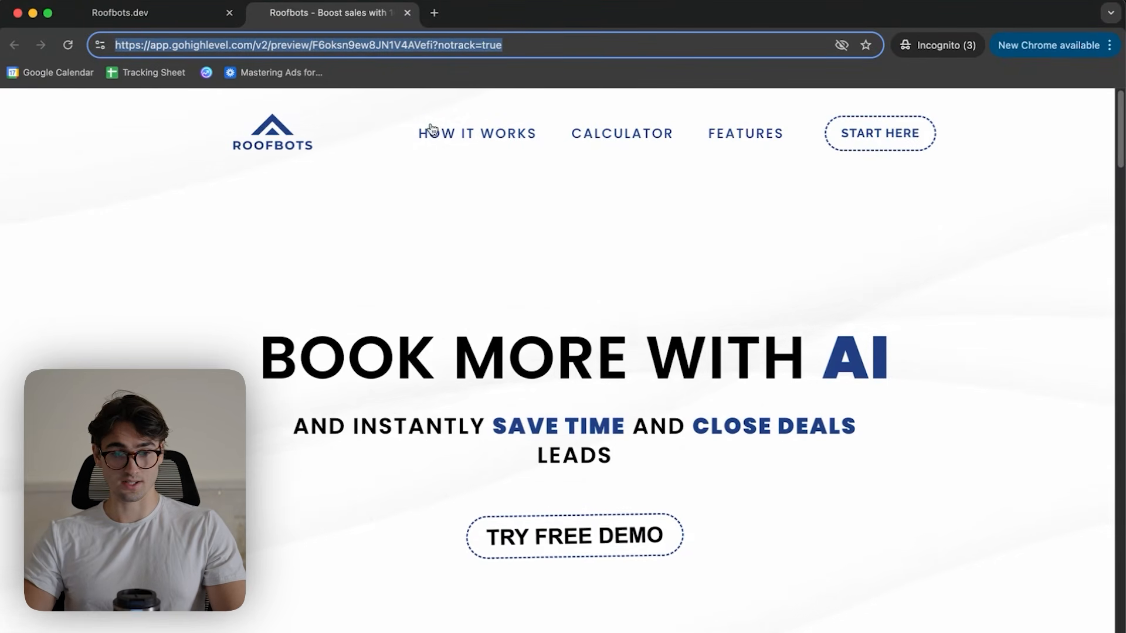
{"action": "key", "text": "ctrl+Up"}
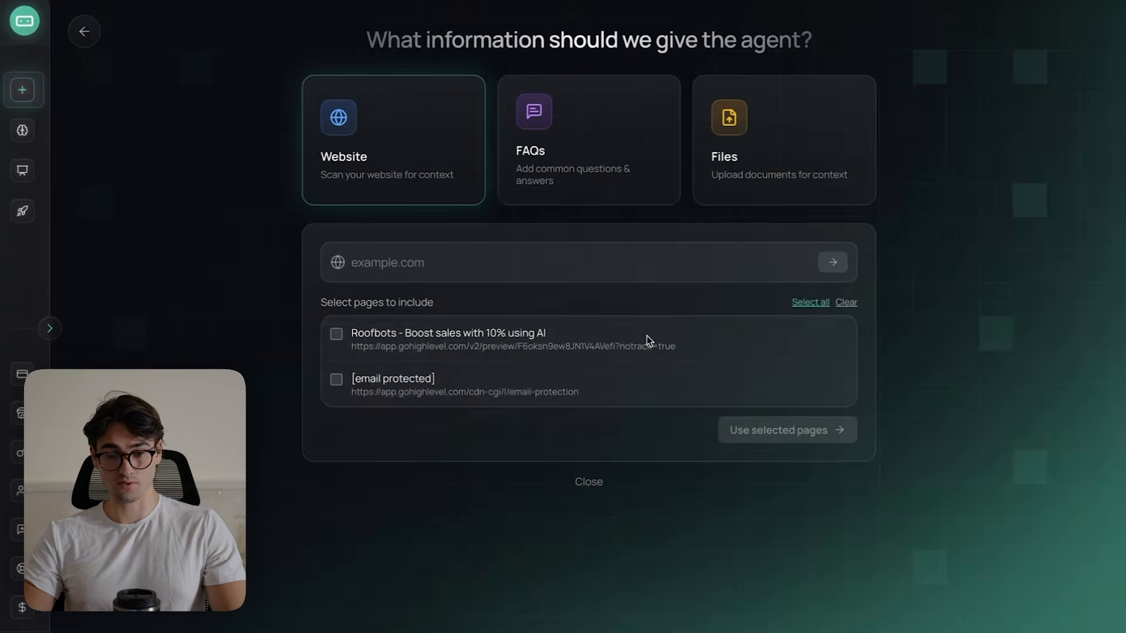
{"action": "left_click", "coordinate": [610, 273]}
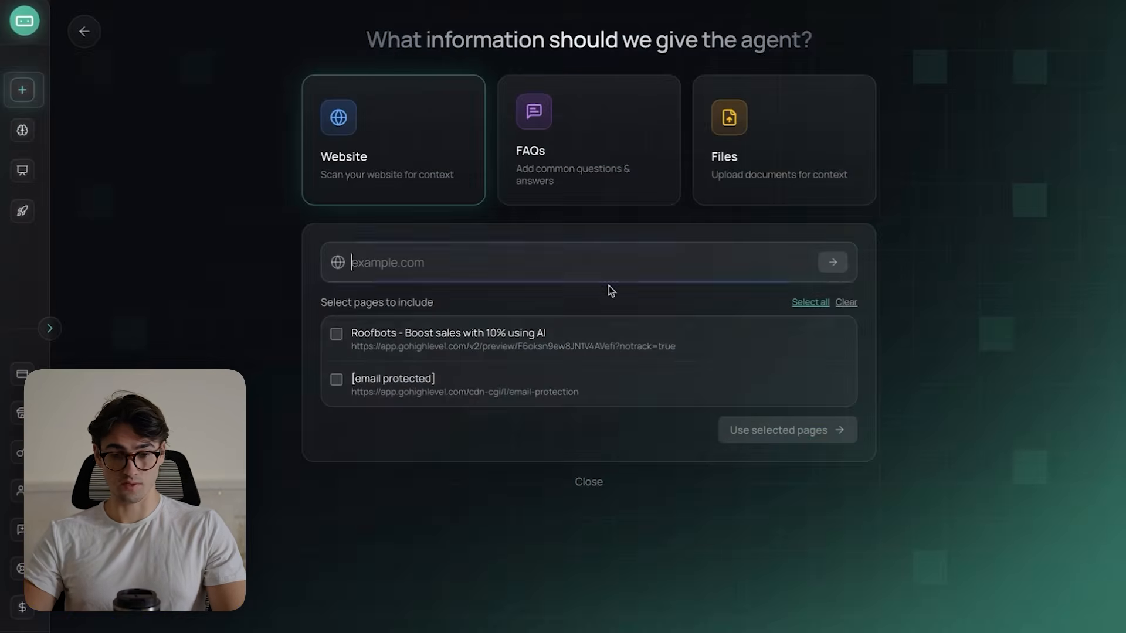
{"action": "key", "text": "super+v"}
{"action": "left_click", "coordinate": [823, 270]}
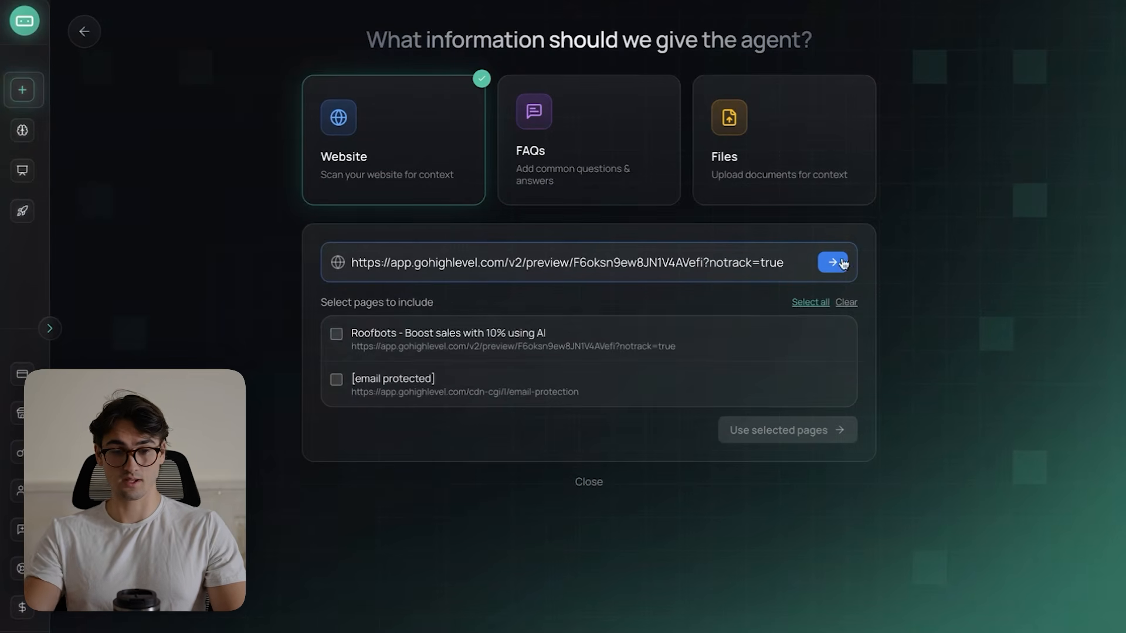
- Include only the "Roofbots - Boost sales with 10% using AI" page in the agent's website context
{"action": "left_click", "coordinate": [382, 332]}
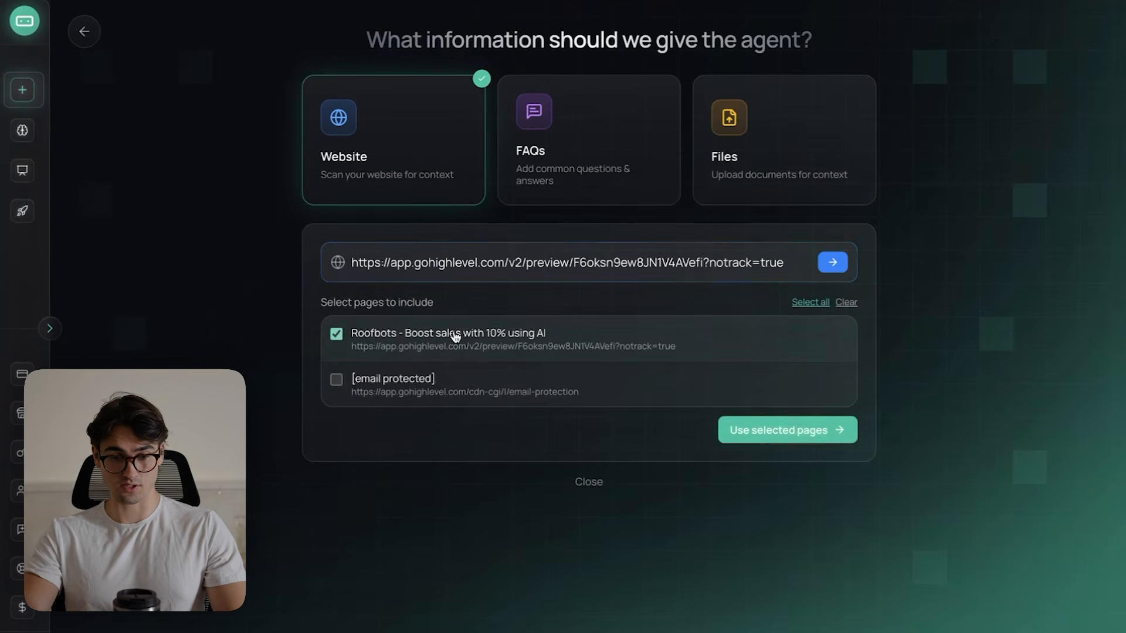
{"action": "left_click", "coordinate": [339, 334]}
{"action": "left_click", "coordinate": [337, 334]}
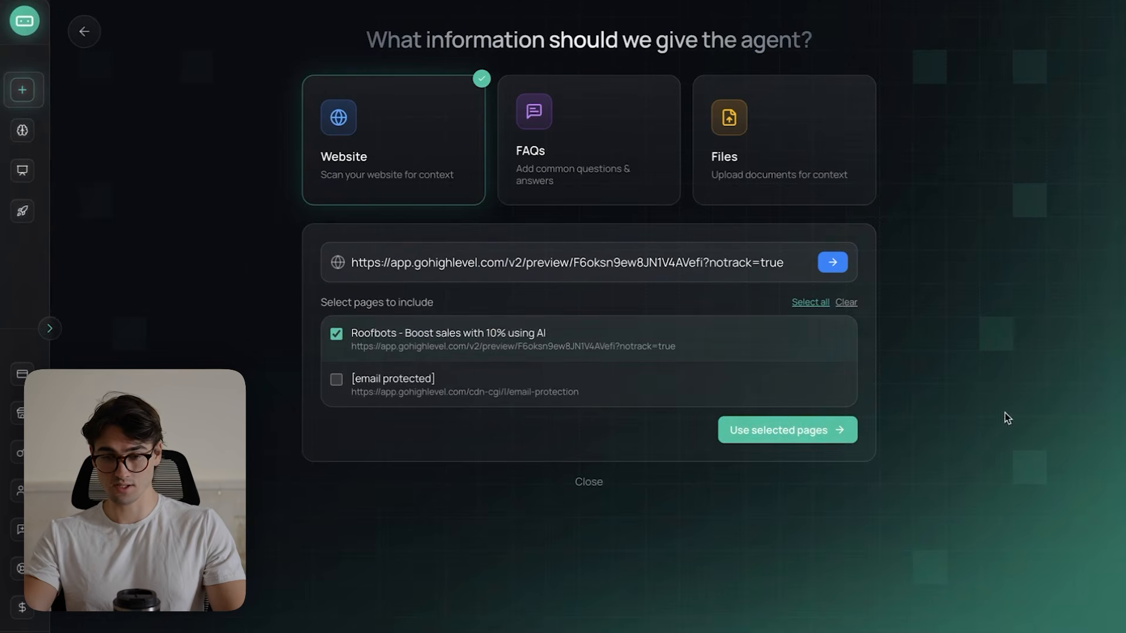
{"action": "left_click", "coordinate": [822, 446]}
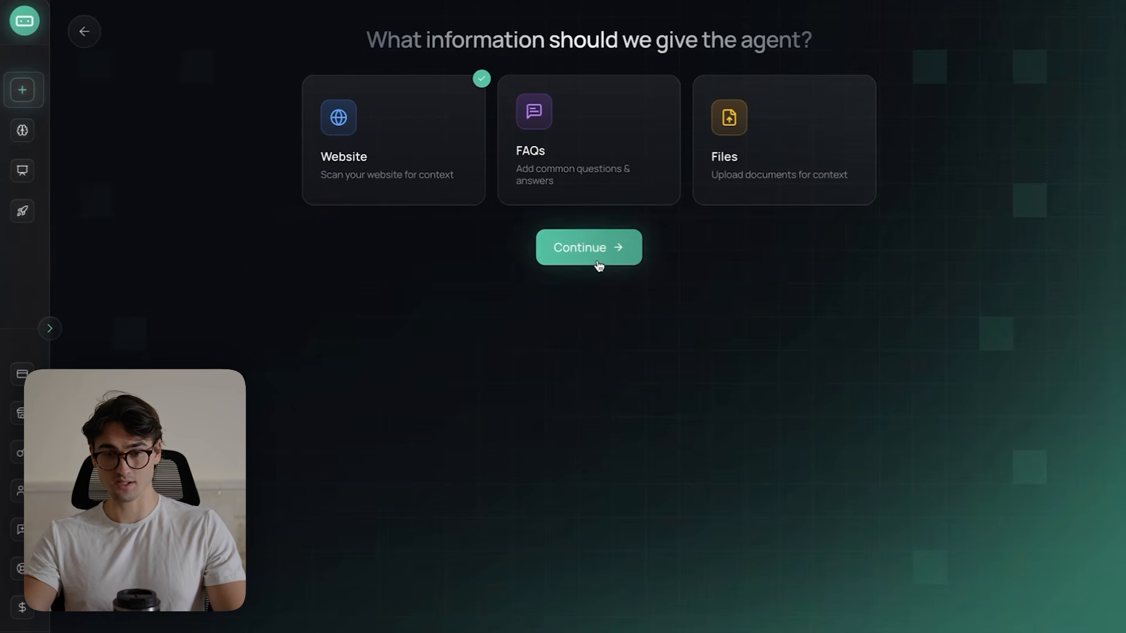
- Generate FAQs for the agent from the website pages and continue without adding files
{"action": "left_click", "coordinate": [593, 167]}
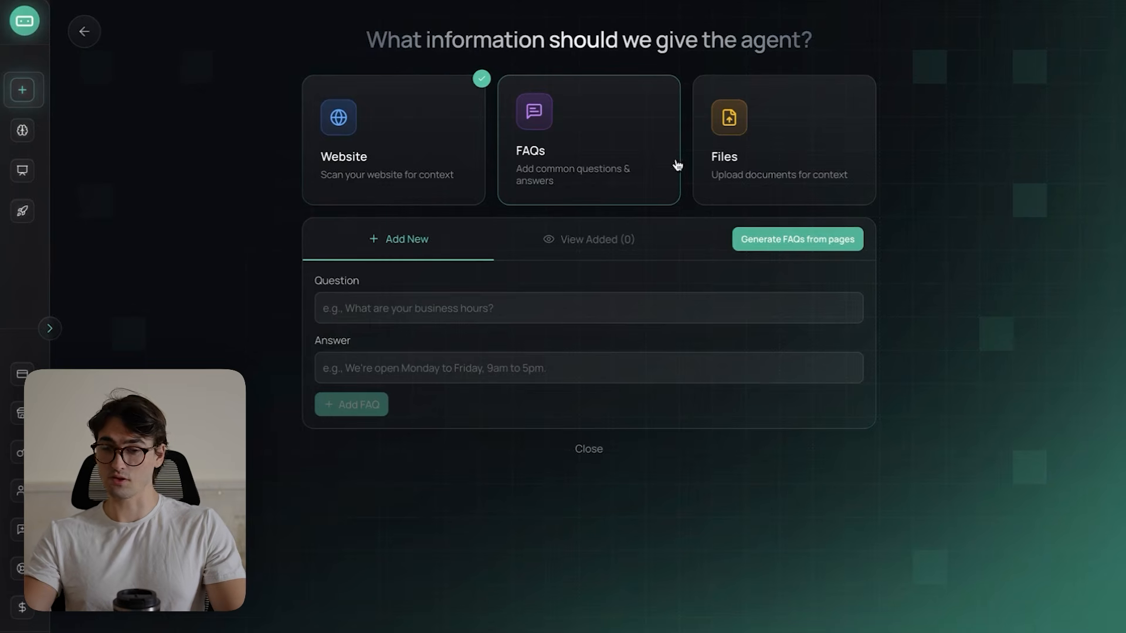
{"action": "left_click", "coordinate": [814, 239]}
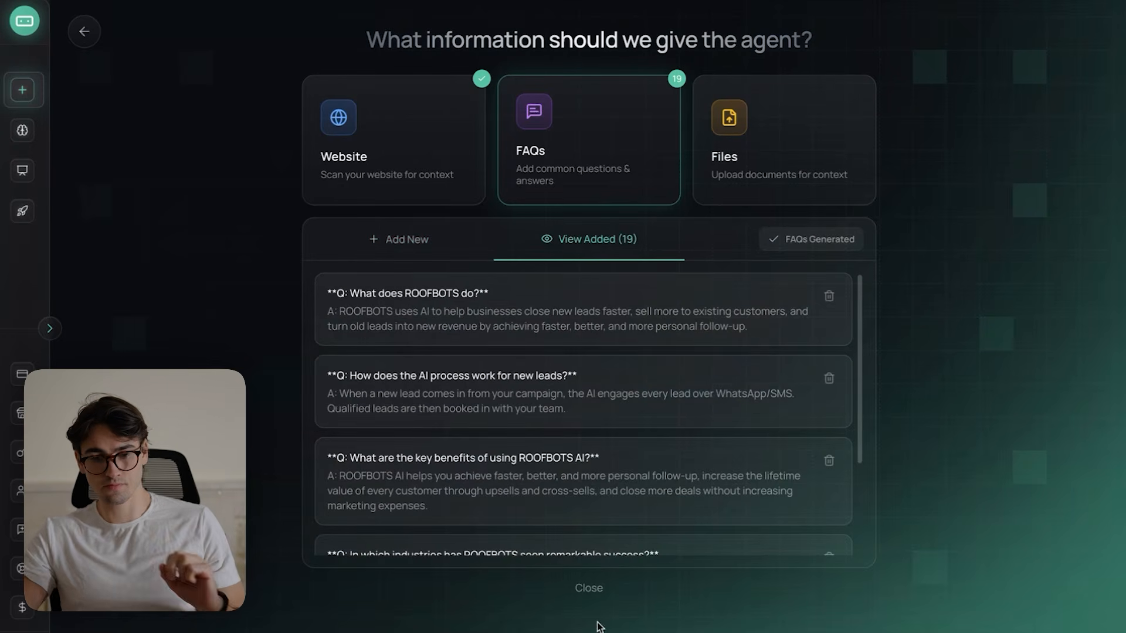
{"action": "left_click", "coordinate": [591, 590]}
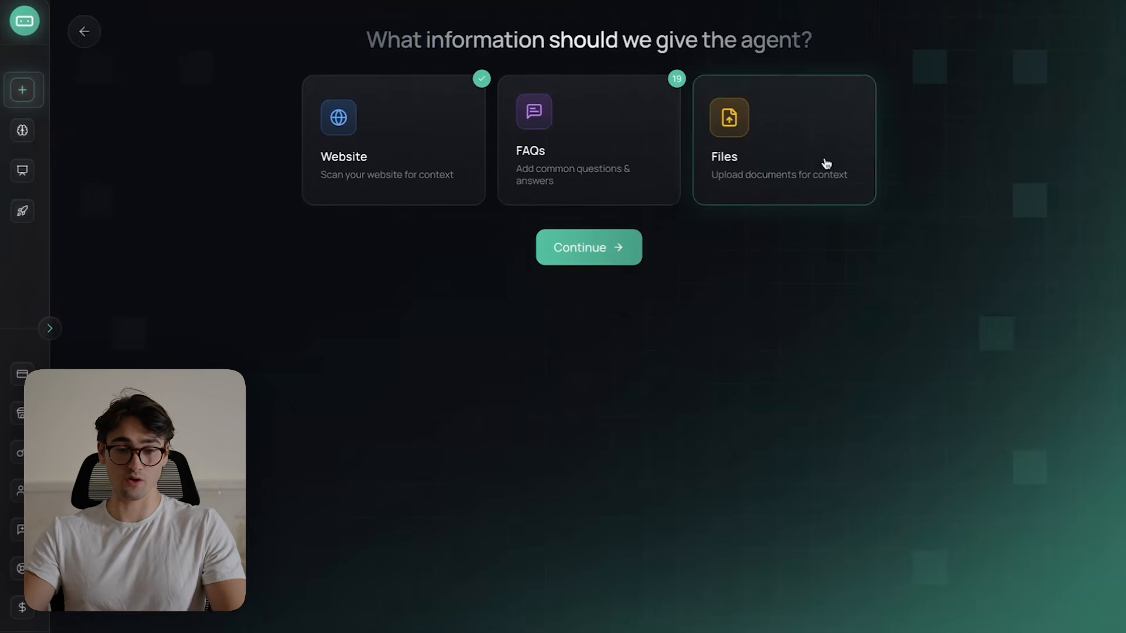
{"action": "left_click", "coordinate": [589, 252]}
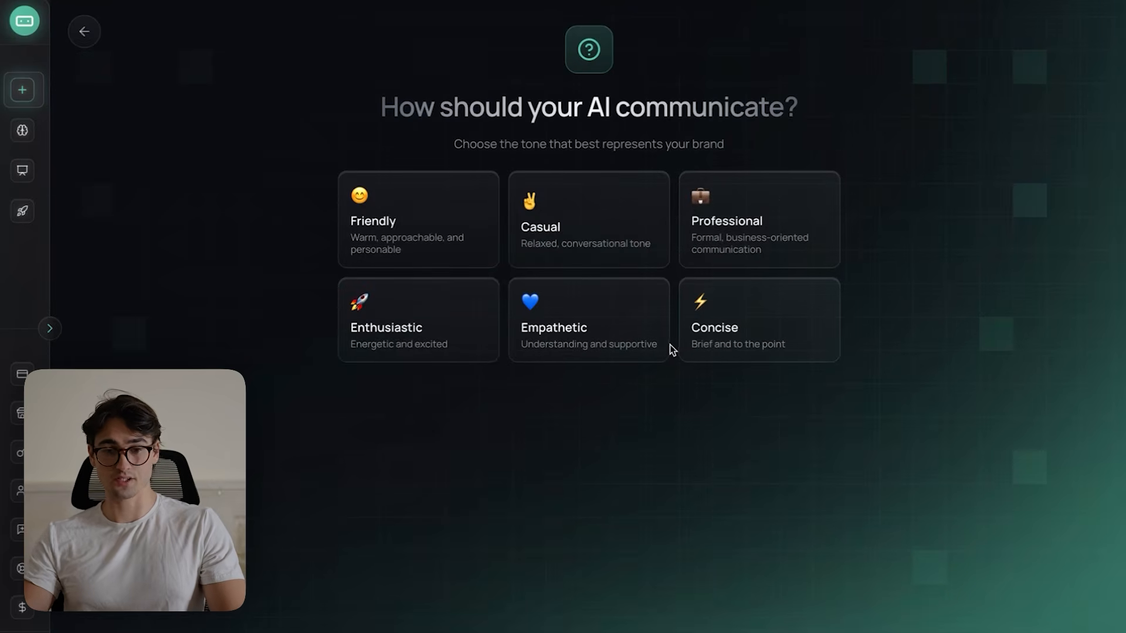
- Set the agent's tone to Friendly and its goal to Leads, adding Phone to the contact details it collects
{"action": "left_click", "coordinate": [402, 238]}
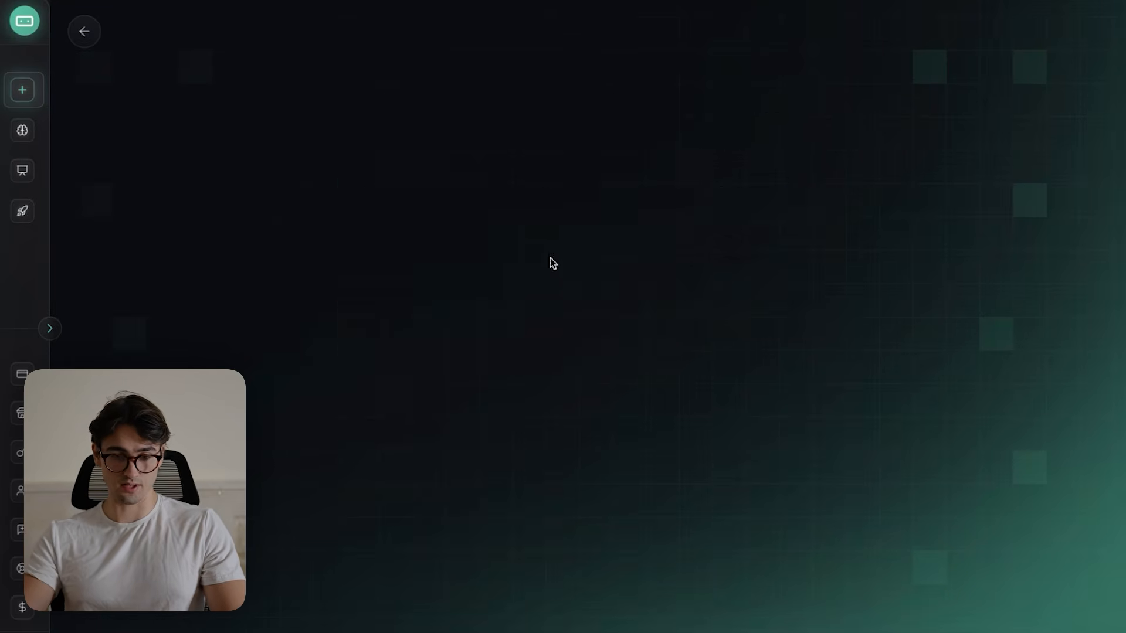
{"action": "left_click", "coordinate": [402, 315]}
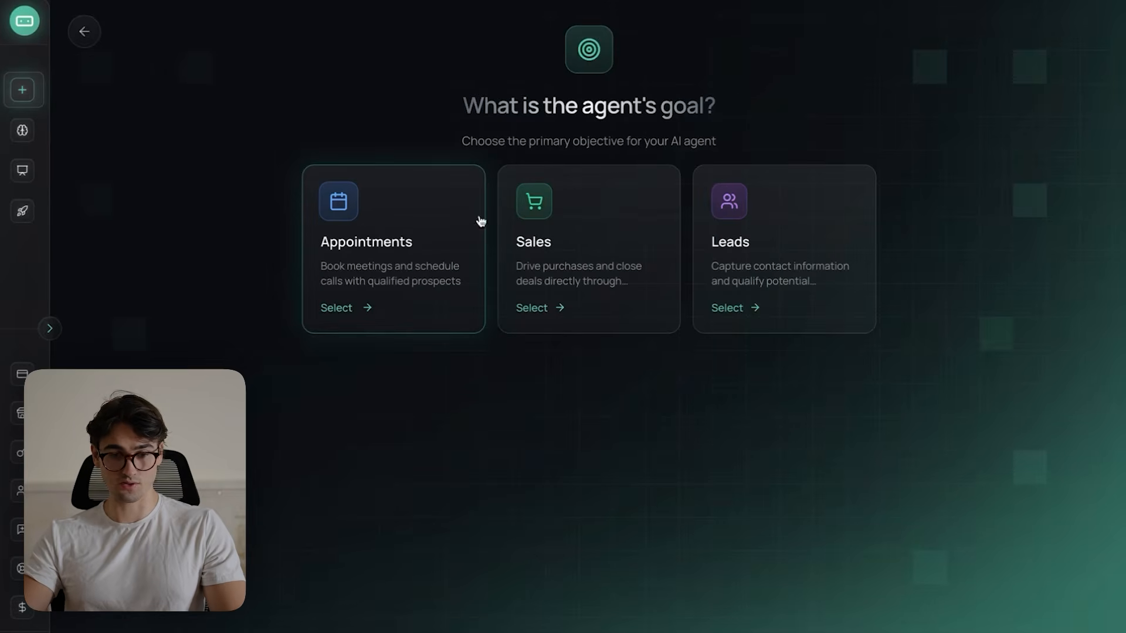
{"action": "left_click", "coordinate": [803, 263]}
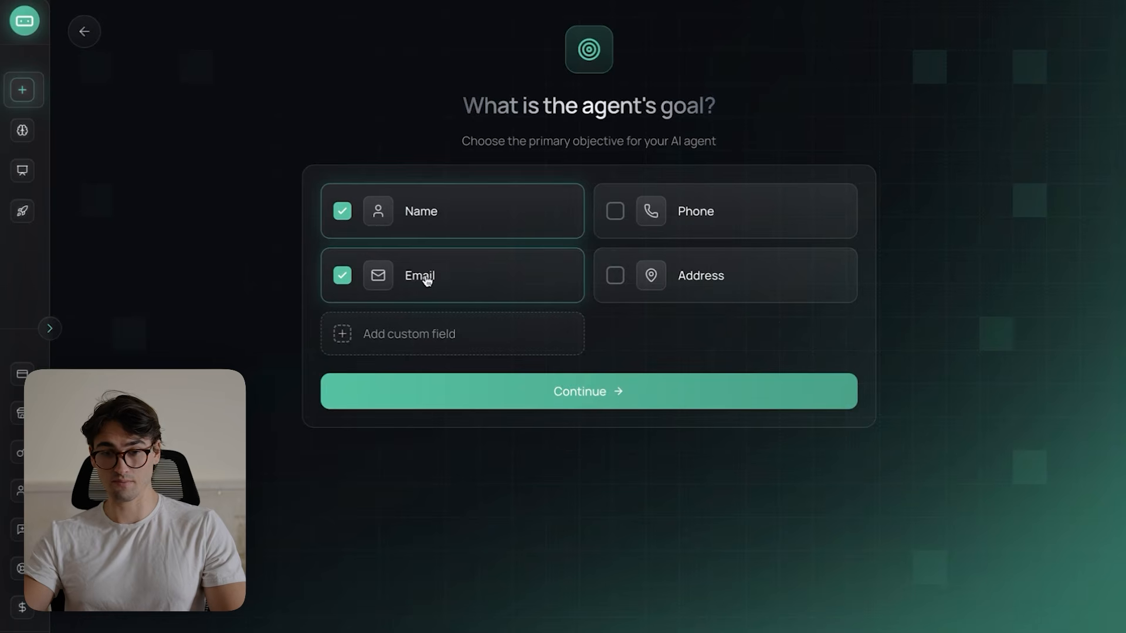
{"action": "left_click", "coordinate": [721, 221]}
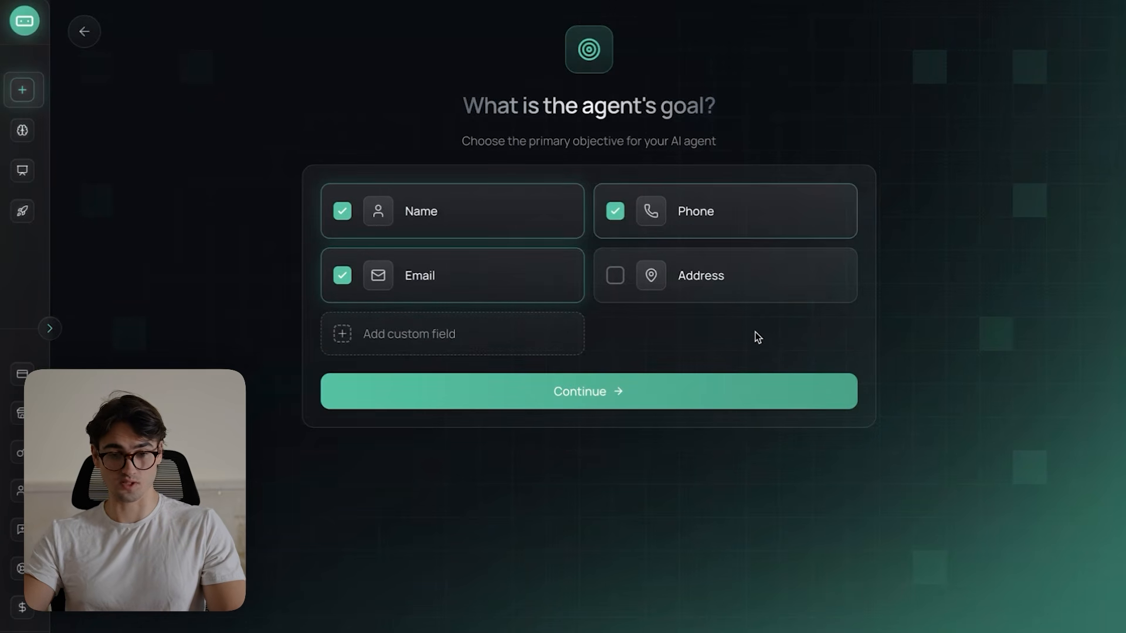
{"action": "left_click", "coordinate": [617, 386]}
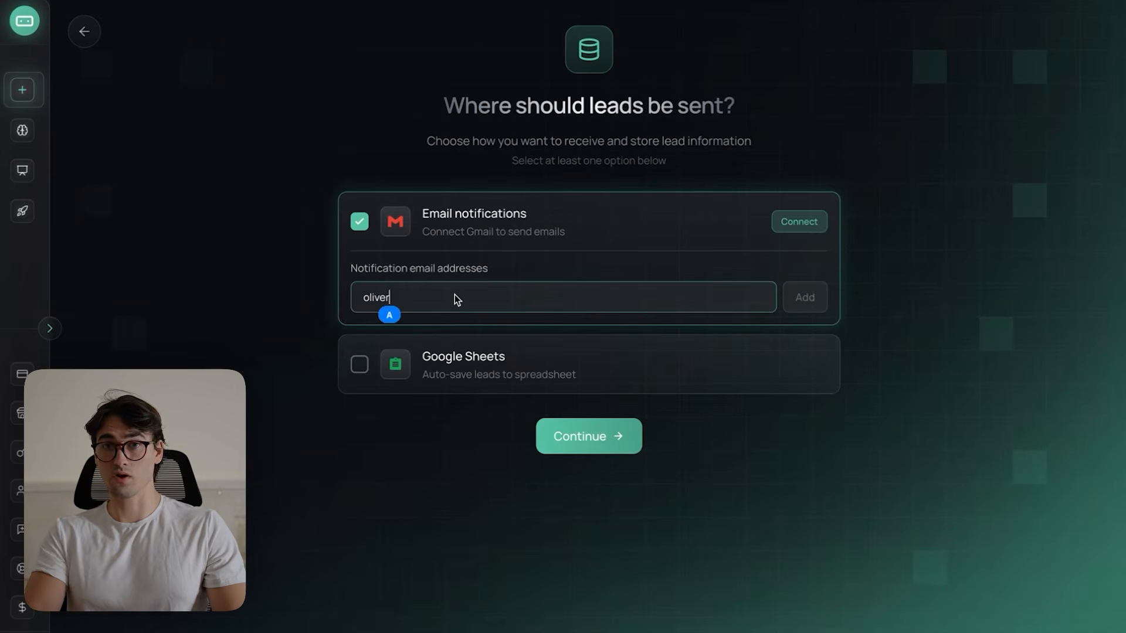
- Enable email notifications for leads and add the notification recipient's email address
{"action": "type", "text": "@shine"}
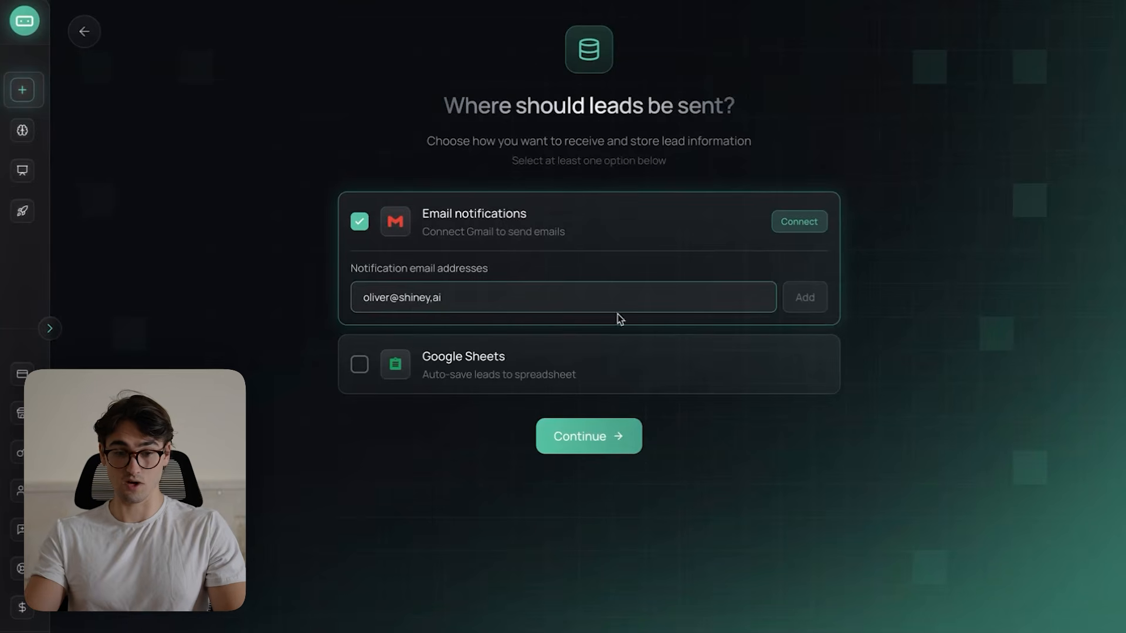
{"action": "type", "text": "y.ai"}
{"action": "key", "text": "Return"}
- Enable Google Sheets for lead storage, connect it by authorizing Composio with your own Google account, and continue
{"action": "left_click", "coordinate": [376, 398]}
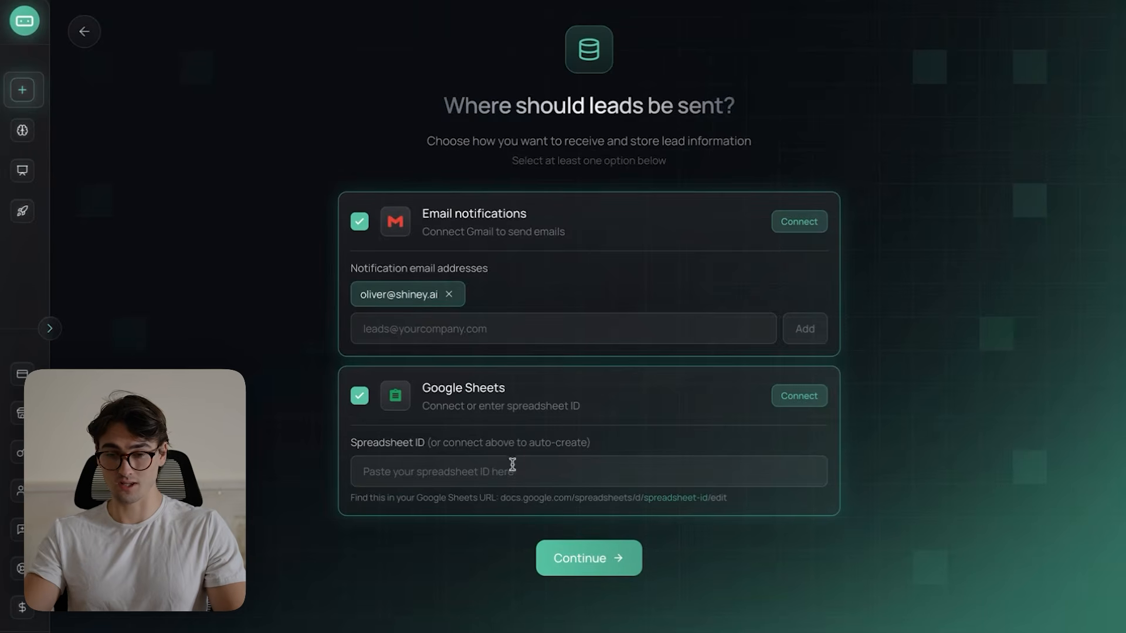
{"action": "left_click", "coordinate": [800, 397]}
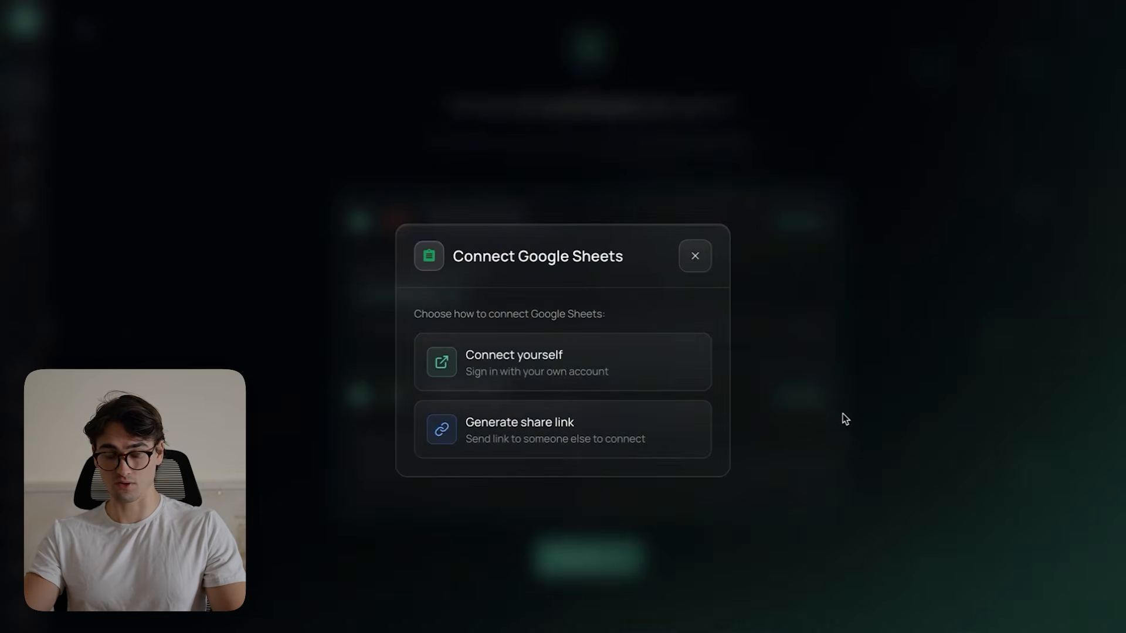
{"action": "left_click", "coordinate": [523, 359]}
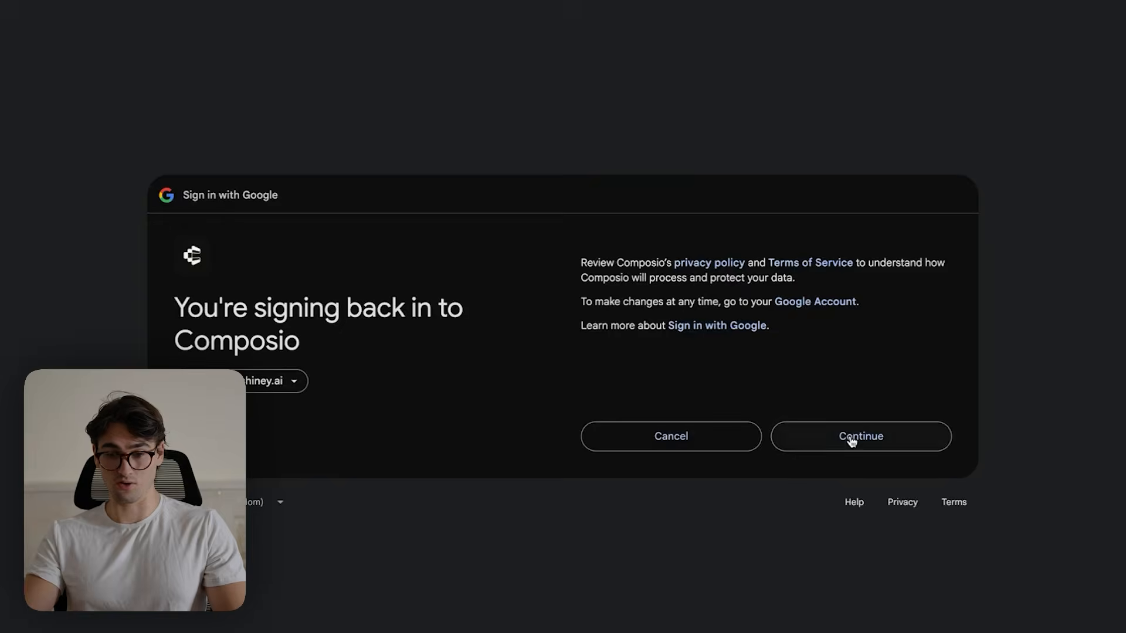
{"action": "left_click", "coordinate": [851, 440]}
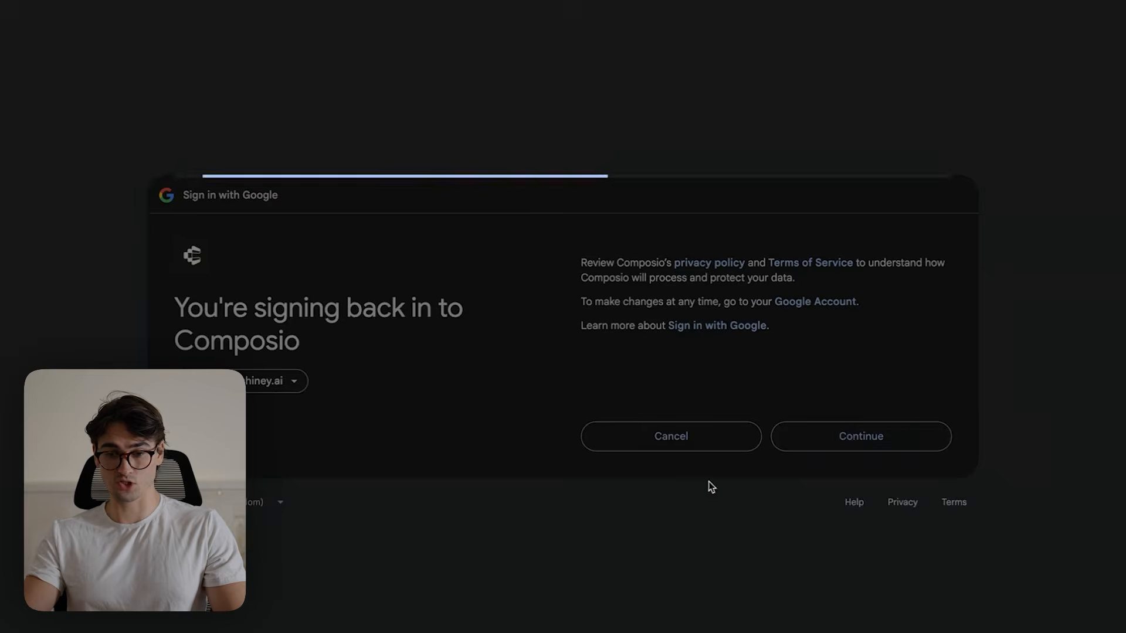
{"action": "left_click", "coordinate": [846, 472]}
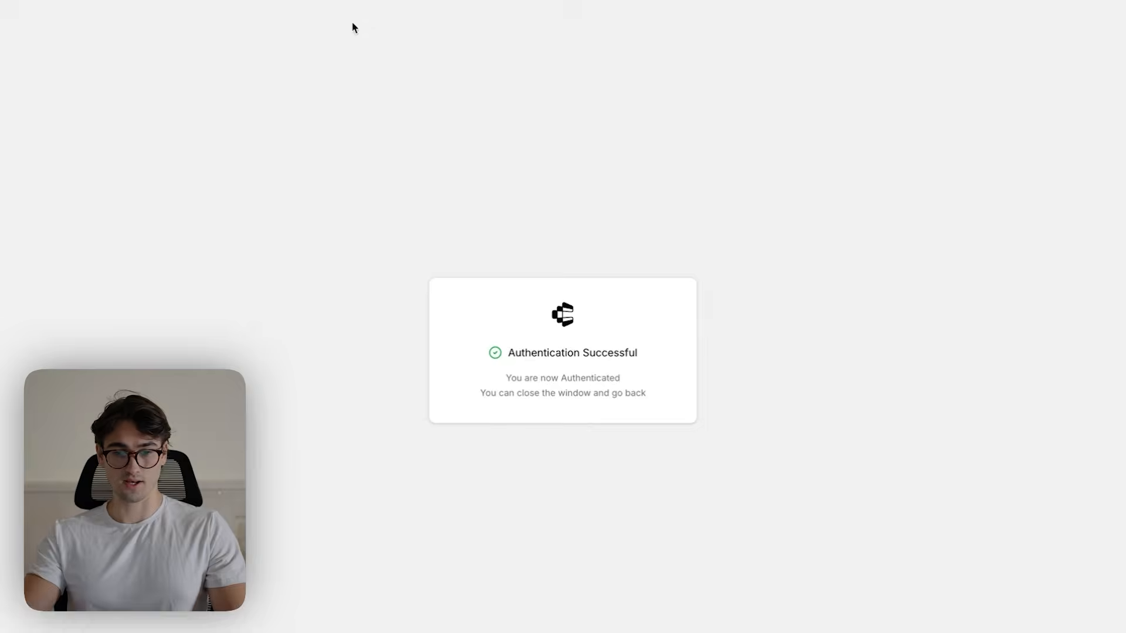
{"action": "mouse_move", "coordinate": [455, 18]}
{"action": "left_click", "coordinate": [574, 12]}
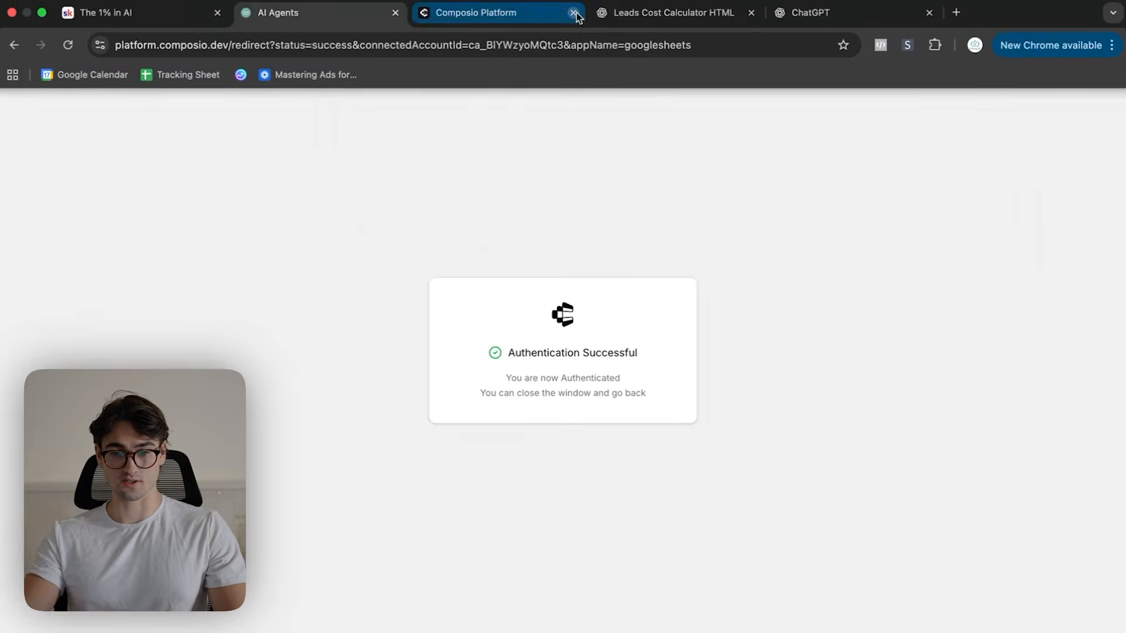
{"action": "left_click_drag", "start_coordinate": [381, 443], "coordinate": [454, 446]}
{"action": "left_click", "coordinate": [453, 447]}
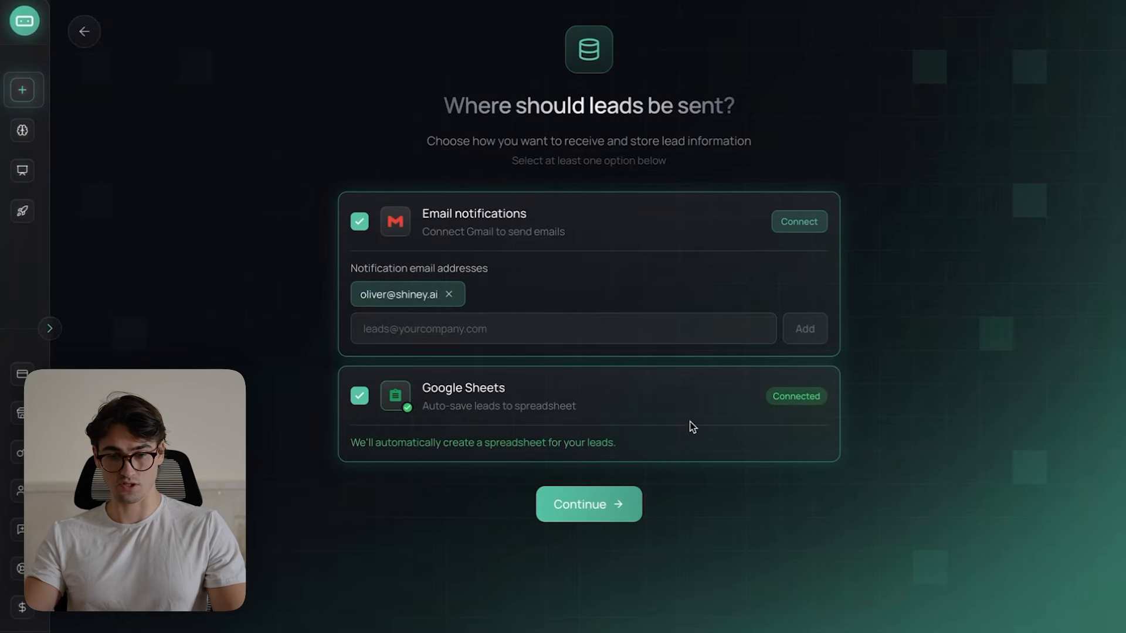
{"action": "left_click", "coordinate": [590, 507]}
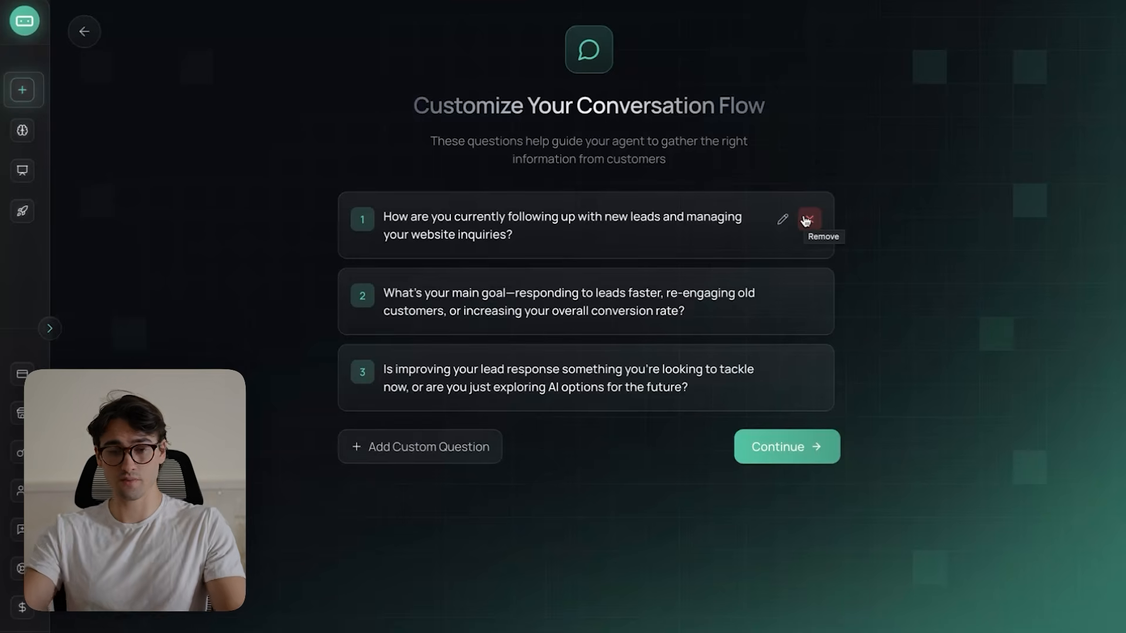
- Remove the question about following up with new leads and managing website inquiries from the conversation flow
{"action": "left_click", "coordinate": [806, 220]}
{"action": "left_click_drag", "start_coordinate": [390, 220], "coordinate": [723, 241]}
{"action": "left_click", "coordinate": [537, 286]}
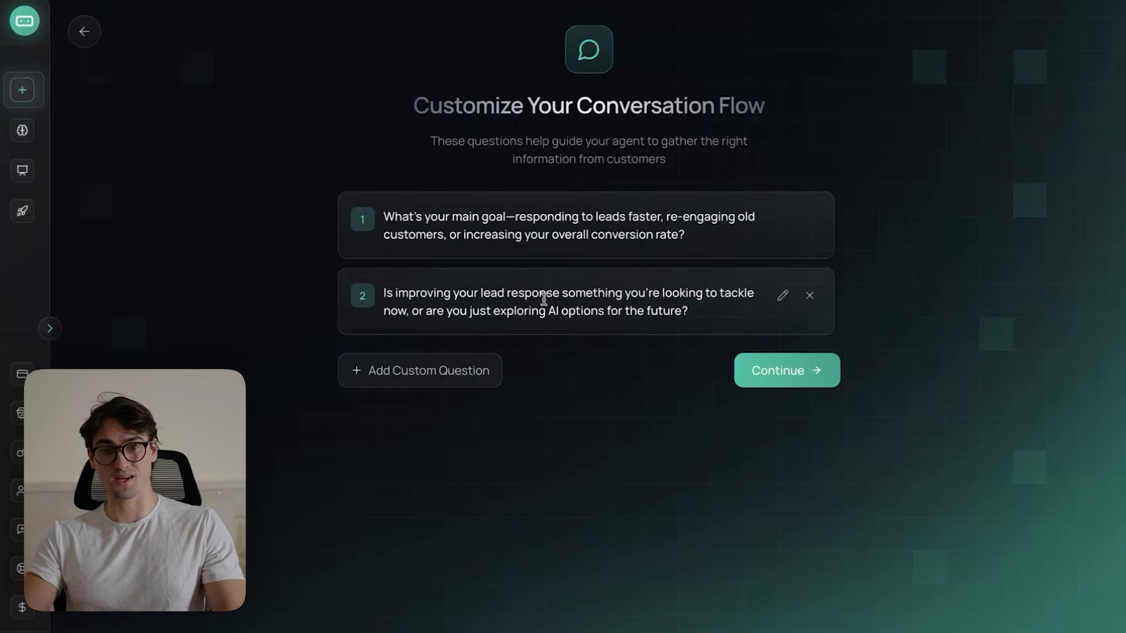
- Accept the conversation flow and connect Gmail to the agent through OAuth with your own Google account
{"action": "left_click", "coordinate": [801, 375]}
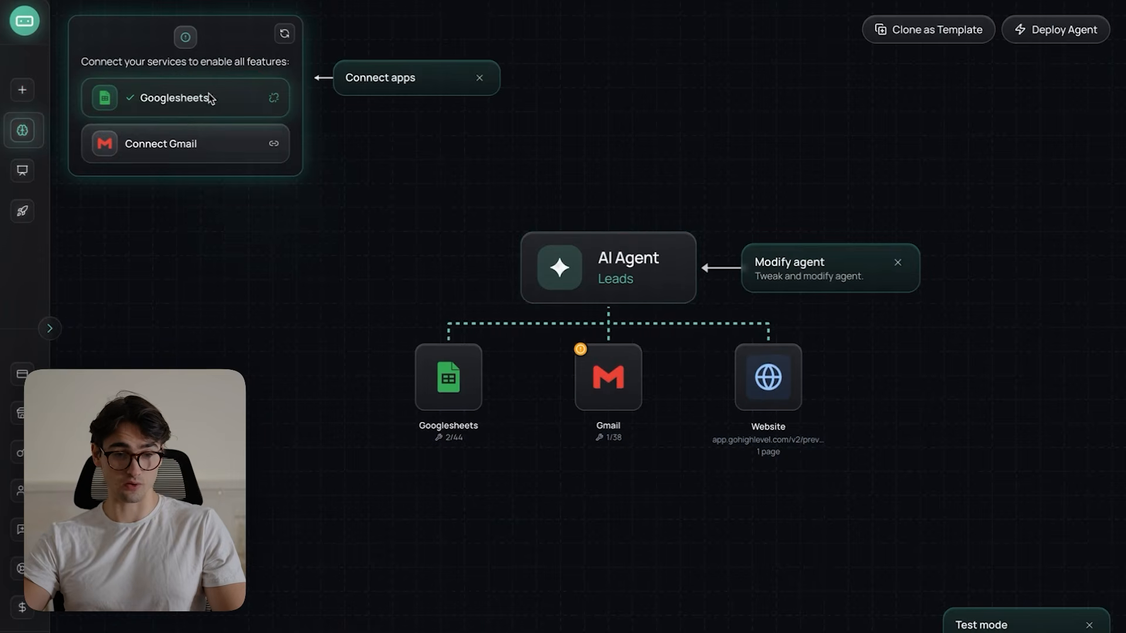
{"action": "left_click", "coordinate": [184, 146]}
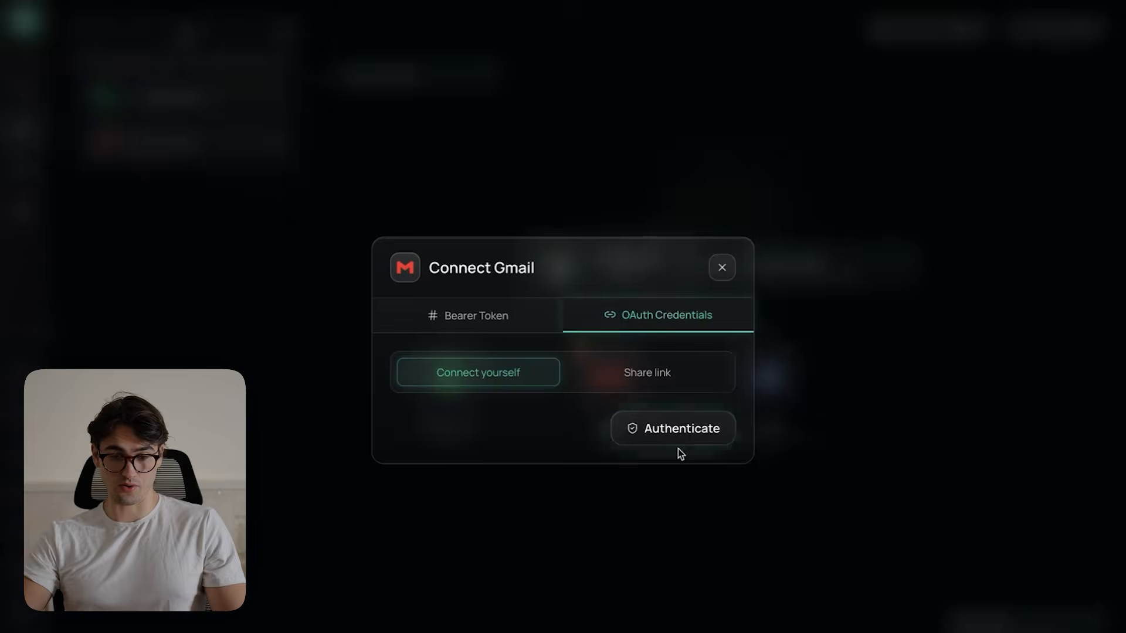
{"action": "left_click", "coordinate": [681, 448]}
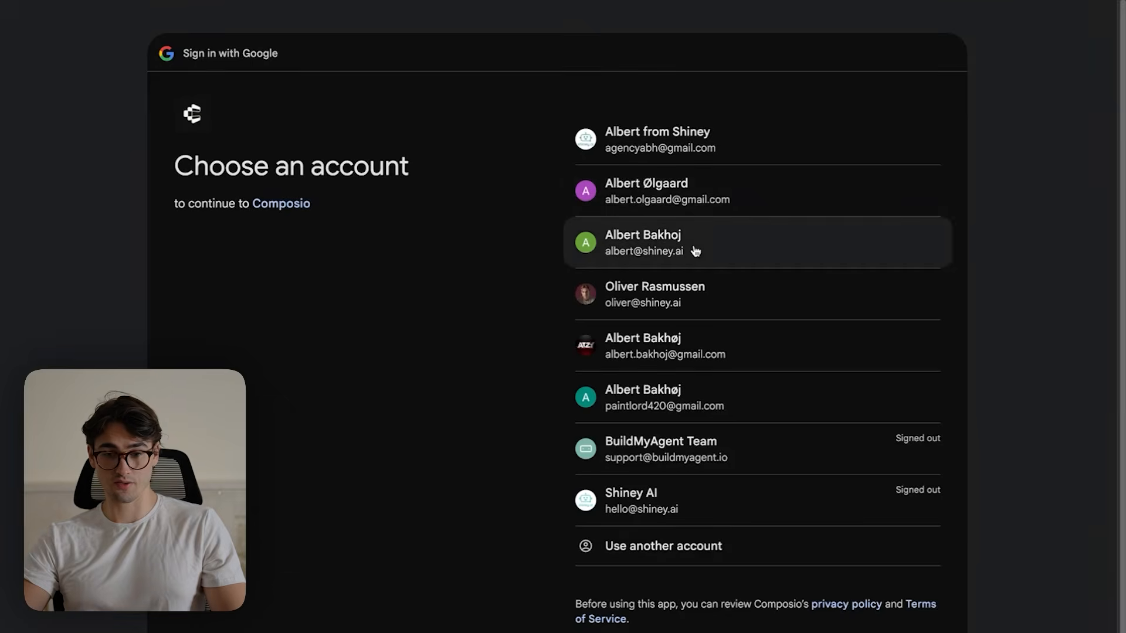
{"action": "left_click", "coordinate": [694, 249]}
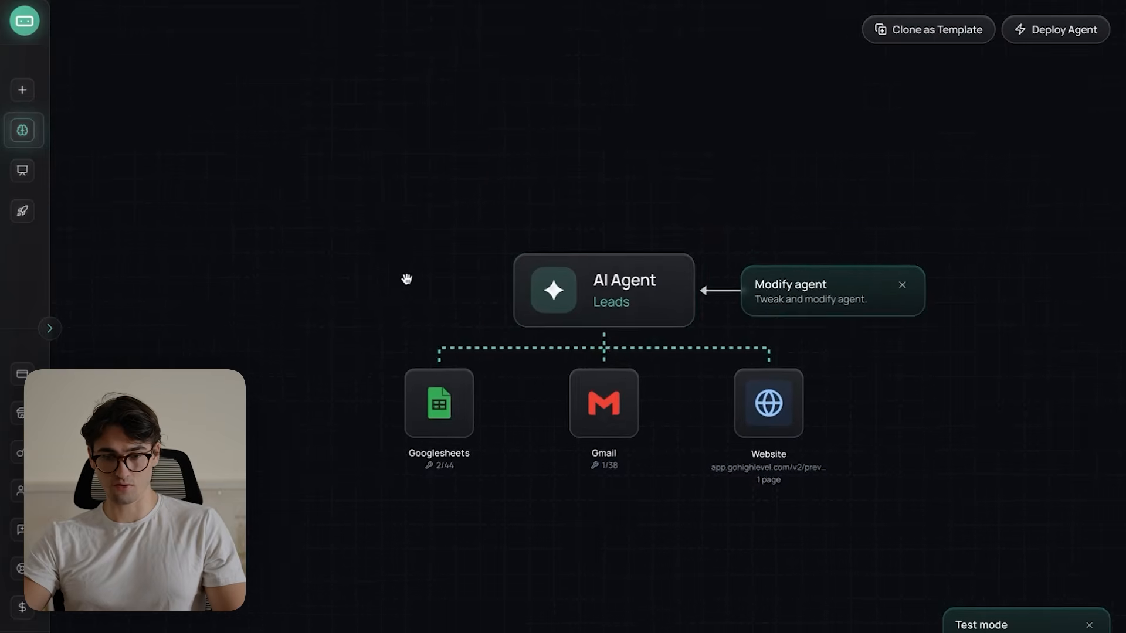
- Open a test chat with the agent and send "Hi I am interested in your Ai services"
{"action": "left_click", "coordinate": [640, 267]}
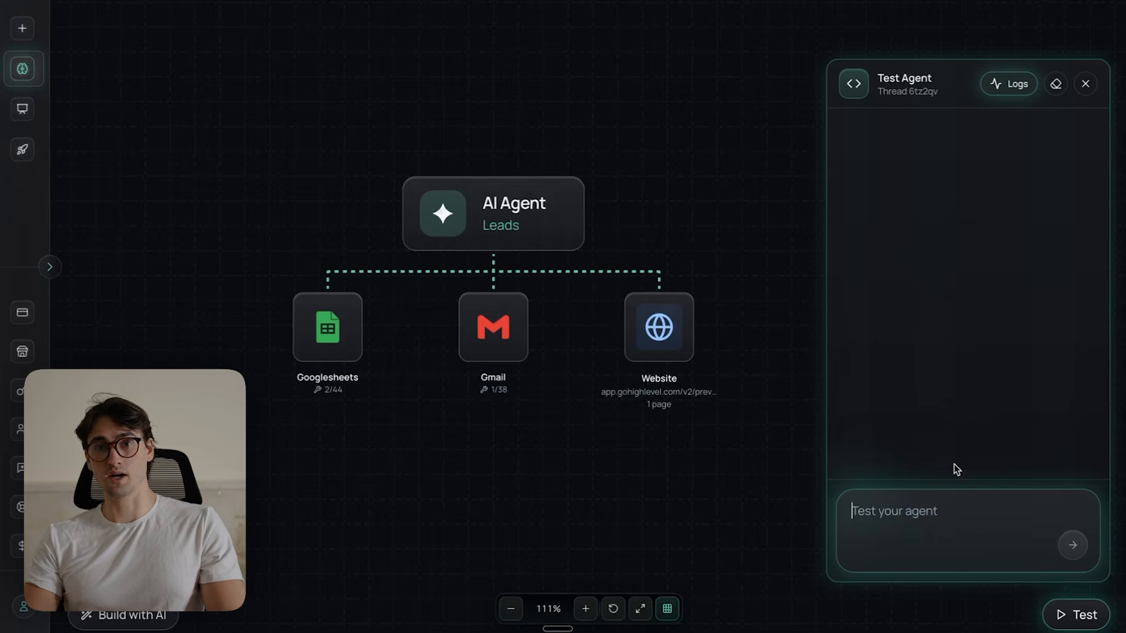
{"action": "type", "text": "Hi I am inte"}
{"action": "type", "text": "rested in your"}
{"action": "type", "text": " Ai services"}
{"action": "key", "text": "Return"}
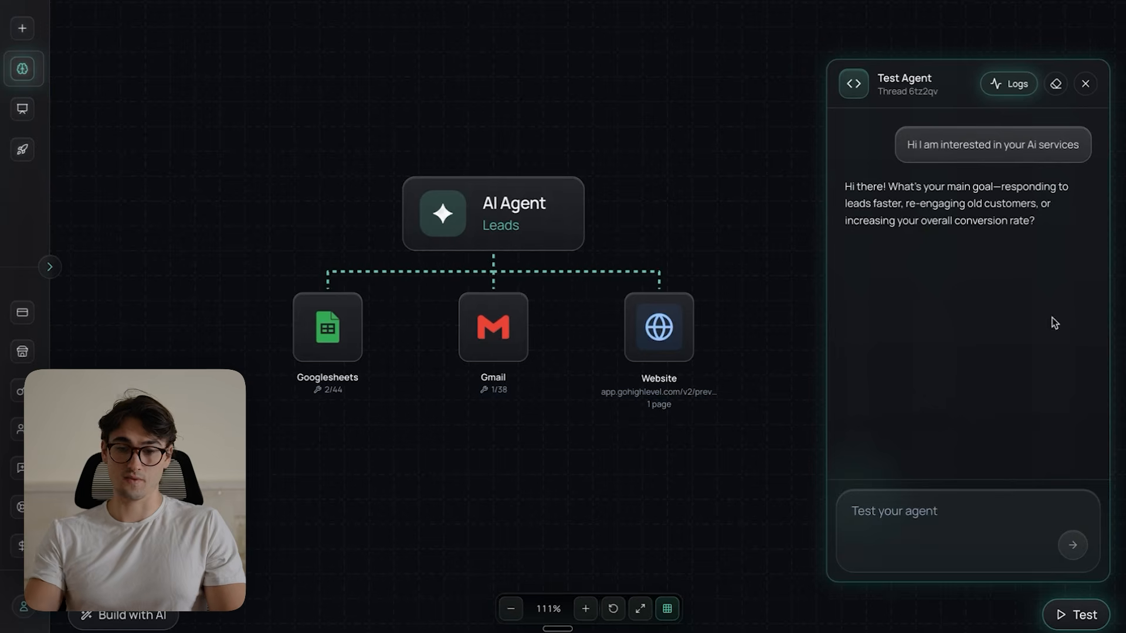
- Answer the agent's question about the main goal with "I want effective lead follow up"
{"action": "left_click_drag", "start_coordinate": [897, 186], "coordinate": [1014, 218]}
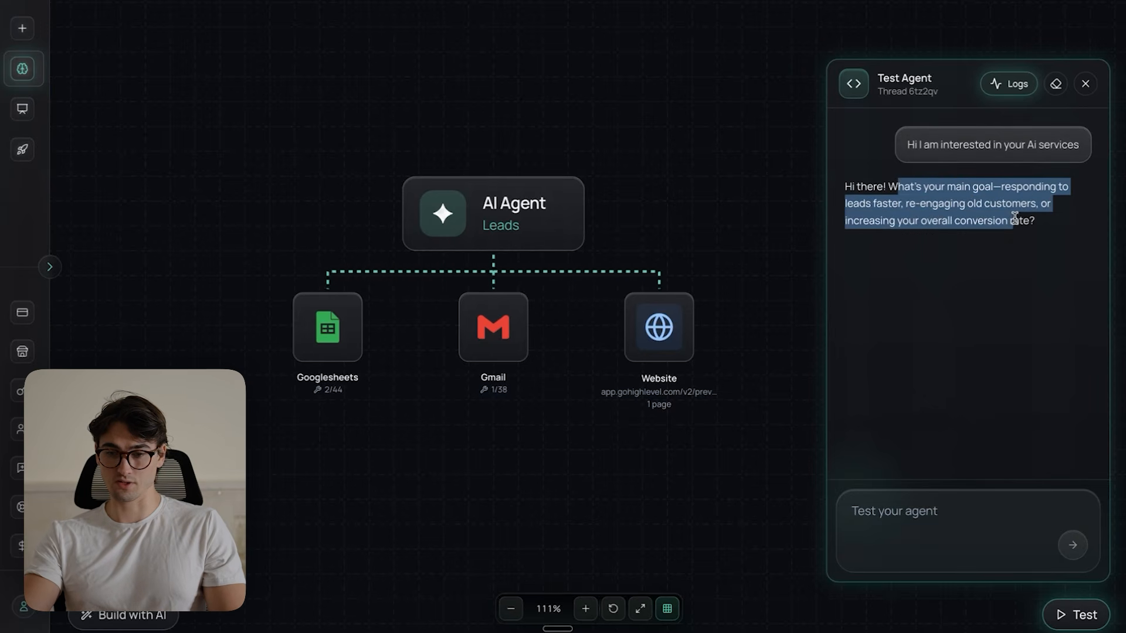
{"action": "left_click", "coordinate": [961, 537]}
{"action": "type", "text": "I want effect"}
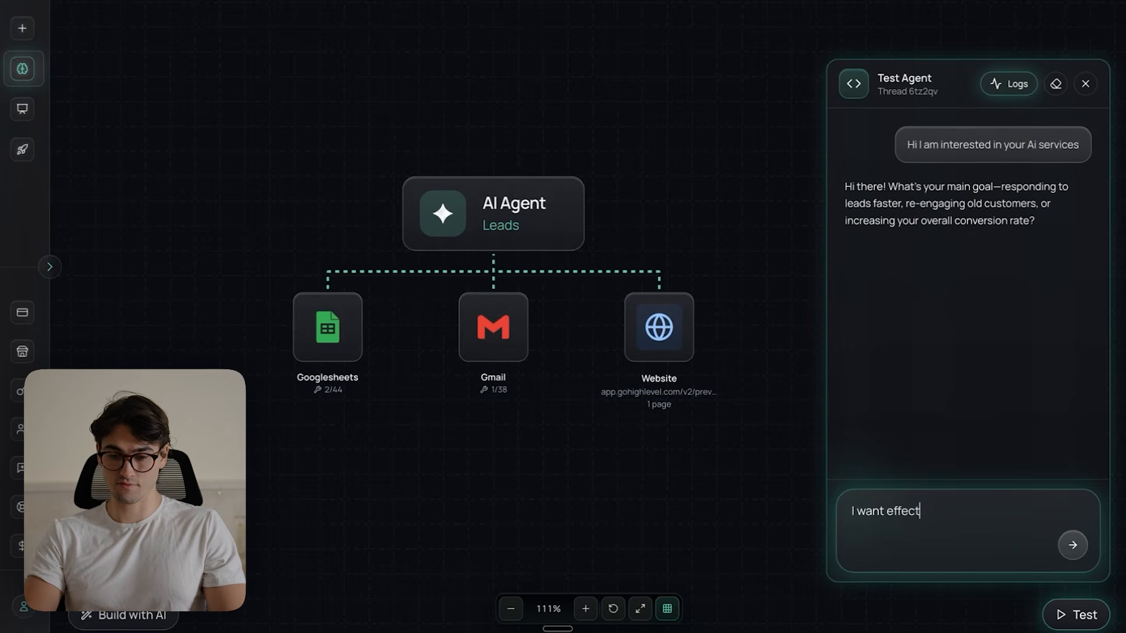
{"action": "type", "text": "ive lead follow up"}
{"action": "key", "text": "Return"}
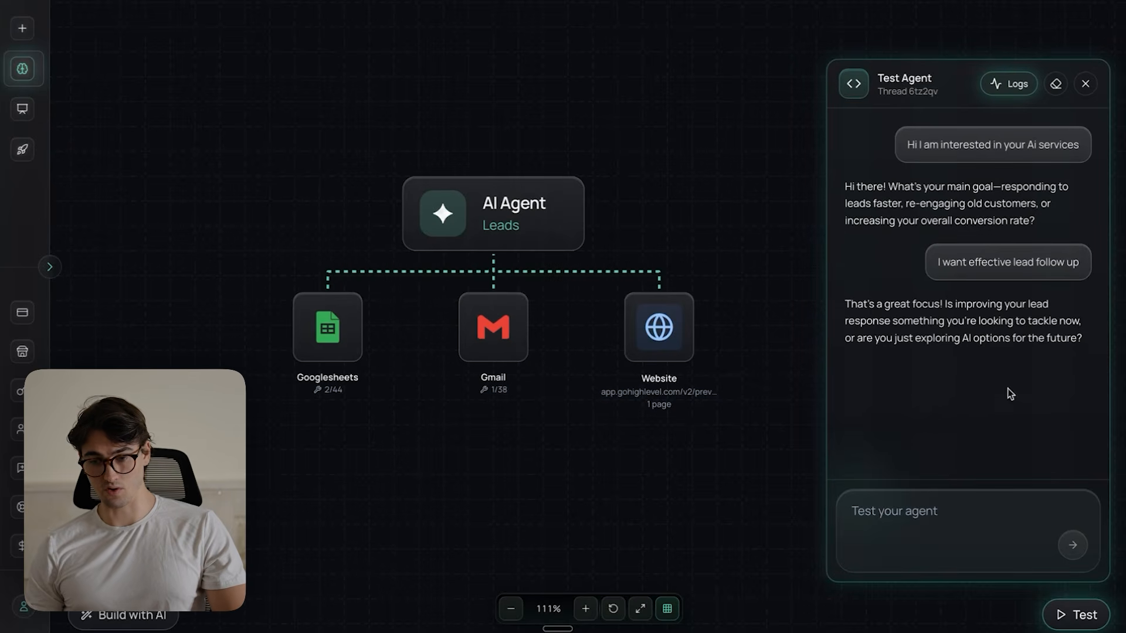
- Reply "Looking at options" to the agent's question about tackling lead response now or exploring
{"action": "left_click", "coordinate": [938, 529]}
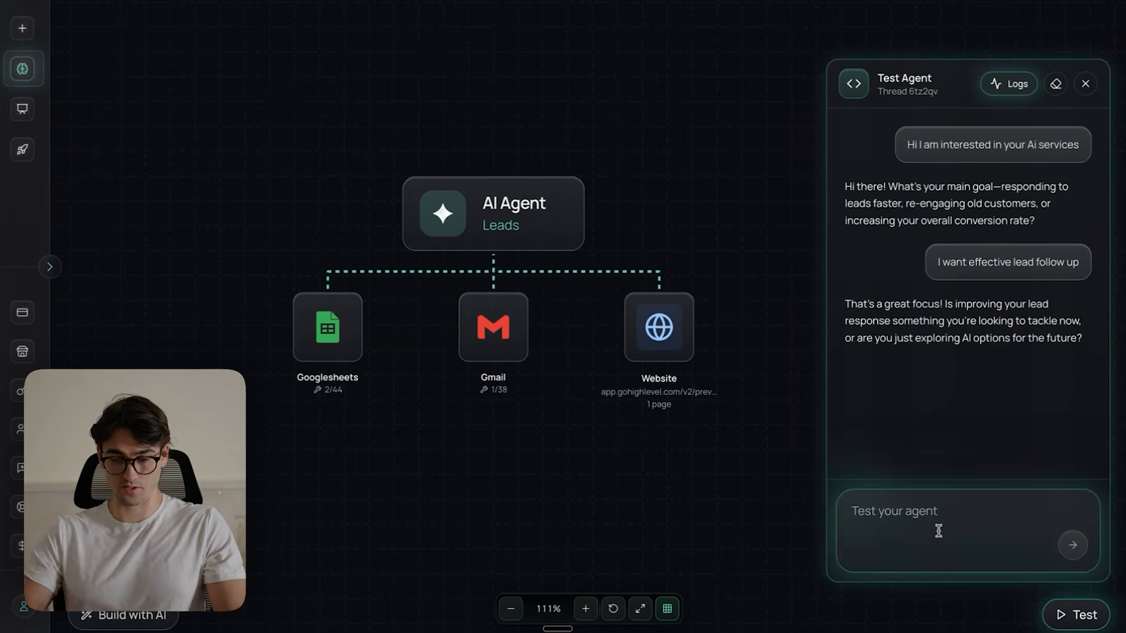
{"action": "type", "text": "Looking at options"}
{"action": "key", "text": "Return"}
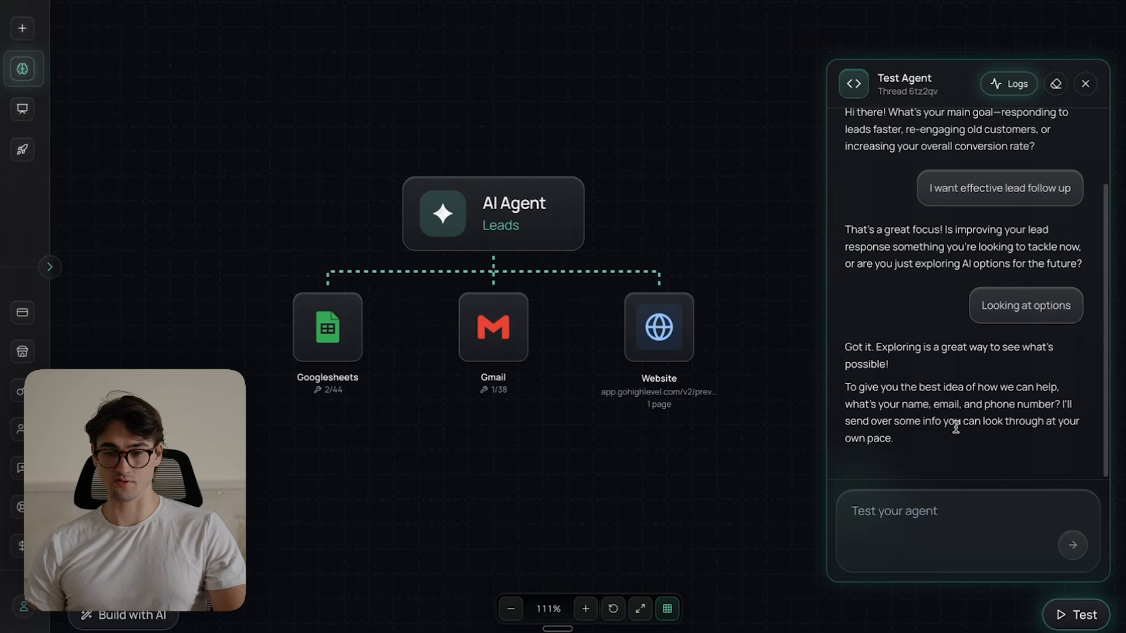
- Send the agent a test lead's full name, email address and phone number
{"action": "left_click", "coordinate": [887, 518]}
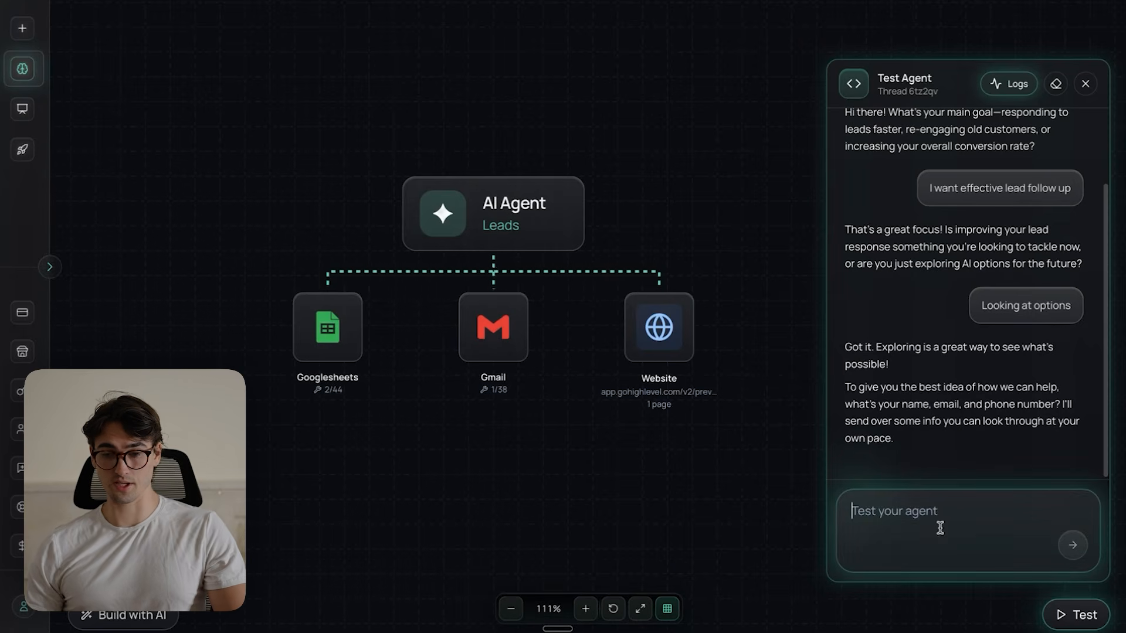
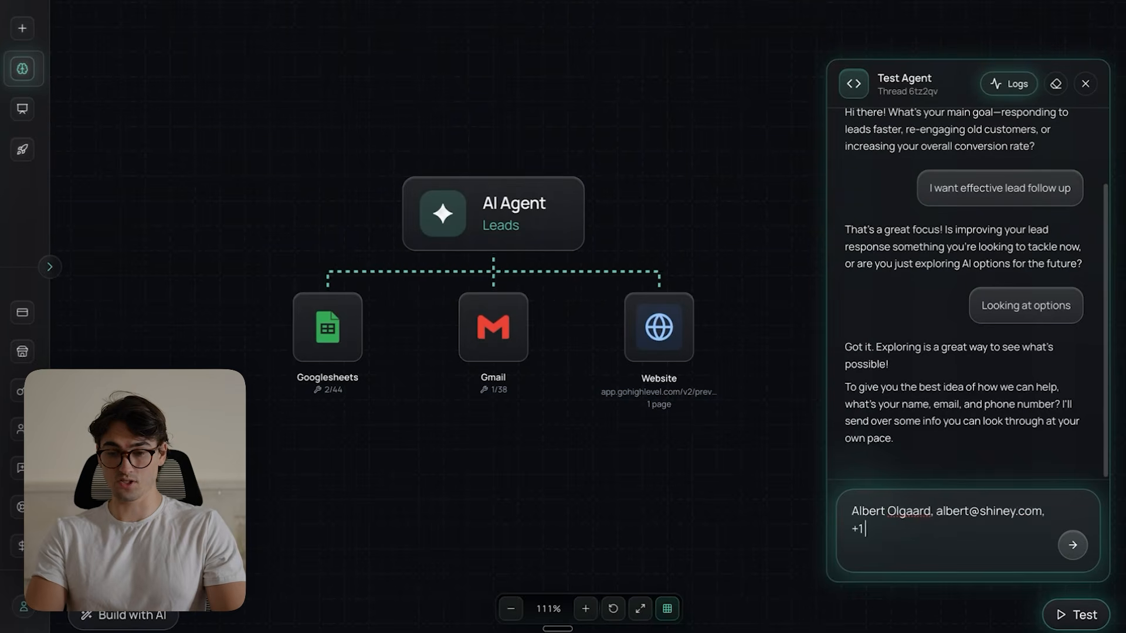
{"action": "key", "text": "Return"}
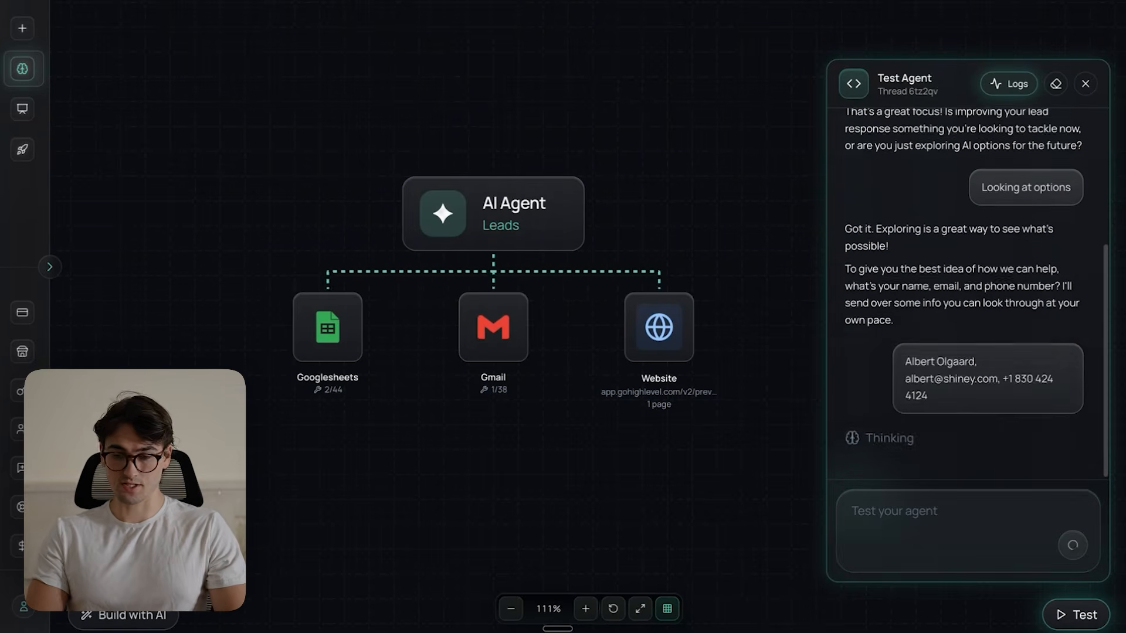
- Review the agent's reply and its Google Sheets and Gmail actions, and check the lead entry in the Roofbots Leads spreadsheet
{"action": "scroll", "coordinate": [989, 461], "scroll_direction": "up", "scroll_amount": 1}
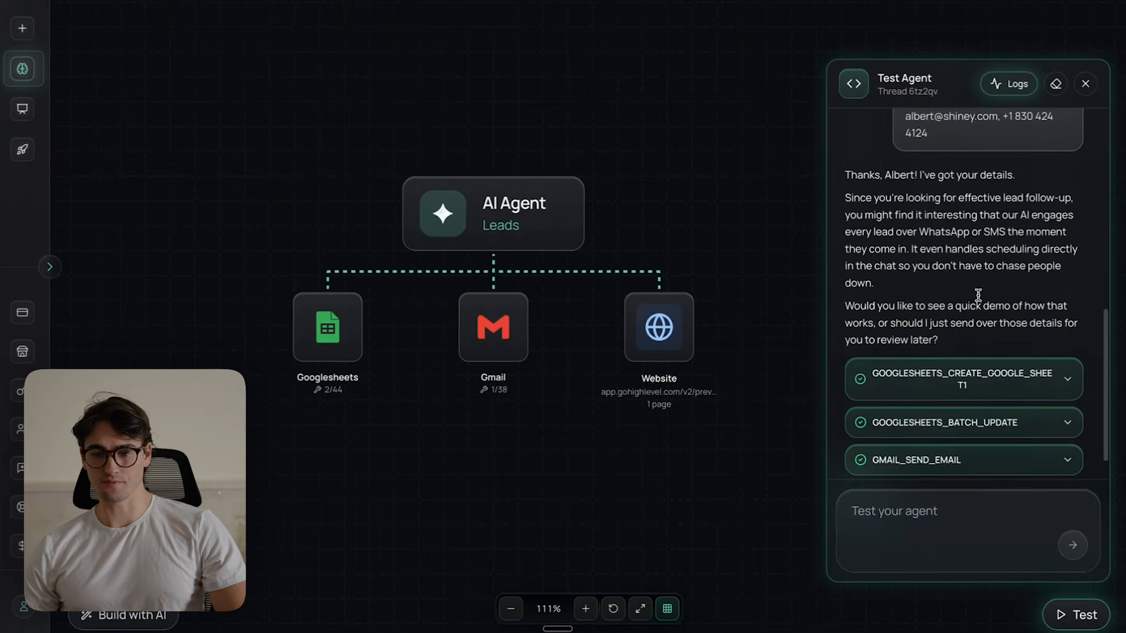
{"action": "scroll", "coordinate": [970, 281], "scroll_direction": "down", "scroll_amount": 1}
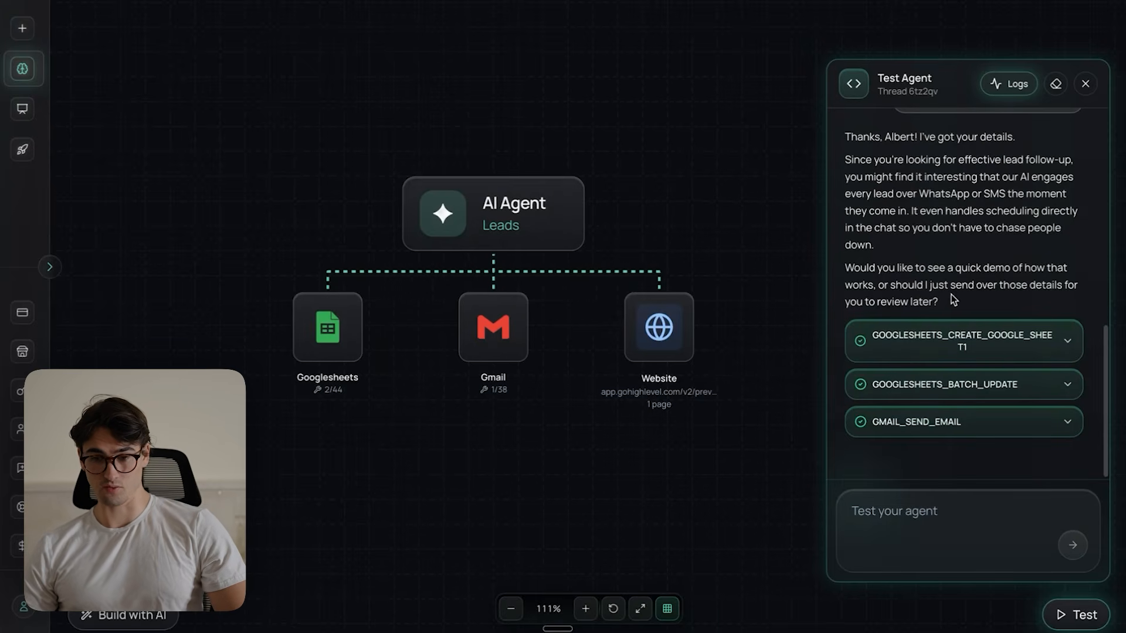
{"action": "left_click_drag", "start_coordinate": [988, 305], "coordinate": [847, 299]}
{"action": "left_click", "coordinate": [852, 298]}
{"action": "scroll", "coordinate": [868, 317], "scroll_direction": "up", "scroll_amount": 1}
{"action": "scroll", "coordinate": [914, 358], "scroll_direction": "down", "scroll_amount": 1}
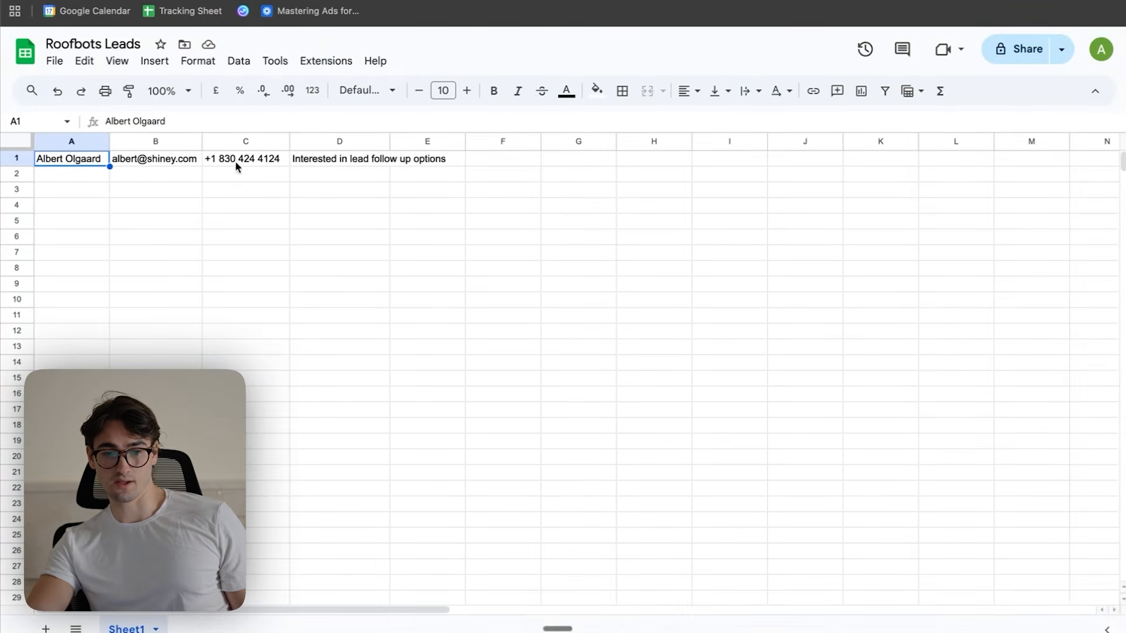
{"action": "left_click", "coordinate": [332, 164]}
{"action": "left_click", "coordinate": [384, 188]}
{"action": "left_click", "coordinate": [330, 160]}
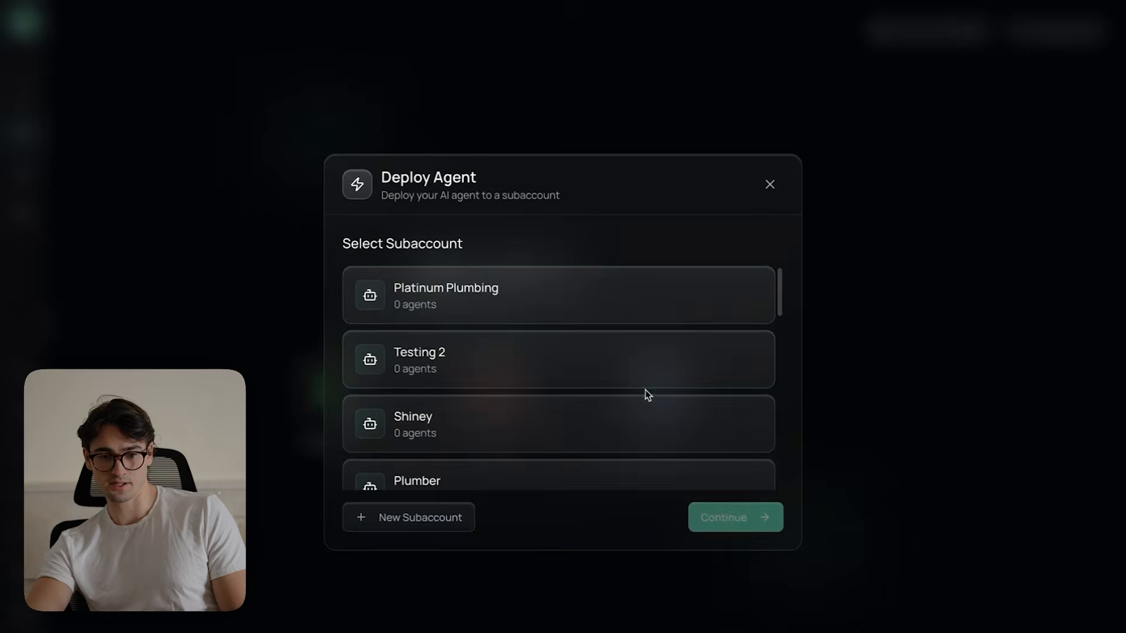
- Create a new subaccount named Roofbots for deploying the agent
{"action": "left_click", "coordinate": [411, 535]}
{"action": "left_click", "coordinate": [523, 402]}
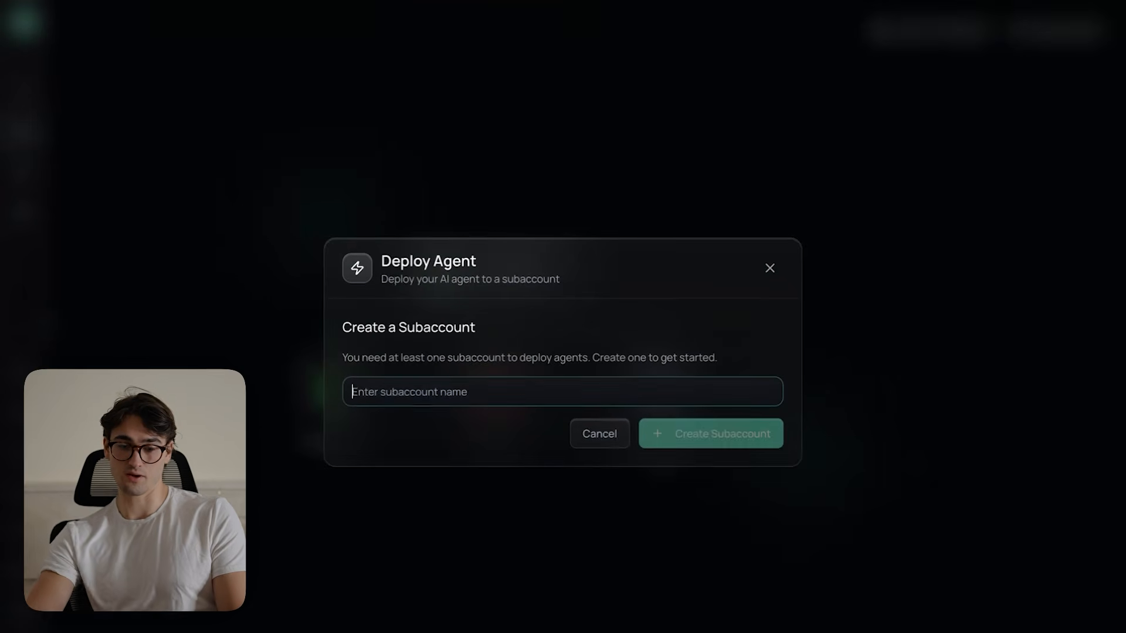
{"action": "type", "text": "Roofbots"}
{"action": "left_click", "coordinate": [723, 445]}
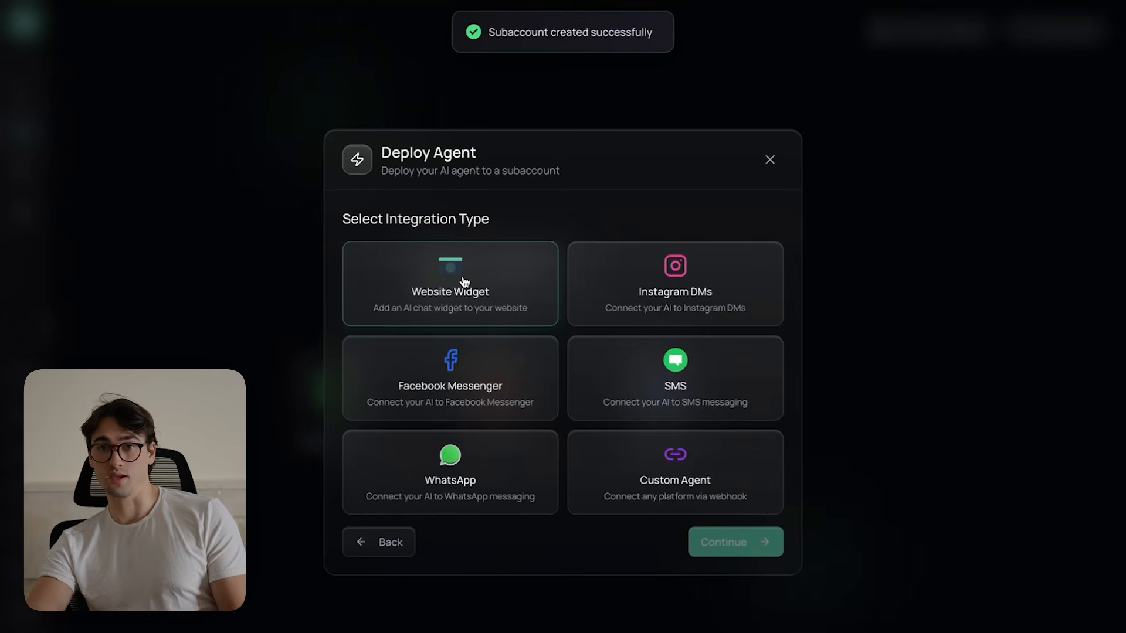
- Choose Website Widget as the integration type and deploy the agent under the name "Website Agent"
{"action": "left_click", "coordinate": [446, 295]}
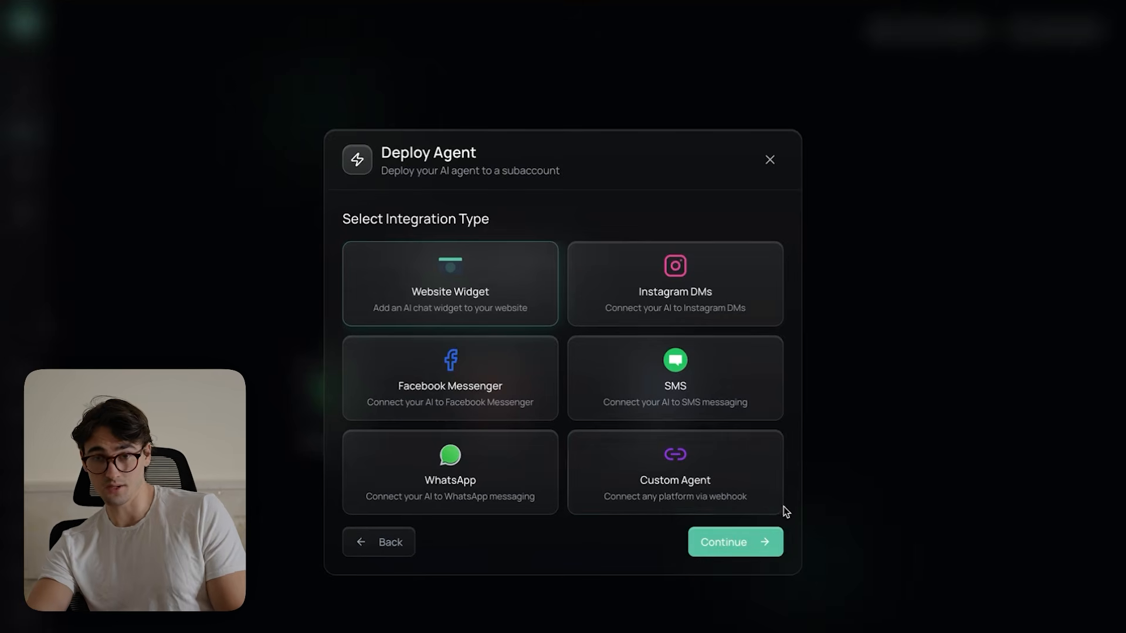
{"action": "left_click", "coordinate": [739, 542]}
{"action": "triple_click", "coordinate": [500, 381]}
{"action": "key", "text": "BackSpace"}
{"action": "type", "text": "Website Agent"}
{"action": "key", "text": "Return"}
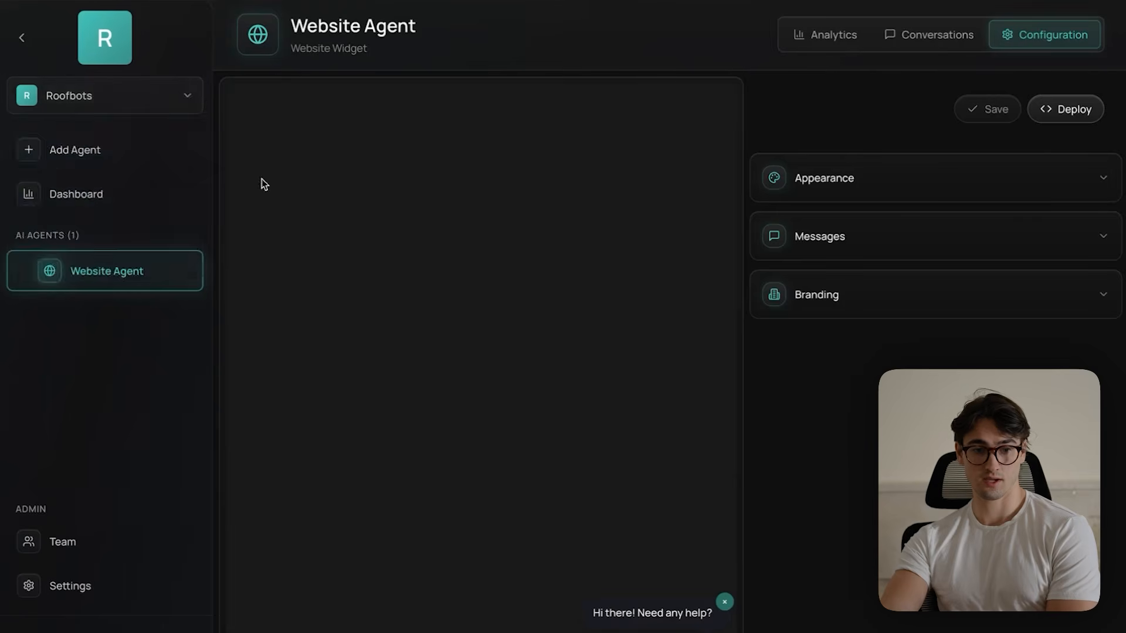
{"action": "left_click", "coordinate": [147, 95]}
{"action": "scroll", "coordinate": [154, 238], "scroll_direction": "down", "scroll_amount": 2}
{"action": "scroll", "coordinate": [154, 238], "scroll_direction": "up", "scroll_amount": 2}
{"action": "left_click", "coordinate": [183, 91]}
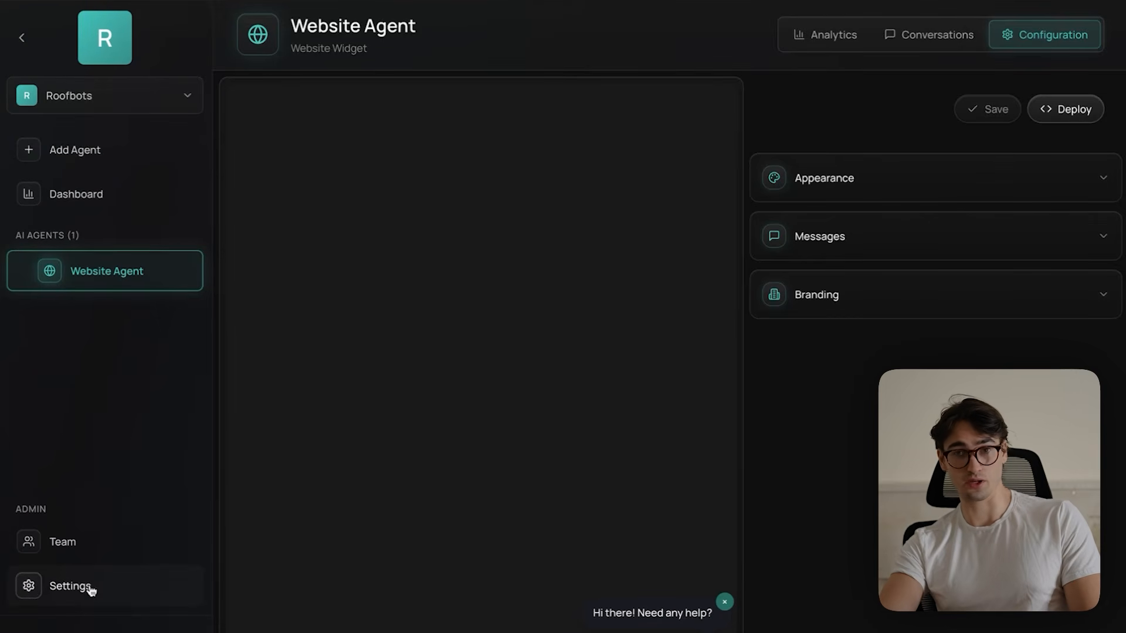
- Set the accent color to blue (#3b82f6) in the Roofbots subaccount settings
{"action": "left_click", "coordinate": [68, 588]}
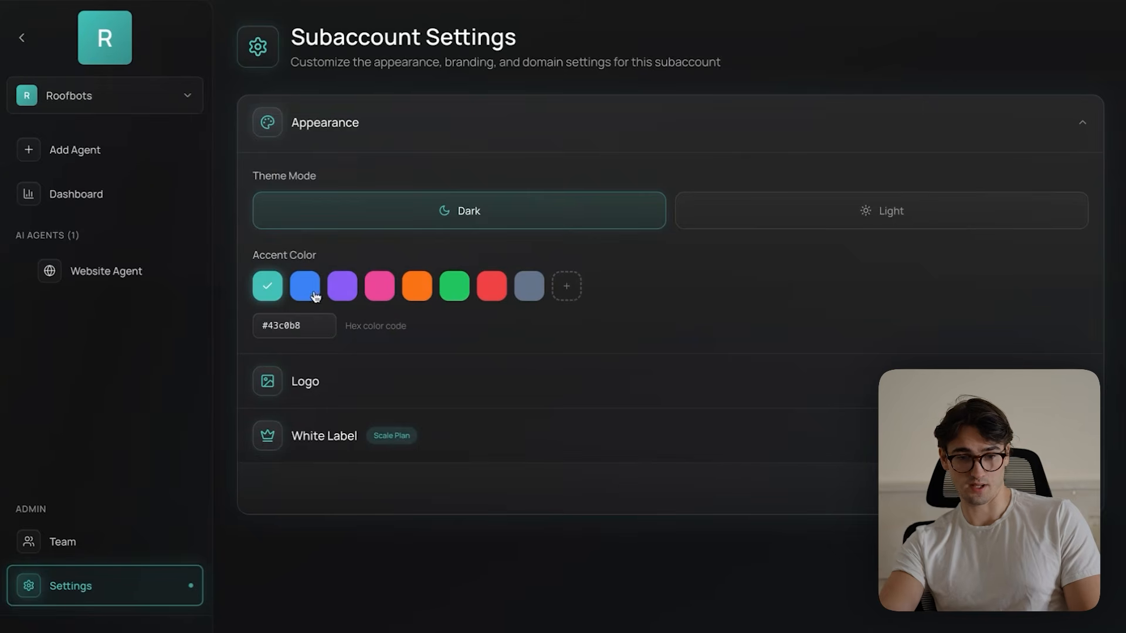
{"action": "left_click", "coordinate": [313, 293]}
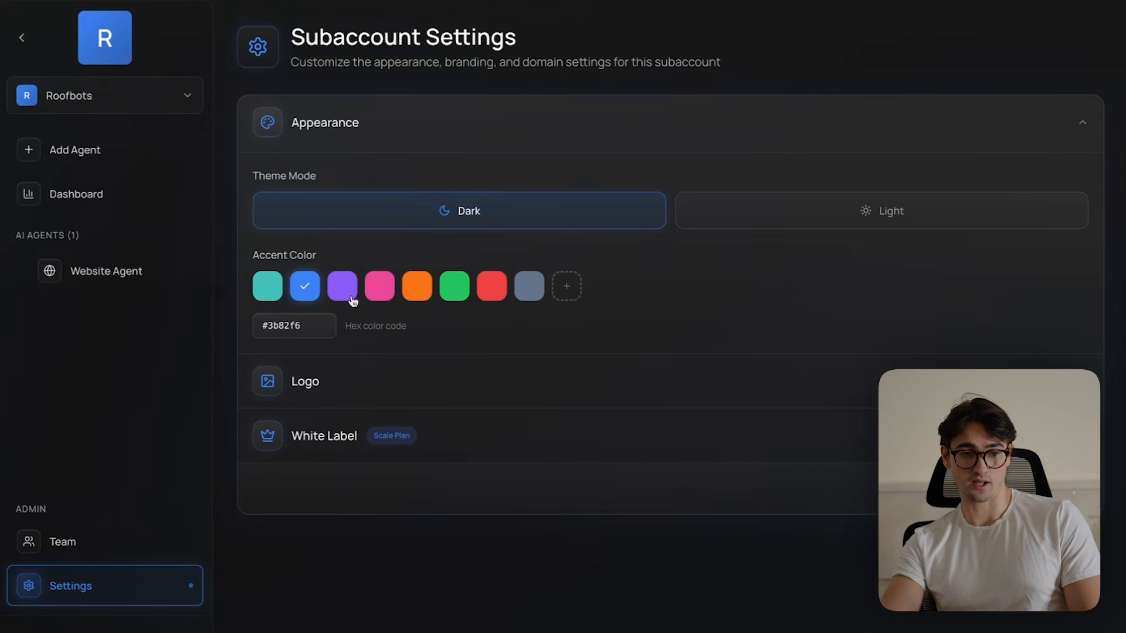
- Copy the logo's image address from the Roofbots website preview, use it as the subaccount's logo URL, and save the changes
{"action": "left_click", "coordinate": [387, 386]}
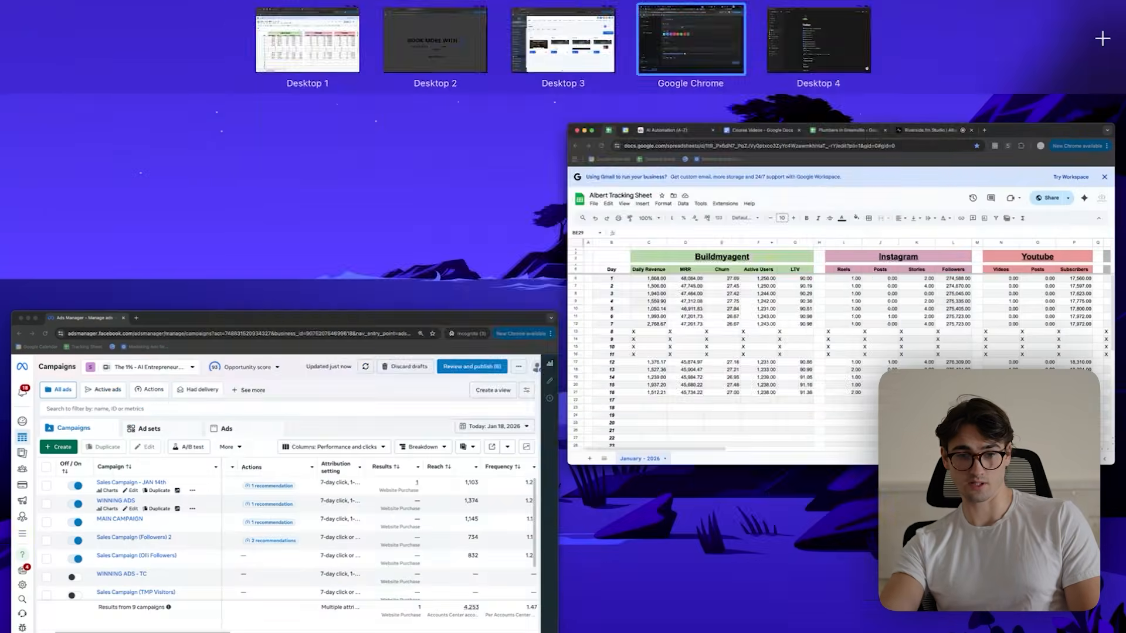
{"action": "left_click", "coordinate": [575, 48]}
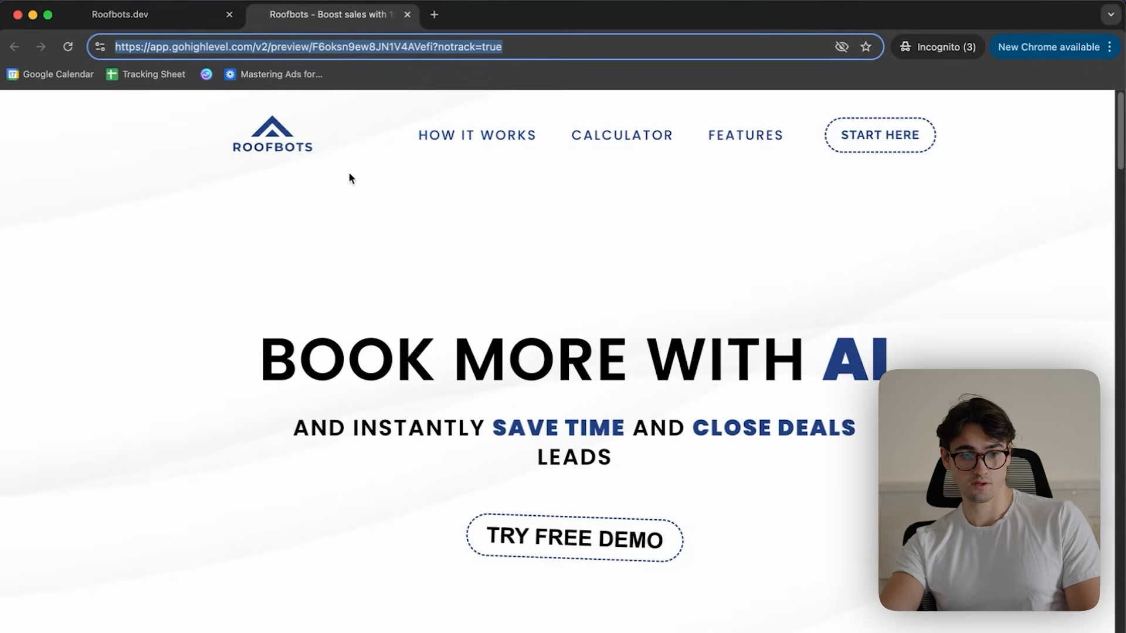
{"action": "left_click", "coordinate": [308, 195]}
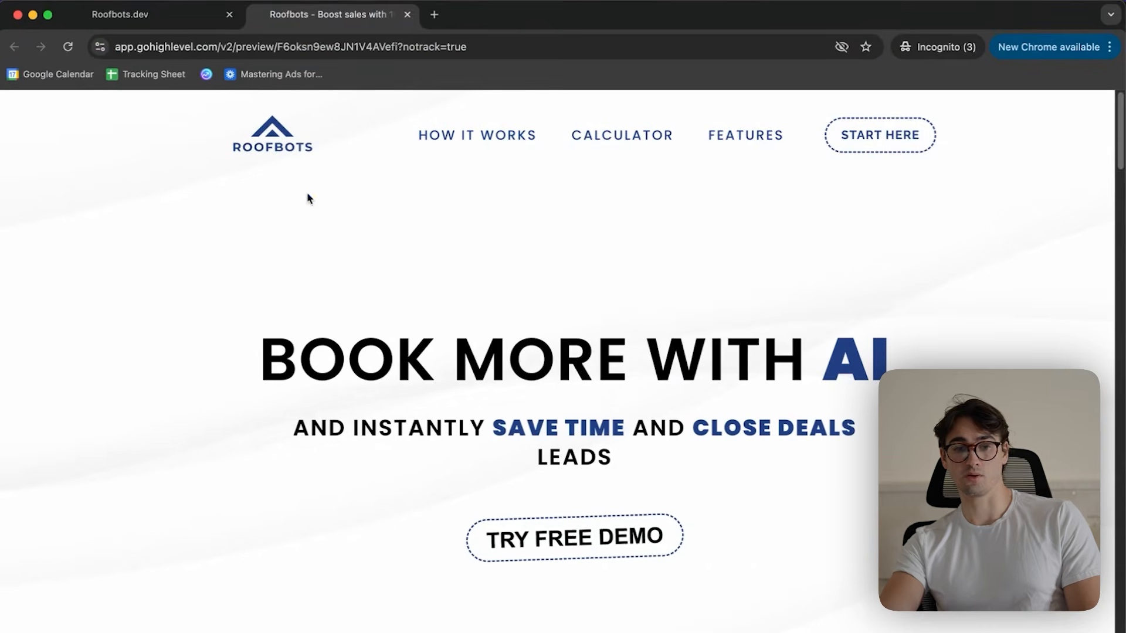
{"action": "right_click", "coordinate": [276, 134]}
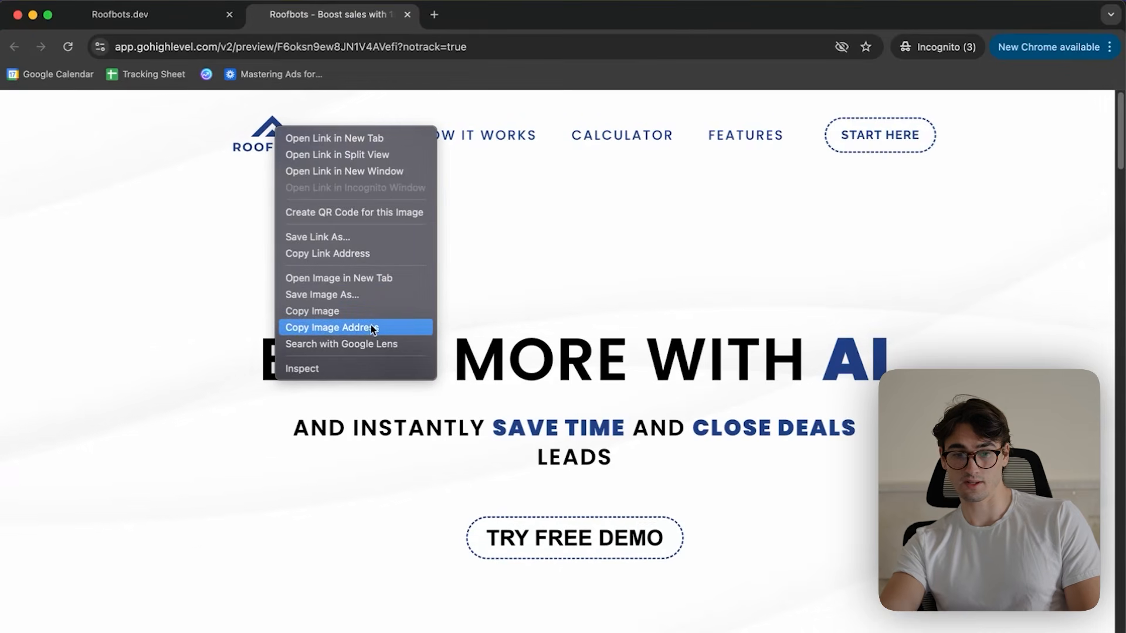
{"action": "left_click", "coordinate": [347, 326]}
{"action": "key", "text": "ctrl+Up"}
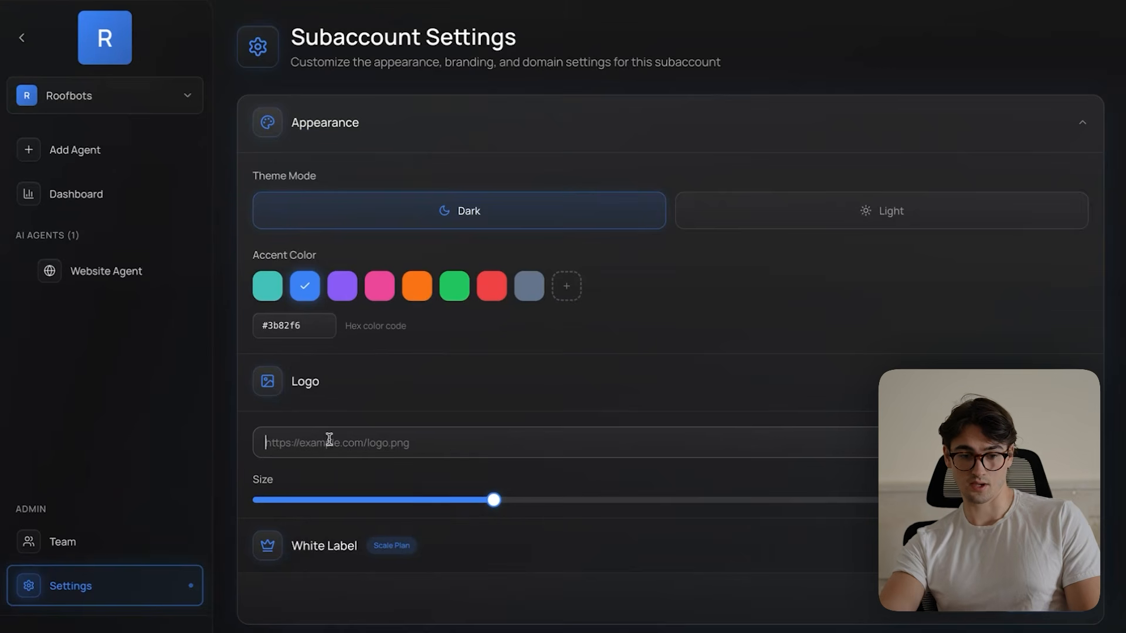
{"action": "key", "text": "super+v"}
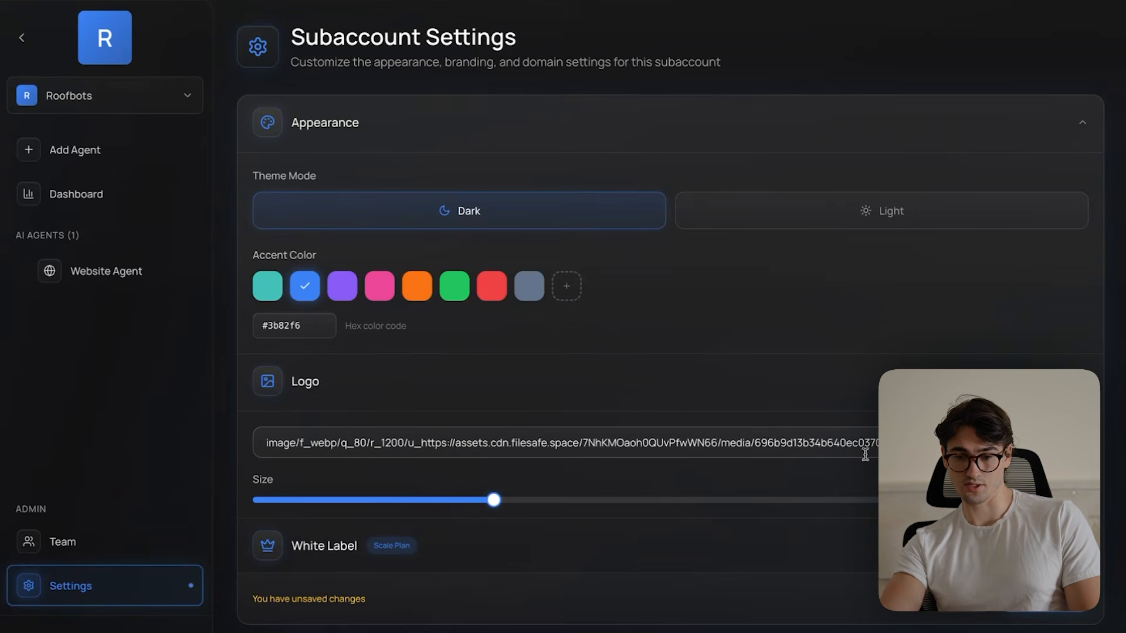
{"action": "left_click", "coordinate": [1045, 612]}
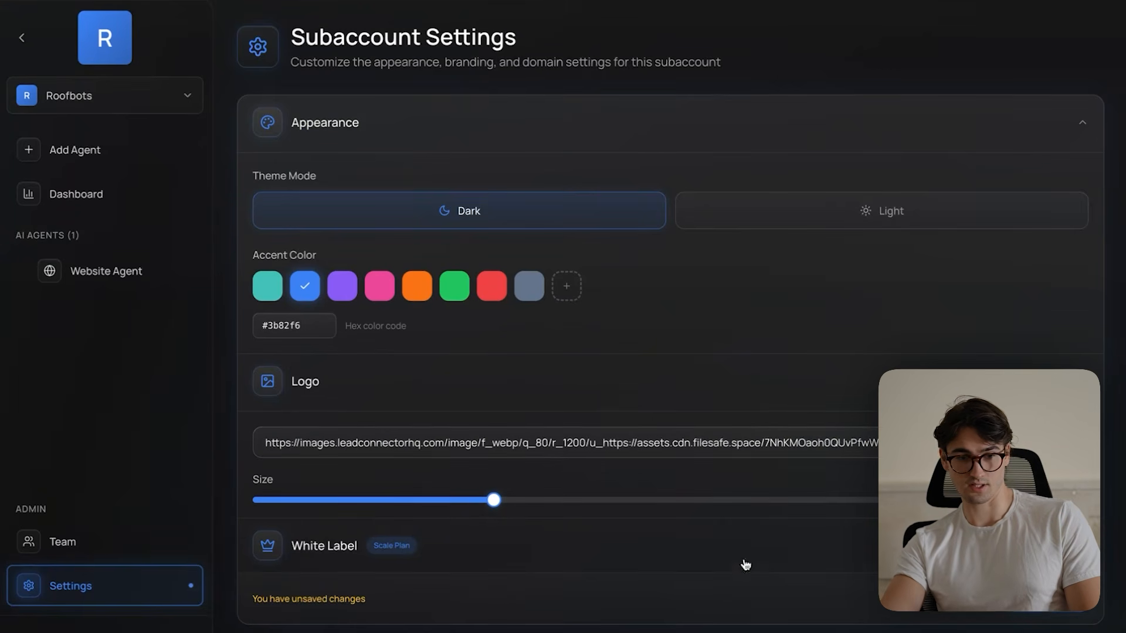
{"action": "left_click", "coordinate": [64, 51]}
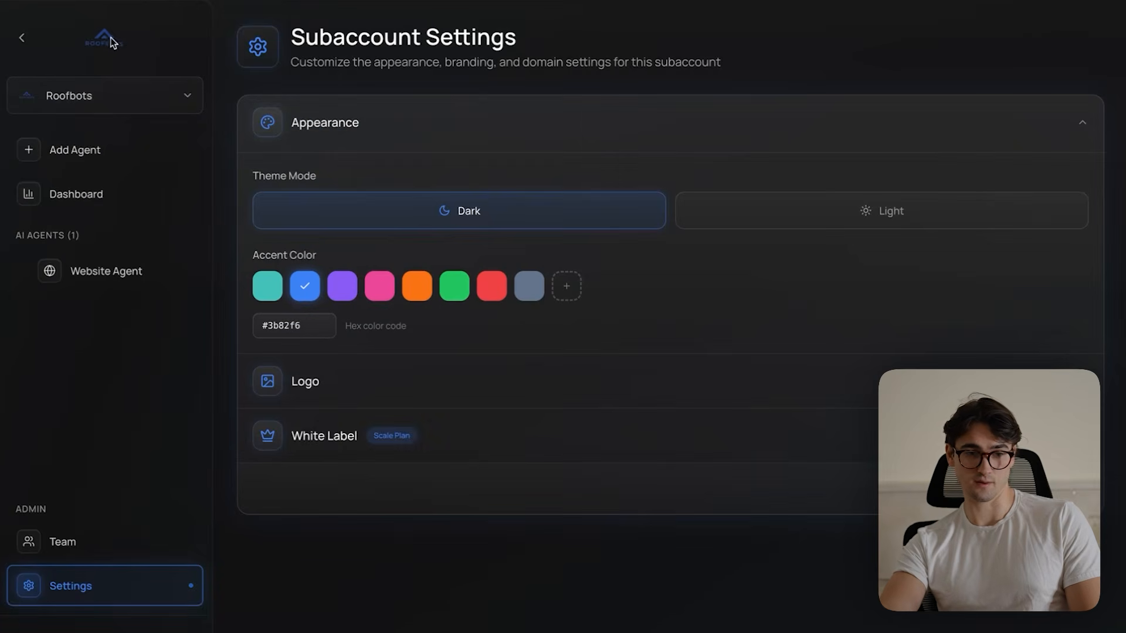
- Enlarge the logo in the Roofbots subaccount settings and save the changes
{"action": "left_click", "coordinate": [390, 385]}
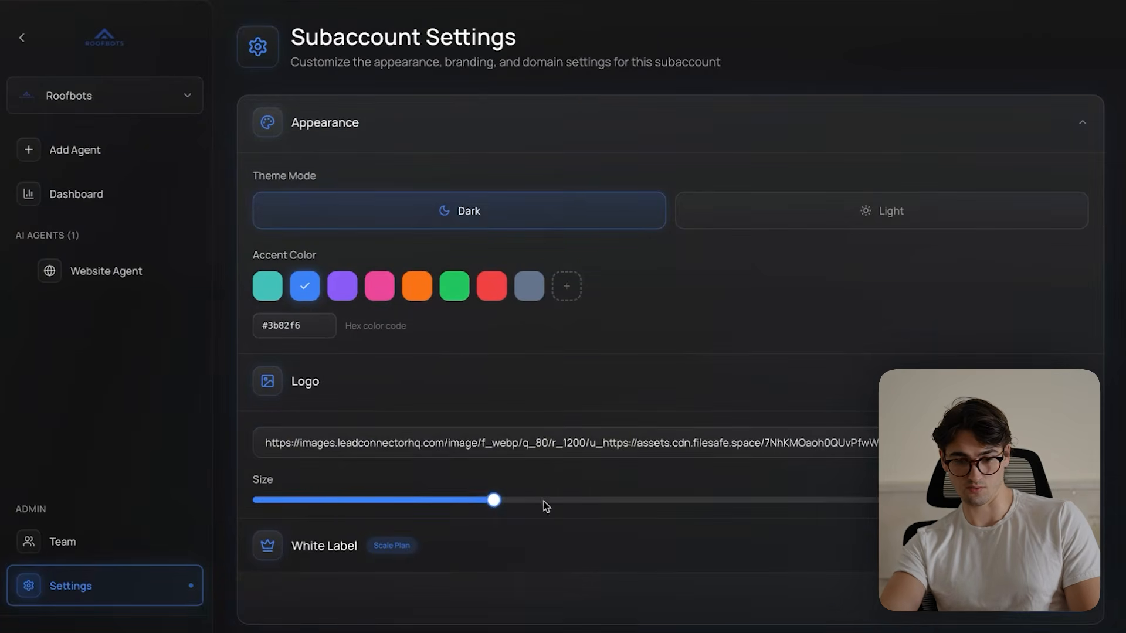
{"action": "left_click_drag", "start_coordinate": [520, 495], "coordinate": [636, 498]}
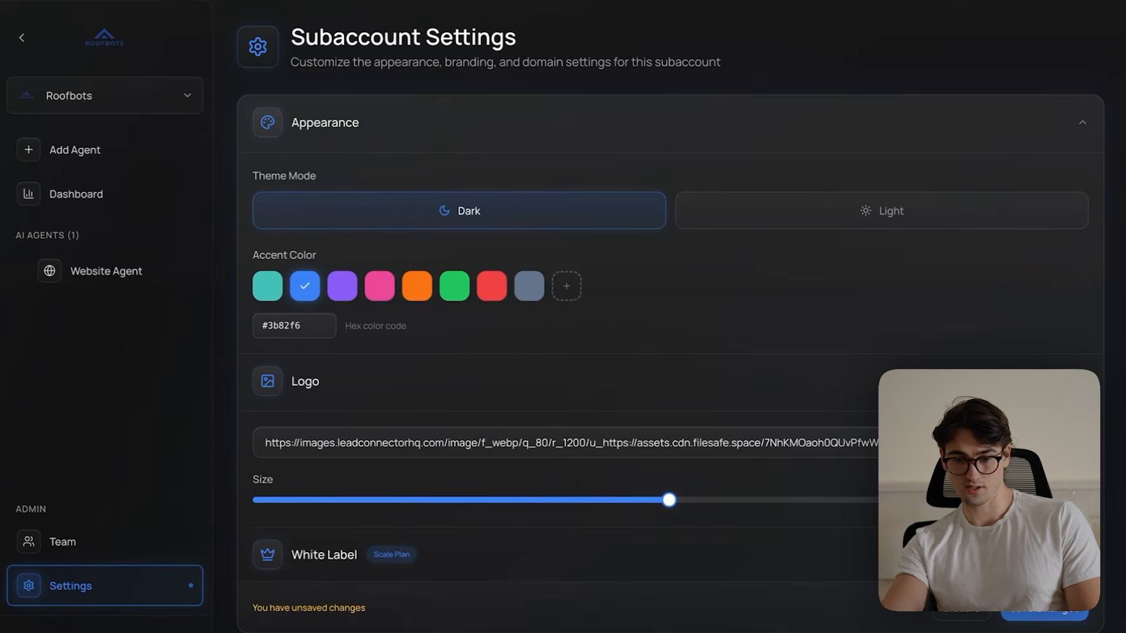
{"action": "left_click", "coordinate": [68, 45]}
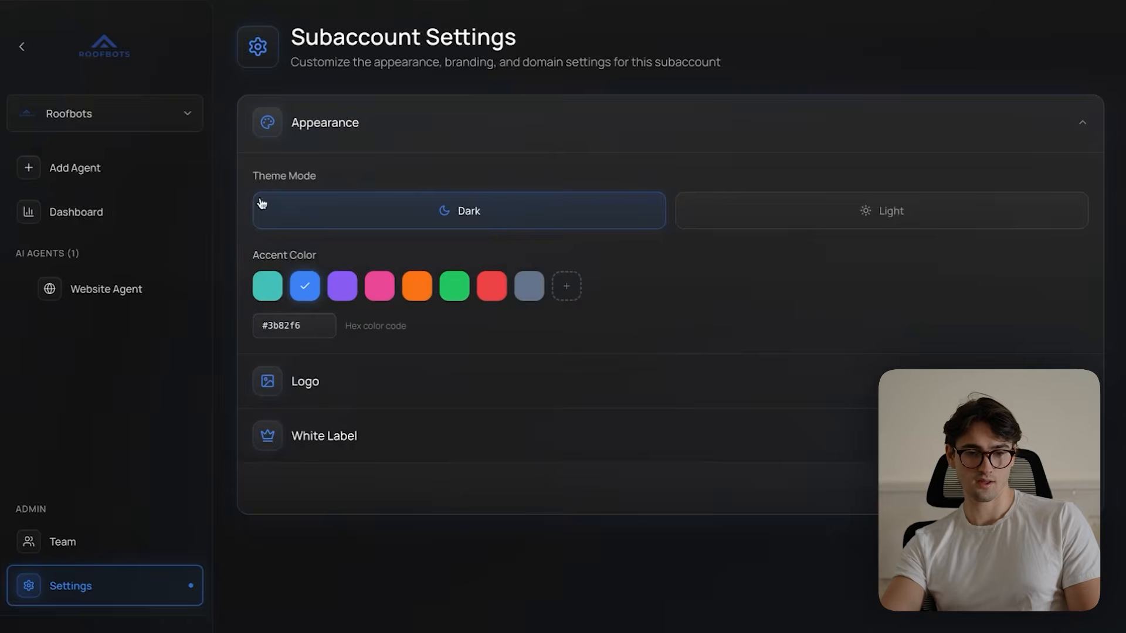
- Look over the White Label section of the subaccount settings
{"action": "left_click", "coordinate": [469, 449]}
{"action": "left_click", "coordinate": [475, 439]}
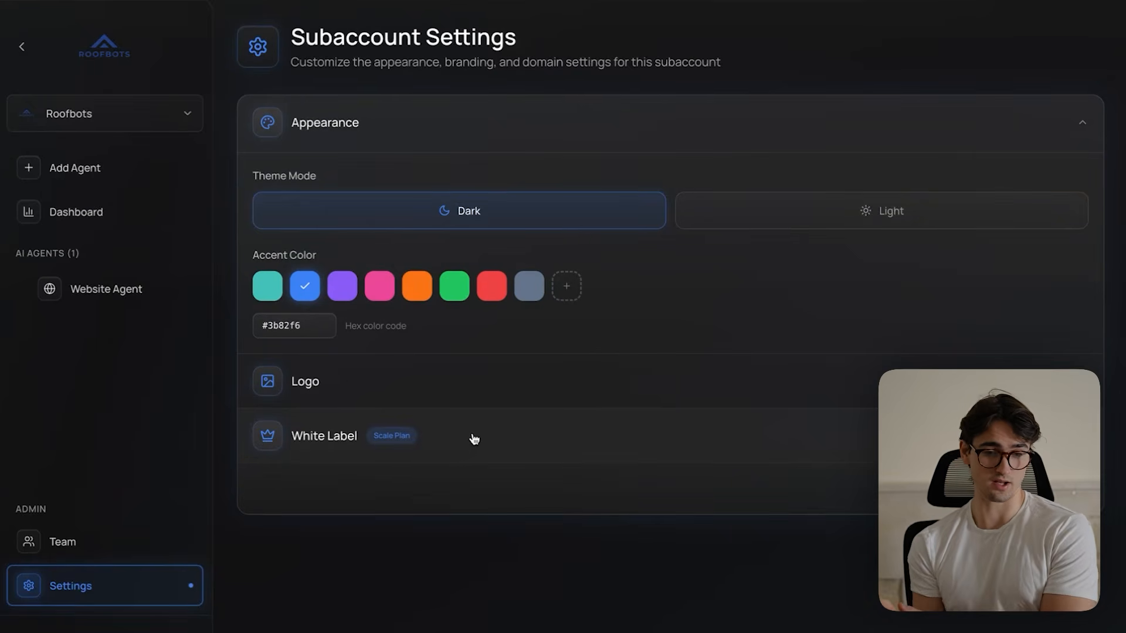
{"action": "left_click", "coordinate": [108, 525]}
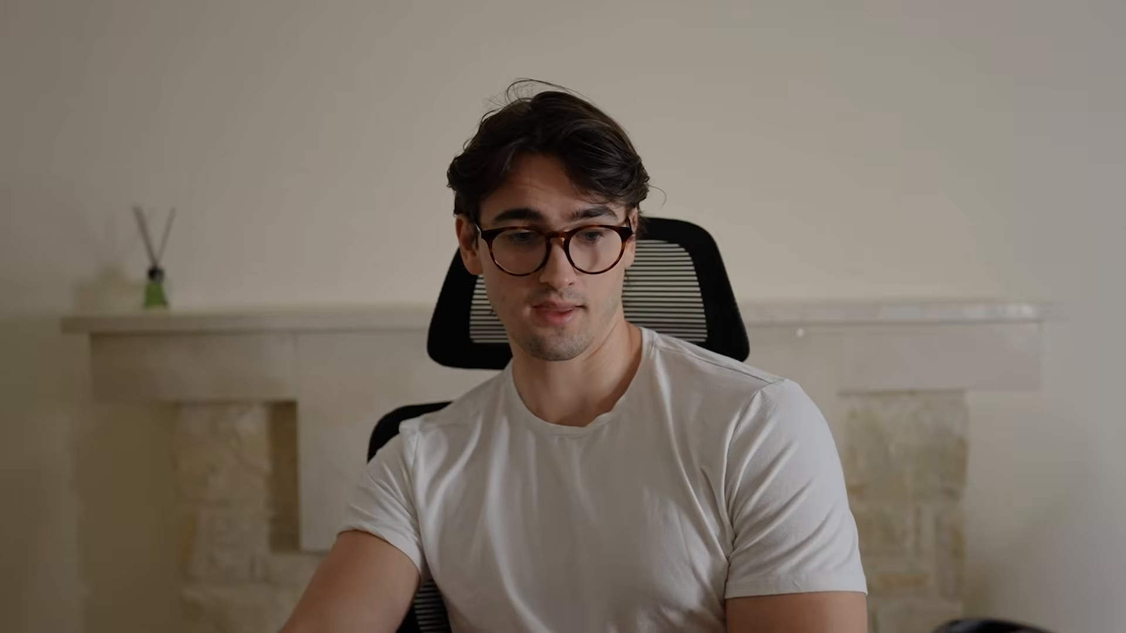
- Open the Website Agent's configuration and take a screen capture of the blue "AI" heading in the Roofbots website preview
{"action": "left_click", "coordinate": [124, 288]}
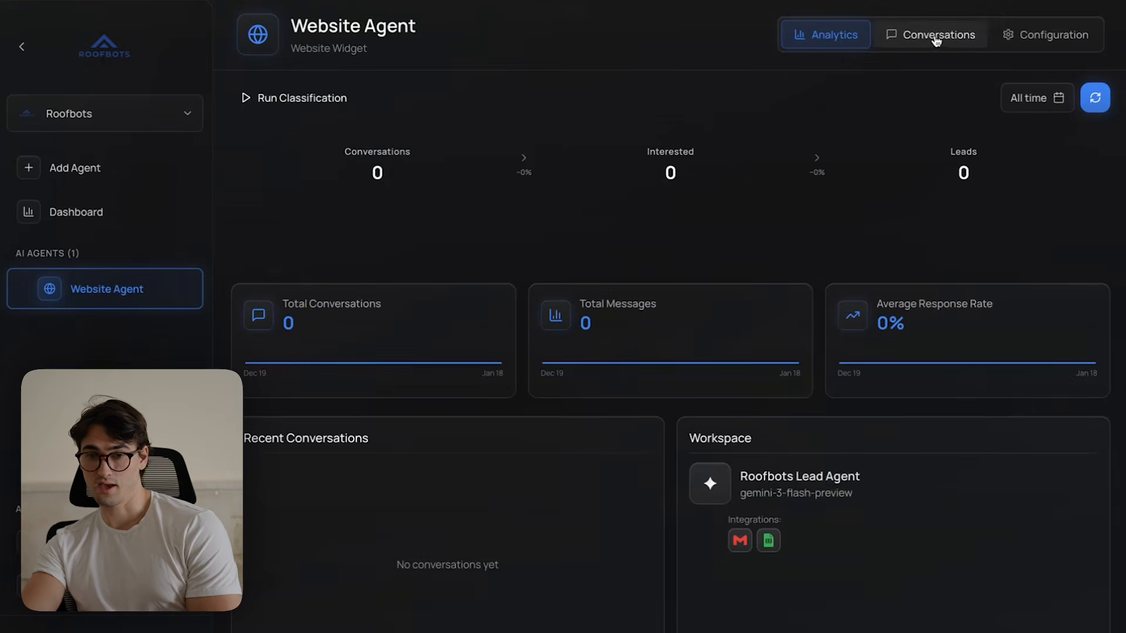
{"action": "left_click", "coordinate": [1051, 36]}
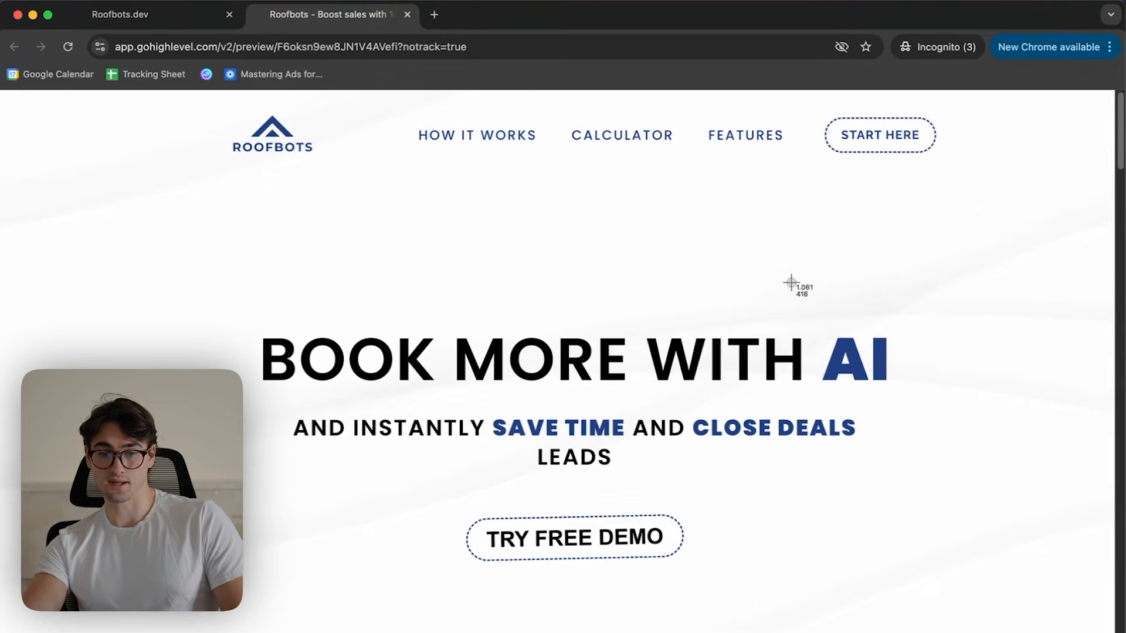
{"action": "left_click_drag", "start_coordinate": [791, 282], "coordinate": [948, 415]}
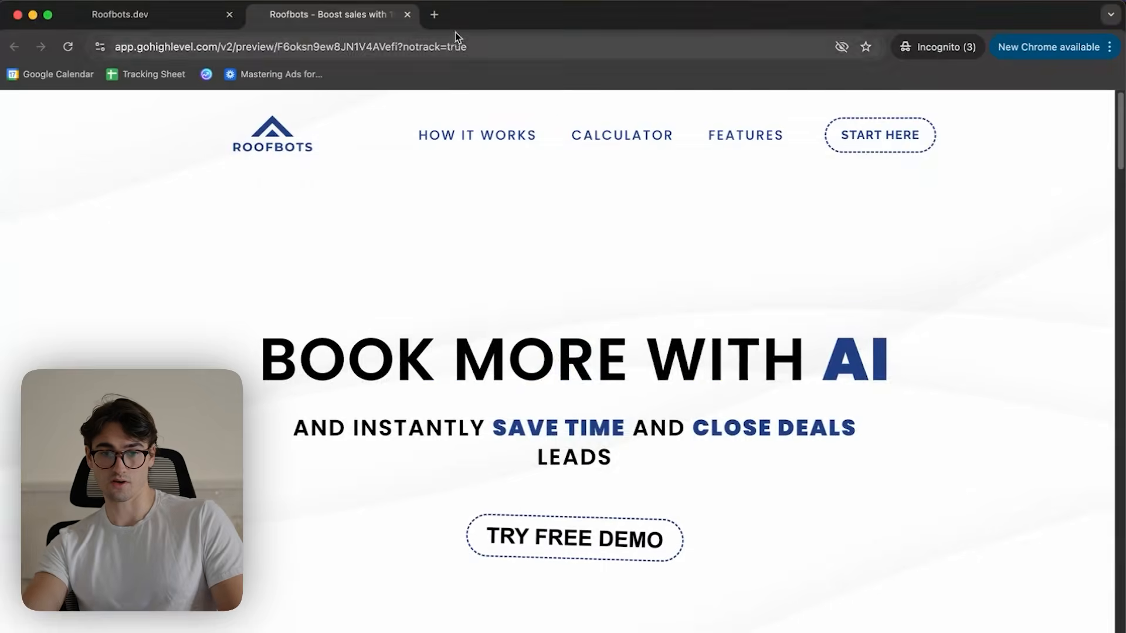
- Search the web for a hex-from-picture tool and paste the captured image into it to get the blue's color code
{"action": "left_click", "coordinate": [434, 14]}
{"action": "type", "text": "hexi fr"}
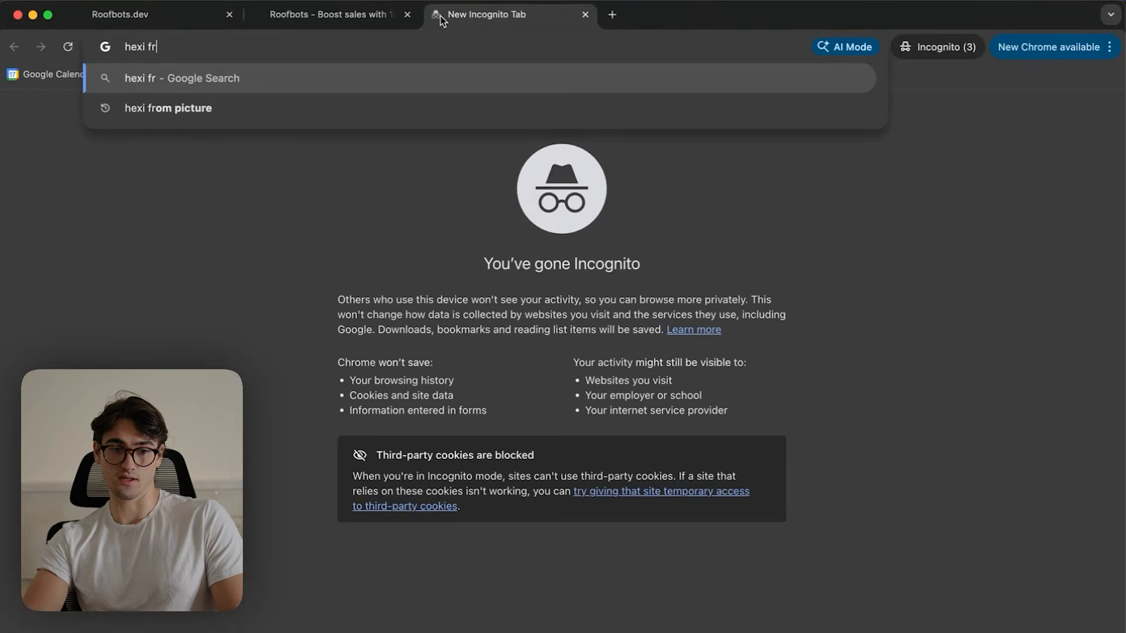
{"action": "key", "text": "Down"}
{"action": "key", "text": "Return"}
{"action": "left_click", "coordinate": [317, 300]}
{"action": "key", "text": "super+v"}
{"action": "scroll", "coordinate": [810, 446], "scroll_direction": "down", "scroll_amount": 2}
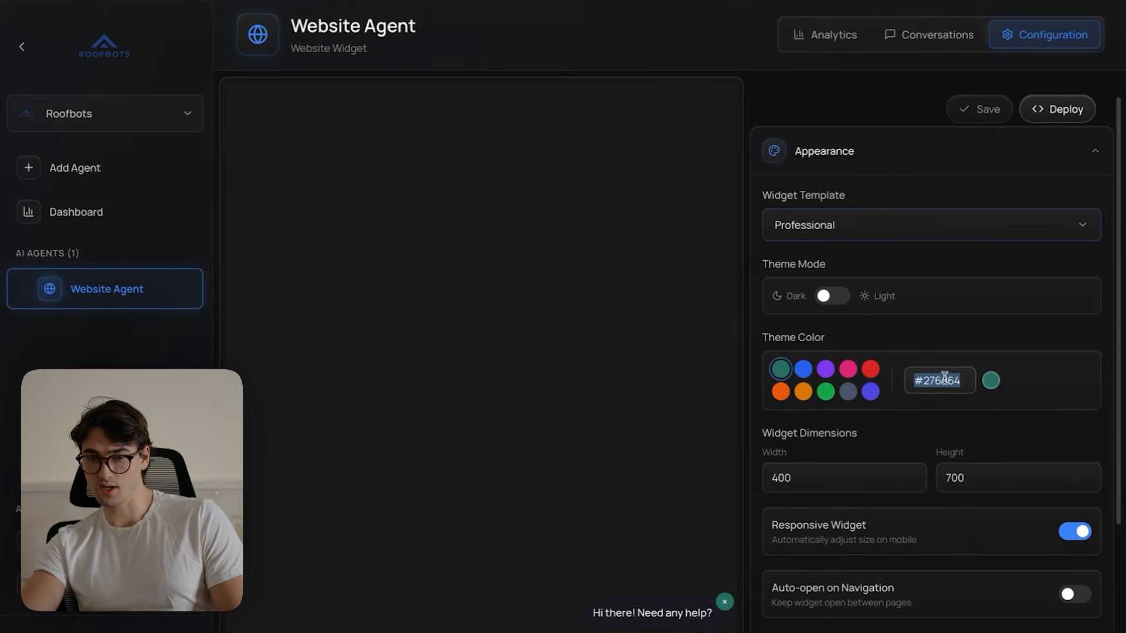
- Set the widget's theme color to #224083 and its theme mode to Light, saving the settings
{"action": "type", "text": "#224083"}
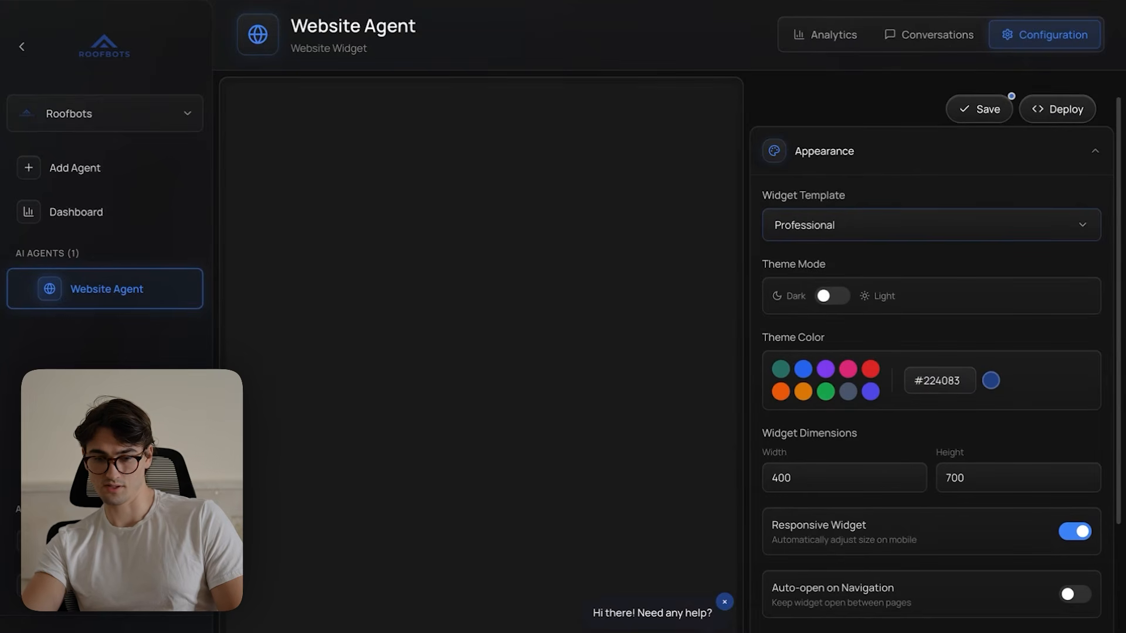
{"action": "left_click", "coordinate": [978, 107]}
{"action": "scroll", "coordinate": [996, 463], "scroll_direction": "down", "scroll_amount": 1}
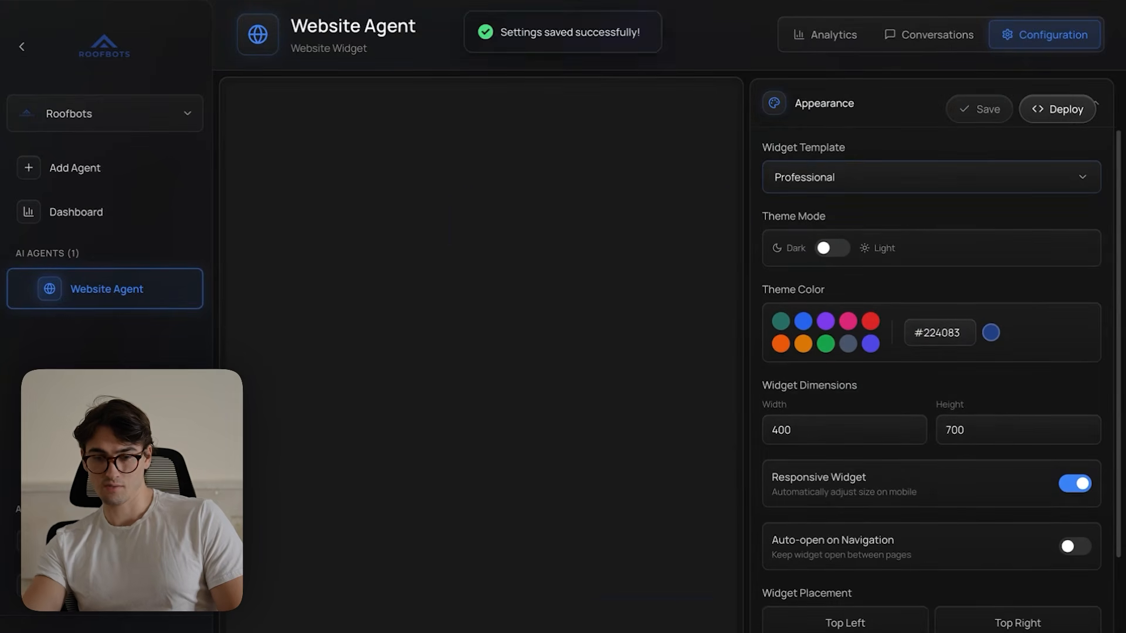
{"action": "left_click", "coordinate": [827, 258]}
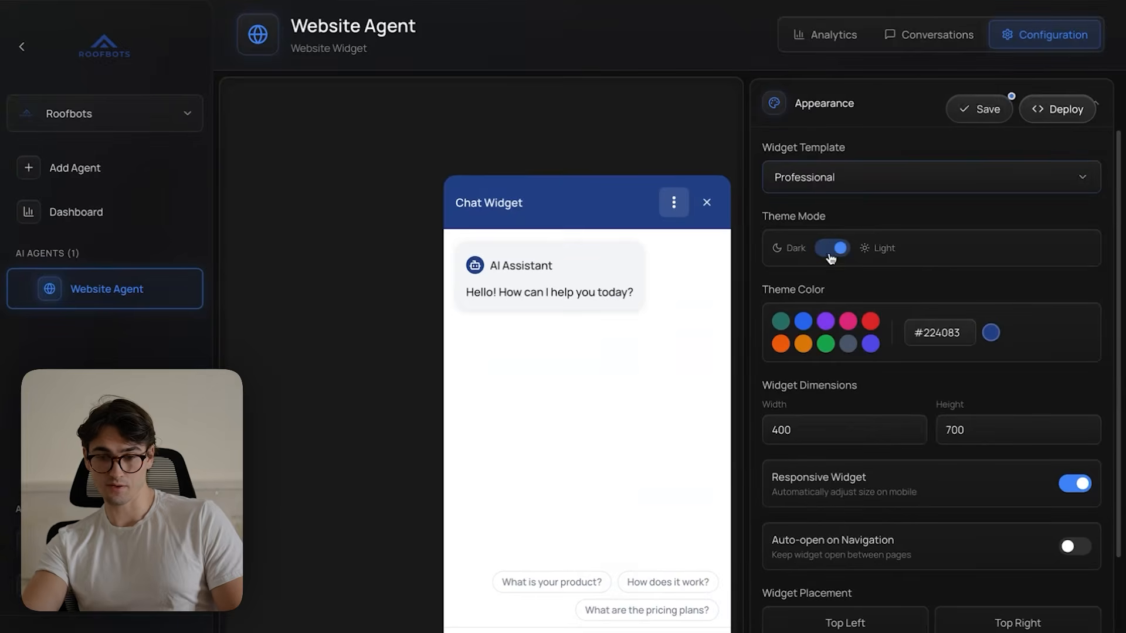
{"action": "left_click", "coordinate": [959, 117]}
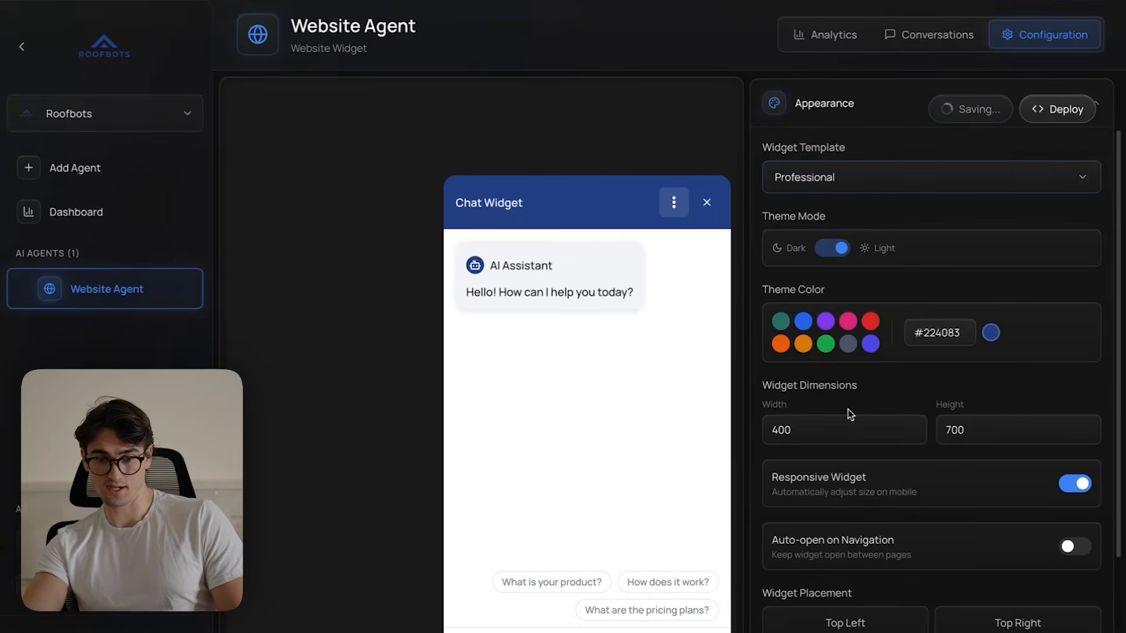
- Set the minimized widget size to 80px and the welcome message to "Chat with our AI agent. It know's everything about our AI services ⬇️"
{"action": "scroll", "coordinate": [962, 504], "scroll_direction": "down", "scroll_amount": 4}
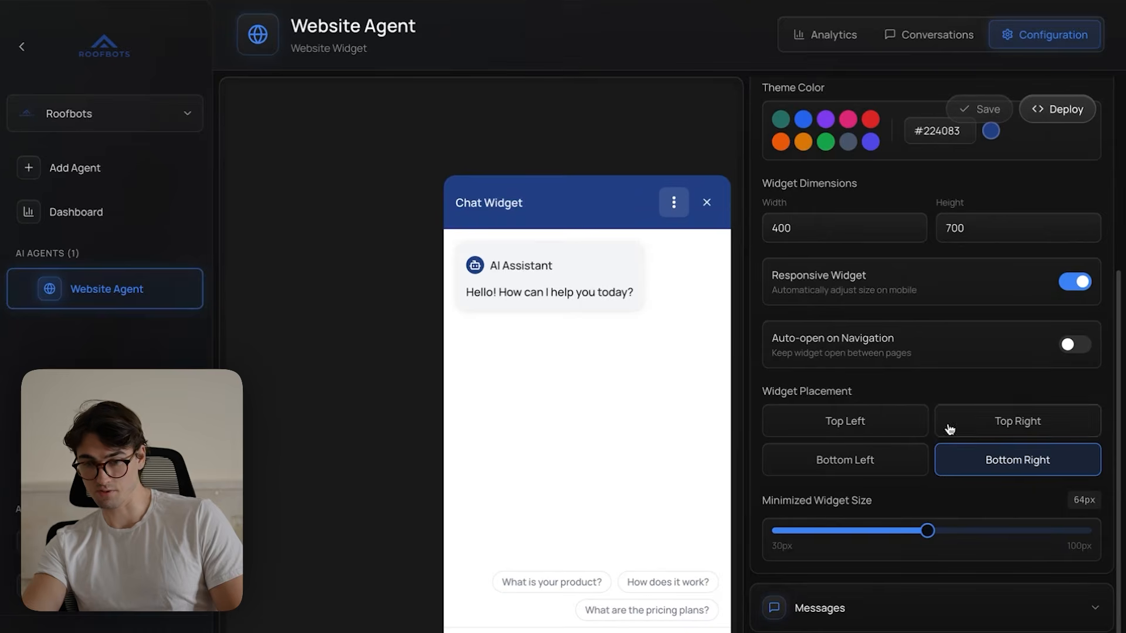
{"action": "left_click_drag", "start_coordinate": [933, 534], "coordinate": [982, 533]}
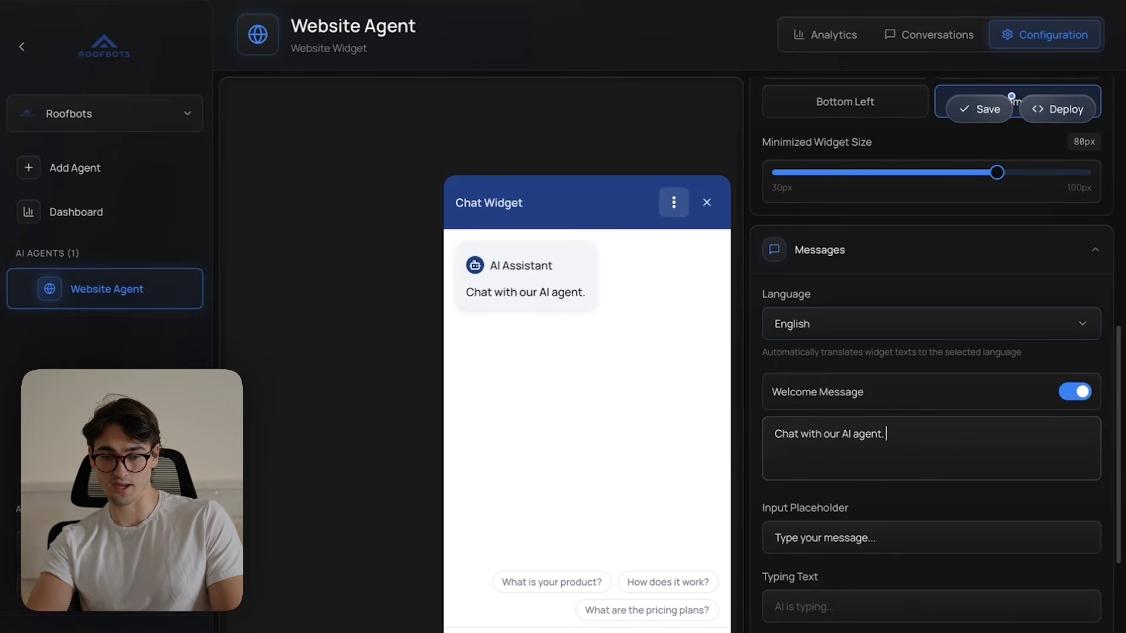
{"action": "type", "text": "know's w"}
{"action": "type", "text": "verything about our AI services ⬇️"}
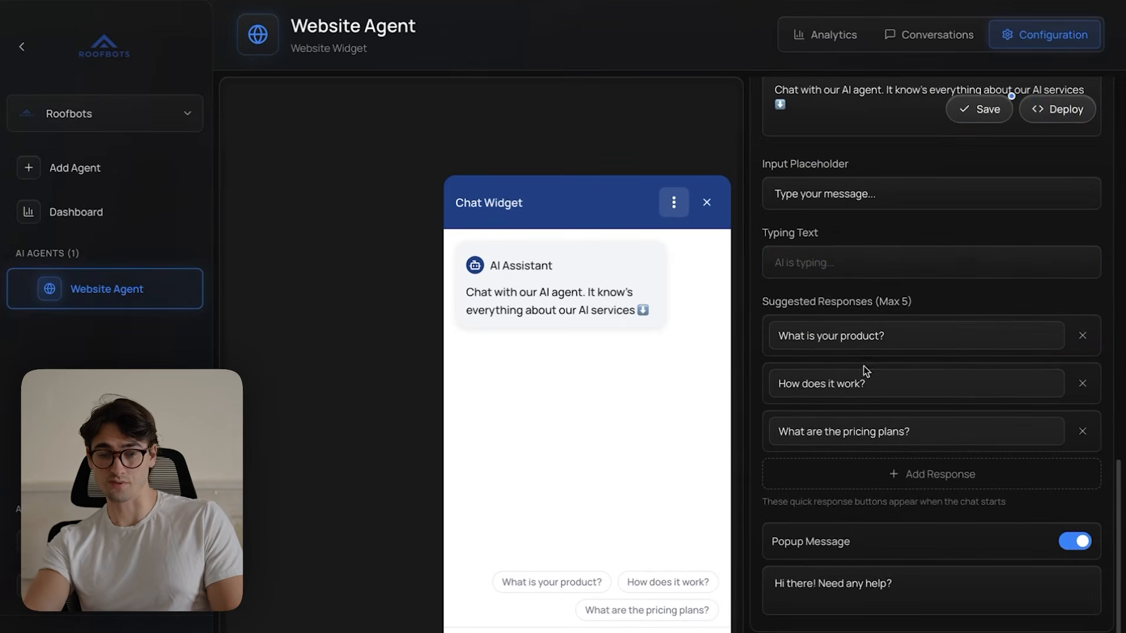
- Replace the first two suggested responses with "What AI services do you offer?" and "Are your services secure?"
{"action": "triple_click", "coordinate": [881, 340]}
{"action": "type", "text": "What AI services d"}
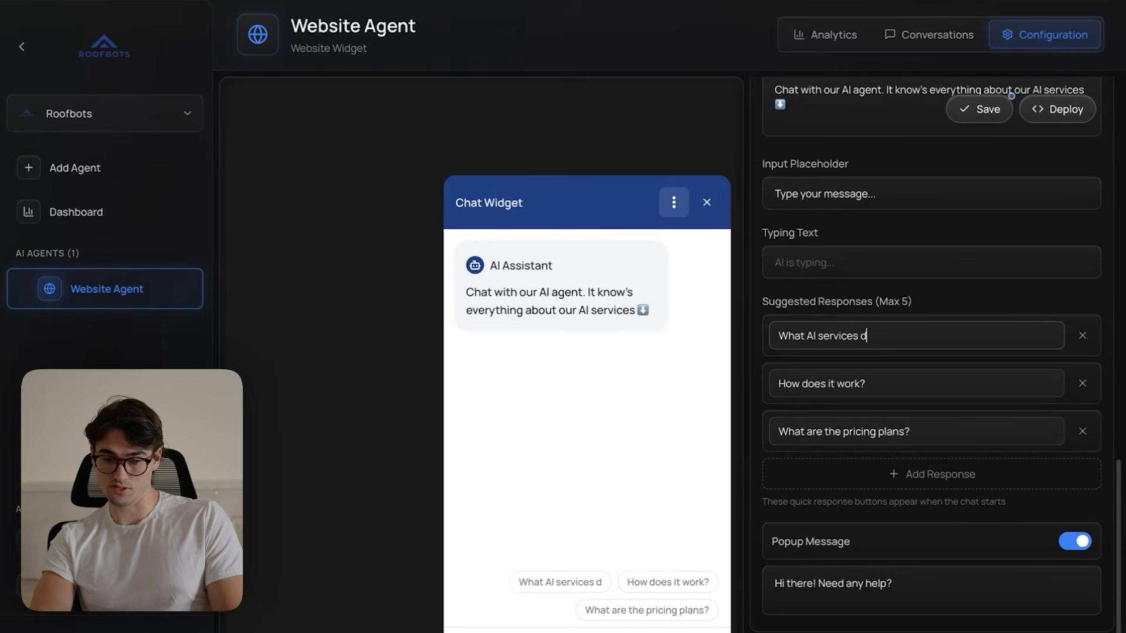
{"action": "type", "text": "o you offer?"}
{"action": "key", "text": "Tab"}
{"action": "type", "text": "Are you"}
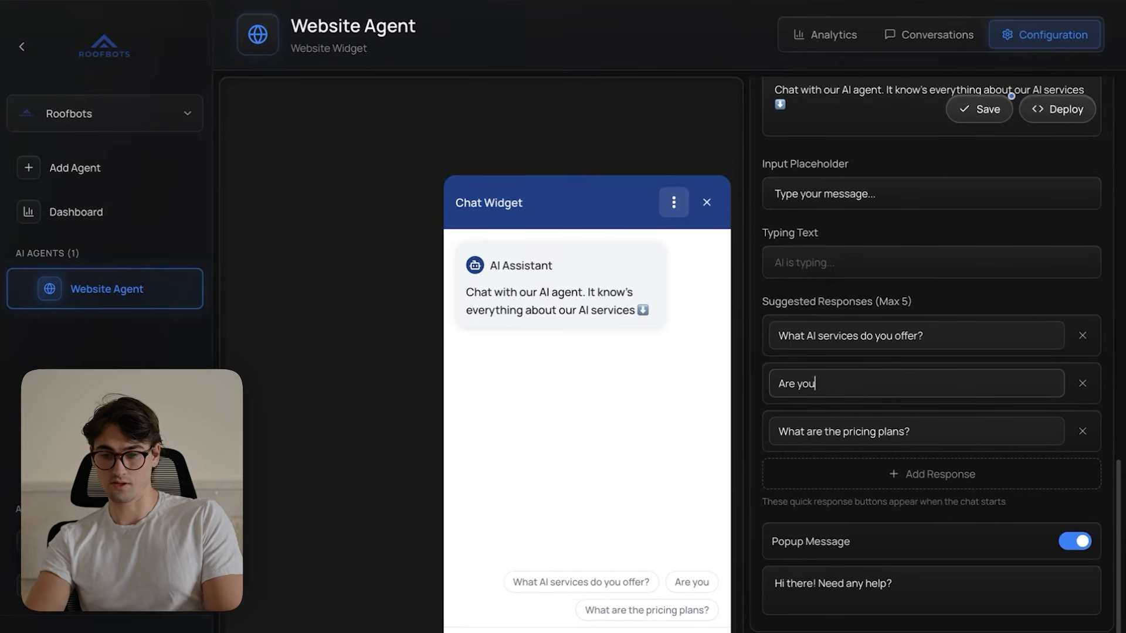
{"action": "type", "text": "r services secure?"}
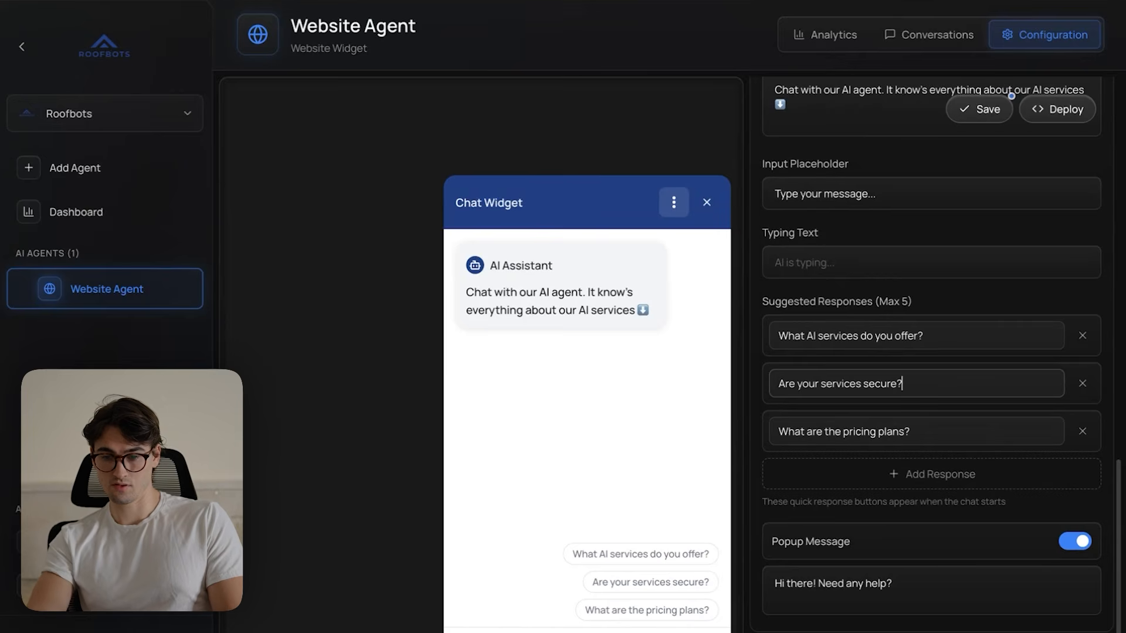
- Replace the third suggested response with "Do you offer self hosted agents?"
{"action": "key", "text": "ctrl+a"}
{"action": "type", "text": "Do you offer self hosting"}
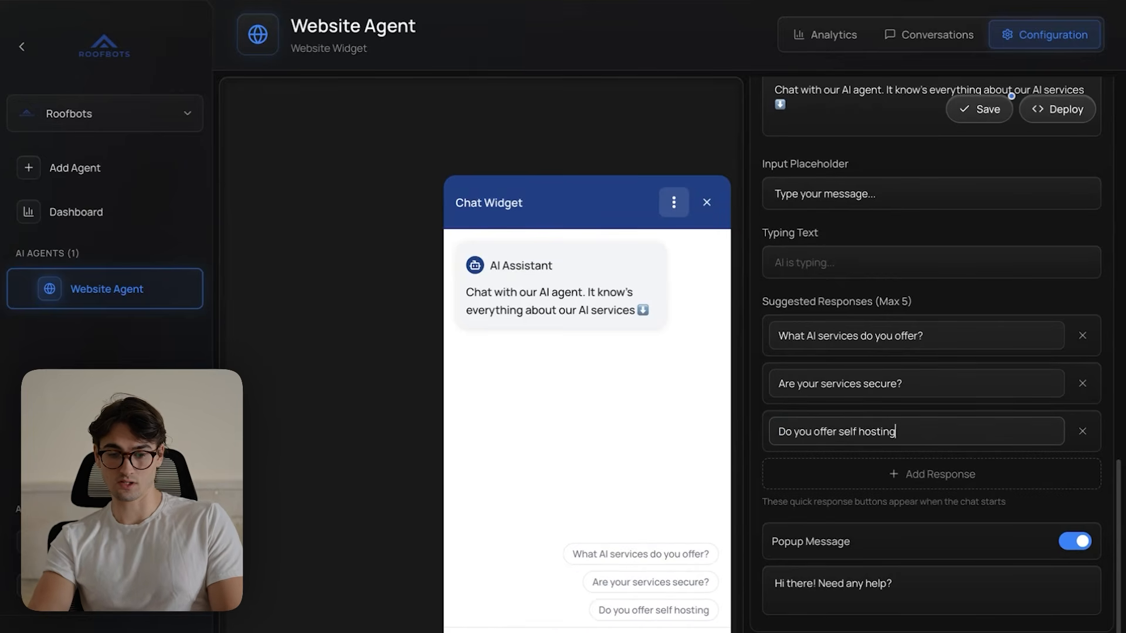
{"action": "key", "text": "BackSpace"}
{"action": "key", "text": "BackSpace"}
{"action": "key", "text": "BackSpace"}
{"action": "type", "text": "ed agents?"}
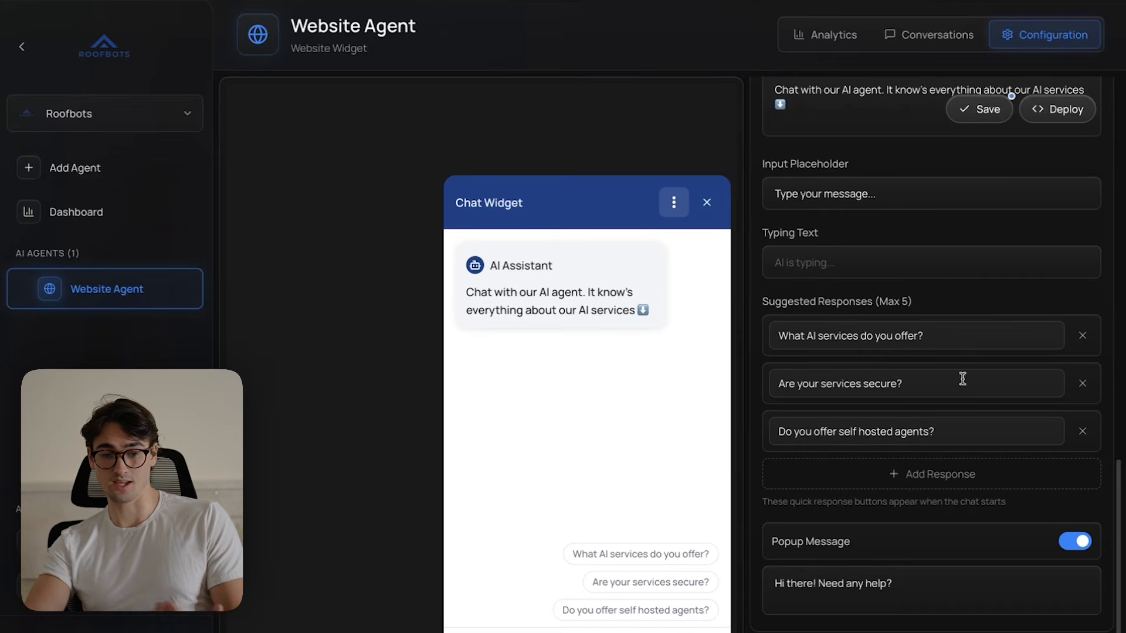
- Copy the welcome message from the widget preview and use it as the popup message text
{"action": "scroll", "coordinate": [980, 477], "scroll_direction": "down", "scroll_amount": 1}
{"action": "left_click", "coordinate": [706, 141]}
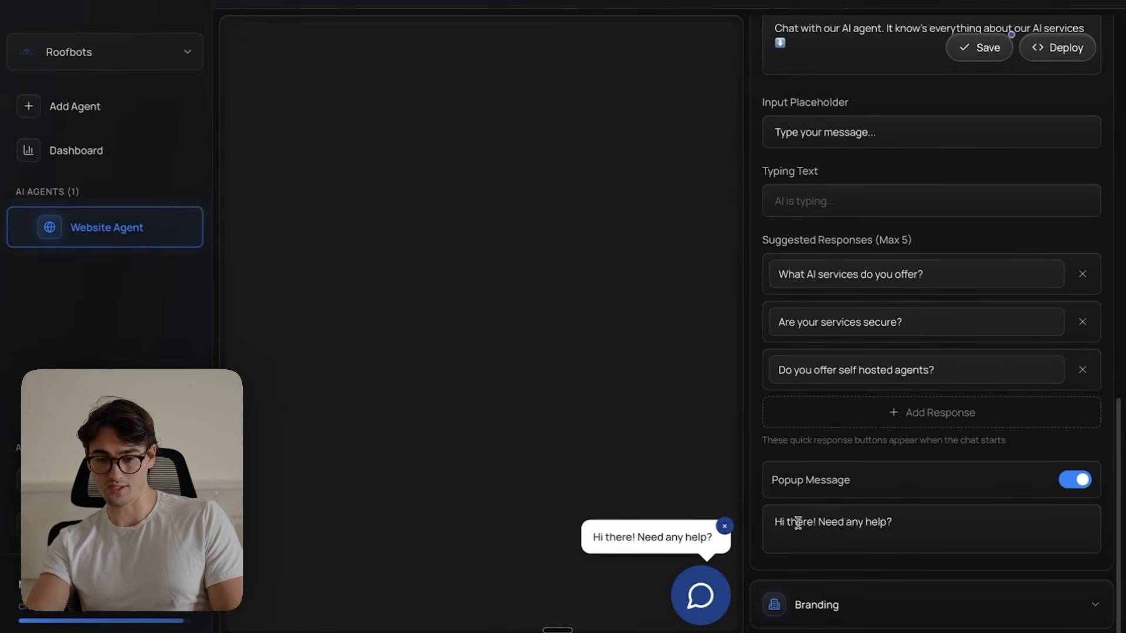
{"action": "triple_click", "coordinate": [970, 524]}
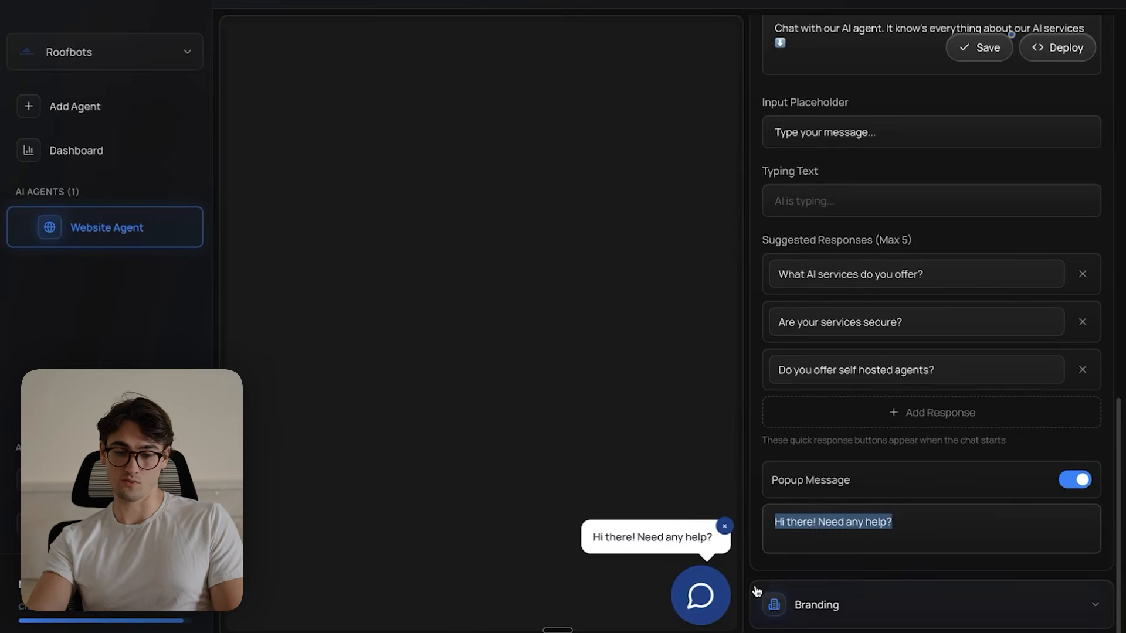
{"action": "left_click", "coordinate": [699, 596]}
{"action": "left_click_drag", "start_coordinate": [649, 250], "coordinate": [491, 223]}
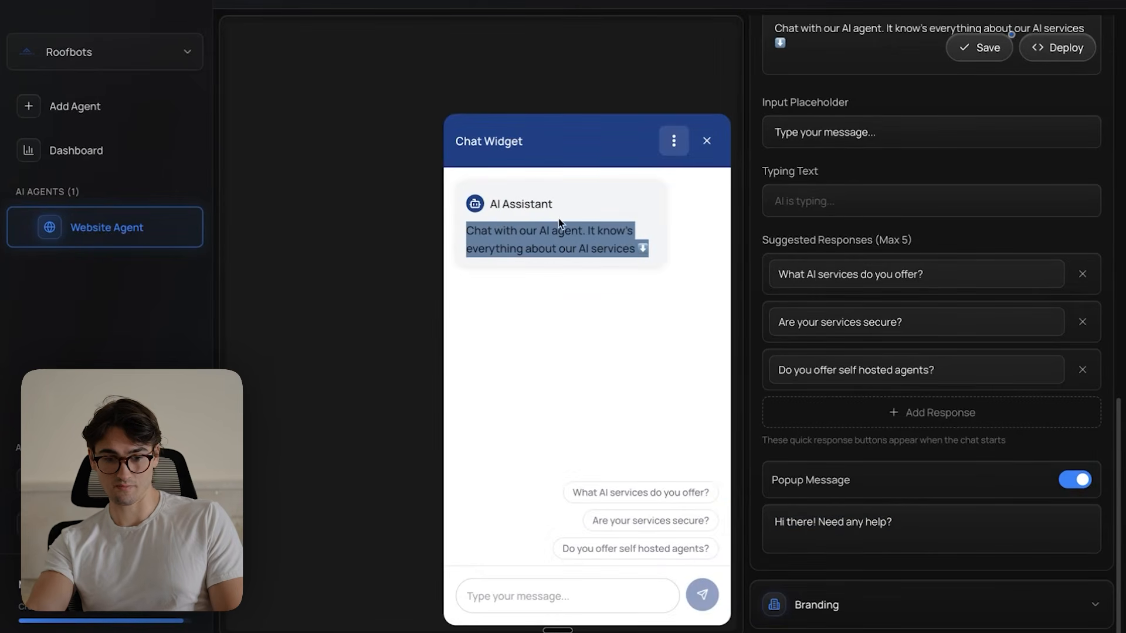
{"action": "left_click", "coordinate": [707, 141]}
{"action": "triple_click", "coordinate": [854, 521]}
{"action": "type", "text": "Chat with our AI agent. It know's everything about our AI services ⬇️"}
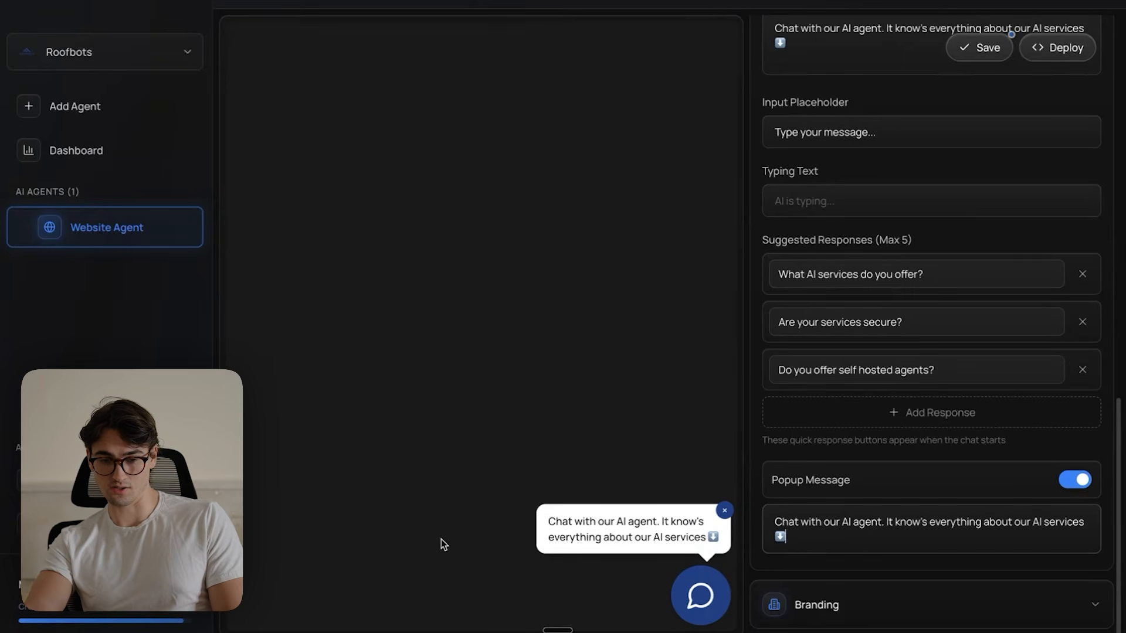
- Set both the widget title and the AI assistant name to "AI Agent" in the branding settings, checking the preview's chat options
{"action": "left_click", "coordinate": [835, 610]}
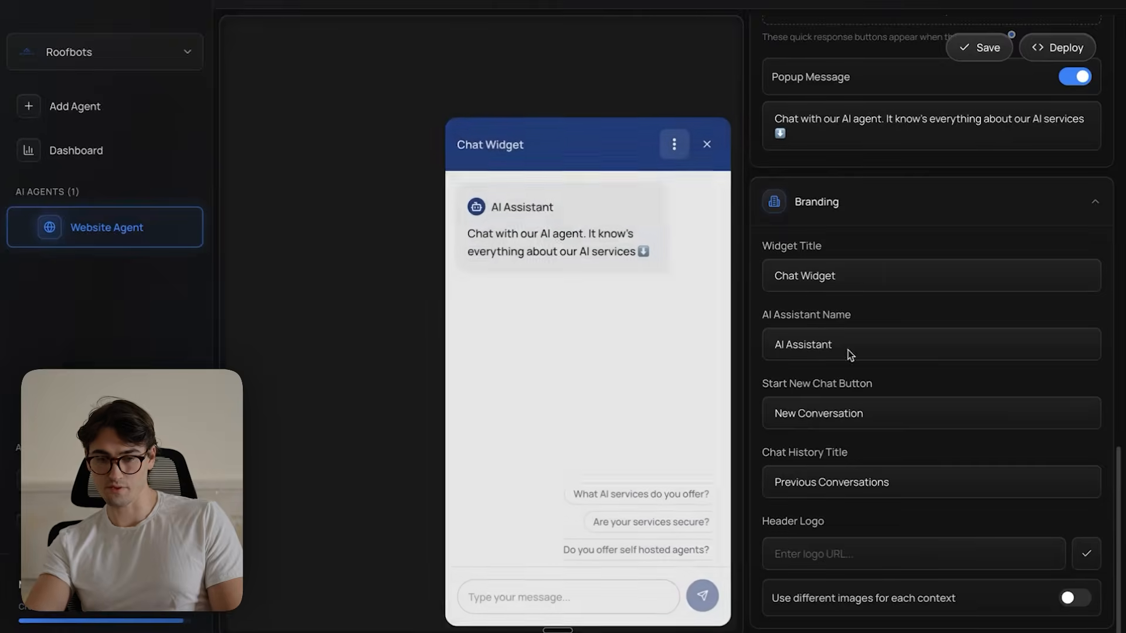
{"action": "triple_click", "coordinate": [856, 273]}
{"action": "type", "text": "AI Agent"}
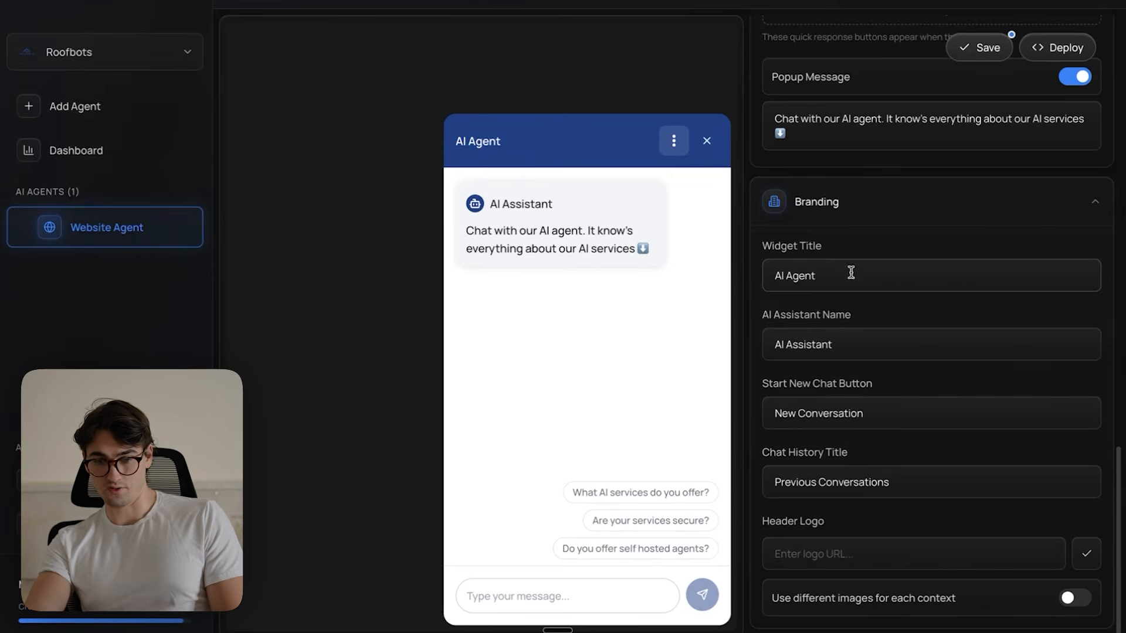
{"action": "triple_click", "coordinate": [850, 350]}
{"action": "type", "text": "AI Agent"}
{"action": "left_click", "coordinate": [673, 141]}
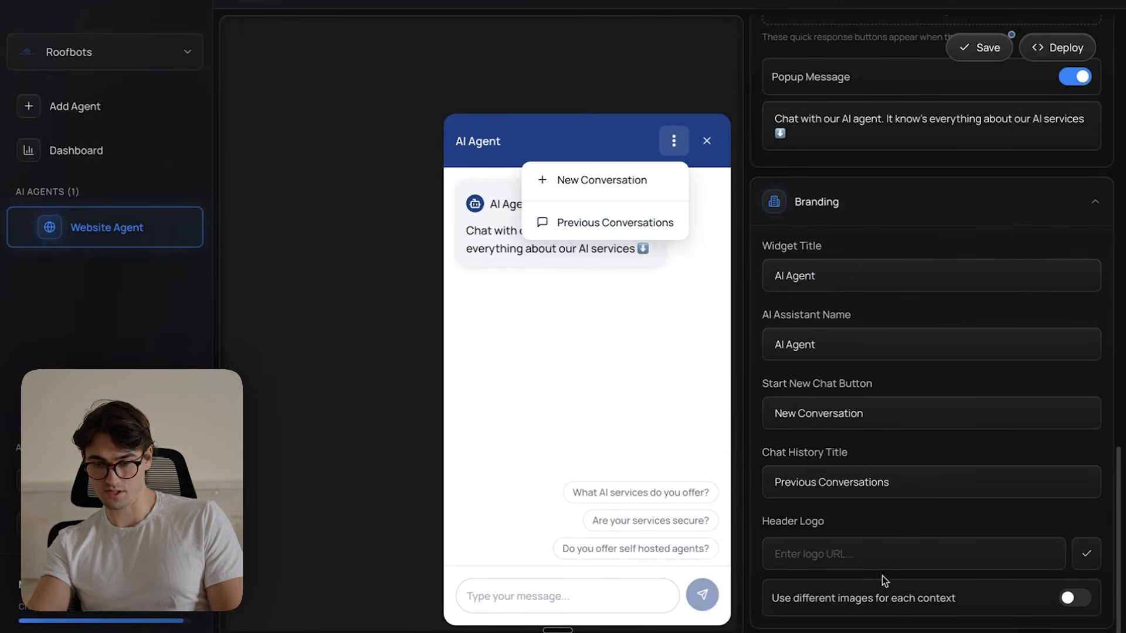
{"action": "left_click", "coordinate": [708, 142]}
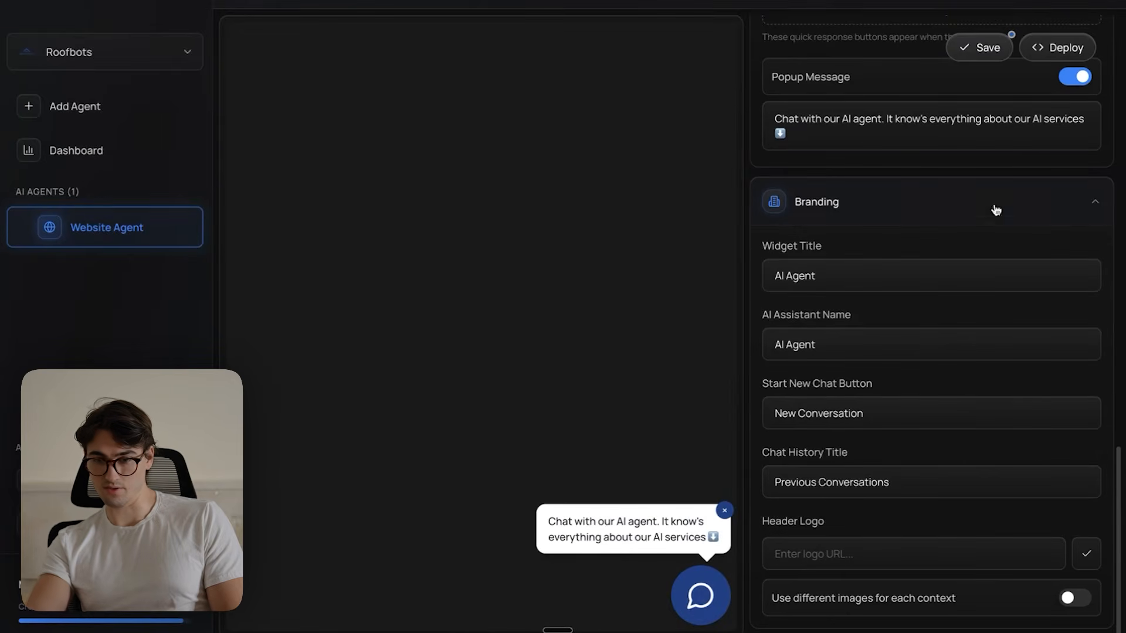
- Save the widget settings and bring up the embed code for deploying the widget on a website
{"action": "left_click", "coordinate": [980, 48]}
{"action": "scroll", "coordinate": [961, 293], "scroll_direction": "up", "scroll_amount": 10}
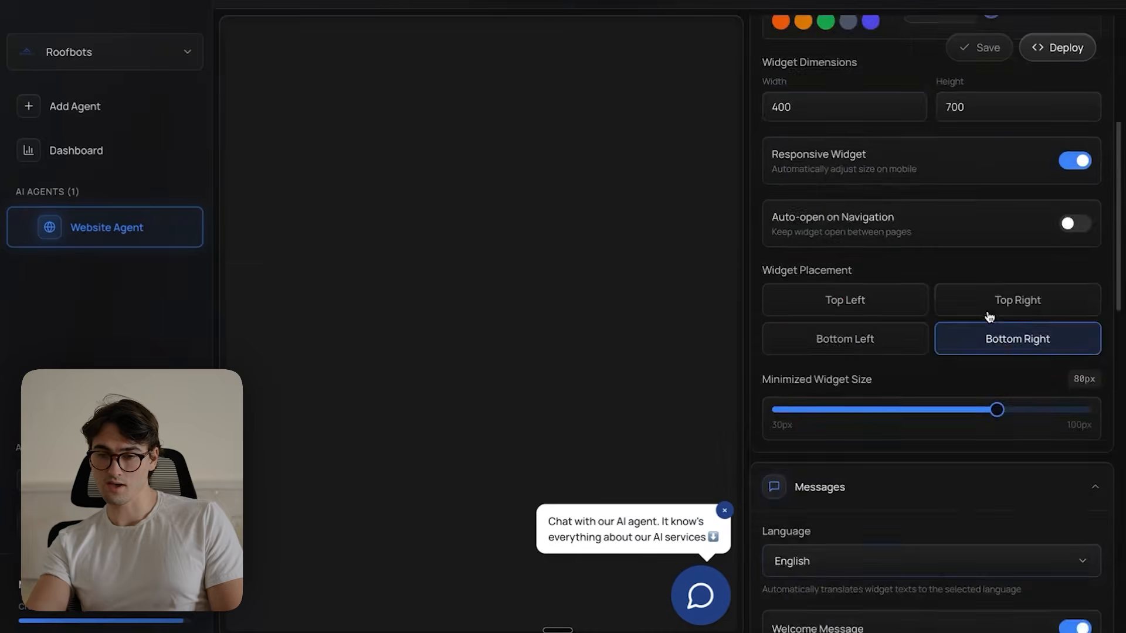
{"action": "scroll", "coordinate": [984, 308], "scroll_direction": "down", "scroll_amount": 10}
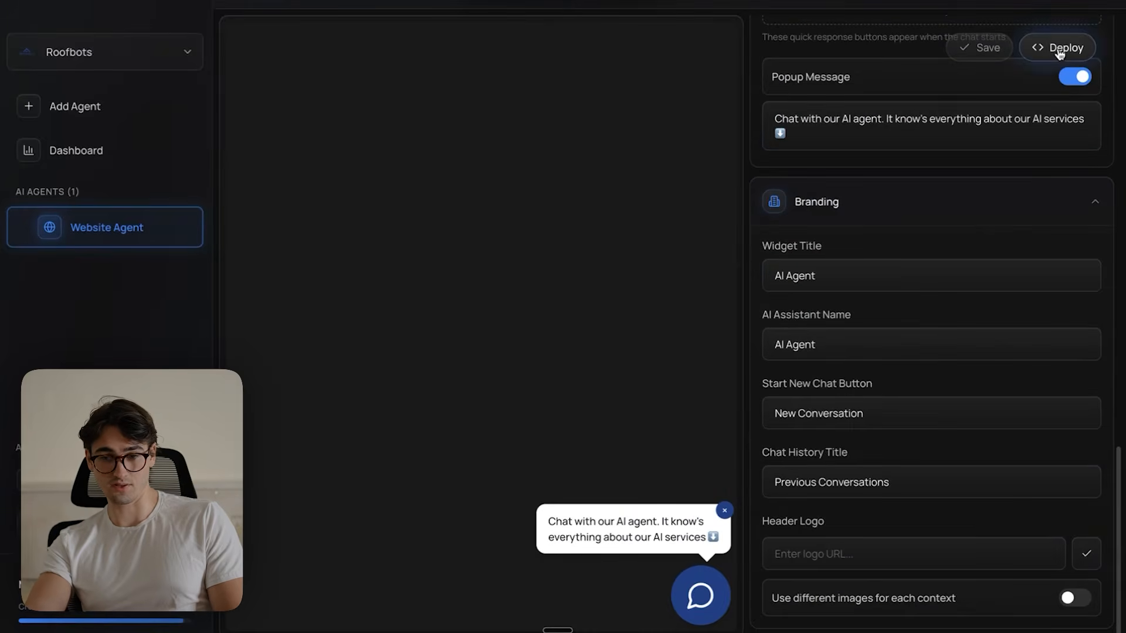
{"action": "left_click", "coordinate": [1058, 49]}
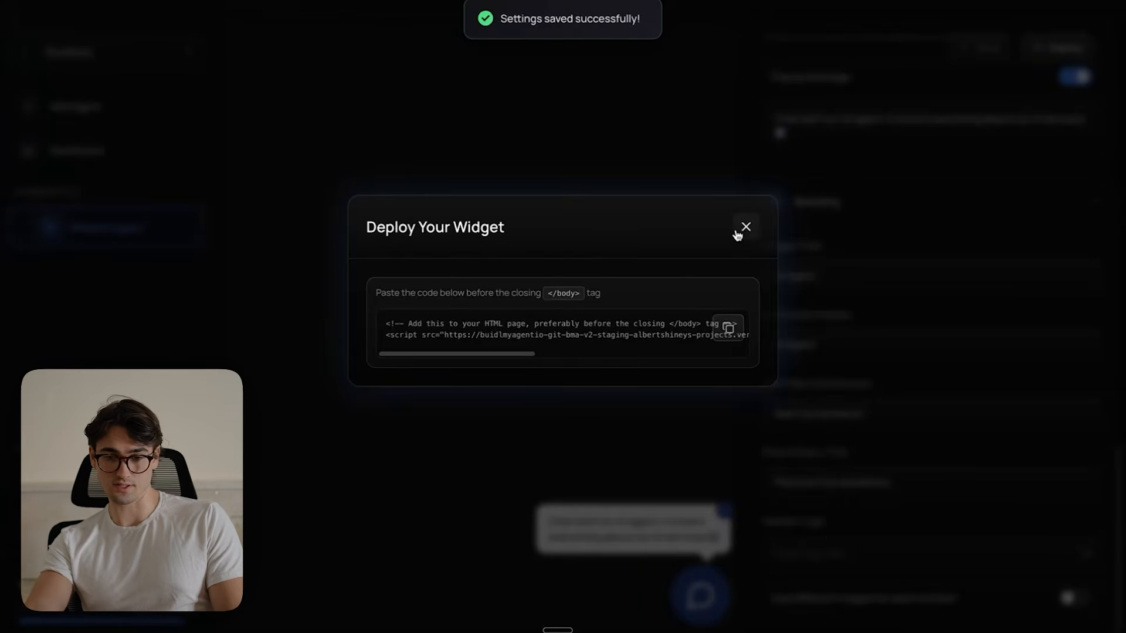
{"action": "left_click", "coordinate": [744, 228]}
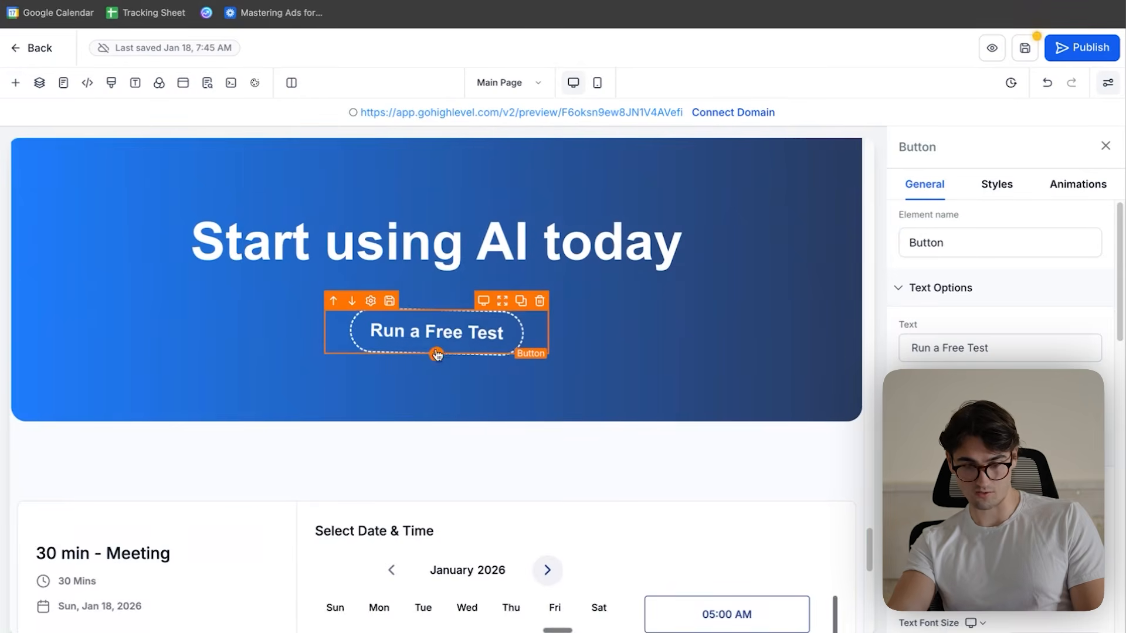
- Add a custom code element beneath the "Run a Free Test" button, paste the widget embed code into it, and save the page
{"action": "left_click", "coordinate": [437, 354]}
{"action": "left_click", "coordinate": [211, 188]}
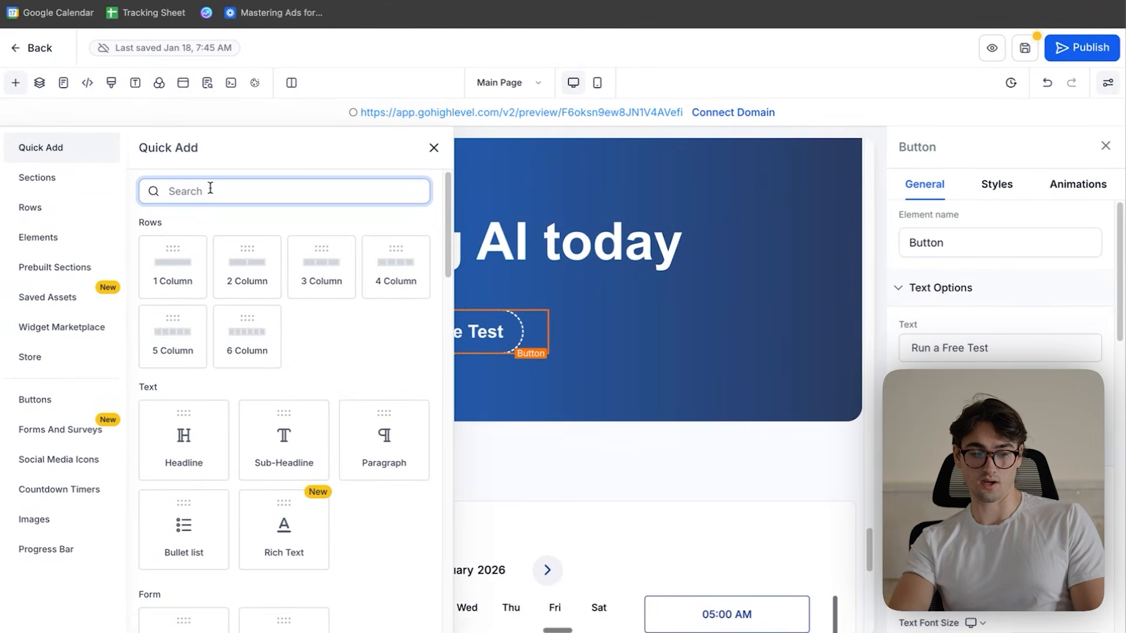
{"action": "type", "text": "custom"}
{"action": "left_click", "coordinate": [181, 420]}
{"action": "left_click", "coordinate": [997, 293]}
{"action": "type", "text": "<!-- Add this to your HTML page, preferably before the closing </body> tag --> <script src=\"https://buidlmyagentio-git-bma-v2-staging-albertshineys-projects.vercel.app/widget/696c778a1dd2c1e42cb781aa/widget-professional.js?widgetId=696c778a1dd2c1e42cb781aa\"></script>"}
{"action": "left_click", "coordinate": [604, 519]}
{"action": "left_click", "coordinate": [1028, 50]}
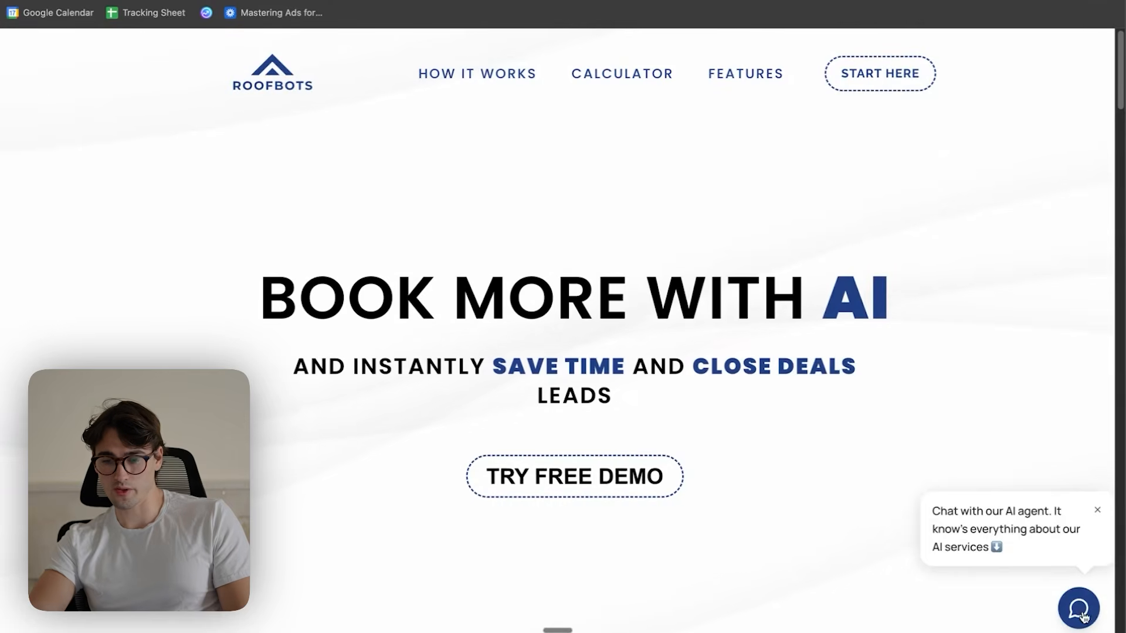
- Open the chat widget on the previewed website and review its welcome message and suggested questions
{"action": "left_click", "coordinate": [1080, 610]}
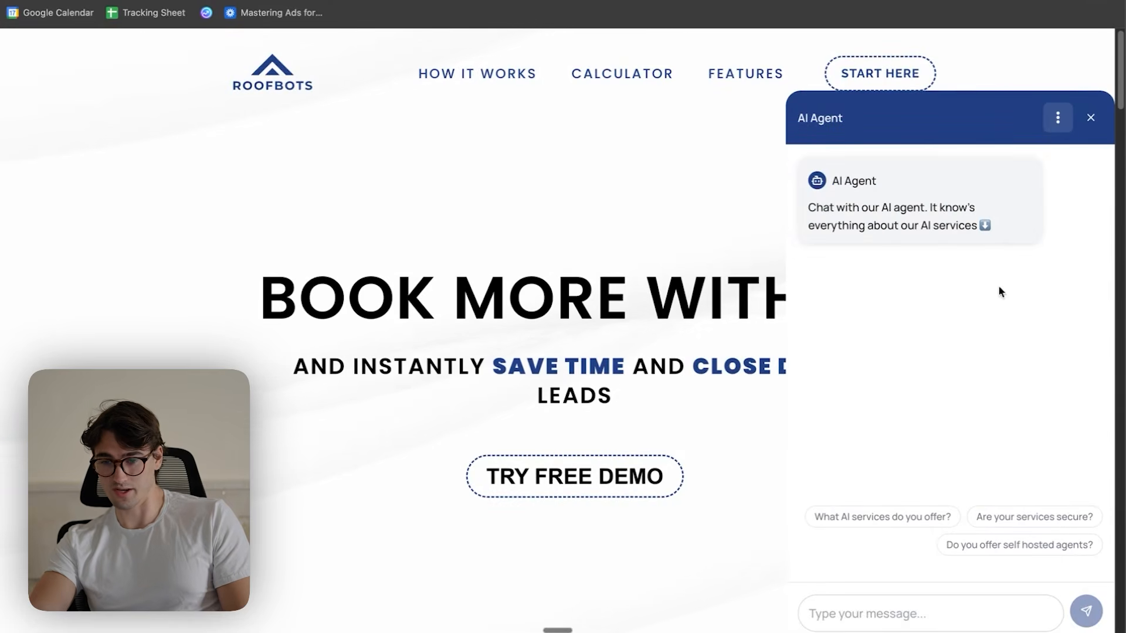
{"action": "left_click_drag", "start_coordinate": [811, 208], "coordinate": [1000, 233]}
{"action": "left_click", "coordinate": [908, 209]}
{"action": "left_click", "coordinate": [998, 240]}
{"action": "scroll", "coordinate": [950, 433], "scroll_direction": "down", "scroll_amount": 5}
{"action": "scroll", "coordinate": [550, 459], "scroll_direction": "up", "scroll_amount": 5}
- Send "Hi im interested" to the AI agent in the website widget and check the open widget across the page's sections
{"action": "left_click", "coordinate": [919, 607]}
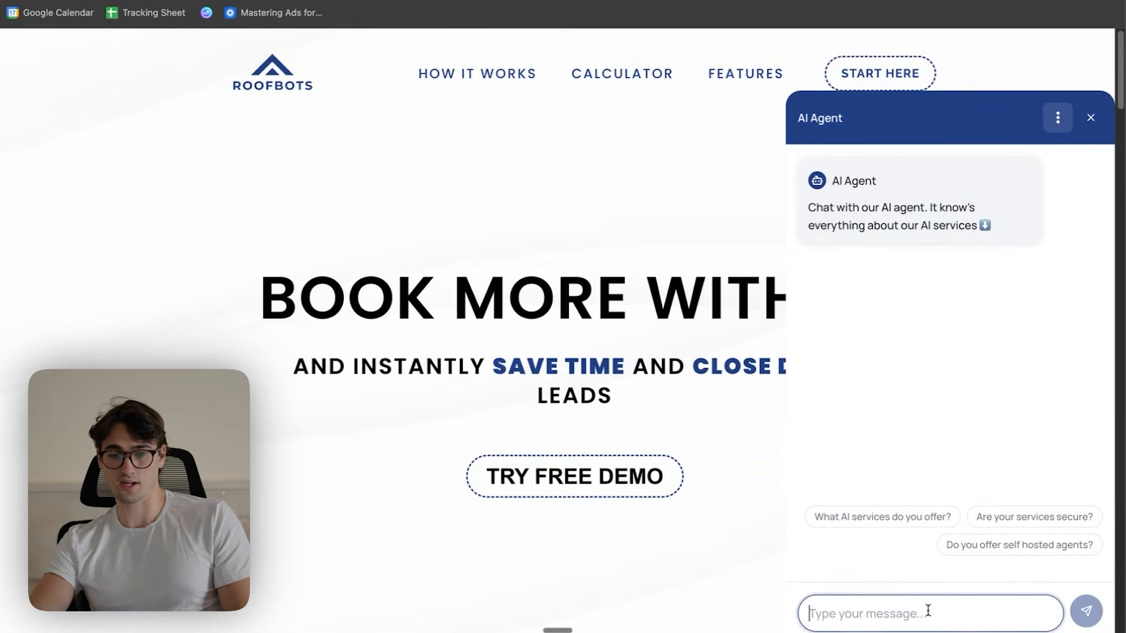
{"action": "type", "text": "Hi i"}
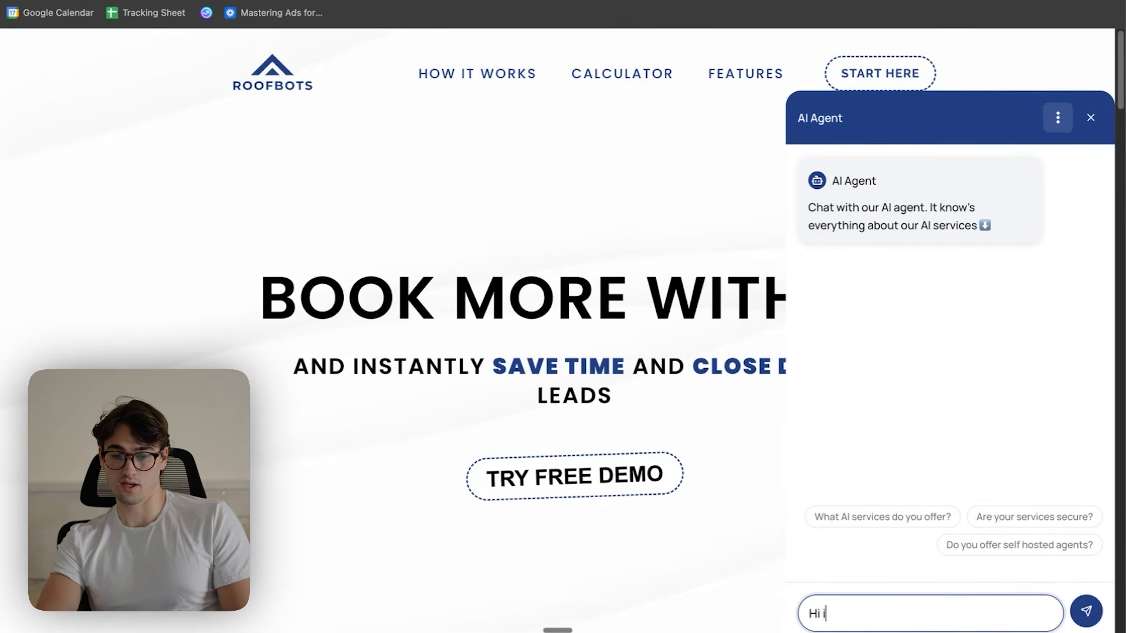
{"action": "type", "text": "m interesrted"}
{"action": "key", "text": "BackSpace"}
{"action": "key", "text": "BackSpace"}
{"action": "key", "text": "BackSpace"}
{"action": "type", "text": "t"}
{"action": "key", "text": "BackSpace"}
{"action": "type", "text": "ted"}
{"action": "key", "text": "Return"}
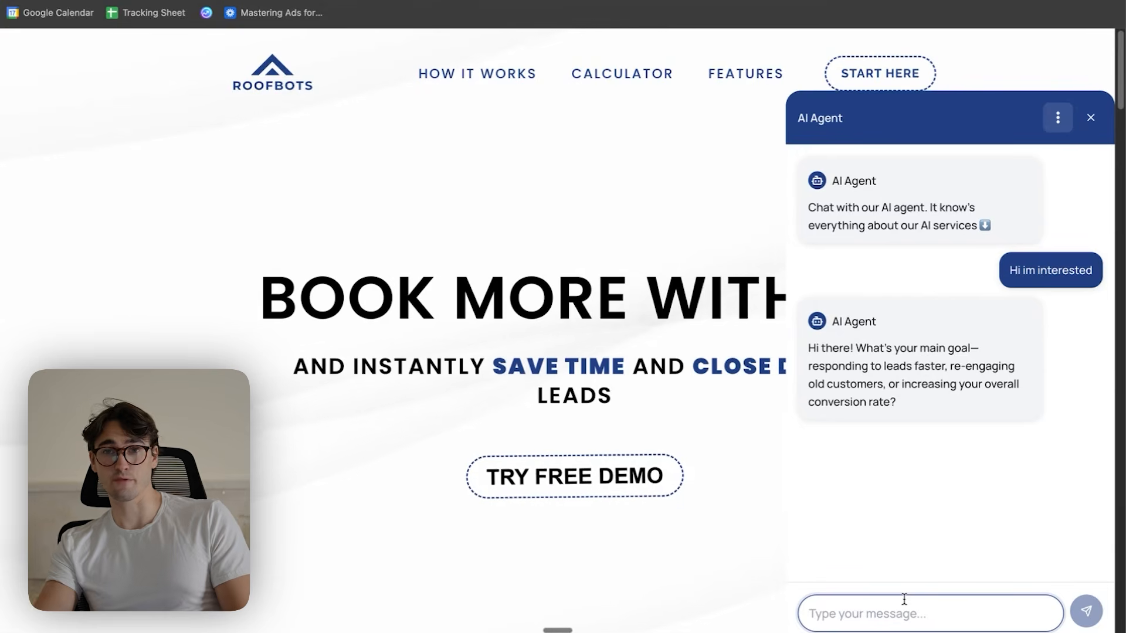
{"action": "scroll", "coordinate": [969, 427], "scroll_direction": "down", "scroll_amount": 5}
{"action": "scroll", "coordinate": [653, 506], "scroll_direction": "up", "scroll_amount": 3}
{"action": "scroll", "coordinate": [652, 506], "scroll_direction": "down", "scroll_amount": 15}
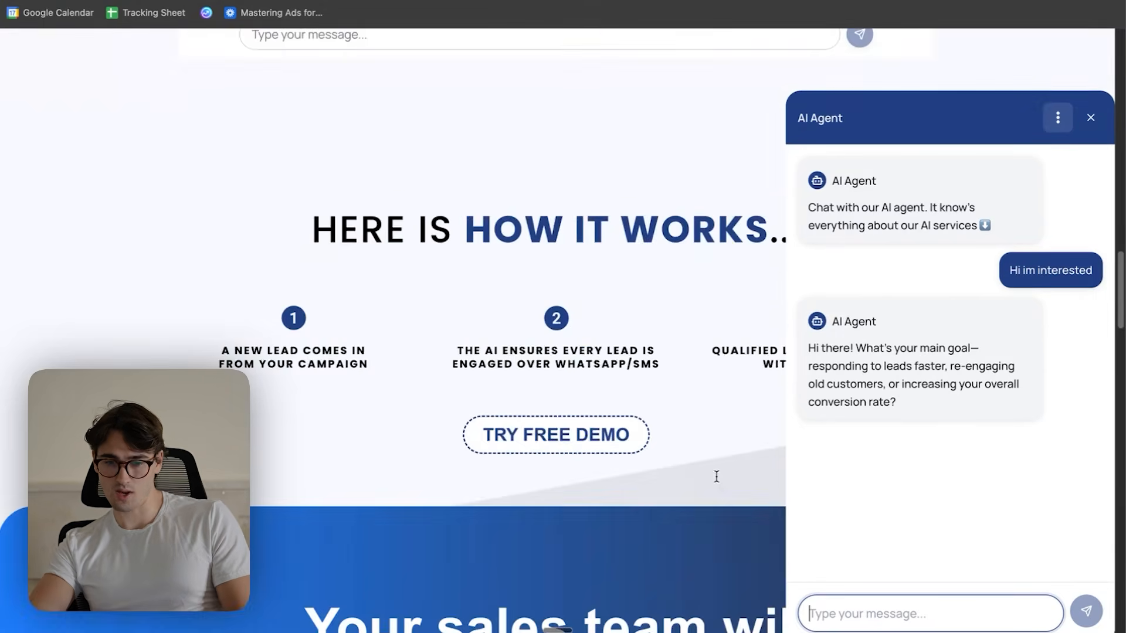
{"action": "scroll", "coordinate": [721, 482], "scroll_direction": "down", "scroll_amount": 5}
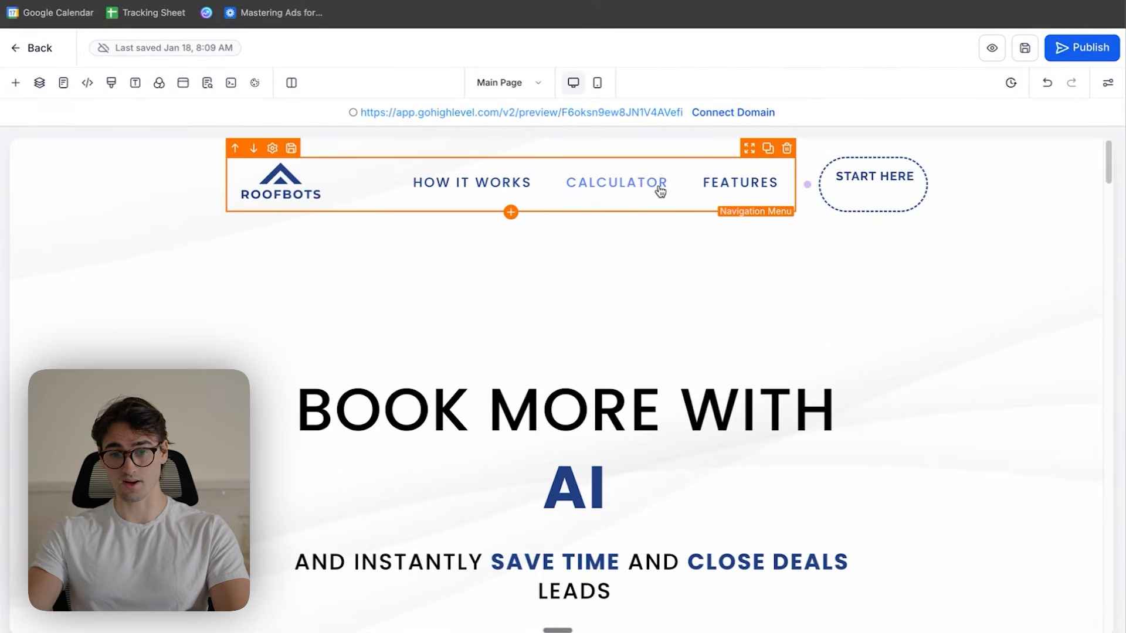
- Rename the CALCULATOR item in the navigation menu to "FREE DEMO" and preview the page
{"action": "left_click", "coordinate": [632, 187]}
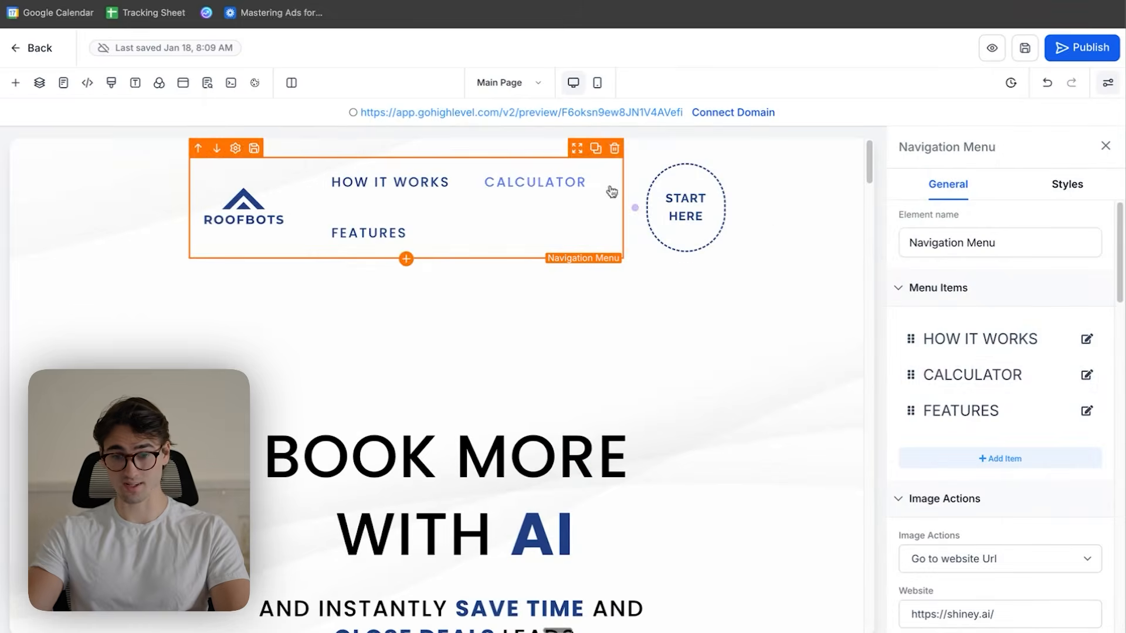
{"action": "left_click", "coordinate": [1086, 375]}
{"action": "triple_click", "coordinate": [526, 276]}
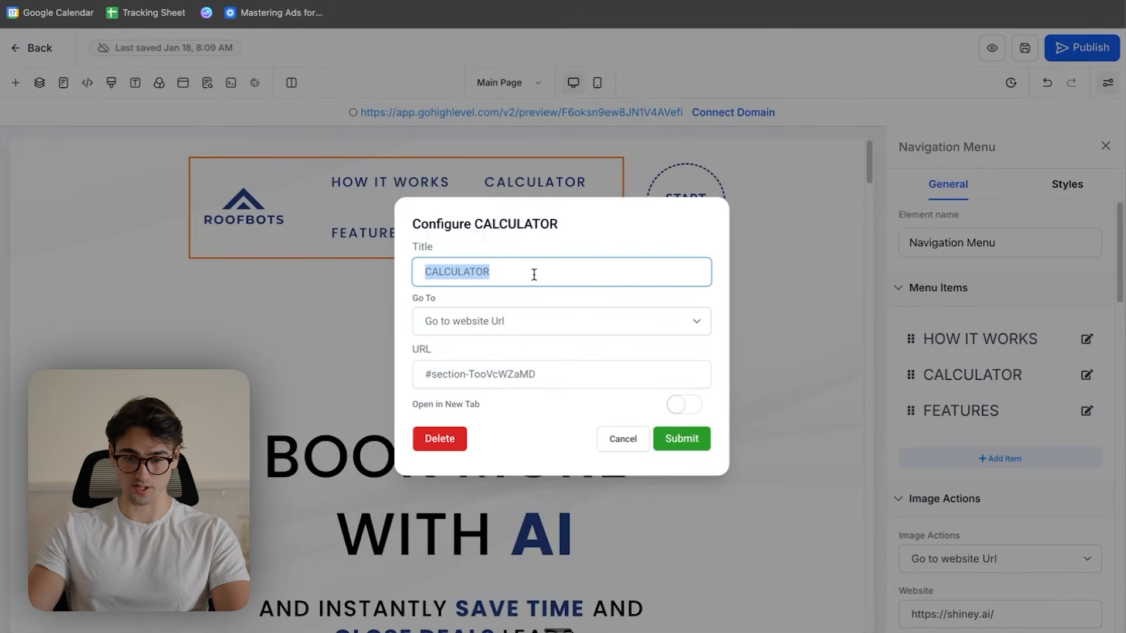
{"action": "type", "text": "FREE DEMO"}
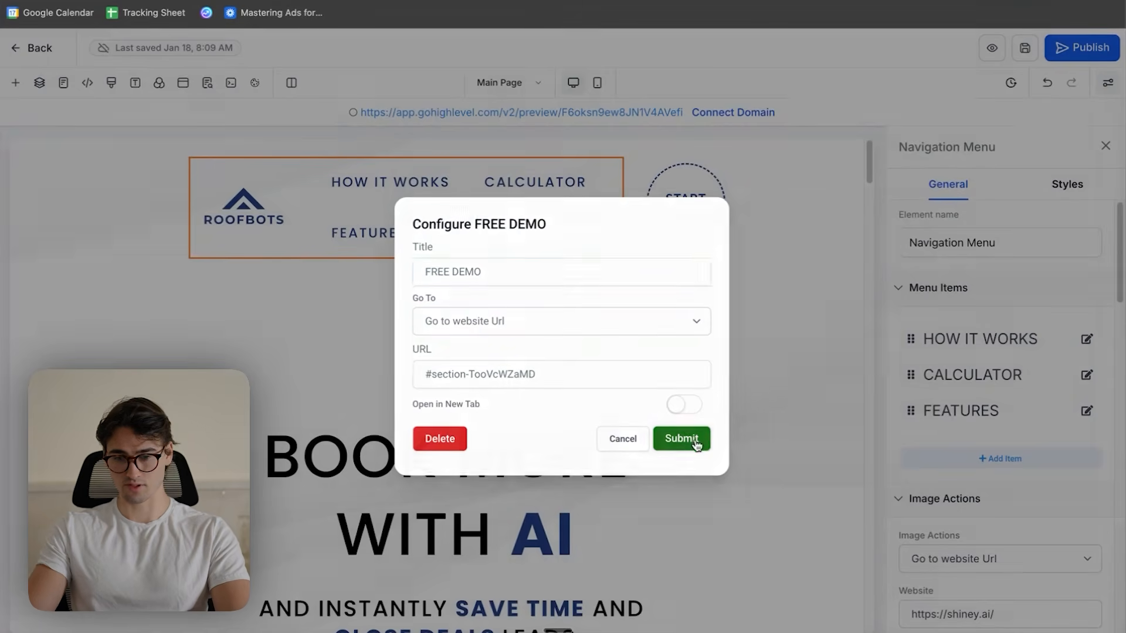
{"action": "left_click", "coordinate": [681, 439]}
{"action": "left_click", "coordinate": [989, 48]}
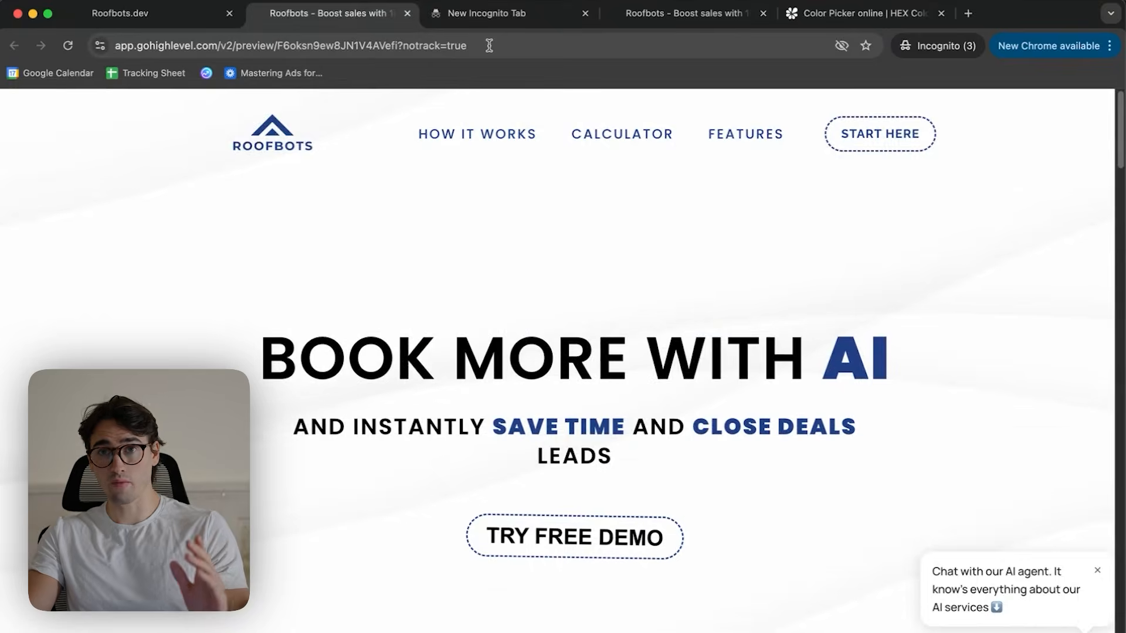
- Open Hemingway Editor in the empty incognito tab and check the readability of the website's hero text
{"action": "left_click", "coordinate": [503, 15]}
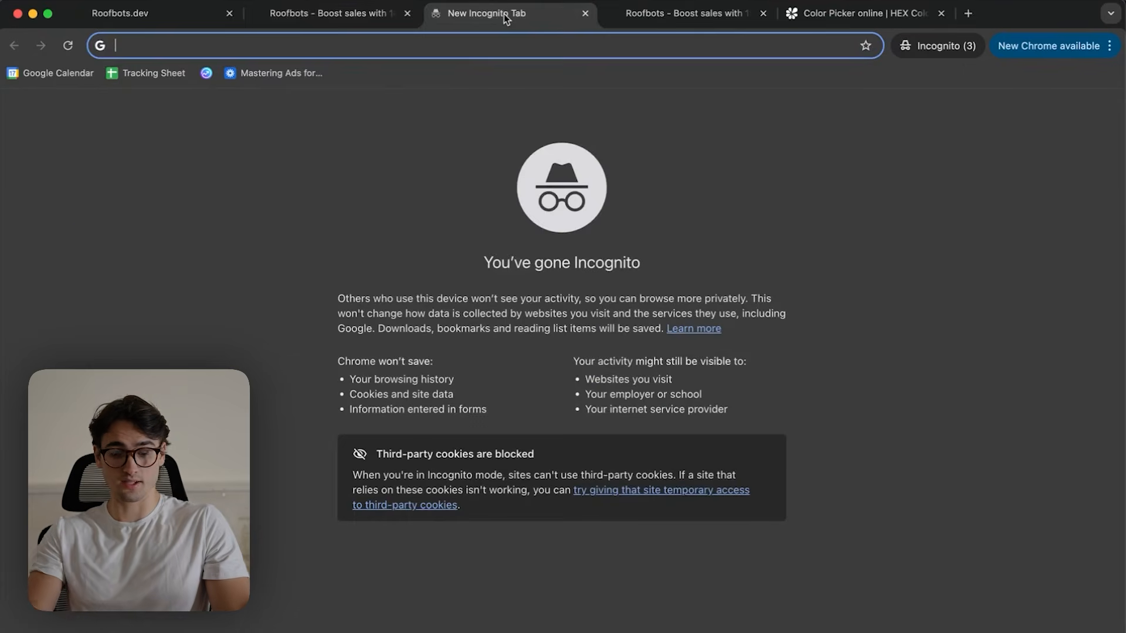
{"action": "type", "text": "hem"}
{"action": "key", "text": "Return"}
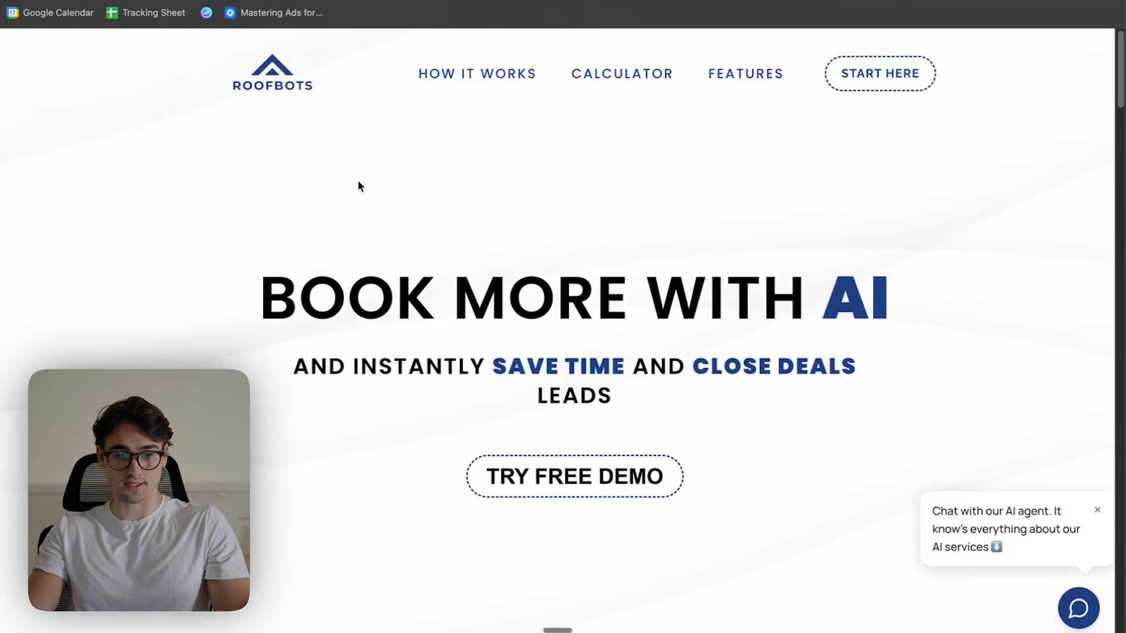
{"action": "left_click_drag", "start_coordinate": [357, 180], "coordinate": [762, 404]}
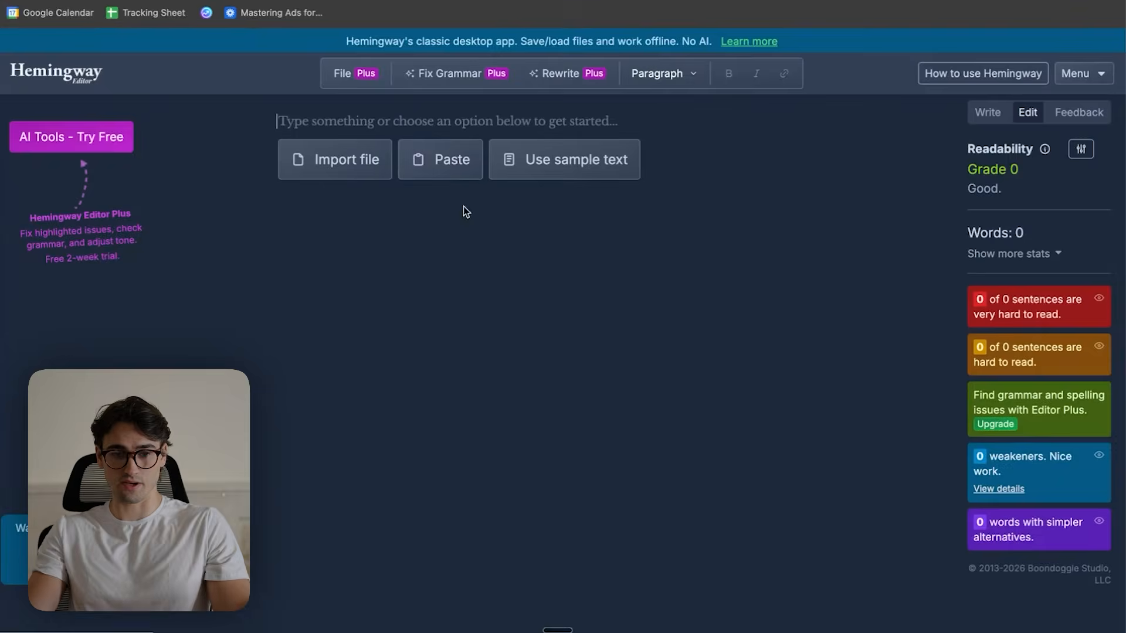
{"action": "type", "text": "BOOK MORE WITH AI And INSTANTLY save time and close deals leads TRY FREE DEMO"}
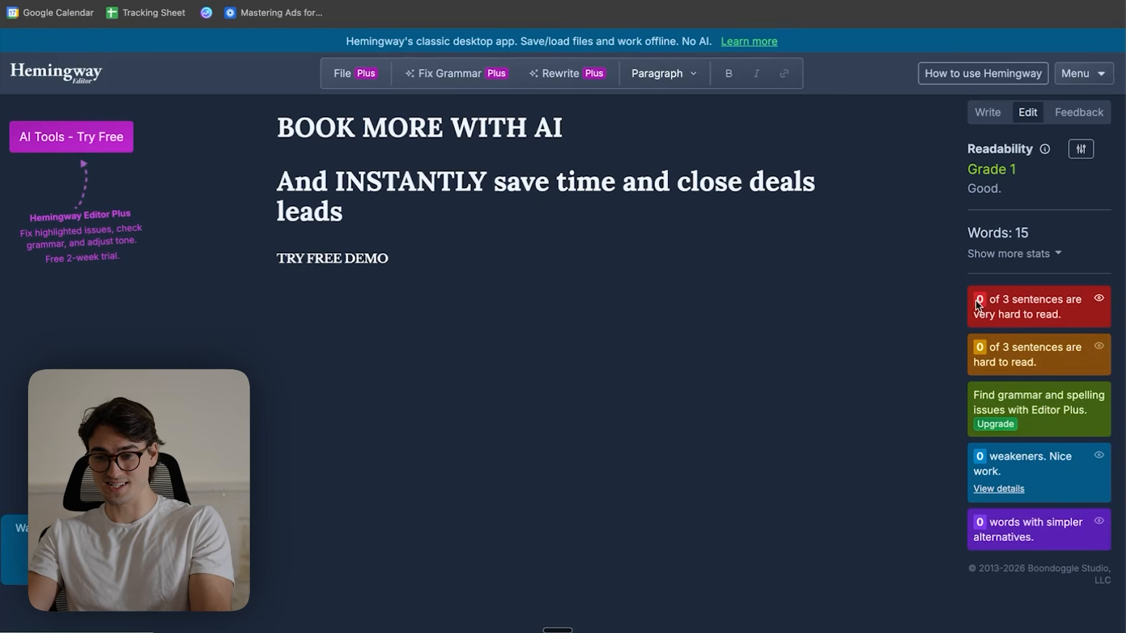
{"action": "left_click_drag", "start_coordinate": [974, 298], "coordinate": [1043, 537]}
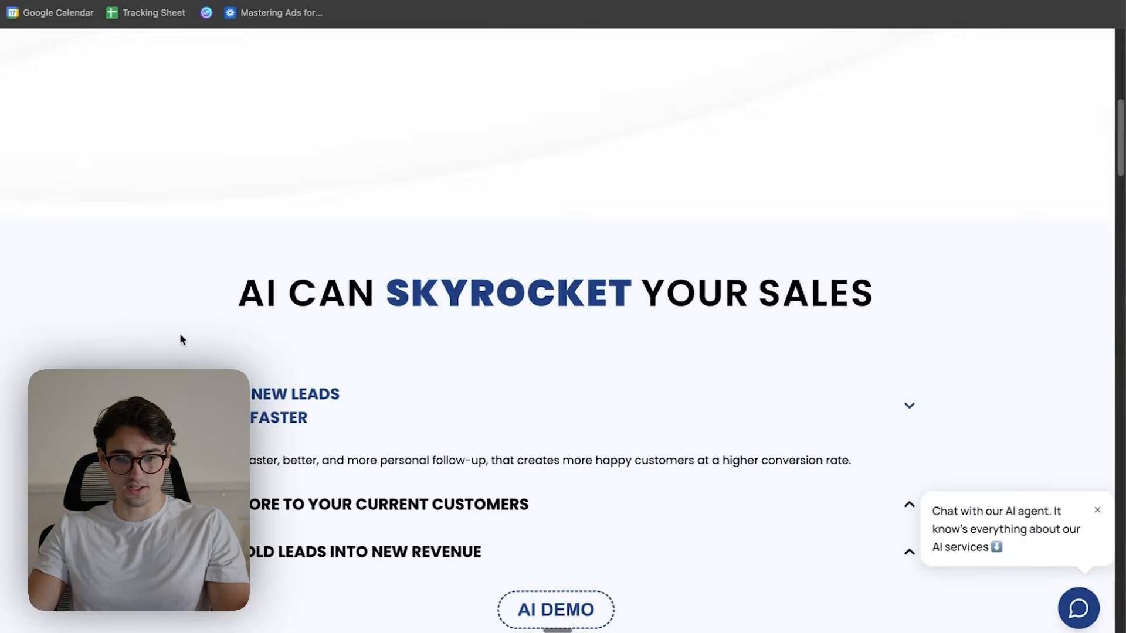
- Check the "CLOSE NEW LEADS MUCH FASTER" copy in Hemingway and simplify it to "Get faster and better follow-up. Create more happy customers that pay more."
{"action": "scroll", "coordinate": [178, 336], "scroll_direction": "down", "scroll_amount": 1}
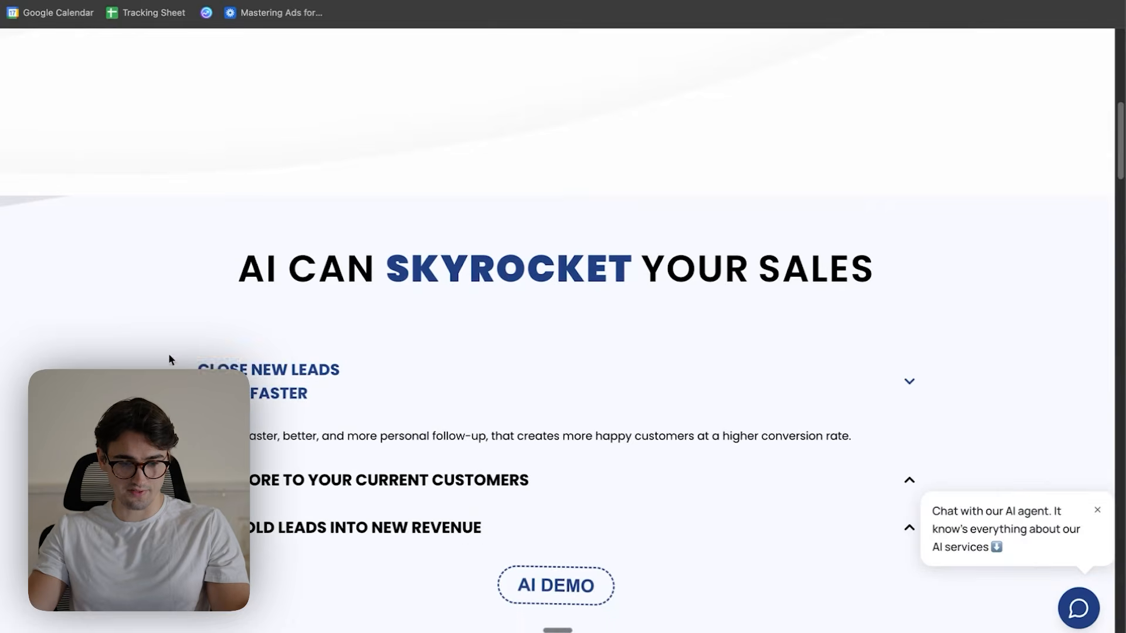
{"action": "left_click_drag", "start_coordinate": [156, 361], "coordinate": [874, 442]}
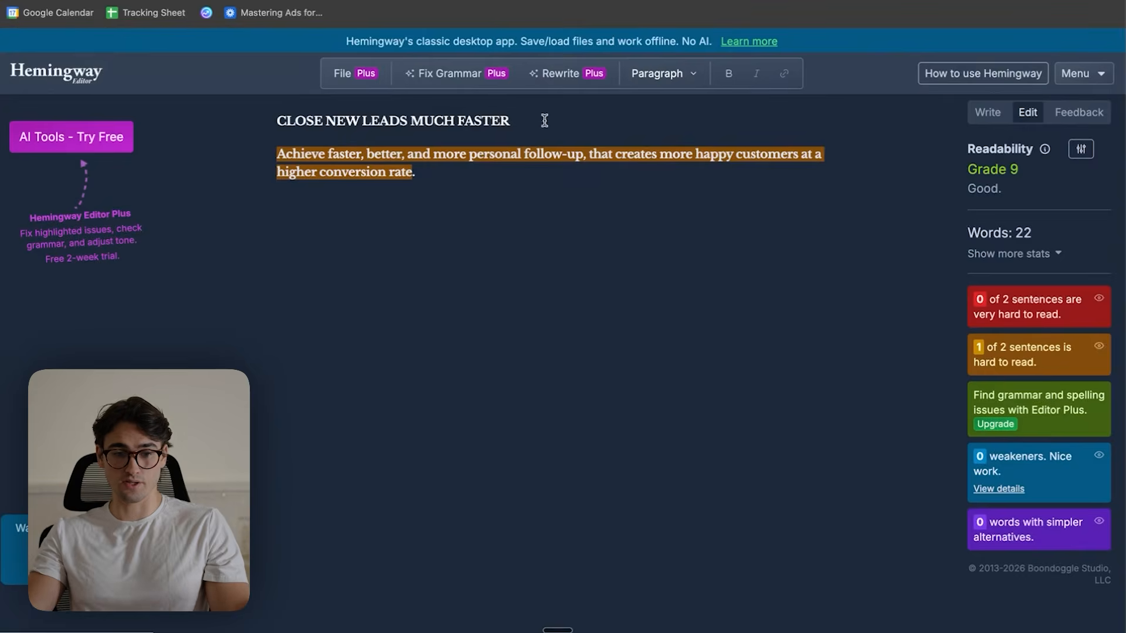
{"action": "left_click_drag", "start_coordinate": [458, 121], "coordinate": [266, 122]}
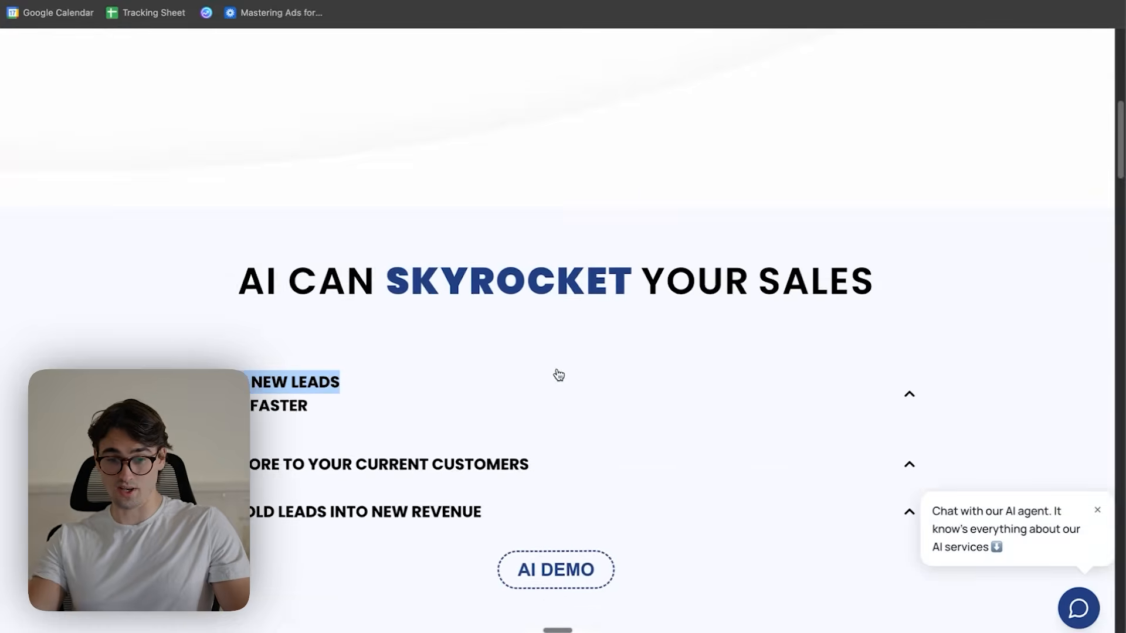
{"action": "scroll", "coordinate": [556, 374], "scroll_direction": "down", "scroll_amount": 3}
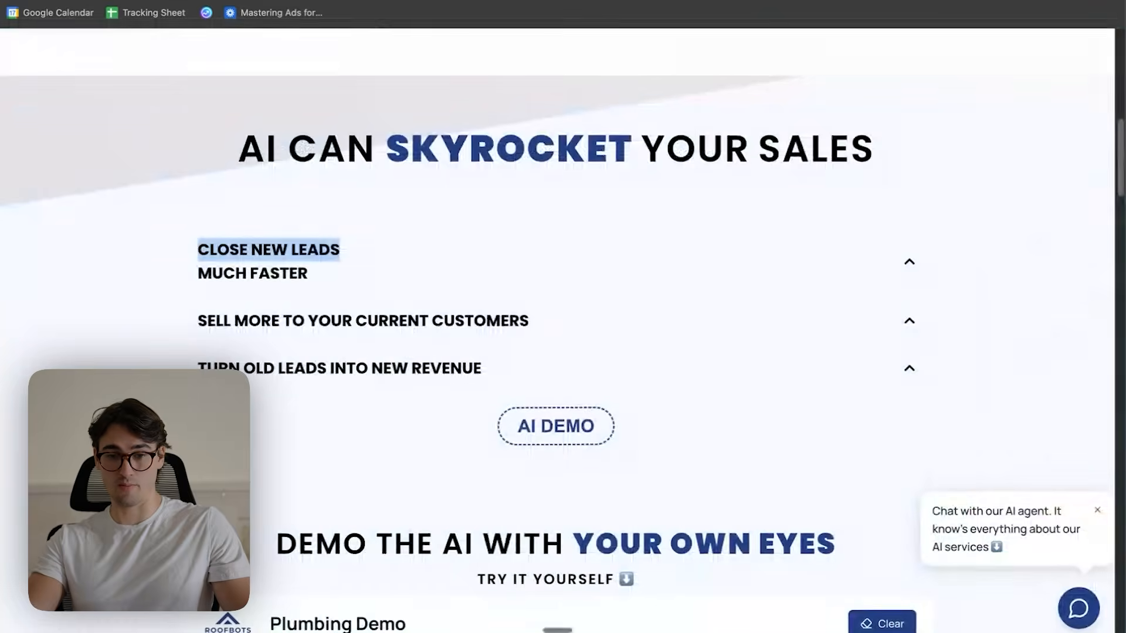
{"action": "scroll", "coordinate": [680, 284], "scroll_direction": "down", "scroll_amount": 15}
{"action": "scroll", "coordinate": [687, 290], "scroll_direction": "down", "scroll_amount": 15}
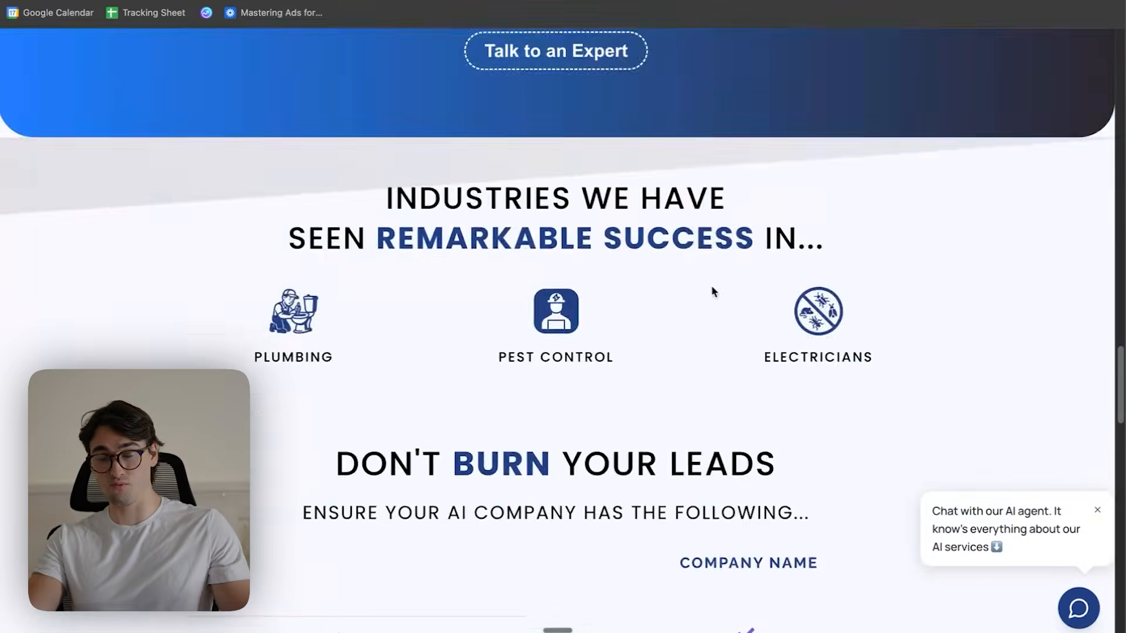
{"action": "scroll", "coordinate": [733, 295], "scroll_direction": "down", "scroll_amount": 5}
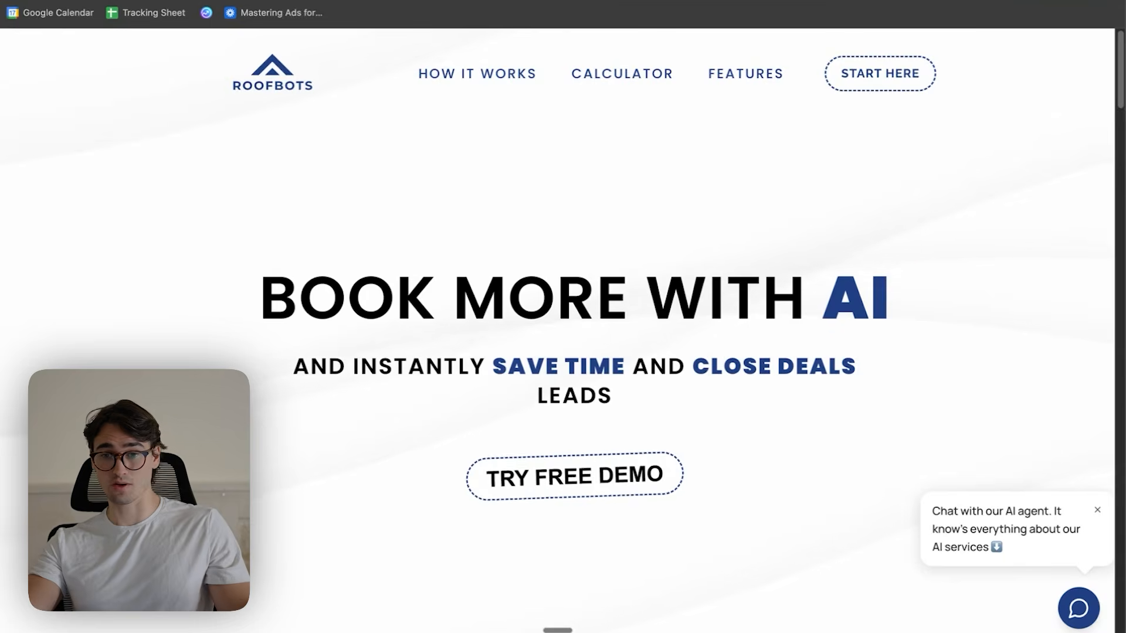
- Switch to Cloudflare, open the DNS records for roofbots.dev, and delete the first existing records in the list
{"action": "key", "text": "super+t"}
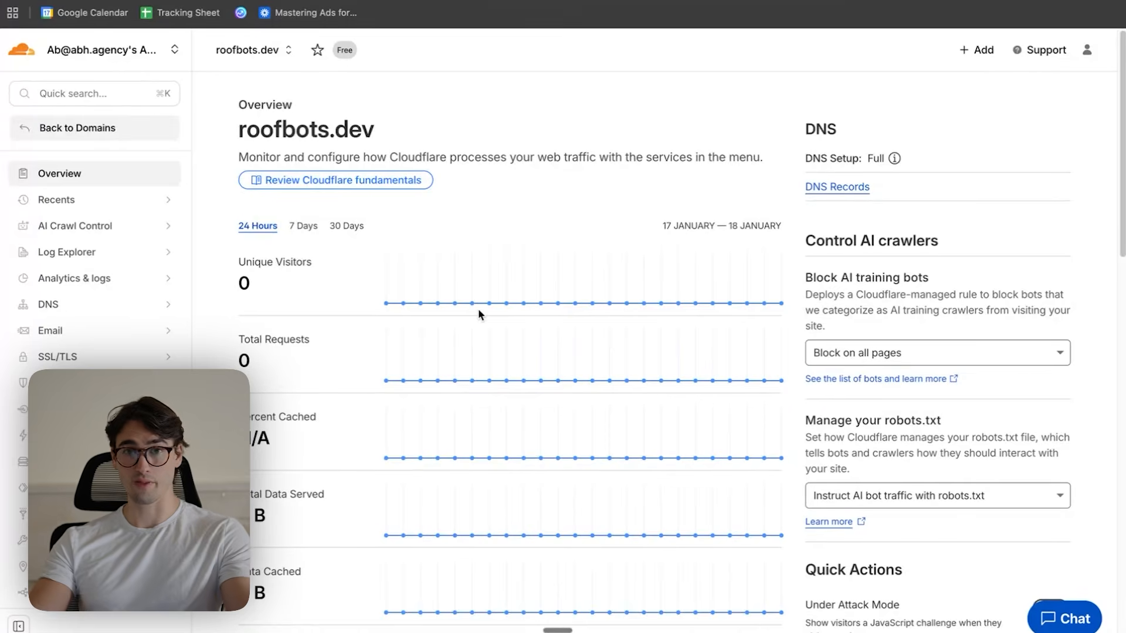
{"action": "left_click", "coordinate": [76, 310]}
{"action": "left_click", "coordinate": [58, 330]}
{"action": "scroll", "coordinate": [508, 341], "scroll_direction": "down", "scroll_amount": 7}
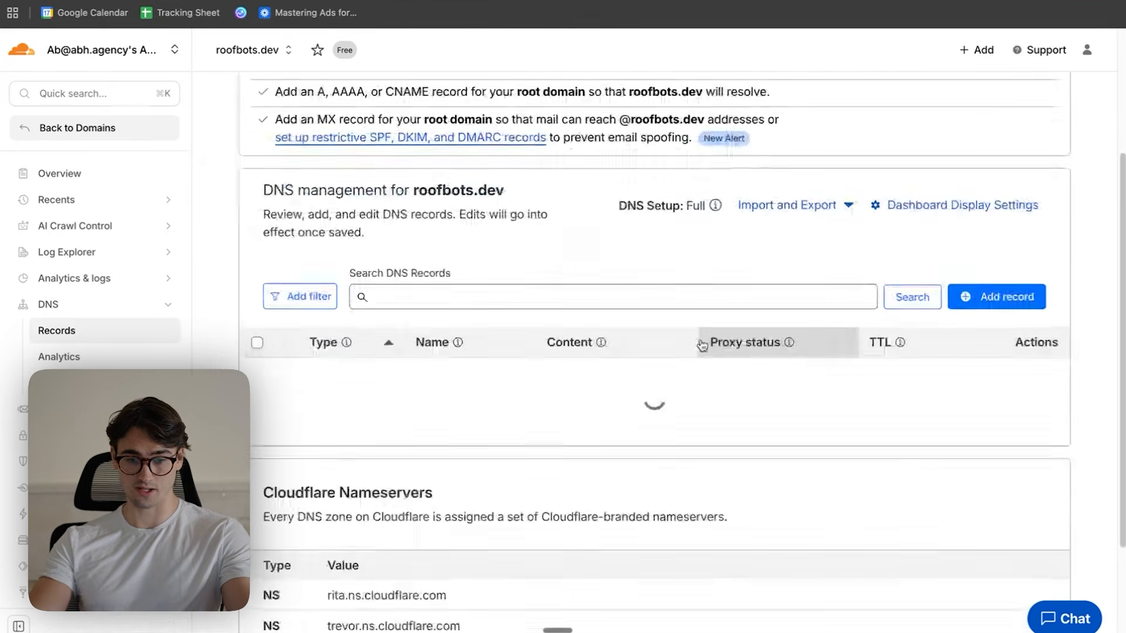
{"action": "left_click", "coordinate": [1042, 130]}
{"action": "left_click", "coordinate": [299, 403]}
{"action": "left_click", "coordinate": [824, 406]}
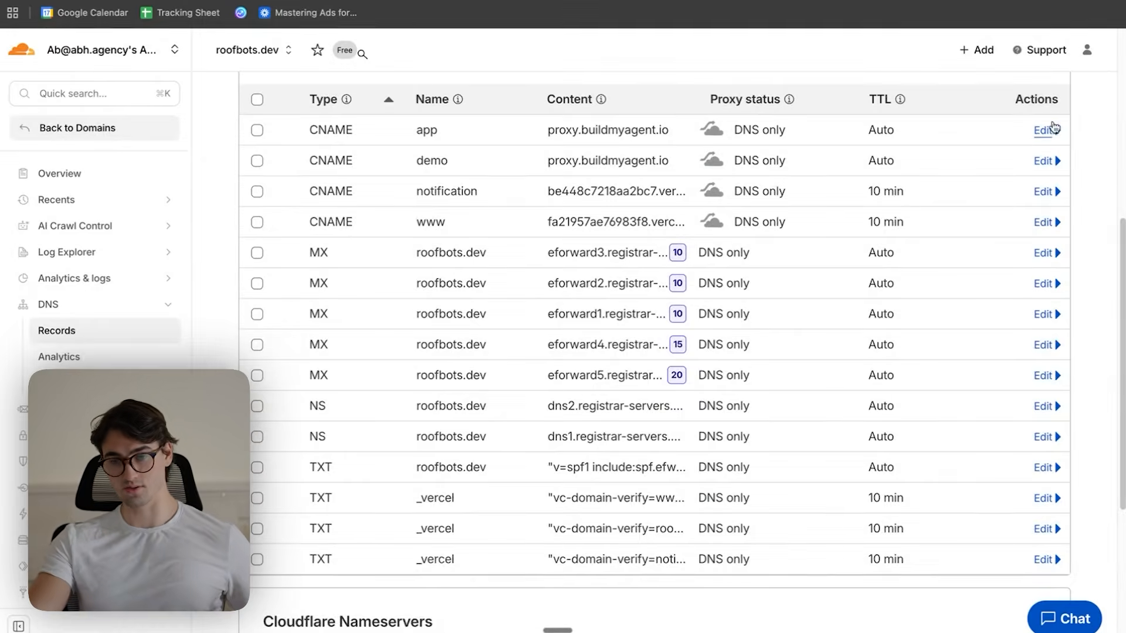
{"action": "left_click", "coordinate": [1042, 130]}
{"action": "left_click", "coordinate": [324, 406]}
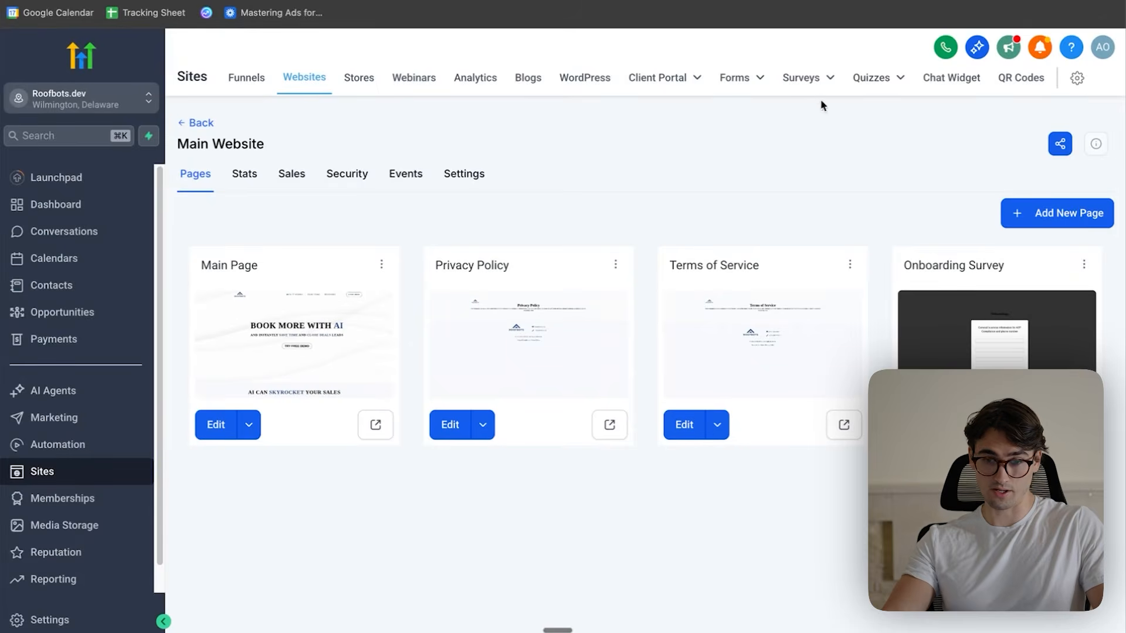
- Switch to HighLevel's domain settings and enter roofbots.dev as a new domain for funnels and websites
{"action": "left_click", "coordinate": [1078, 80]}
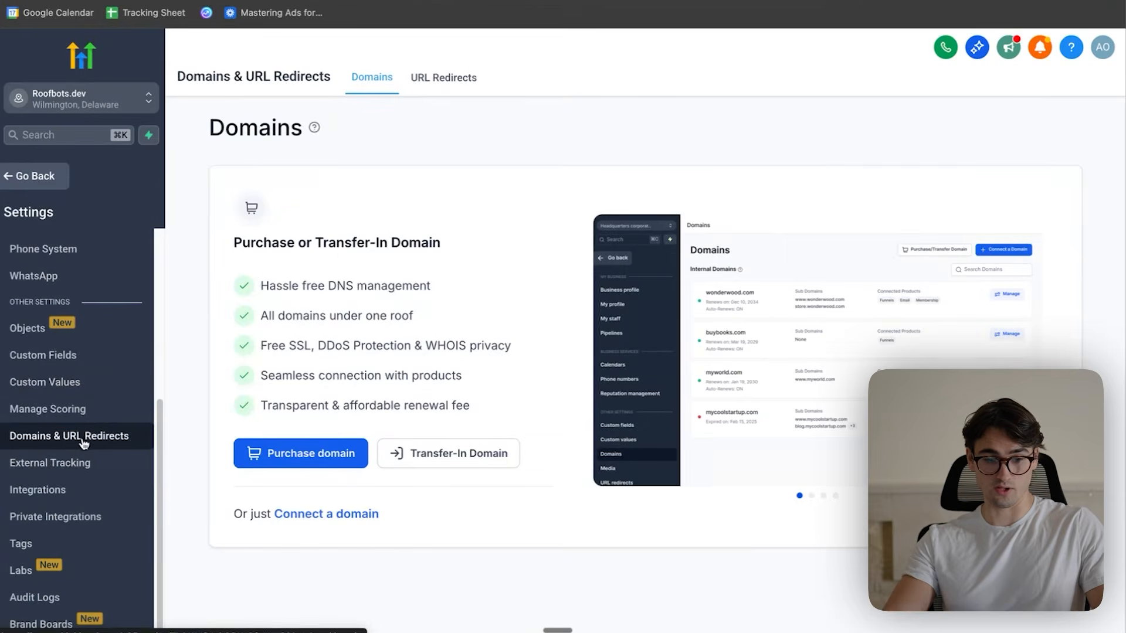
{"action": "left_click", "coordinate": [364, 514]}
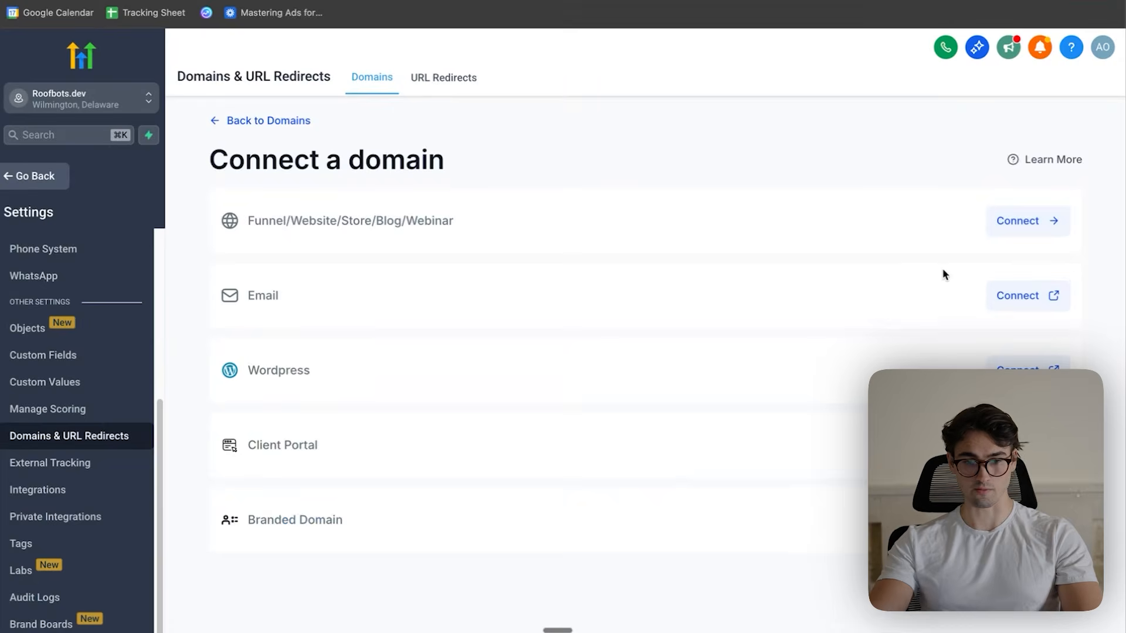
{"action": "left_click", "coordinate": [1032, 230]}
{"action": "left_click", "coordinate": [510, 231]}
{"action": "type", "text": "roofbots.dev"}
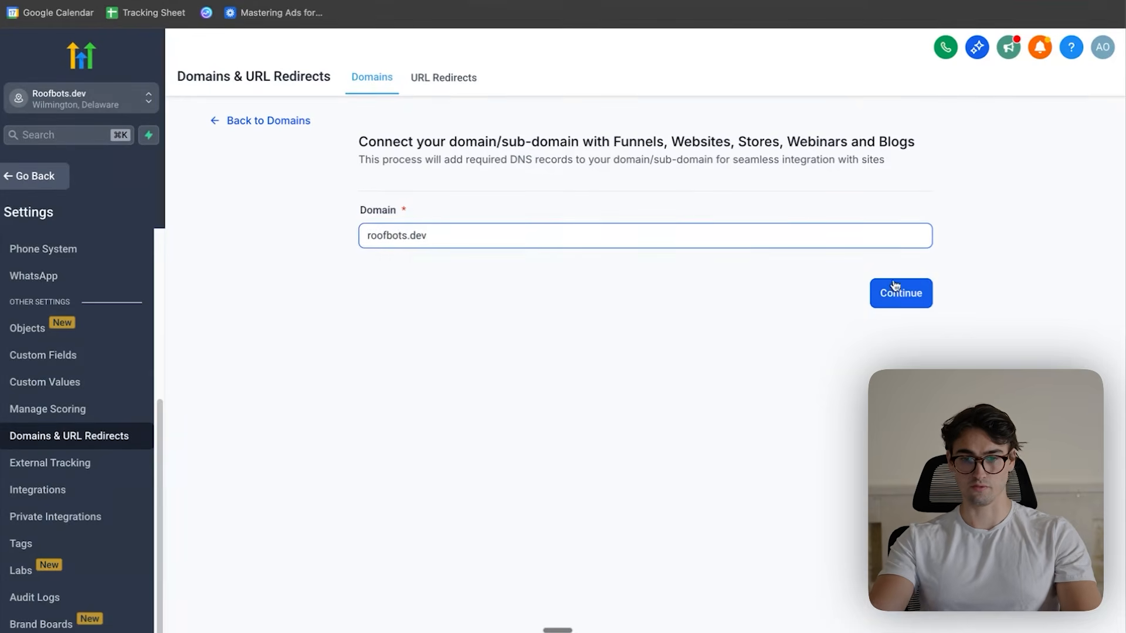
{"action": "left_click", "coordinate": [895, 288]}
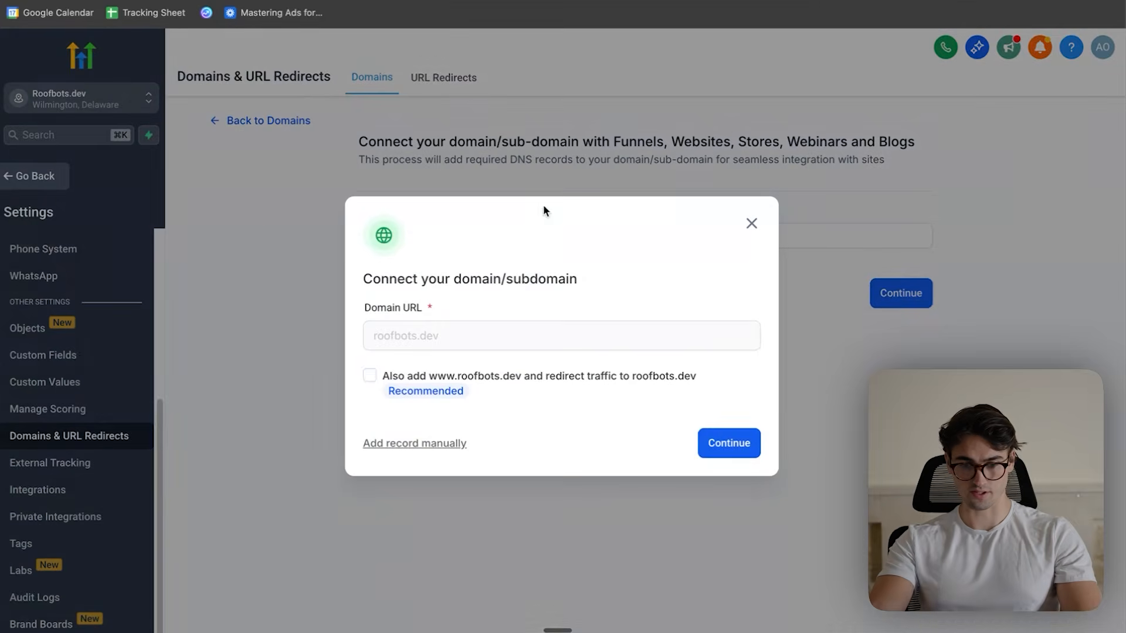
- Continue the roofbots.dev domain setup and authorize Cloudflare to add the required DNS records
{"action": "left_click", "coordinate": [732, 441]}
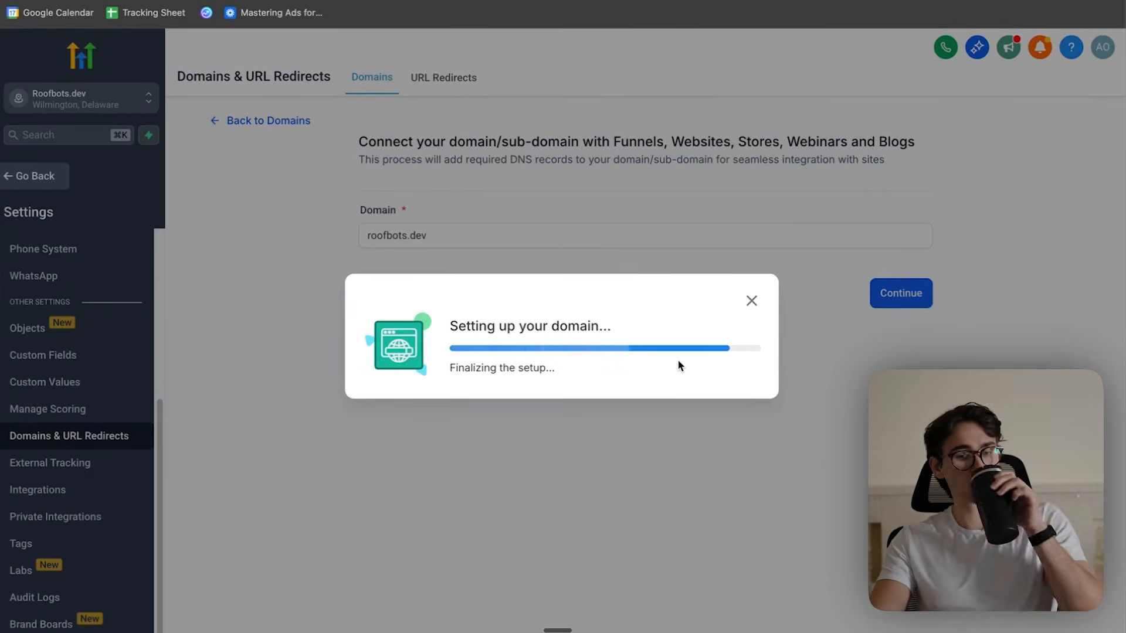
{"action": "left_click", "coordinate": [730, 466]}
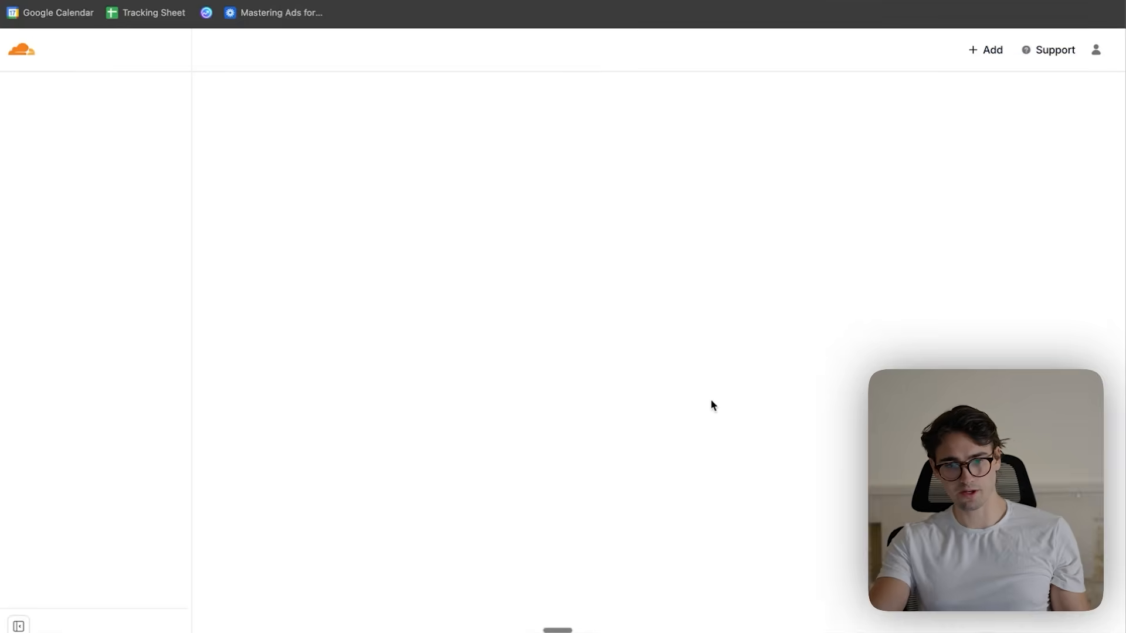
{"action": "left_click", "coordinate": [394, 441]}
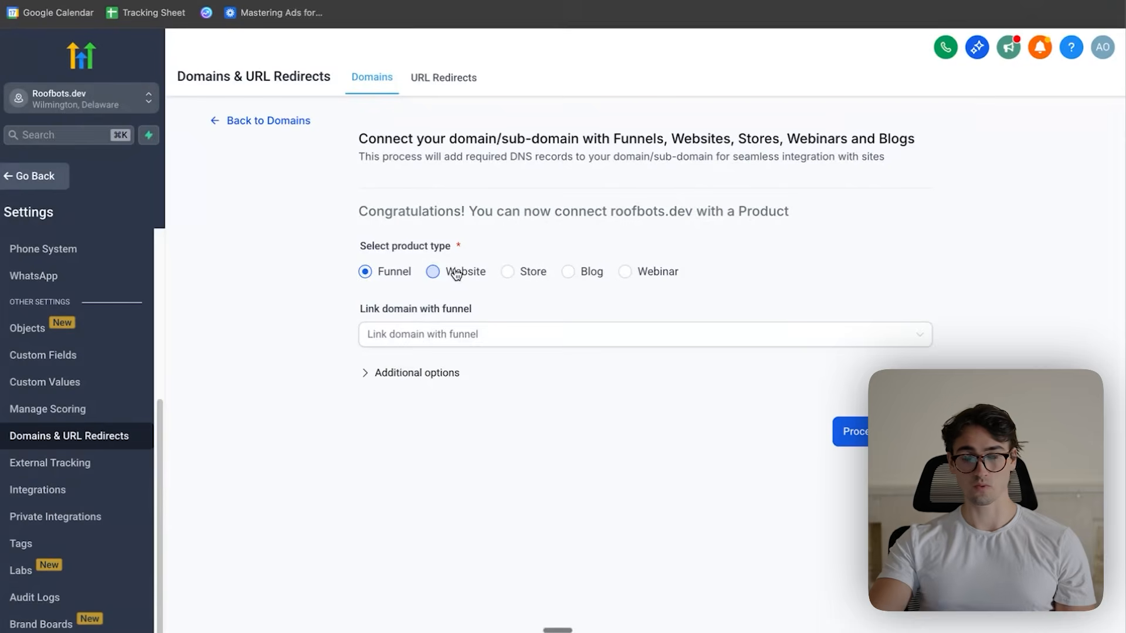
- Connect the domain to the Website product type, linking it to Main Website with Main Page as the default page
{"action": "left_click", "coordinate": [434, 271]}
{"action": "left_click", "coordinate": [442, 330]}
{"action": "left_click", "coordinate": [440, 378]}
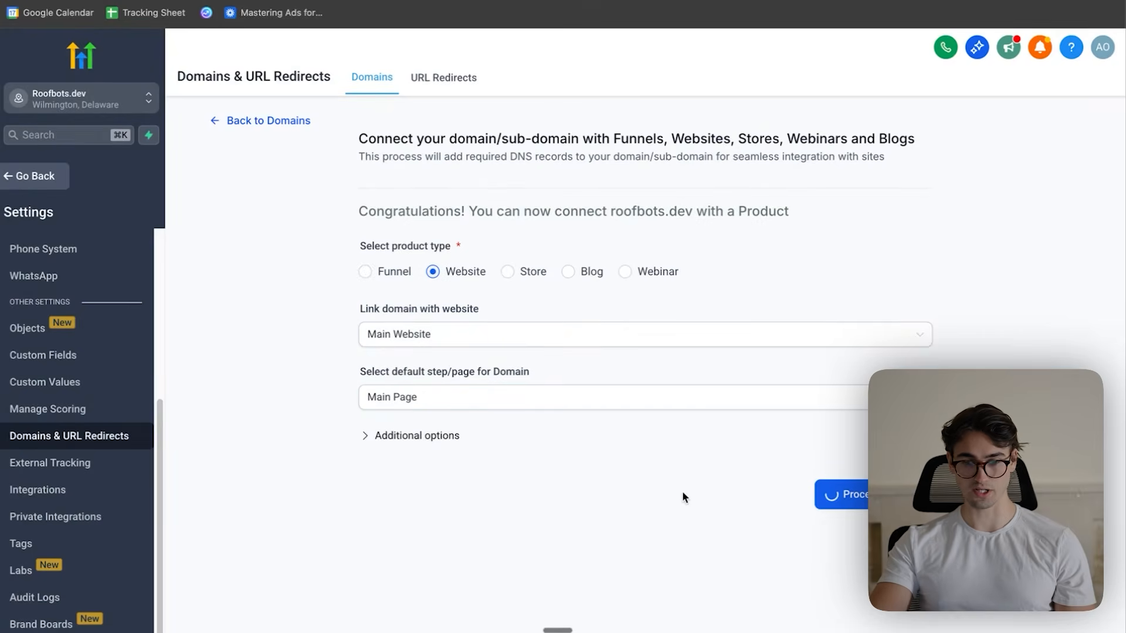
- Open the Roofbots domain in a new incognito window to check the live website
{"action": "key", "text": "super+shift+n"}
{"action": "type", "text": "roo"}
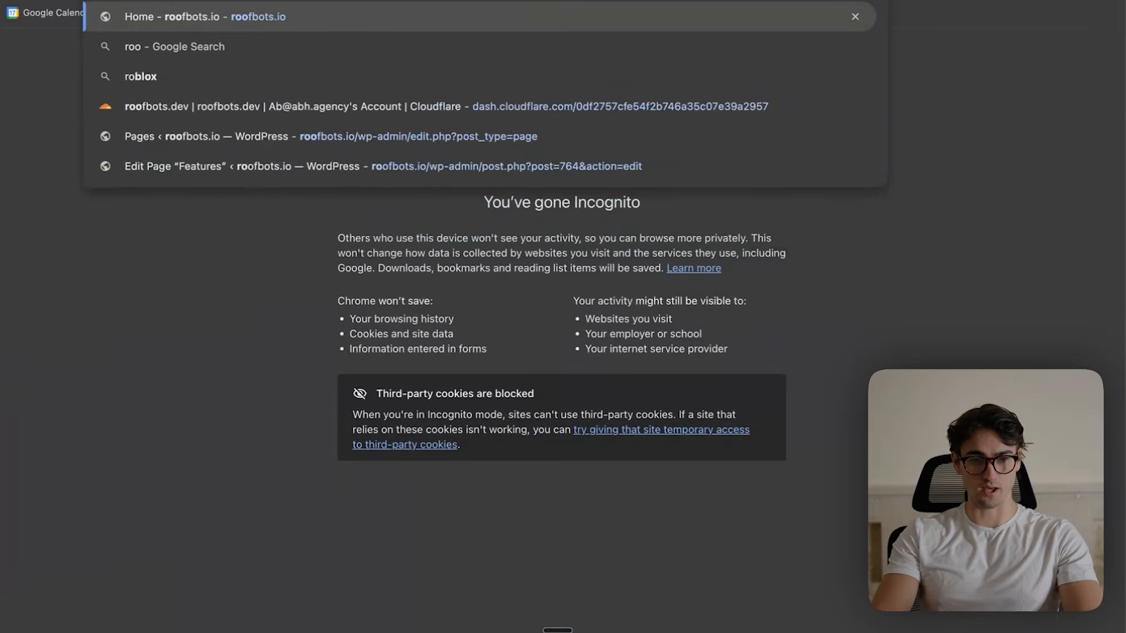
{"action": "type", "text": "fbots."}
{"action": "key", "text": "Return"}
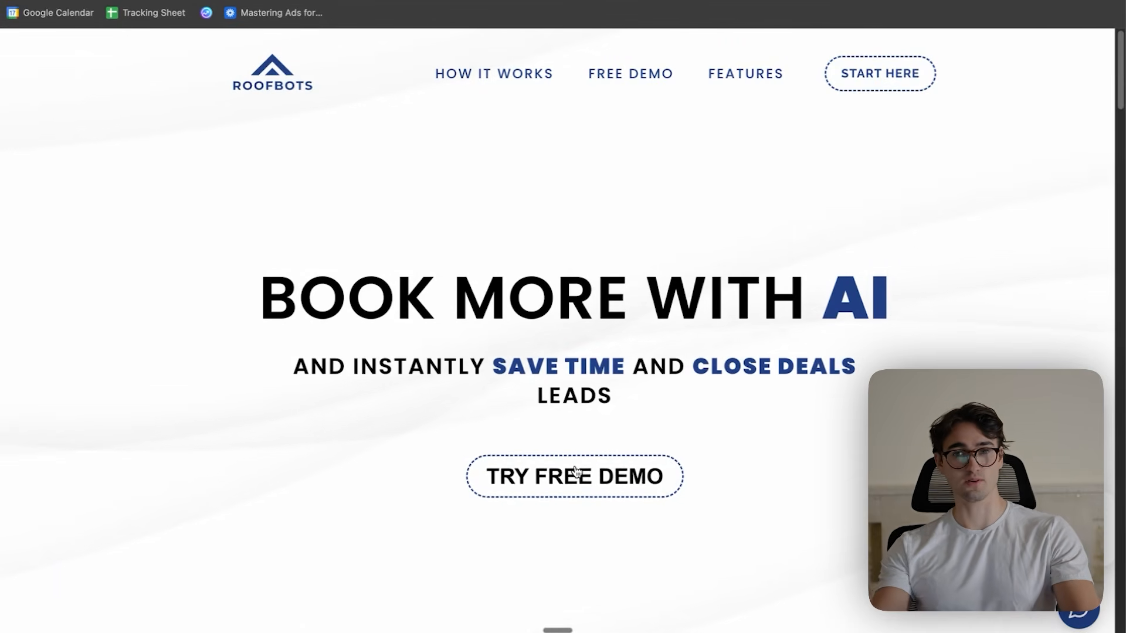
- Select the 10:00 AM slot on Monday, January 19, 2026 in the live site's 30-minute meeting booking calendar
{"action": "scroll", "coordinate": [687, 351], "scroll_direction": "down", "scroll_amount": 6}
{"action": "scroll", "coordinate": [687, 351], "scroll_direction": "down", "scroll_amount": 20}
{"action": "scroll", "coordinate": [718, 336], "scroll_direction": "down", "scroll_amount": 1}
{"action": "left_click", "coordinate": [504, 344]}
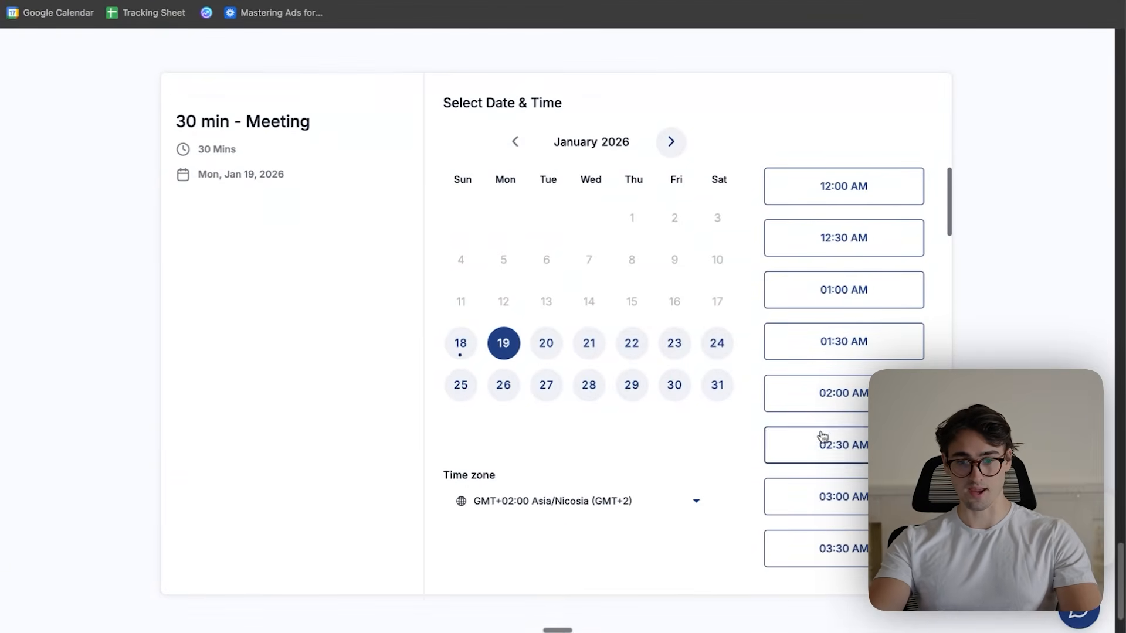
{"action": "scroll", "coordinate": [862, 293], "scroll_direction": "down", "scroll_amount": 15}
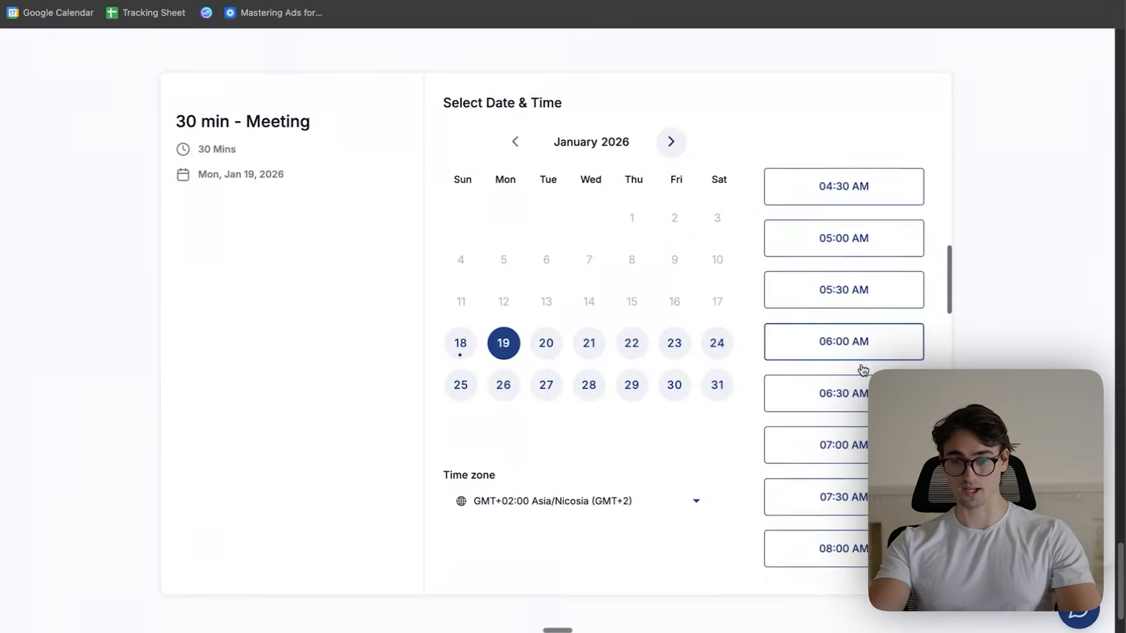
{"action": "scroll", "coordinate": [877, 365], "scroll_direction": "down", "scroll_amount": 2}
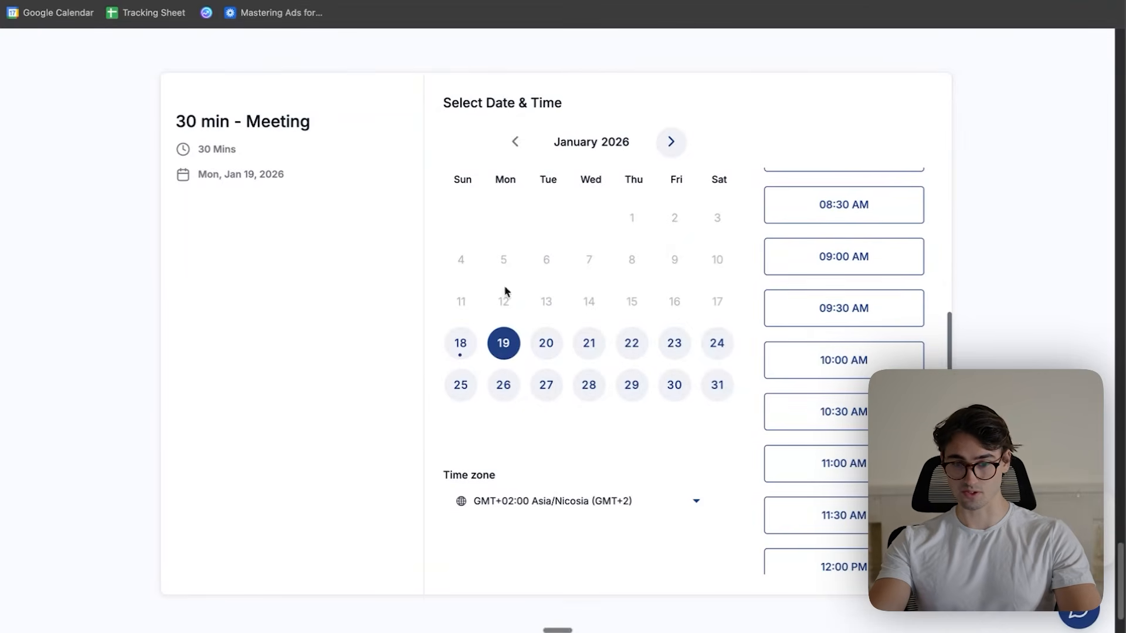
{"action": "left_click", "coordinate": [877, 359]}
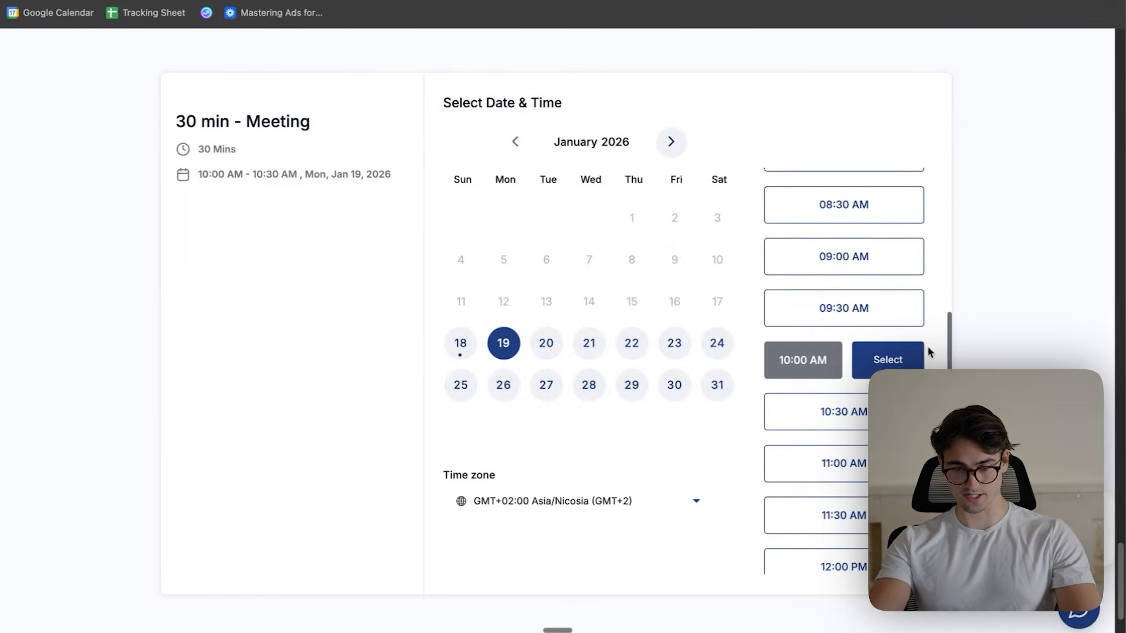
{"action": "left_click", "coordinate": [896, 364]}
- Fill in the test lead's first and last name in the booking form
{"action": "left_click", "coordinate": [551, 207]}
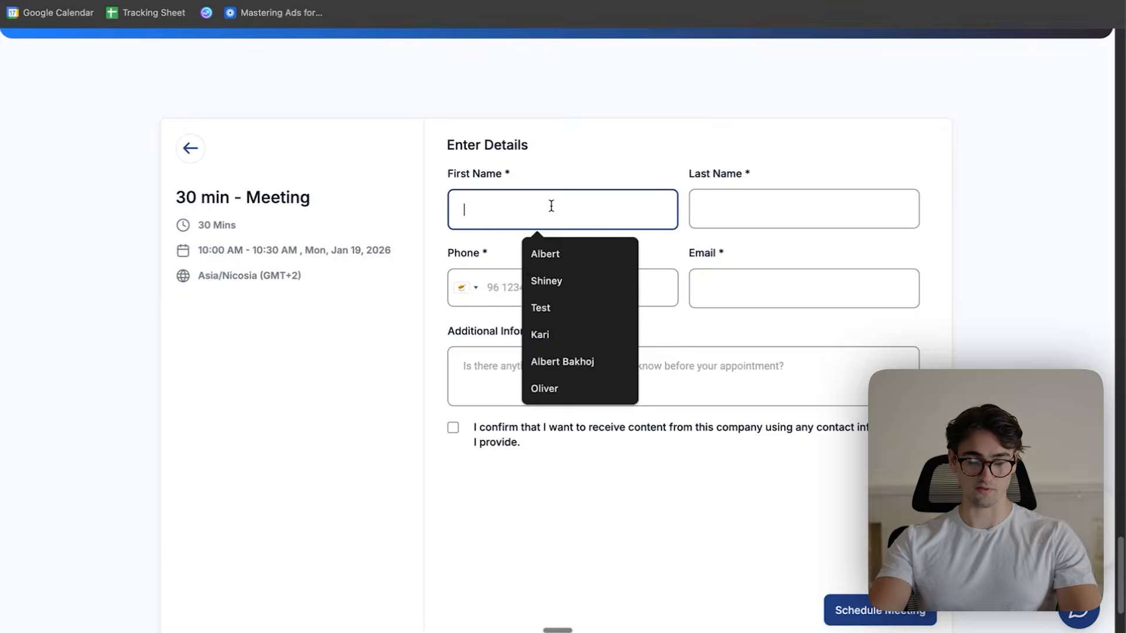
{"action": "left_click", "coordinate": [546, 252]}
{"action": "left_click", "coordinate": [756, 202]}
{"action": "type", "text": "Testing"}
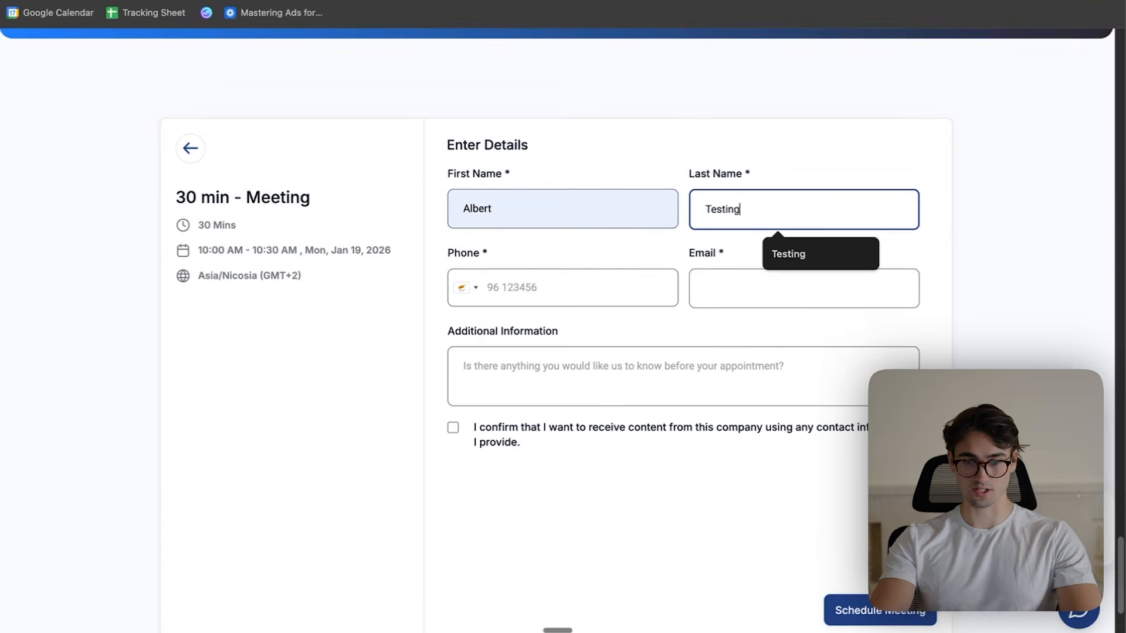
{"action": "key", "text": "Tab"}
- Set the phone country to United States and enter a test phone number in the booking form
{"action": "left_click", "coordinate": [464, 286]}
{"action": "scroll", "coordinate": [499, 343], "scroll_direction": "down", "scroll_amount": 20}
{"action": "scroll", "coordinate": [547, 401], "scroll_direction": "up", "scroll_amount": 5}
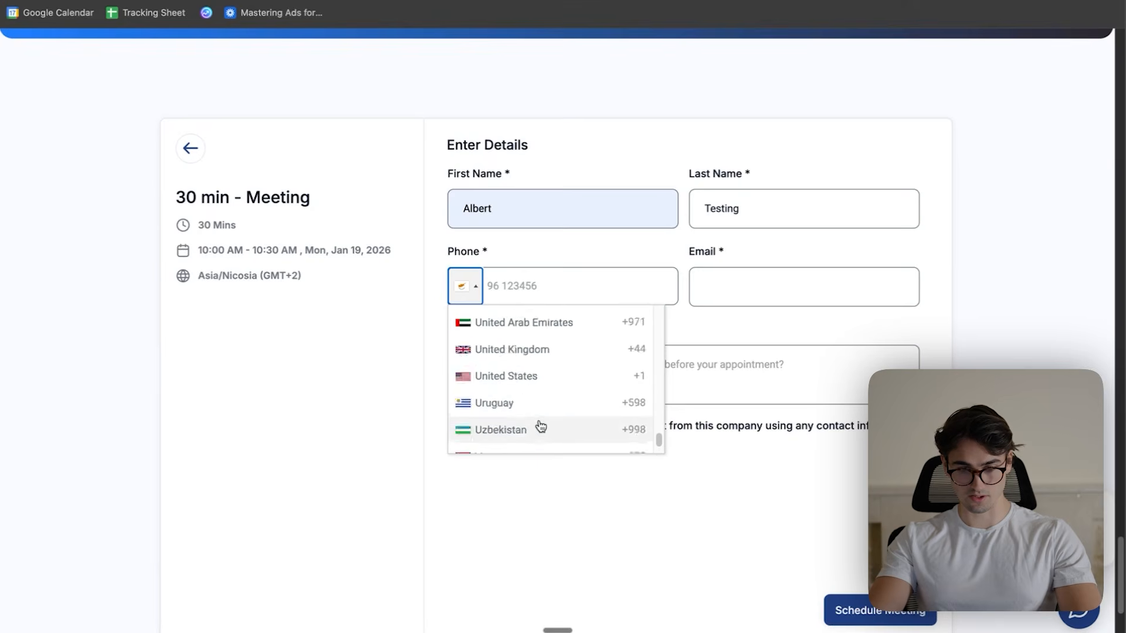
{"action": "left_click", "coordinate": [537, 434]}
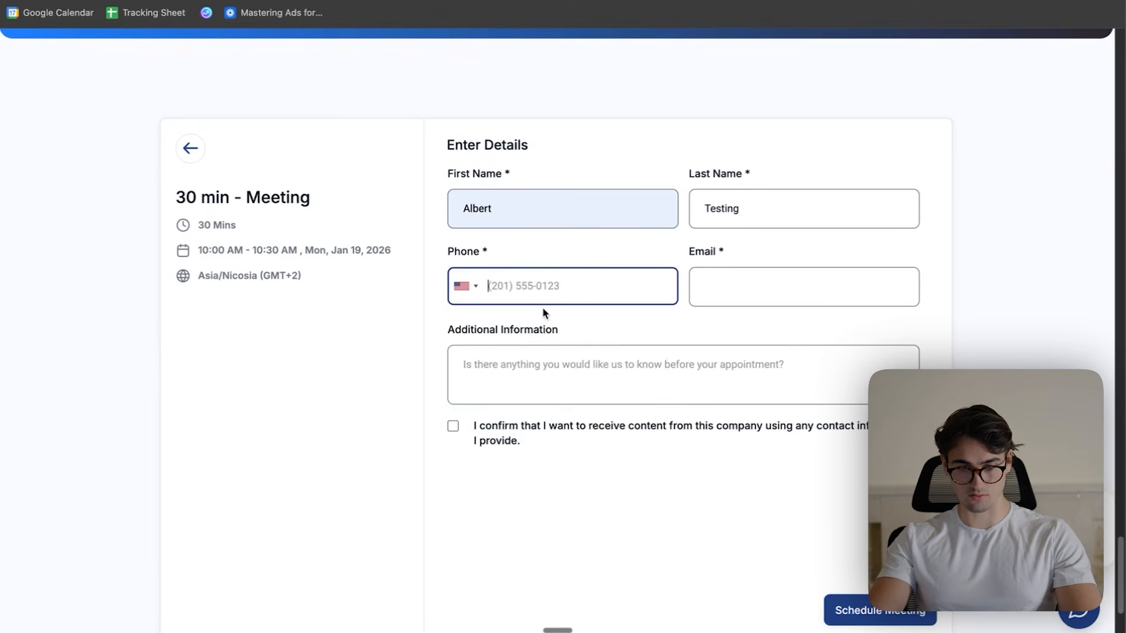
{"action": "type", "text": "20123"}
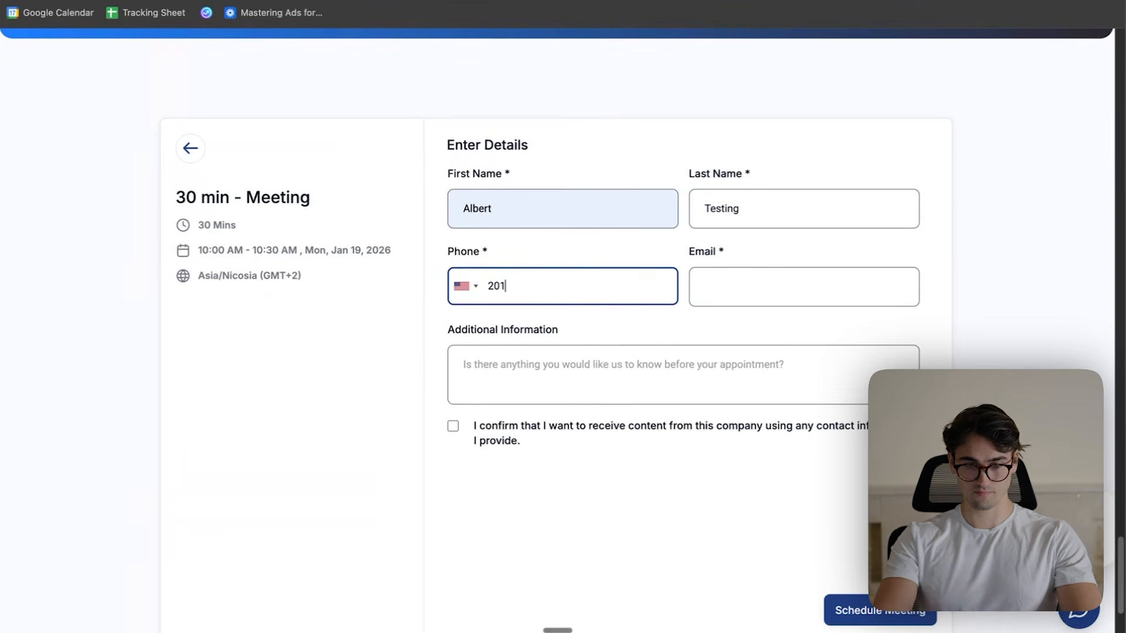
- Fill in the test lead's email, agree to receive content from the company, and schedule the meeting
{"action": "left_click", "coordinate": [732, 293]}
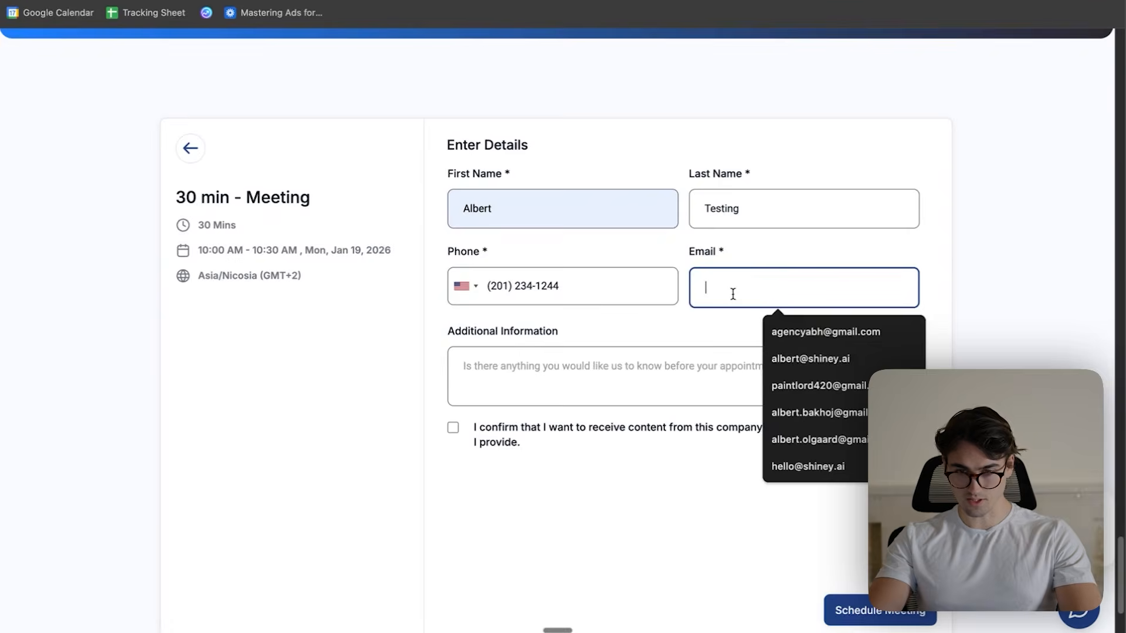
{"action": "type", "text": "testemail"}
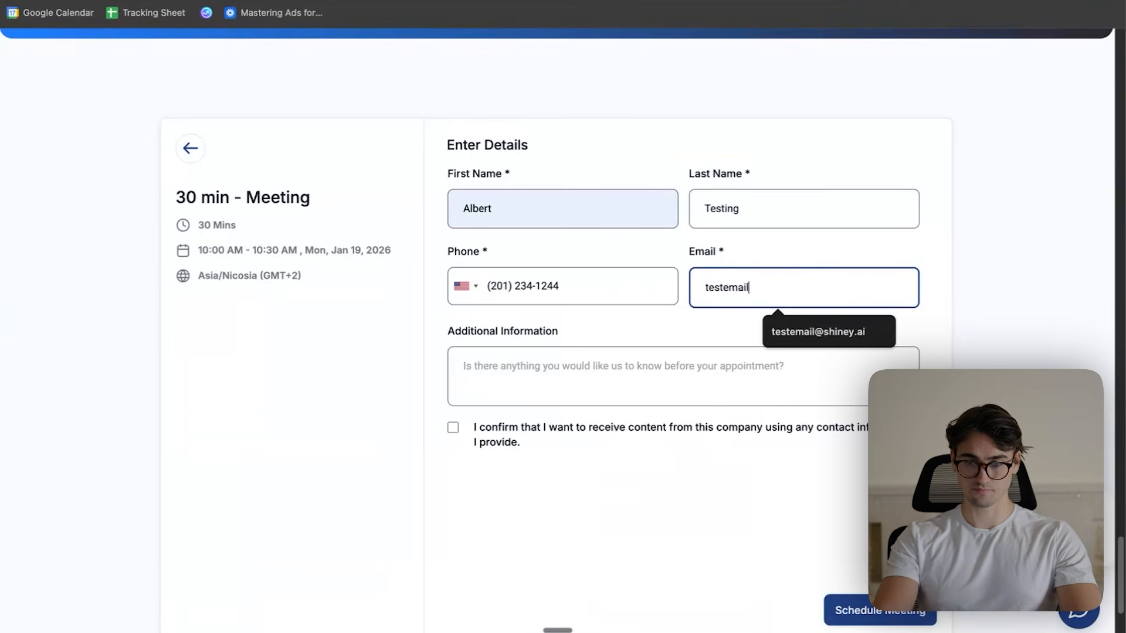
{"action": "type", "text": "@gmail.com"}
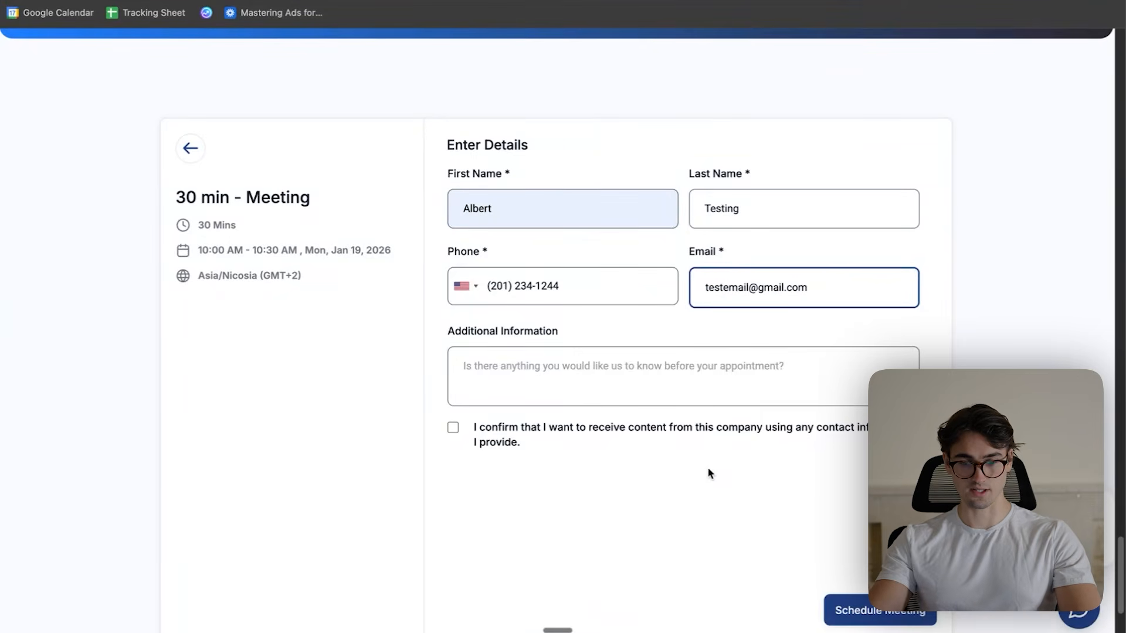
{"action": "left_click", "coordinate": [639, 430]}
{"action": "left_click", "coordinate": [862, 614]}
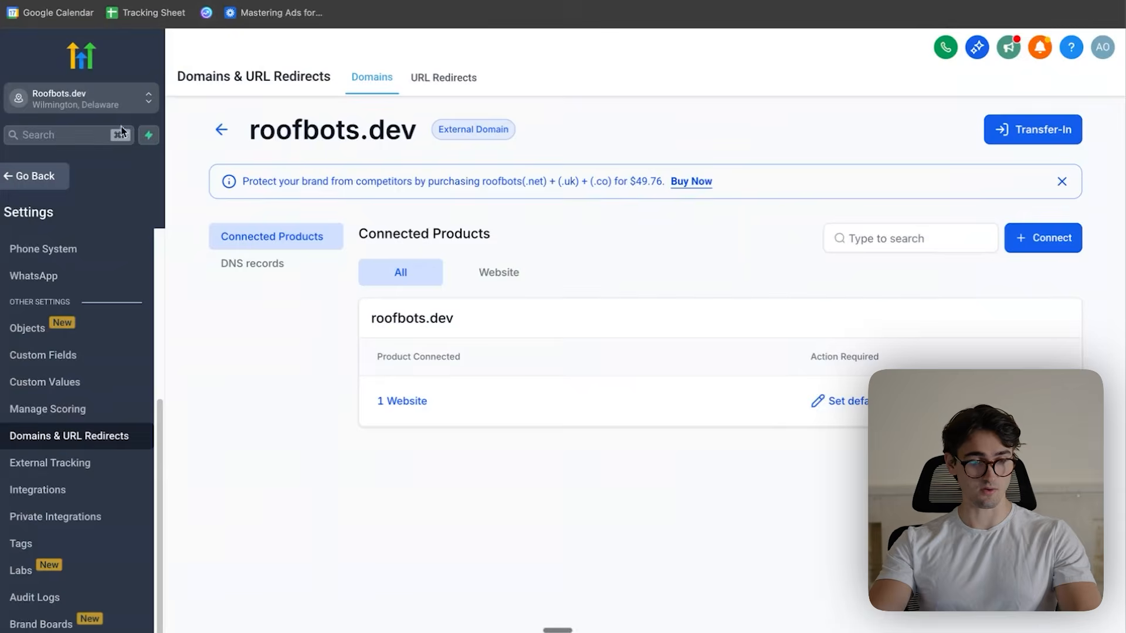
- In HighLevel's Calendars, show only the 30 min - Meeting calendar and open the January 19 test appointment's details
{"action": "left_click", "coordinate": [51, 176]}
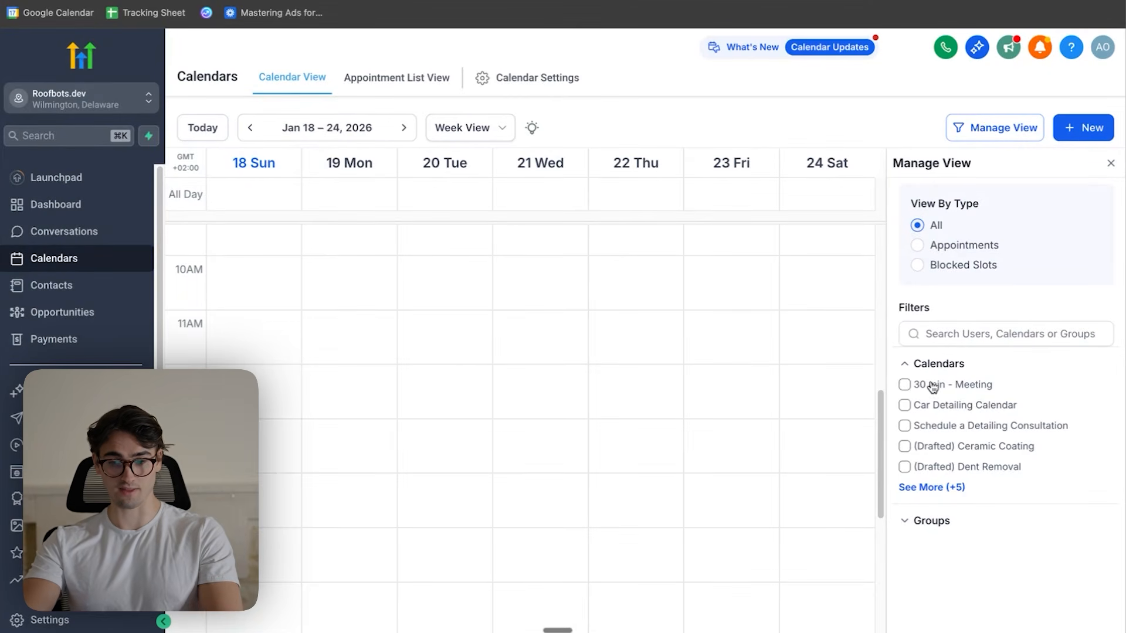
{"action": "left_click", "coordinate": [909, 385]}
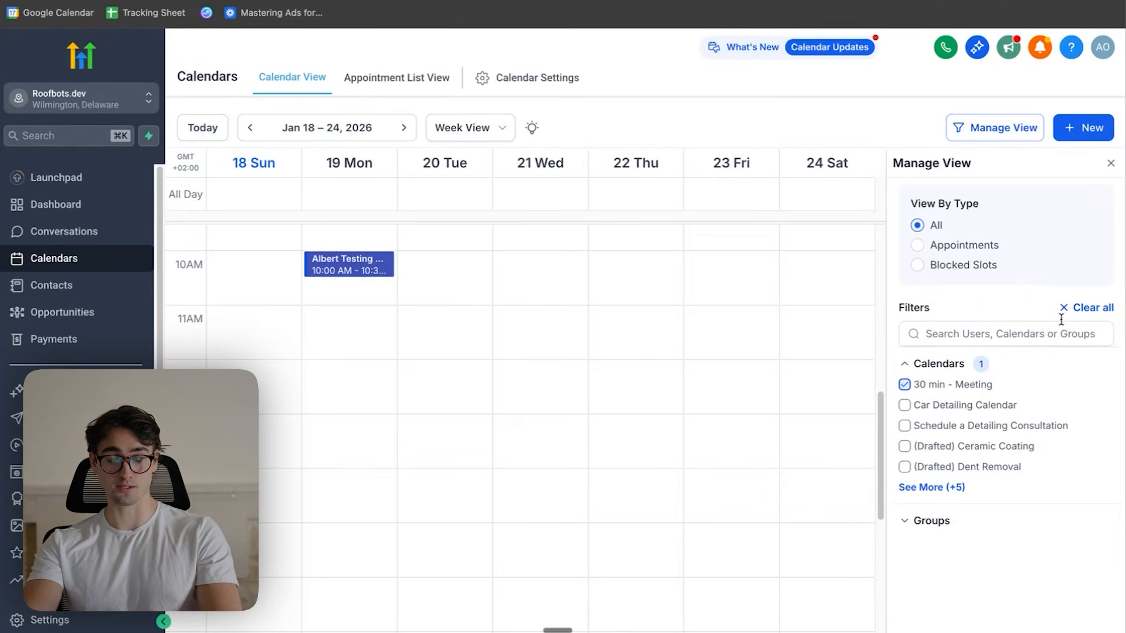
{"action": "left_click", "coordinate": [343, 268]}
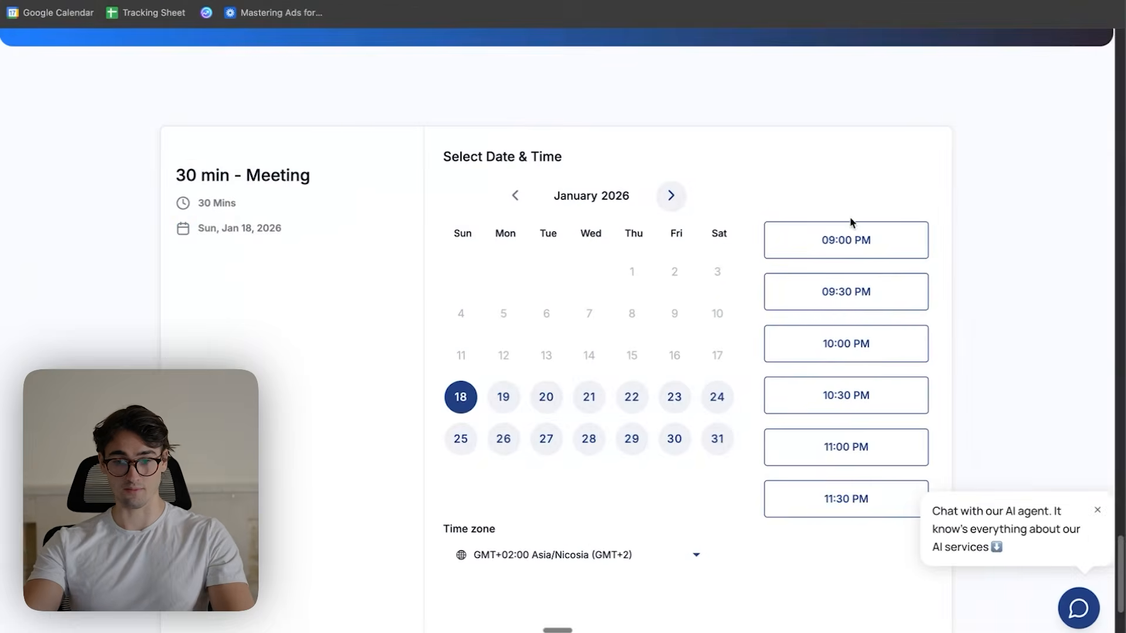
- Switch back to the live site's booking calendar and view the available times for January 21
{"action": "scroll", "coordinate": [856, 252], "scroll_direction": "down", "scroll_amount": 3}
{"action": "scroll", "coordinate": [733, 311], "scroll_direction": "up", "scroll_amount": 4}
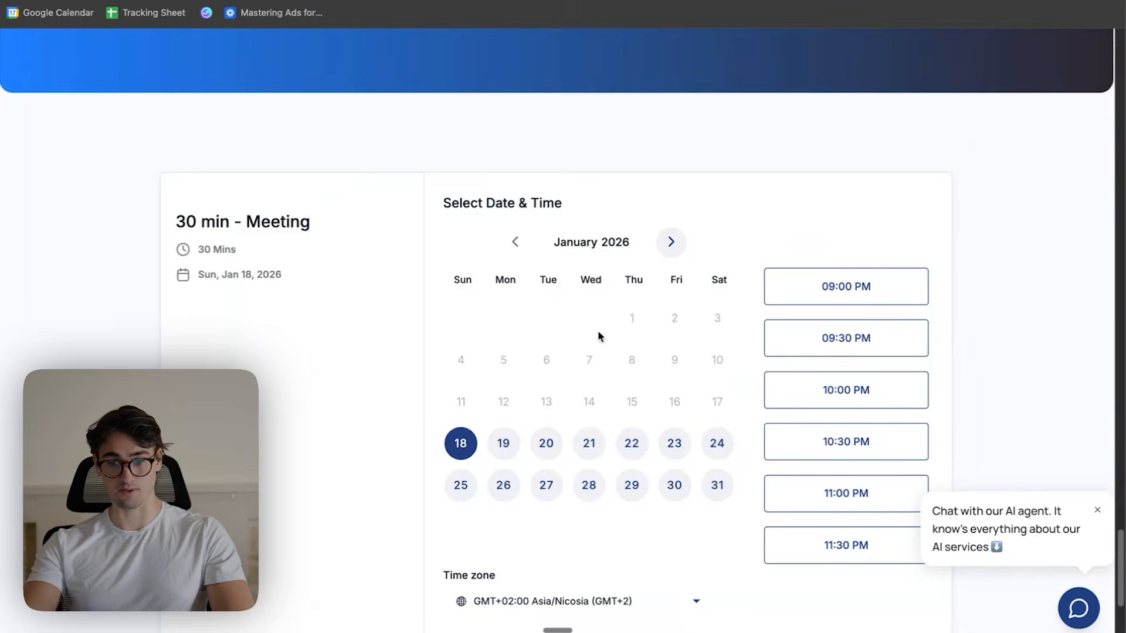
{"action": "left_click", "coordinate": [589, 446]}
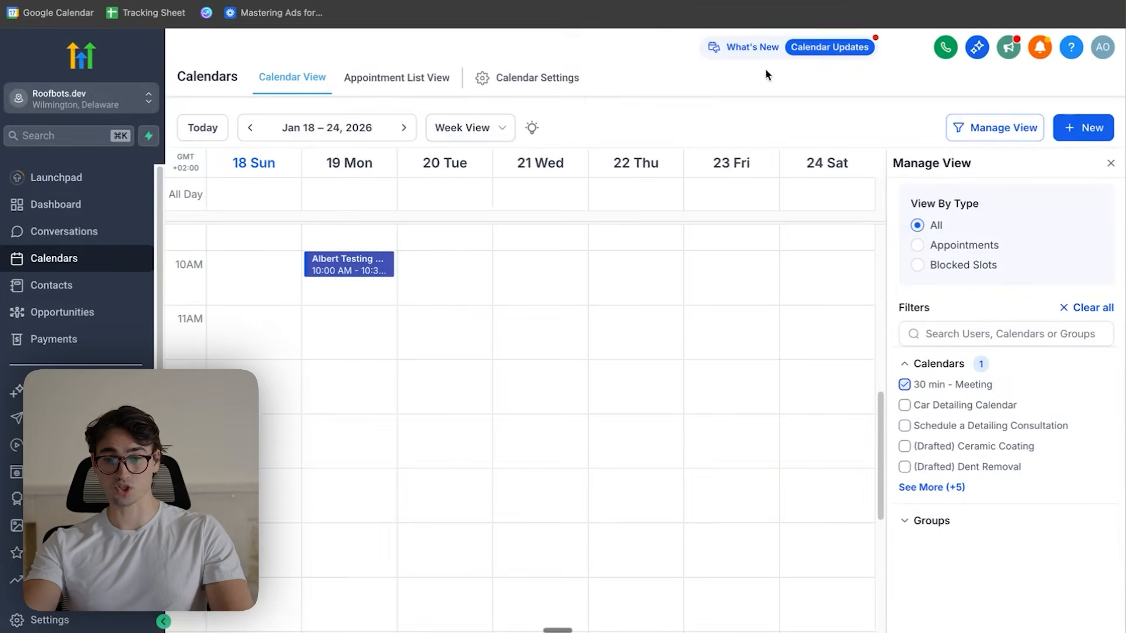
- Open the 30 min - Meeting calendar for editing from HighLevel's calendar settings
{"action": "left_click", "coordinate": [498, 73]}
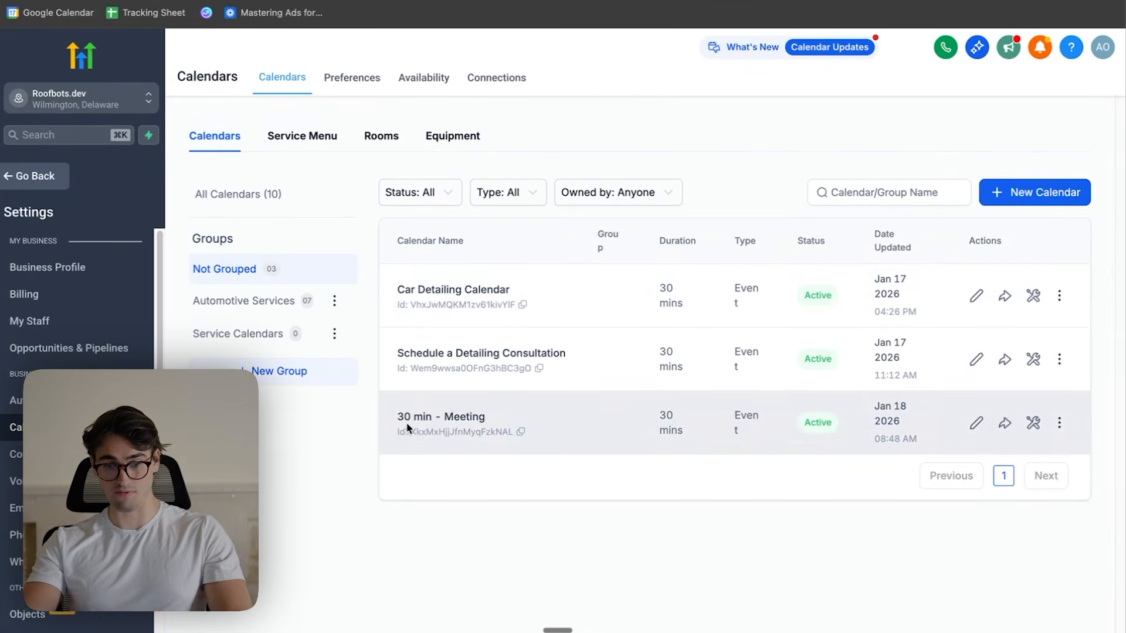
{"action": "left_click", "coordinate": [976, 423]}
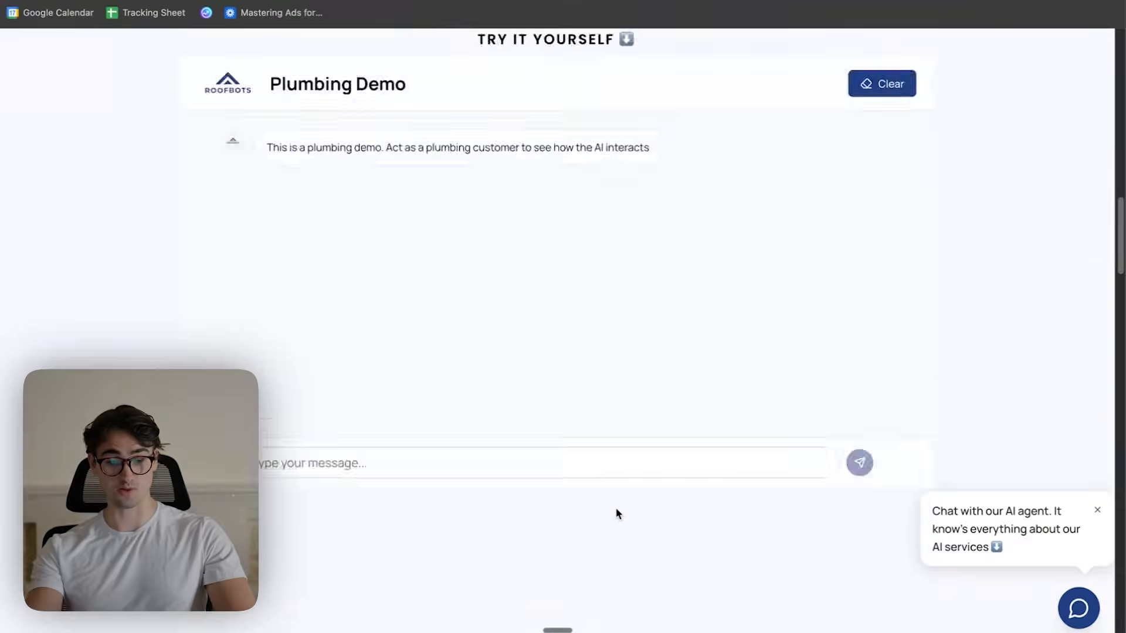
- Review the live Roofbots homepage down to the Plumbing Demo section and open the AI agent chat widget
{"action": "scroll", "coordinate": [617, 512], "scroll_direction": "up", "scroll_amount": 10}
{"action": "scroll", "coordinate": [616, 512], "scroll_direction": "down", "scroll_amount": 10}
{"action": "scroll", "coordinate": [617, 513], "scroll_direction": "up", "scroll_amount": 4}
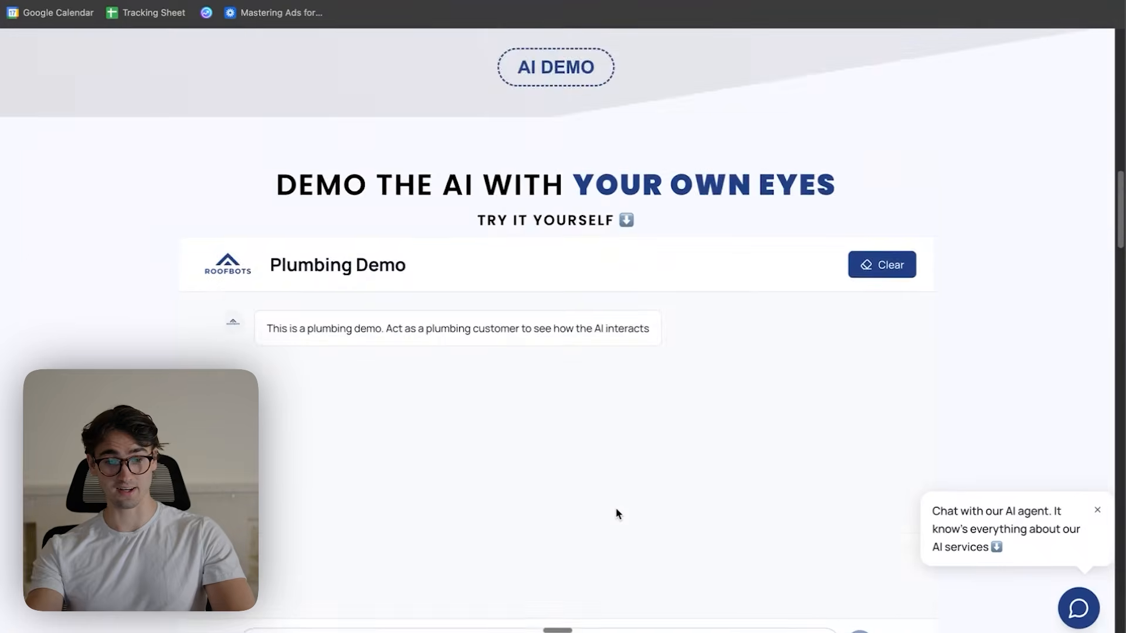
{"action": "scroll", "coordinate": [617, 514], "scroll_direction": "down", "scroll_amount": 2}
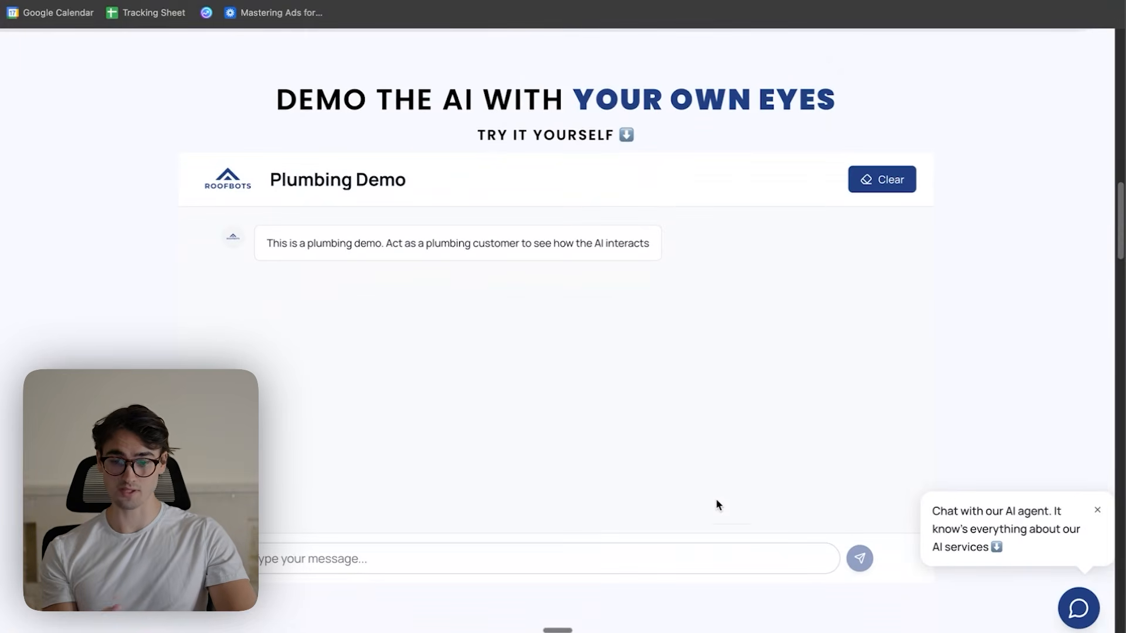
{"action": "left_click", "coordinate": [1081, 610]}
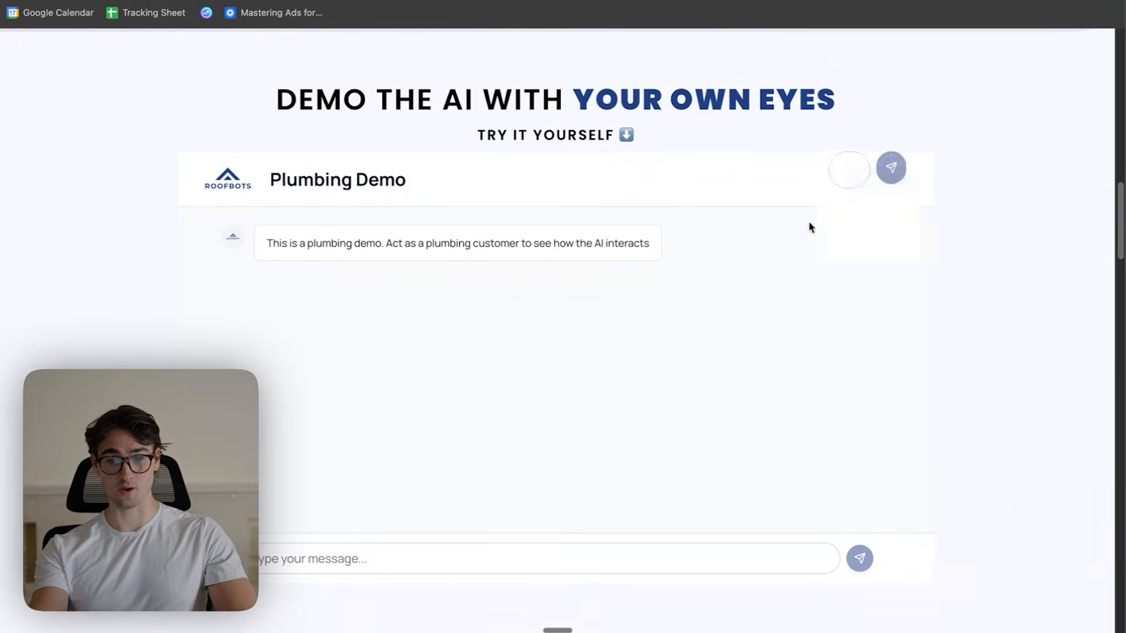
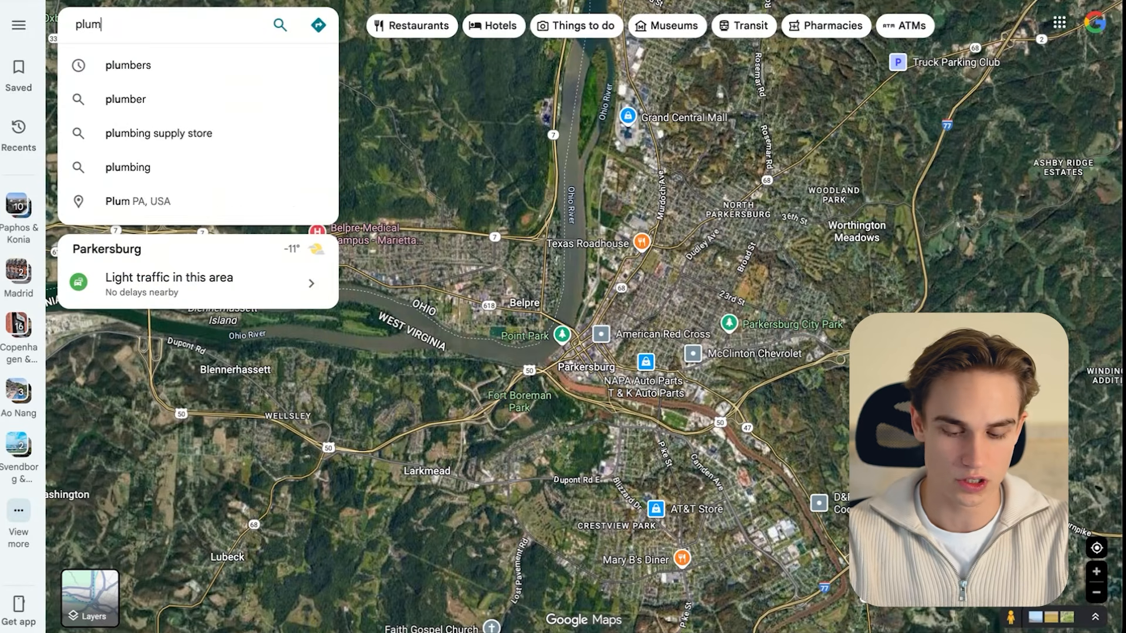
- Search the Parkersburg area for plumbers and load the results list through to its end
{"action": "key", "text": "Return"}
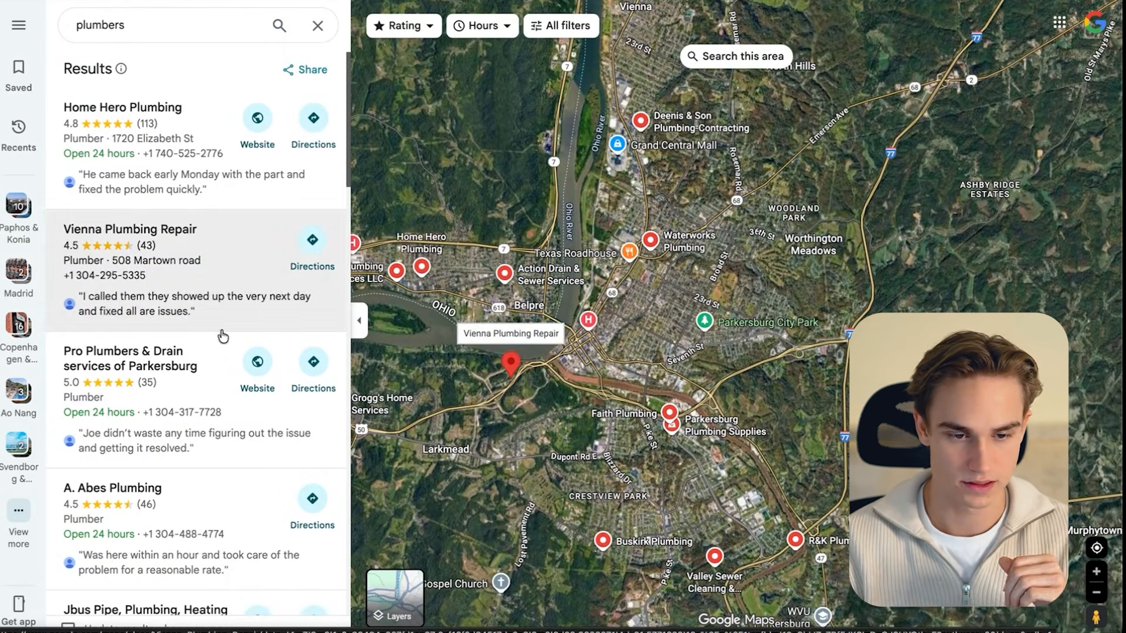
{"action": "scroll", "coordinate": [203, 206], "scroll_direction": "down", "scroll_amount": 10}
{"action": "scroll", "coordinate": [204, 206], "scroll_direction": "down", "scroll_amount": 5}
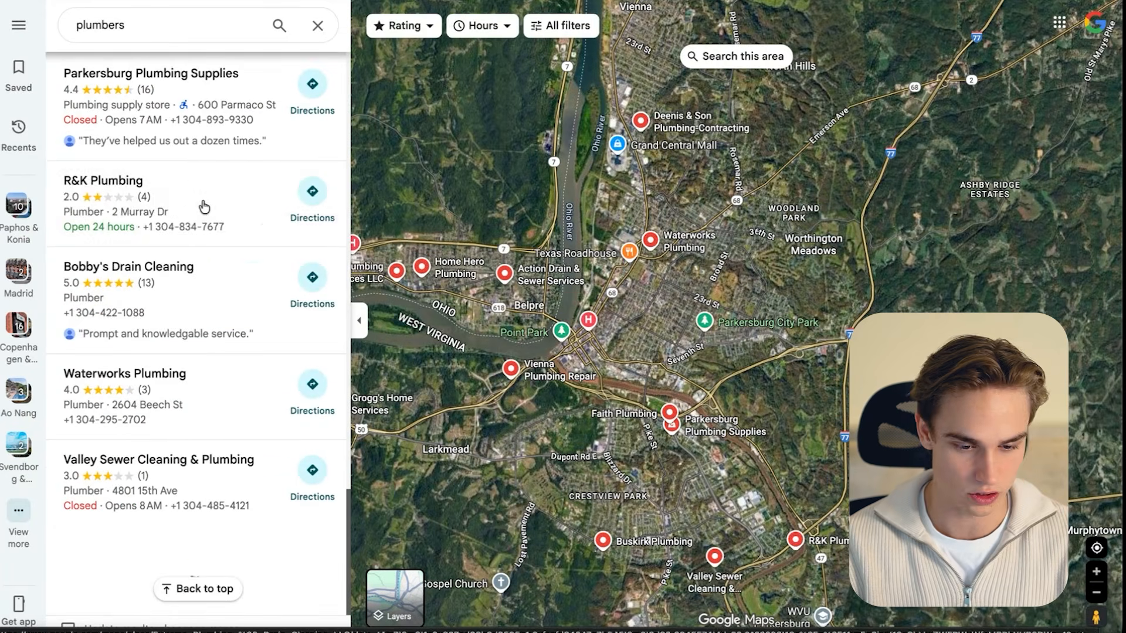
{"action": "scroll", "coordinate": [176, 352], "scroll_direction": "down", "scroll_amount": 10}
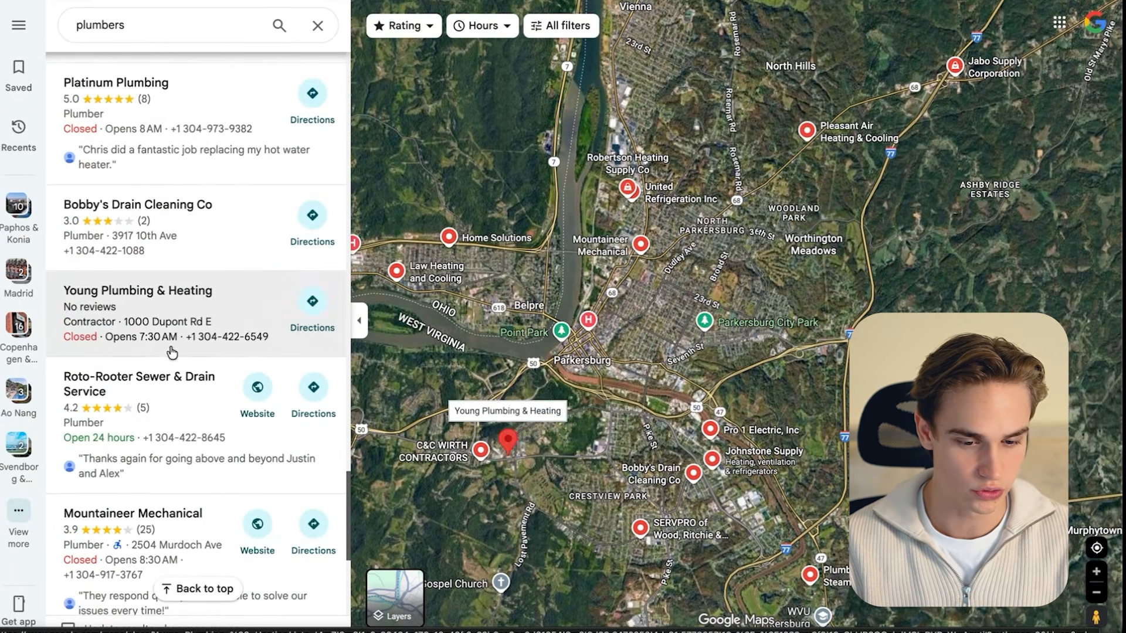
{"action": "scroll", "coordinate": [190, 359], "scroll_direction": "down", "scroll_amount": 10}
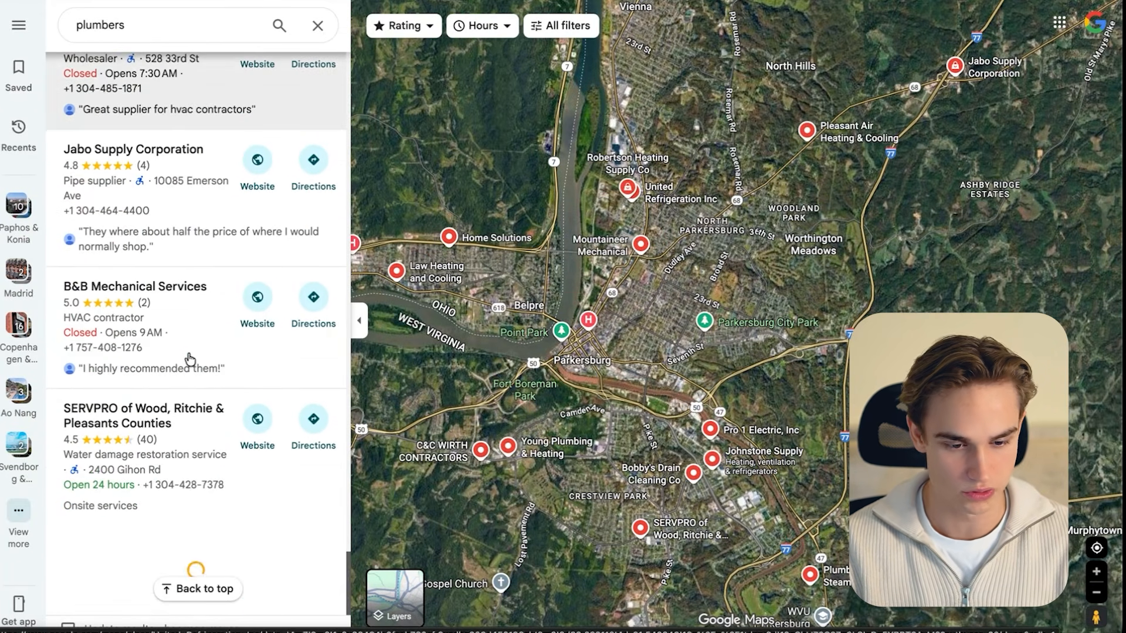
{"action": "scroll", "coordinate": [191, 487], "scroll_direction": "down", "scroll_amount": 10}
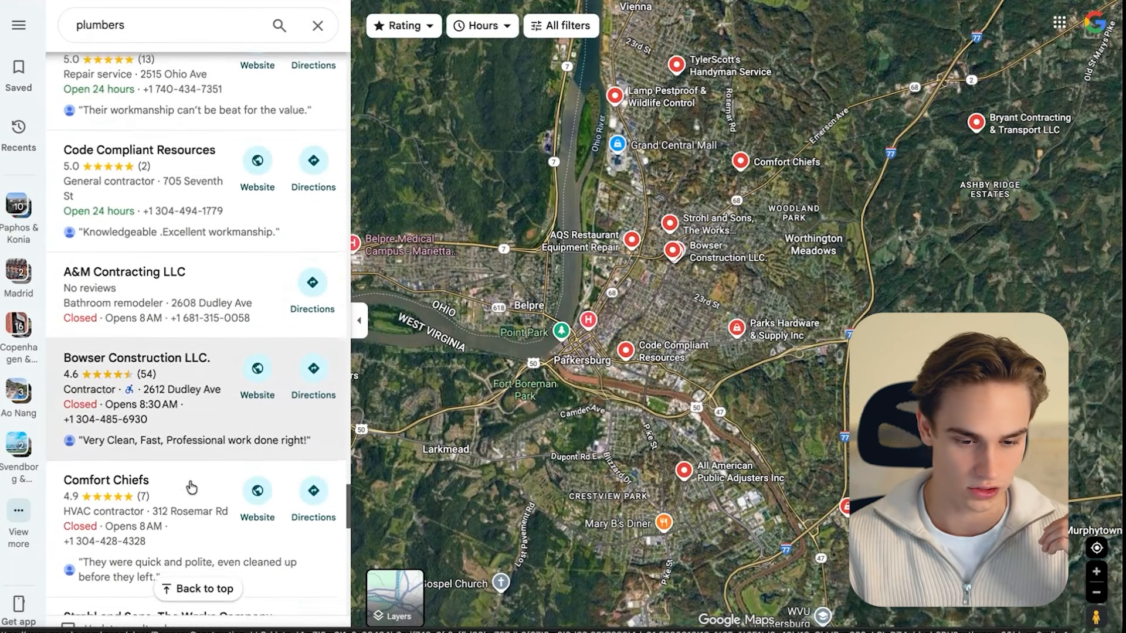
{"action": "scroll", "coordinate": [209, 526], "scroll_direction": "down", "scroll_amount": 10}
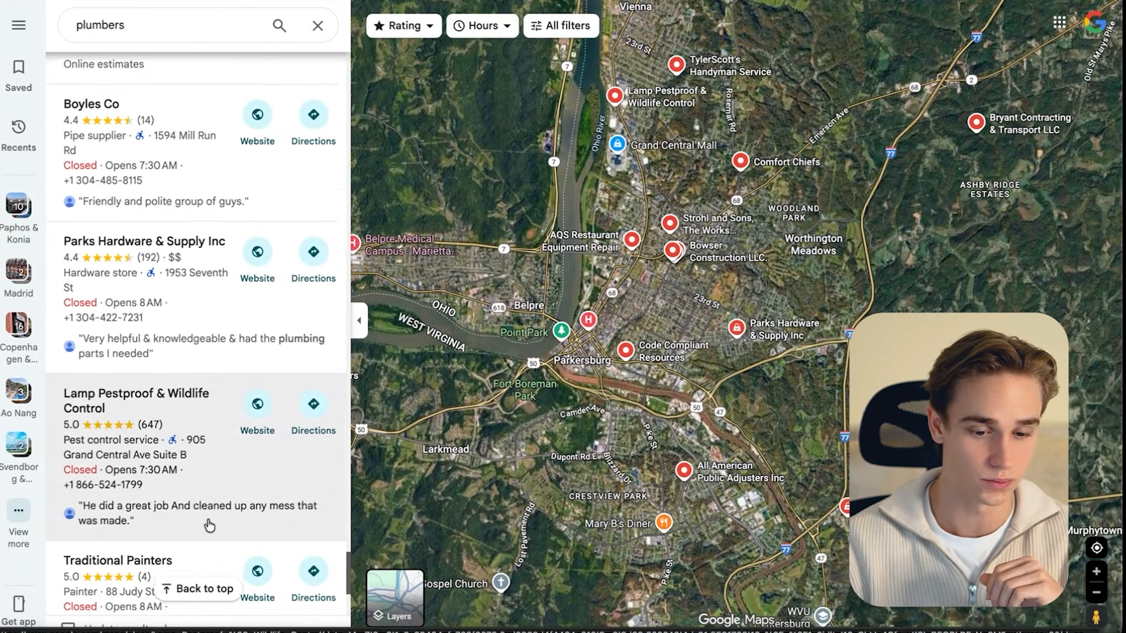
{"action": "left_click_drag", "start_coordinate": [113, 562], "coordinate": [276, 562]}
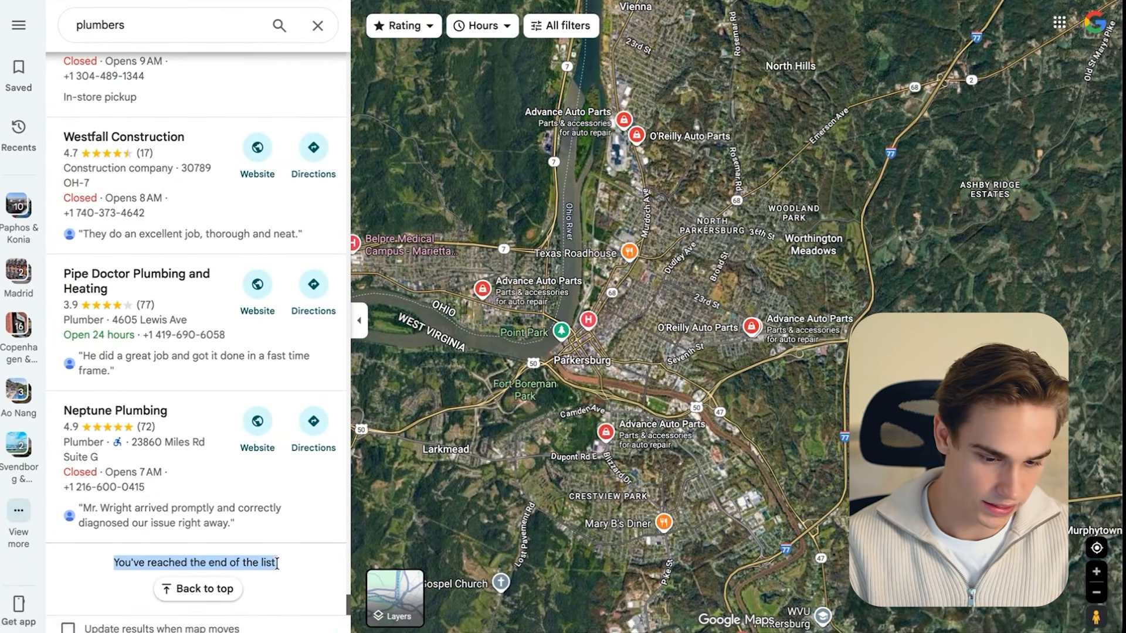
{"action": "left_click", "coordinate": [227, 566]}
- Launch the Data Scraper extension on the results and select the public recipe Google Maps - List Scrape 2025
{"action": "left_click", "coordinate": [941, 1]}
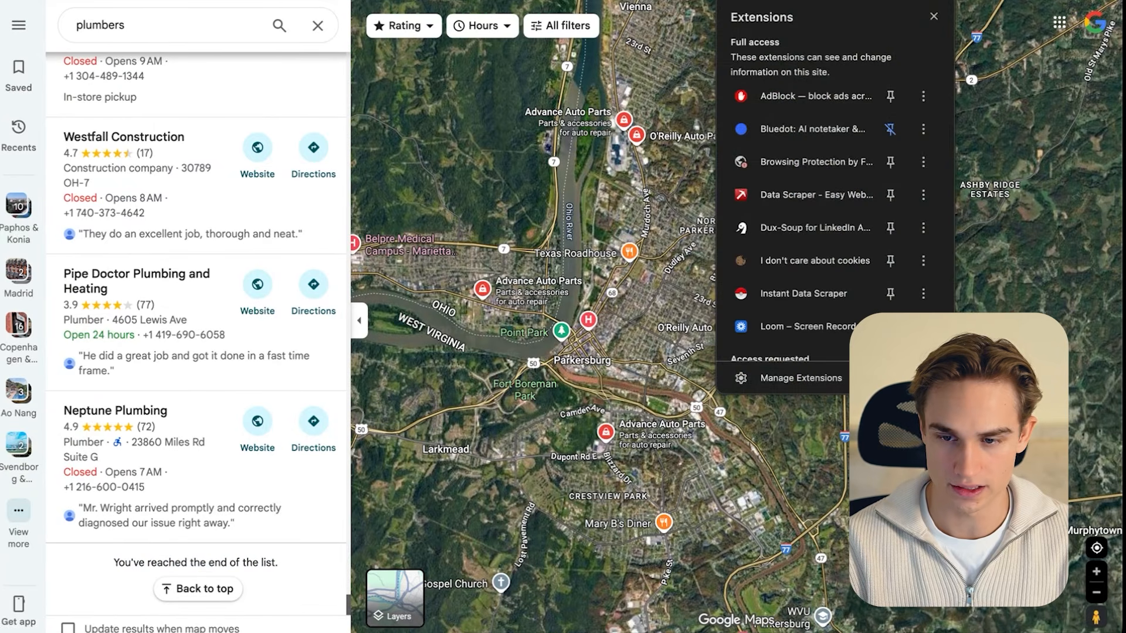
{"action": "left_click", "coordinate": [821, 200]}
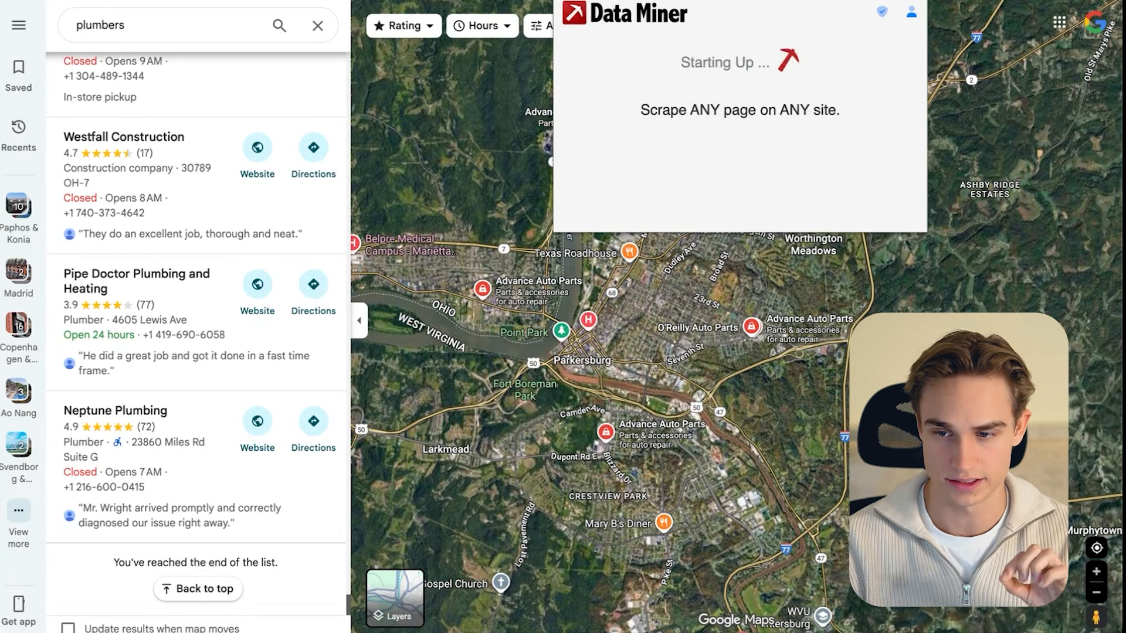
{"action": "mouse_move", "coordinate": [627, 226]}
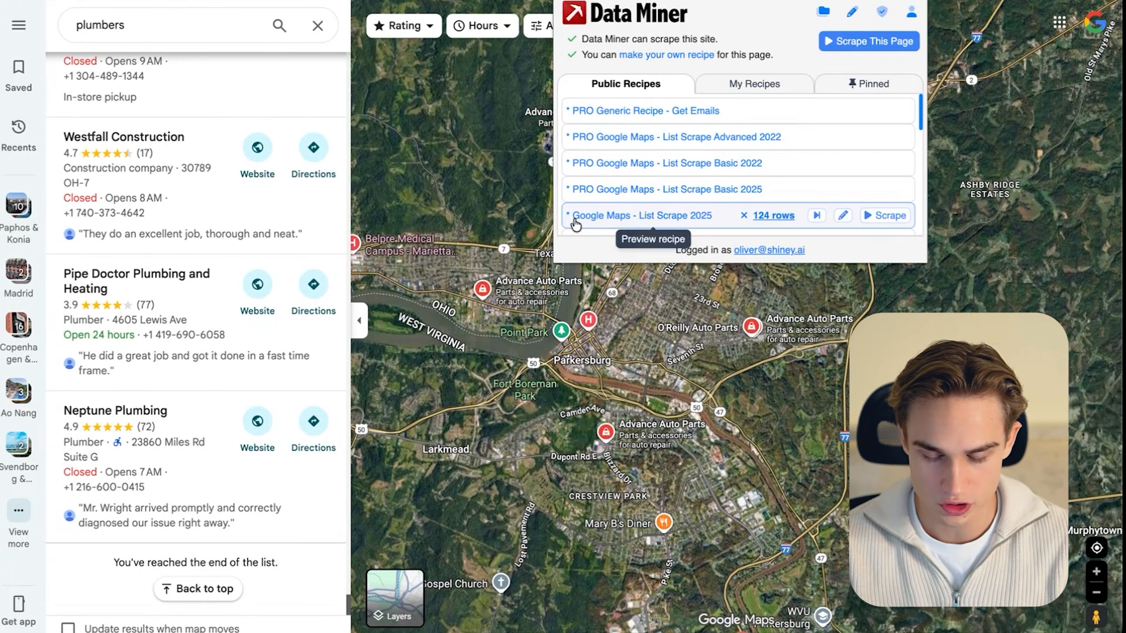
{"action": "left_click", "coordinate": [696, 223]}
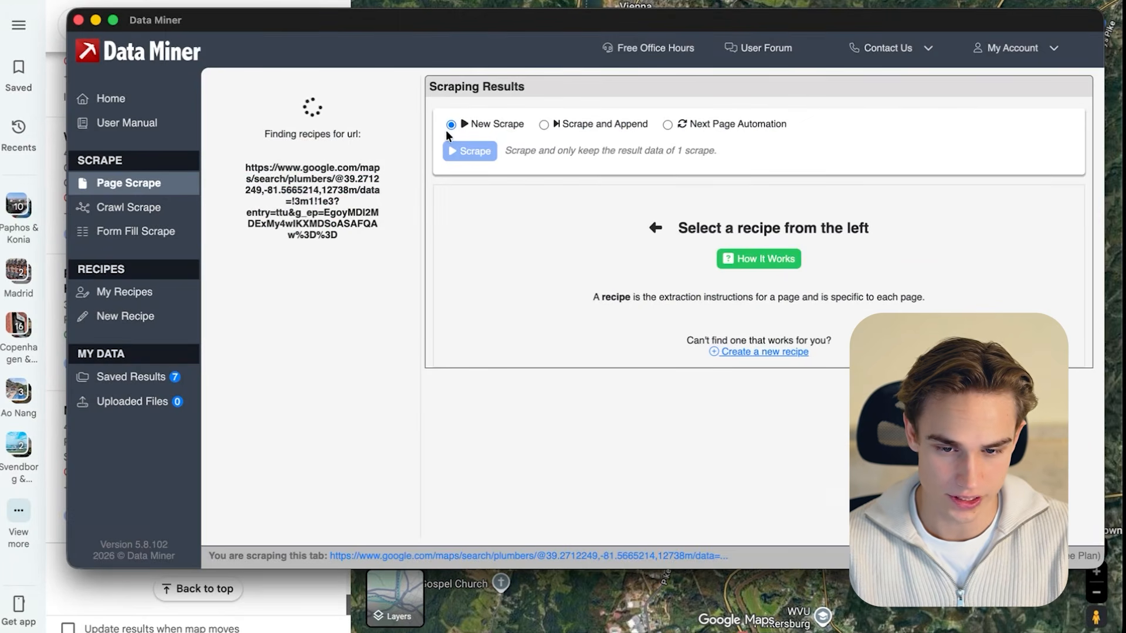
- Preview the recipe's columns, run it as a new scrape, and copy the scraped rows
{"action": "scroll", "coordinate": [759, 410], "scroll_direction": "right", "scroll_amount": 1}
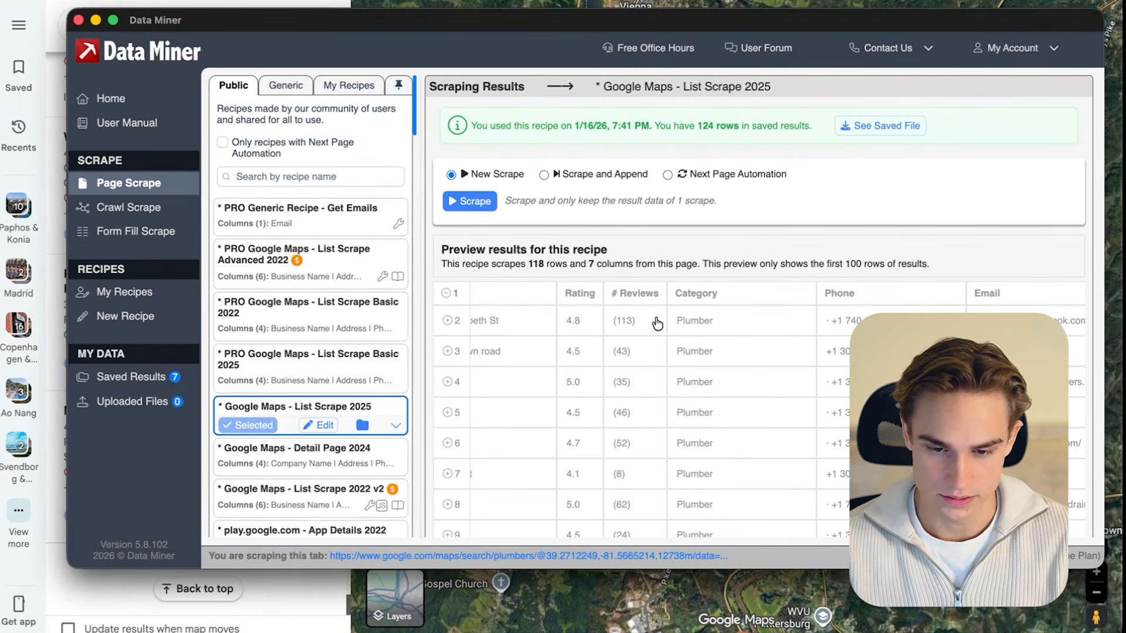
{"action": "left_click", "coordinate": [465, 201]}
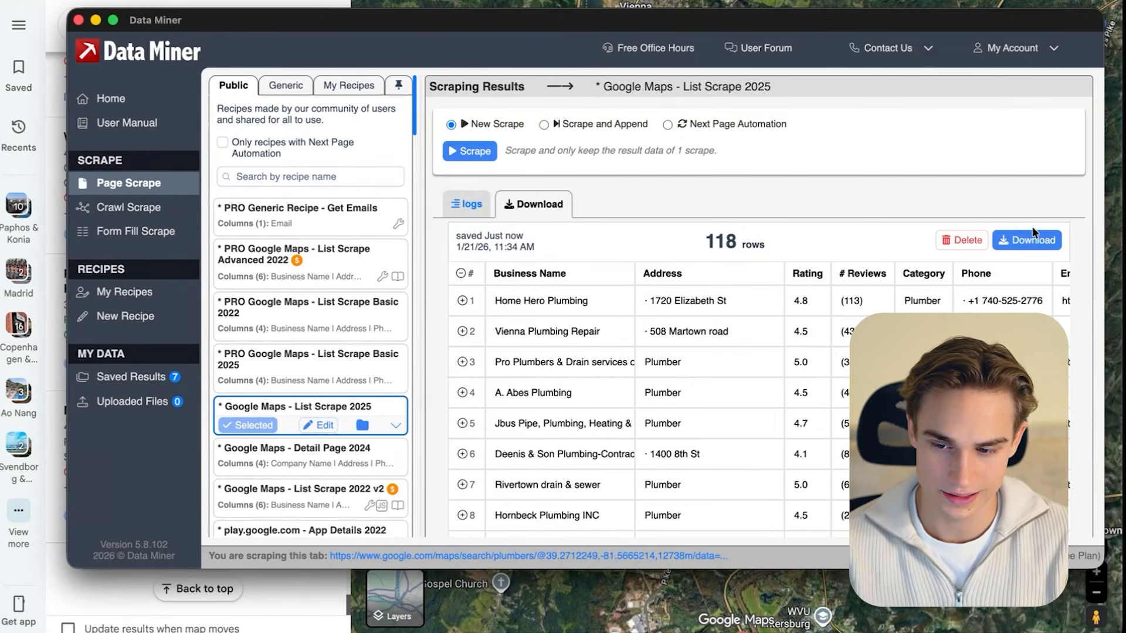
{"action": "left_click", "coordinate": [1028, 240]}
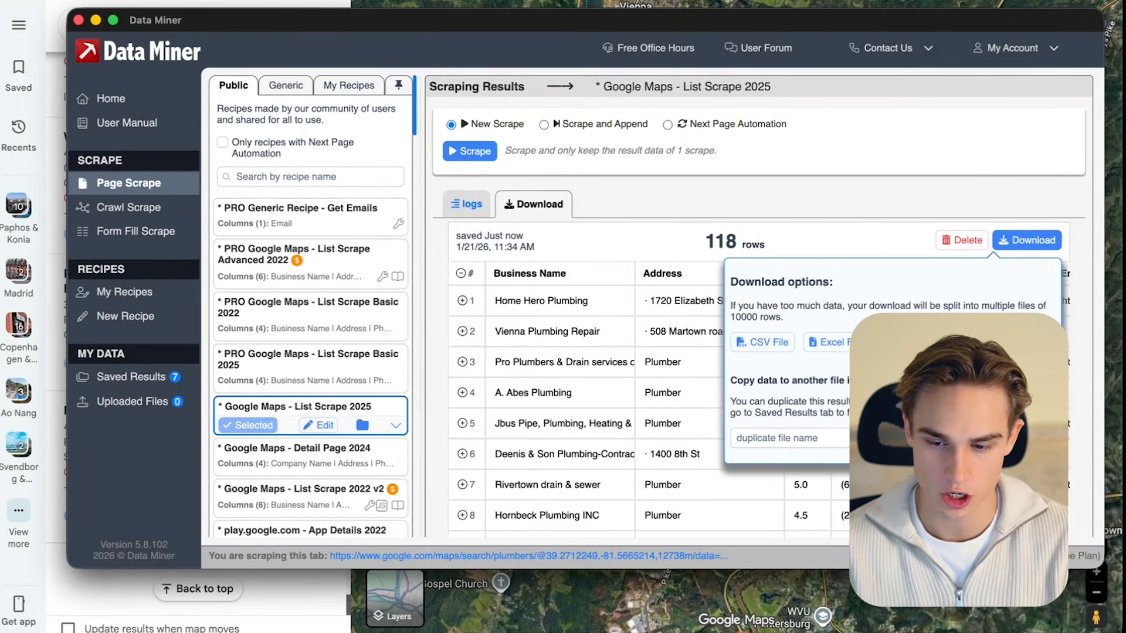
{"action": "left_click", "coordinate": [916, 343]}
- Create a new Google Sheets spreadsheet through sheets.new and paste the scraped business data from cell A1
{"action": "key", "text": "super+t"}
{"action": "type", "text": "sheets."}
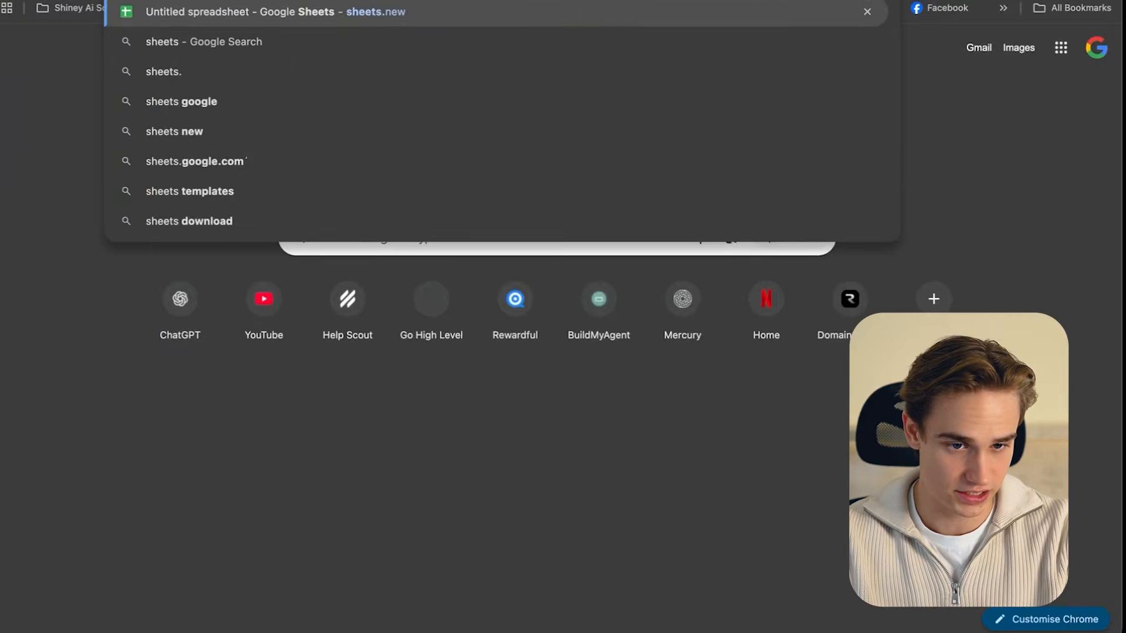
{"action": "type", "text": "new"}
{"action": "key", "text": "Return"}
{"action": "key", "text": "ctrl+v"}
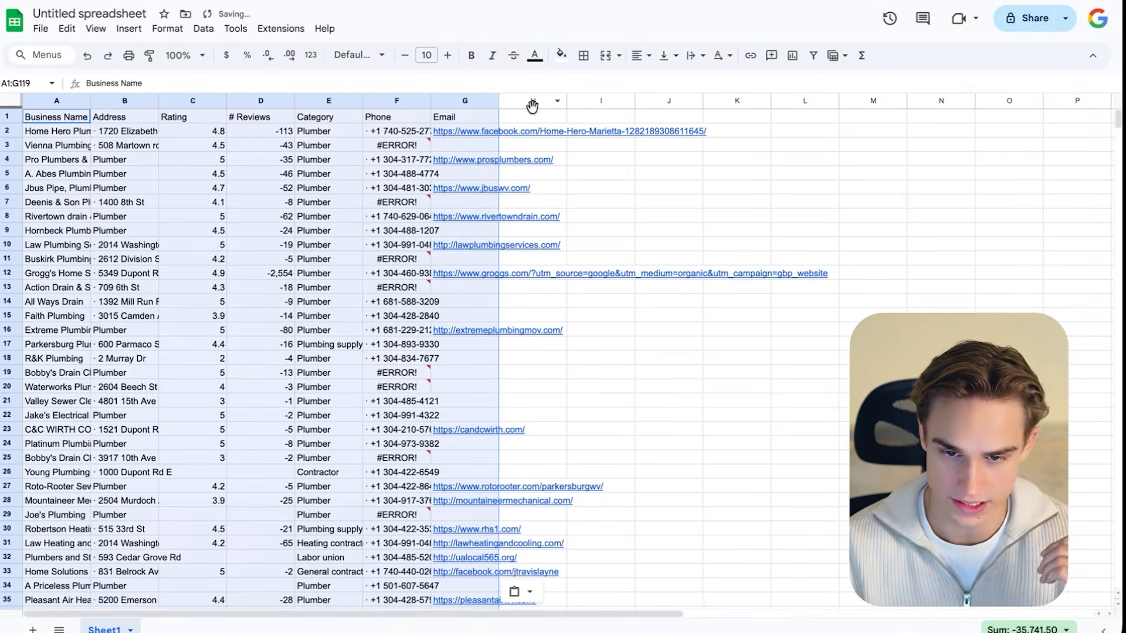
- Wrap the text in the pasted data and widen all columns of the sheet equally
{"action": "left_click", "coordinate": [695, 56]}
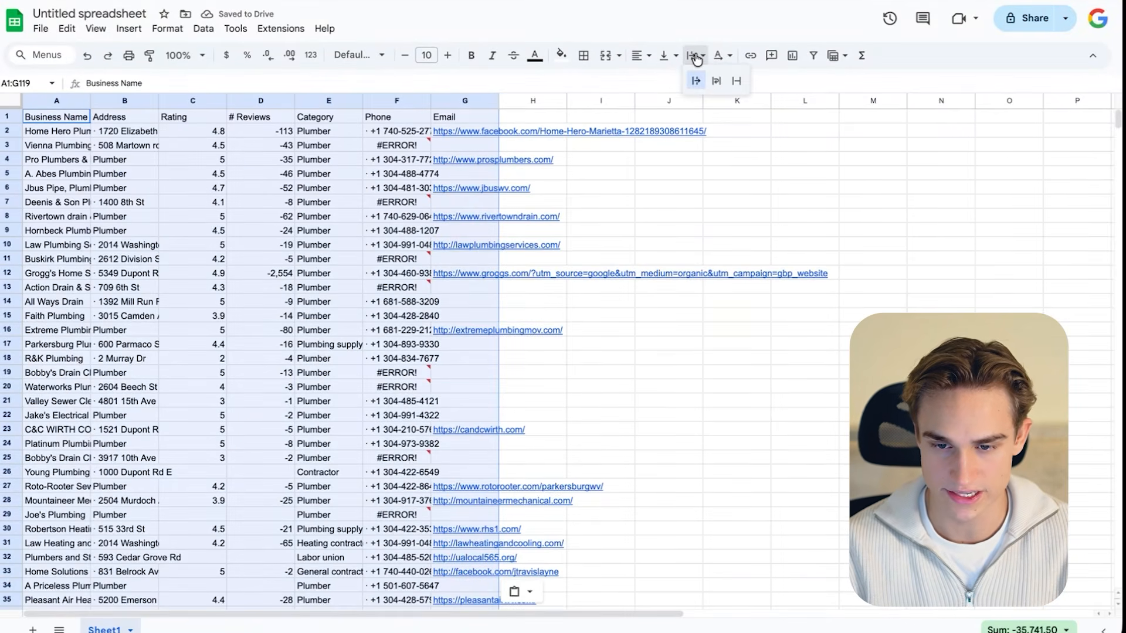
{"action": "left_click", "coordinate": [716, 80]}
{"action": "left_click", "coordinate": [6, 105]}
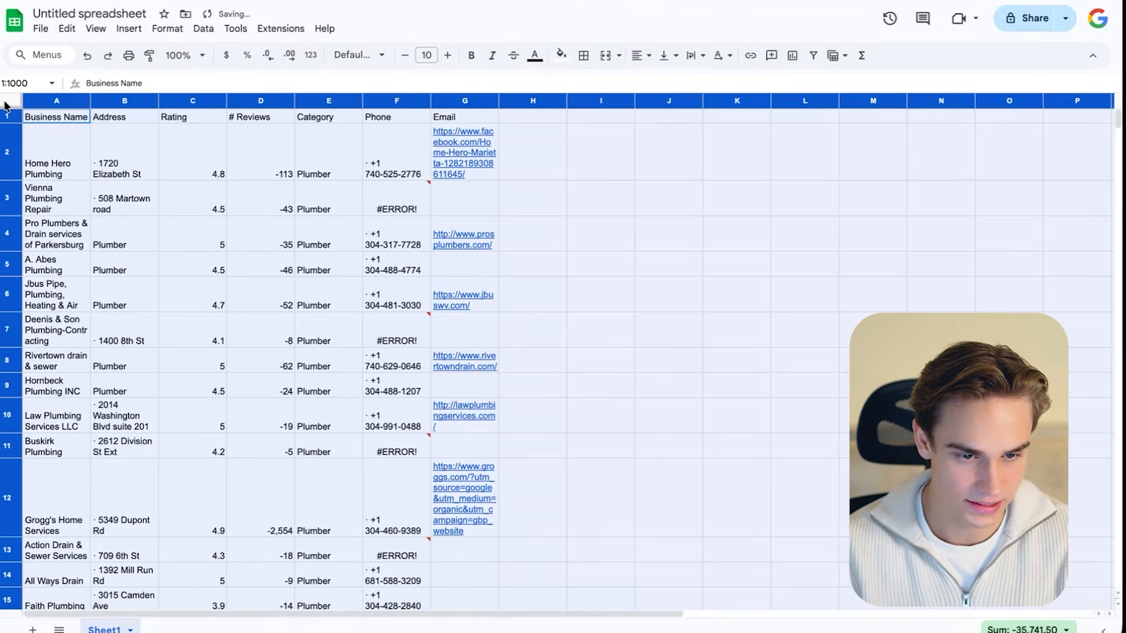
{"action": "left_click_drag", "start_coordinate": [430, 101], "coordinate": [491, 100]}
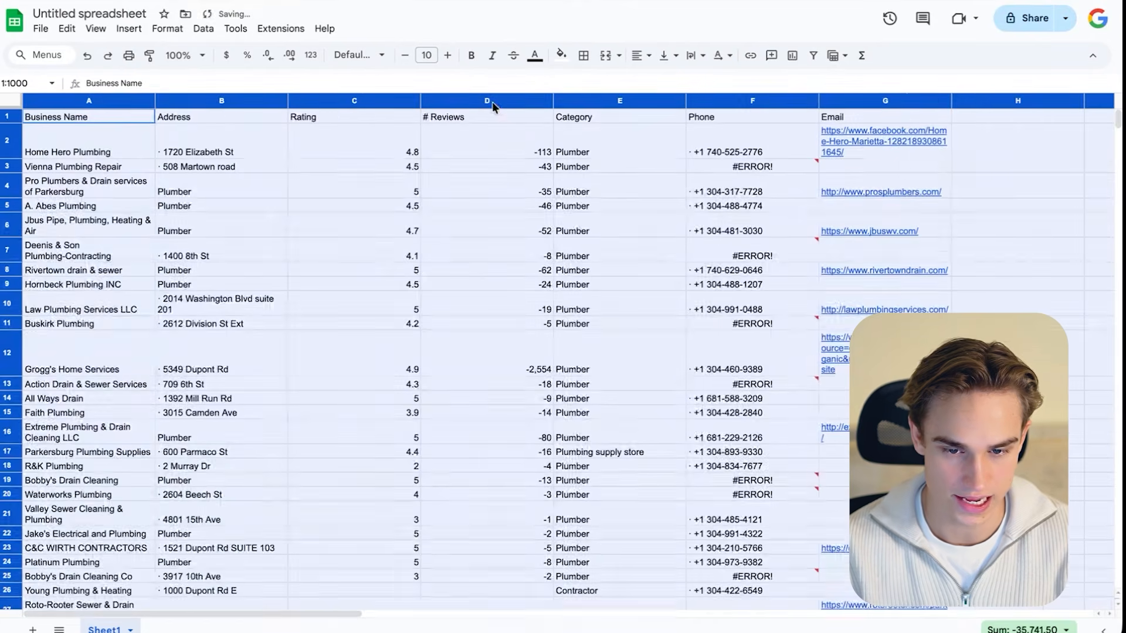
- Freeze the first row with the column headings
{"action": "left_click", "coordinate": [7, 116]}
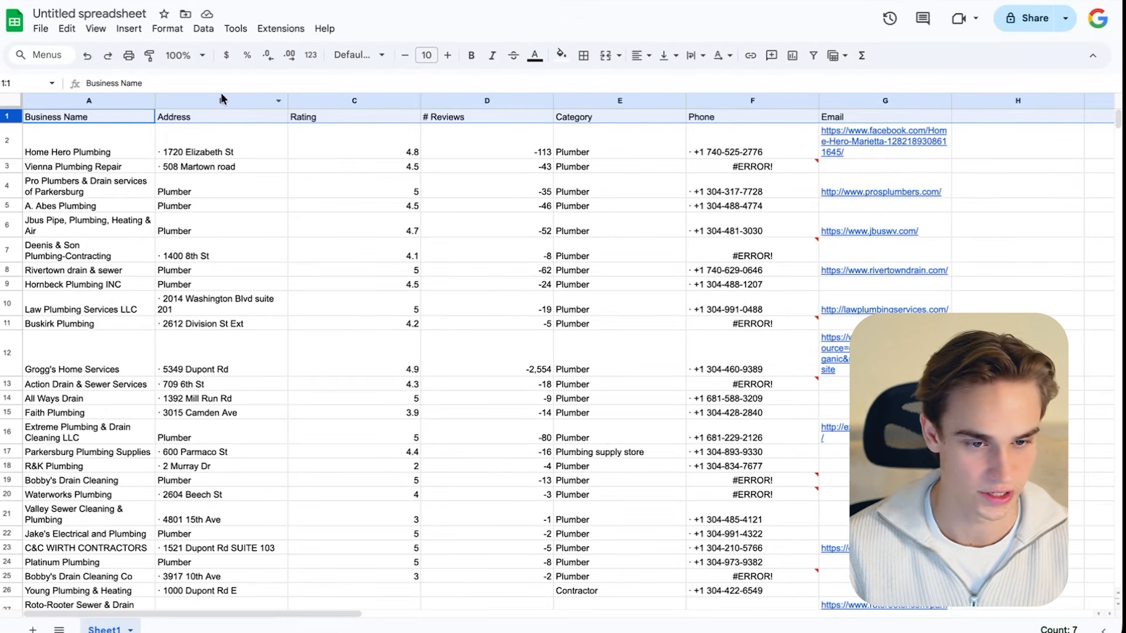
{"action": "left_click", "coordinate": [95, 28]}
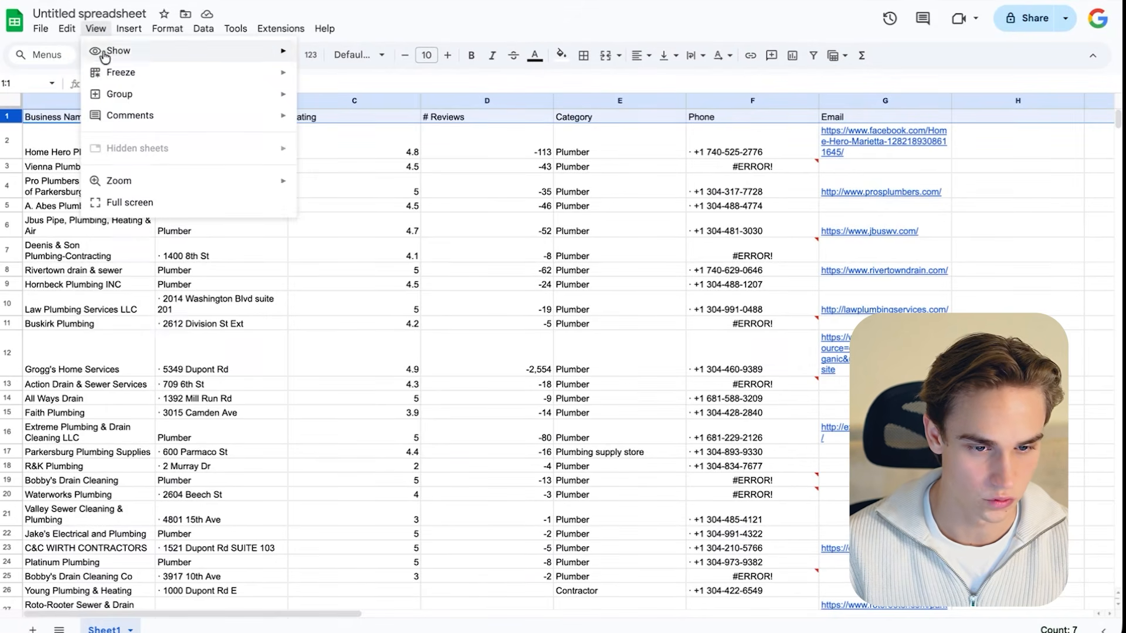
{"action": "mouse_move", "coordinate": [113, 76]}
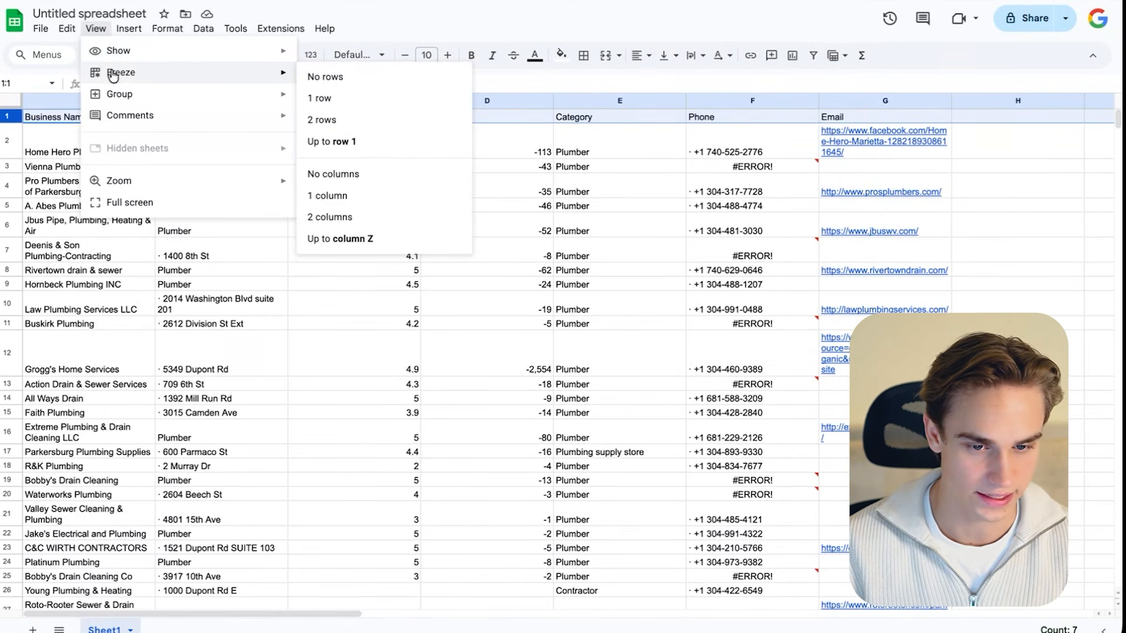
{"action": "left_click", "coordinate": [326, 99]}
- Sort the sheet A to Z by the Email column, which holds the website links
{"action": "scroll", "coordinate": [112, 243], "scroll_direction": "down", "scroll_amount": 7}
{"action": "scroll", "coordinate": [117, 243], "scroll_direction": "up", "scroll_amount": 7}
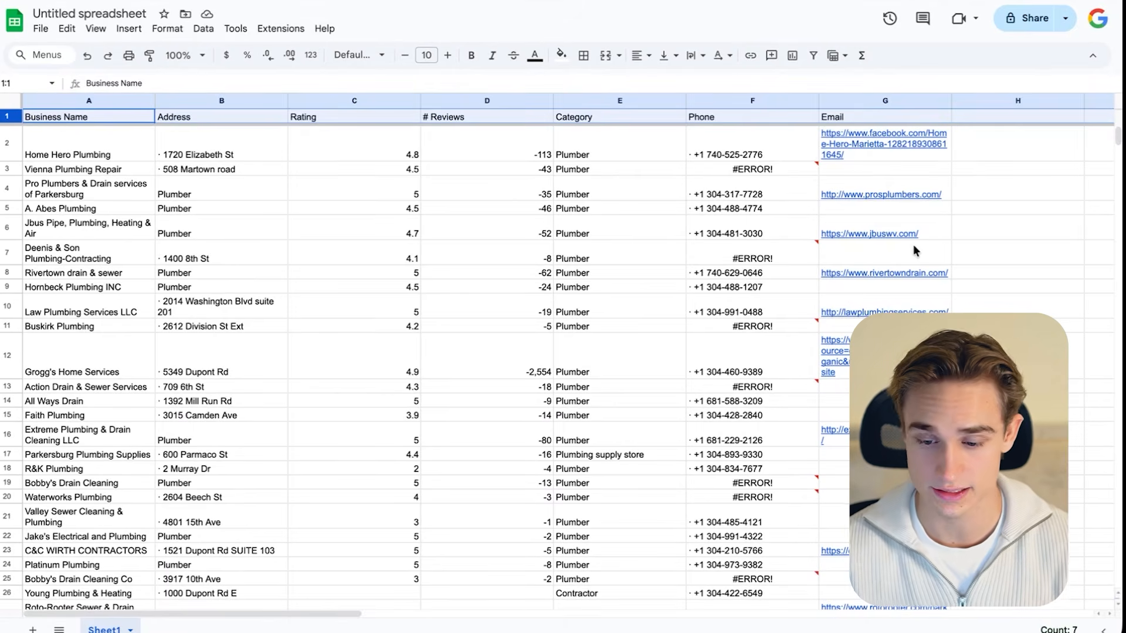
{"action": "scroll", "coordinate": [912, 245], "scroll_direction": "down", "scroll_amount": 10}
{"action": "scroll", "coordinate": [913, 244], "scroll_direction": "up", "scroll_amount": 10}
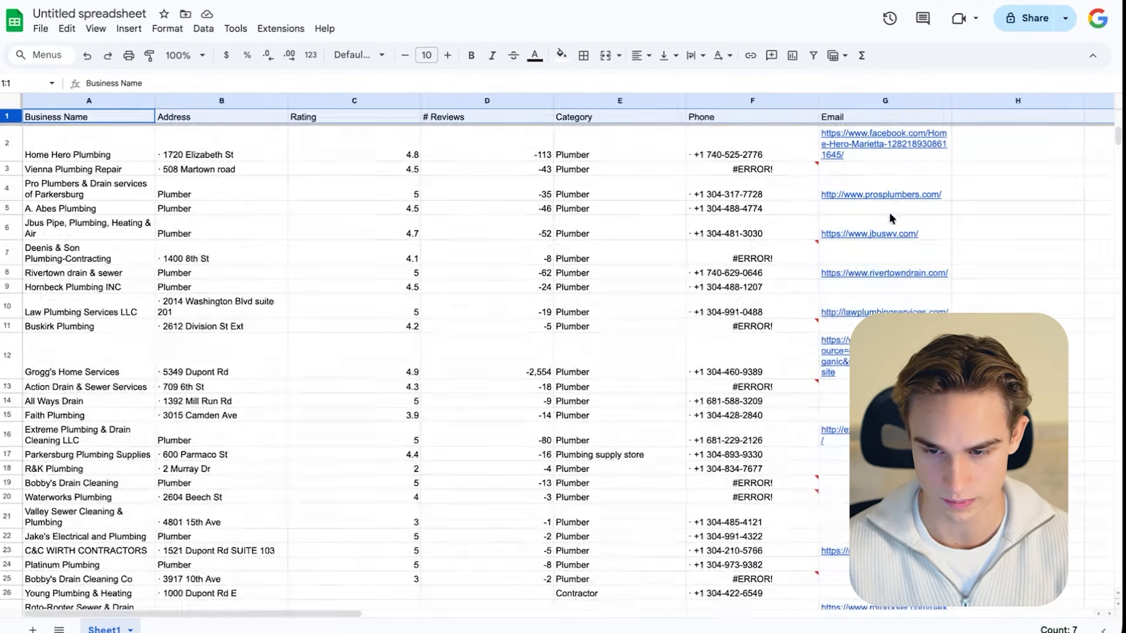
{"action": "left_click", "coordinate": [942, 104]}
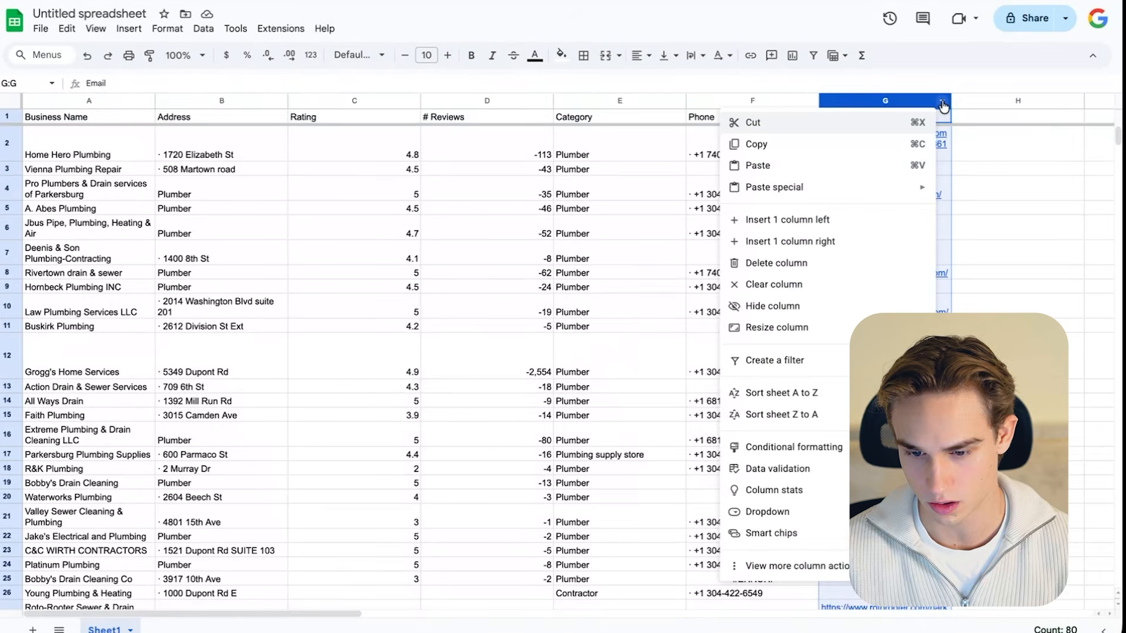
{"action": "left_click", "coordinate": [816, 399]}
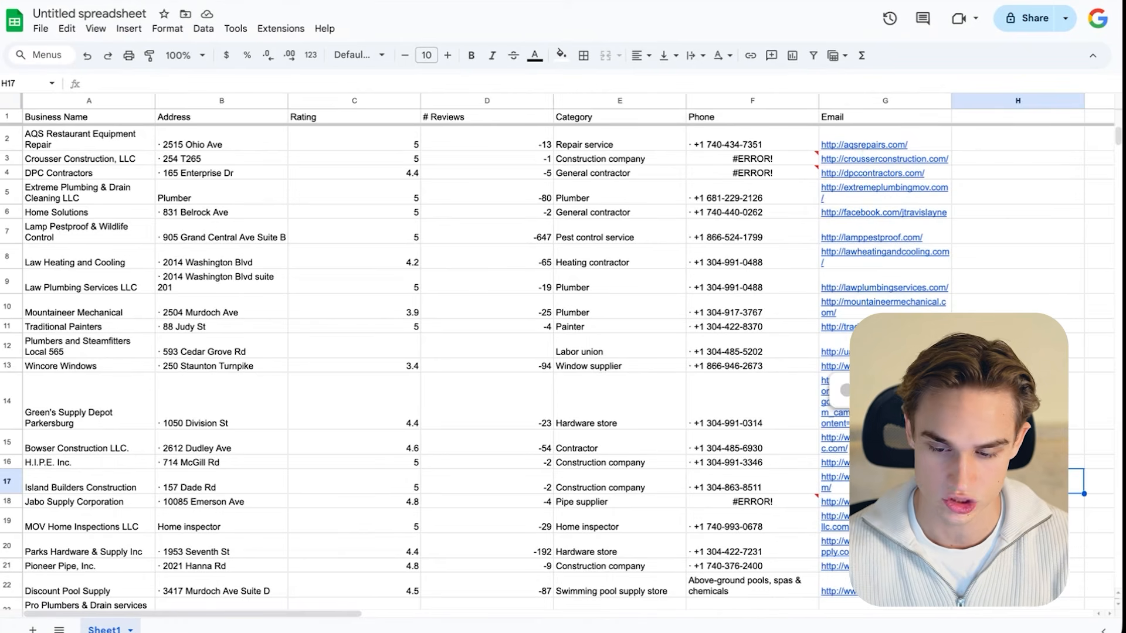
- Examine which businesses in the sorted Email column have a website link, and open the AQS Repairs link
{"action": "scroll", "coordinate": [865, 136], "scroll_direction": "down", "scroll_amount": 1}
{"action": "scroll", "coordinate": [865, 136], "scroll_direction": "down", "scroll_amount": 20}
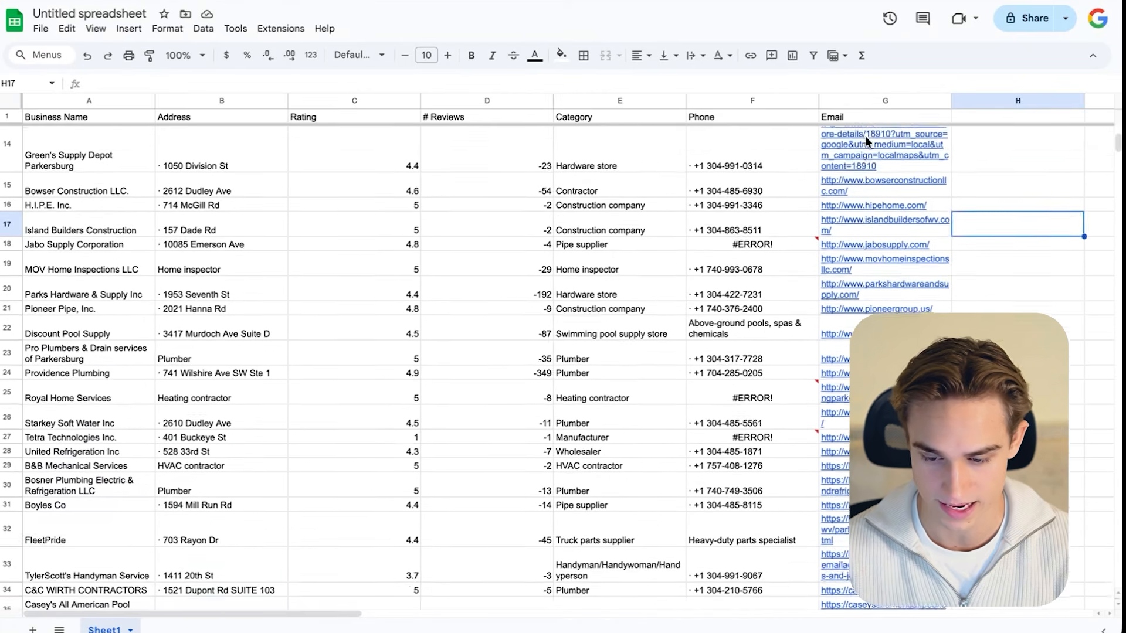
{"action": "scroll", "coordinate": [878, 276], "scroll_direction": "down", "scroll_amount": 5}
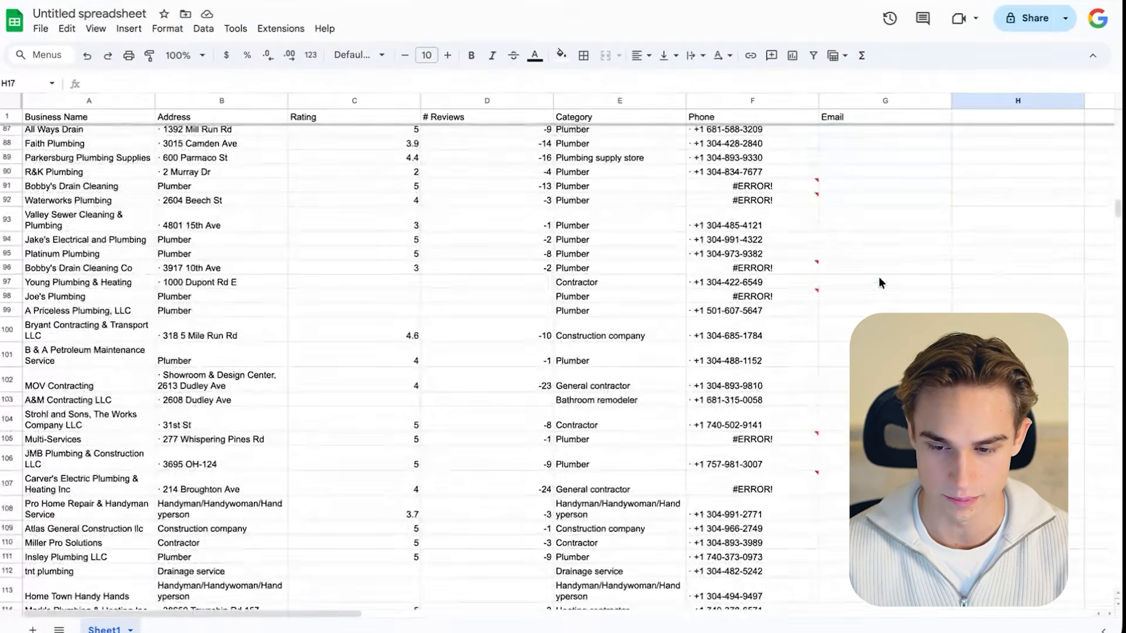
{"action": "scroll", "coordinate": [878, 276], "scroll_direction": "up", "scroll_amount": 3}
{"action": "left_click_drag", "start_coordinate": [862, 186], "coordinate": [861, 404]}
{"action": "scroll", "coordinate": [862, 404], "scroll_direction": "down", "scroll_amount": 4}
{"action": "scroll", "coordinate": [867, 411], "scroll_direction": "down", "scroll_amount": 1}
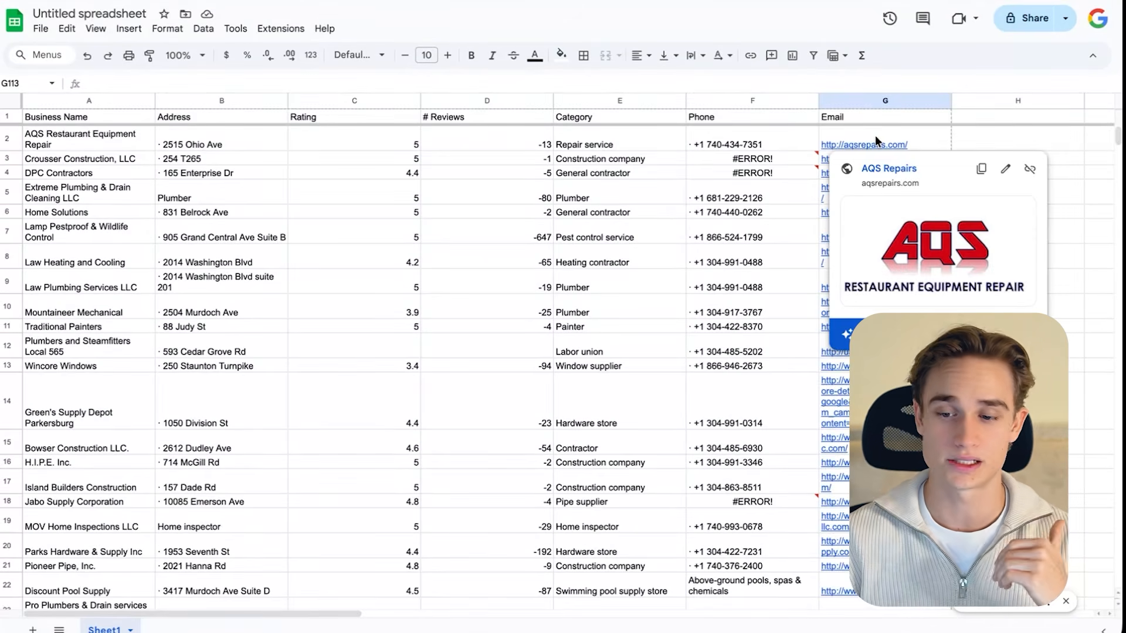
{"action": "left_click", "coordinate": [887, 172]}
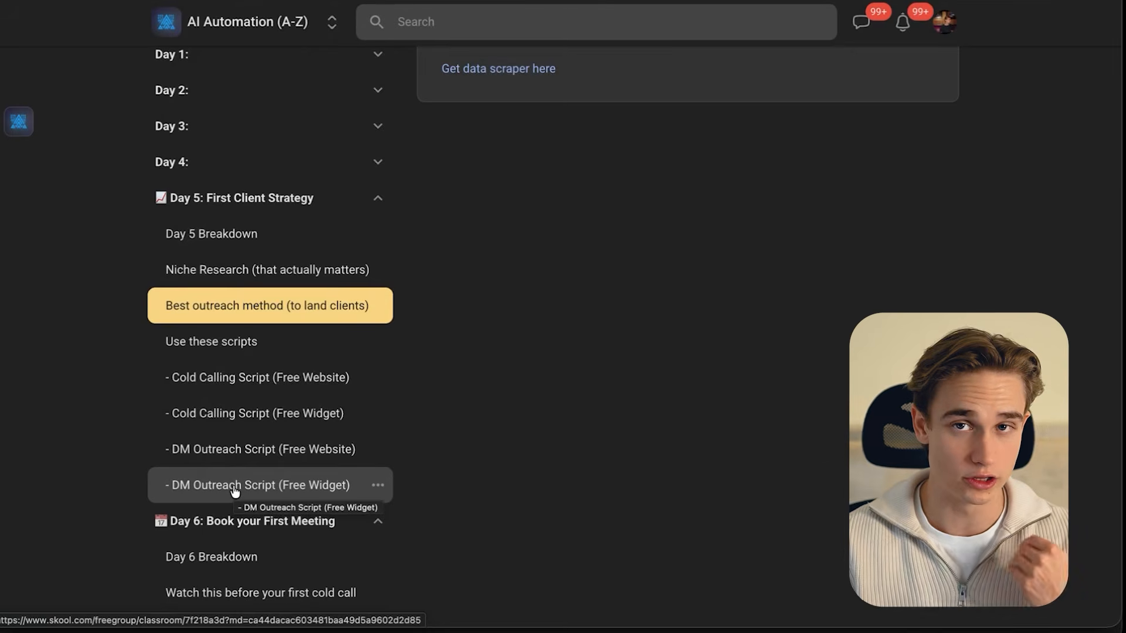
- View the Cold Calling Script (Free Website) and Cold Calling Script (Free Widget) pages in the Skool classroom
{"action": "scroll", "coordinate": [233, 441], "scroll_direction": "up", "scroll_amount": 1}
{"action": "left_click", "coordinate": [233, 442]}
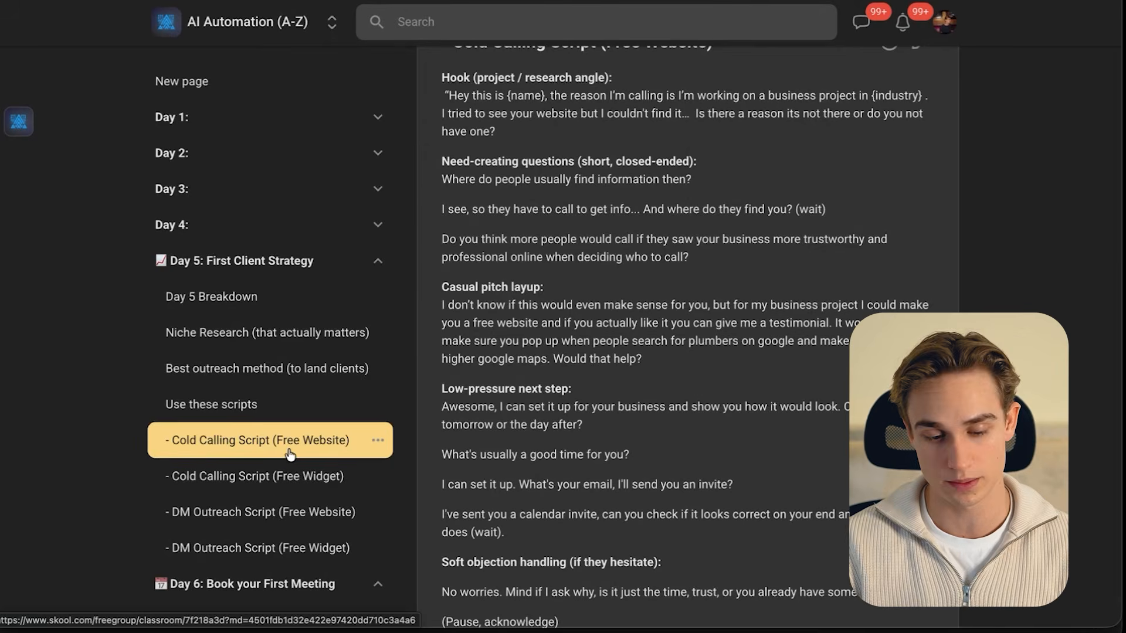
{"action": "left_click", "coordinate": [291, 484]}
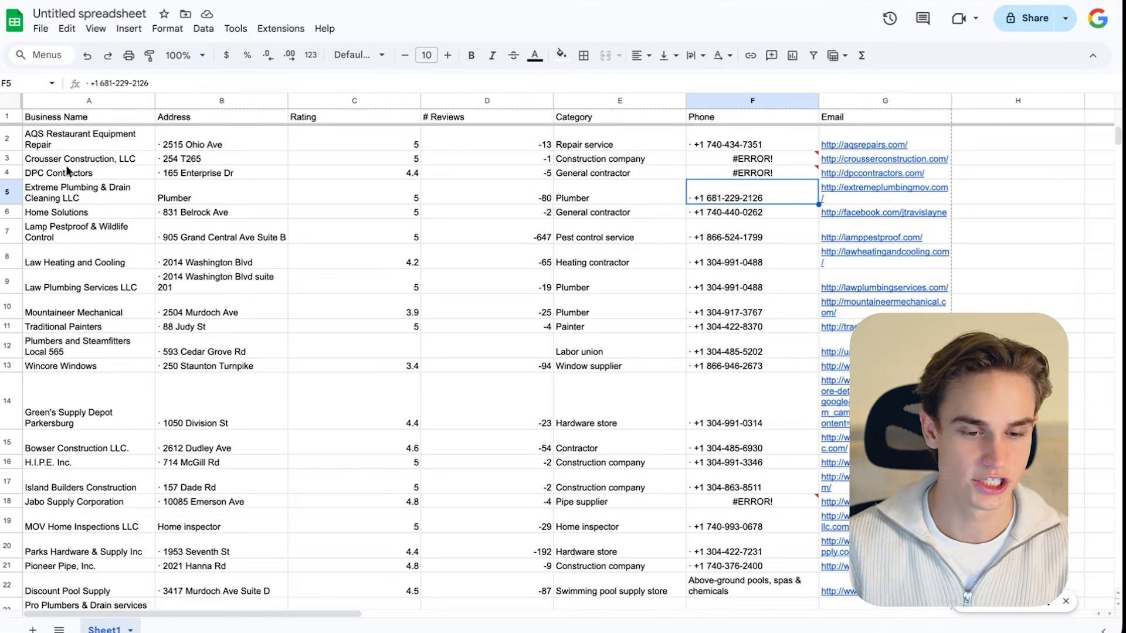
- Fill the entire AQS Restaurant Equipment Repair row with the standard green colour
{"action": "left_click_drag", "start_coordinate": [66, 143], "coordinate": [69, 238]}
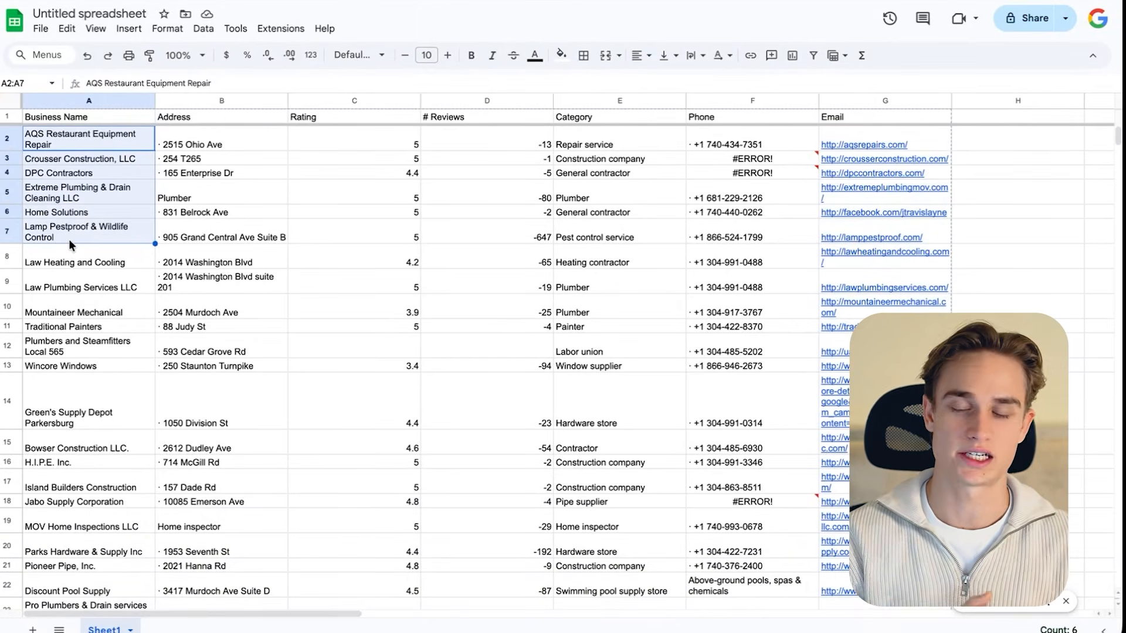
{"action": "left_click_drag", "start_coordinate": [606, 146], "coordinate": [607, 259]}
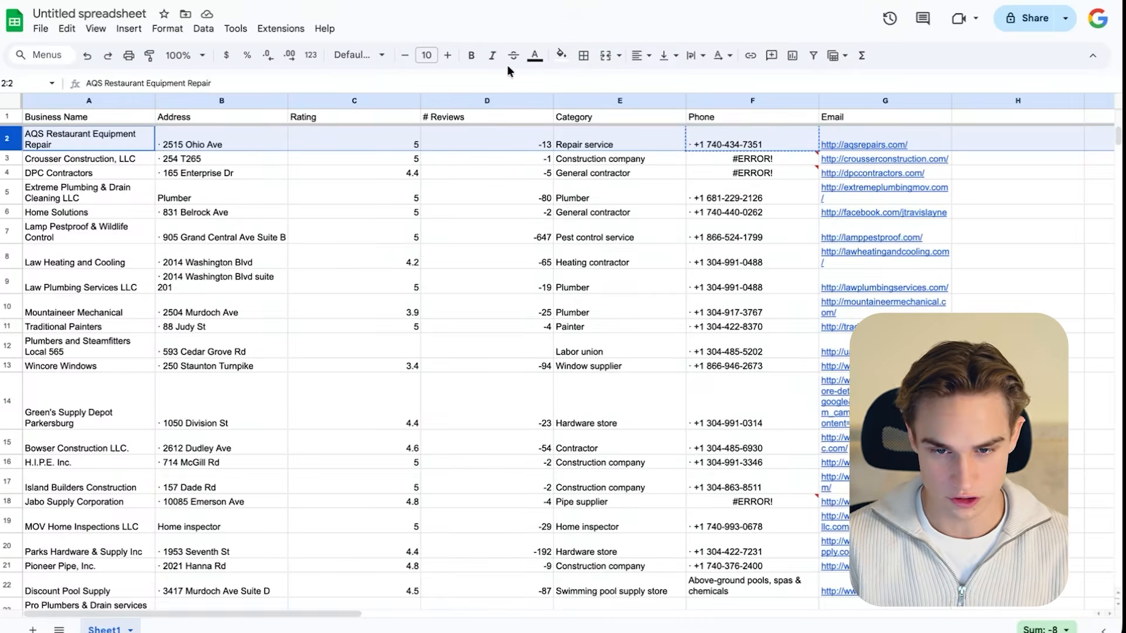
{"action": "left_click", "coordinate": [561, 55]}
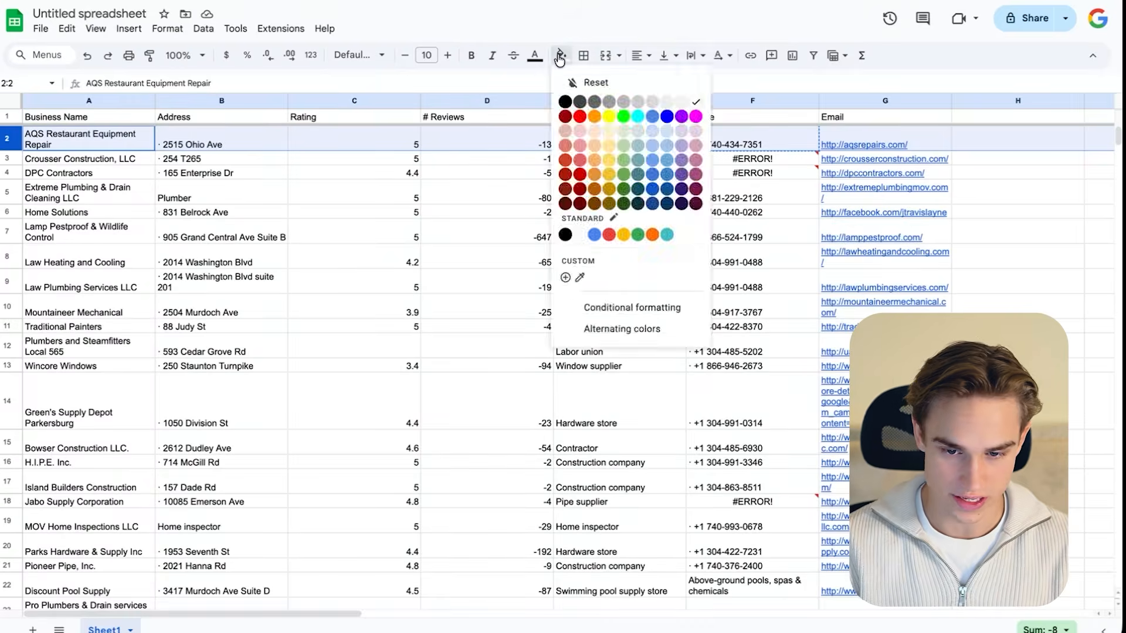
{"action": "left_click", "coordinate": [637, 235]}
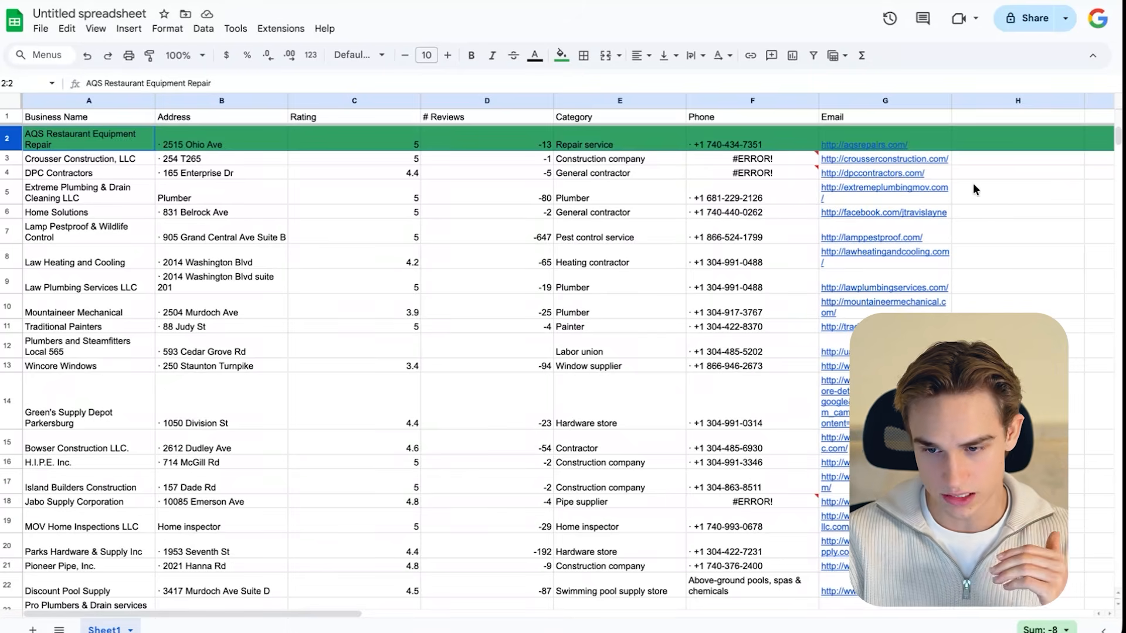
- Add the note "instereted call againt tomorrow jan 6" in column H of the AQS Restaurant Equipment Repair row
{"action": "left_click", "coordinate": [1014, 140]}
{"action": "type", "text": "instereted call"}
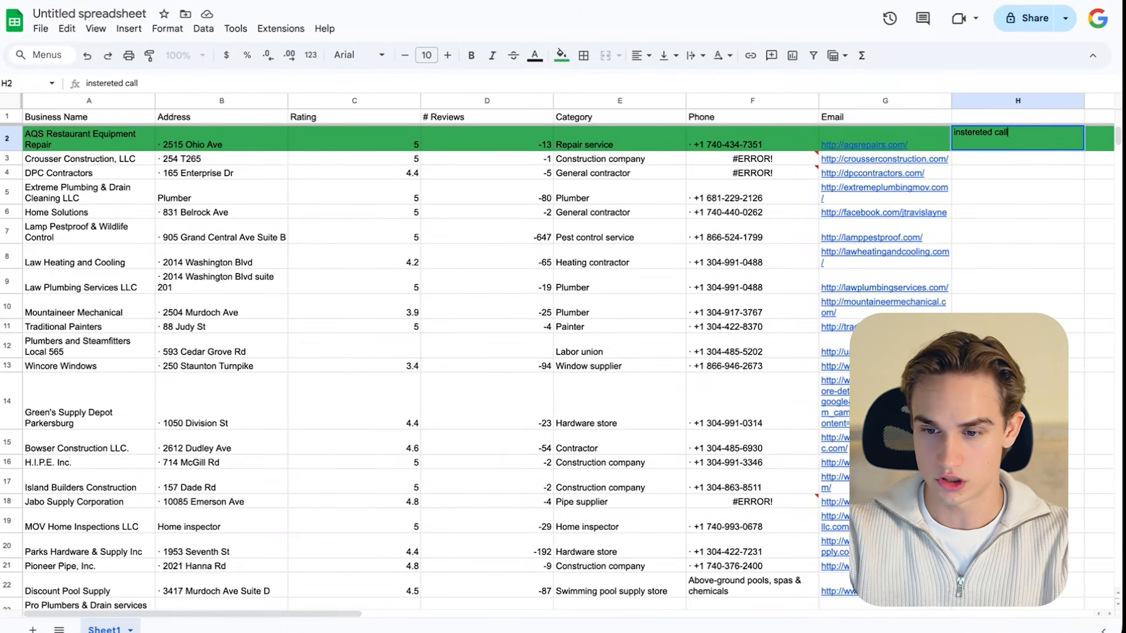
{"action": "type", "text": "againt omorrow  jan 6"}
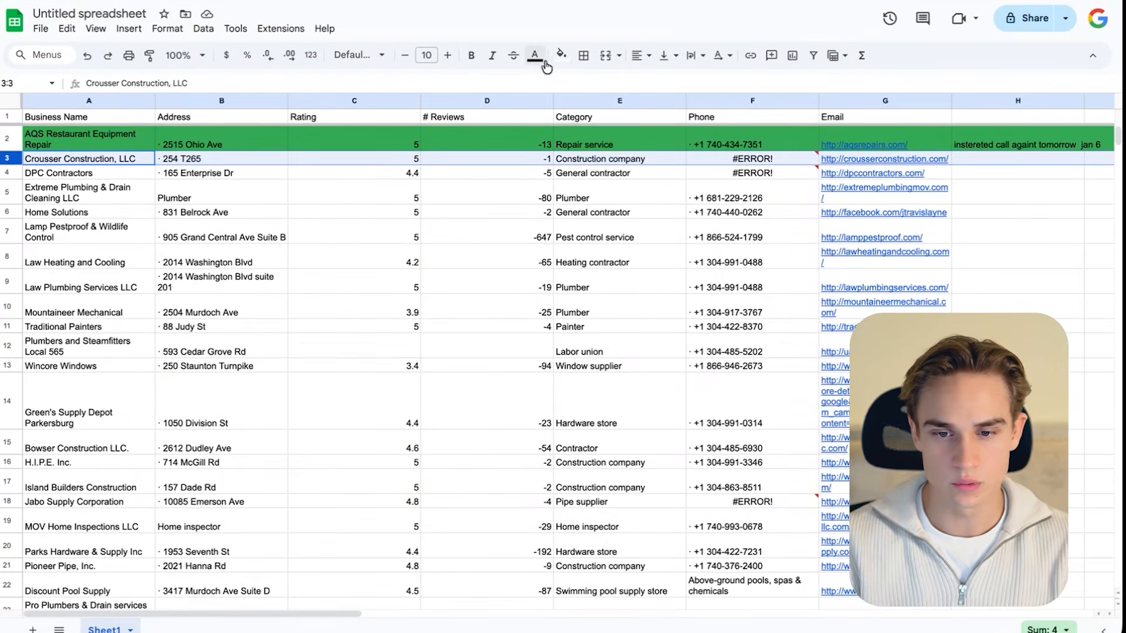
- Fill the Crousser Construction, LLC row with red and select the phone number inside its Phone cell's formula
{"action": "left_click", "coordinate": [561, 55]}
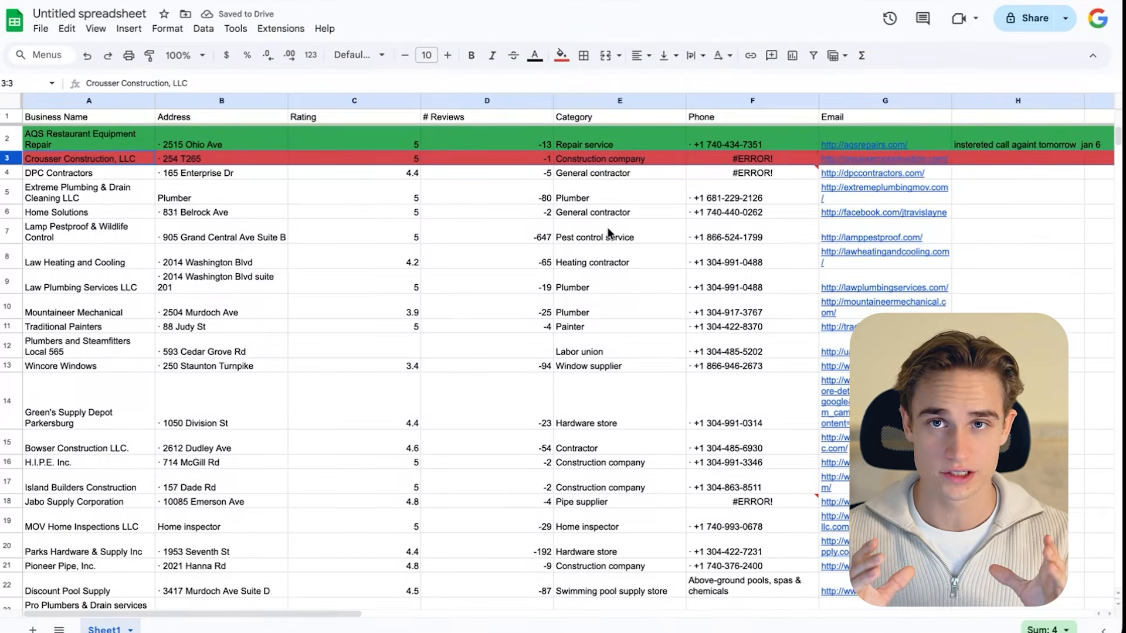
{"action": "left_click", "coordinate": [716, 162]}
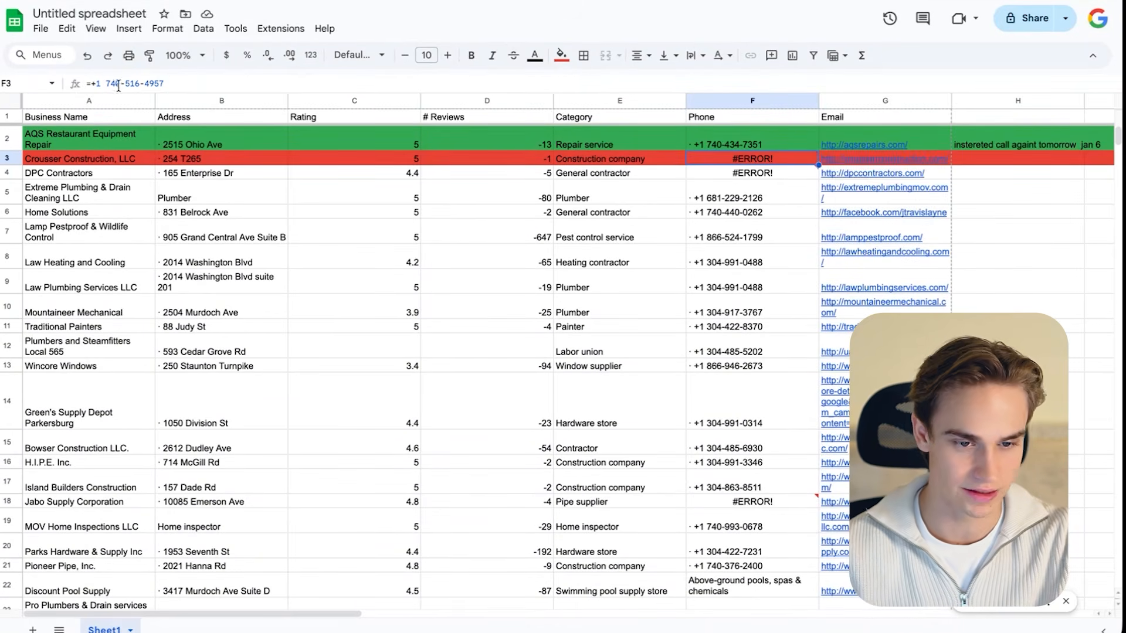
{"action": "left_click_drag", "start_coordinate": [165, 84], "coordinate": [91, 85]}
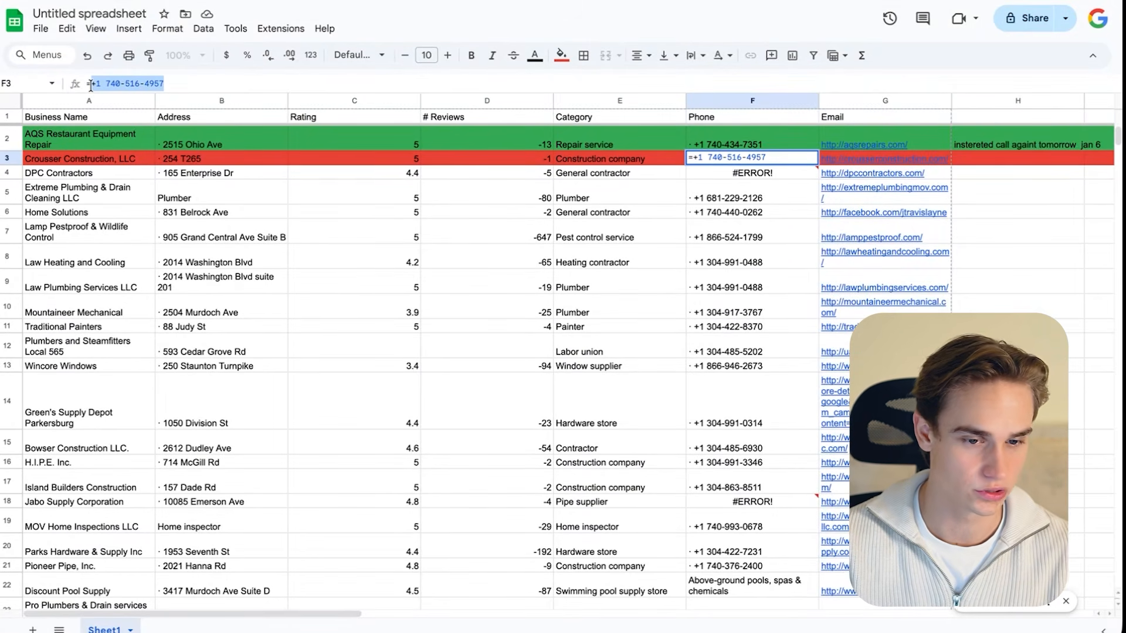
{"action": "mouse_move", "coordinate": [691, 177]}
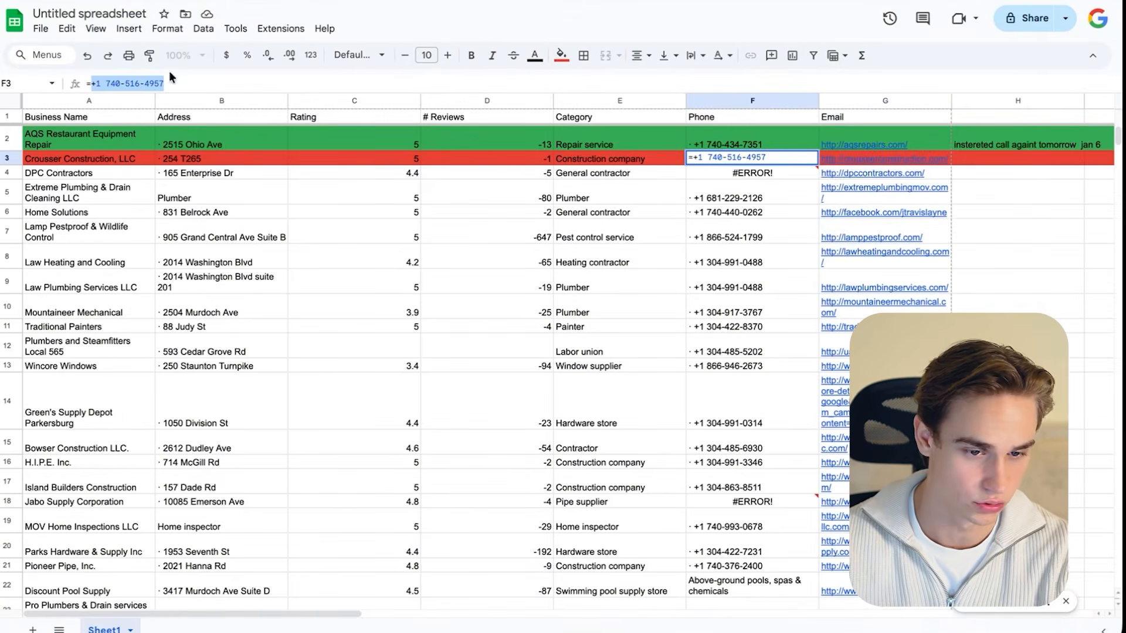
- Fill the entire DPC Contractors row with the standard yellow colour
{"action": "left_click", "coordinate": [4, 170]}
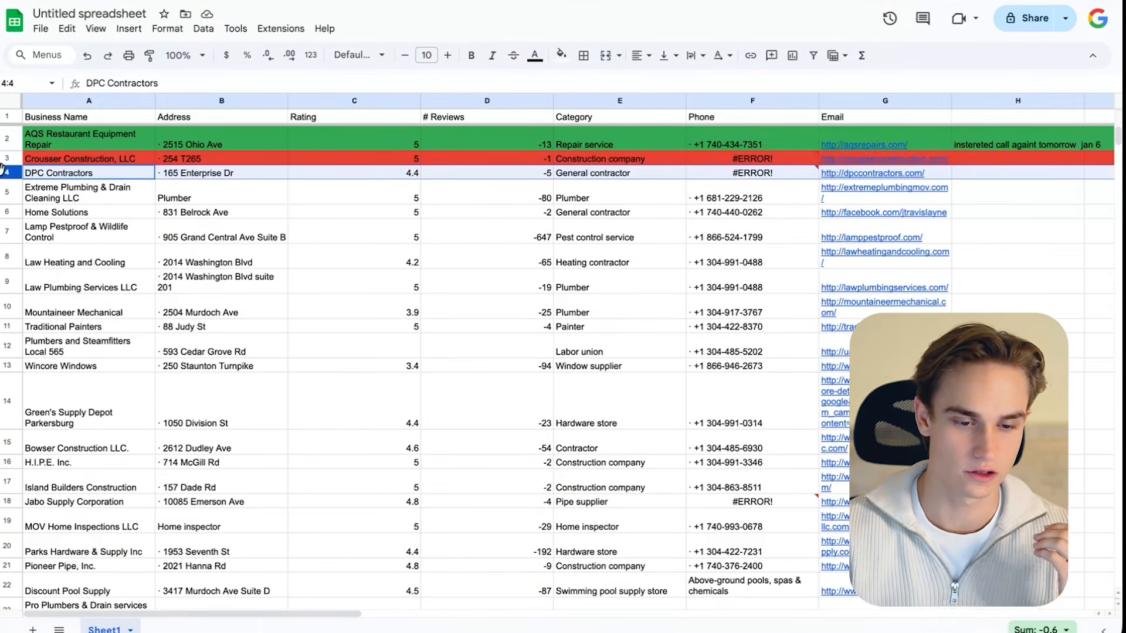
{"action": "left_click", "coordinate": [561, 55]}
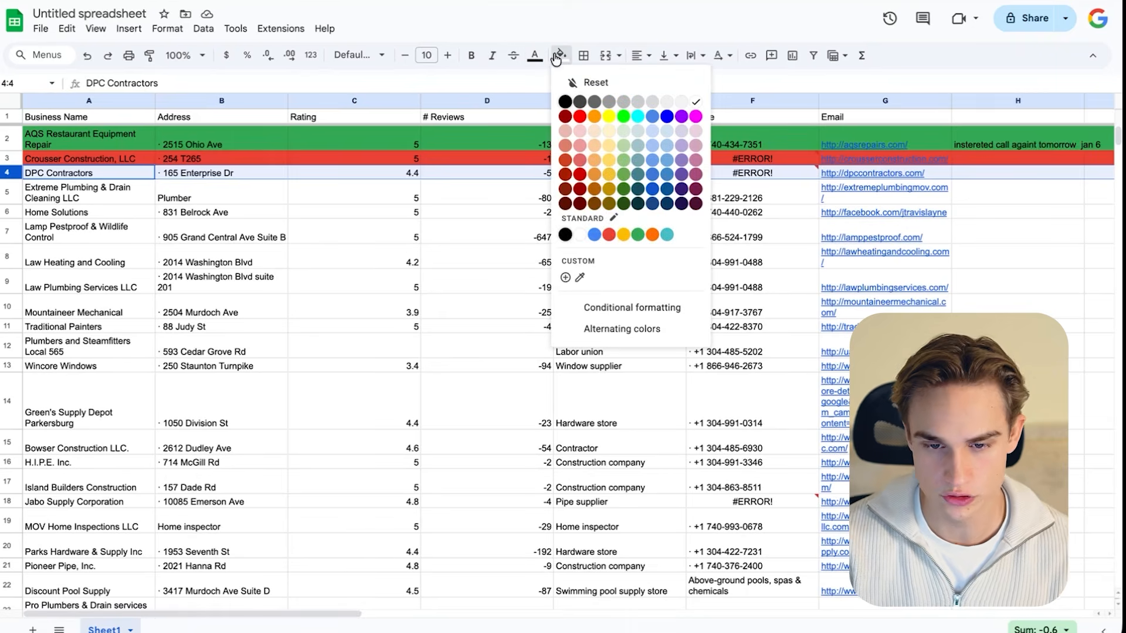
{"action": "left_click", "coordinate": [623, 234]}
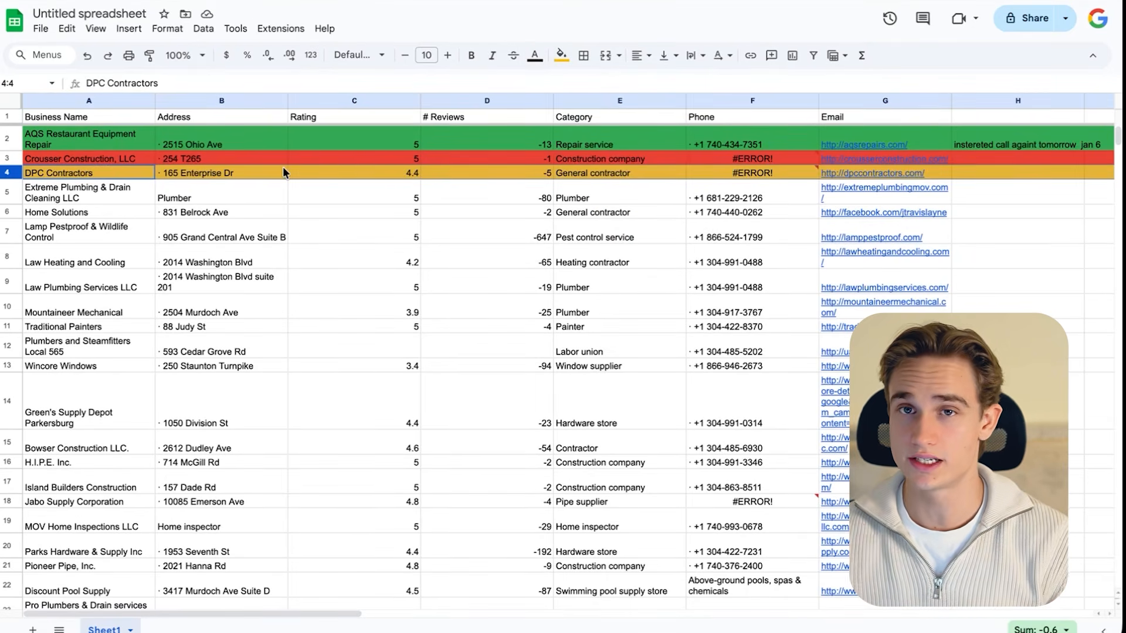
- Copy the DPC Contractors business name and search Google for "DPC Contractors parkersburg", highlighting the city in the query
{"action": "left_click", "coordinate": [80, 176]}
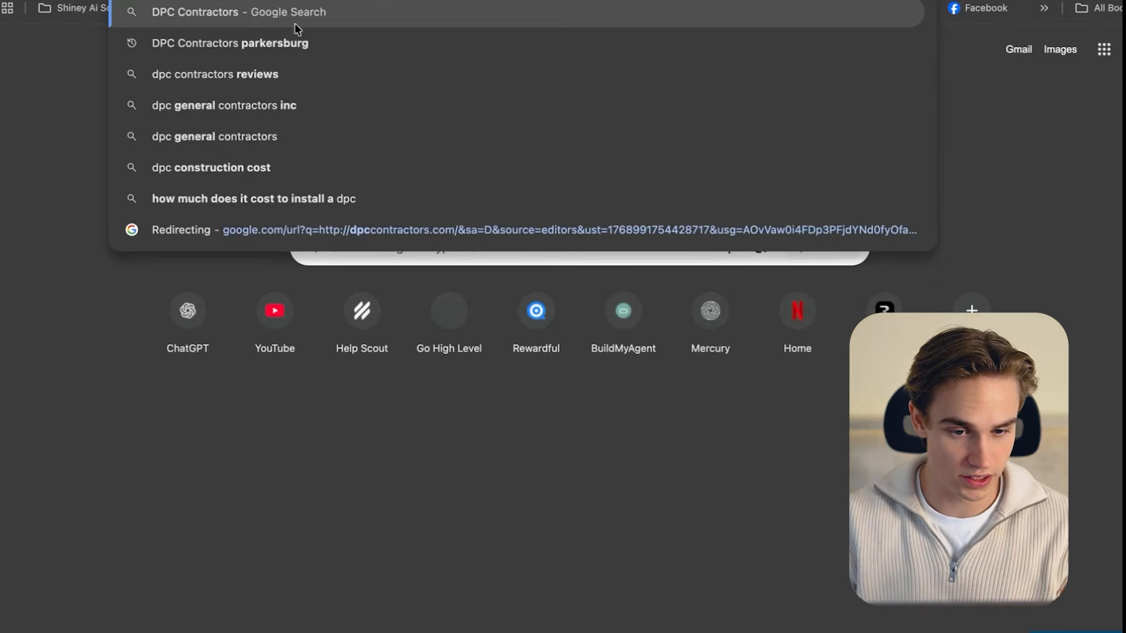
{"action": "left_click", "coordinate": [288, 44]}
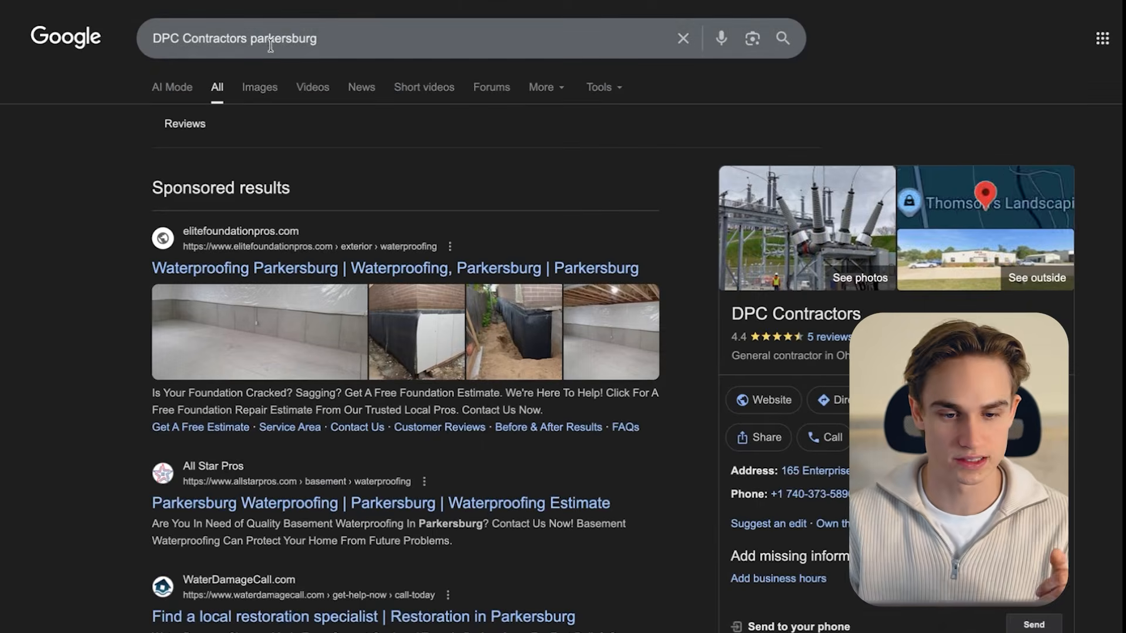
{"action": "left_click_drag", "start_coordinate": [329, 38], "coordinate": [246, 41]}
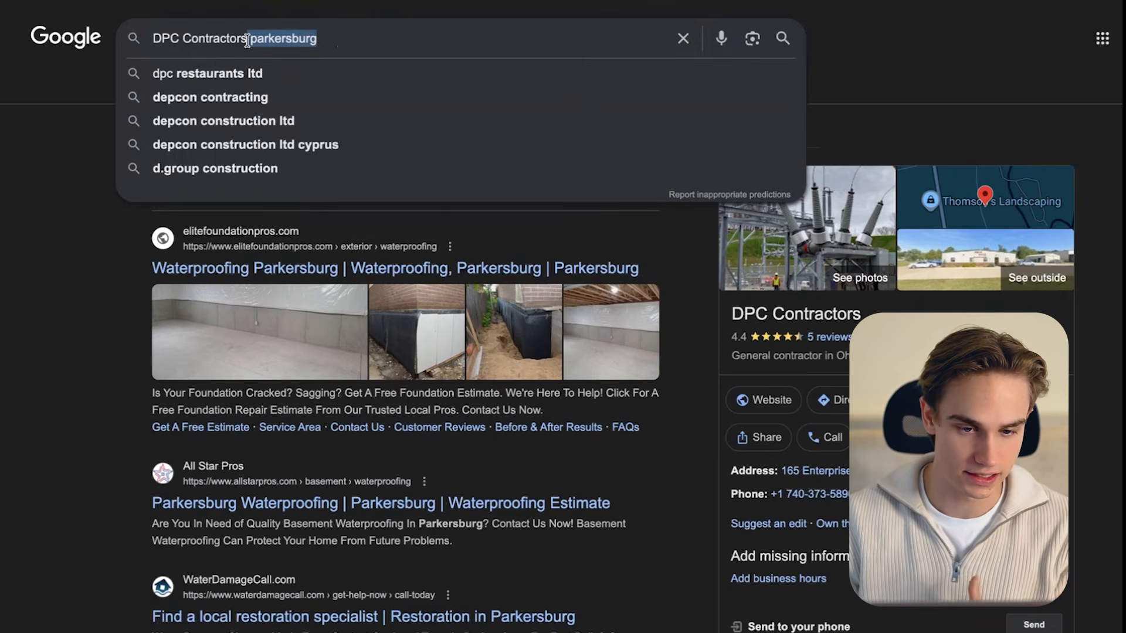
{"action": "left_click", "coordinate": [343, 40]}
- Open the LinkedIn profile of the contractor at DPC from the results and highlight the phone number in the business listing
{"action": "left_click", "coordinate": [151, 301]}
{"action": "scroll", "coordinate": [161, 311], "scroll_direction": "down", "scroll_amount": 4}
{"action": "scroll", "coordinate": [172, 326], "scroll_direction": "down", "scroll_amount": 6}
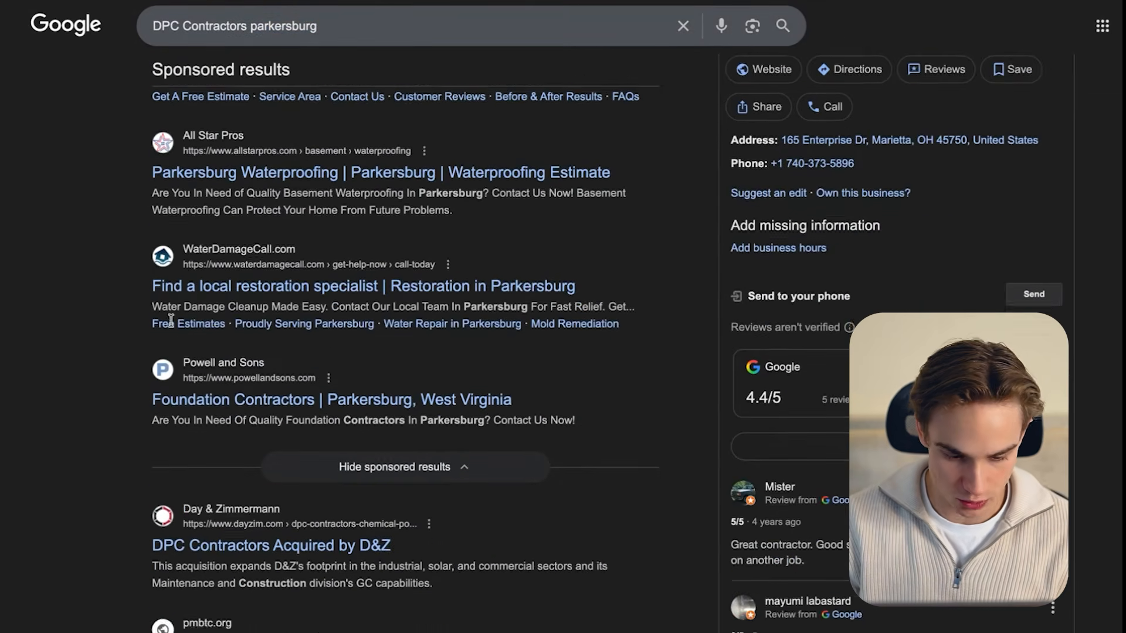
{"action": "scroll", "coordinate": [176, 329], "scroll_direction": "down", "scroll_amount": 2}
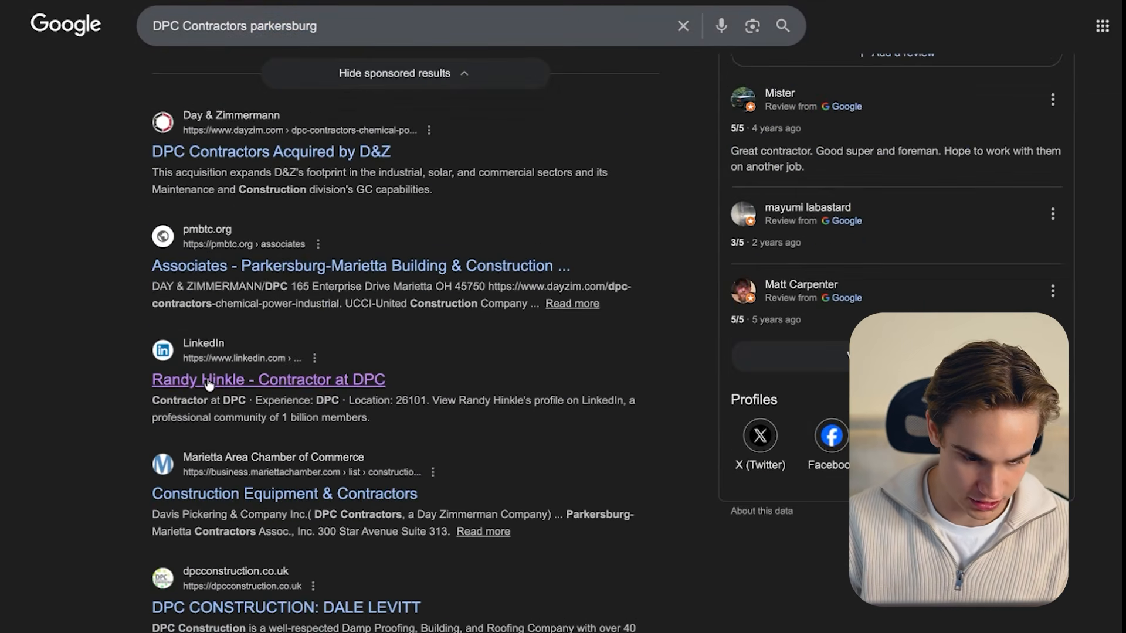
{"action": "left_click", "coordinate": [211, 386]}
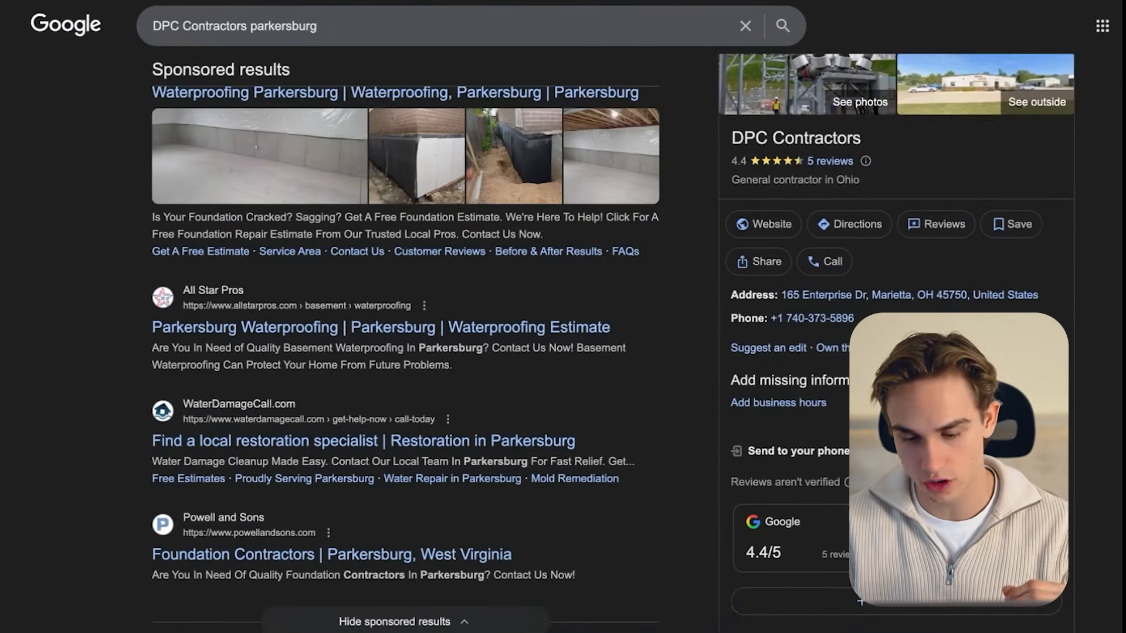
{"action": "left_click_drag", "start_coordinate": [854, 318], "coordinate": [776, 322]}
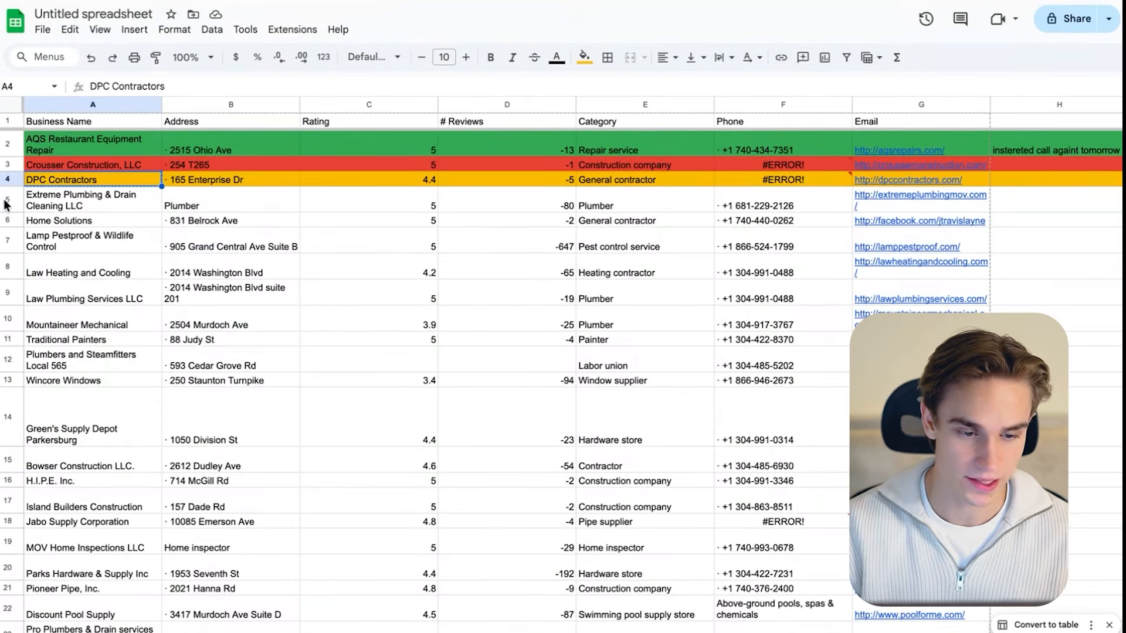
{"action": "left_click", "coordinate": [5, 200]}
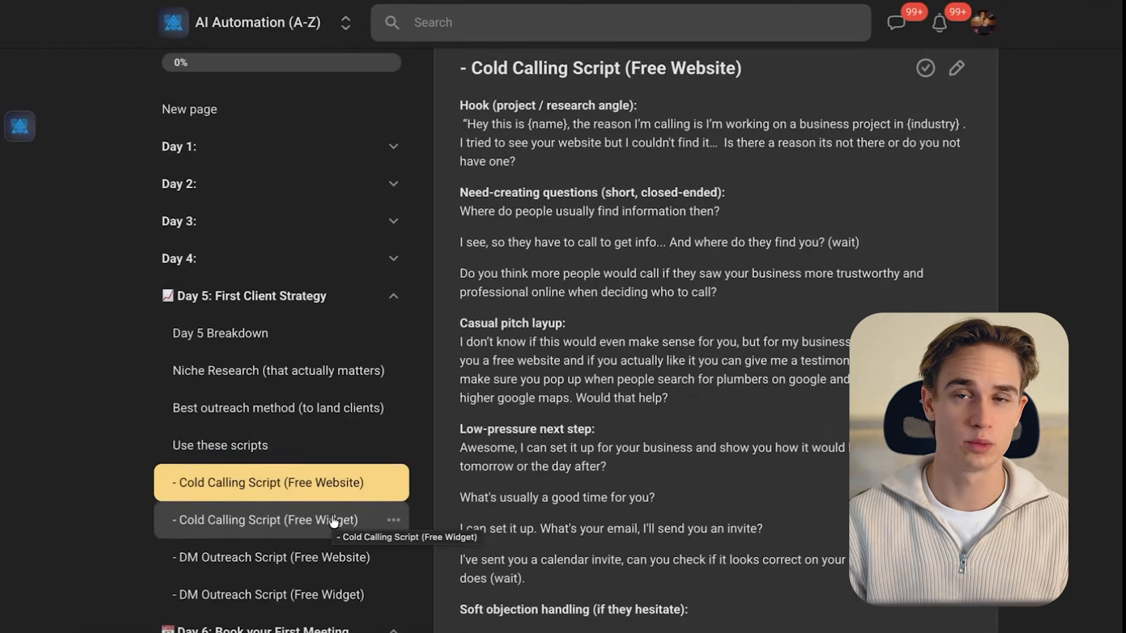
- Read the opener and hook of the DM Outreach Script (Free Website) in Skool, and reopen the Cold Calling Script (Free Website)
{"action": "scroll", "coordinate": [293, 469], "scroll_direction": "down", "scroll_amount": 1}
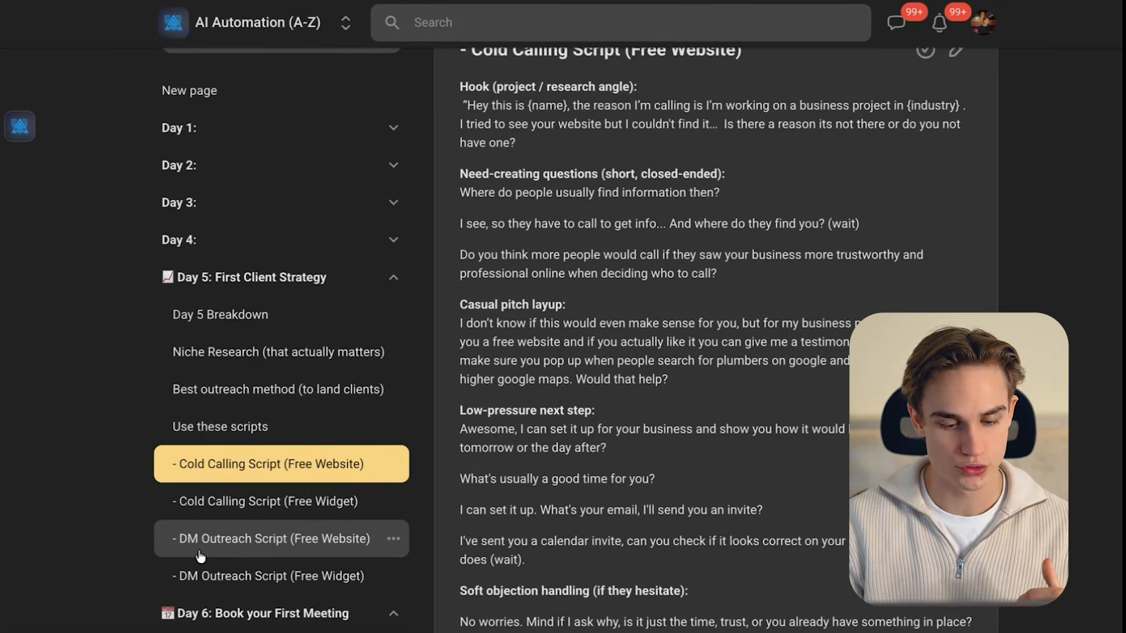
{"action": "left_click", "coordinate": [320, 545]}
{"action": "left_click_drag", "start_coordinate": [696, 221], "coordinate": [446, 228]}
{"action": "left_click_drag", "start_coordinate": [796, 295], "coordinate": [449, 282]}
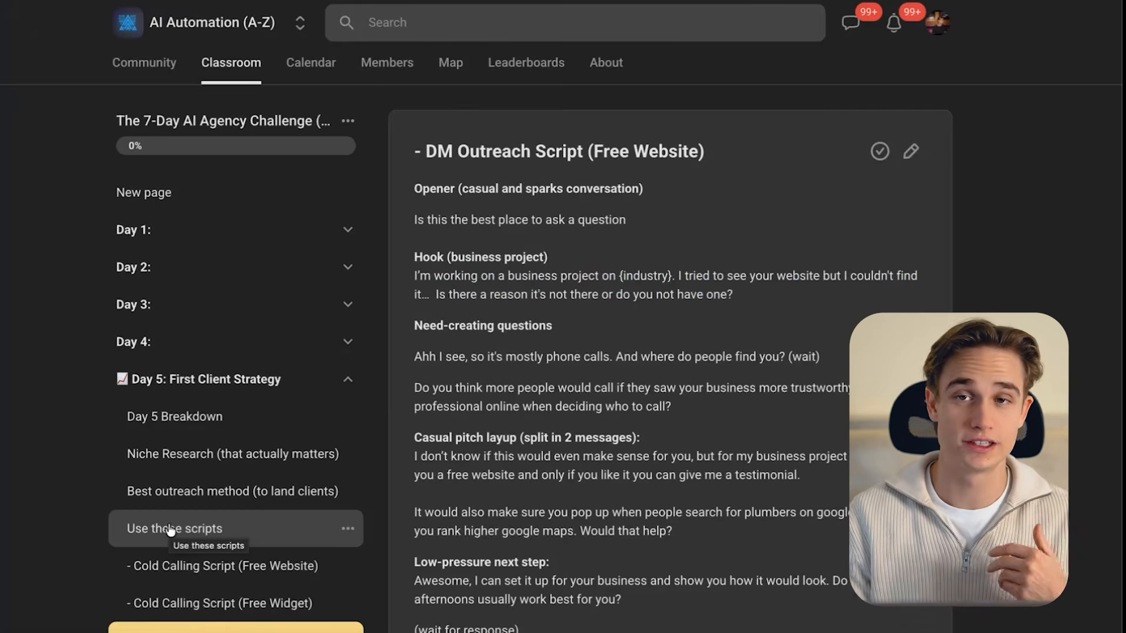
{"action": "left_click", "coordinate": [150, 566]}
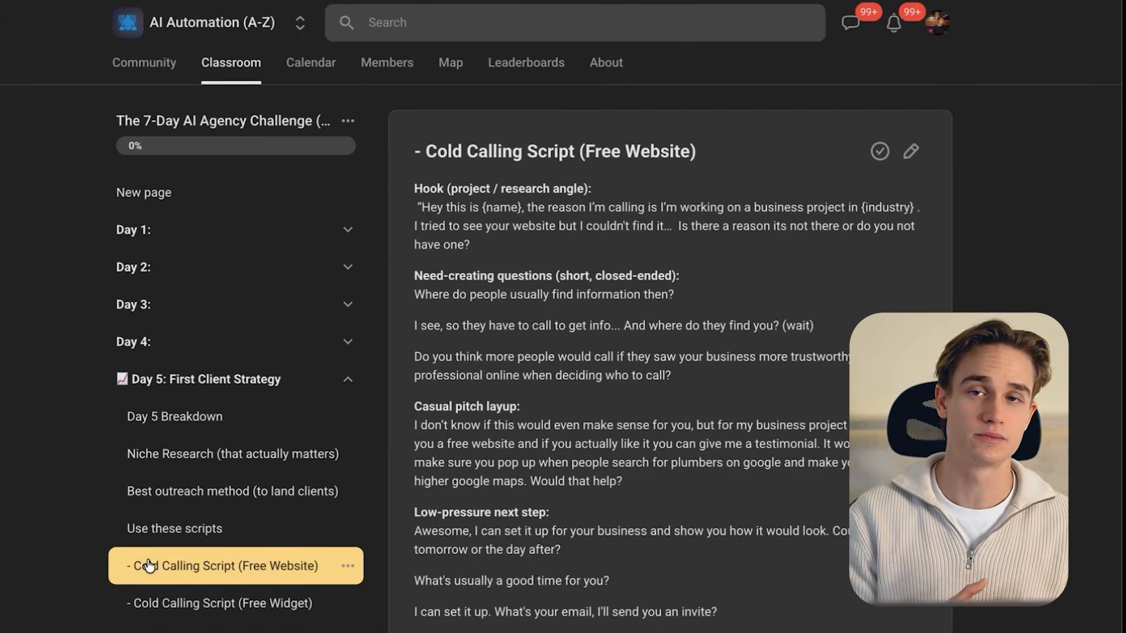
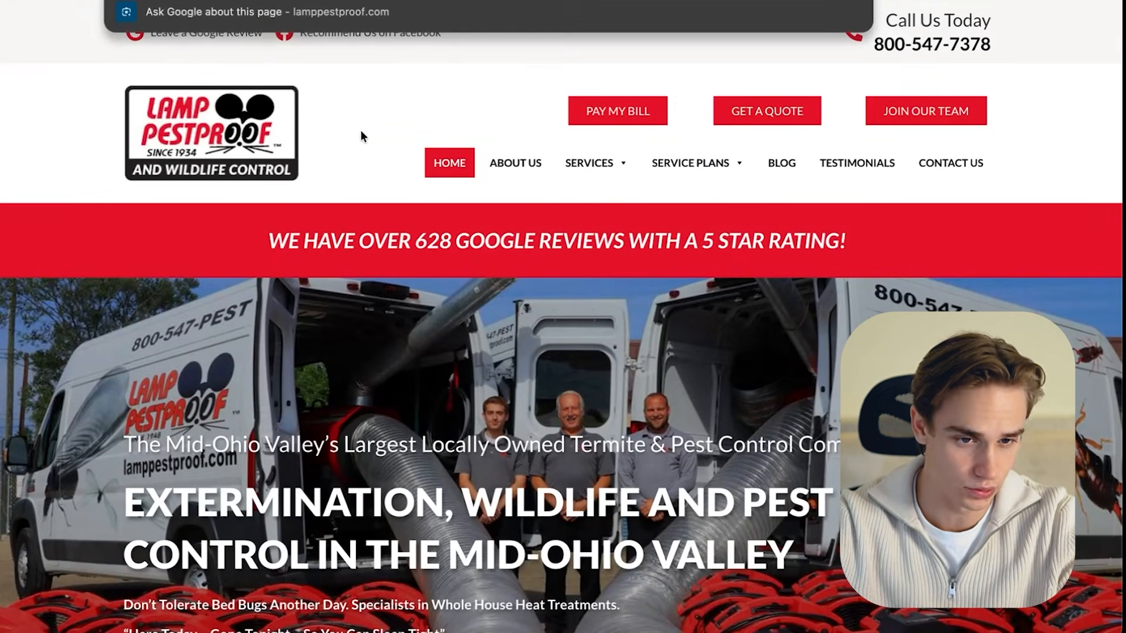
- Switch to the buildmyagent.io window and start a new Sales Agent with the business name "Lamp Pestproof"
{"action": "key", "text": "ctrl+Up"}
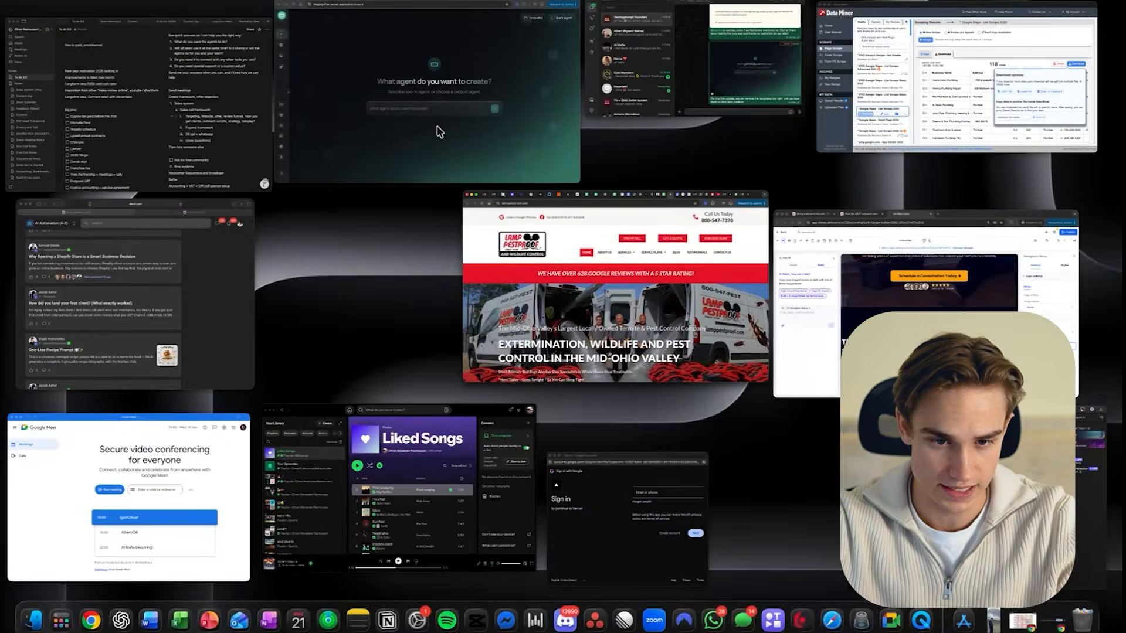
{"action": "left_click", "coordinate": [440, 132]}
{"action": "left_click", "coordinate": [461, 361]}
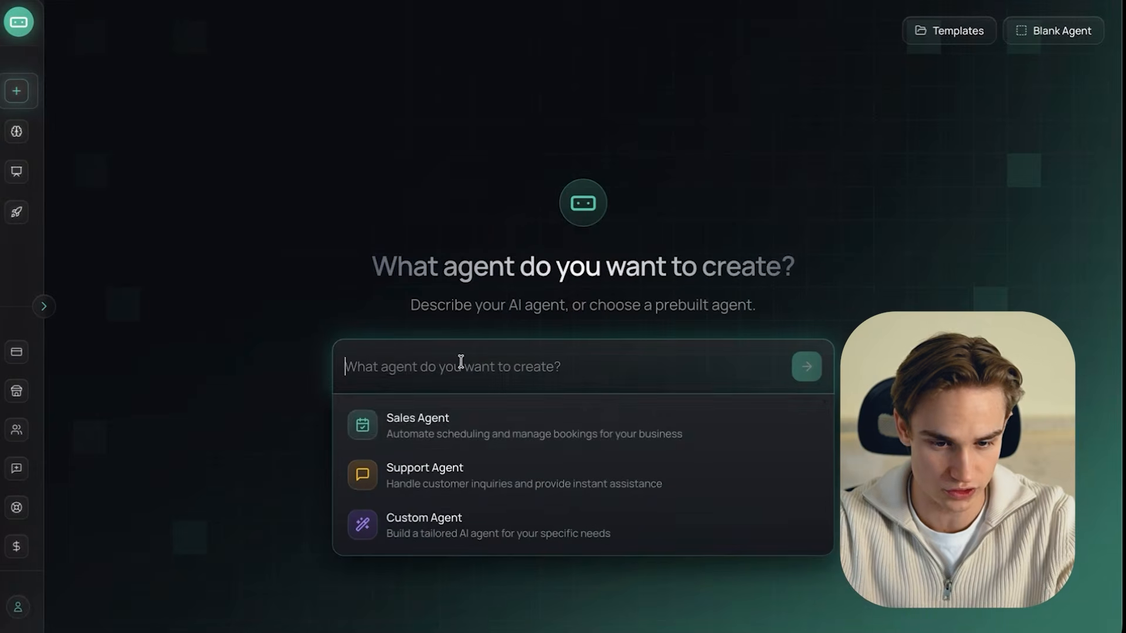
{"action": "left_click", "coordinate": [458, 433]}
{"action": "type", "text": "Lamp Pr"}
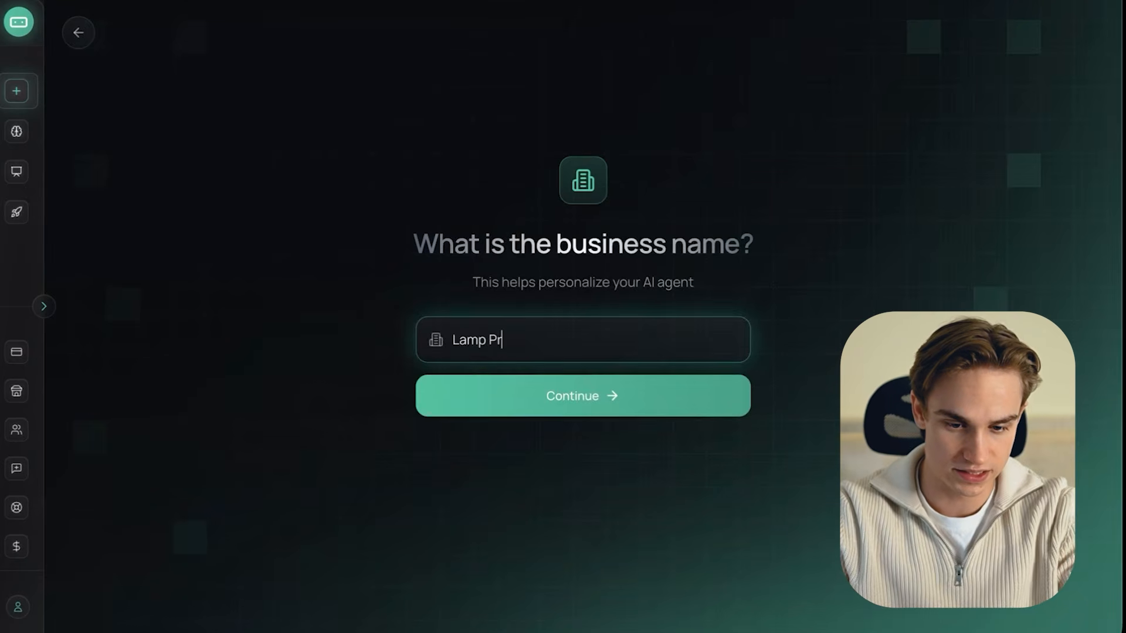
{"action": "left_click", "coordinate": [515, 413]}
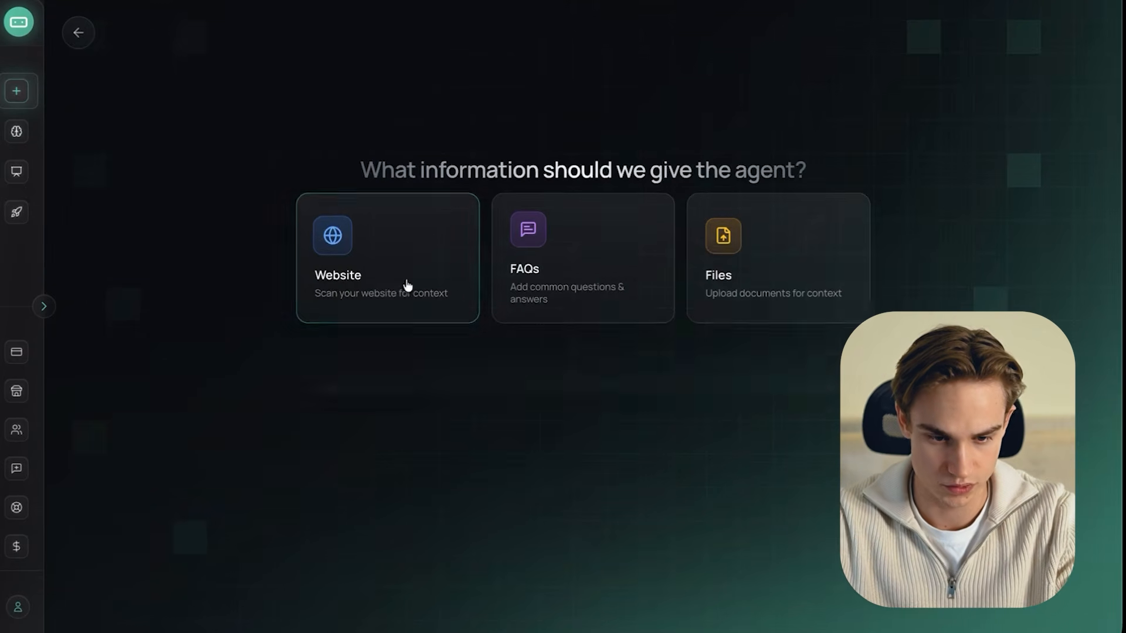
{"action": "left_click", "coordinate": [407, 286]}
{"action": "left_click", "coordinate": [385, 359]}
{"action": "type", "text": "https://lamppestproof.com/"}
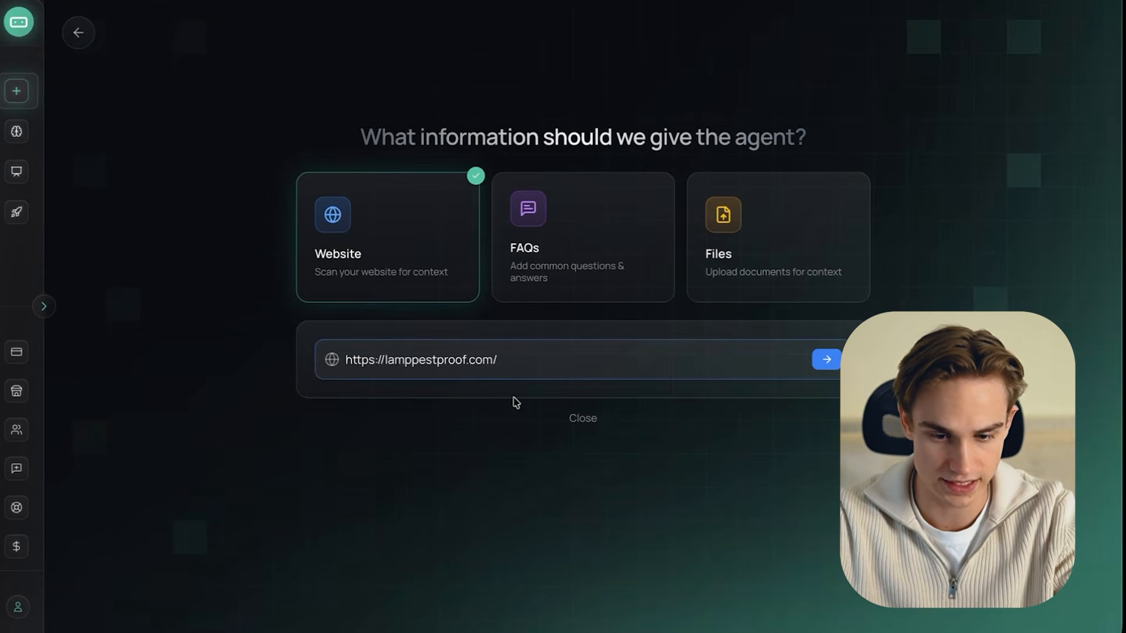
{"action": "left_click", "coordinate": [836, 362]}
{"action": "left_click", "coordinate": [803, 368]}
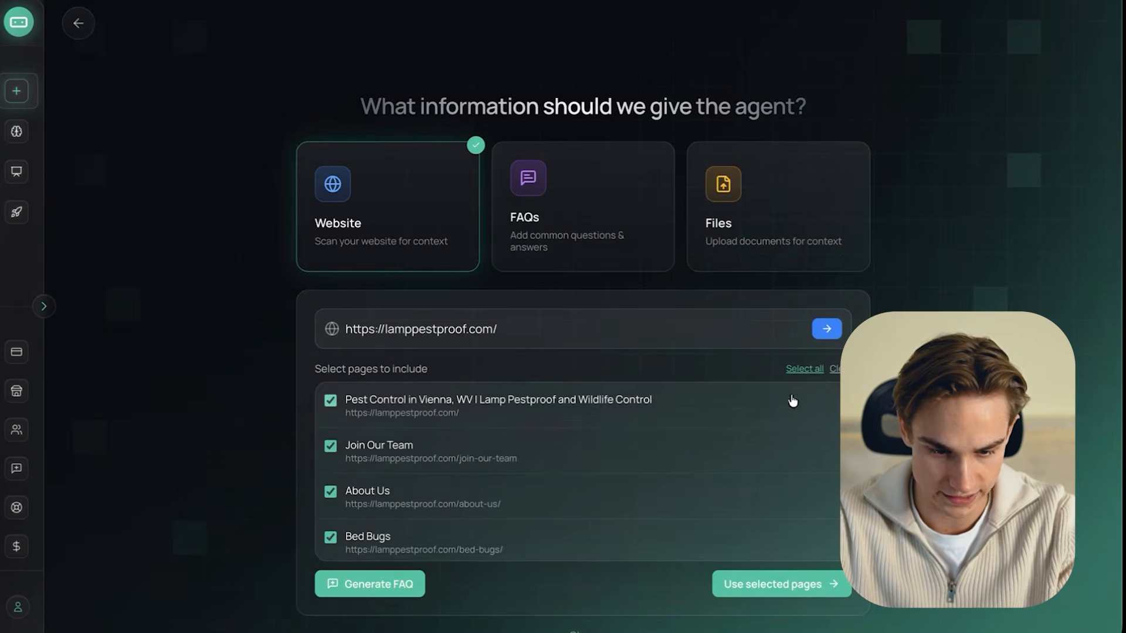
{"action": "scroll", "coordinate": [566, 444], "scroll_direction": "down", "scroll_amount": 2}
{"action": "scroll", "coordinate": [566, 443], "scroll_direction": "down", "scroll_amount": 5}
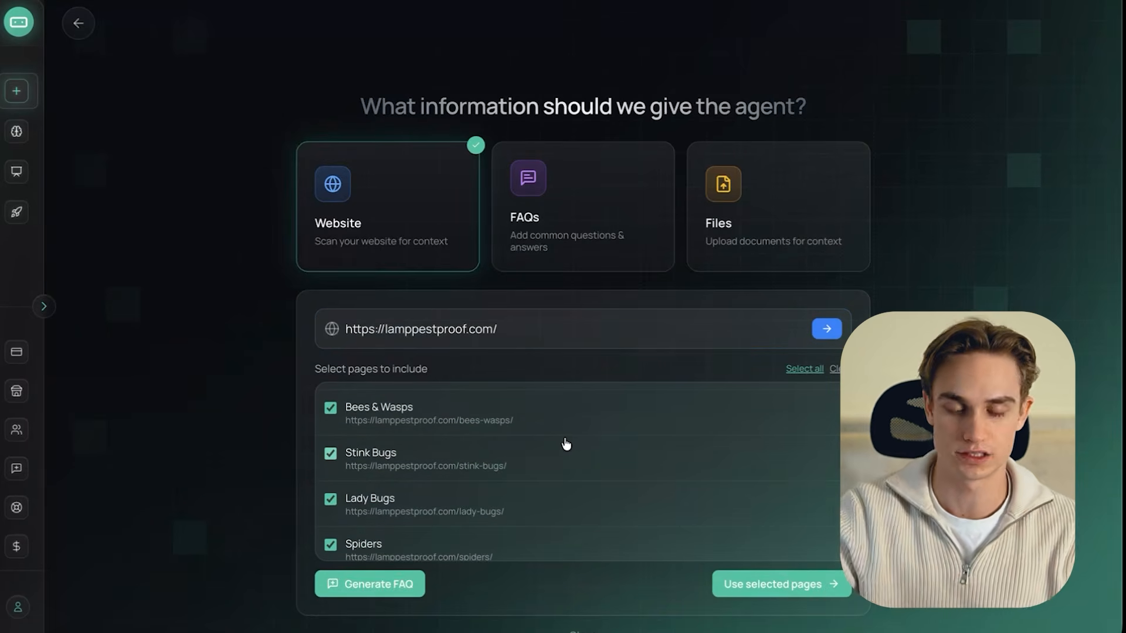
{"action": "scroll", "coordinate": [565, 444], "scroll_direction": "down", "scroll_amount": 3}
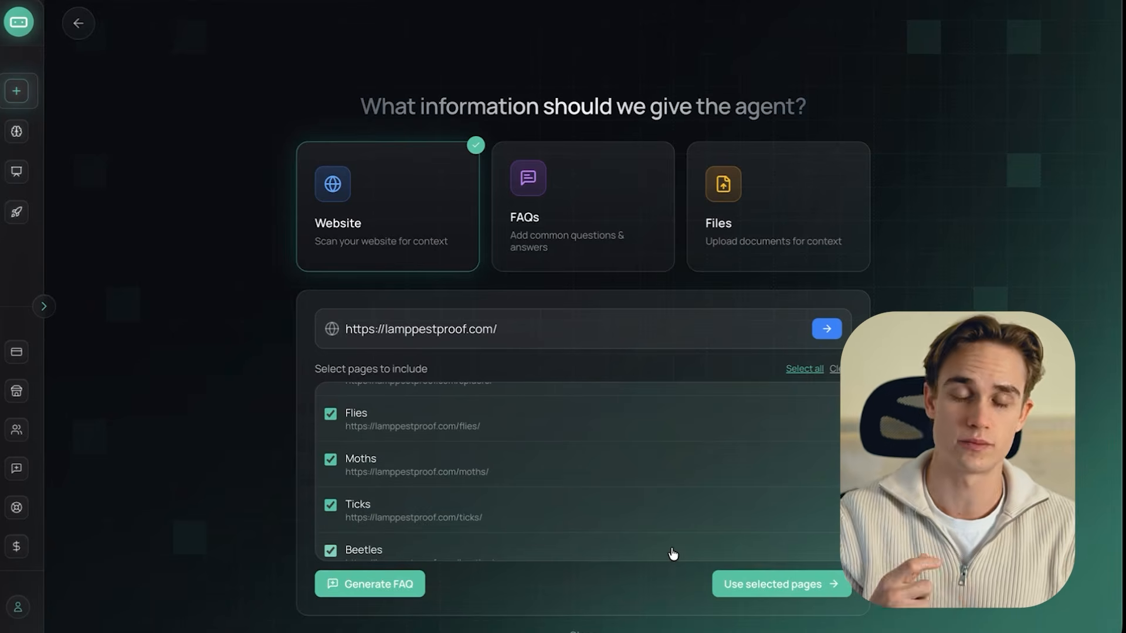
{"action": "left_click", "coordinate": [758, 588]}
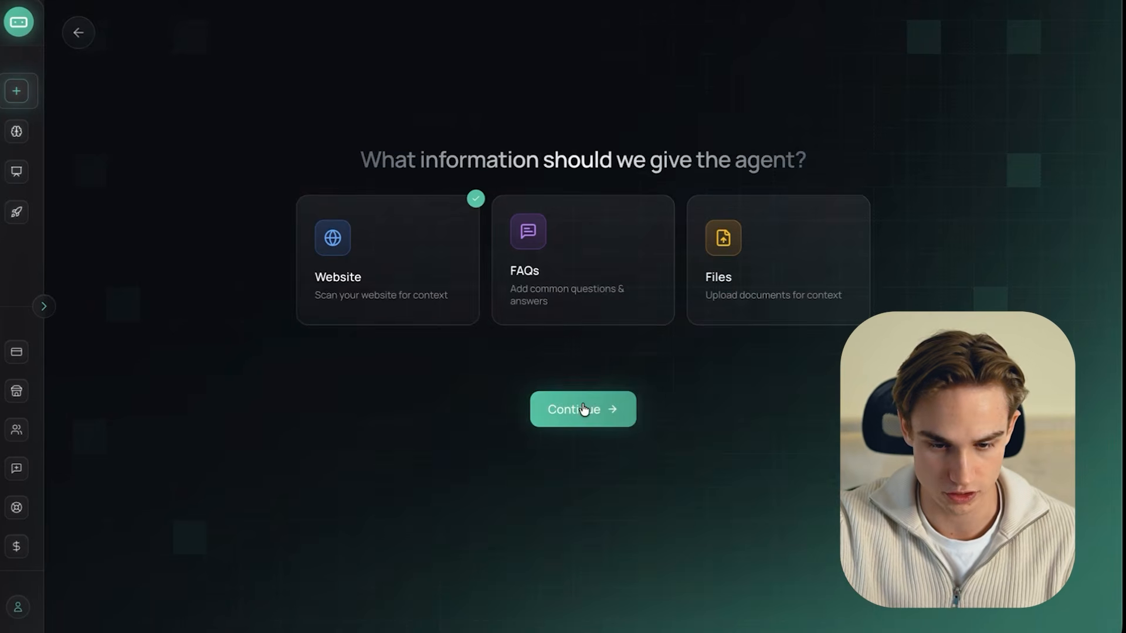
{"action": "left_click", "coordinate": [582, 407]}
- Set the agent's language to English and choose Google Calendar booking as its goal without connecting the account now
{"action": "left_click", "coordinate": [582, 323]}
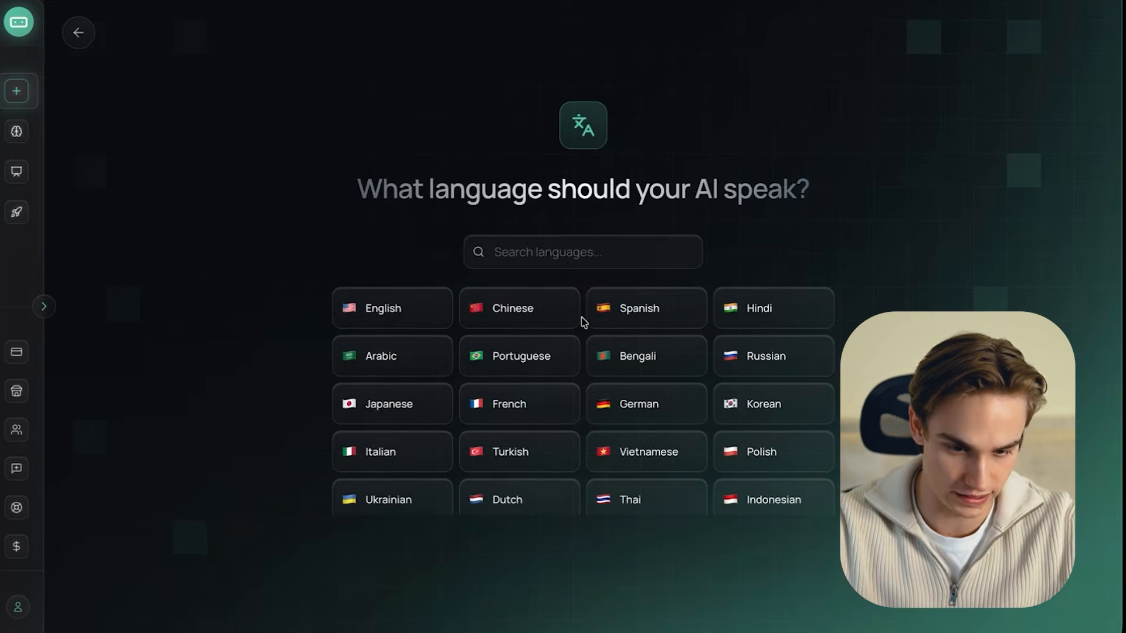
{"action": "left_click", "coordinate": [402, 303]}
{"action": "left_click", "coordinate": [402, 304]}
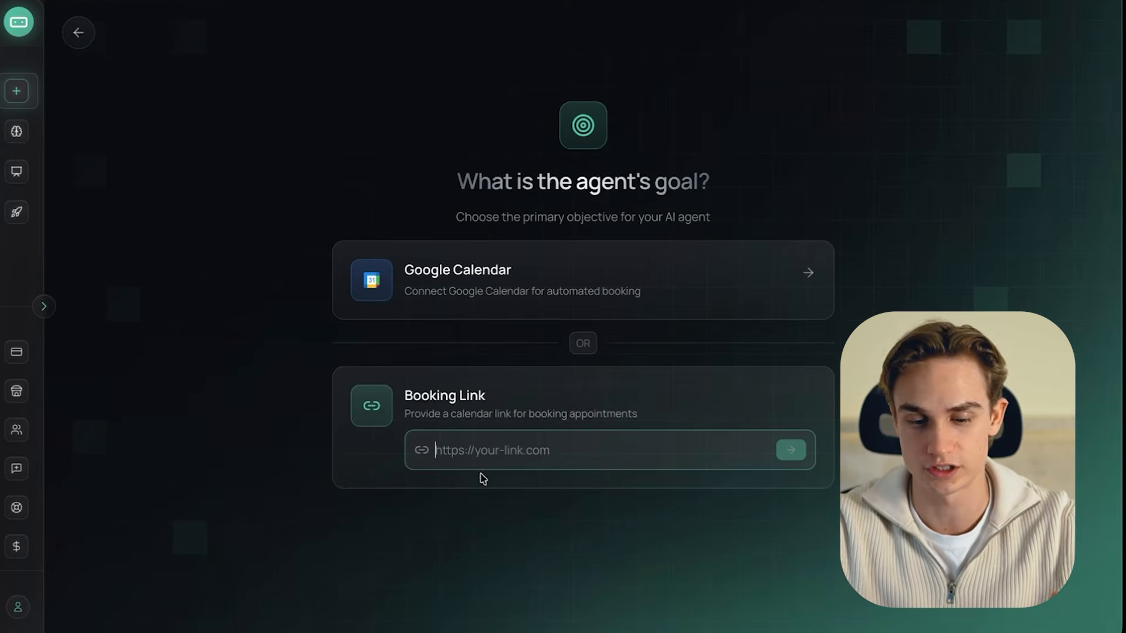
{"action": "left_click", "coordinate": [591, 314]}
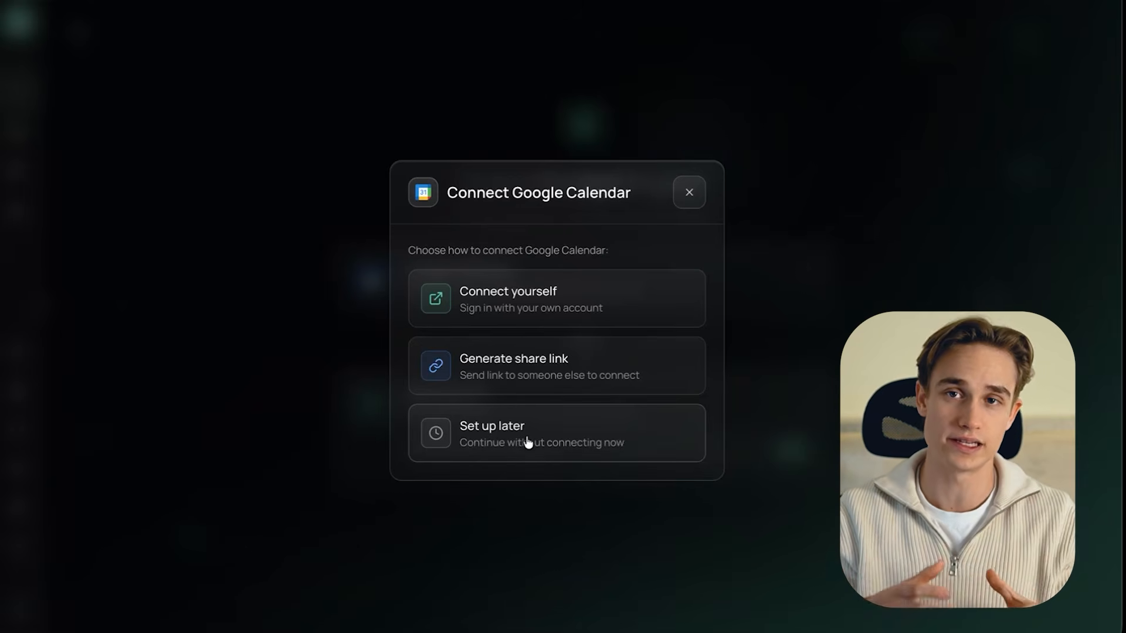
{"action": "left_click", "coordinate": [528, 442]}
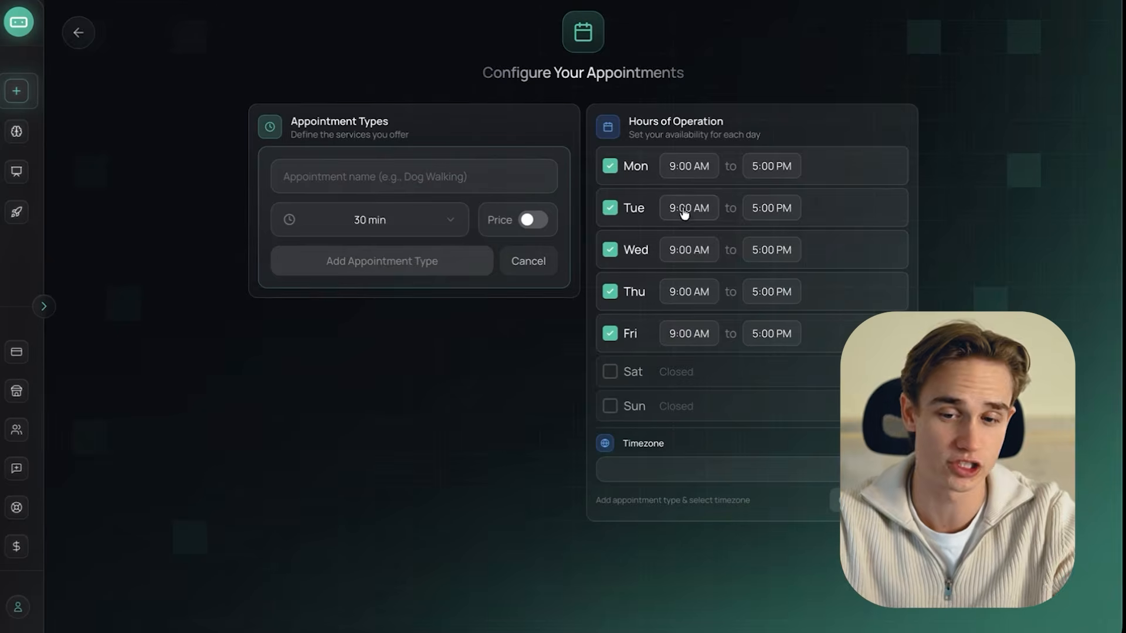
- Add an appointment type named "Pest Control Appointment" with a duration of 45 min
{"action": "left_click", "coordinate": [337, 174]}
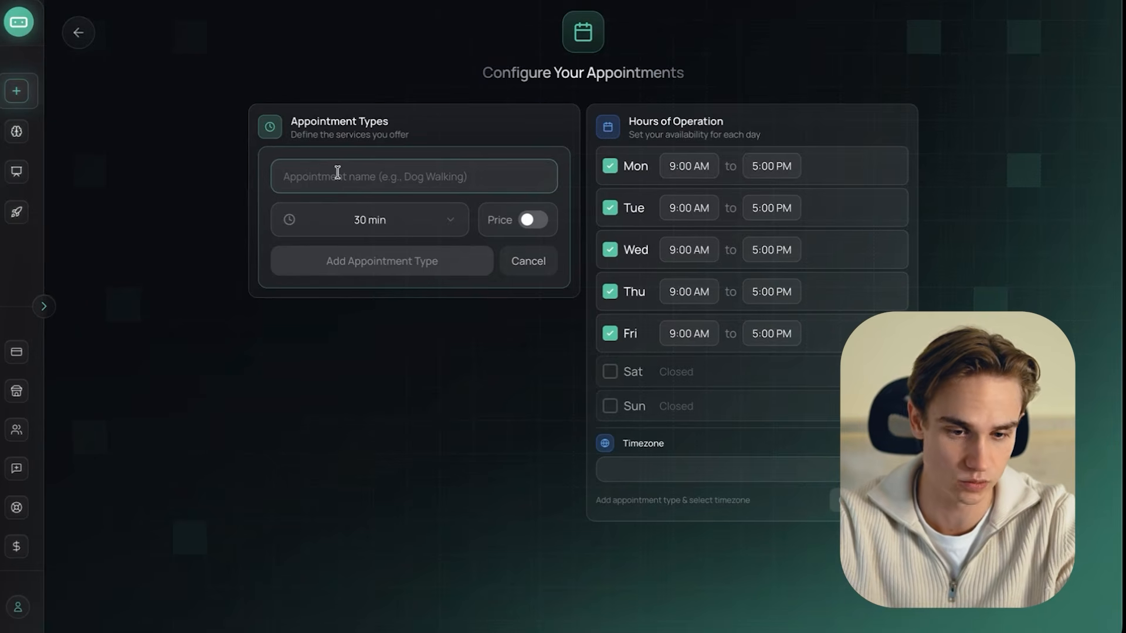
{"action": "type", "text": "Pest Control Appoi"}
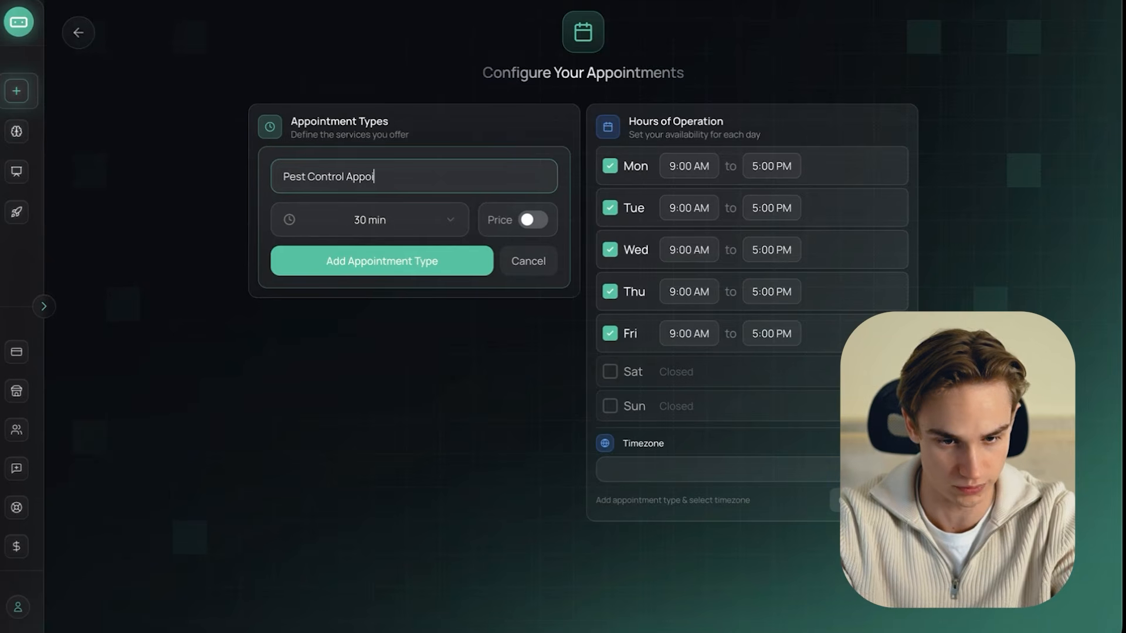
{"action": "type", "text": "ntment"}
{"action": "left_click", "coordinate": [366, 222]}
{"action": "left_click", "coordinate": [327, 319]}
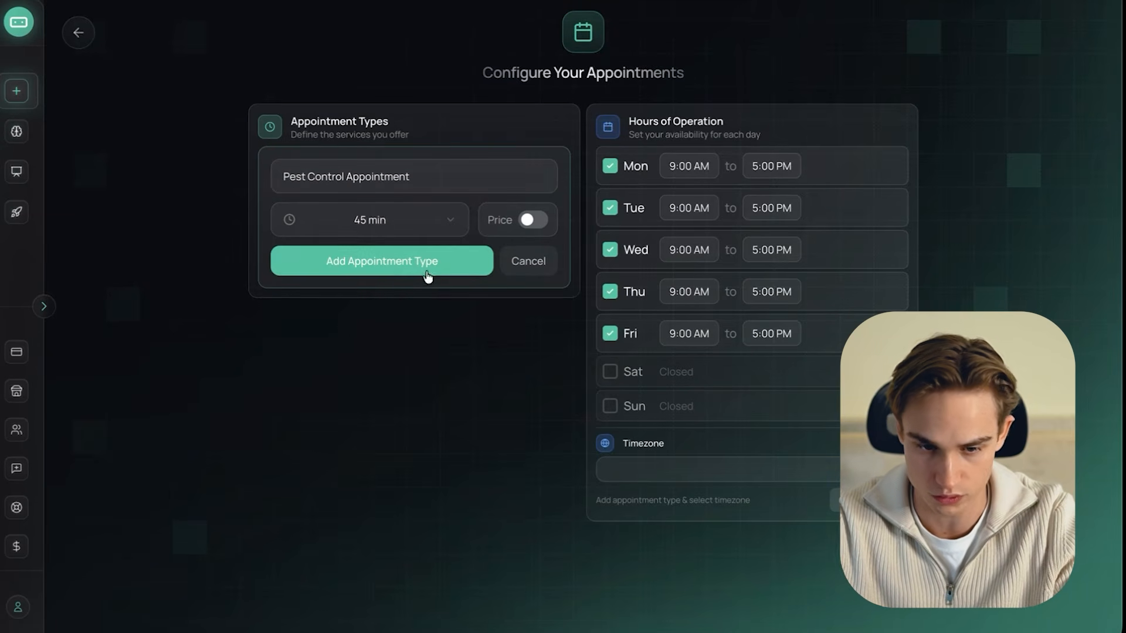
{"action": "left_click", "coordinate": [400, 271]}
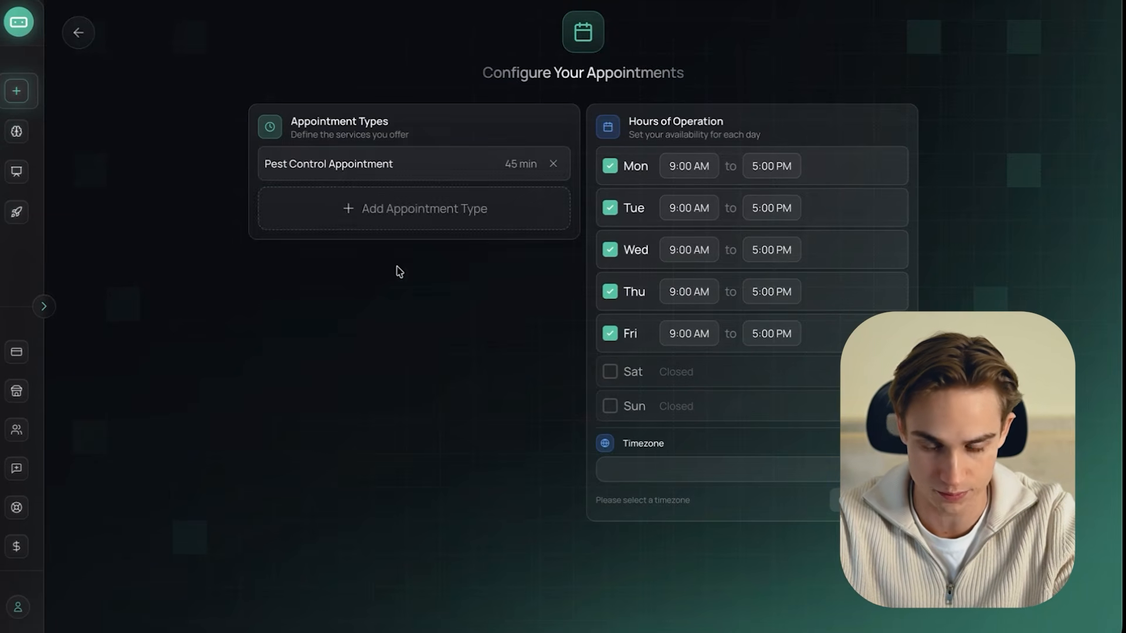
- Set the timezone to Eastern Time (ET) and complete the agent setup with no post-booking actions and the suggested conversation questions
{"action": "left_click", "coordinate": [674, 472]}
{"action": "left_click", "coordinate": [666, 326]}
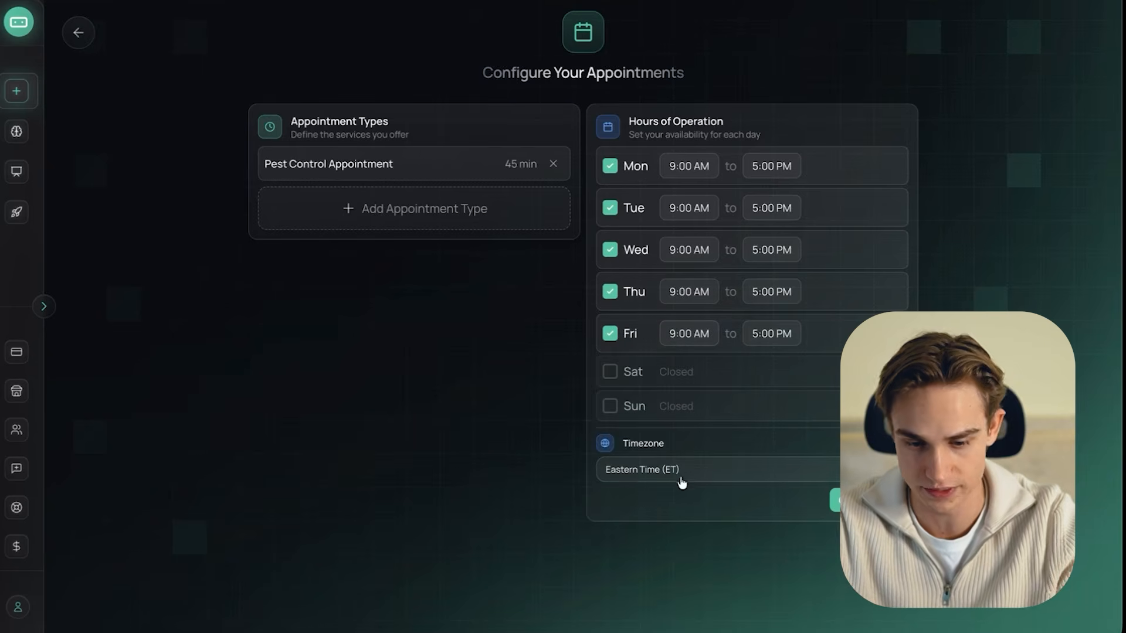
{"action": "left_click", "coordinate": [868, 500]}
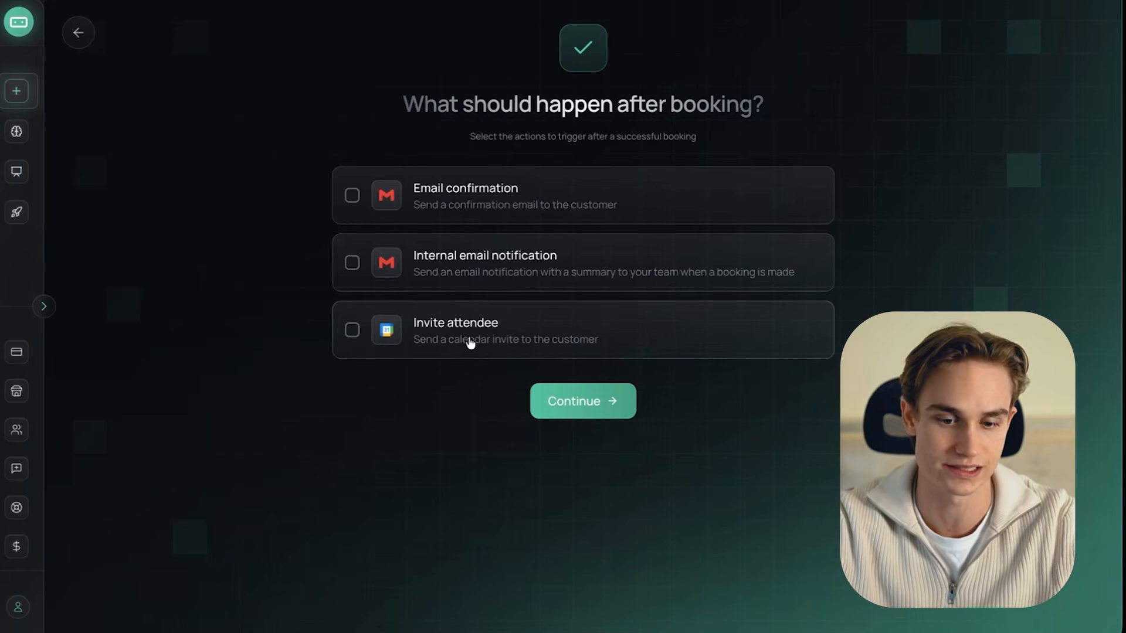
{"action": "left_click", "coordinate": [585, 399]}
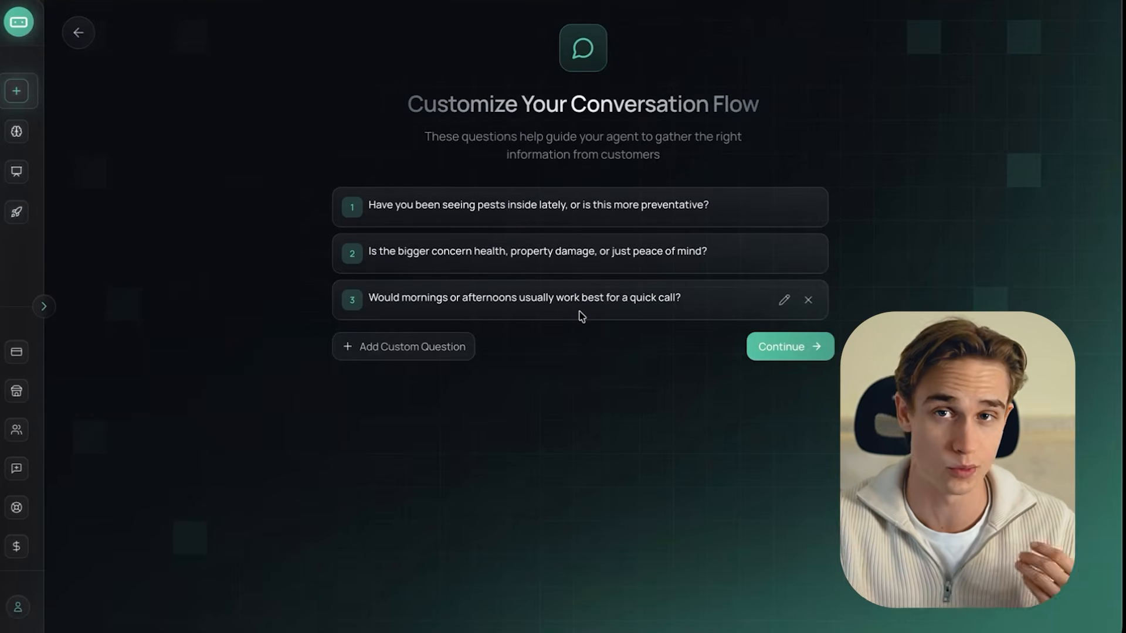
{"action": "left_click", "coordinate": [807, 352]}
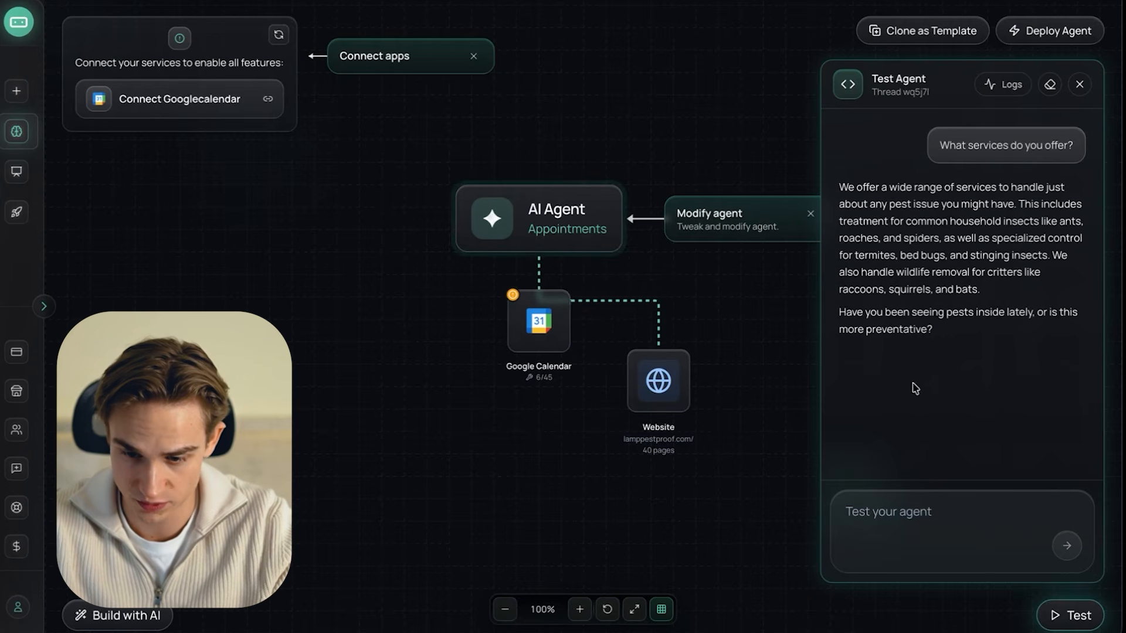
- Send the test agent the message "I have been getting more and more ants inside the house"
{"action": "left_click", "coordinate": [937, 516]}
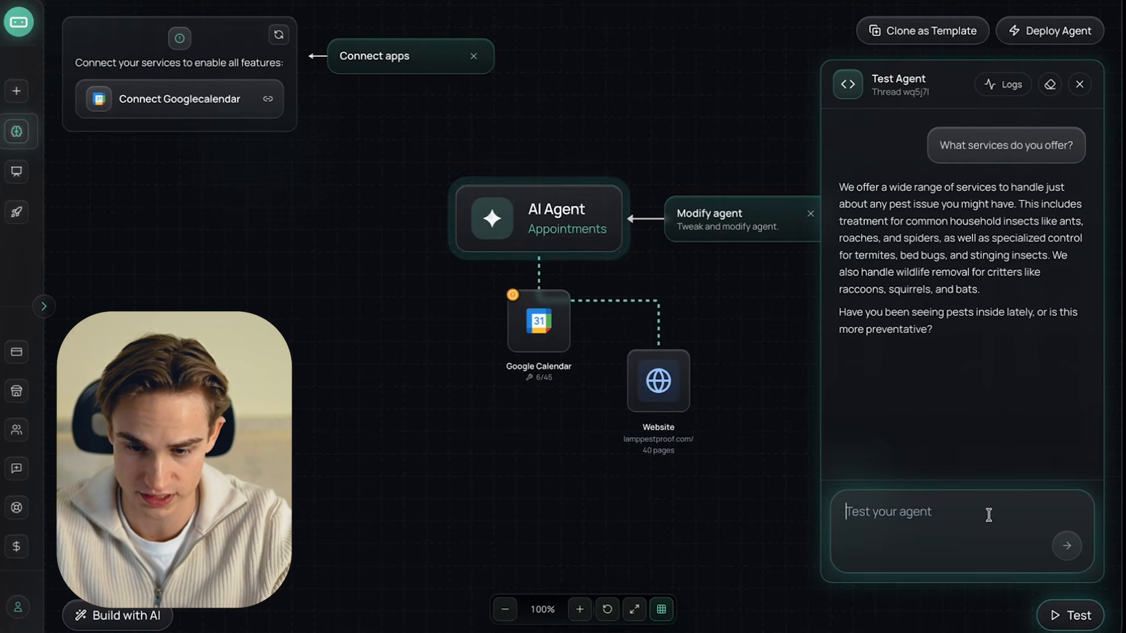
{"action": "type", "text": "I have been getting more and mi"}
{"action": "key", "text": "BackSpace"}
{"action": "type", "text": "ore ants inside the house"}
{"action": "key", "text": "Return"}
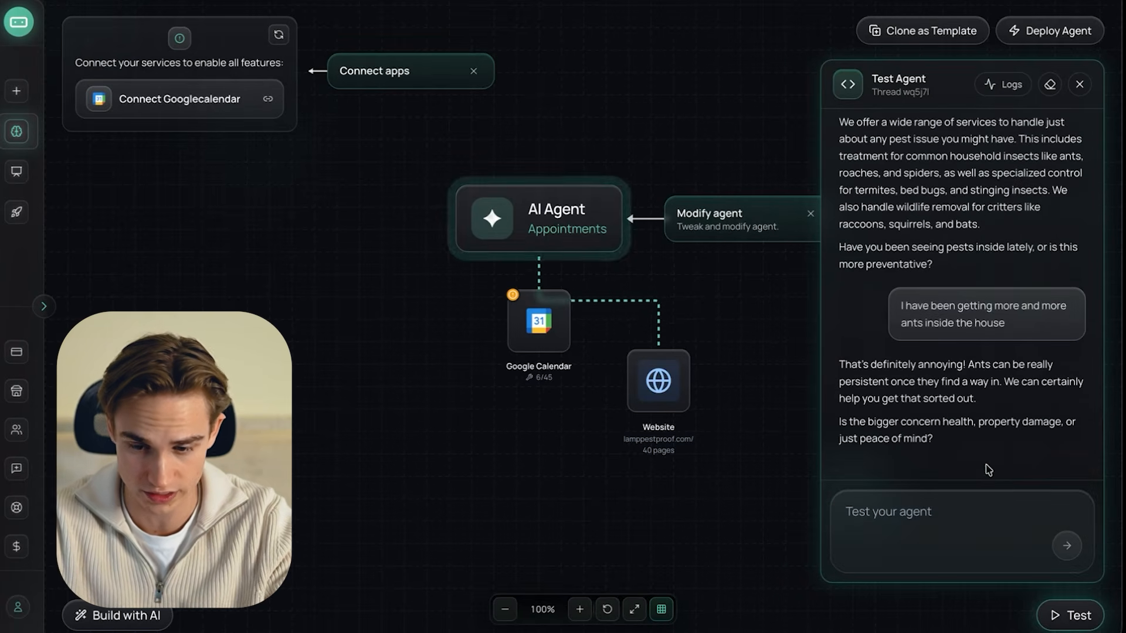
- Answer the agent's question about the main concern with "Its more peace of mind i dont like ants"
{"action": "left_click", "coordinate": [906, 515]}
{"action": "type", "text": "Its more peace of mind i dont"}
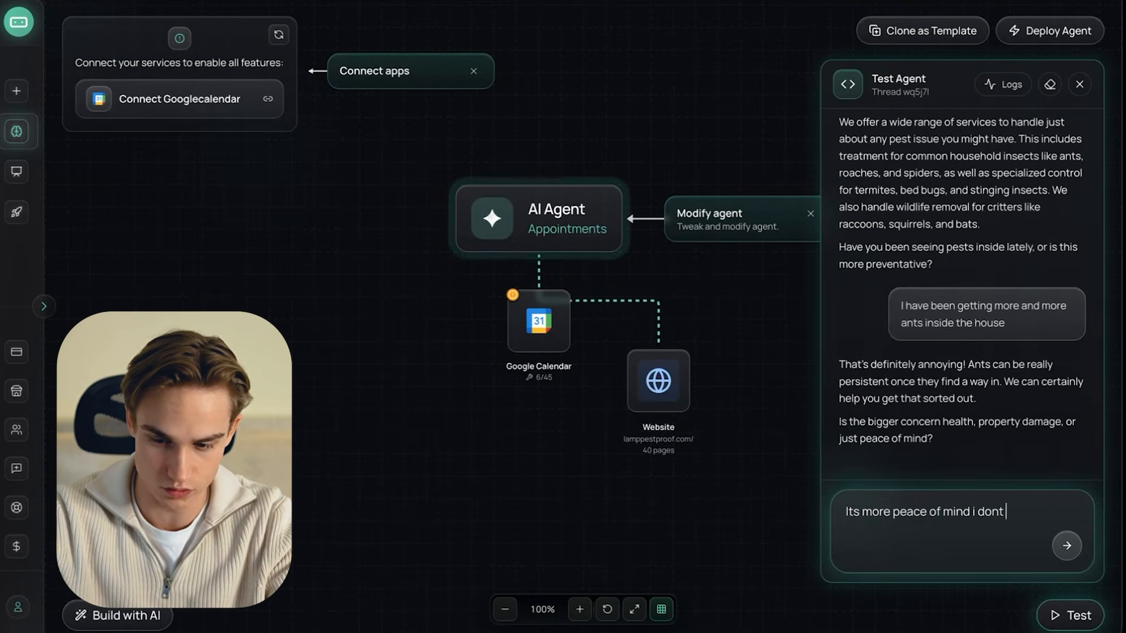
{"action": "type", "text": " like ants"}
{"action": "key", "text": "Return"}
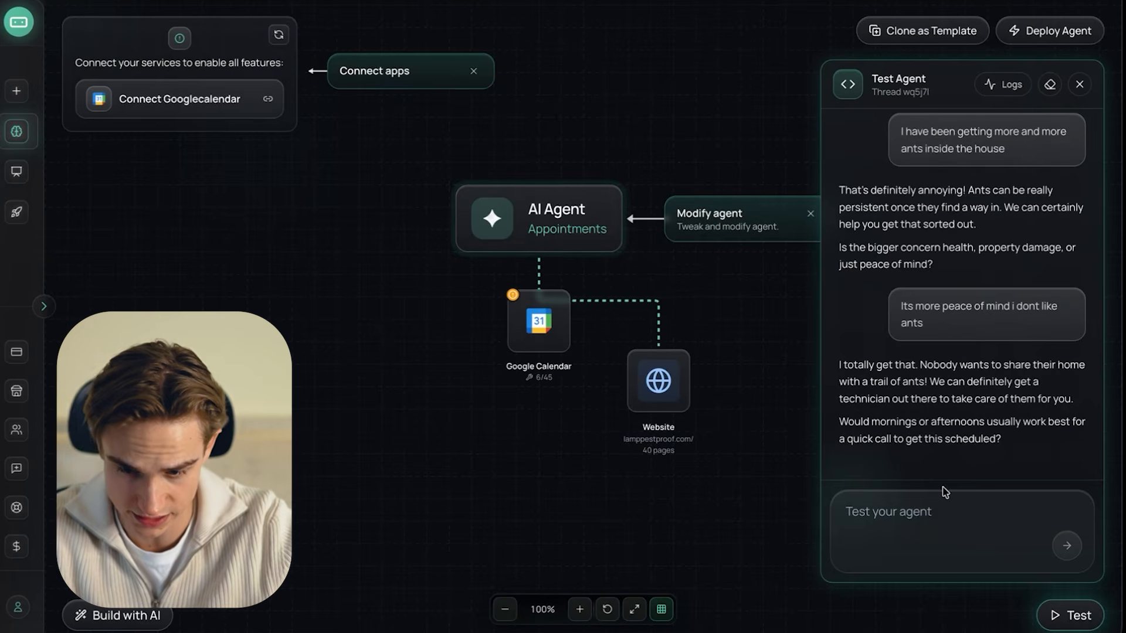
- Answer the agent's scheduling question with "Mornings are good"
{"action": "left_click", "coordinate": [931, 512]}
{"action": "type", "text": "Mornings are good"}
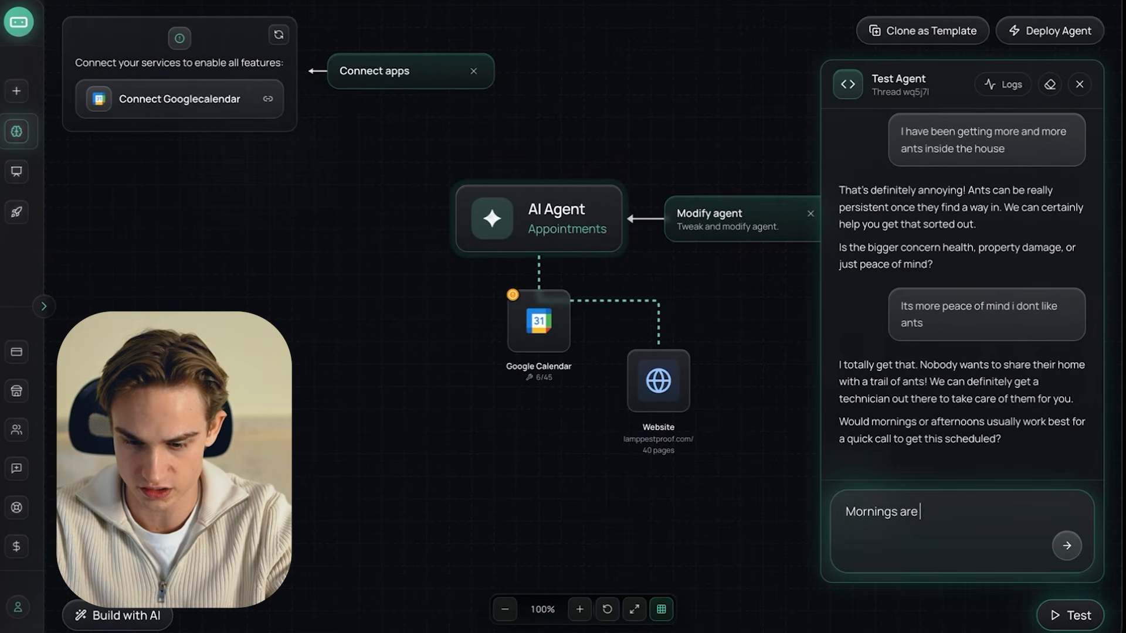
{"action": "key", "text": "Return"}
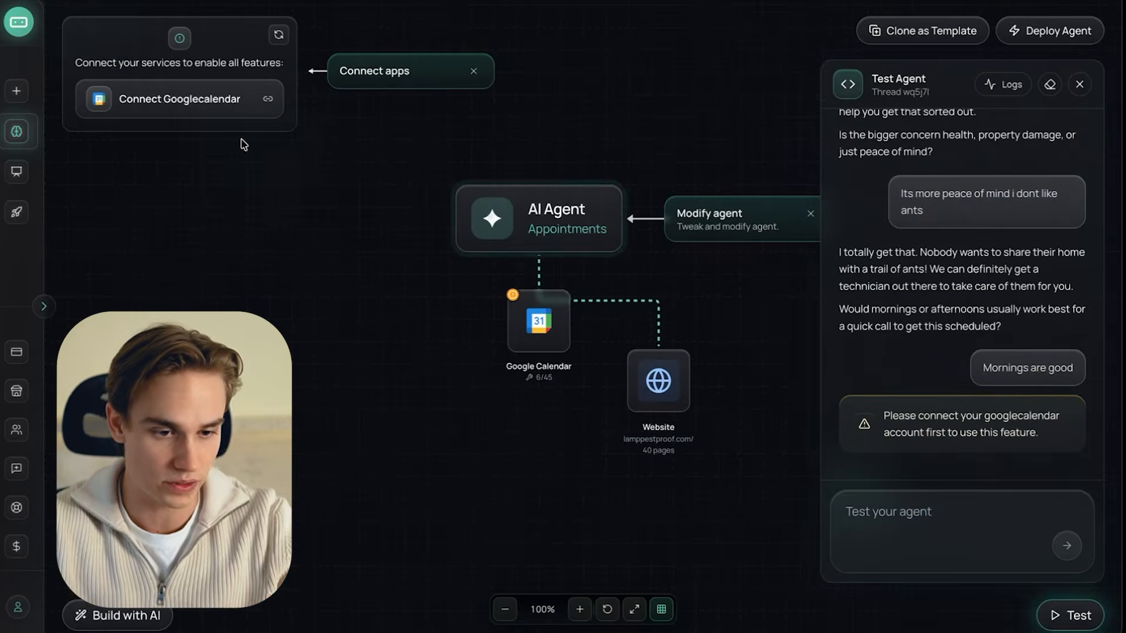
- Create a Website Widget demo named "Lamp Pest Proof" powered by the Lamp Pestproof Booking Agent build
{"action": "mouse_move", "coordinate": [11, 141]}
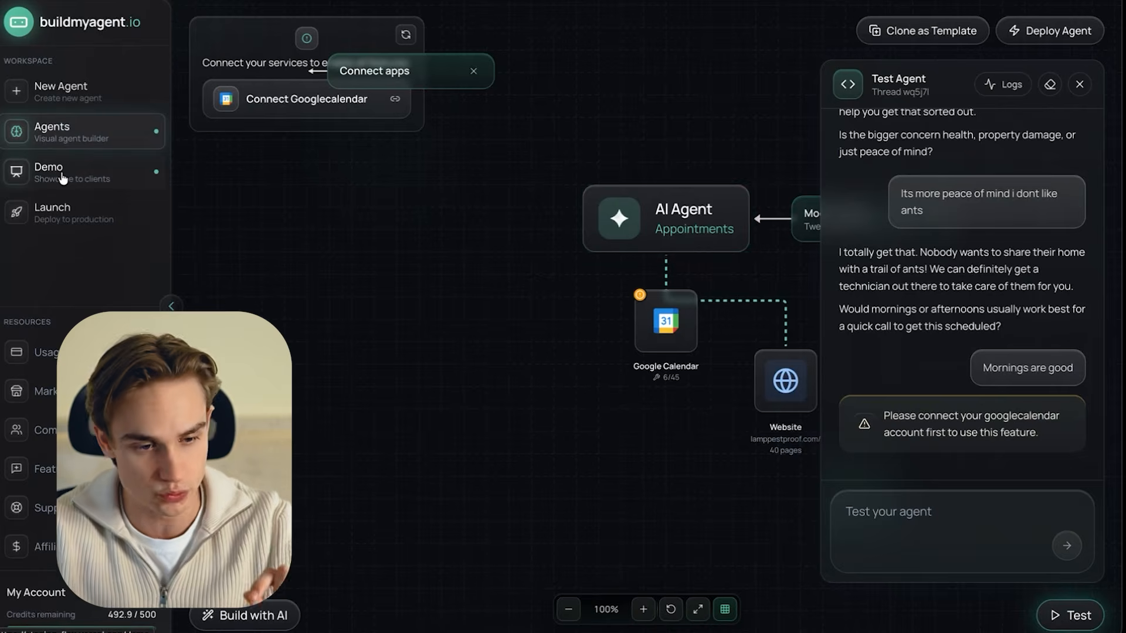
{"action": "left_click", "coordinate": [63, 176]}
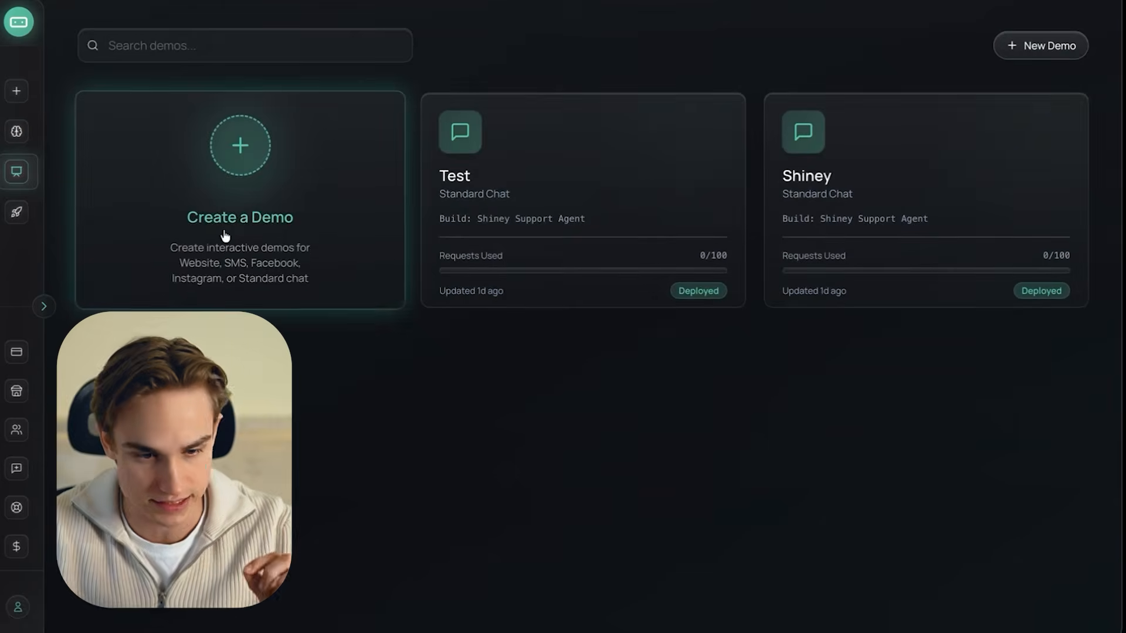
{"action": "left_click", "coordinate": [223, 238]}
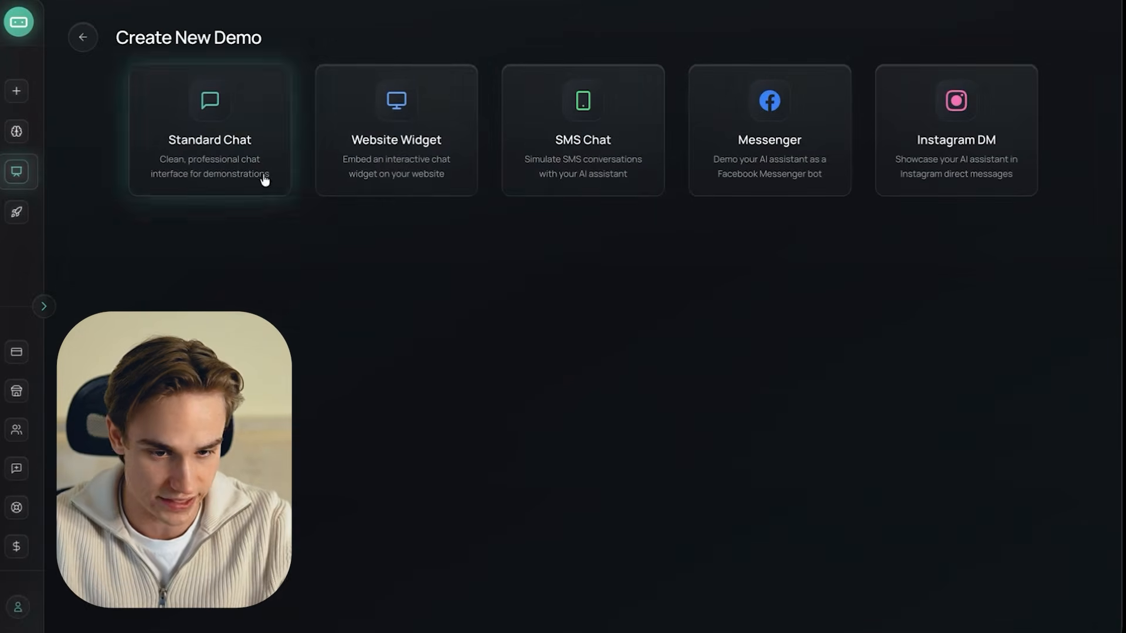
{"action": "left_click", "coordinate": [402, 152]}
{"action": "left_click", "coordinate": [498, 357]}
{"action": "type", "text": "Lamp Pest "}
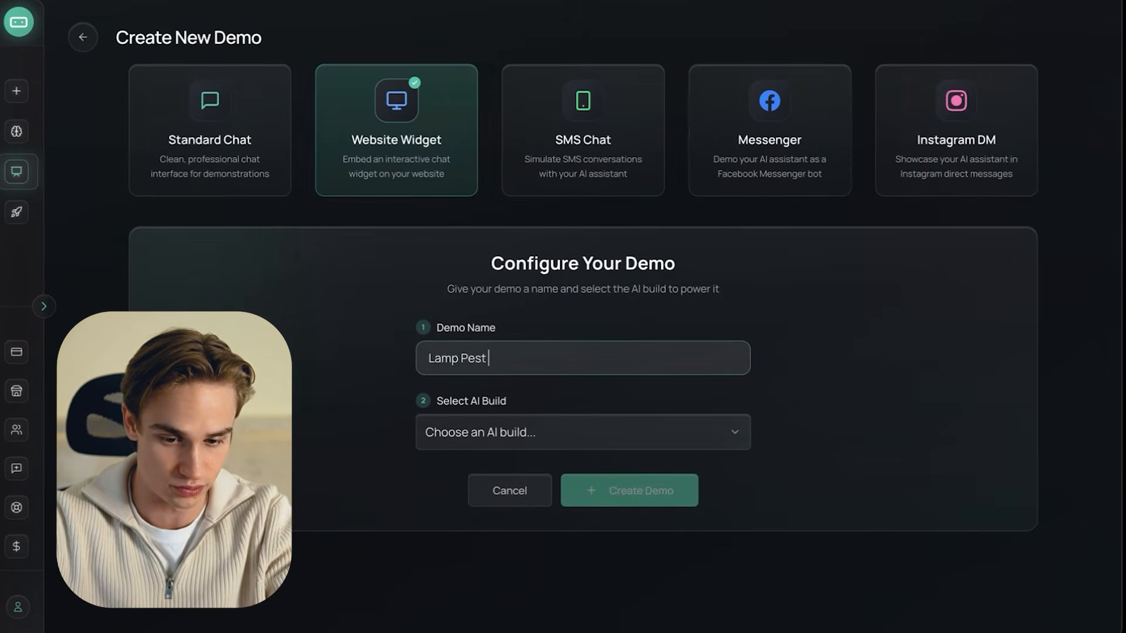
{"action": "type", "text": "Proof"}
{"action": "left_click", "coordinate": [500, 441]}
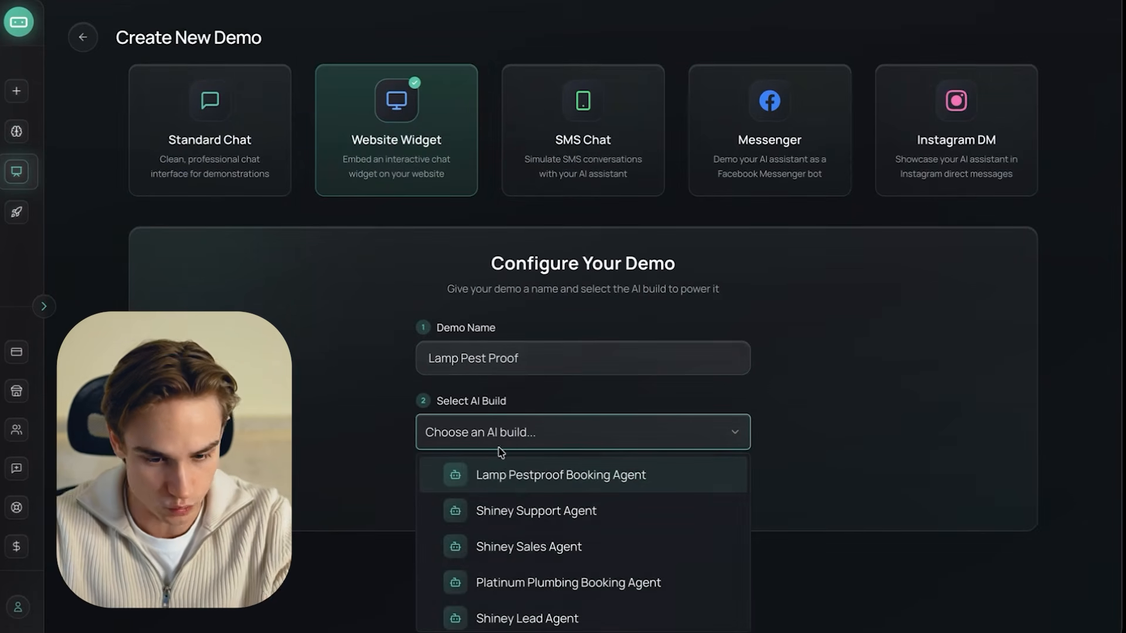
{"action": "left_click", "coordinate": [522, 475]}
{"action": "left_click", "coordinate": [627, 573]}
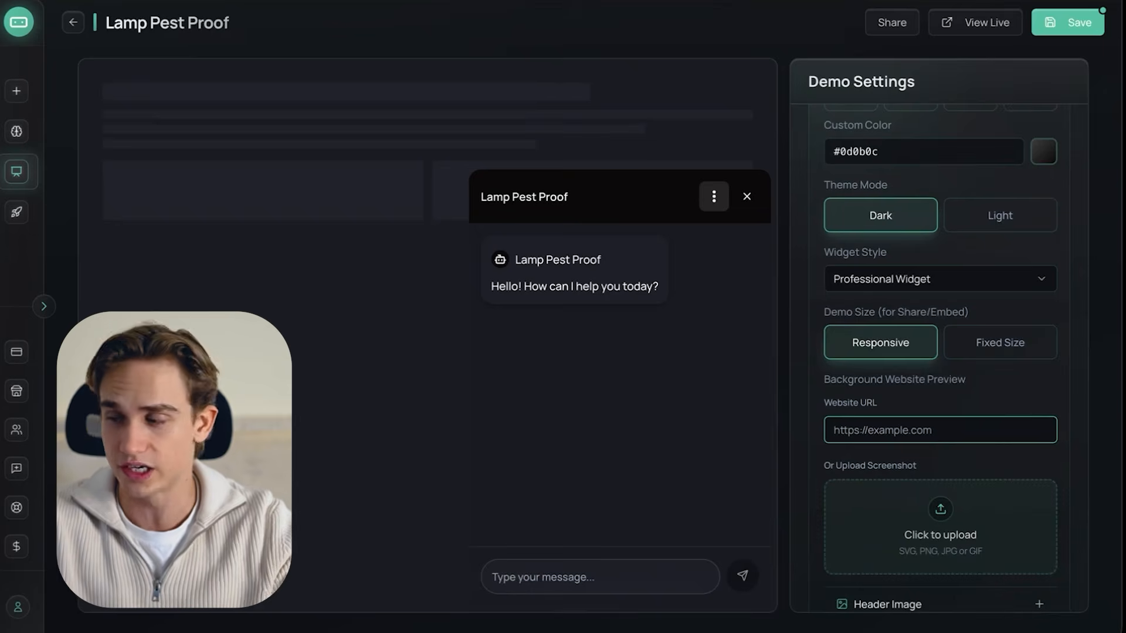
{"action": "type", "text": "https://lamppestproof.com/"}
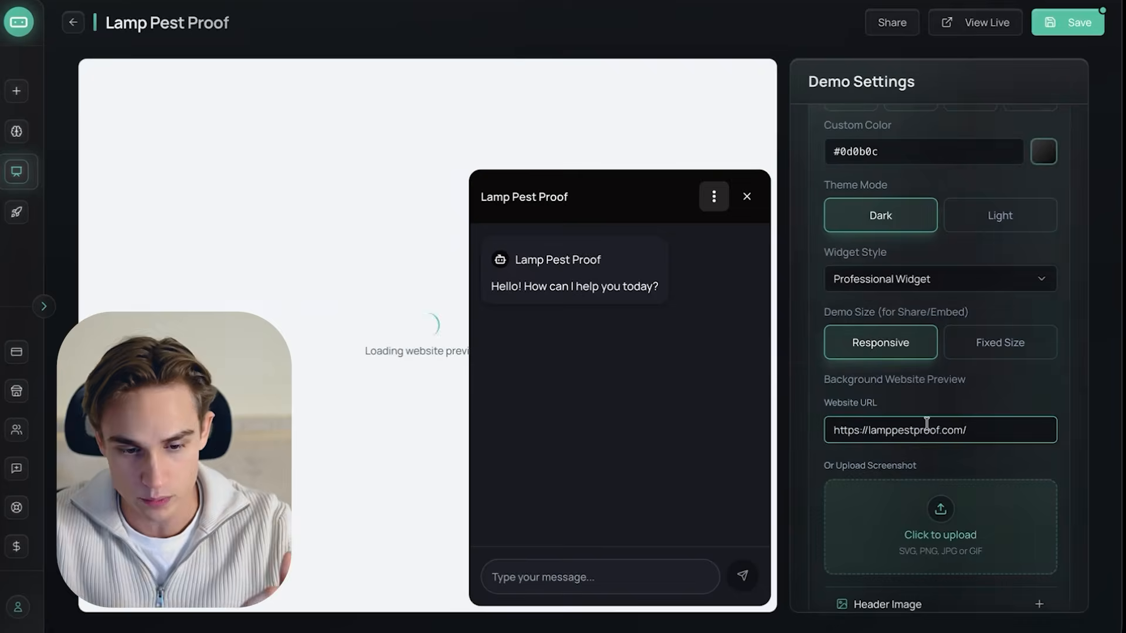
{"action": "left_click_drag", "start_coordinate": [928, 429], "coordinate": [831, 428]}
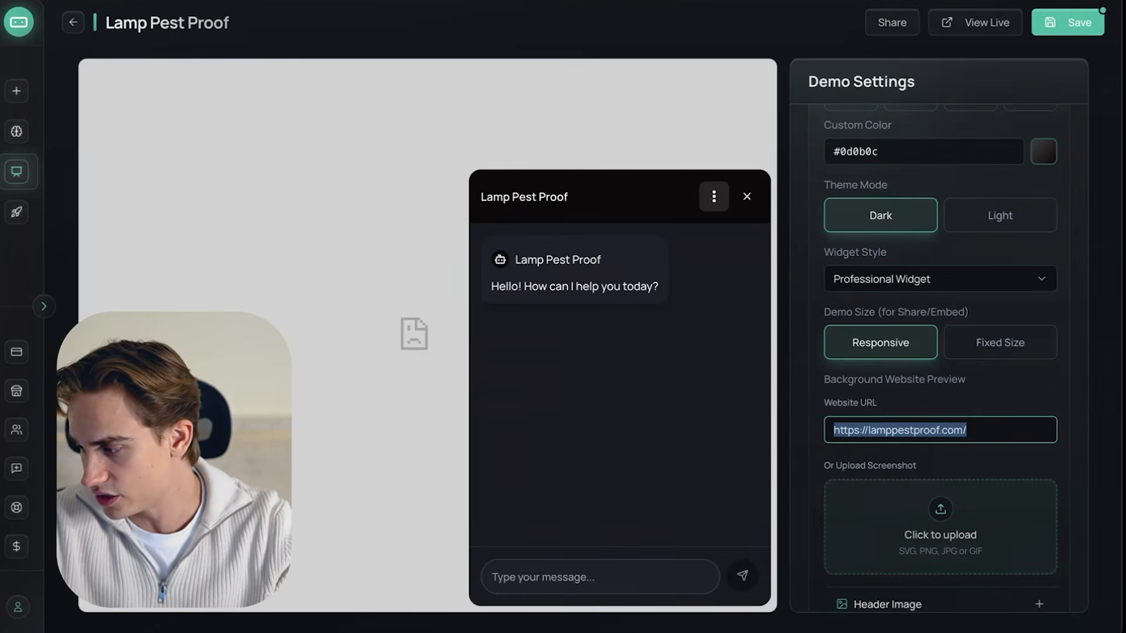
{"action": "left_click", "coordinate": [931, 510]}
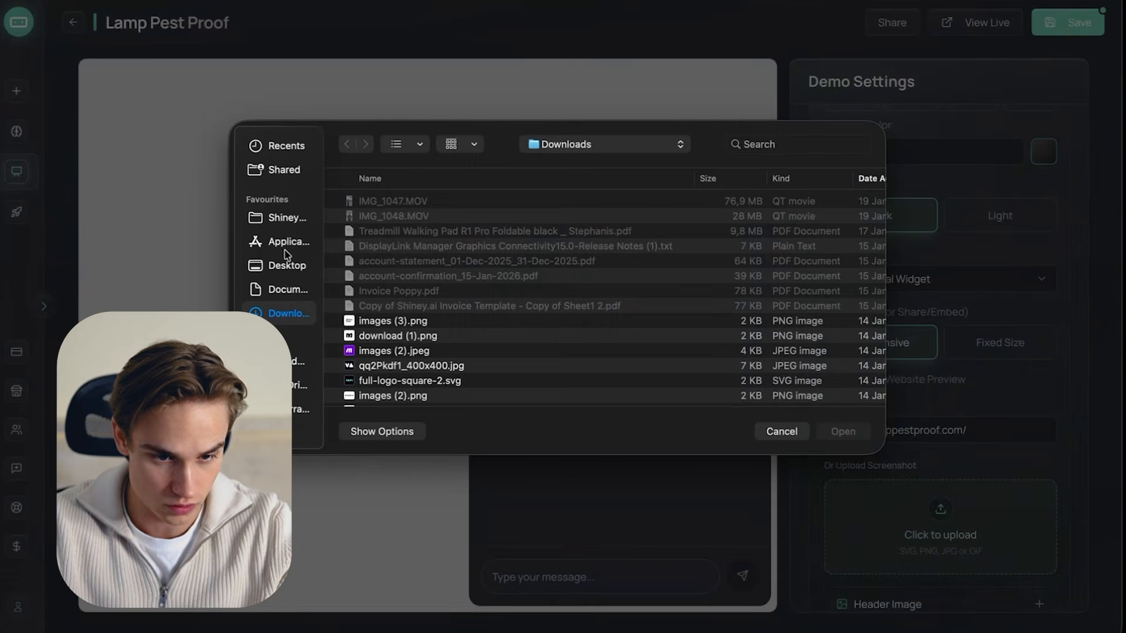
{"action": "left_click", "coordinate": [281, 266]}
{"action": "double_click", "coordinate": [426, 196]}
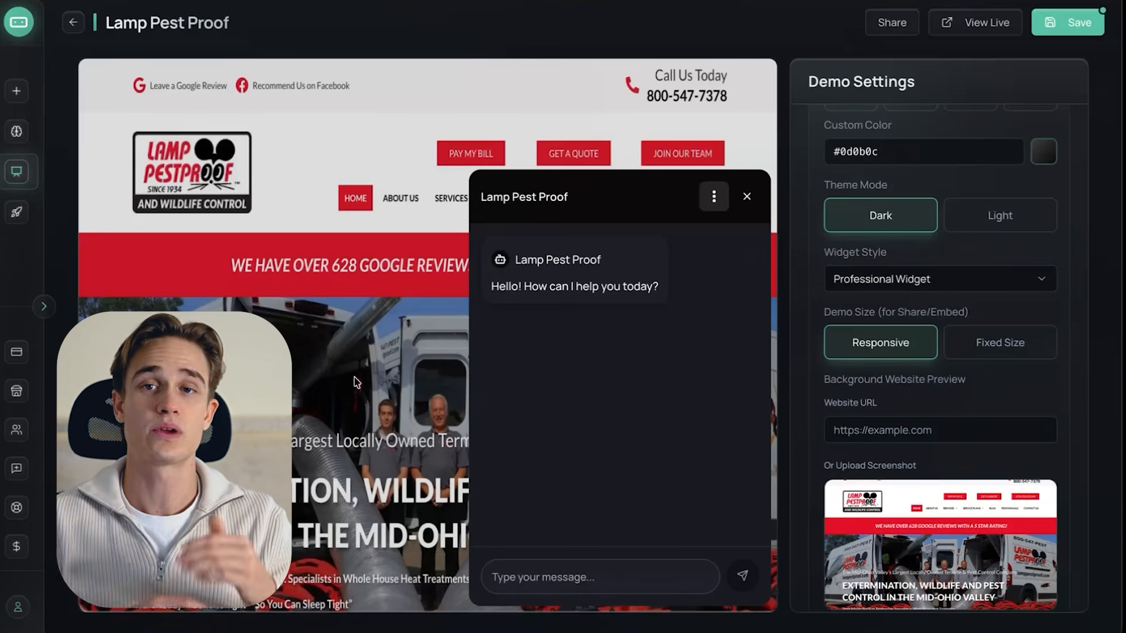
- Switch the widget to the Light theme mode and set its custom color to the red sampled from the website's banner
{"action": "scroll", "coordinate": [824, 413], "scroll_direction": "up", "scroll_amount": 5}
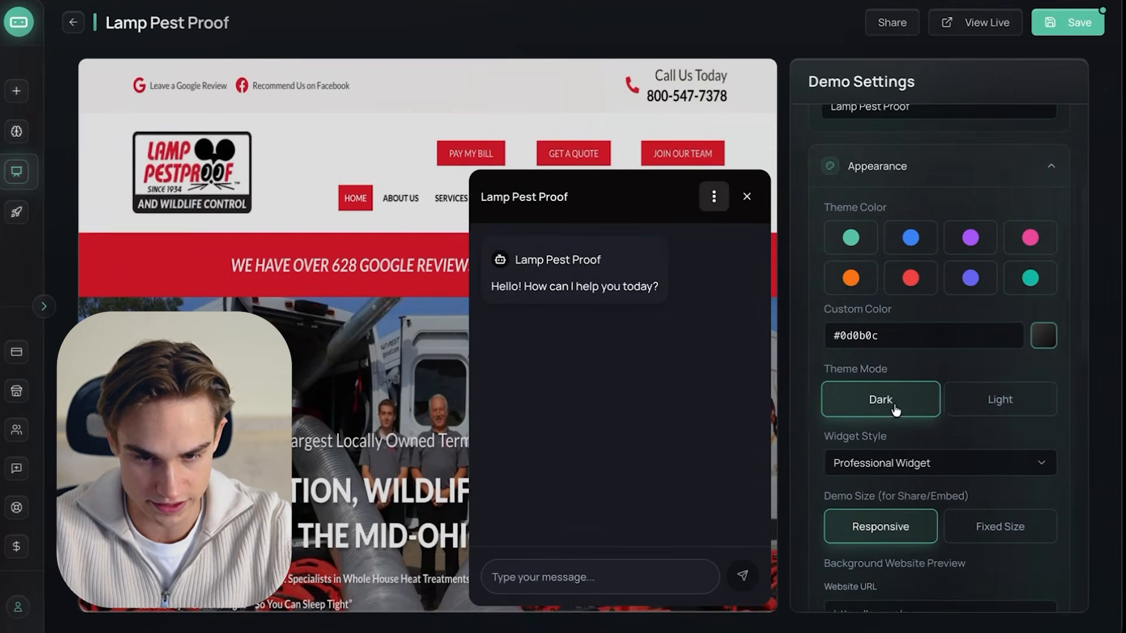
{"action": "left_click", "coordinate": [1001, 405]}
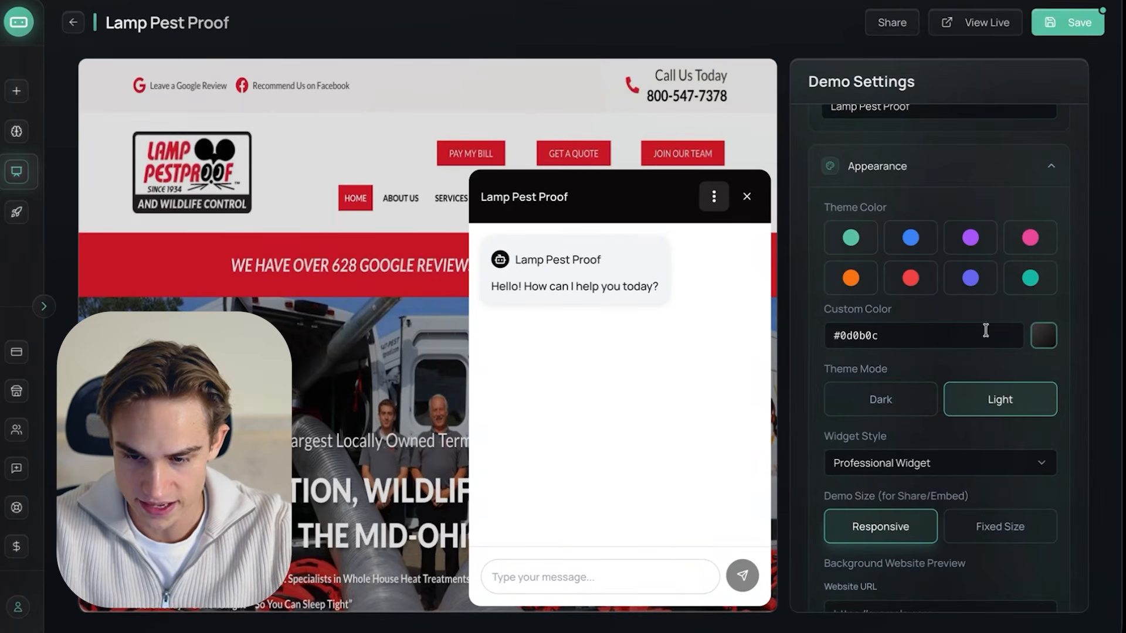
{"action": "left_click", "coordinate": [1045, 336]}
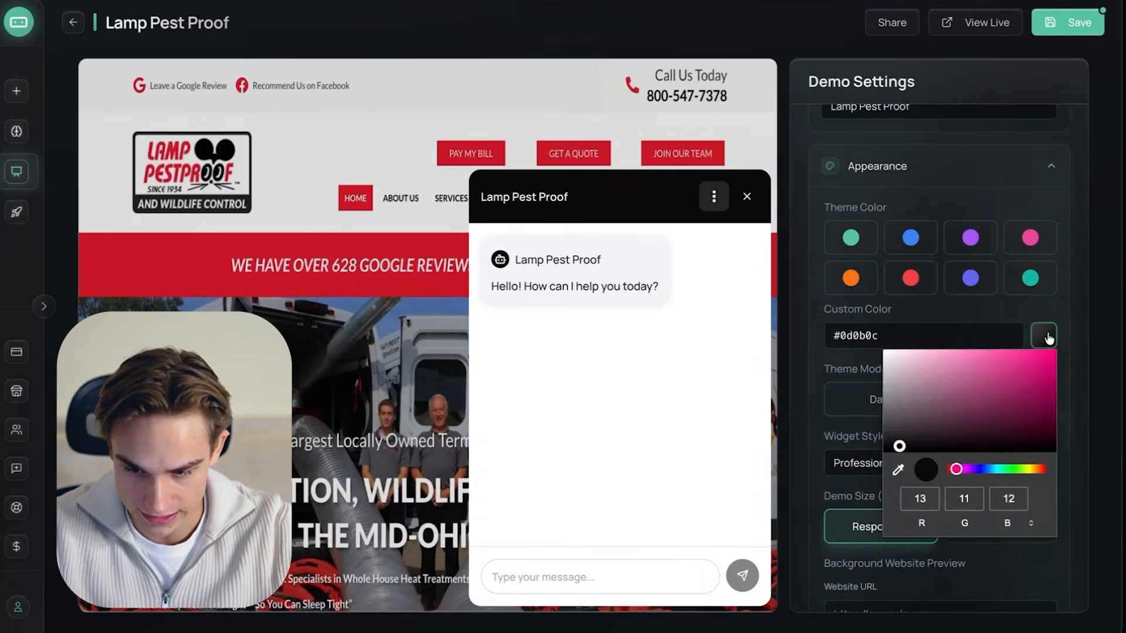
{"action": "left_click", "coordinate": [897, 469]}
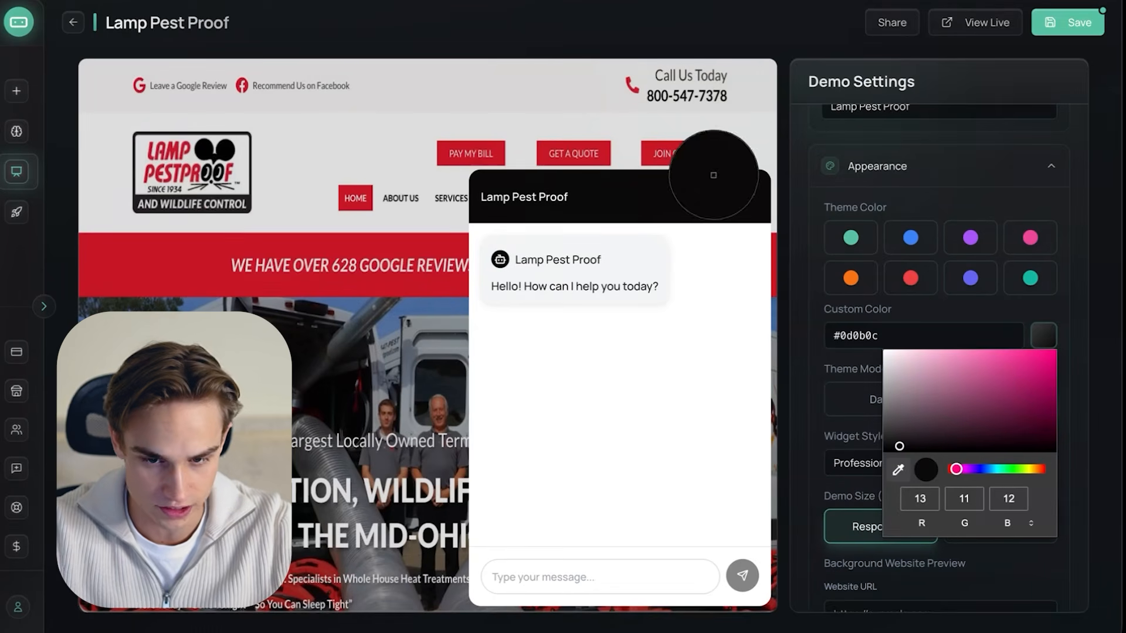
{"action": "left_click", "coordinate": [170, 267]}
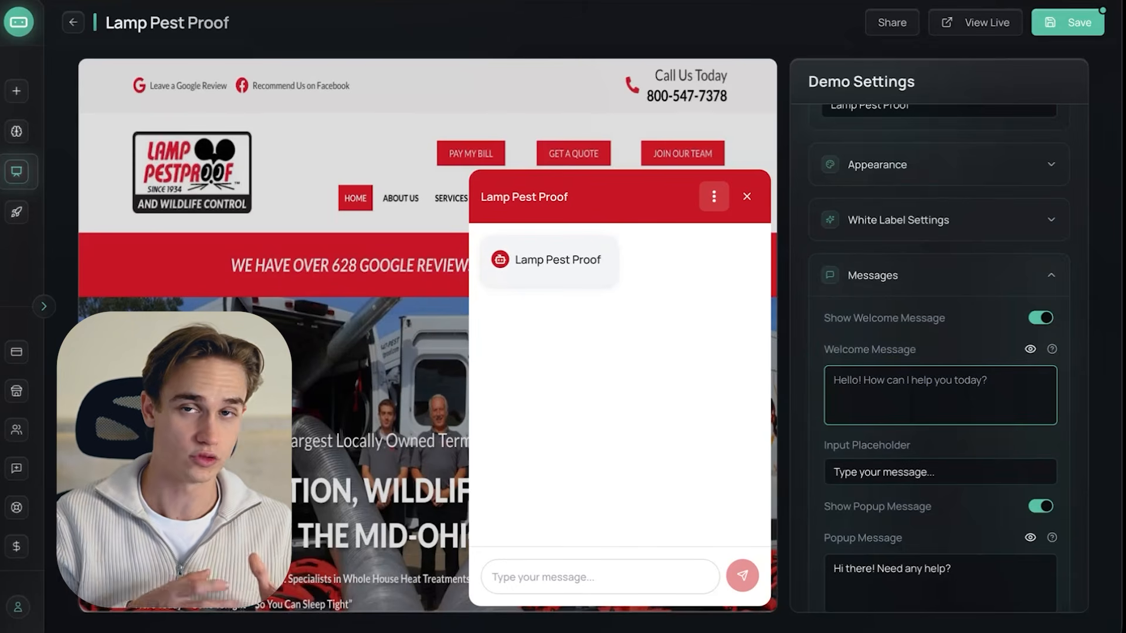
- Write the widget's welcome message as "Hey, do you have any pests inside your home?"
{"action": "type", "text": "Hey"}
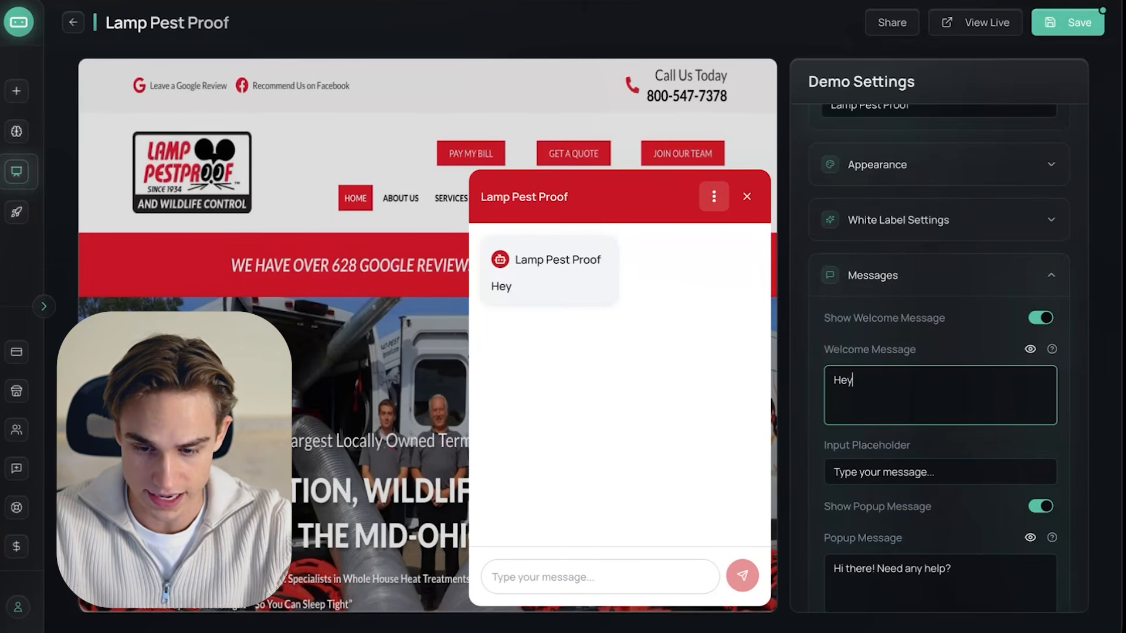
{"action": "type", "text": ", do you have any pe"}
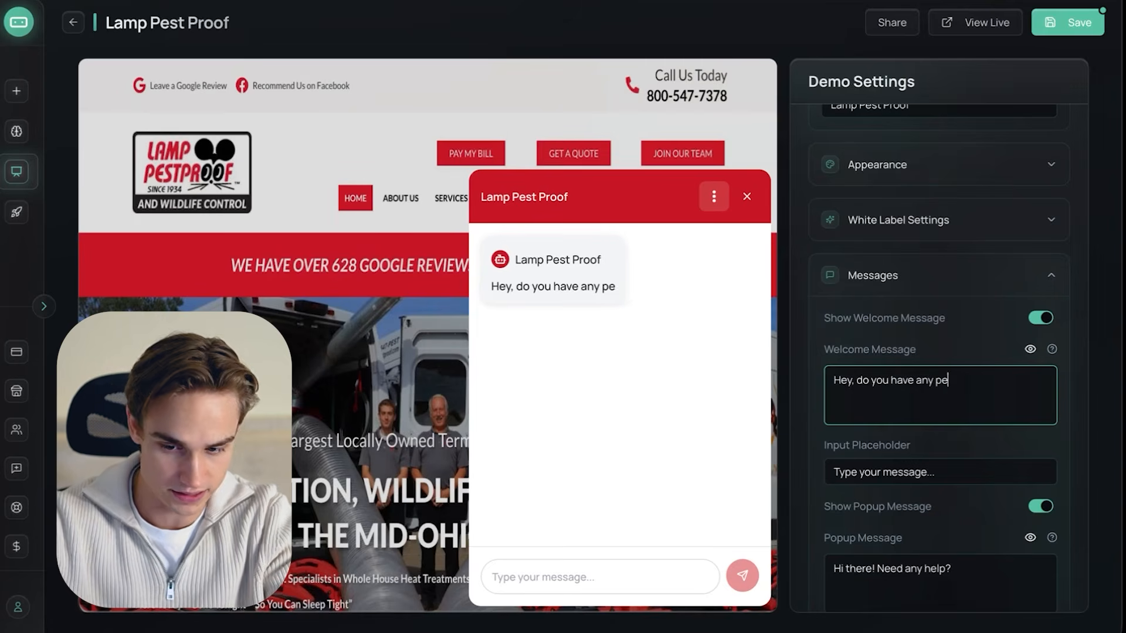
{"action": "type", "text": "inside your home?"}
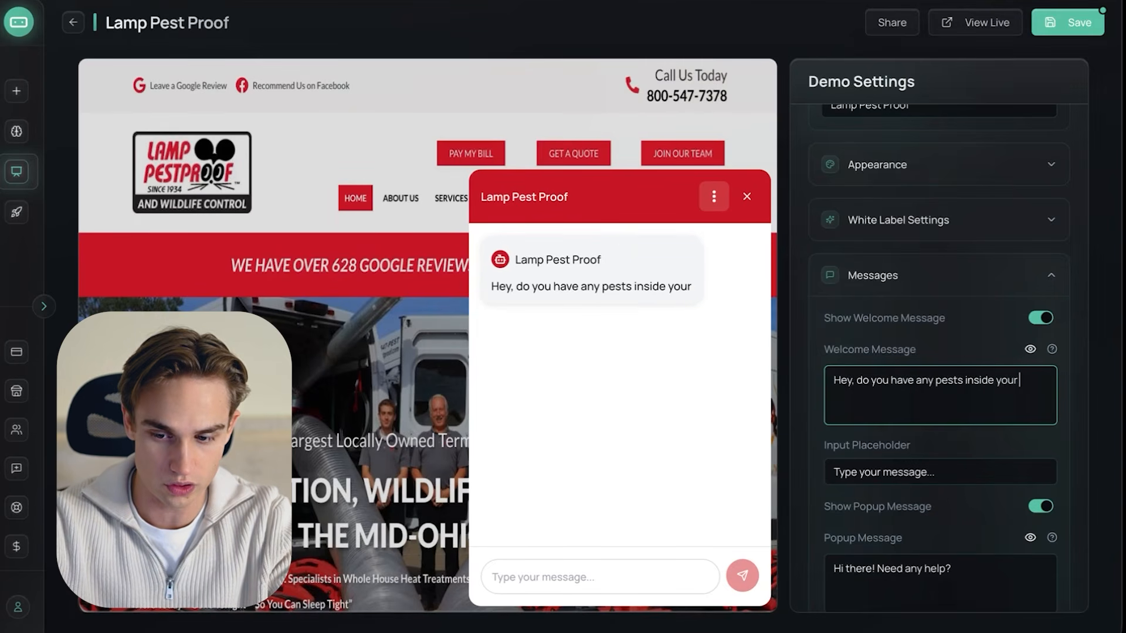